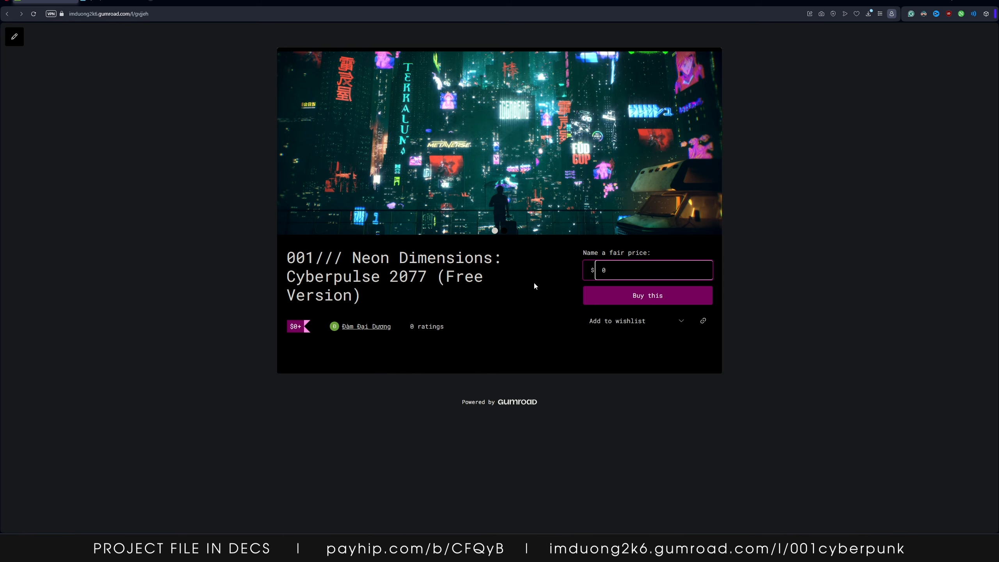
Start checkout for the free Neon Dimensions project file on its Gumroad page
left_click(621, 296)
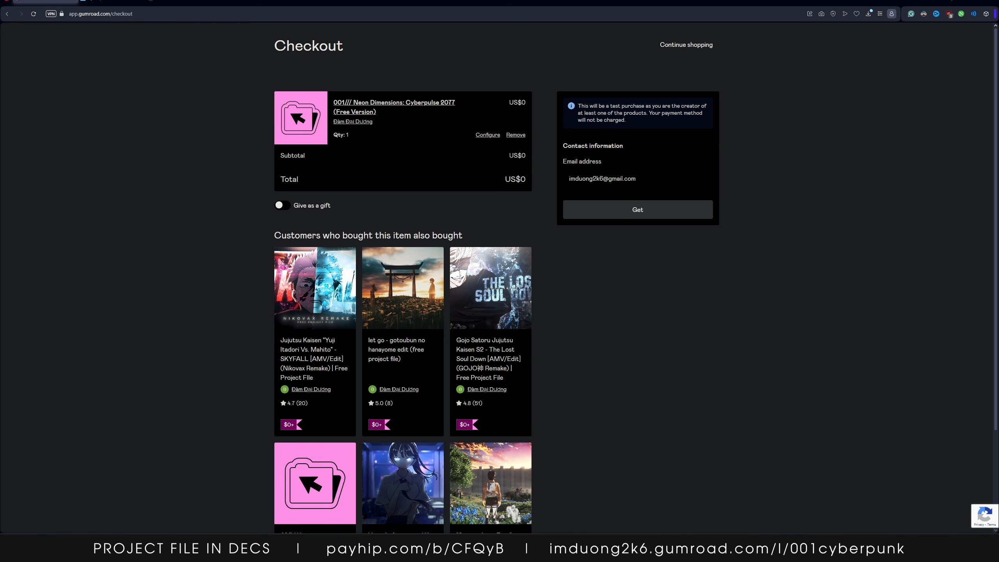
Save a Cyberpunk: Edgerunners GIF from the GIPHY cyberpunk search results to disk
left_click(110, 1)
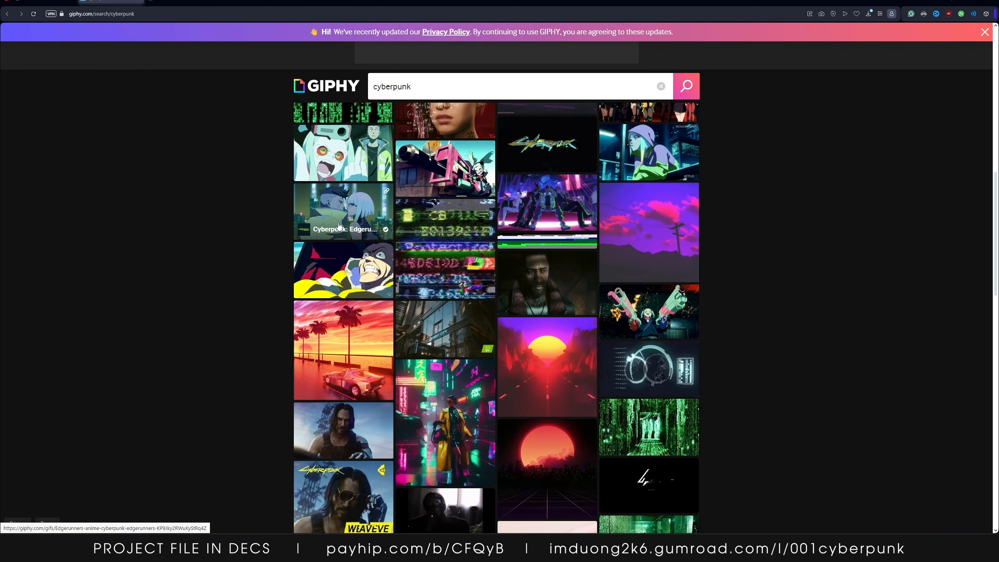
right_click(322, 215)
scroll(509, 171, "down", 10)
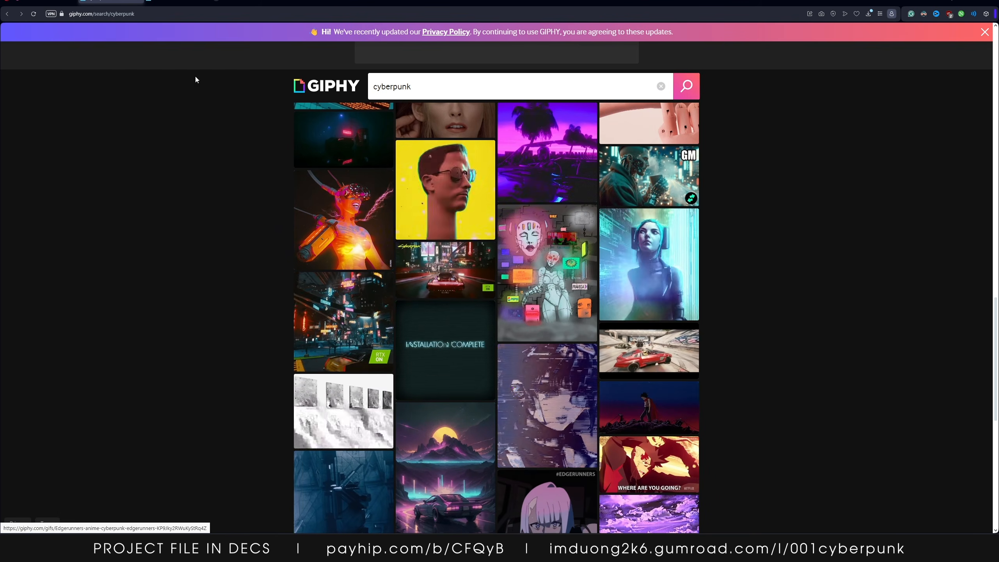
left_click(177, 1)
right_click(466, 192)
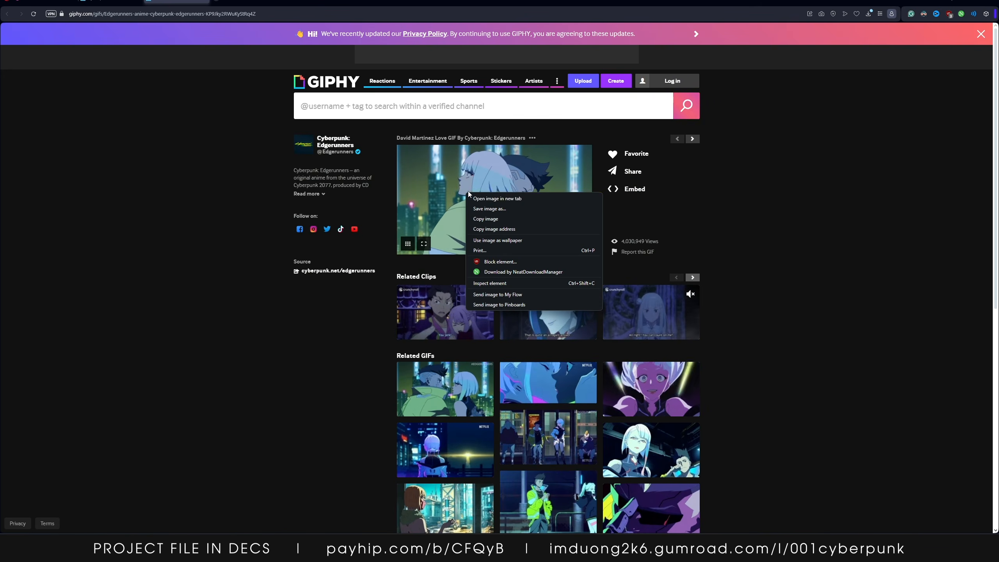
left_click(490, 208)
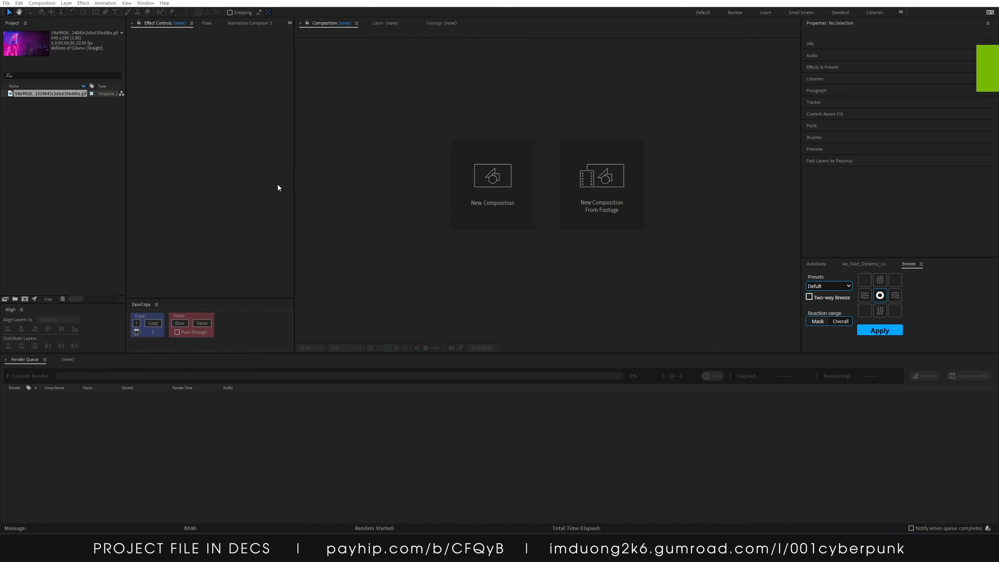
Create a composition from the imported GIF footage and fit the viewer up to 100%
left_click_drag(67, 92, 497, 191)
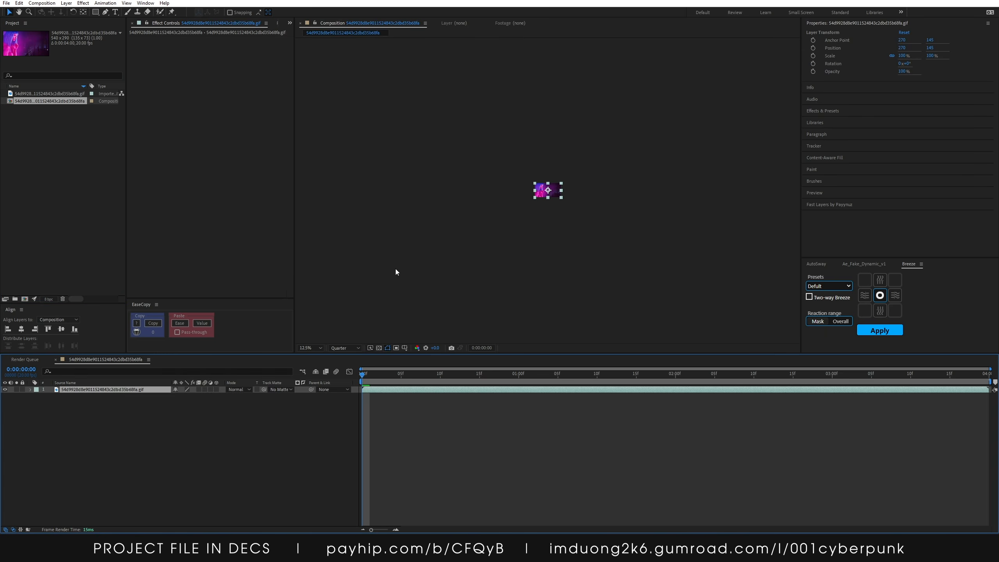
left_click(310, 348)
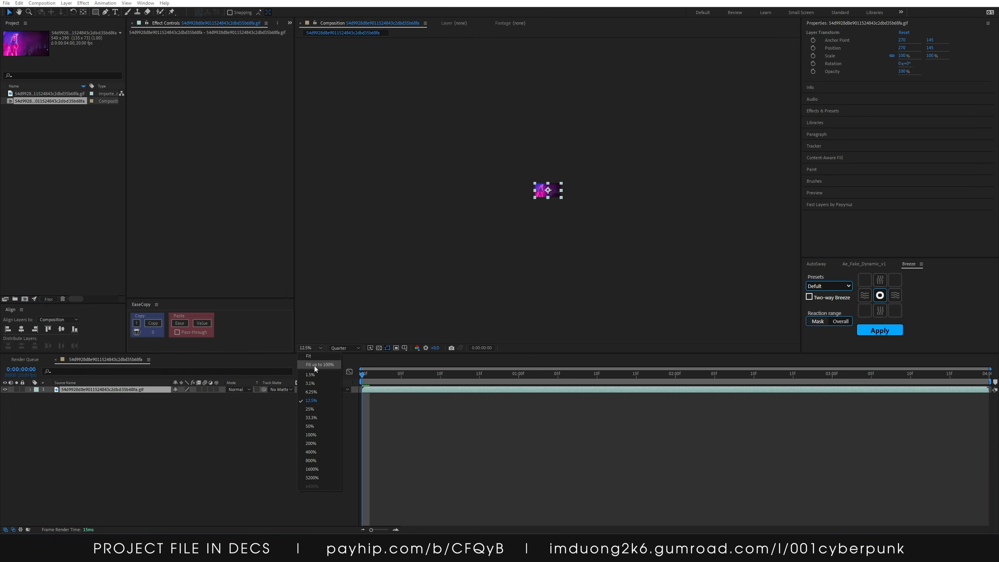
left_click(314, 365)
left_click(389, 392)
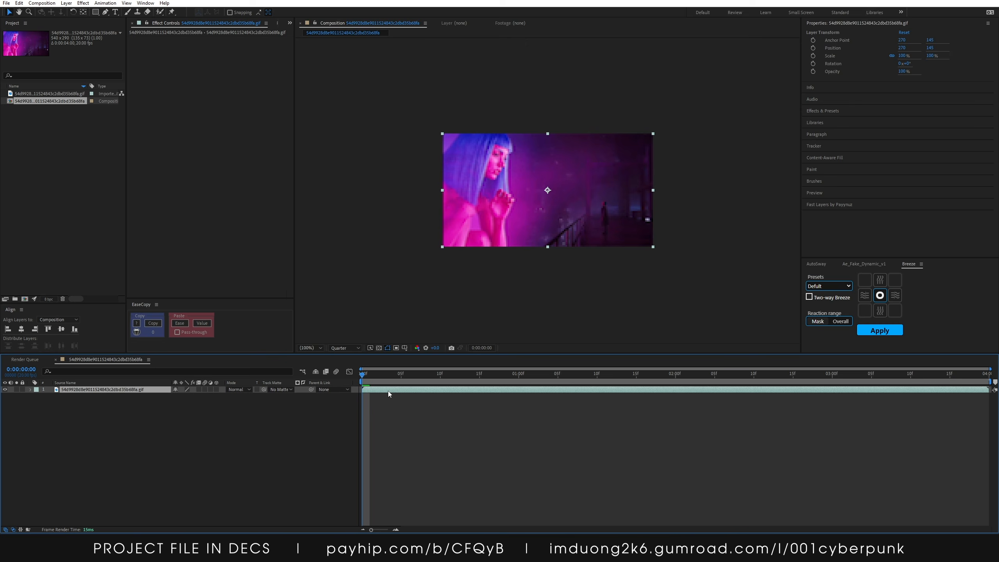
left_click(252, 405)
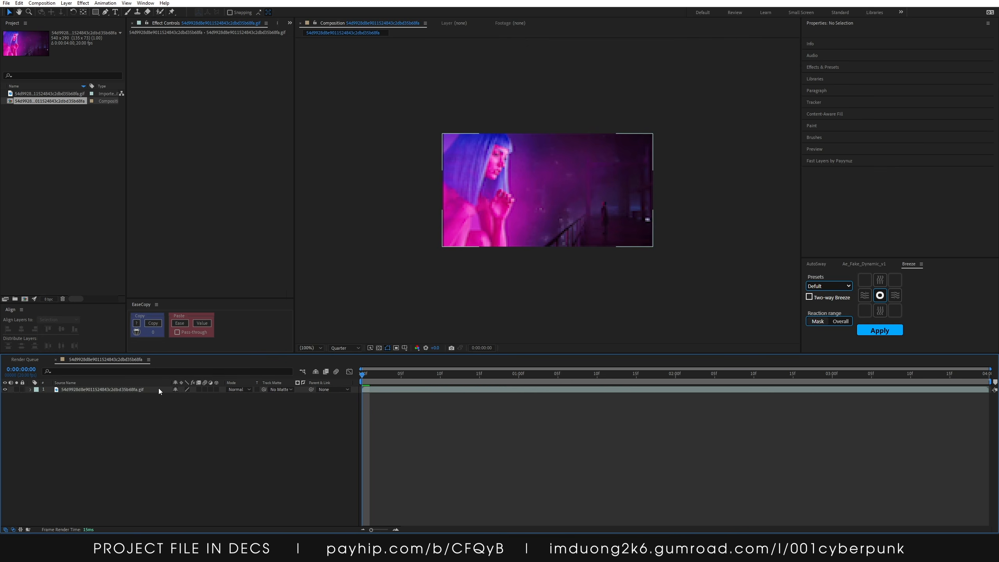
Apply the Alpha From Lightness (Unmult) preset to the GIF layer
left_click(158, 388)
key("ctrl+space")
type("unm")
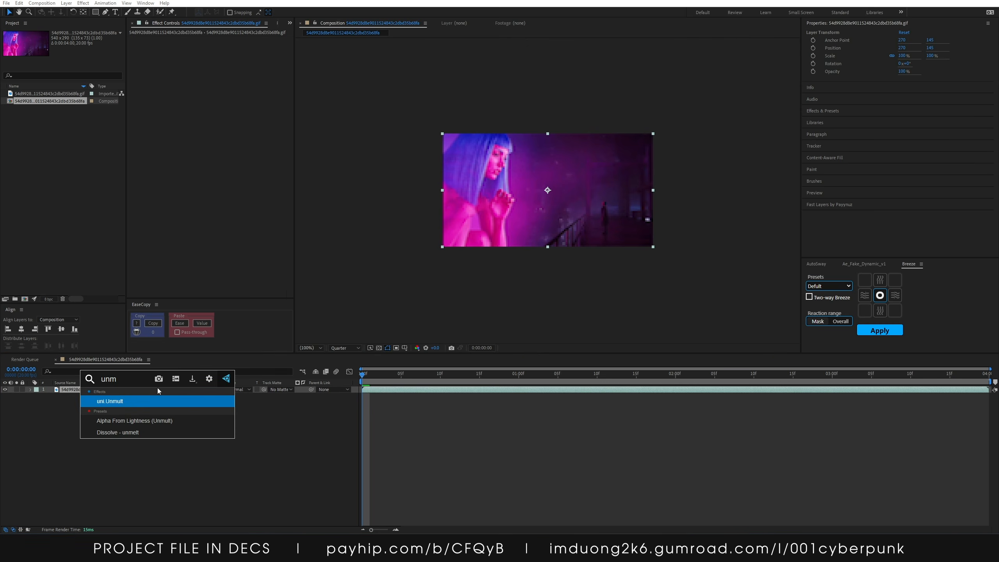
key("Down")
key("Return")
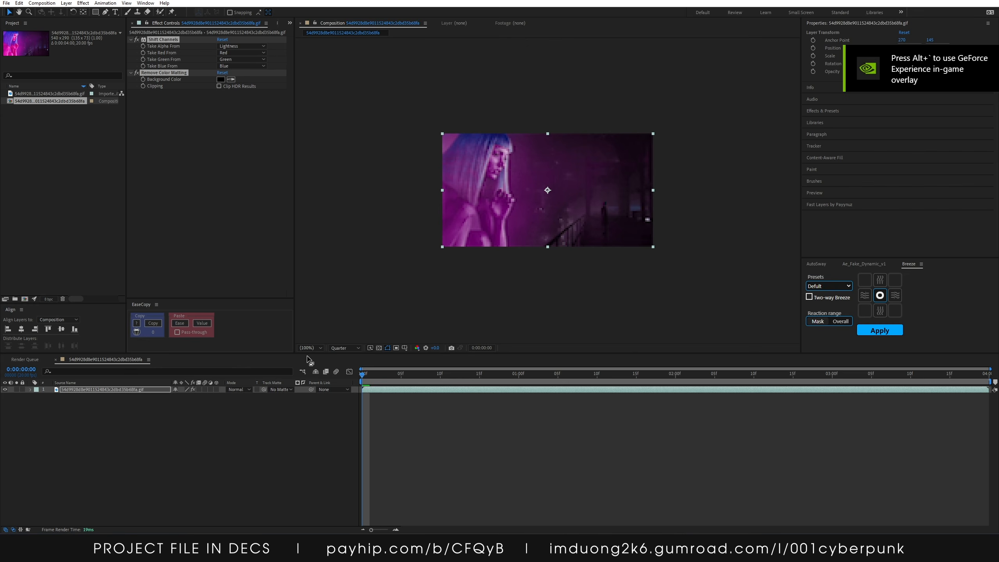
Preview the keyed layer on the transparency grid at Full resolution and larger zoom, playing it back
left_click(378, 347)
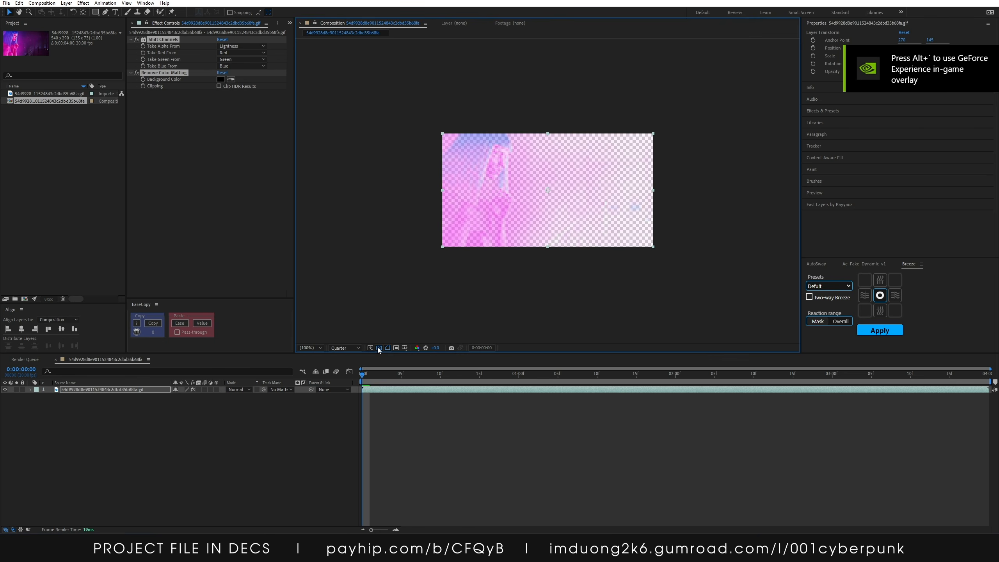
left_click(341, 346)
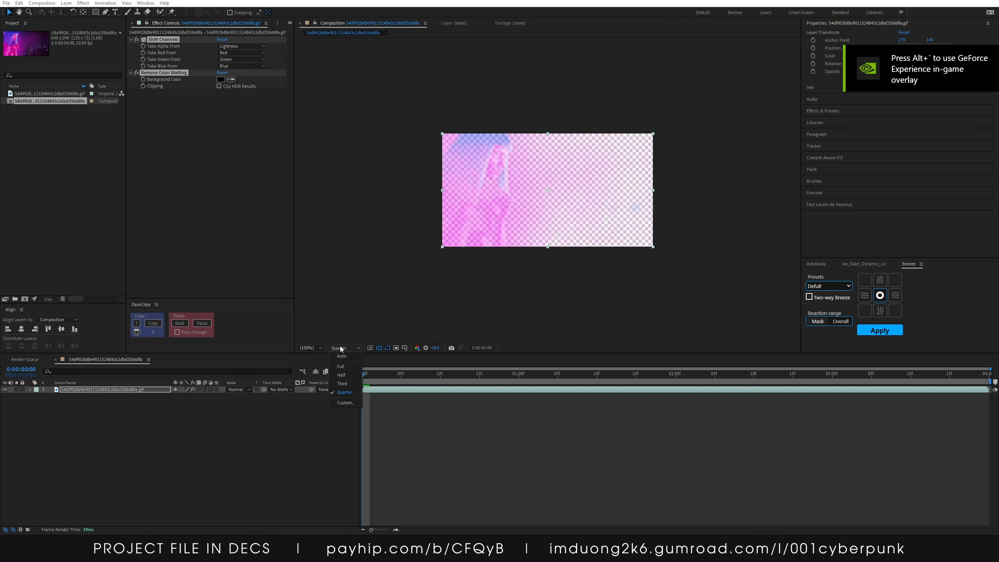
left_click(368, 346)
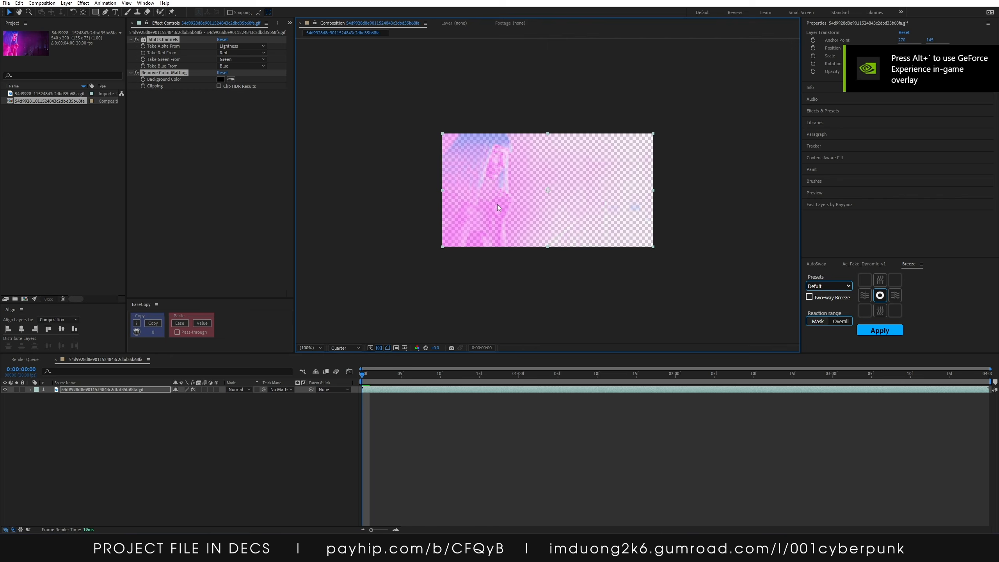
left_click(379, 347)
key("period")
left_click(340, 347)
left_click(343, 361)
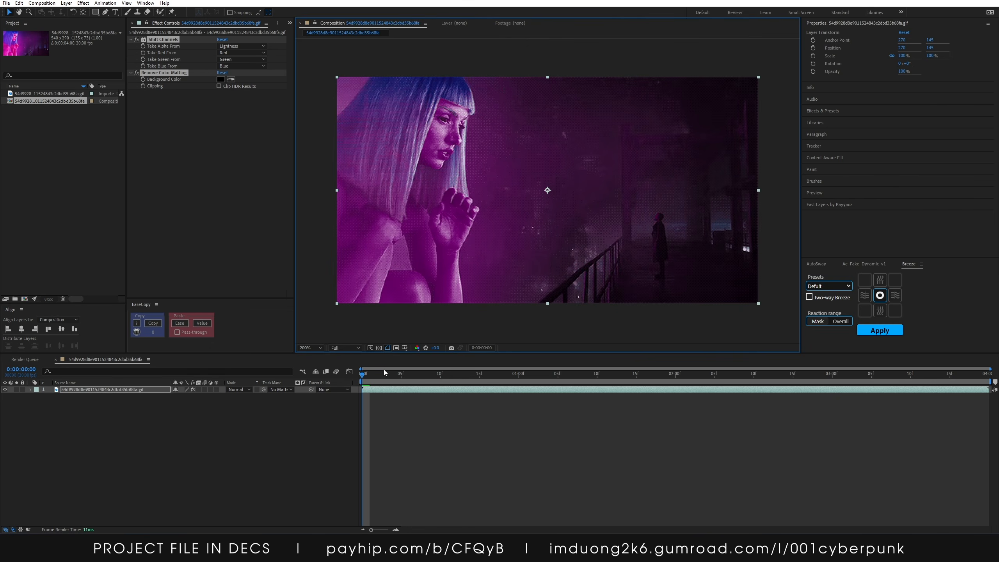
key("space")
left_click(379, 347)
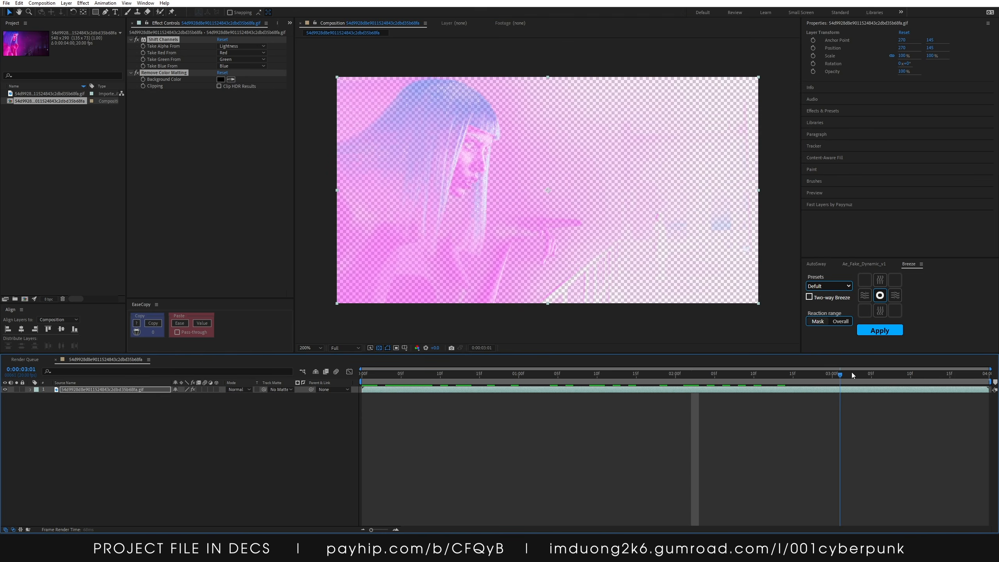
Add the composition to the render queue with a PNG Sequence output module
left_click(274, 439)
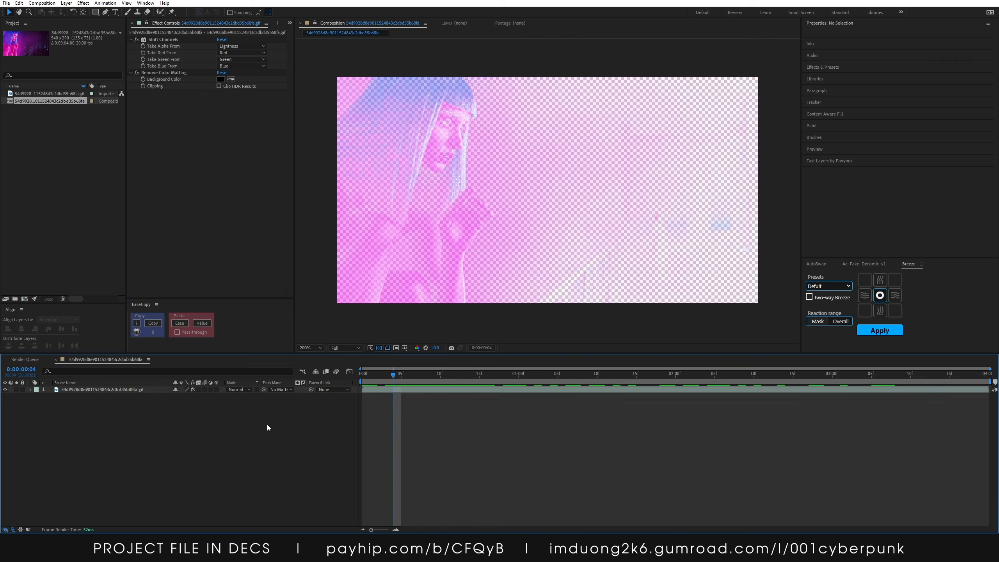
key("ctrl+m")
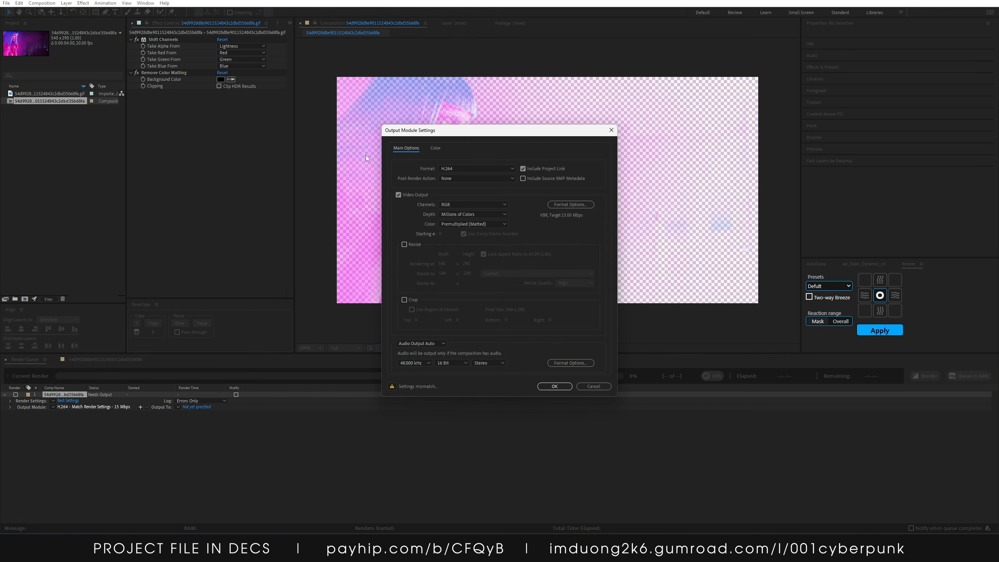
left_click(455, 169)
left_click(455, 246)
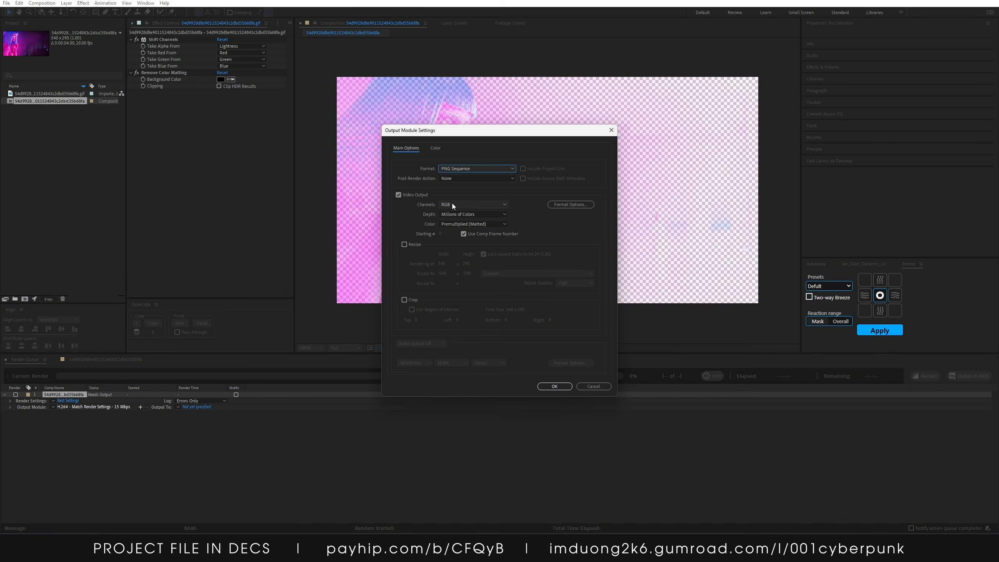
left_click(451, 203)
left_click(459, 230)
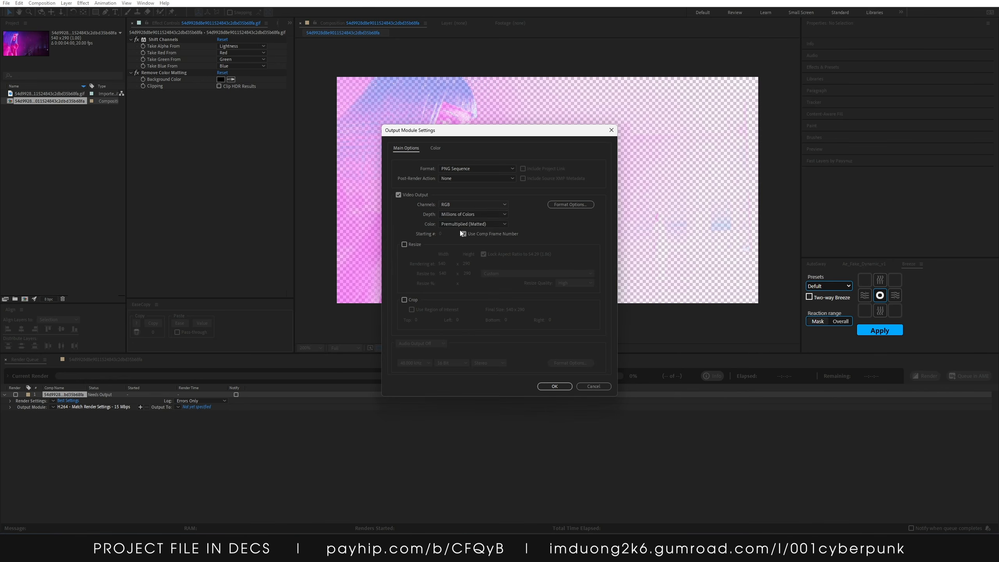
left_click(554, 386)
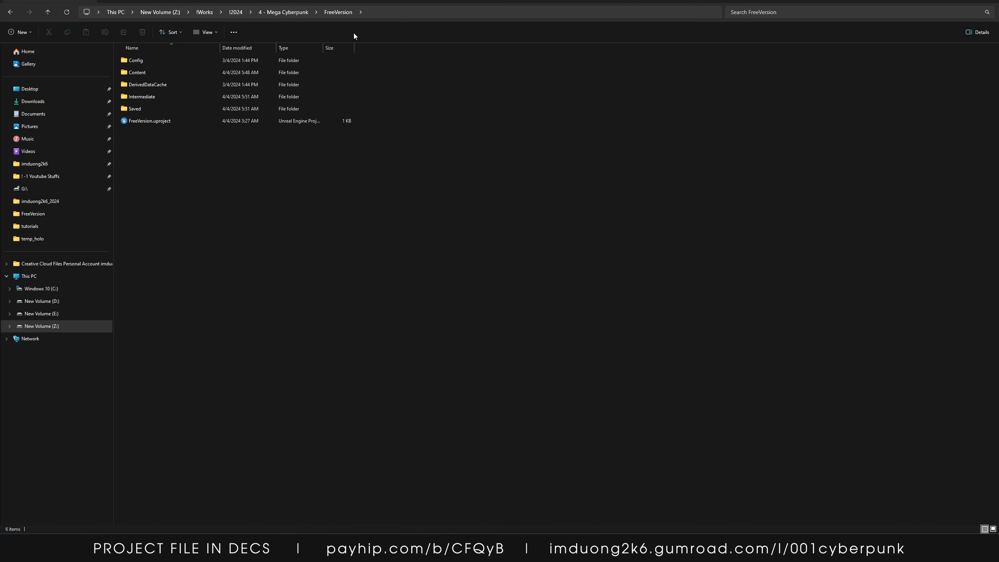
Open the FreeVersion.uproject Unreal project
left_click(361, 82)
double_click(158, 121)
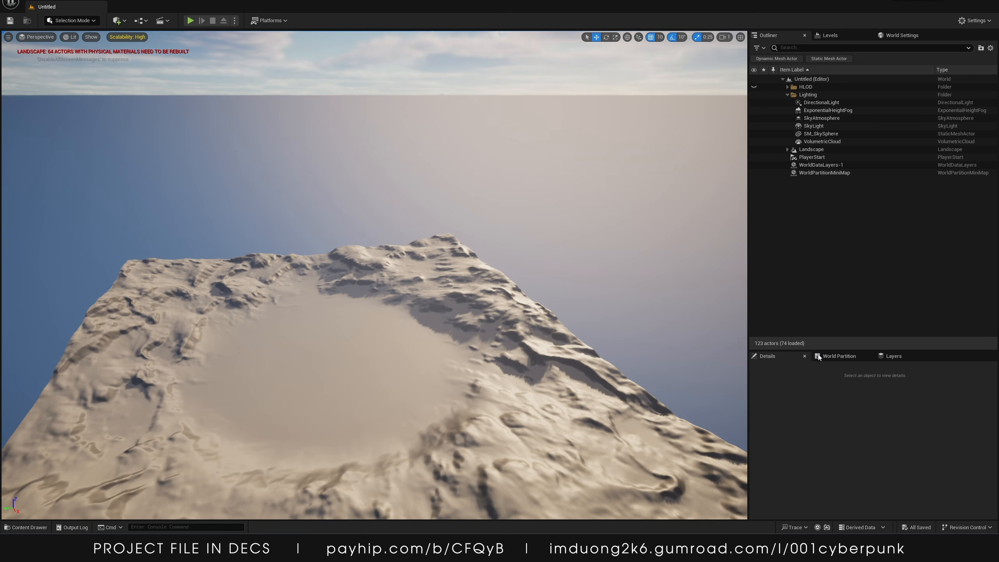
Browse the project's _TUTORIAL Holograms, Megapack and neocity content folders
left_click(26, 527)
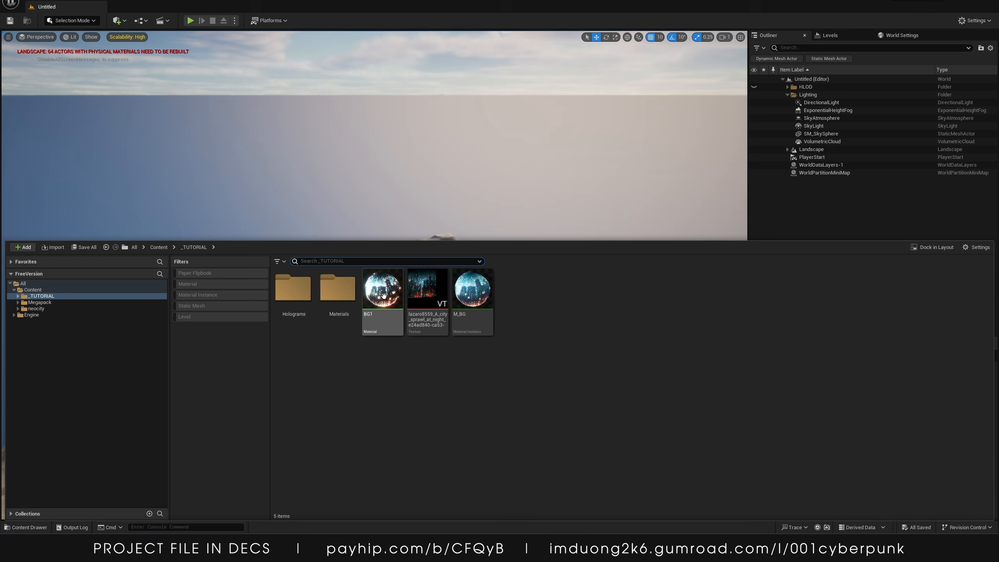
double_click(293, 291)
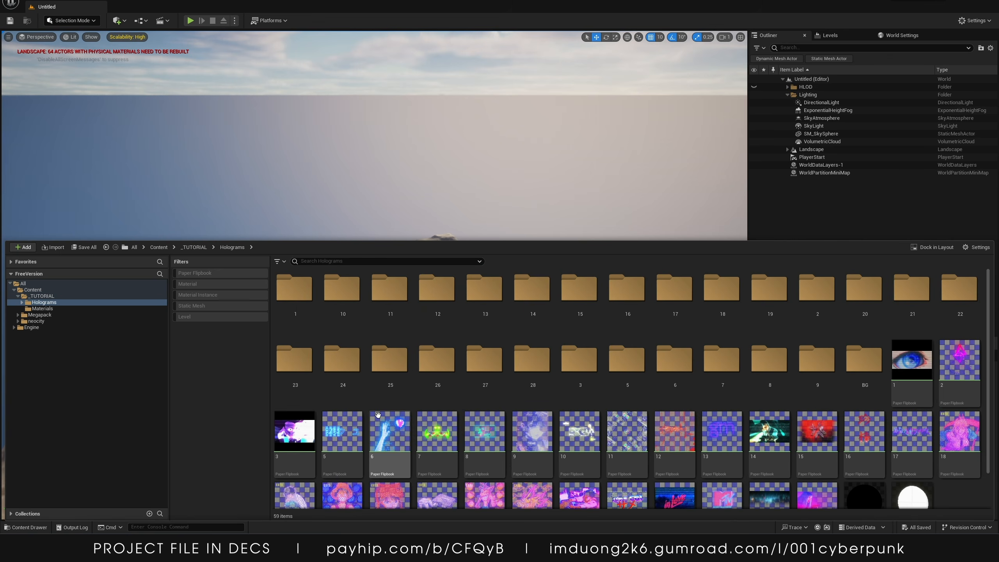
scroll(676, 430, "down", 2)
left_click(802, 429)
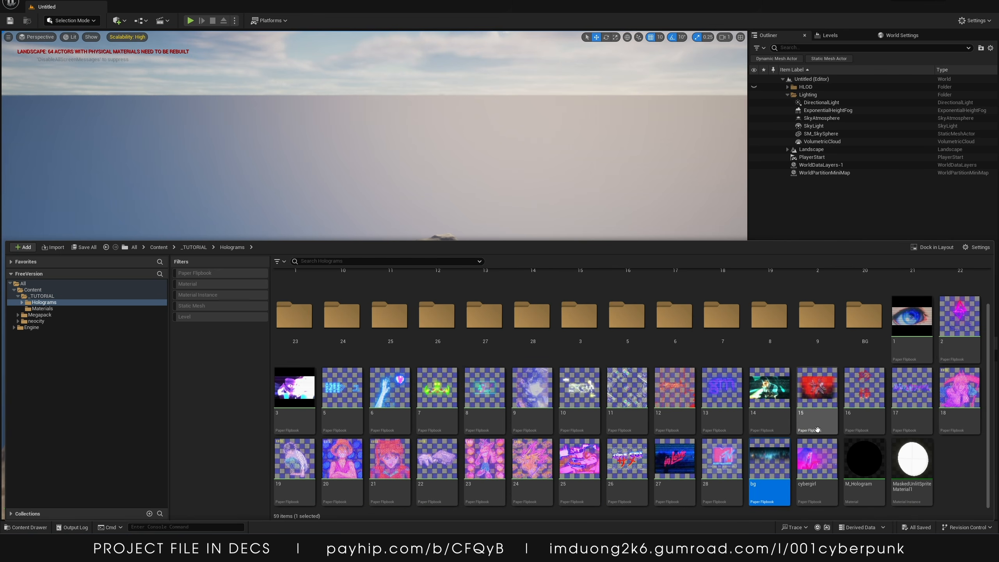
scroll(800, 430, "up", 1)
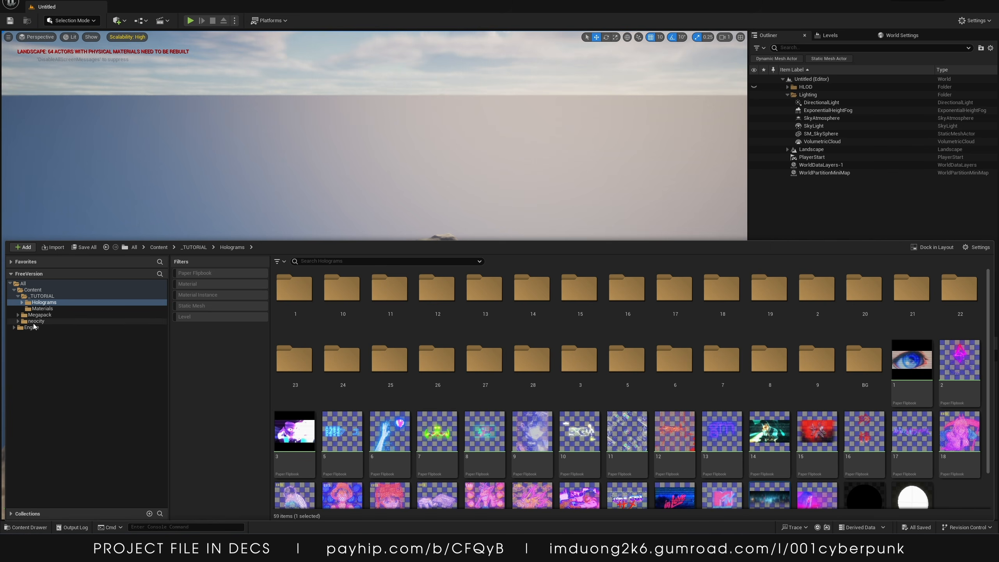
left_click(118, 315)
double_click(297, 294)
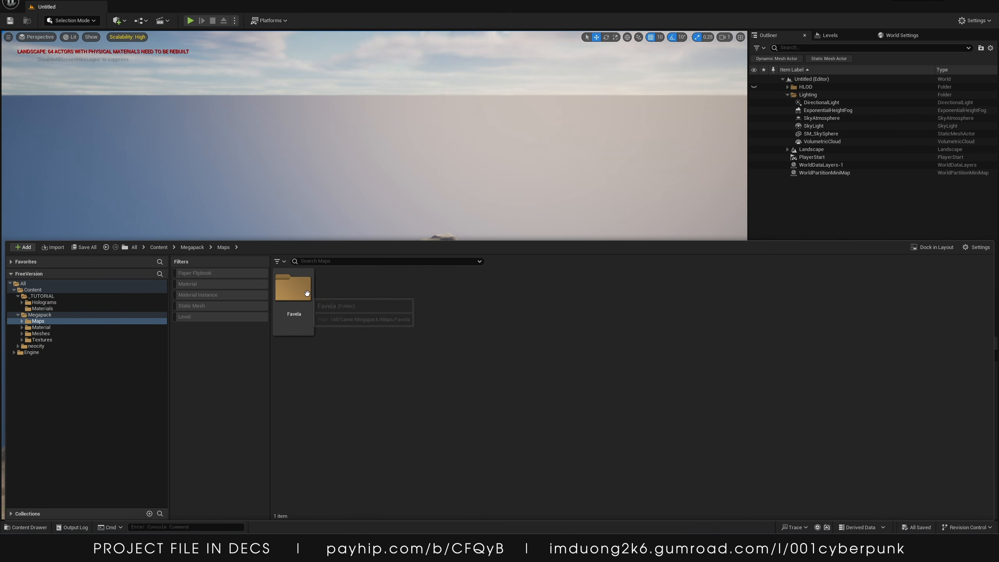
double_click(293, 289)
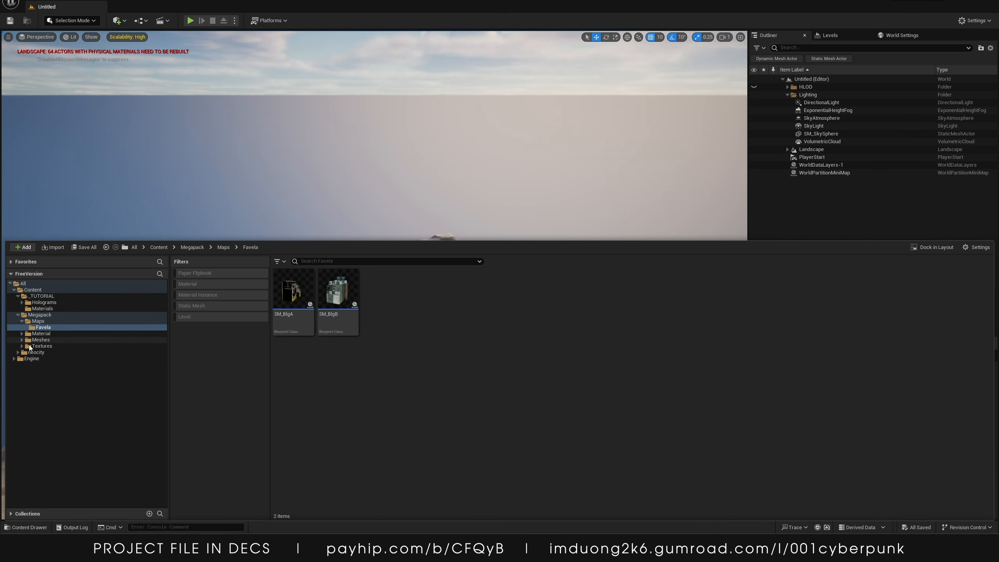
left_click(110, 352)
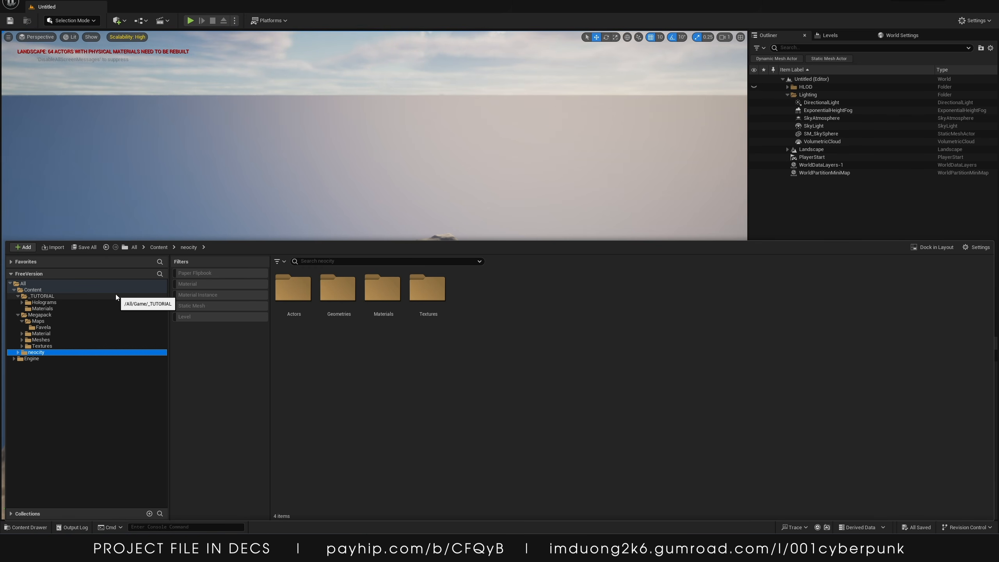
Open the Plugins browser and search for modeling plugins
left_click(369, 174)
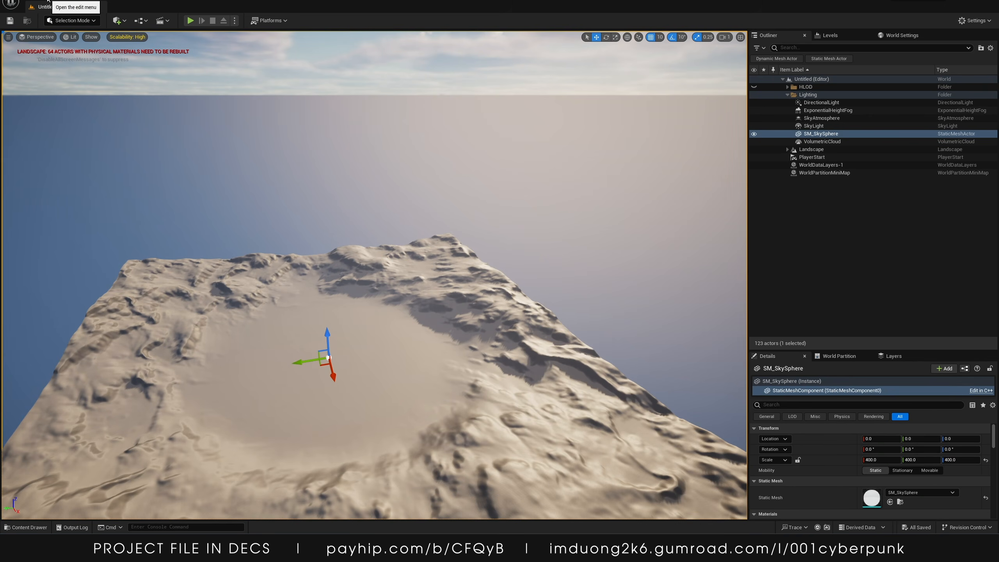
left_click(47, 1)
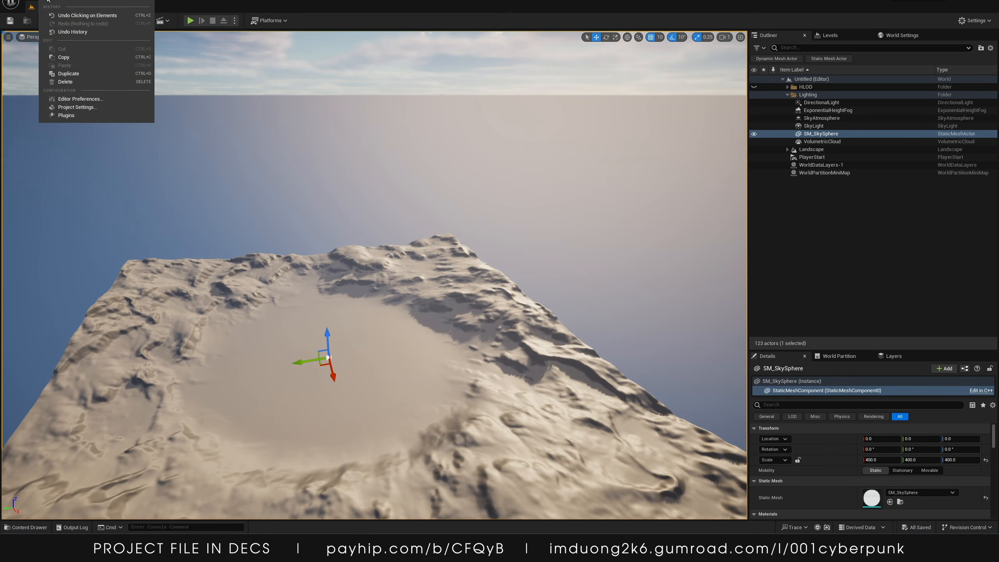
left_click(66, 115)
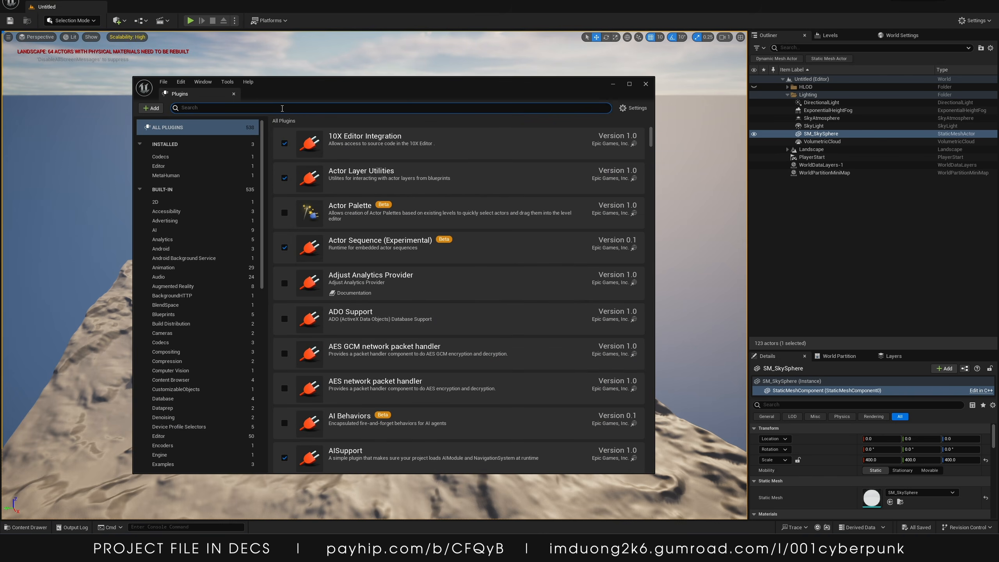
type("modeli")
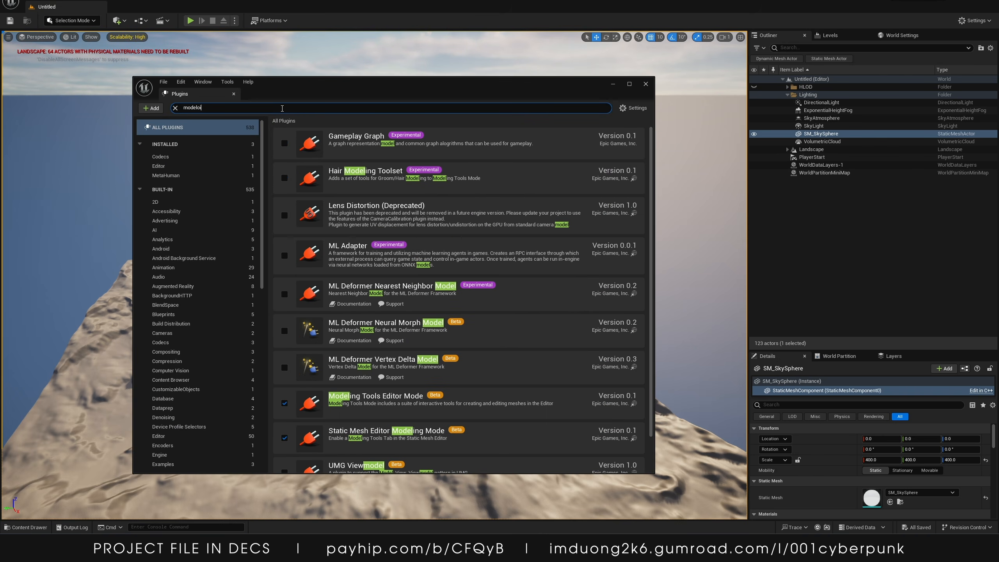
type("o")
type("ing")
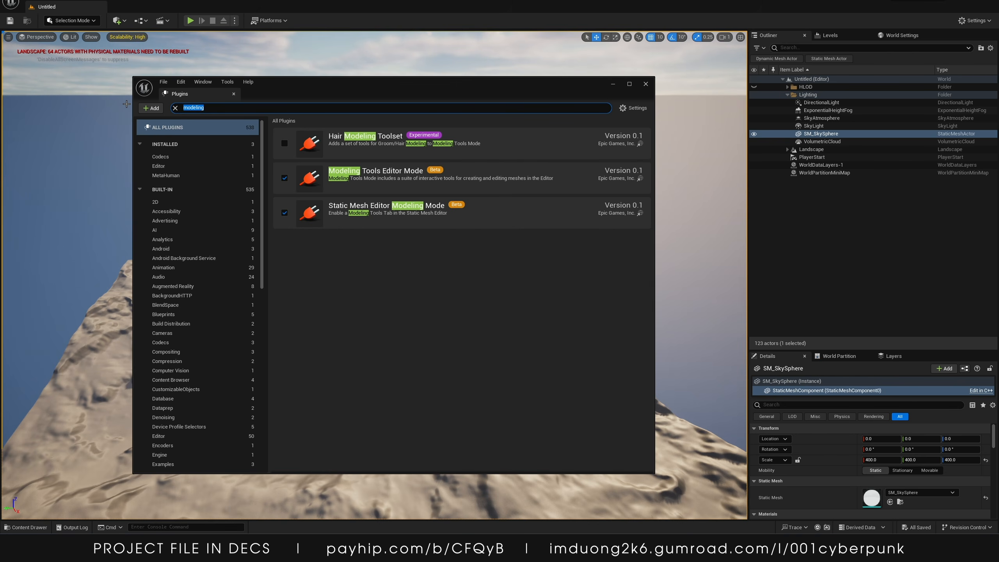
Search the plugins for movie
key("BackSpace")
key("BackSpace")
key("BackSpace")
key("BackSpace")
key("BackSpace")
key("BackSpace")
key("BackSpace")
key("BackSpace")
type("movie")
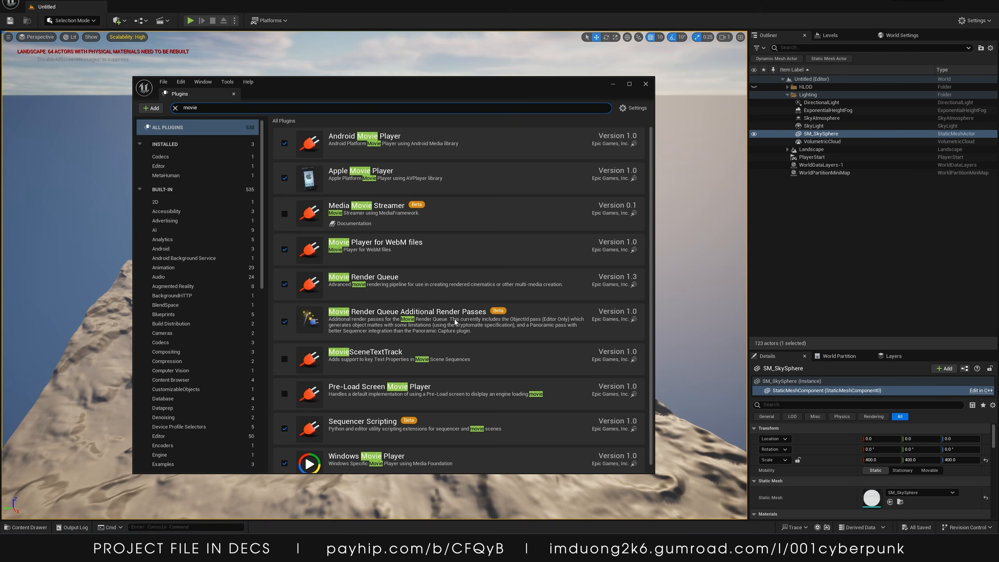
Search the plugins for apple
scroll(435, 321, "down", 1)
left_click_drag(212, 108, 136, 110)
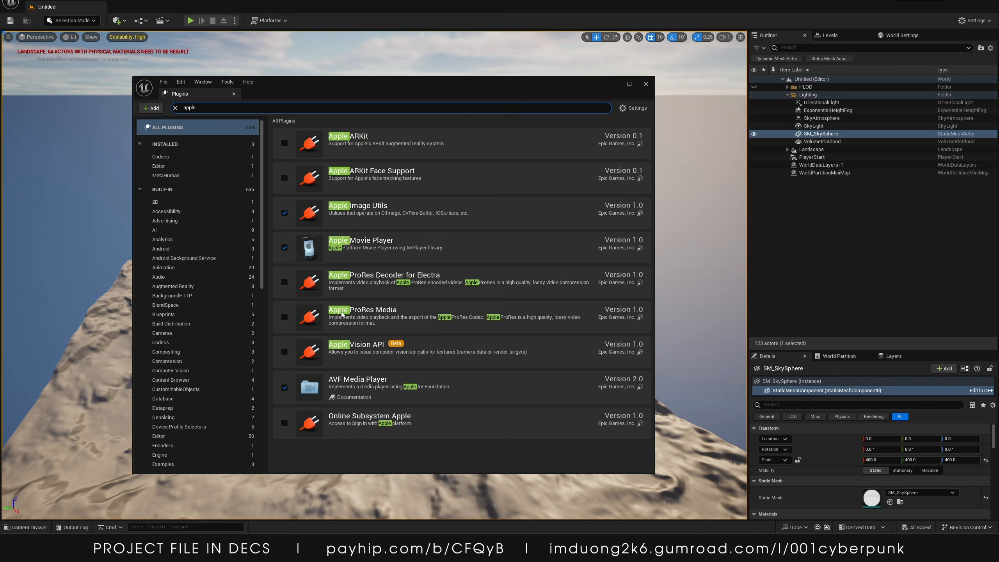
left_click_drag(210, 107, 142, 103)
Search the plugins for elect and close the Plugins window
type("eletr")
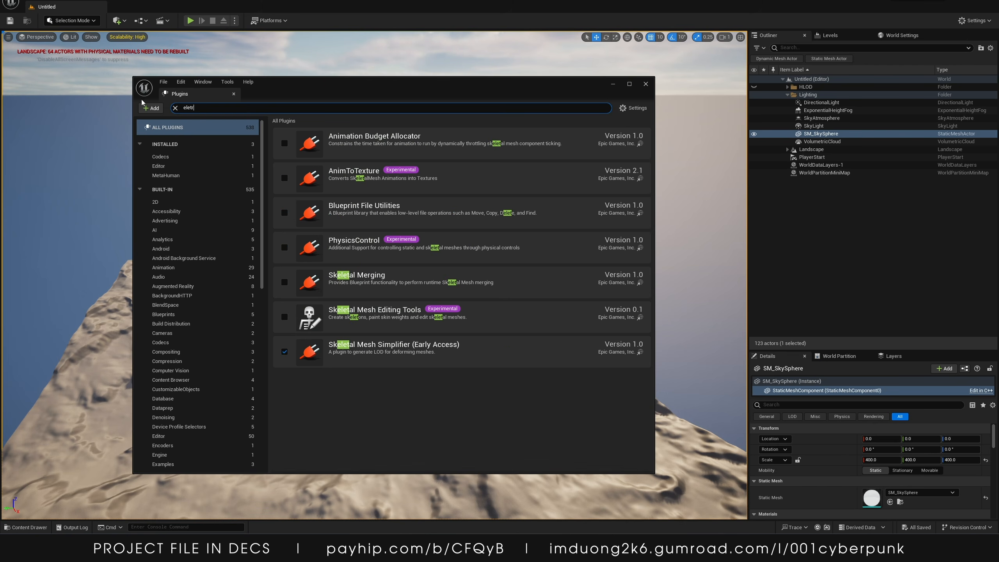
key("BackSpace")
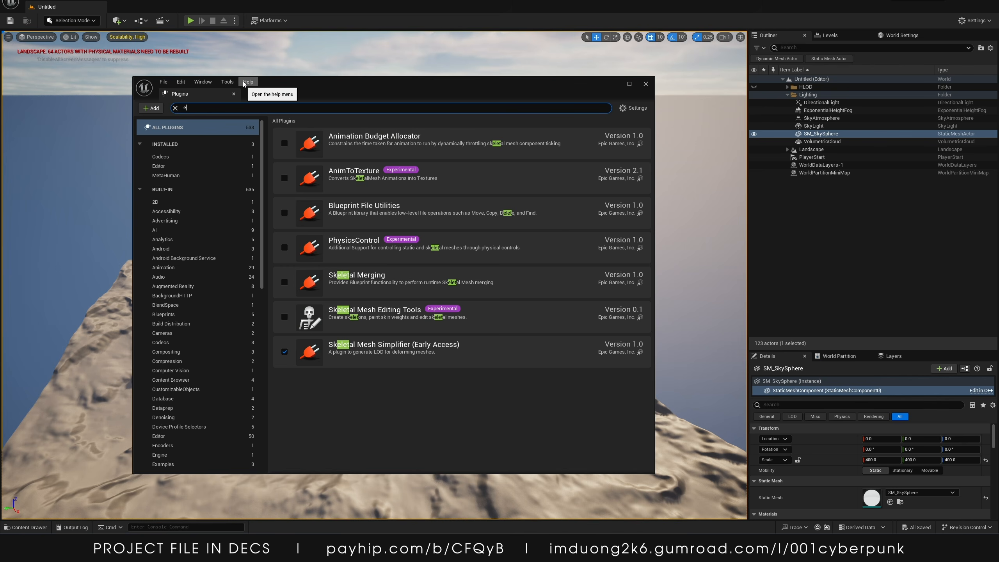
type("lec")
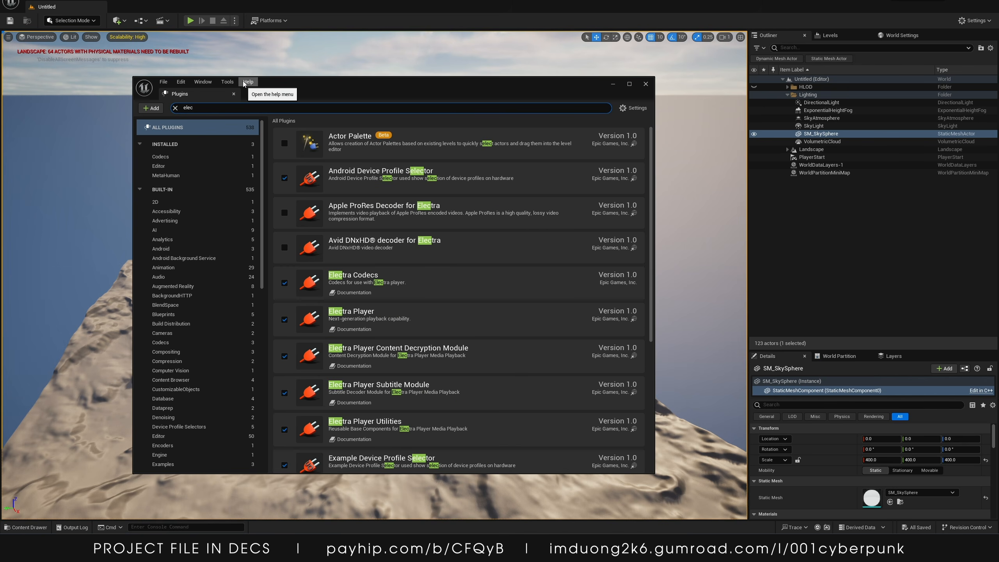
type("t")
scroll(361, 340, "down", 1)
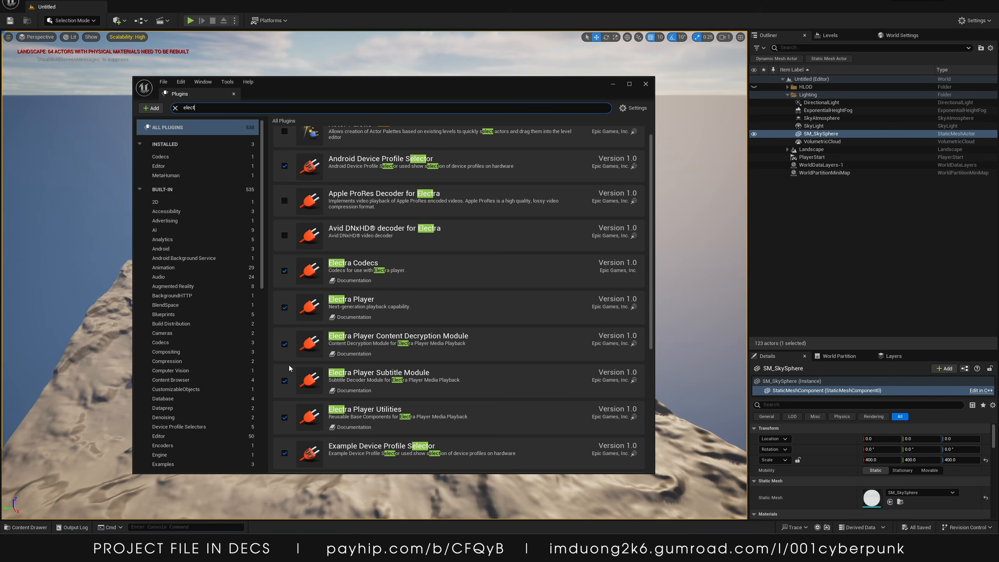
left_click(645, 86)
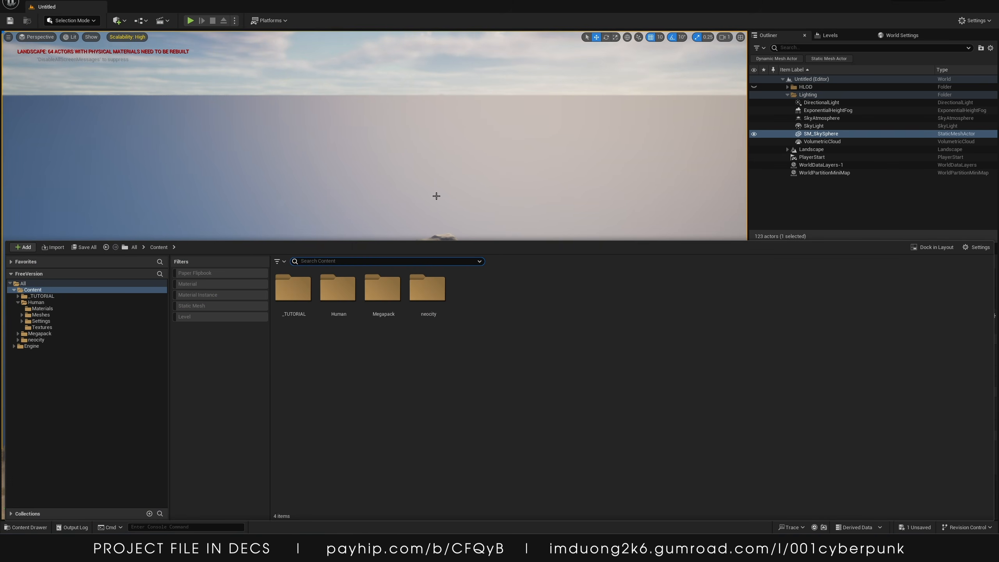
Create a new level from the Basic template
left_click(26, 527)
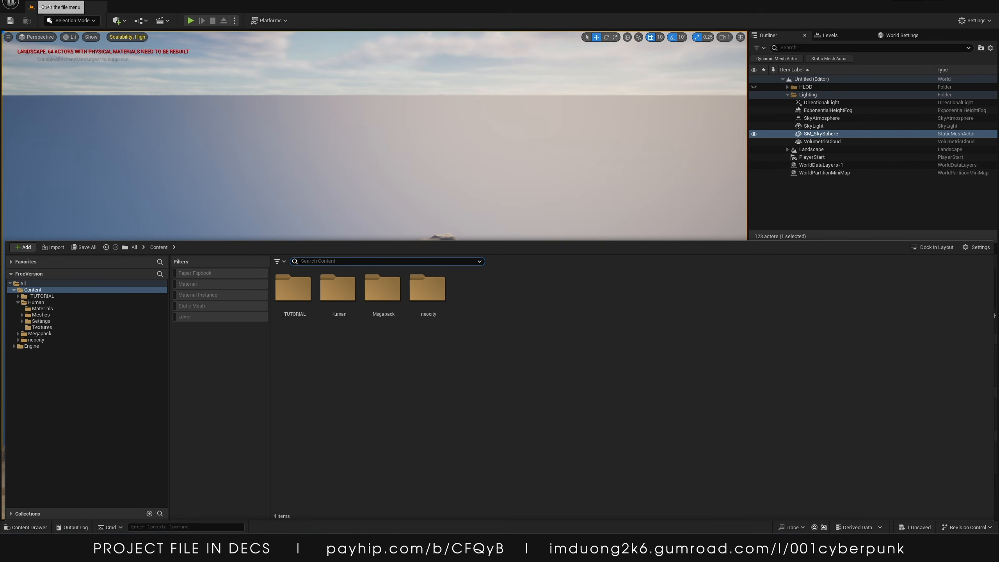
left_click(31, 6)
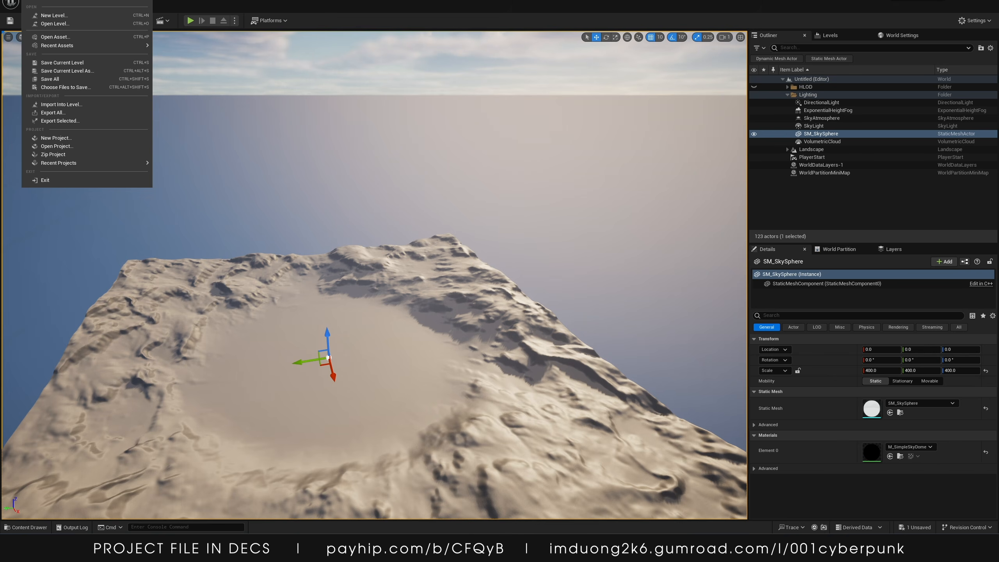
left_click(54, 15)
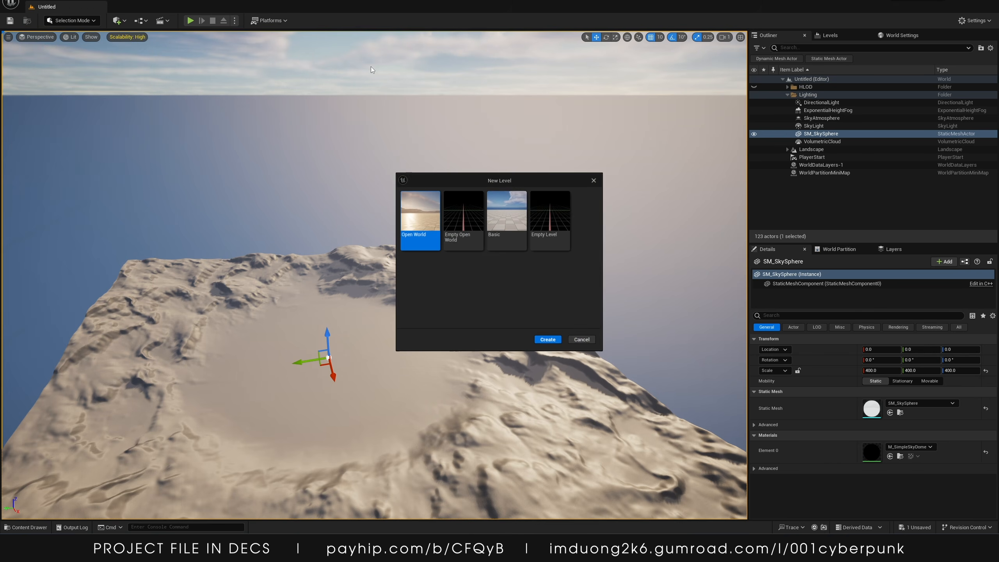
left_click(507, 212)
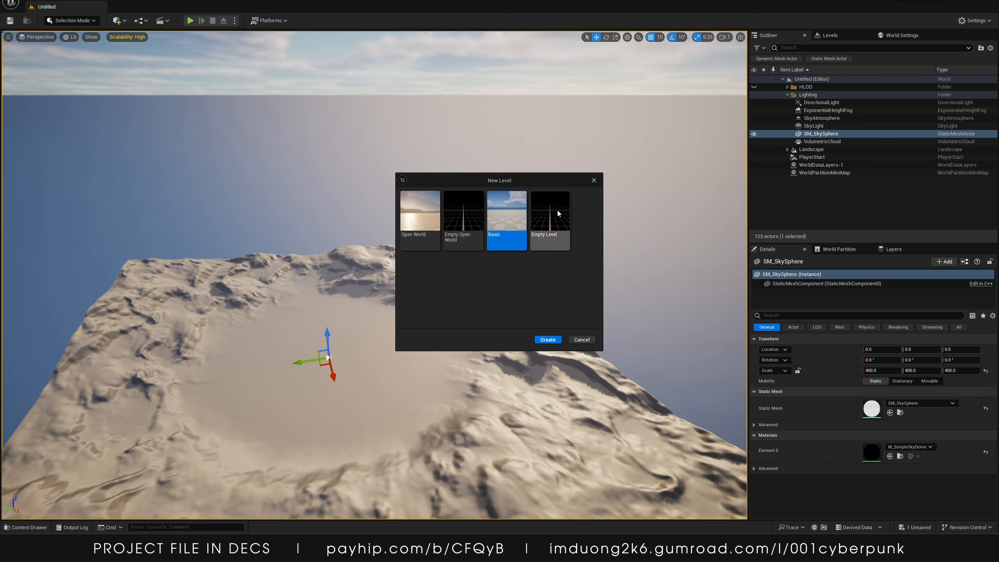
left_click(548, 339)
Delete the floor from the new level
key("w")
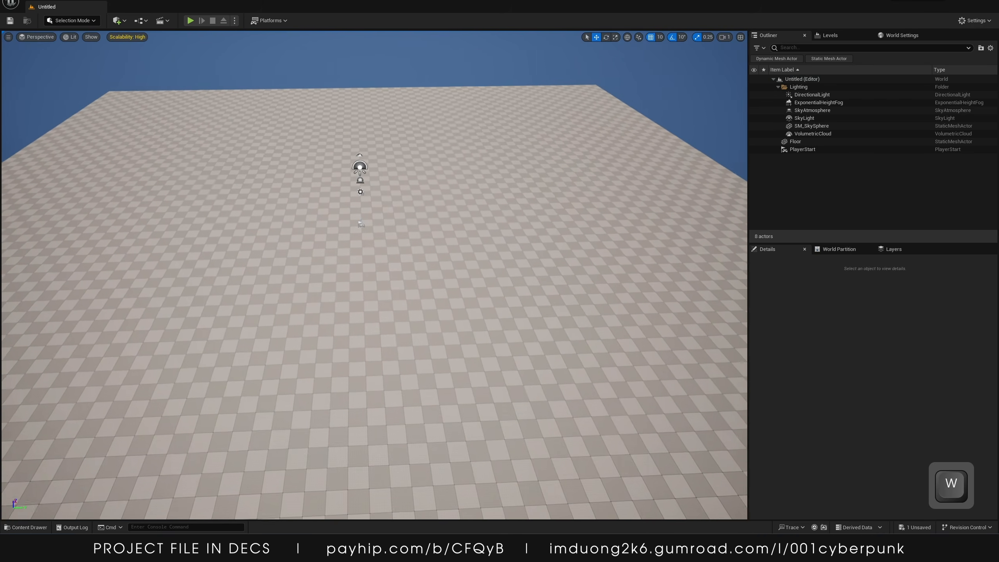
key("s")
left_click(402, 169)
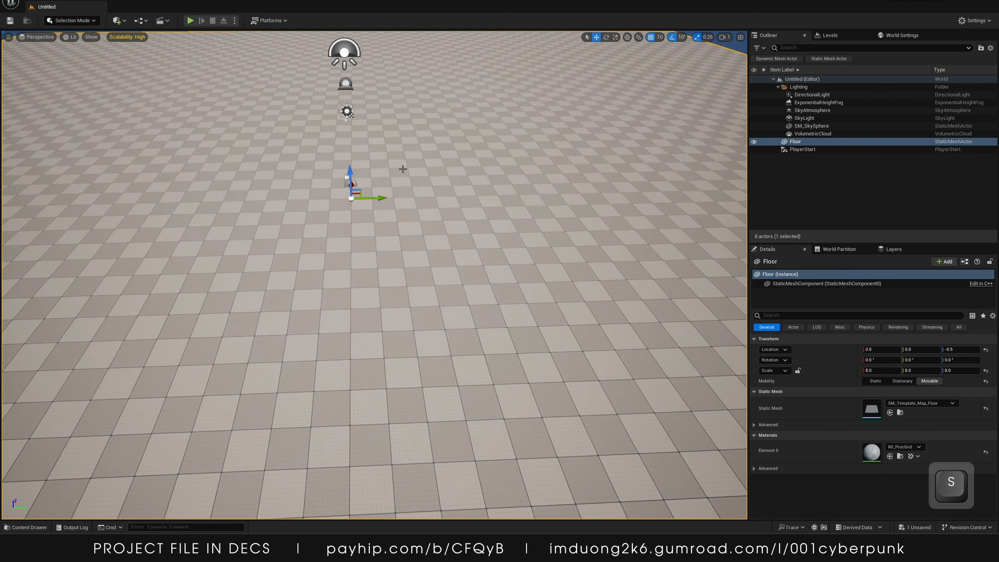
key("Delete")
Place a Plane shape in the level and reset its location to 0, 0, 0
left_click(25, 527)
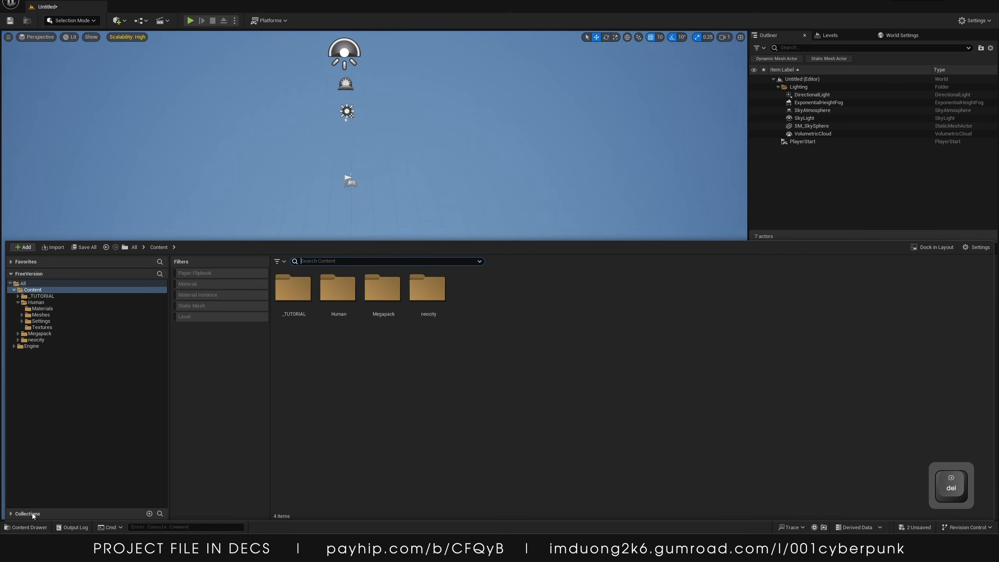
left_click(118, 19)
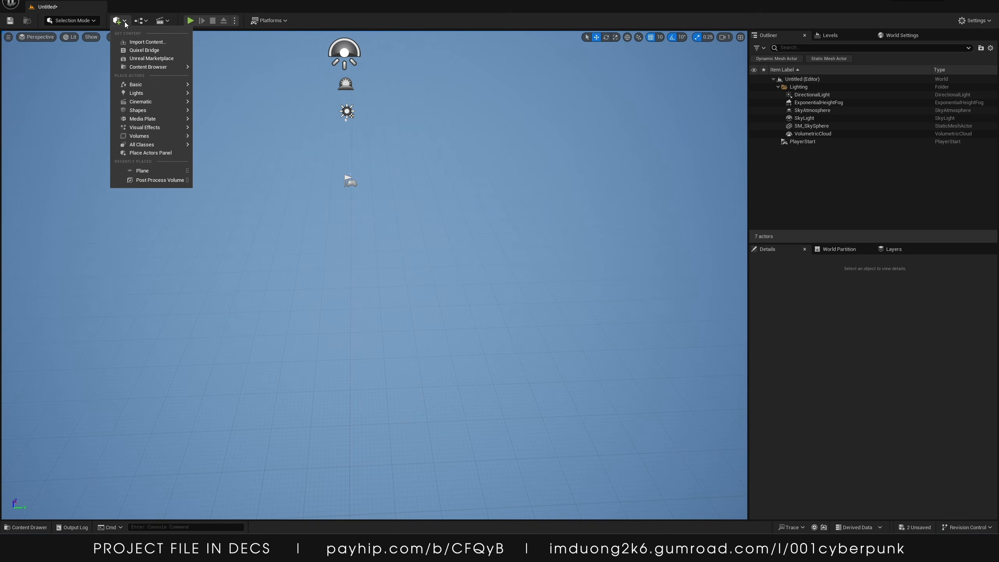
mouse_move(151, 111)
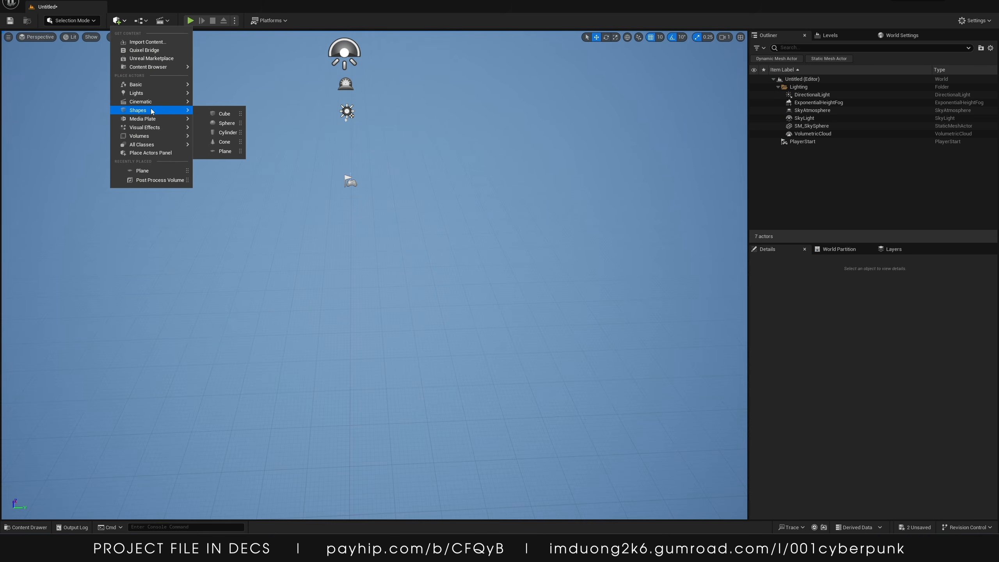
left_click(217, 154)
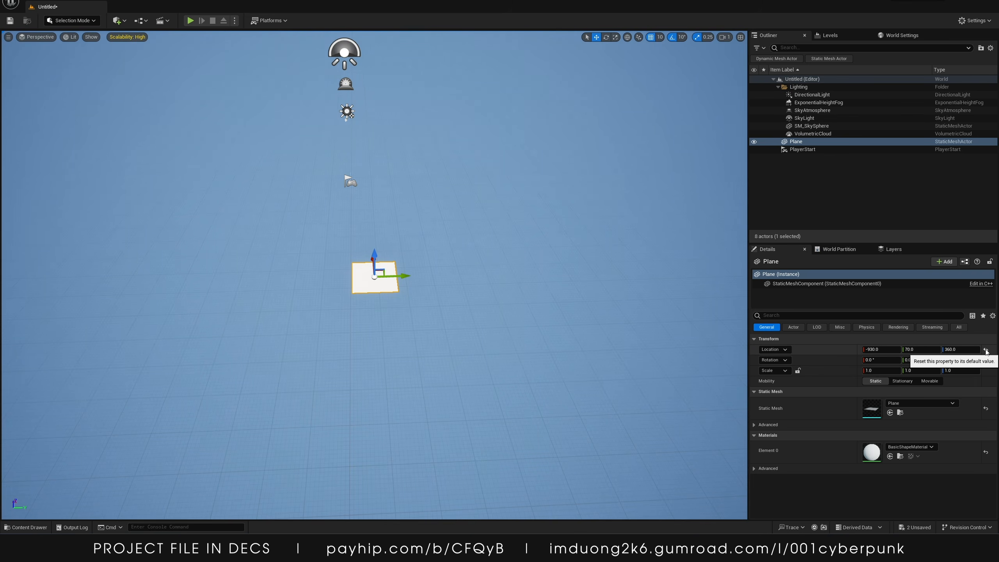
left_click(986, 350)
Drag the OfficeWoman rain-walk character from Human > Meshes > Characters > OfficeWoman onto the plane
key("w")
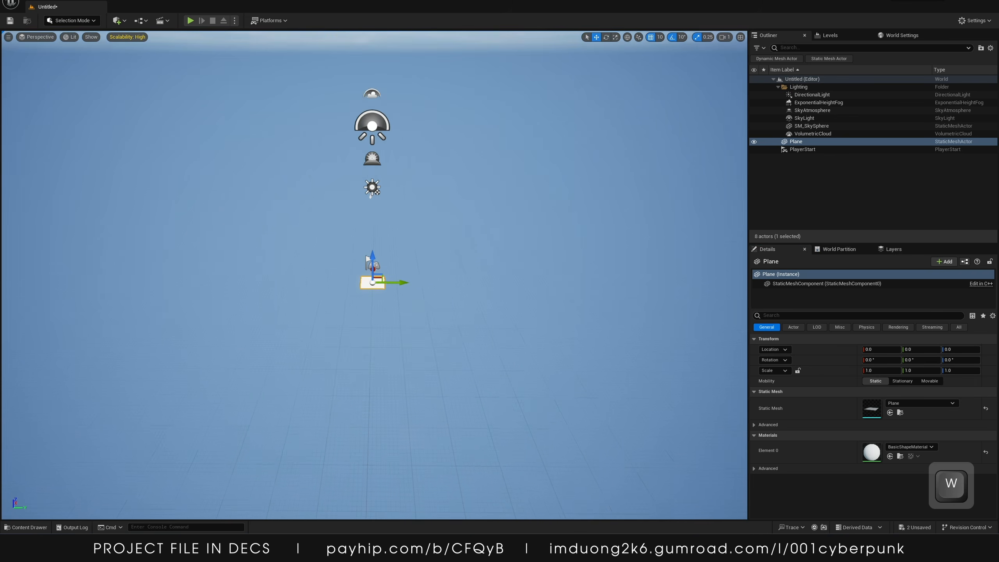
key("s")
key("w")
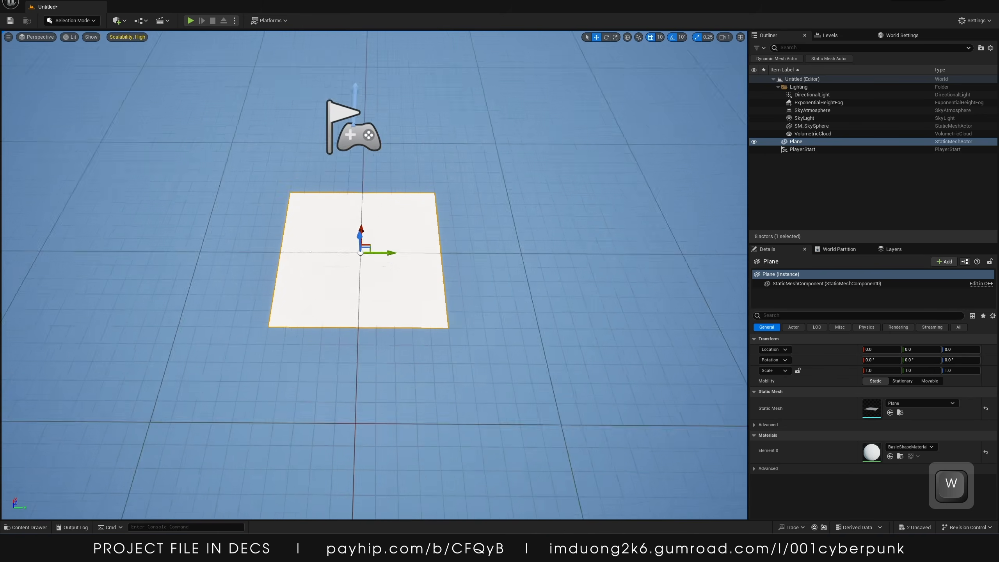
right_click_drag(422, 238, 413, 252)
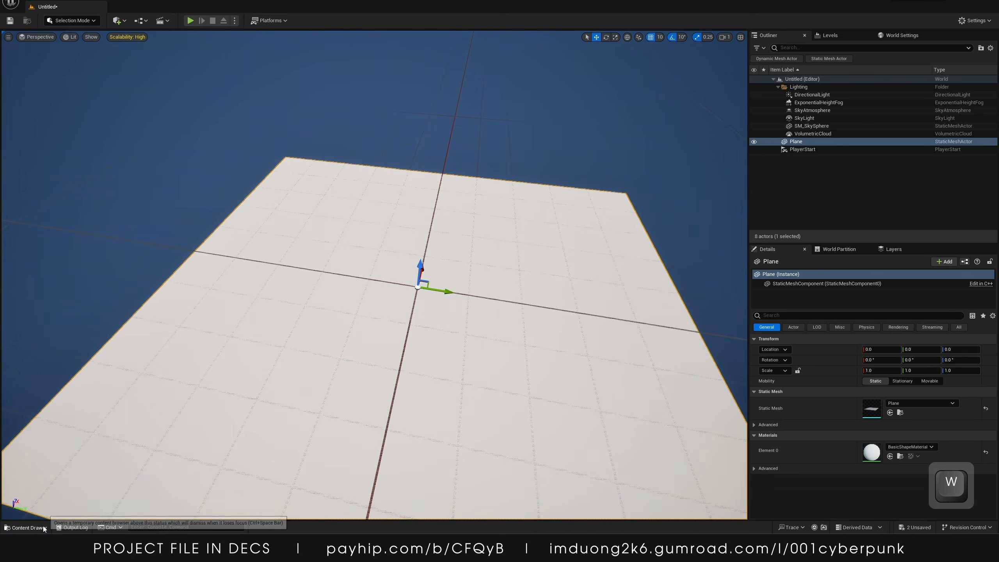
left_click(26, 527)
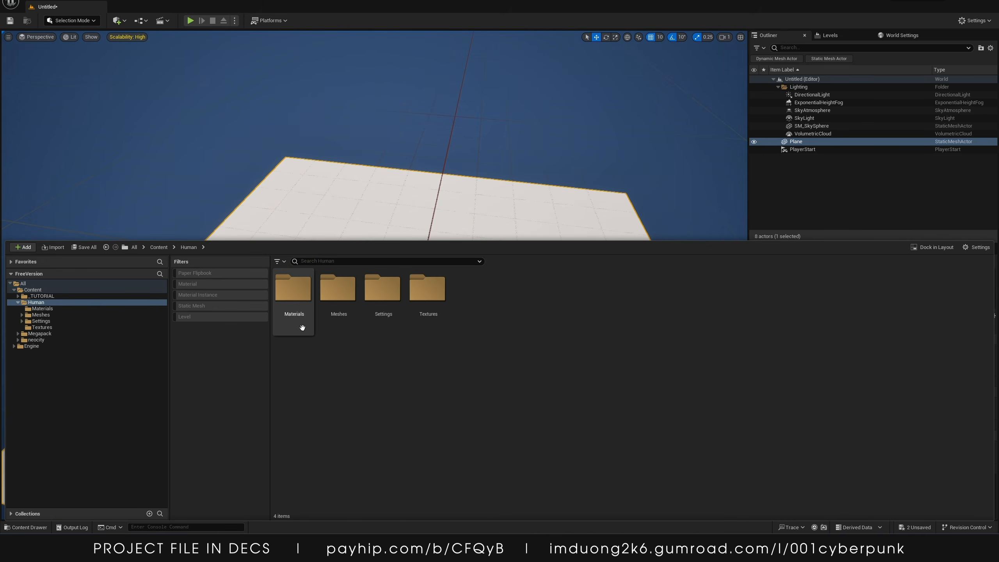
left_click(339, 291)
double_click(338, 291)
double_click(303, 295)
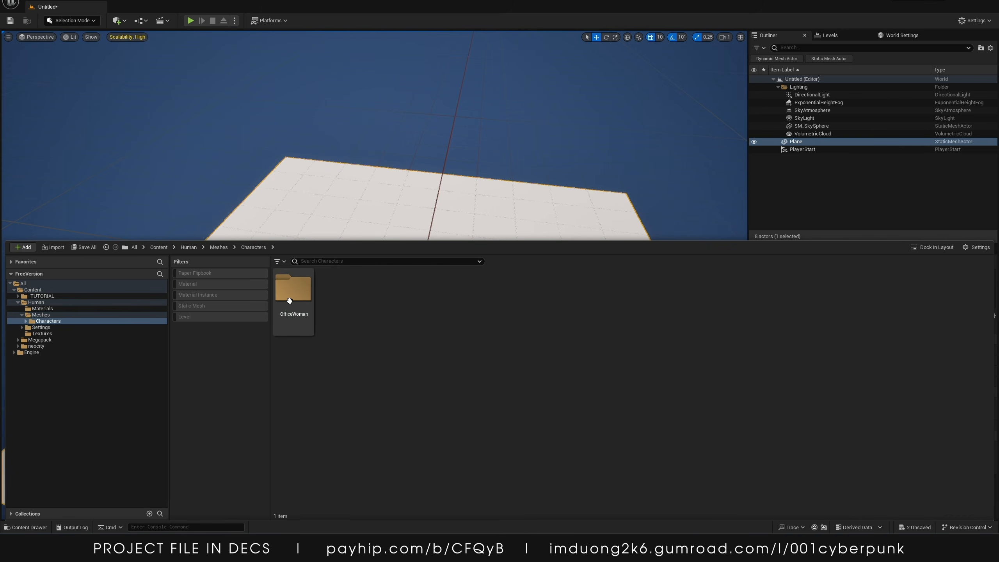
double_click(292, 290)
left_click_drag(293, 290, 413, 368)
right_click_drag(414, 368, 521, 307)
Lock the plane's scale proportions and set its uniform scale to 200
key("w")
key("s")
left_click(401, 299)
key("a")
key("w")
key("s")
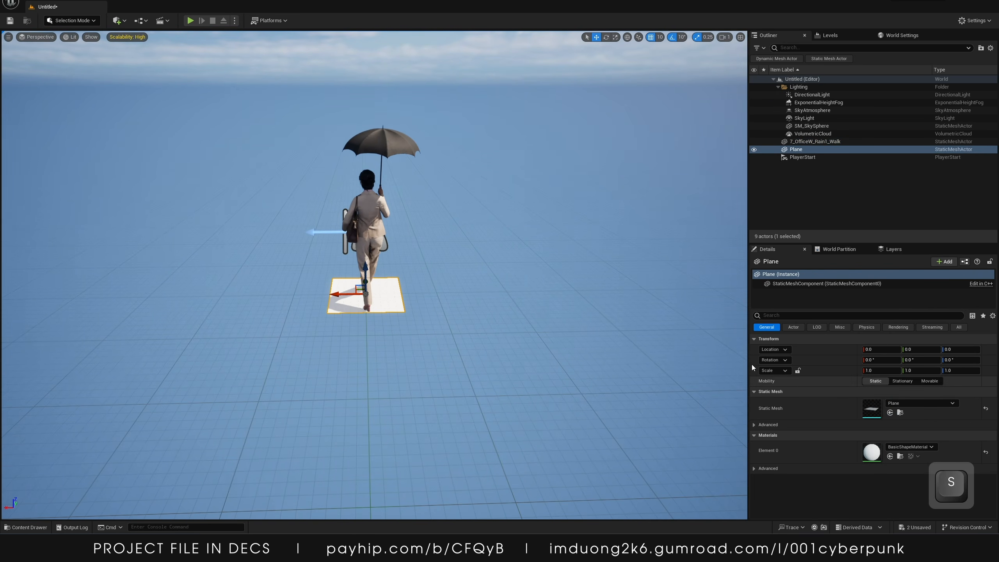
left_click(798, 371)
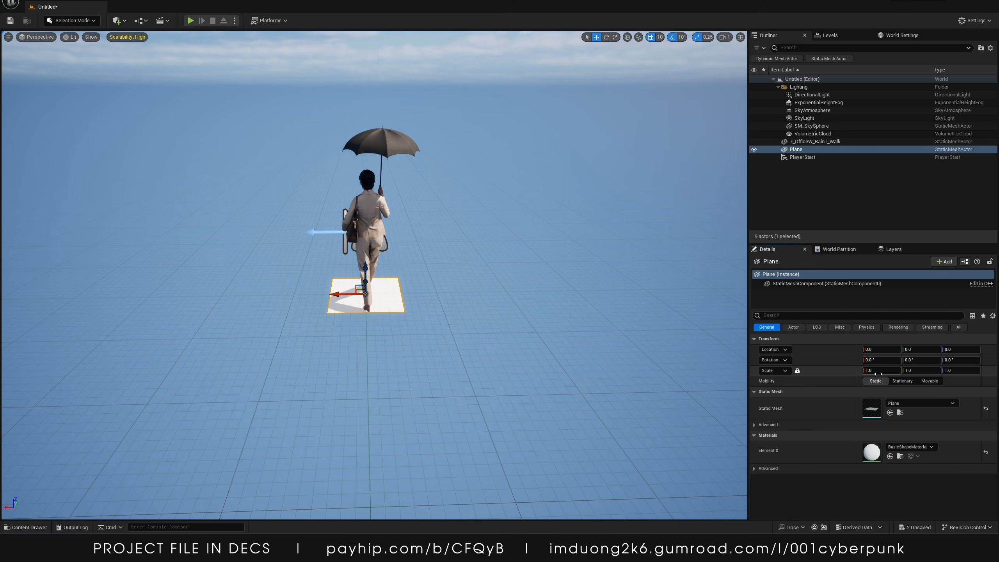
key("Return")
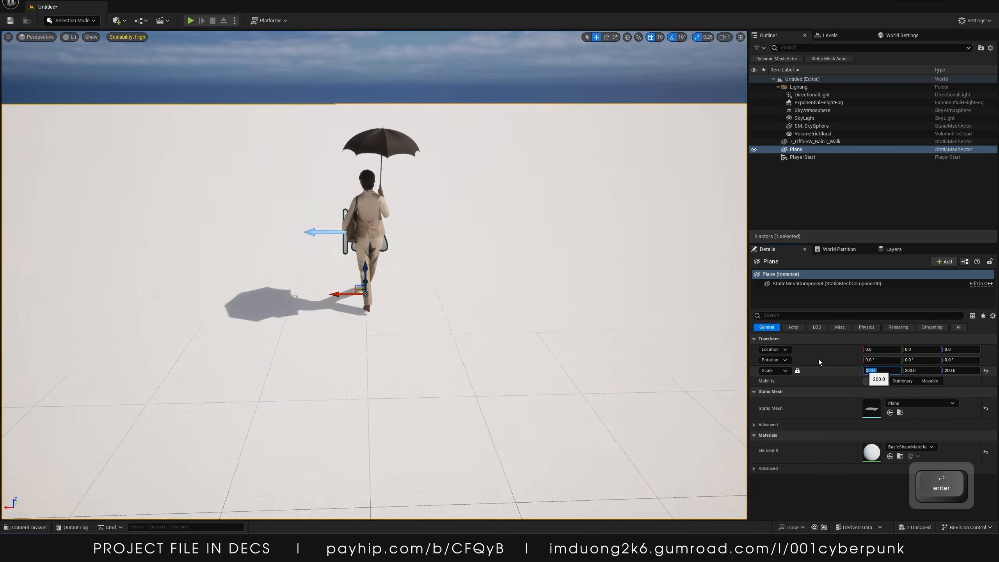
Set the plane's uniform scale to 100
key("s")
right_click_drag(570, 315, 570, 286)
key("w")
key("s")
key("w")
key("s")
left_click(875, 371)
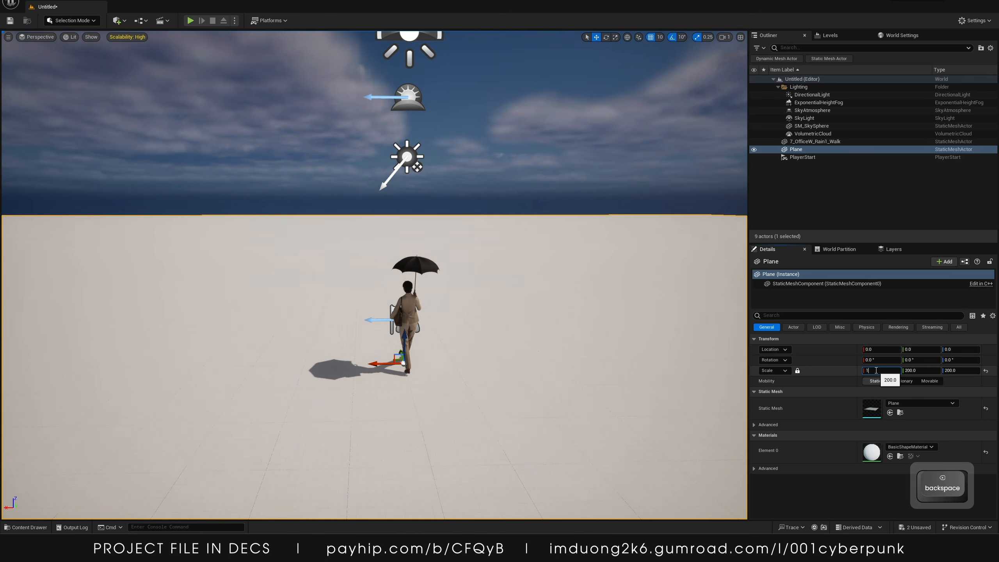
key("Return")
Switch to Paint by launching it from the Windows search
mouse_move(590, 315)
right_mouse_down()
mouse_move(589, 356)
mouse_move(588, 334)
mouse_move(649, 342)
mouse_move(583, 309)
right_mouse_up()
key("s")
key("w")
key("s")
key("super")
type("paint")
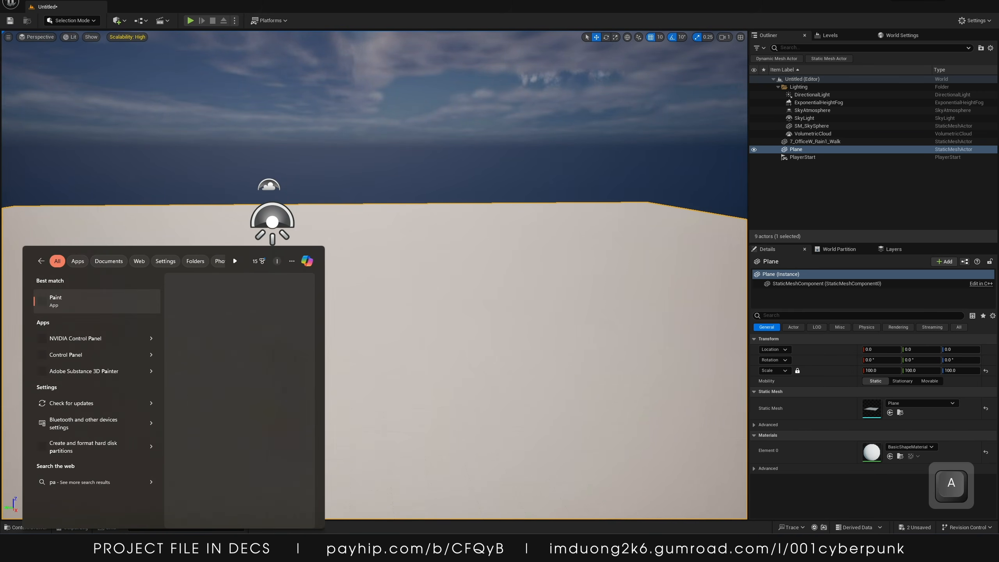
key("Return")
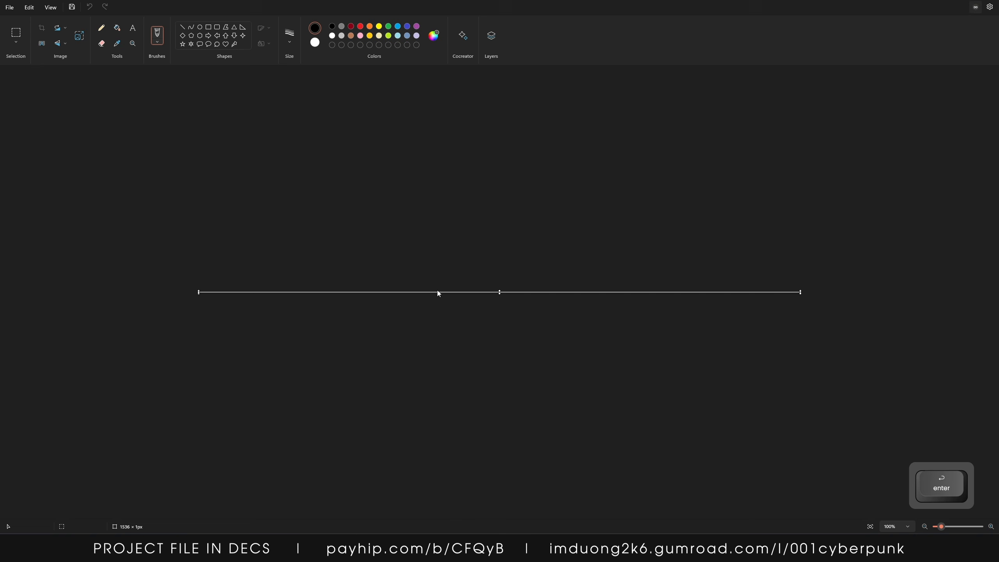
Enlarge the Paint canvas to about 1536 × 871 px for a scene layout sketch, then return to Unreal
left_click_drag(507, 144, 493, 260)
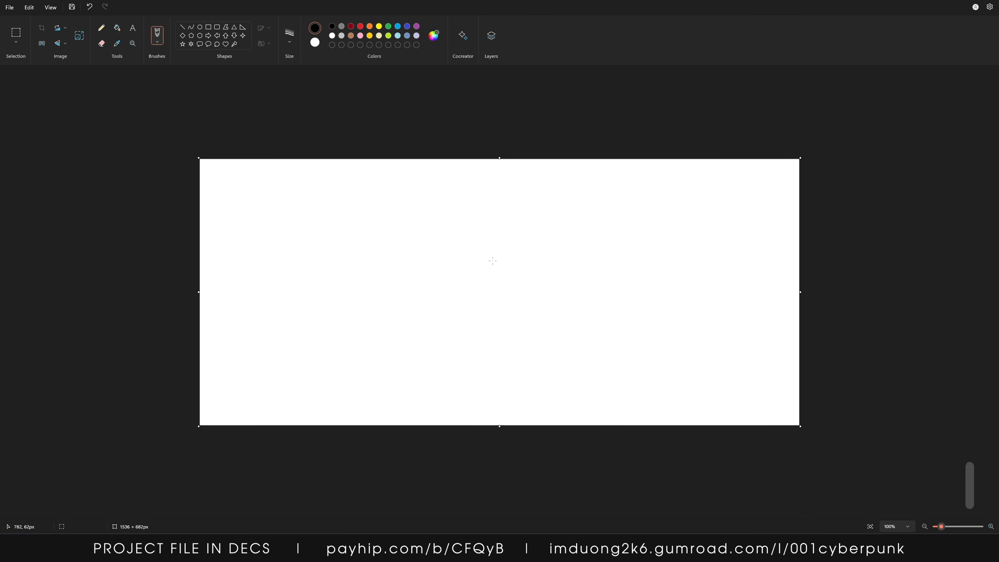
left_click_drag(500, 454, 496, 499)
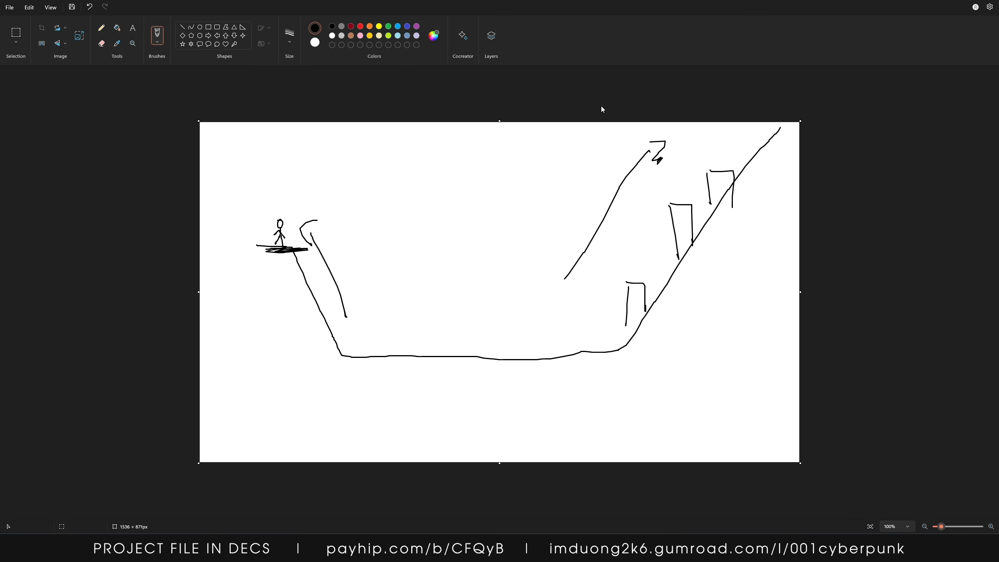
left_click(959, 3)
left_click(494, 295)
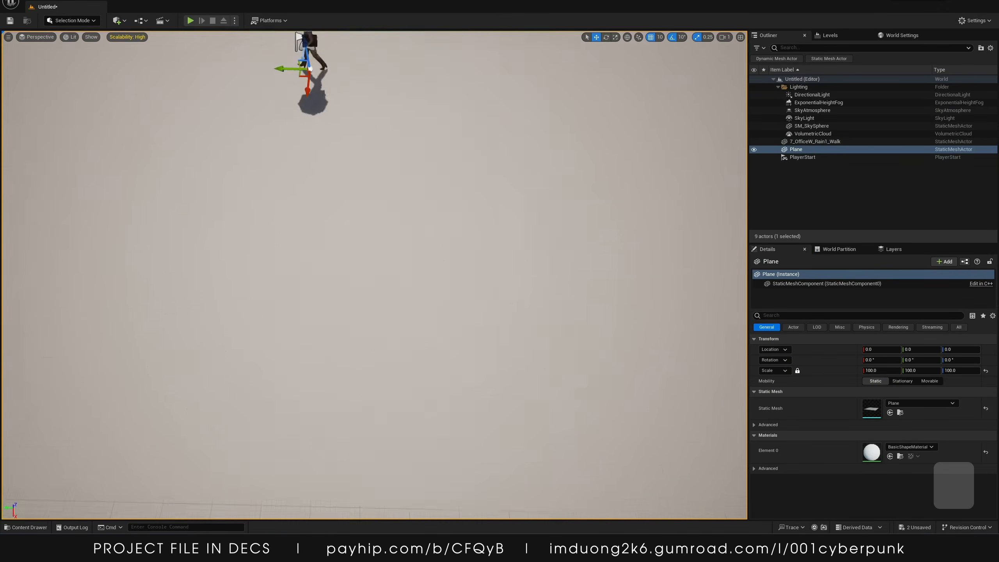
Unlock the plane's scale and scrub its value, then undo both changes
key("s")
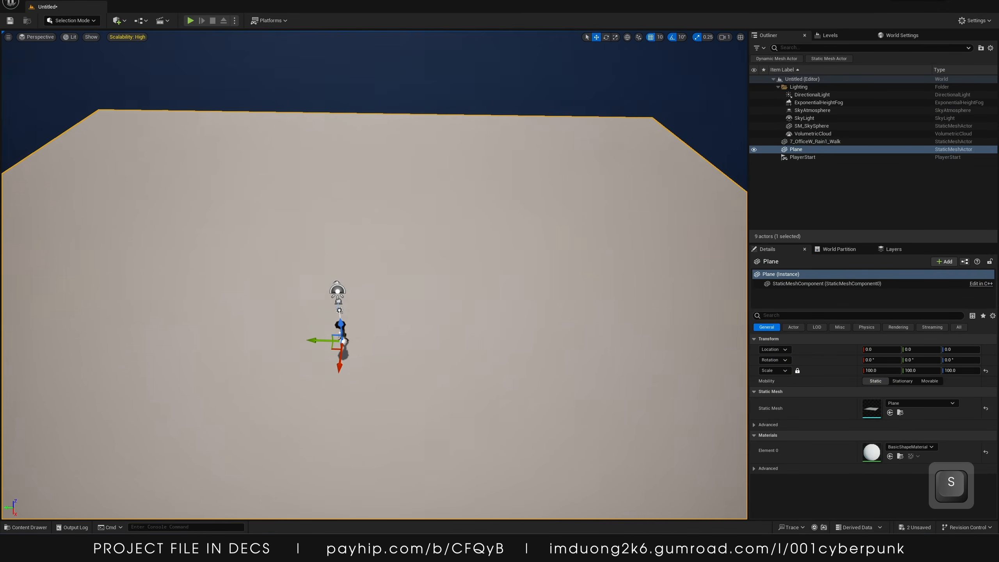
key("w")
key("s")
key("w")
key("s")
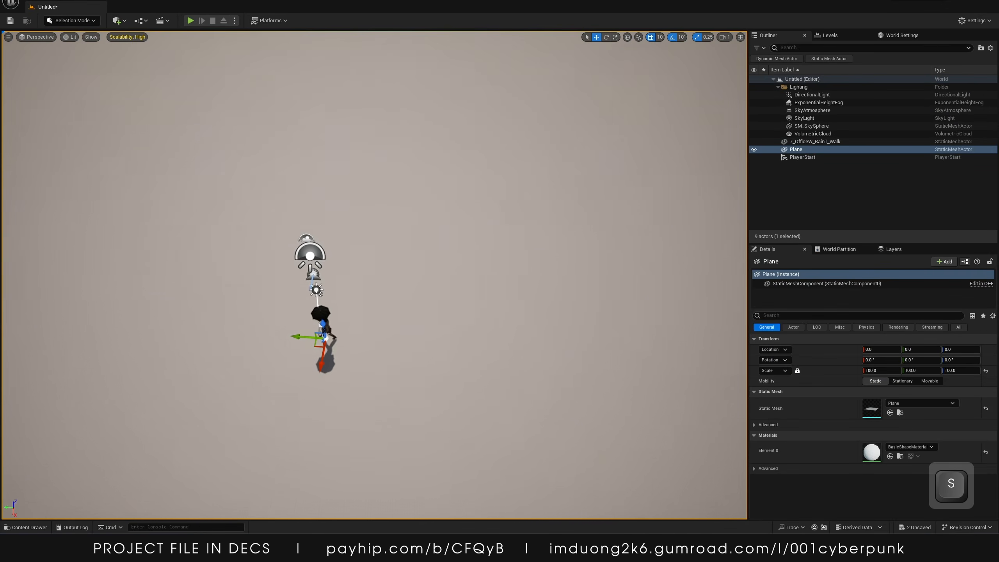
key("s")
scroll(374, 275, "up", 5)
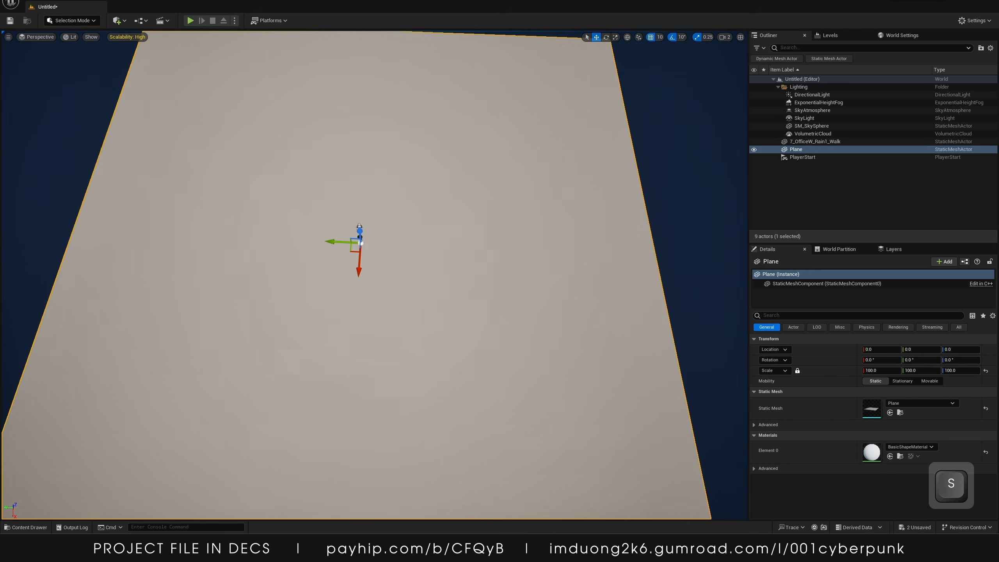
key("s")
key("w")
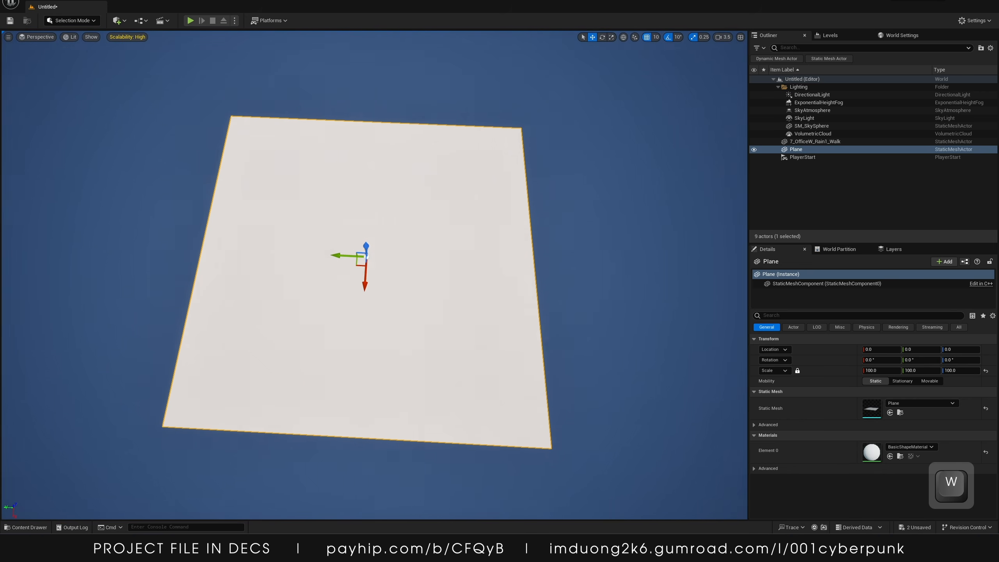
left_click(798, 371)
left_click_drag(914, 371, 911, 370)
key("ctrl+z")
key("ctrl+z")
Set the plane's X scale to 10 to make it a long narrow strip
left_click(887, 370)
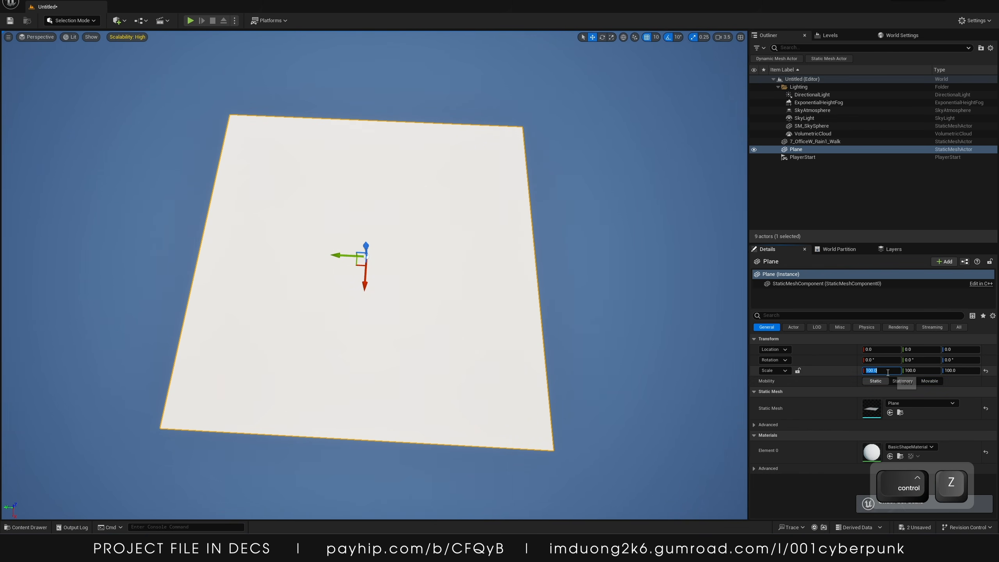
type("20")
key("Return")
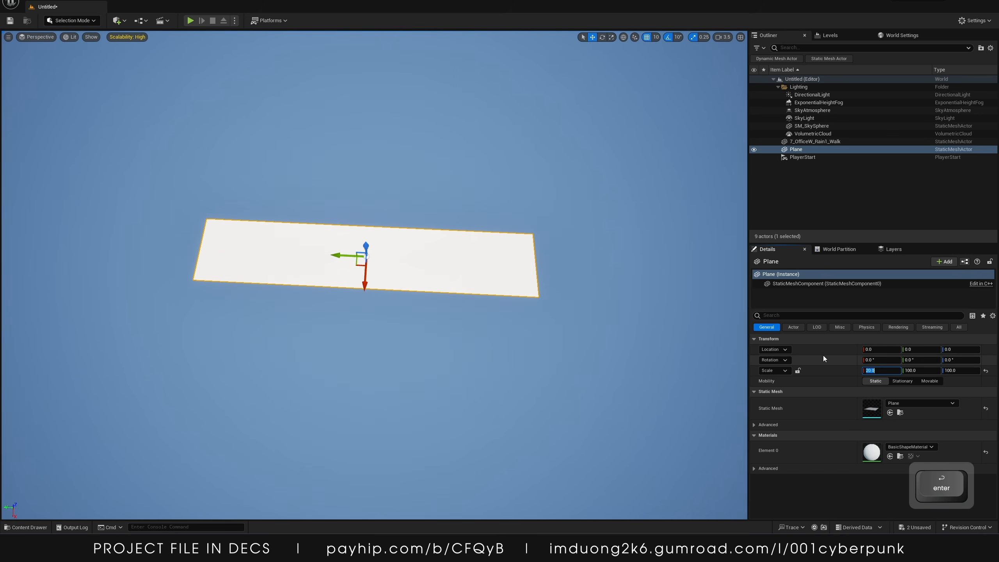
type("10")
key("Return")
Move the plane along X to about 430 so it sits beside the walking character
key("w")
right_click_drag(416, 350, 421, 348)
key("s")
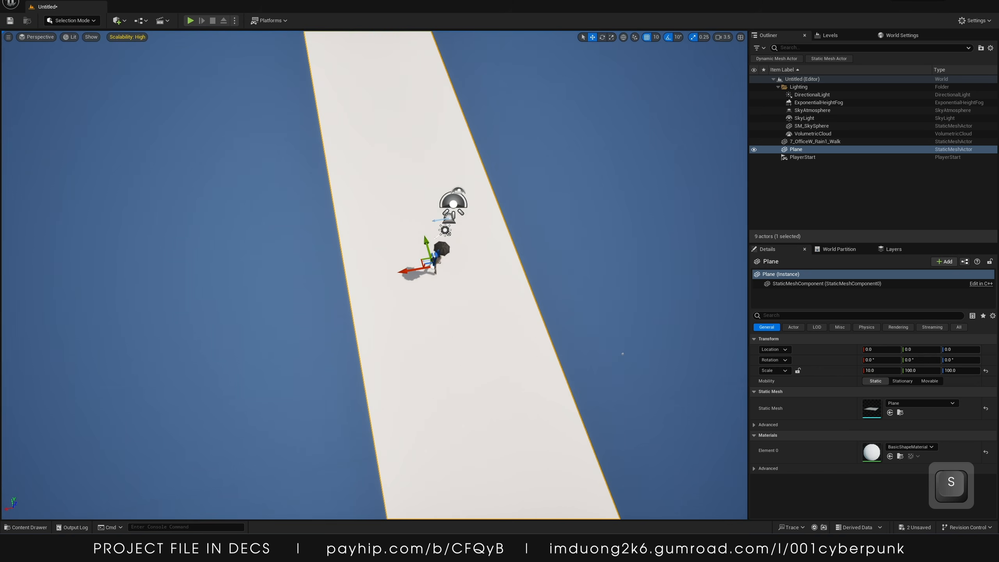
right_click_drag(397, 279, 396, 279)
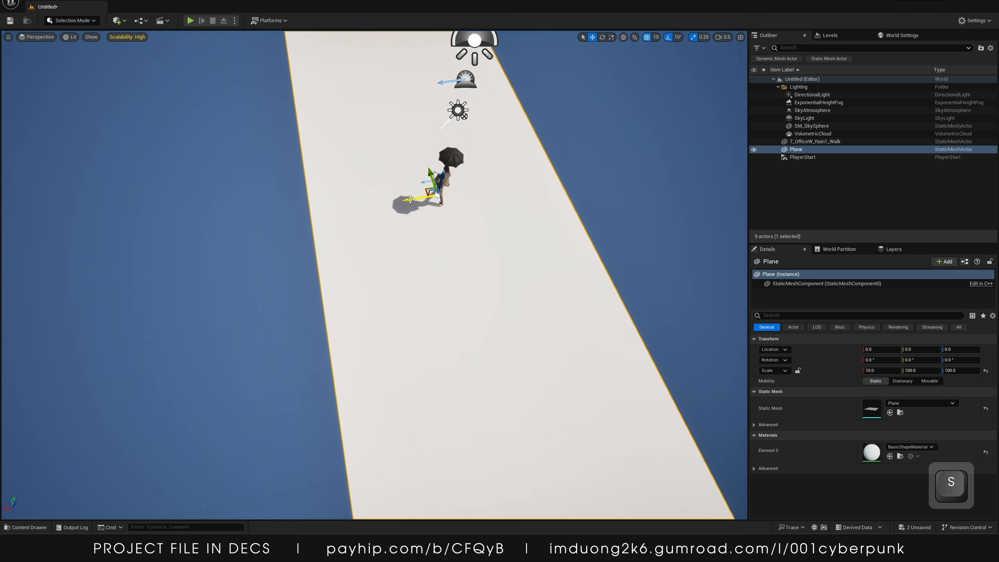
left_click_drag(410, 198, 299, 217)
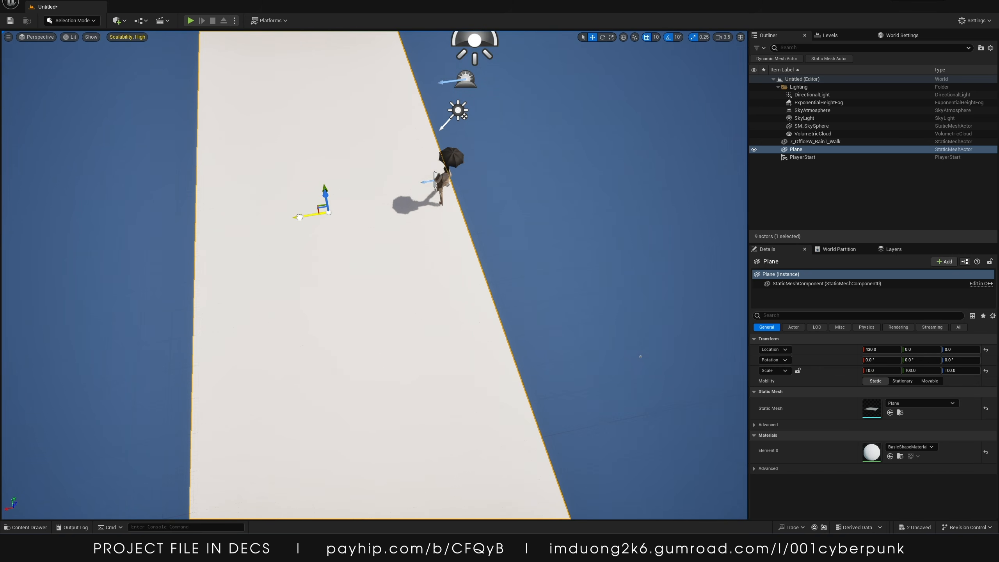
Rotate the walking woman character about 90° around Z so she walks along the strip
left_click(442, 190)
key("e")
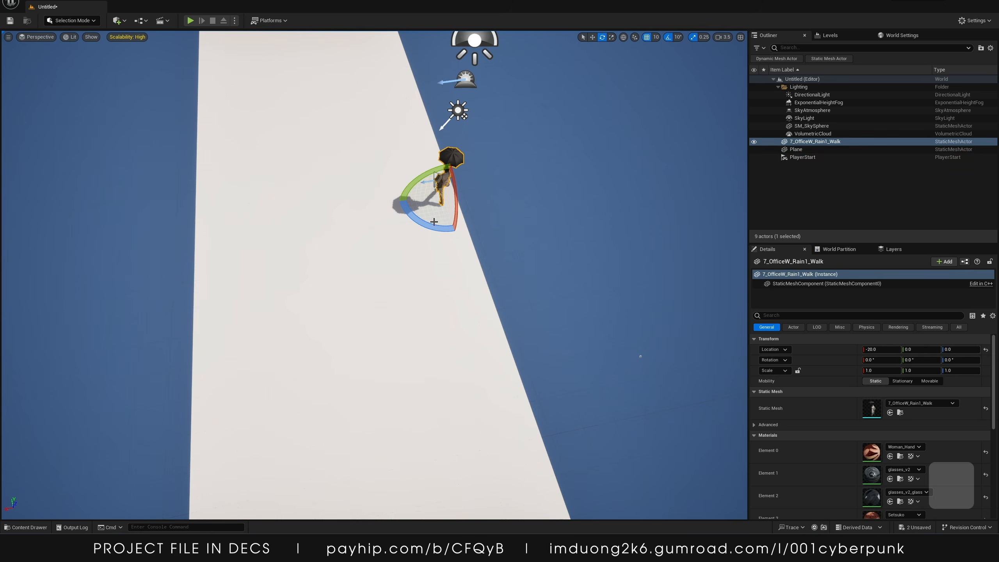
left_click_drag(428, 226, 492, 130)
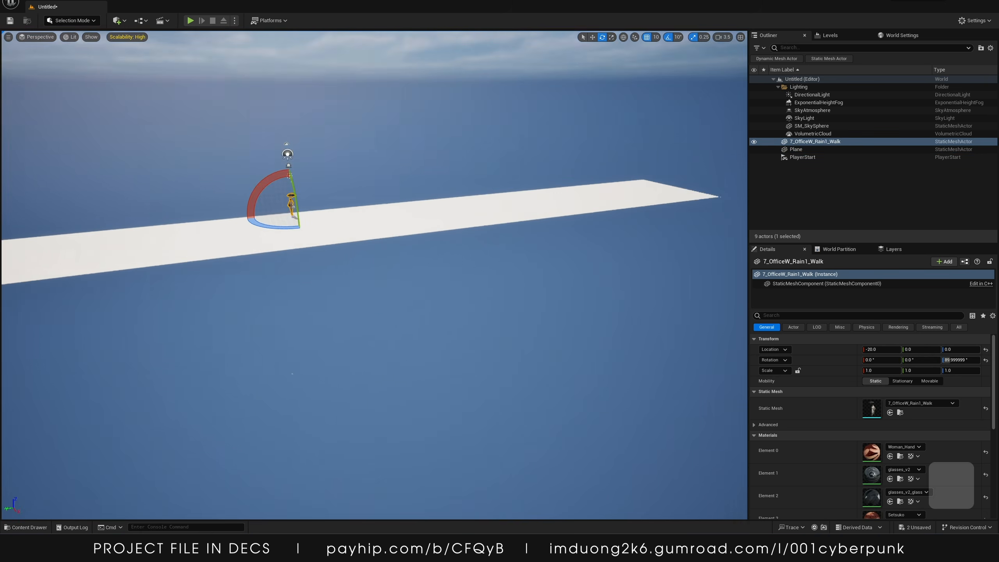
Select the plane together with the character and set their Z location to 400
key("w")
right_click_drag(491, 130, 400, 247)
key("d")
key("s")
left_click(300, 195)
key("w")
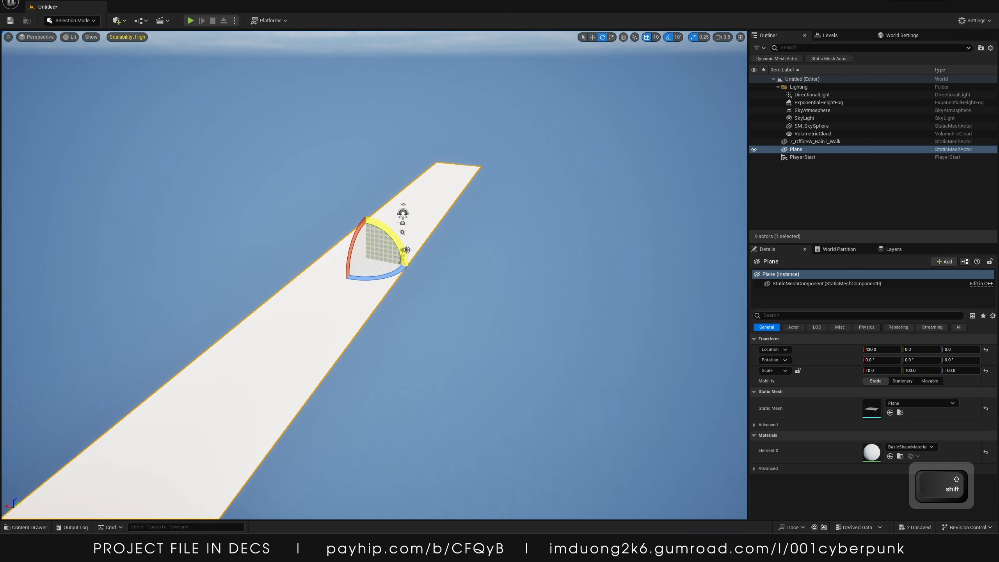
left_click(406, 249, "shift")
key("w")
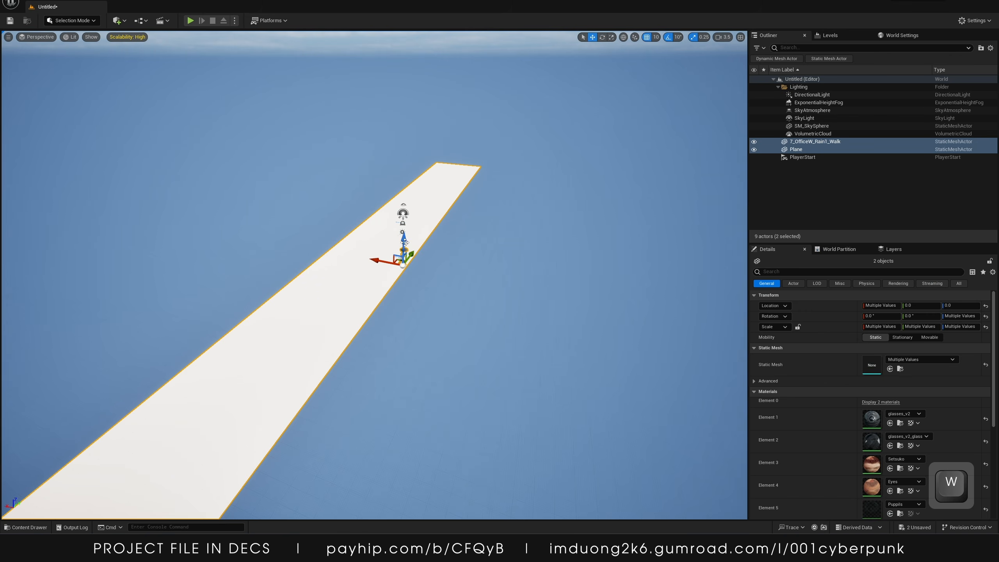
left_click_drag(404, 240, 393, 182)
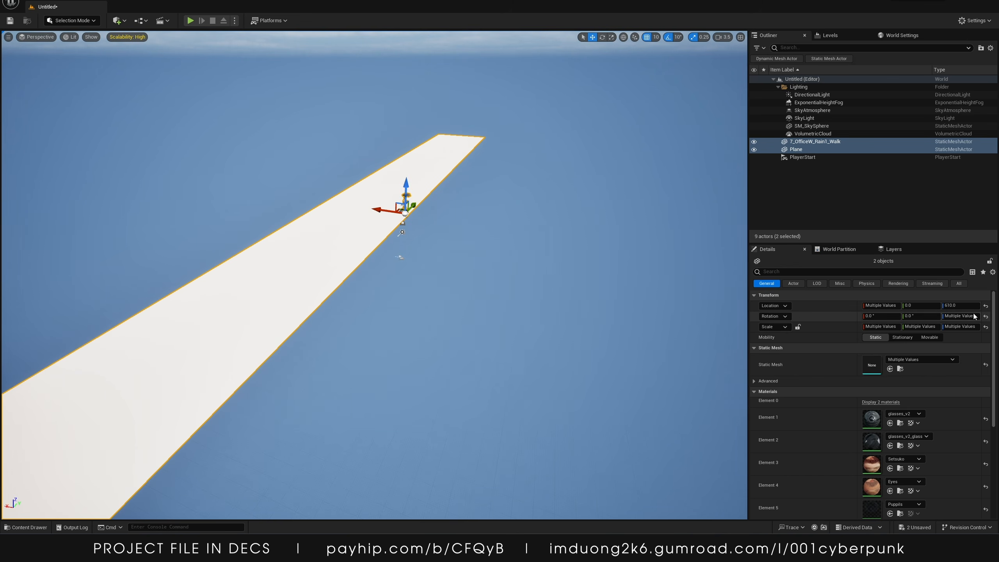
left_click(960, 305)
type("400")
key("Return")
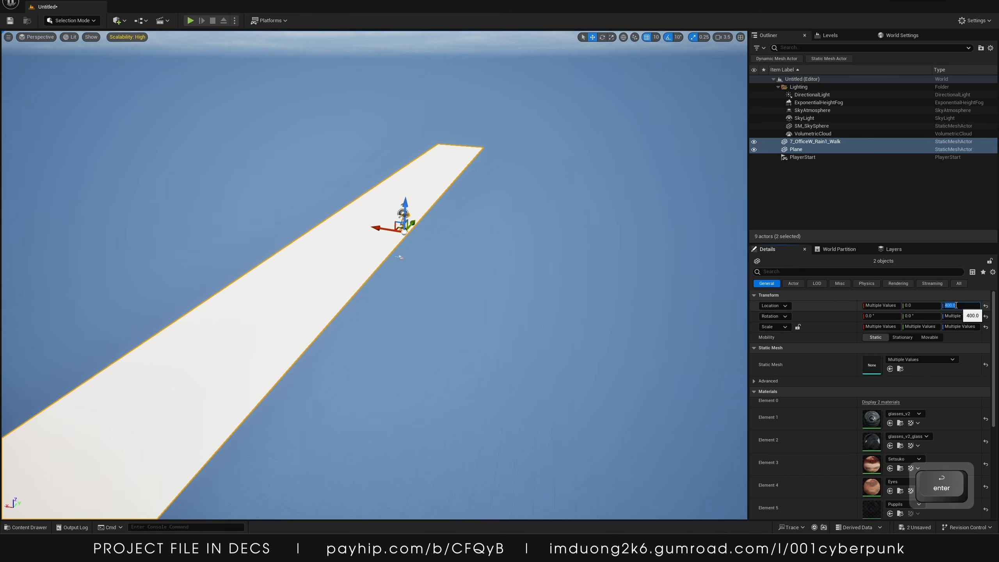
Duplicate the plane by dragging a copy out alongside the original
left_click(362, 254)
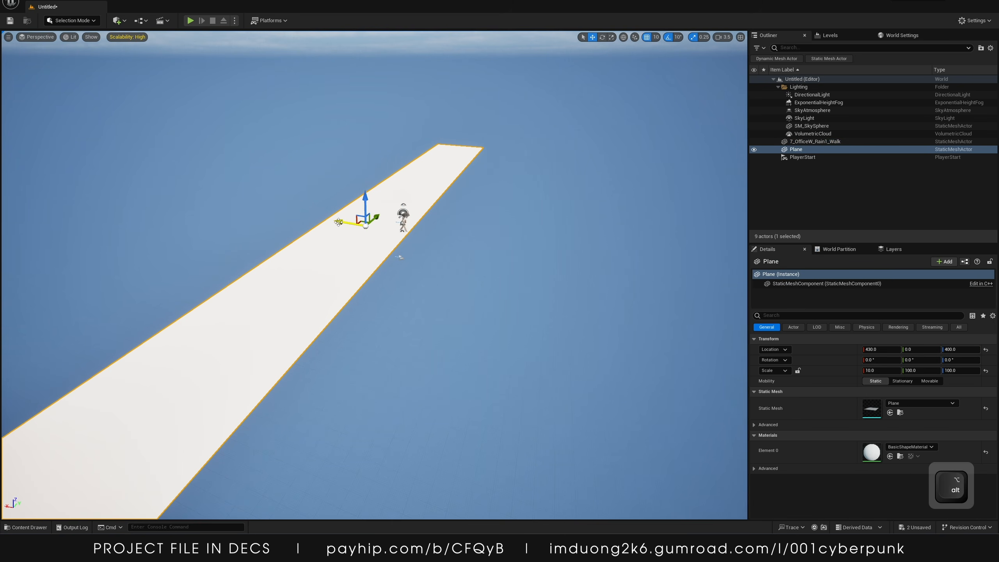
left_click_drag(338, 222, 421, 267, "alt")
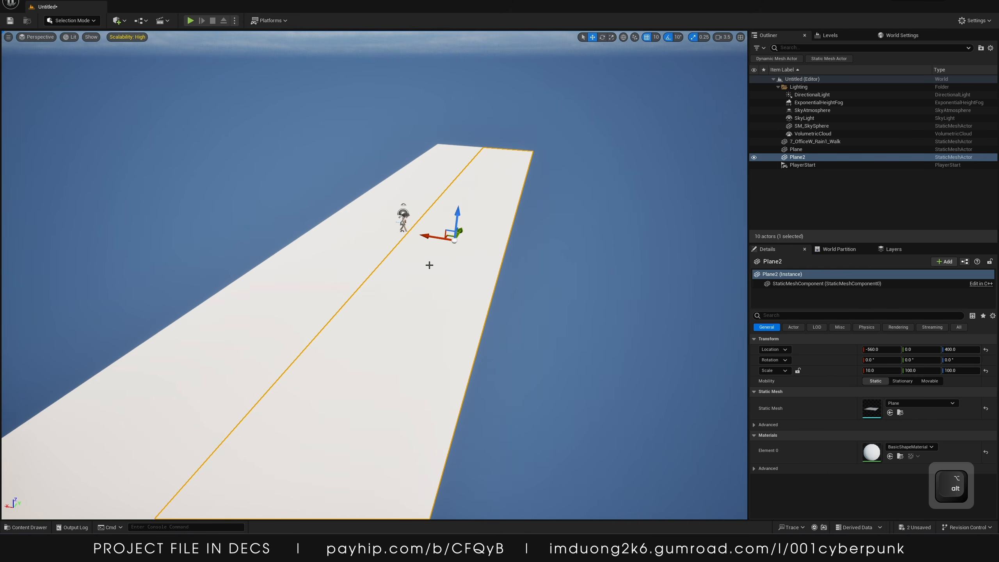
key("e")
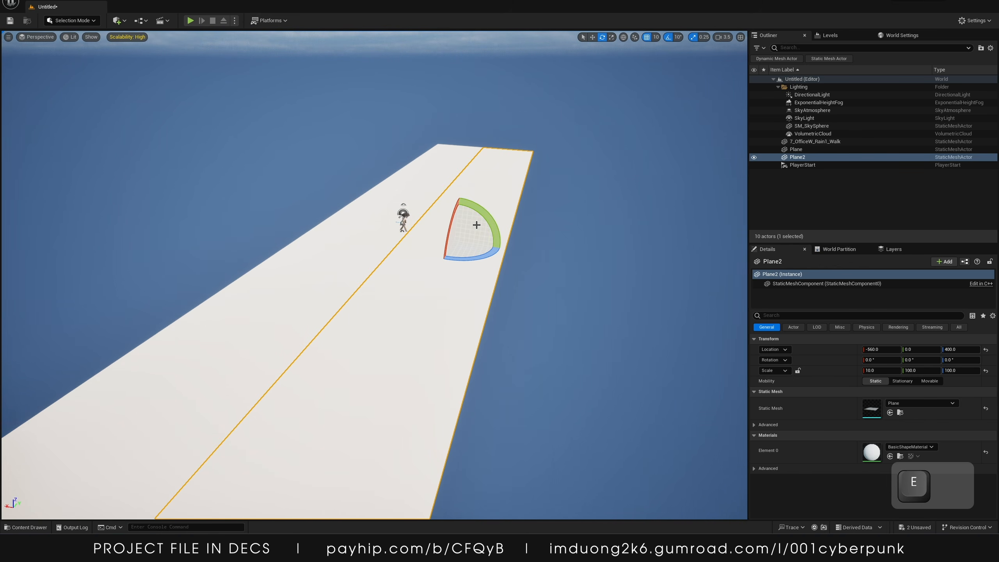
Tilt the duplicate plane 40° and lower it so it slopes down from the strip's edge
left_click_drag(487, 221, 455, 237)
key("w")
key("a")
right_click_drag(460, 237, 483, 218)
key("w")
left_click_drag(429, 277, 391, 278)
mouse_move(424, 249)
left_mouse_down()
mouse_move(425, 276)
mouse_move(433, 259)
left_mouse_up()
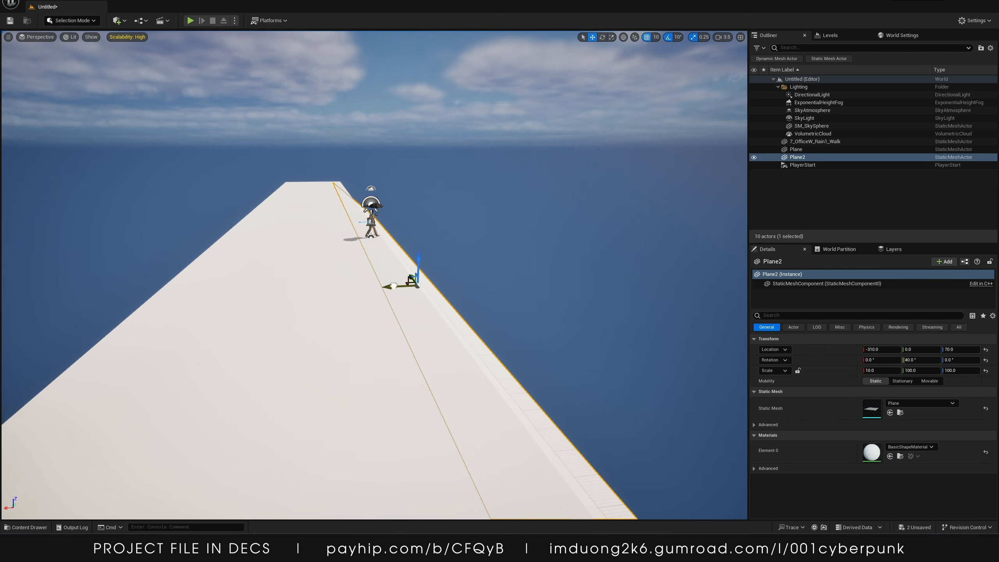
Nudge the sloped plane to about X -447, Z 67 with location snapping turned off so its edge meets the strip
left_click_drag(394, 286, 411, 285)
key("w")
mouse_move(412, 285)
right_mouse_down()
mouse_move(441, 264)
mouse_move(408, 286)
right_mouse_up()
scroll(409, 289, "down", 4)
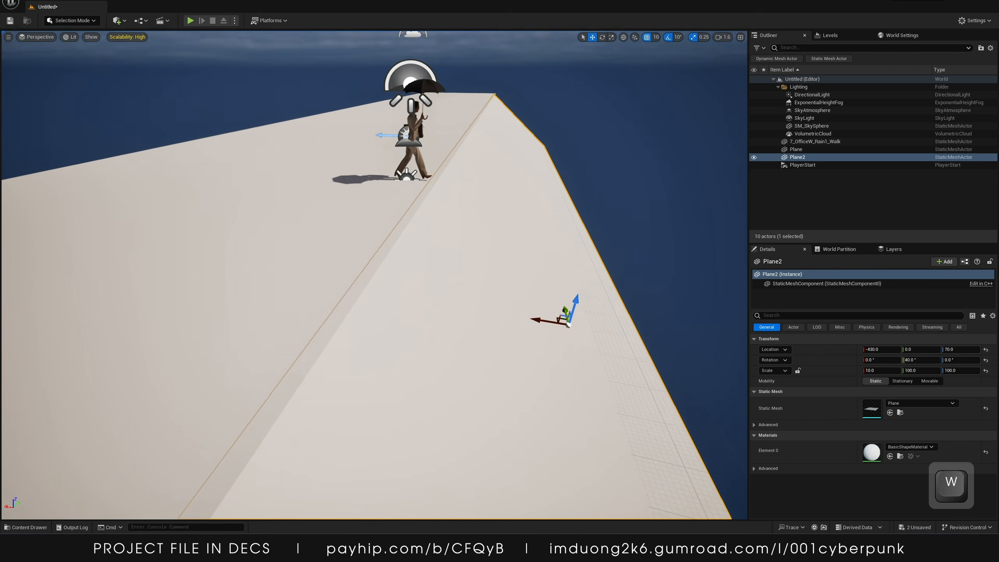
right_click_drag(464, 309, 480, 320)
left_click_drag(520, 307, 523, 307)
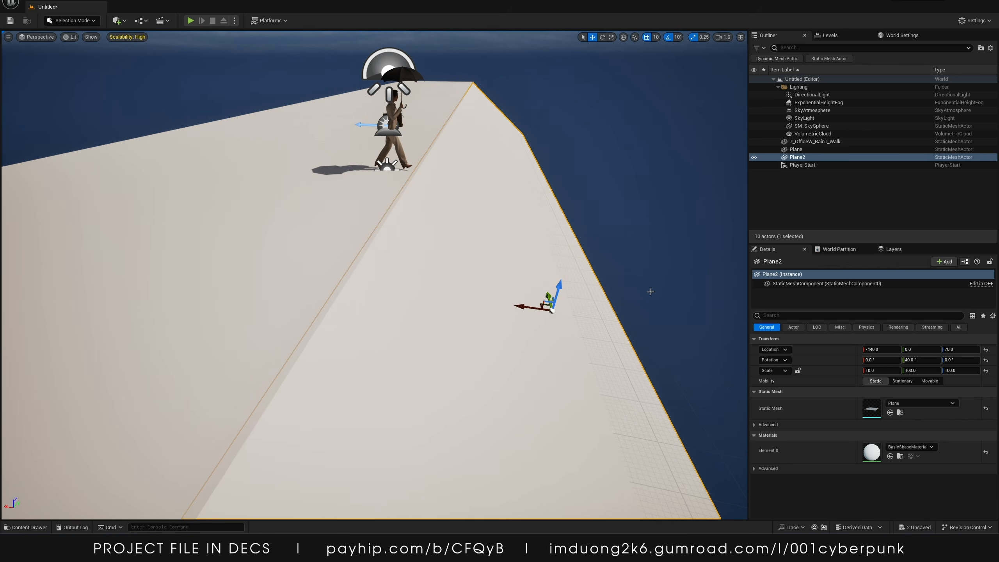
left_click(670, 36)
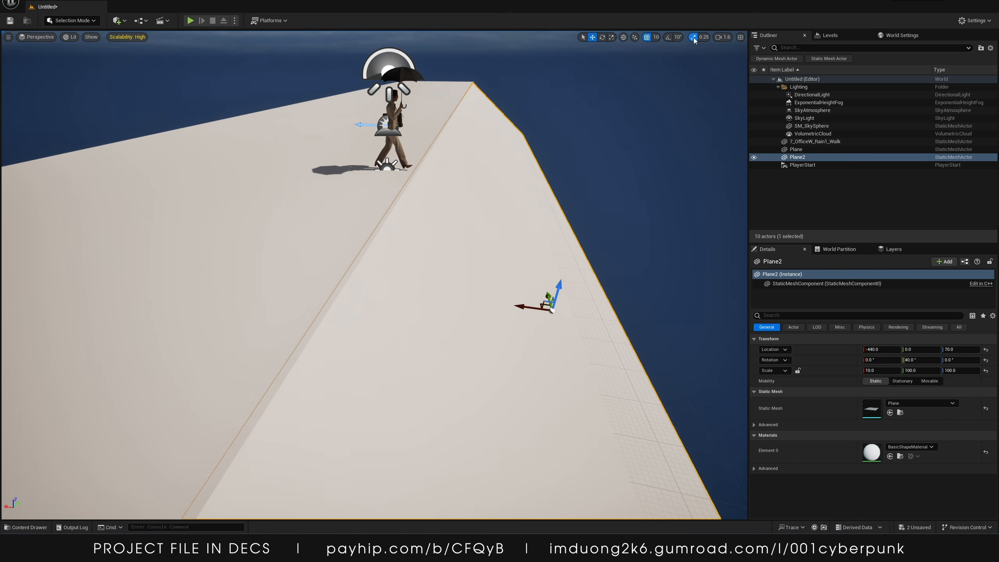
left_click(646, 37)
left_click_drag(525, 306, 566, 292)
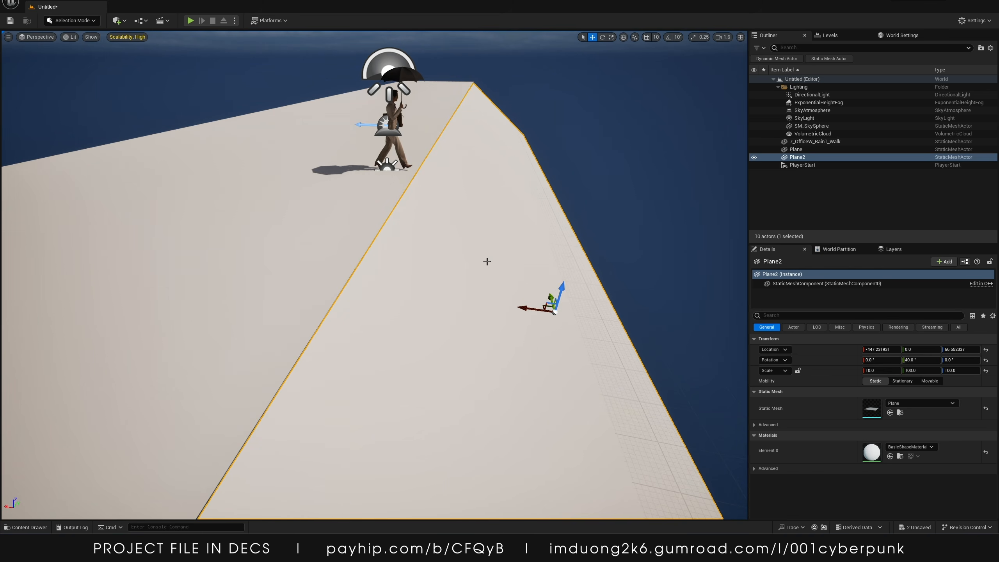
Re-enable location snapping
key("s")
mouse_move(487, 262)
right_mouse_down()
mouse_move(492, 251)
mouse_move(470, 293)
mouse_move(498, 242)
mouse_move(487, 253)
right_mouse_up()
key("w")
key("s")
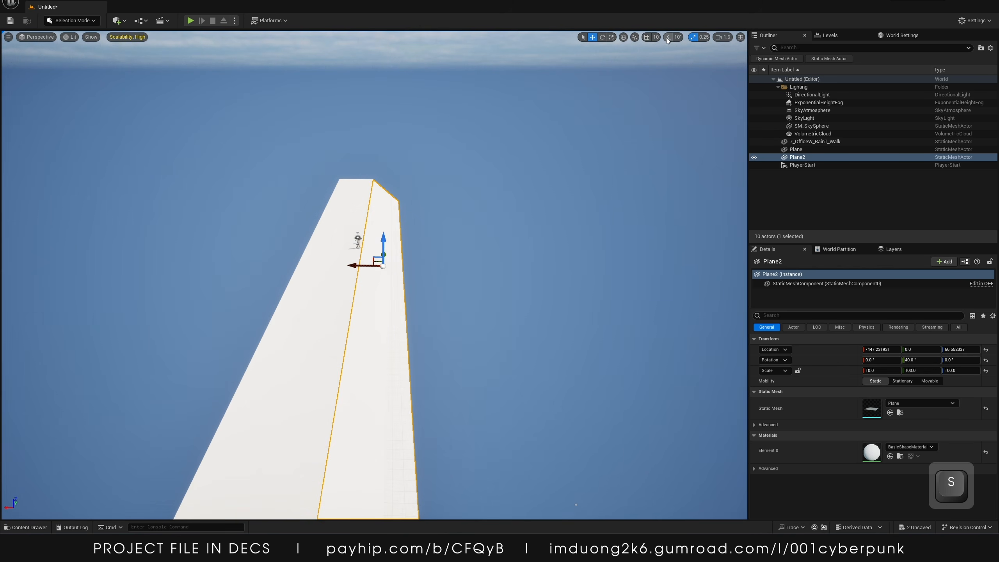
left_click(647, 37)
Duplicate the original plane far to one side and set the copy's X scale to 100
right_click_drag(566, 157, 570, 216)
key("w")
key("s")
left_click(313, 158)
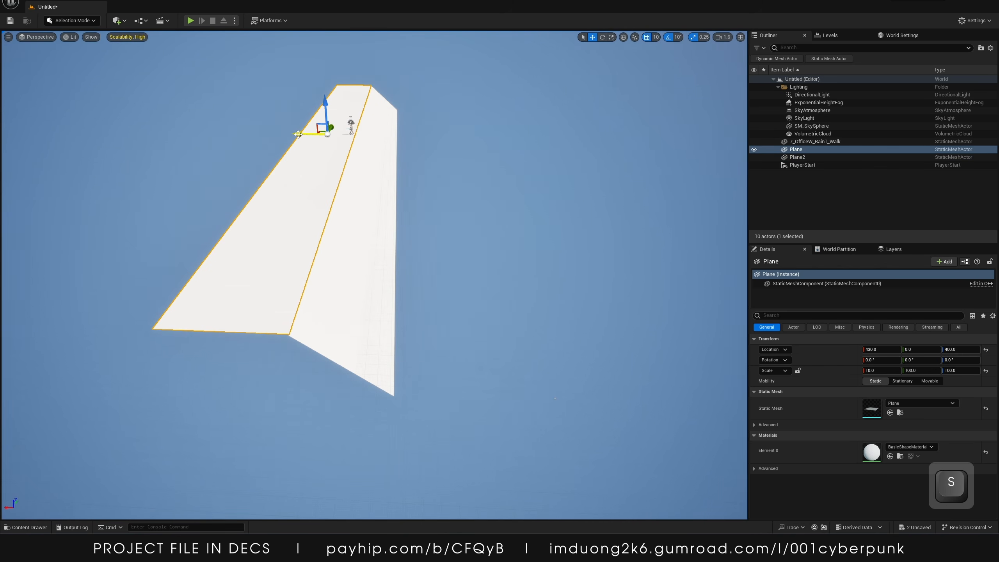
left_click_drag(297, 134, 526, 167, "alt")
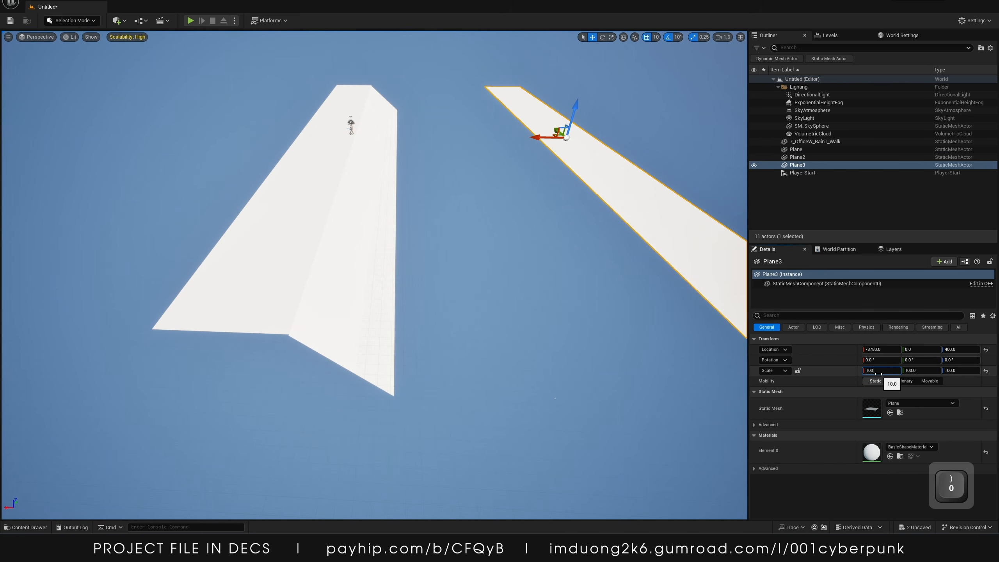
key("Return")
Move the wide third plane to about X -5800 and Z -240 as a lower ground level below the slope
right_click_drag(466, 142, 431, 151)
key("s")
left_click_drag(433, 119, 435, 147)
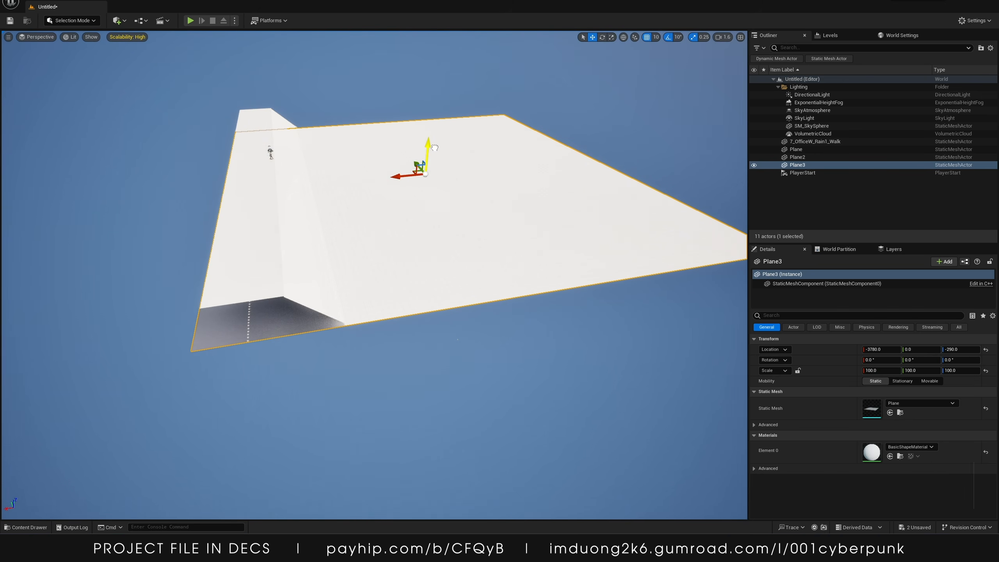
left_click_drag(397, 174, 282, 169)
key("w")
right_click_drag(281, 169, 213, 197)
key("s")
key("w")
key("s")
right_click_drag(364, 187, 380, 154)
key("w")
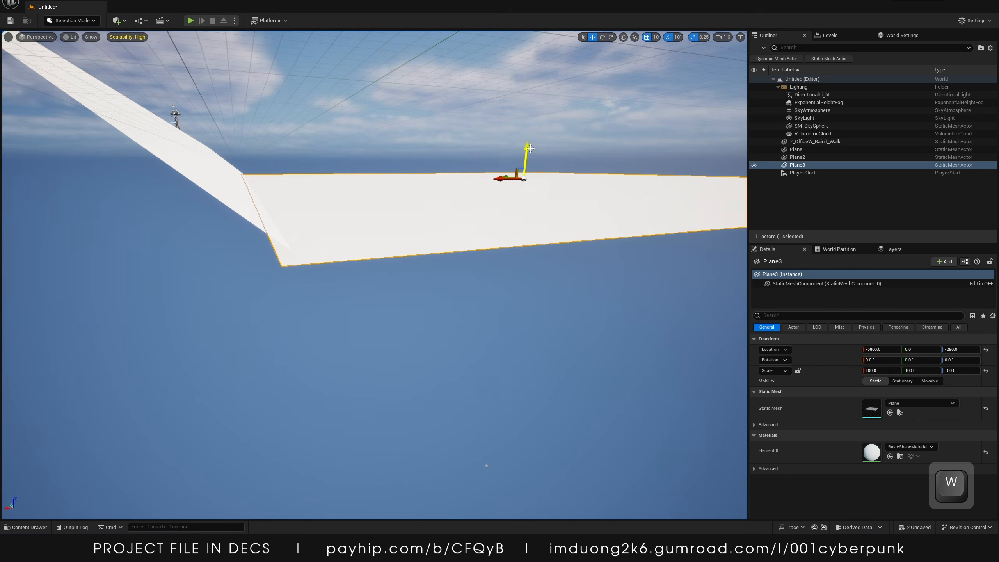
left_click_drag(530, 148, 527, 146)
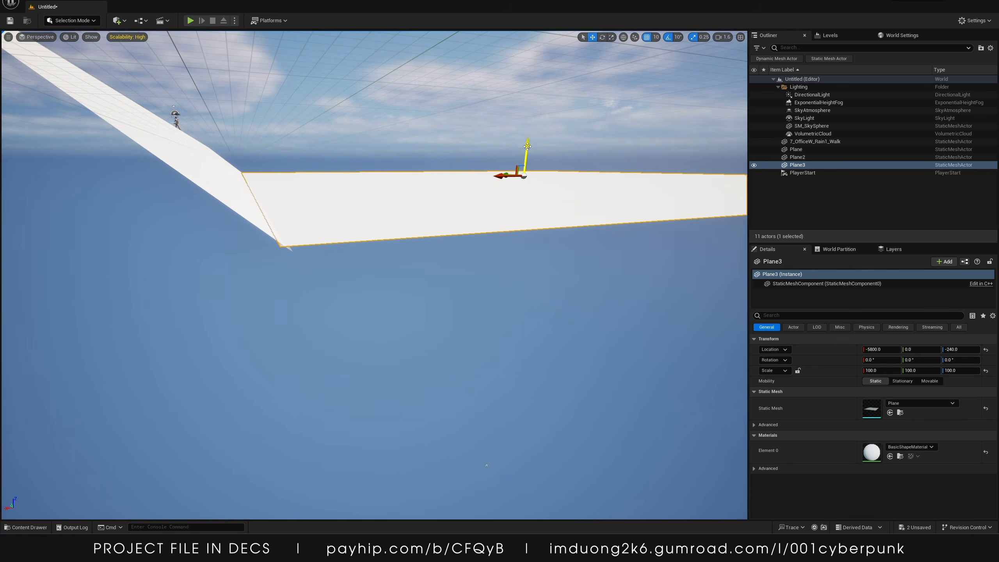
Select the character and all three planes together, leaving the sky atmosphere out
key("s")
right_click_drag(420, 131, 346, 163)
left_click(309, 159, "shift")
left_click(319, 131, "shift")
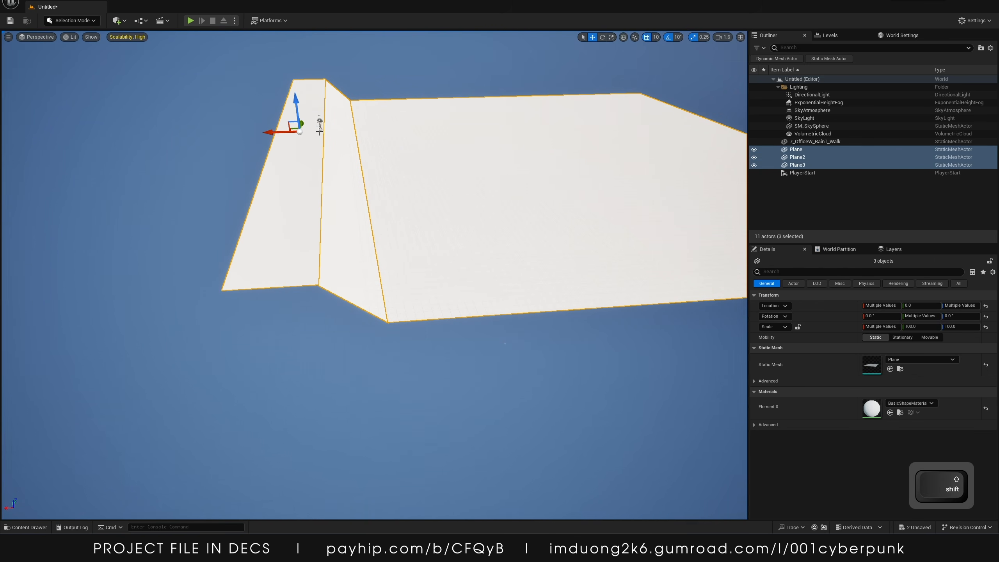
left_click(322, 127, "shift")
right_click_drag(350, 125, 339, 66)
key("w")
left_click(423, 165, "shift")
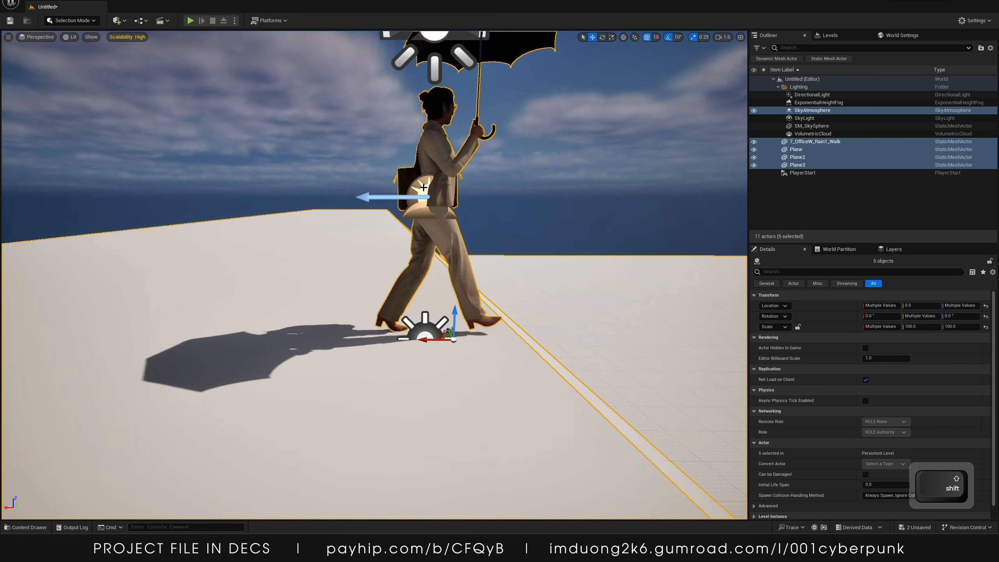
left_click(424, 190, "ctrl")
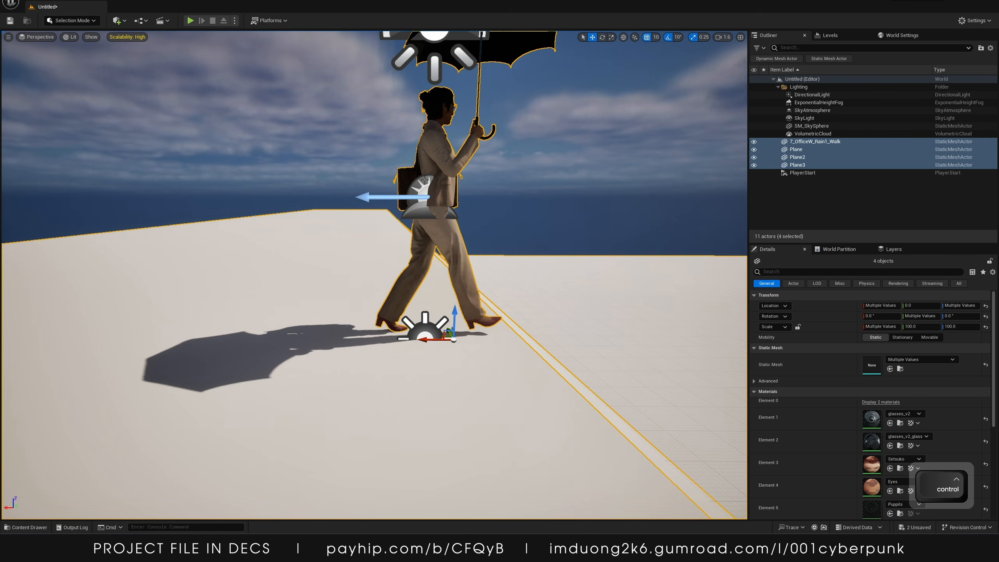
Raise the selected character and planes slightly
key("s")
right_click_drag(482, 196, 500, 220)
key("s")
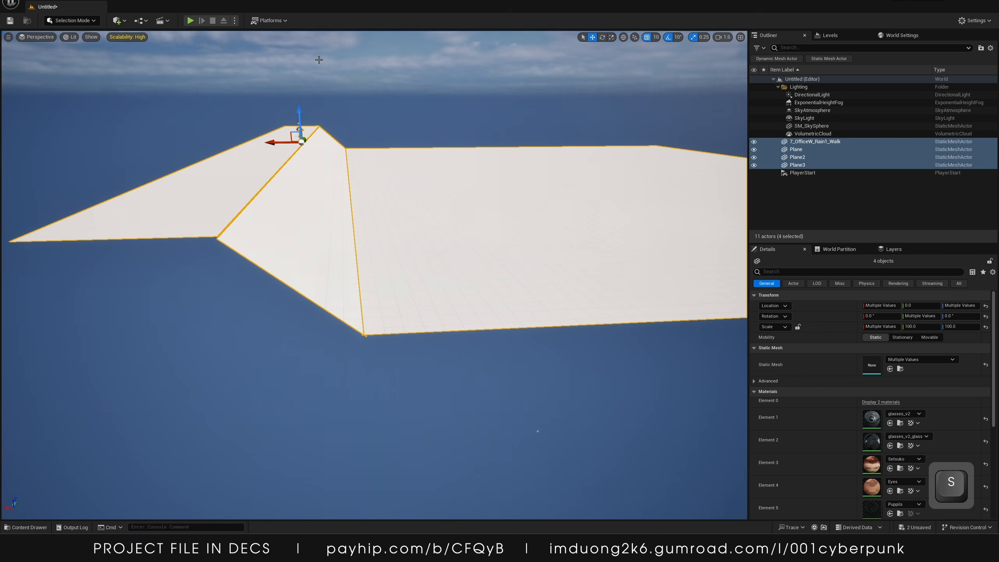
mouse_move(300, 109)
left_mouse_down()
mouse_move(297, 85)
mouse_move(297, 93)
left_mouse_up()
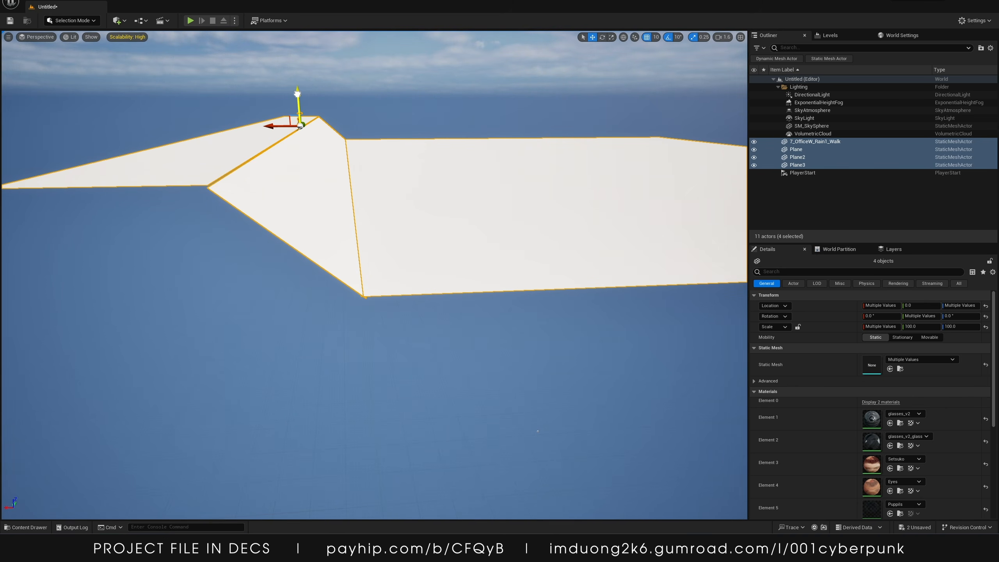
right_click_drag(402, 104, 523, 122)
key("w")
key("a")
key("s")
key("w")
key("s")
right_click_drag(462, 116, 461, 110)
left_click(343, 66)
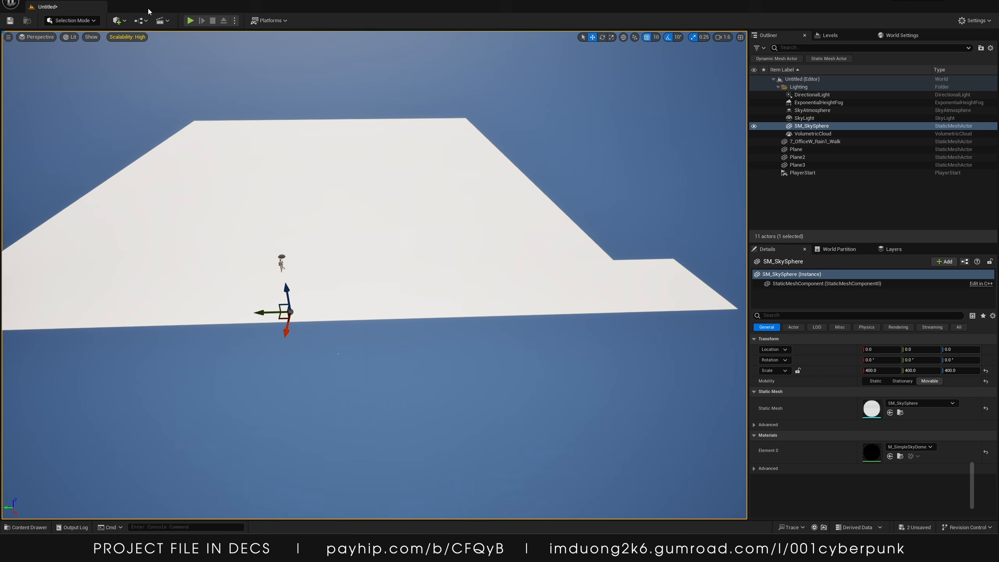
left_click(125, 23)
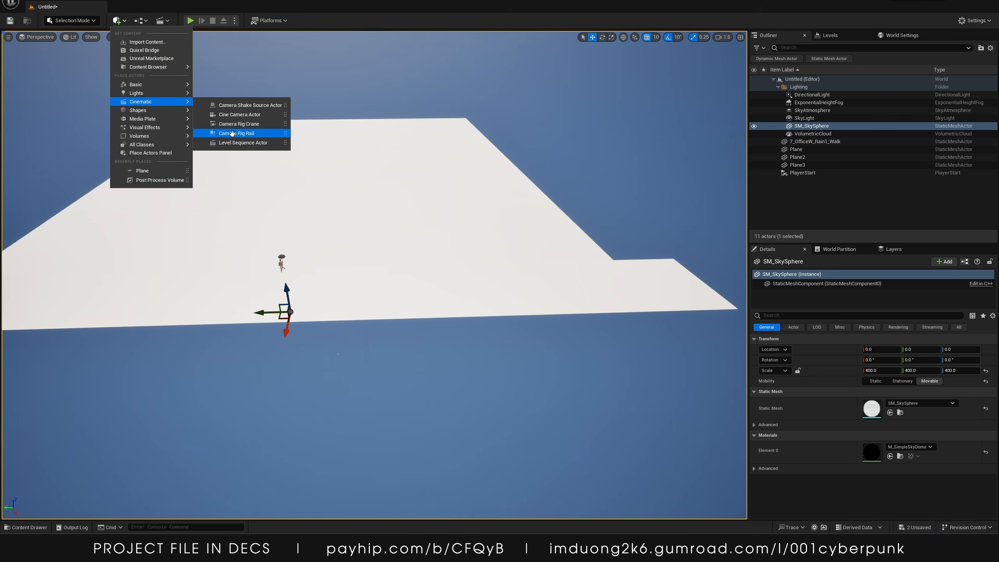
left_click(232, 133)
key("ctrl+z")
Add a Cine Camera Actor and rotate it about 180° around Z to face the scene
left_click(116, 20)
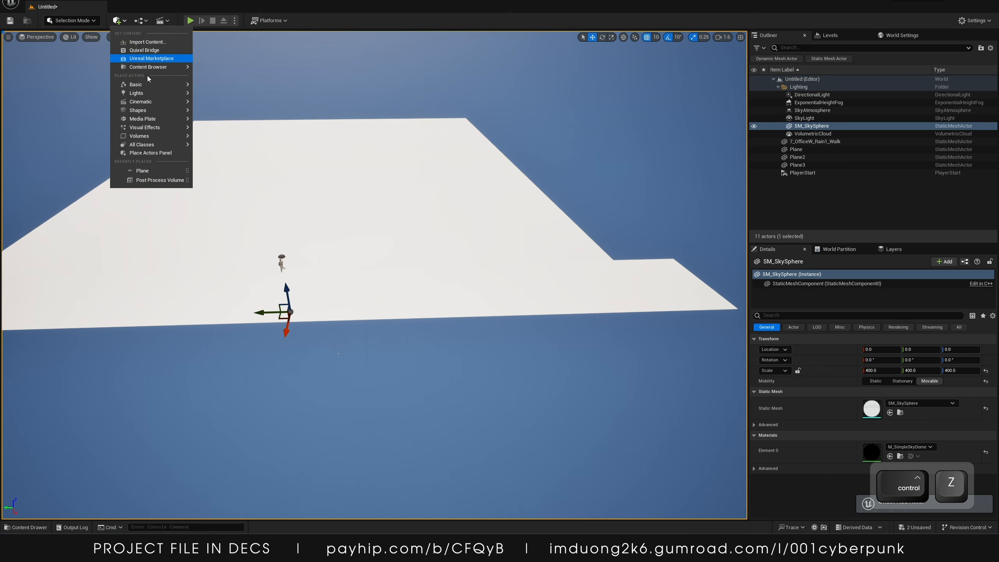
mouse_move(148, 101)
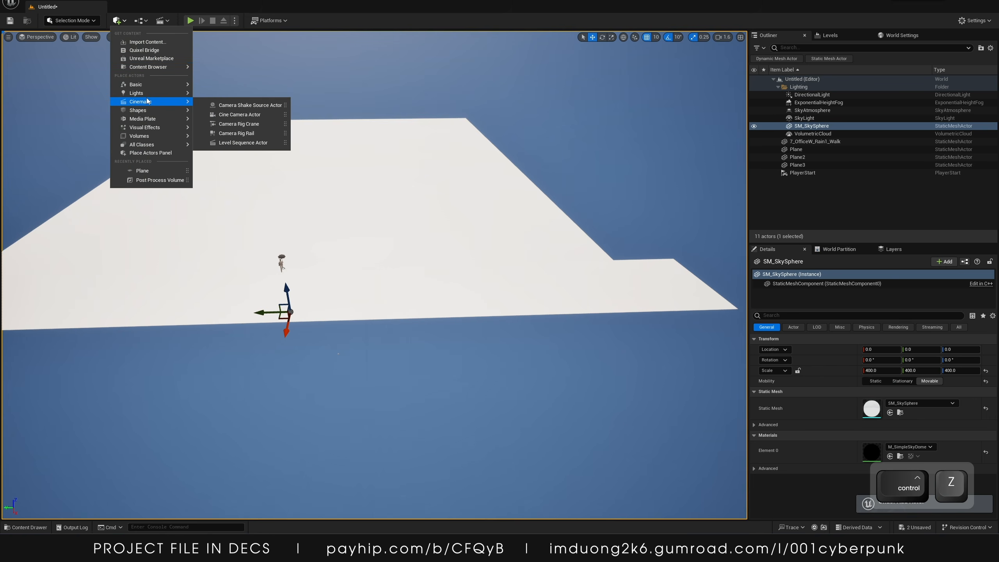
left_click(234, 114)
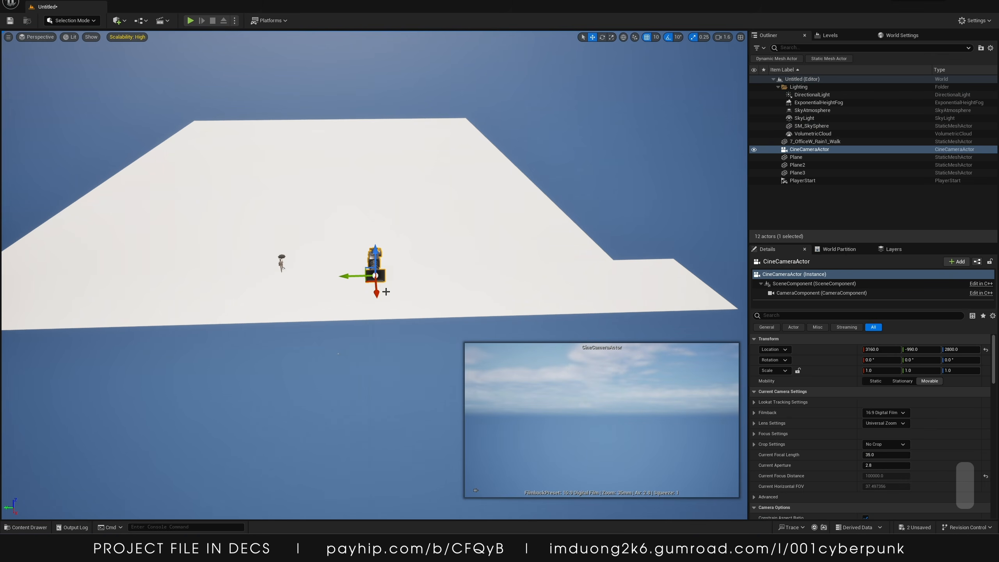
key("e")
left_click_drag(347, 297, 276, 261)
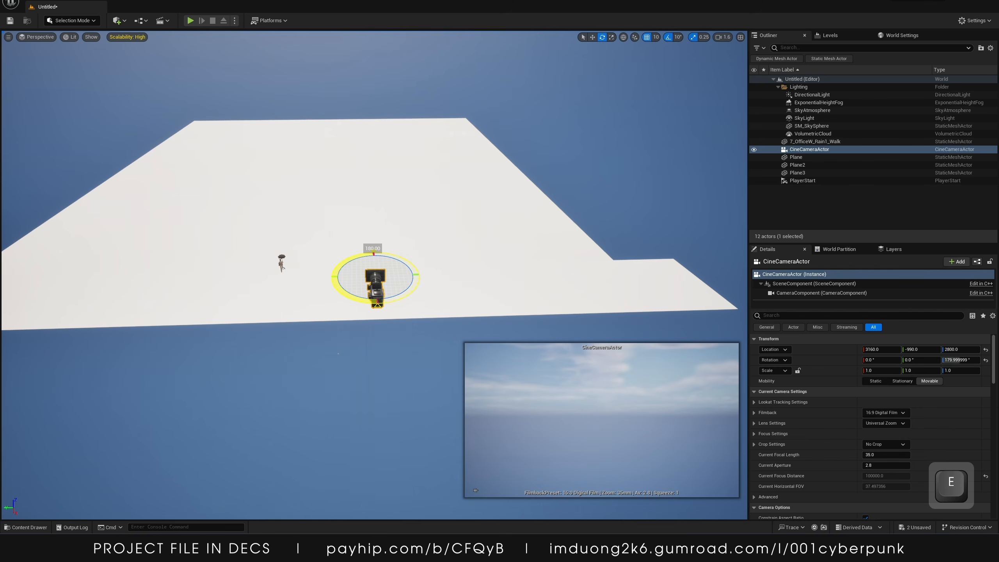
Move the cine camera down behind the character, to about X 390, Y 20, Z 770
key("w")
left_click_drag(348, 277, 222, 294)
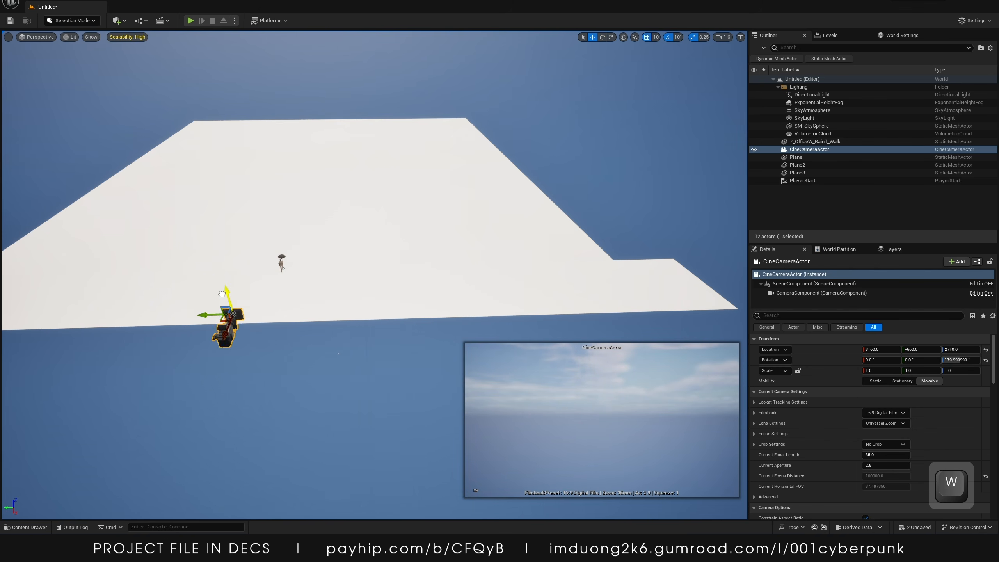
left_click_drag(230, 335, 261, 241)
left_click_drag(266, 206, 281, 286)
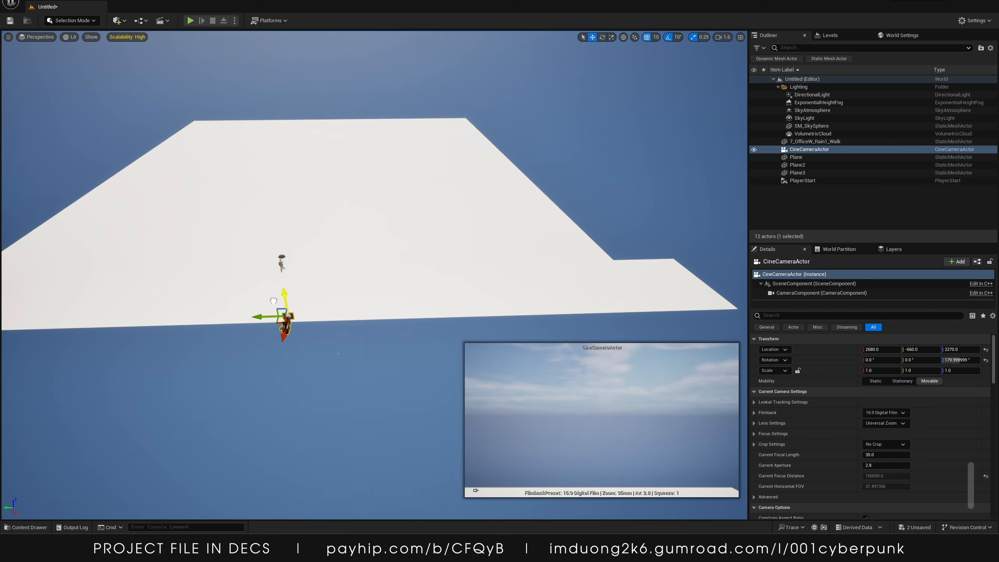
left_click_drag(291, 327, 306, 269)
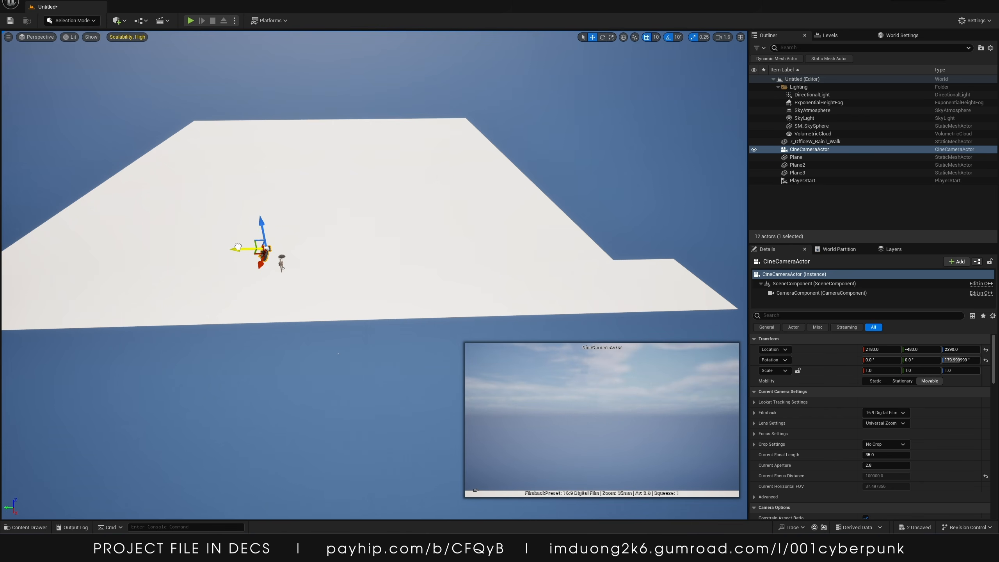
left_click_drag(261, 224, 260, 258)
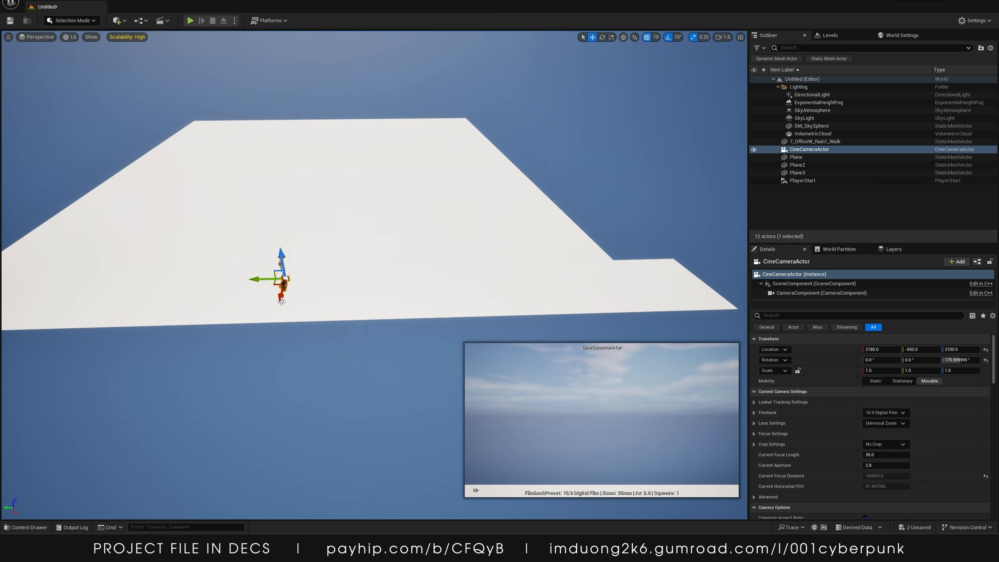
left_click_drag(281, 302, 297, 268)
right_click_drag(294, 245, 367, 315)
key("w")
key("s")
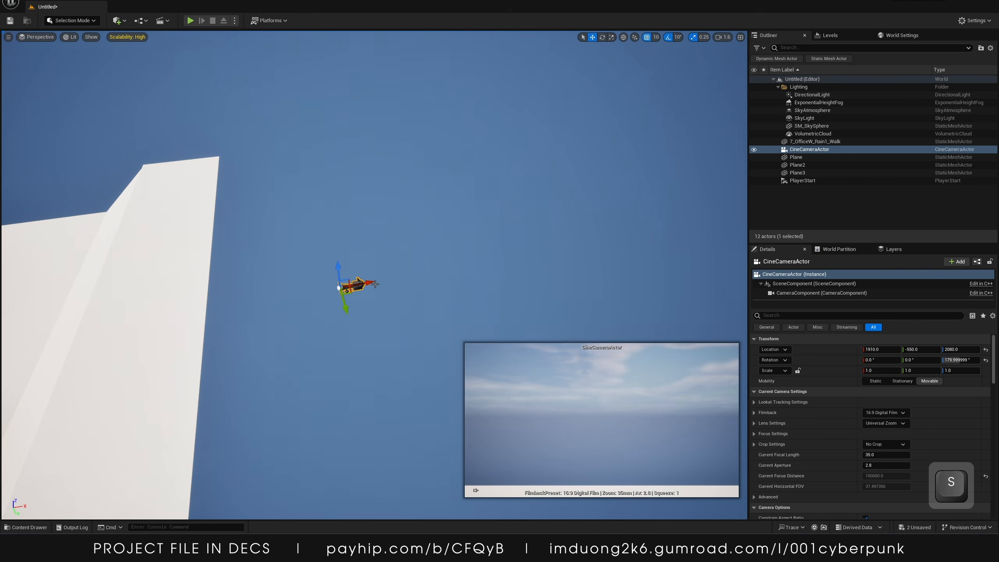
left_click_drag(373, 283, 99, 300)
right_click_drag(99, 299, 55, 318)
left_click_drag(362, 186, 363, 318)
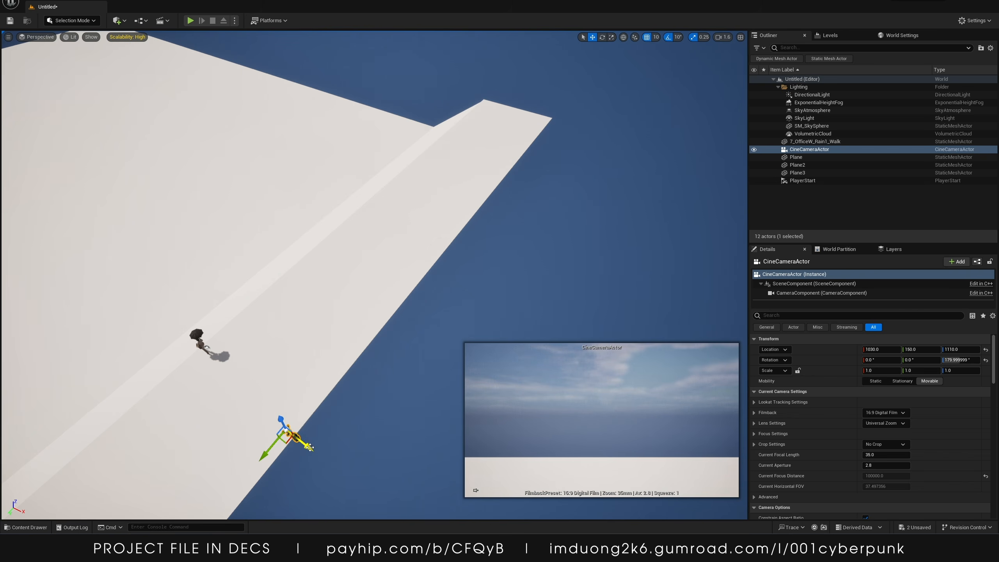
left_click_drag(310, 447, 176, 349)
right_click_drag(234, 390, 187, 389)
left_click_drag(269, 371, 342, 408)
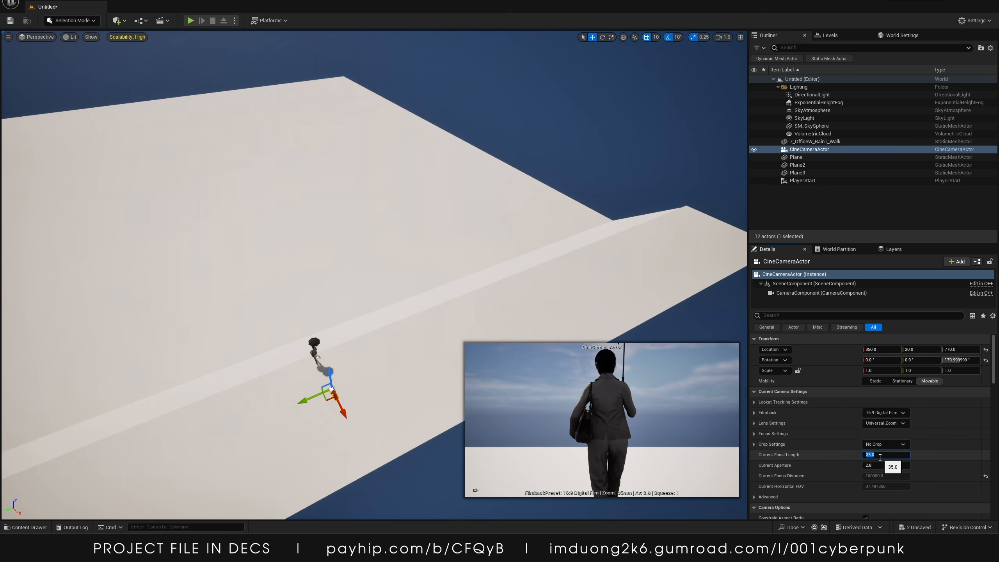
Set the camera's focal length to 24 and pull the camera back to about X 820, Z 940
type("24")
key("Return")
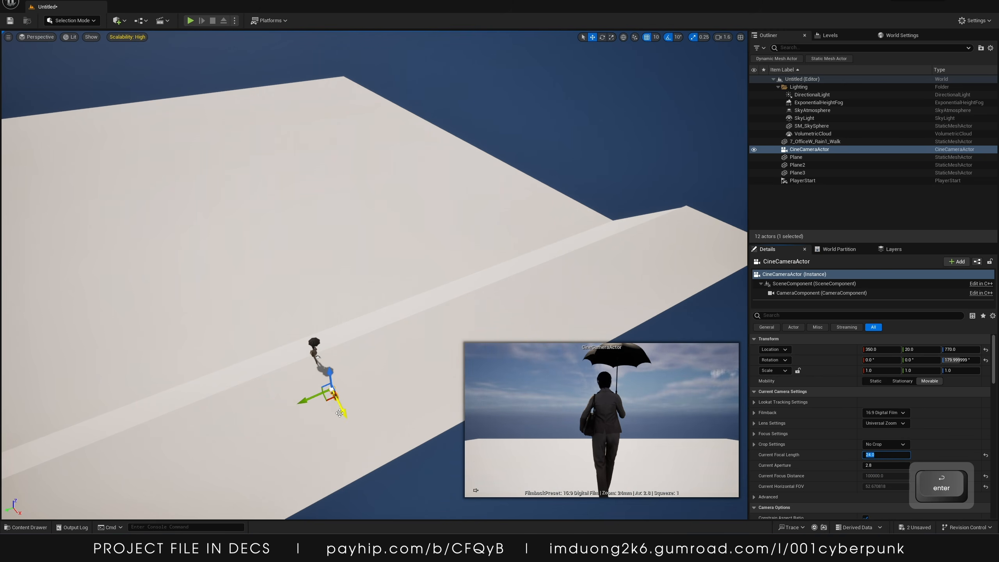
left_click_drag(339, 413, 347, 419)
left_click_drag(334, 380, 330, 372)
left_click_drag(344, 410, 359, 437)
left_click_drag(348, 404, 344, 395)
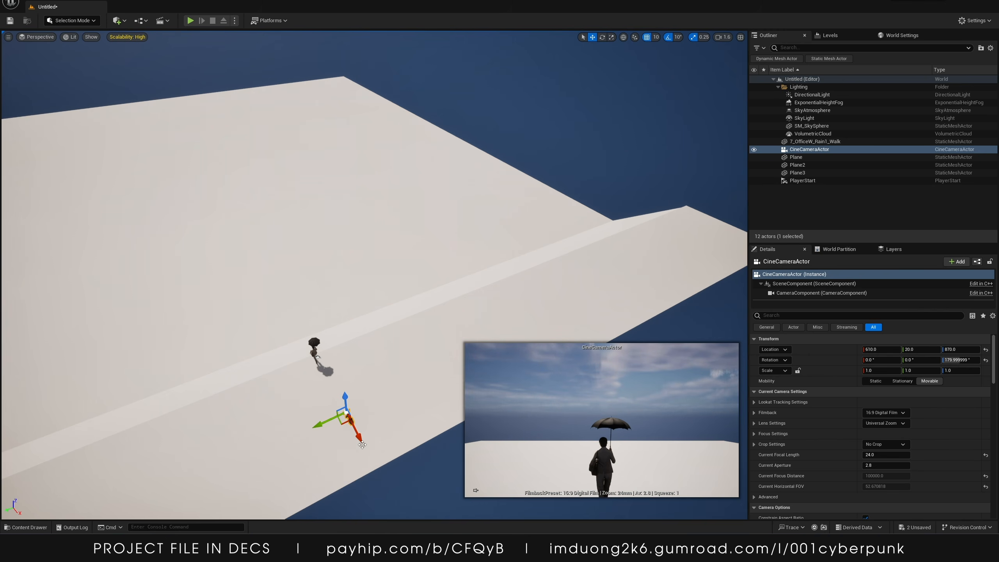
left_click_drag(362, 444, 378, 467)
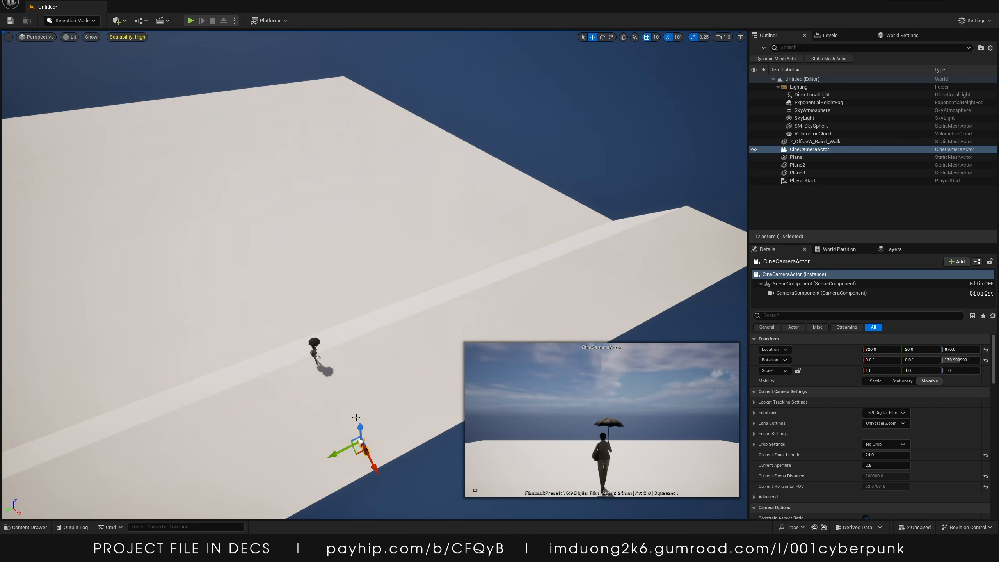
left_click_drag(359, 429, 359, 423)
right_click_drag(341, 384, 343, 334)
Add a cube beside the character and scale it to 0.25 along X
key("w")
key("s")
key("w")
left_click(432, 200)
left_click_drag(422, 299, 483, 309)
right_click_drag(483, 308, 501, 247)
key("s")
right_click_drag(340, 208, 339, 208)
key("s")
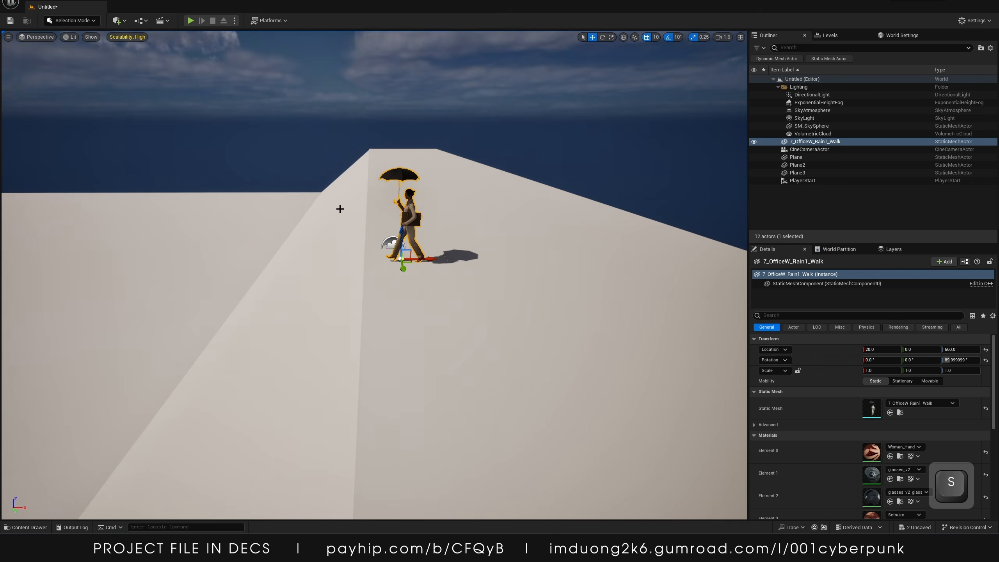
left_click(126, 20)
mouse_move(173, 110)
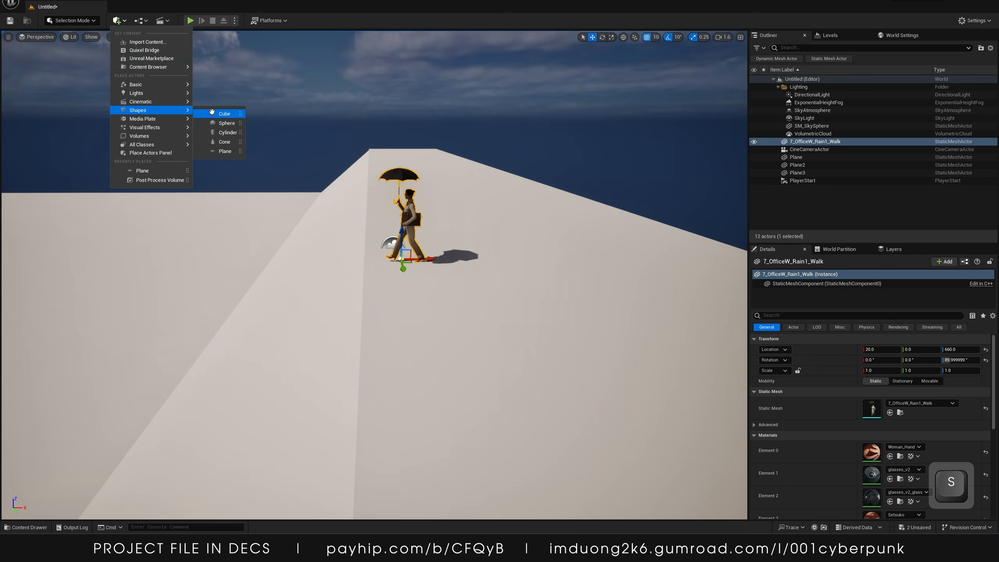
left_click(216, 114)
key("r")
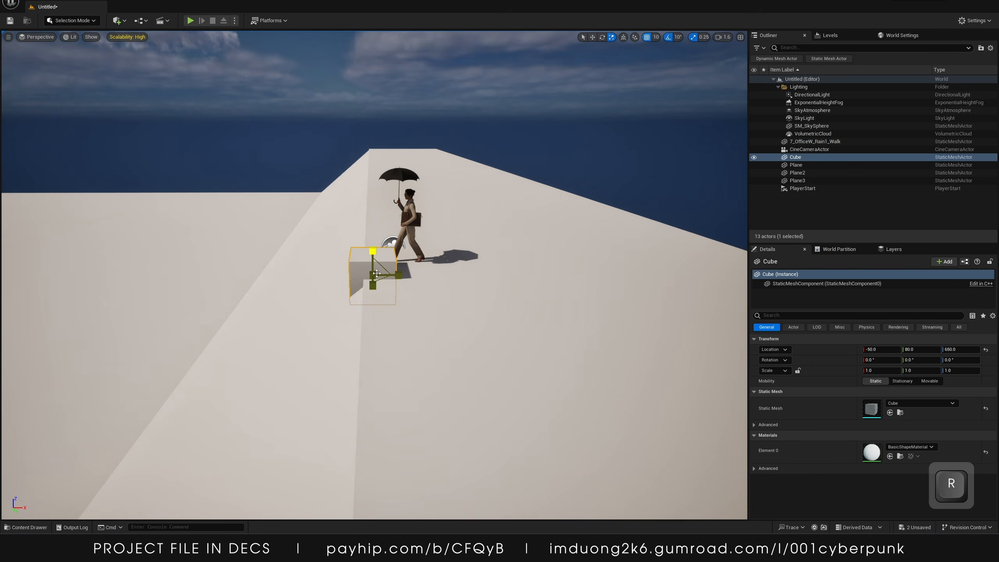
left_click_drag(398, 275, 382, 275)
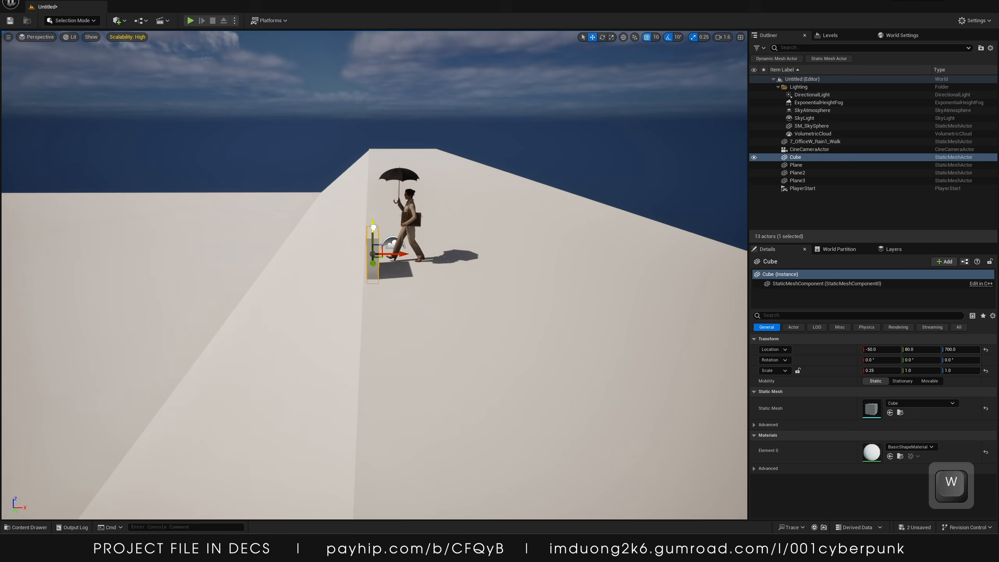
right_click_drag(562, 247, 521, 233)
Try to move the cube along the walkway, then undo the move
key("w")
key("s")
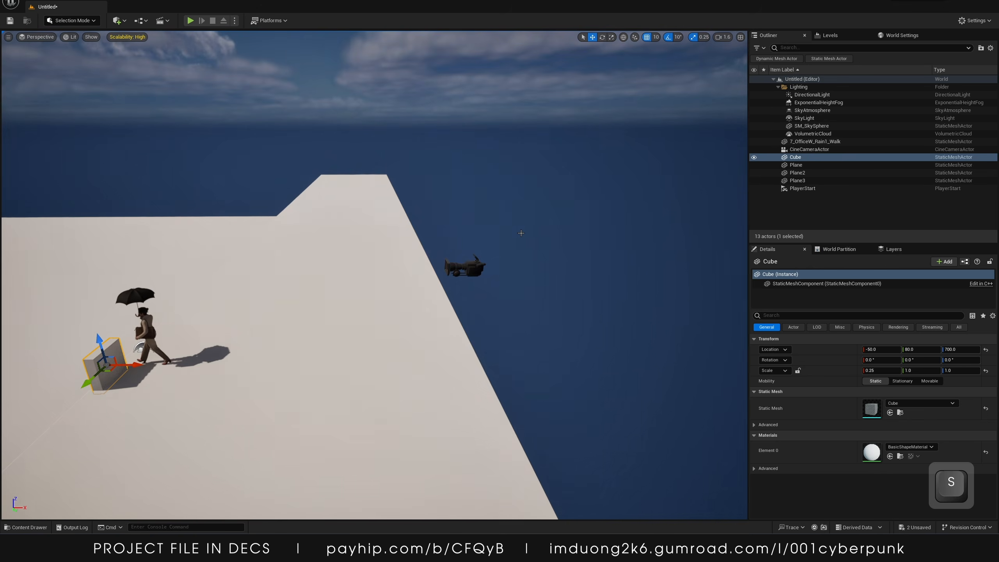
left_click(465, 267)
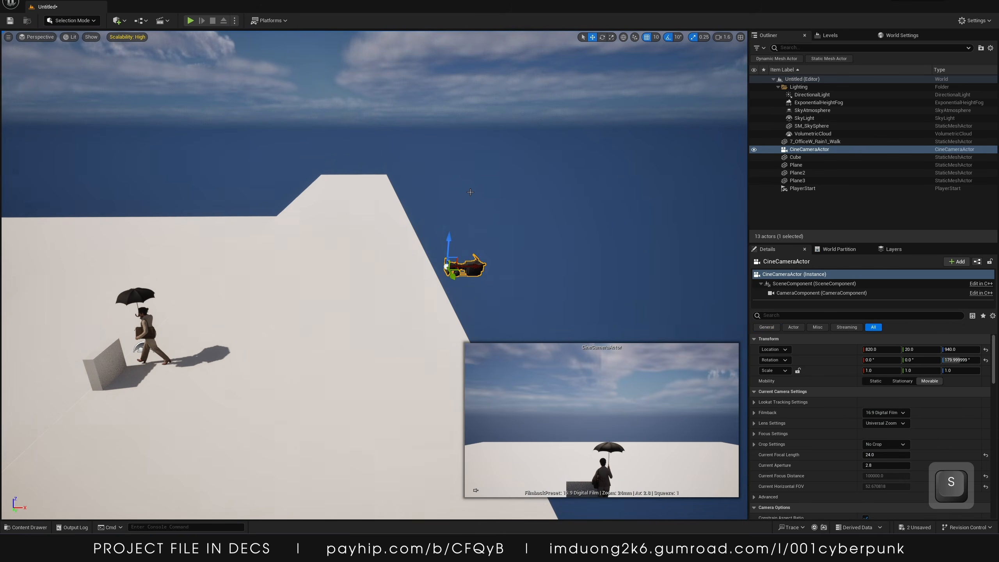
left_click(476, 491)
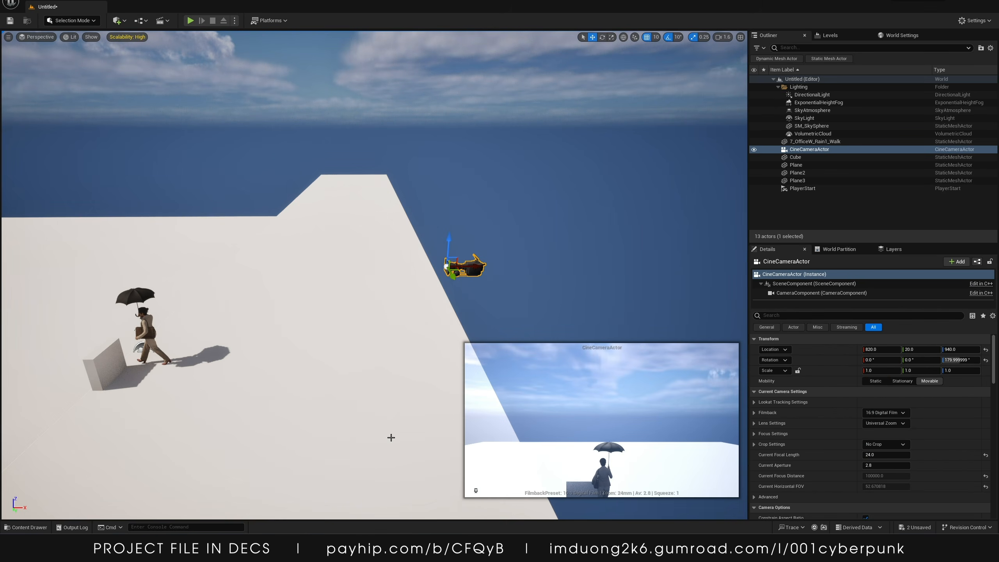
right_click_drag(391, 437, 252, 361)
key("w")
left_click(272, 363)
key("s")
left_click_drag(410, 278, 500, 229)
key("ctrl+z")
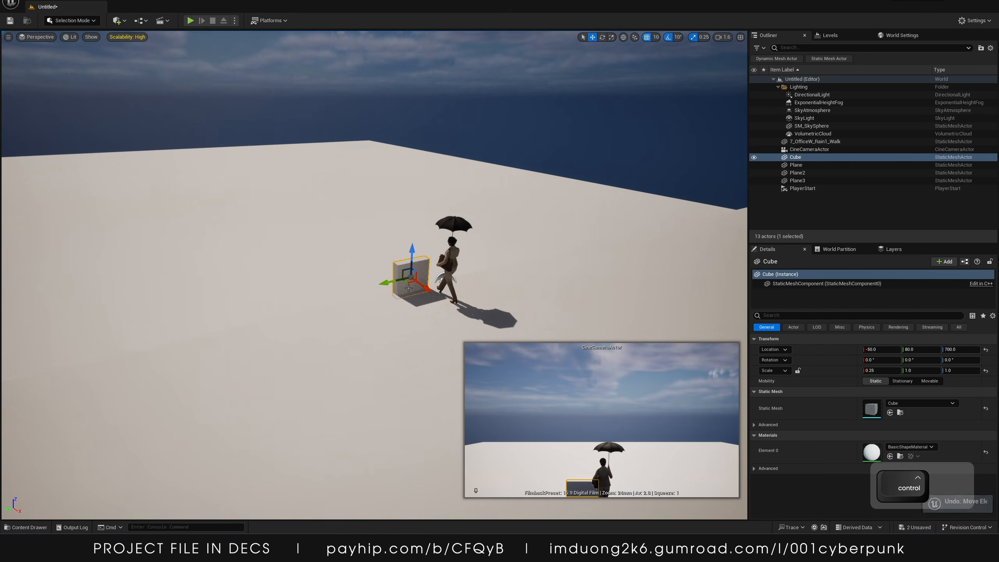
Scale the cube to 32 along Y into a long low wall beside the walkway
key("e")
key("r")
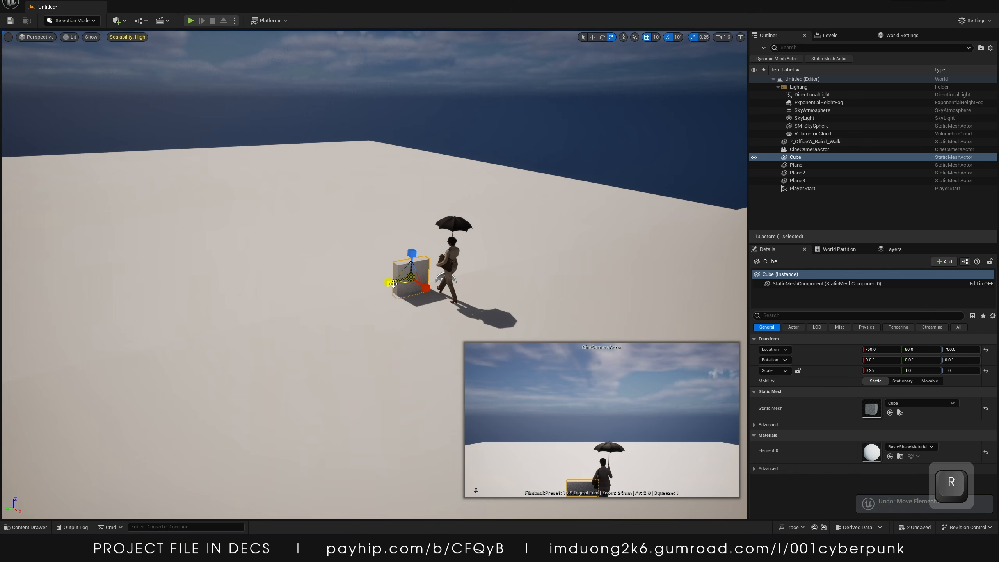
left_click_drag(388, 282, 315, 303)
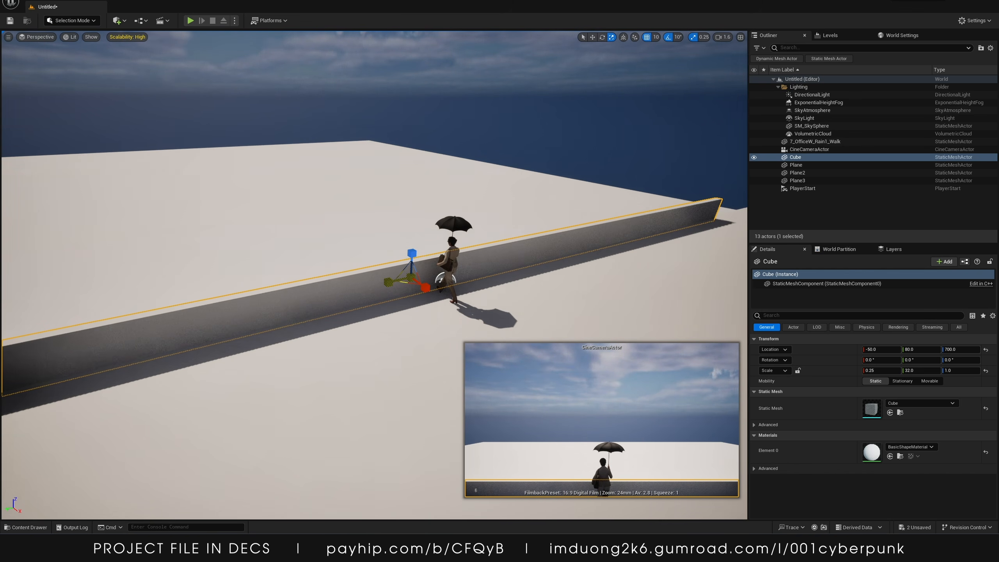
Select the third plane and set its X scale to 70
right_click_drag(396, 368, 396, 368)
key("w")
key("s")
left_click(370, 230)
key("s")
right_click_drag(369, 231, 354, 226)
key("w")
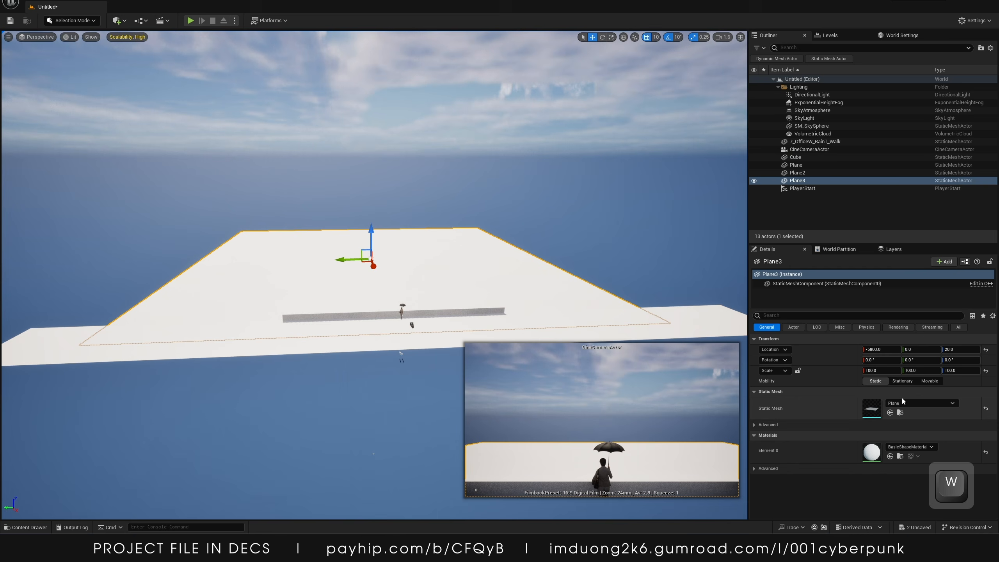
left_click(882, 371)
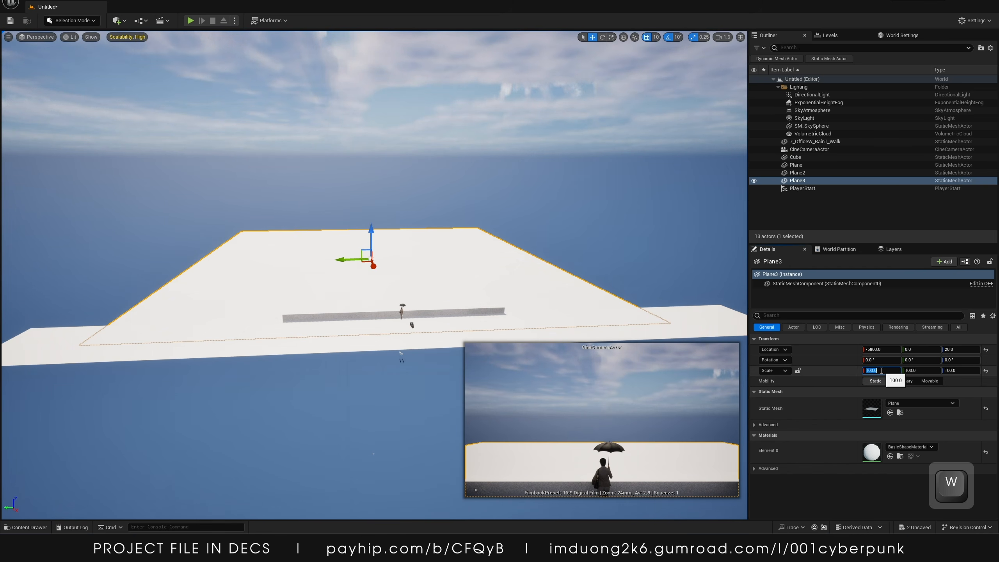
type("50")
key("Return")
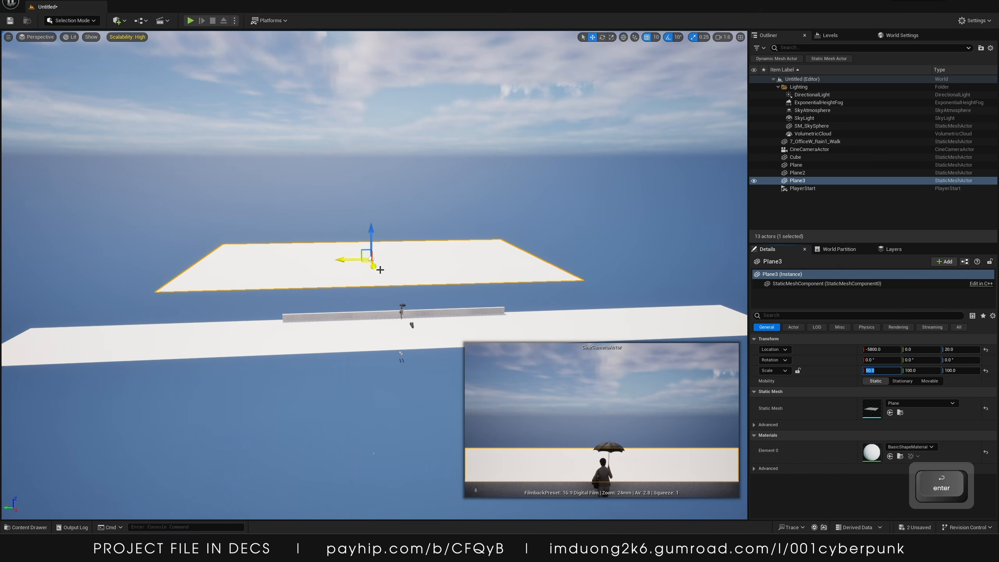
type("70")
key("Return")
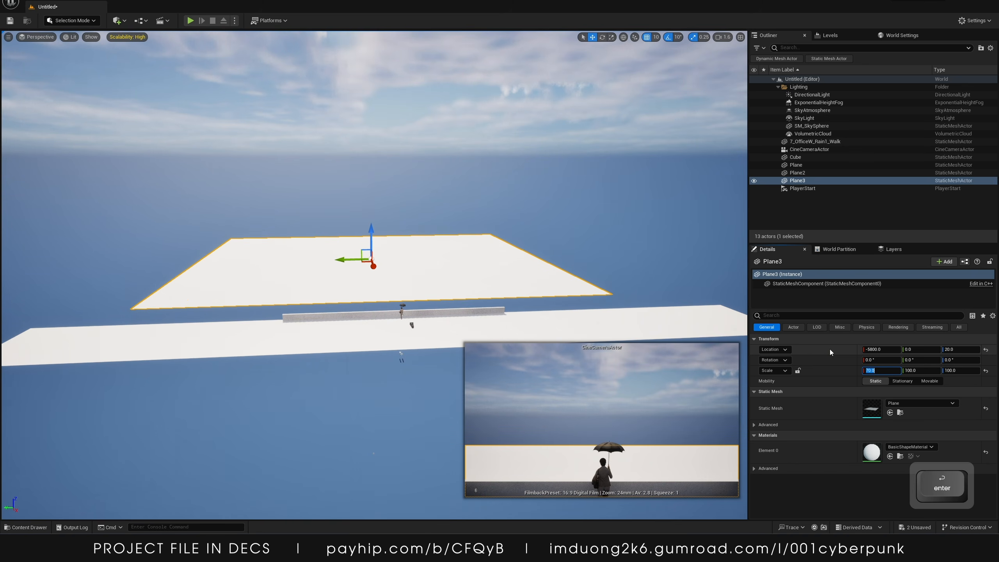
Move the third plane closer to the slope, to about X -4270
left_click_drag(373, 267, 376, 277)
key("w")
right_click_drag(377, 278, 361, 309)
key("s")
right_click_drag(480, 272, 478, 246)
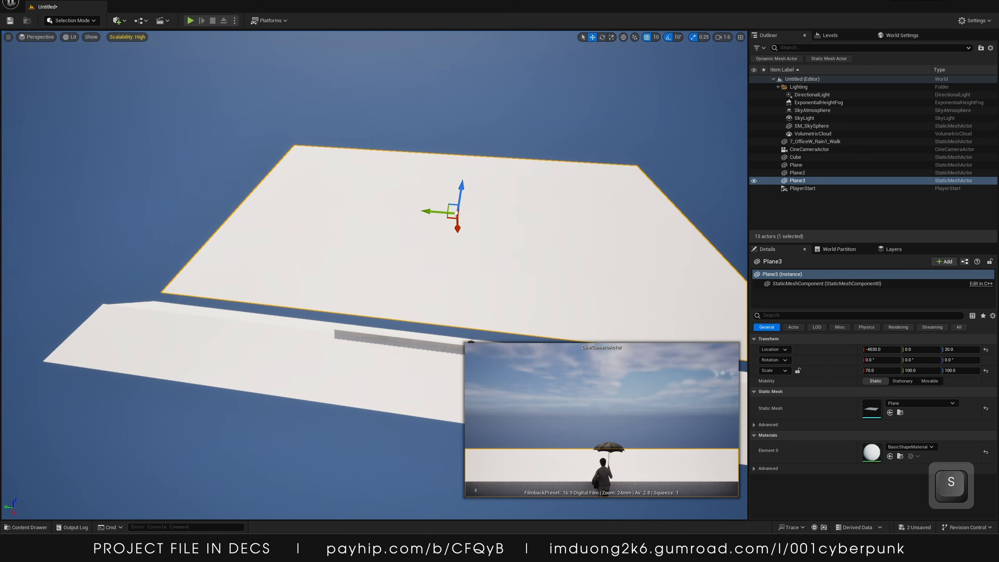
left_click_drag(458, 231, 427, 219)
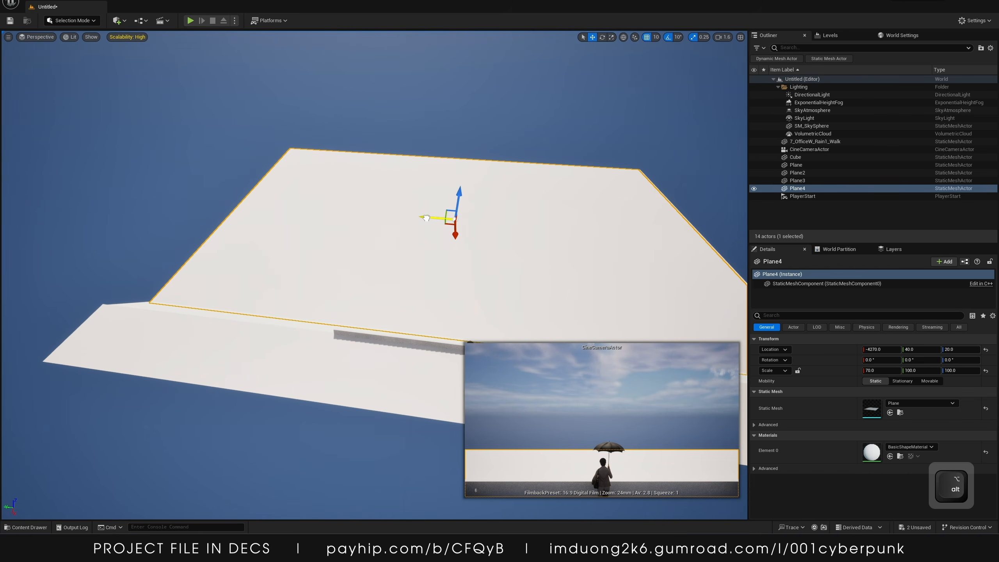
key("ctrl+z")
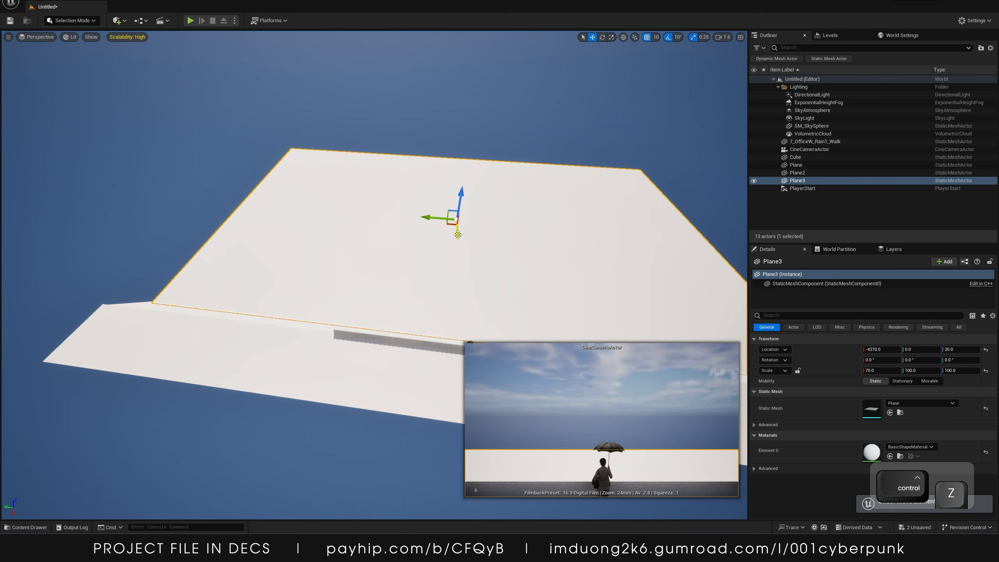
left_click_drag(458, 235, 460, 197)
key("ctrl+z")
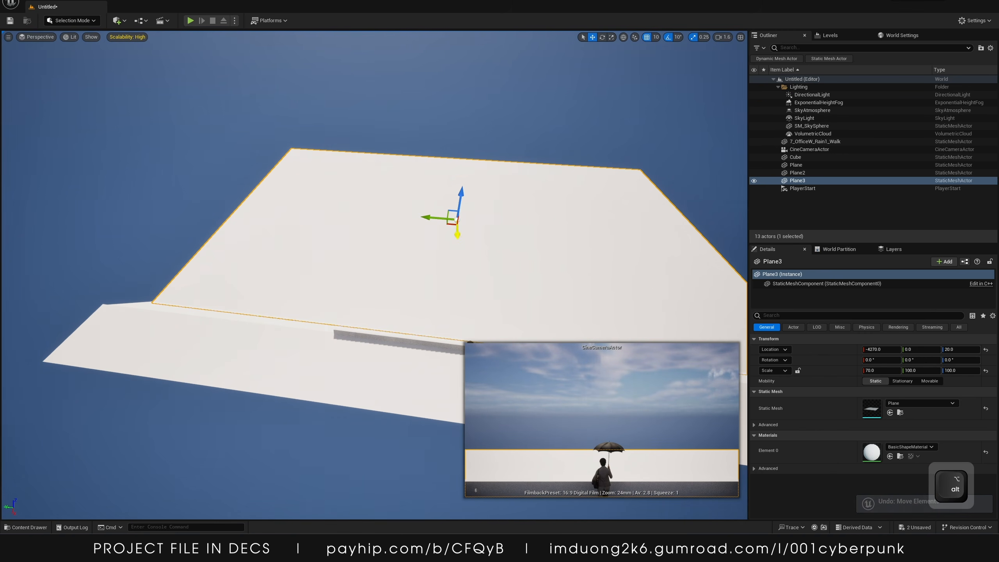
Duplicate the third plane as a raised ramp at about X -10940, Z 1400, tilted -20° about Y
left_click_drag(458, 234, 460, 129, "alt")
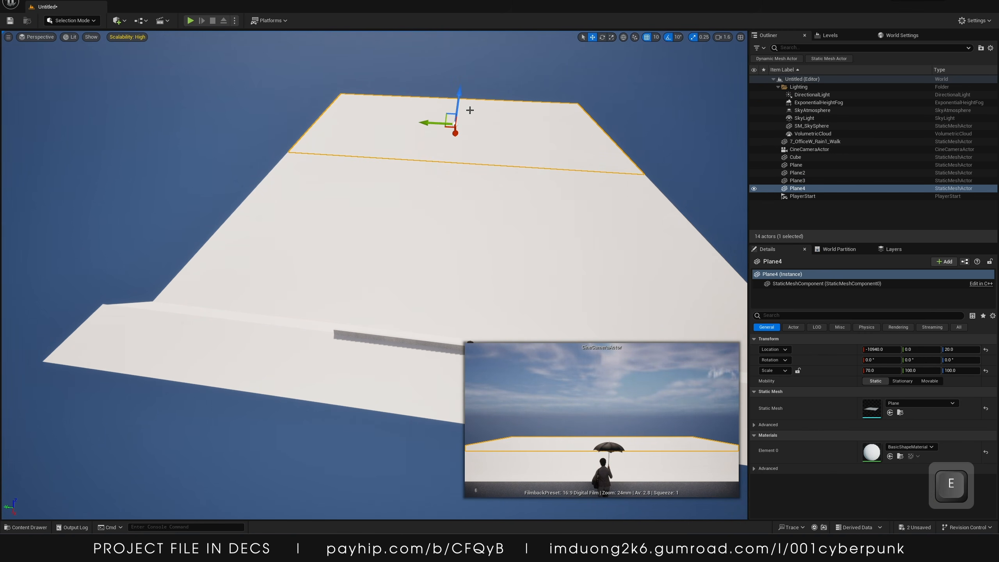
key("e")
left_click_drag(461, 93, 464, 129)
key("w")
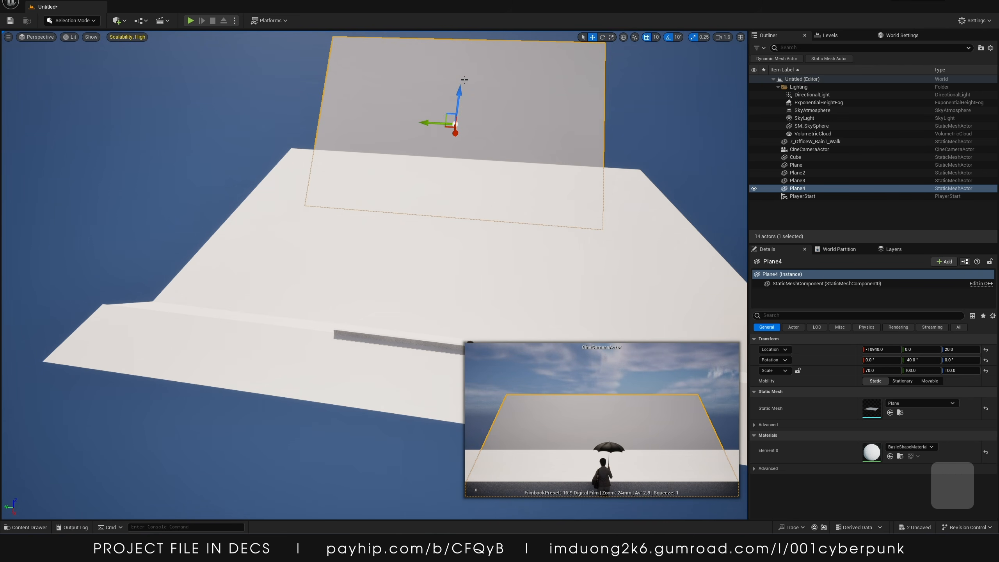
mouse_move(460, 85)
left_mouse_down()
mouse_move(461, 39)
mouse_move(465, 73)
left_mouse_up()
key("e")
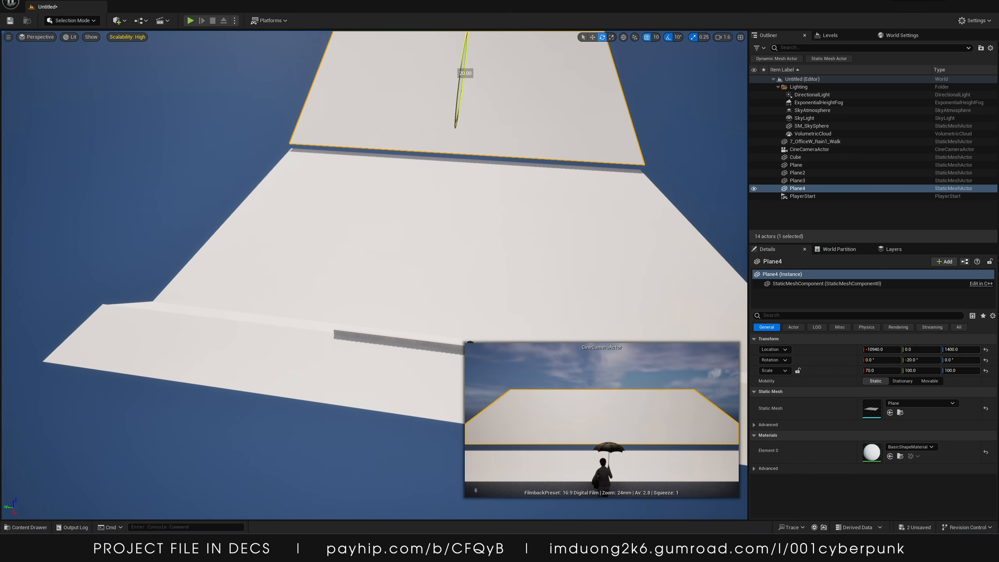
Duplicate the tilted plane twice sideways along Y, placing a copy at about Y -6340, Z 1140
key("w")
left_click_drag(462, 85, 463, 87)
left_click_drag(466, 52, 643, 93)
key("r")
right_click_drag(597, 105, 546, 111)
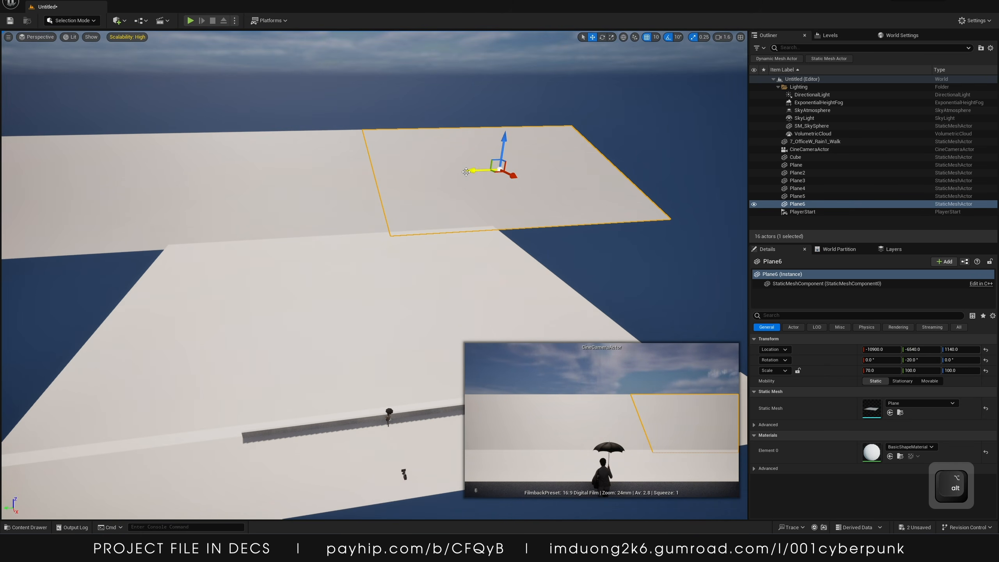
left_click_drag(466, 172, 542, 169)
right_click_drag(542, 170, 423, 226)
key("w")
key("d")
key("s")
key("w")
key("a")
key("s")
Merge all six walkway planes into a single static mesh saved as Base in Content
left_click(423, 226, "shift")
left_click(274, 160, "shift")
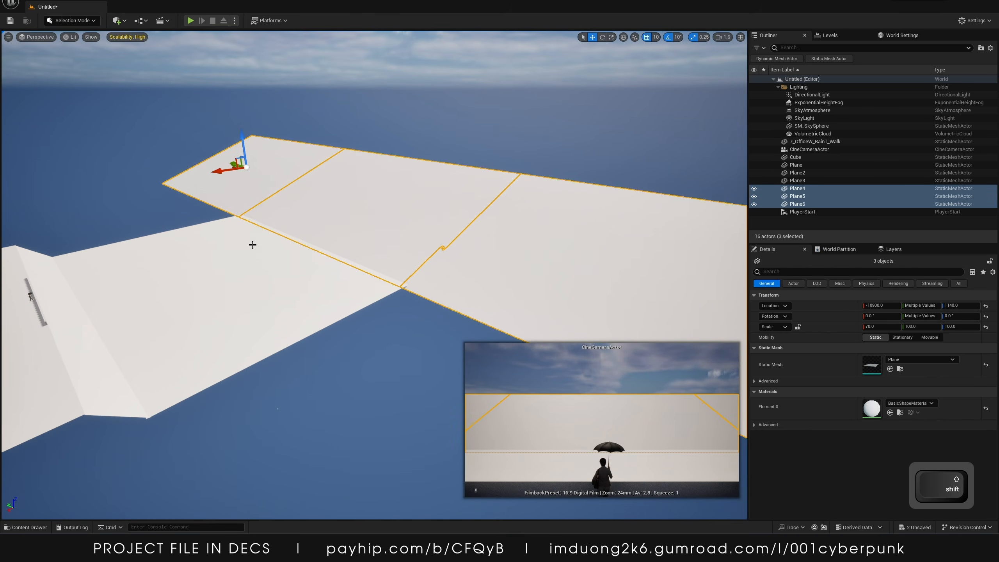
left_click(252, 244, "shift")
right_click_drag(252, 244, 246, 256)
left_click(366, 250, "shift")
left_click(397, 246, "shift")
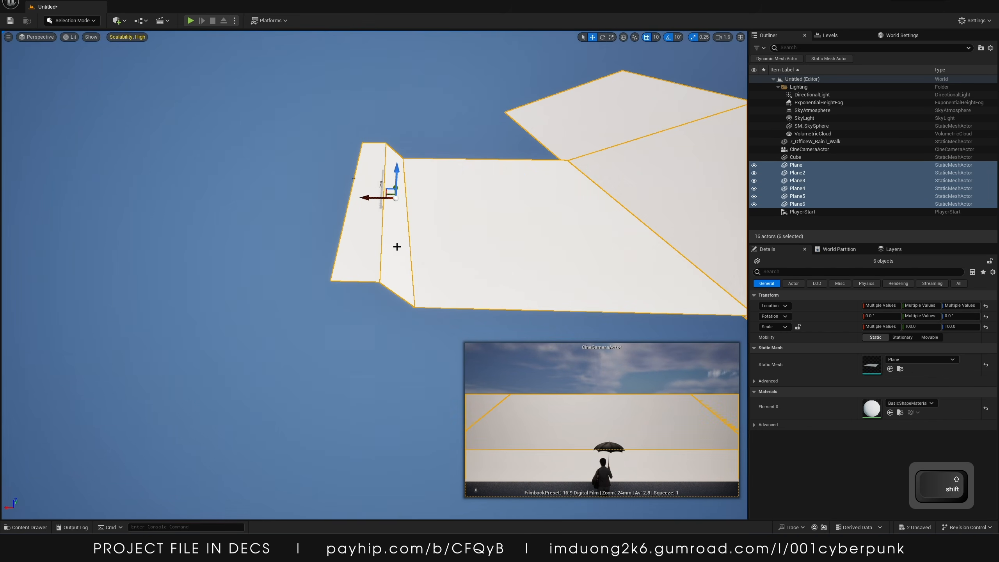
right_click_drag(397, 245, 347, 151)
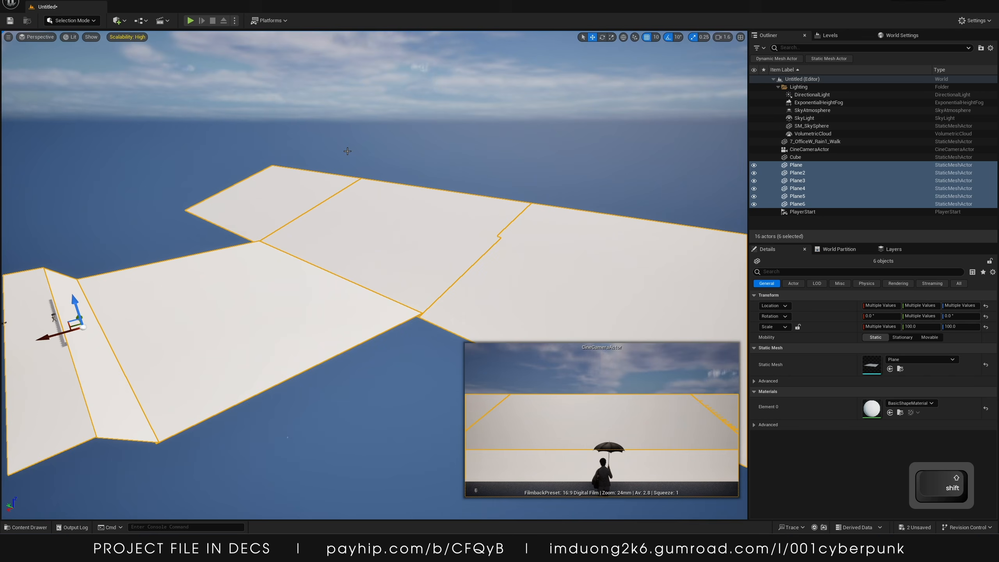
left_click(98, 1)
left_click(118, 90)
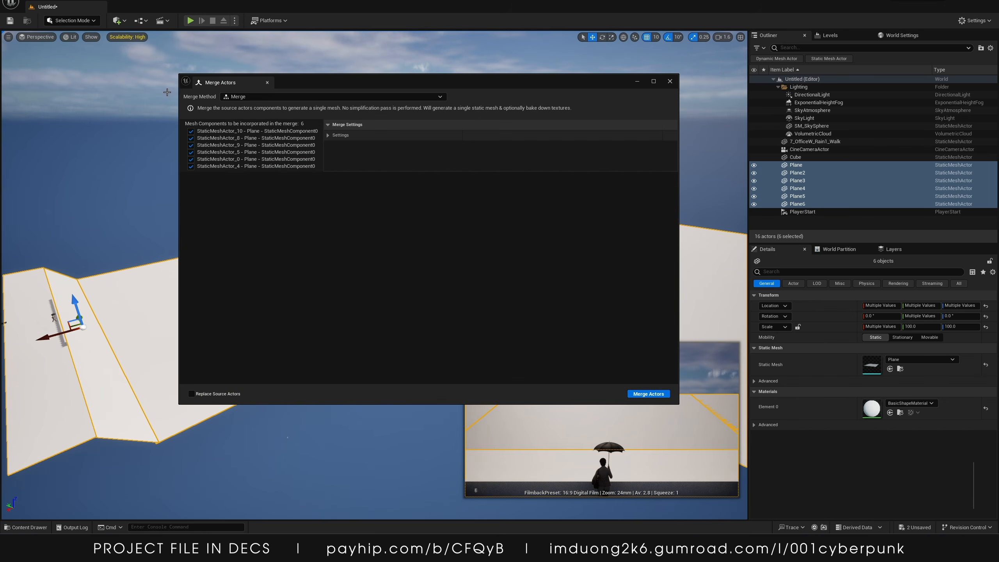
left_click(271, 96)
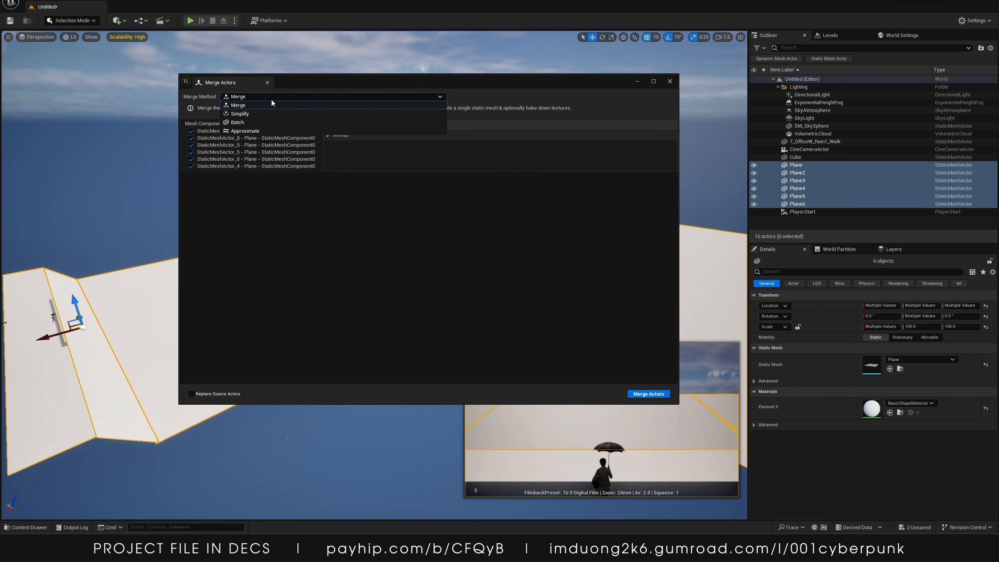
left_click(540, 315)
left_click(655, 394)
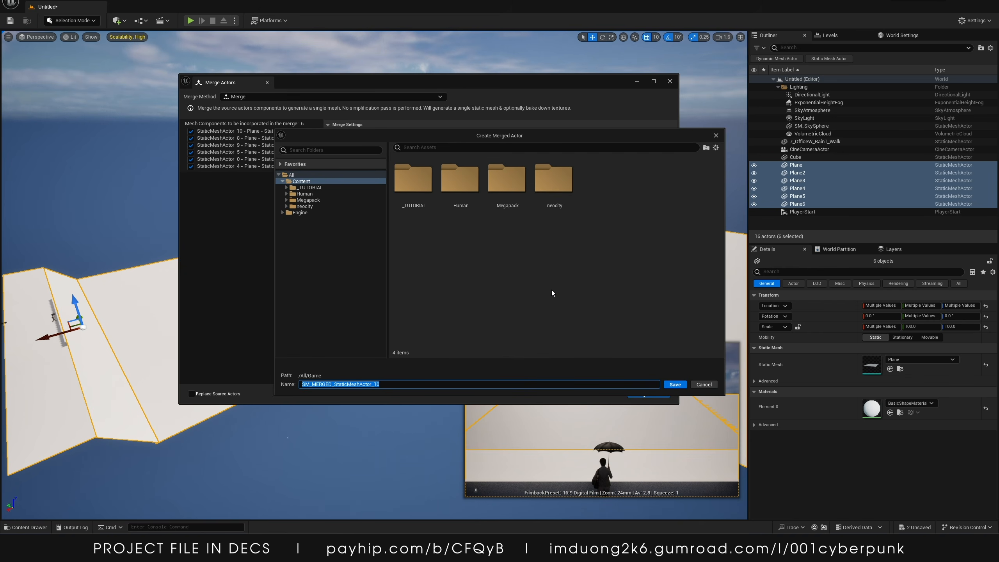
type("Base")
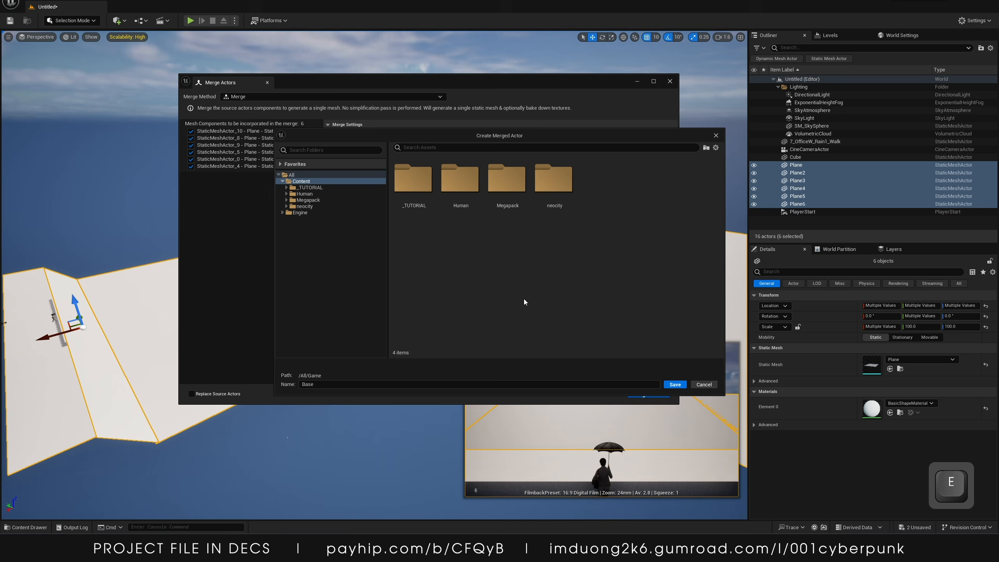
left_click(675, 385)
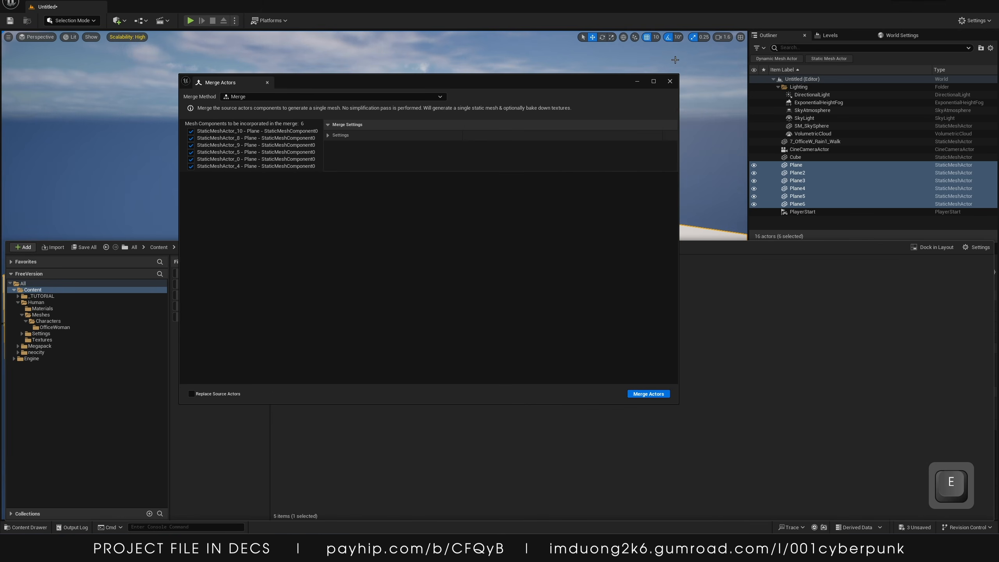
left_click(669, 83)
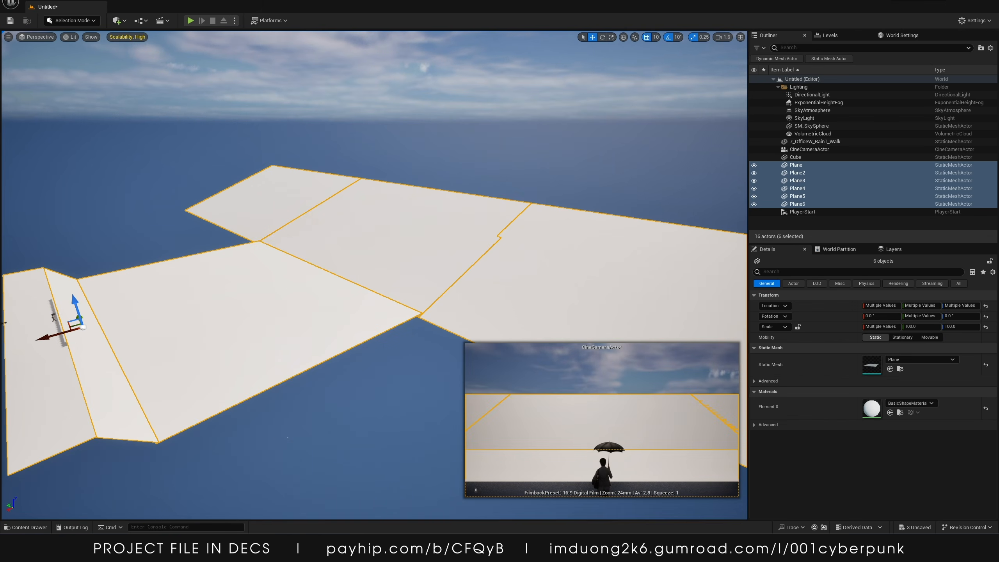
Place the Base mesh in the level and position it at about X -10880, Y -9790, Z 1140 over the original planes
left_click(29, 527)
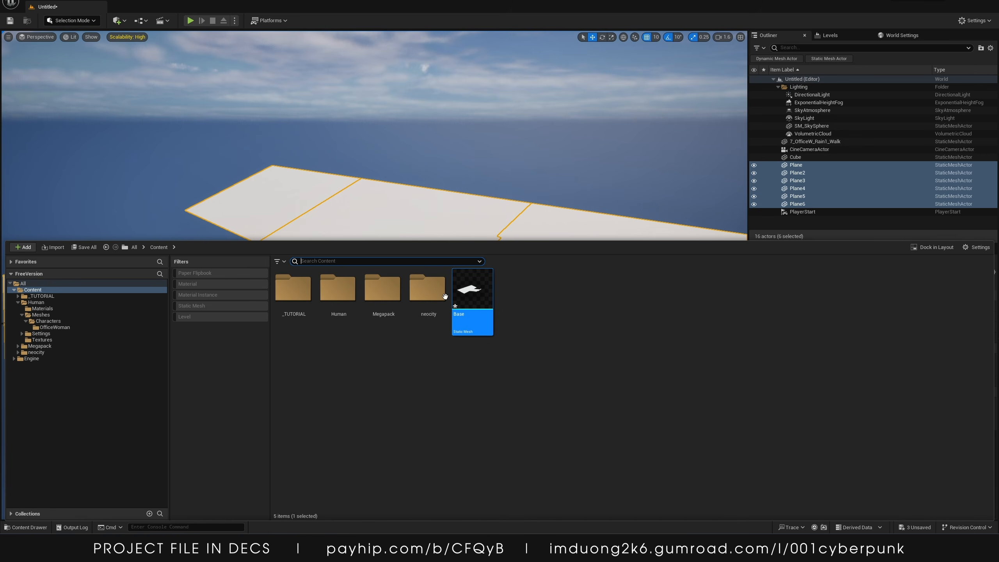
left_click_drag(492, 292, 453, 259)
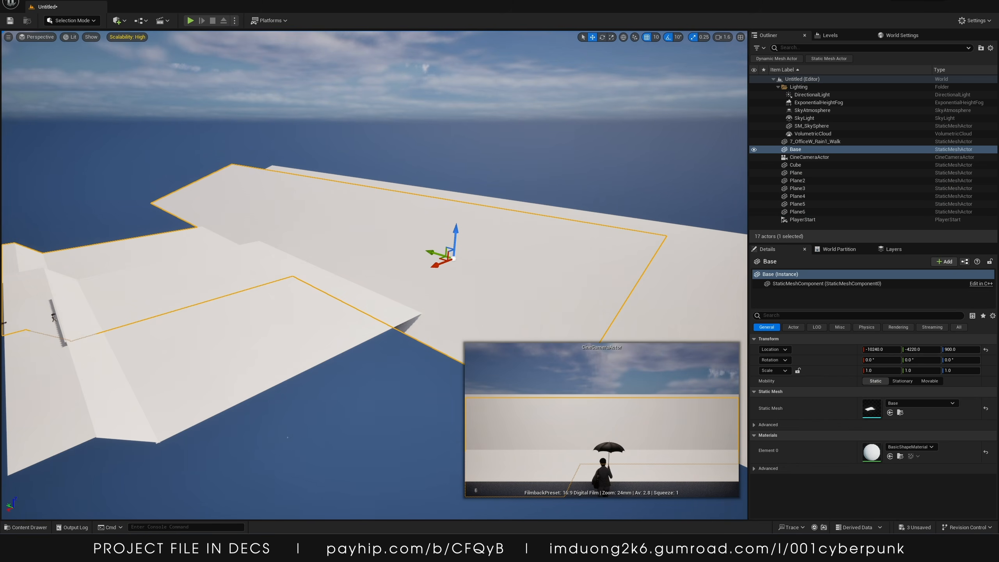
left_click(986, 350)
key("f")
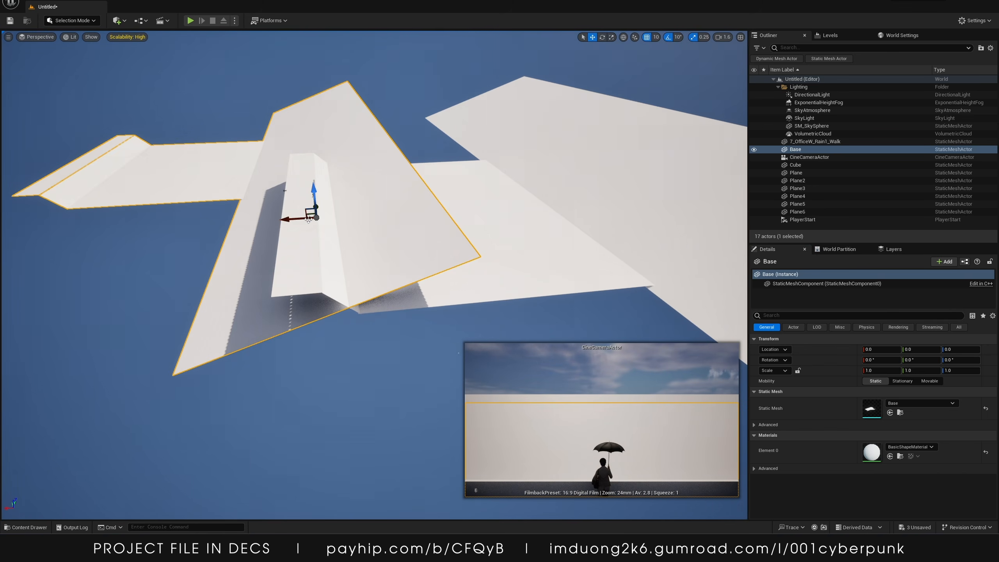
left_click_drag(284, 217, 648, 293)
right_click_drag(614, 284, 555, 277)
key("s")
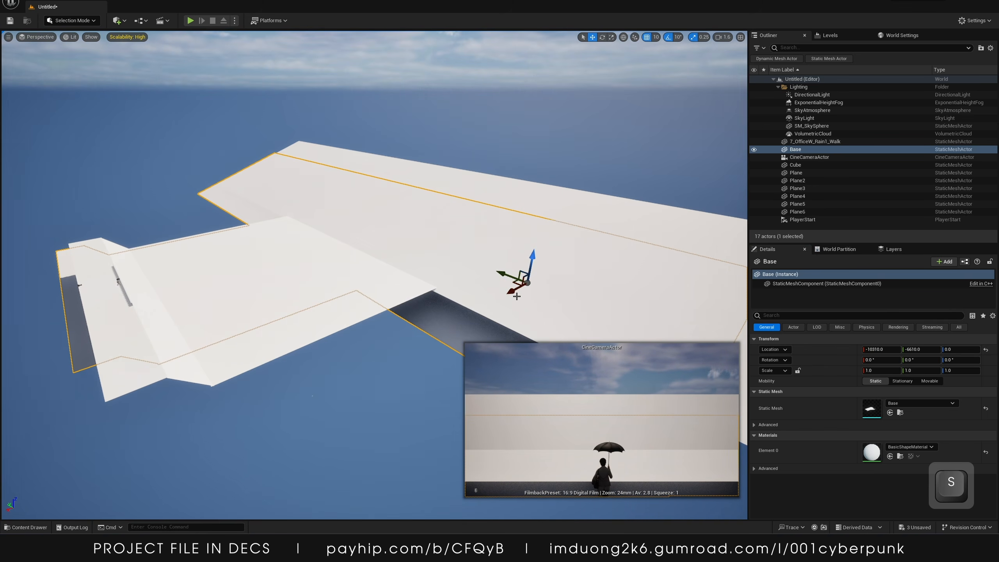
left_click_drag(516, 296, 553, 291)
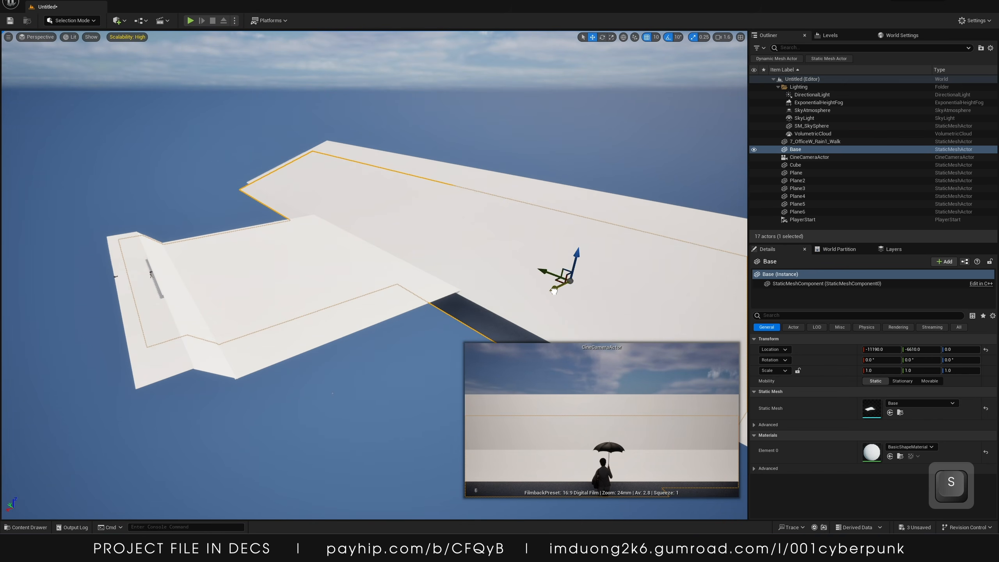
mouse_move(564, 250)
left_mouse_down()
mouse_move(571, 227)
mouse_move(560, 261)
mouse_move(549, 250)
mouse_move(579, 260)
left_mouse_up()
right_click_drag(566, 288, 582, 288)
left_click_drag(518, 249, 609, 242)
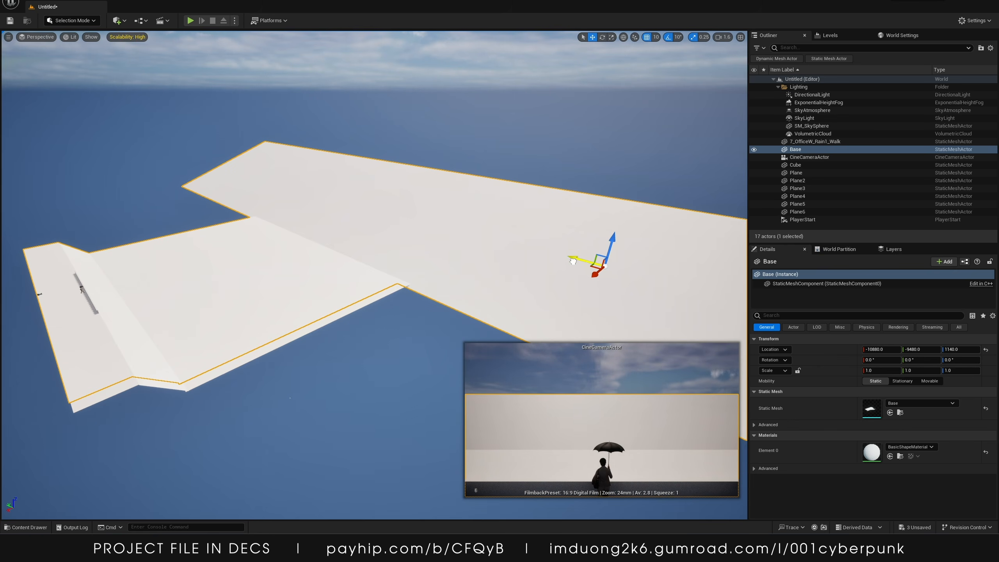
left_click_drag(573, 261, 582, 275)
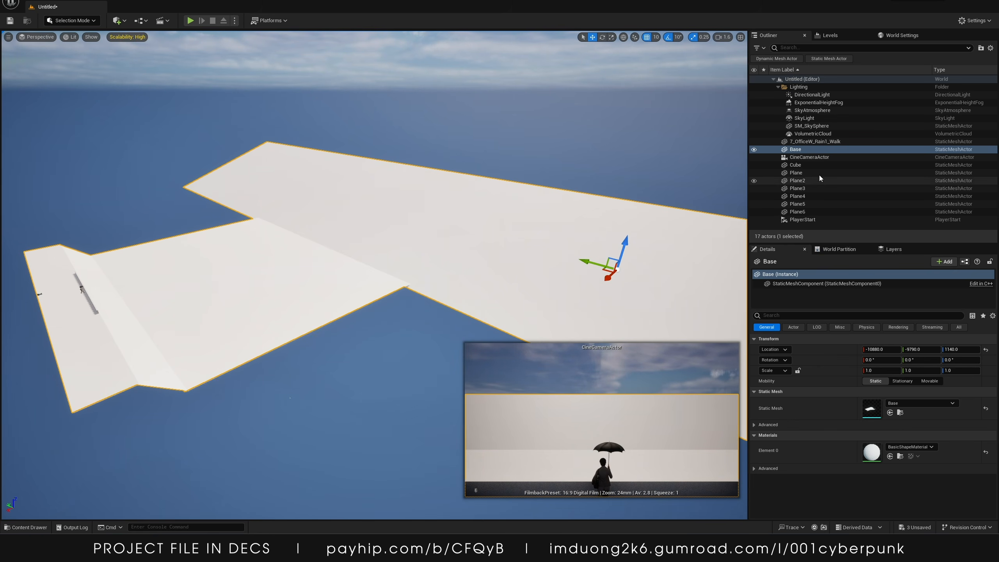
Delete the six original planes, Plane through Plane6
left_click(798, 166)
left_click(798, 211, "shift")
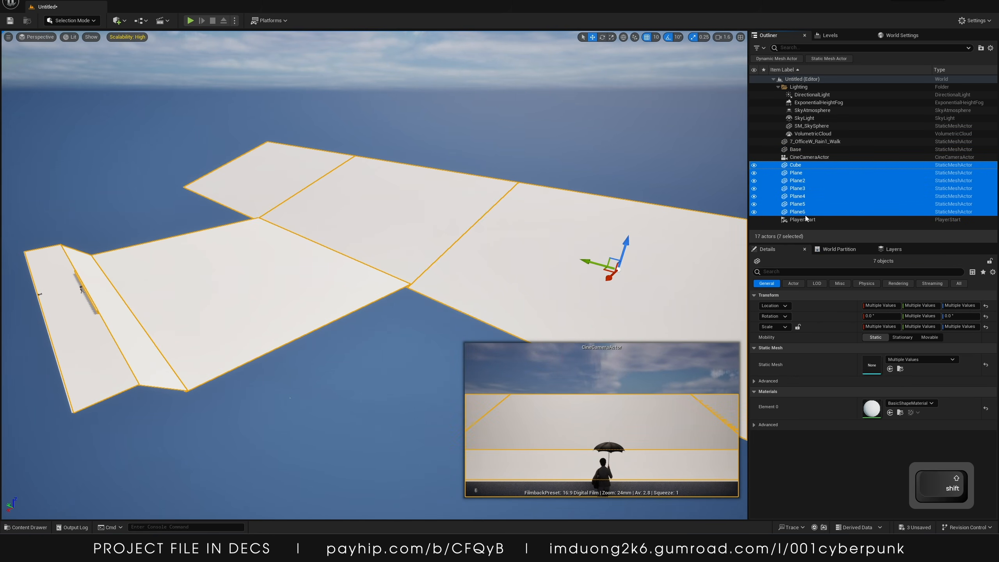
left_click(806, 173)
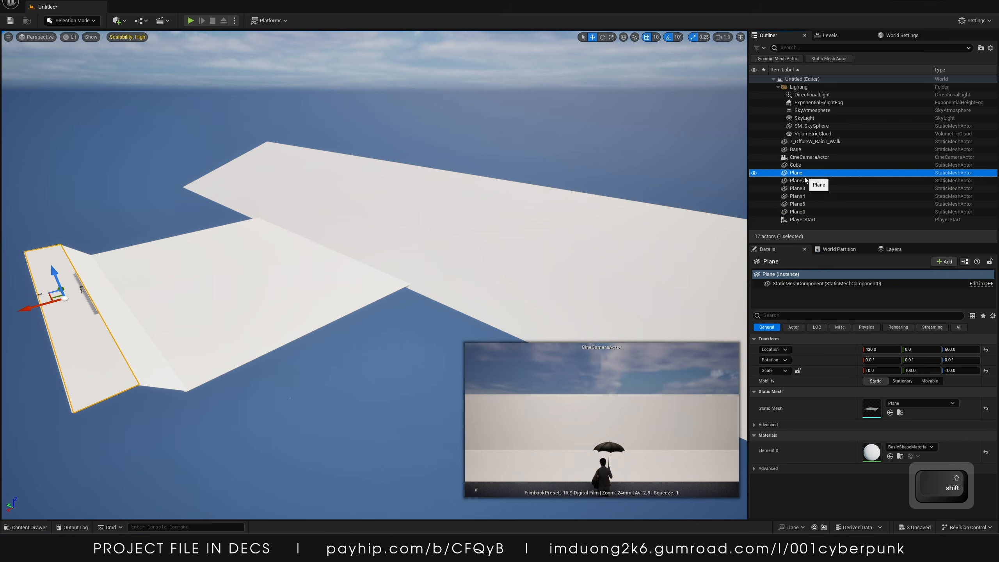
left_click(804, 212, "shift")
key("Delete")
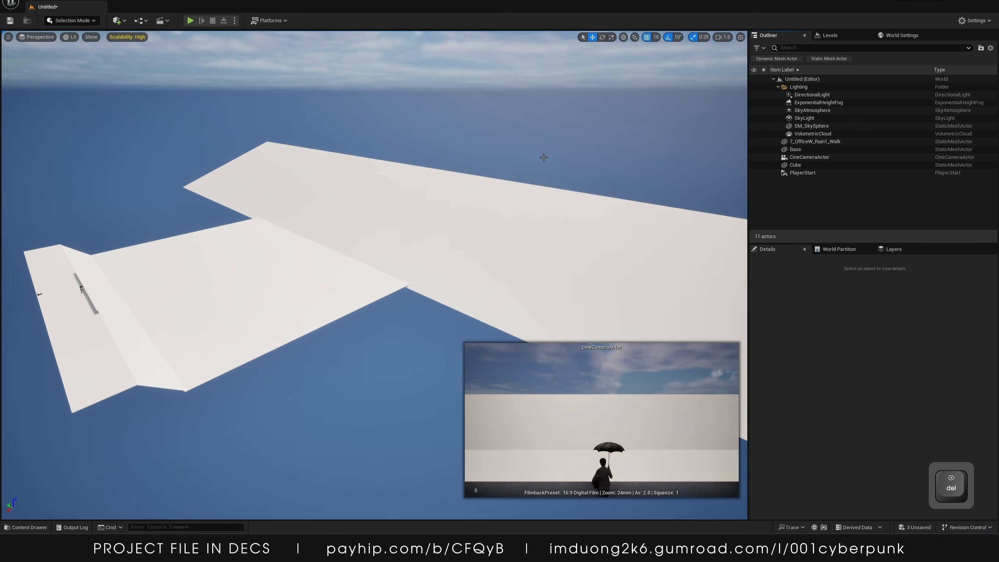
Fly the viewport around the scene to inspect the merged base
key("w")
right_click_drag(543, 156, 626, 163)
key("a")
key("s")
key("s")
key("w")
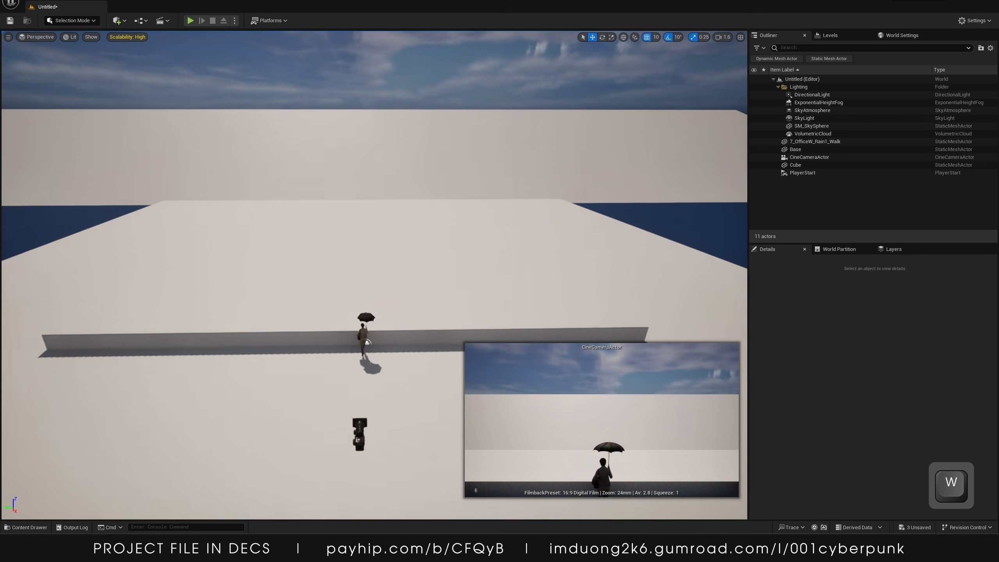
key("s")
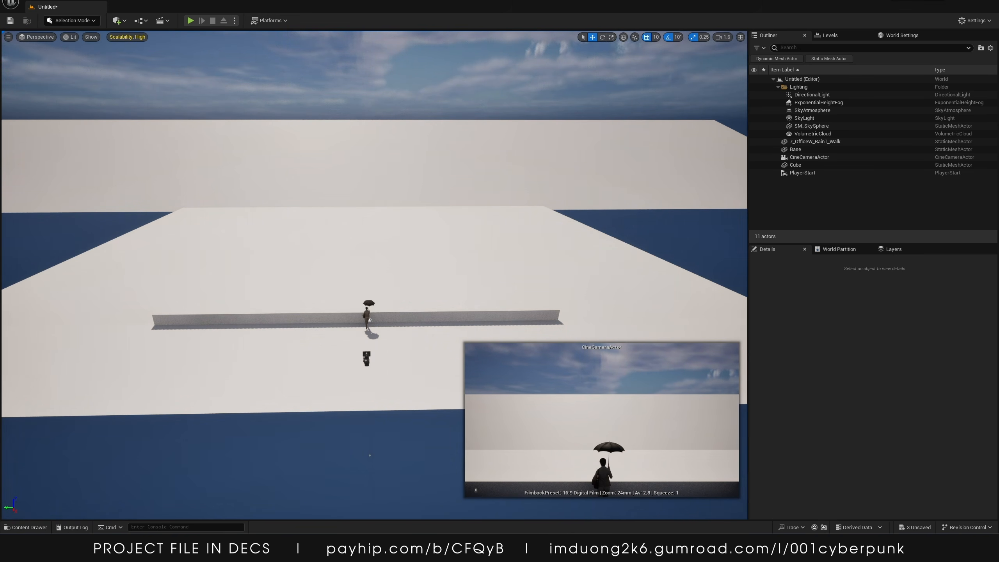
scroll(370, 456, "down", 5)
key("w")
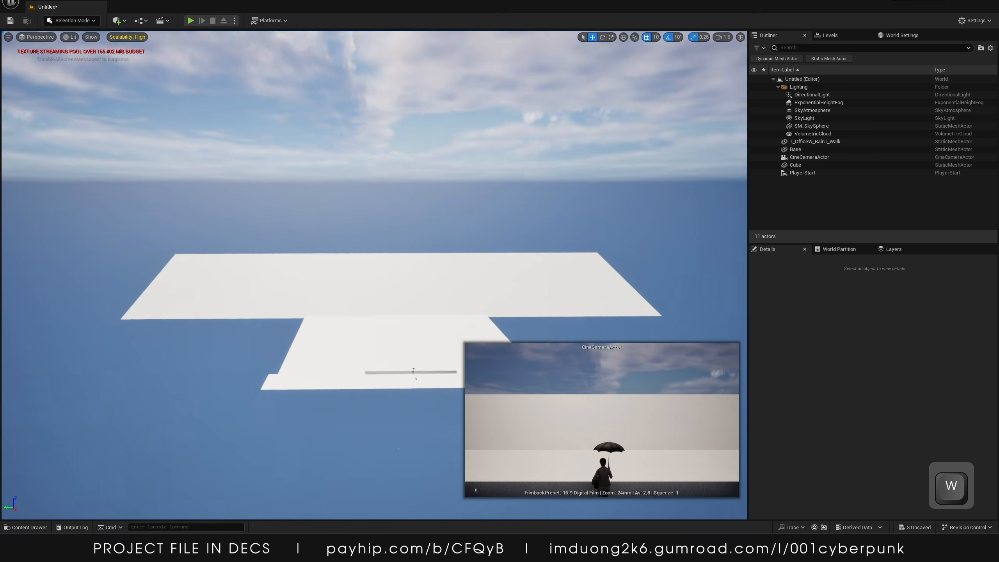
key("w")
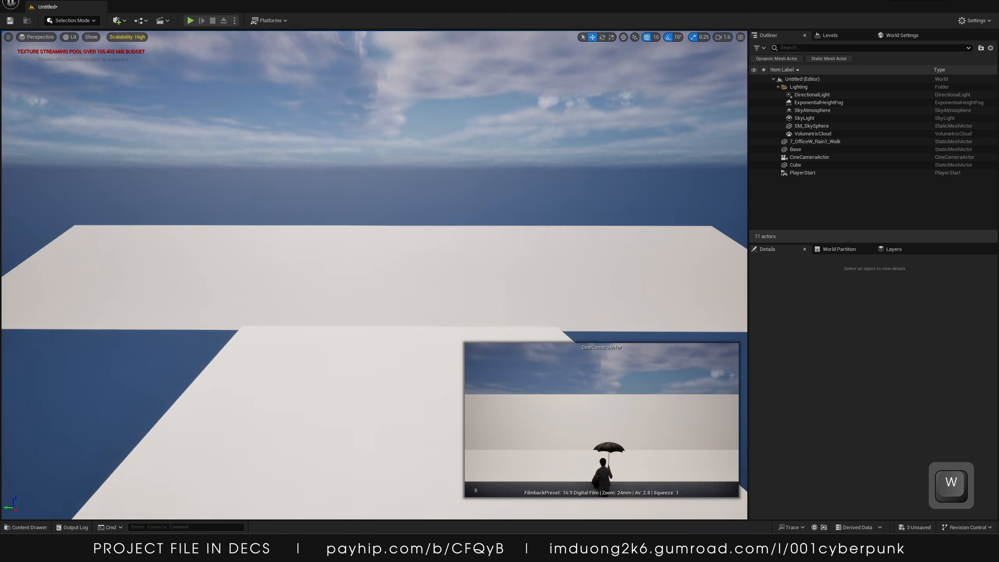
Place the KB3D_NEC_BldgLG_B, BldgLG_C and BldgMD_B buildings from the neocity Actors folder into the level
left_click(27, 526)
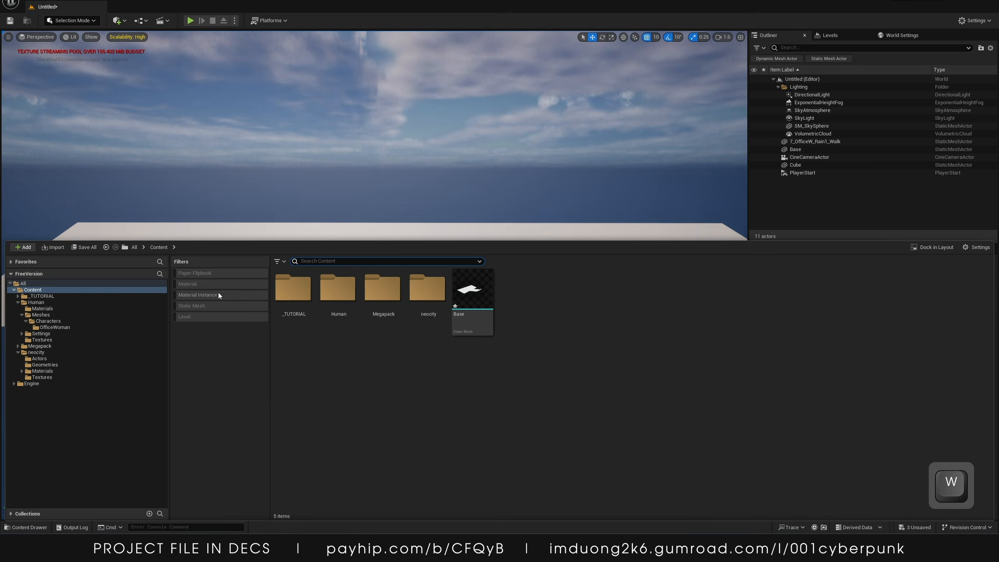
double_click(434, 291)
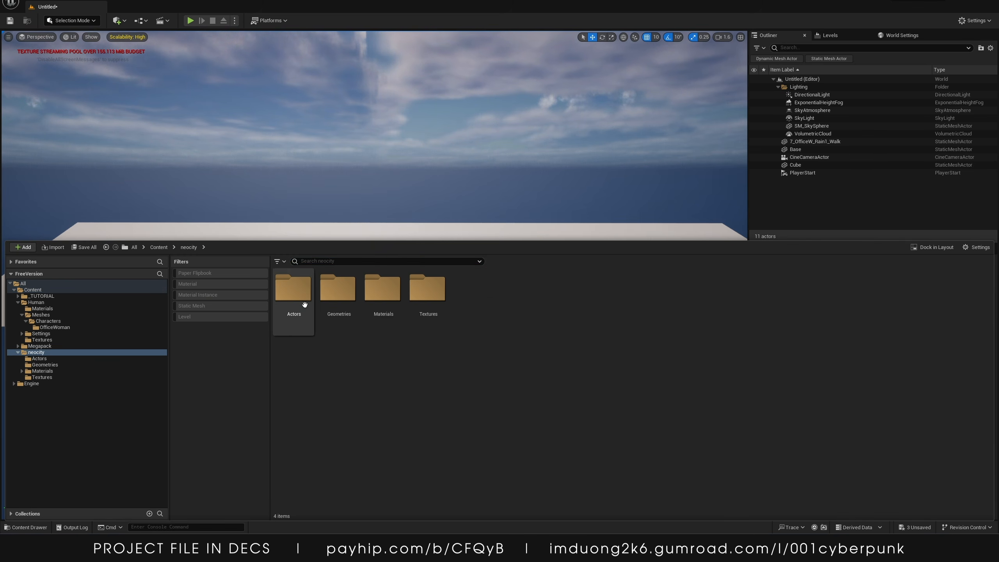
double_click(293, 291)
left_click(382, 291)
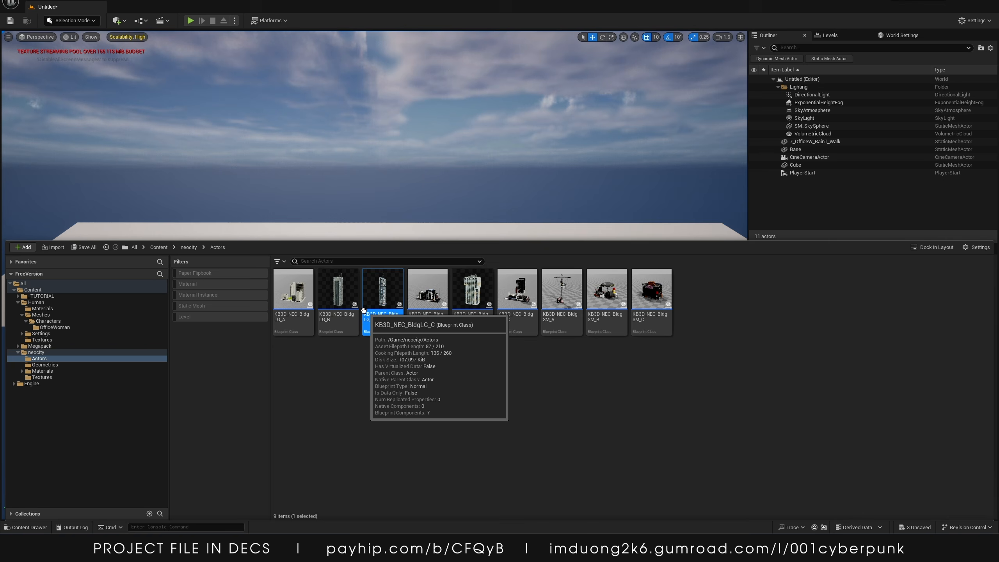
left_click(337, 291, "ctrl")
left_click(479, 303, "ctrl")
left_click_drag(479, 302, 410, 373)
key("s")
mouse_move(374, 325)
right_mouse_down()
mouse_move(397, 251)
mouse_move(372, 340)
mouse_move(374, 325)
right_mouse_up()
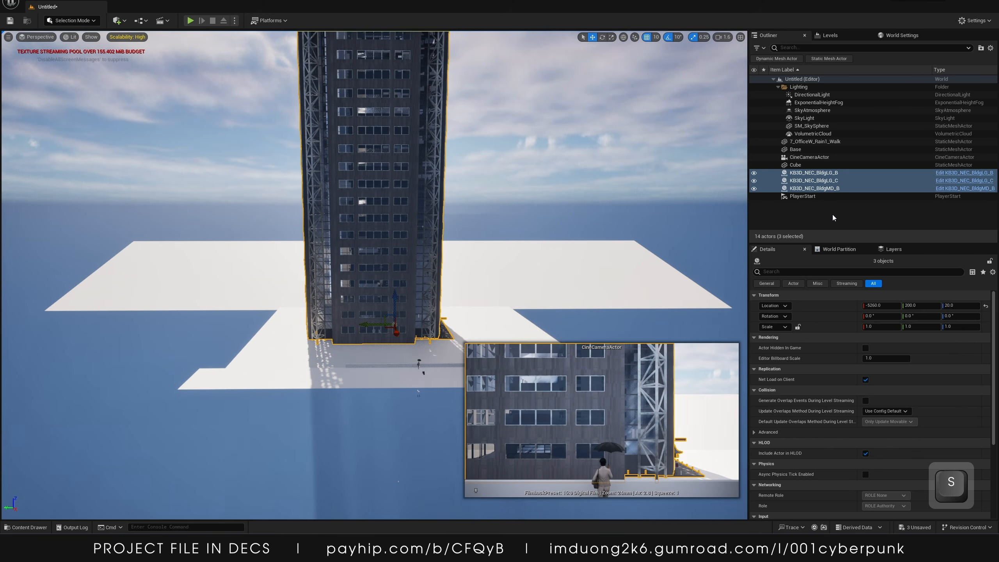
Move the BldgMD_B building sideways to about Y -3060
left_click(820, 189)
left_click_drag(369, 327, 463, 326)
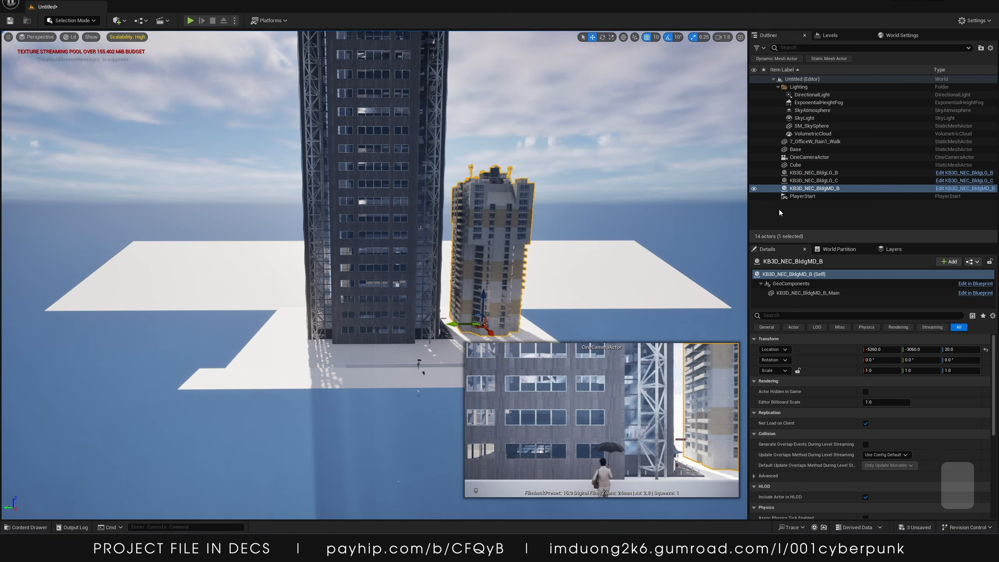
Move the BldgLG_C building to the other side of the walkway, to about Y 1940
left_click(819, 173)
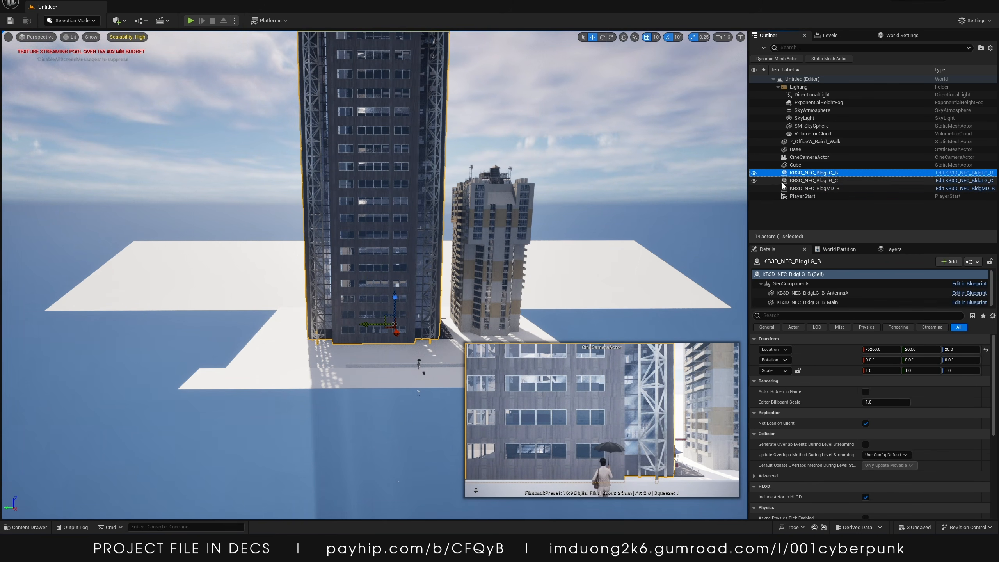
left_click(813, 180)
left_click_drag(369, 325, 216, 327)
right_click_drag(217, 327, 251, 331)
Scale the central BldgLG_B tower down to 0.25
key("s")
key("w")
key("s")
key("w")
left_click(341, 267)
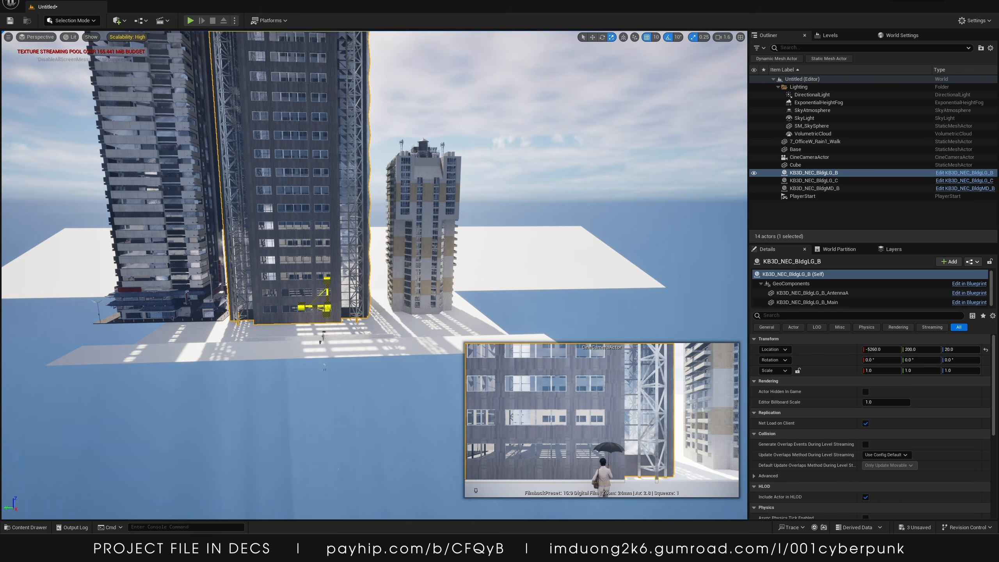
left_click_drag(326, 309, 309, 327)
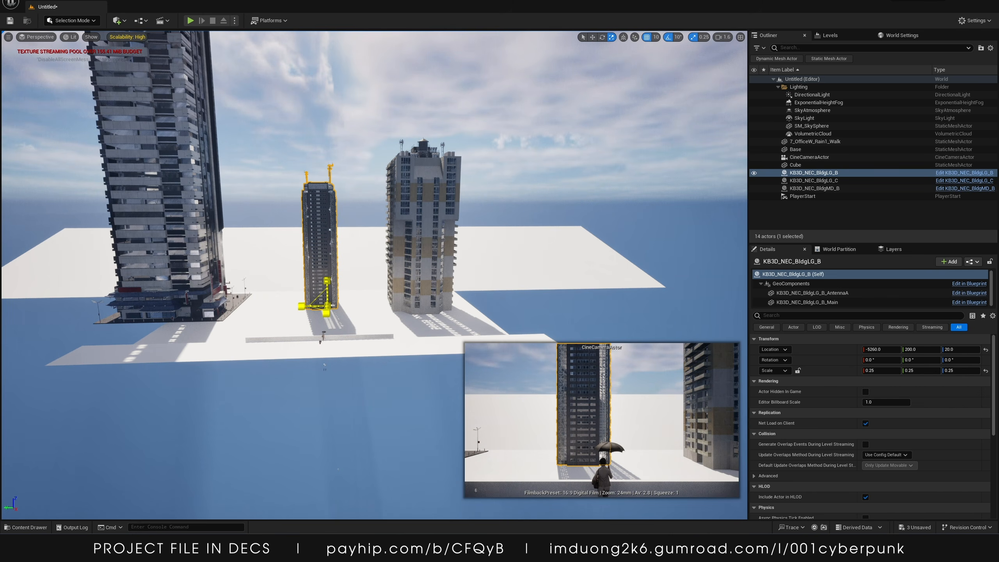
key("ctrl+z")
key("ctrl+y")
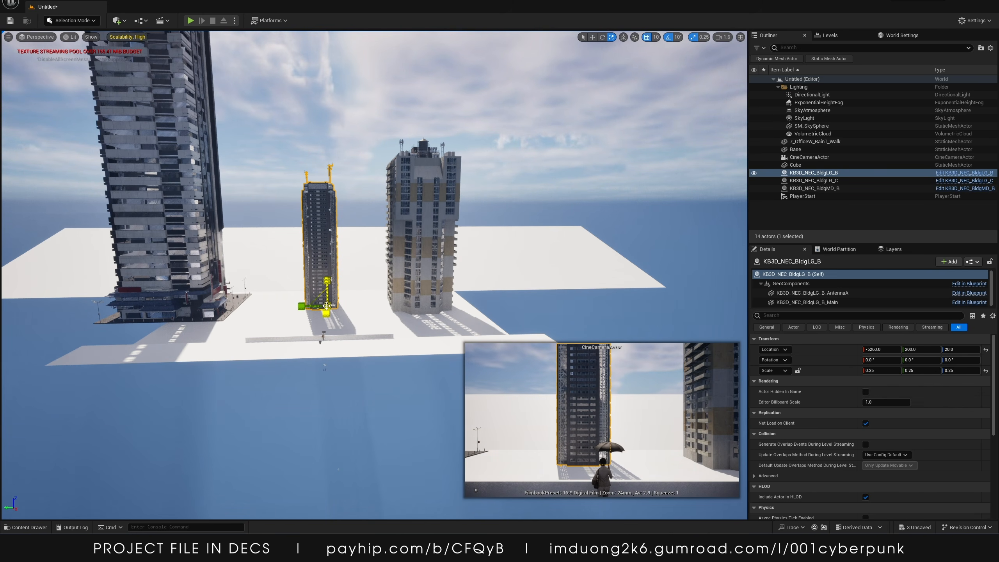
Scale the BldgMD_B building down to about 0.84
left_click(417, 273)
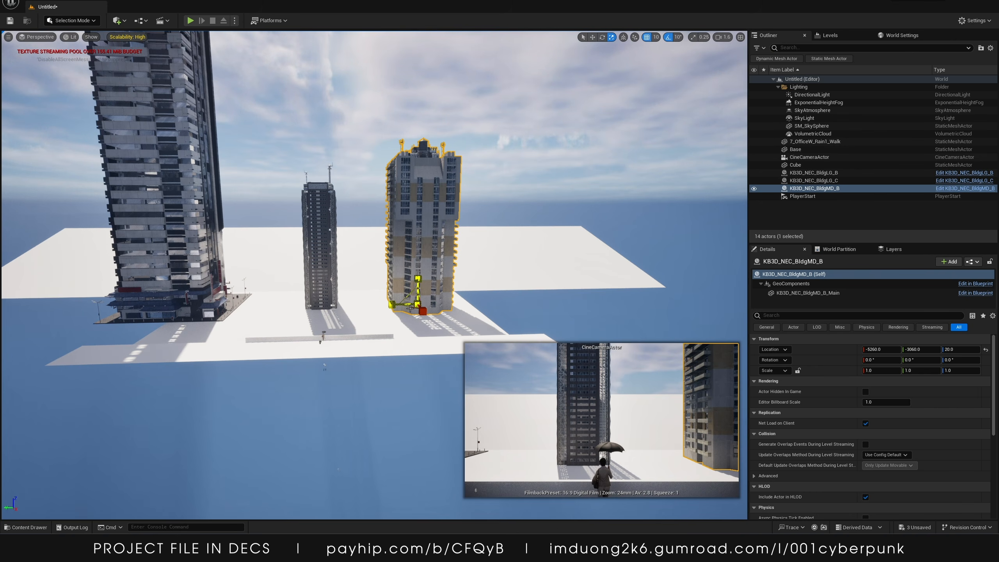
left_click_drag(416, 303, 413, 314)
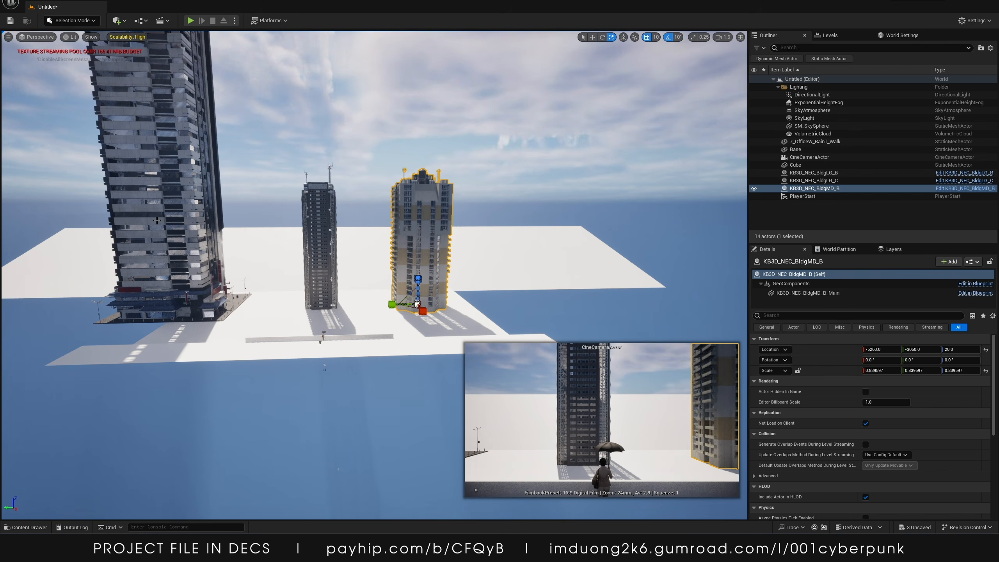
Scale the BldgLG_C building down to about 0.30
left_click(182, 272)
left_click_drag(184, 305, 271, 309)
key("w")
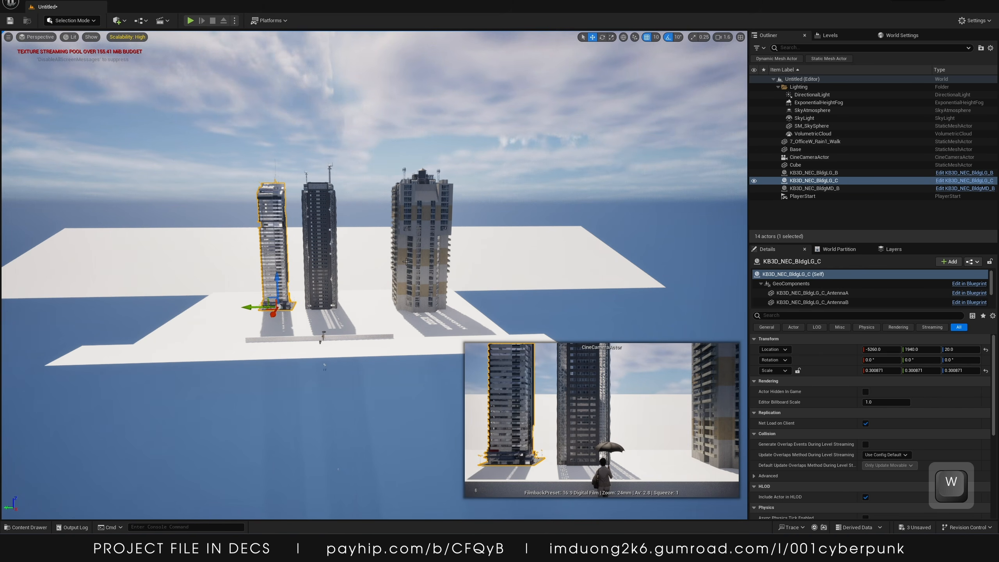
Set the BldgMD_B building's X scale to 0.8
left_click(383, 295)
left_click_drag(389, 302, 336, 304)
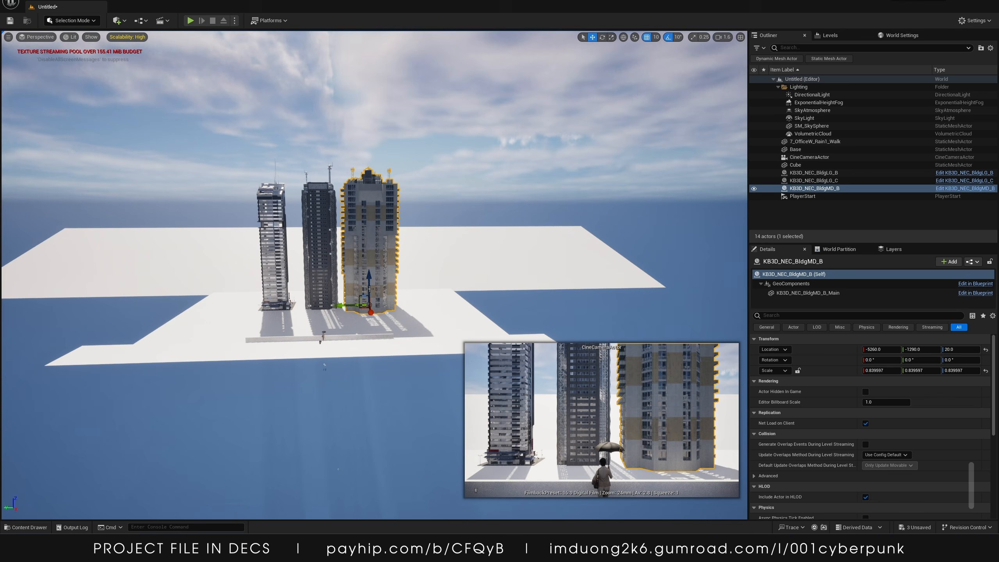
type("0.8")
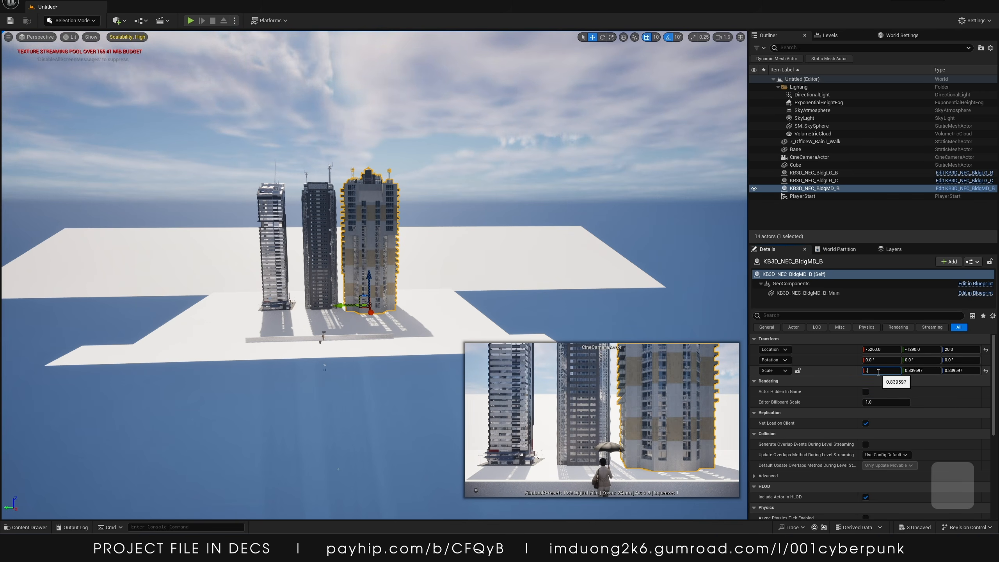
key("Return")
Set the BldgLG_C building's X scale to 0.3
left_click(330, 222)
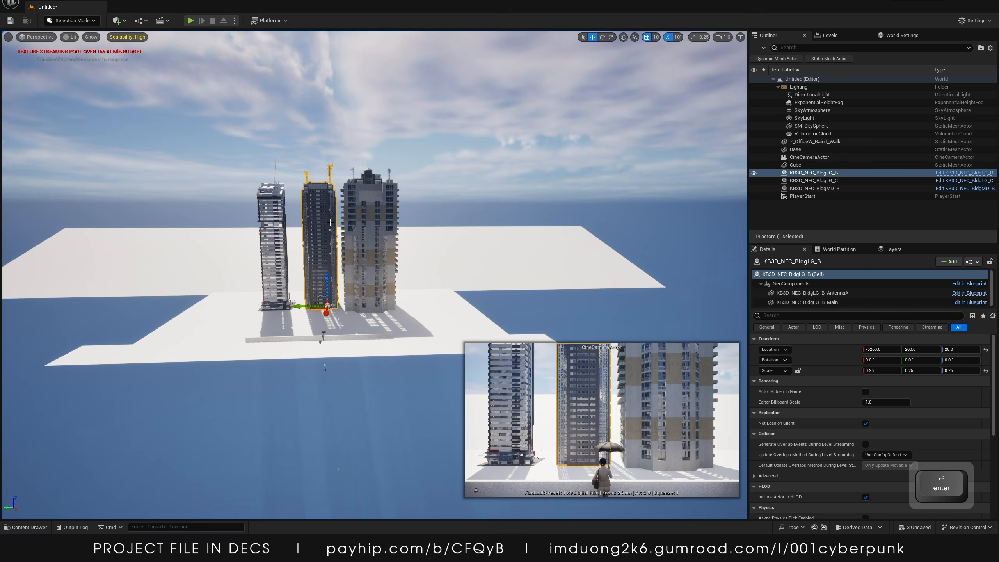
left_click(268, 232)
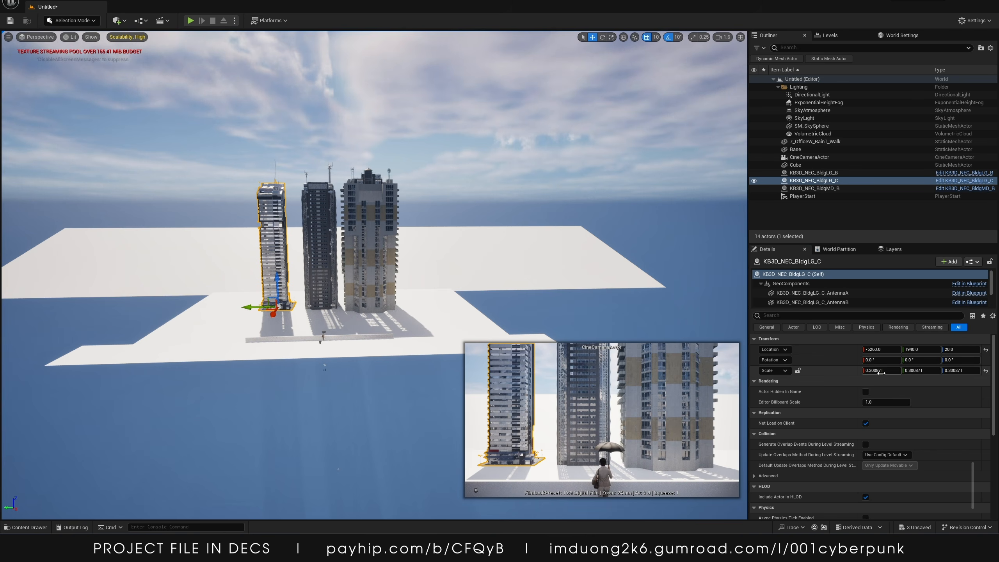
type("0.3")
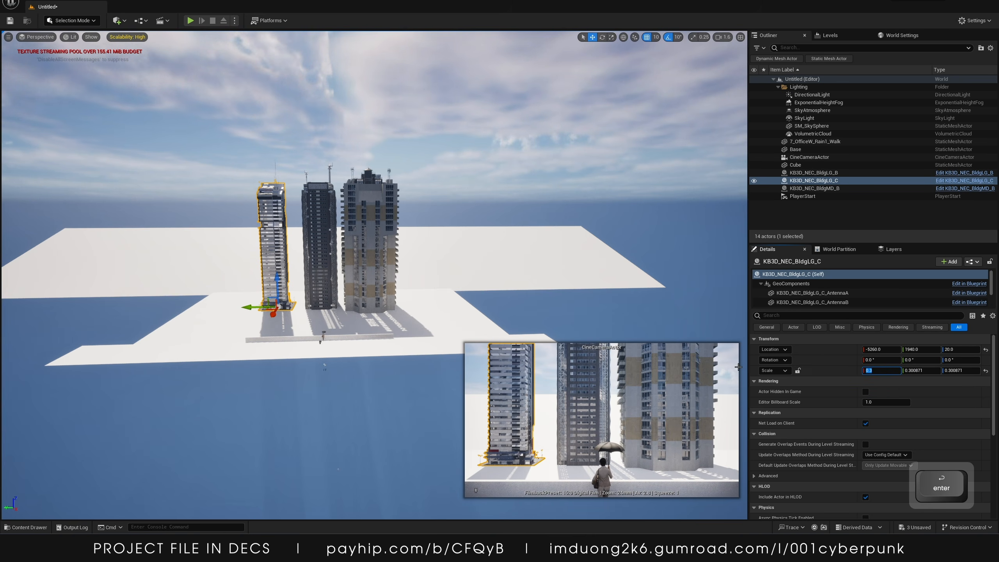
key("Return")
Switch the editor to Foliage mode
right_click_drag(170, 34, 170, 38)
key("a")
left_click(84, 21)
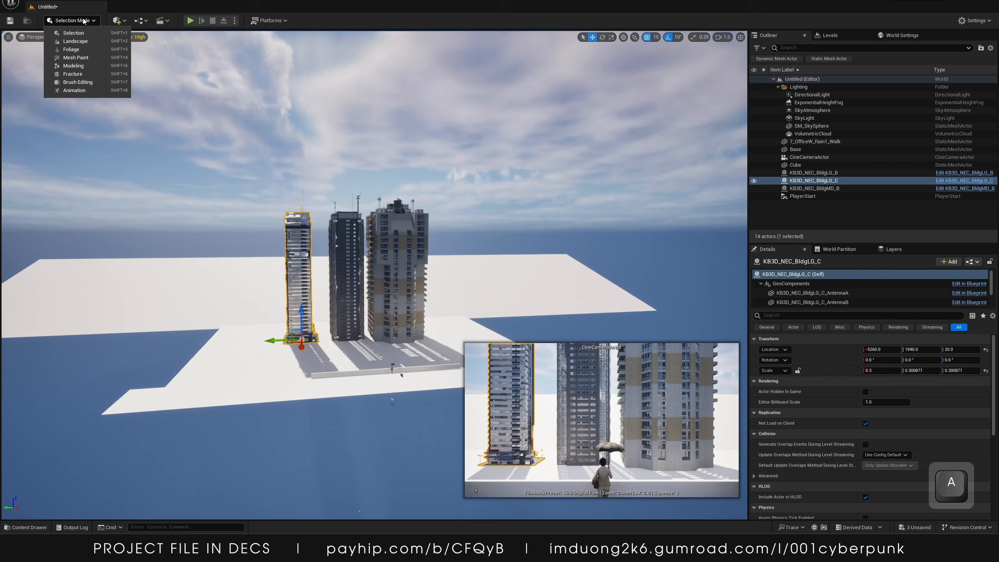
left_click(73, 50)
key("s")
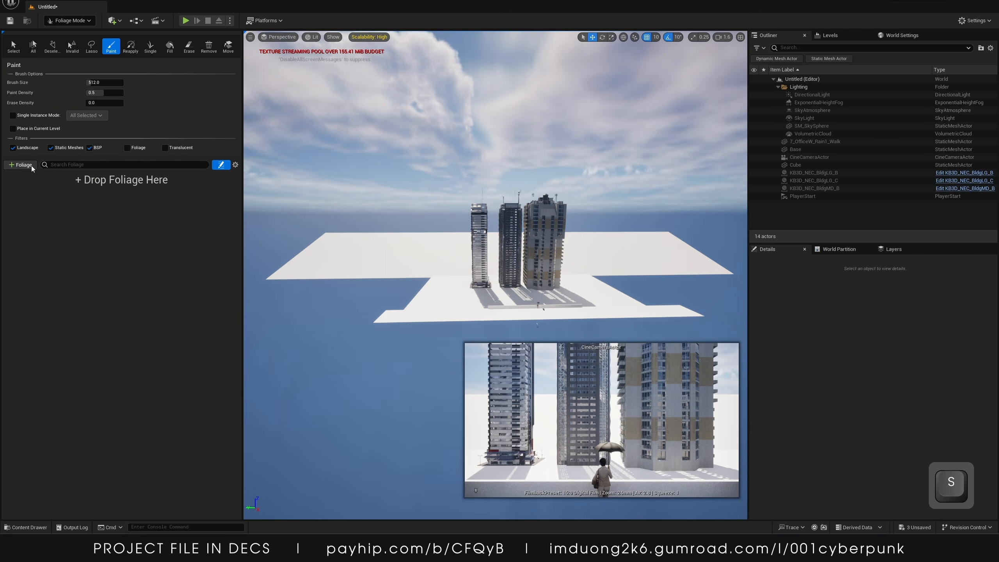
Start adding a new Actor Foliage type and create a folder named Foliage inside _TUTORIAL to save it in
left_click(24, 165)
left_click(36, 185)
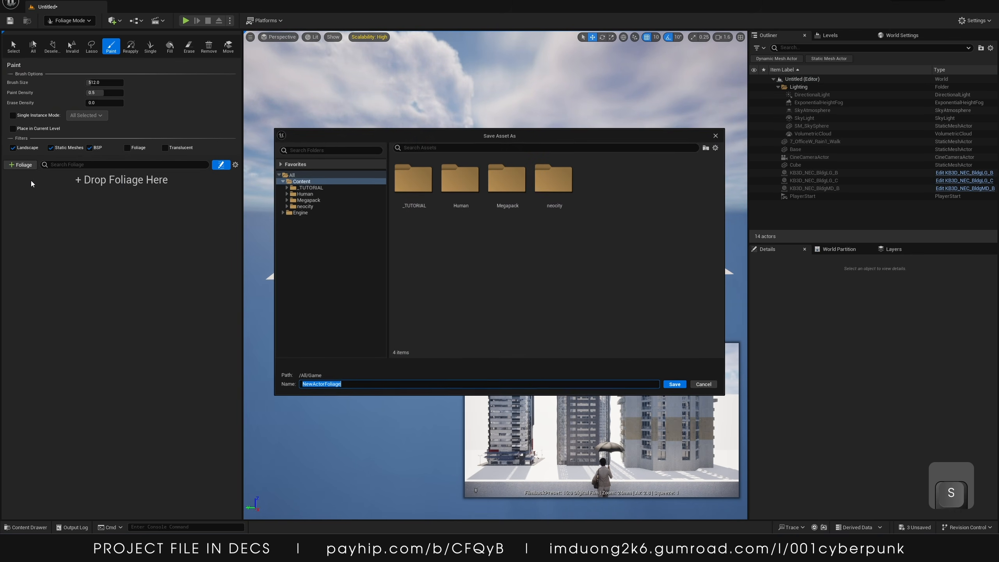
right_click(490, 274)
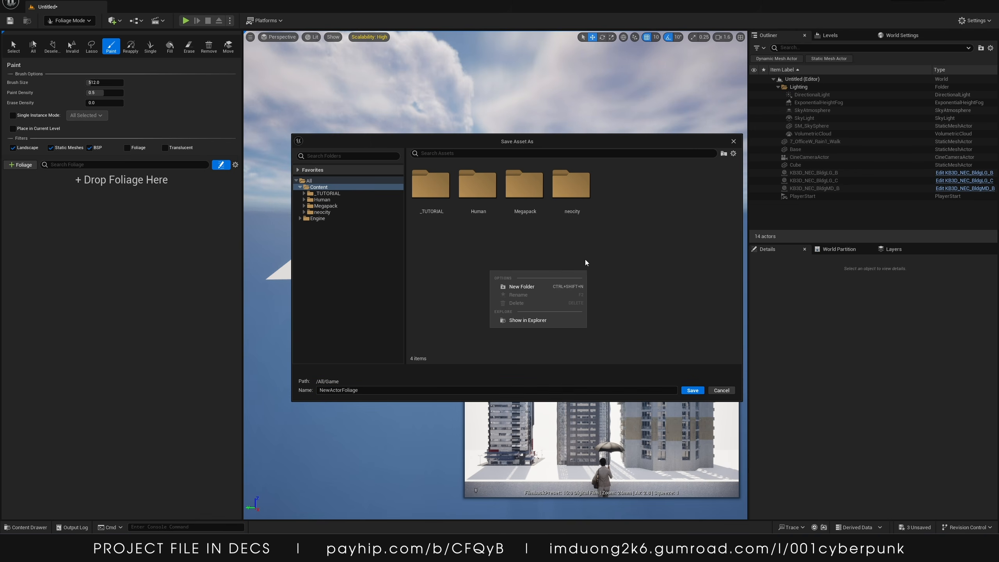
double_click(431, 193)
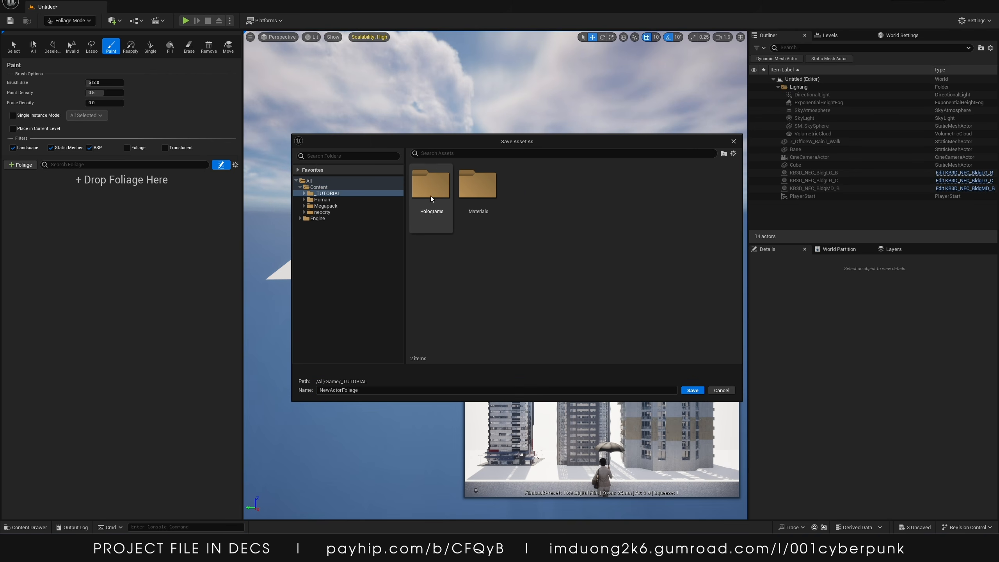
right_click(485, 243)
left_click(495, 261)
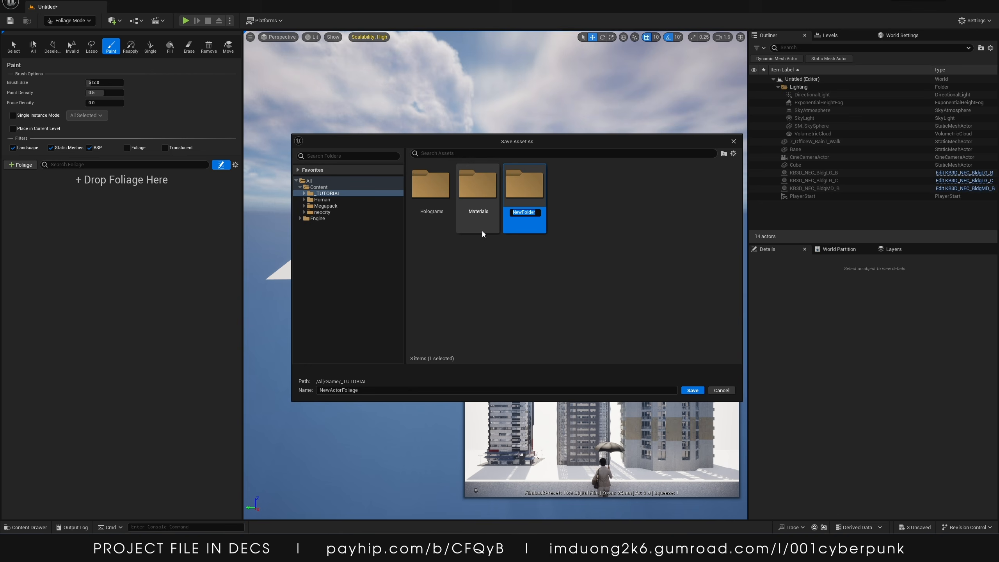
key("shift")
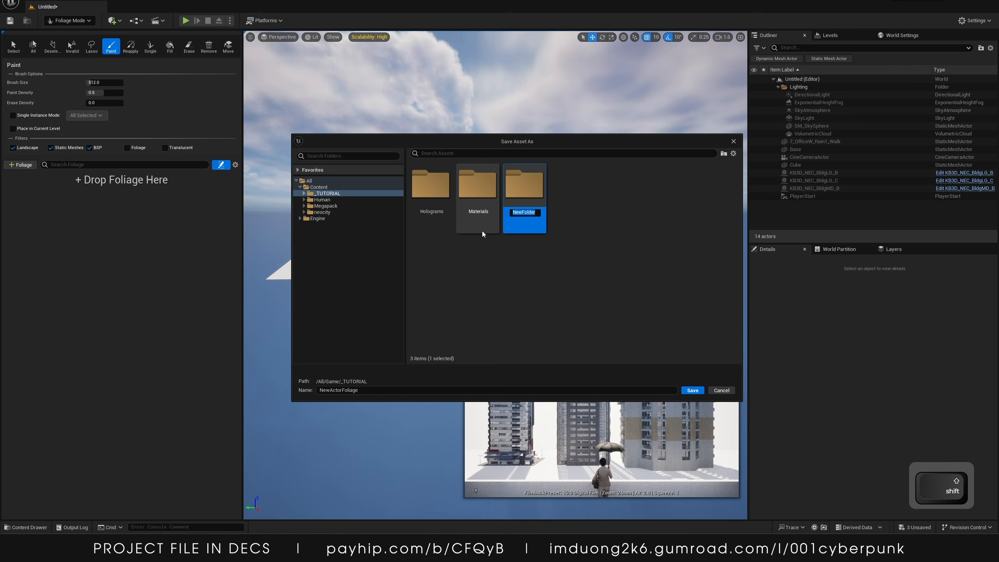
type("Foliage")
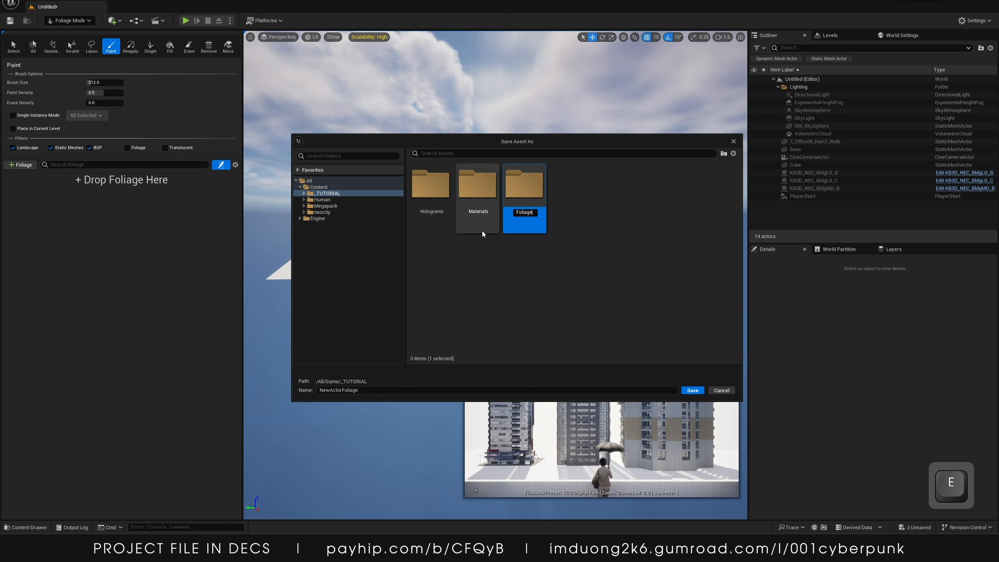
key("Return")
Save the new foliage type in the Foliage folder as Big_BldgA
double_click(443, 187)
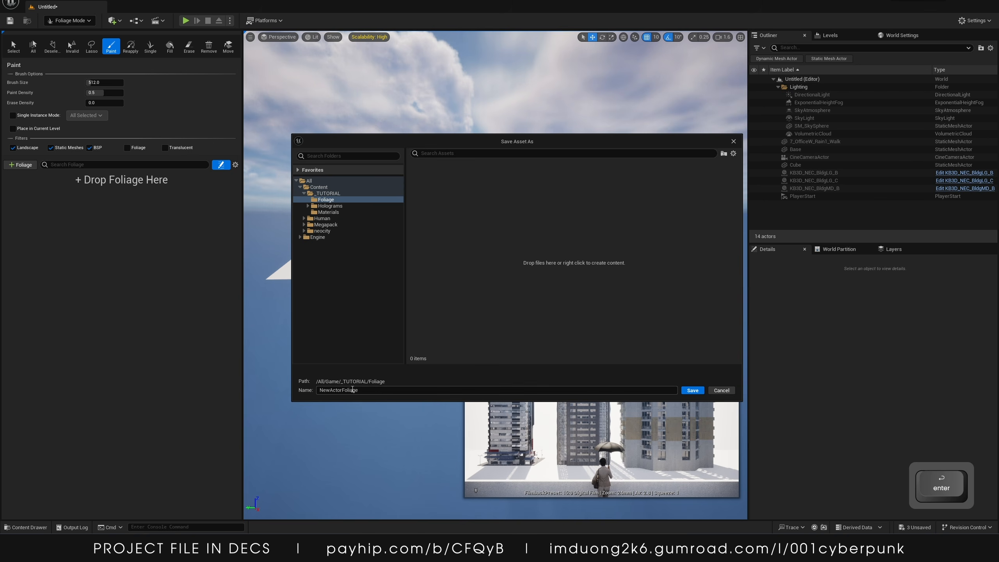
type("Bog")
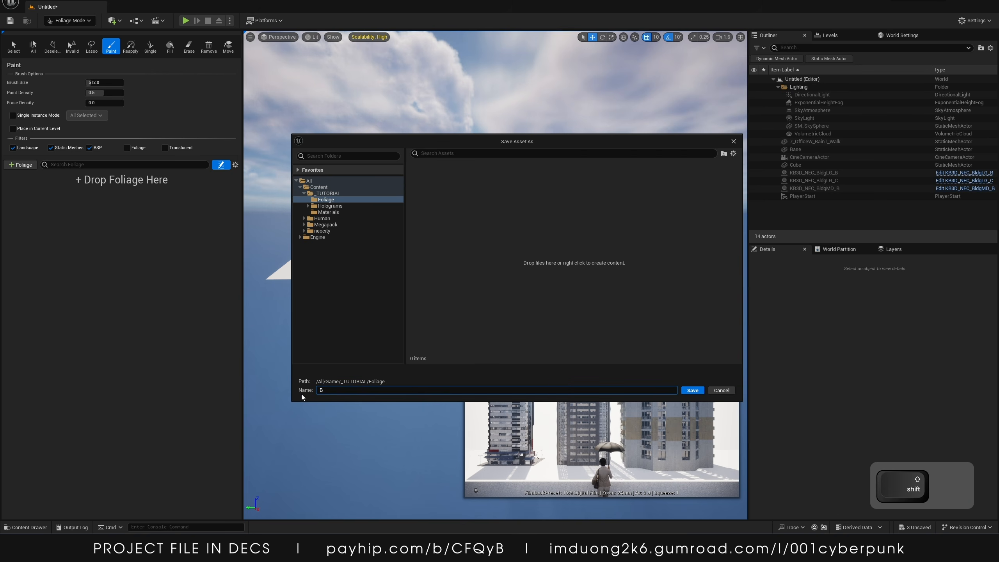
key("BackSpace")
type("ig_Bld")
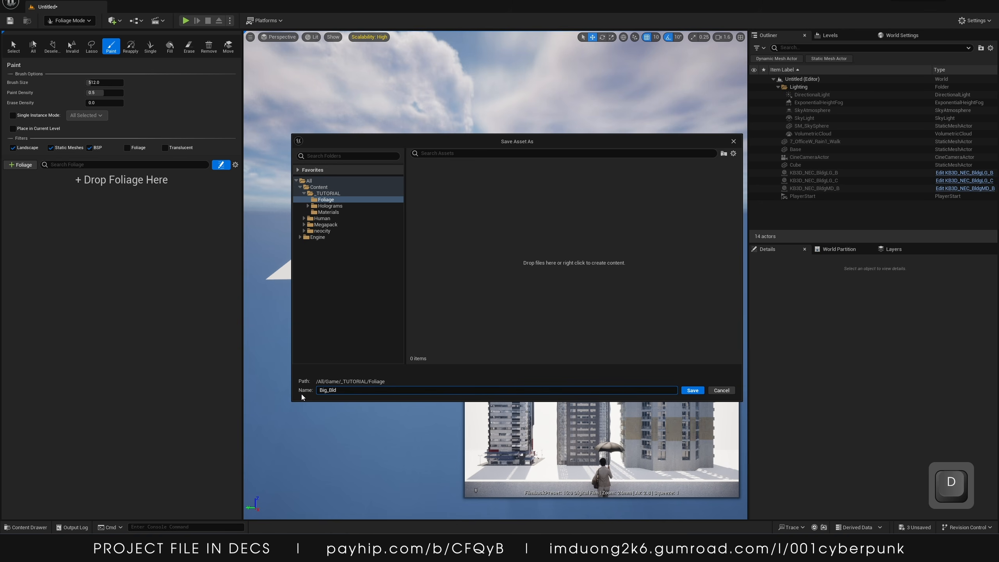
type("g")
key("Return")
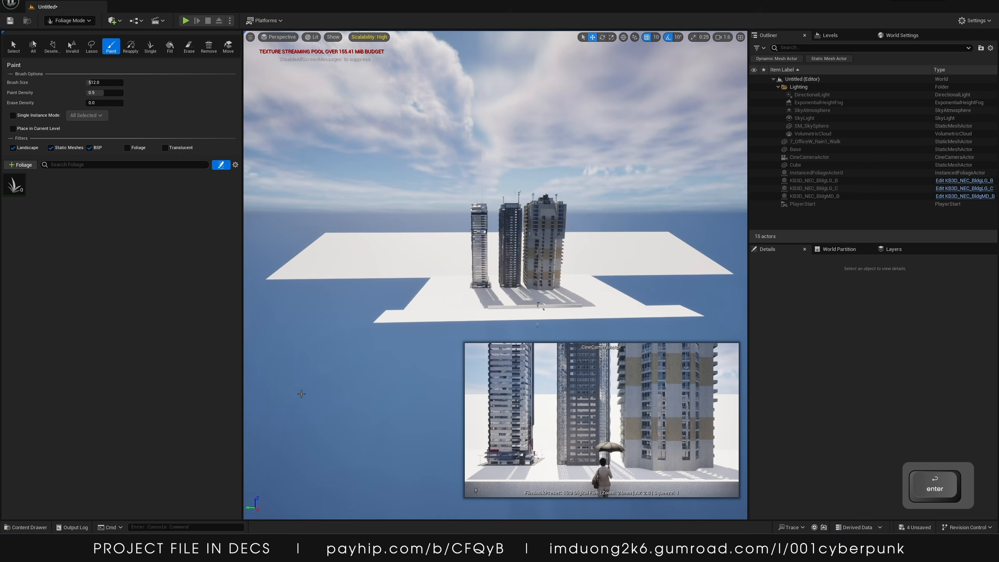
Add a second Actor Foliage type saved as Big_BldgB in the Foliage folder
left_click(29, 168)
left_click(17, 193)
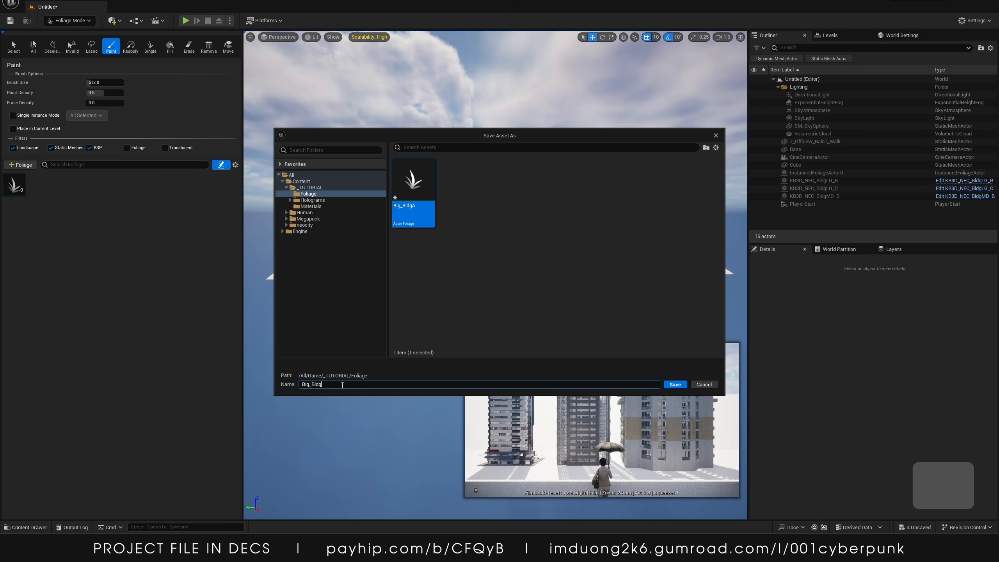
key("Return")
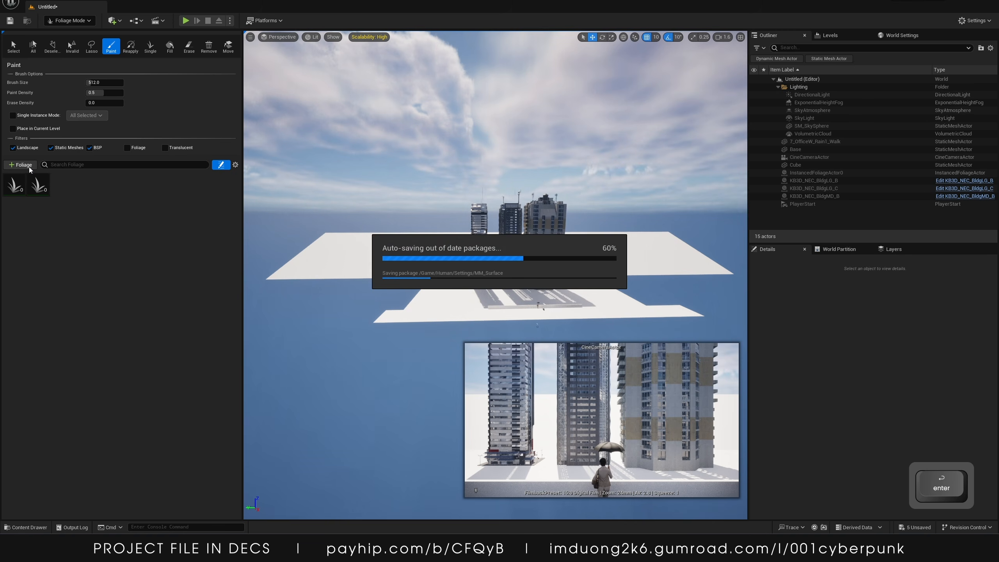
Add a third Actor Foliage type saved as Big_BldgC in the Foliage folder
left_click(28, 167)
left_click(28, 185)
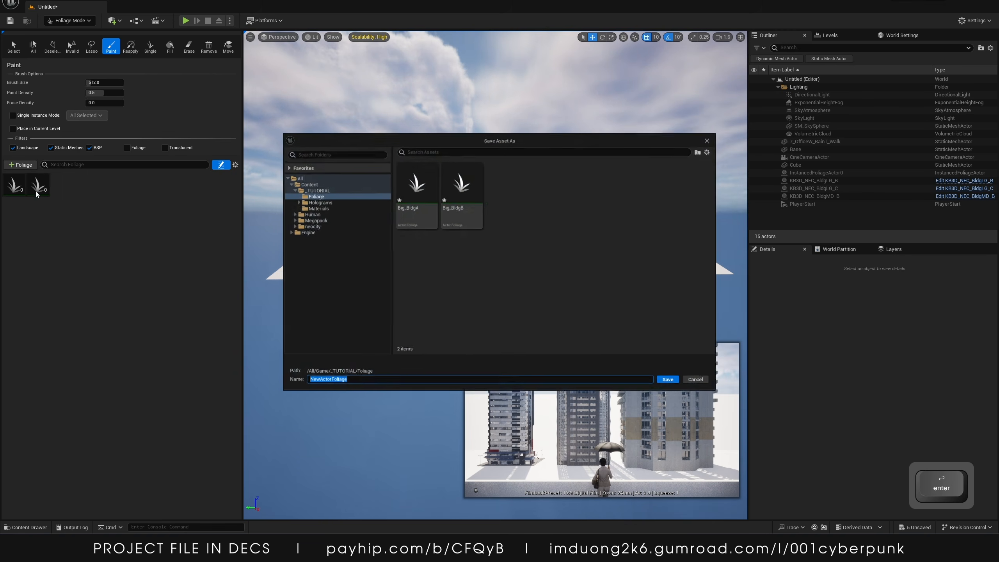
left_click(457, 203)
key("Return")
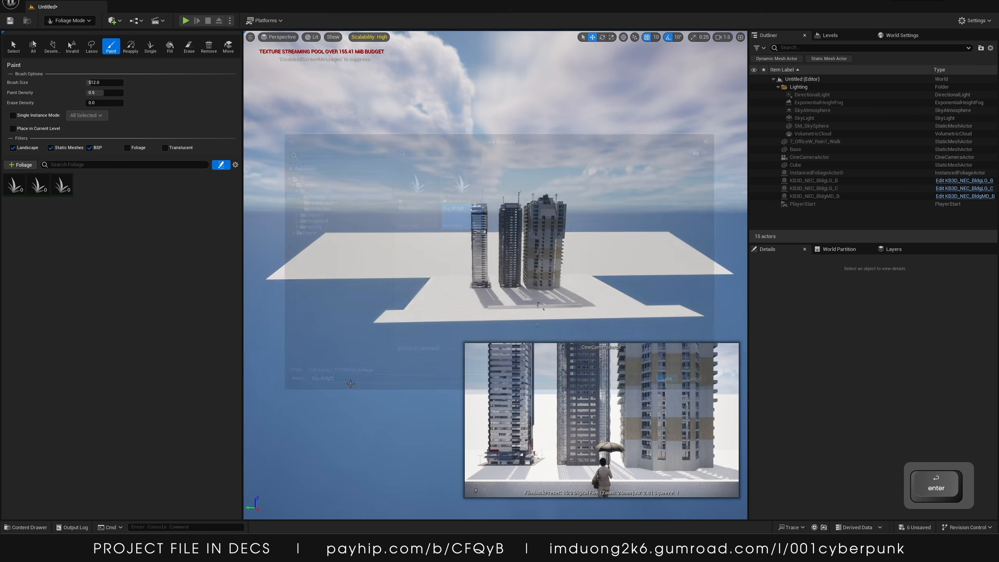
Set the Big_BldgA foliage type's actor class to the KB3D_NEC_BldgLG_B blueprint from the neocity Actors folder
left_click(24, 188)
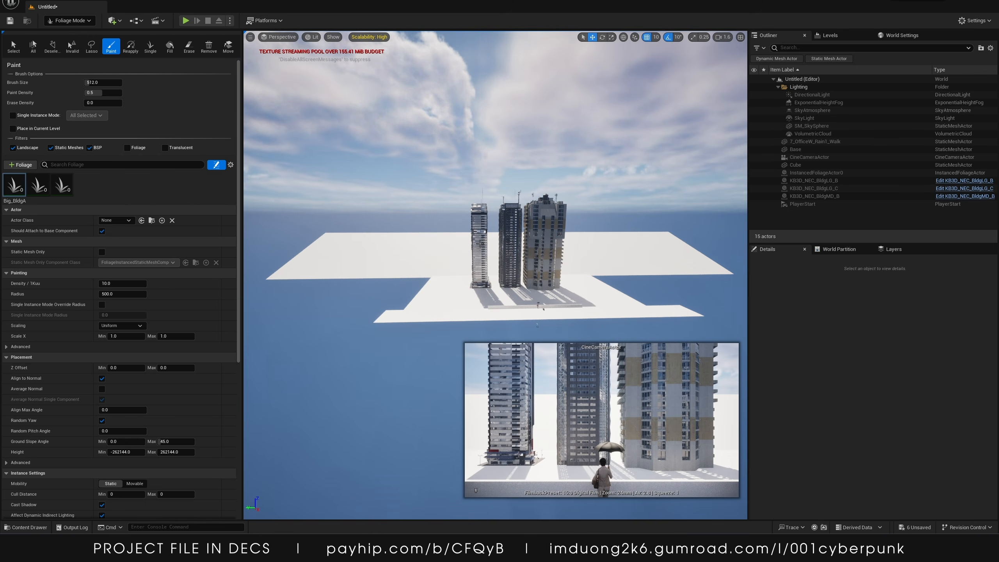
left_click(81, 21)
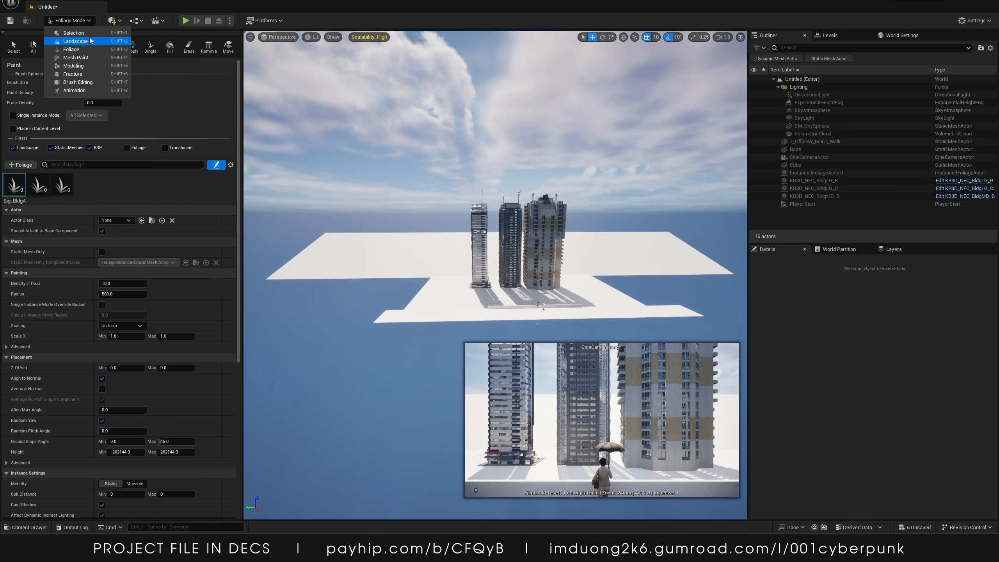
left_click(31, 529)
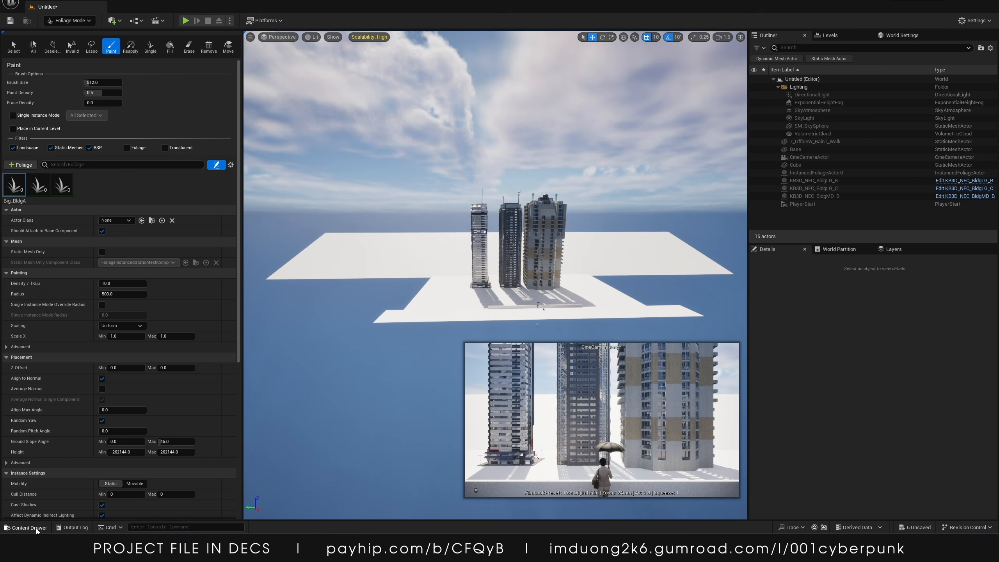
key("ctrl+space")
left_click(345, 291)
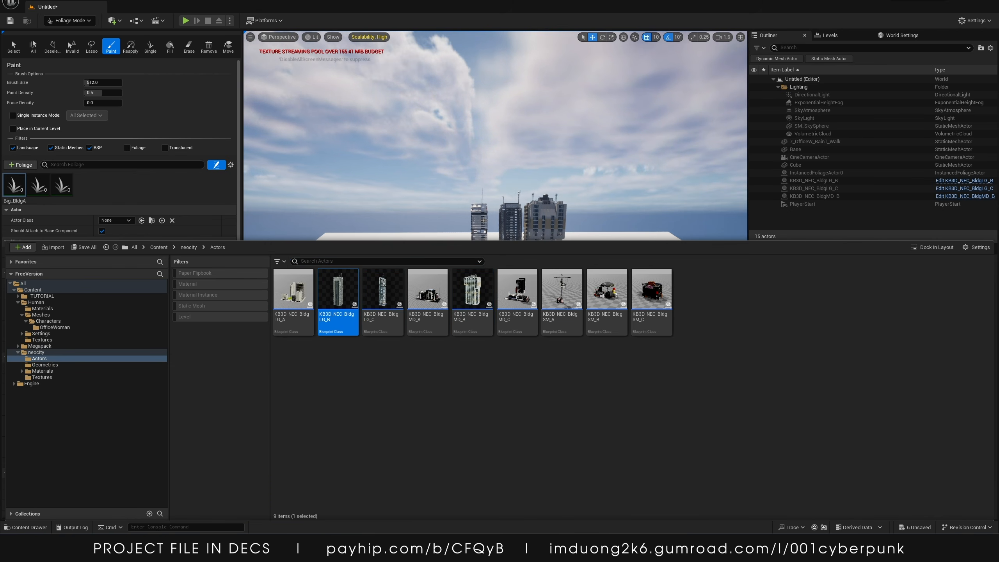
scroll(130, 218, "down", 2)
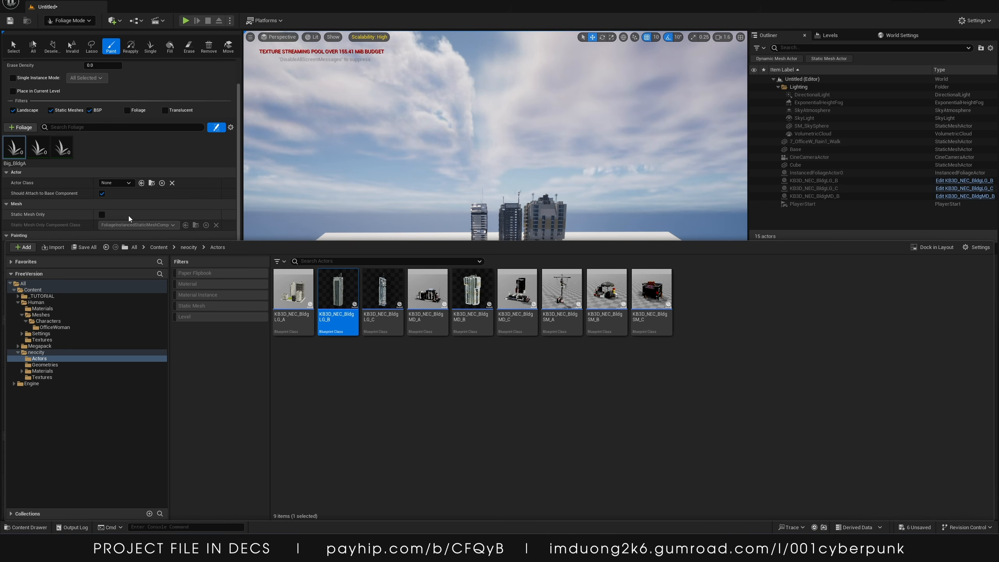
left_click(141, 184)
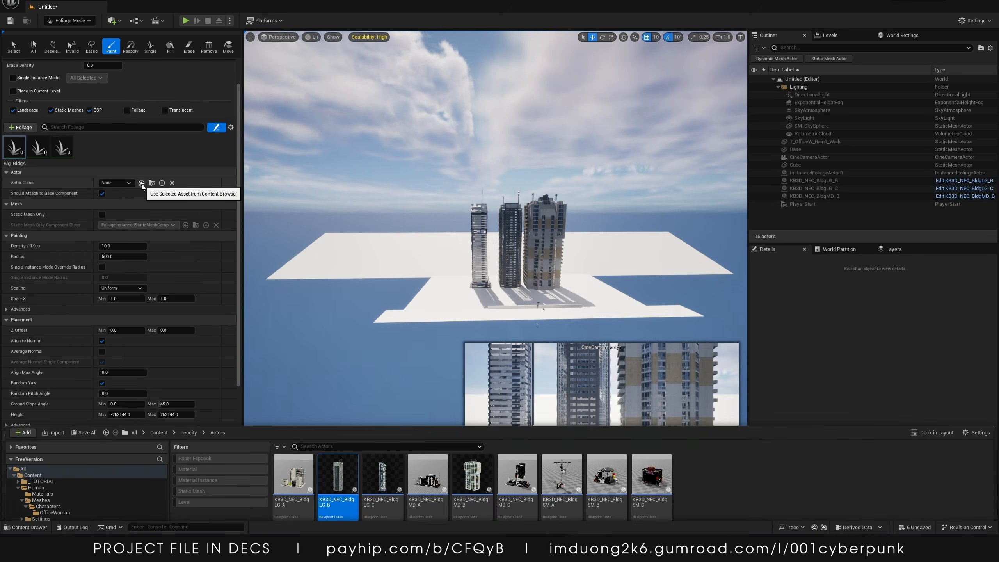
Set the Big_BldgB foliage type's actor class to the KB3D_NEC_BldgLG_C blueprint
left_click(39, 147)
key("ctrl+space")
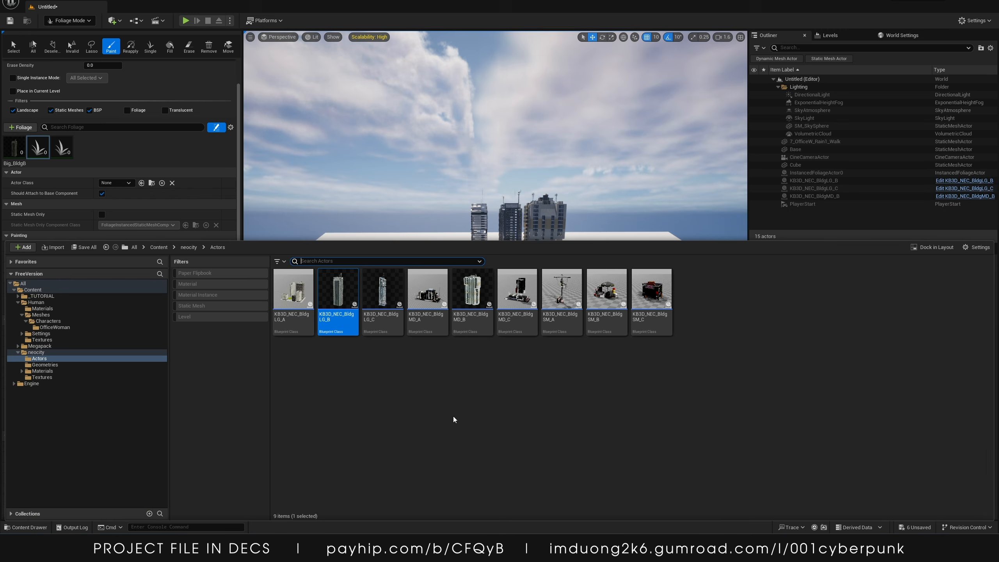
left_click(383, 289)
left_click(141, 183)
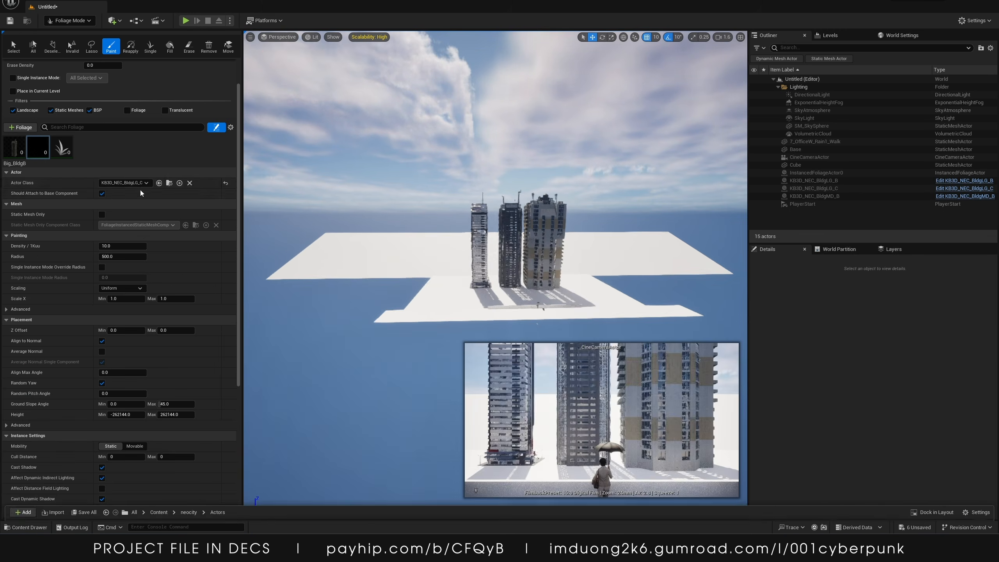
Set the Big_BldgC foliage type's actor class to the KB3D_NEC_BldgMD_B blueprint
left_click(62, 147)
left_click(26, 527)
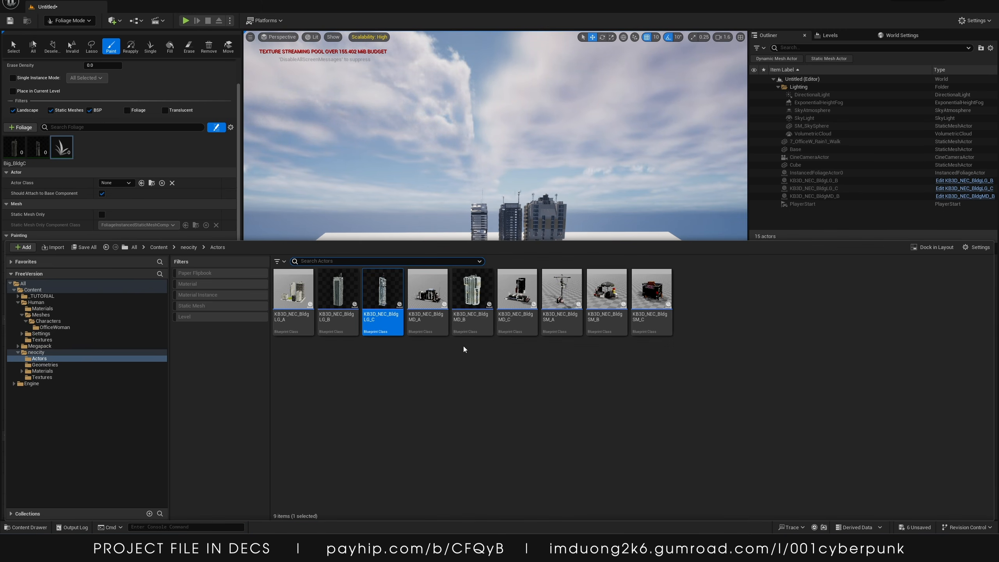
left_click(472, 293)
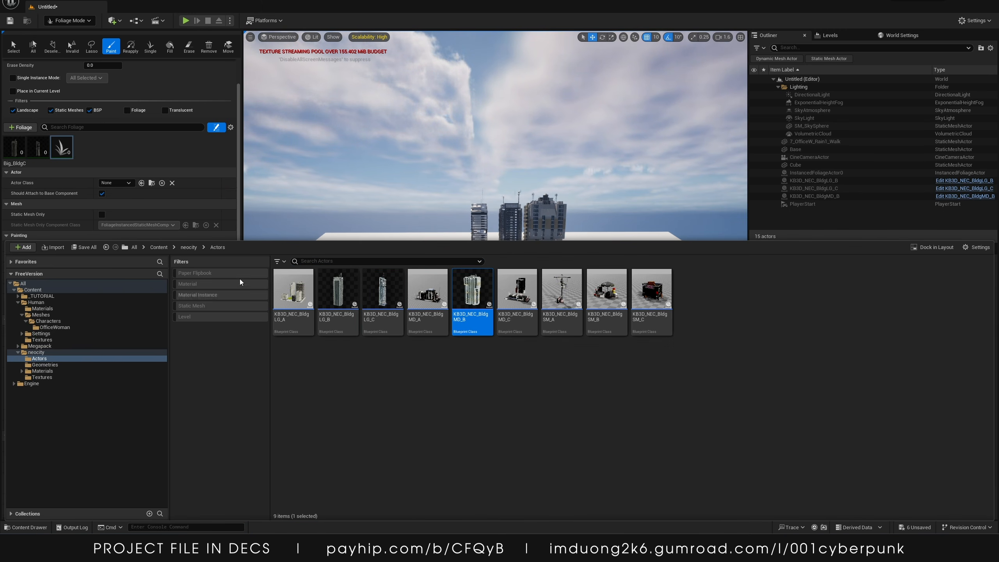
left_click(141, 184)
key("w")
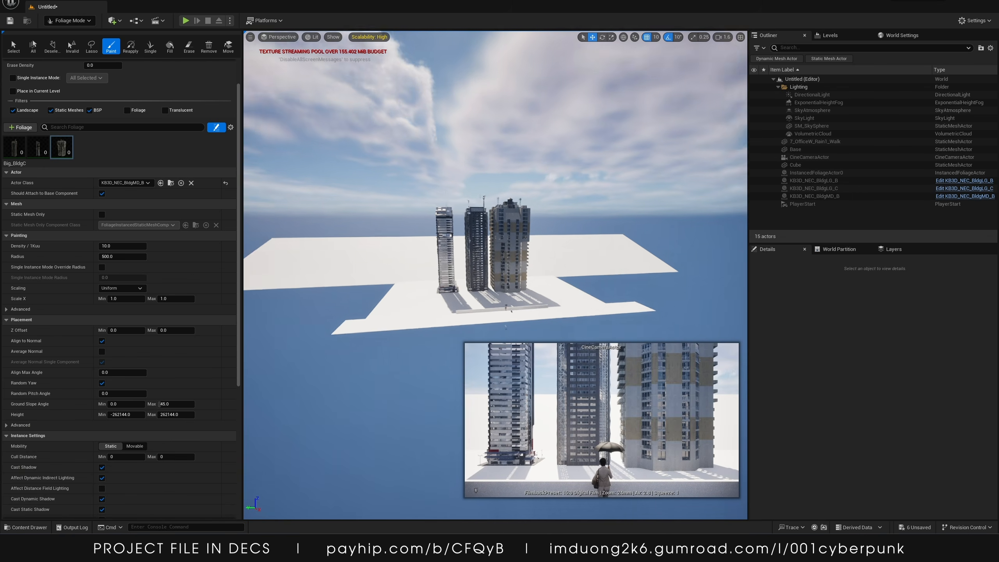
Select each placed building in the viewport in turn to inspect its scale values
key("w")
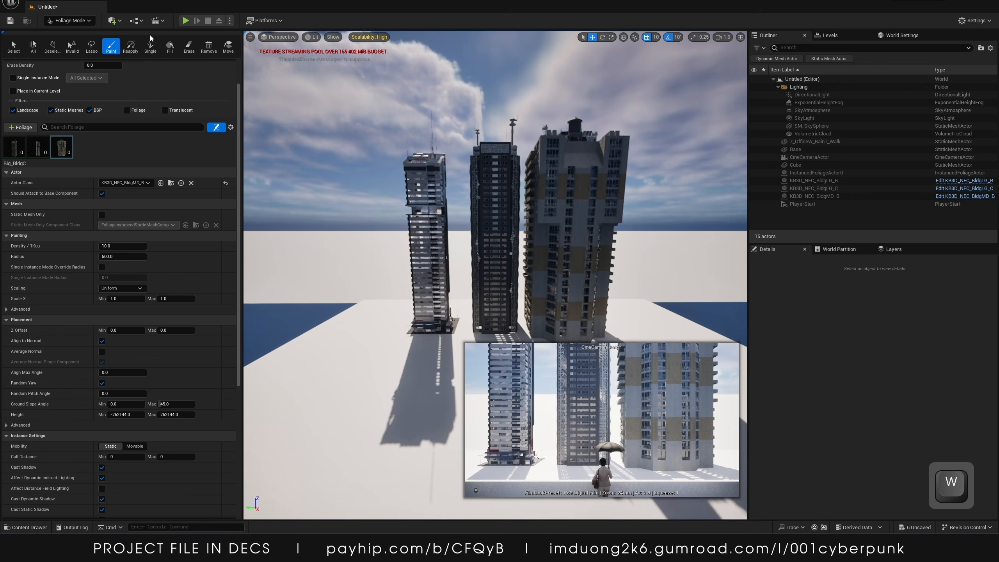
left_click(81, 20)
left_click(81, 34)
left_click(482, 185)
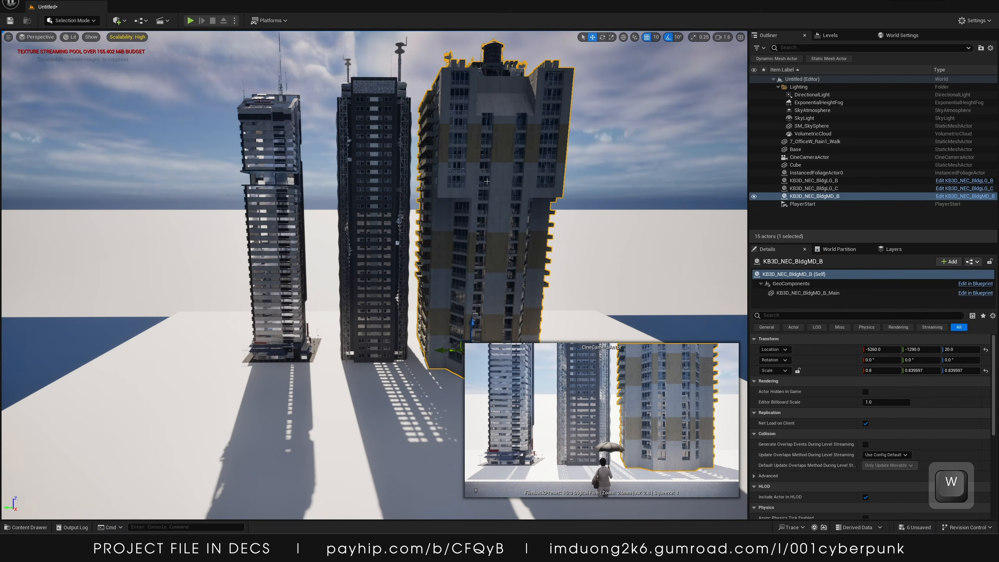
left_click(346, 171)
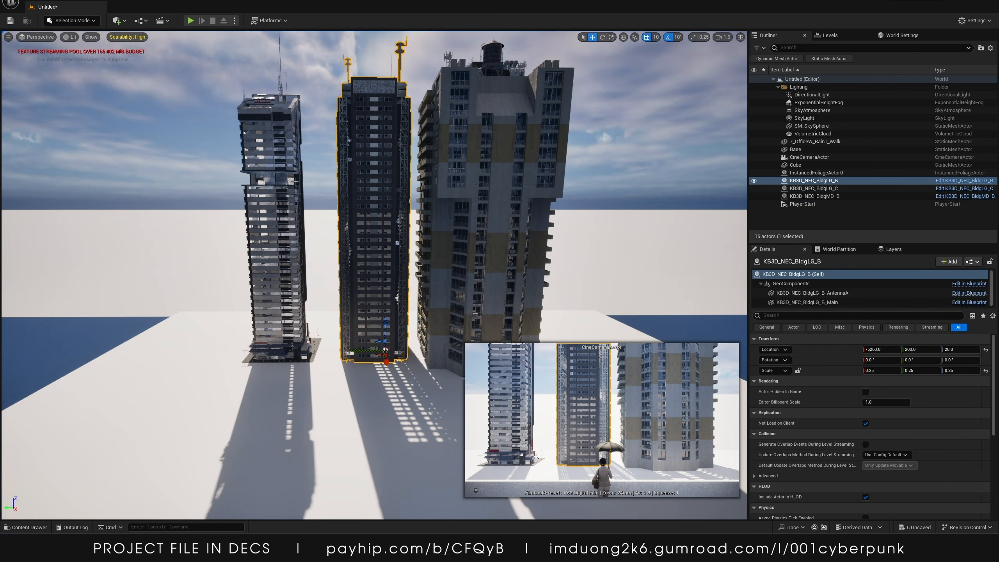
left_click(290, 181)
key("s")
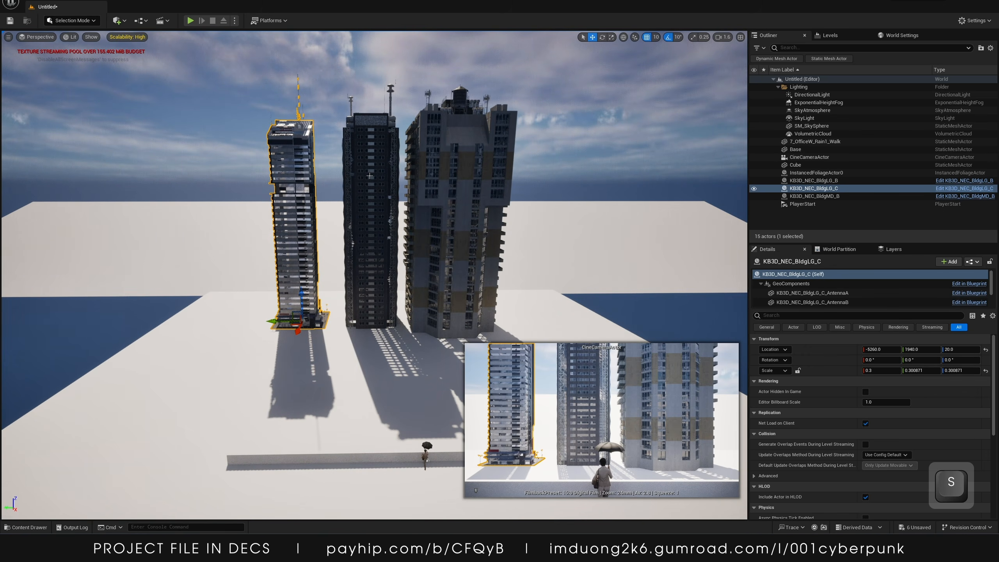
left_click(369, 175)
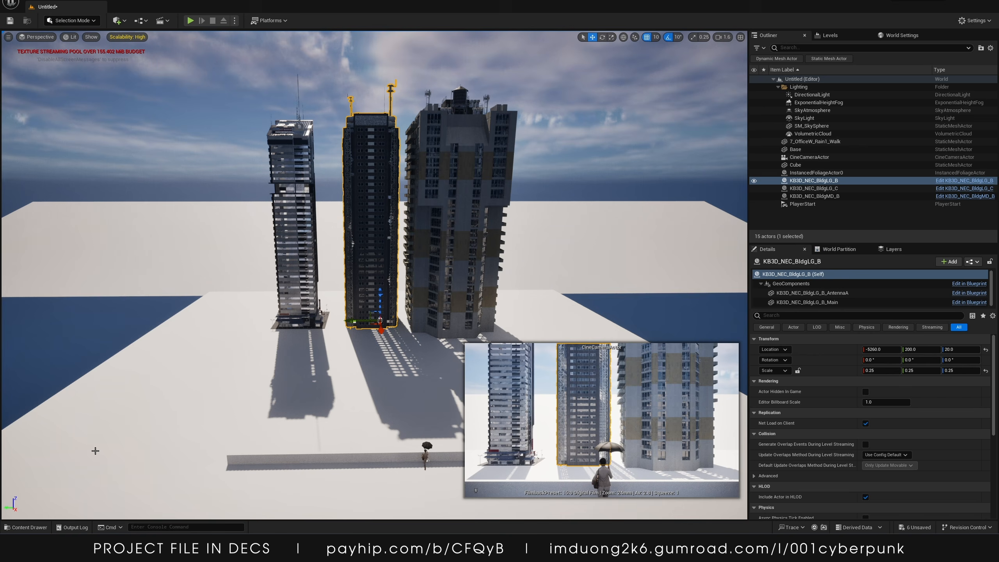
right_click_drag(0, 368, 337, 193)
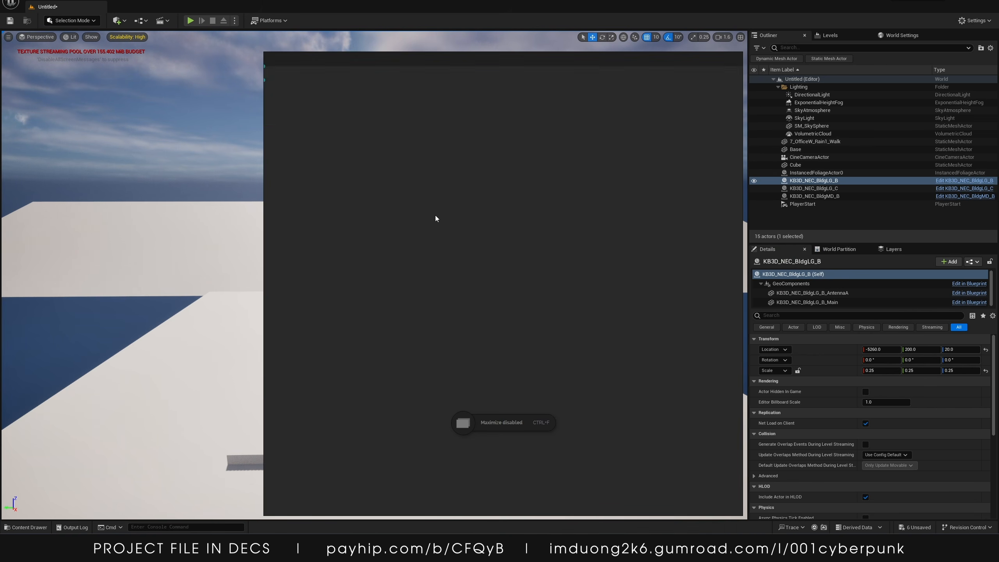
right_click_drag(436, 216, 0, 317)
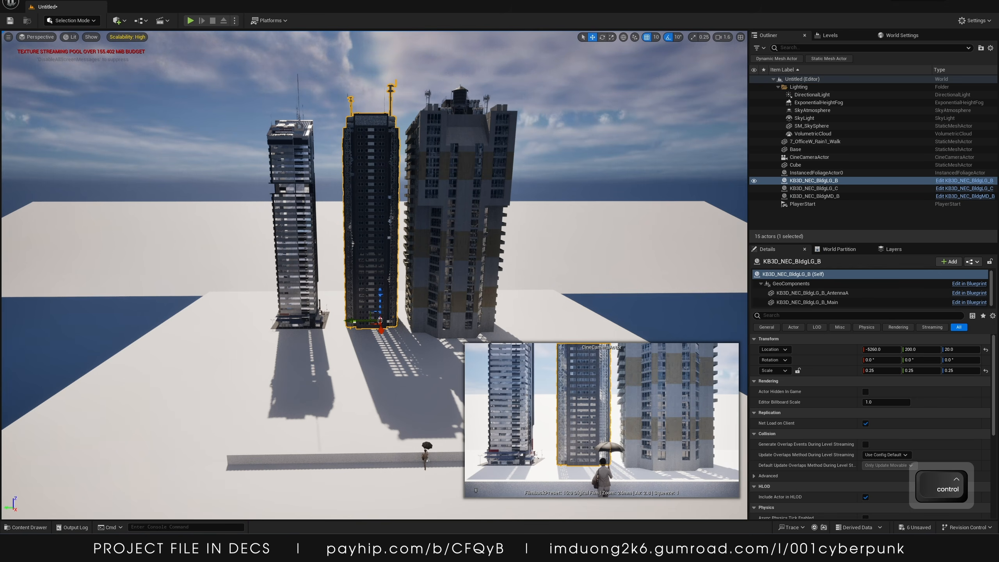
key("ctrl+f")
left_click(457, 216)
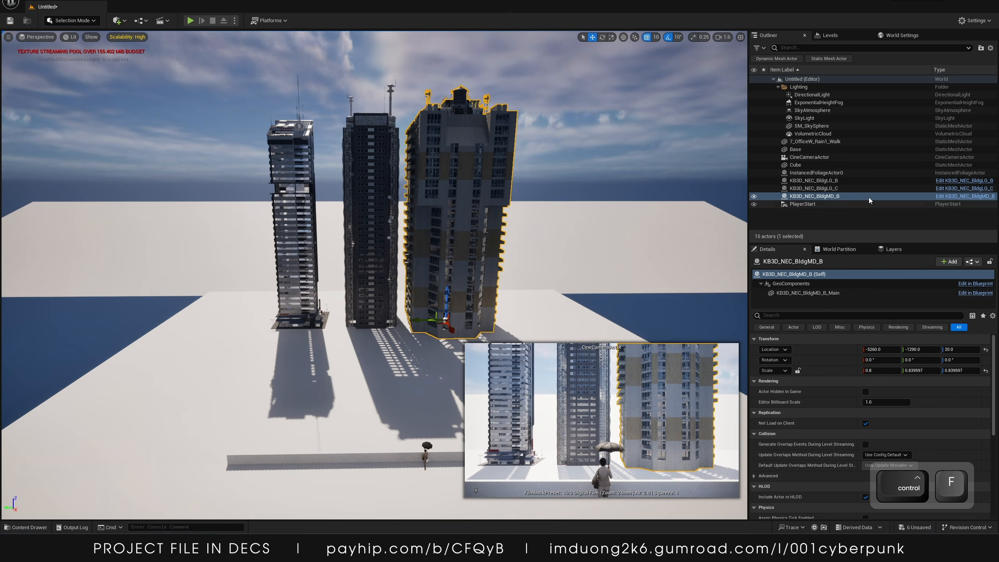
In Foliage mode, set the Big_BldgC foliage type's density to 1 and its radius to 1000
left_click(72, 21)
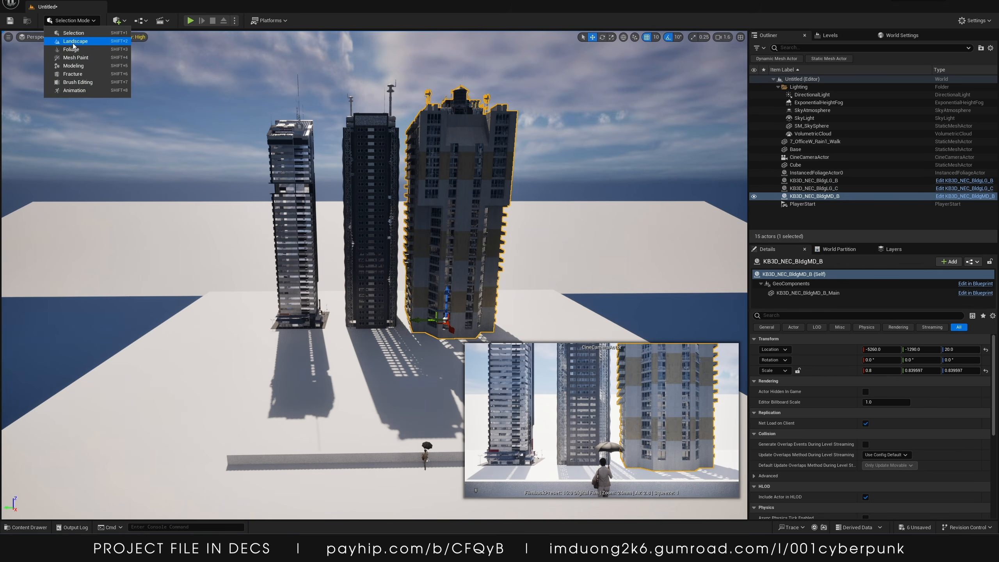
left_click(70, 52)
left_click(63, 187)
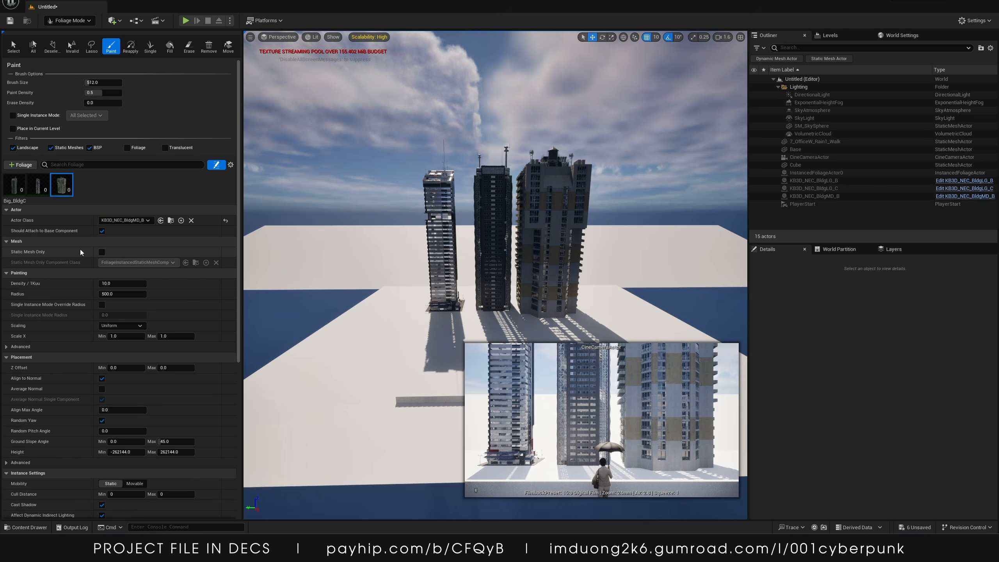
left_click(111, 283)
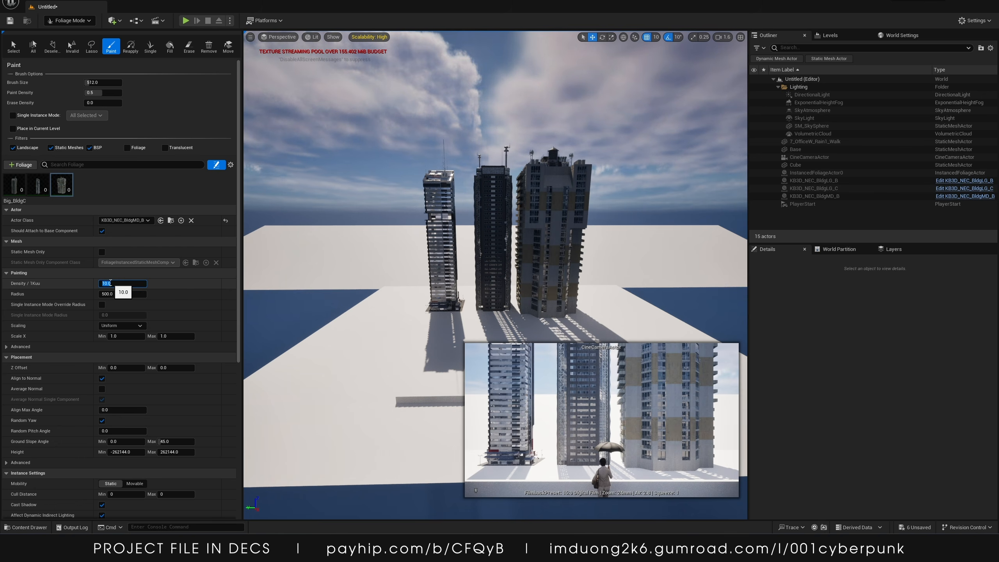
type("1")
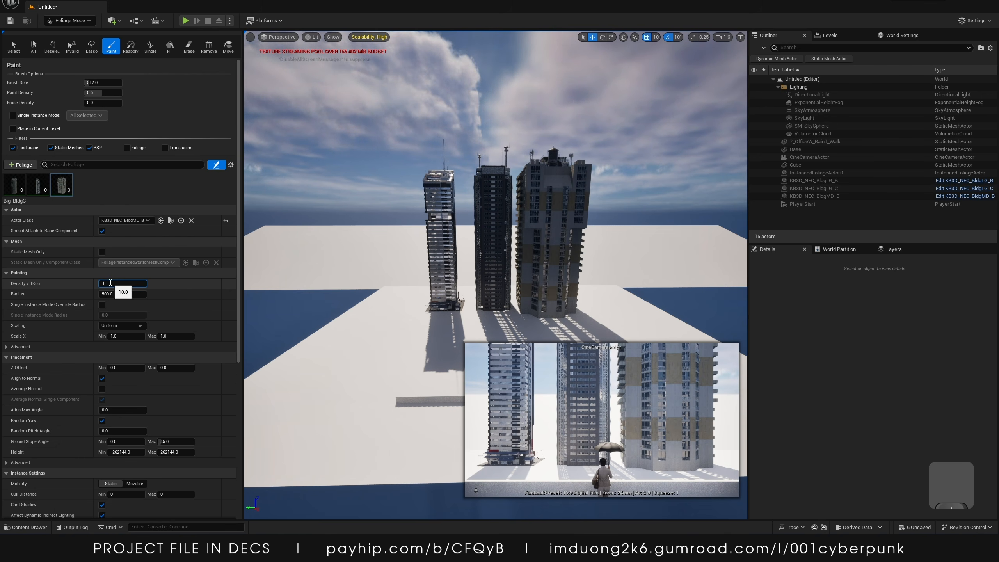
type("0")
key("BackSpace")
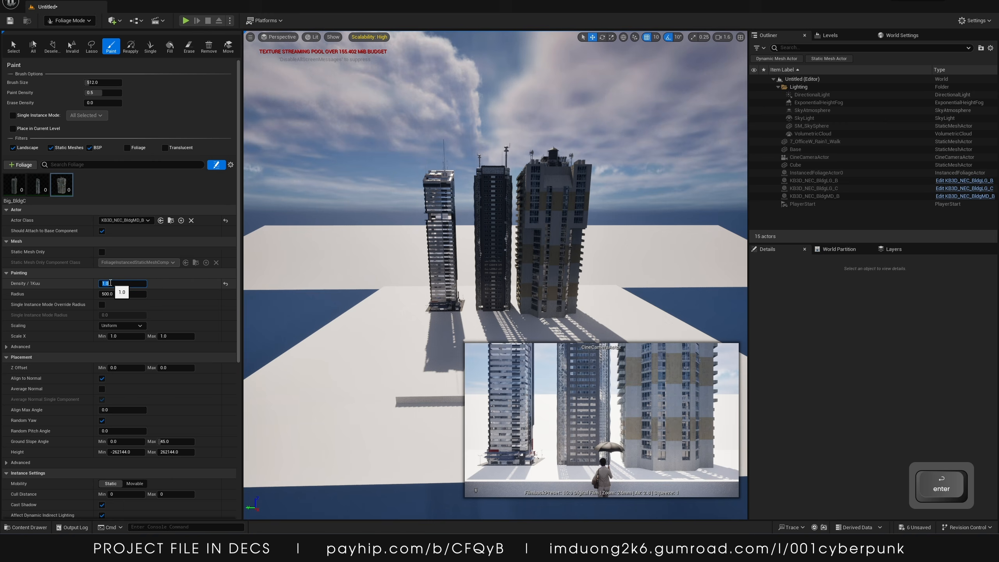
left_click(95, 279)
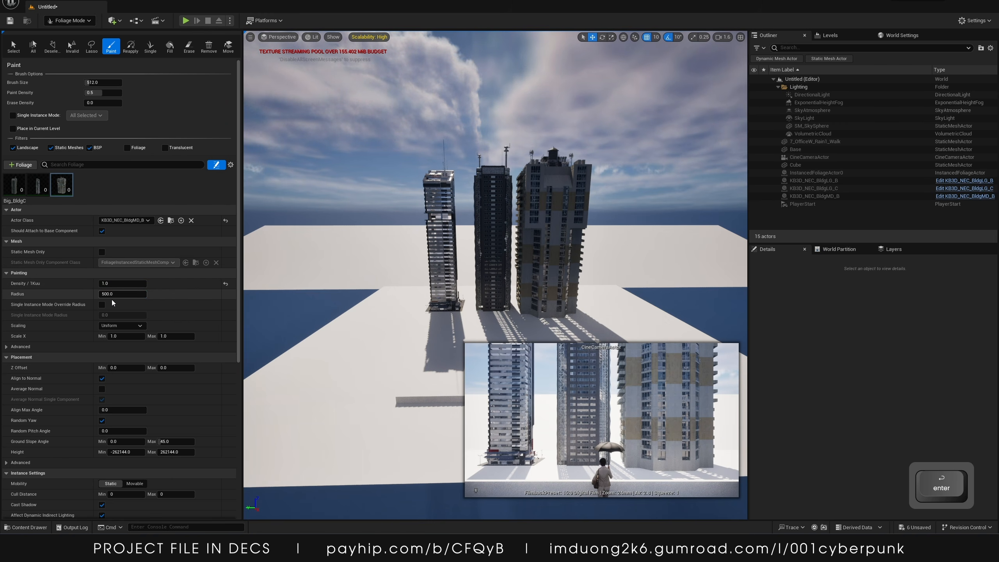
left_click(108, 294)
type("1")
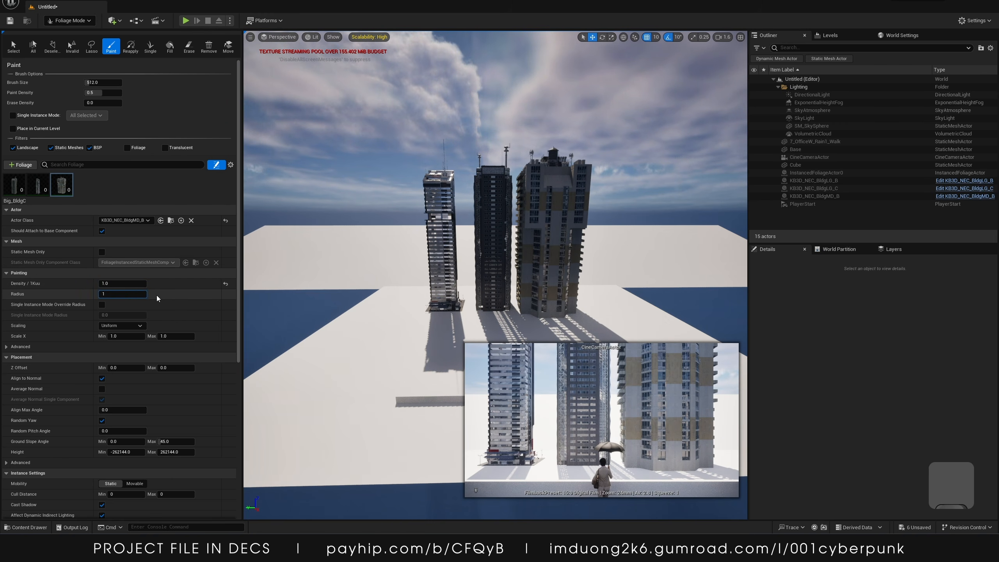
type("000")
key("Return")
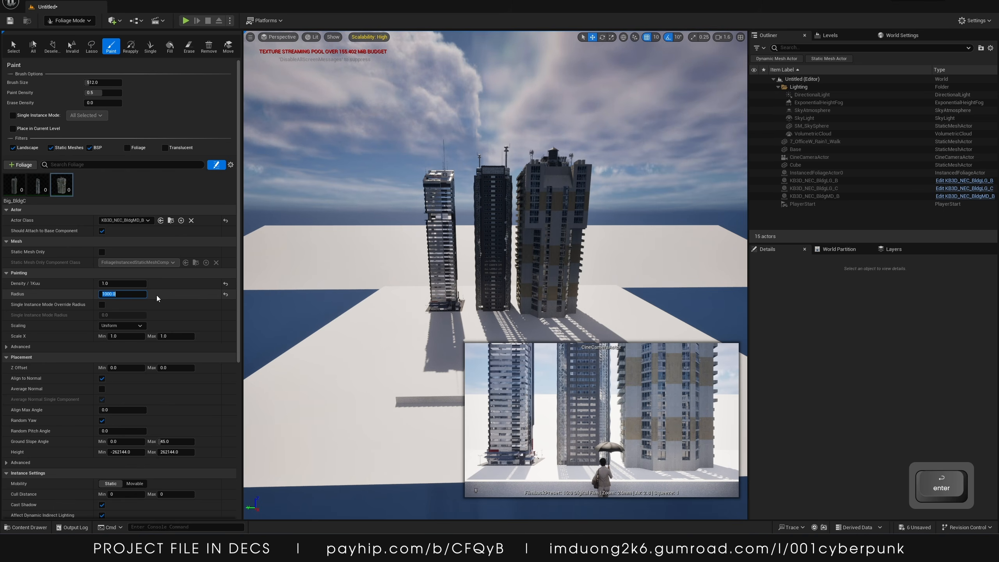
left_click(155, 300)
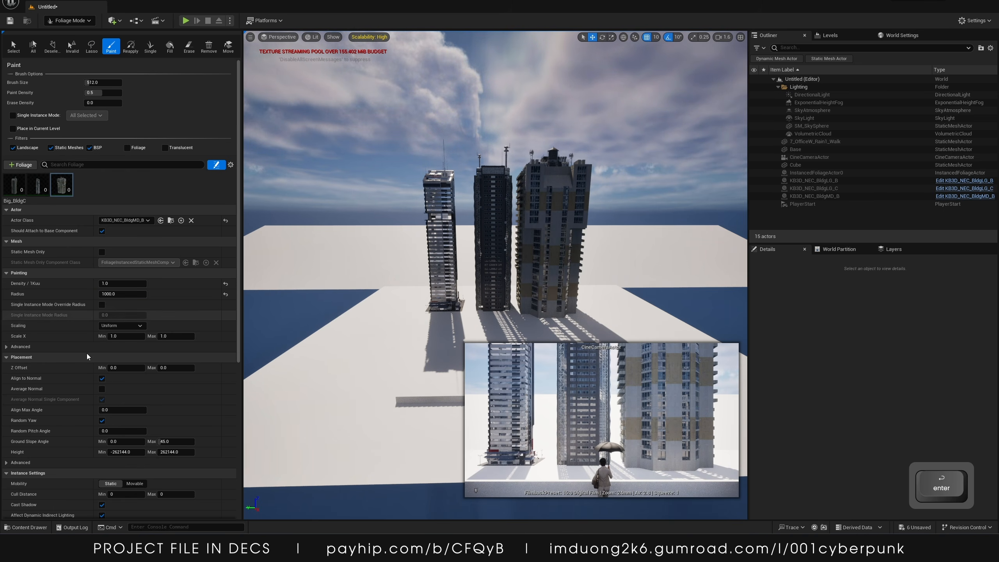
Set Big_BldgC's scaling to Free with scale 0.4 to 0.8 on X, Y and Z, and disable Align to Normal
left_click(110, 327)
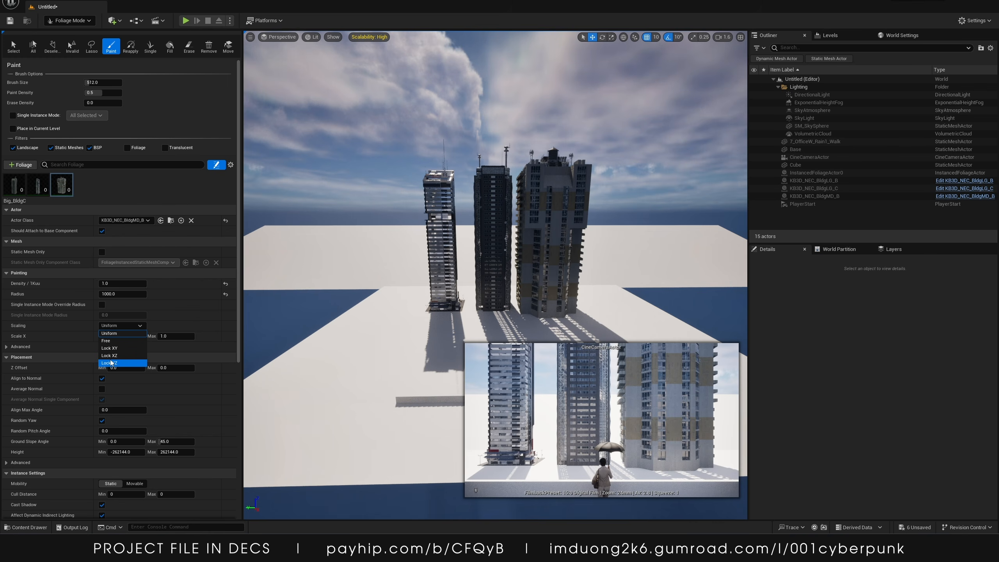
left_click(120, 340)
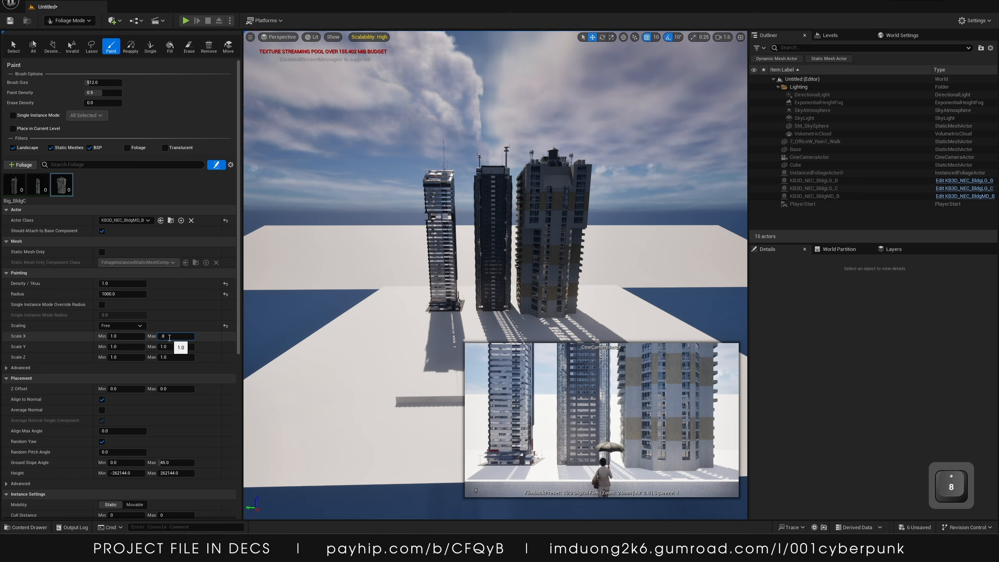
type(".8")
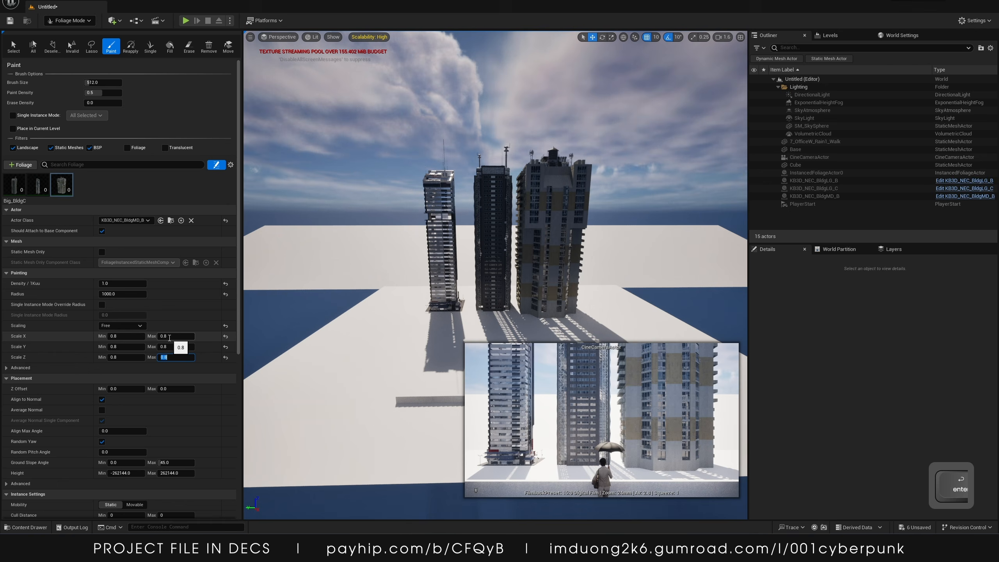
key("Return")
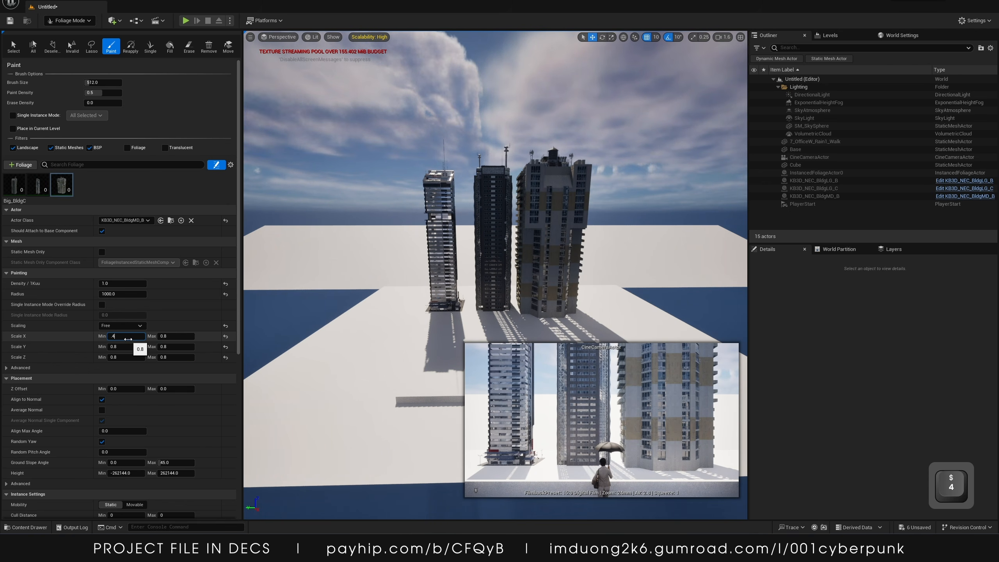
left_click(128, 336)
type(".4")
key("Tab")
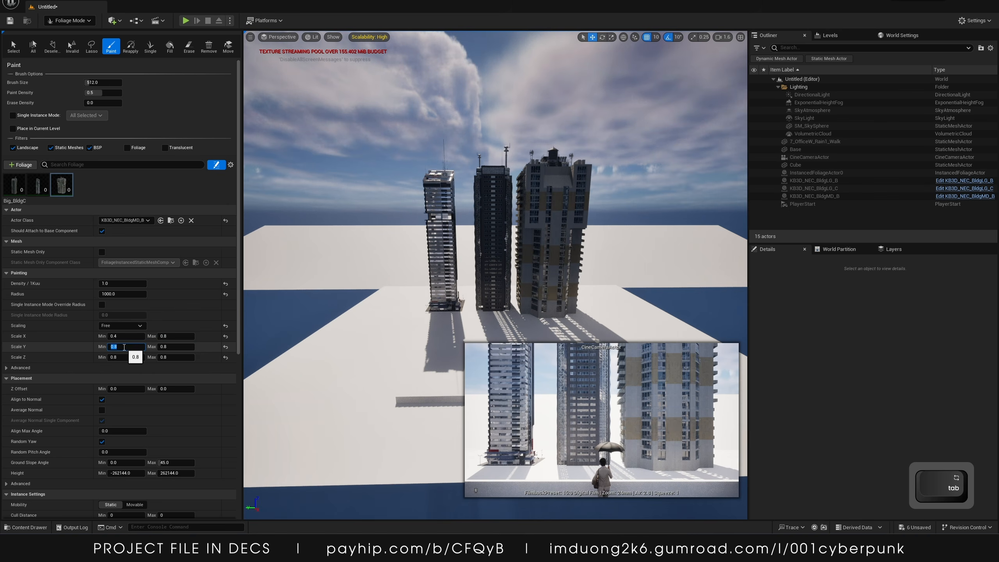
left_click(120, 355)
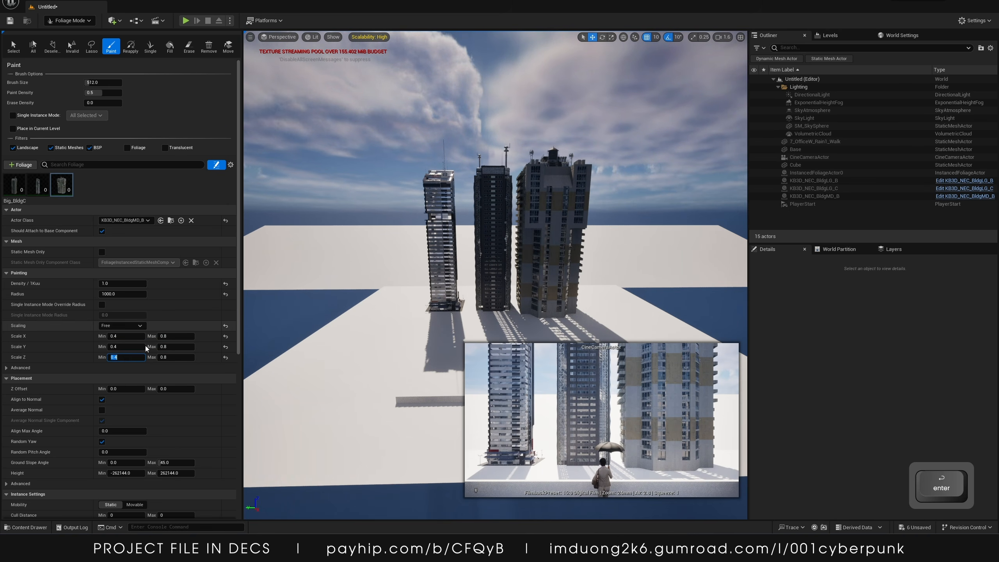
scroll(64, 415, "down", 2)
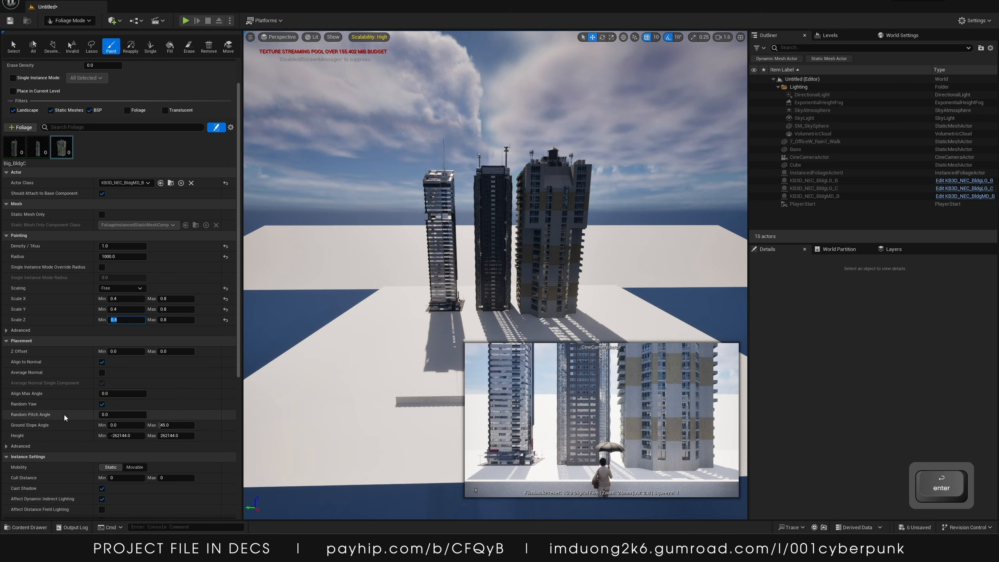
left_click(102, 362)
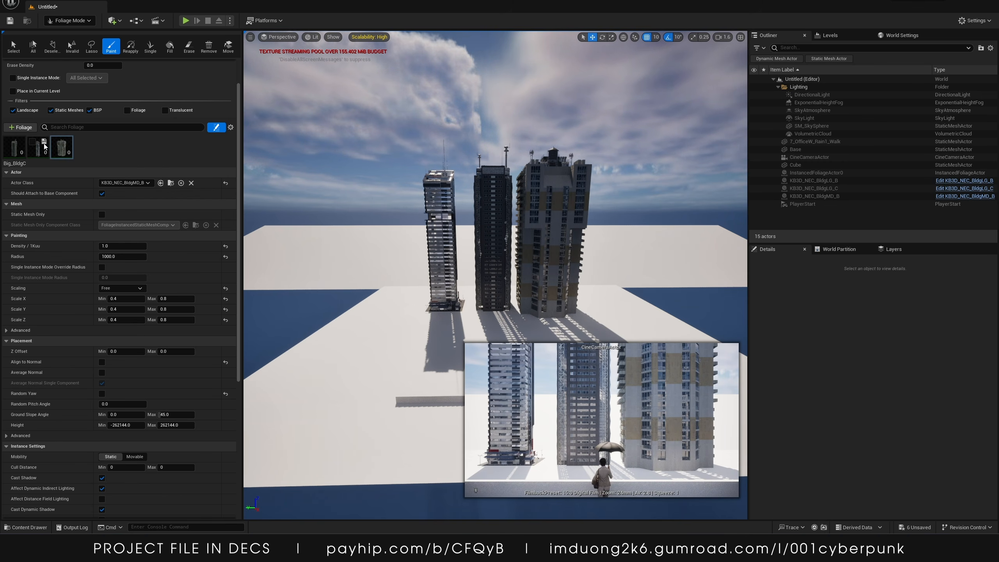
Switch to Selection mode and select the KB3D_NEC_BldgLG_C building to inspect its scale
left_click(55, 21)
left_click(68, 32)
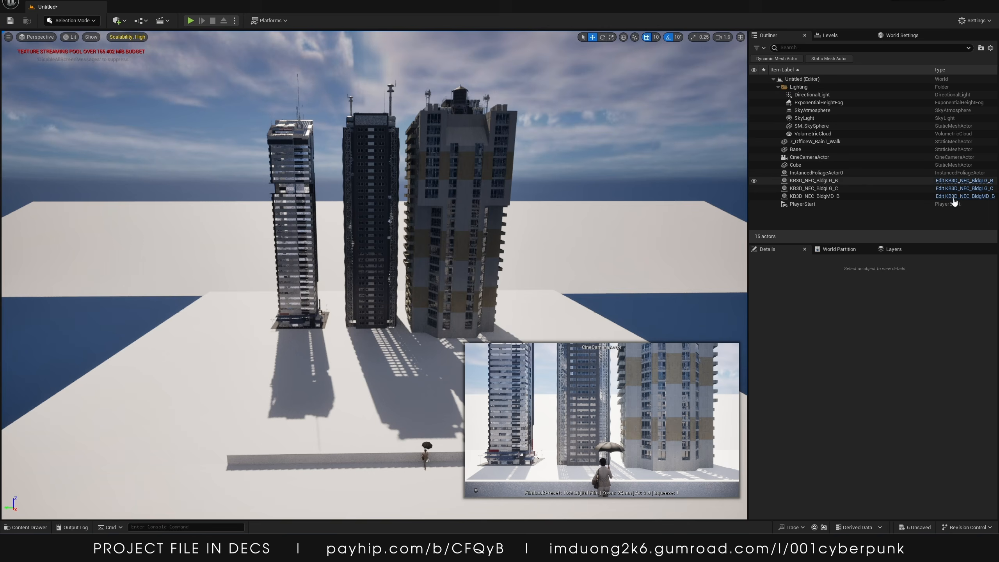
left_click(813, 188)
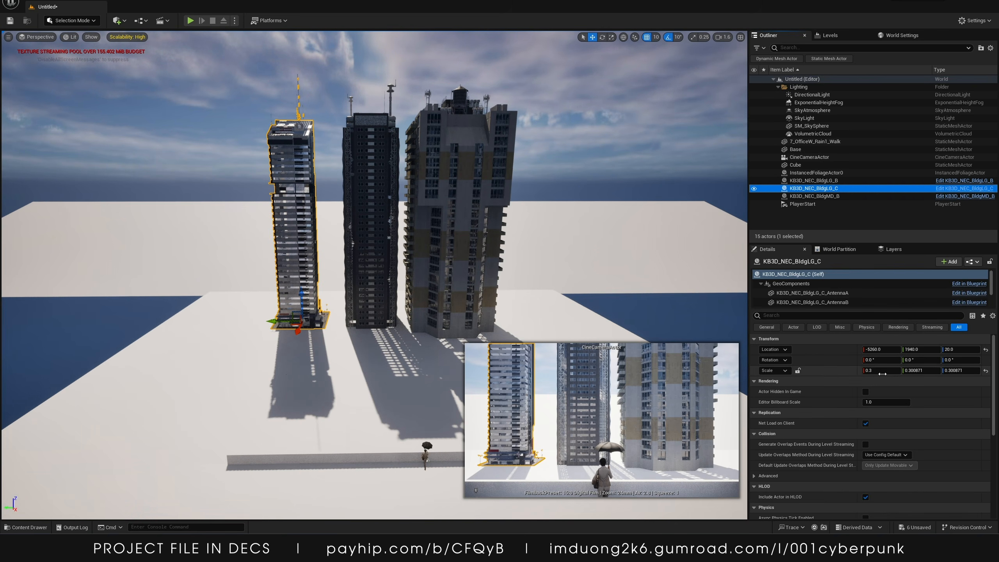
In Foliage mode, set the Big_BldgB foliage type's density to 1 and its scaling to Free
left_click(89, 22)
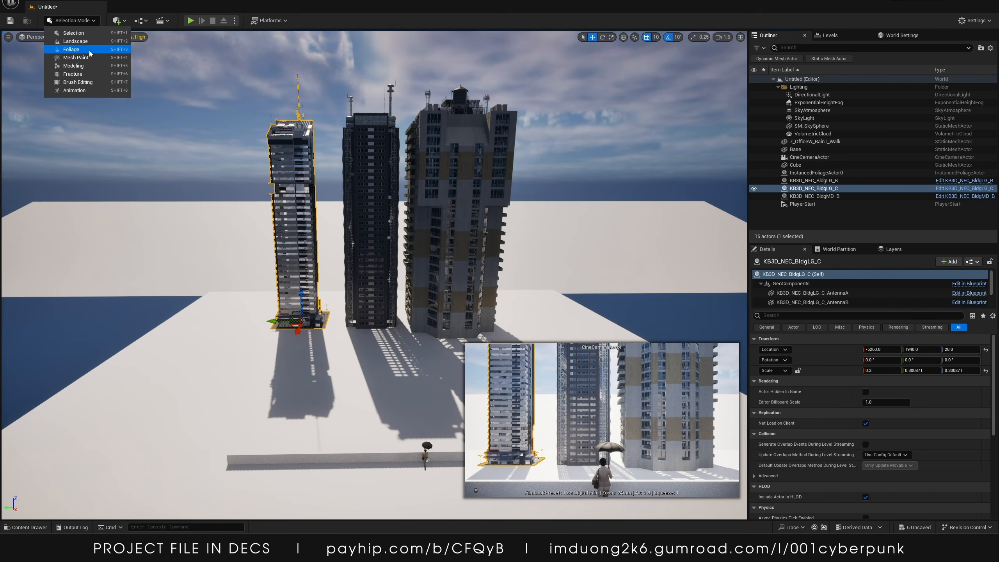
left_click(65, 55)
left_click(44, 190)
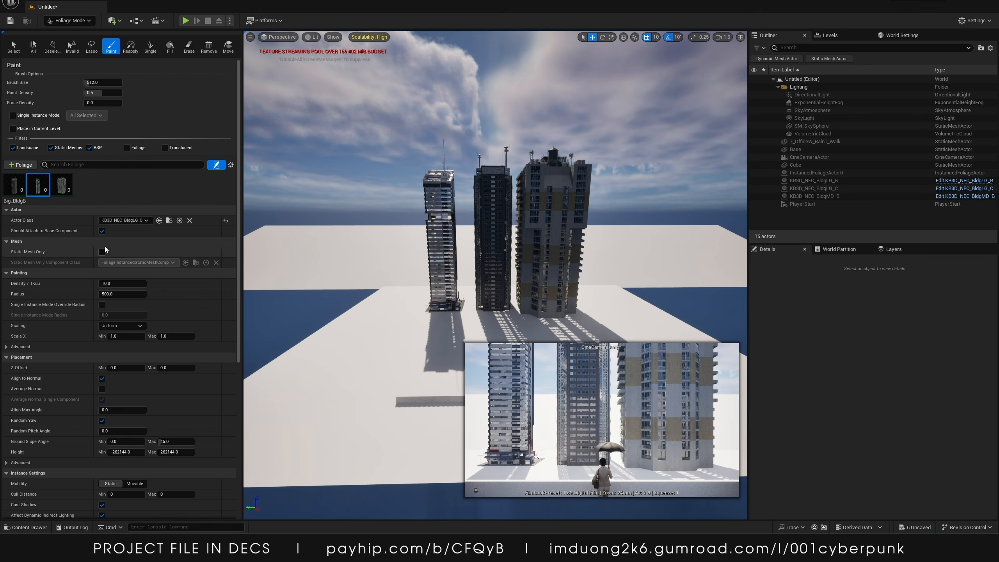
left_click(110, 285)
type("1")
left_click(114, 293)
left_click(122, 326)
left_click(114, 340)
left_click(173, 336)
Set the Big_BldgA foliage type's radius to 1200 and density to 1
left_click(72, 20)
left_click(69, 37)
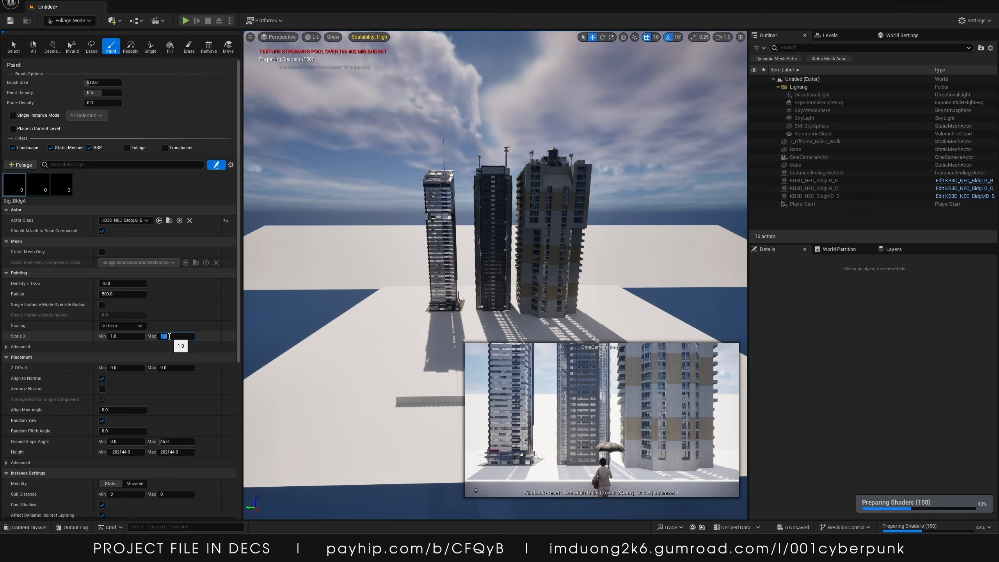
left_click(112, 293)
type("12")
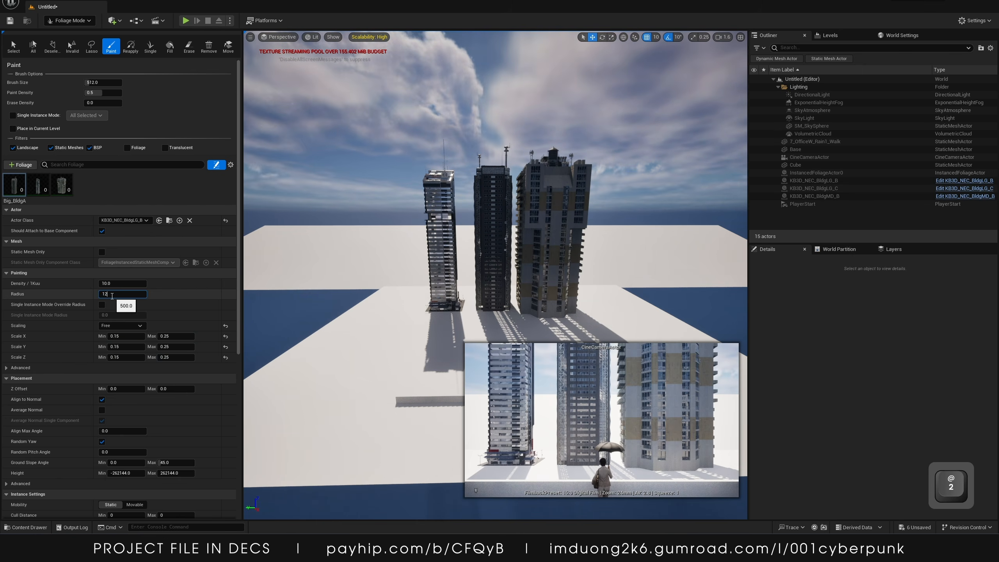
type("00")
left_click(112, 284)
type("1")
Select all three building foliage types together and open the Content Drawer at the neocity Actors folder
left_click(849, 294)
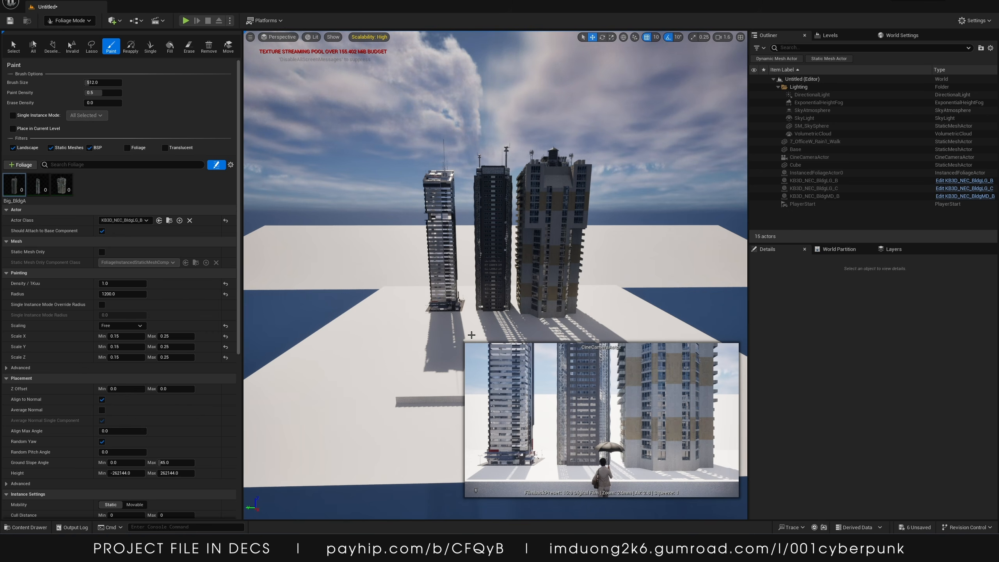
key("w")
right_click_drag(496, 191, 482, 208)
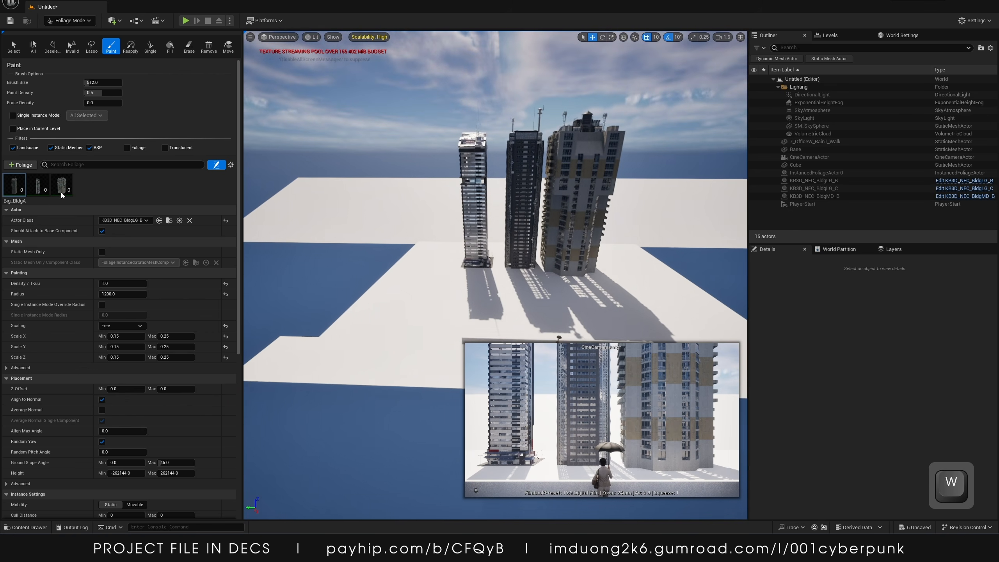
left_click(63, 189)
left_click(13, 185, "shift")
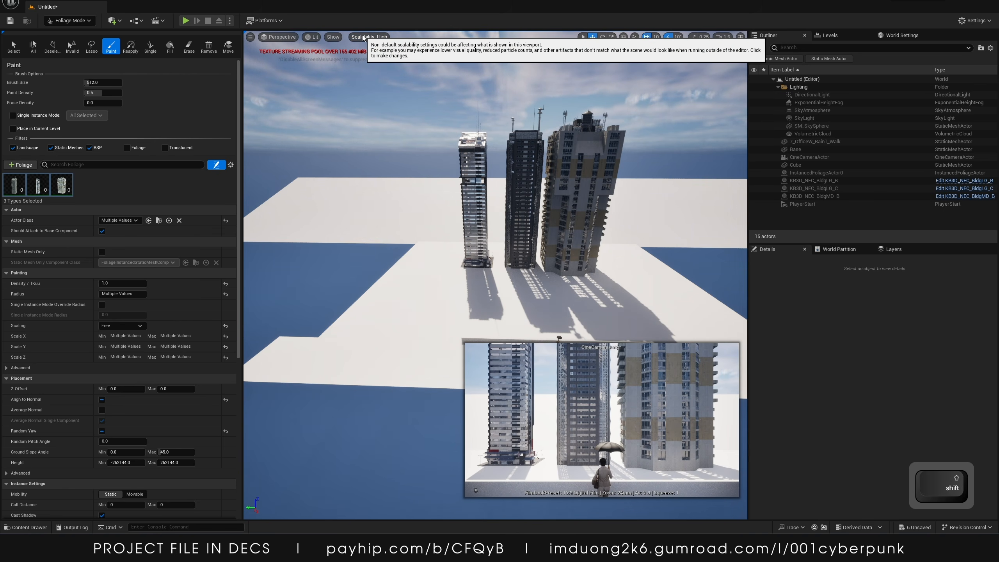
left_click(22, 528)
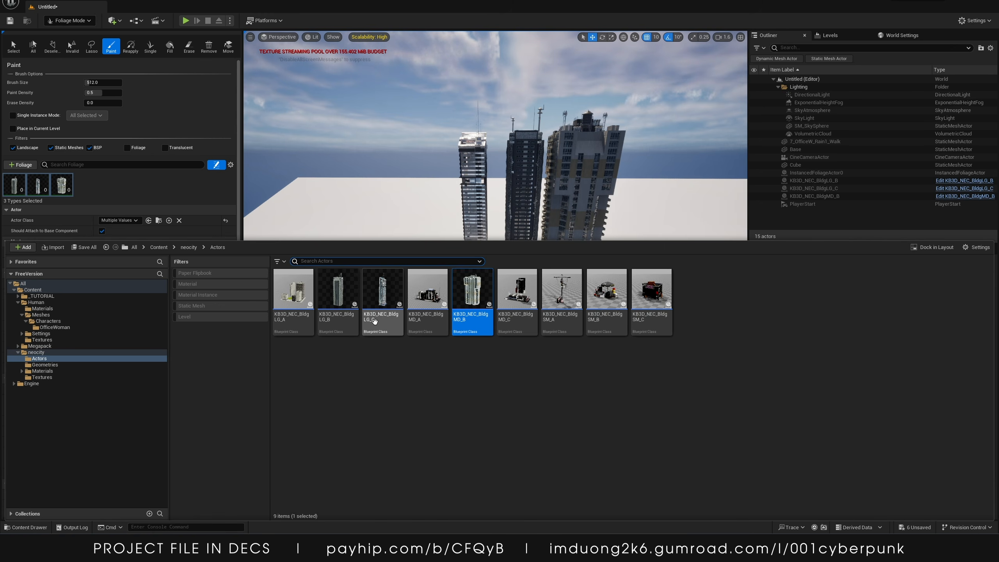
Select all meshes in the neocity Geometries folder and enable Nanite on them
left_click(336, 306)
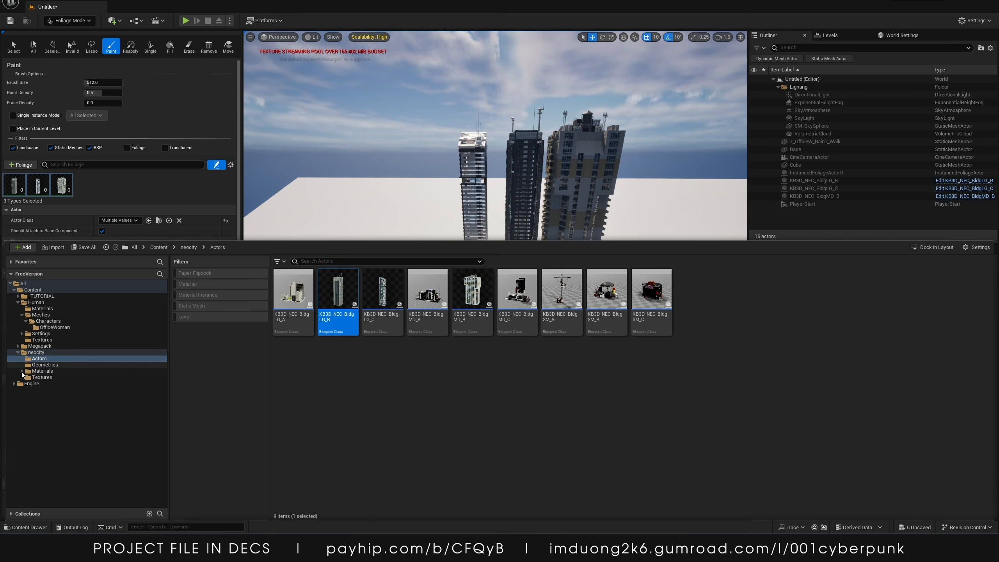
left_click(44, 365)
left_click(610, 358)
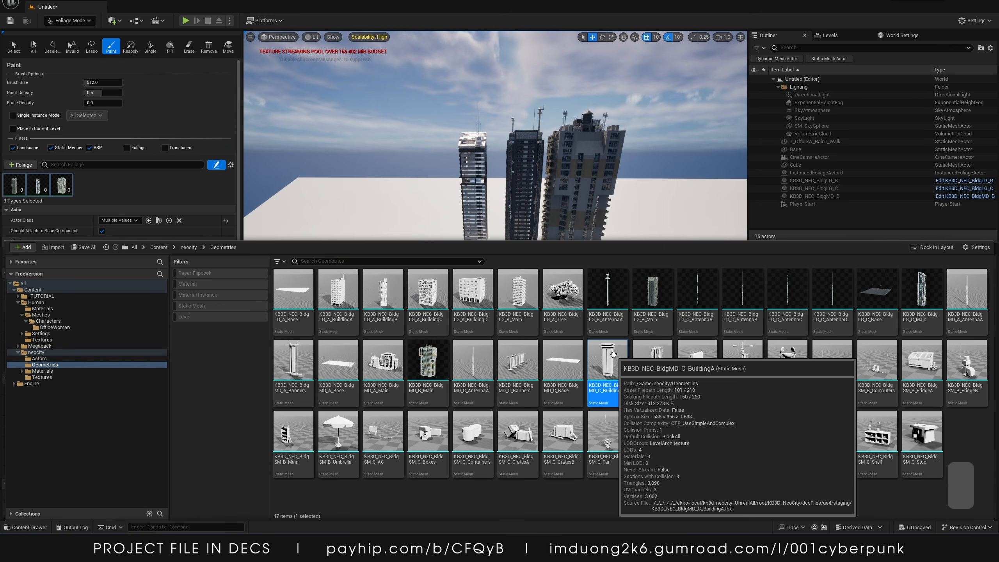
key("ctrl+a")
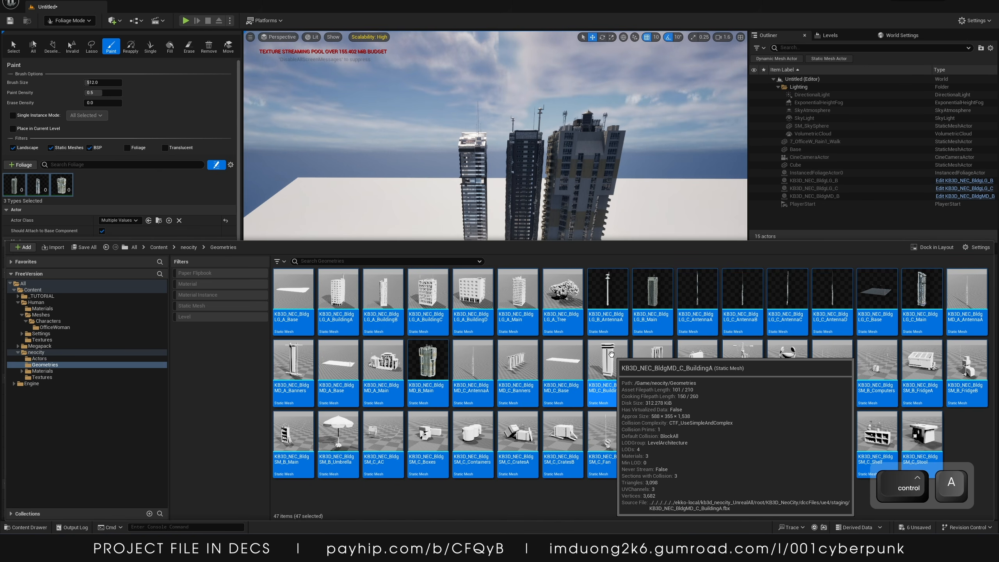
right_click(611, 354)
mouse_move(668, 131)
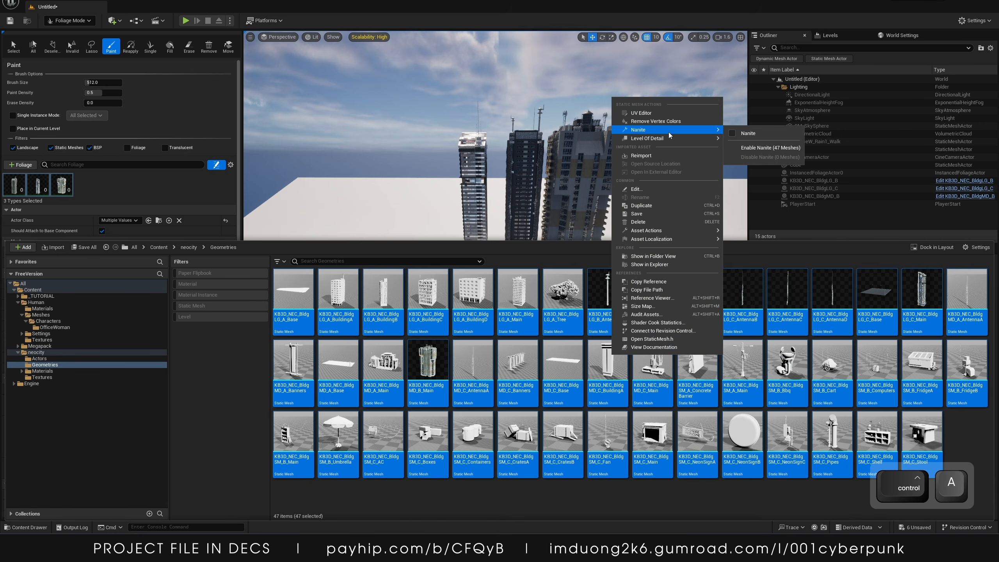
left_click(743, 147)
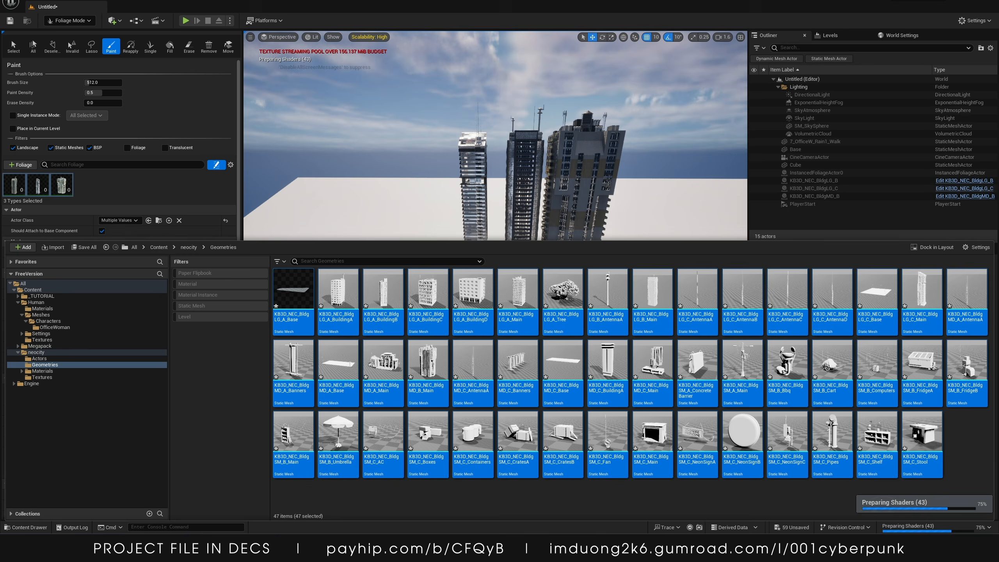
Switch to Selection mode and hide the three placed KB3D building actors in the level
left_click(399, 365)
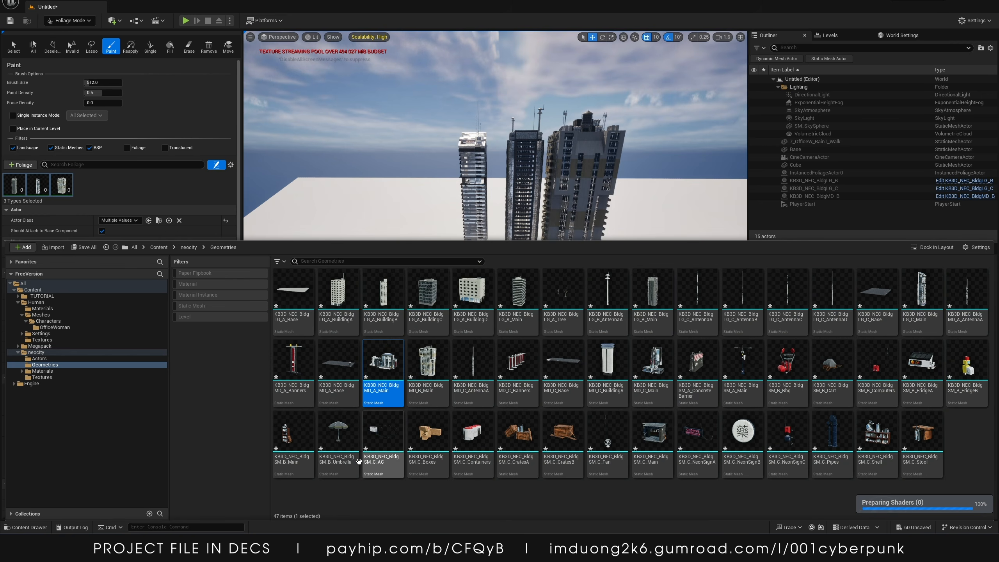
left_click(349, 486)
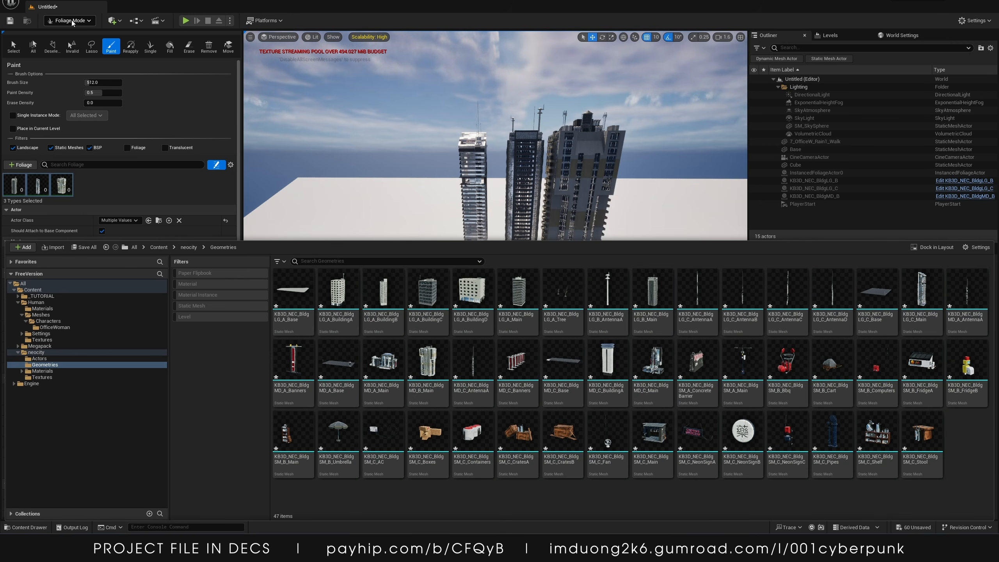
left_click(72, 20)
left_click(66, 31)
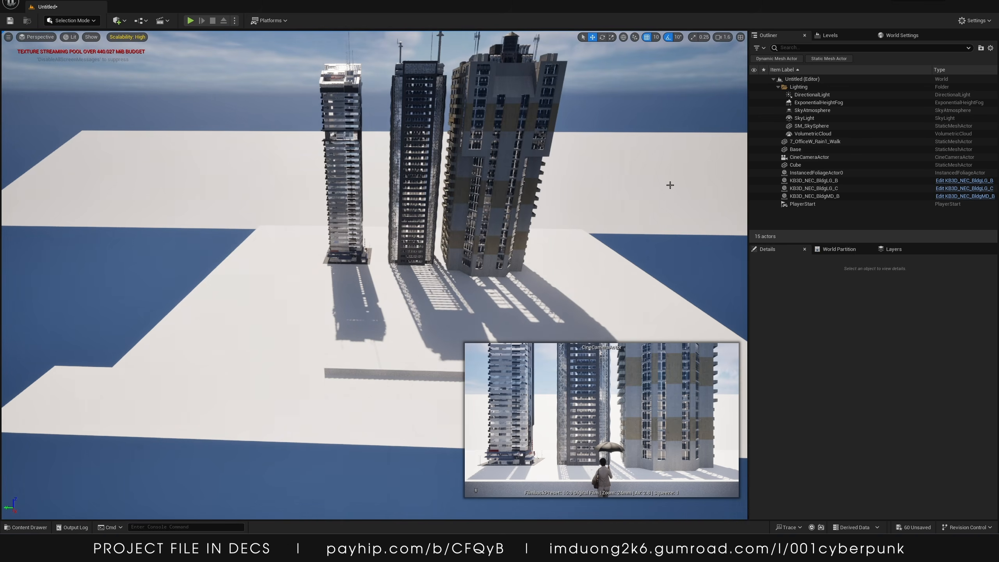
left_click(753, 180)
left_click(753, 188)
left_click(754, 196)
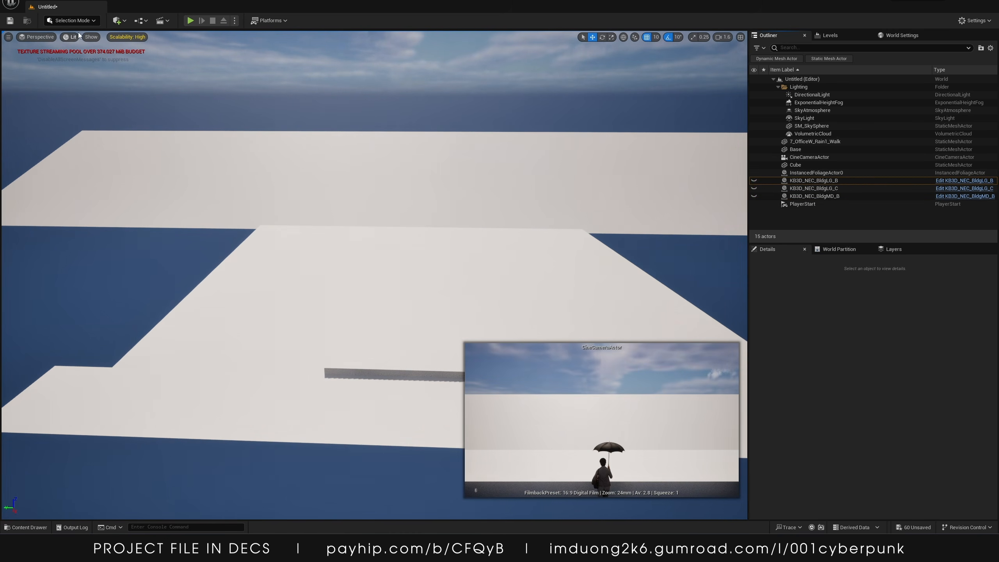
Return to Foliage mode, select all three building foliage types, and set the brush size to about 3144
left_click(72, 20)
left_click(67, 50)
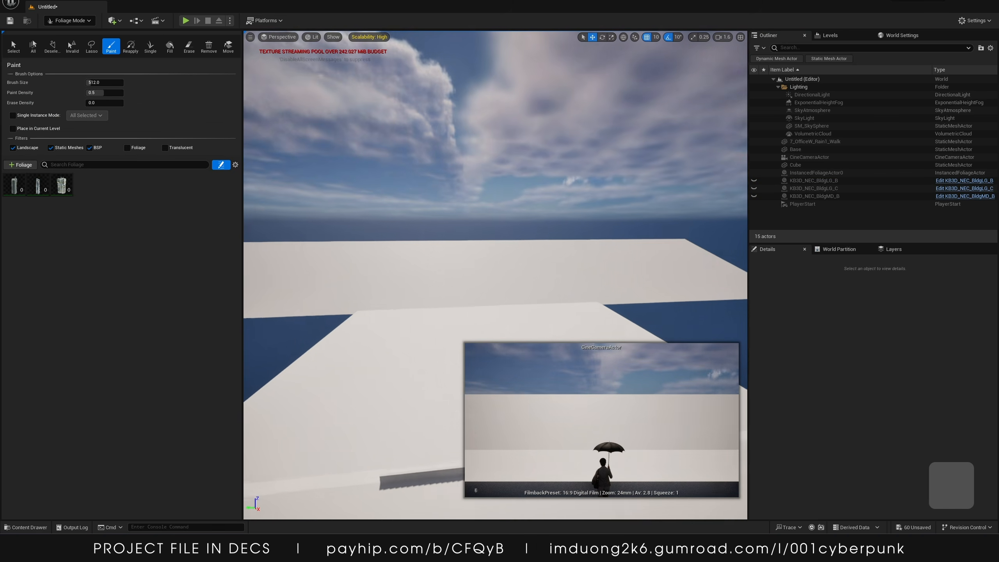
key("w")
right_click_drag(433, 236, 445, 335)
key("d")
key("s")
left_click(62, 189)
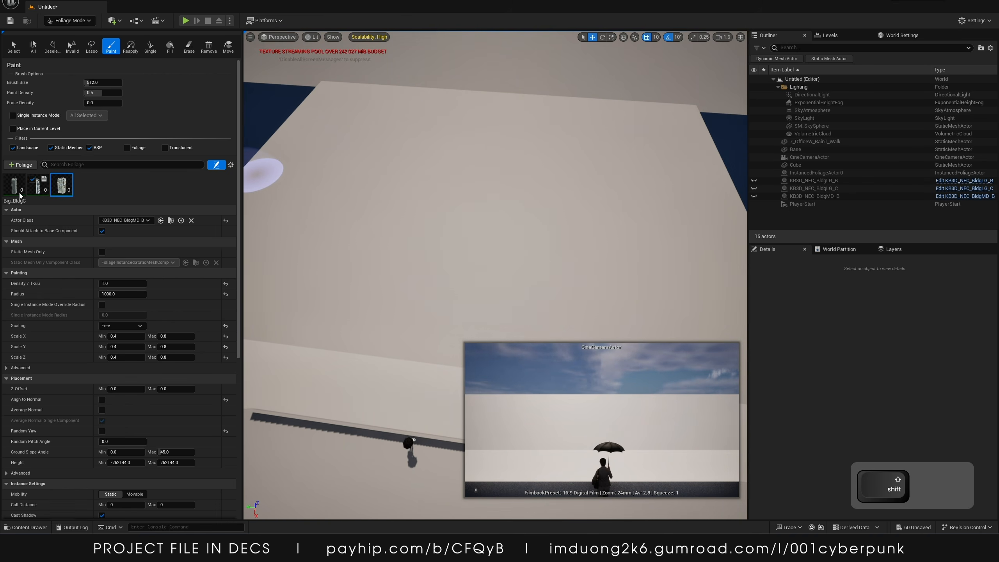
left_click(23, 187, "shift")
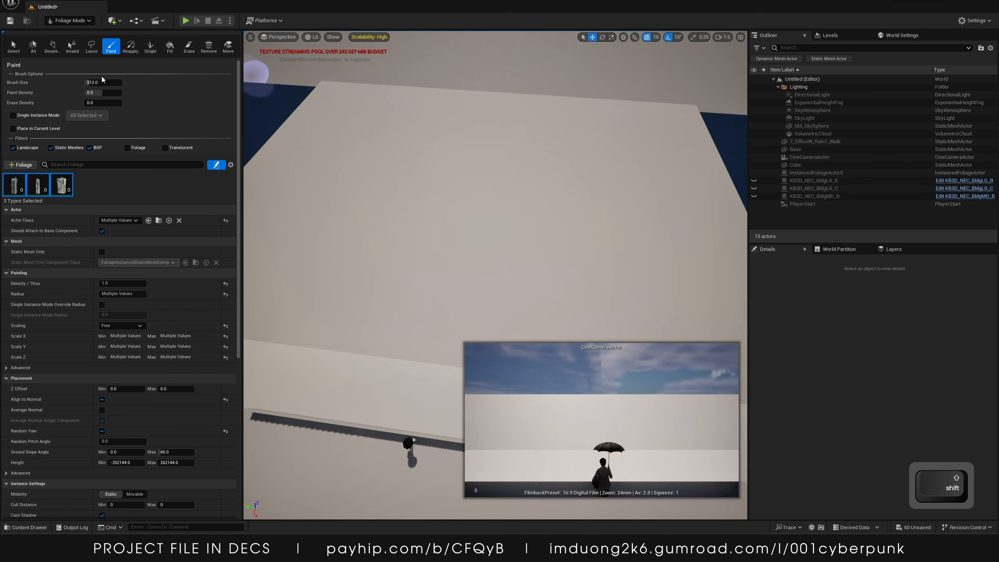
left_click_drag(102, 82, 141, 82, "shift")
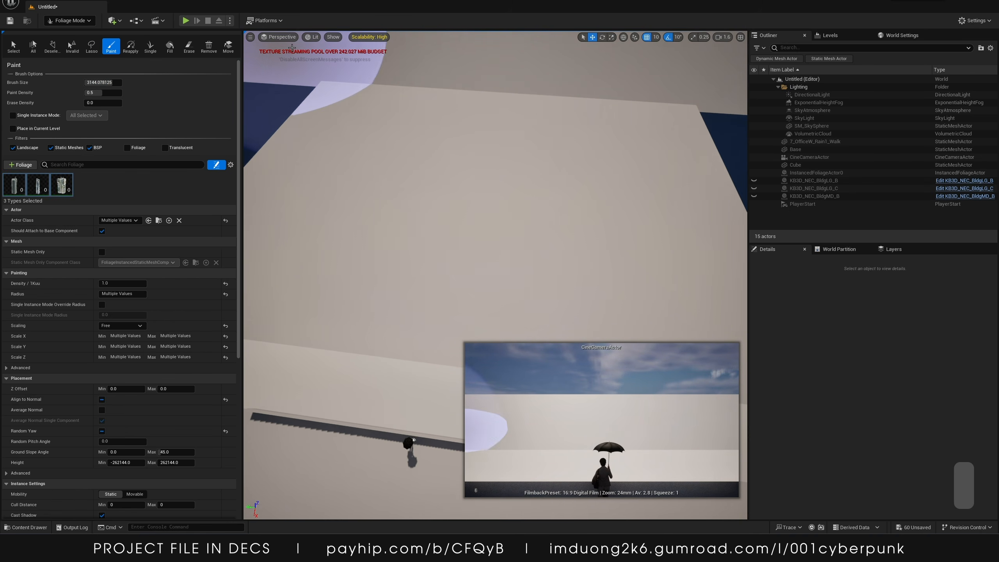
Switch the viewport to Unlit view mode
left_click(312, 36)
left_click(323, 67)
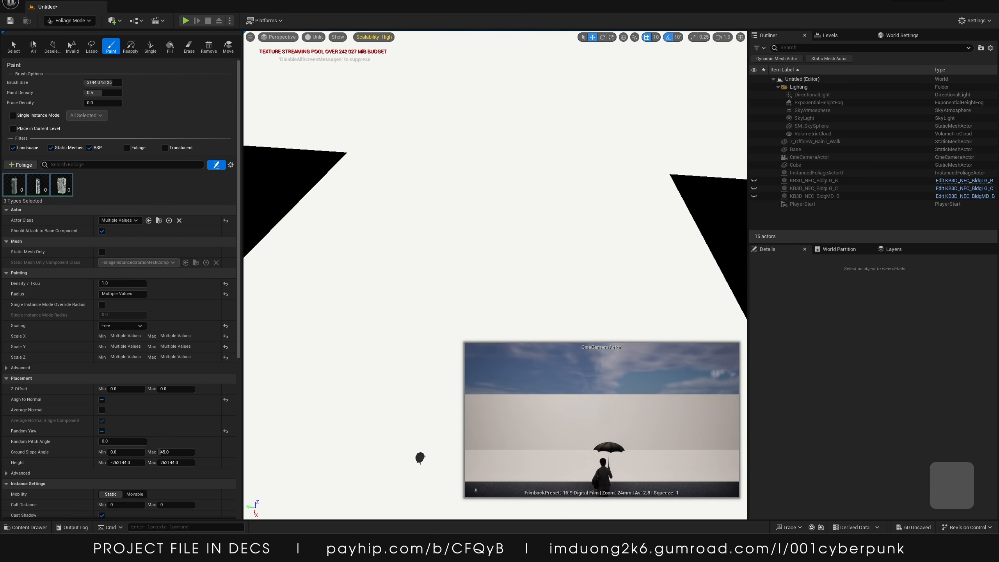
Paint a dense cluster of buildings onto the base, then undo the stroke
key("s")
mouse_move(482, 170)
right_mouse_down()
mouse_move(495, 130)
mouse_move(480, 130)
mouse_move(625, 137)
mouse_move(582, 137)
mouse_move(495, 235)
right_mouse_up()
left_click(480, 170)
key("s")
key("w")
key("a")
key("s")
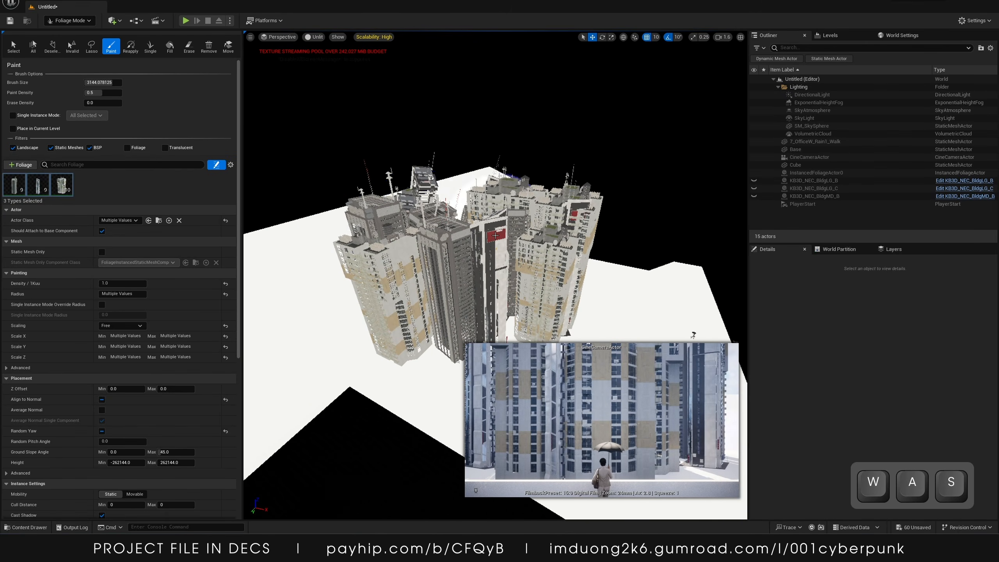
key("ctrl+z")
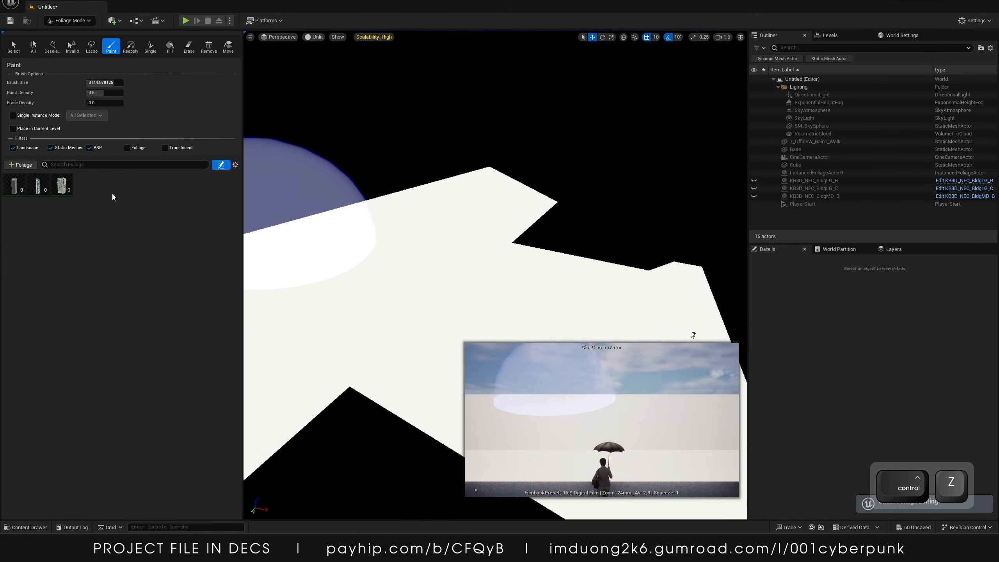
Select the Big_BldgB foliage type and disable its Random Yaw option
left_click(39, 190)
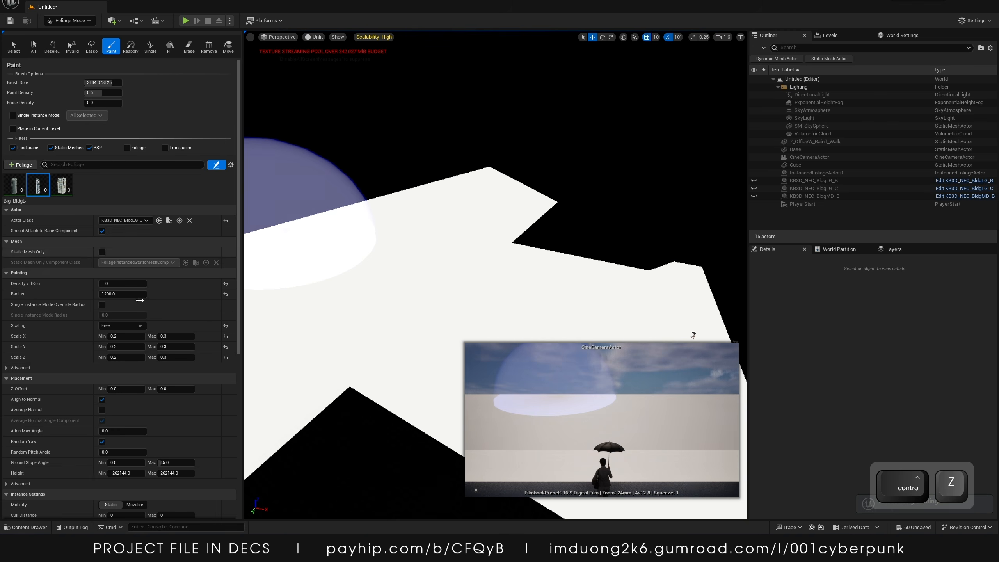
left_click(101, 431)
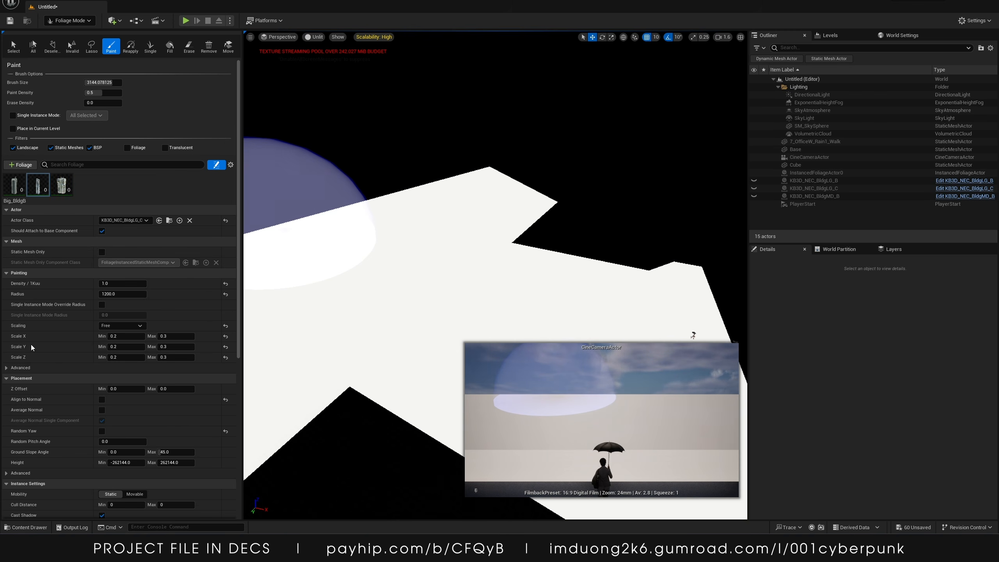
Select the Big_BldgA foliage type and disable its Random Yaw option
left_click(18, 193)
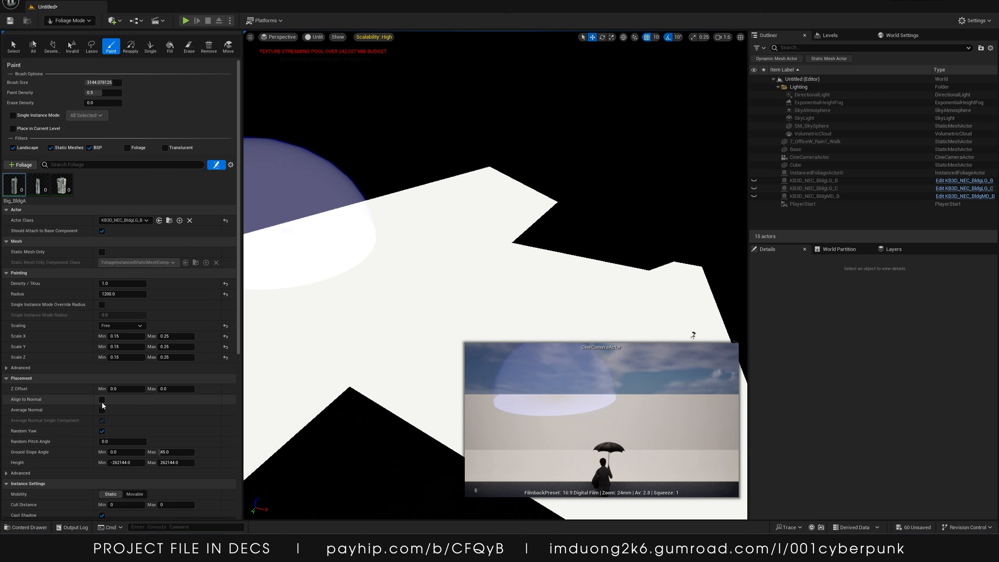
mouse_move(437, 284)
right_mouse_down()
mouse_move(374, 283)
mouse_move(436, 284)
right_mouse_up()
key("w")
key("s")
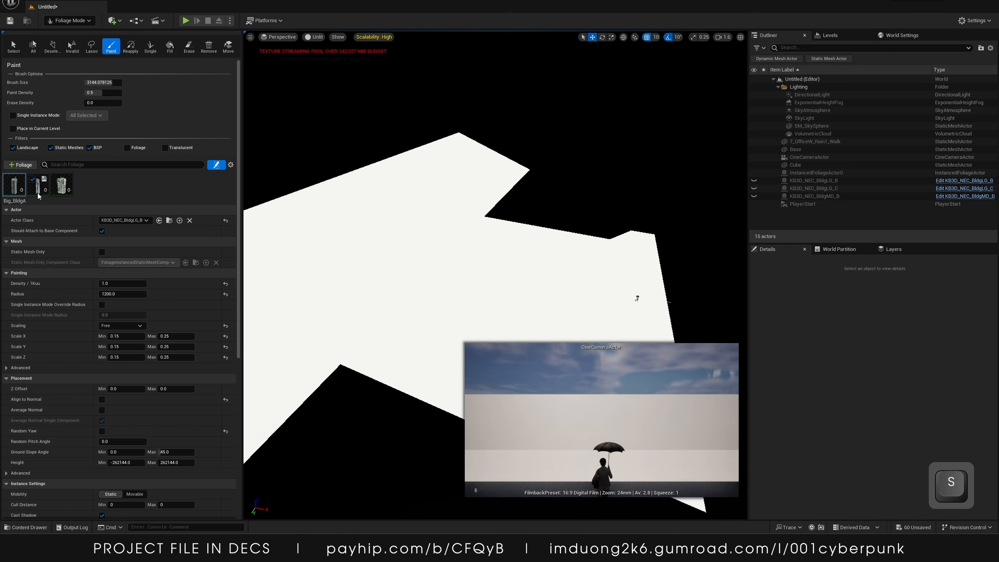
Select all three building foliage types and set their density to 0.1
left_click(38, 185)
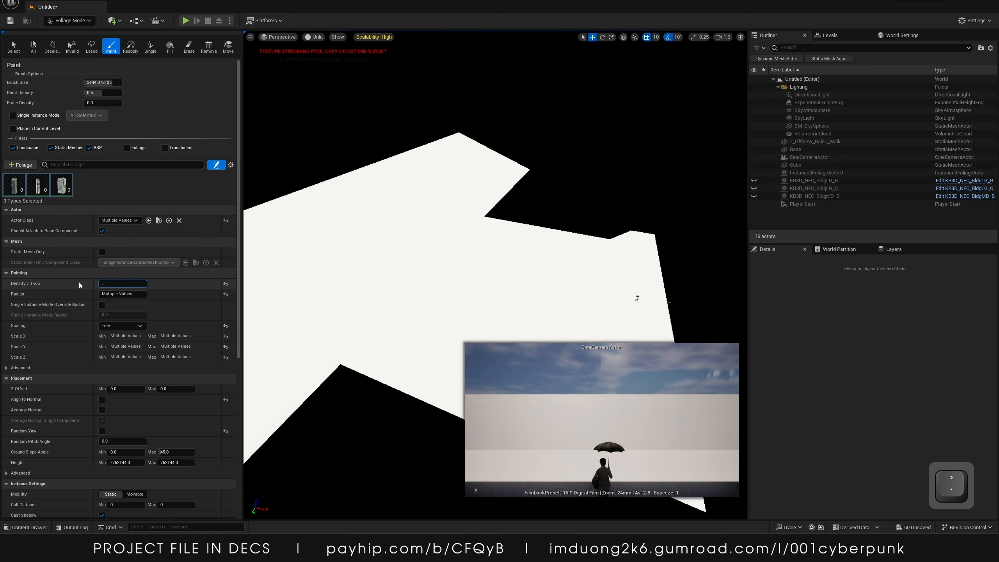
key("Return")
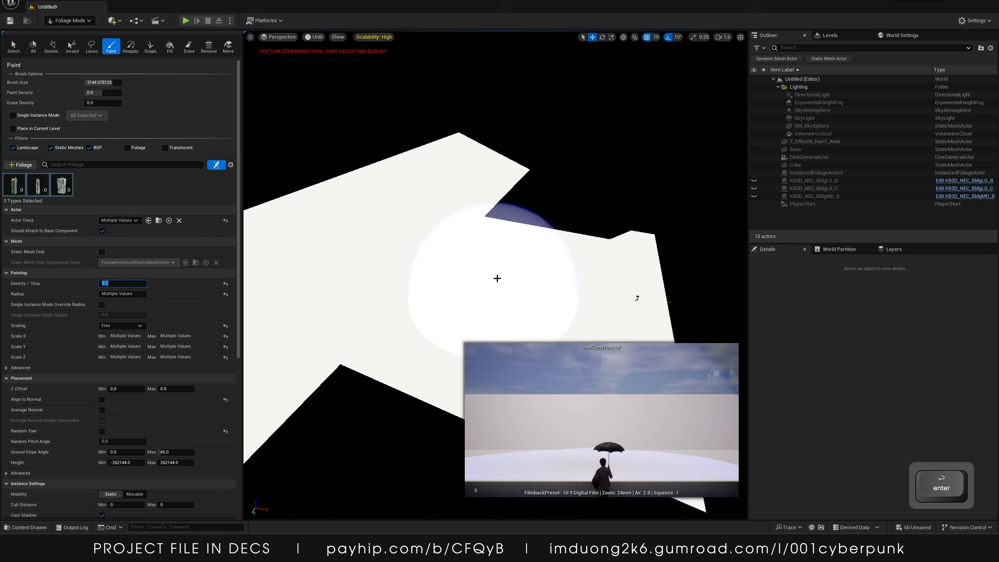
Paint building foliage across the base, then undo the last five strokes
mouse_move(497, 279)
left_mouse_down()
mouse_move(452, 205)
mouse_move(306, 305)
left_mouse_up()
right_click_drag(307, 306, 250, 285)
key("s")
left_click_drag(506, 268, 377, 287)
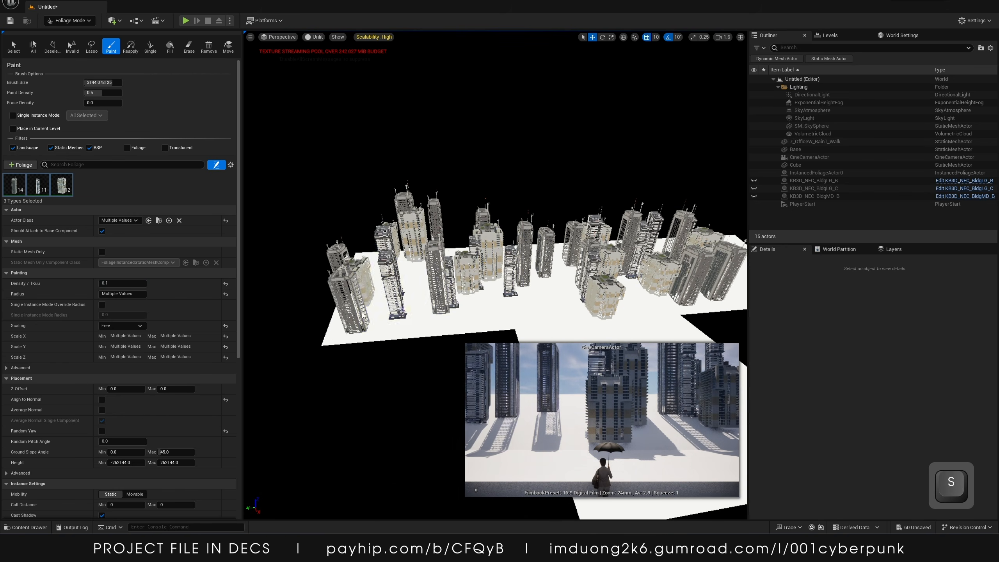
right_click_drag(434, 280, 490, 300)
mouse_move(432, 281)
left_mouse_down()
mouse_move(540, 262)
mouse_move(548, 288)
mouse_move(582, 279)
left_mouse_up()
mouse_move(582, 280)
right_mouse_down()
mouse_move(617, 252)
mouse_move(620, 230)
right_mouse_up()
key("ctrl+z")
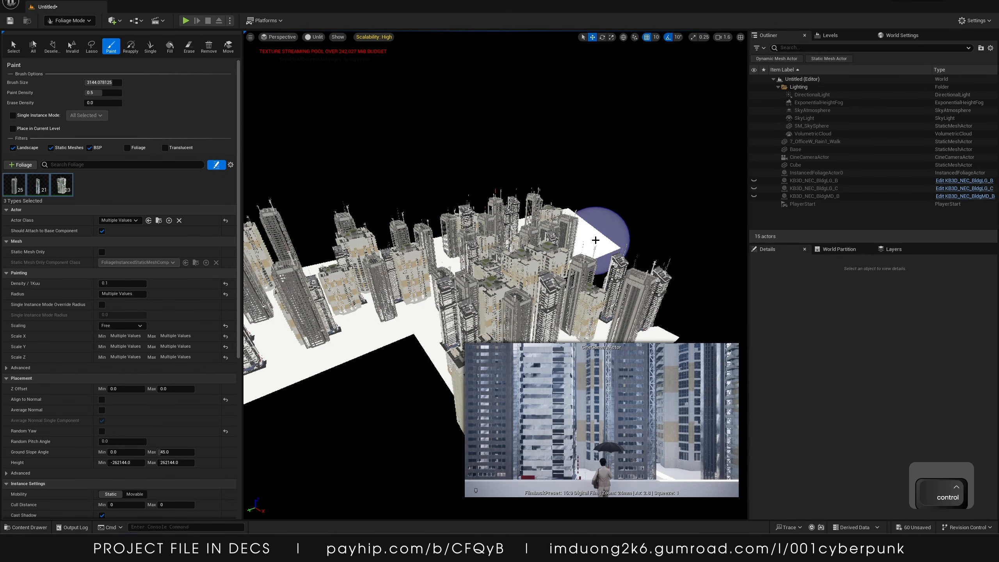
key("ctrl+z")
key("ctrl+z")
key("ctrl+z")
key("ctrl+z")
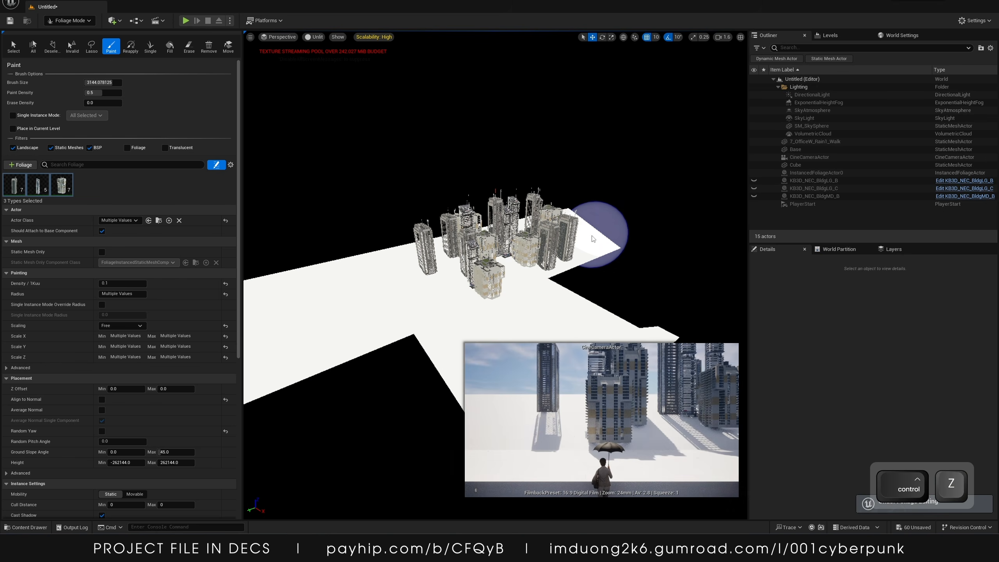
Paint more buildings around the base, then undo the last seven strokes
mouse_move(506, 290)
left_mouse_down()
mouse_move(448, 306)
mouse_move(512, 223)
mouse_move(397, 280)
mouse_move(468, 228)
mouse_move(505, 216)
left_mouse_up()
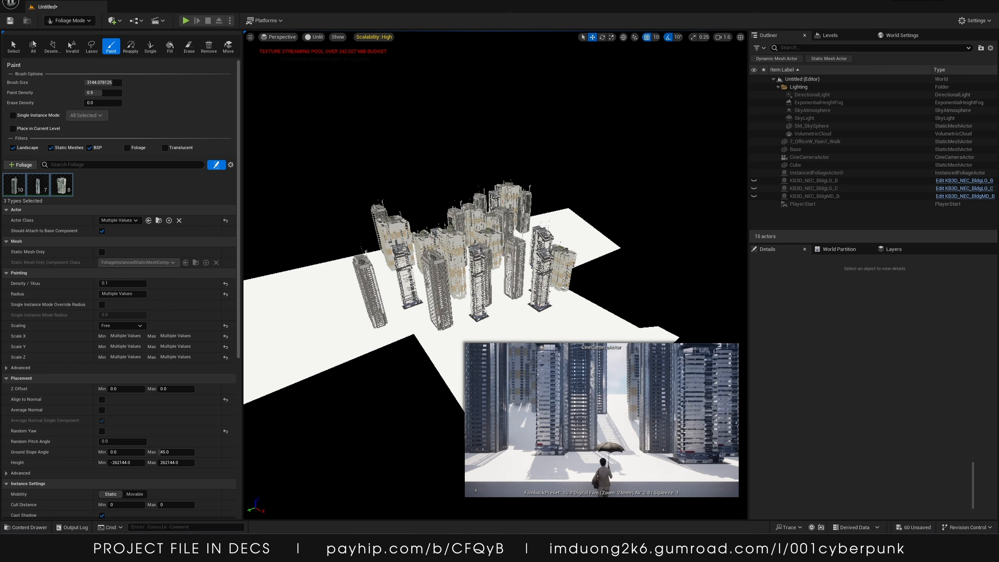
mouse_move(455, 277)
right_mouse_down()
mouse_move(395, 301)
mouse_move(397, 317)
right_mouse_up()
mouse_move(422, 228)
left_mouse_down()
mouse_move(409, 208)
mouse_move(358, 256)
left_mouse_up()
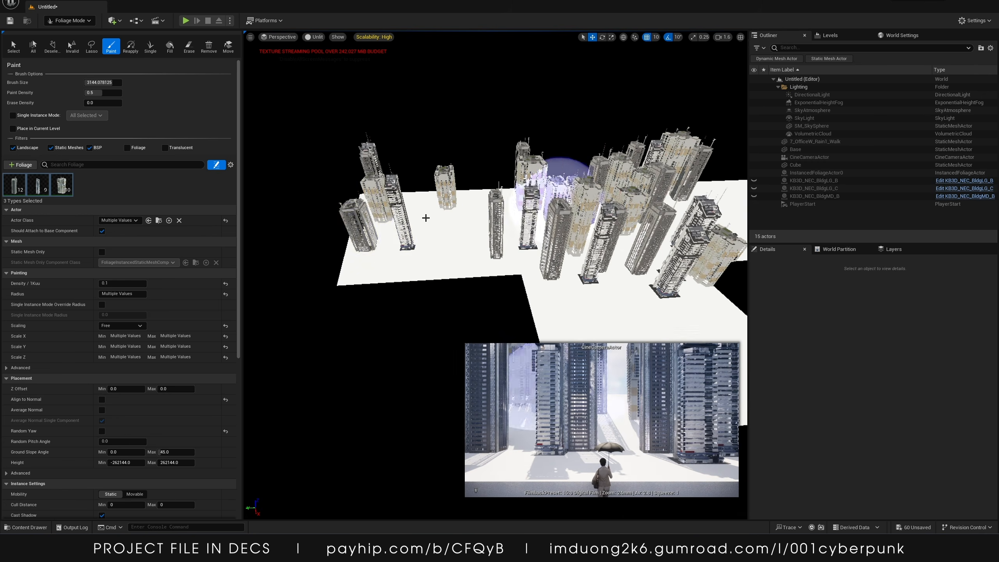
right_click_drag(552, 204, 653, 177)
left_click_drag(547, 232, 524, 230)
right_click_drag(525, 231, 478, 240)
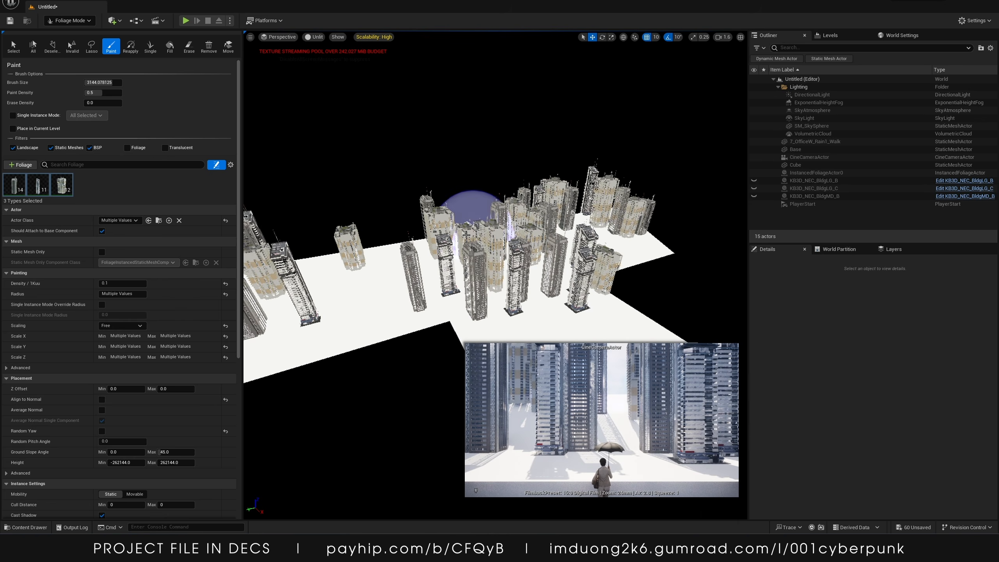
mouse_move(476, 220)
left_mouse_down()
mouse_move(434, 235)
mouse_move(369, 304)
mouse_move(452, 303)
mouse_move(641, 258)
mouse_move(601, 274)
left_mouse_up()
right_click_drag(600, 274, 607, 302)
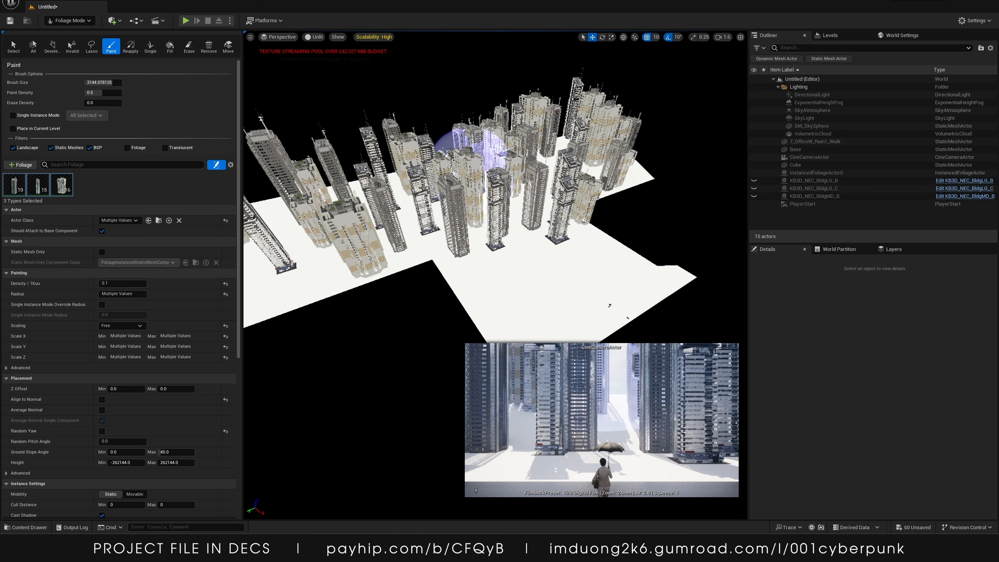
key("ctrl+z")
key("ctrl+z")
key("ctrl+z")
key("ctrl+z")
key("ctrl+z")
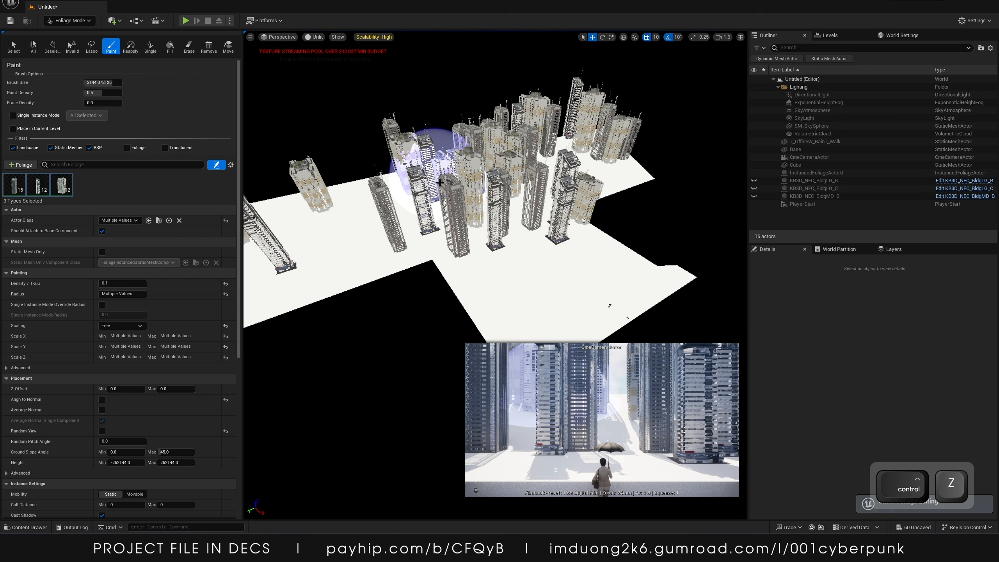
key("ctrl+z")
key("ctrl+z")
key("ctrl+z")
key("ctrl+z")
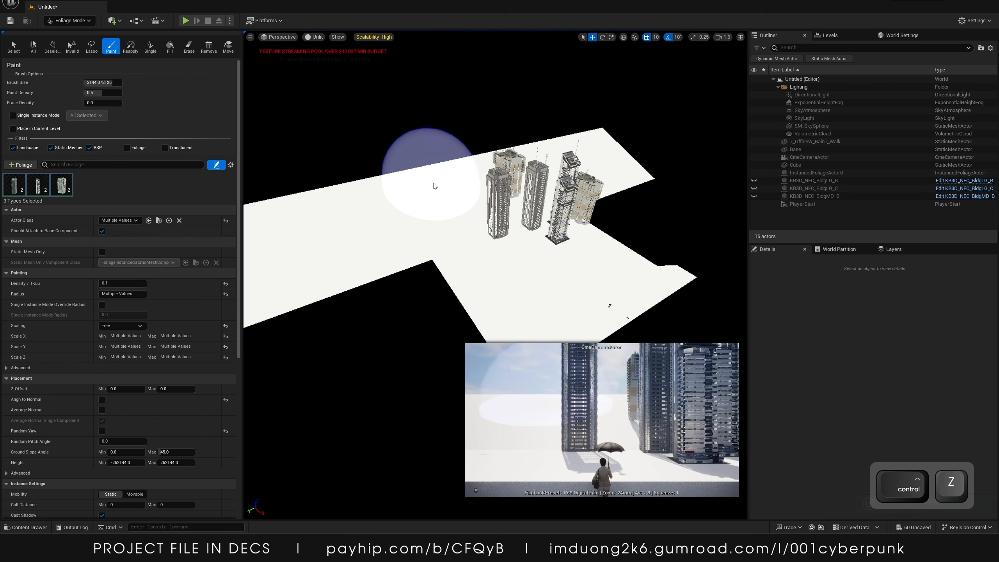
Select the Big_BldgC foliage type to edit its settings
left_click(62, 184)
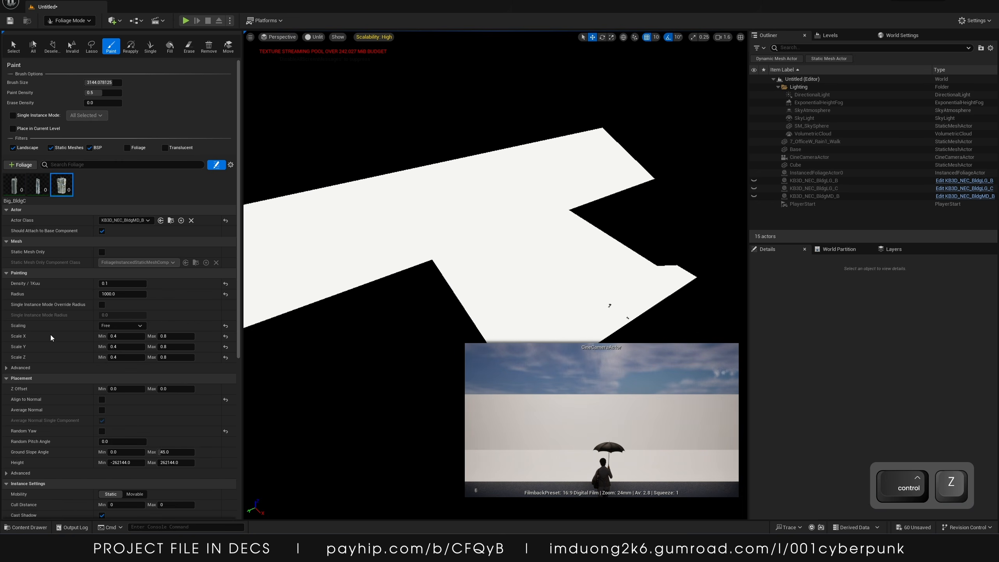
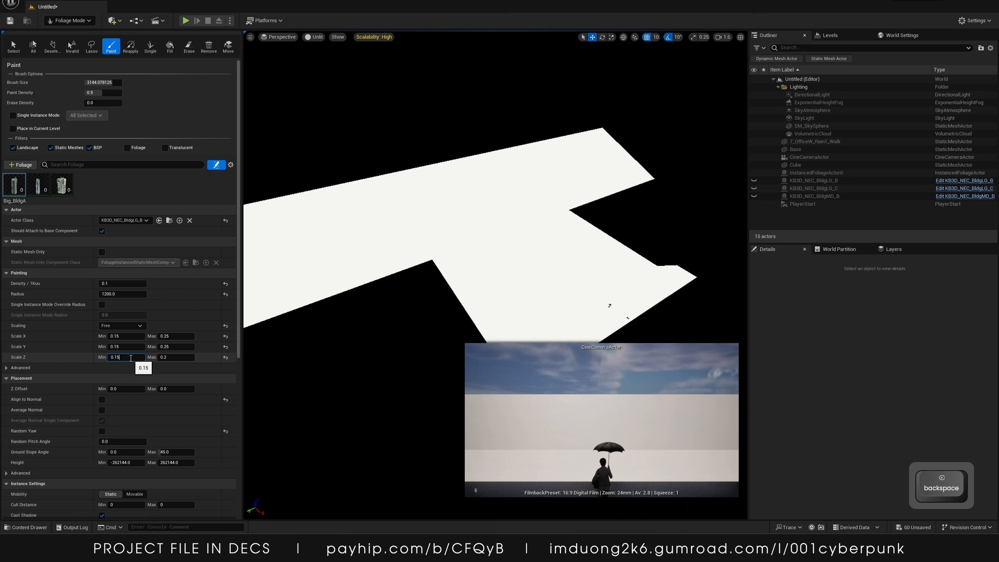
Paint a few building strokes on the base, then undo them along with the recent scale edits
mouse_move(548, 175)
left_mouse_down()
mouse_move(413, 236)
mouse_move(523, 213)
left_mouse_up()
right_click_drag(523, 213, 554, 169)
mouse_move(593, 227)
right_mouse_down()
mouse_move(542, 215)
mouse_move(538, 236)
mouse_move(549, 232)
right_mouse_up()
key("s")
key("ctrl+z")
mouse_move(608, 235)
left_mouse_down()
mouse_move(498, 248)
mouse_move(490, 227)
mouse_move(484, 270)
mouse_move(575, 263)
mouse_move(624, 238)
left_mouse_up()
key("ctrl+z")
key("ctrl+z")
key("ctrl+z")
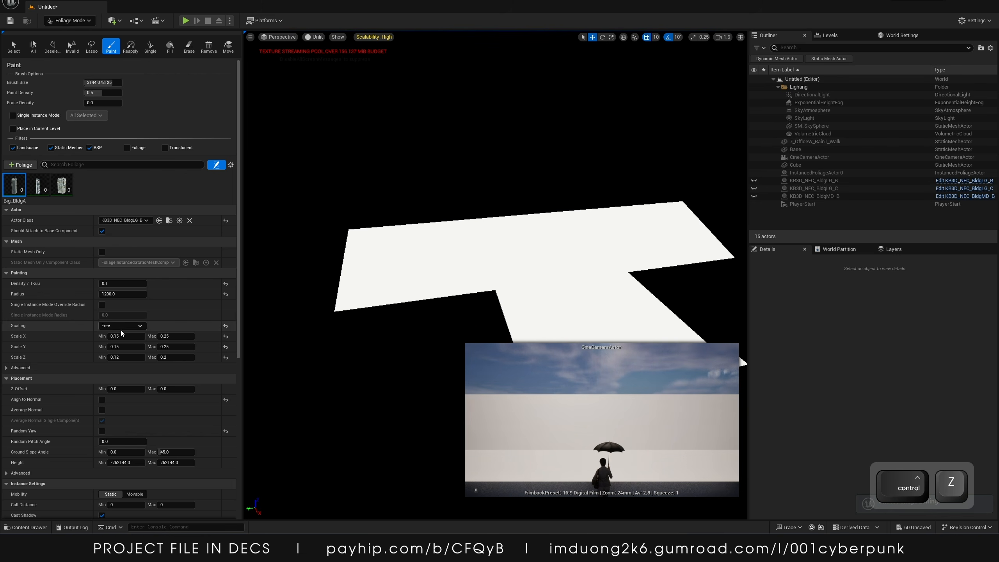
key("ctrl+z")
key("ctrl+z")
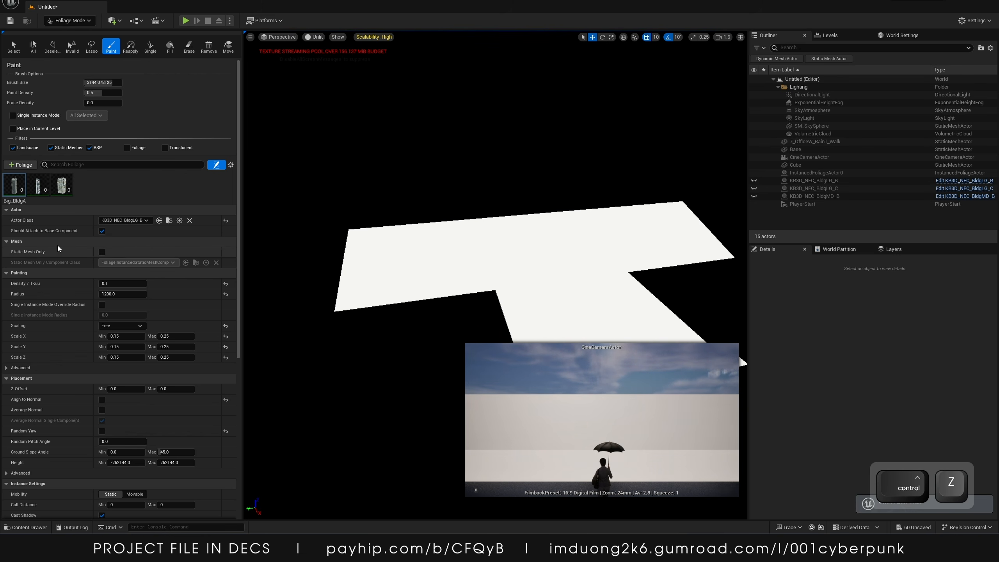
key("ctrl+z")
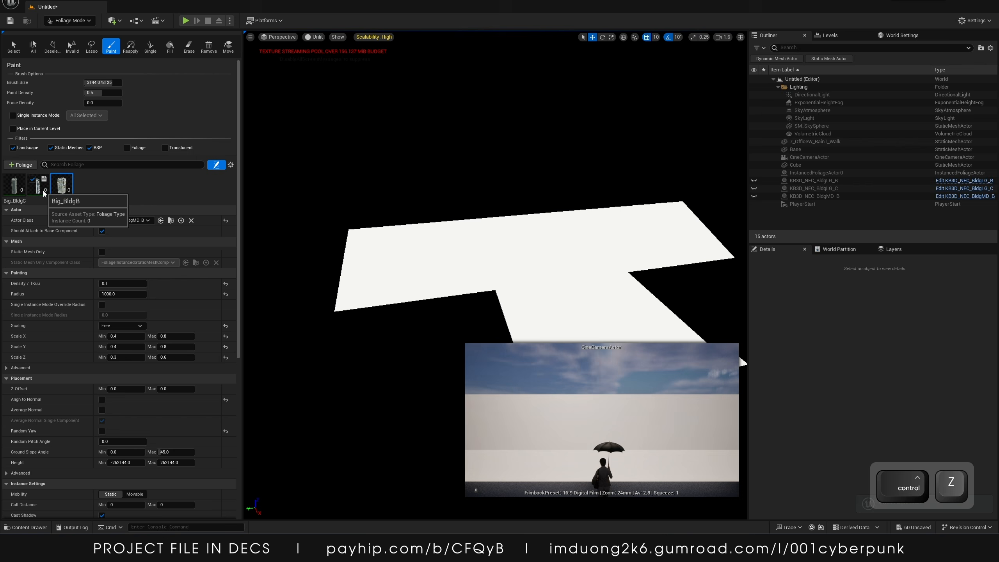
left_click_drag(399, 289, 680, 215)
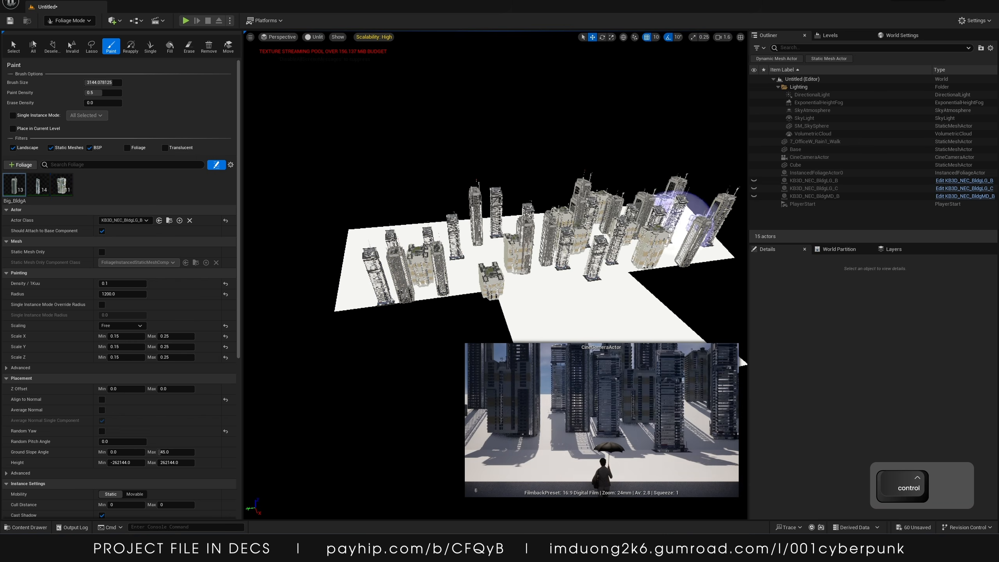
mouse_move(502, 228)
right_mouse_down()
mouse_move(471, 205)
mouse_move(501, 229)
right_mouse_up()
key("ctrl+z")
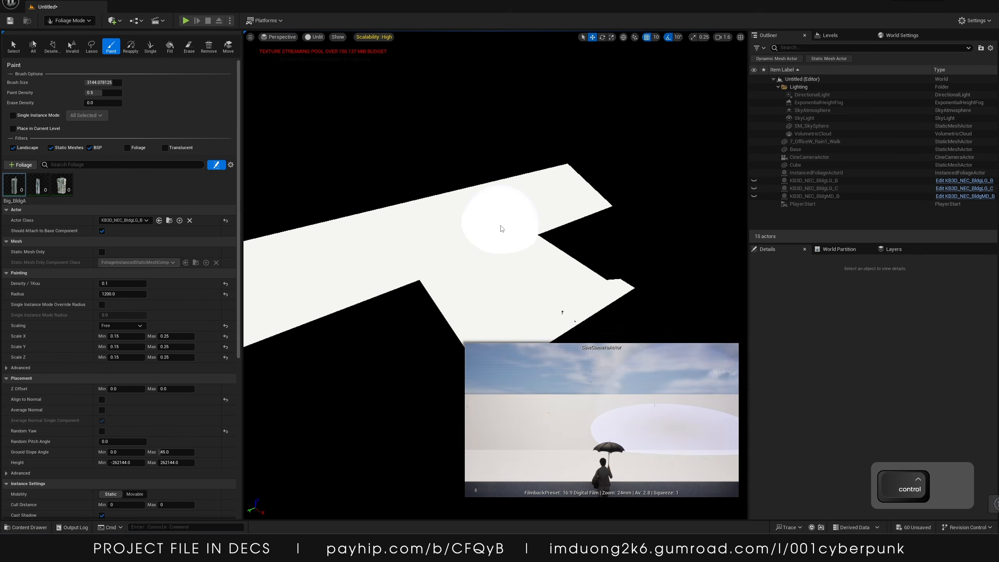
key("ctrl+z")
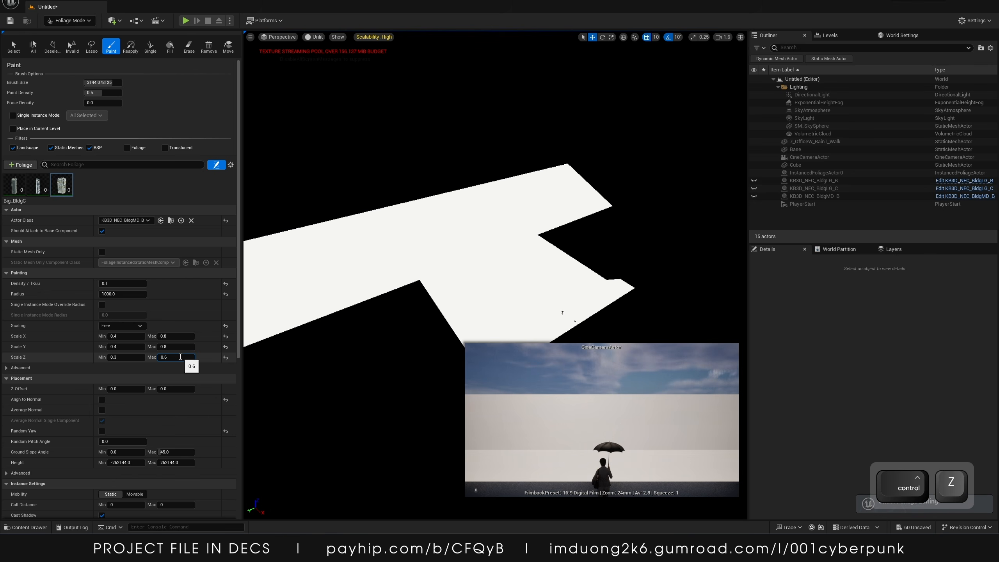
Paint Big_BldgC buildings densely over the base, then undo the last four strokes
key("BackSpace")
key("BackSpace")
mouse_move(421, 261)
left_mouse_down()
mouse_move(432, 235)
mouse_move(567, 203)
left_mouse_up()
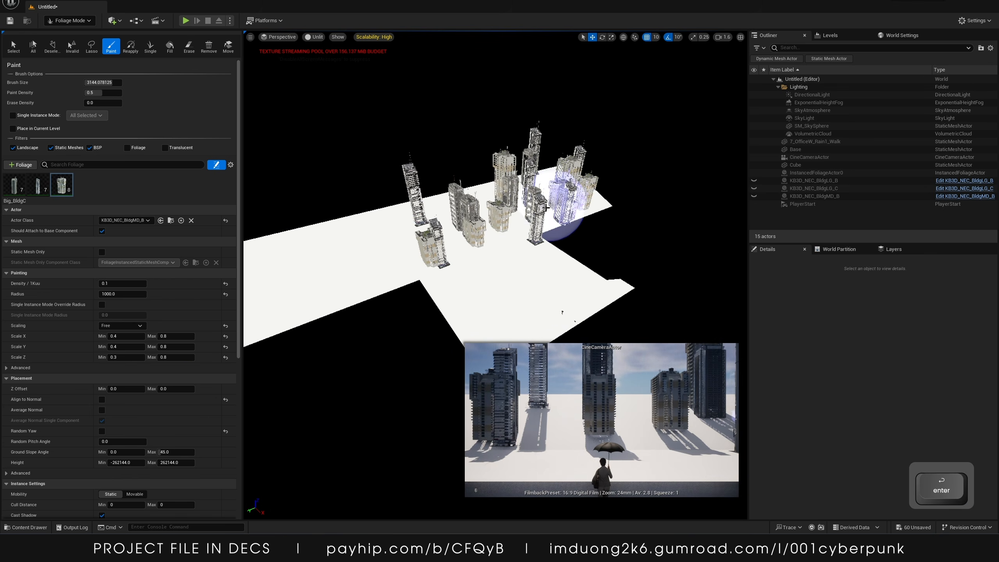
right_click_drag(562, 205, 543, 212)
mouse_move(543, 212)
left_mouse_down()
mouse_move(475, 240)
mouse_move(399, 226)
mouse_move(441, 232)
left_mouse_up()
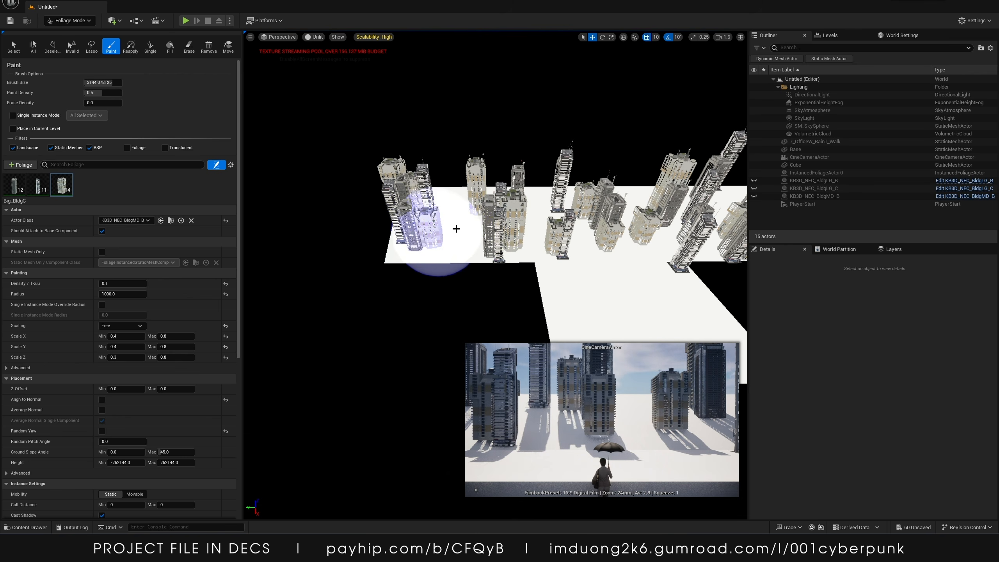
right_click_drag(455, 227, 486, 226)
mouse_move(484, 198)
left_mouse_down()
mouse_move(536, 173)
mouse_move(408, 187)
mouse_move(359, 224)
left_mouse_up()
right_click_drag(431, 249, 449, 255)
left_click(458, 258)
left_click(542, 236)
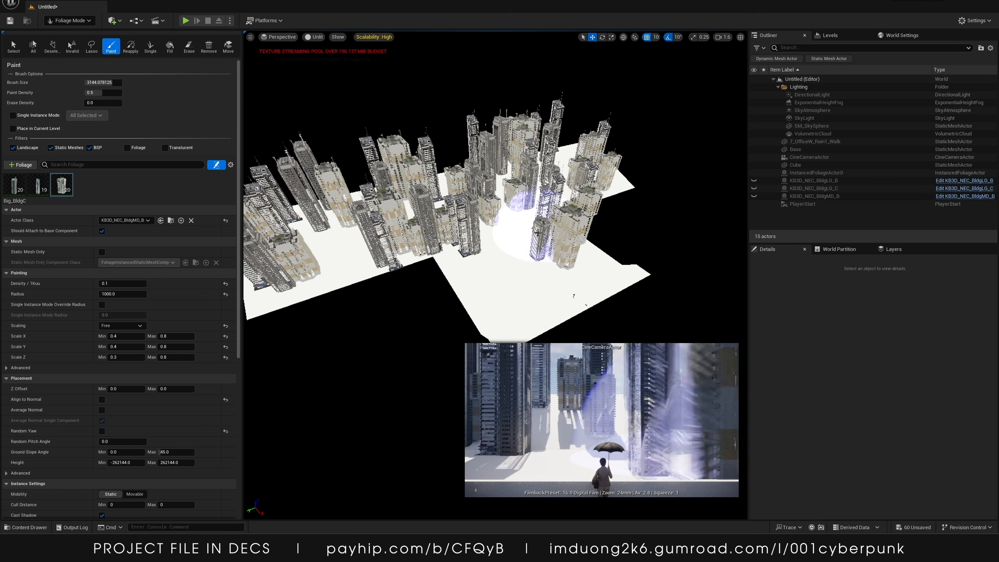
key("ctrl+z")
key("ctrl+z")
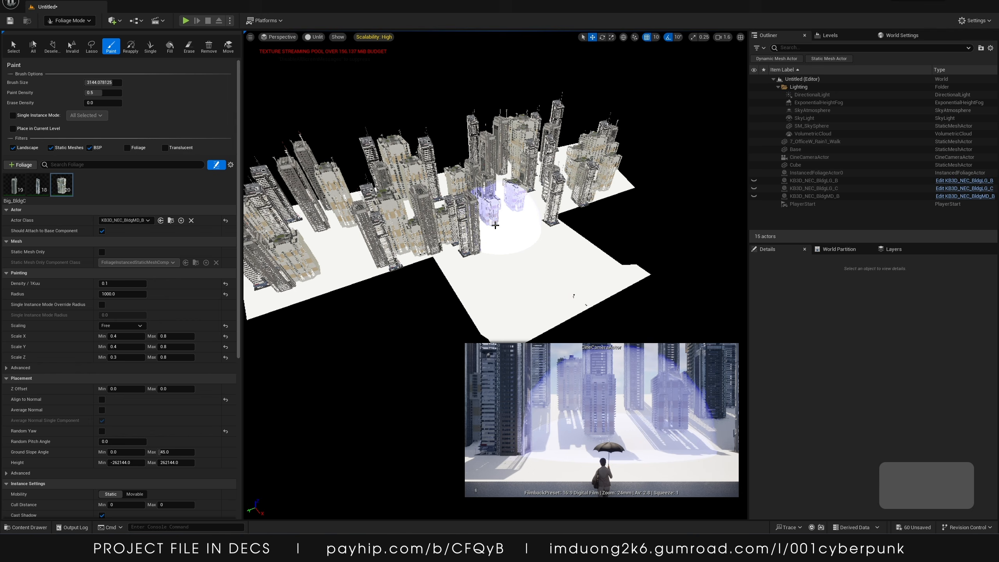
key("ctrl+z")
key("ctrl+z")
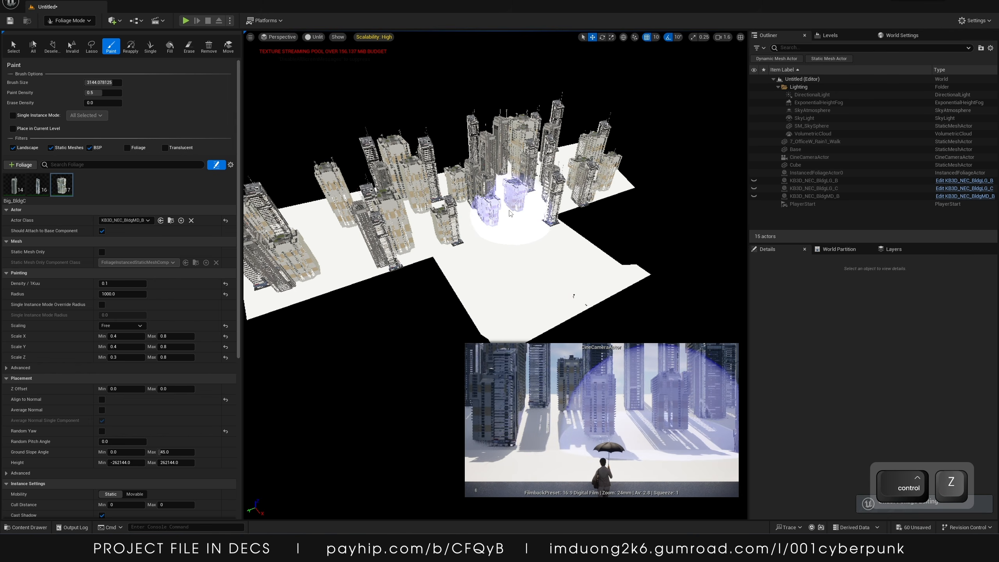
Paint additional buildings along the base's far edge, then undo the last stroke
right_click_drag(511, 214, 468, 232)
left_click(443, 143)
mouse_move(443, 140)
right_mouse_down()
mouse_move(479, 135)
mouse_move(488, 150)
right_mouse_up()
left_click(373, 241)
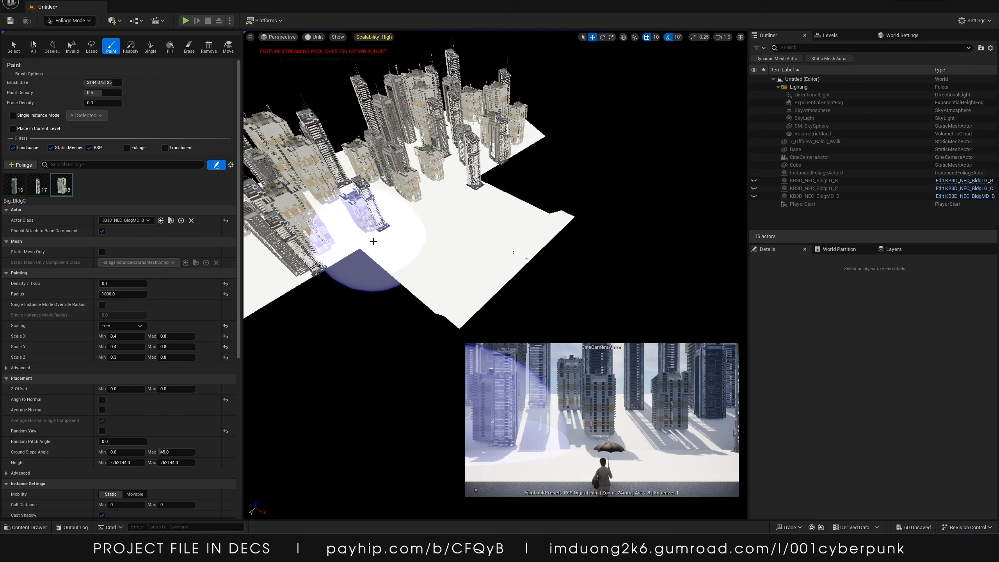
left_click(372, 241)
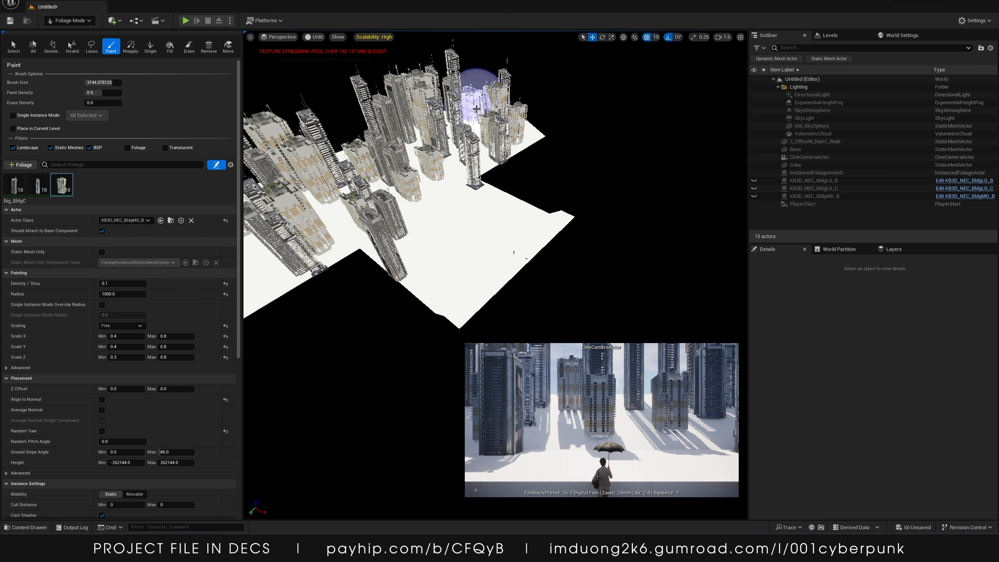
key("ctrl+z")
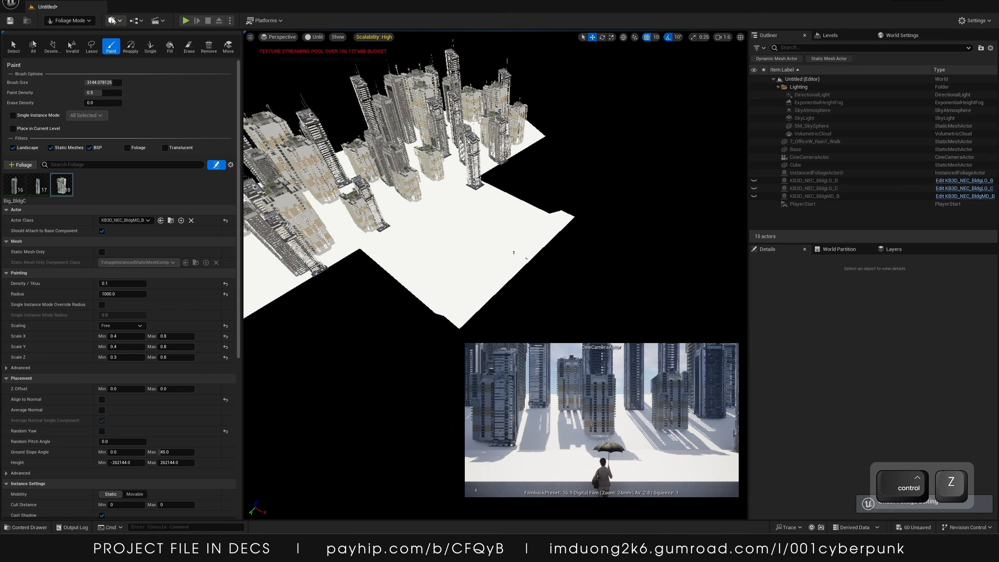
Switch to Selection Mode and select a tall tower near the middle of the city
left_click(75, 20)
left_click(85, 35)
key("w")
right_click_drag(434, 151, 315, 123)
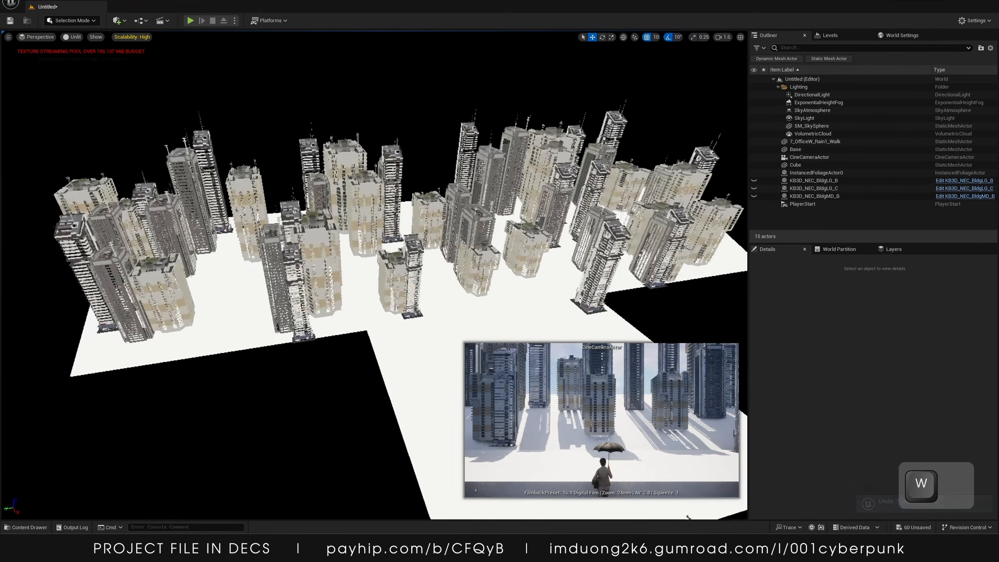
key("d")
key("a")
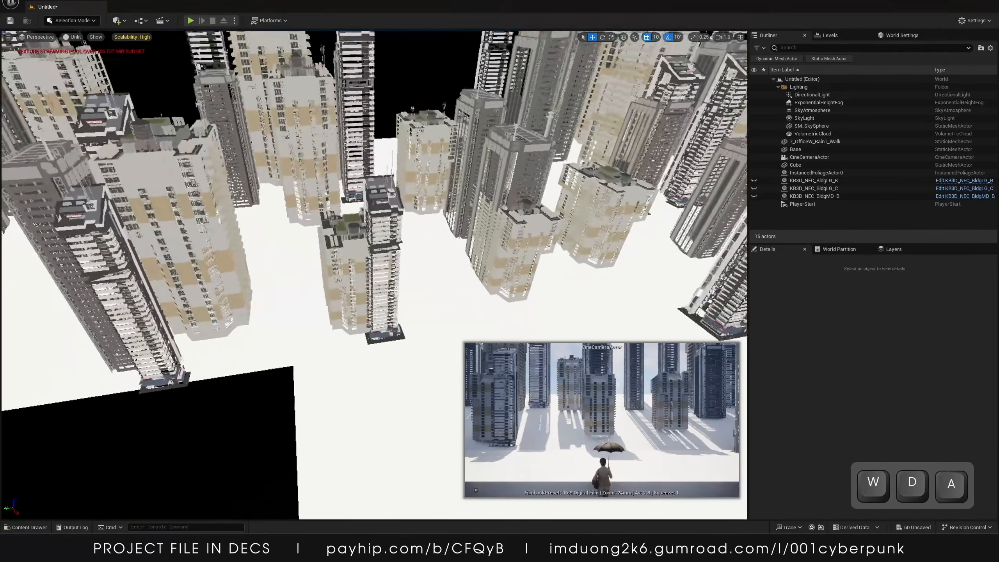
left_click(400, 293)
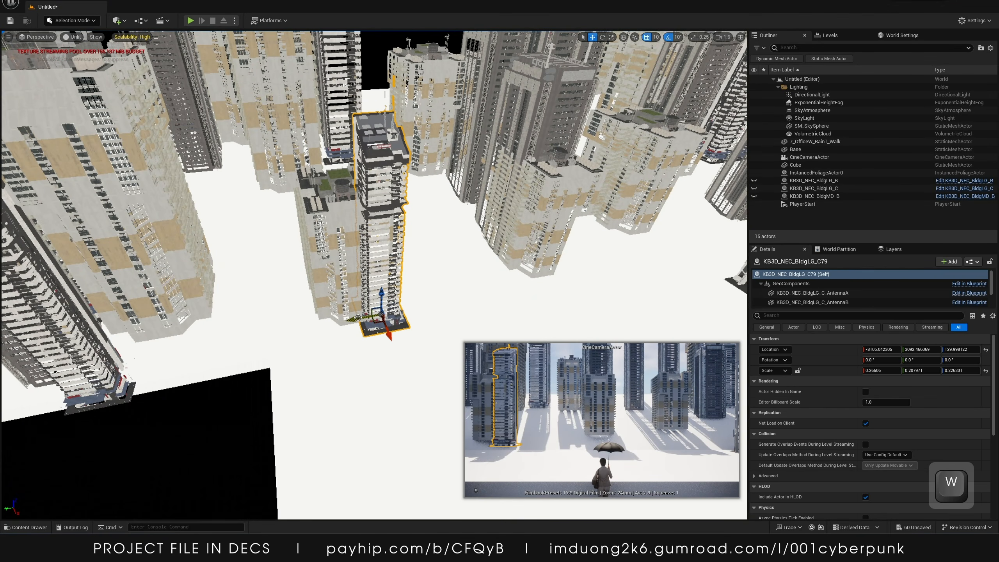
Move the tall tower and a neighbouring mid-size building to rearrange the cluster in front of the camera
left_click_drag(358, 317, 423, 294)
key("s")
right_click_drag(423, 295, 415, 290)
left_click(383, 296)
left_click_drag(379, 324, 381, 356)
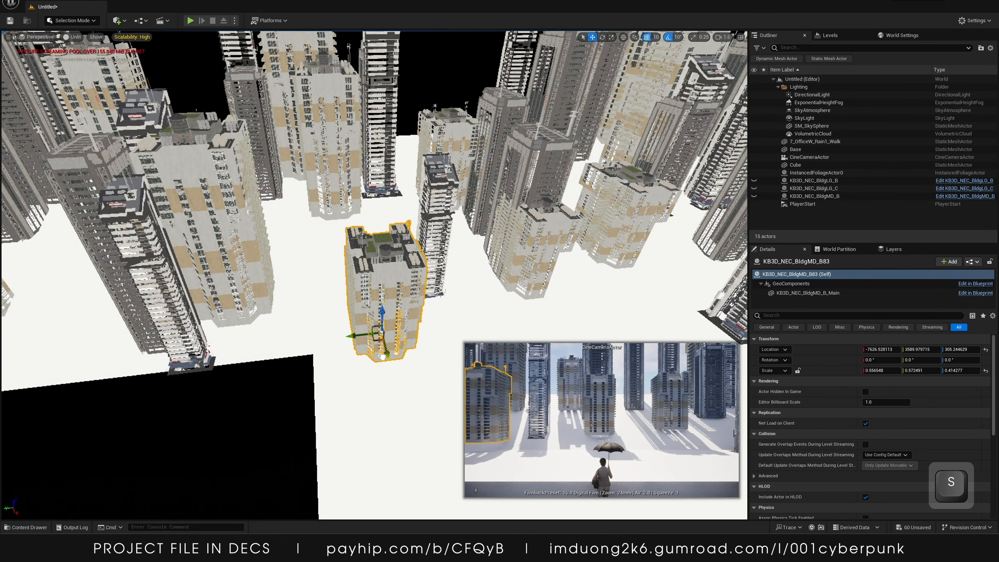
Move two more buildings on the left side to open space in the camera's view
key("s")
right_click_drag(219, 291, 219, 263)
left_click(257, 309)
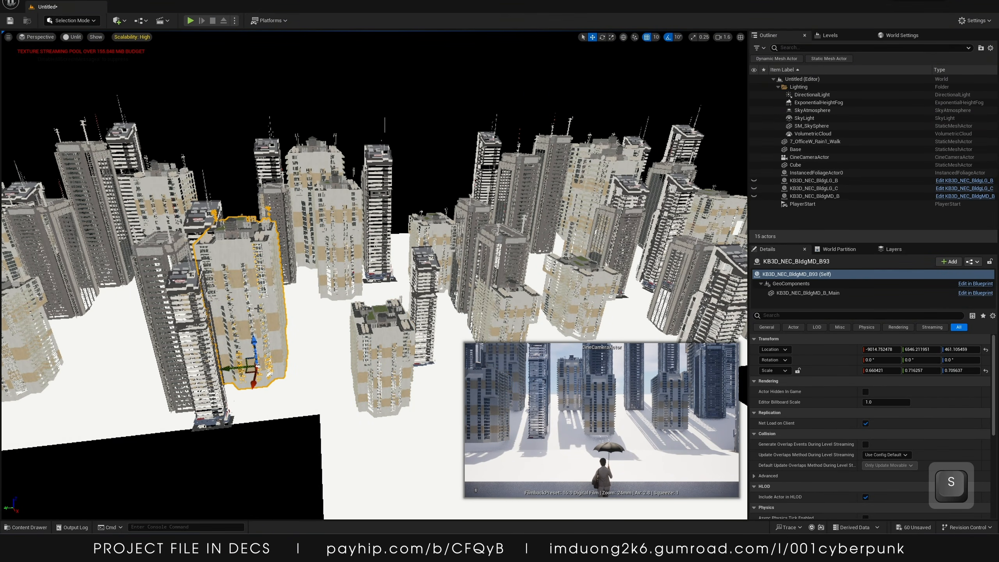
left_click_drag(228, 366, 271, 368)
right_click_drag(315, 314, 371, 312)
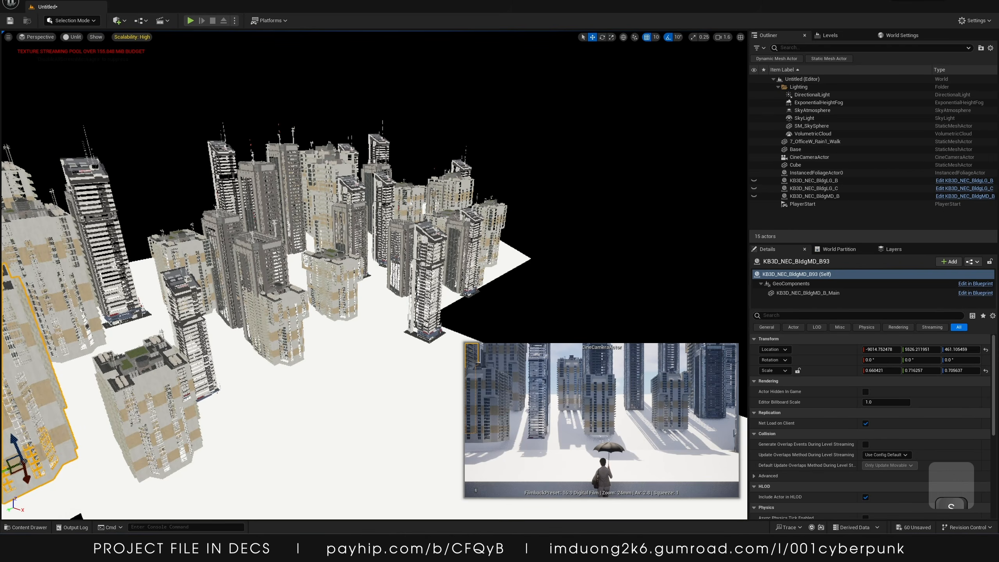
left_click(280, 329)
left_click_drag(252, 358, 252, 271)
Reposition two more towers along the camera's line of sight toward the centre
left_click(393, 257)
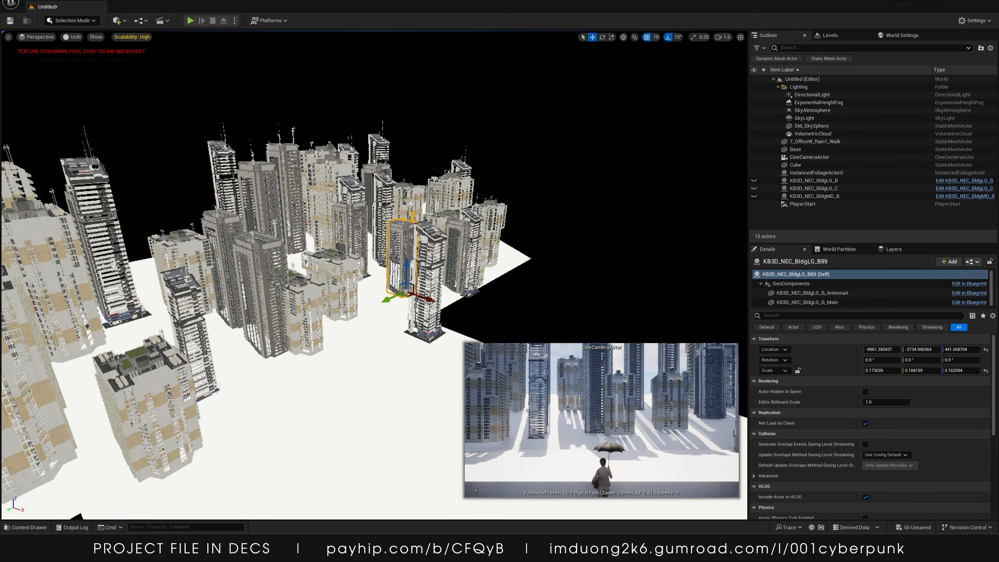
mouse_move(388, 304)
right_mouse_down()
mouse_move(370, 305)
mouse_move(380, 305)
right_mouse_up()
left_click_drag(415, 301, 399, 301)
key("w")
right_click_drag(399, 300, 352, 257)
key("d")
key("s")
left_click(406, 211)
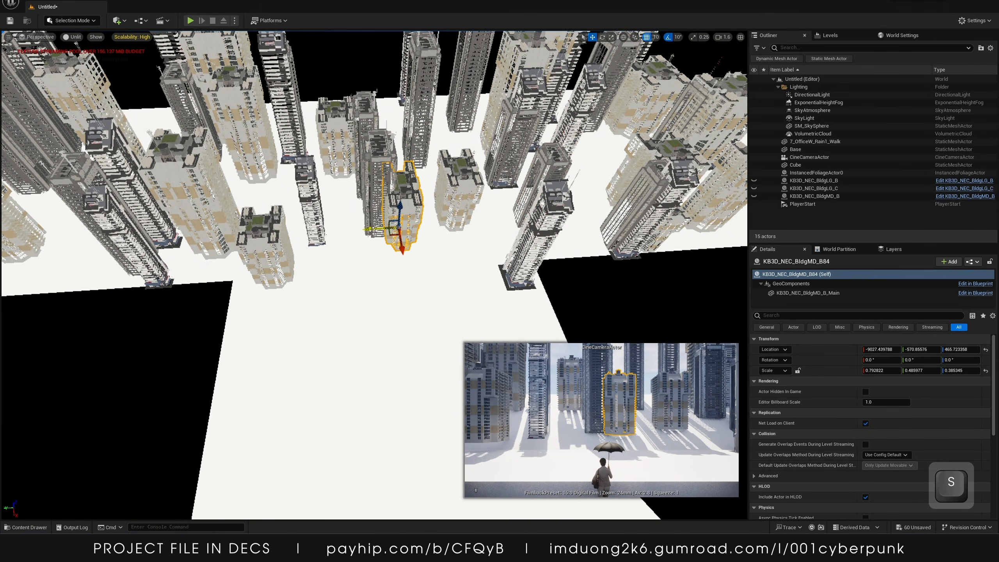
left_click_drag(373, 230, 398, 218)
Rotate a mid-size building and a central tower by -90 degrees, and shift another tower sideways
key("e")
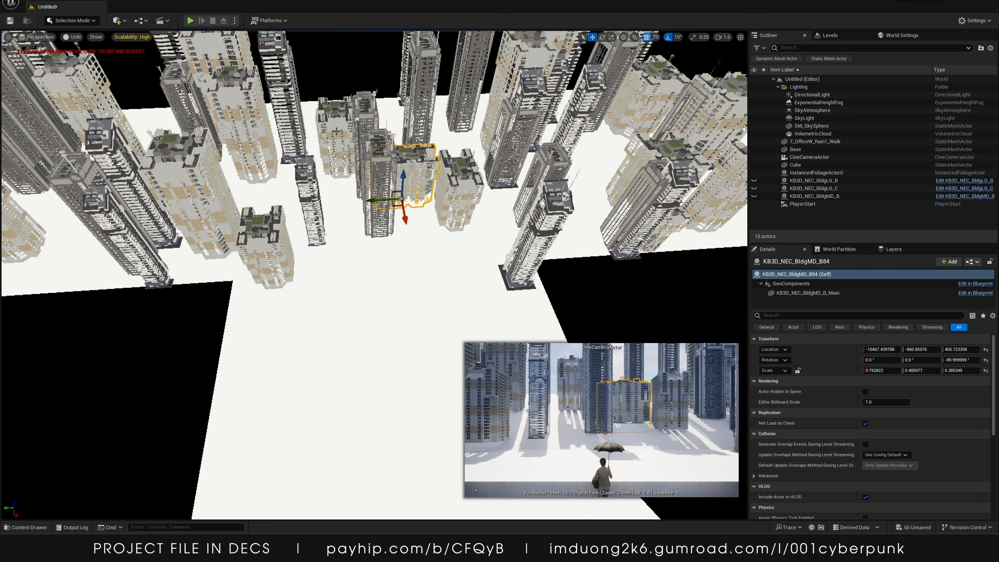
left_click_drag(311, 156, 293, 167)
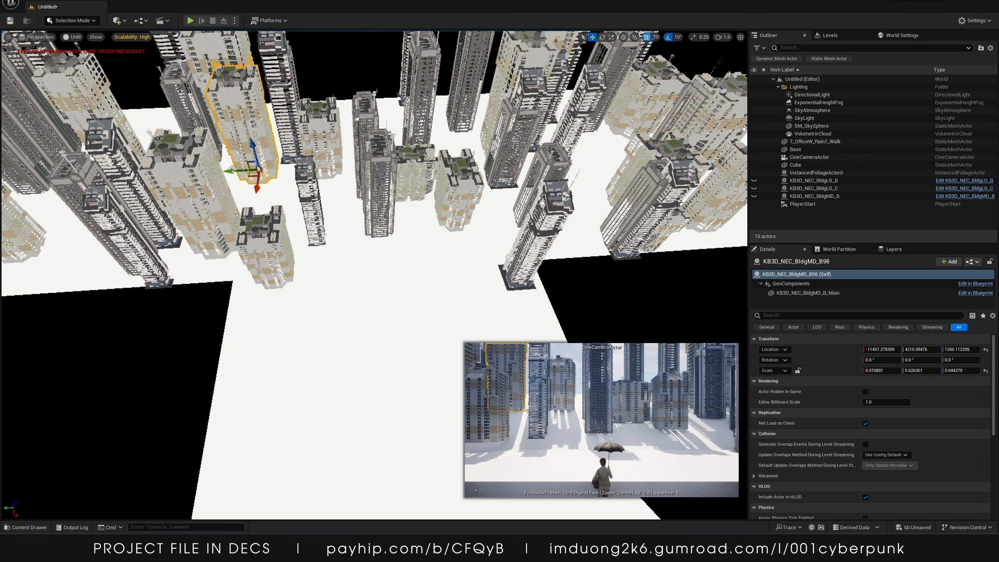
left_click_drag(232, 170, 250, 173)
left_click(505, 122)
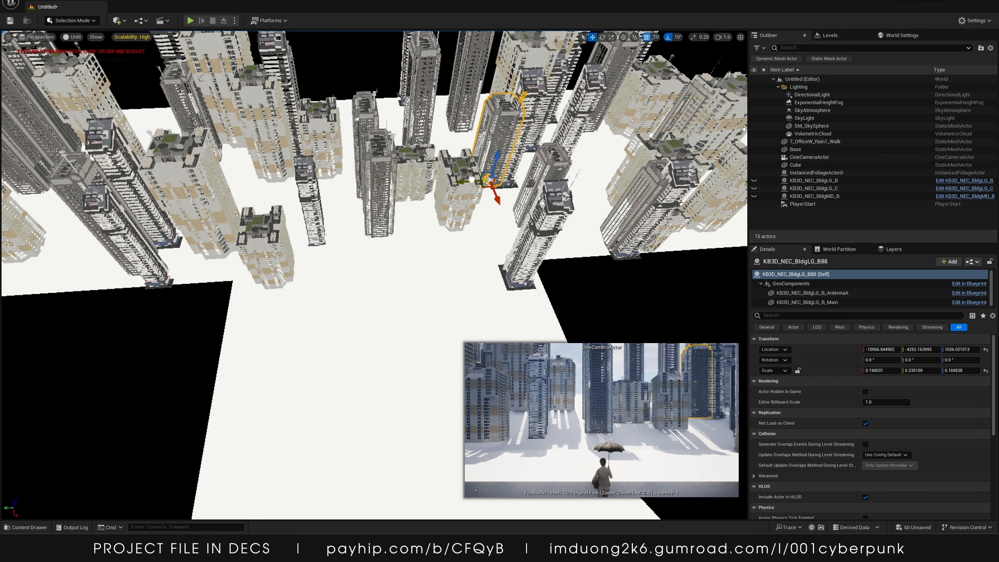
scroll(501, 134, "down", 4)
left_click(491, 186)
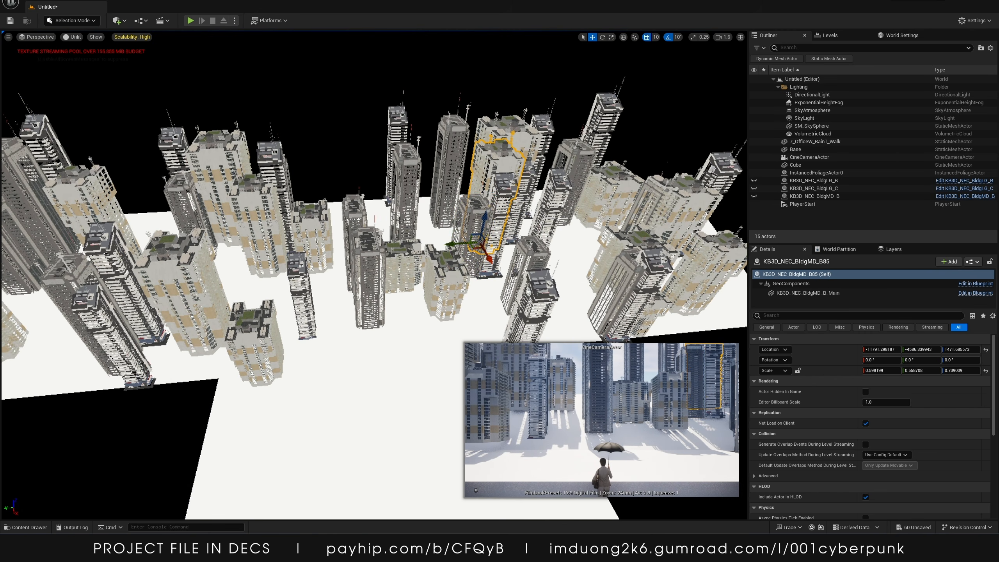
left_click(399, 221)
key("e")
left_click_drag(414, 280, 450, 251)
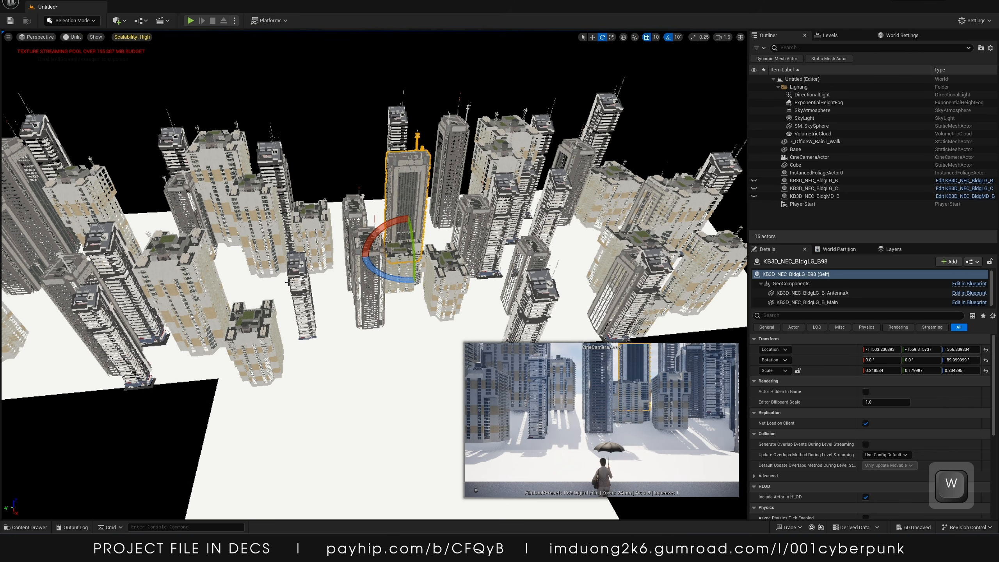
left_click(365, 278)
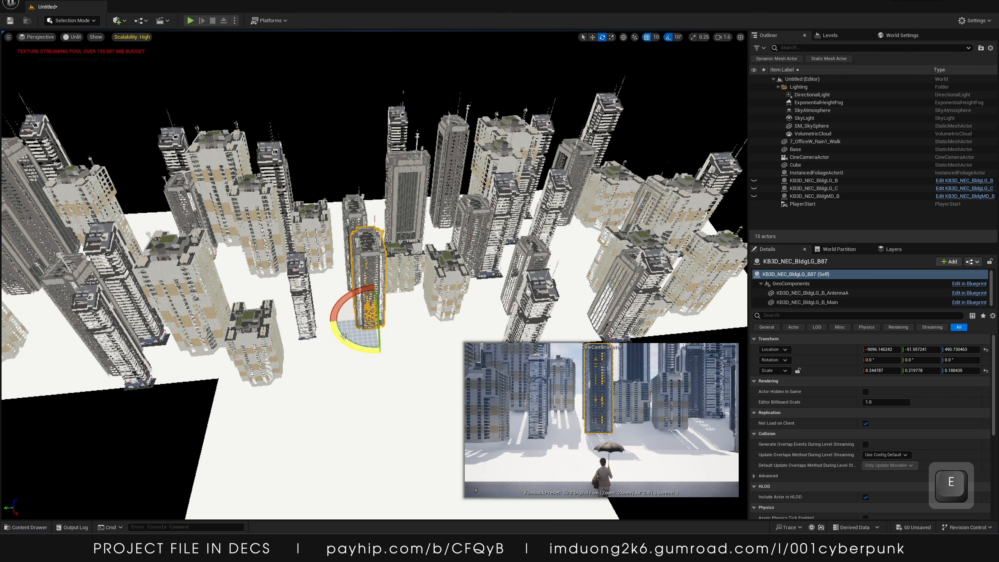
left_click_drag(344, 335, 388, 320)
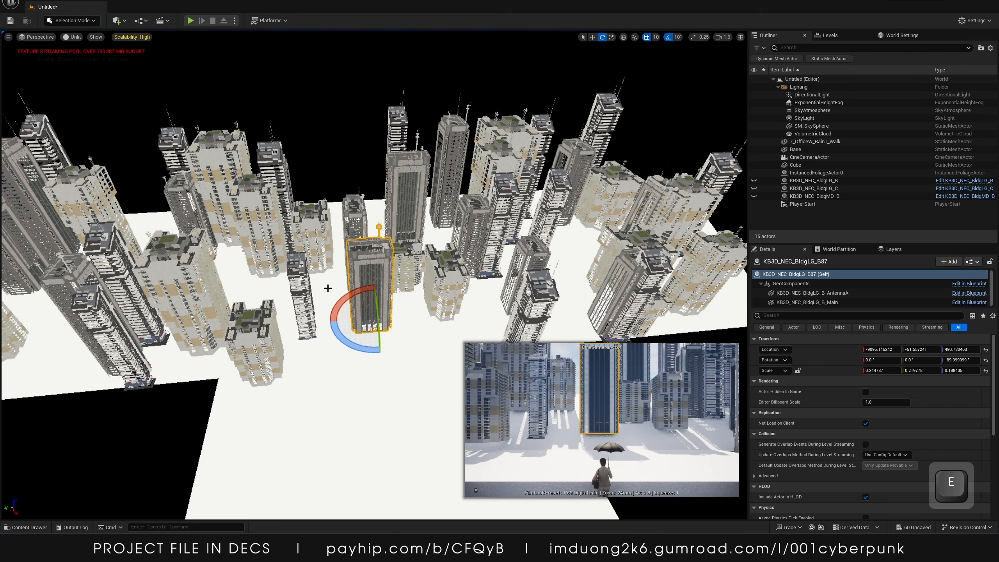
key("ctrl+z")
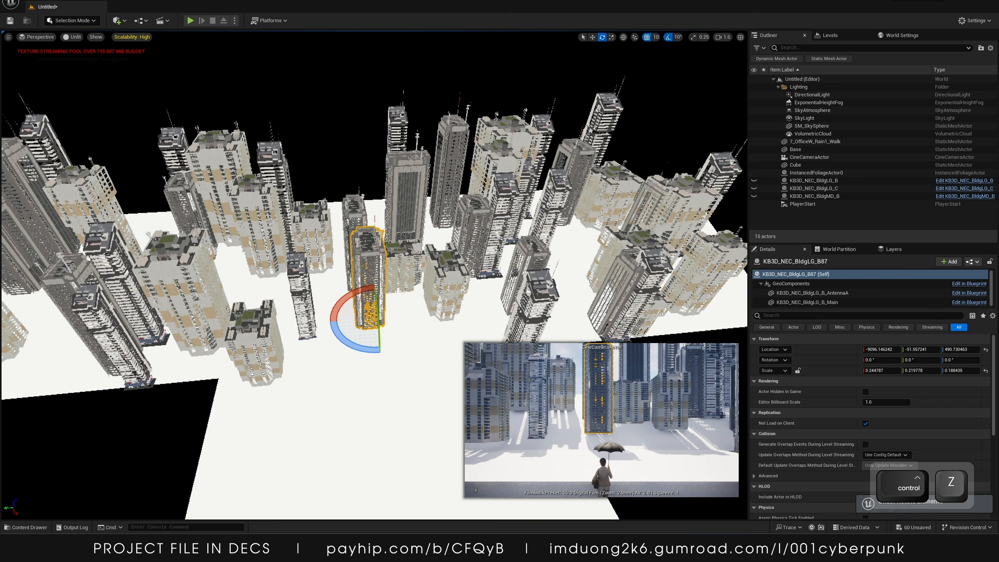
Rotate three more towers by 90 degrees to vary the facades facing the camera
left_click(301, 297)
left_click_drag(346, 356, 356, 330)
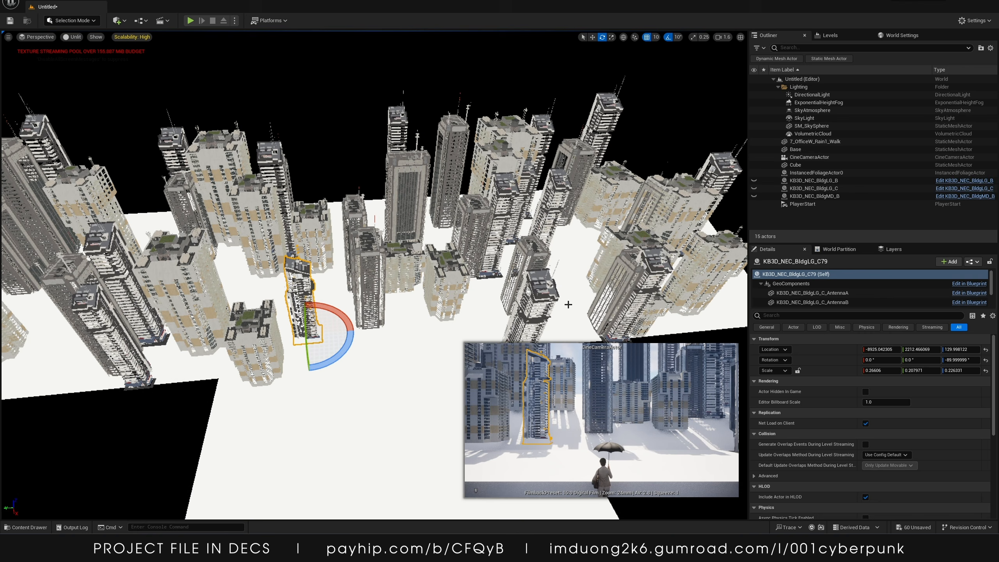
left_click(534, 290)
left_click(530, 260)
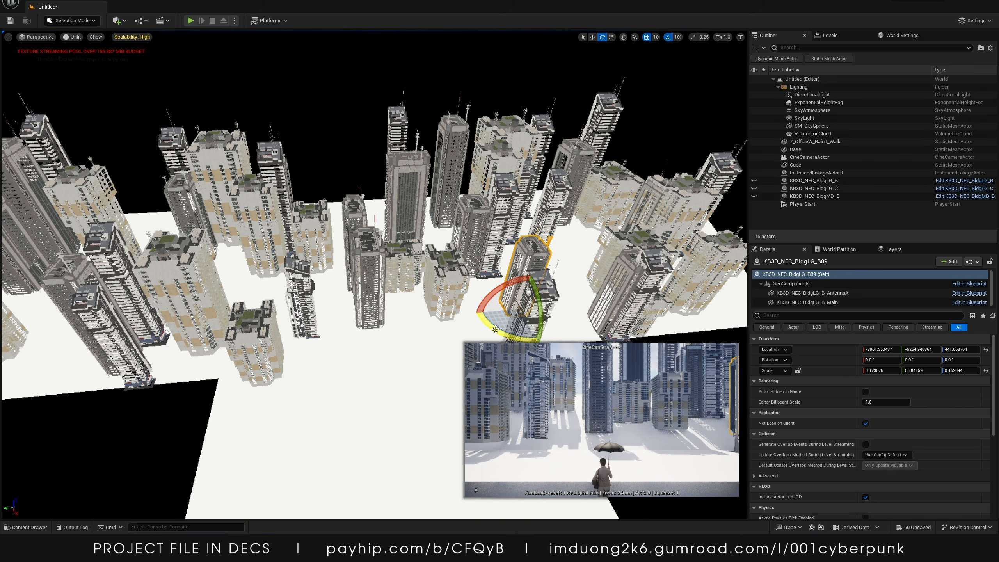
left_click_drag(495, 329, 566, 323)
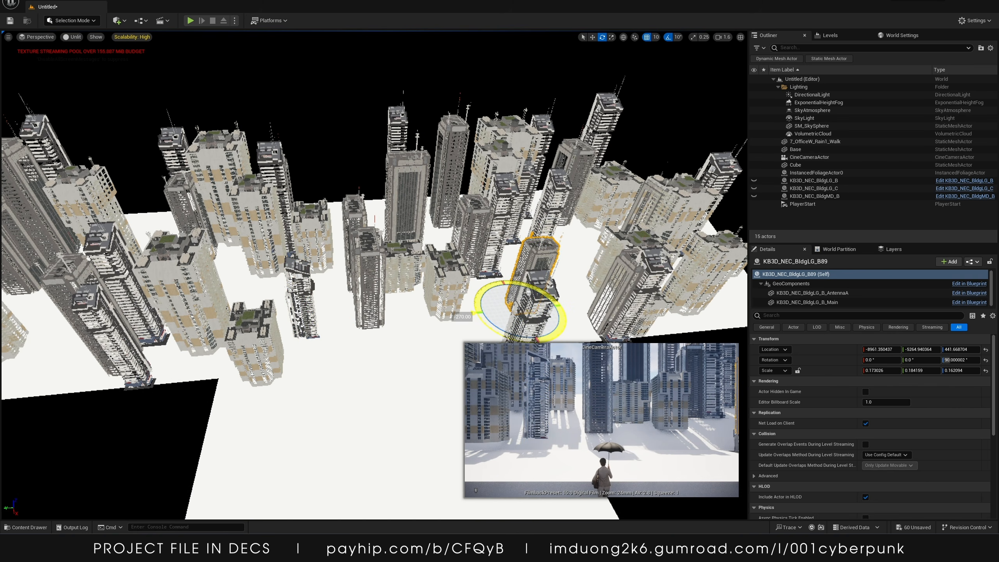
left_click(346, 218)
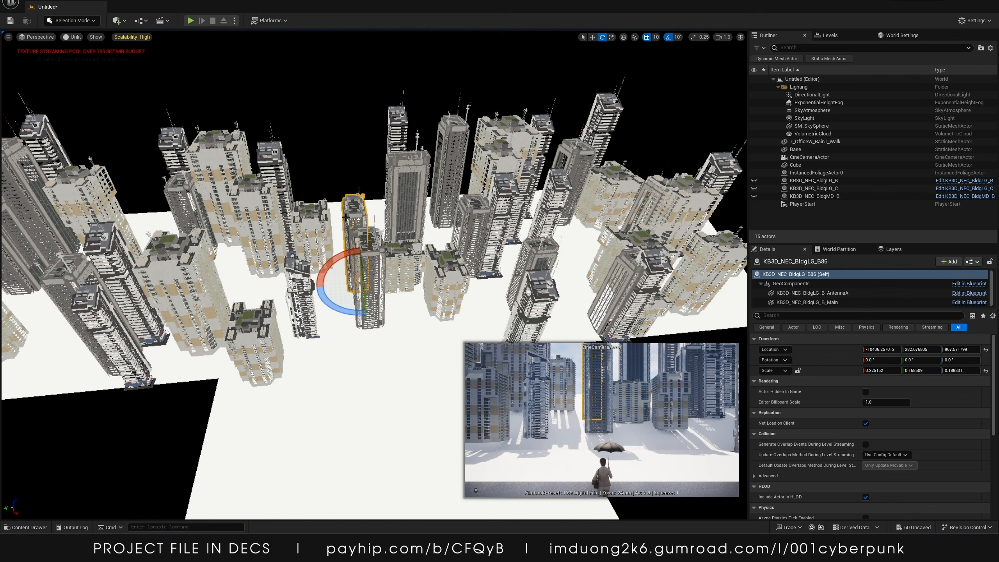
left_click_drag(320, 308, 403, 282)
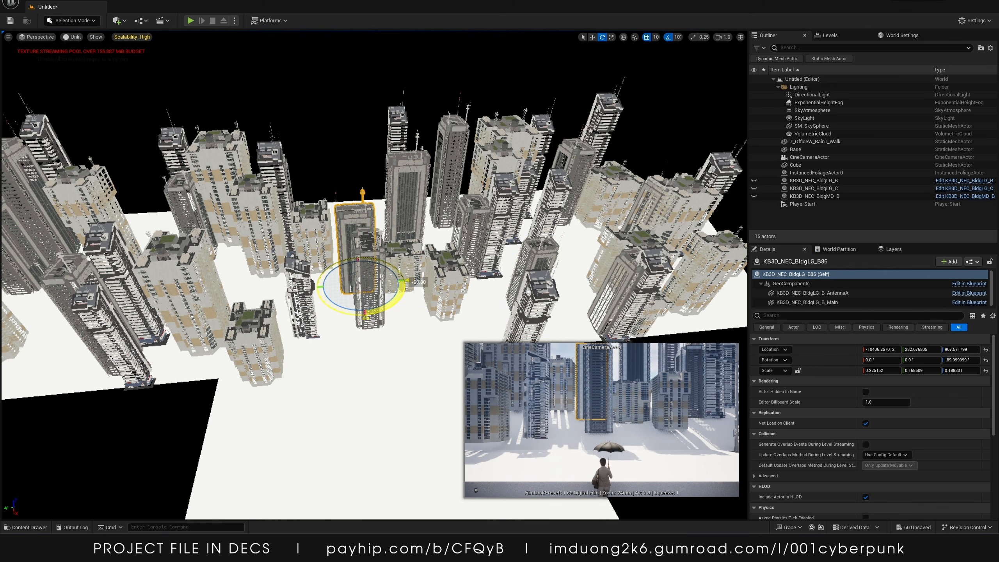
Nudge the narrow KB3D_NEC_BldgLG_B87 tower slightly sideways within the camera's view
key("w")
left_click_drag(332, 284, 319, 285)
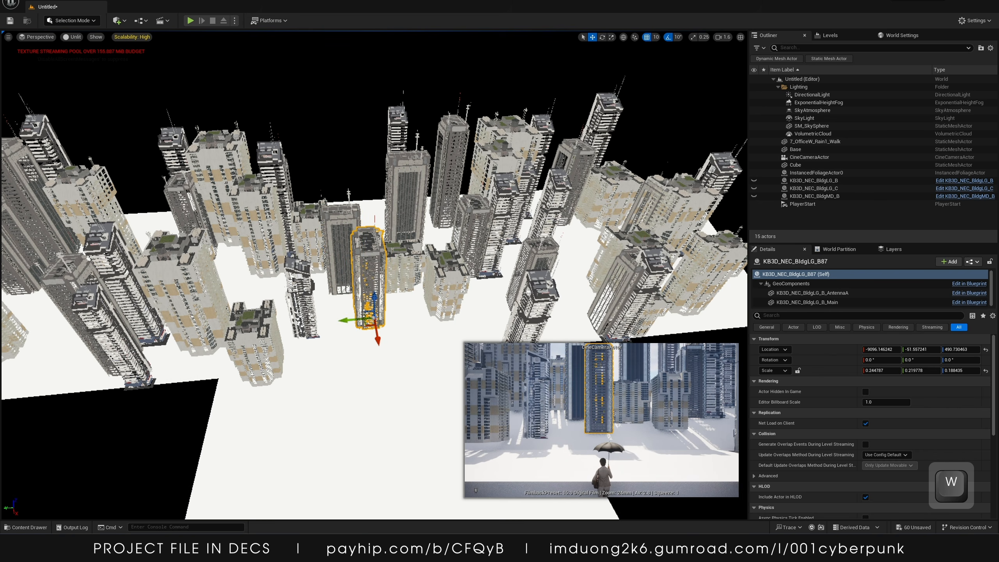
mouse_move(364, 314)
left_mouse_down()
mouse_move(299, 321)
mouse_move(350, 322)
left_mouse_up()
key("r")
key("w")
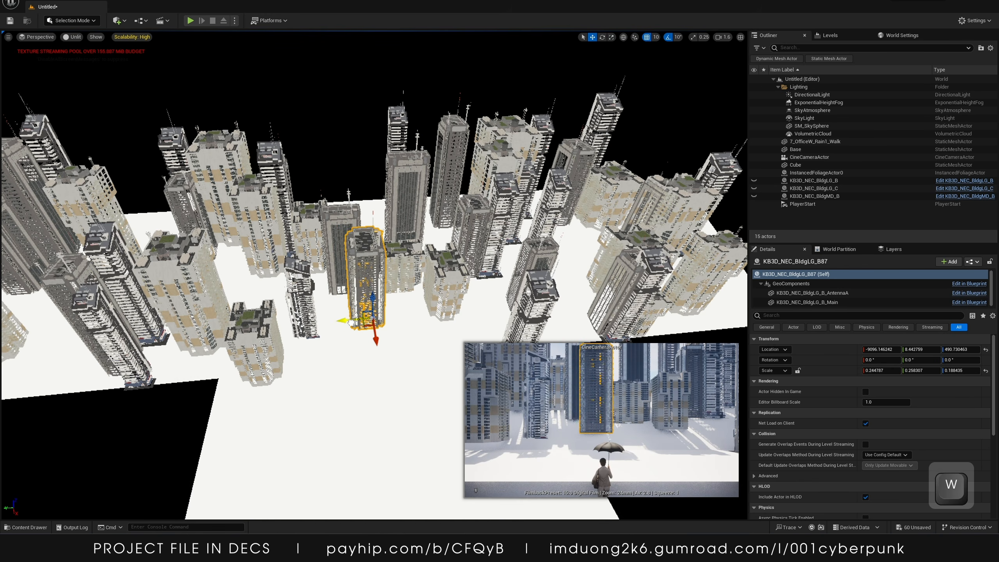
Add the Favela buildings SM_BlgA and SM_BlgB from the Megapack Maps folder into the scene
right_click_drag(329, 165, 211, 486)
key("s")
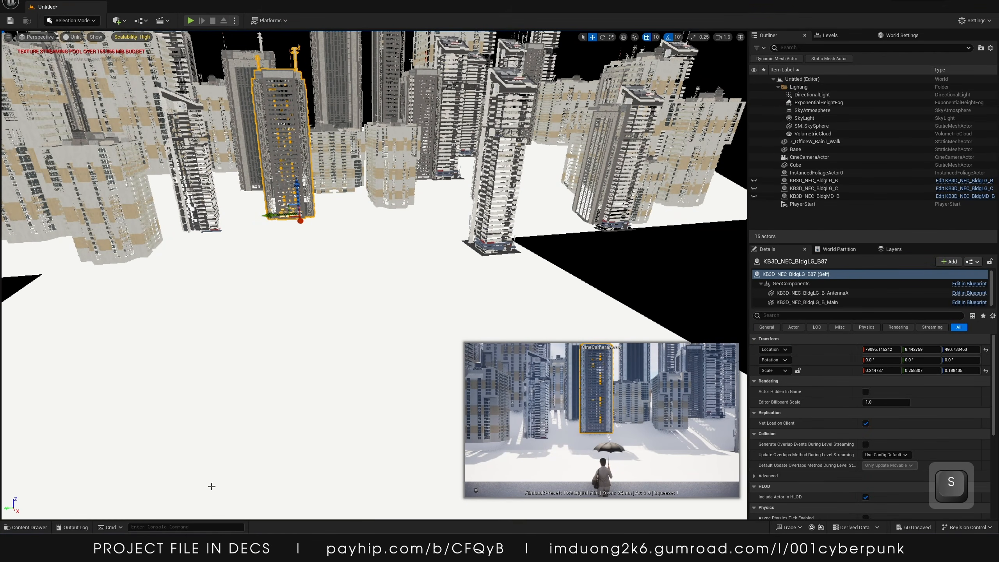
left_click(26, 527)
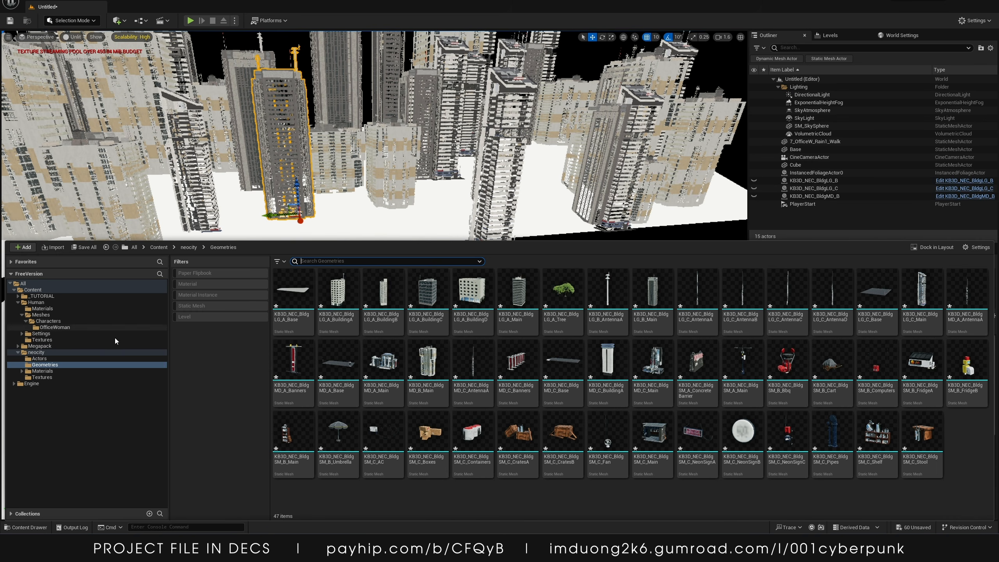
left_click(41, 333)
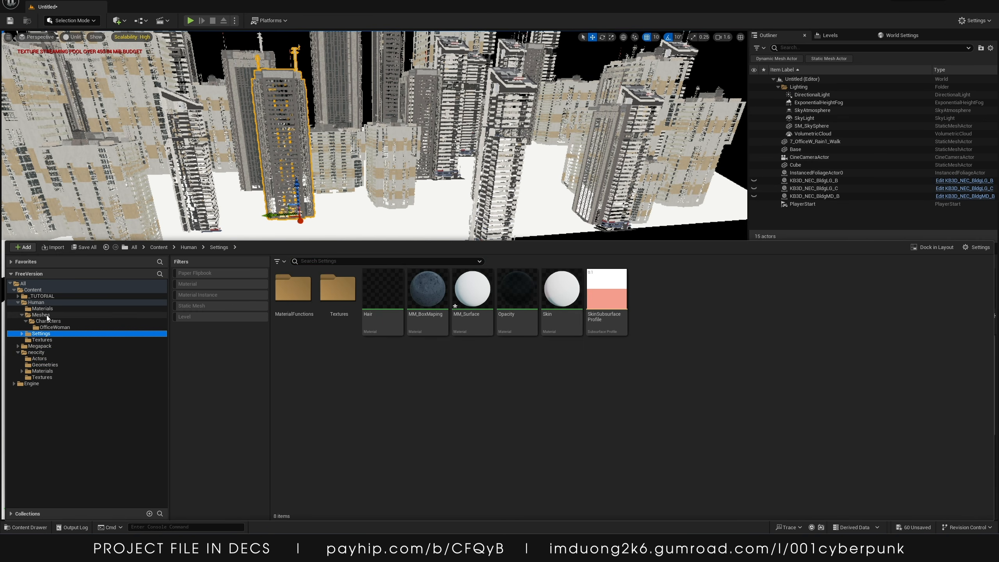
left_click(40, 346)
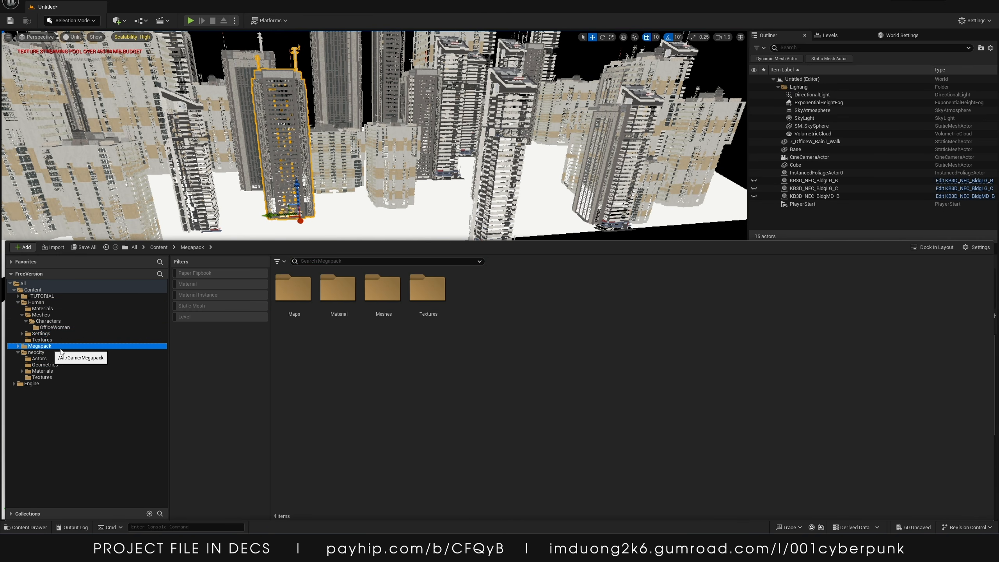
double_click(302, 301)
double_click(304, 301)
left_click(309, 301)
left_click(339, 301, "ctrl")
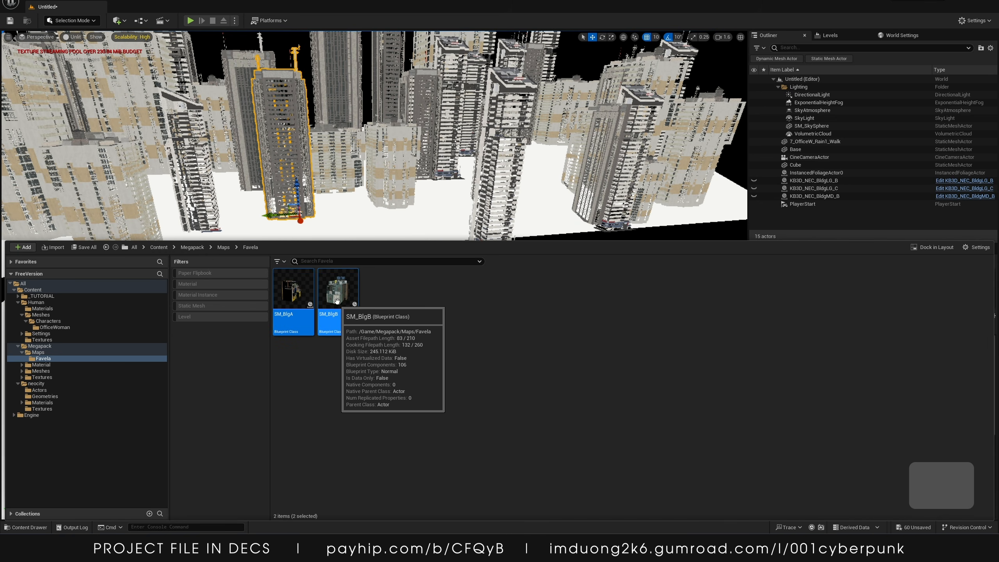
left_click_drag(337, 301, 393, 242)
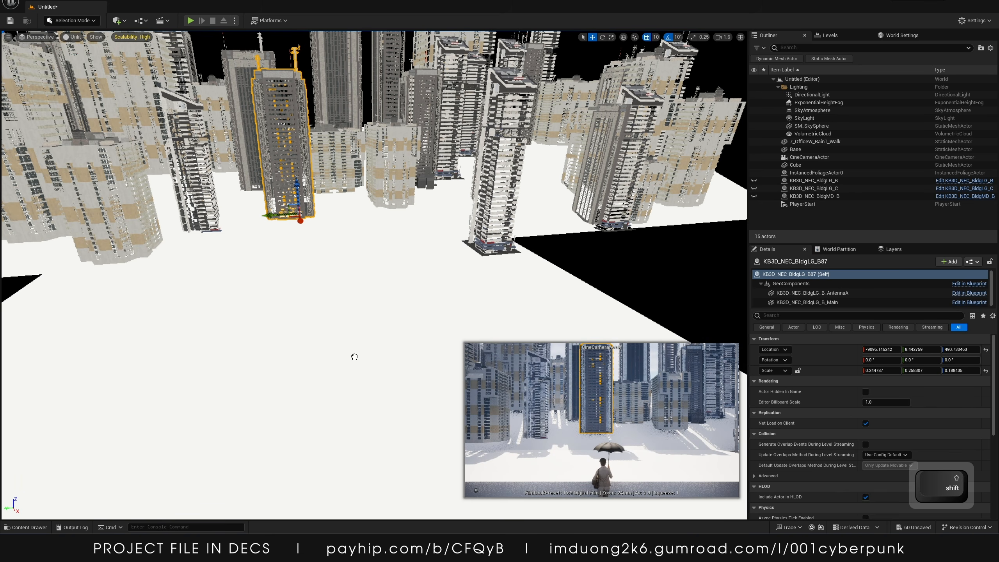
Move SM_BlgA aside and rotate SM_BlgB by 180 degrees near the walkway
left_click_drag(354, 357, 362, 343)
right_click_drag(435, 317, 429, 345)
key("w")
key("s")
left_click_drag(356, 280, 363, 208)
left_click(325, 201, "ctrl")
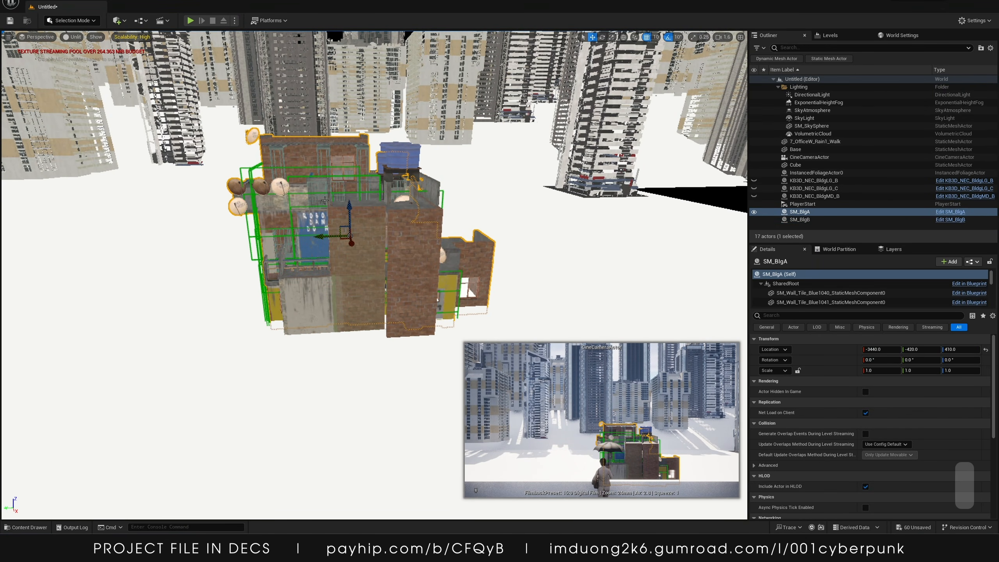
left_click_drag(326, 236, 146, 248)
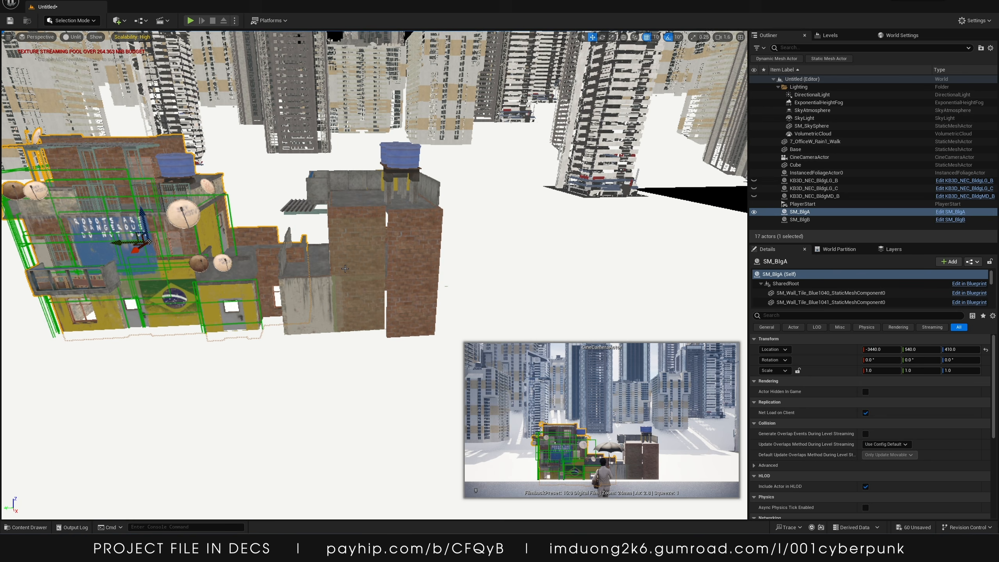
left_click(345, 269)
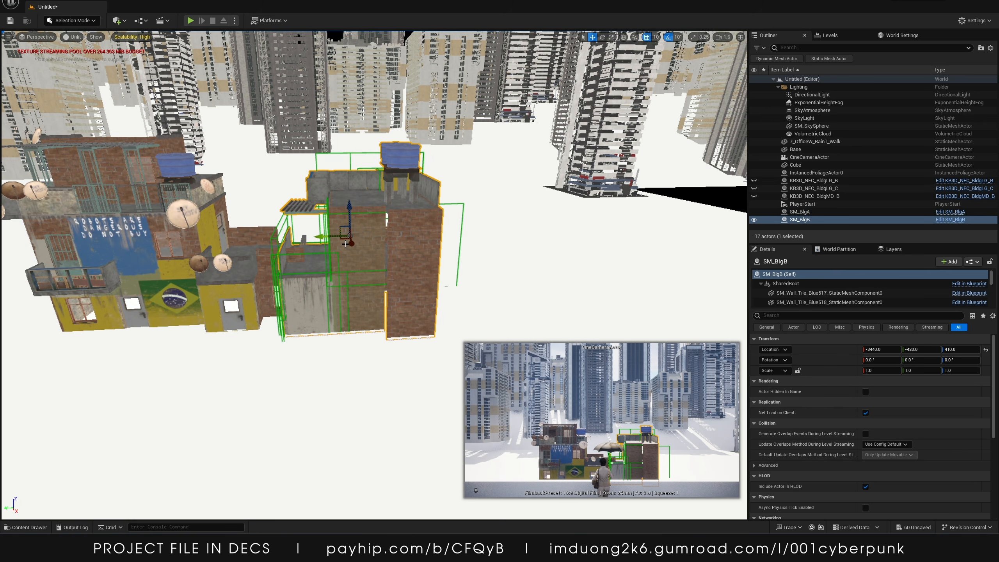
key("e")
left_click_drag(345, 246, 388, 243)
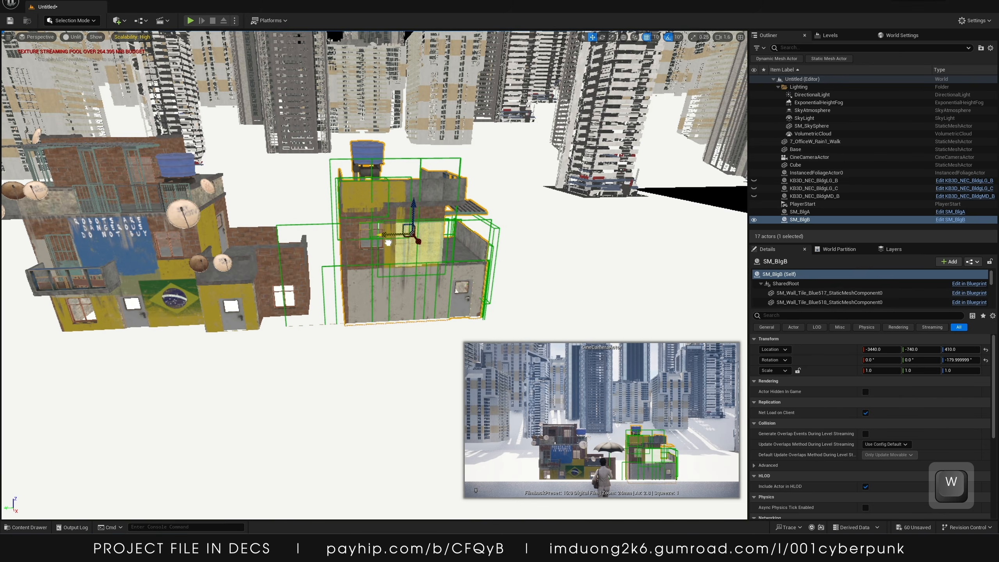
Delete both Favela buildings from the scene
key("s")
right_click_drag(387, 243, 229, 252)
key("w")
key("s")
key("a")
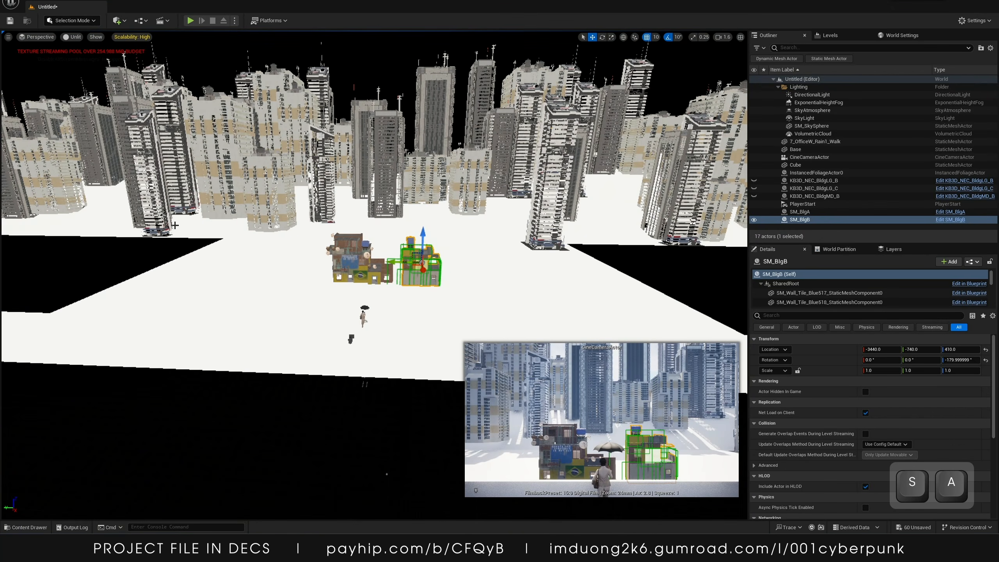
left_click(359, 274, "shift")
key("Delete")
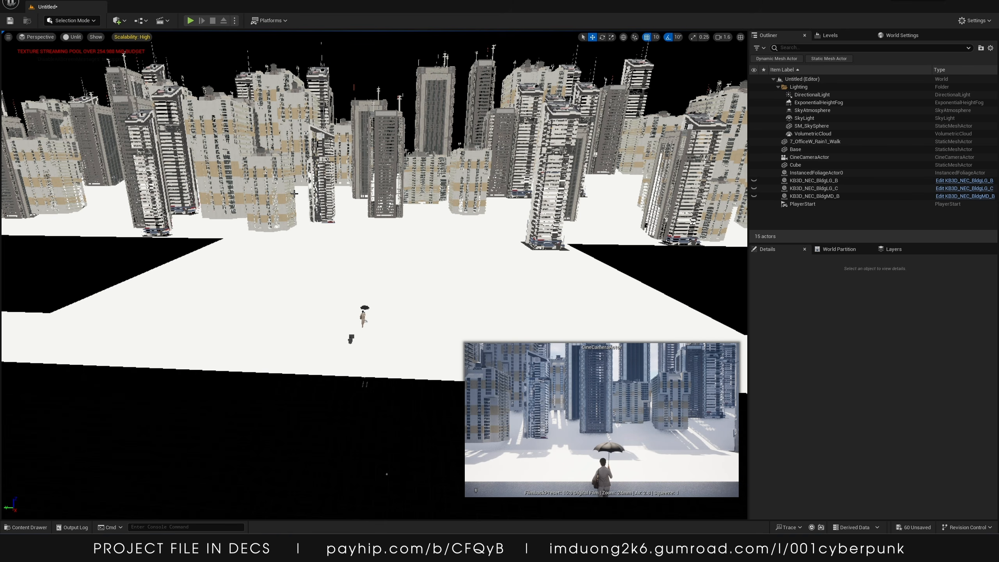
Place the KB3D_NEC_BldgMD_C_Main mesh from neocity Geometries into the scene and delete it
left_click(46, 526)
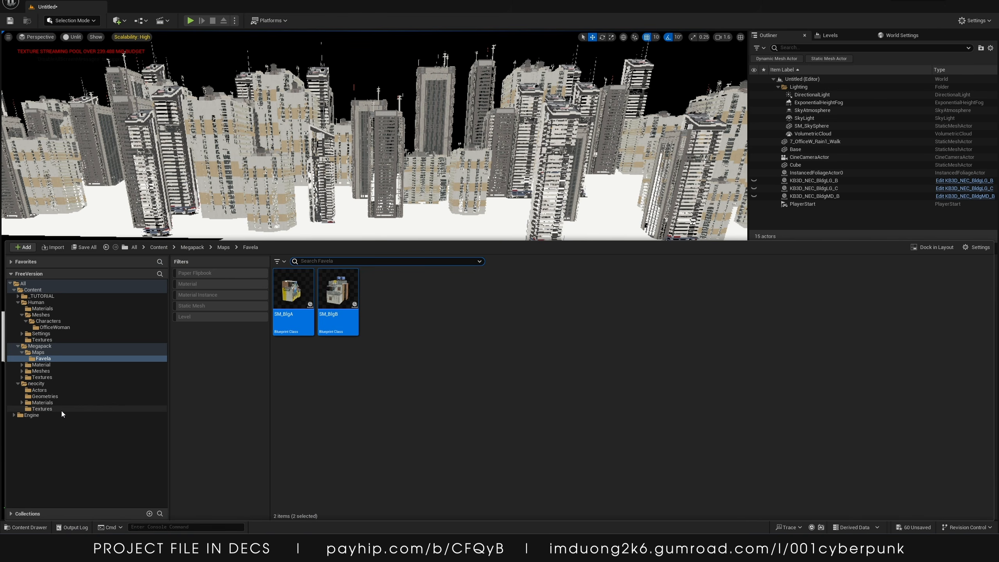
left_click(61, 395)
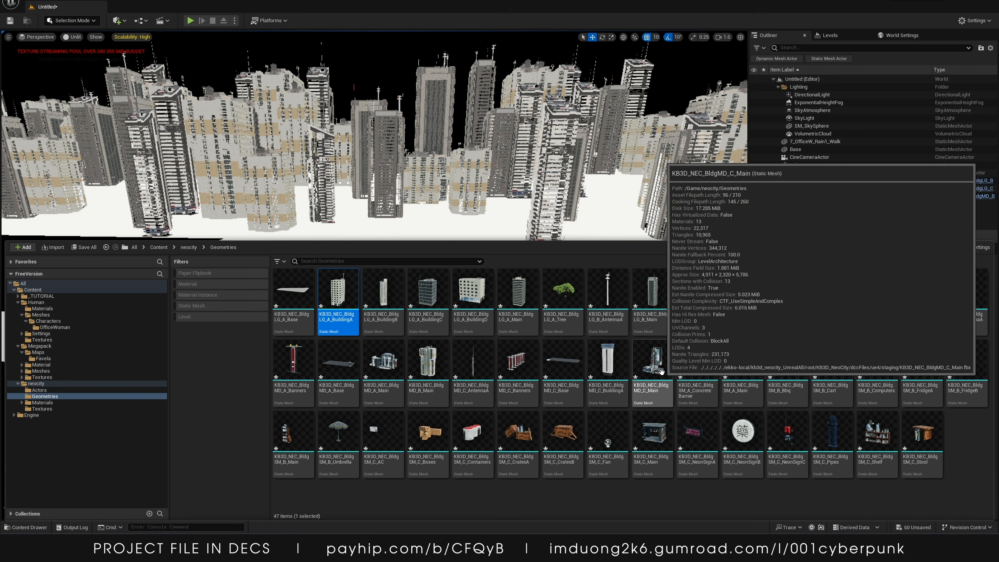
left_click_drag(656, 369, 419, 101)
key("Delete")
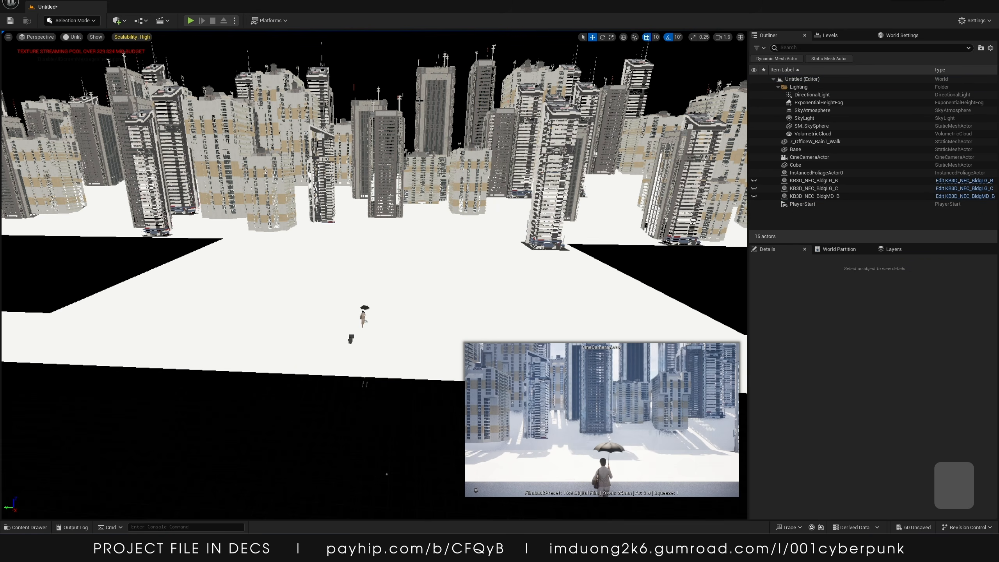
Place the KB3D_NEC_BldgLG_A, KB3D_NEC_BldgMD_A and KB3D_NEC_BldgSM_C blueprints from neocity Actors into the scene
left_click(34, 529)
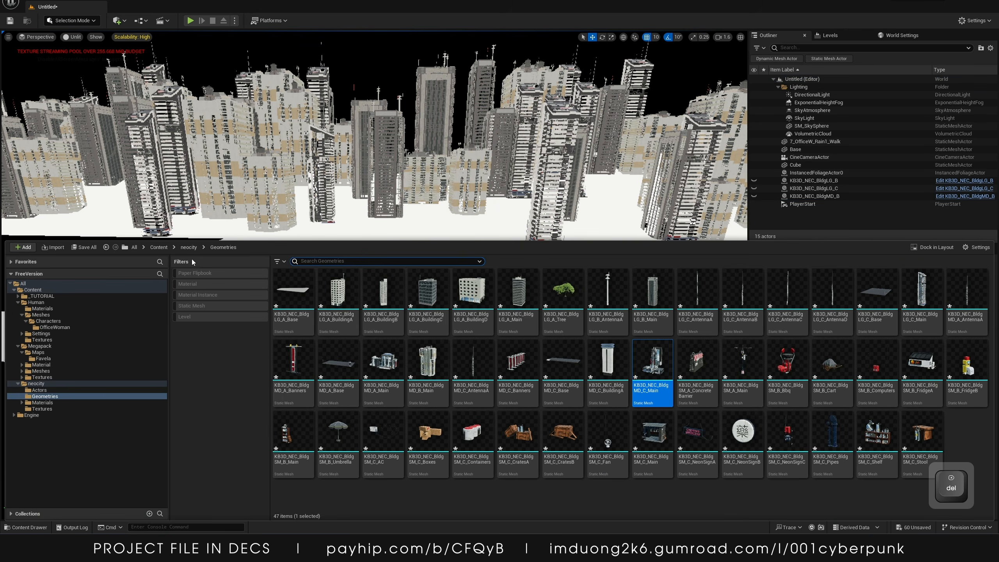
left_click(188, 247)
double_click(293, 293)
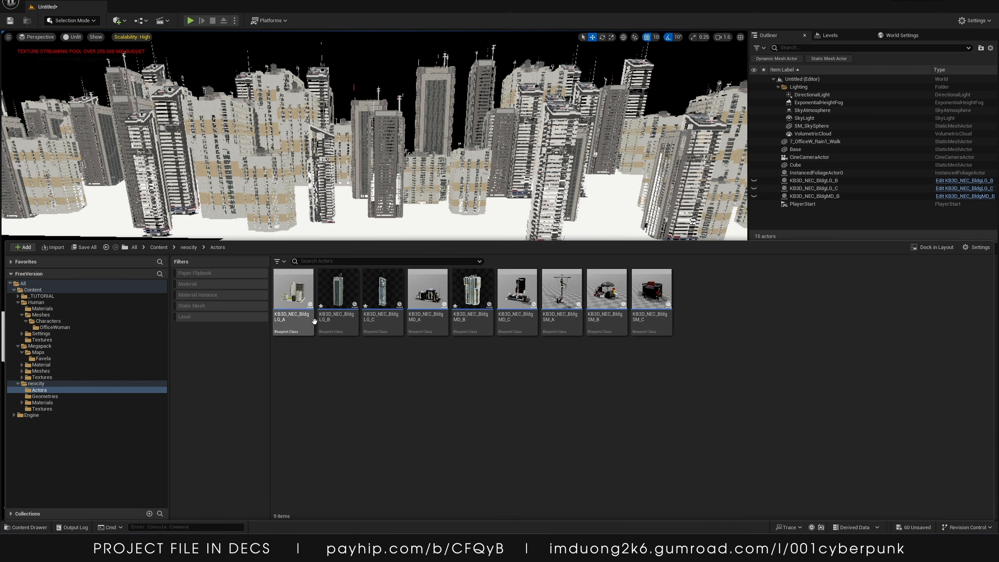
left_click(293, 293, "ctrl")
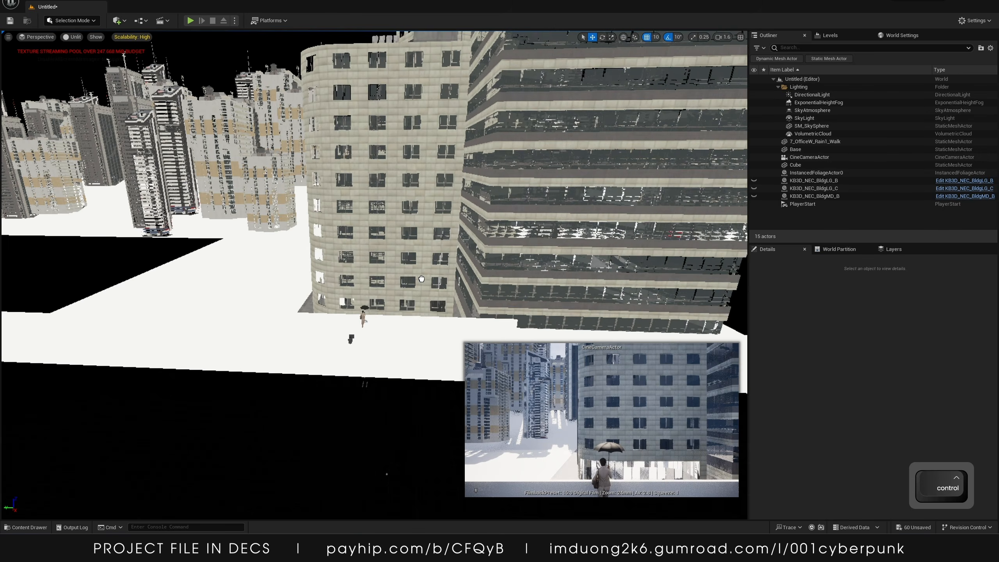
left_click_drag(421, 278, 461, 217)
Delete the older KB3D_NEC_BldgLG_B, KB3D_NEC_BldgLG_C and KB3D_NEC_BldgMD_B actors from the level
key("a")
right_click_drag(461, 217, 460, 201)
key("s")
left_click_drag(404, 293, 246, 310)
left_click(422, 286)
left_click(811, 189)
left_click(811, 196, "ctrl")
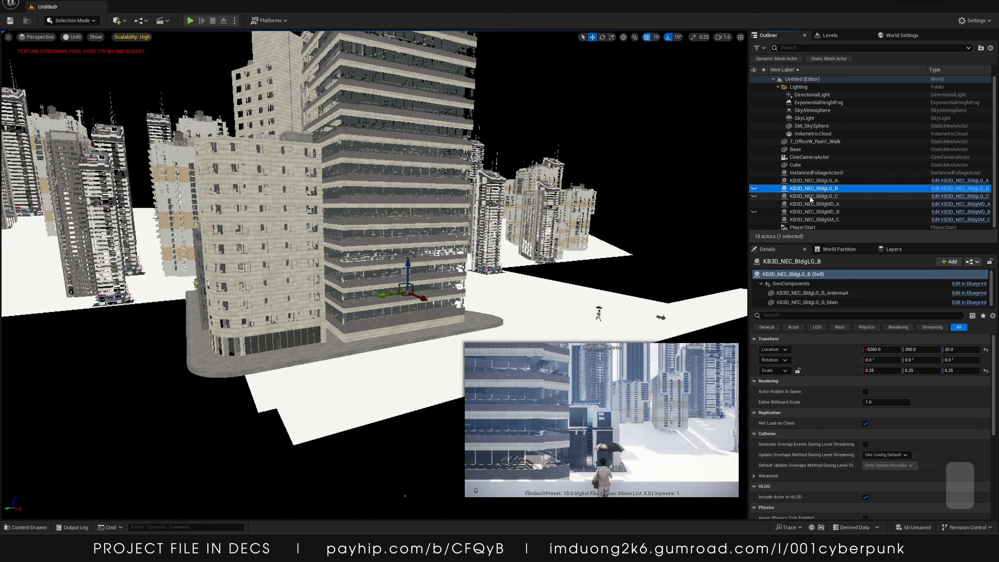
left_click(814, 213, "ctrl")
key("Delete")
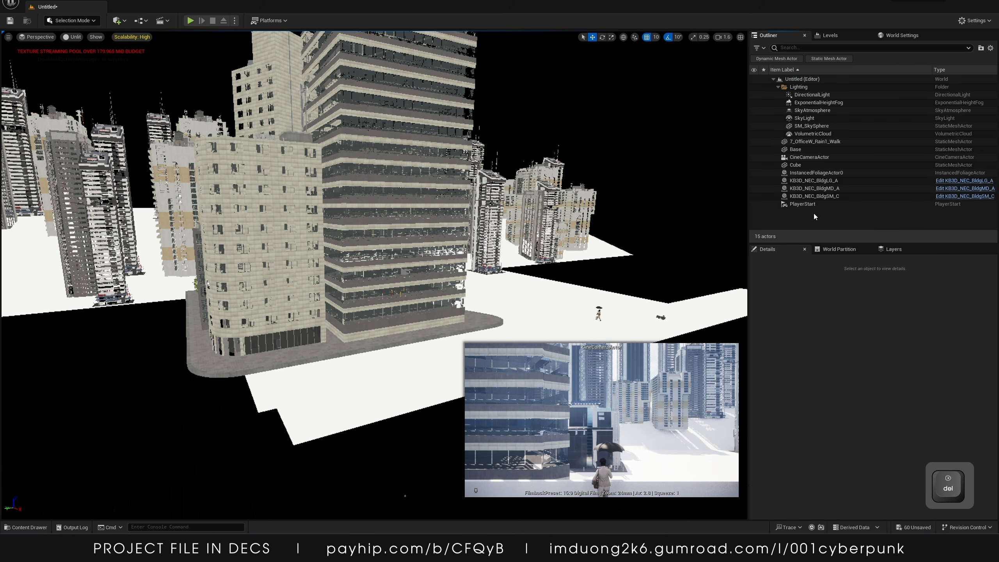
Shrink KB3D_NEC_BldgLG_A to about 0.108 scale and move it beside the walkway near the camera
key("w")
right_click_drag(406, 249, 352, 253)
key("d")
key("s")
left_click(406, 249)
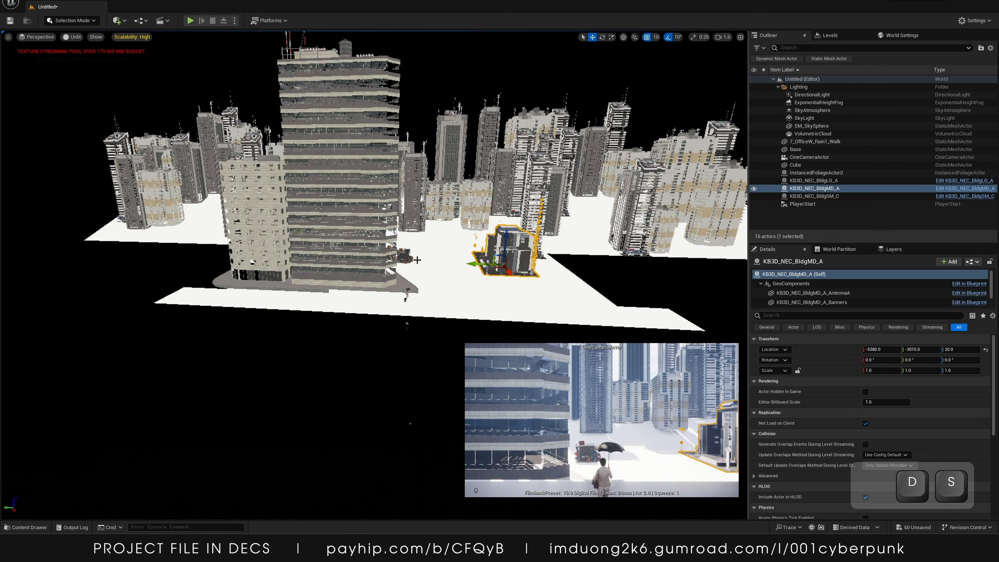
left_click_drag(385, 261, 403, 267)
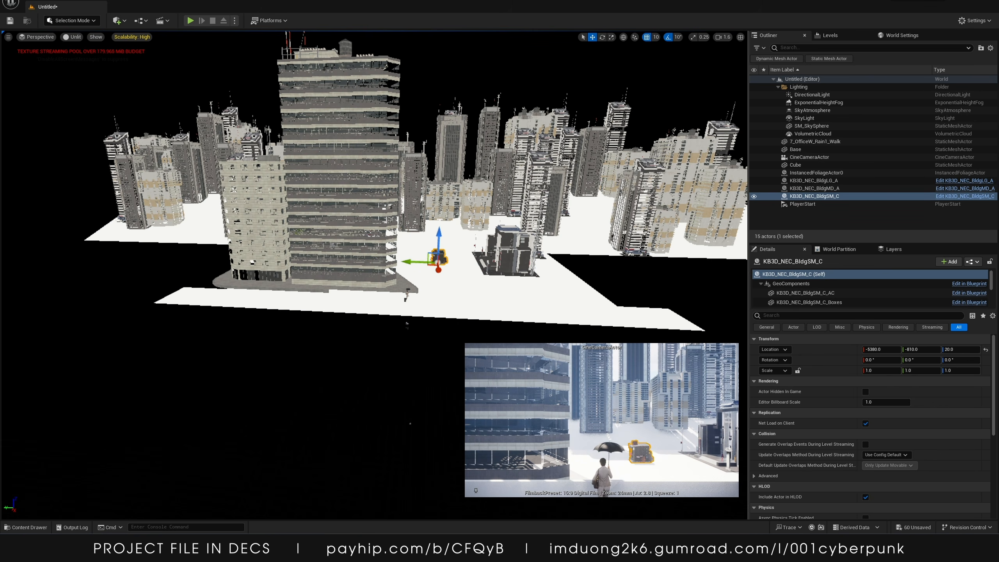
key("w")
right_click_drag(491, 252, 491, 253)
key("d")
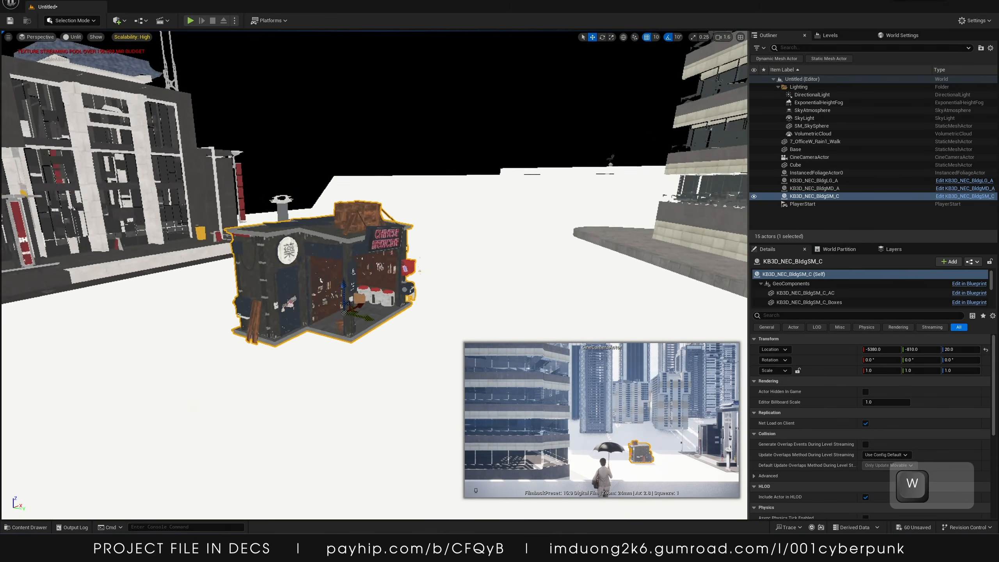
right_click_drag(491, 252, 491, 253)
key("d")
key("s")
left_click(313, 178)
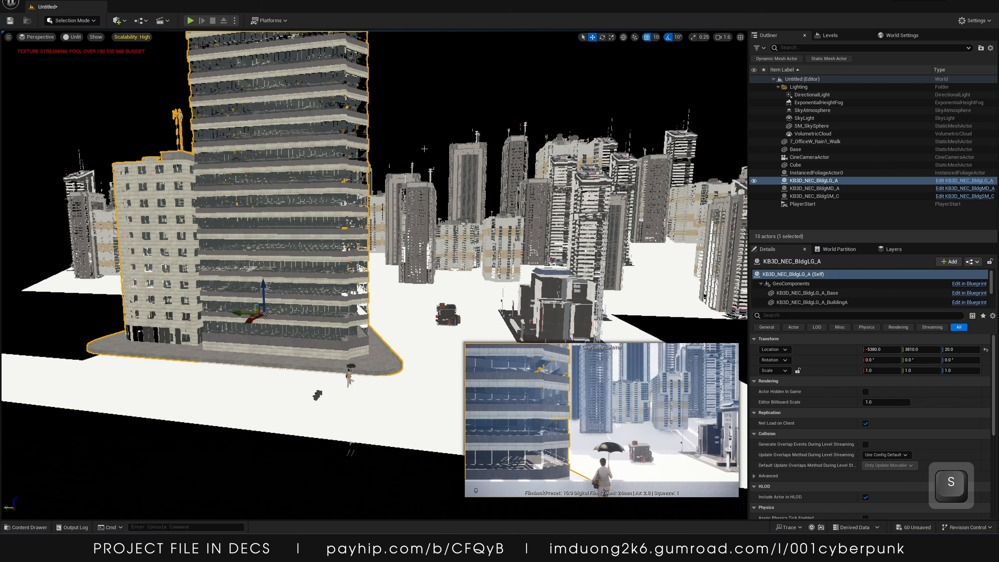
left_click_drag(263, 314, 365, 328)
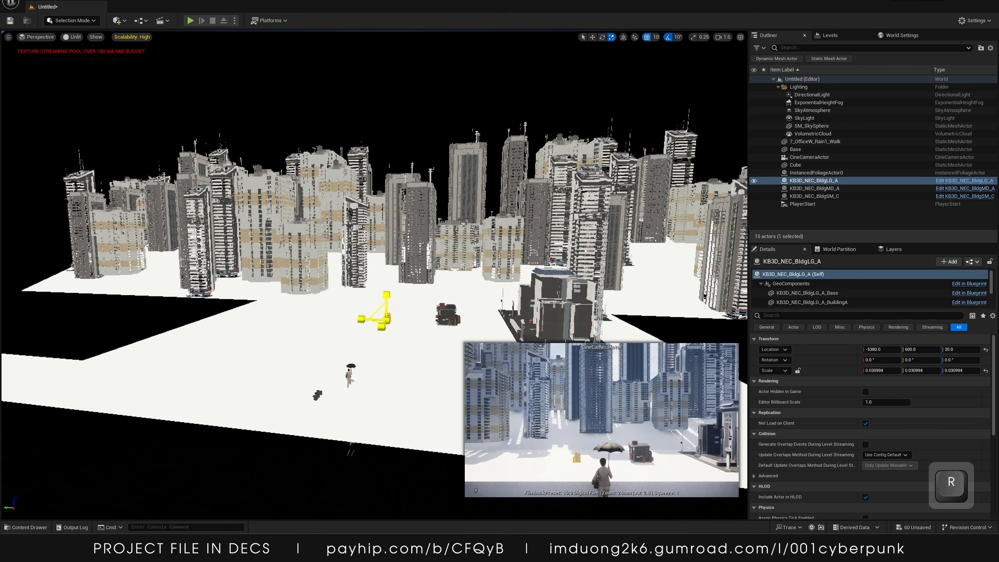
Move KB3D_NEC_BldgMD_A beside the others and scale it down to about 0.34
left_click(553, 319)
left_click_drag(547, 327, 463, 326)
key("w")
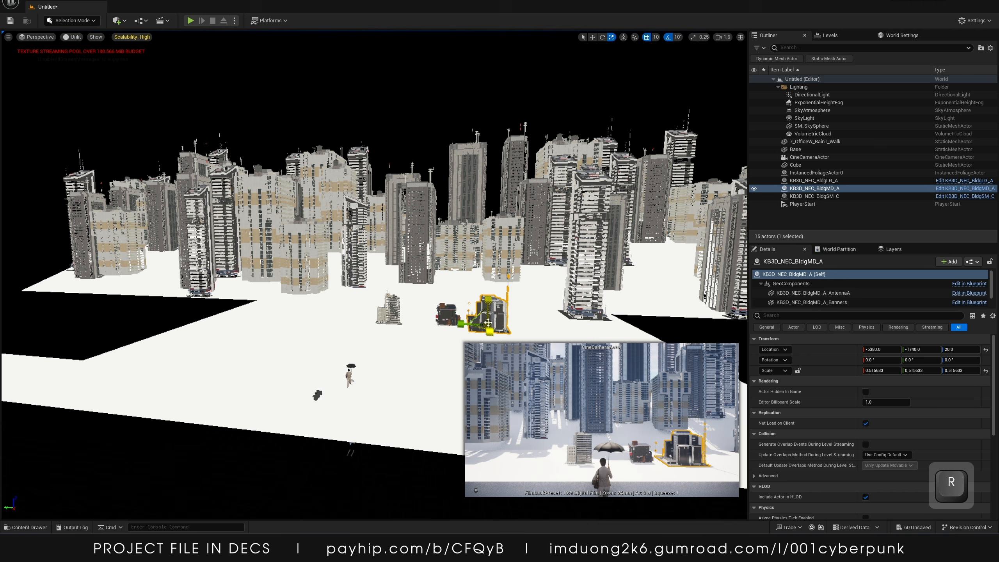
key("ctrl+z")
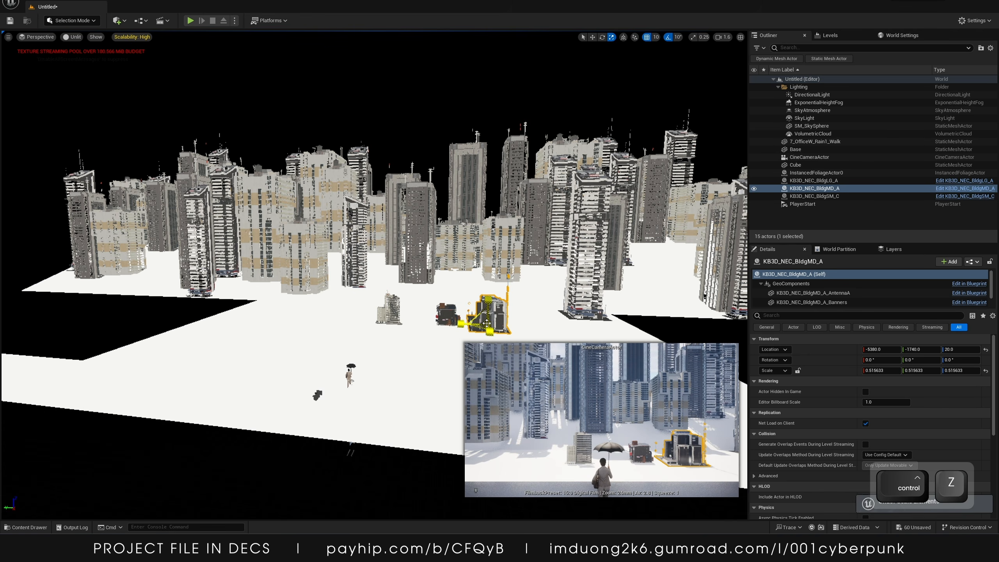
left_click_drag(487, 324, 481, 330)
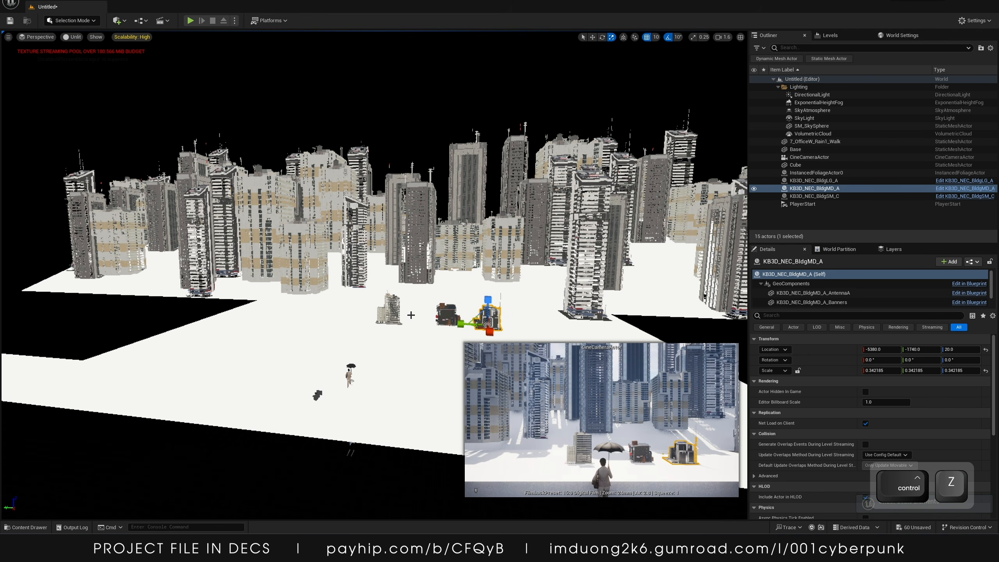
Move KB3D_NEC_BldgLG_A closer to the other two buildings and scale it to about 0.086
left_click(390, 313)
left_click_drag(364, 320, 393, 322)
key("w")
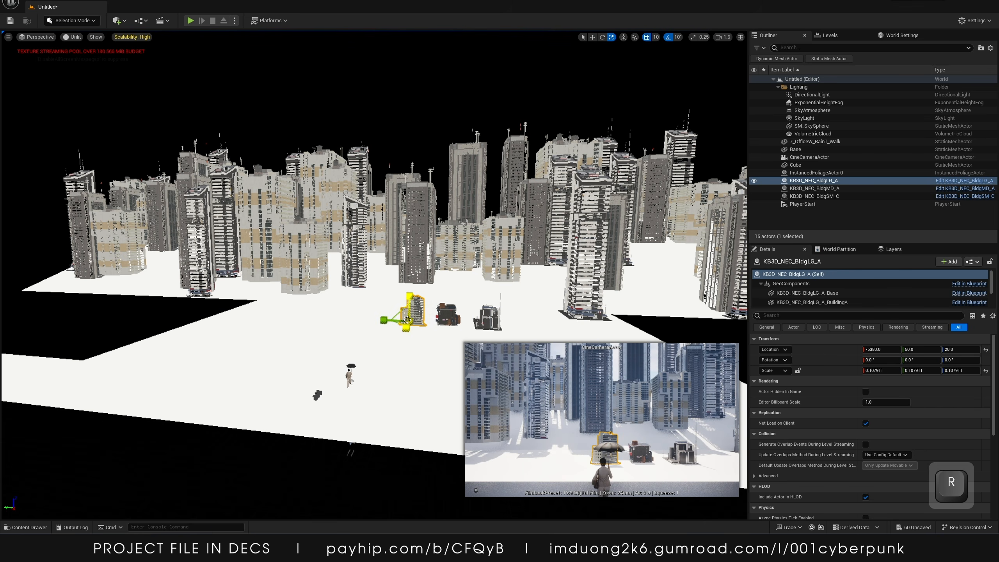
key("ctrl+z")
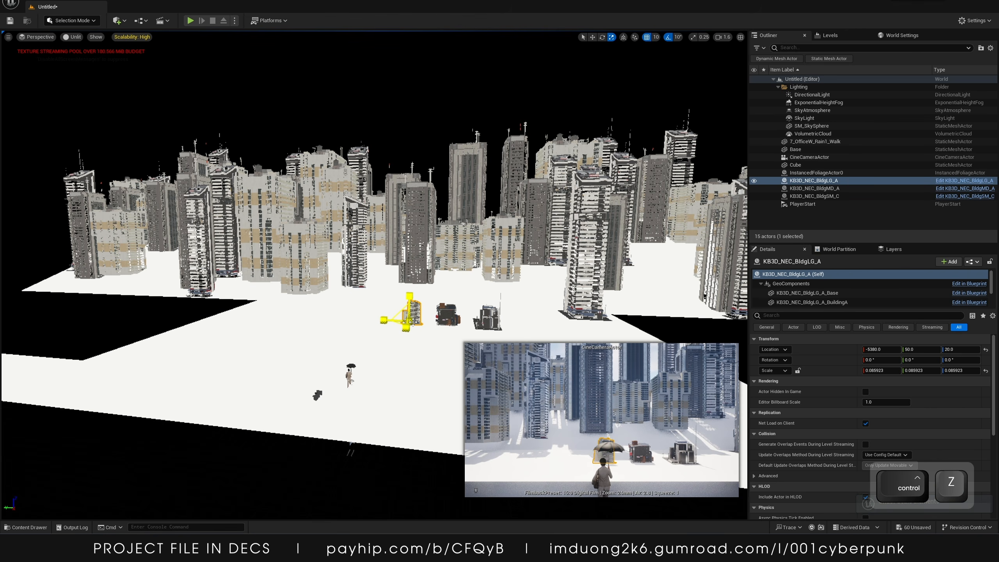
Select all three new buildings and shift them together toward the walkway in front of the camera
left_click(448, 315, "shift")
left_click(487, 318, "shift")
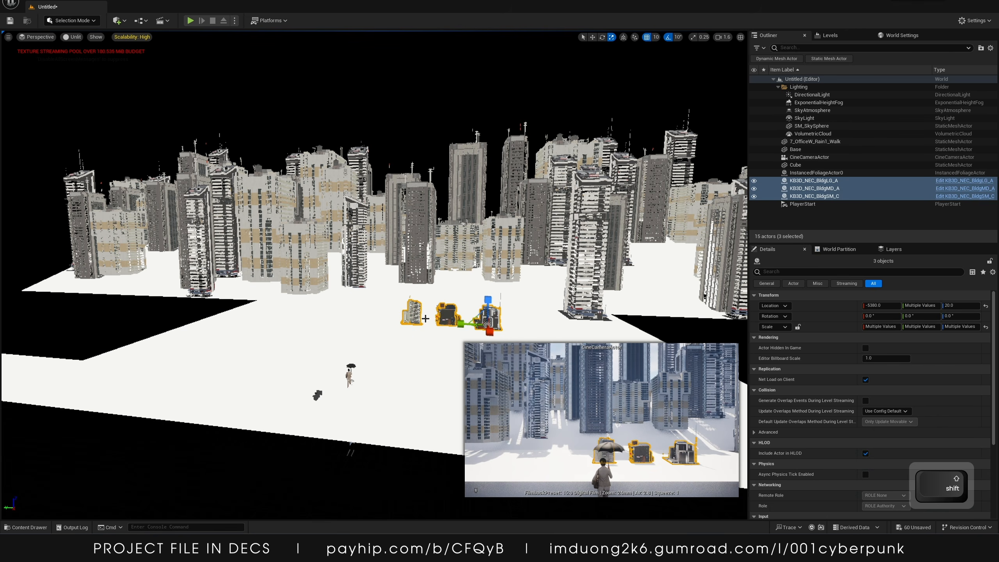
left_click_drag(454, 324, 358, 311)
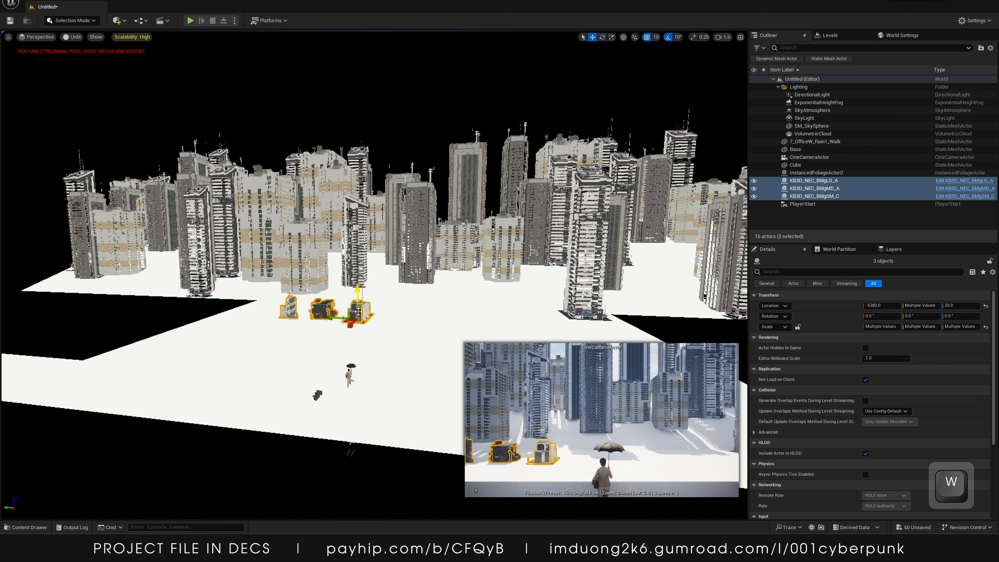
Set KB3D_NEC_BldgMD_A's scale uniformly to 0.3 on all axes
left_click(355, 305)
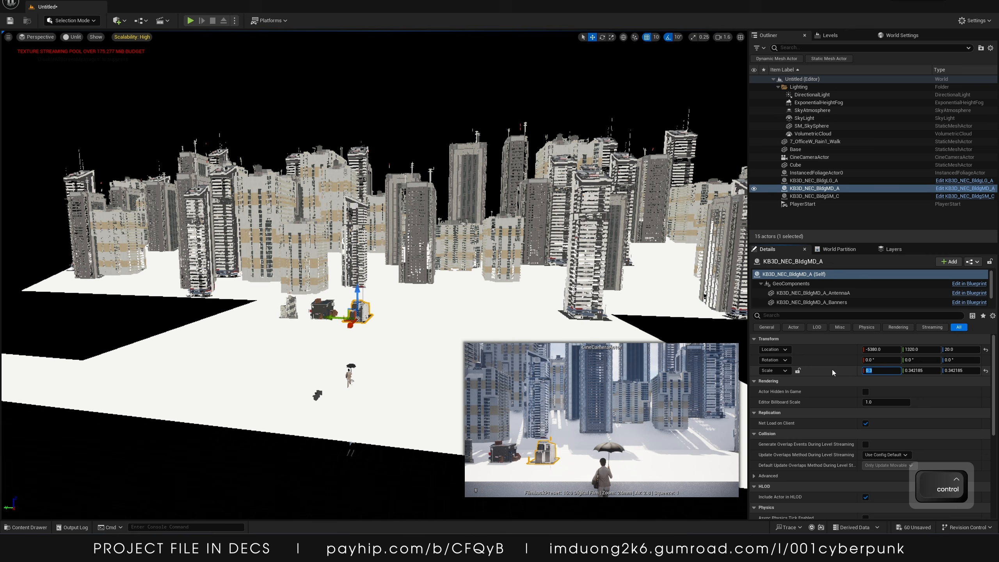
left_click(797, 371)
key("ctrl+z")
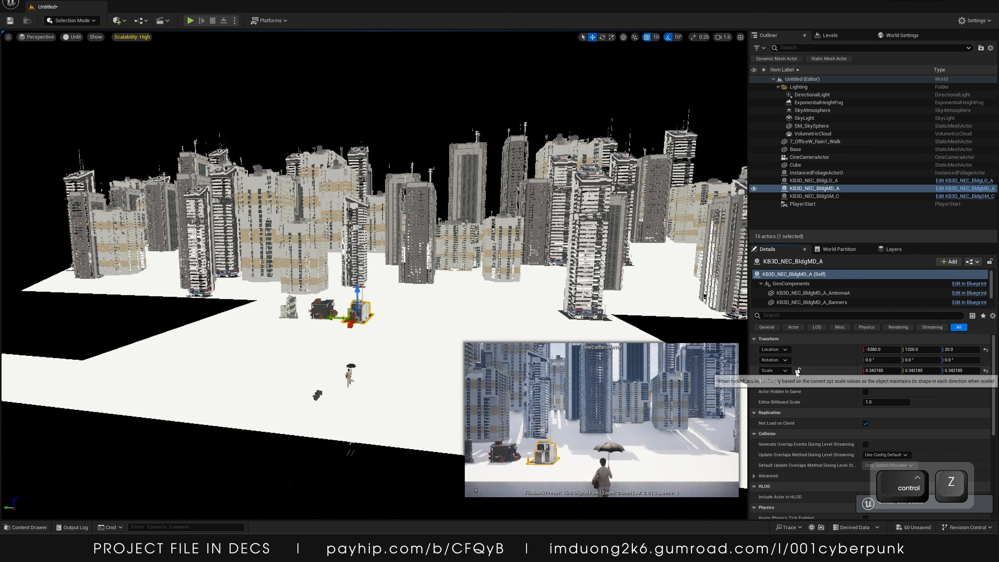
type("0.3")
key("Return")
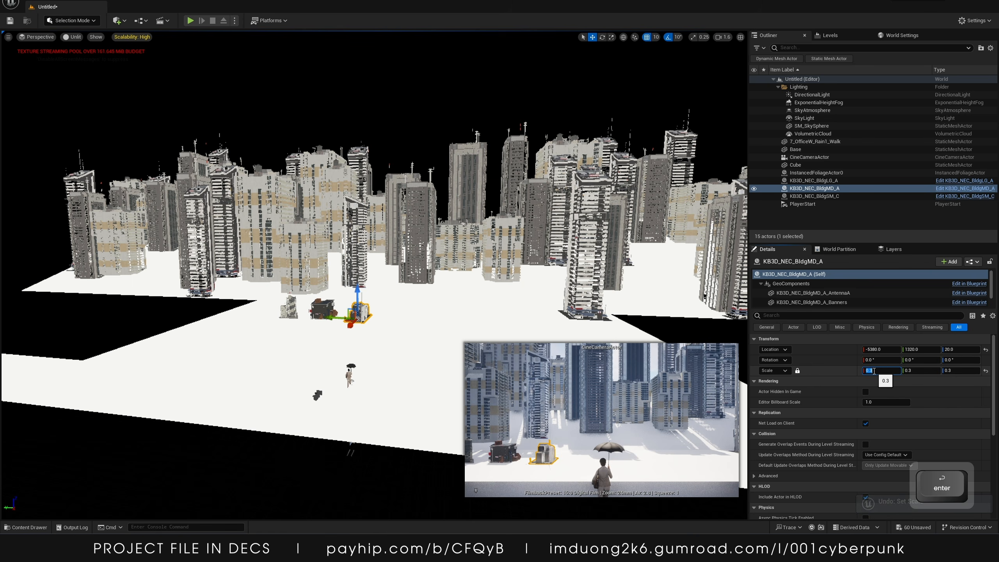
Select KB3D_NEC_BldgLG_A in the outliner and switch the editor to Foliage Mode
left_click(816, 196)
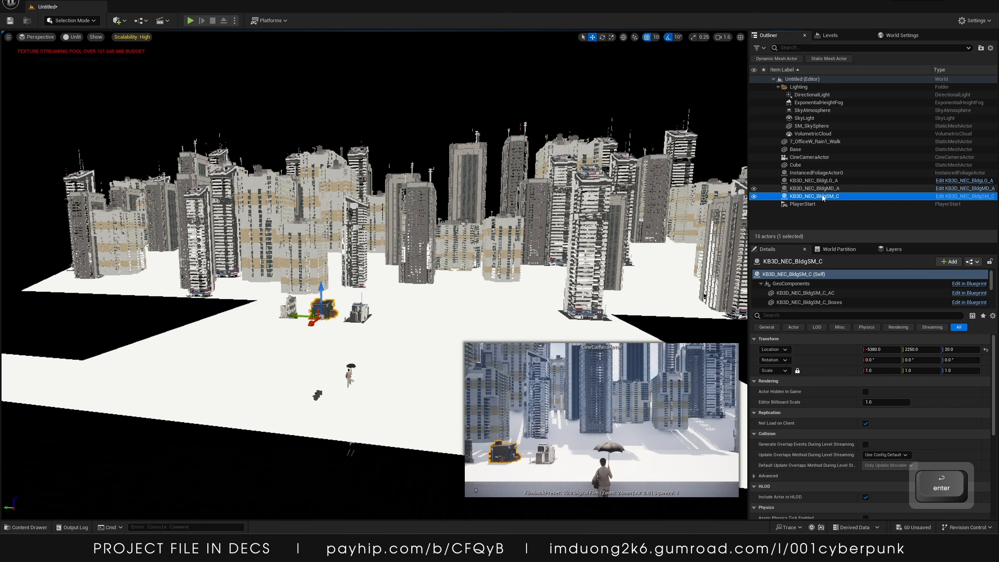
left_click(816, 180)
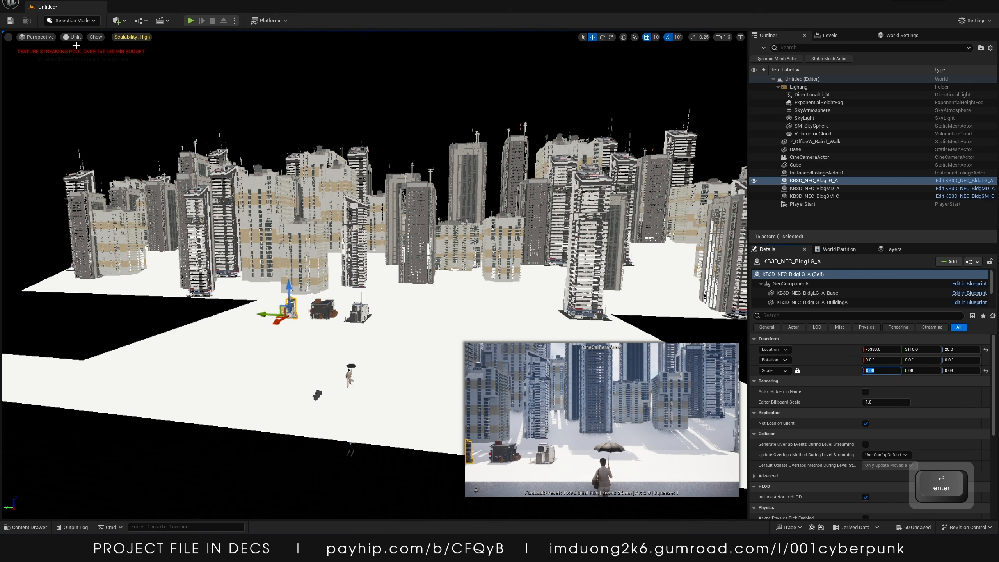
left_click(83, 22)
left_click(83, 50)
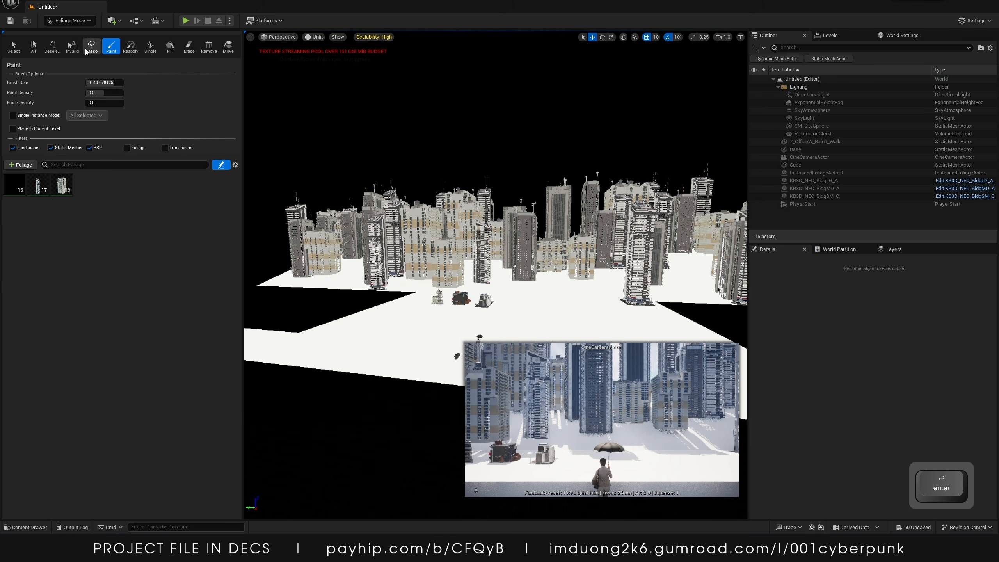
Add a new foliage type and save it as SM_BldgA in the _TUTORIAL/Foliage folder
left_click(62, 186)
left_click(16, 183, "shift")
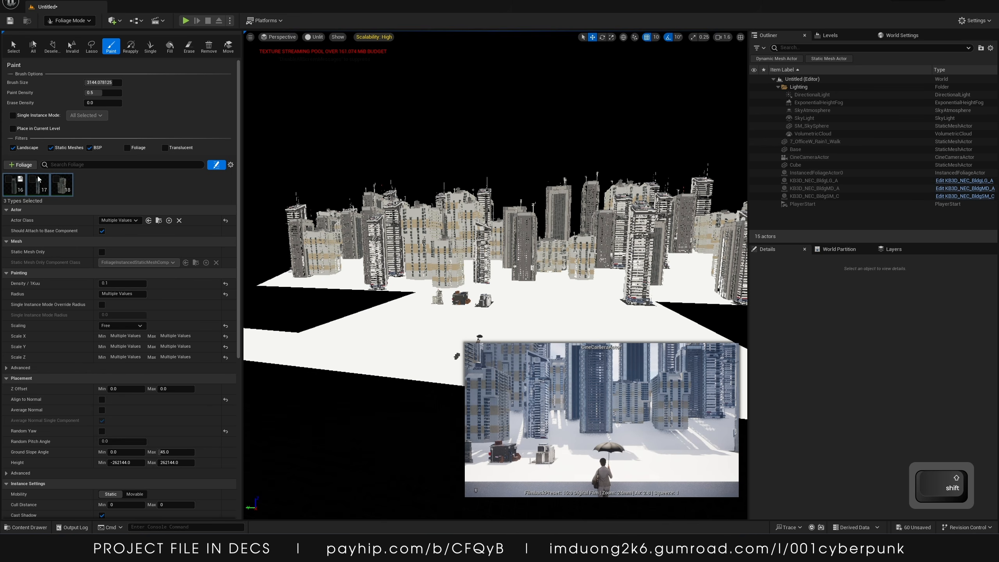
left_click(104, 192)
left_click(21, 166)
left_click(28, 186)
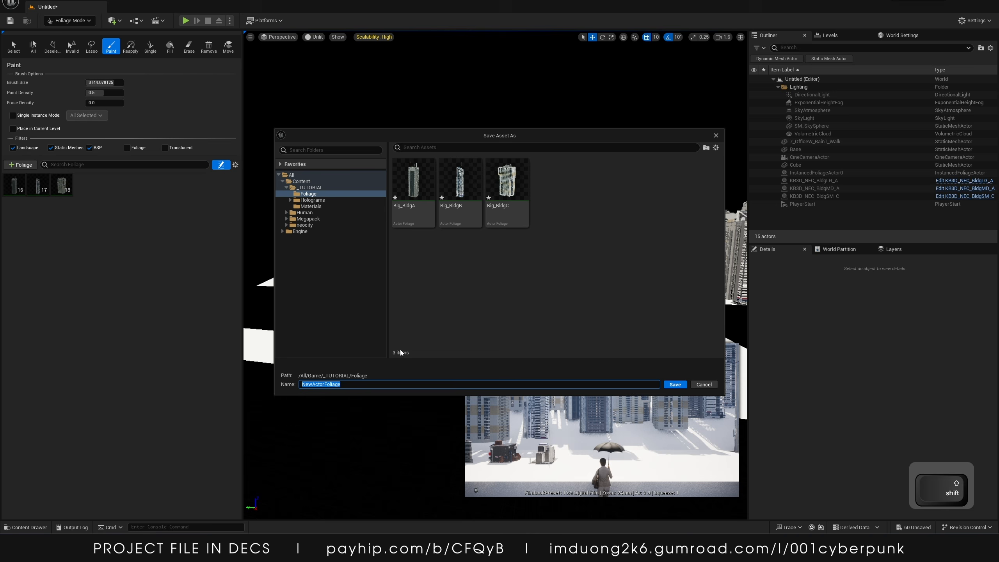
type("Med")
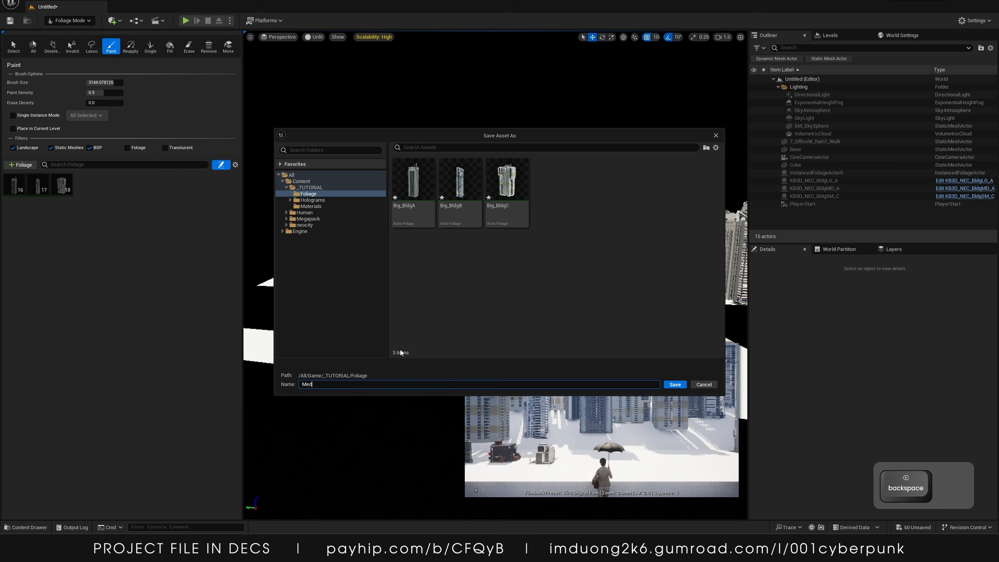
type("_")
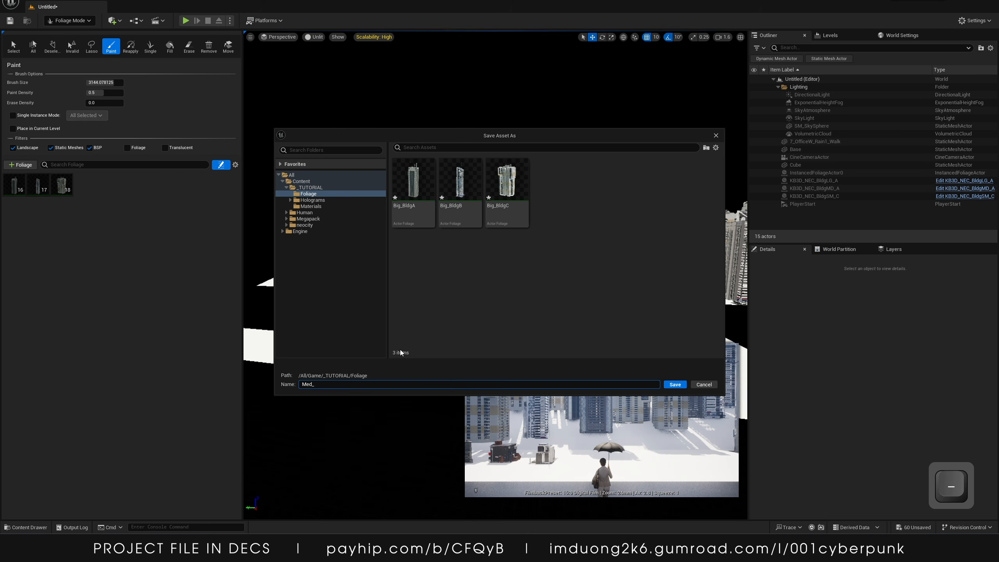
key("BackSpace")
key("BackSpace")
key("BackSpace")
key("BackSpace")
type("Sma")
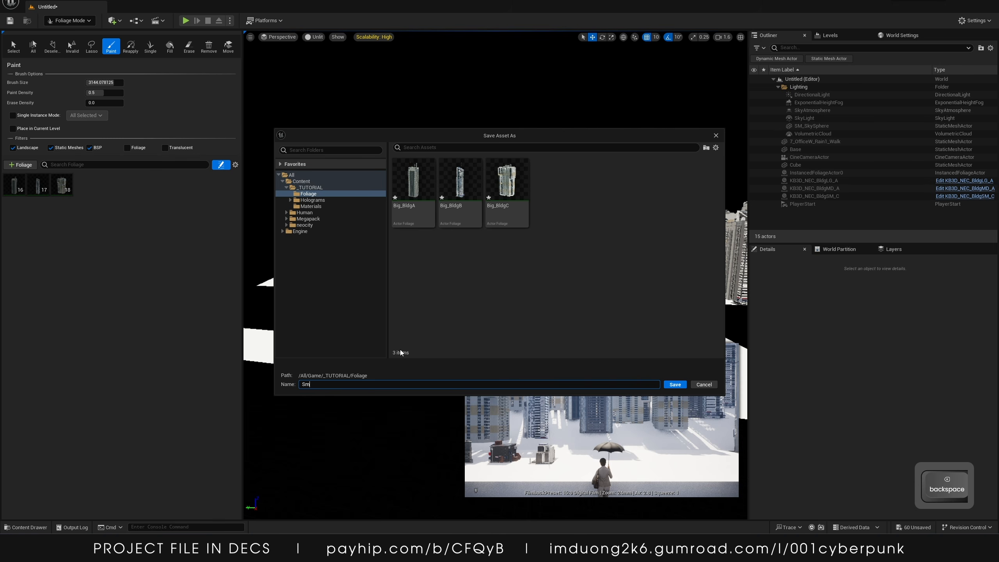
key("BackSpace")
type("M")
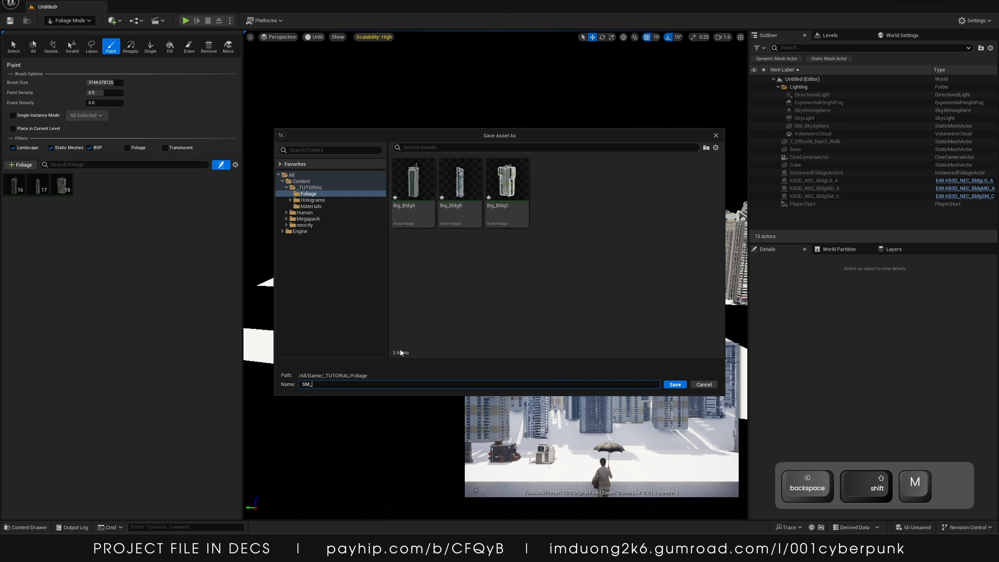
type("_Bldg")
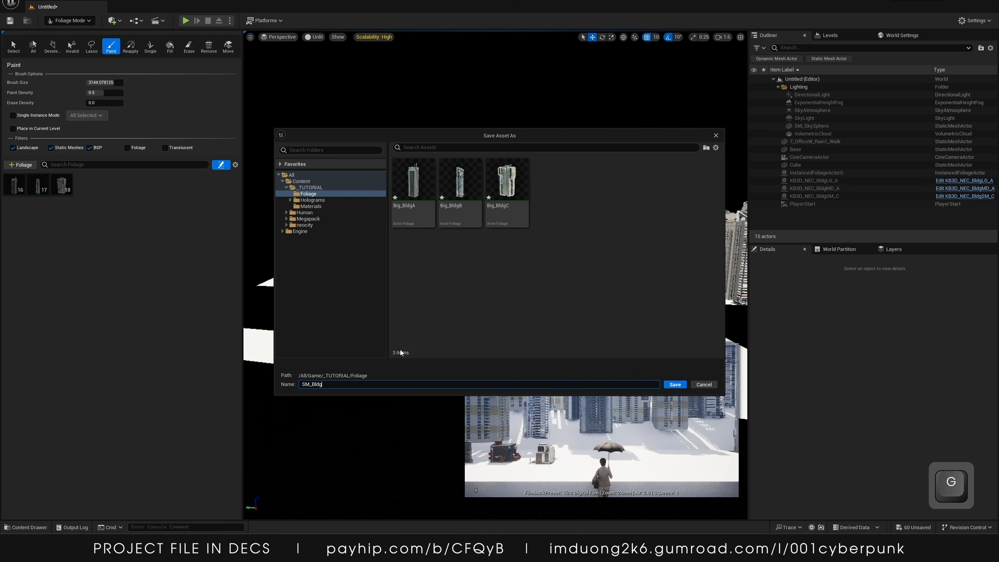
type("A")
key("Return")
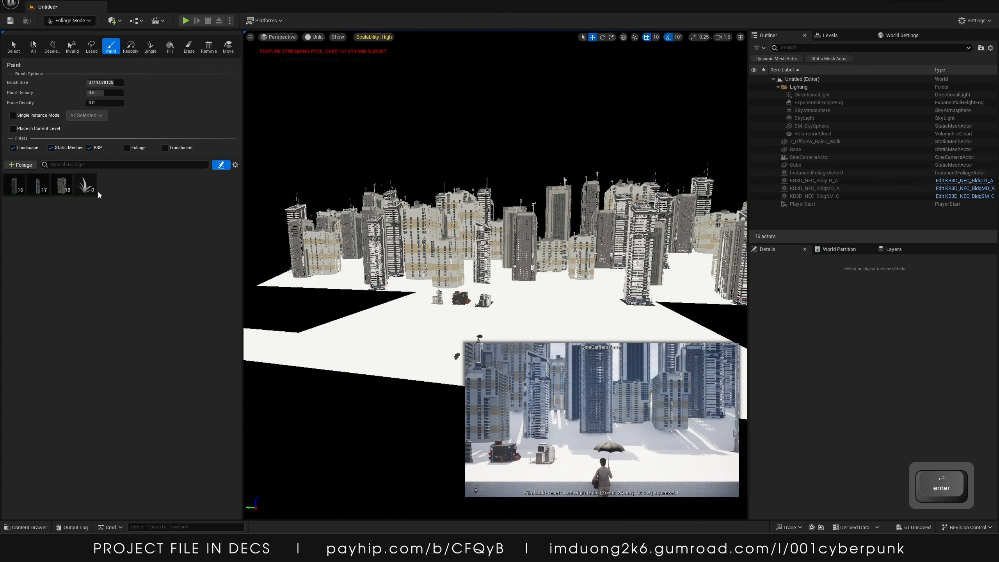
Add foliage types SM_BldgB and SM_BldgC and assign KB3D_NEC_BldgLG_A as SM_BldgA's actor class
left_click(89, 195)
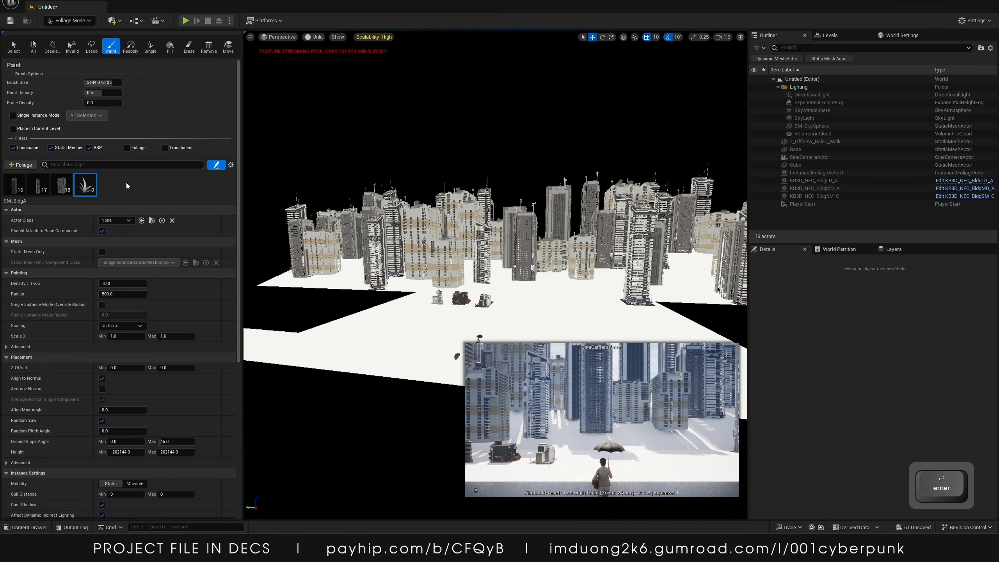
left_click(22, 167)
left_click(47, 186)
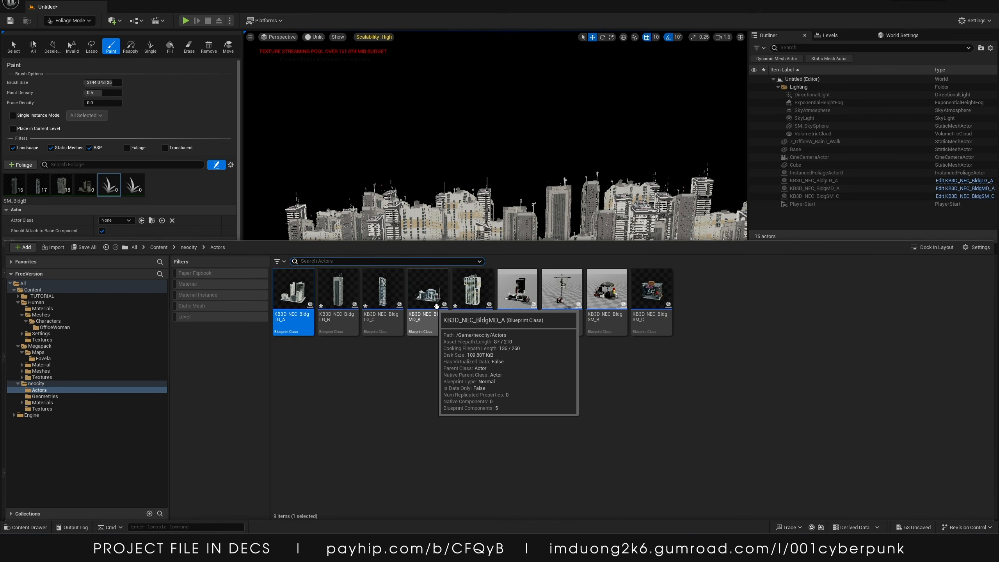
left_click(650, 311)
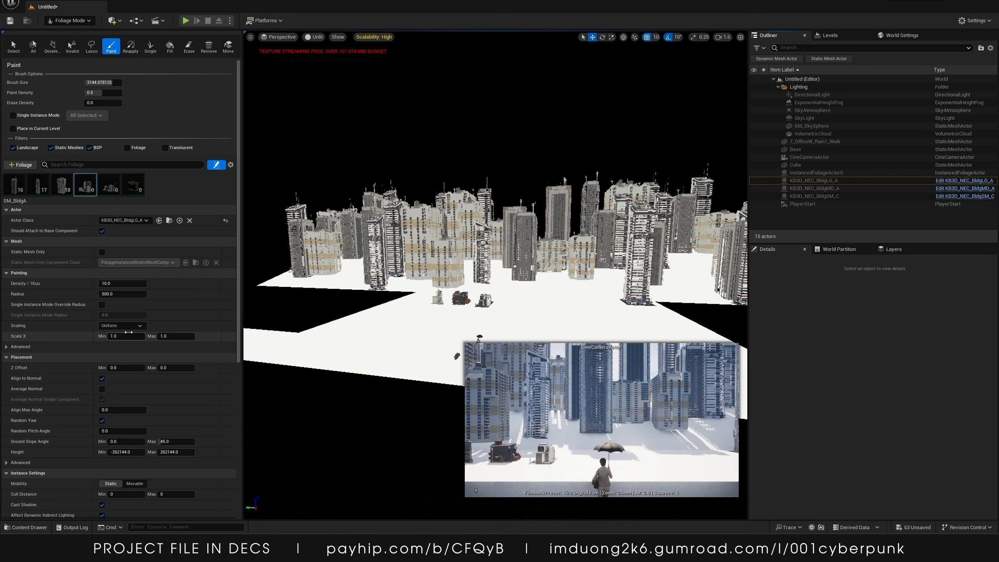
Set SM_BldgA's scaling to a free range of 0.04 to 0.08 on all axes
left_click(123, 336)
type("0.04")
key("Return")
left_click(122, 284)
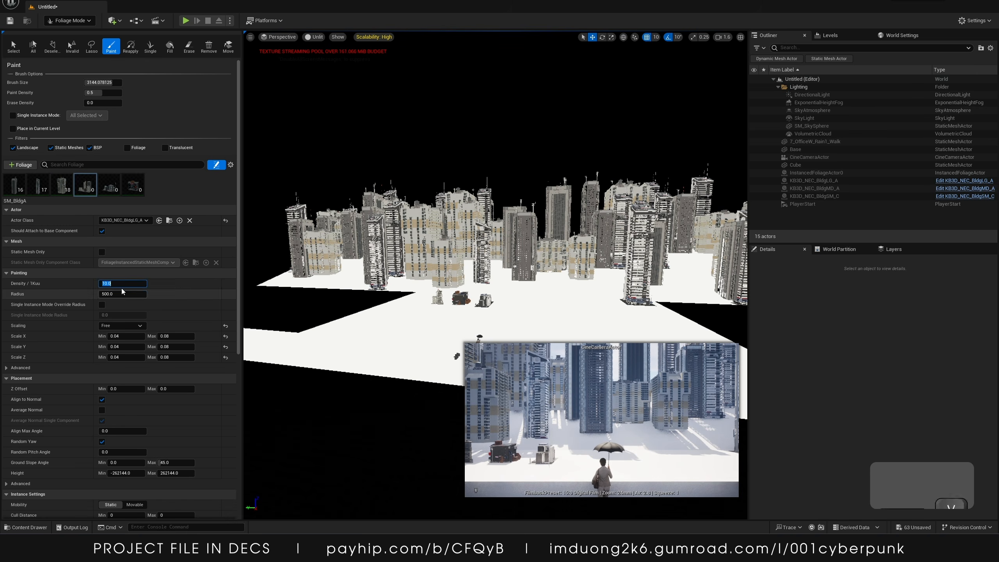
Set SM_BldgB's scaling range to 0.15 to 0.3 on all axes
left_click(70, 21)
left_click(71, 32)
left_click(322, 310)
right_click_drag(321, 311, 374, 299)
key("w")
key("d")
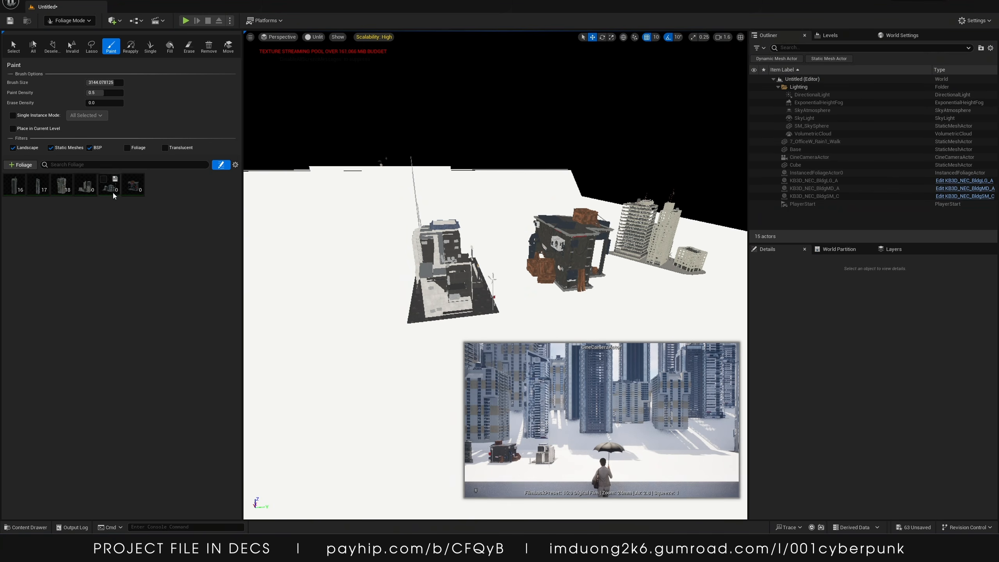
left_click(176, 336)
key("ctrl+a")
left_click(169, 346)
key("ctrl+v")
left_click(126, 357)
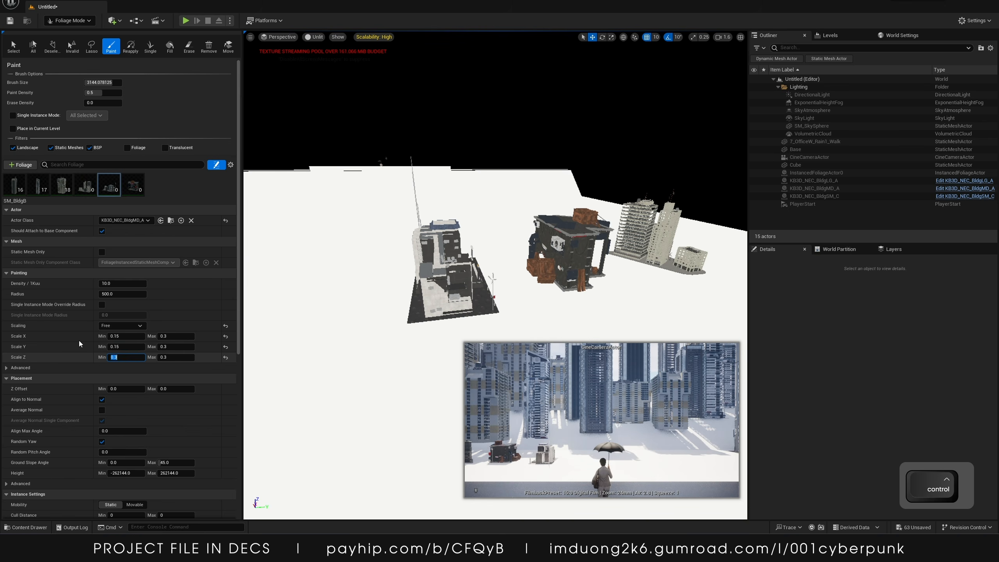
Select all three building foliage types SM_BldgA, SM_BldgB and SM_BldgC together
left_click(86, 184)
left_click(133, 184, "shift")
left_click(128, 180)
right_click_drag(397, 166, 416, 220)
key("s")
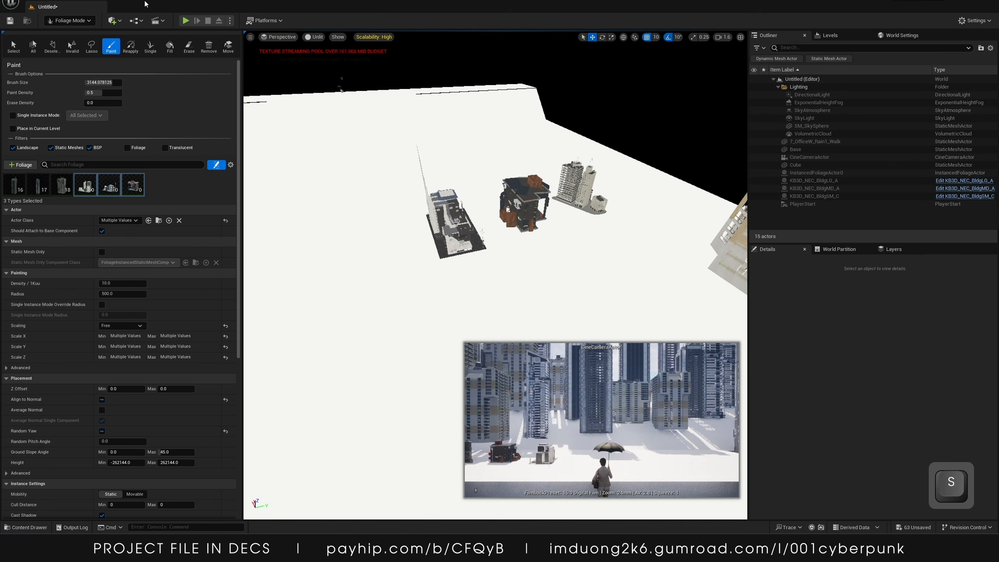
Delete the three placed KB3D building actors from the level
left_click(69, 20)
left_click(70, 32)
left_click(318, 179)
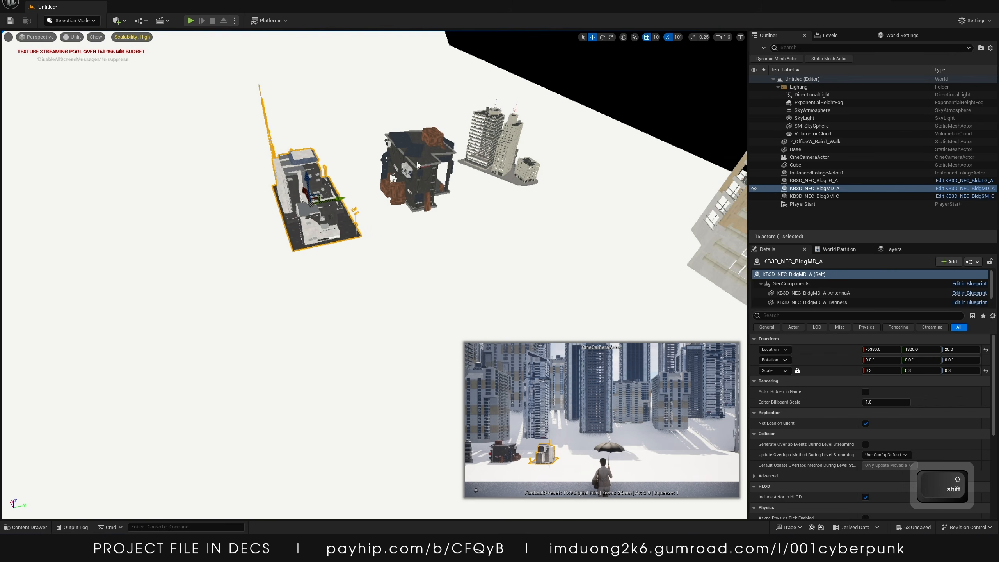
left_click(417, 169, "shift")
left_click(495, 137, "shift")
key("Delete")
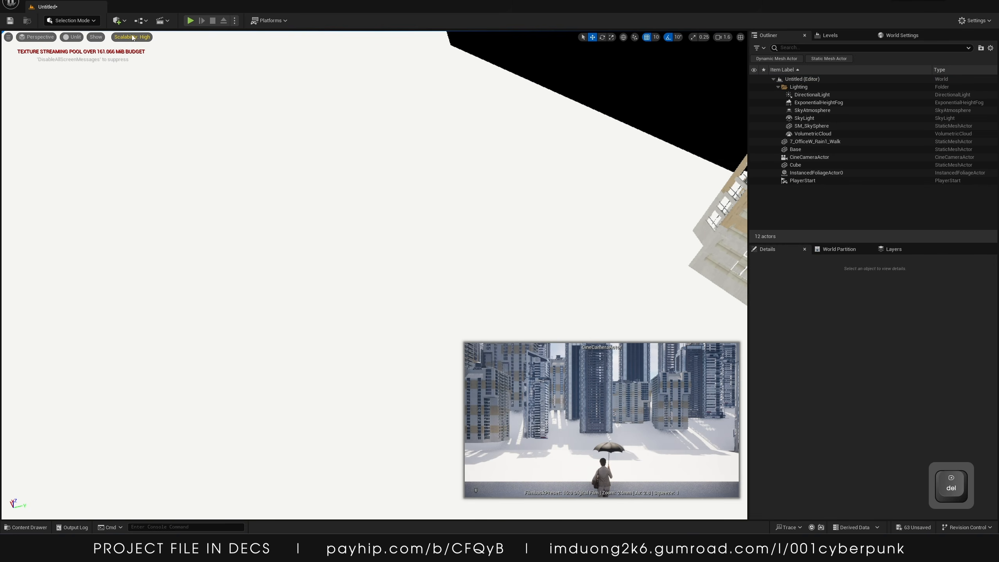
Return to Foliage Mode and reduce the paint brush size to about 1776
left_click(73, 20)
left_click(85, 49)
key("s")
mouse_move(411, 140)
right_mouse_down()
mouse_move(491, 157)
mouse_move(401, 130)
mouse_move(491, 158)
mouse_move(582, 220)
mouse_move(519, 179)
right_mouse_up()
key("a")
key("w")
key("s")
key("w")
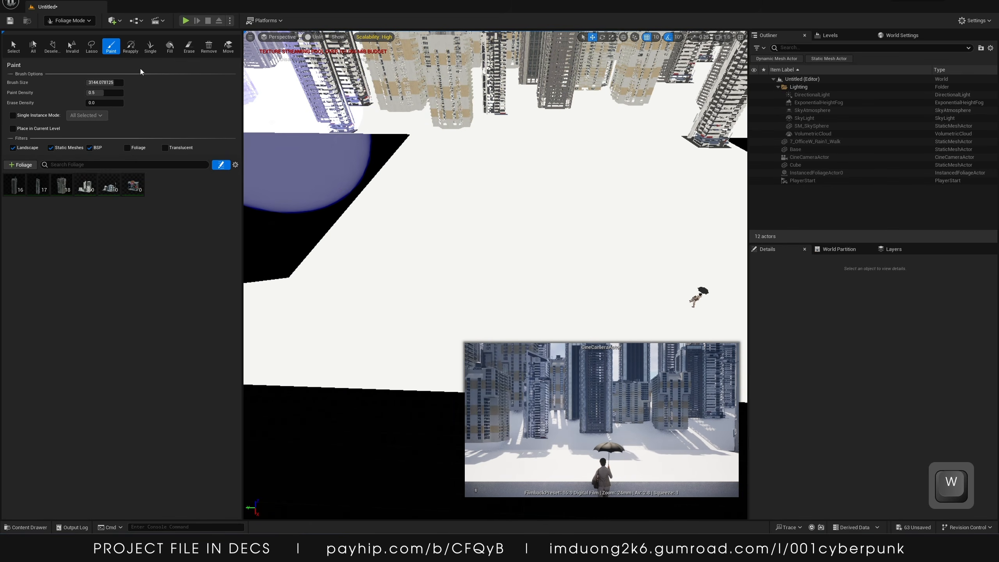
left_click_drag(105, 82, 92, 82)
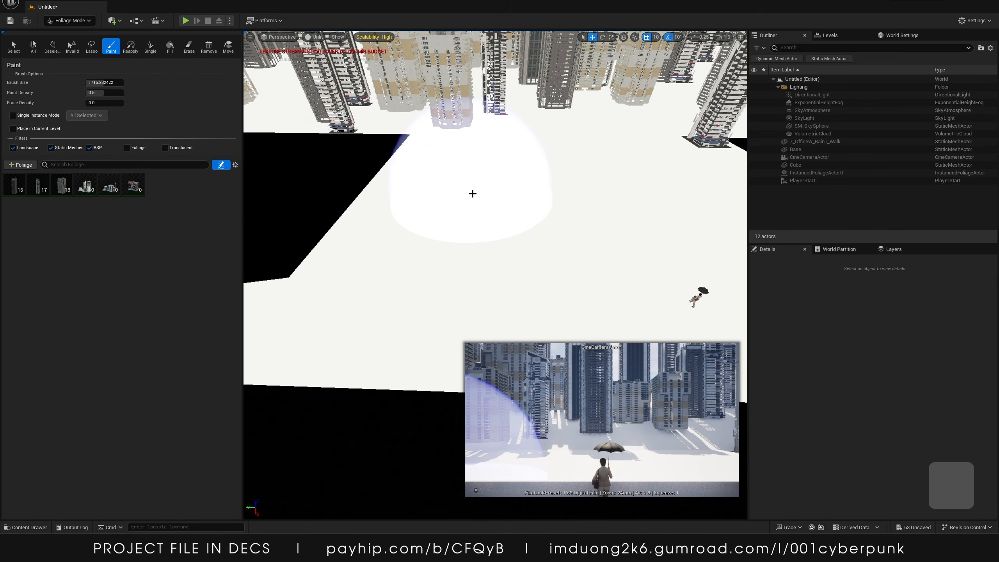
Paint a cluster of small buildings onto the ground and undo the strokes
left_click(473, 193)
mouse_move(473, 193)
right_mouse_down()
mouse_move(473, 175)
mouse_move(417, 176)
right_mouse_up()
key("w")
key("s")
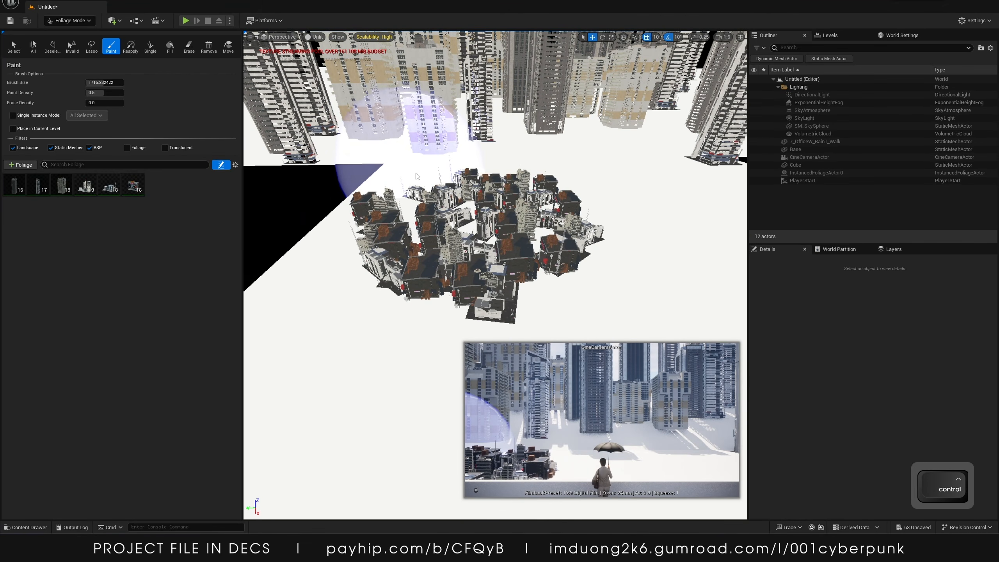
key("ctrl+z")
key("ctrl+z")
Turn off Align to Normal for the SM_BldgC foliage type
scroll(72, 397, "down", 5)
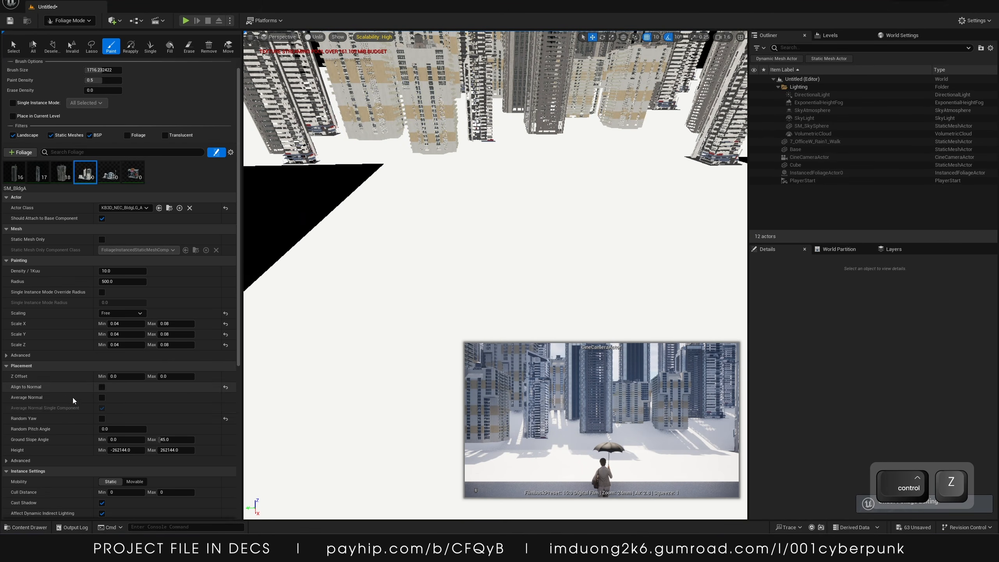
scroll(84, 407, "up", 4)
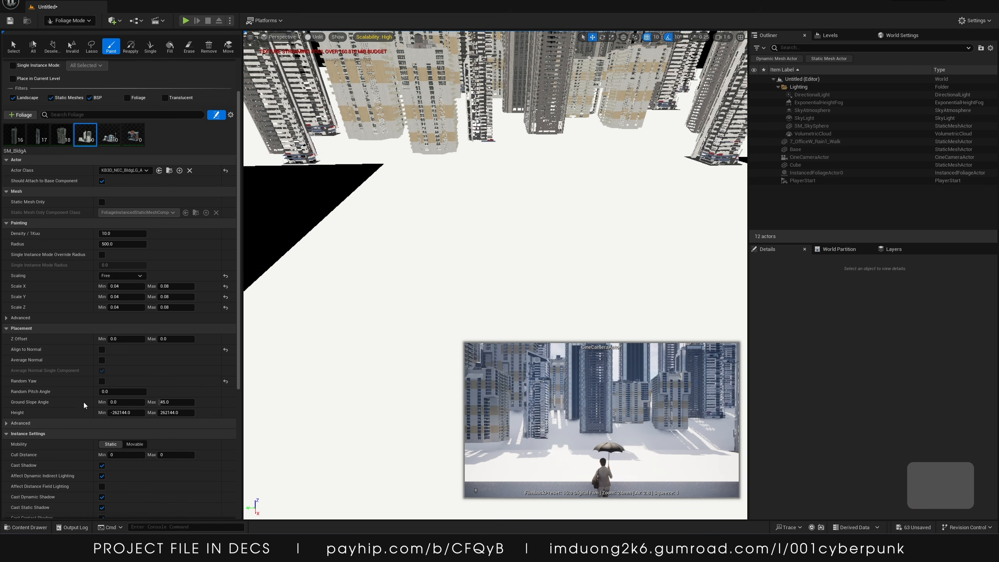
left_click(109, 172)
left_click(101, 387)
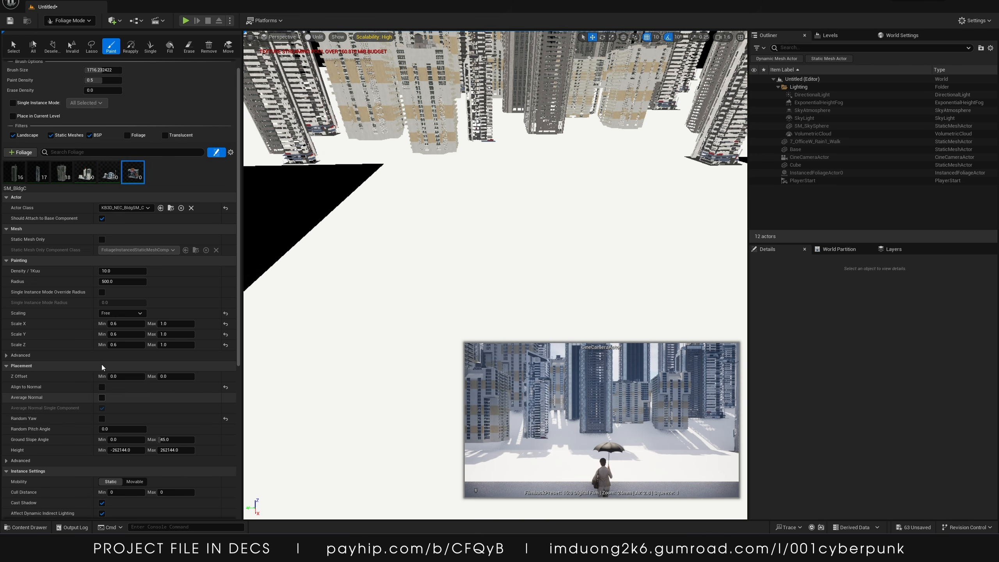
Paint small buildings across the ground around the walkway, then undo all the painting
mouse_move(433, 250)
left_mouse_down()
mouse_move(606, 232)
mouse_move(439, 232)
left_mouse_up()
key("s")
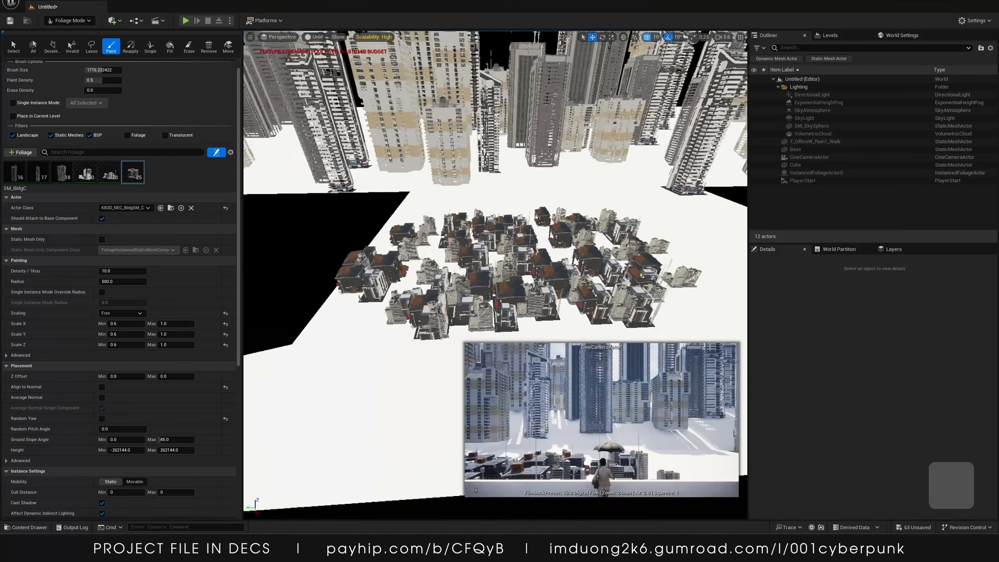
mouse_move(604, 262)
left_mouse_down()
mouse_move(700, 236)
mouse_move(523, 205)
mouse_move(570, 185)
mouse_move(440, 204)
left_mouse_up()
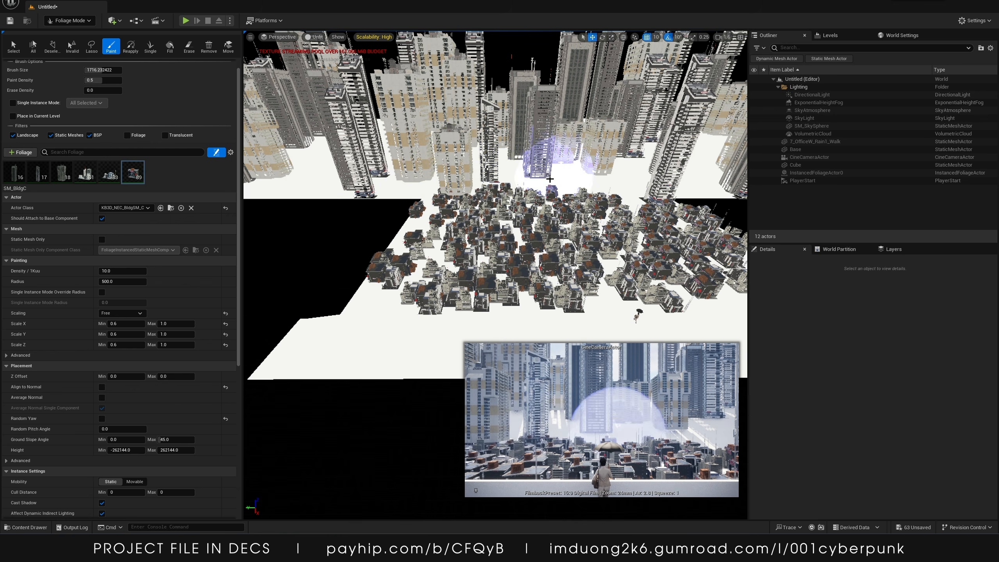
key("w")
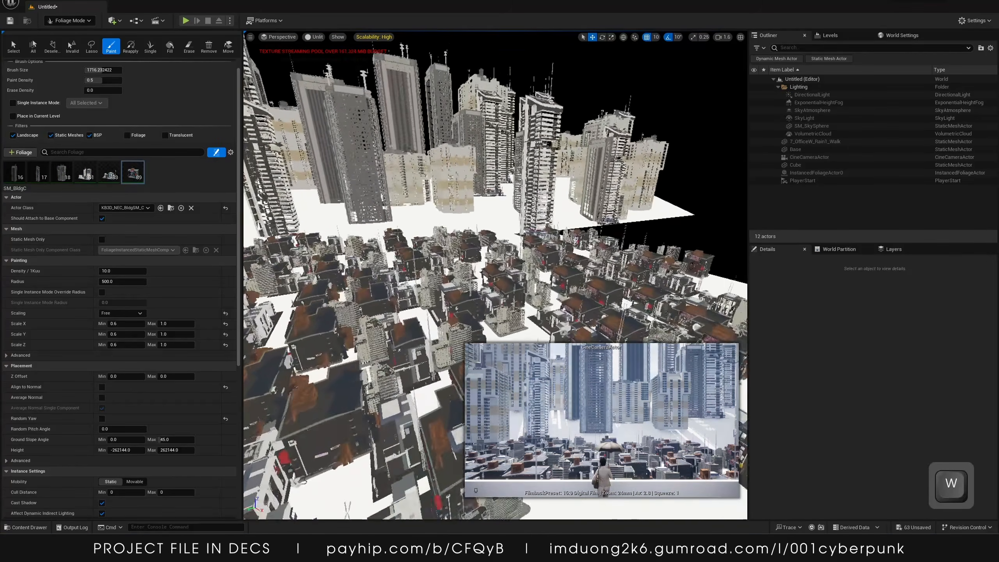
key("s")
key("s")
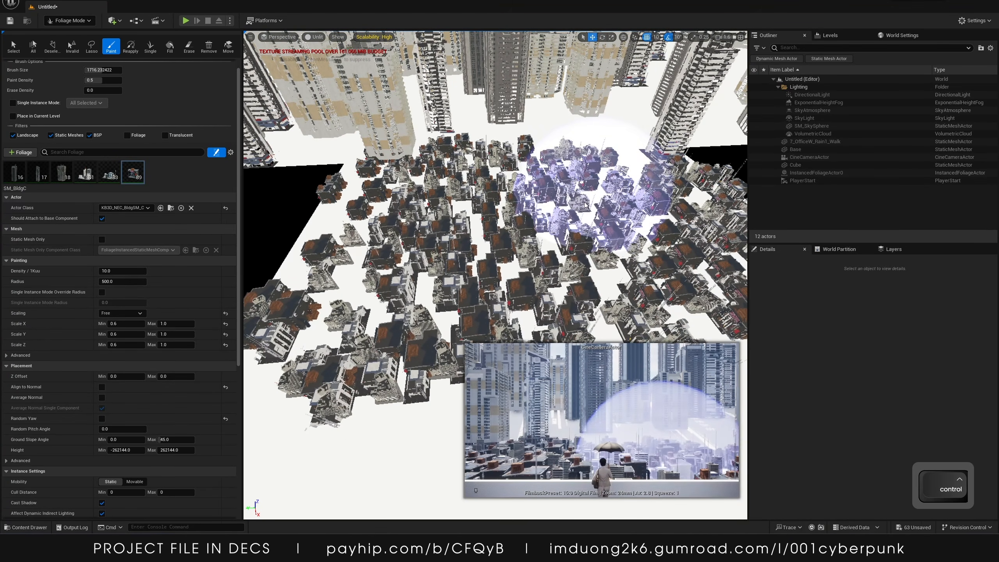
key("ctrl+z")
key("ctrl+z")
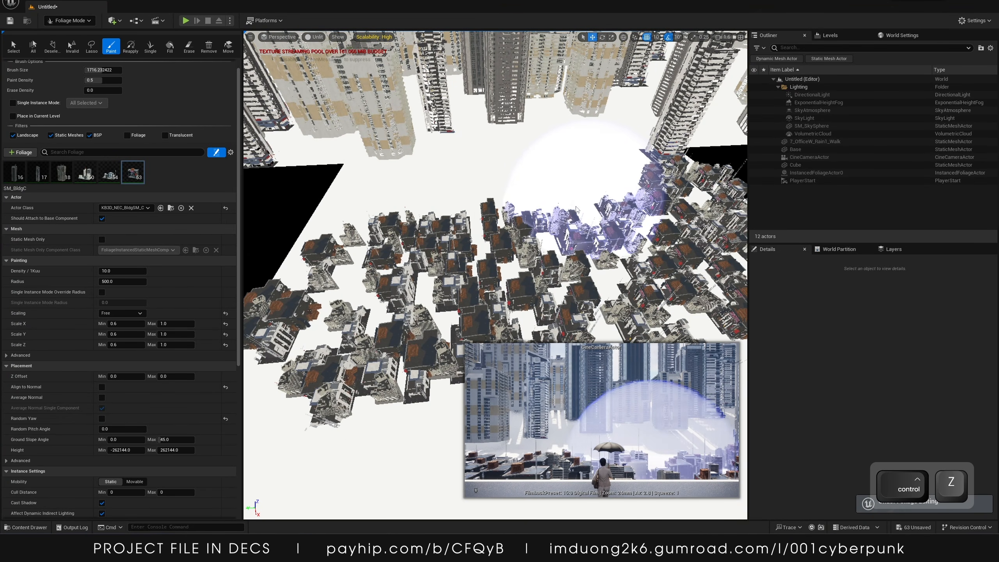
key("ctrl+z")
key("ctrl+z")
key("ctrl+z")
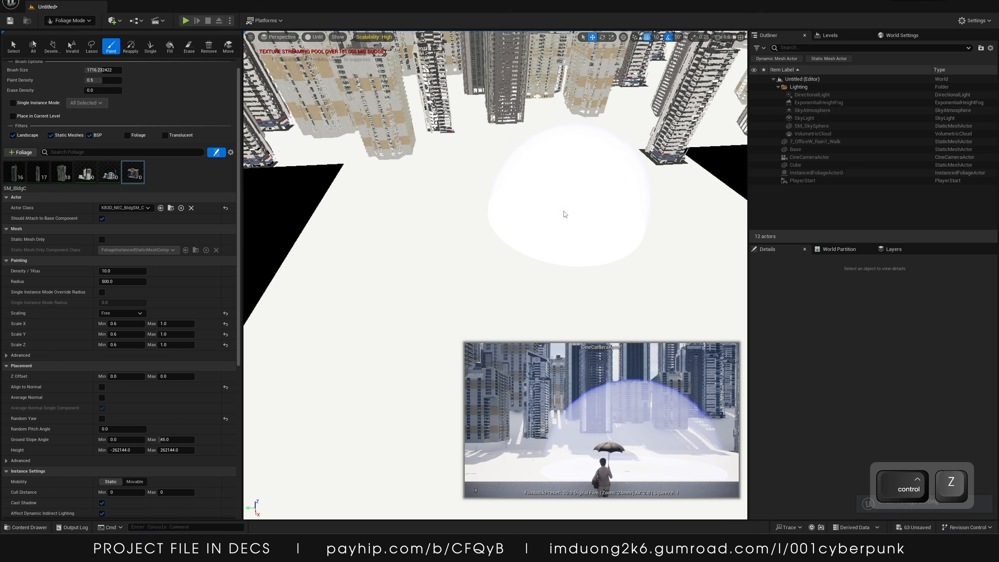
Toggle Random Yaw for the SM_BldgC foliage type, then paint a test cluster with SM_BldgA and undo it
left_click(102, 419)
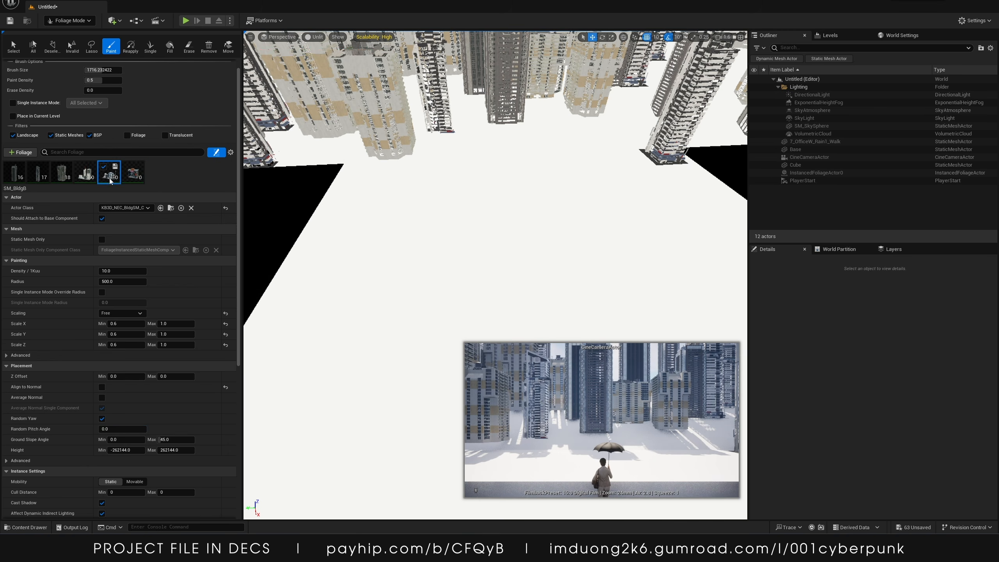
left_click(102, 418)
left_click(86, 173)
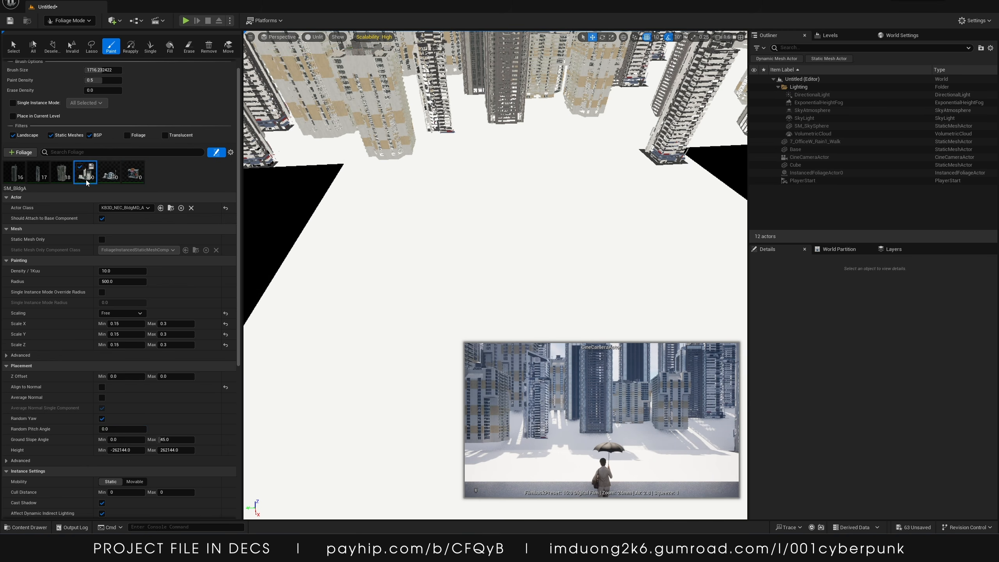
mouse_move(363, 274)
left_mouse_down()
mouse_move(569, 256)
mouse_move(647, 223)
left_mouse_up()
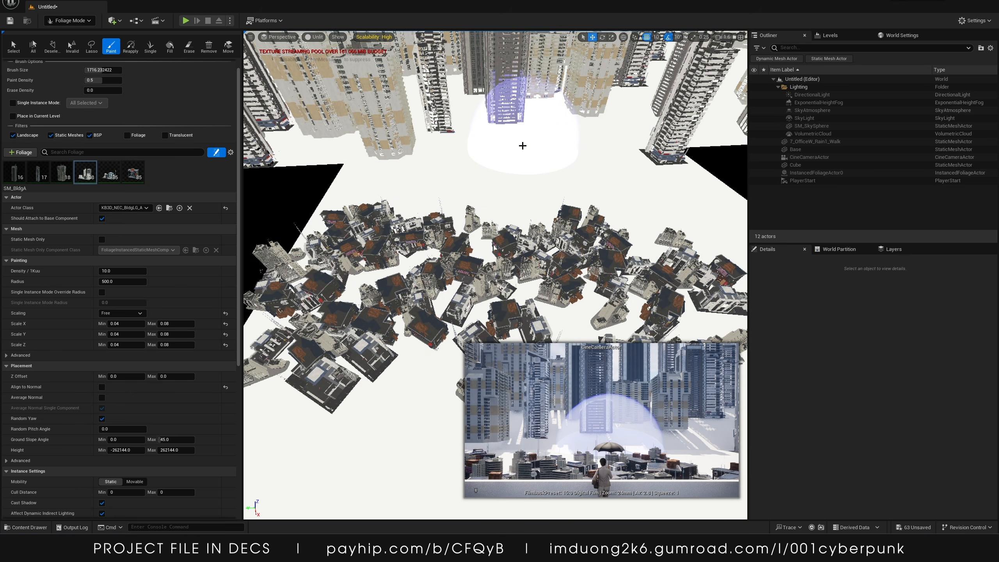
key("ctrl+z")
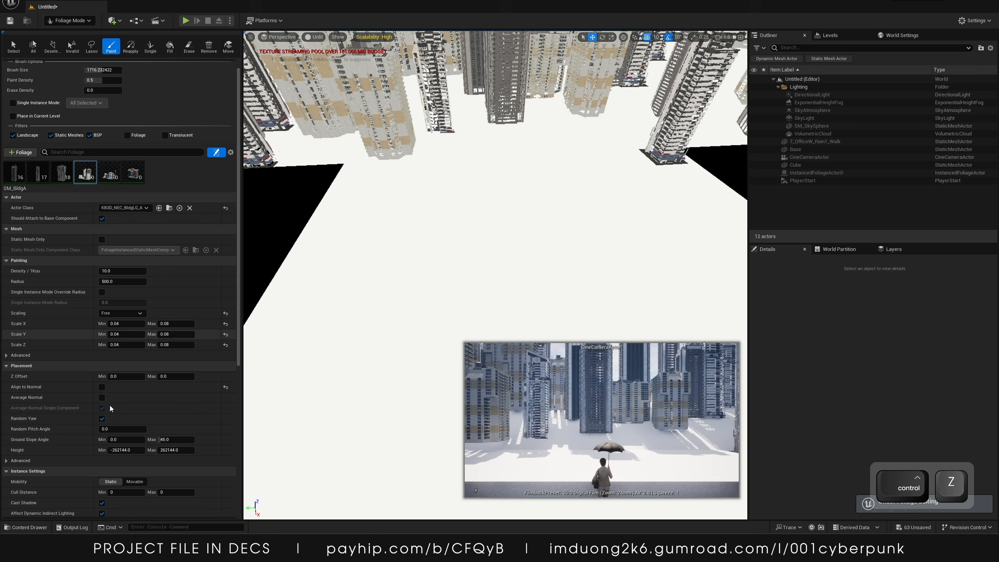
Turn off Random Yaw for the SM_BldgA, SM_BldgB and SM_BldgC building foliage types
left_click(102, 418)
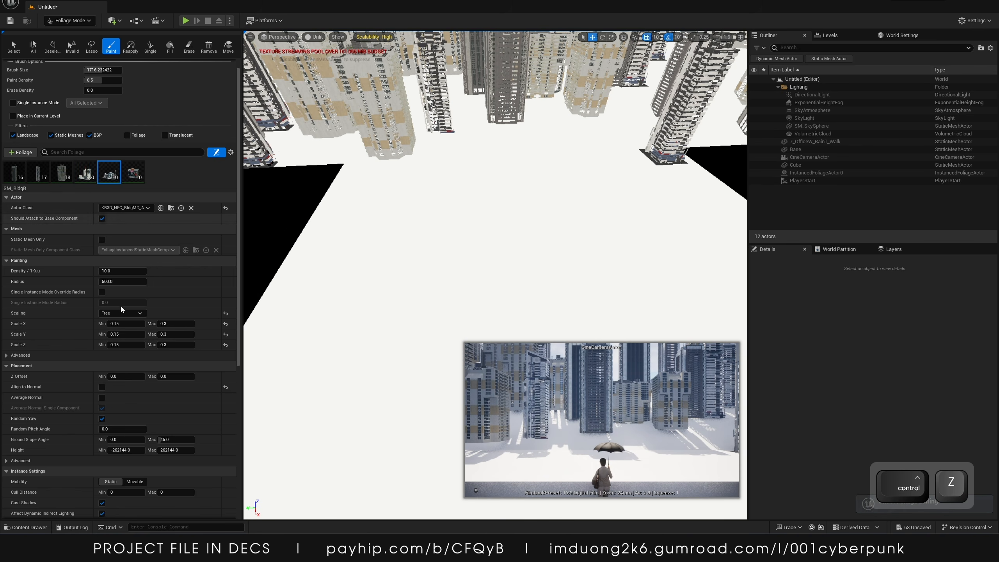
left_click(102, 419)
left_click(136, 172)
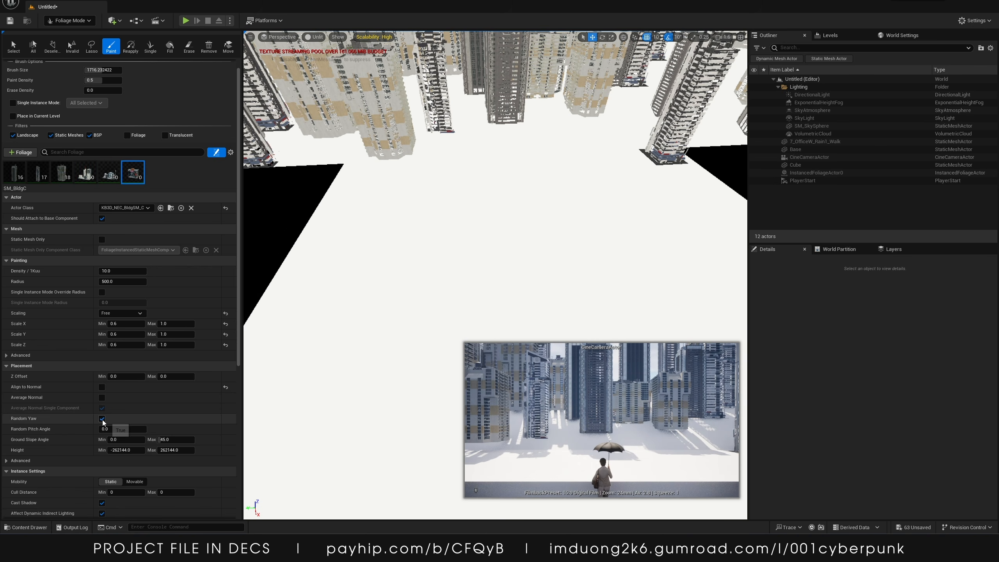
left_click(102, 418)
left_click(92, 179)
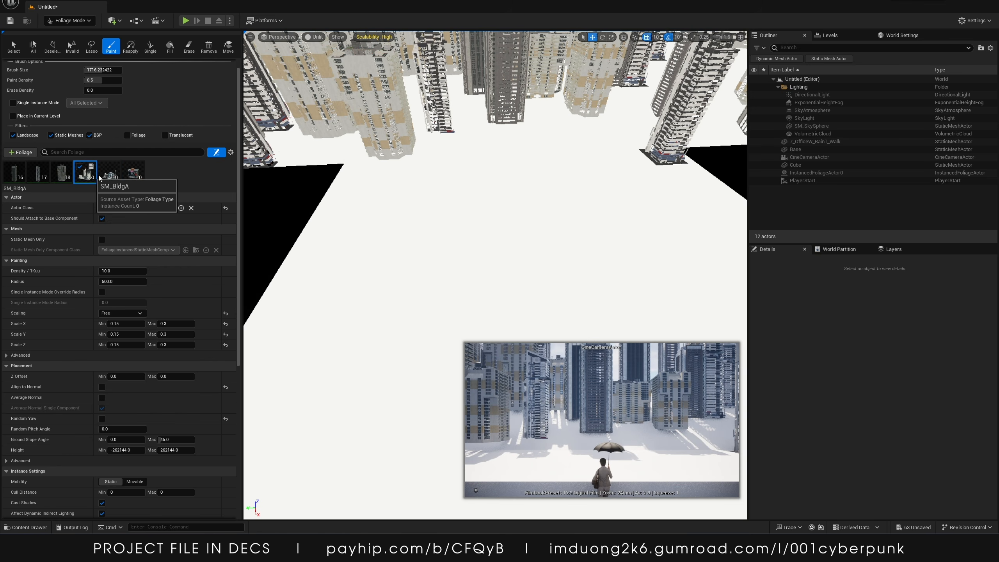
Paint small buildings across the ground beside the walkway, then undo the painting
key("s")
mouse_move(346, 229)
right_mouse_down()
mouse_move(356, 246)
mouse_move(350, 229)
right_mouse_up()
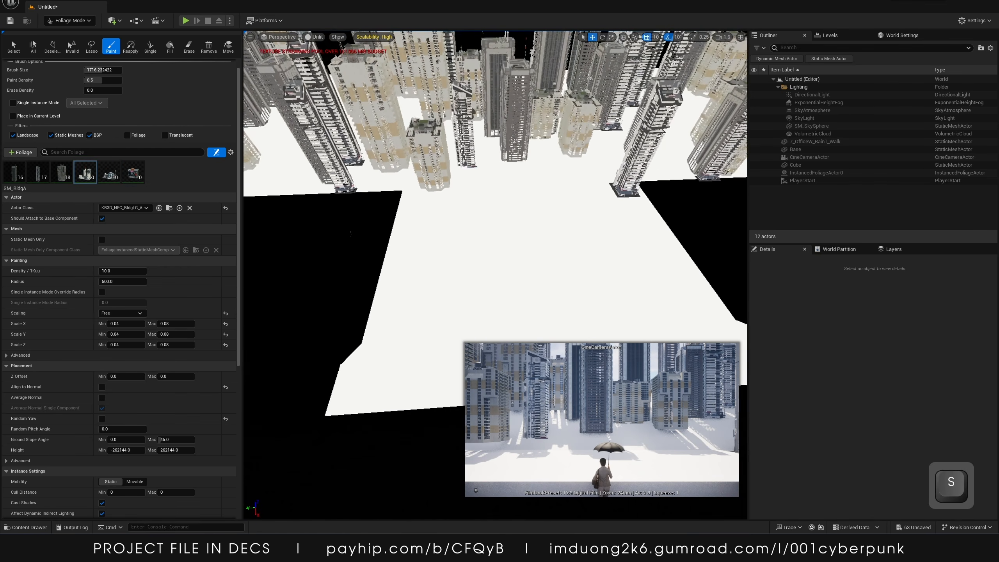
mouse_move(372, 297)
left_mouse_down()
mouse_move(643, 279)
mouse_move(691, 245)
left_mouse_up()
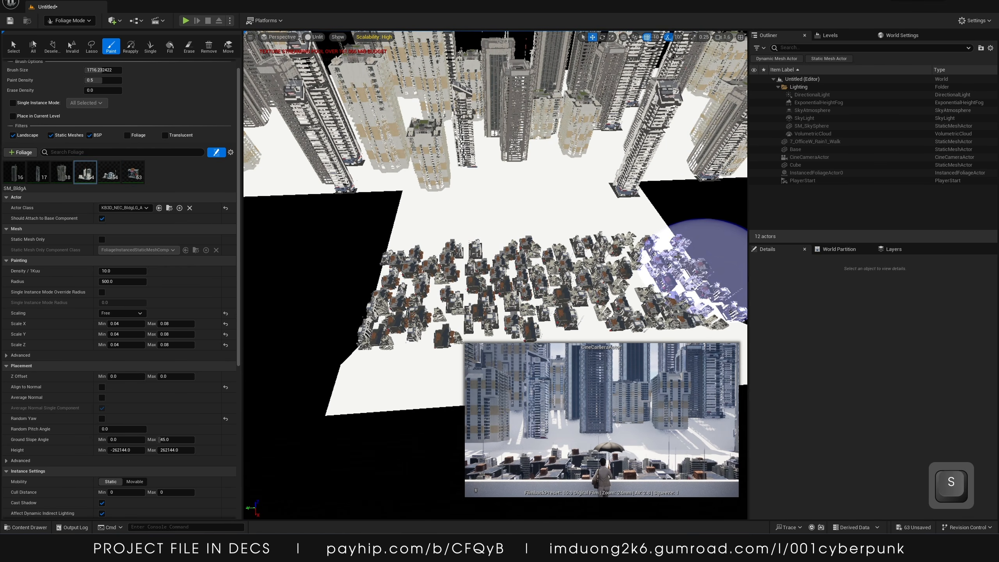
key("ctrl")
key("ctrl+z")
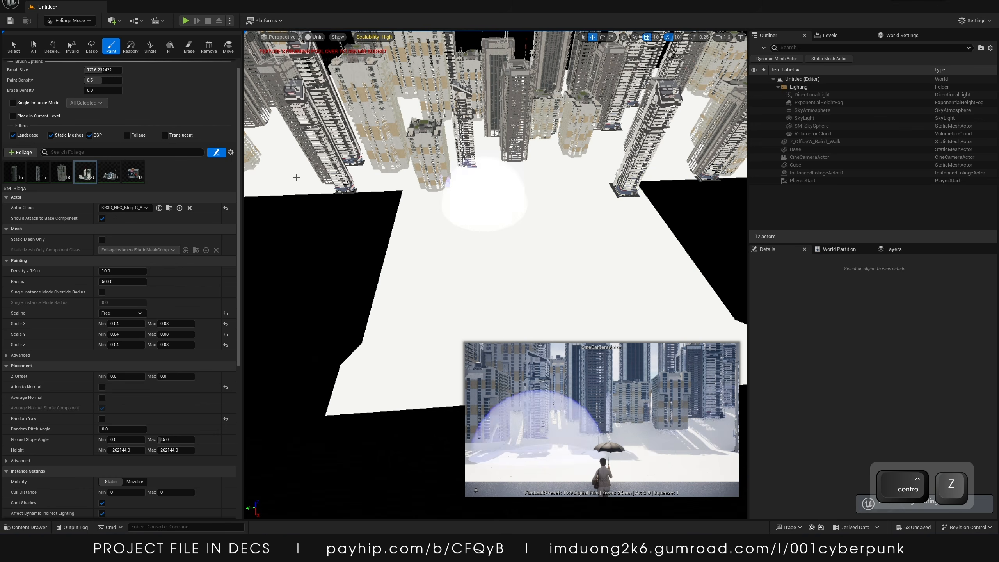
Set the paint density to 0.3 and paint a test patch of buildings, then undo it
type("0.3")
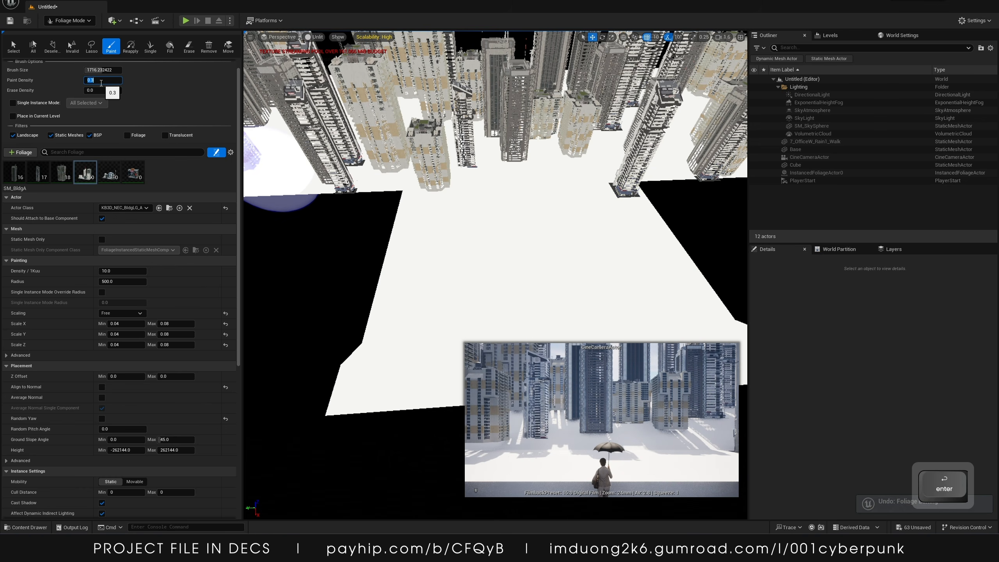
key("Return")
mouse_move(402, 306)
left_mouse_down()
mouse_move(682, 258)
mouse_move(649, 238)
left_mouse_up()
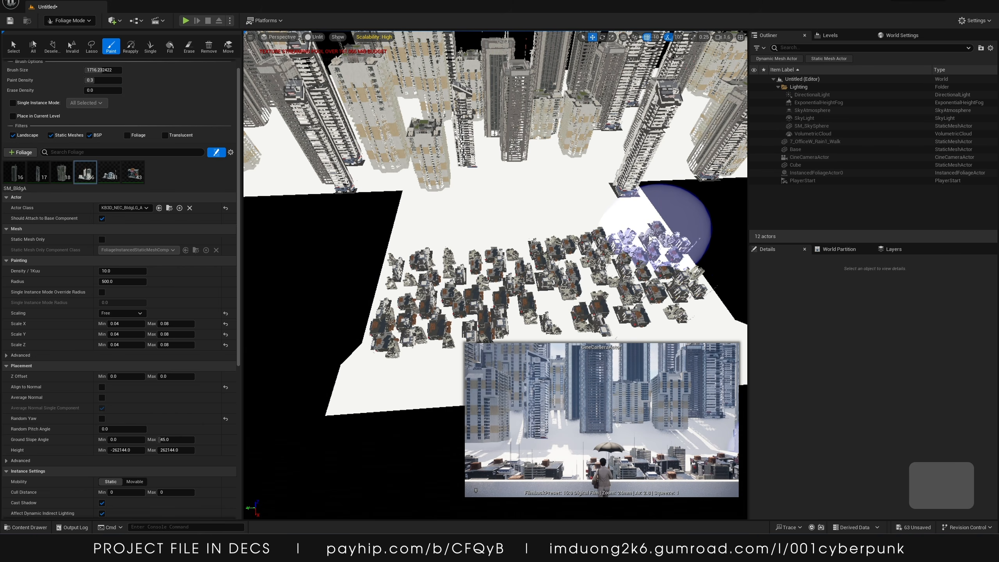
key("ctrl+z")
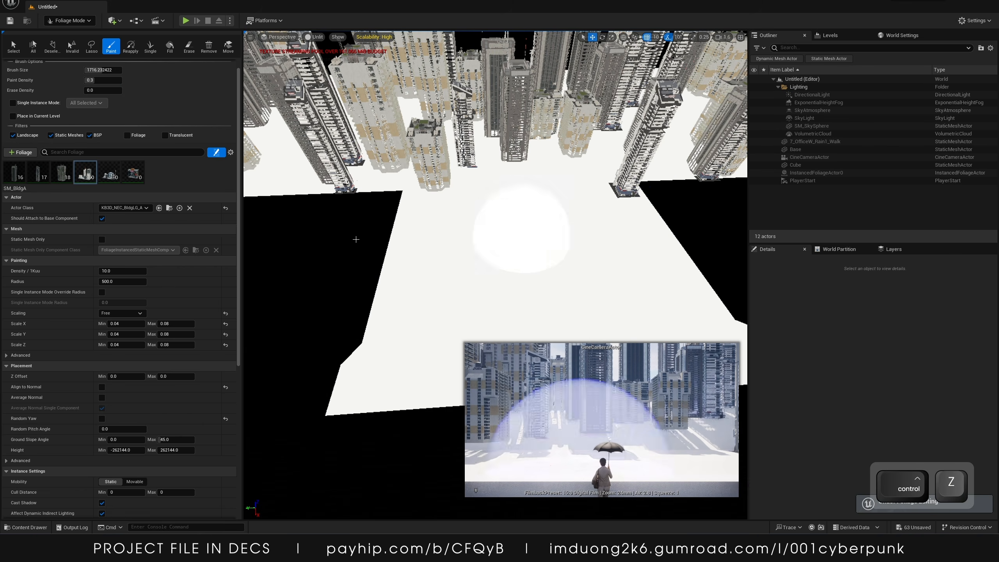
Select the three small building foliage types and set their radius to 700
left_click(133, 172, "shift")
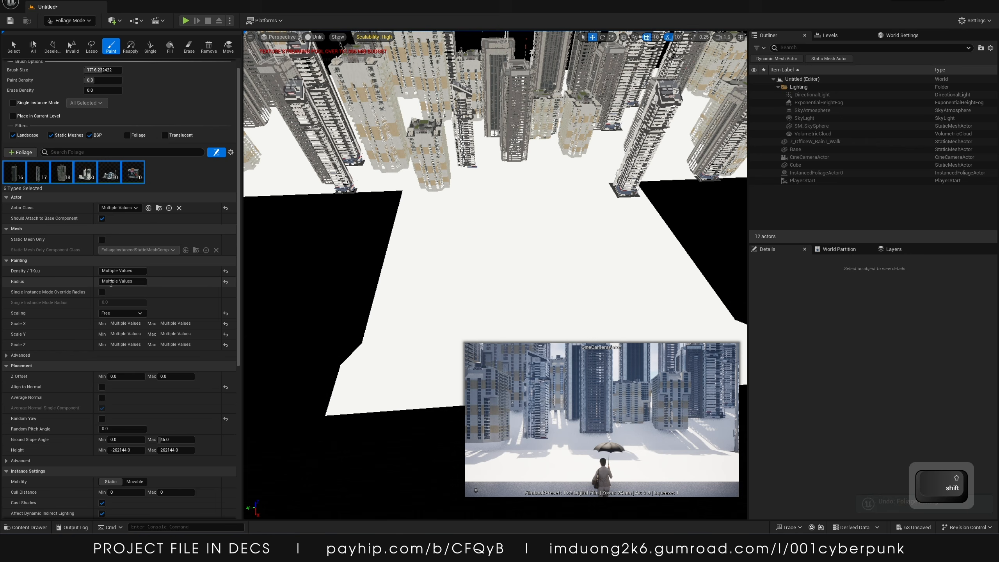
left_click(96, 181, "shift")
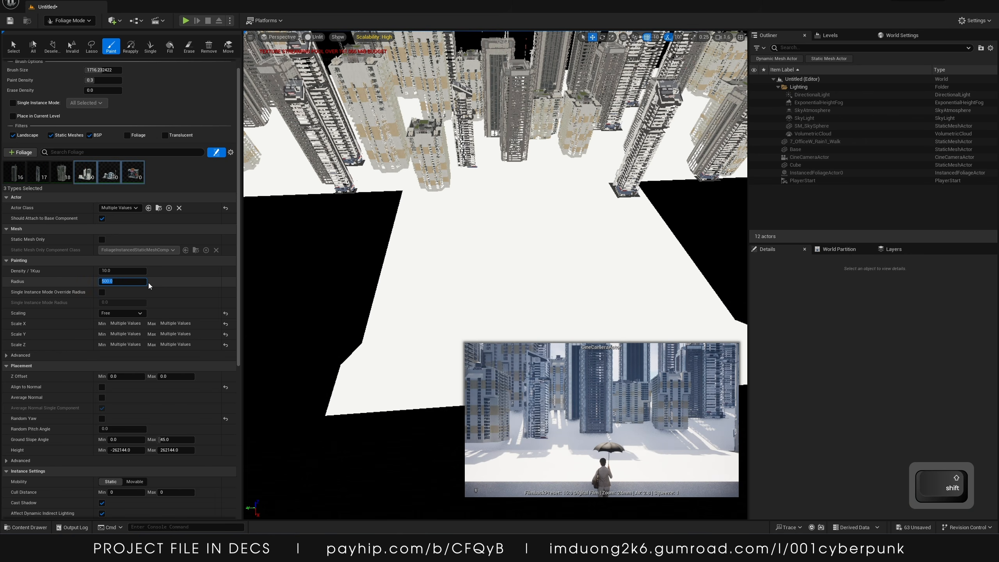
type("7")
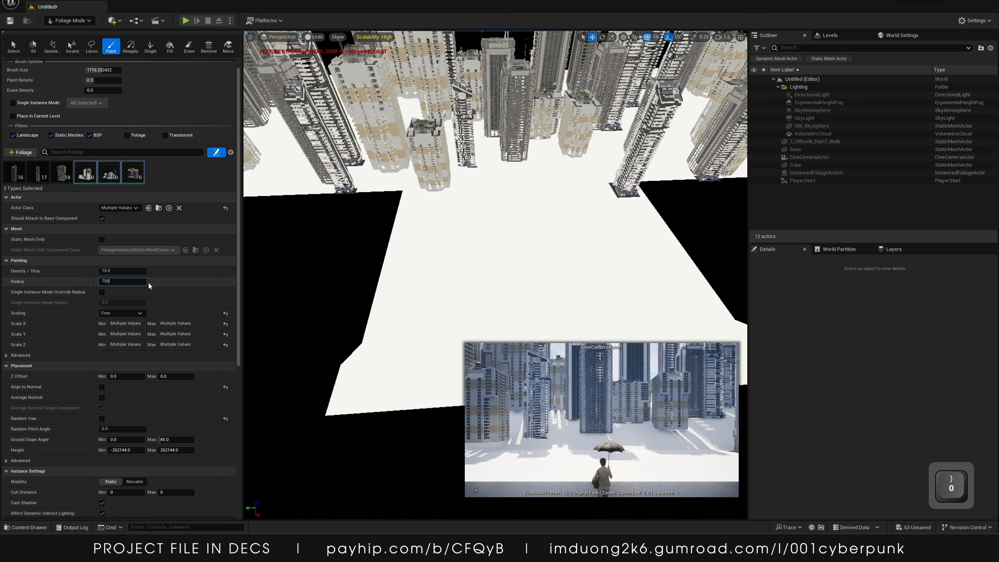
type("00")
key("Return")
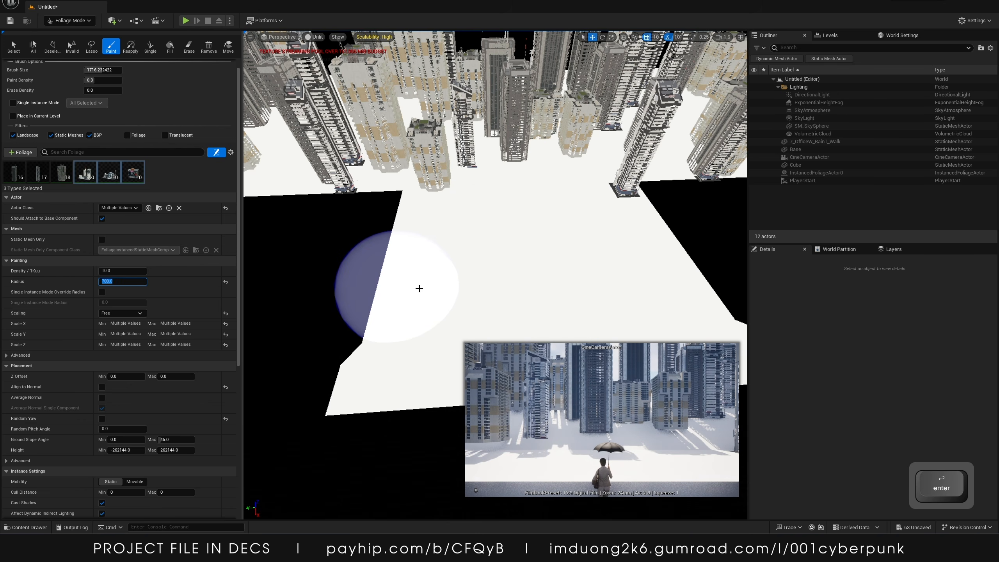
Paint small buildings across the whole ground around the walkway
mouse_move(419, 288)
left_mouse_down()
mouse_move(692, 249)
mouse_move(644, 256)
mouse_move(673, 222)
mouse_move(499, 209)
mouse_move(431, 218)
mouse_move(484, 185)
mouse_move(512, 146)
mouse_move(688, 151)
mouse_move(692, 118)
mouse_move(645, 90)
mouse_move(545, 126)
mouse_move(353, 142)
mouse_move(343, 173)
mouse_move(284, 166)
mouse_move(267, 126)
mouse_move(406, 119)
mouse_move(281, 168)
mouse_move(634, 132)
mouse_move(698, 91)
mouse_move(522, 146)
mouse_move(448, 102)
mouse_move(485, 118)
left_mouse_up()
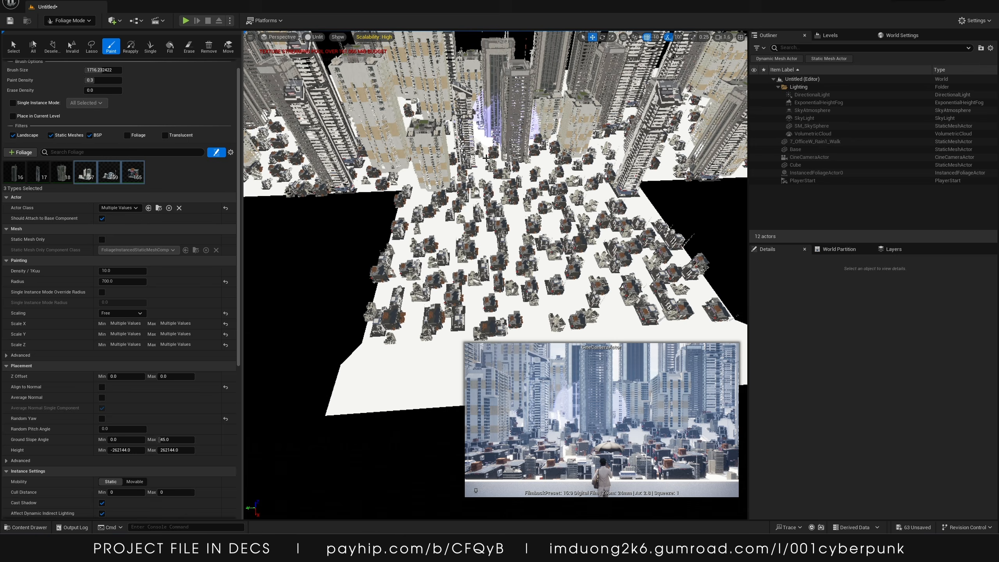
mouse_move(484, 118)
right_mouse_down()
mouse_move(480, 71)
mouse_move(509, 83)
right_mouse_up()
key("w")
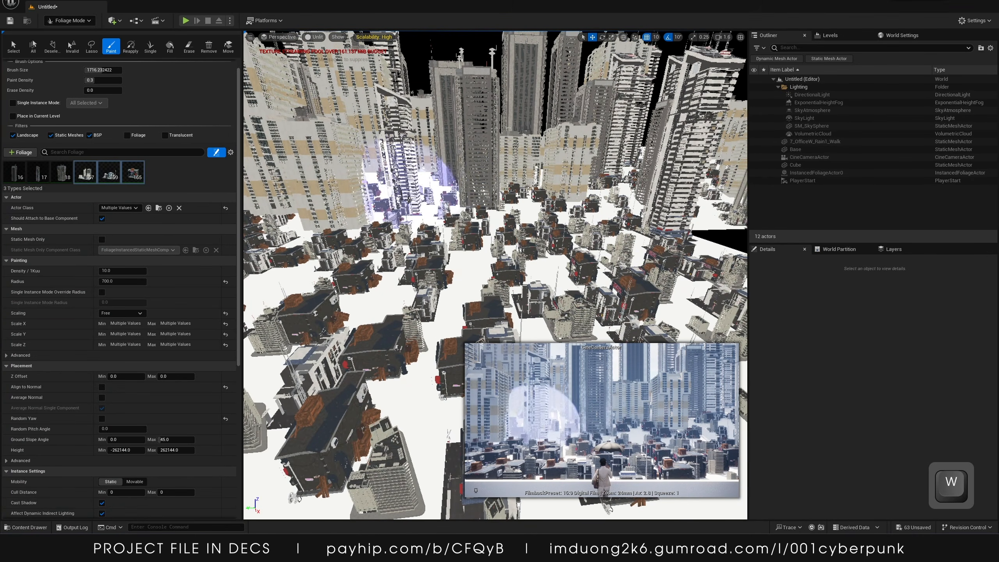
Leave Foliage Mode and switch the editor to Selection Mode
key("s")
mouse_move(585, 201)
right_mouse_down()
mouse_move(583, 164)
mouse_move(582, 221)
right_mouse_up()
key("w")
key("s")
left_click(72, 22)
left_click(70, 34)
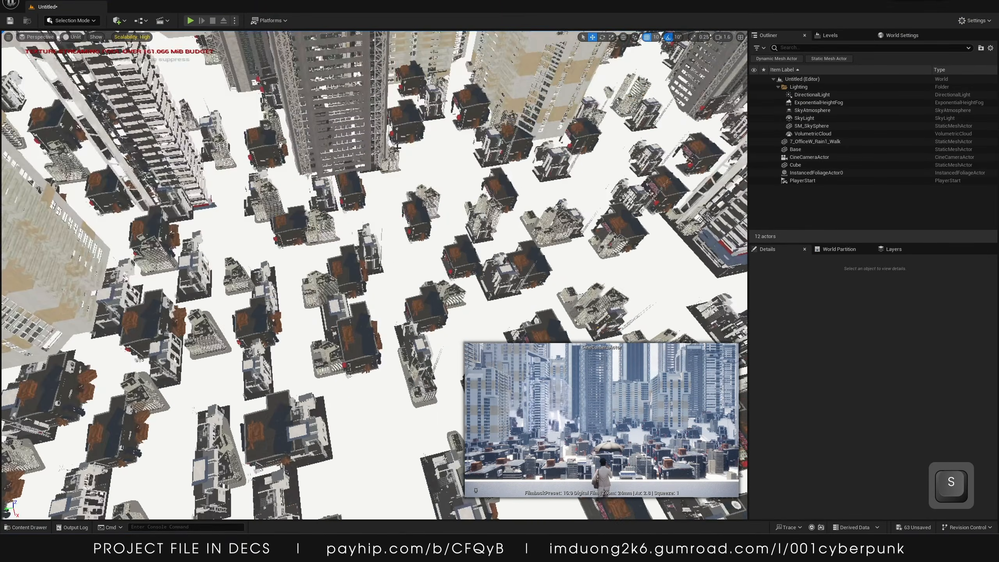
key("s")
mouse_move(354, 197)
right_mouse_down()
mouse_move(343, 175)
mouse_move(335, 183)
mouse_move(354, 189)
right_mouse_up()
key("w")
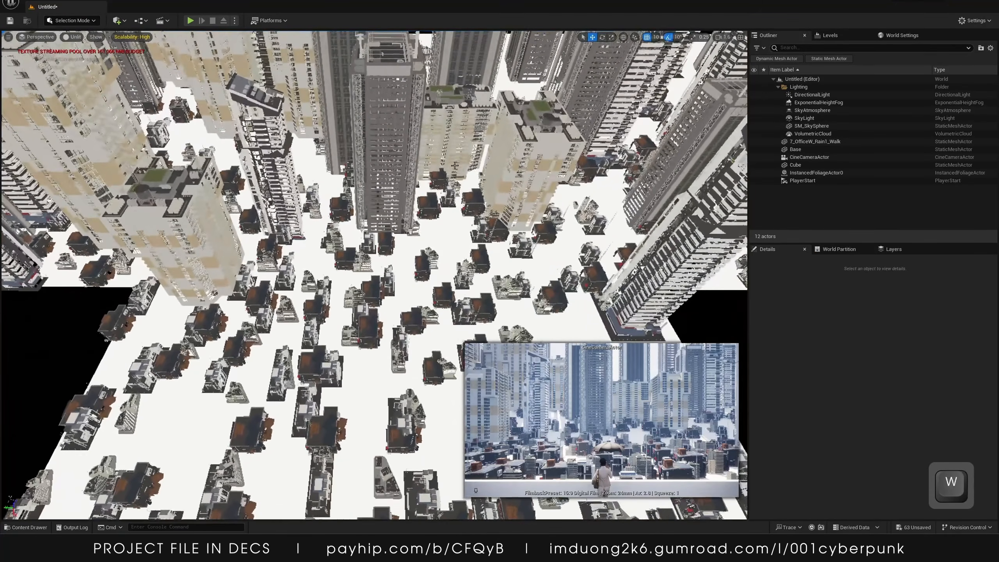
Select five small buildings near the walkway and set their Z rotation to 180°
left_click(434, 209)
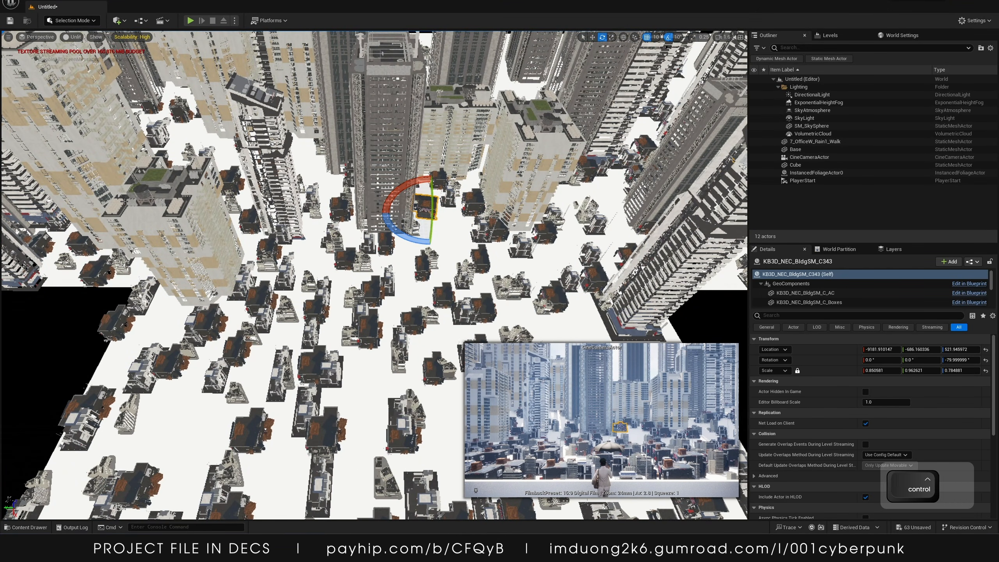
key("ctrl+z")
key("s")
right_click_drag(156, 205, 156, 205)
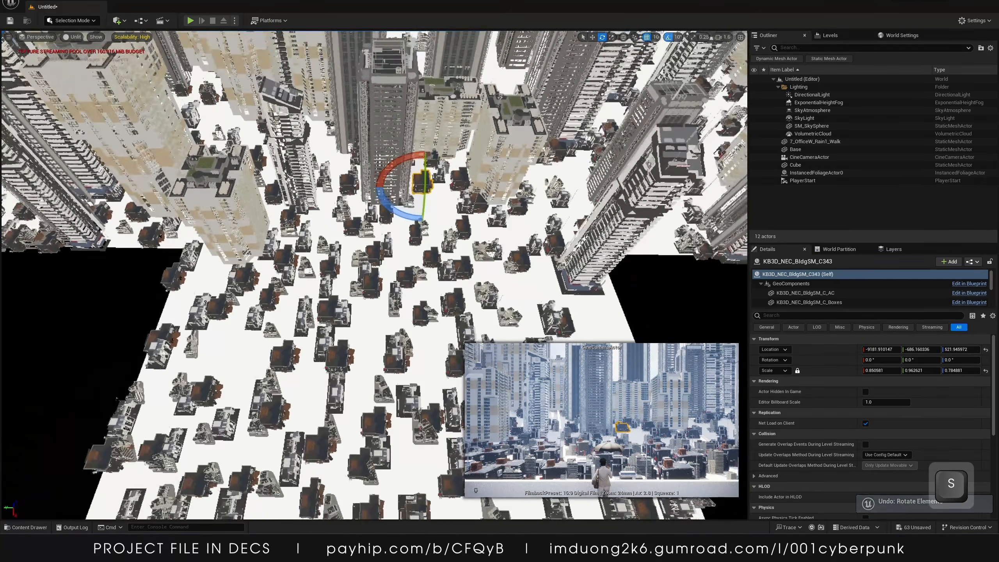
right_click_drag(236, 213, 236, 213)
key("shift")
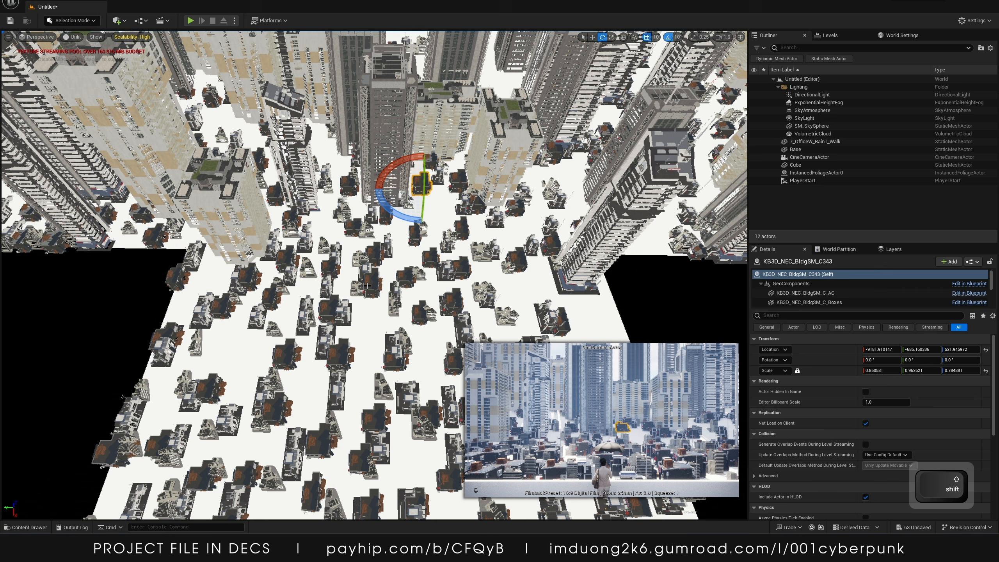
left_click(368, 285, "shift")
left_click(376, 254, "shift")
left_click(345, 215, "shift")
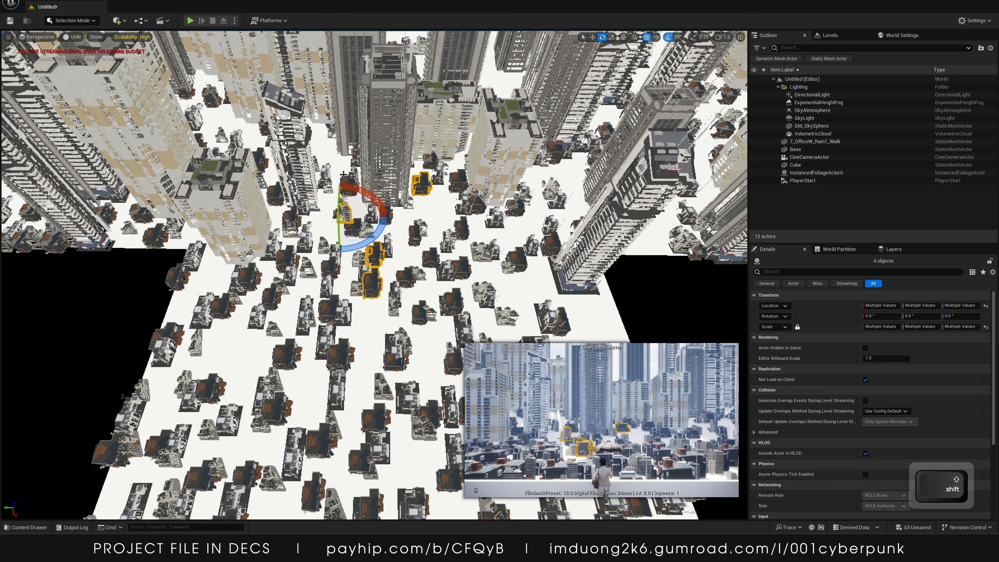
left_click(349, 184, "shift")
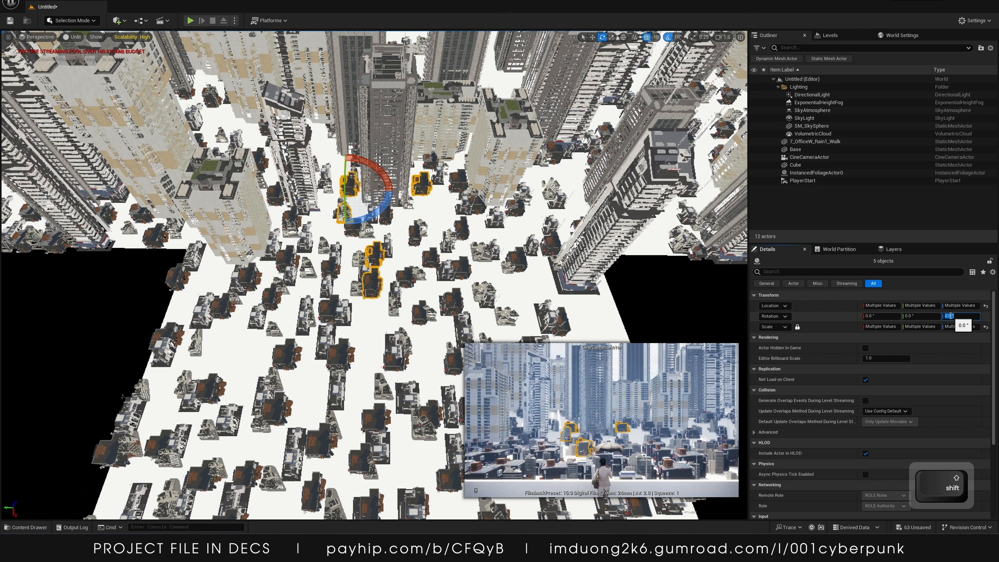
type("180")
key("Return")
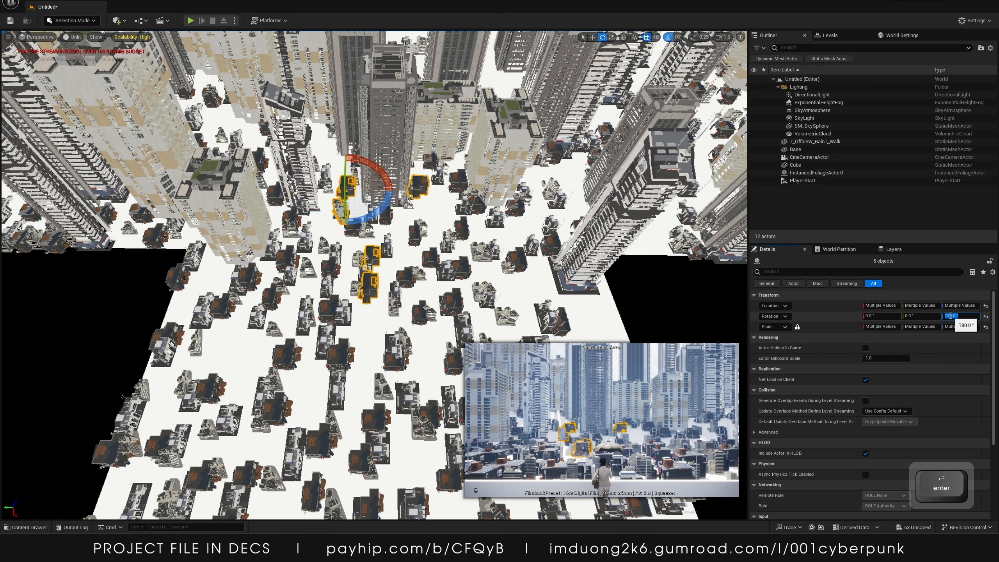
Box-select several small buildings near the walkway
key("s")
right_click_drag(334, 199, 332, 245)
key("s")
key("w")
key("s")
left_click(326, 248)
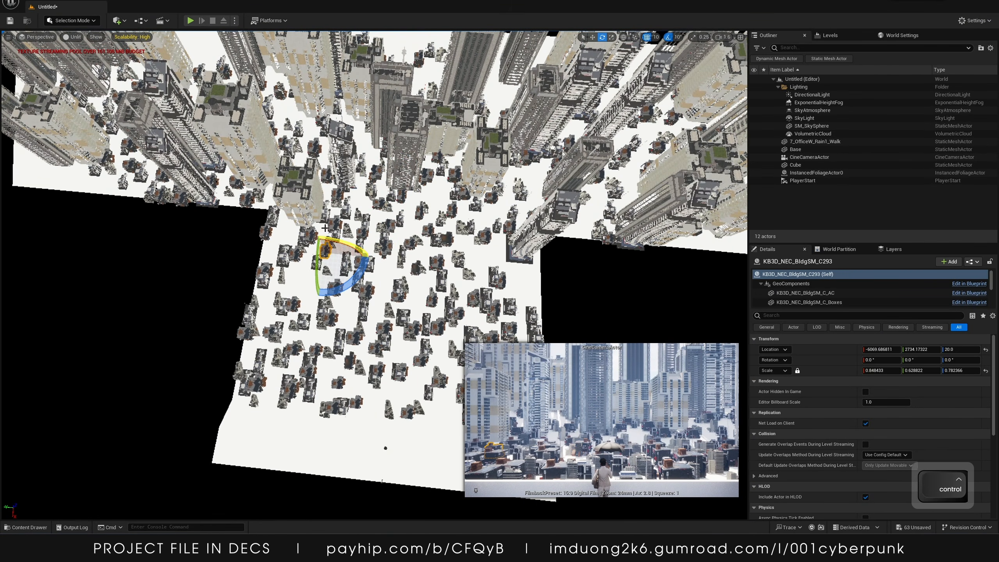
left_click_drag(339, 233, 380, 274, "ctrl+alt")
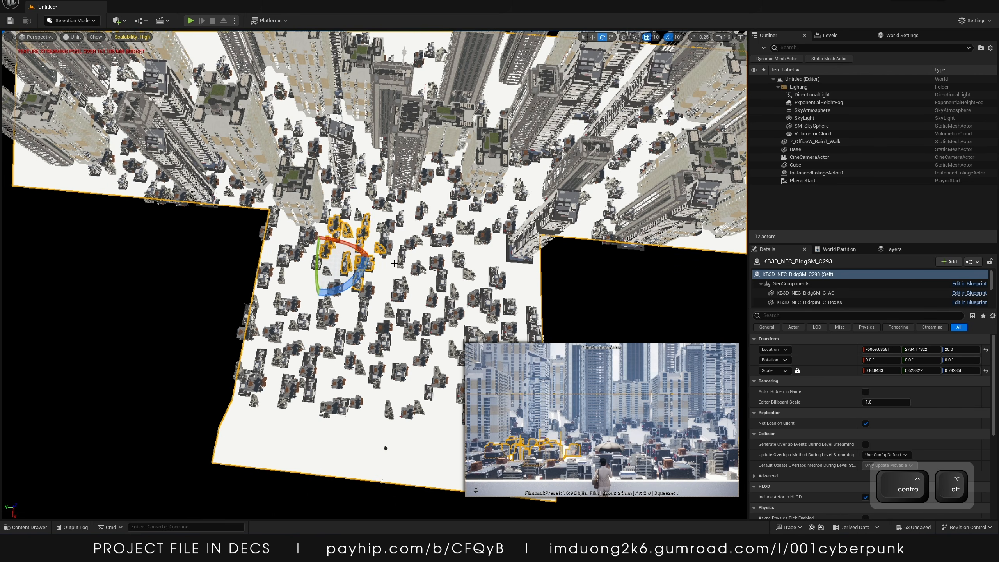
left_click_drag(297, 133, 319, 156, "ctrl+alt")
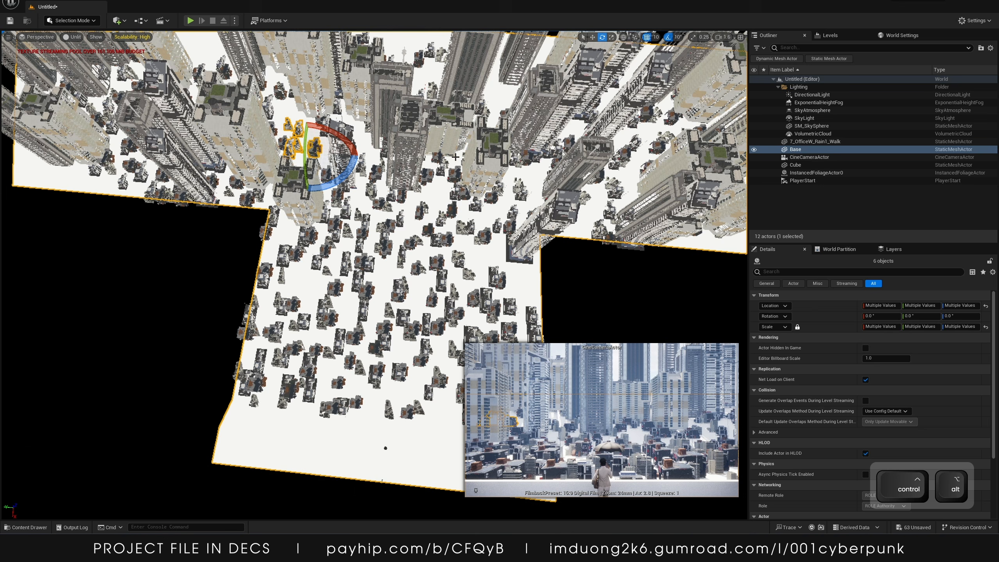
left_click_drag(453, 180, 461, 194, "ctrl+alt")
left_click_drag(520, 186, 530, 196, "ctrl+alt")
left_click_drag(544, 152, 555, 160, "ctrl+alt")
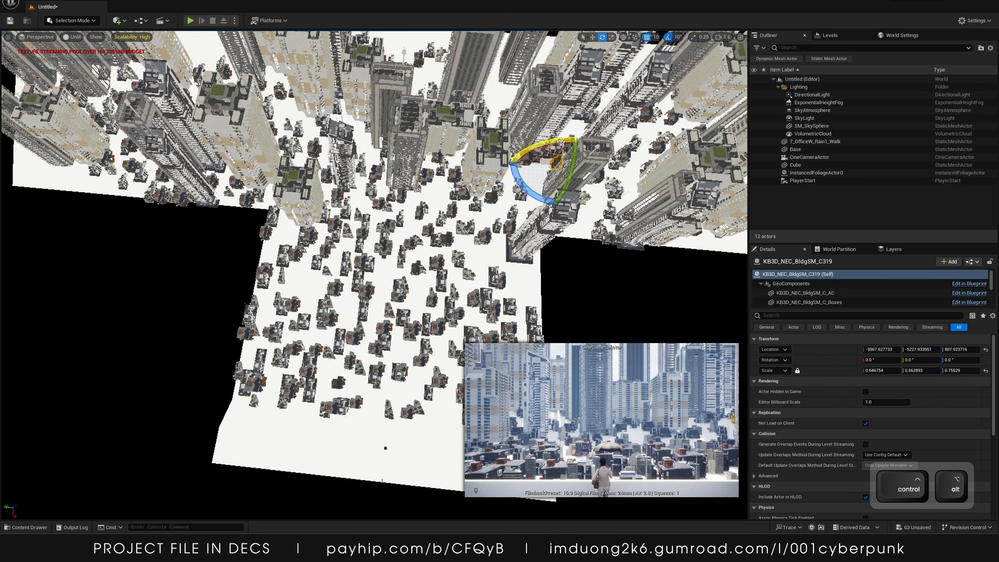
Extend the selection to many more small buildings around the walkway
key("w")
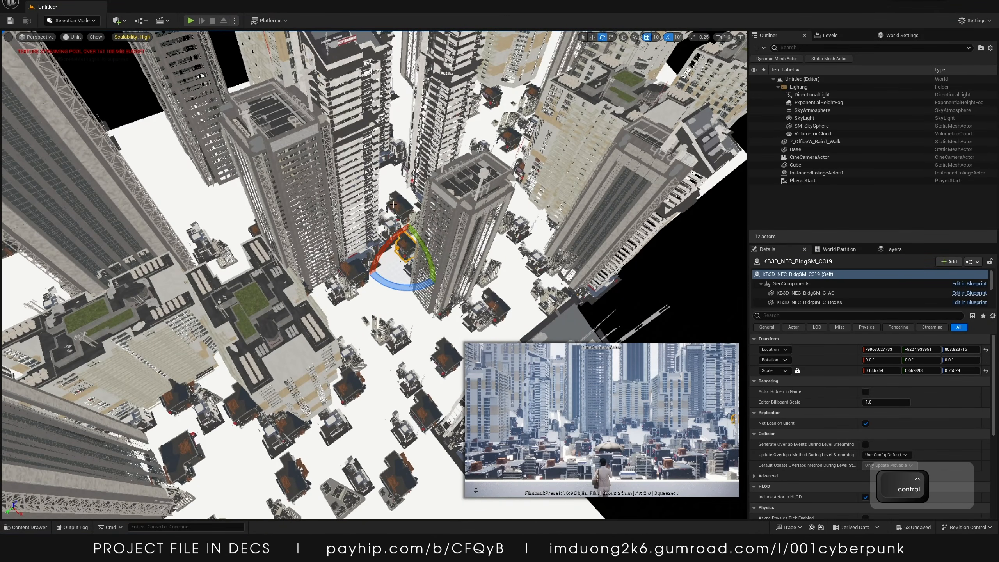
left_click_drag(388, 206, 404, 232, "ctrl+alt")
left_click_drag(478, 302, 496, 319, "ctrl+alt")
right_click_drag(474, 325, 395, 360)
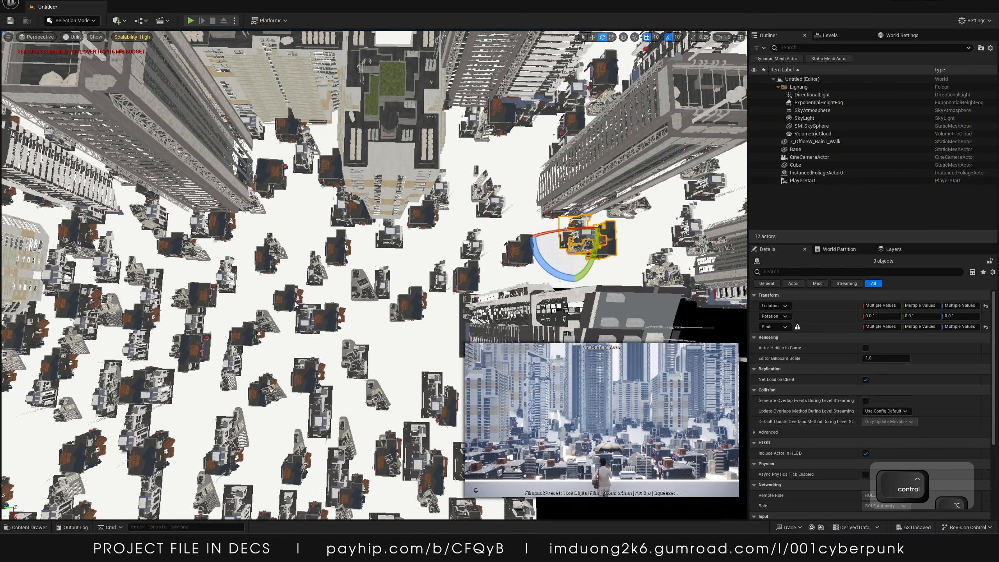
left_click_drag(292, 297, 367, 408, "ctrl+alt")
right_click_drag(367, 409, 244, 393)
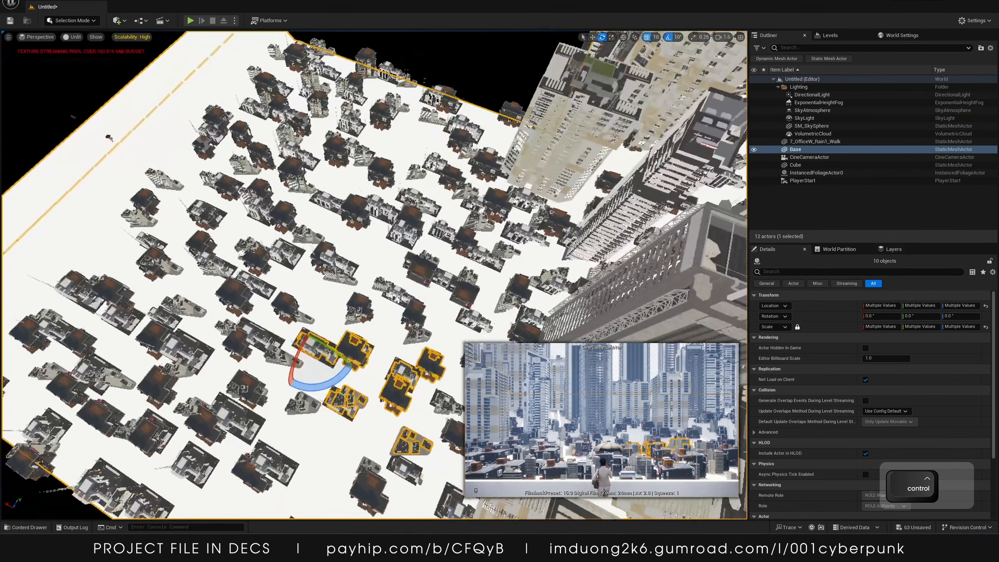
left_click_drag(276, 138, 345, 202, "ctrl+alt")
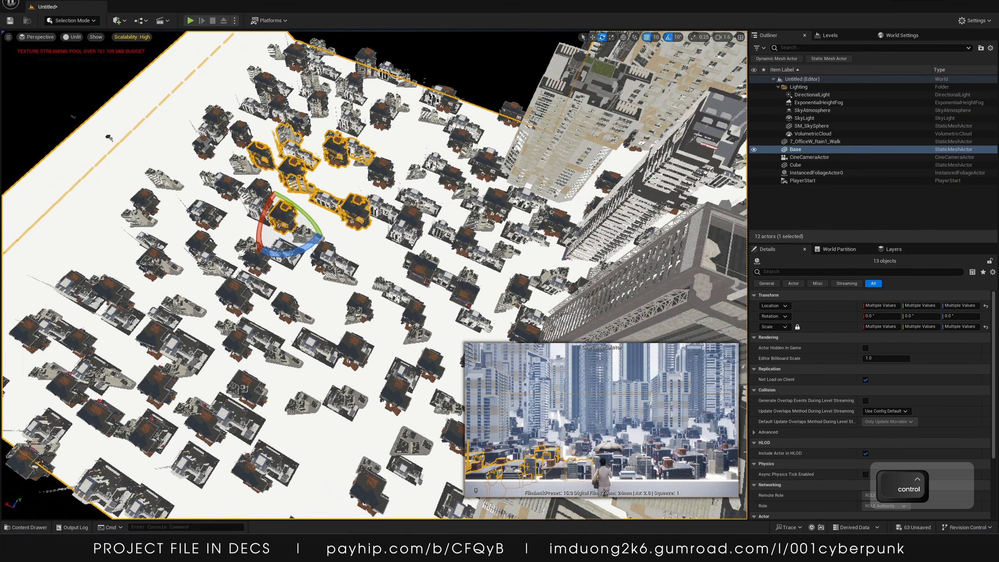
left_click_drag(111, 302, 252, 437, "ctrl+alt")
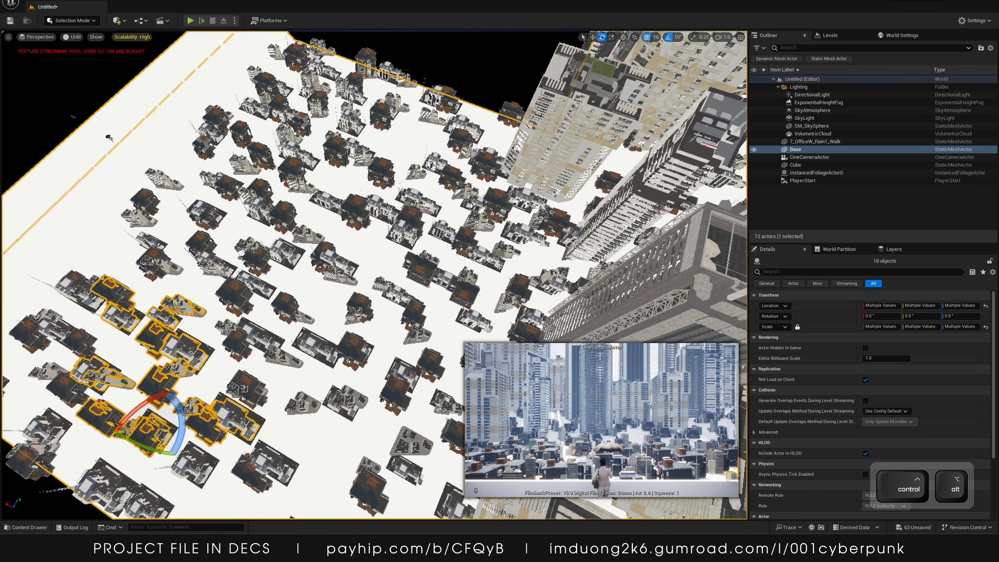
left_click(220, 181, "shift")
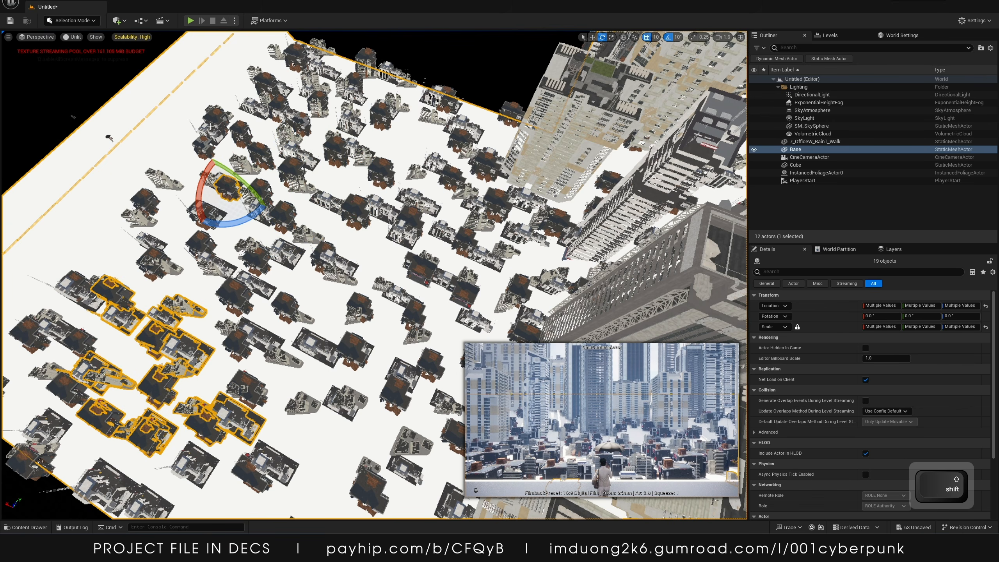
left_click(212, 123, "shift")
left_click(318, 104, "shift")
left_click(337, 150, "shift")
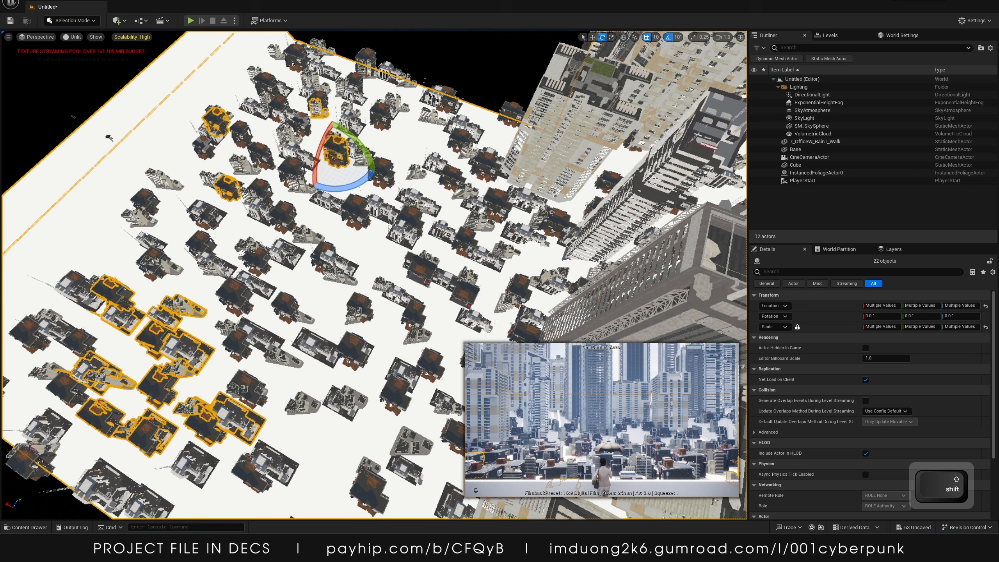
left_click(246, 387, "shift")
left_click(255, 334, "shift")
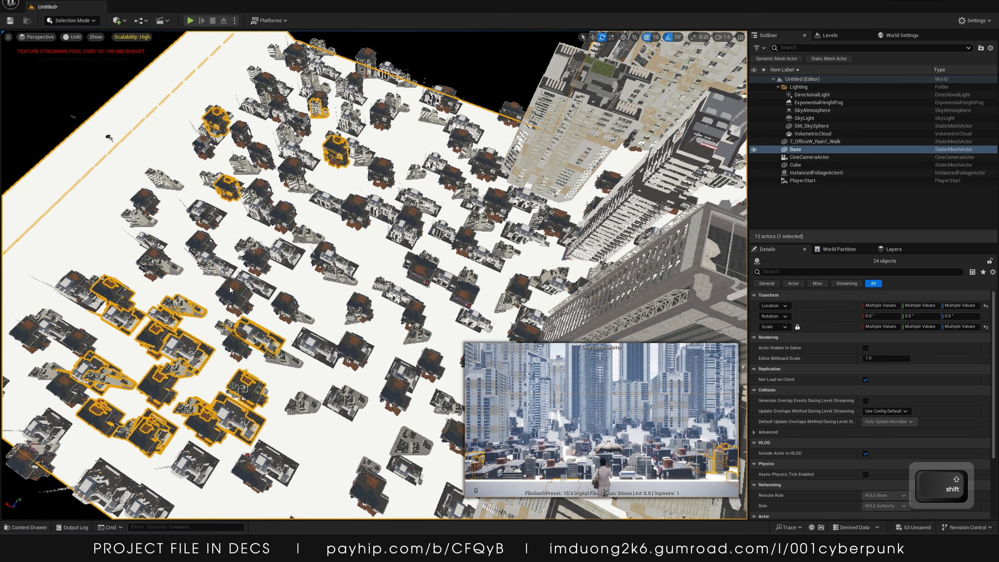
left_click(231, 291, "shift")
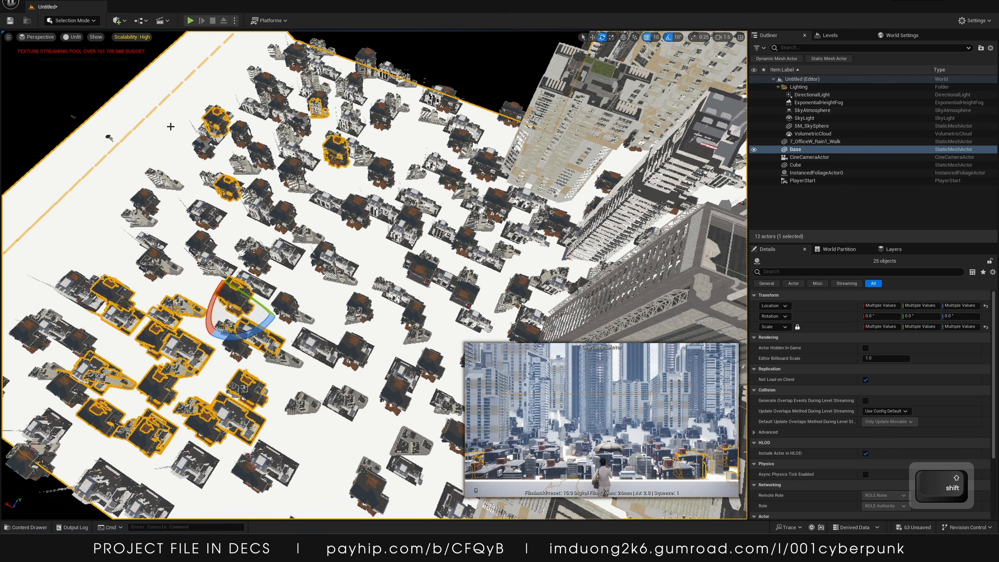
left_click(164, 129, "ctrl")
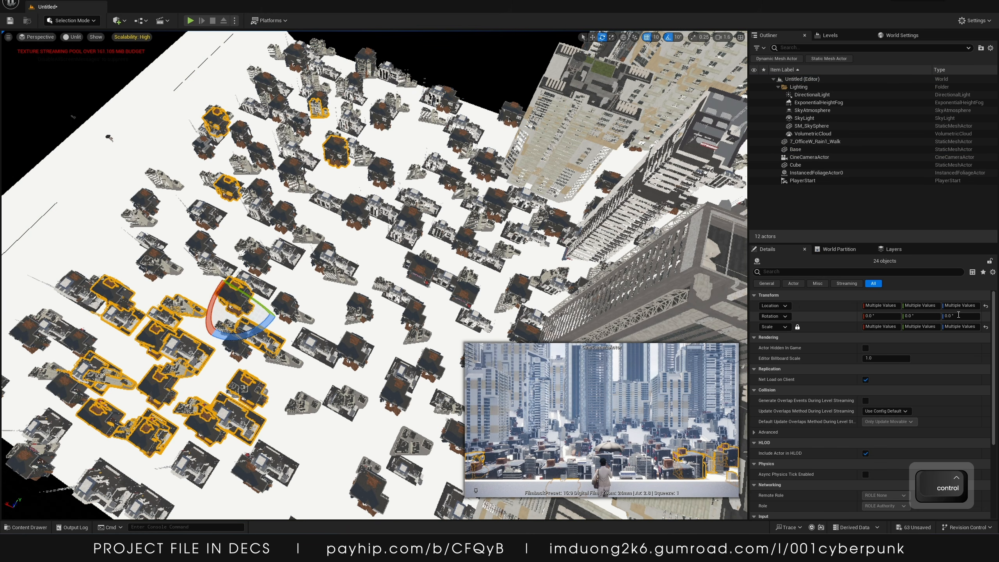
Set the selected buildings' Z rotation to 90°
type("180")
key("Return")
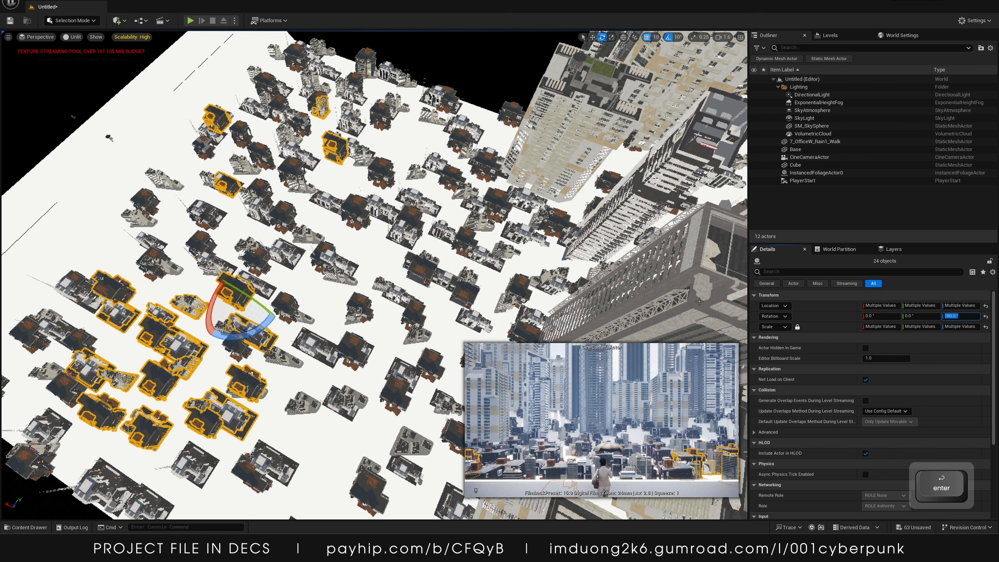
type("90")
key("Return")
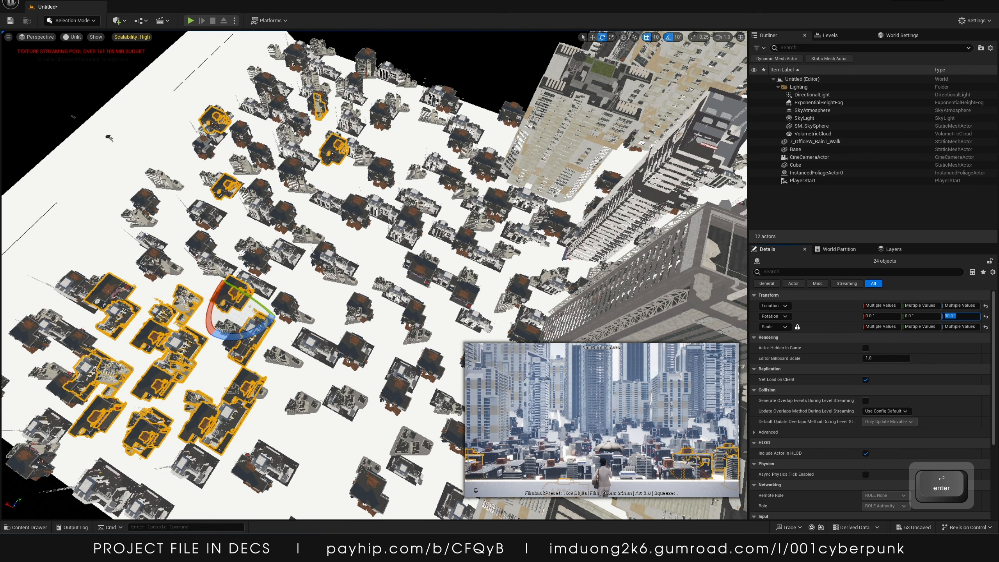
Pilot the CineCameraActor and switch the viewport to Lit view
key("w")
key("a")
key("s")
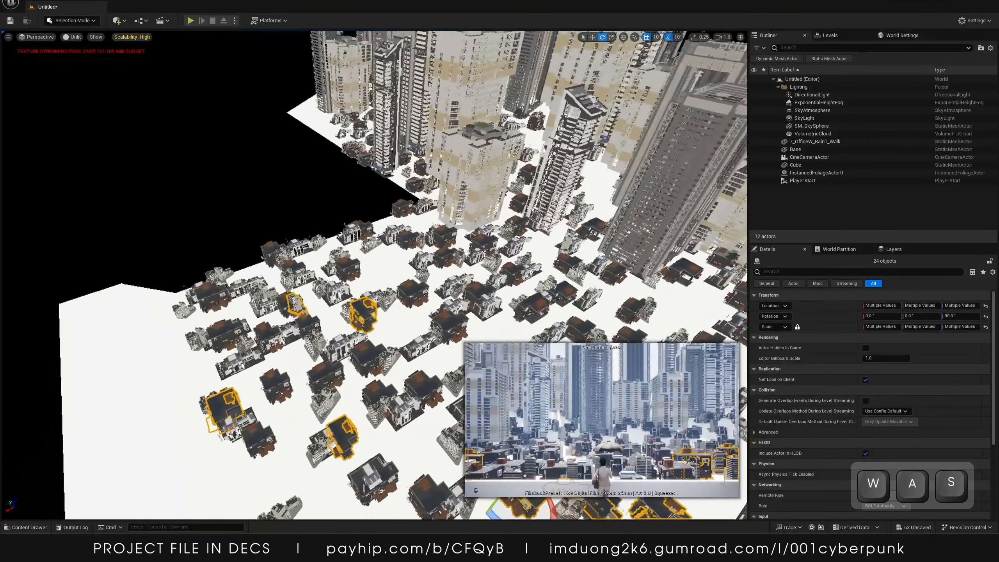
key("s")
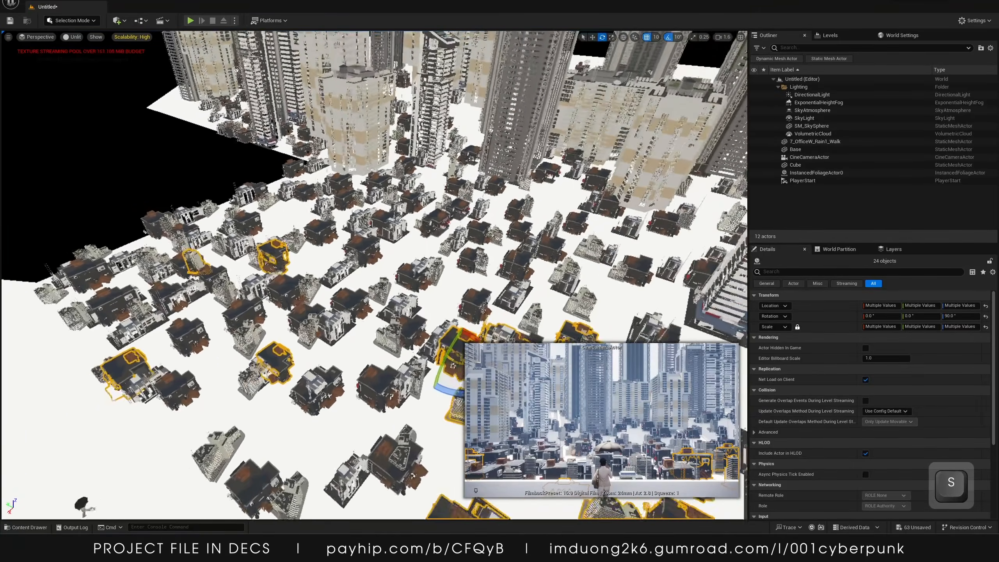
right_click_drag(374, 276, 336, 112)
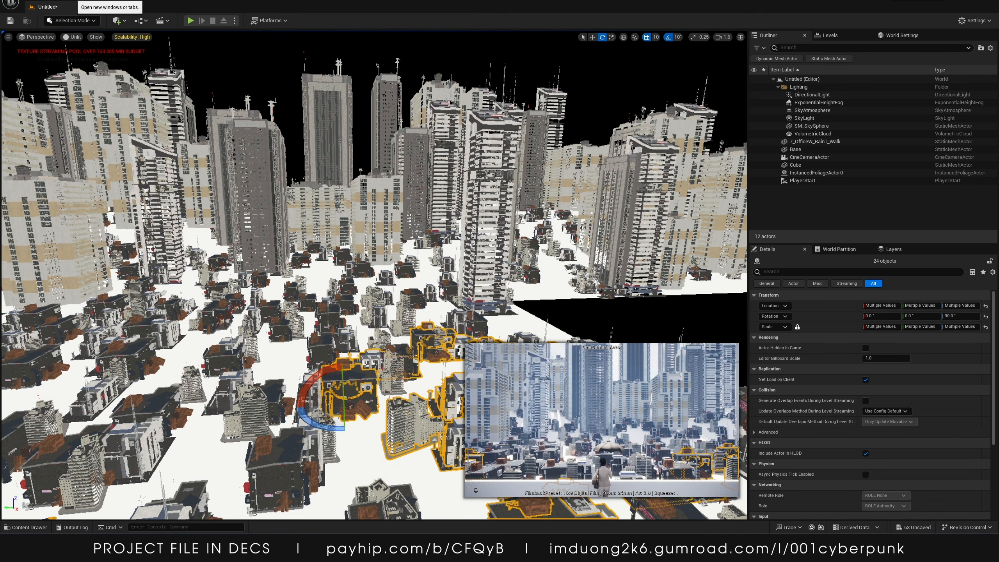
left_click(244, 79)
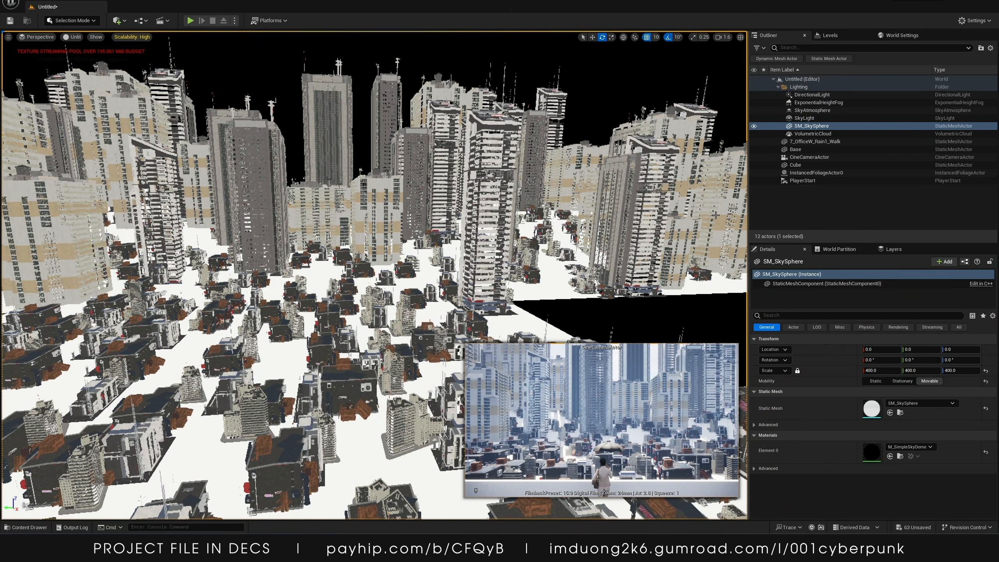
left_click(475, 490)
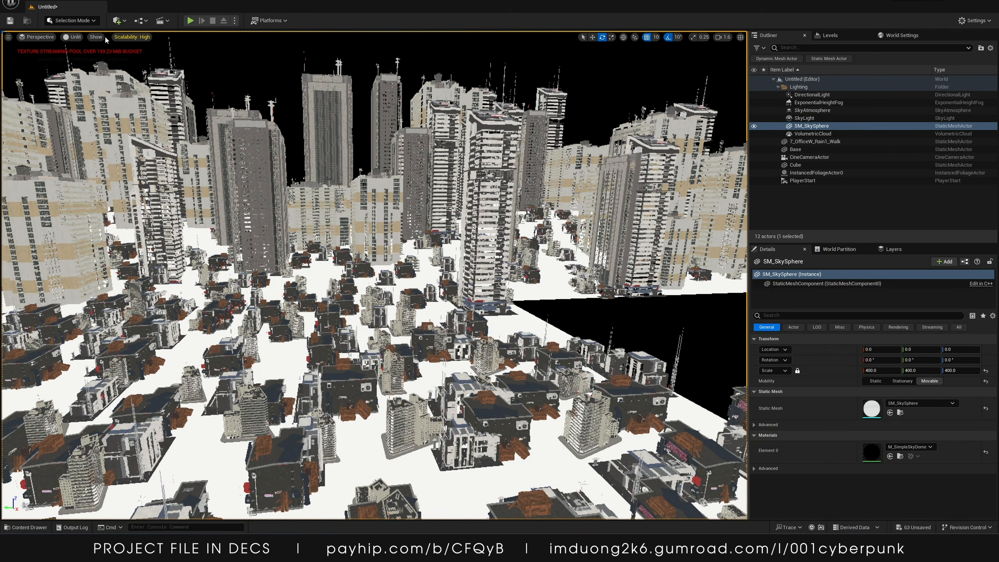
left_click(38, 38)
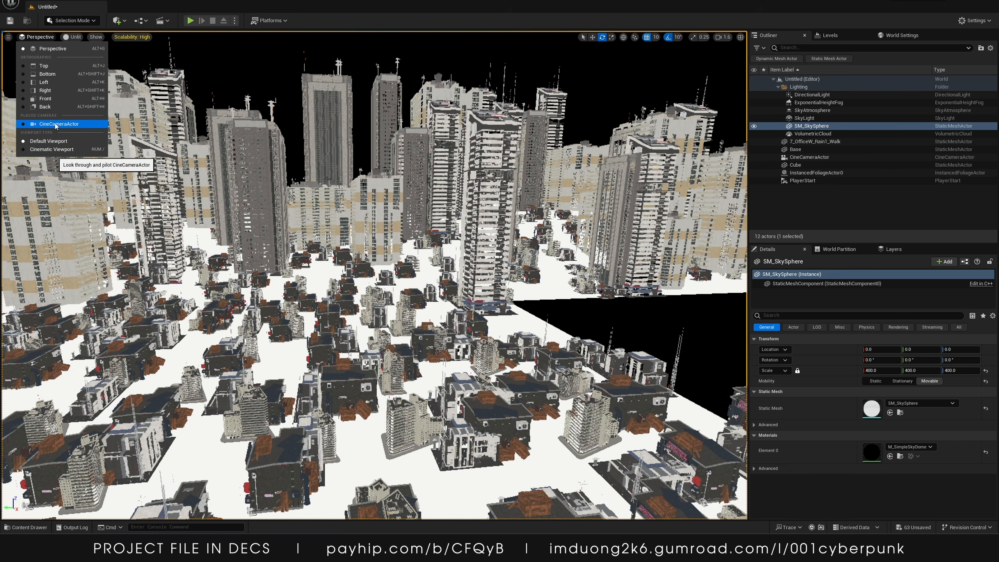
left_click(56, 124)
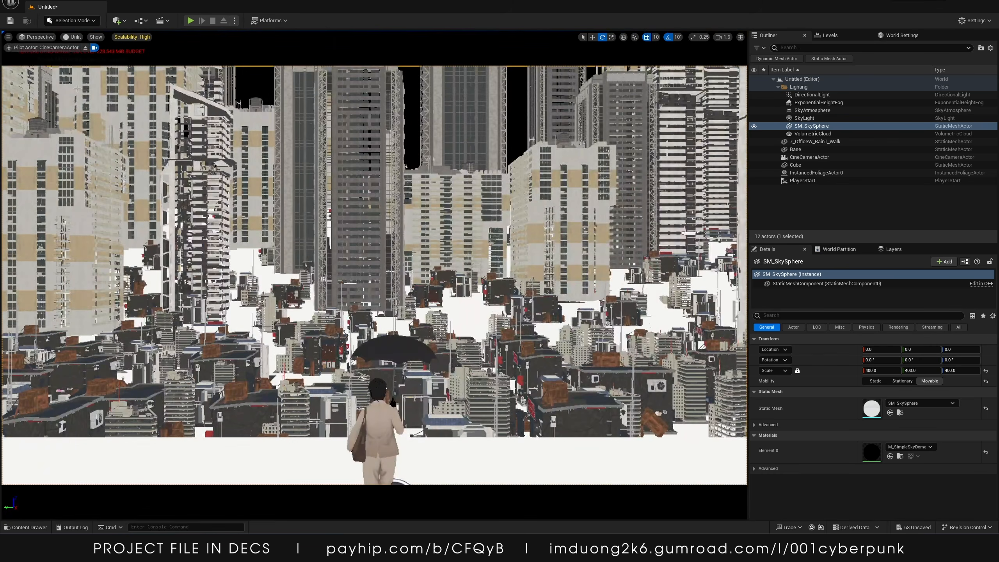
left_click(72, 37)
left_click(79, 58)
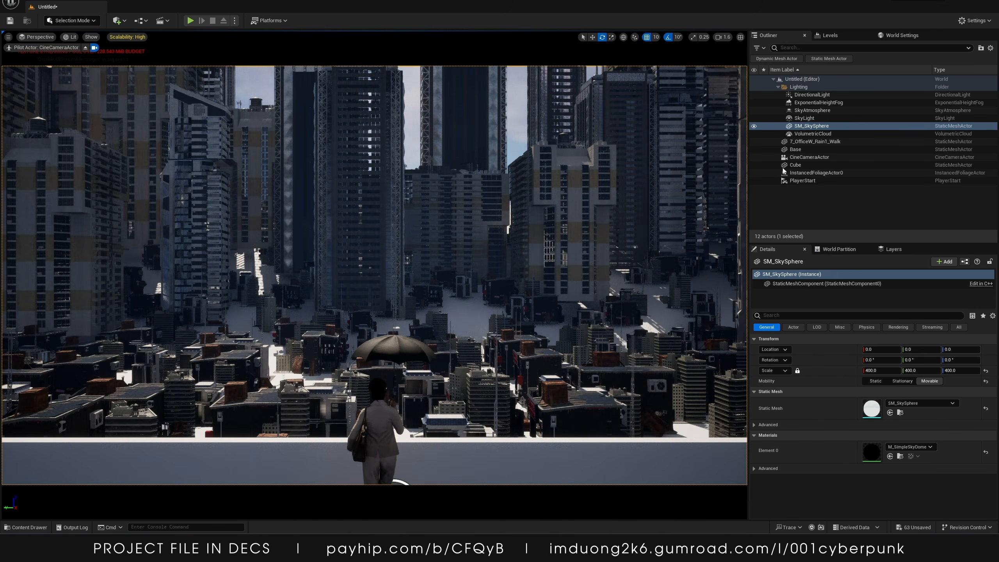
Delete the directional light, exponential height fog, sky atmosphere, sky light and sky sphere
left_click(812, 95)
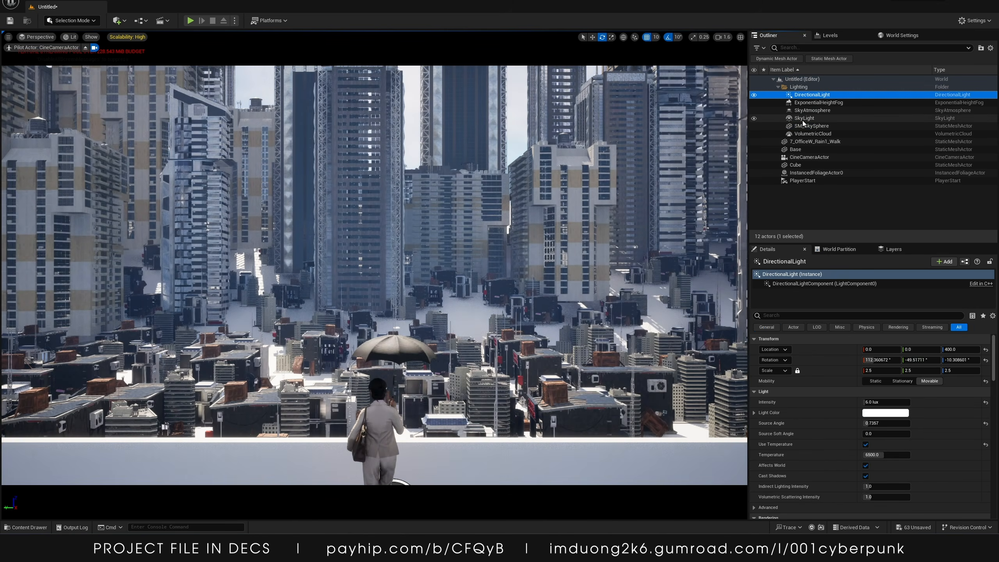
left_click(805, 126, "shift")
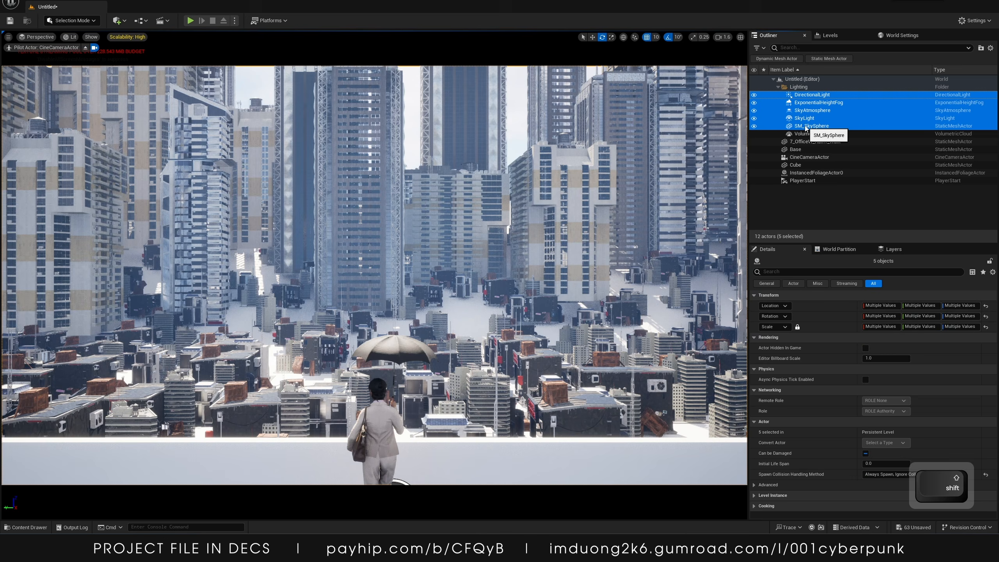
key("Delete")
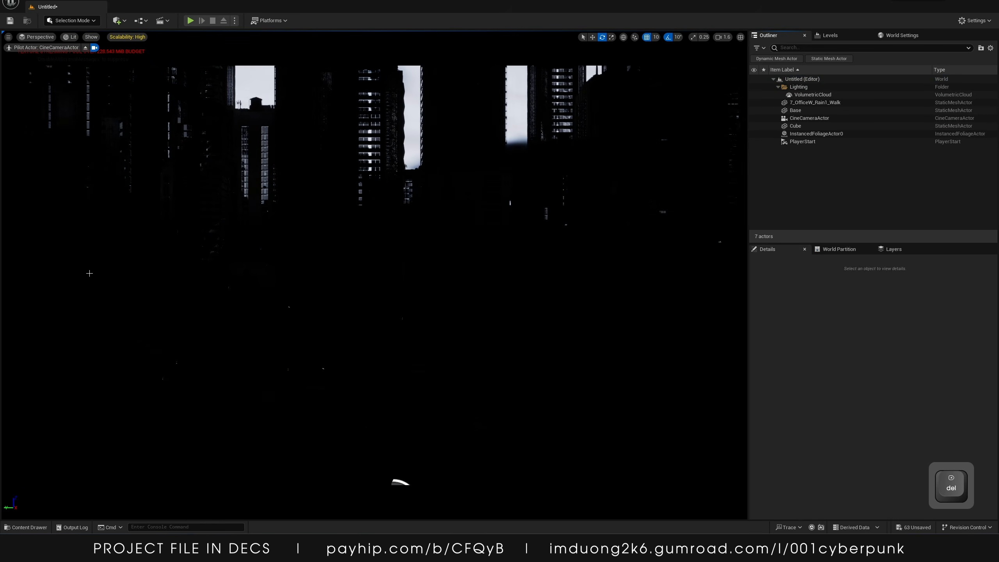
Add a Post Process Volume to the level and enable its Infinite Extent (Unbound)
left_click(120, 21)
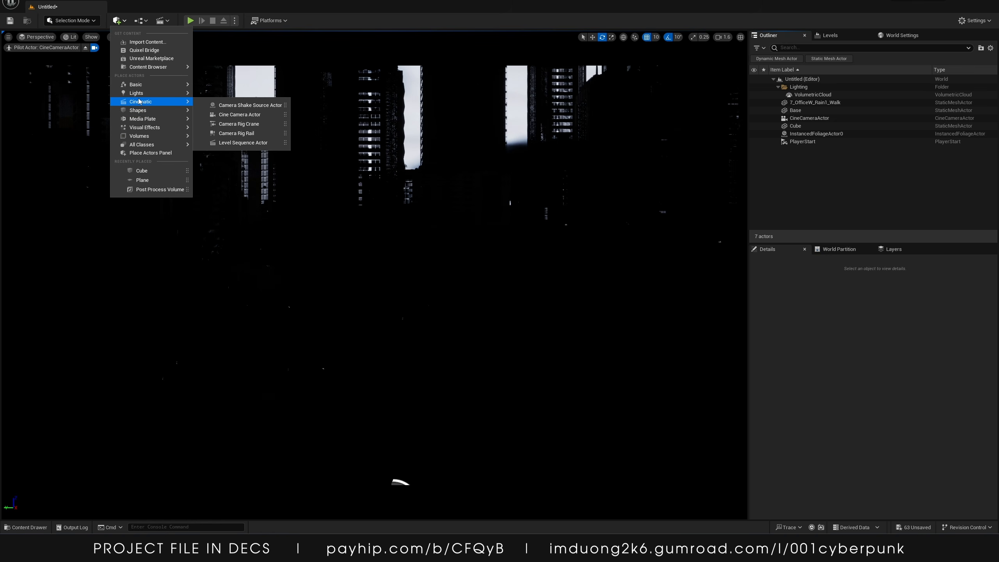
mouse_move(137, 94)
mouse_move(140, 131)
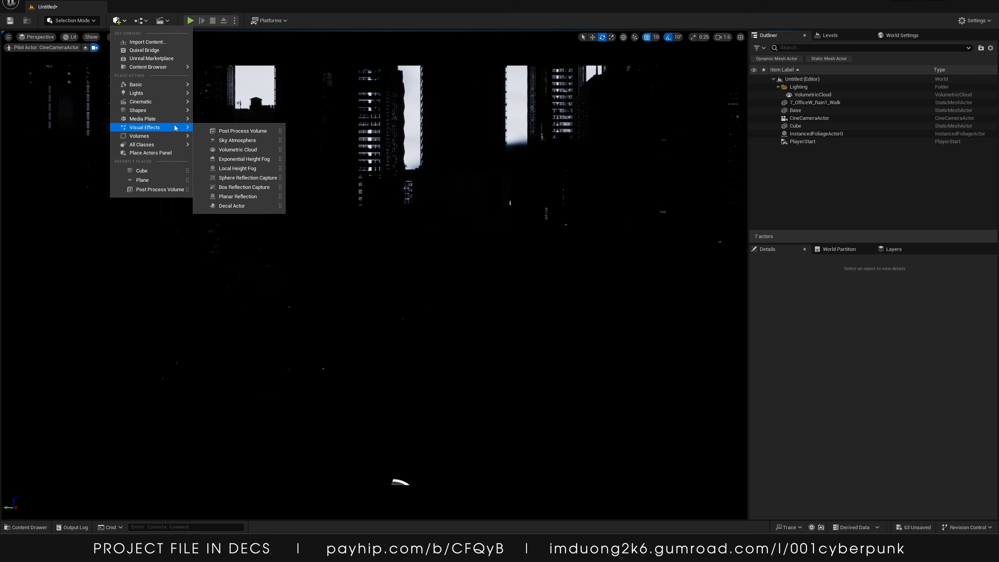
left_click(222, 131)
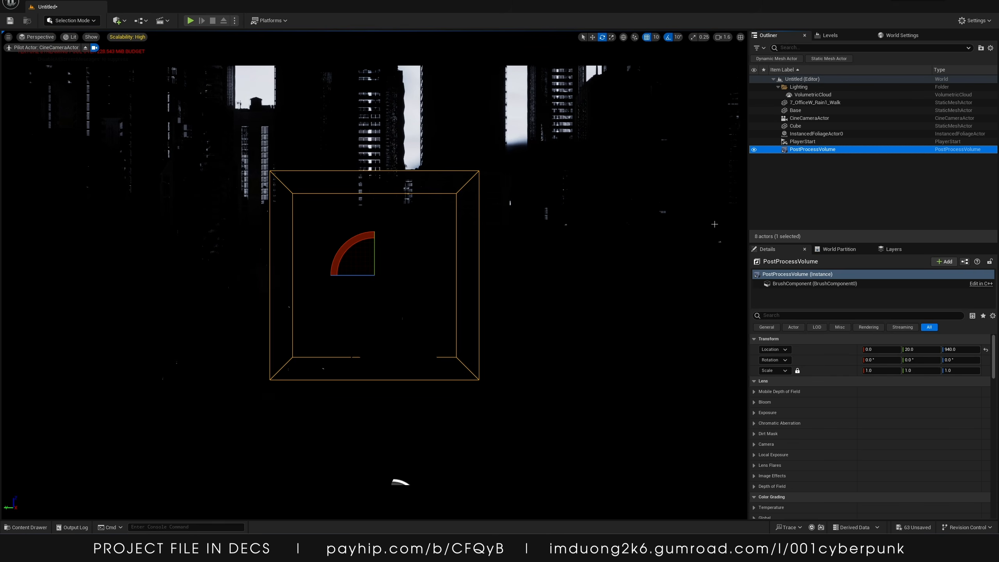
left_click(793, 315)
type("unb")
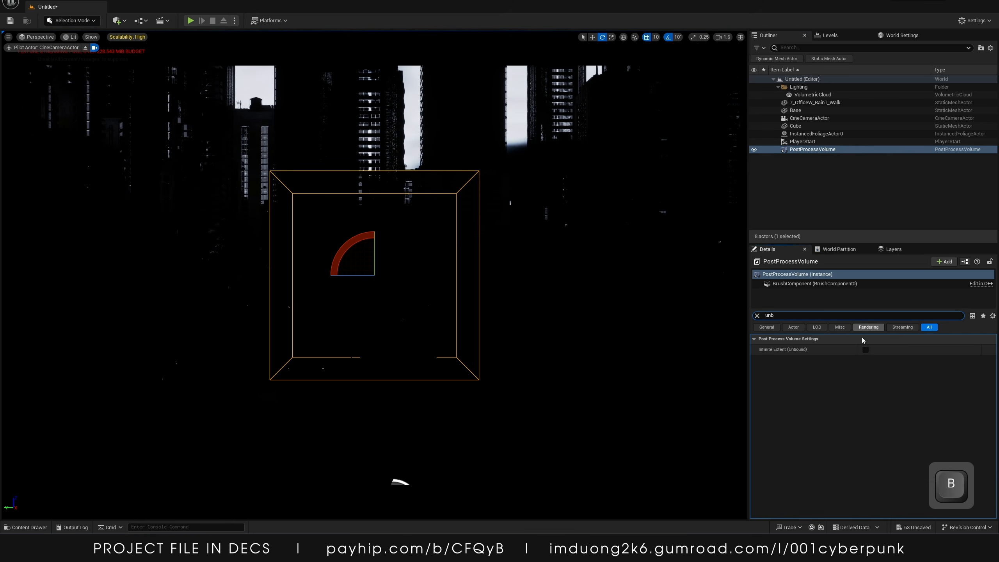
left_click(865, 349)
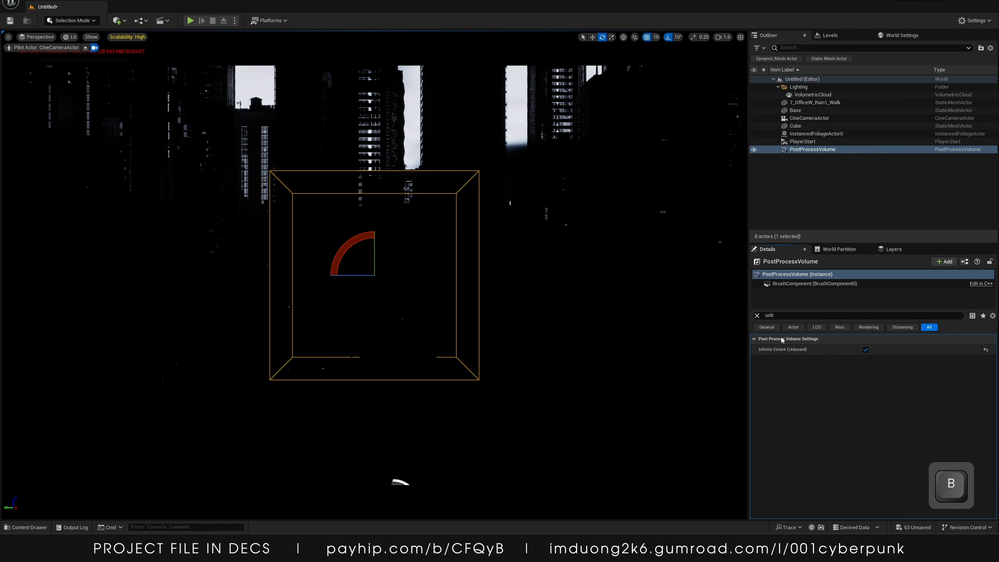
left_click(757, 316)
Enable the volume's exposure Metering Mode as Auto Exposure Histogram and set Exposure Compensation to -1
left_click(754, 413)
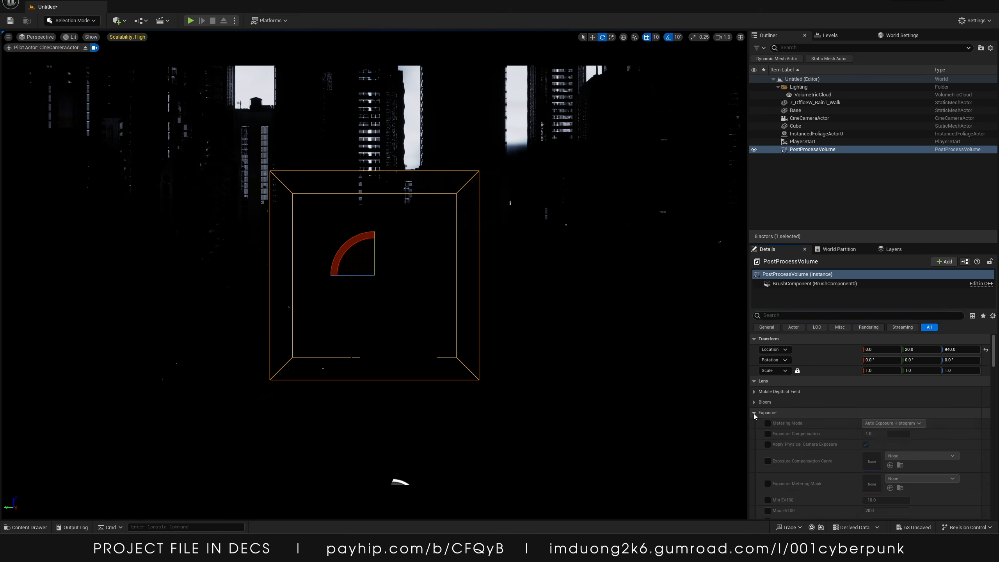
scroll(754, 414, "down", 3)
left_click(767, 373)
left_click(767, 384)
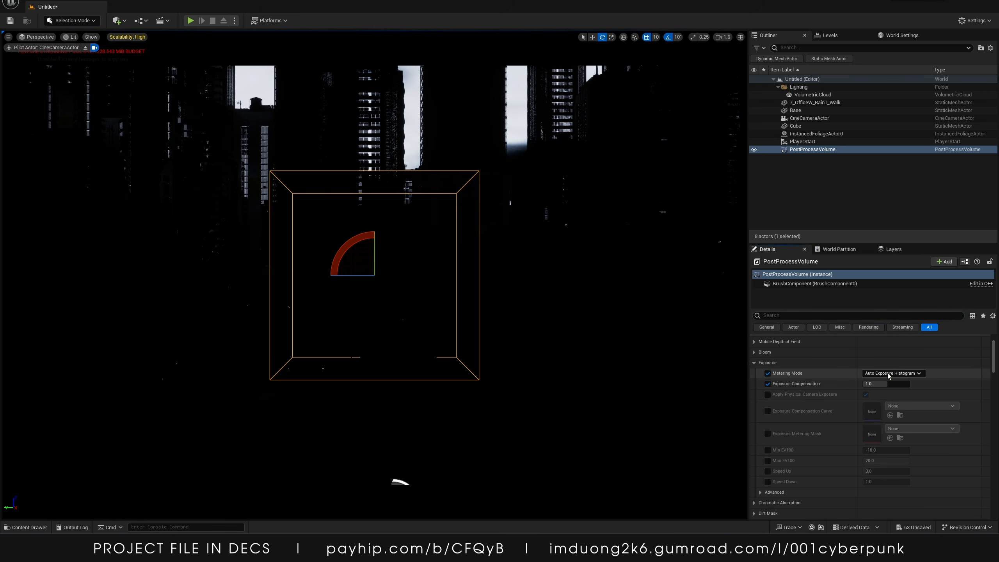
left_click(887, 374)
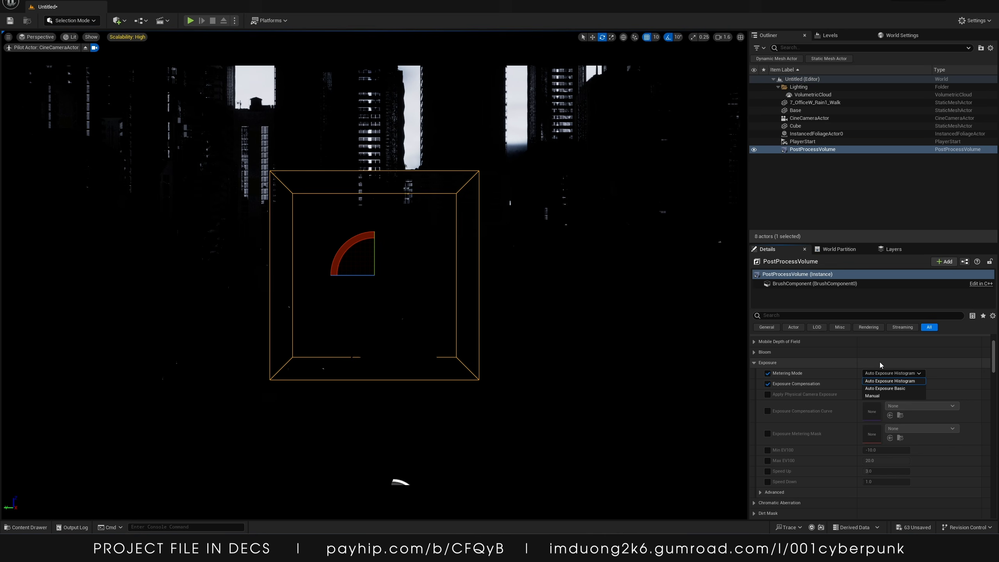
left_click(875, 381)
type("-1")
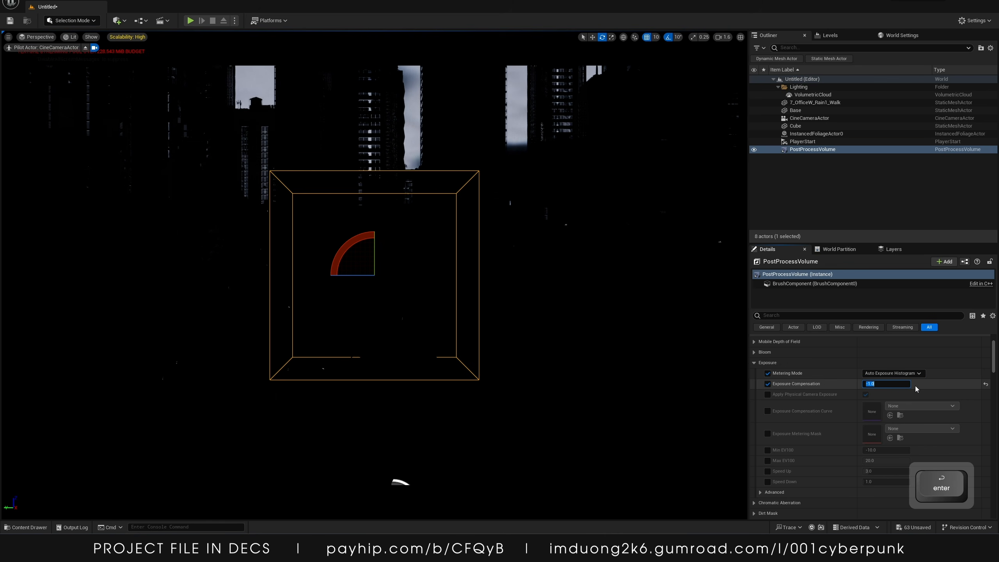
key("Return")
Delete the VolumetricCloud actor
left_click(835, 102)
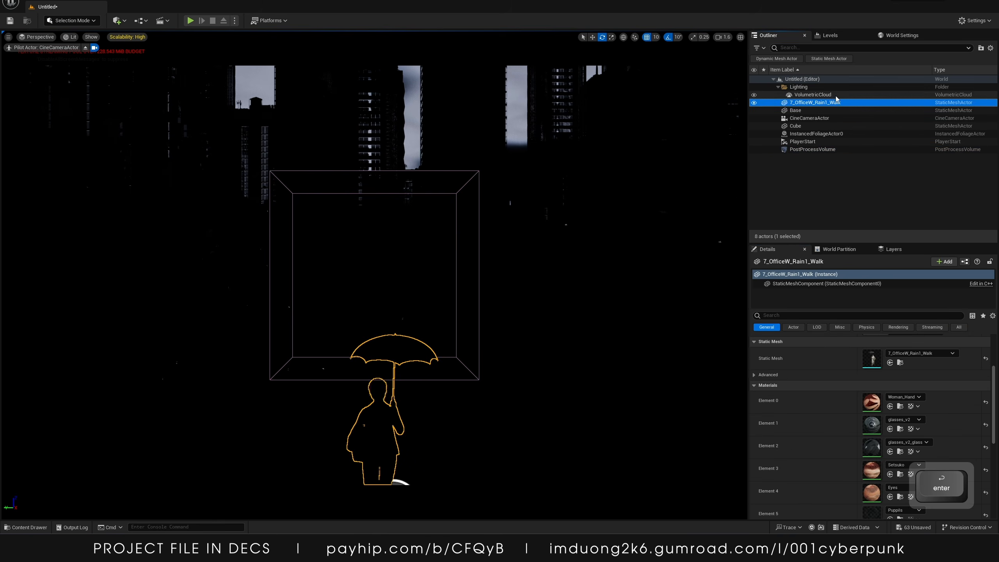
key("Up")
key("Delete")
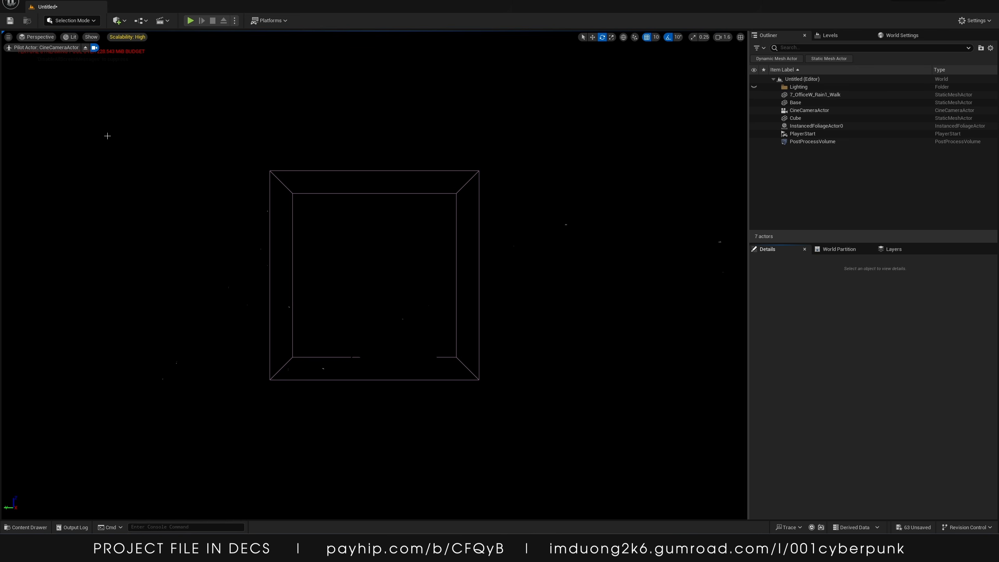
Add a Directional Light to the level
left_click(114, 25)
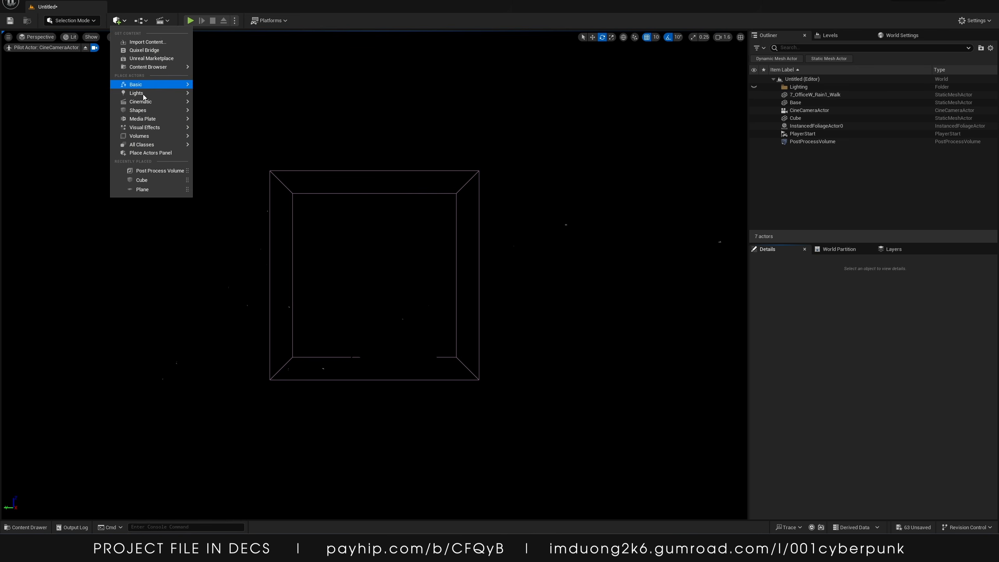
mouse_move(185, 93)
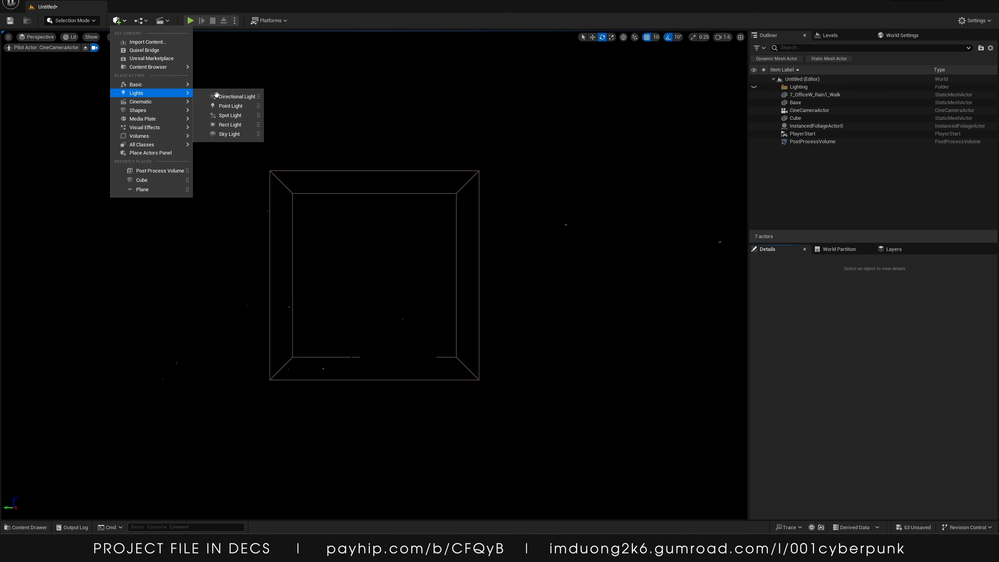
left_click(236, 96)
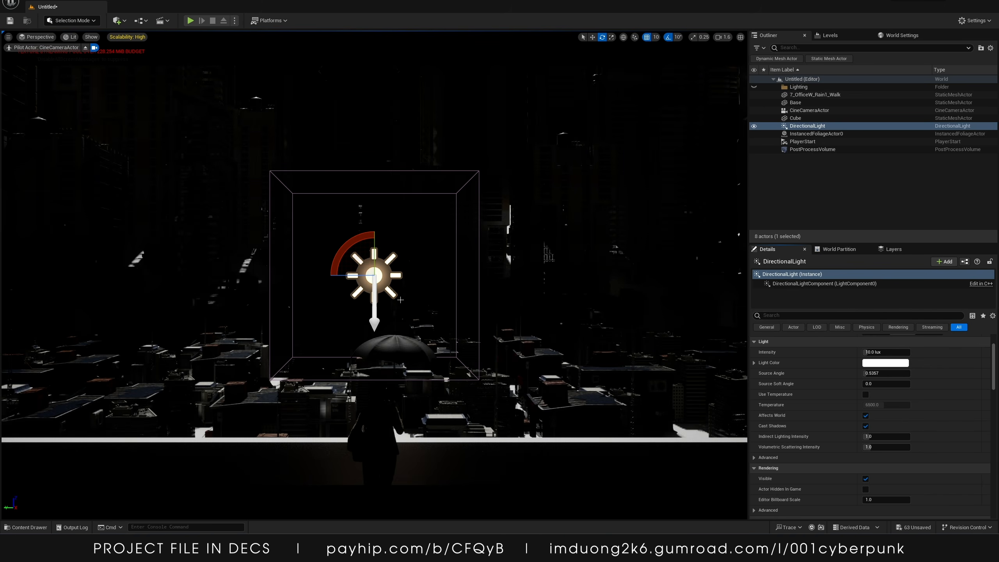
Rotate the directional light to angle the sunlight low across the city
key("w")
key("e")
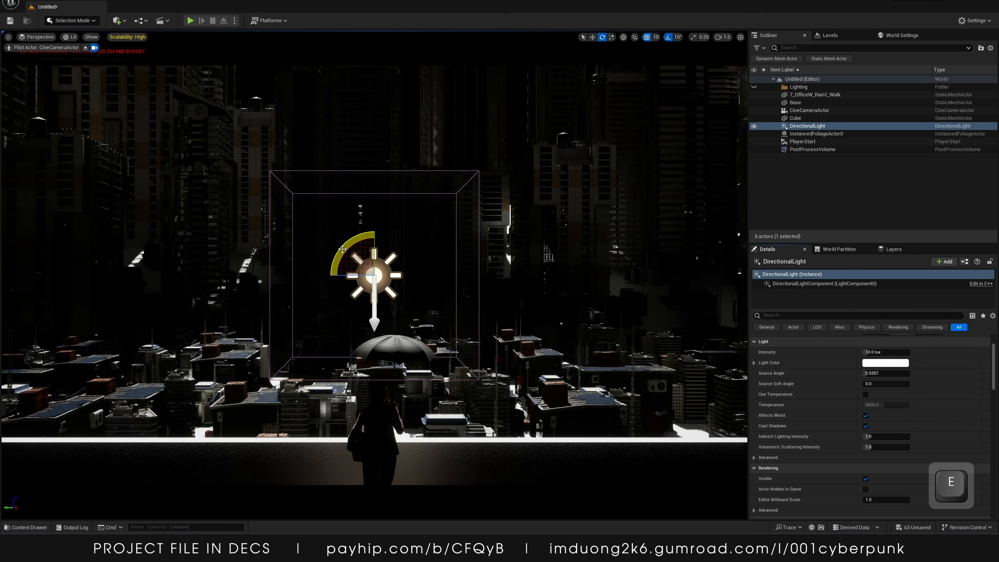
left_click_drag(342, 249, 426, 353)
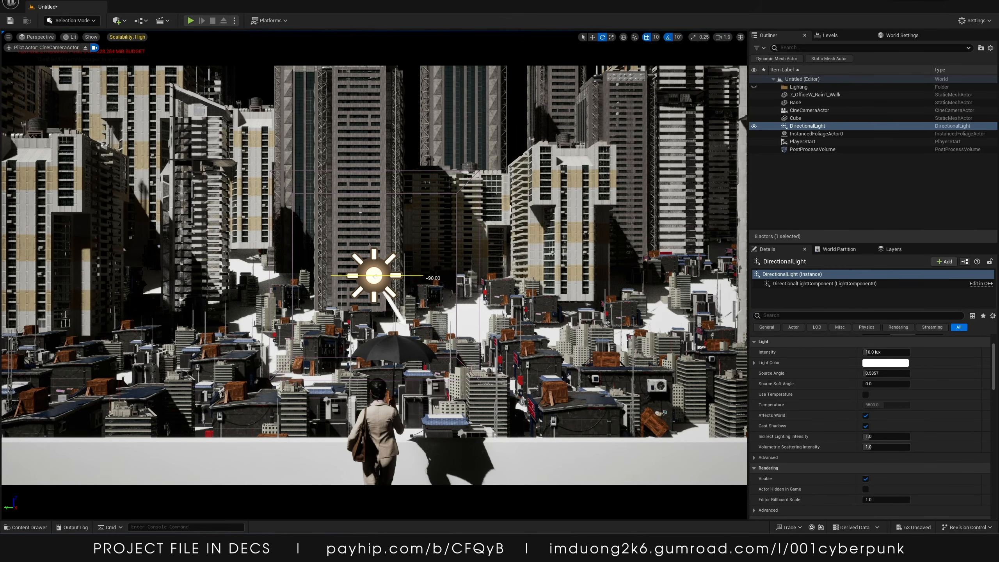
left_click_drag(425, 353, 430, 386)
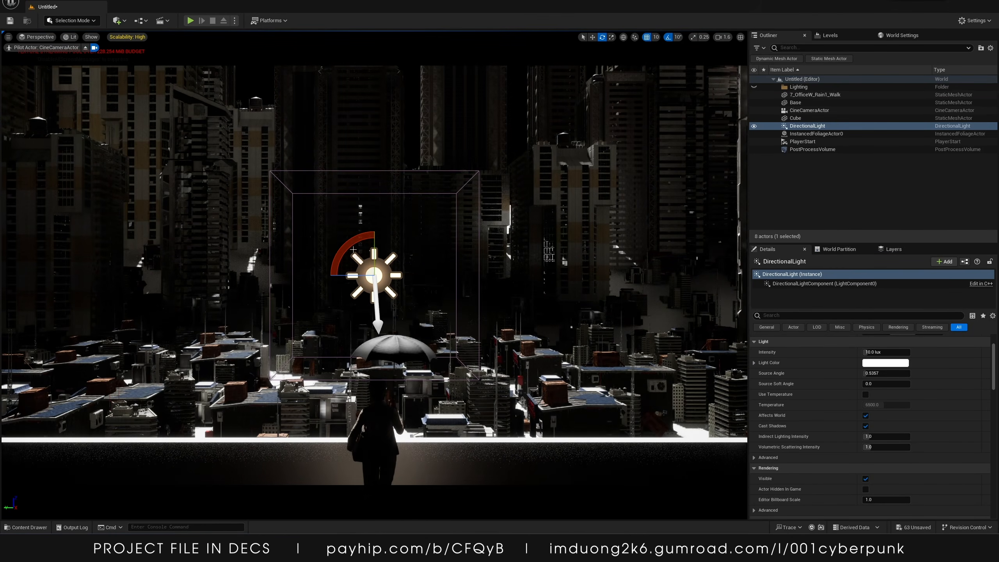
mouse_move(416, 323)
left_mouse_down()
mouse_move(413, 309)
mouse_move(419, 332)
left_mouse_up()
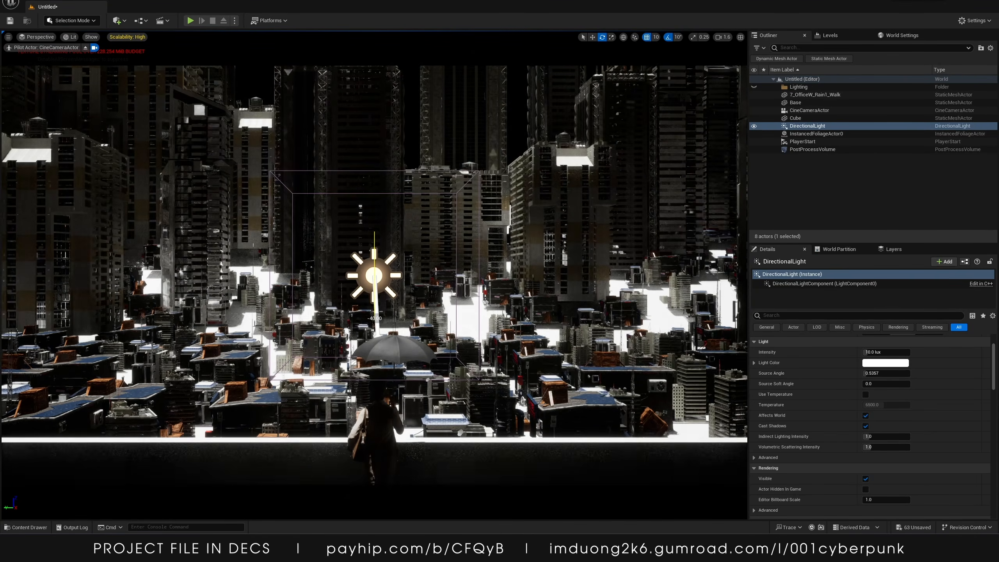
key("e")
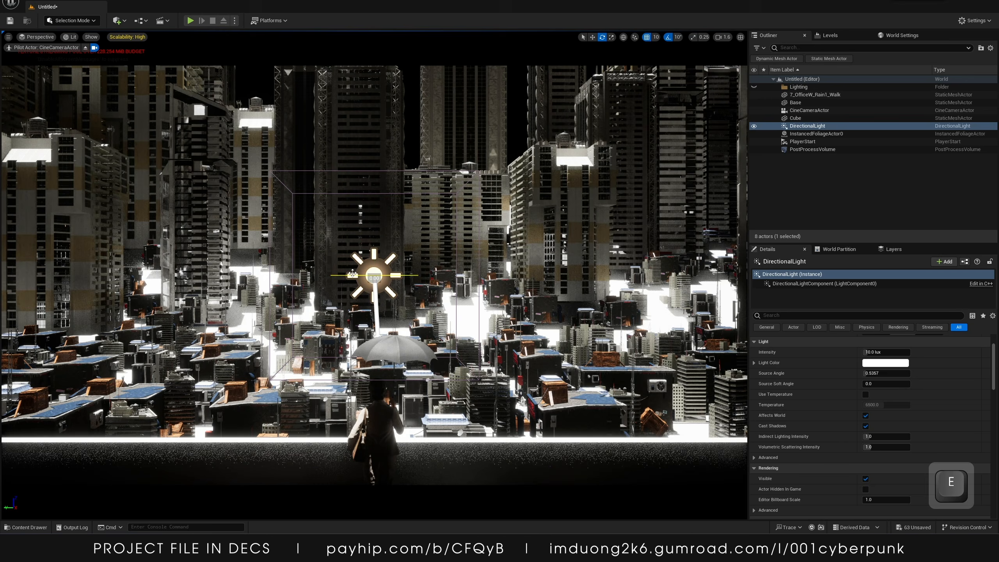
left_click_drag(359, 276, 336, 275)
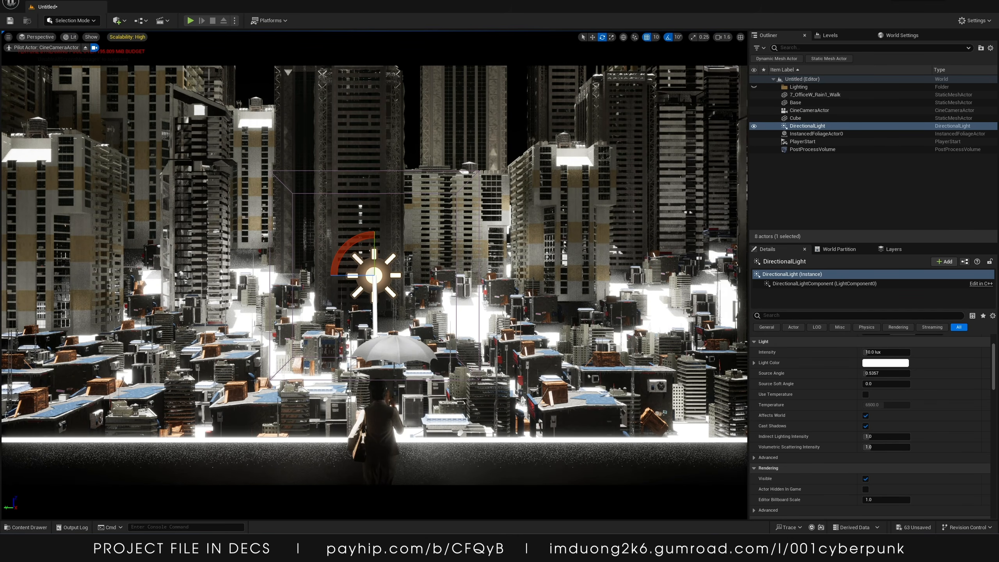
Set the directional light's intensity to 5 lux and its light color to pale cyan (sRGB A2F0FF)
left_click(883, 352)
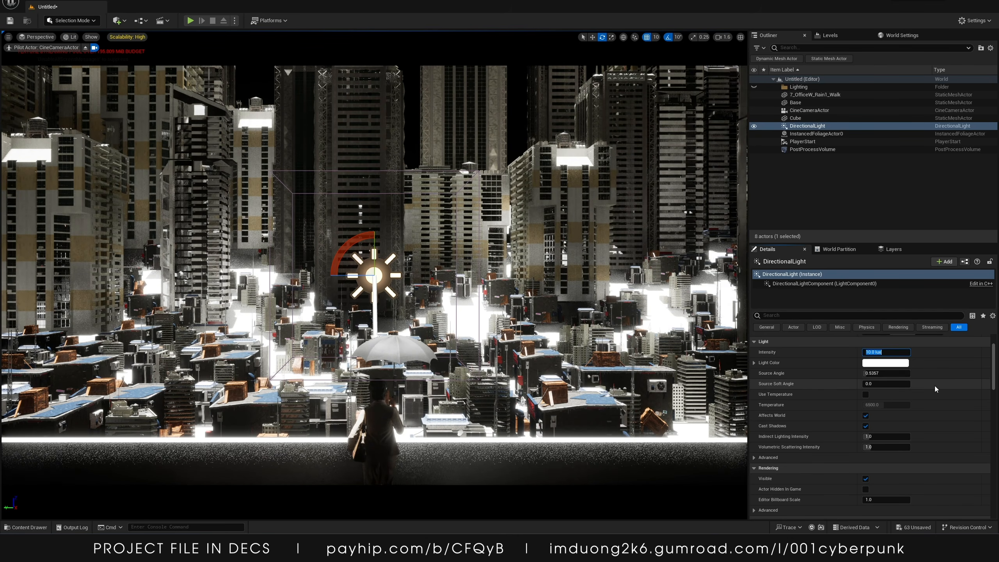
type("5")
key("Return")
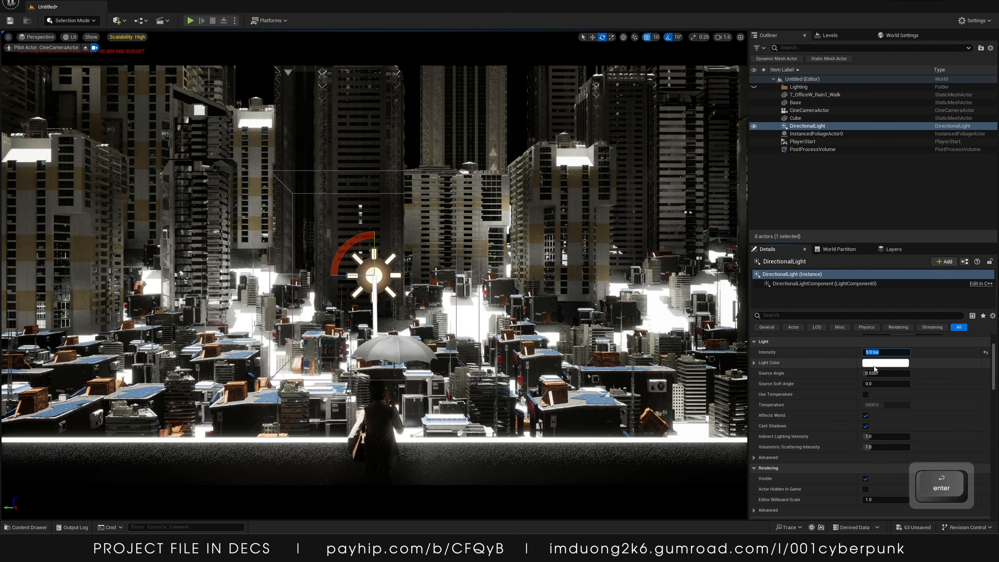
left_click(875, 364)
left_click_drag(749, 393, 728, 390)
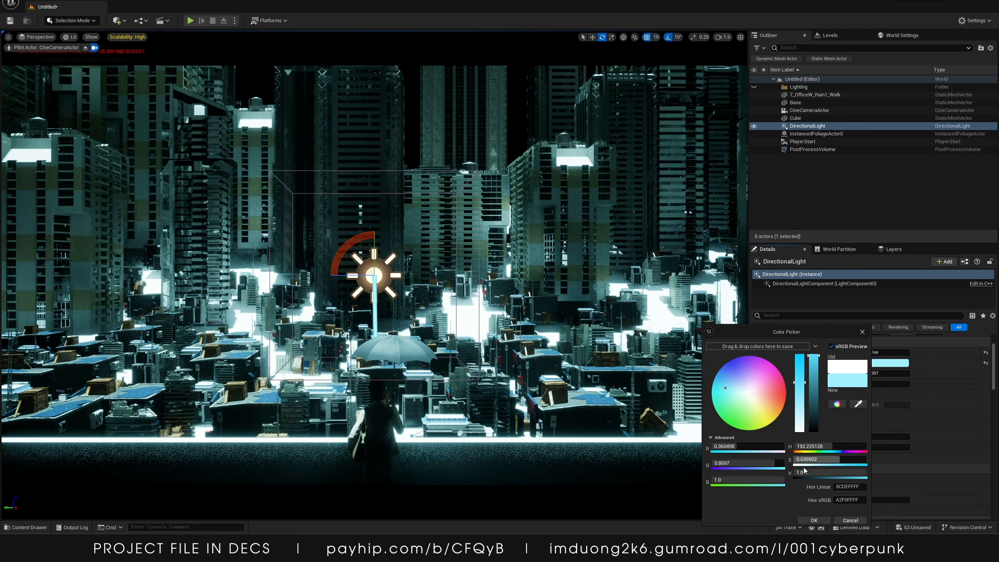
left_click(814, 520)
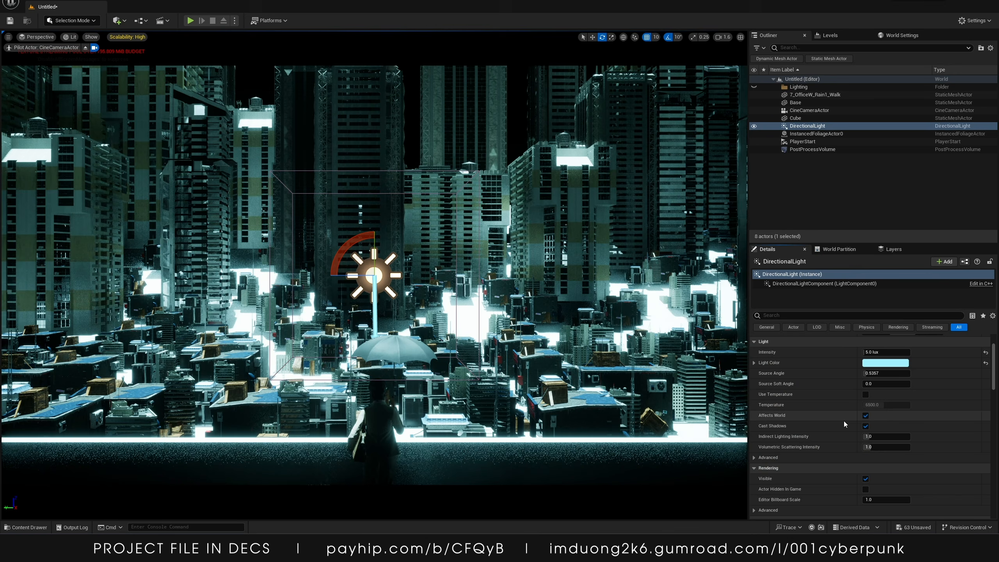
scroll(862, 459, "down", 5)
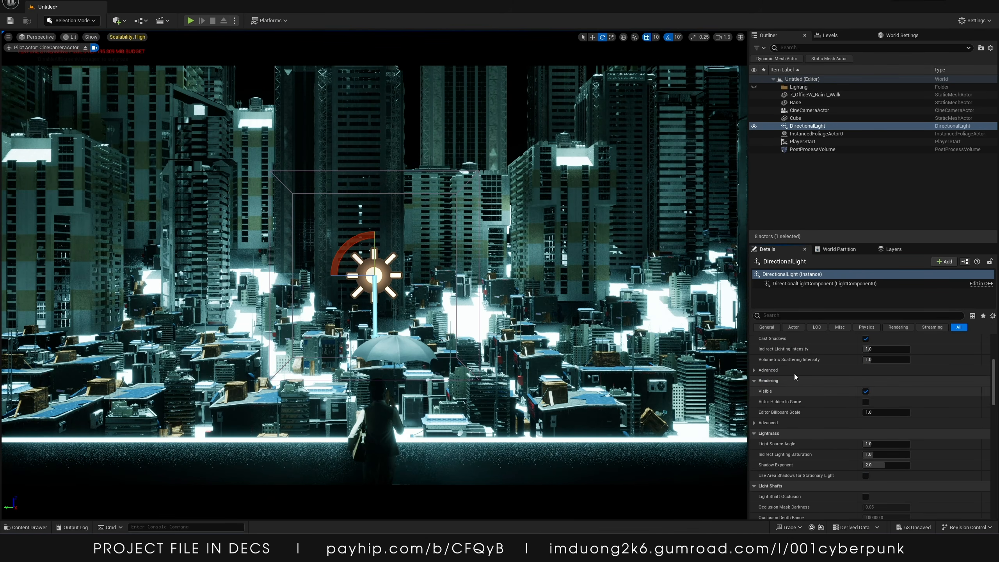
scroll(830, 435, "down", 4)
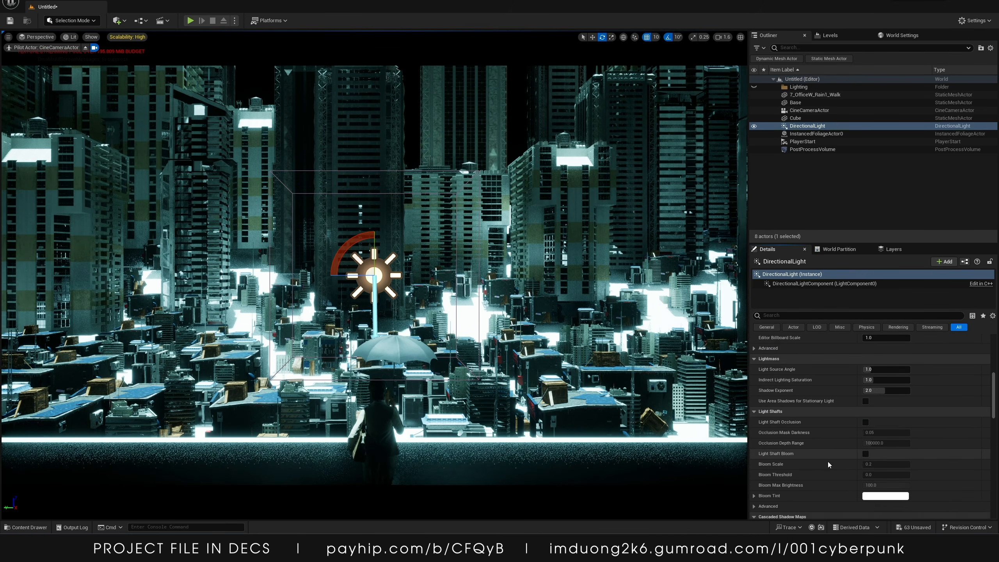
scroll(841, 440, "down", 2)
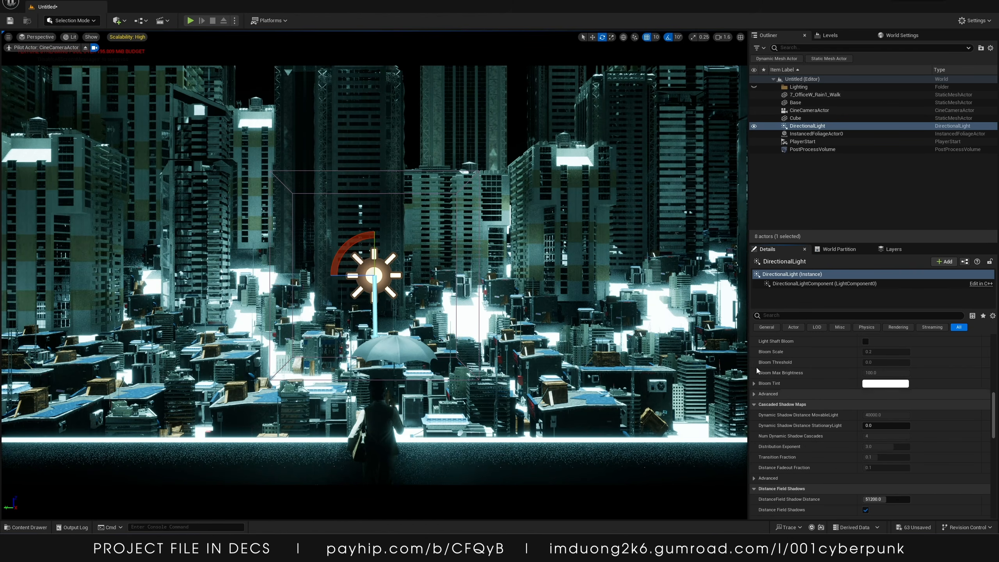
Add an Exponential Height Fog to the level
left_click(117, 21)
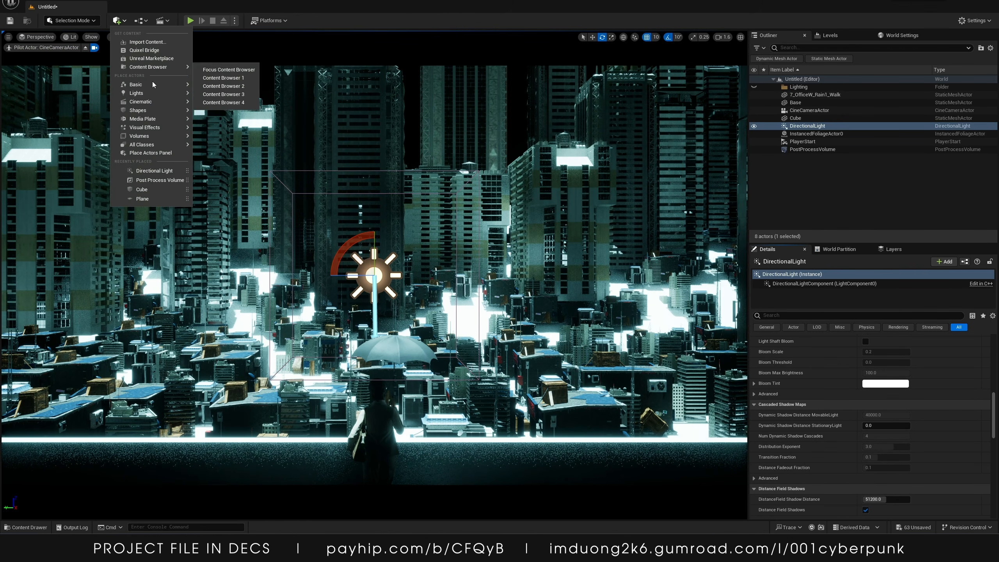
mouse_move(149, 97)
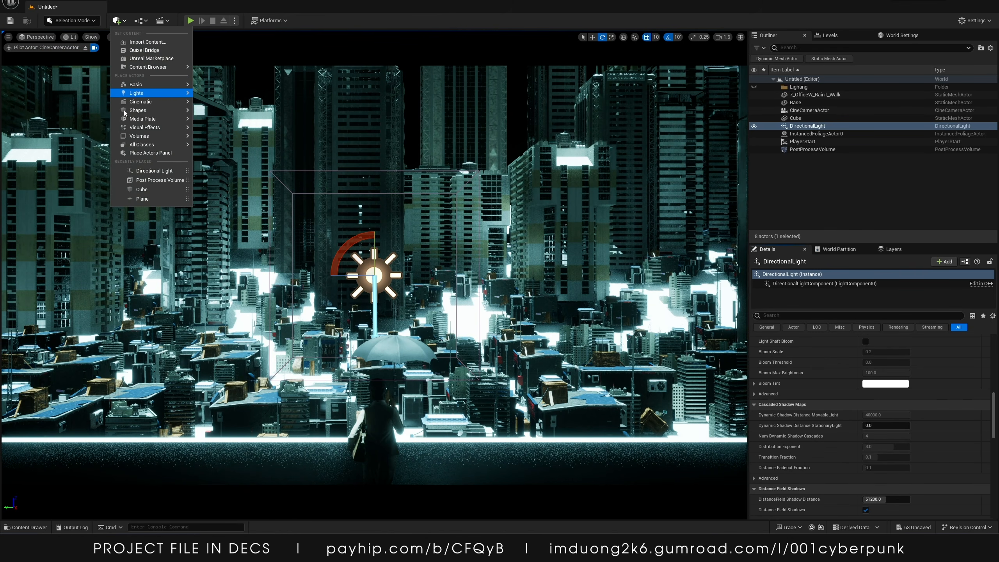
left_click(217, 113)
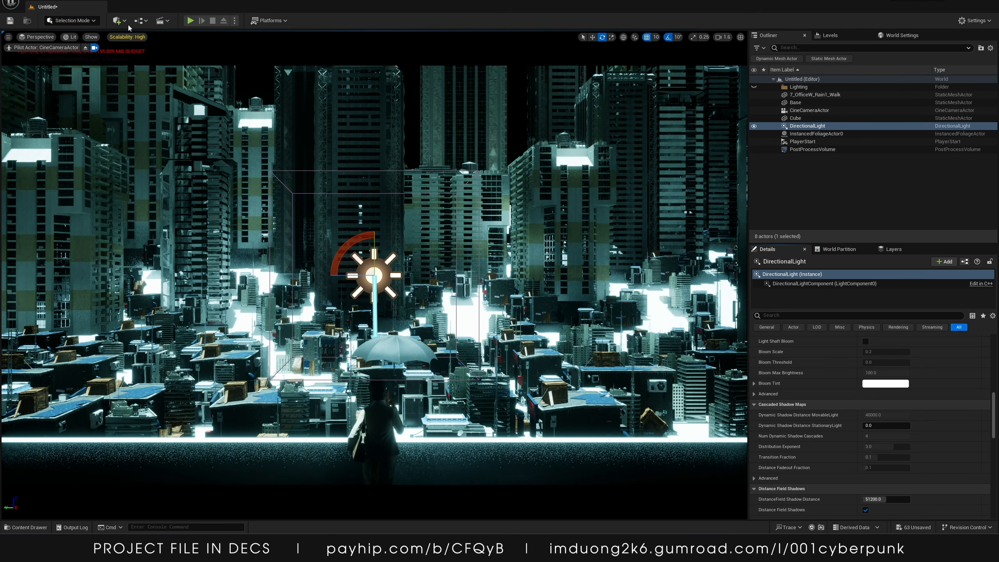
left_click(118, 21)
mouse_move(165, 86)
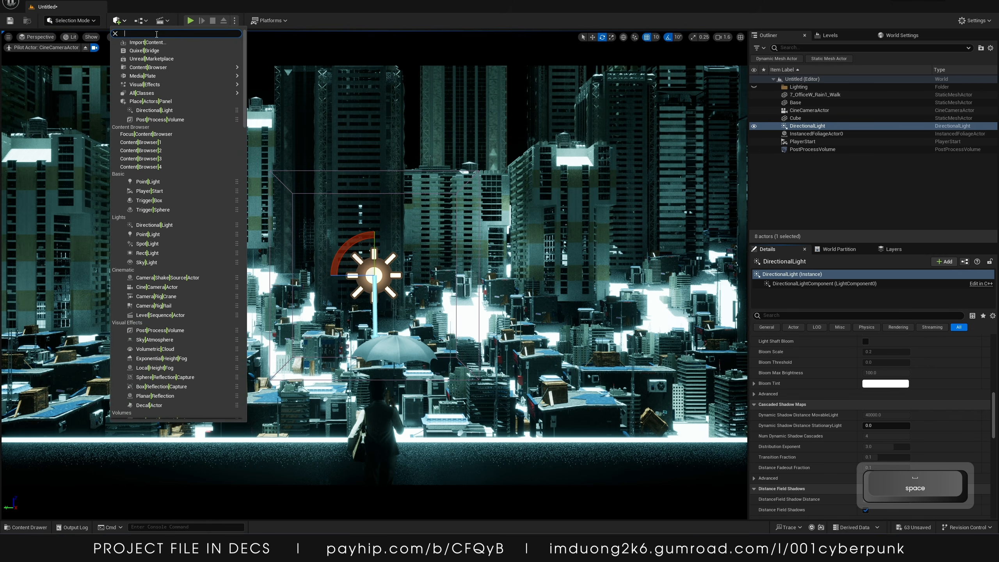
type("fog")
left_click(154, 49)
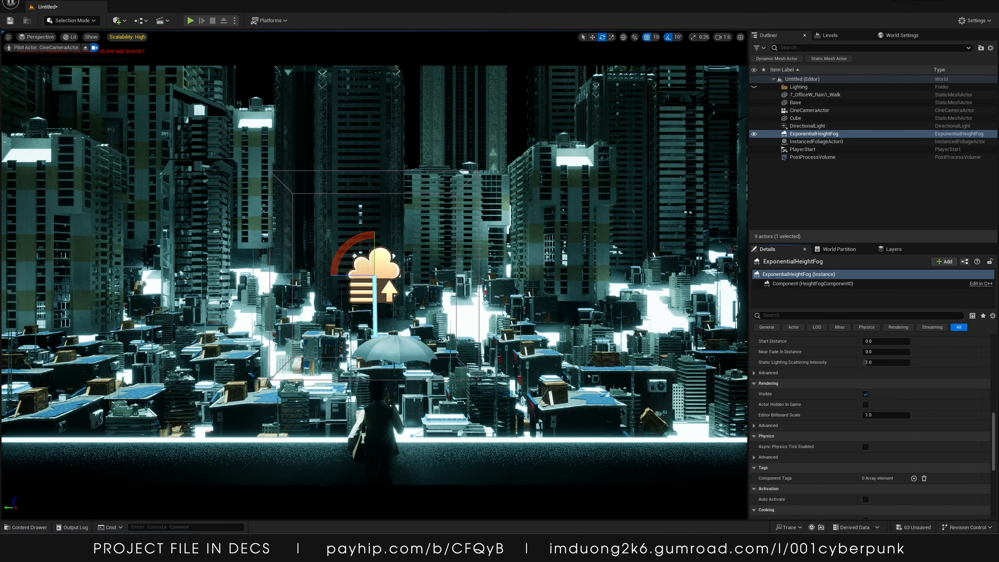
Assign m_SimpleVolumetricCloud_Inst as the directional light's Light Function Material
left_click(807, 126)
scroll(800, 459, "down", 2)
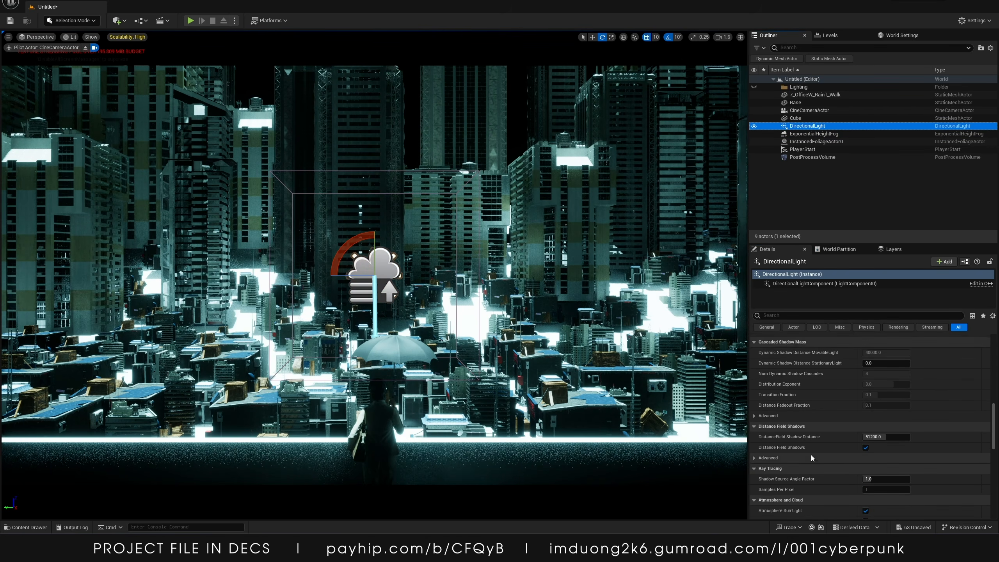
scroll(812, 459, "down", 5)
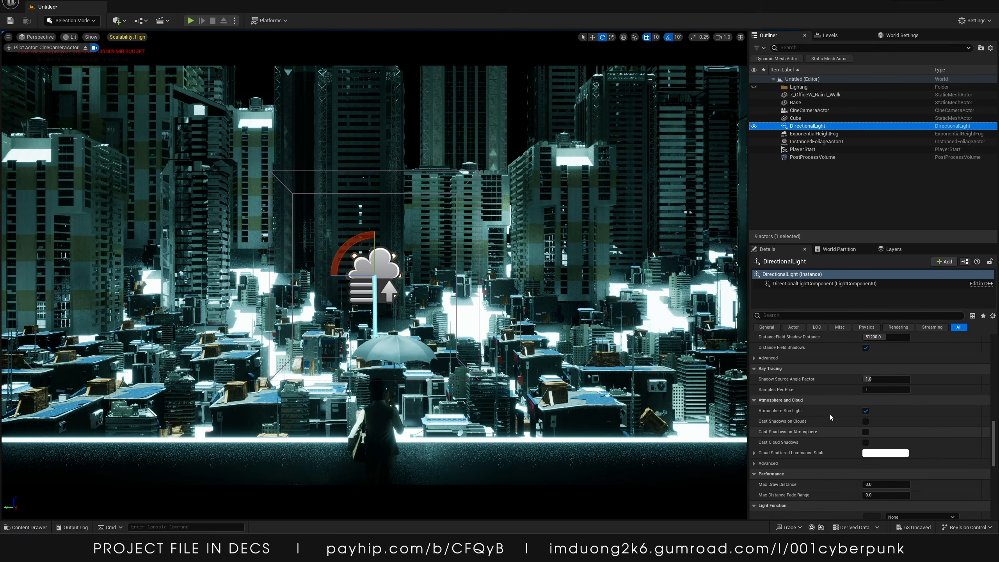
scroll(859, 446, "down", 3)
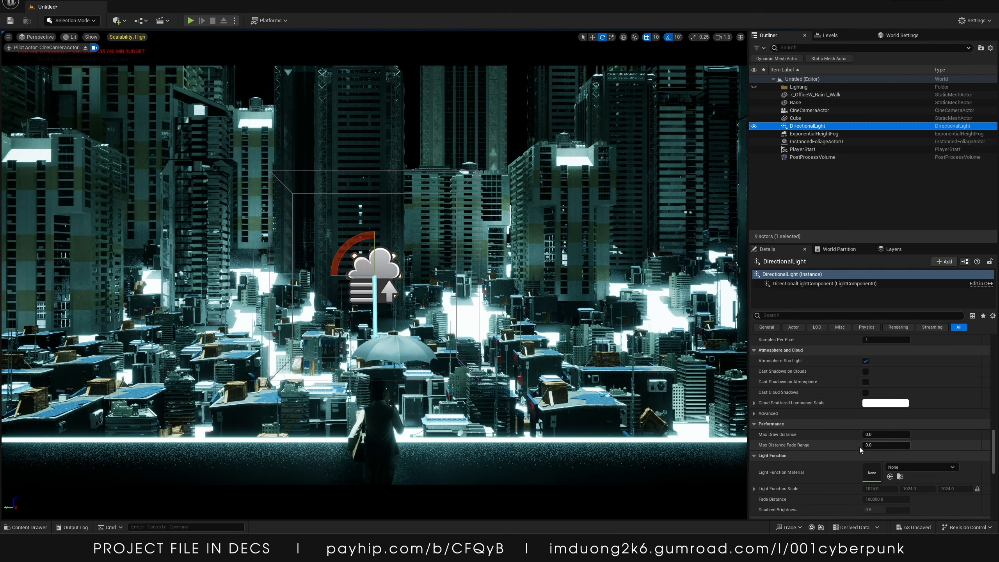
scroll(859, 446, "down", 2)
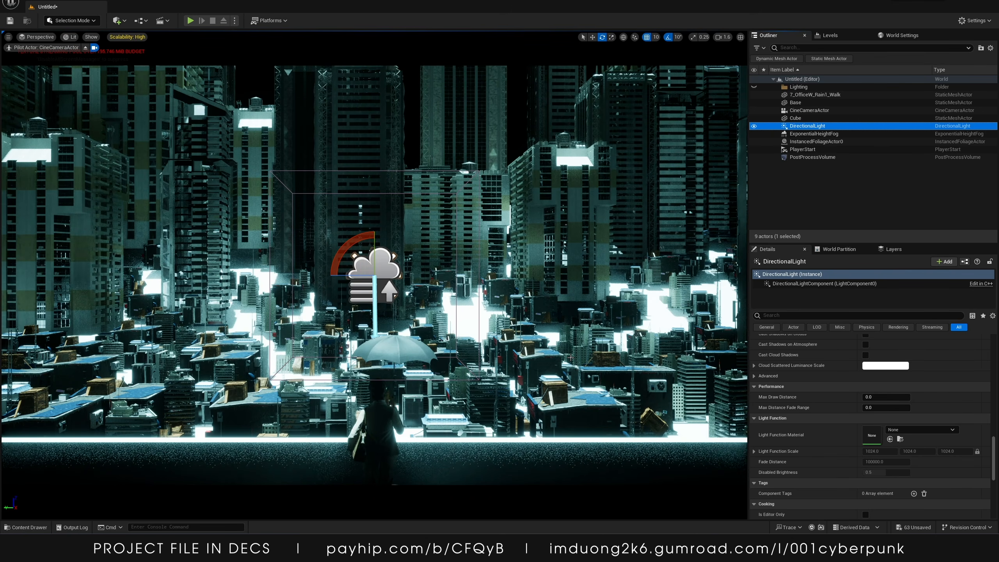
left_click(890, 429)
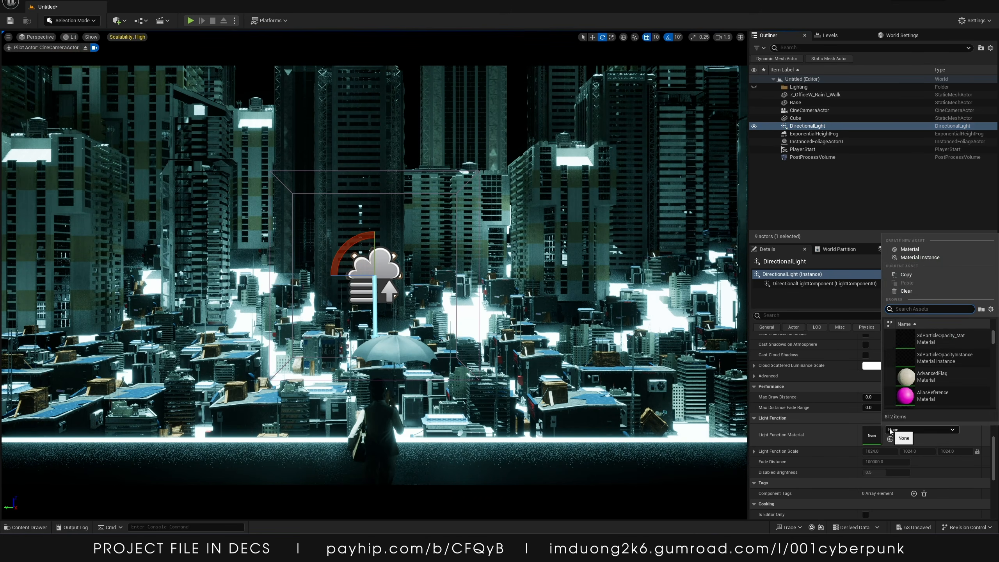
type("cloud")
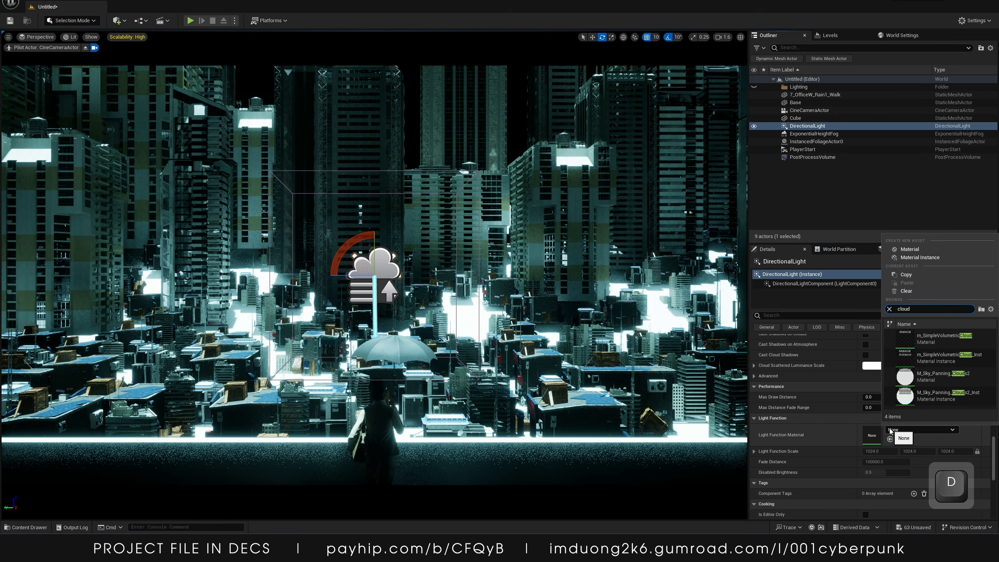
key("shift")
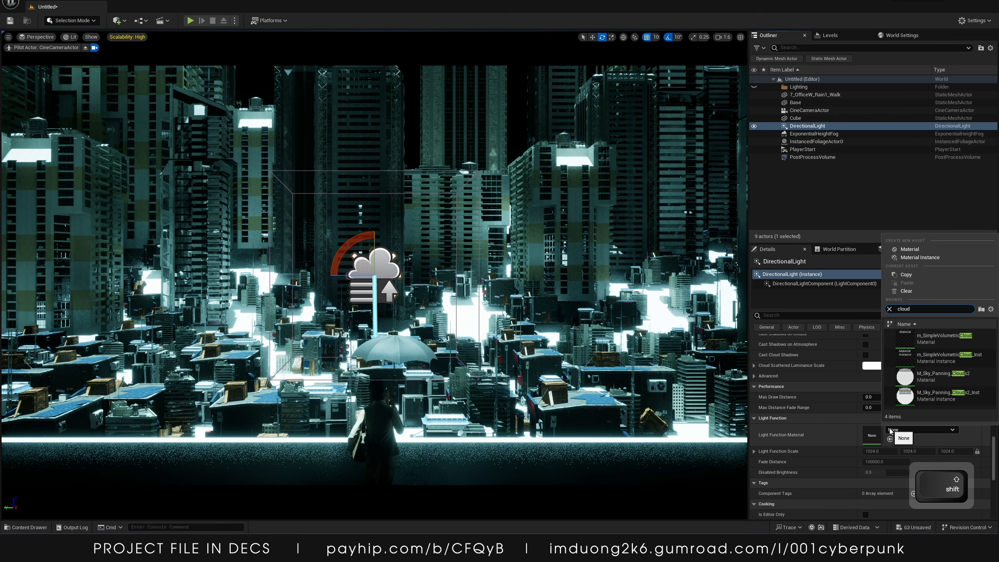
type("_0")
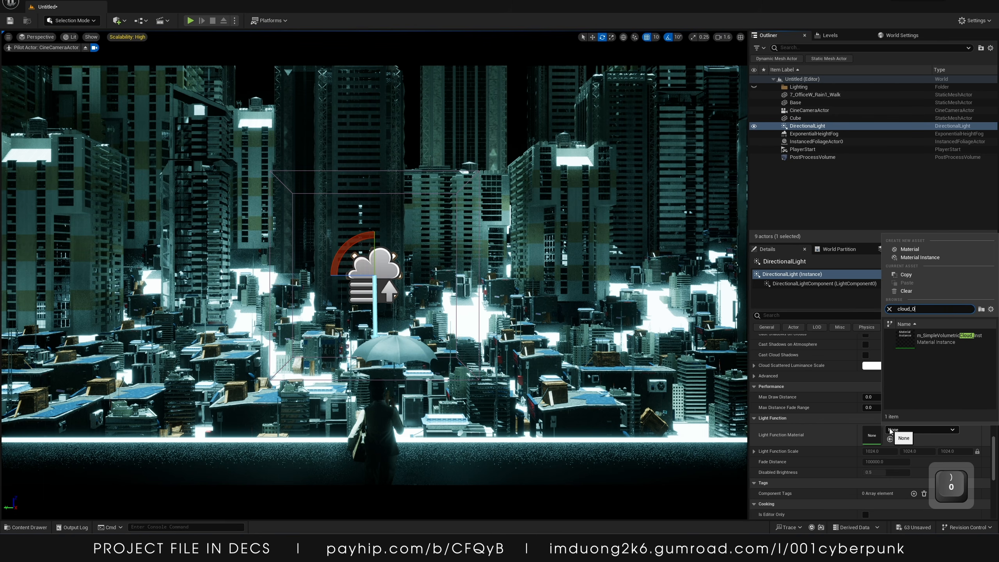
key("BackSpace")
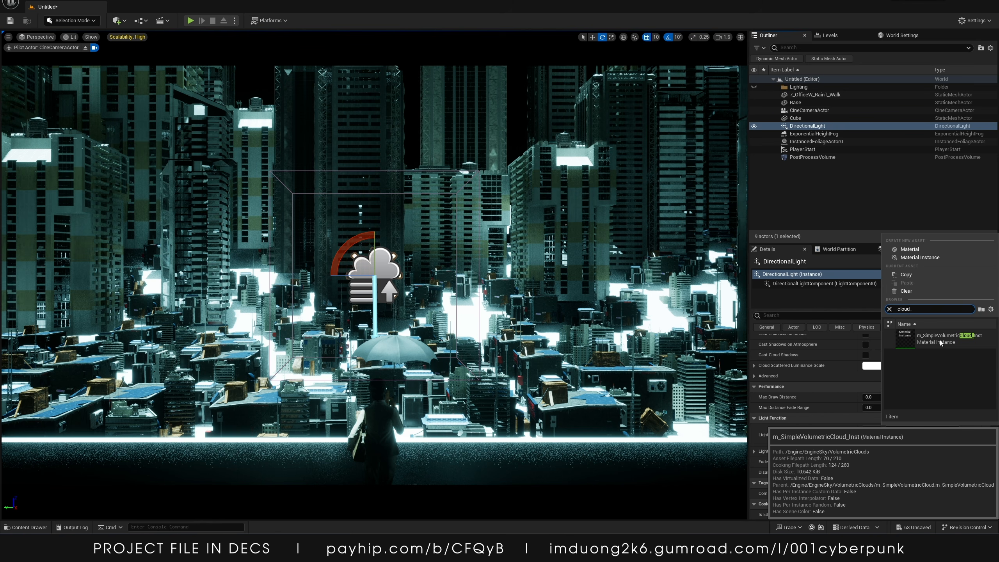
left_click(939, 340)
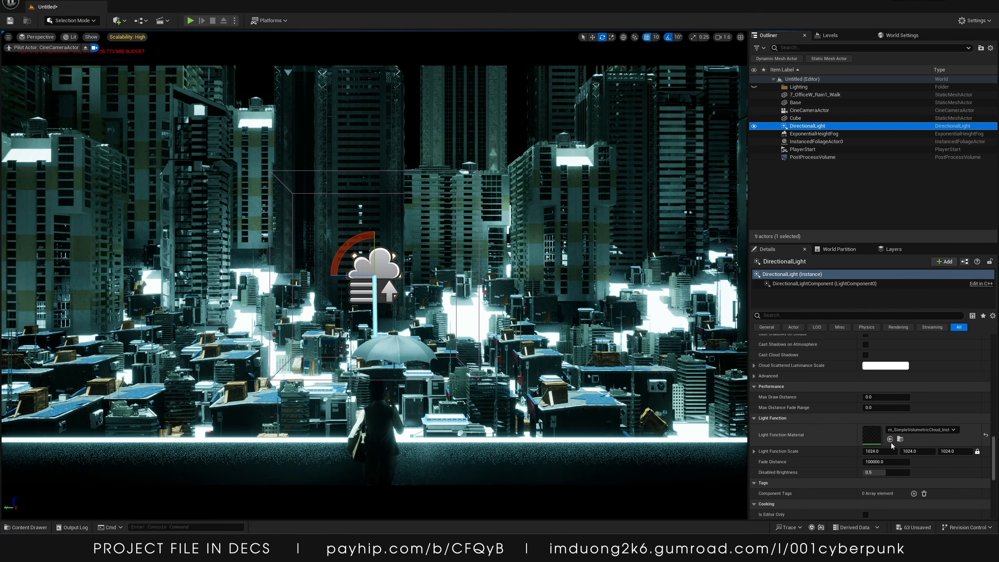
Select the Exponential Height Fog and set its Fog Density to 0.05
scroll(813, 430, "up", 8)
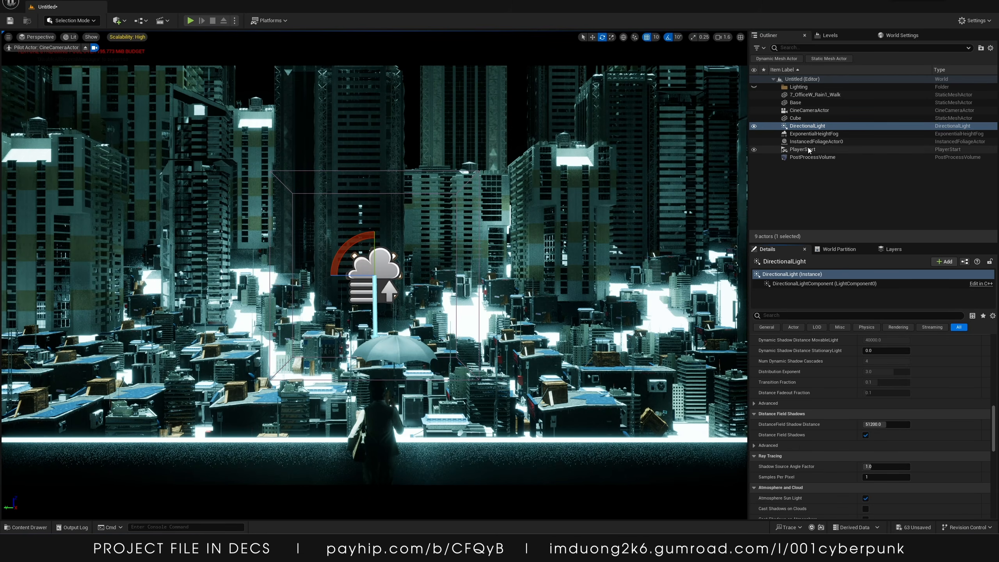
left_click(810, 134)
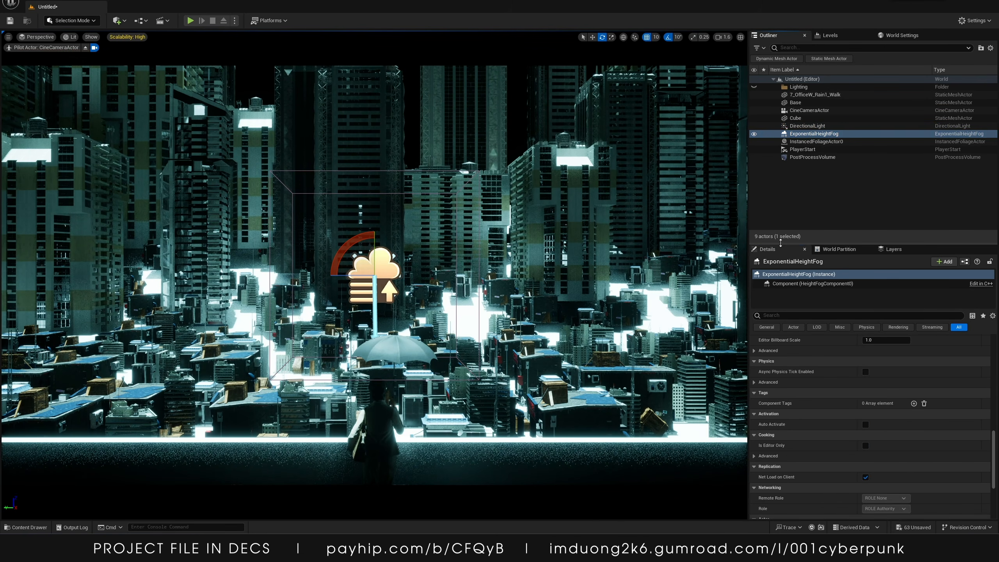
left_click_drag(781, 243, 780, 215)
scroll(877, 404, "up", 10)
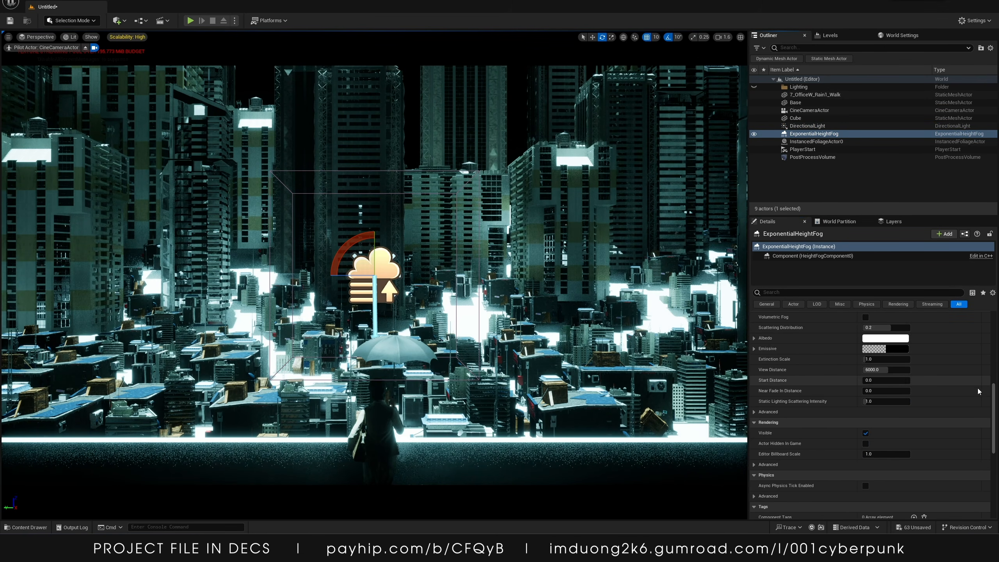
left_click_drag(895, 379, 892, 378)
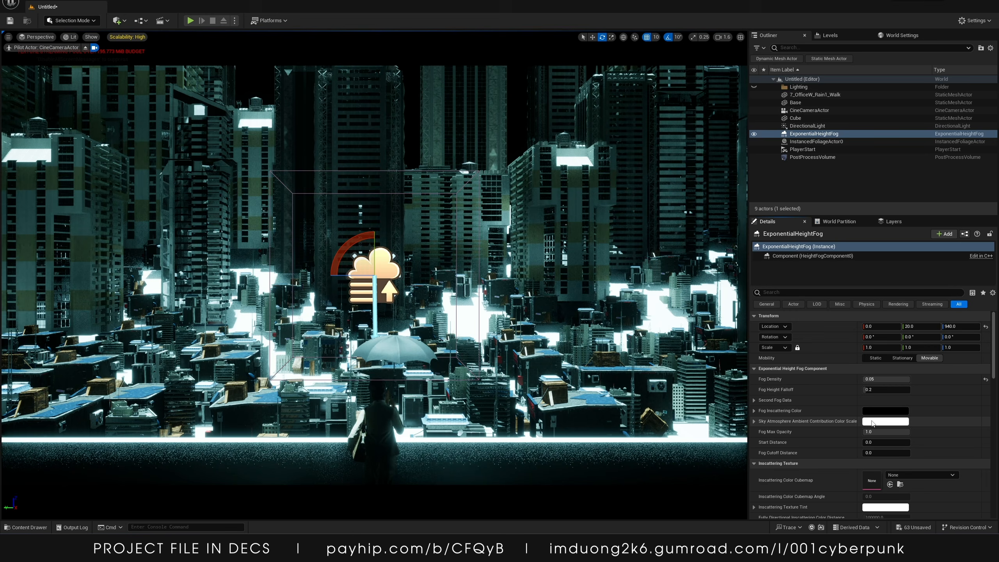
Set the fog's Sky Atmosphere Ambient Contribution Color Scale to a light cyan
left_click(872, 422)
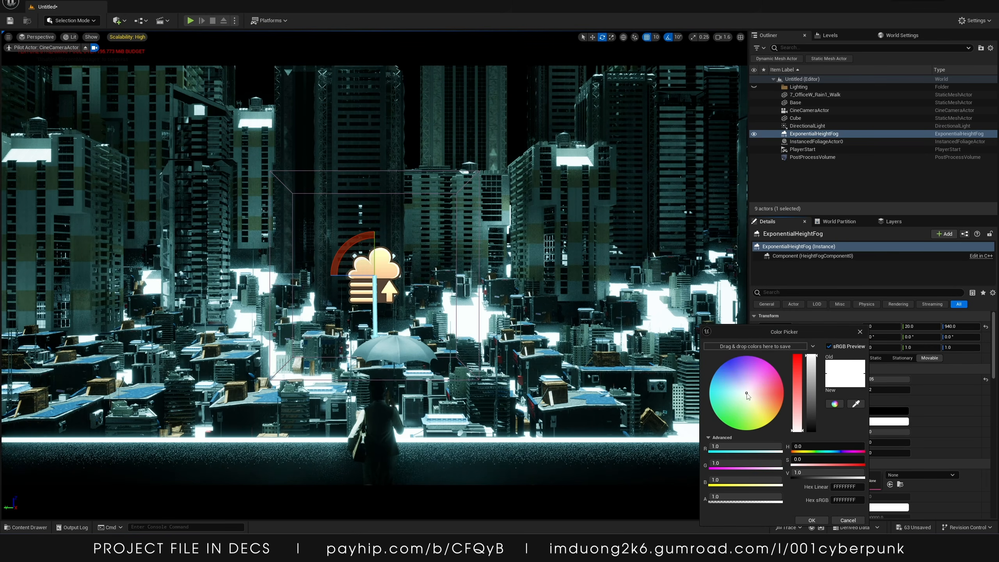
left_click_drag(746, 395, 721, 385)
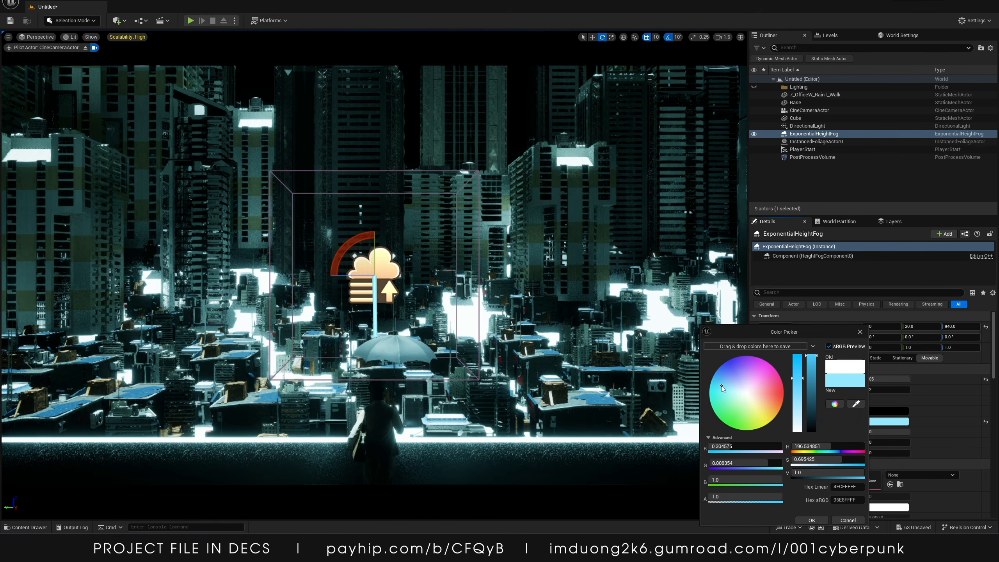
left_click(812, 520)
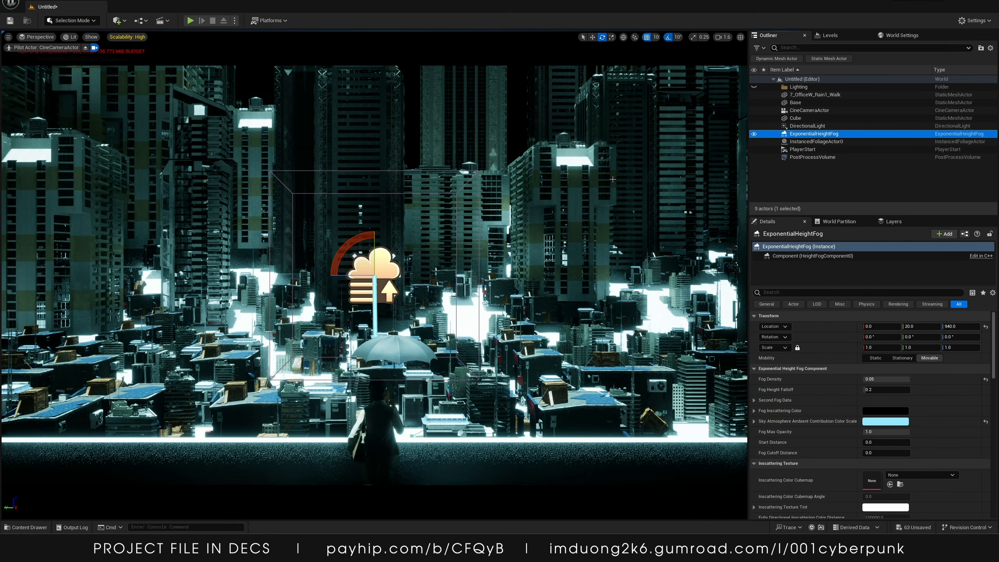
Filter the fog properties for volumetric settings, enable Volumetric Fog and set Scattering Distribution to 0.5
left_click(778, 292)
type("vo")
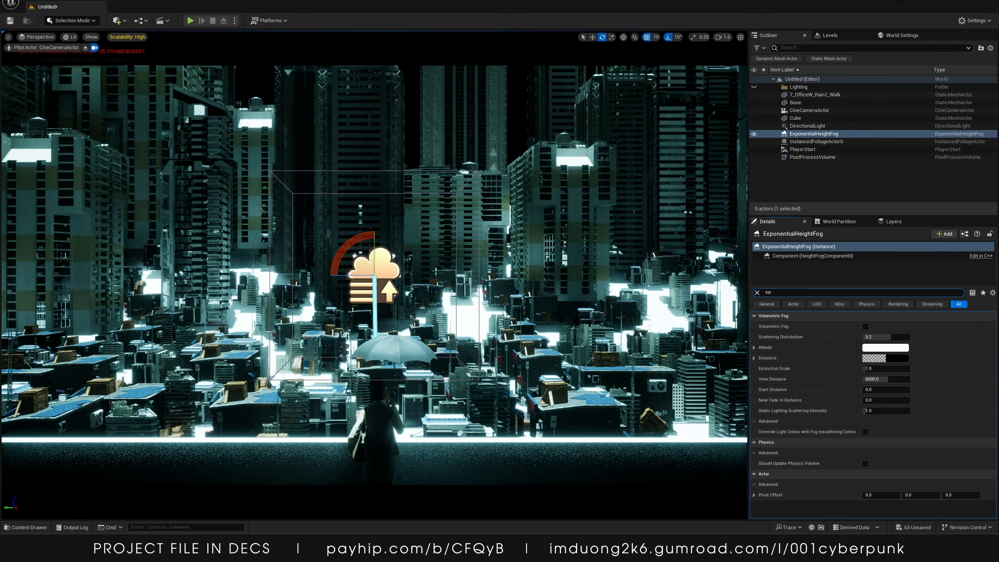
left_click(865, 326)
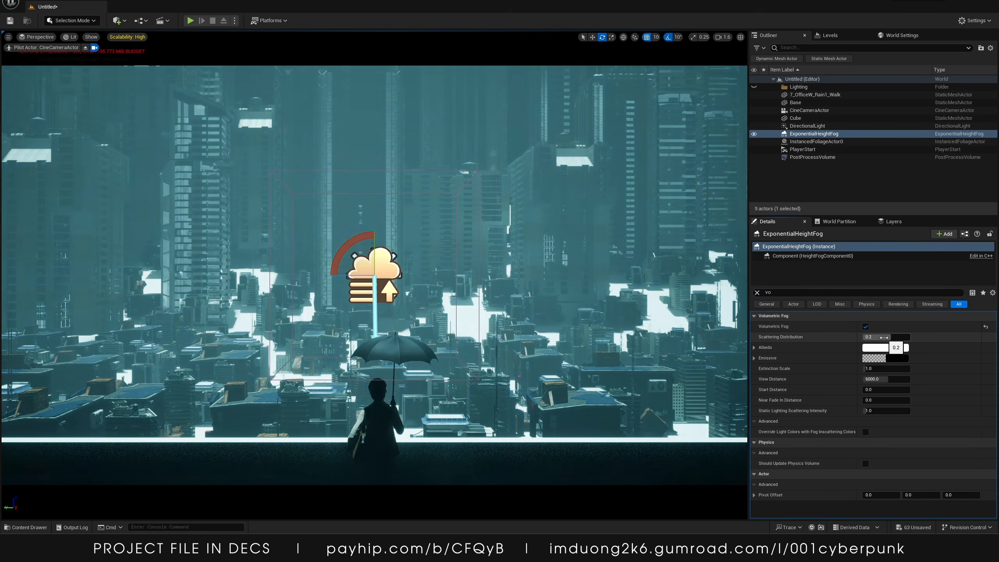
left_click_drag(884, 337, 903, 337)
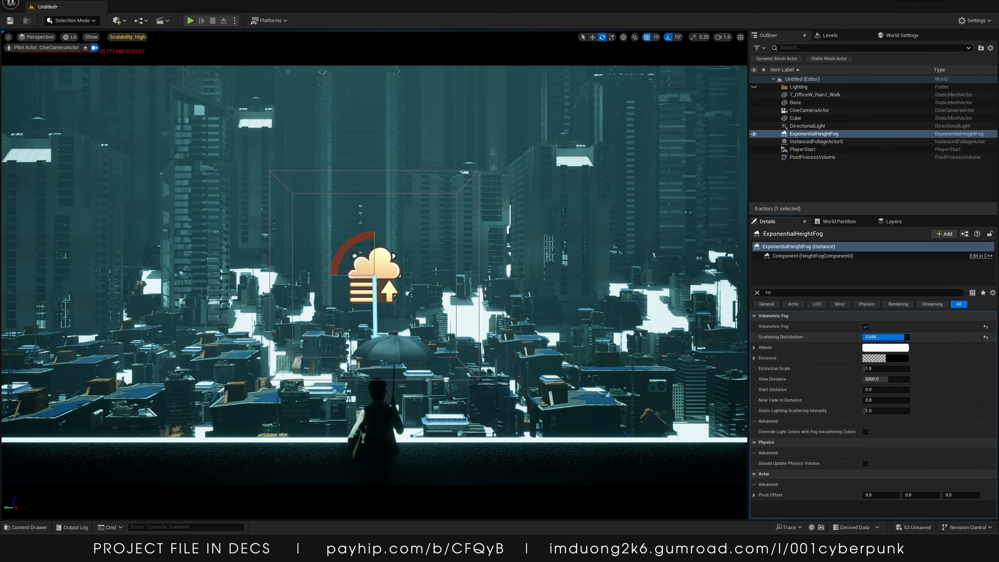
type("0.5")
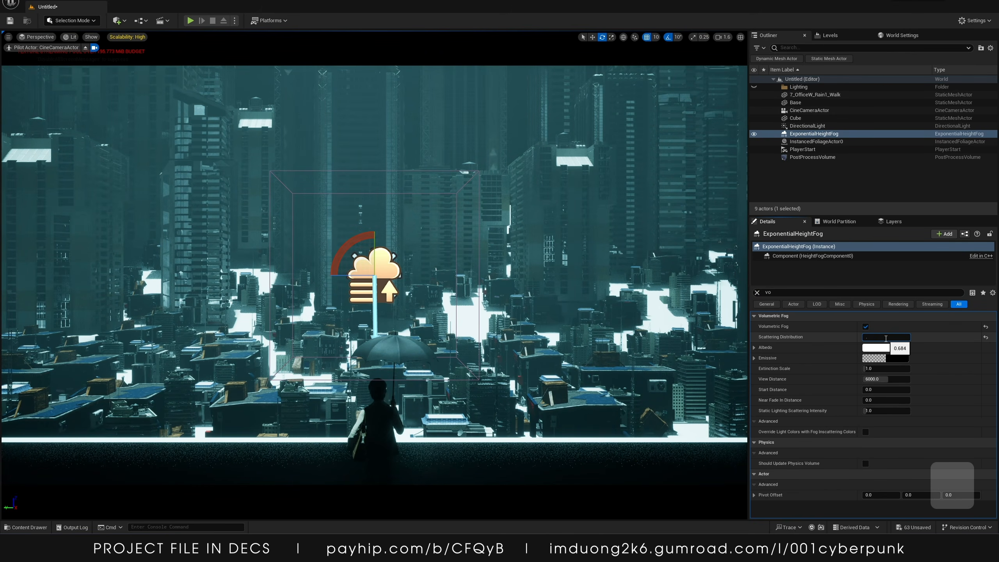
key("Return")
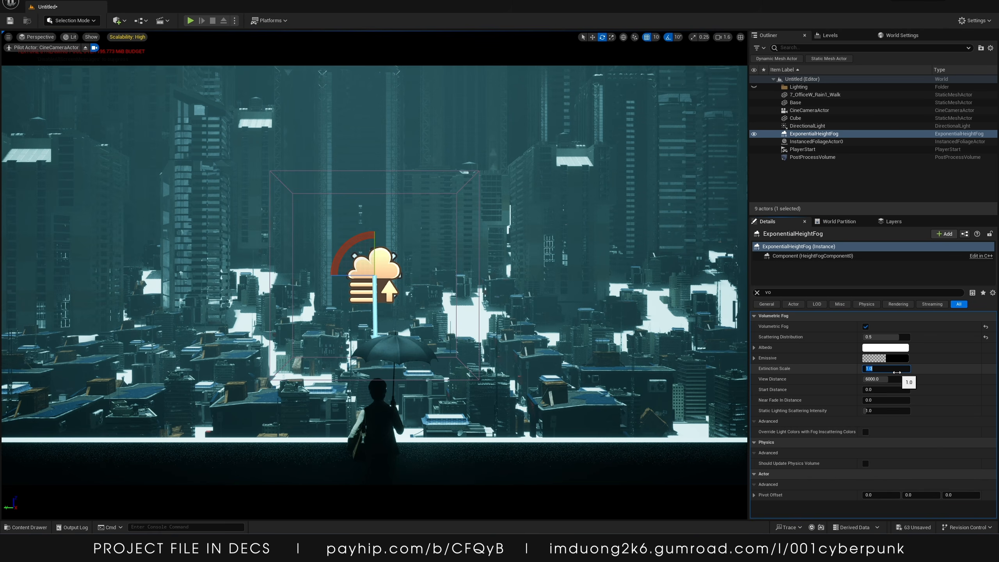
Set the volumetric fog's Extinction Scale to 5 and View Distance to 20000
type("5")
key("Return")
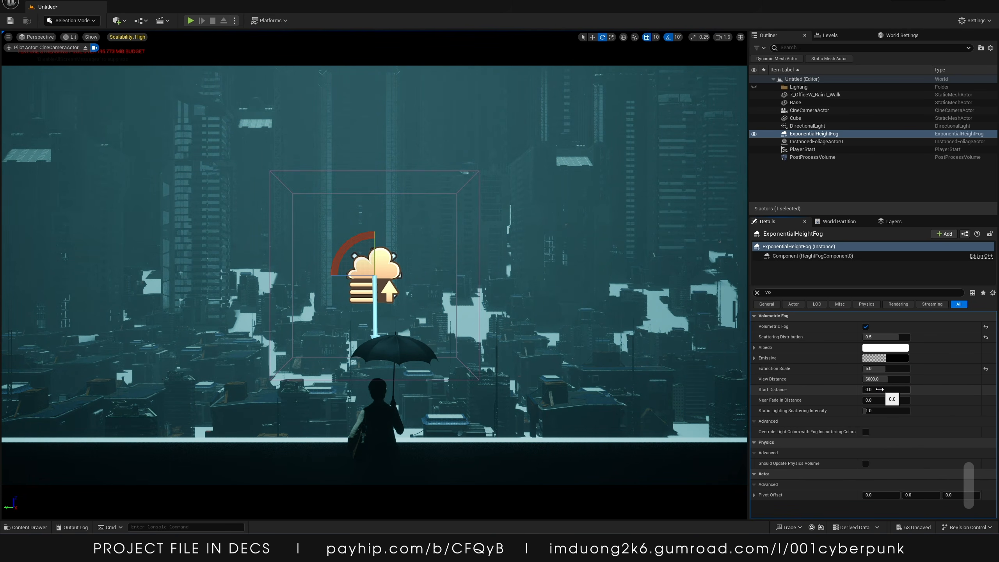
left_click_drag(881, 379, 909, 379)
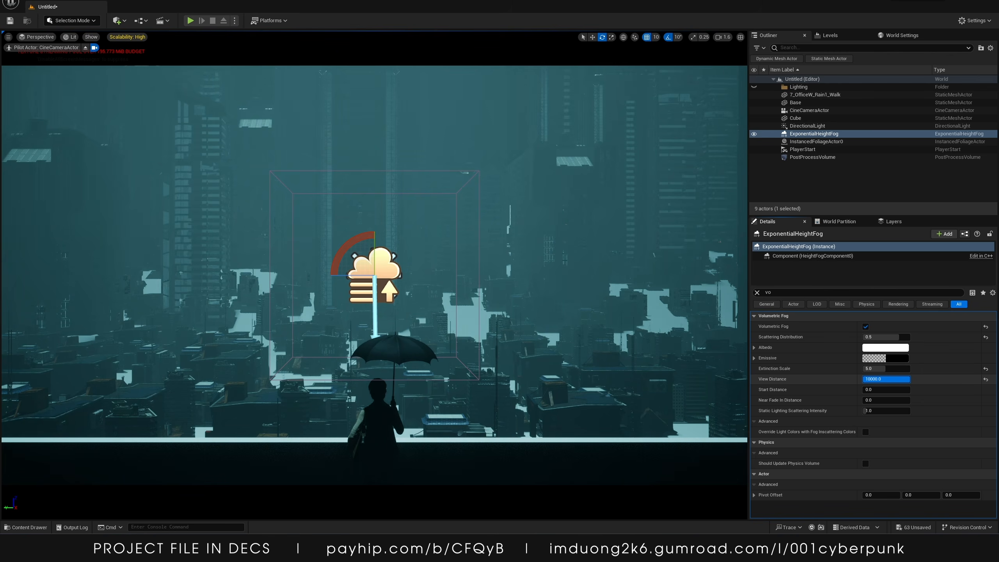
type("2000")
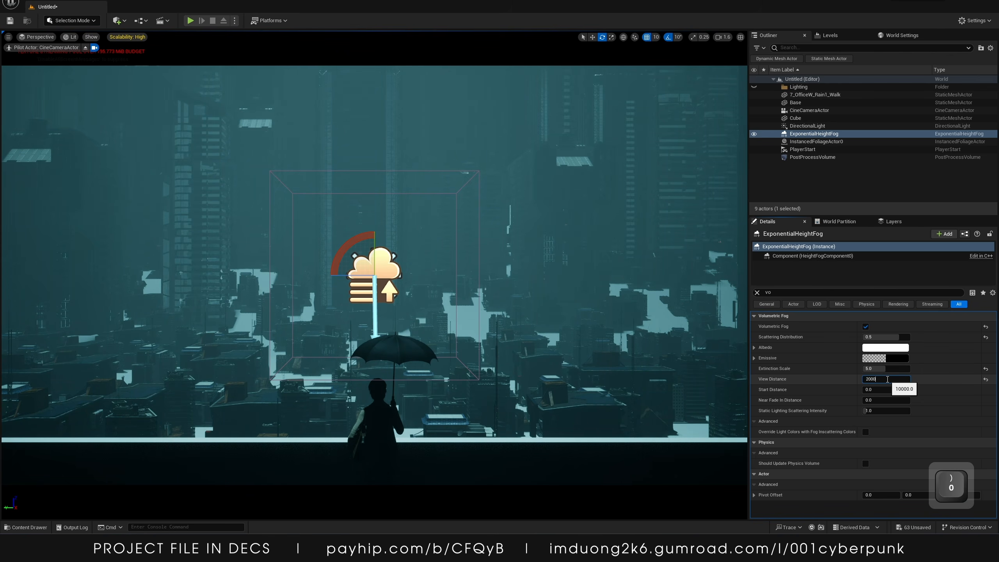
key("Return")
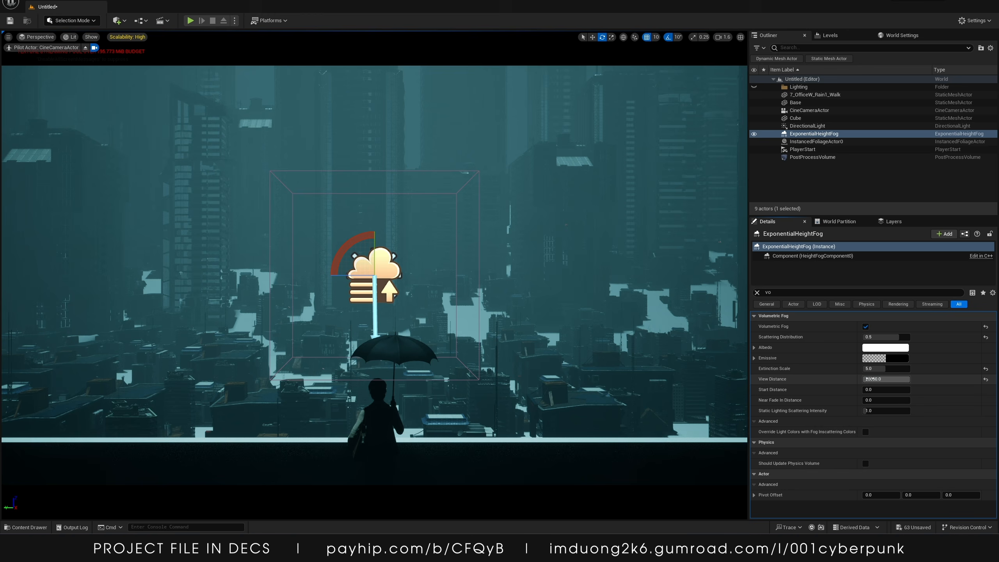
Clear the property filter and set the Fog Inscattering Color to a pale cyan (sRGB A0FFFA)
left_click(757, 292)
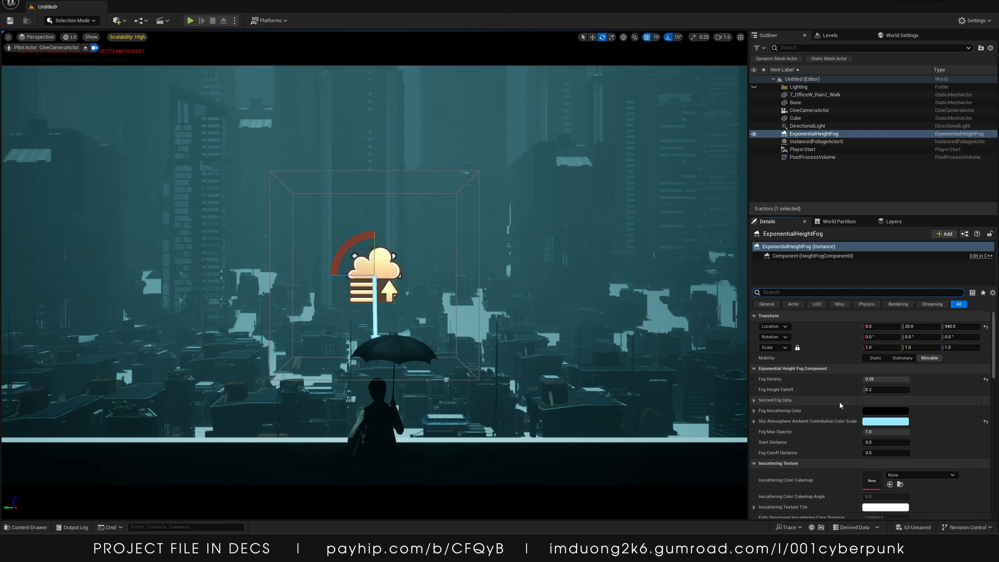
left_click(883, 411)
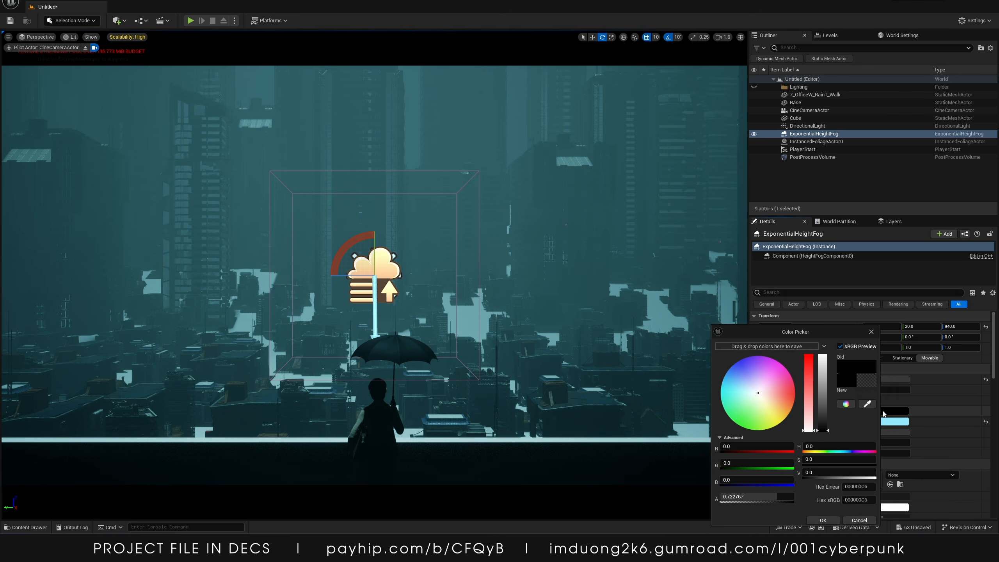
left_click_drag(757, 395, 731, 393)
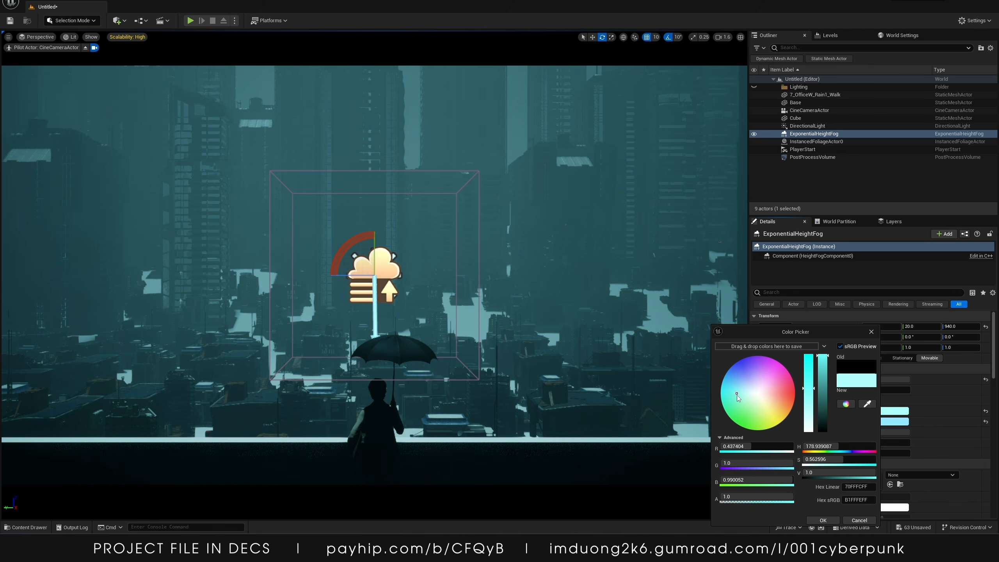
left_click(822, 521)
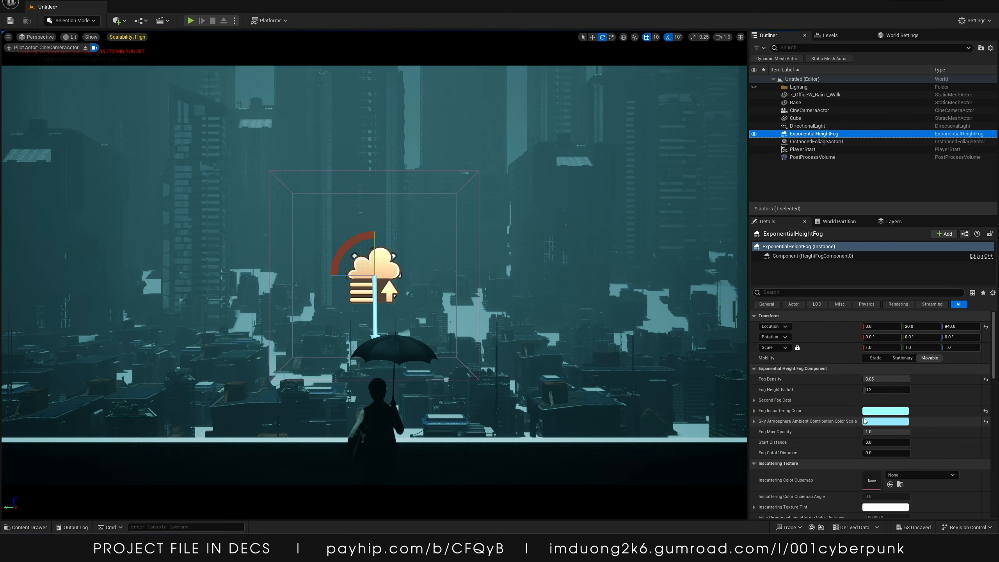
Reset the Sky Atmosphere Ambient Contribution Color Scale to white
left_click(873, 424)
left_click_drag(798, 395, 798, 430)
left_click(813, 520)
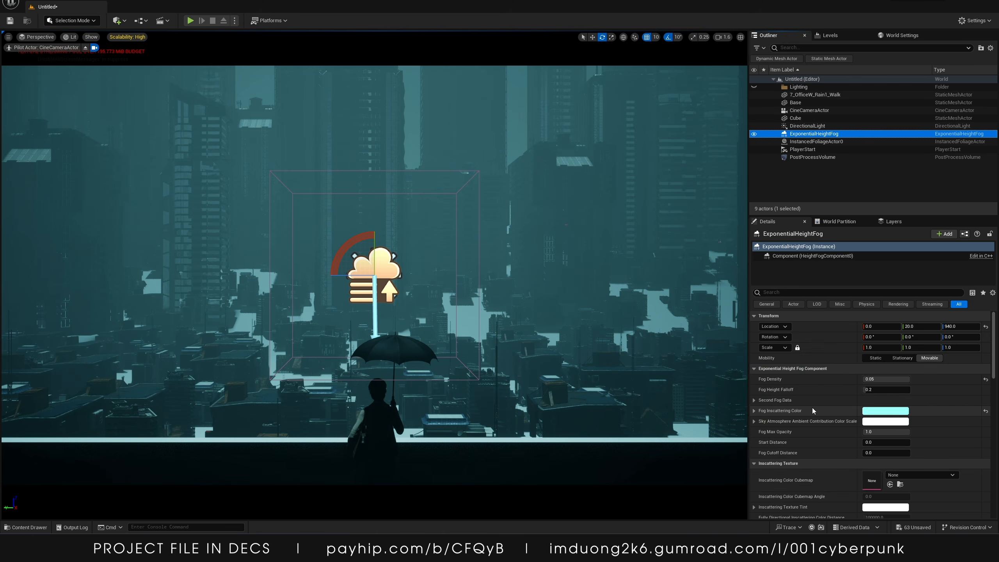
Set the fog's Directional Inscattering Color to a pale blue
scroll(811, 409, "down", 6)
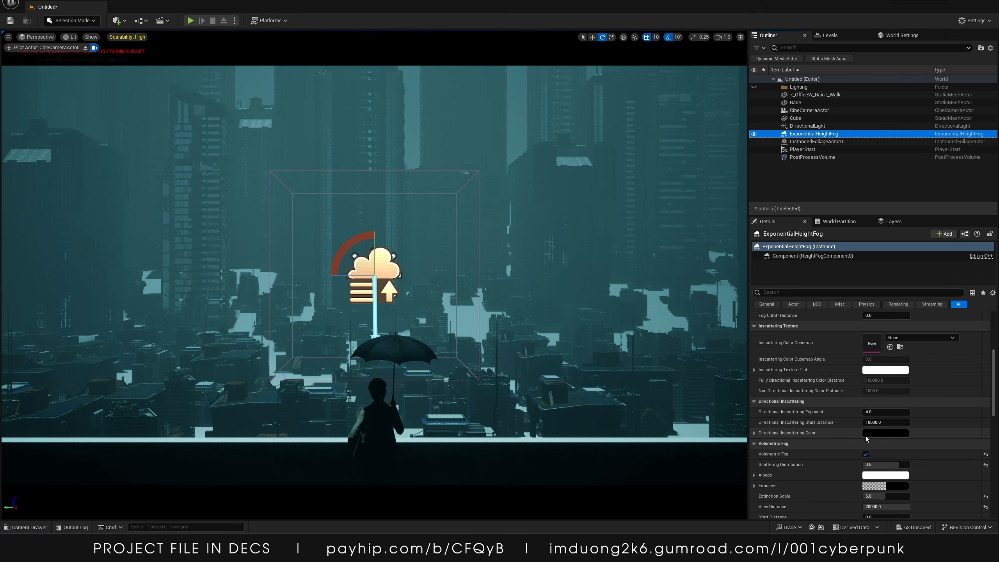
left_click(871, 433)
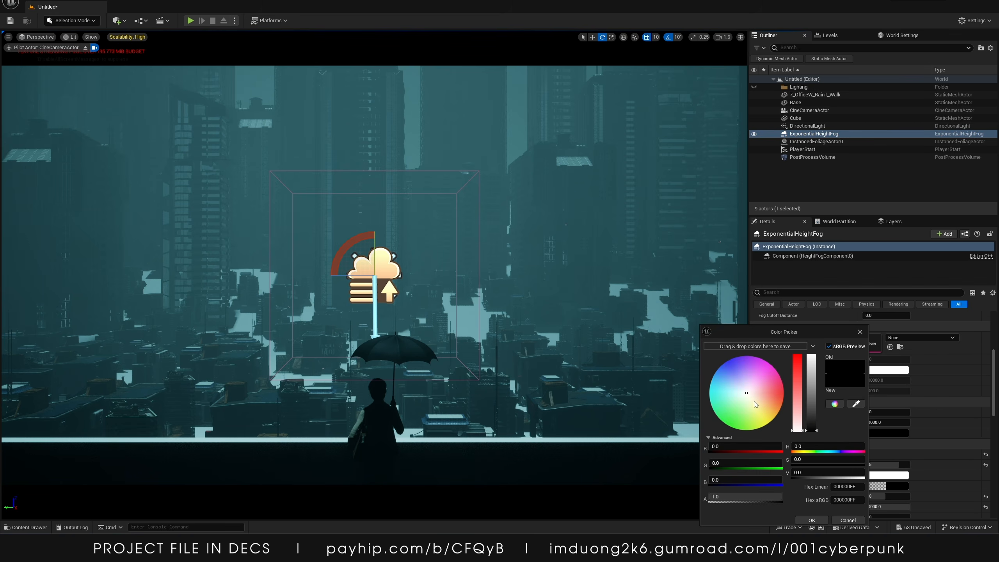
mouse_move(747, 393)
left_mouse_down()
mouse_move(763, 410)
mouse_move(716, 382)
mouse_move(729, 406)
mouse_move(729, 380)
left_mouse_up()
left_click(811, 519)
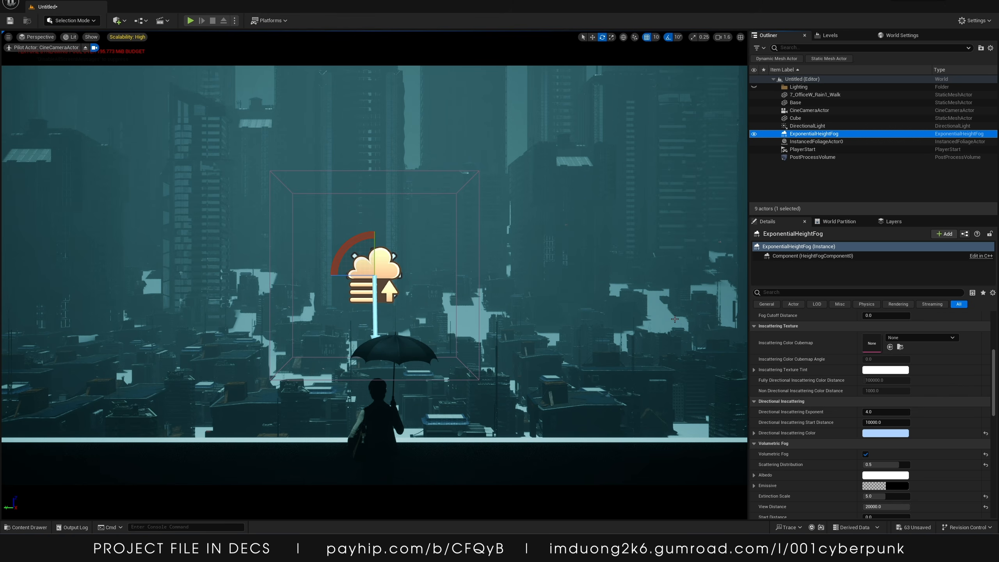
Add a Sky Light to the level from the Lights category
left_click(116, 21)
type("skt")
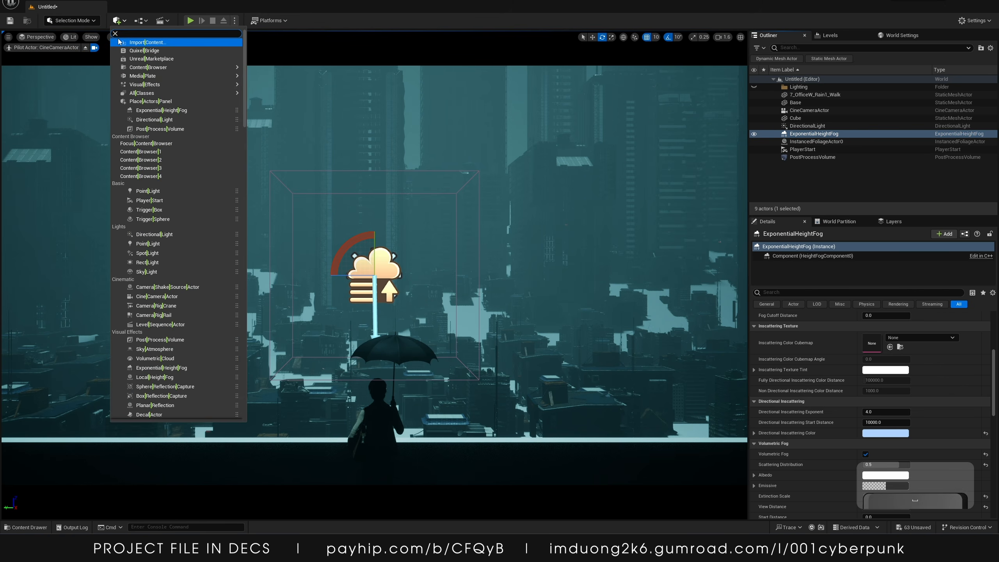
key("BackSpace")
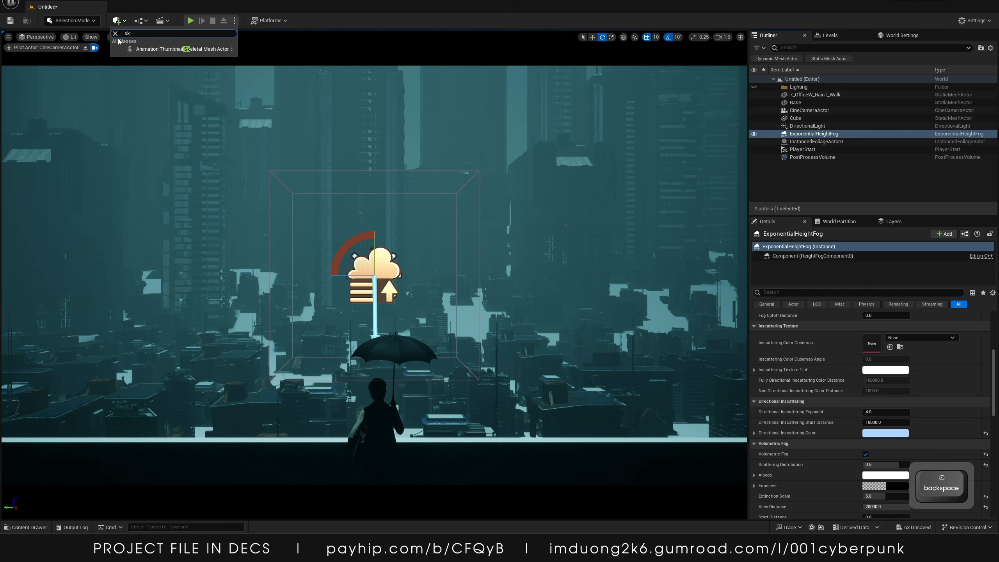
type("y")
key("BackSpace")
key("BackSpace")
key("BackSpace")
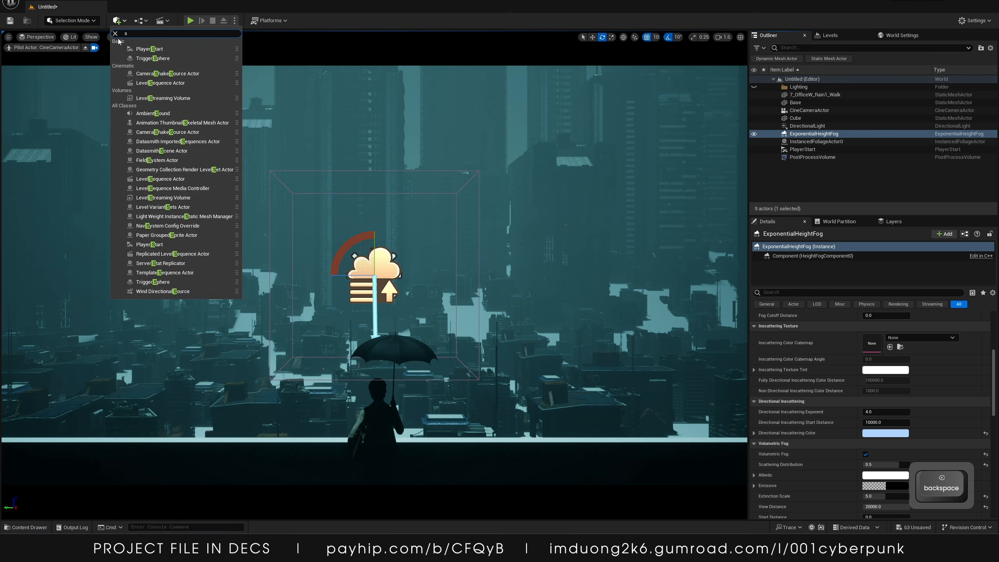
key("BackSpace")
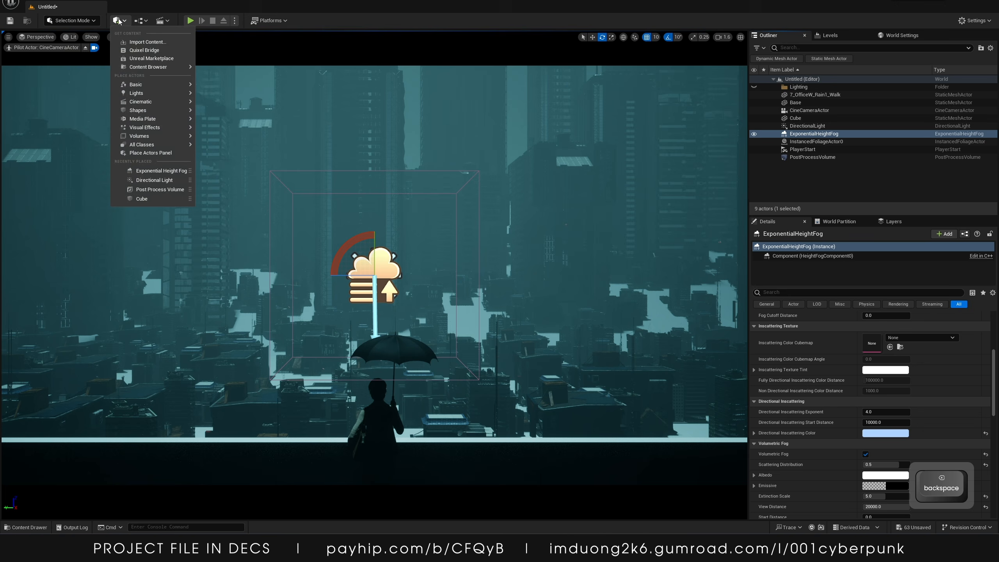
mouse_move(150, 129)
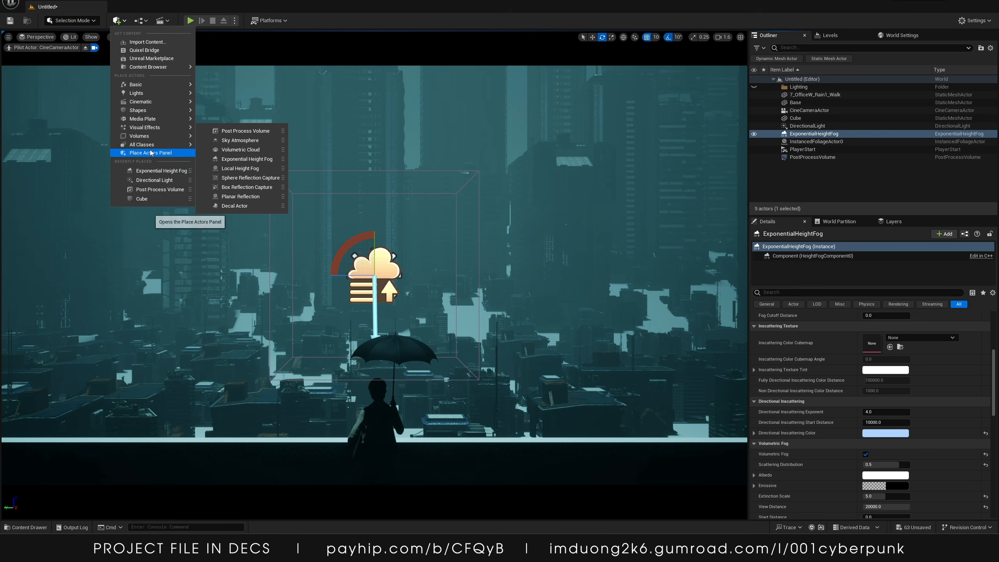
mouse_move(150, 96)
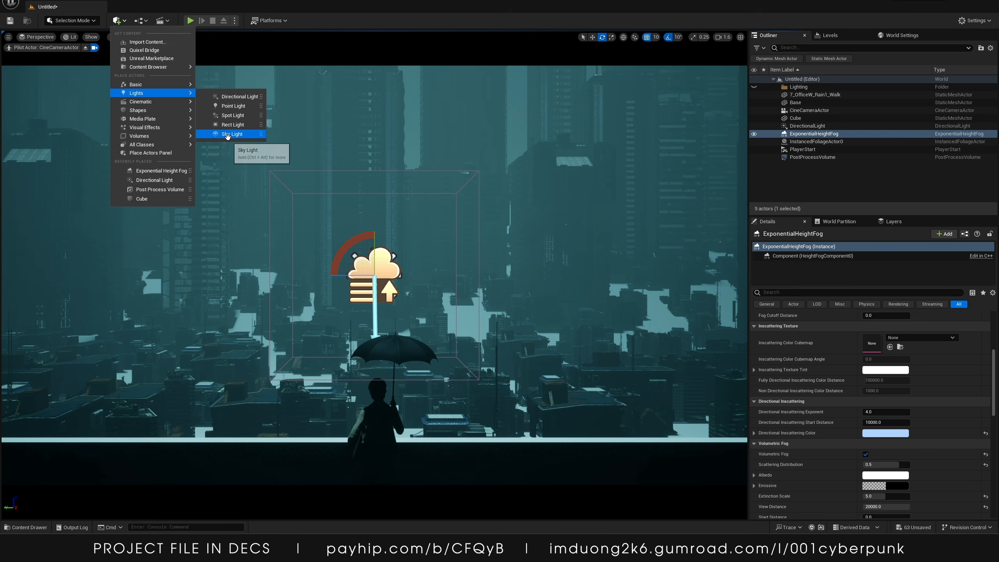
left_click(230, 133)
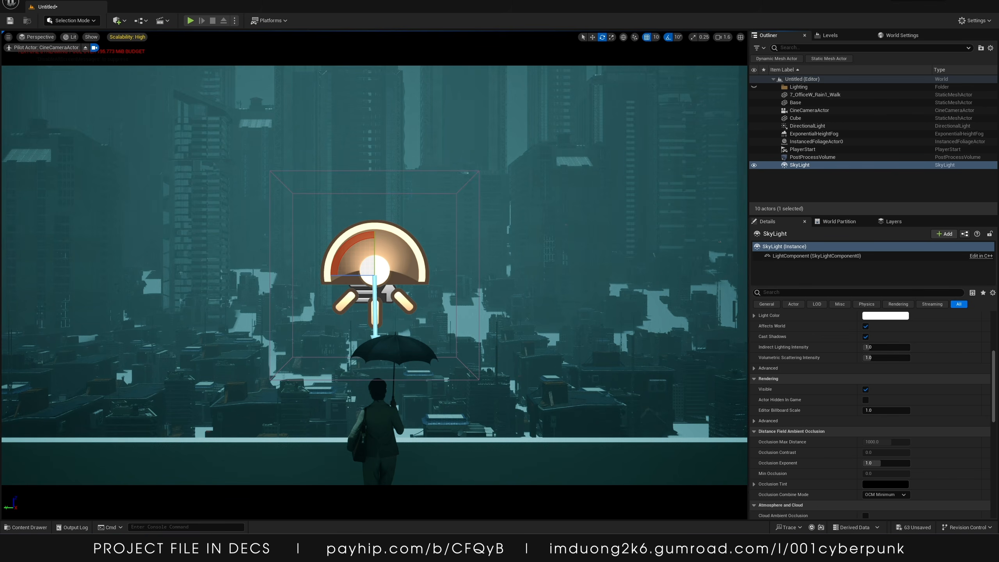
Set the sky light's Intensity Scale to 0
scroll(861, 397, "up", 3)
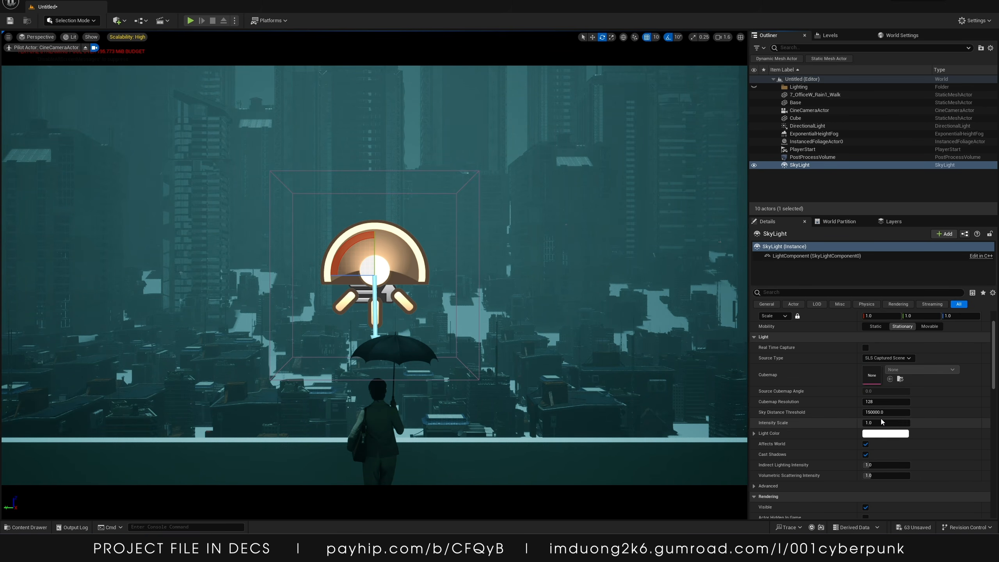
scroll(871, 422, "up", 1)
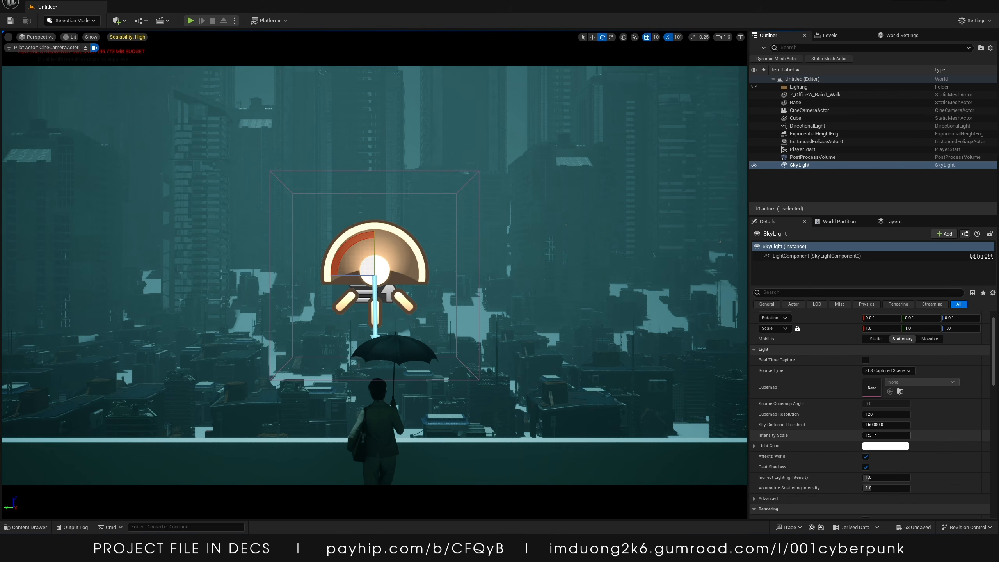
type("0")
key("Return")
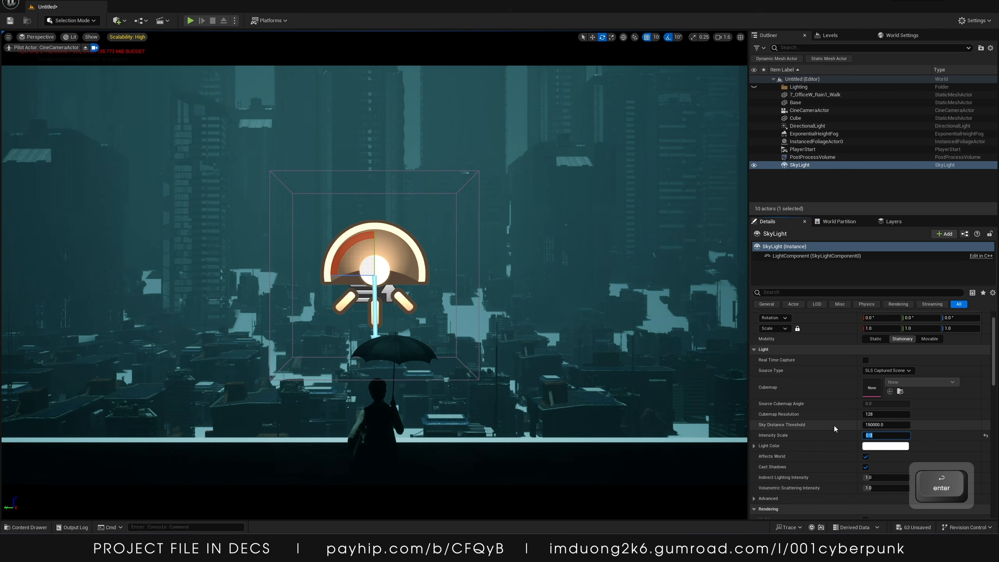
Select the Exponential Height Fog and set its Fog Height Falloff to 0.1
left_click(805, 158)
left_click(803, 142)
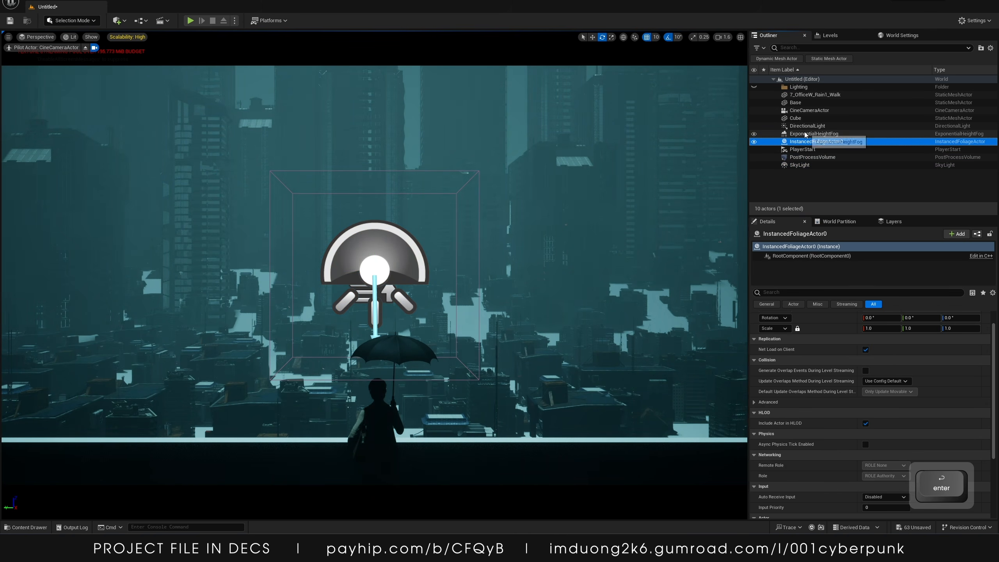
left_click(806, 135)
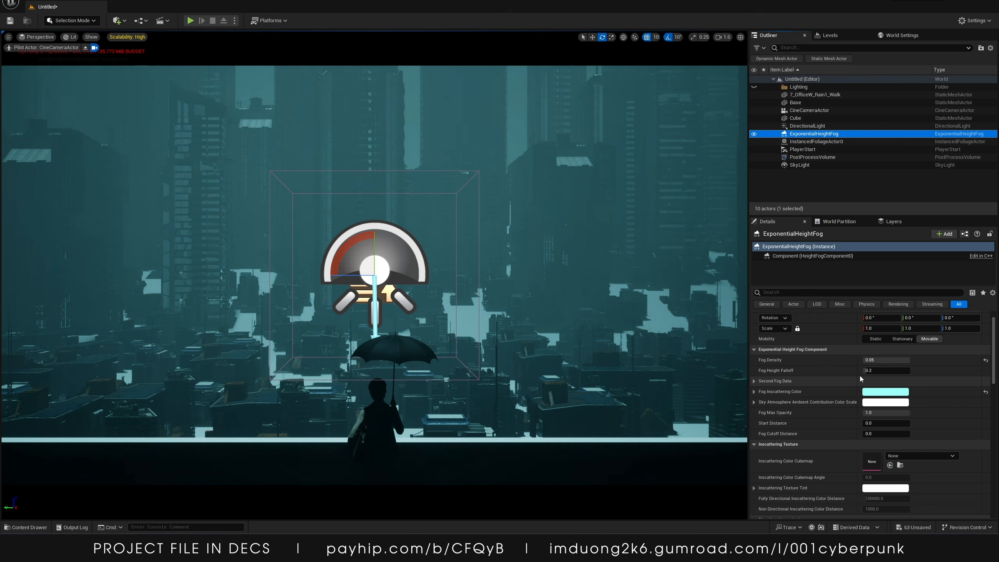
left_click(877, 371)
type("0.1")
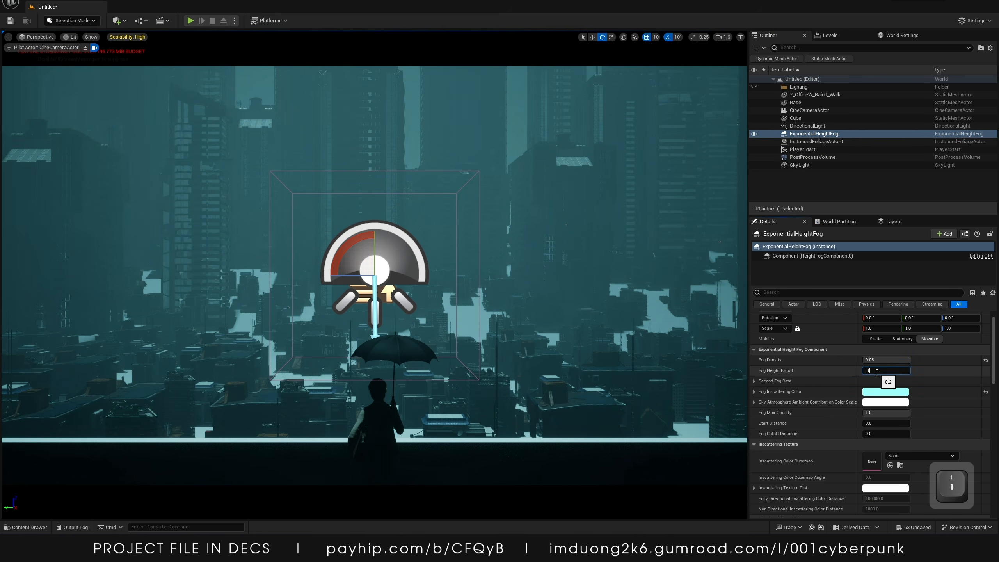
key("Return")
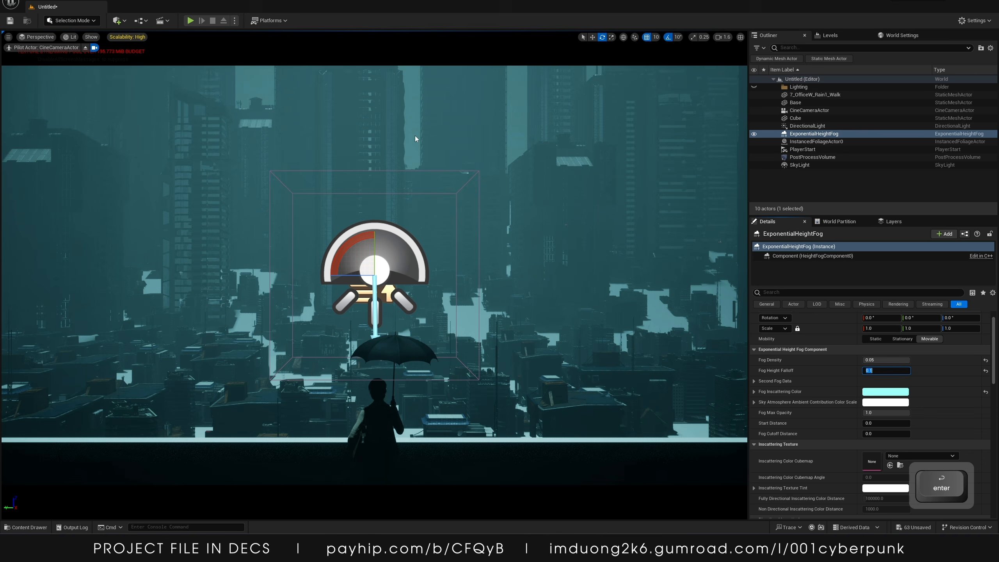
Set the post process volume's Exposure Compensation to -2
left_click(806, 126)
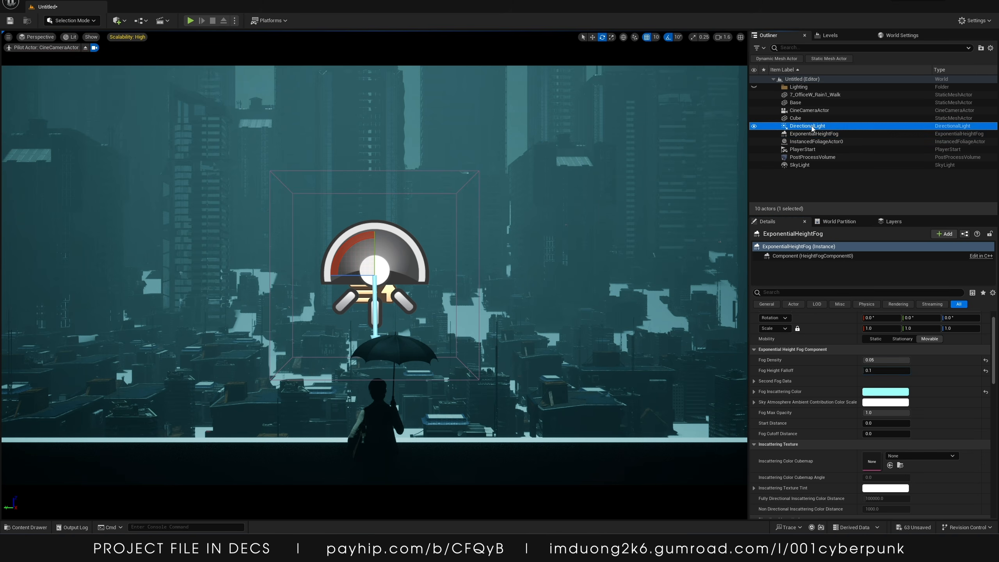
left_click(813, 156)
left_click(886, 392)
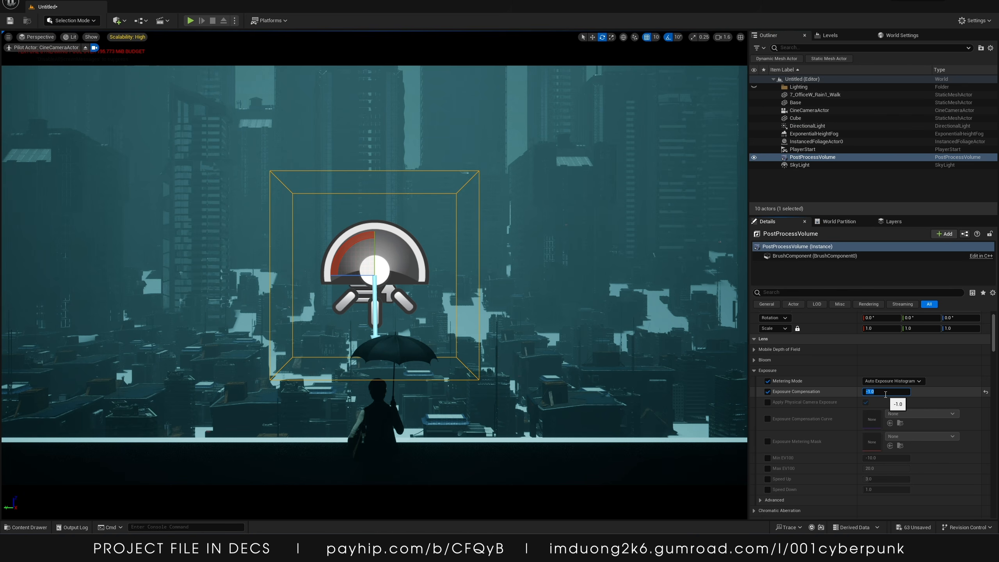
type("-2")
key("Return")
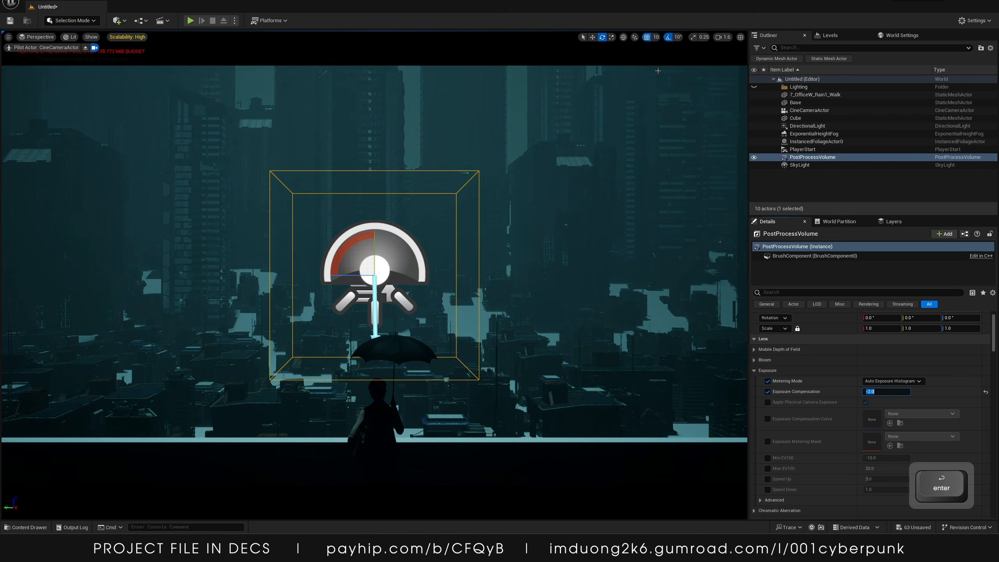
Set the directional light's Intensity to 3
left_click(807, 126)
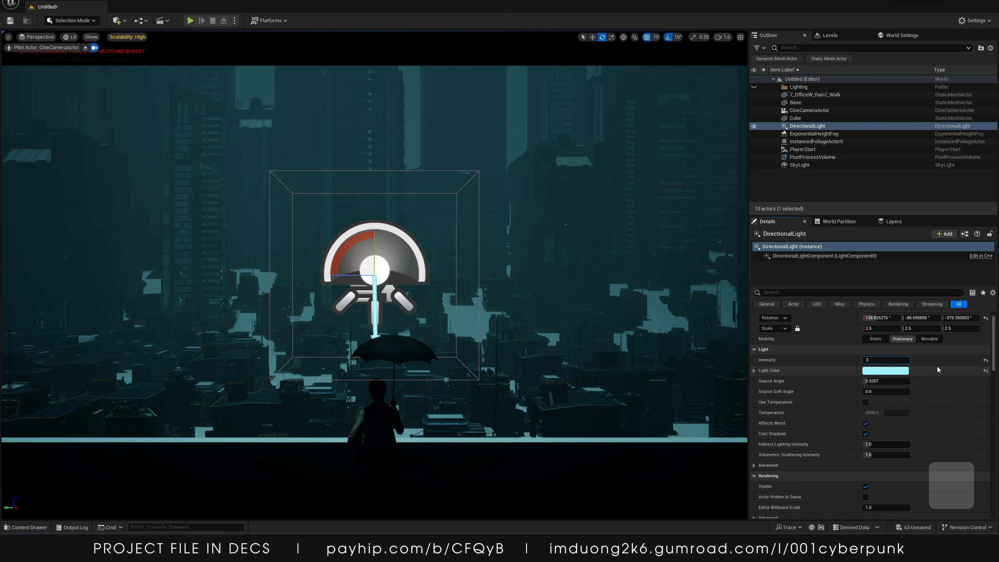
type("3")
key("Return")
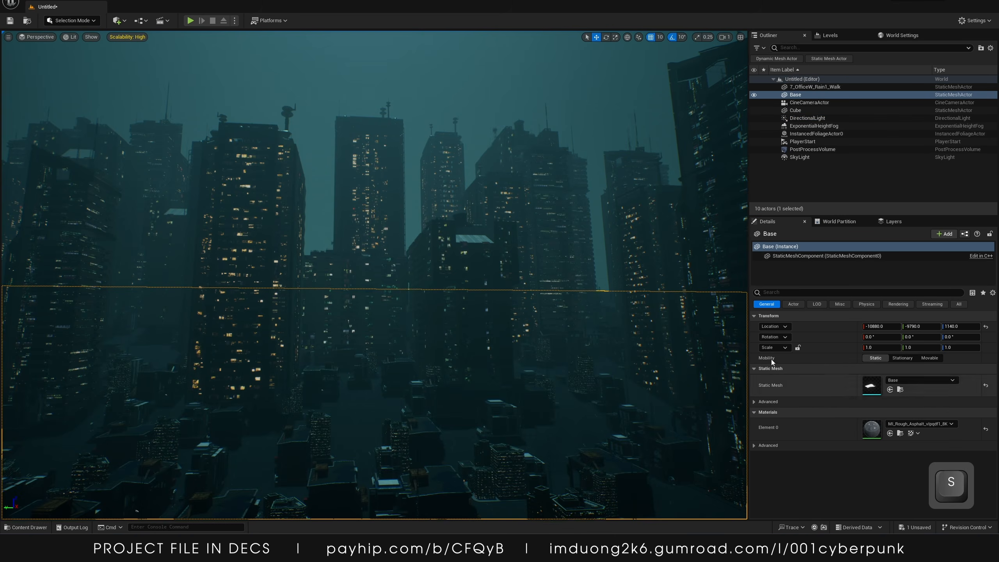
Fly through the city in the viewport to inspect the lighting and fog from several angles
key("w")
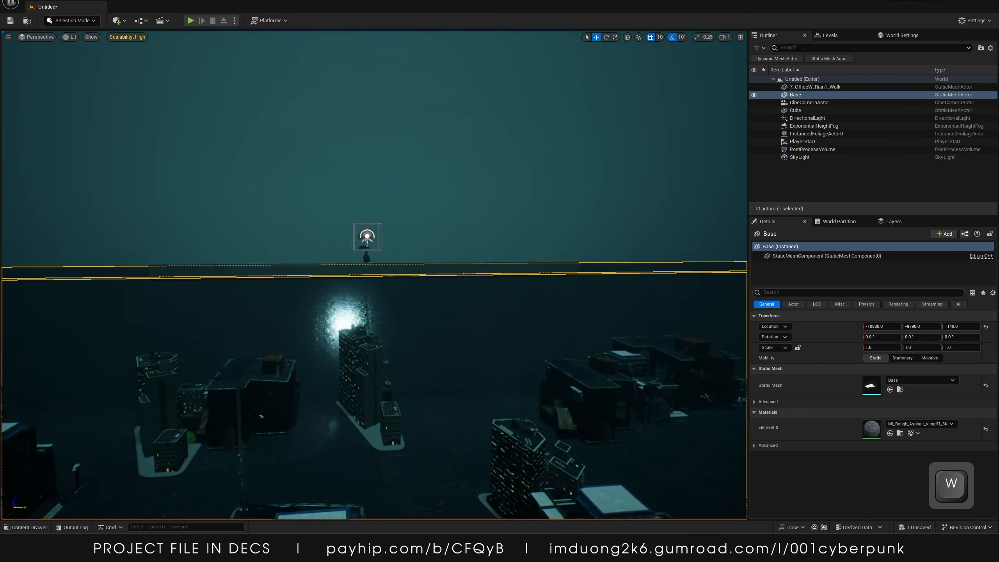
key("d")
key("w")
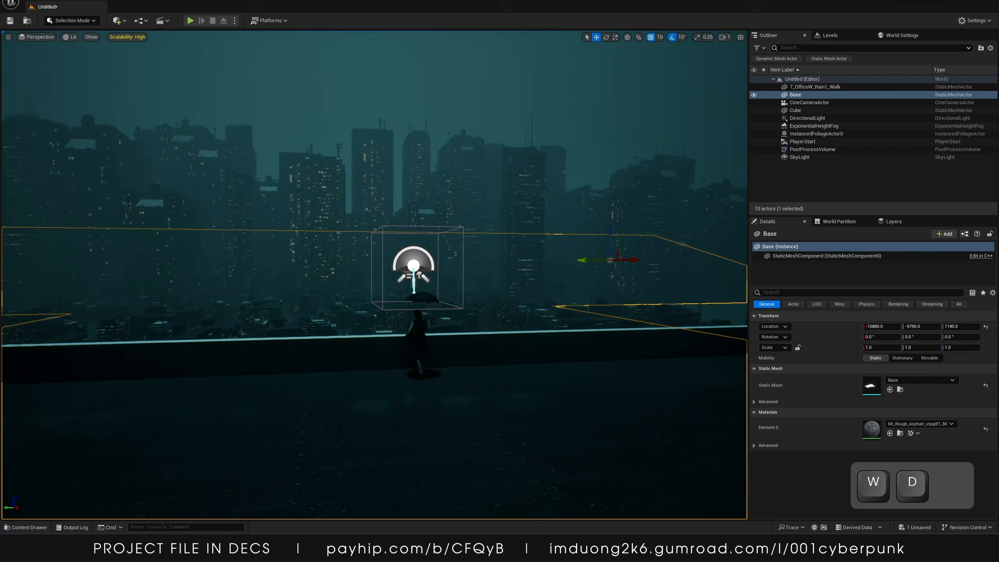
key("d")
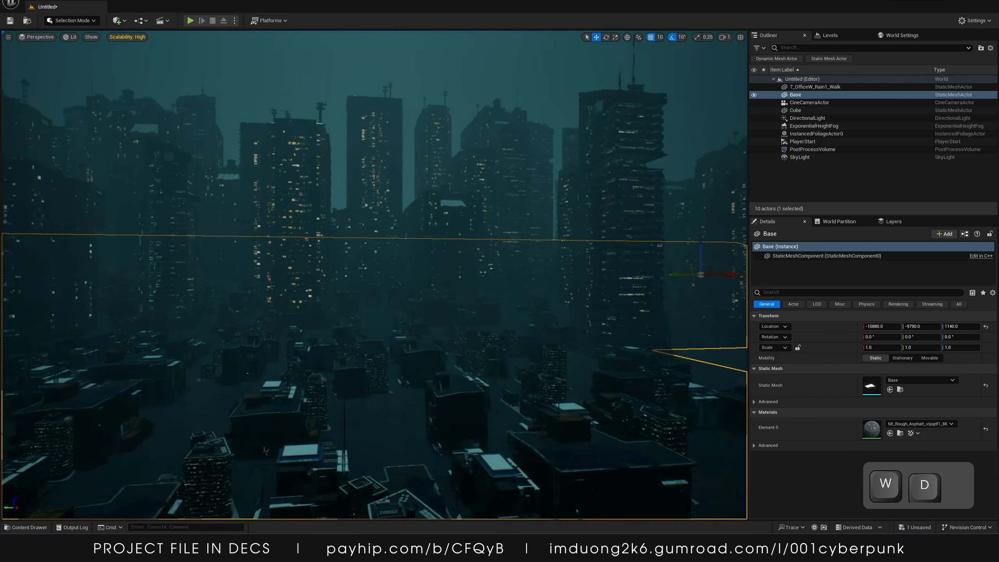
key("a")
key("s")
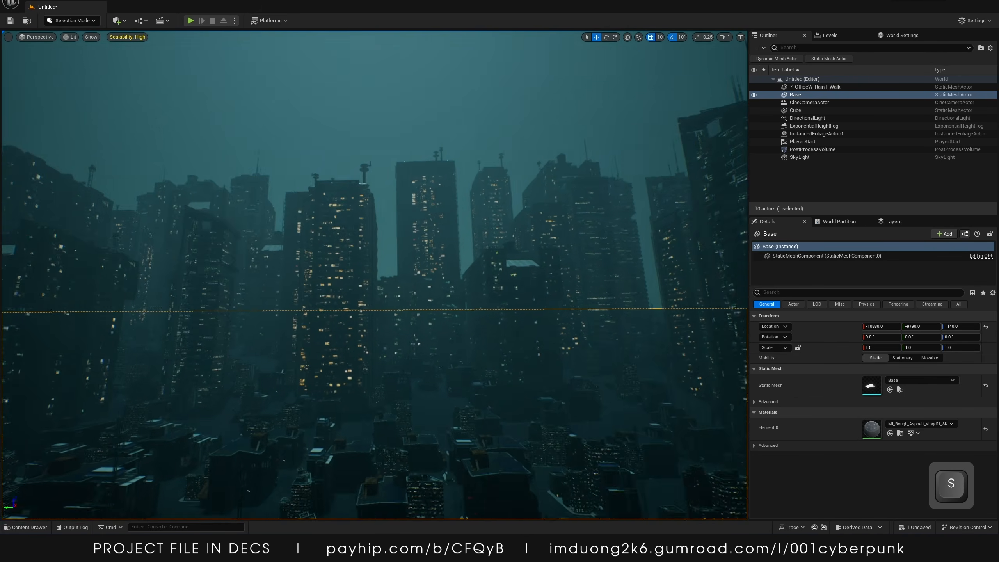
key("w")
key("a")
key("w")
key("a")
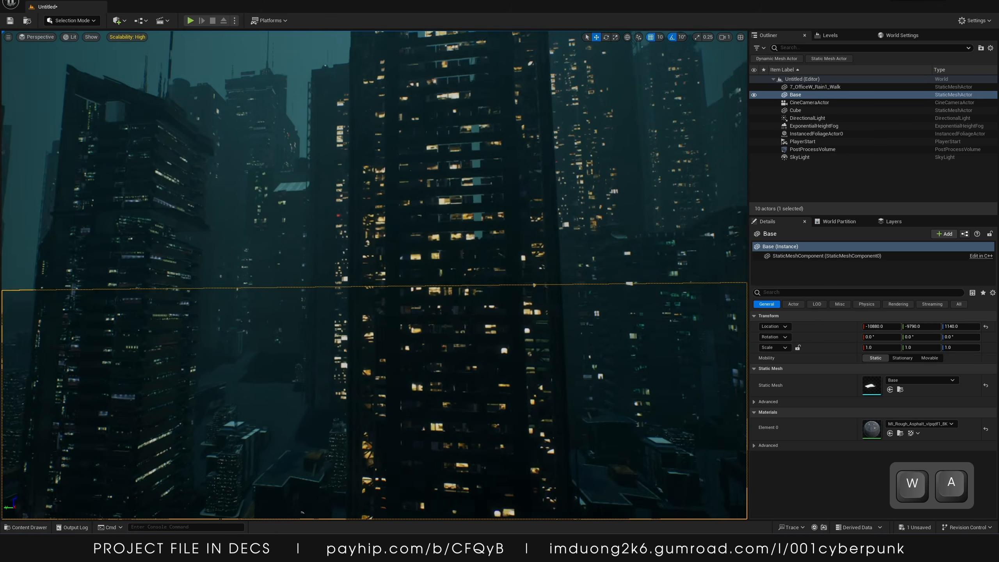
key("s")
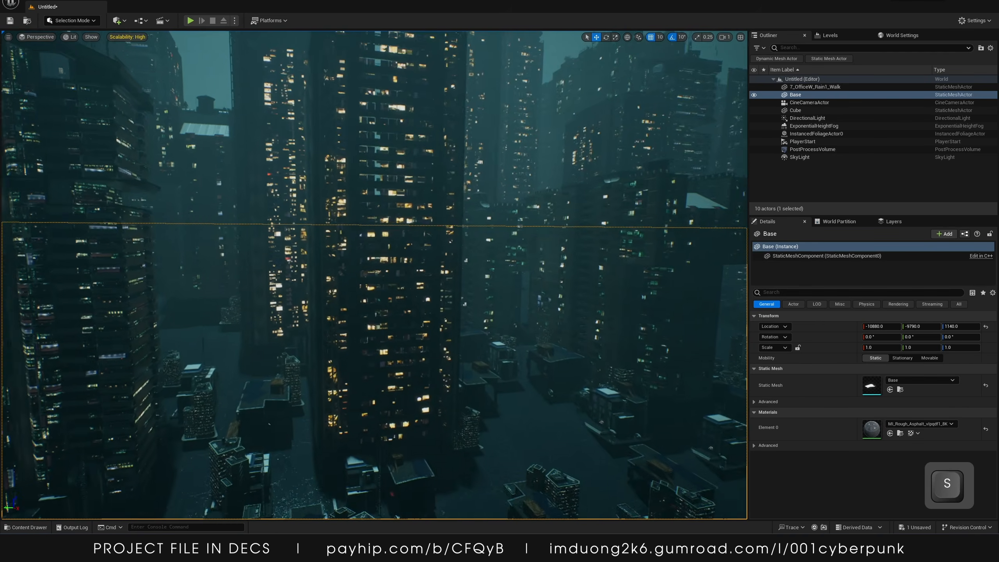
key("w")
key("s")
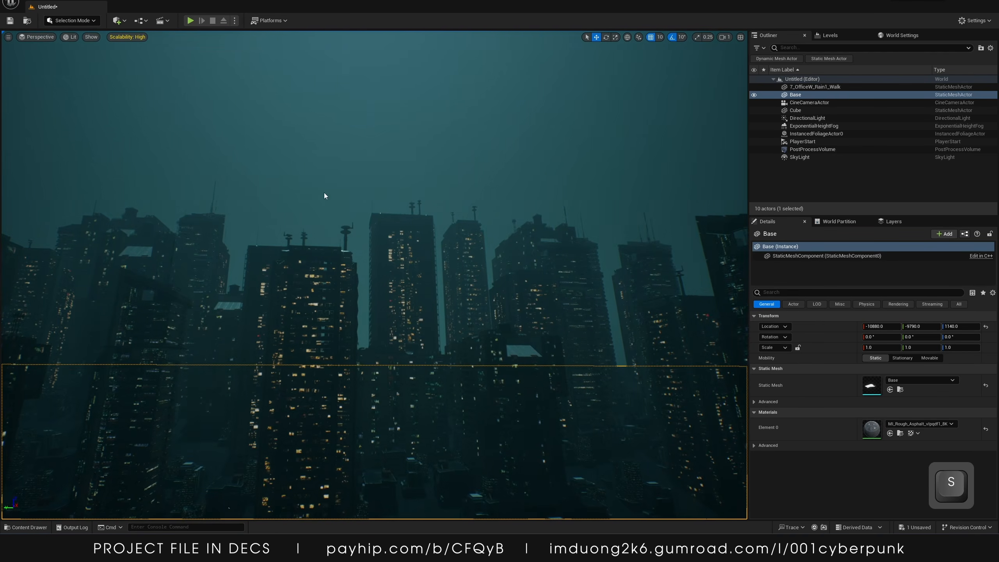
Select the Exponential Height Fog and set its volumetric fog Extinction Scale to 6.9
left_click(813, 126)
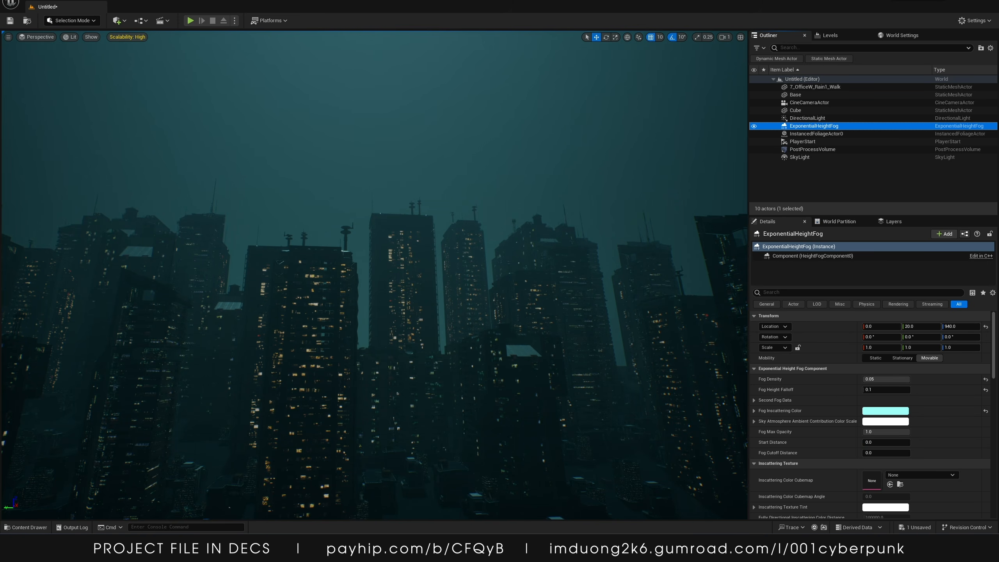
scroll(824, 429, "down", 10)
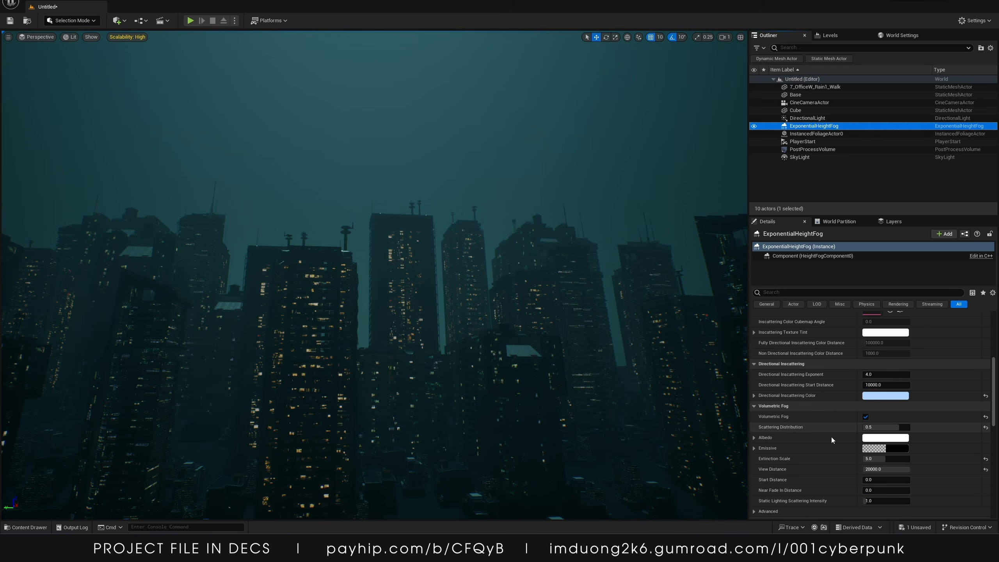
left_click_drag(877, 408, 889, 409)
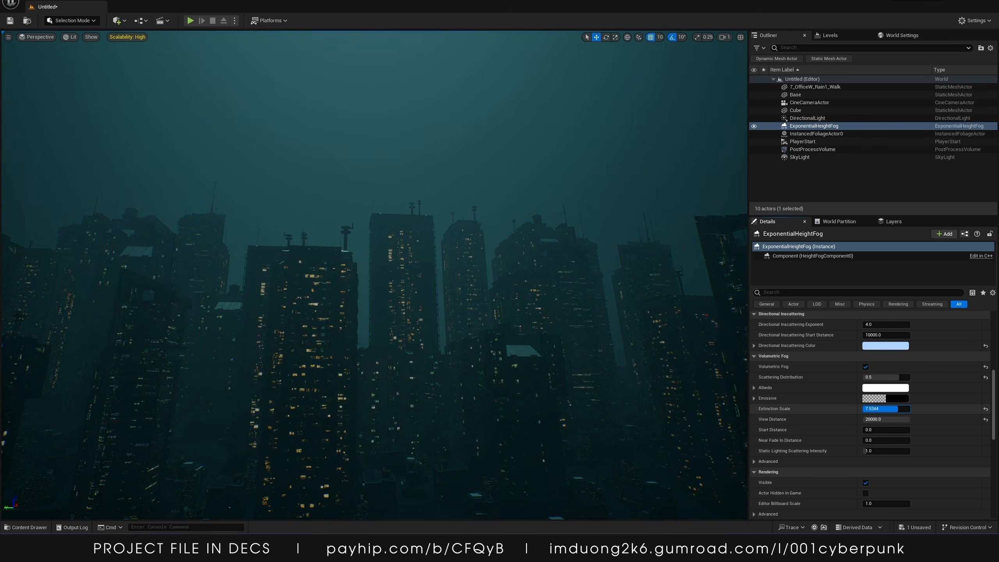
type("6.5")
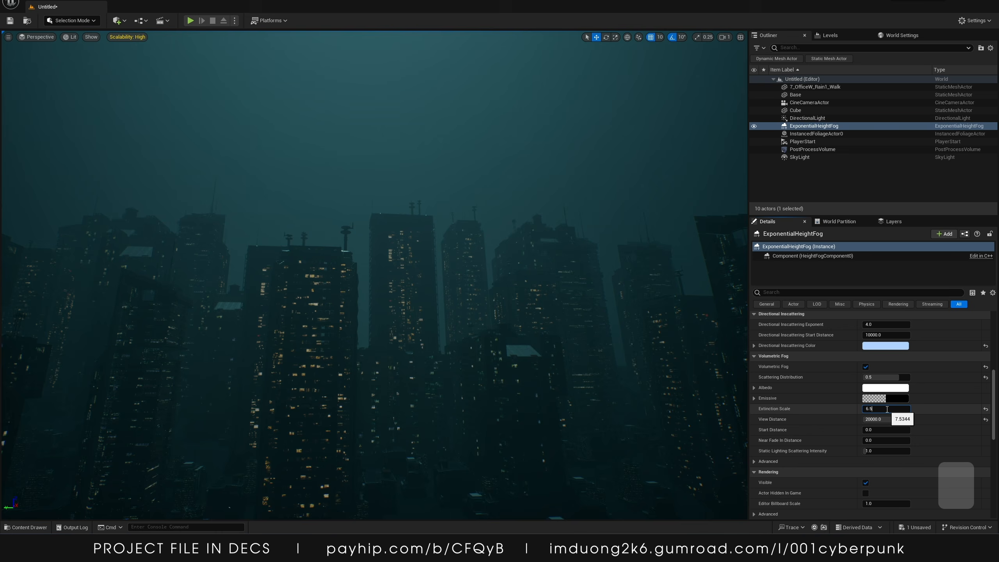
key("Return")
Try volumetric fog View Distance values of about 7336 and 20000, undoing the last one
mouse_move(891, 419)
left_mouse_down()
mouse_move(899, 420)
mouse_move(878, 419)
mouse_move(891, 420)
left_mouse_up()
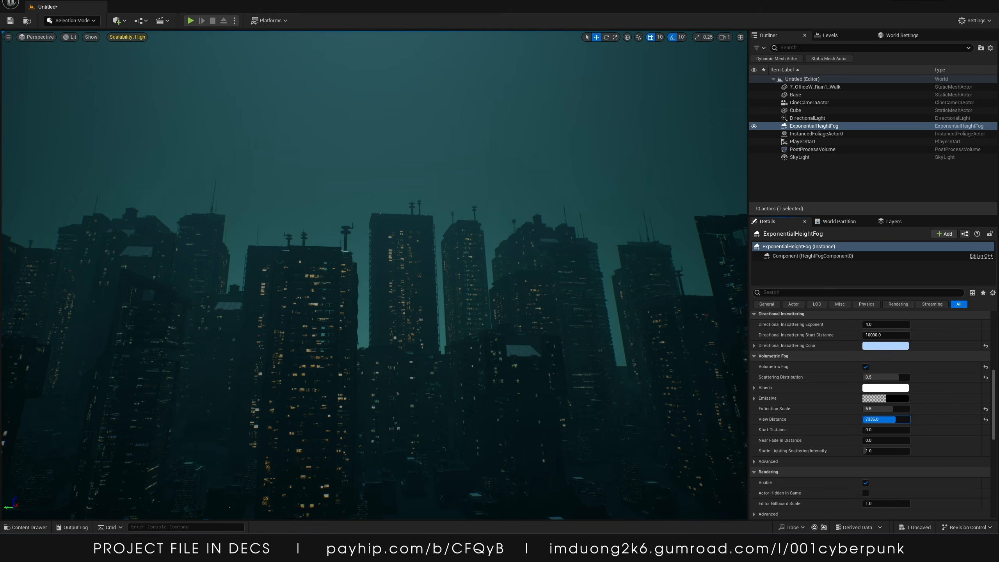
key("s")
right_click_drag(629, 338, 610, 362)
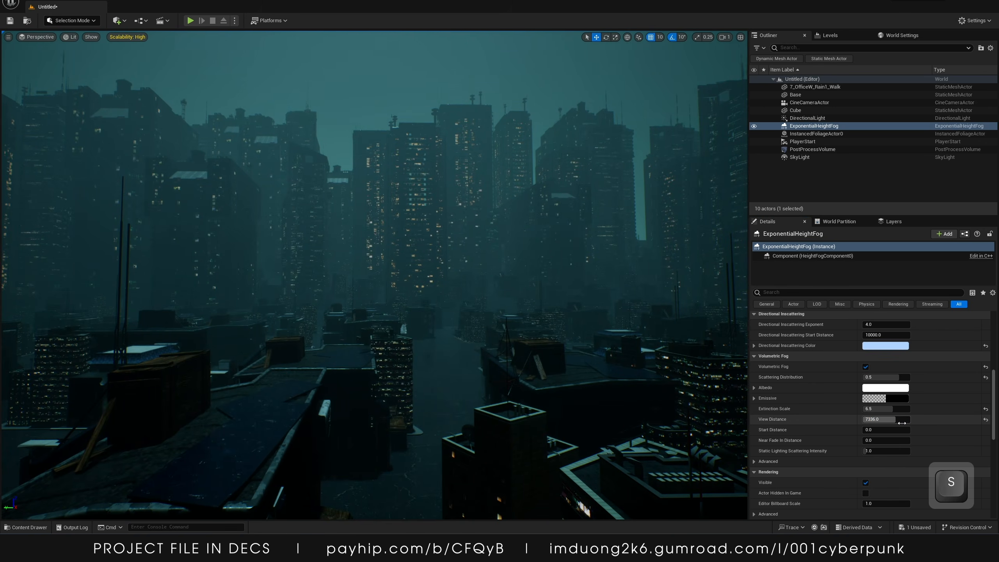
left_click(901, 422)
type("20000")
key("Return")
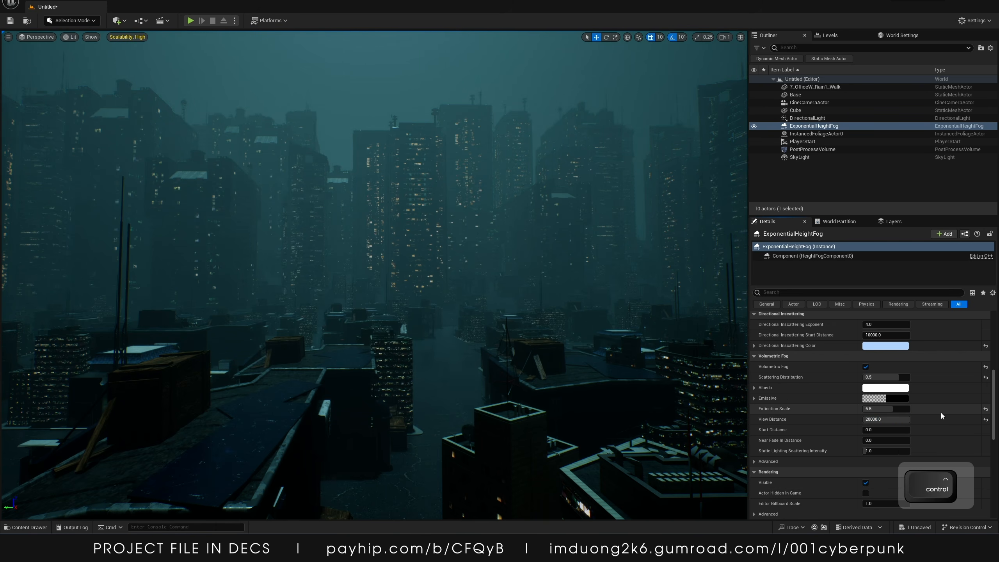
key("ctrl+z")
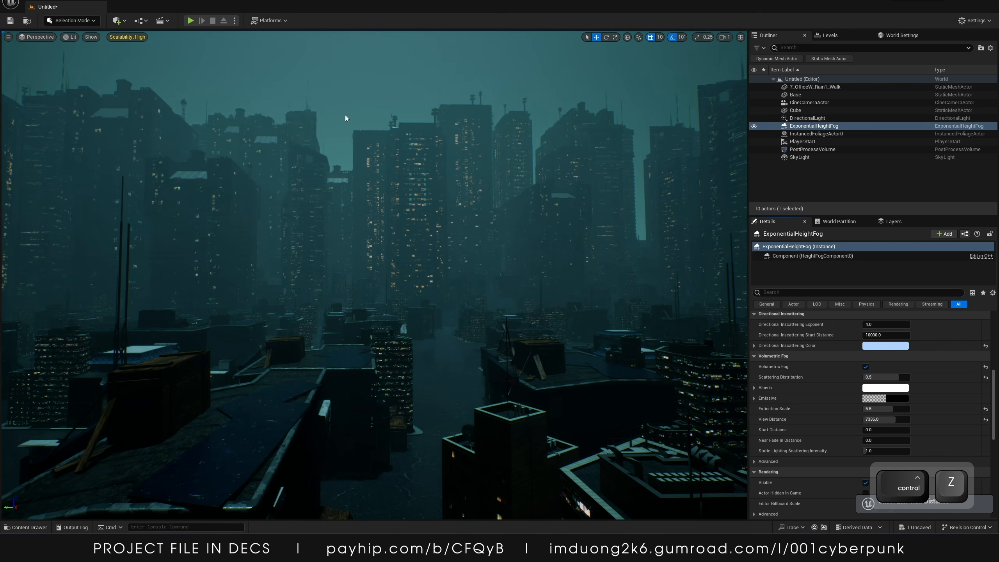
Set the volumetric fog's View Distance to 8000
left_click(882, 420)
type("8000")
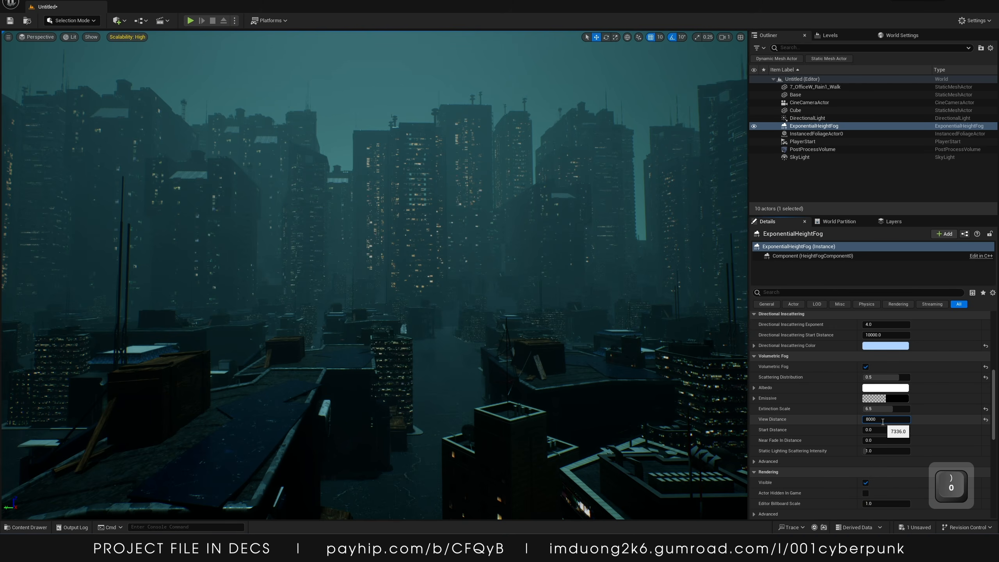
key("Return")
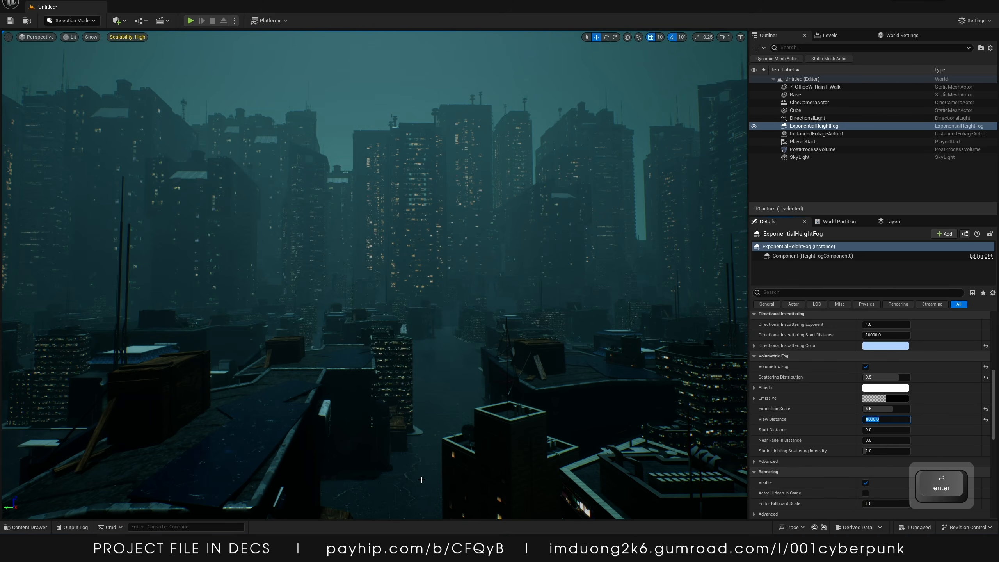
Set the volumetric fog's Static Lighting Scattering Intensity to 10
mouse_move(879, 451)
left_mouse_down()
mouse_move(909, 451)
mouse_move(894, 451)
left_mouse_up()
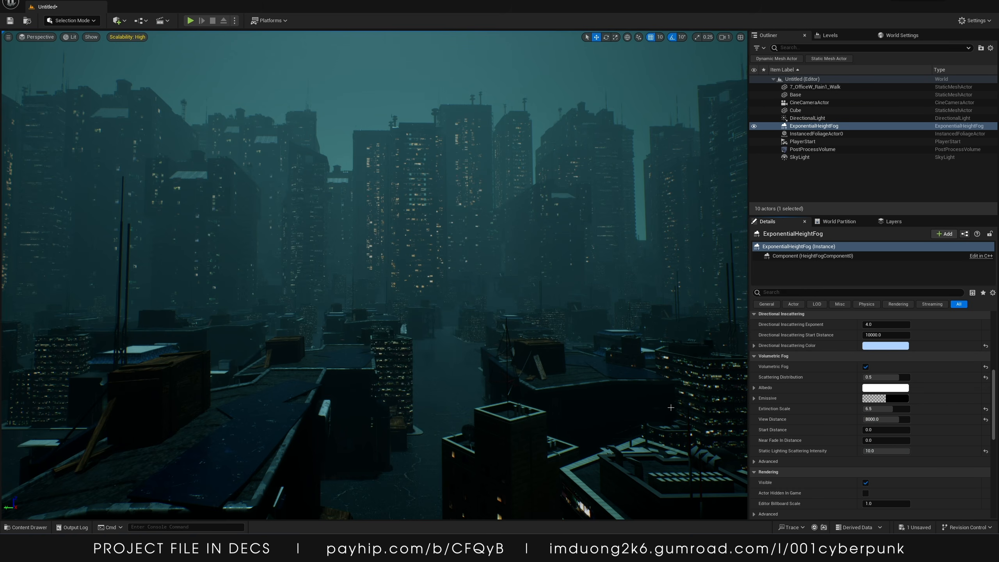
right_click_drag(491, 275, 342, 271)
key("s")
key("w")
key("a")
key("s")
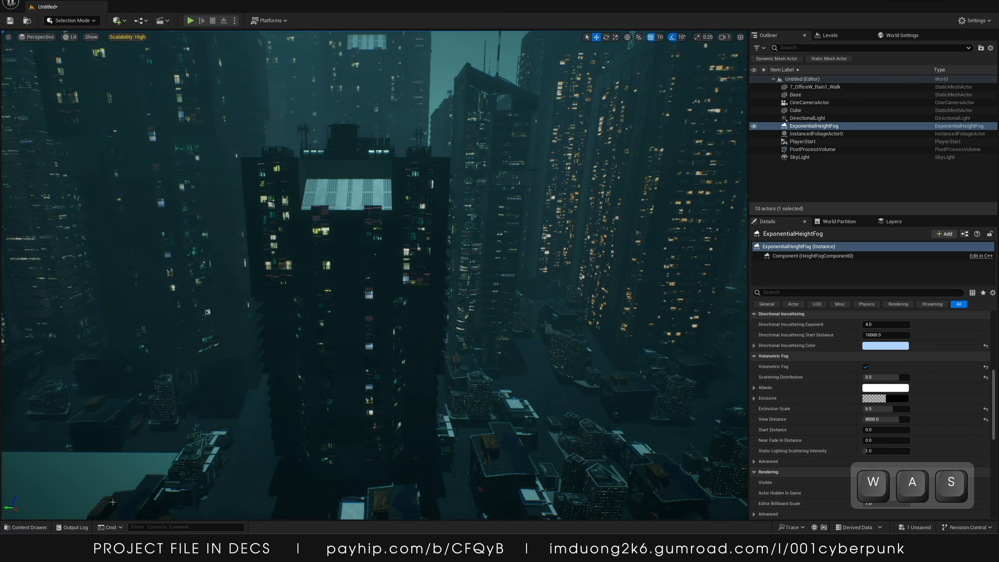
Create a new folder named test inside the _TUTORIAL content folder and open it
left_click(33, 527)
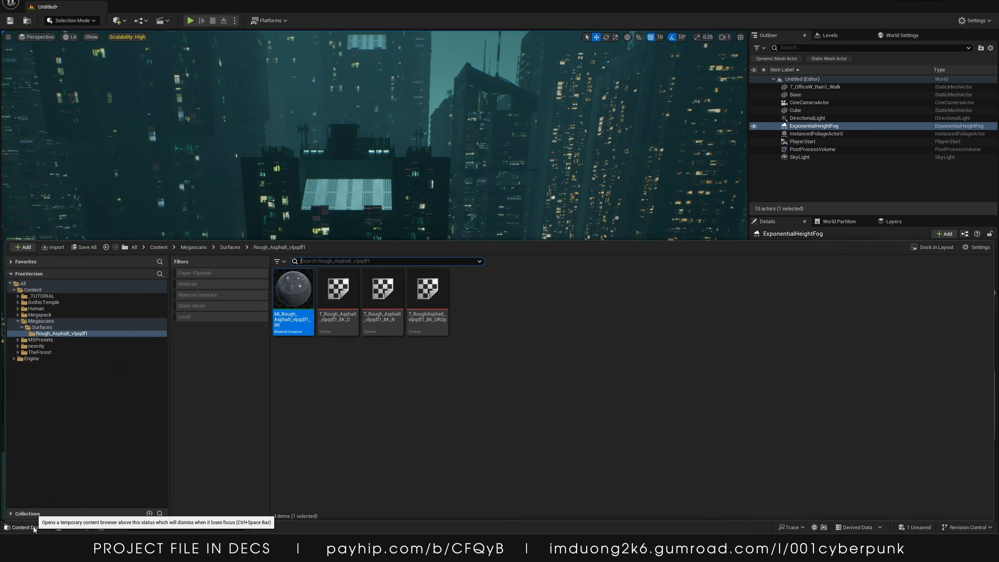
left_click(18, 322)
double_click(41, 295)
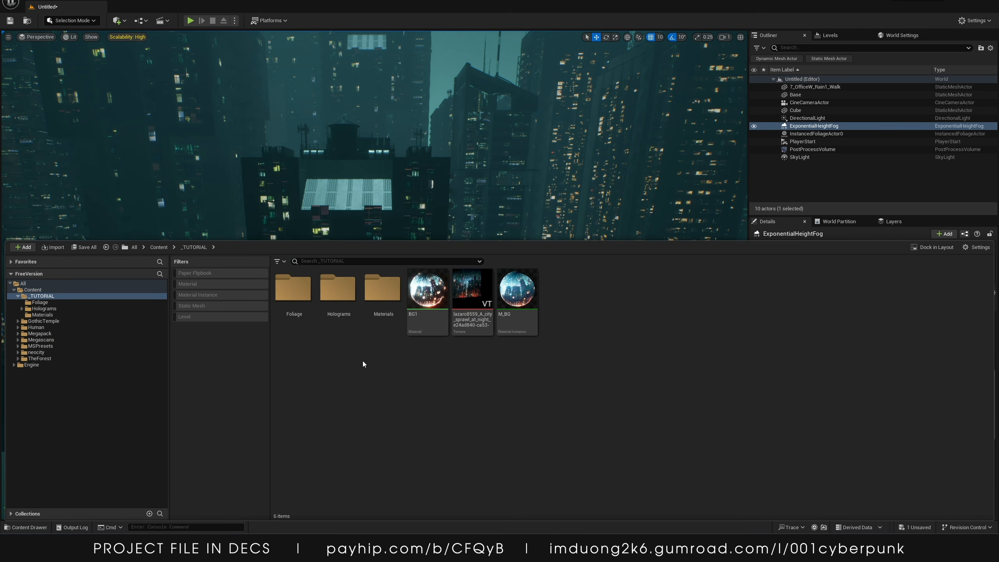
right_click(431, 383)
left_click(466, 125)
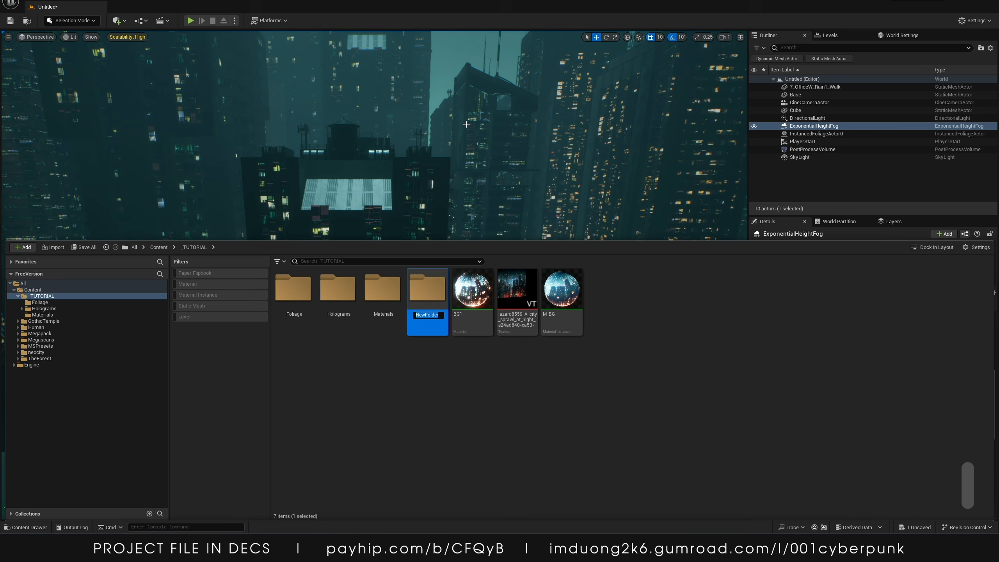
type("test")
key("Return")
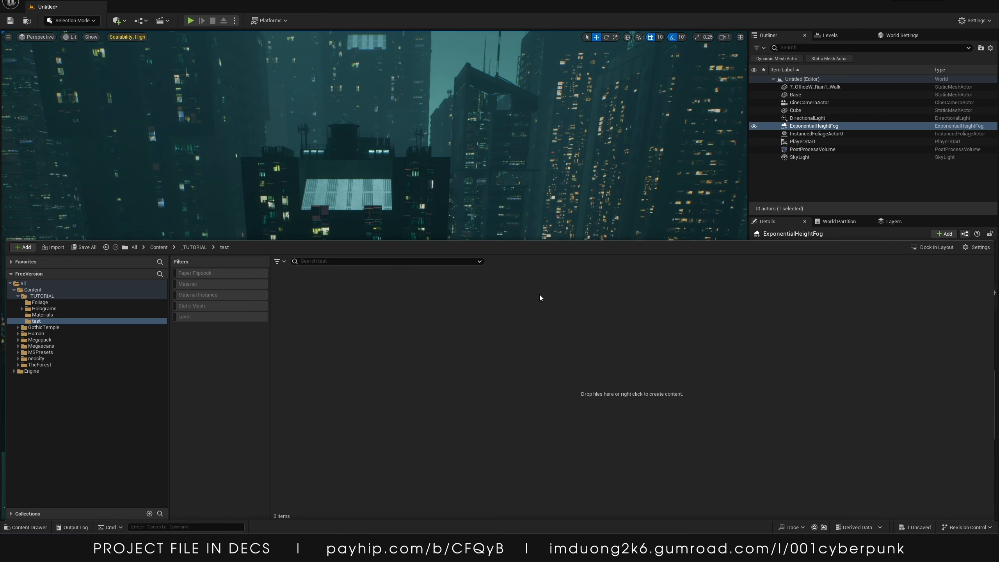
Switch to File Explorer using the system launcher
key("alt+space")
type("file")
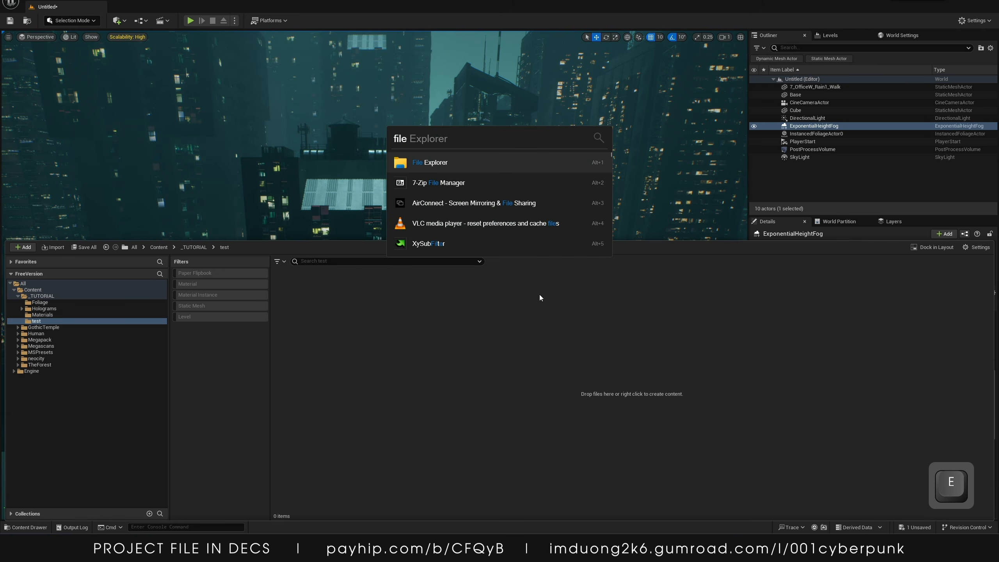
key("Return")
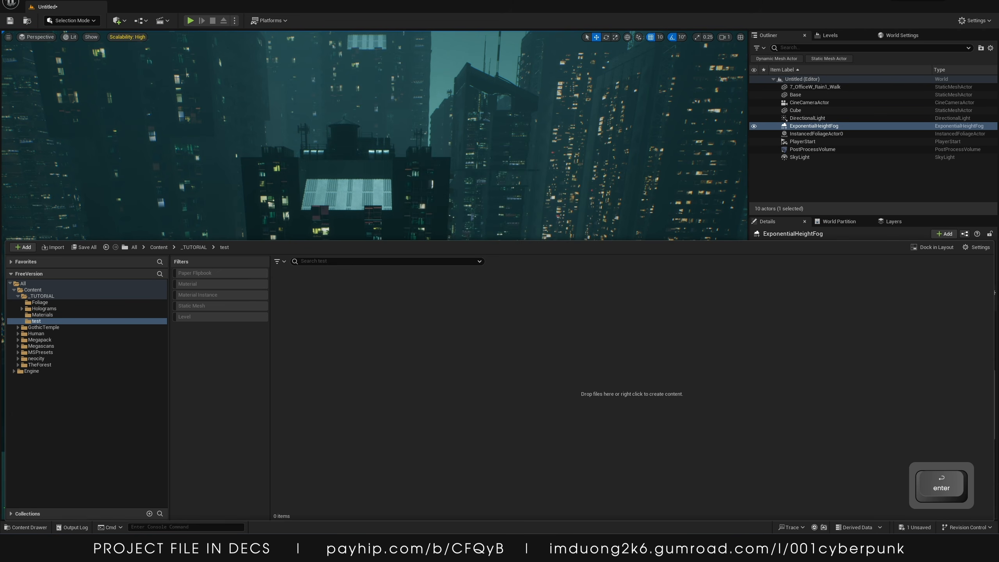
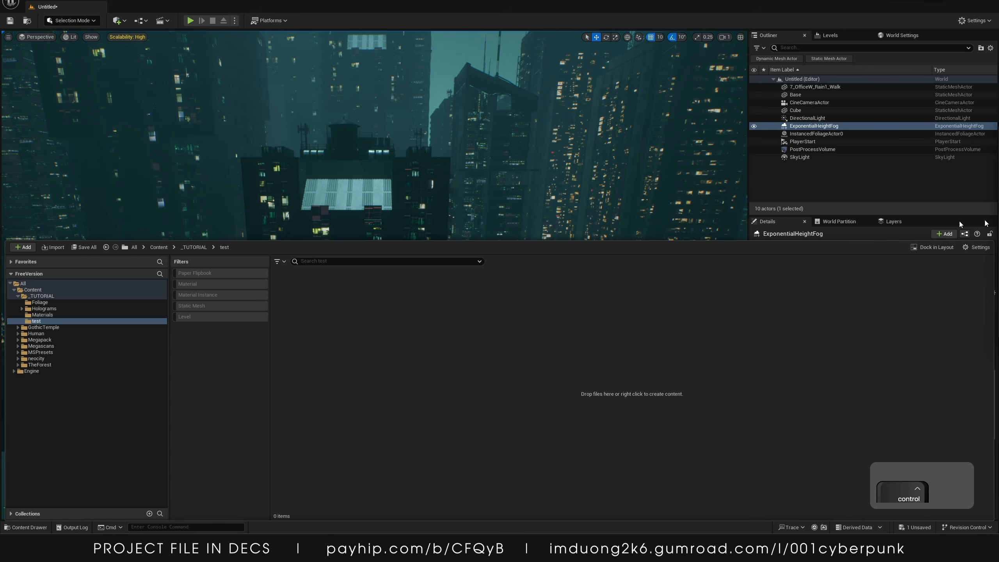
Import all the hologram GIF frame images from the downloads folder into the test content folder
key("ctrl+a")
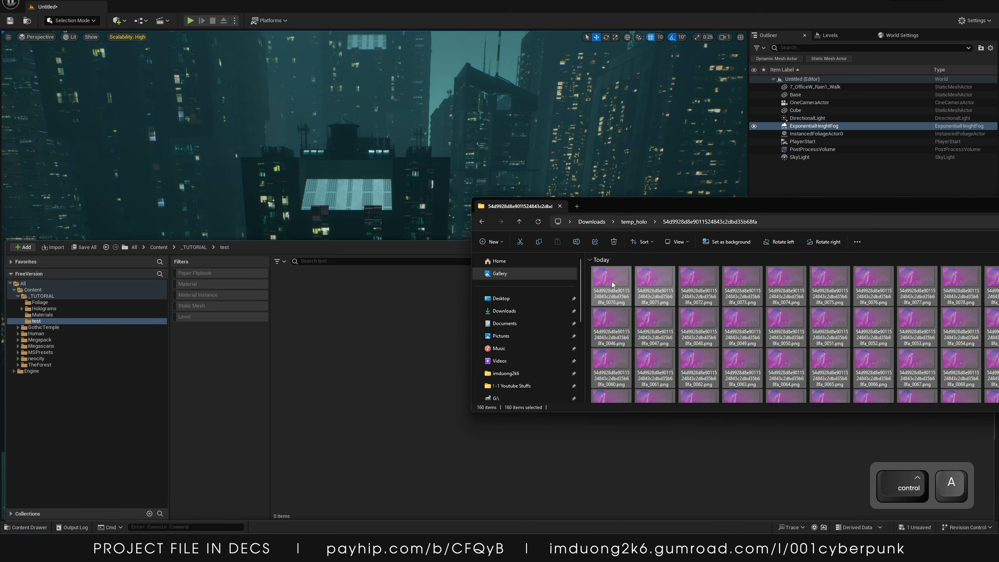
left_click_drag(611, 281, 366, 386)
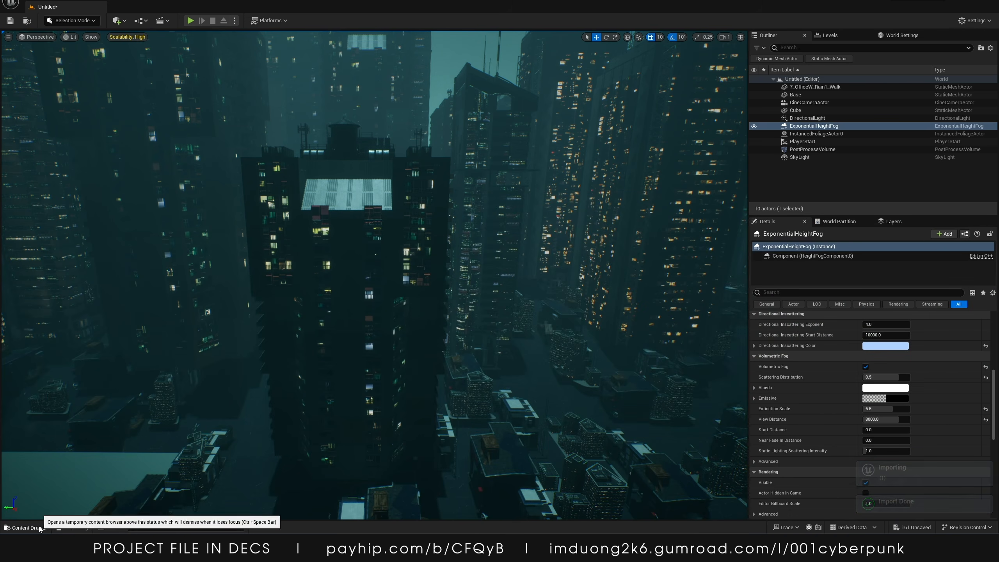
left_click(28, 527)
Apply Paper2D texture settings to all the imported frame textures
right_click(476, 302)
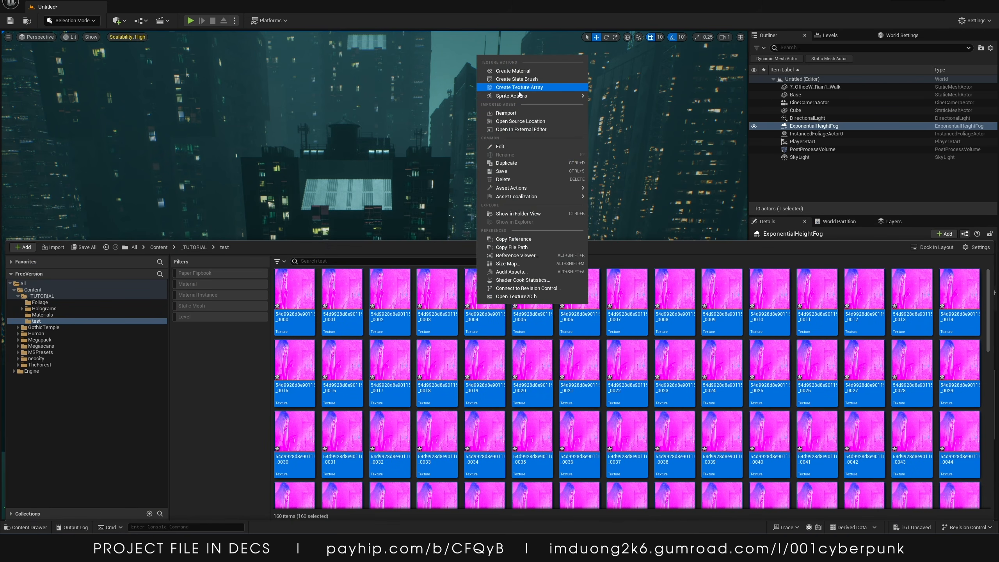
mouse_move(566, 97)
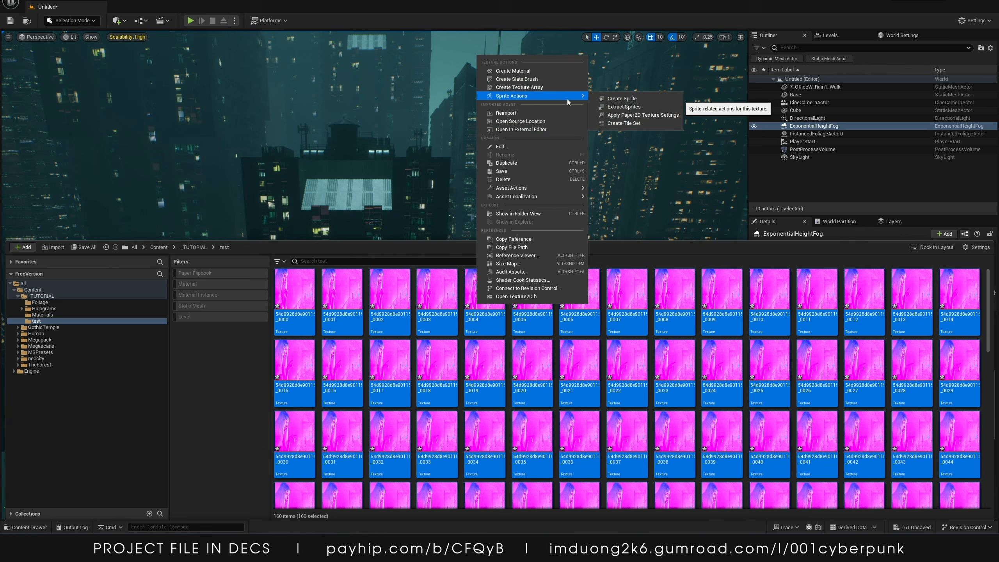
left_click(630, 115)
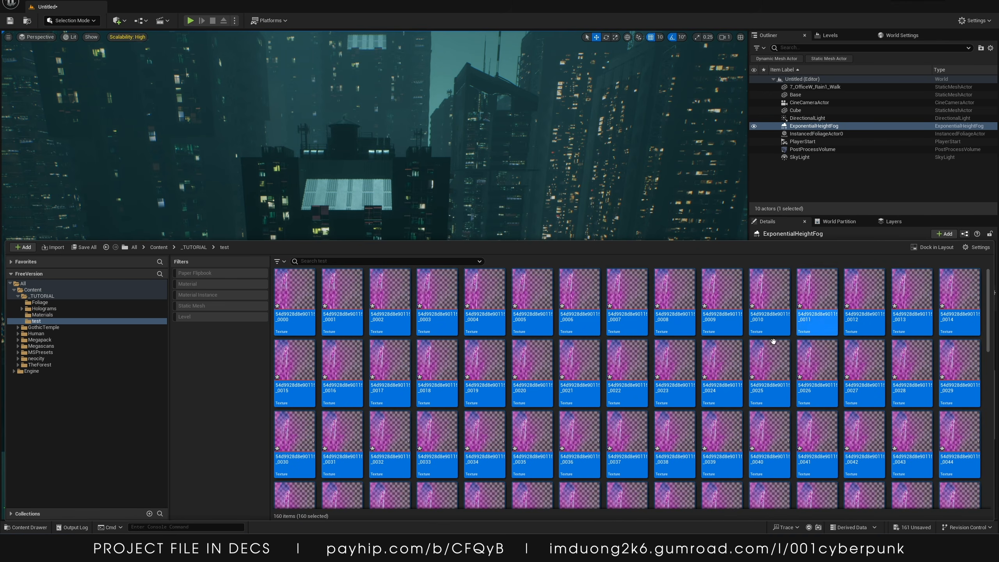
Create sprites from all the selected frame textures
right_click(536, 301)
mouse_move(596, 93)
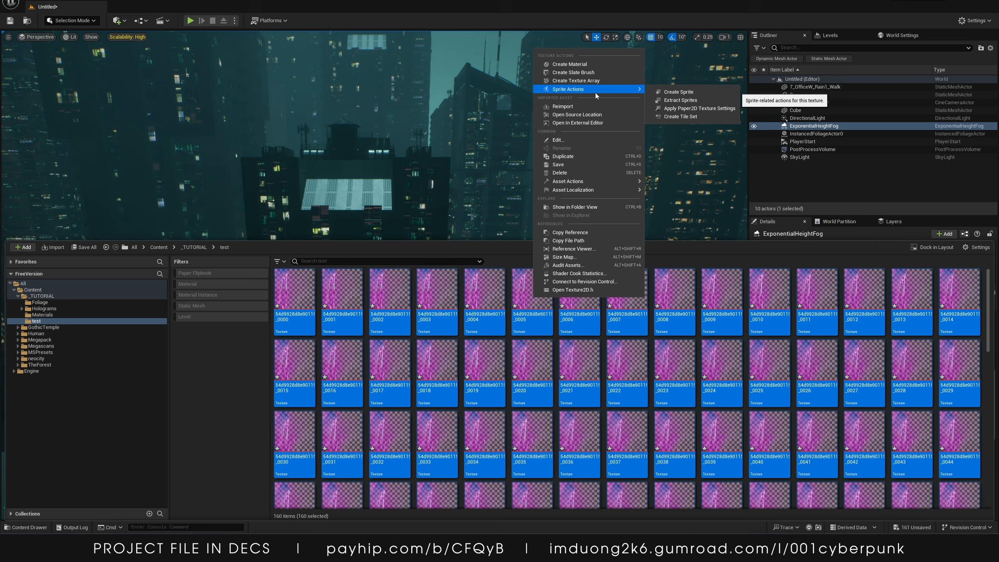
left_click(677, 96)
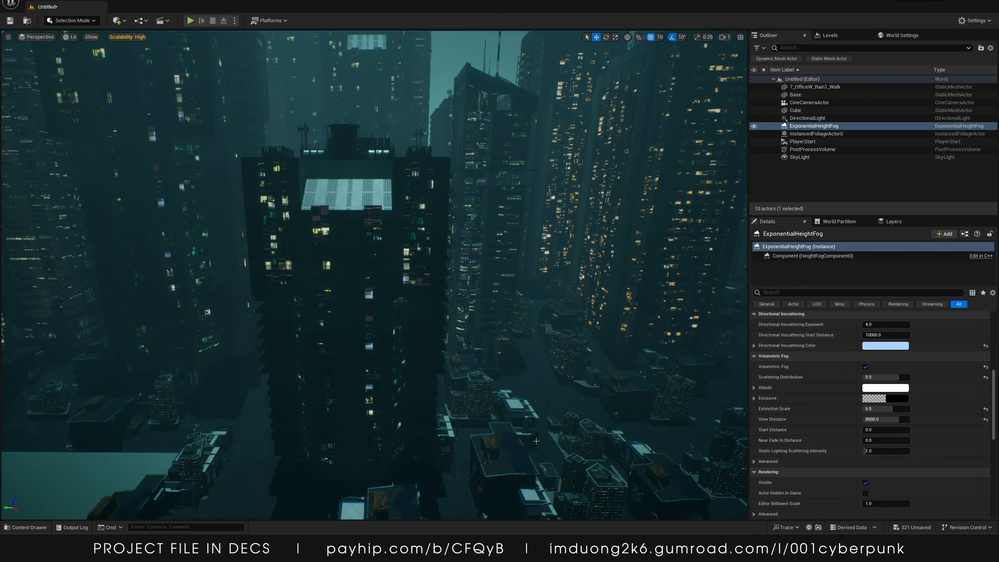
Create a Paper Flipbook from the selected frame sprites
left_click(27, 527)
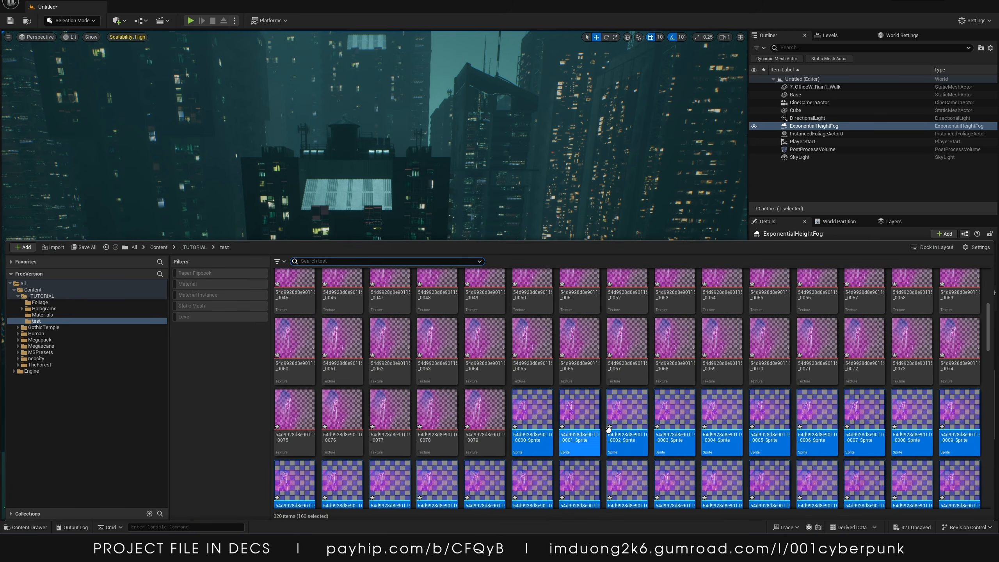
right_click(521, 427)
left_click(561, 244)
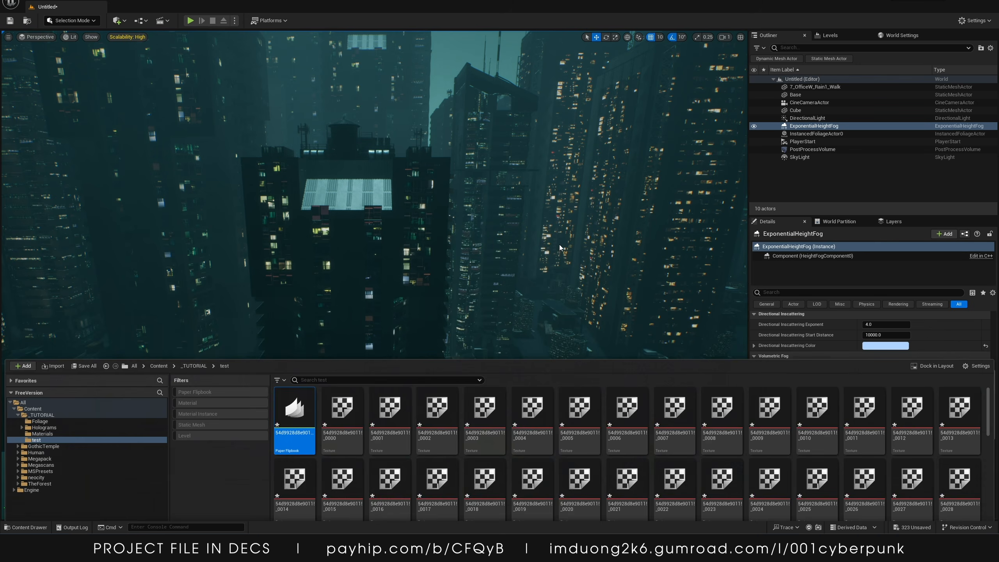
Open the new flipbook in its editor and preview the animation
left_click(32, 528)
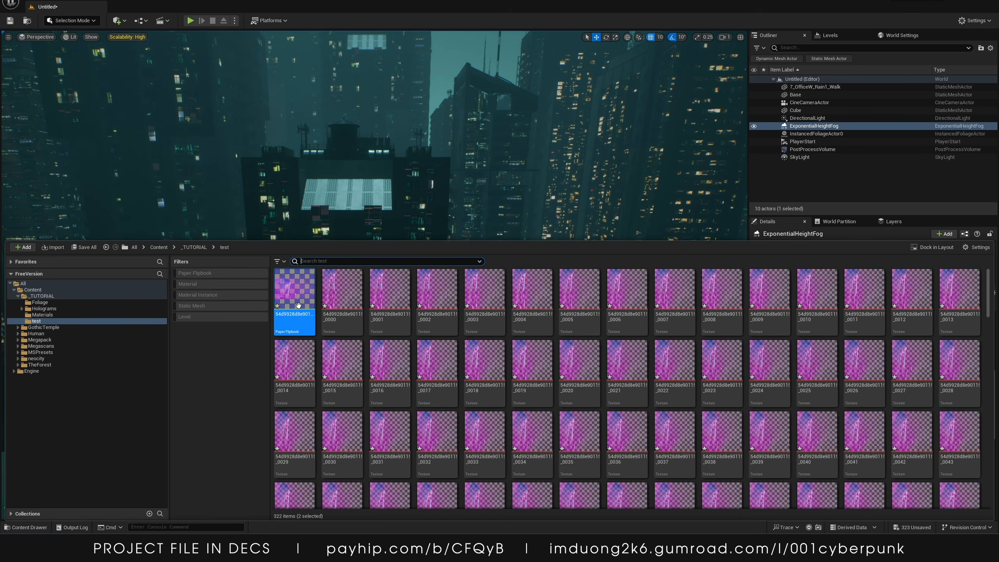
right_click(299, 308)
left_click(311, 322)
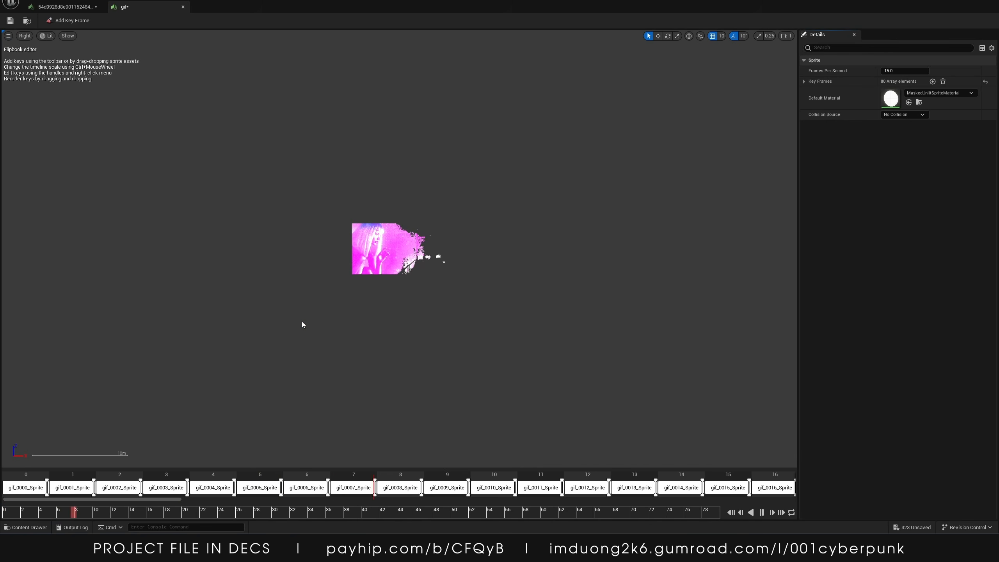
scroll(395, 241, "up", 5)
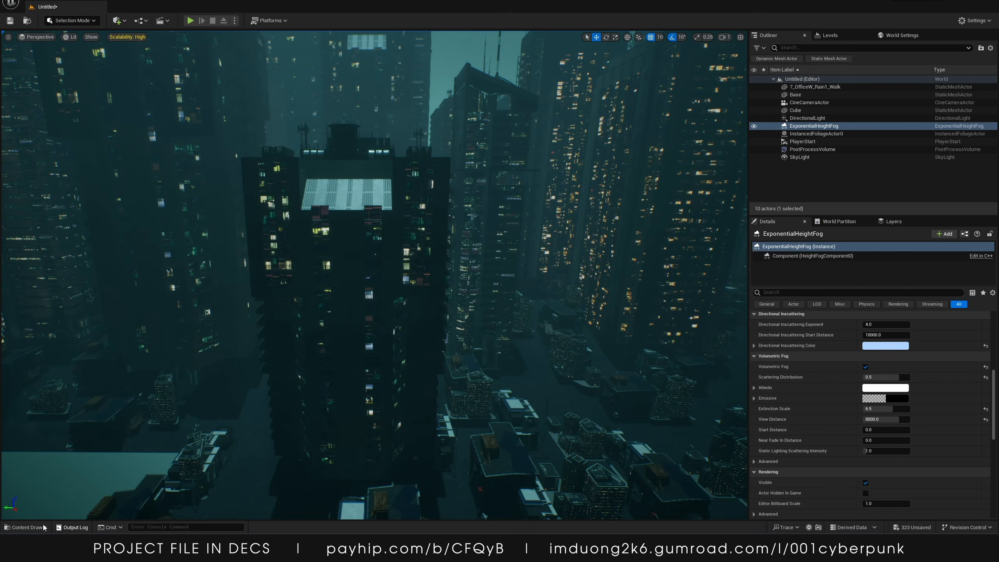
Reopen the flipbook and open its default material MaskedUnlitSpriteMaterial
left_click(43, 526)
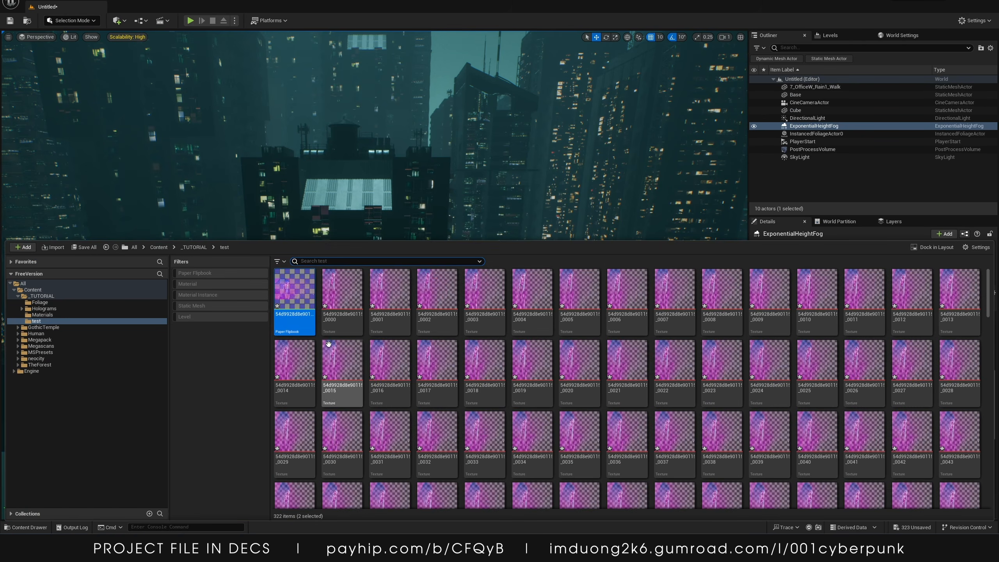
right_click(302, 303)
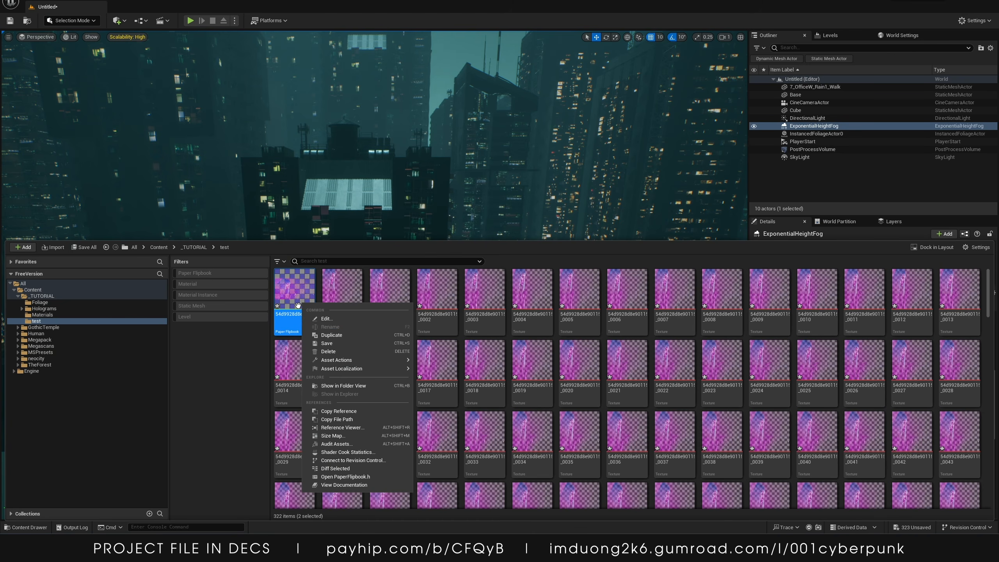
right_click(293, 321)
left_click(321, 352)
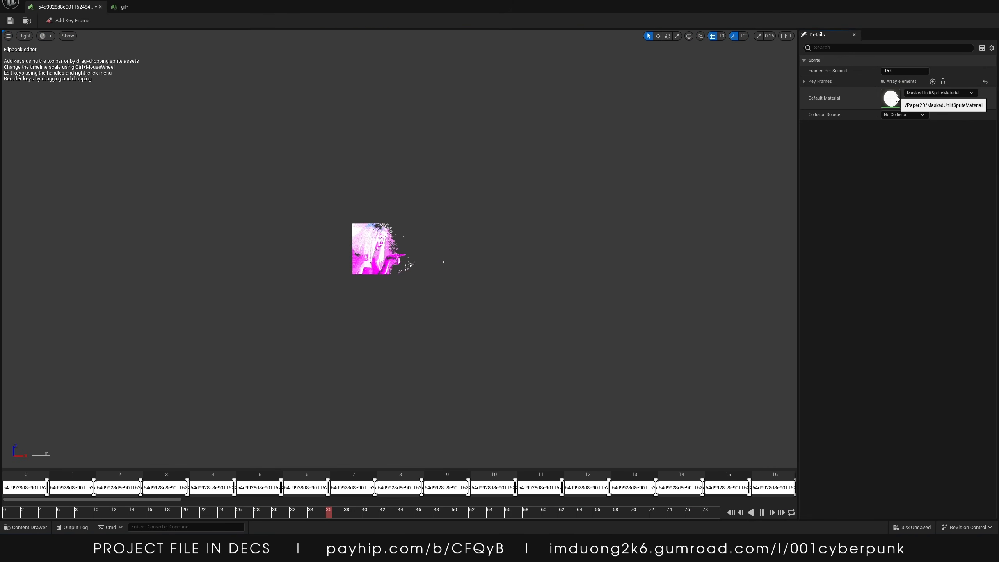
double_click(891, 98)
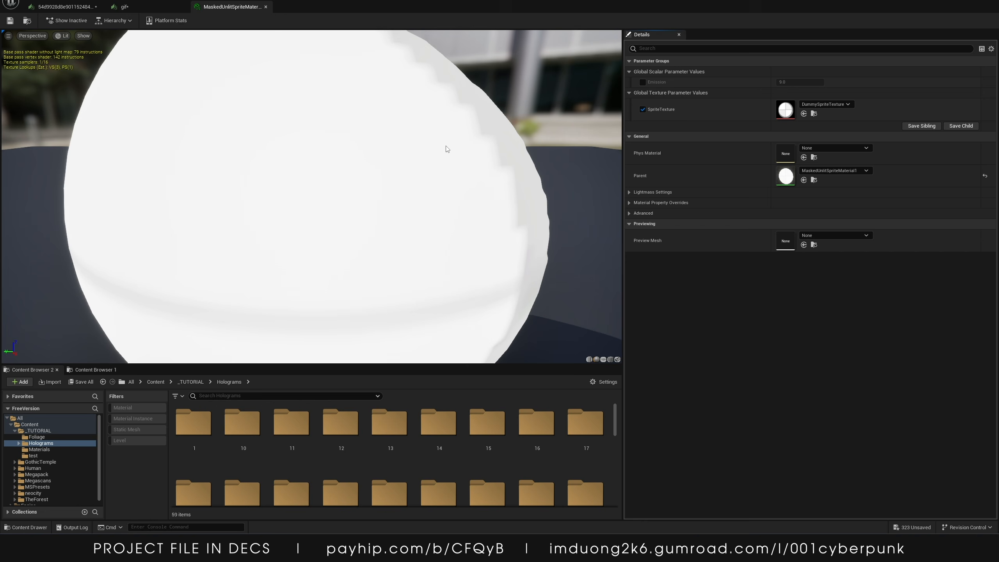
Inspect the flipbook's material and its sprite texture, returning to the material instance
left_click(65, 6)
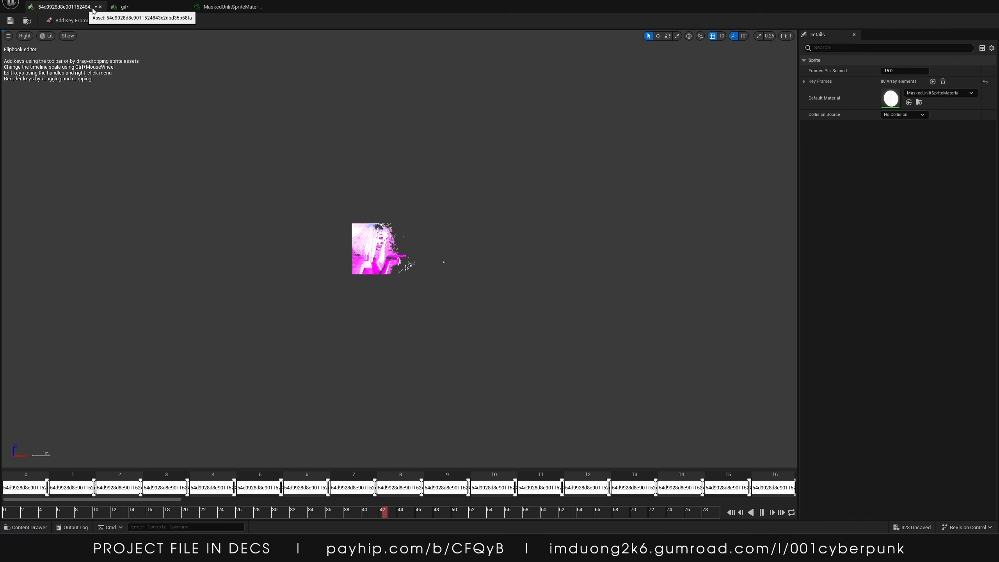
double_click(893, 99)
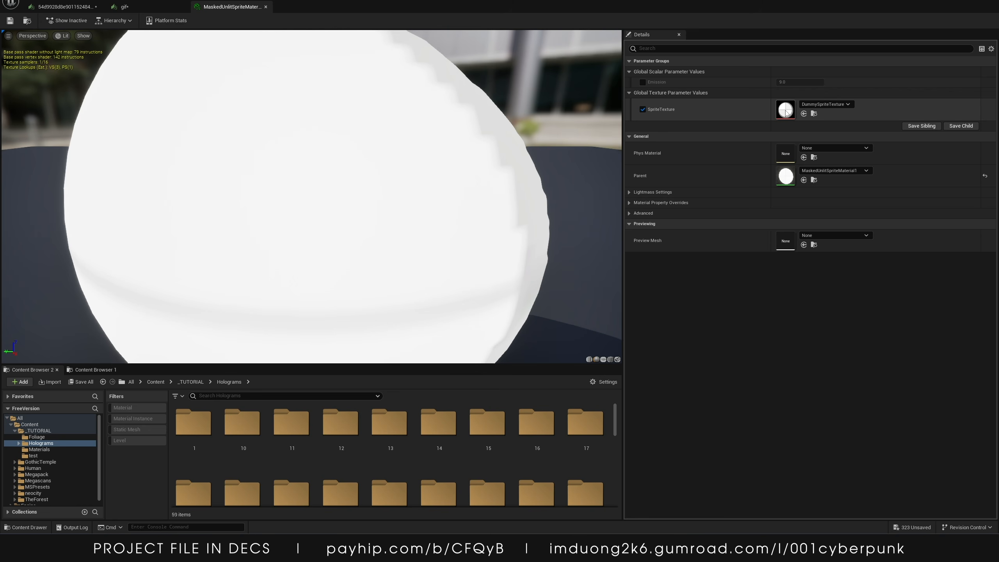
double_click(799, 111)
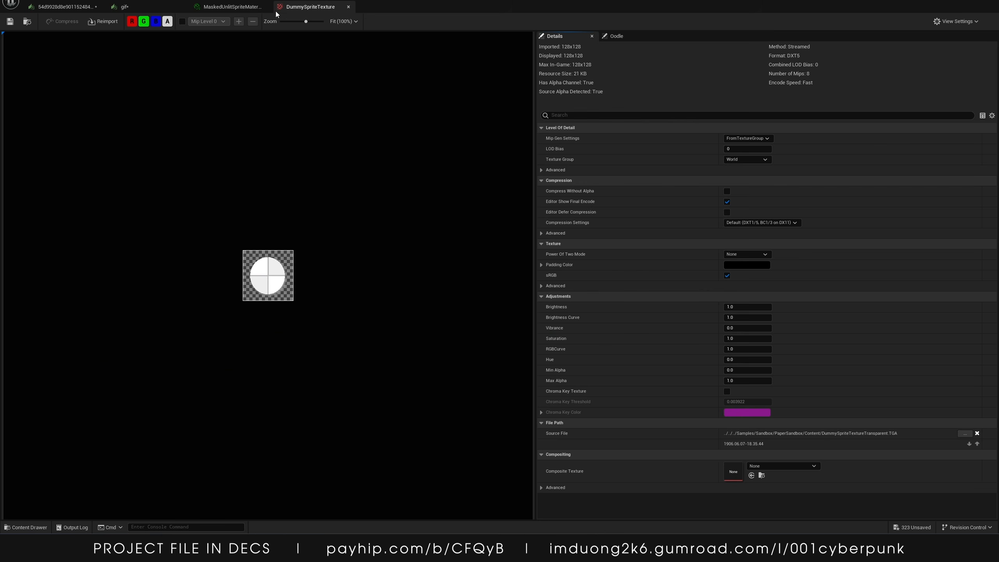
left_click(232, 7)
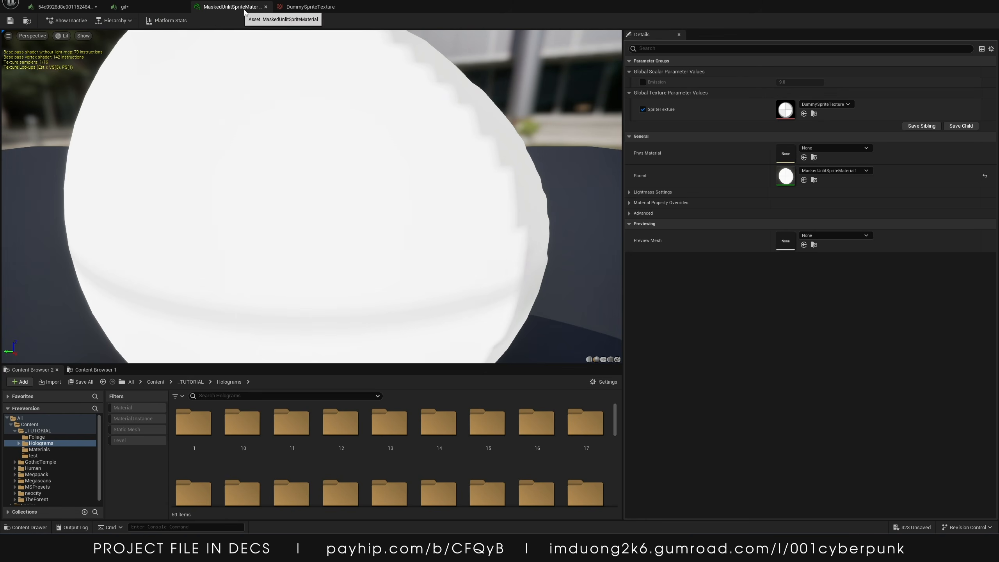
Open the parent materials down to the DefaultSpriteMaterial graph
double_click(785, 176)
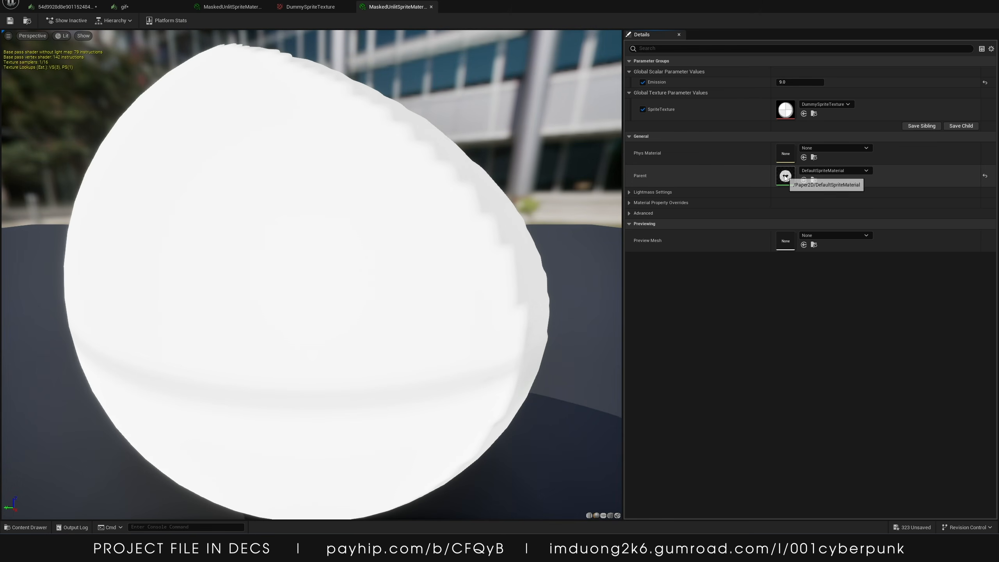
double_click(784, 176)
Delete the selected nodes and connect the RGB Multiply output directly to Emissive Color
right_click_drag(453, 142, 509, 189)
left_click_drag(611, 190, 473, 295)
key("Delete")
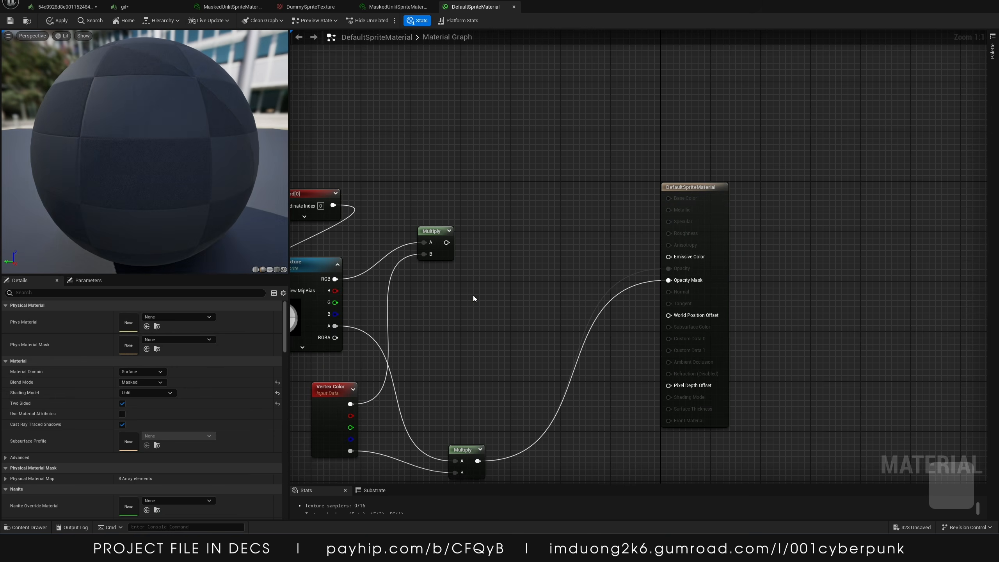
left_click_drag(448, 241, 668, 256)
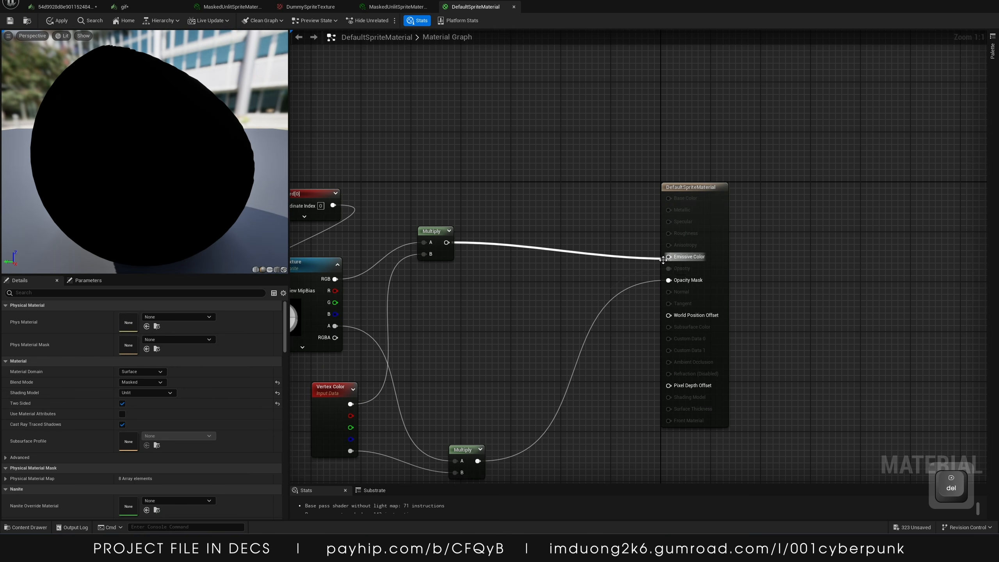
right_click_drag(552, 118, 645, 89)
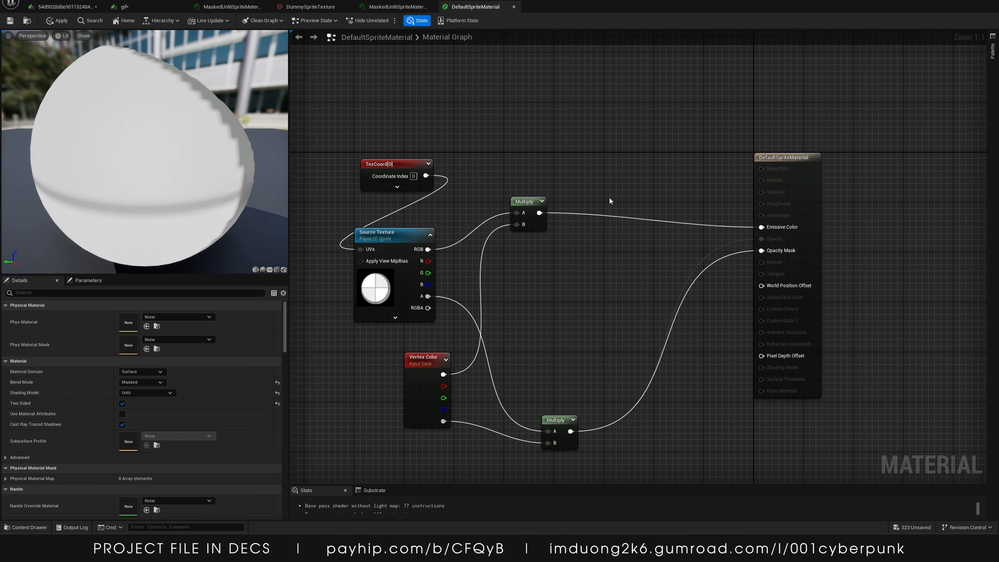
Insert a new Multiply node between the RGB Multiply and the Emissive Color input
key("m")
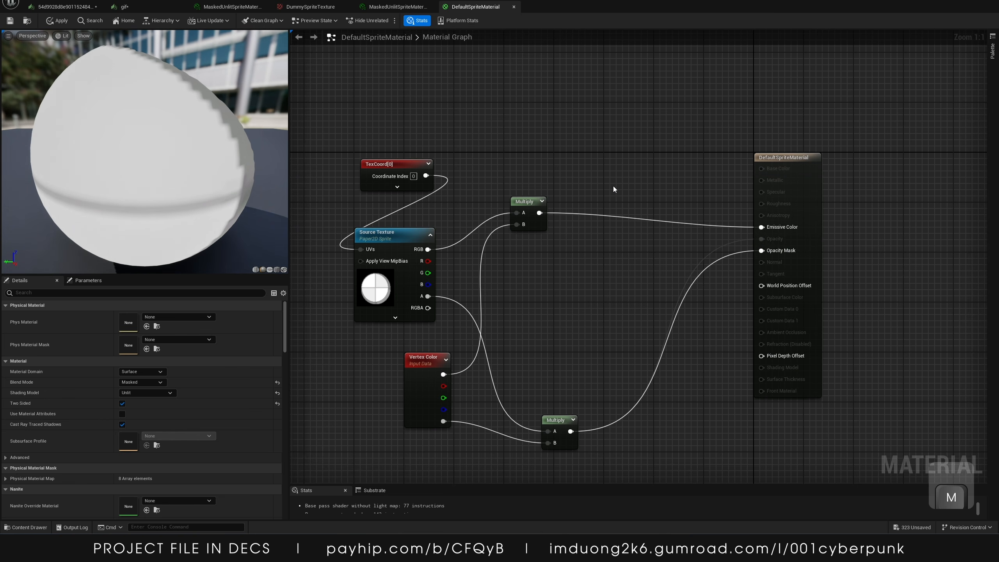
left_click(613, 186)
left_click_drag(637, 189, 674, 150)
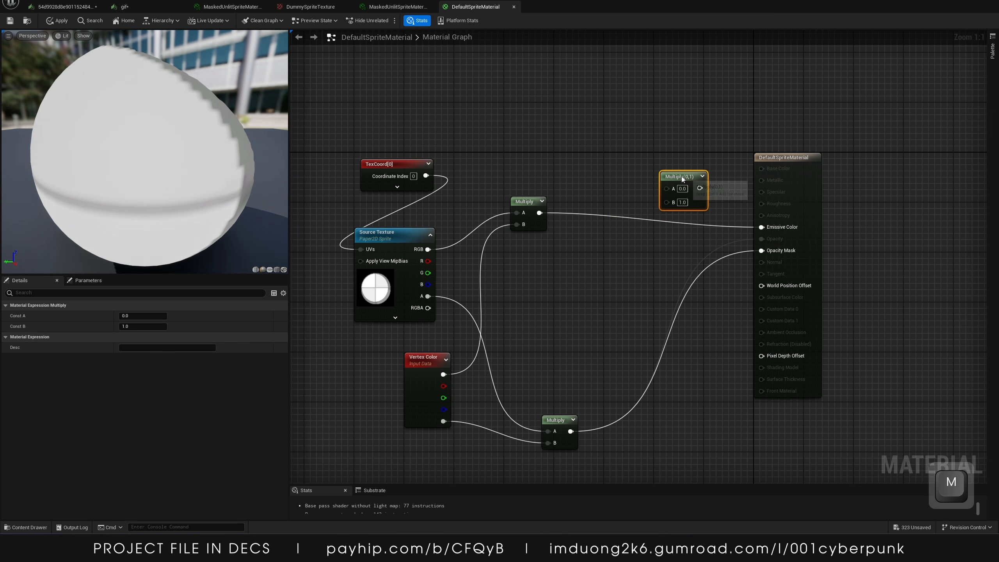
key("alt")
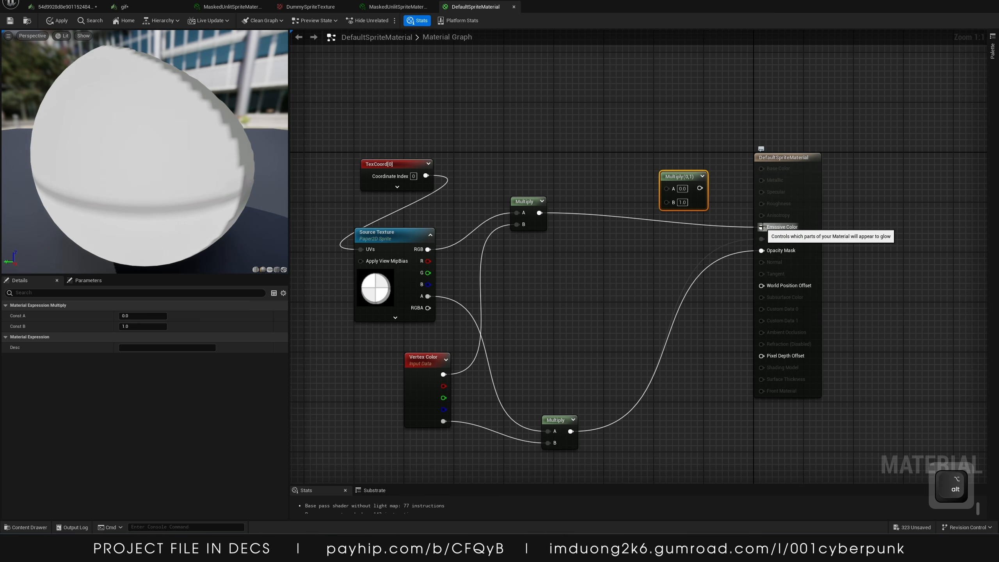
left_click(762, 227, "alt")
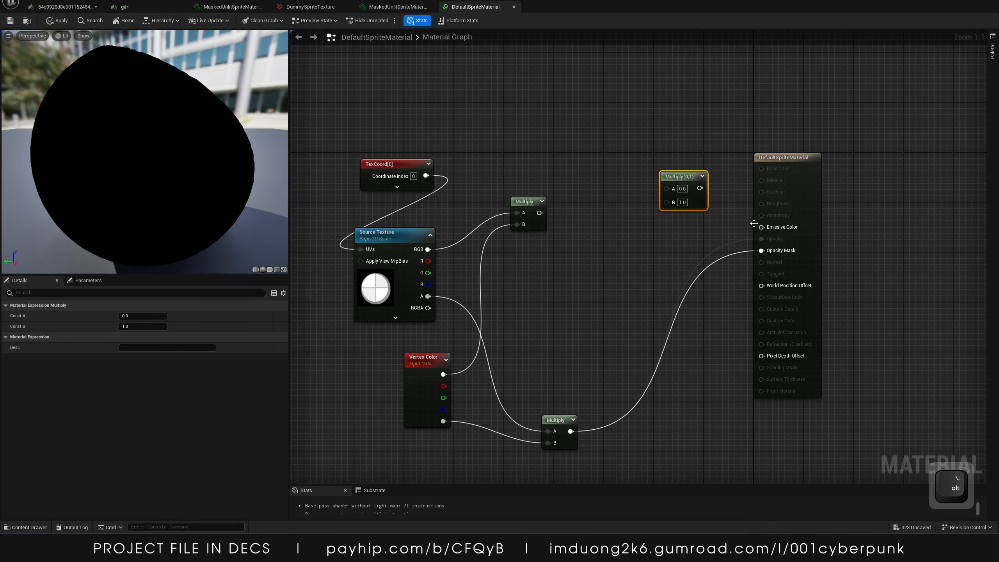
left_click_drag(539, 213, 673, 188)
left_click_drag(699, 187, 761, 227)
Add a constant node and convert it to a parameter
left_click(584, 253)
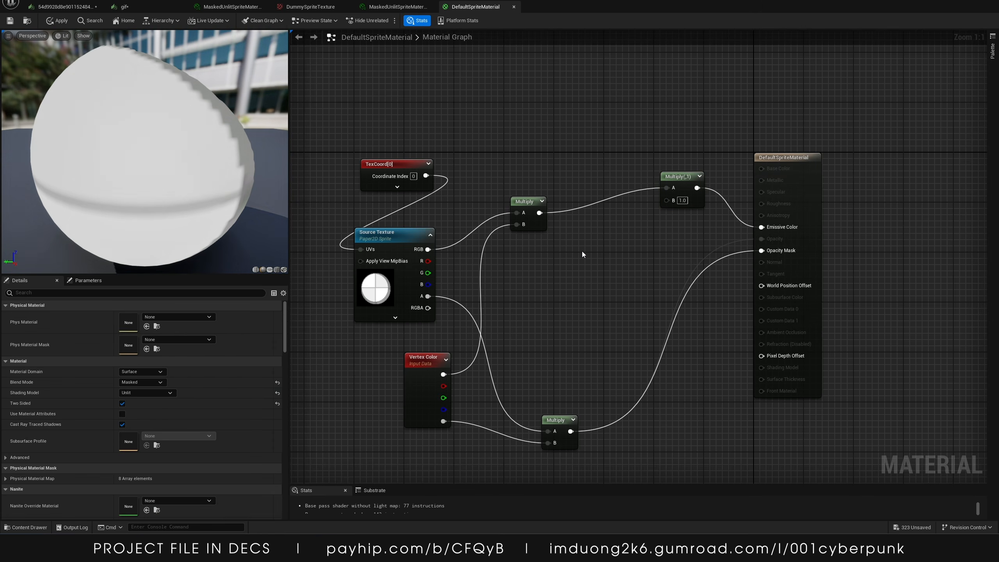
key("1")
left_click(581, 251)
right_click(605, 256)
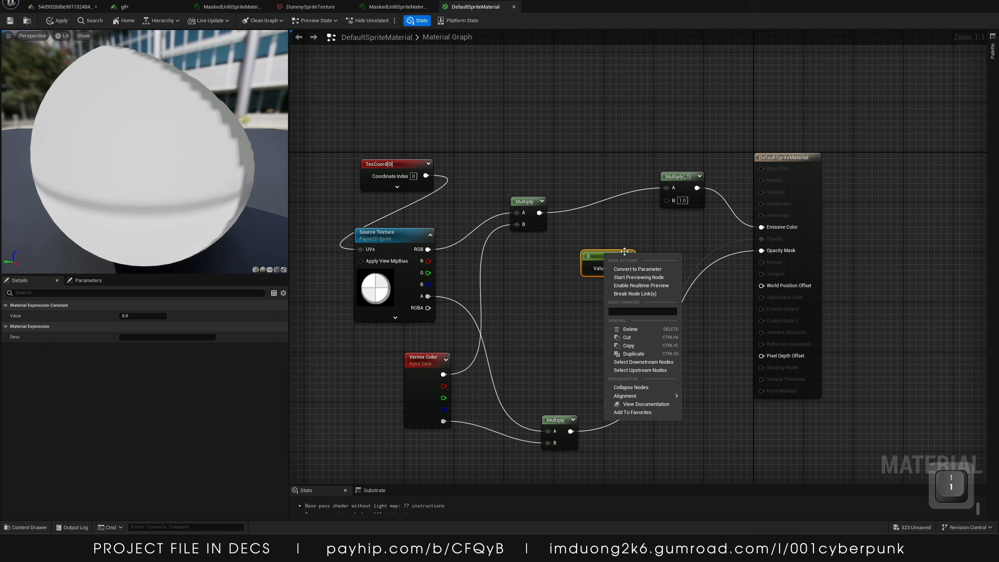
left_click(634, 270)
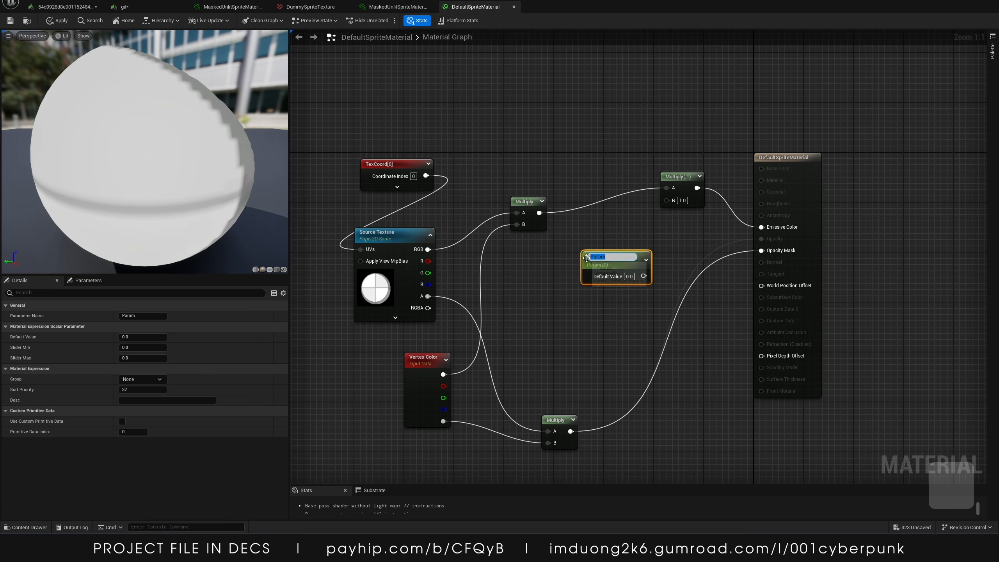
Name the new scalar parameter Emission
type("Enussu")
key("BackSpace")
key("BackSpace")
key("BackSpace")
key("BackSpace")
key("BackSpace")
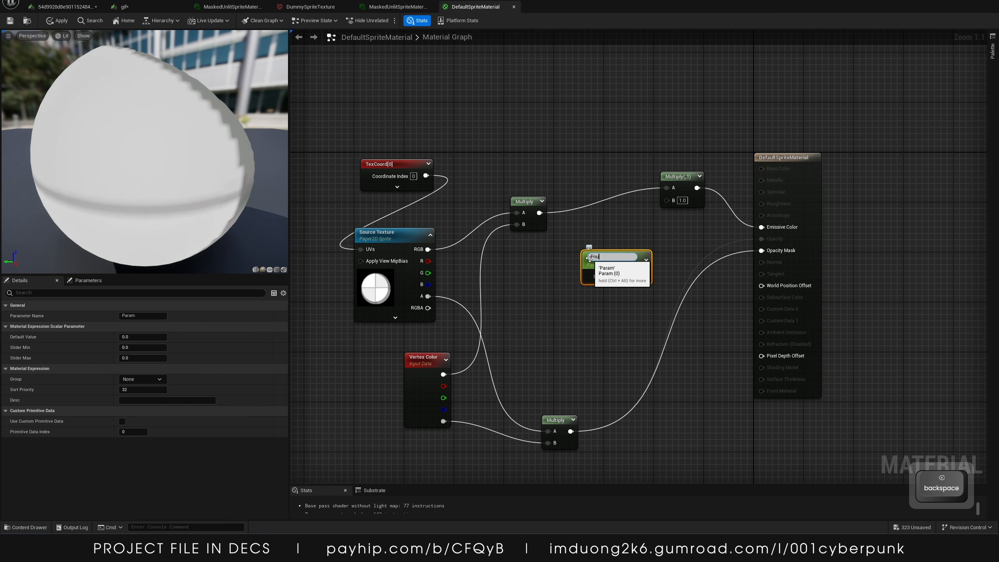
type("mission")
key("Return")
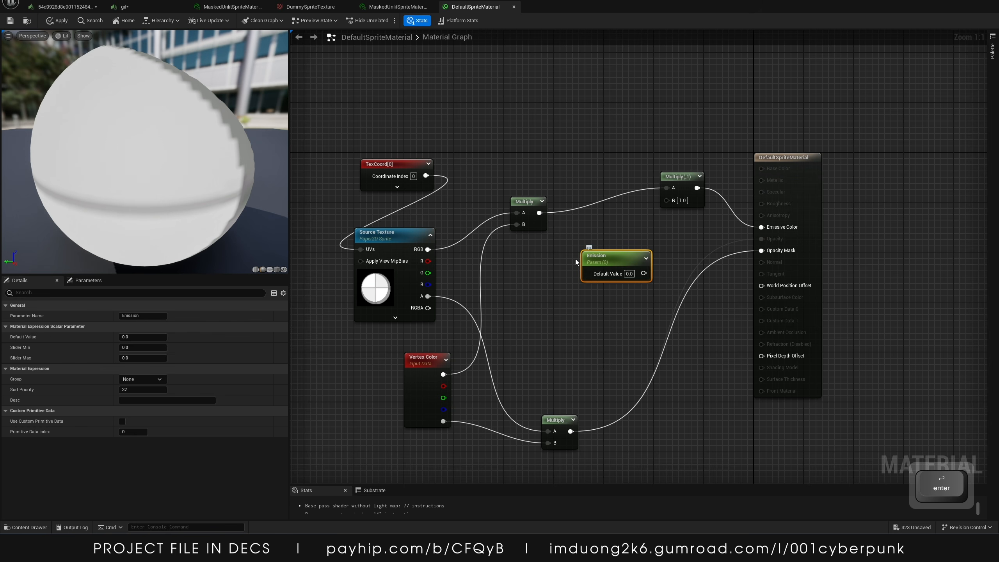
Connect the Emission parameter to the new Multiply's B input and set its default value to 1
left_click_drag(644, 273, 666, 199)
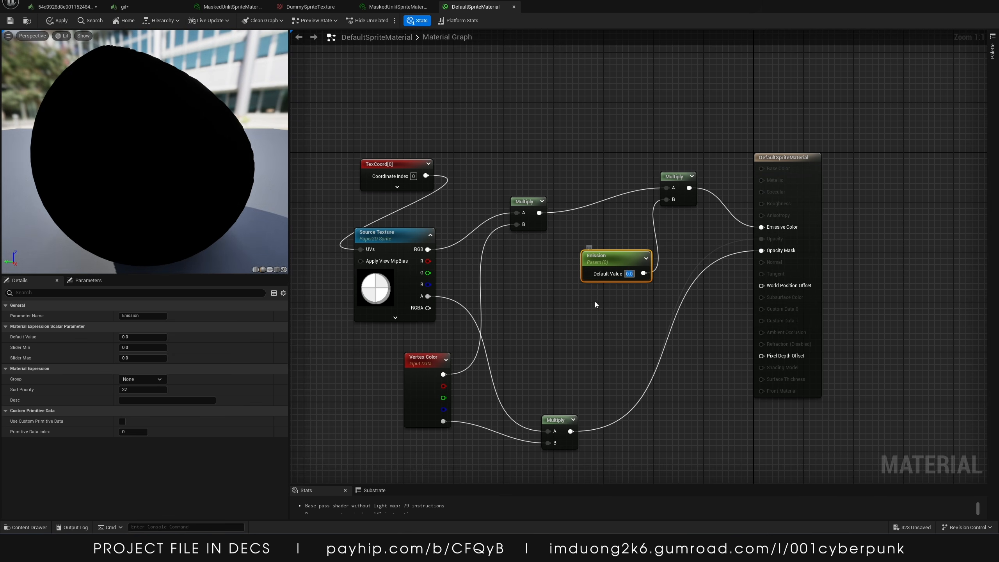
type("1")
left_click(562, 311)
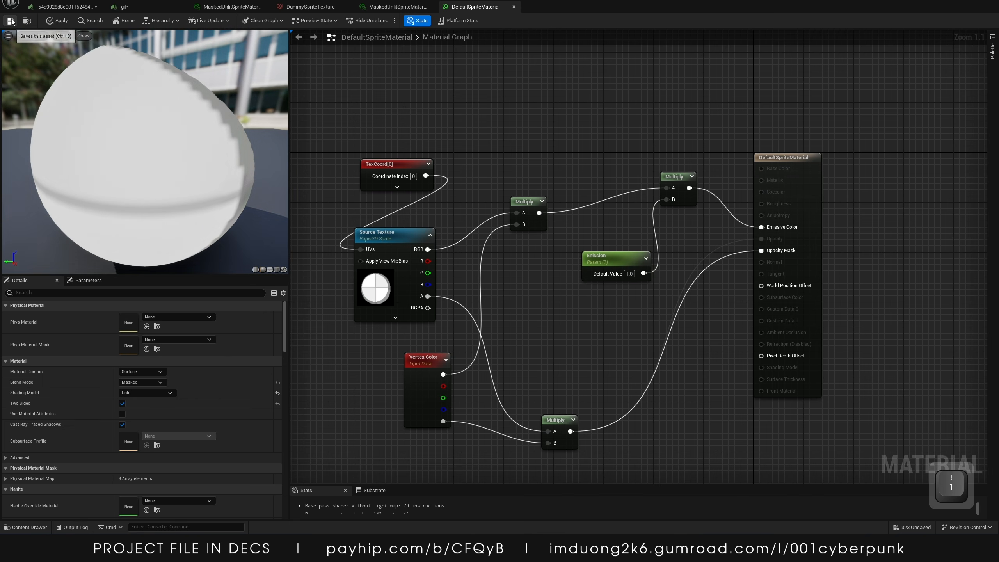
Save the DefaultSpriteMaterial and close the flipbook and material editor tabs
key("ctrl+s")
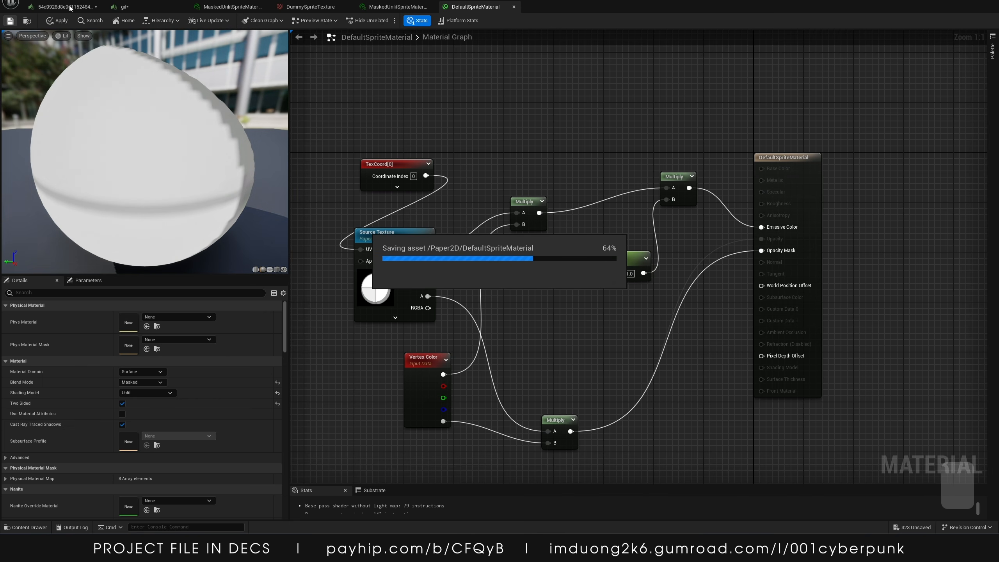
left_click(69, 7)
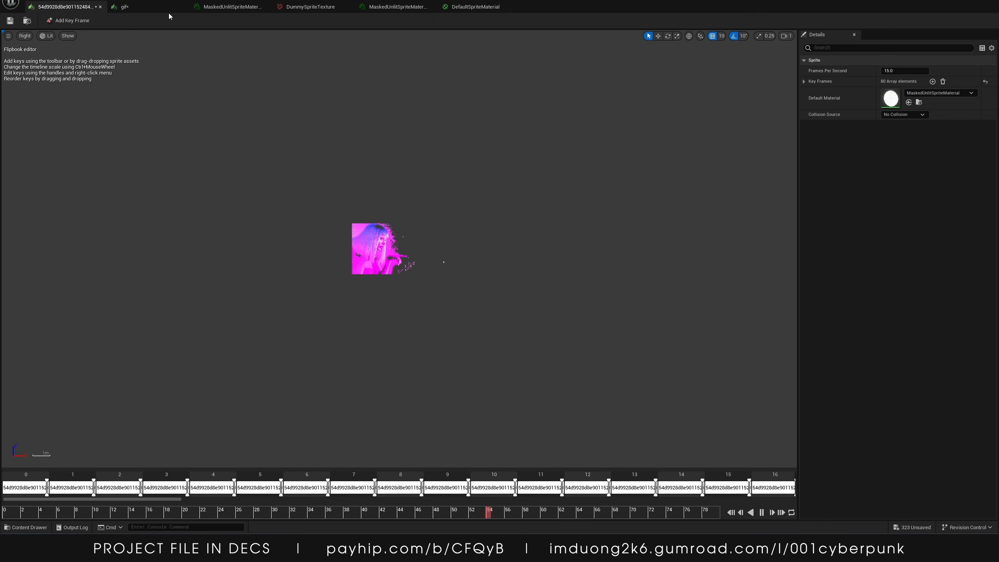
left_click(183, 7)
left_click(183, 7)
left_click(183, 7)
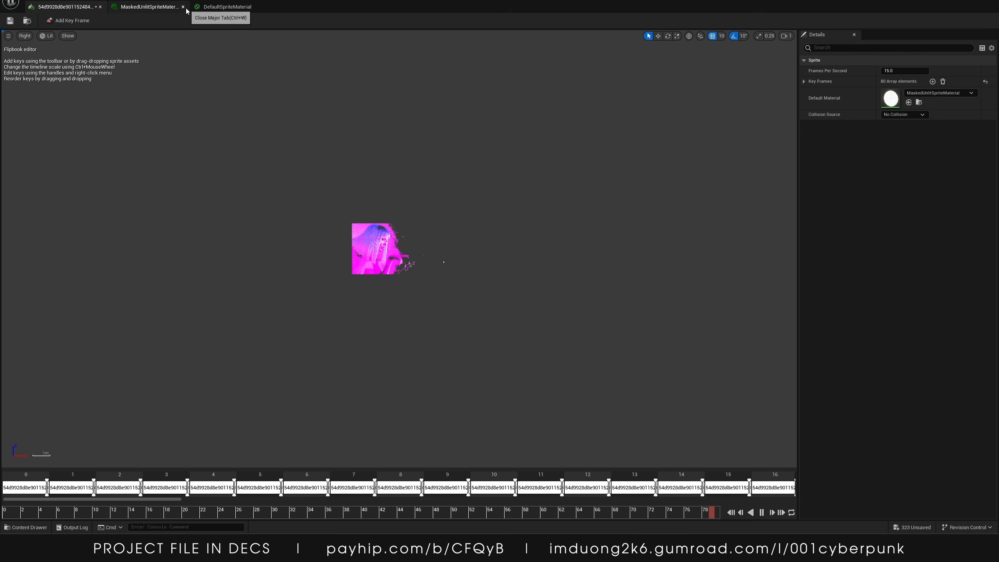
left_click(183, 7)
left_click(184, 7)
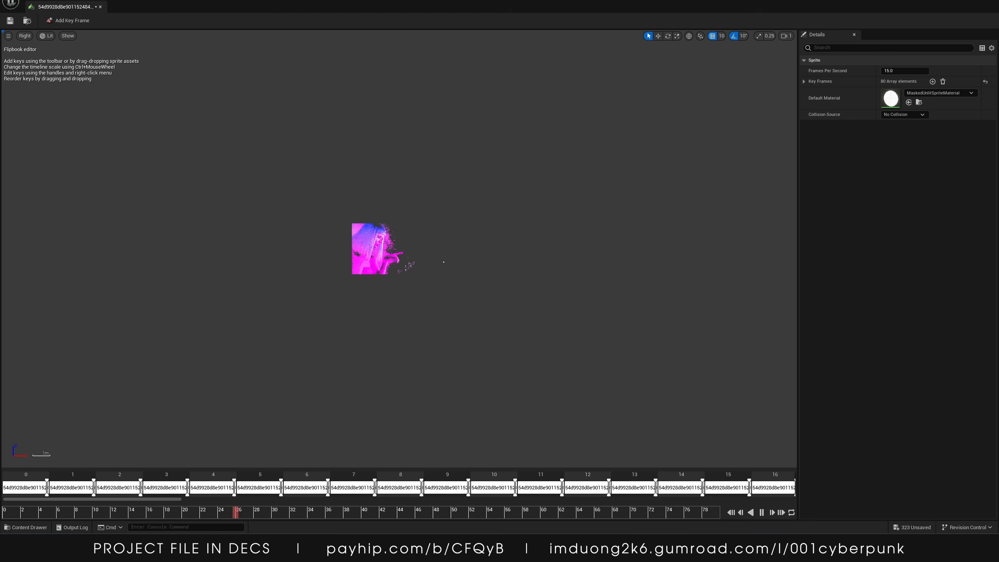
left_click(985, 2)
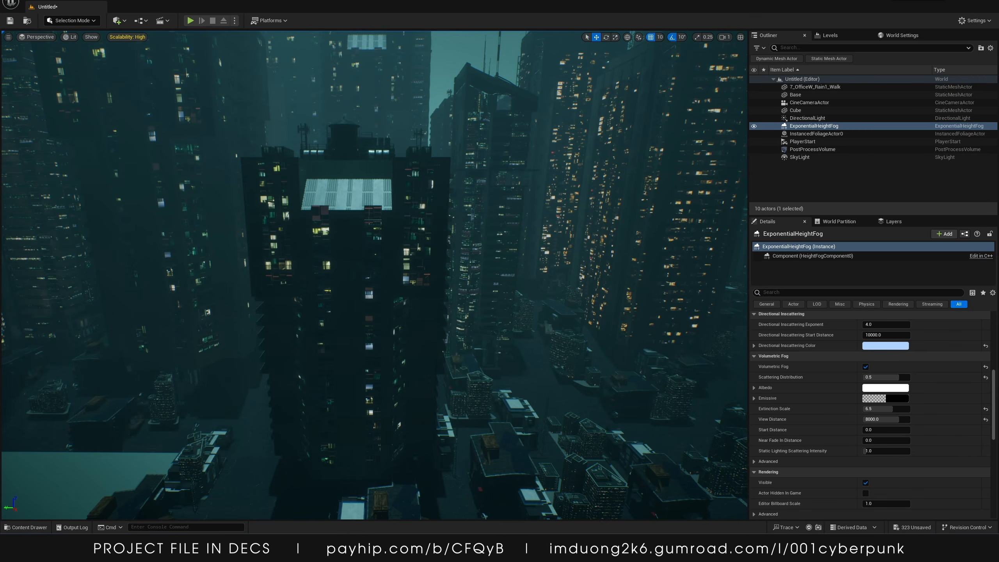
Place the GIF flipbook from the content drawer into the level in front of the central building
left_click(21, 526)
left_click_drag(302, 307, 403, 181)
left_click_drag(337, 291, 375, 373)
Rotate, scale and move the flipbook actor so it sits flat on the central building's facade
key("e")
key("w")
left_click_drag(300, 368, 327, 318)
key("r")
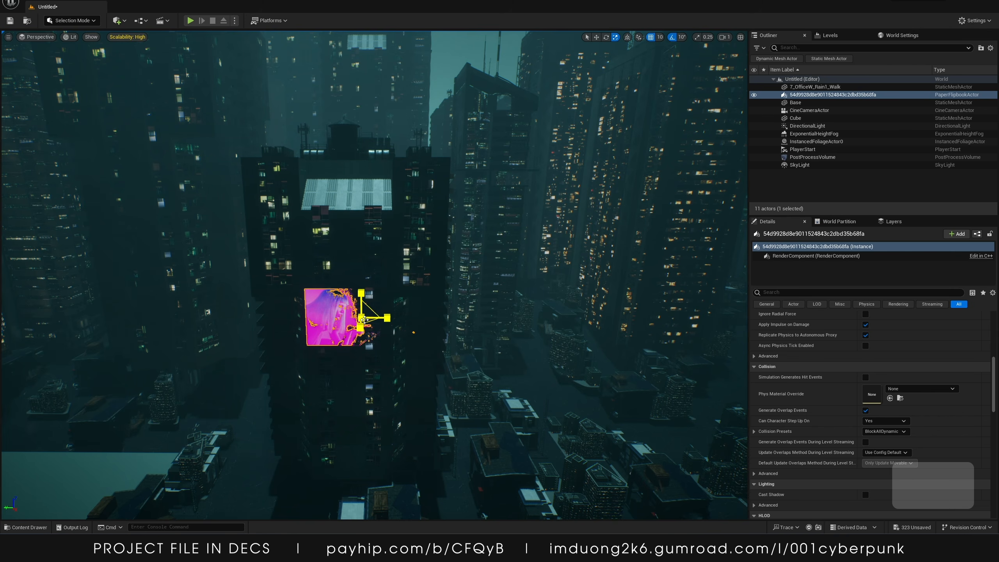
key("t")
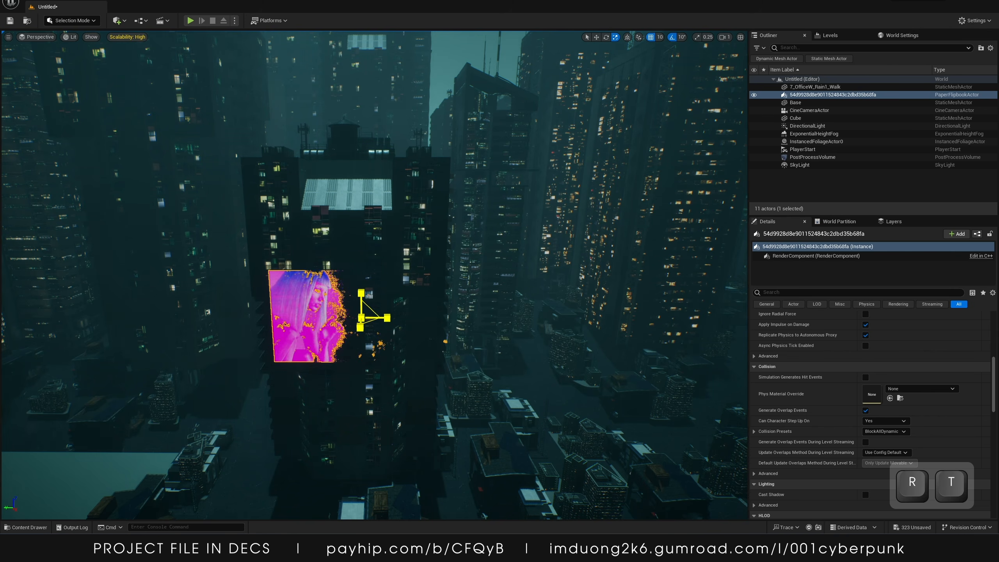
key("w")
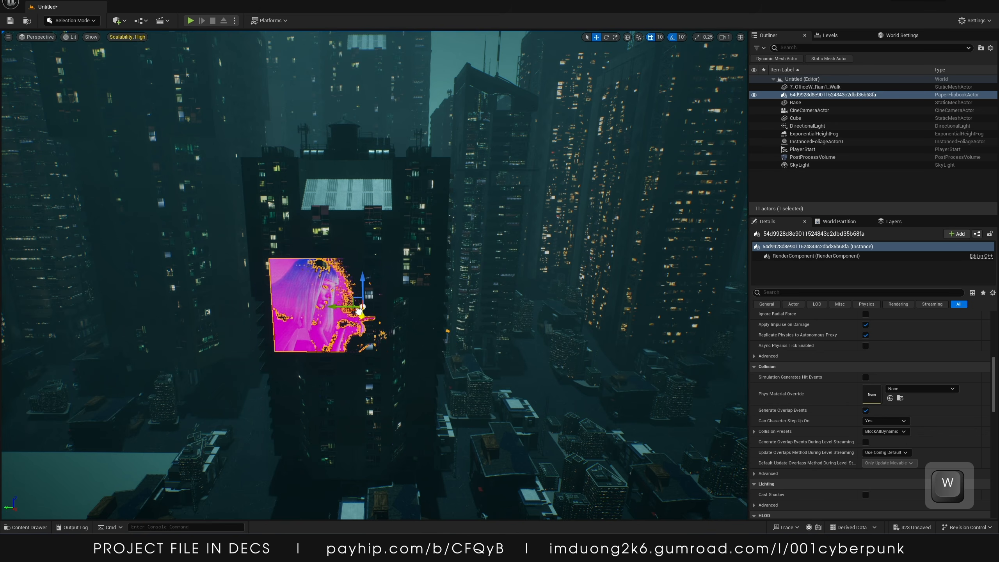
key("w")
mouse_move(471, 292)
right_mouse_down()
mouse_move(469, 220)
mouse_move(456, 291)
right_mouse_up()
Open the flipbook's MaskedUnlitSpriteMaterial instance and set its Emission parameter to 15
scroll(850, 374, "up", 10)
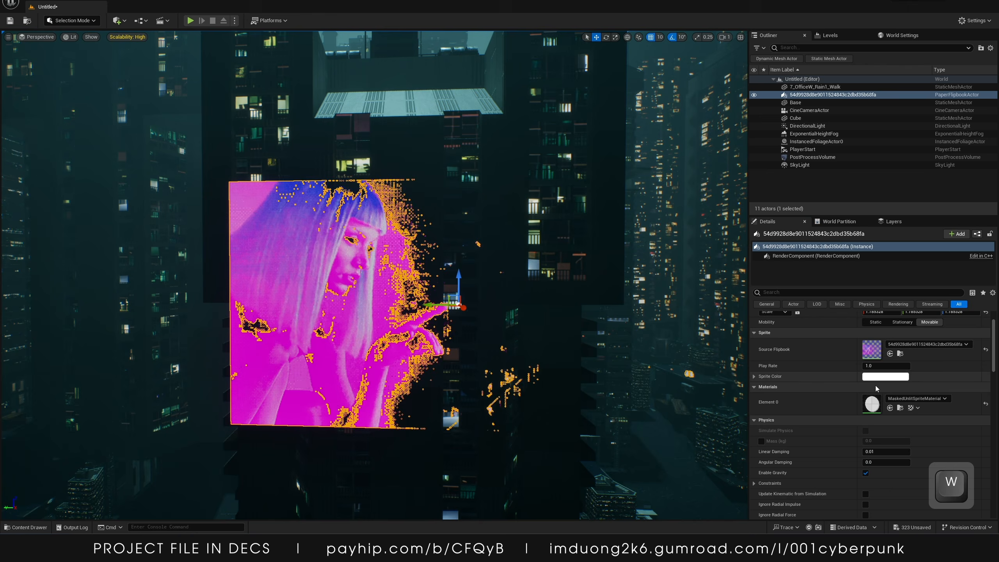
double_click(871, 403)
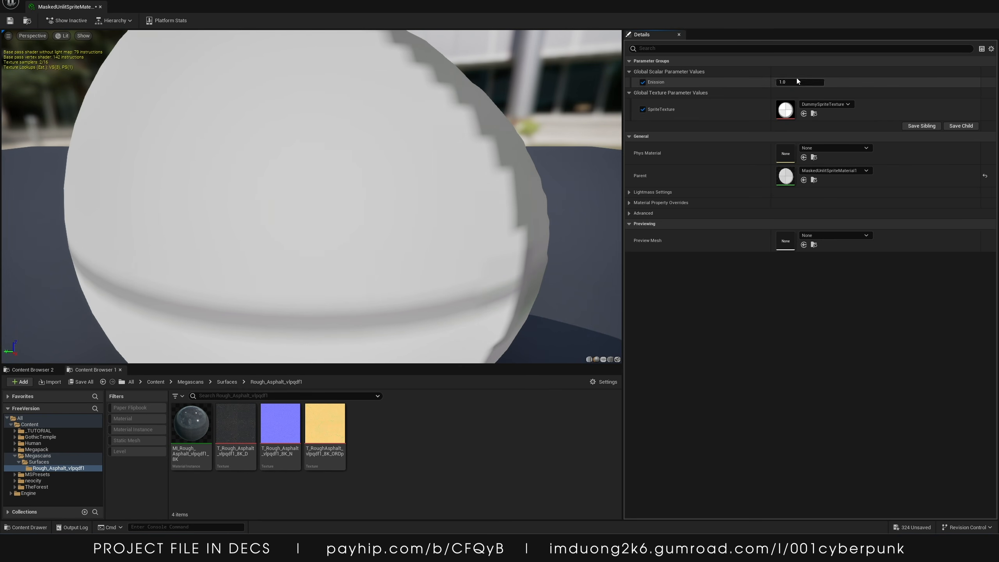
left_click_drag(791, 4, 753, 189)
left_click(899, 278)
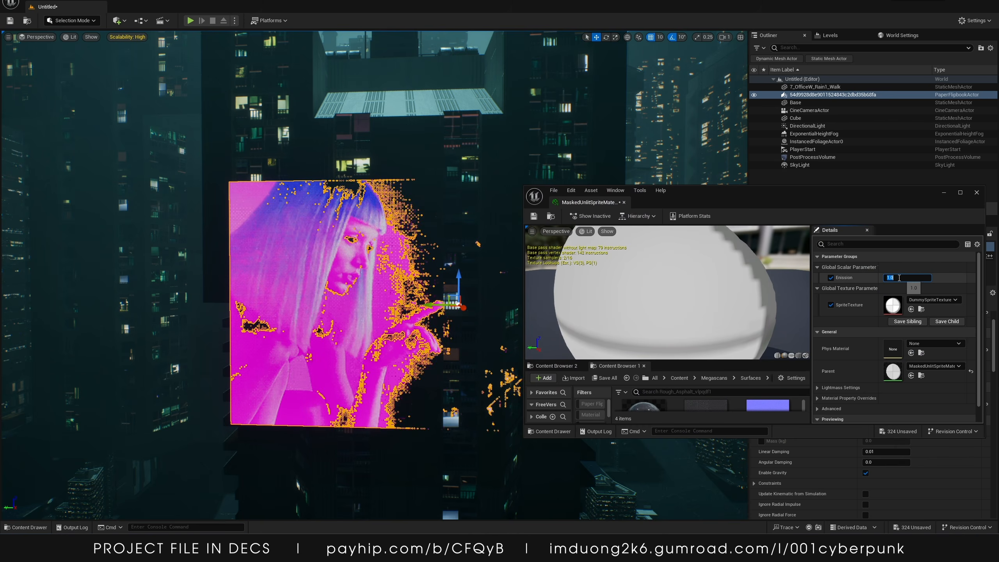
type("15")
key("Return")
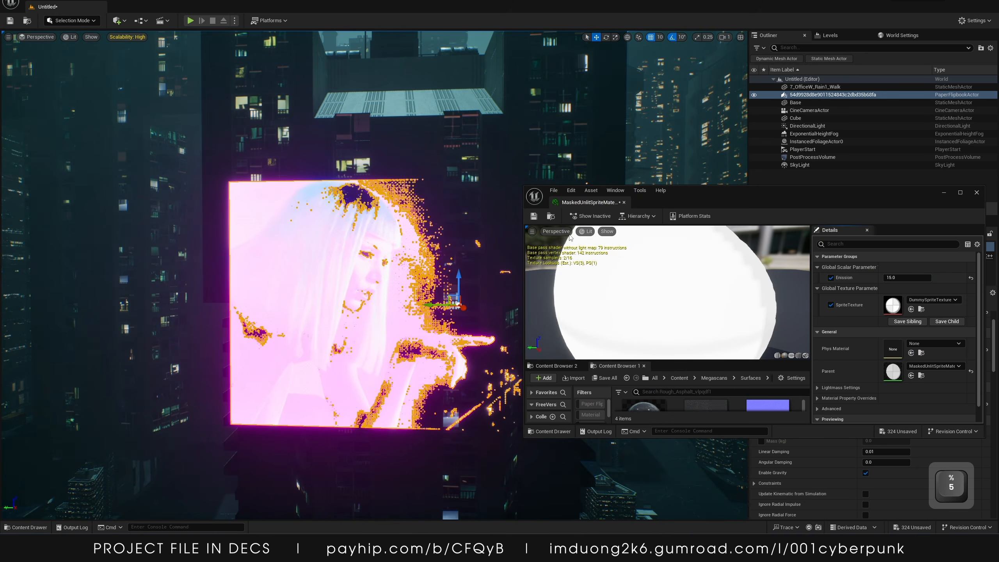
Close the material instance editor and nudge the hologram flipbook slightly along the facade
key("s")
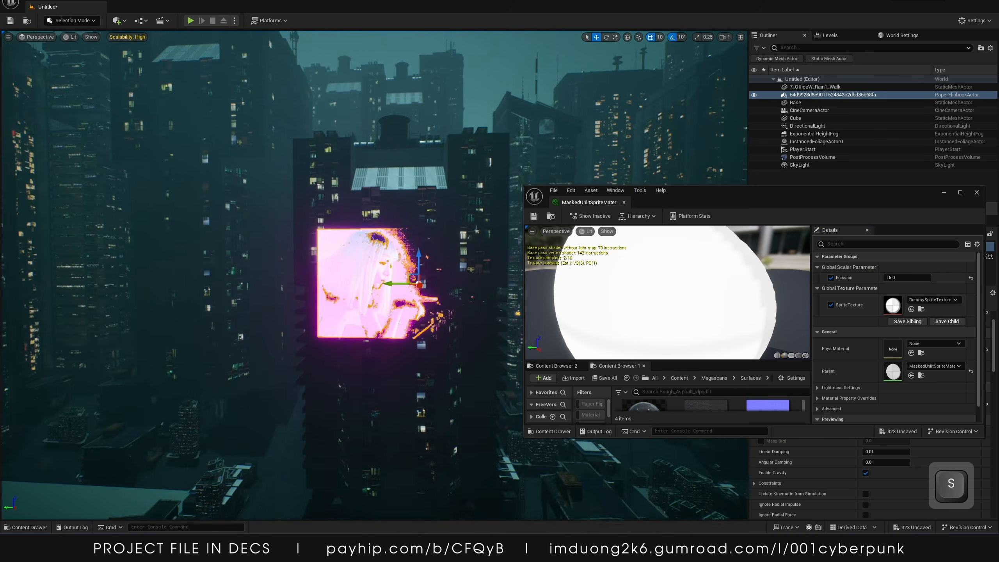
left_click(479, 111)
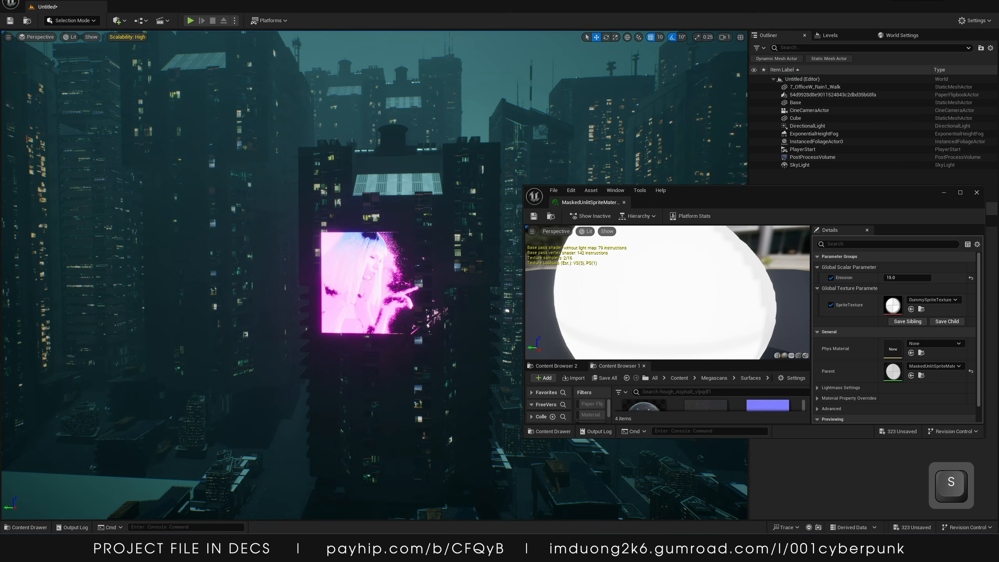
left_click(366, 283)
left_click(944, 193)
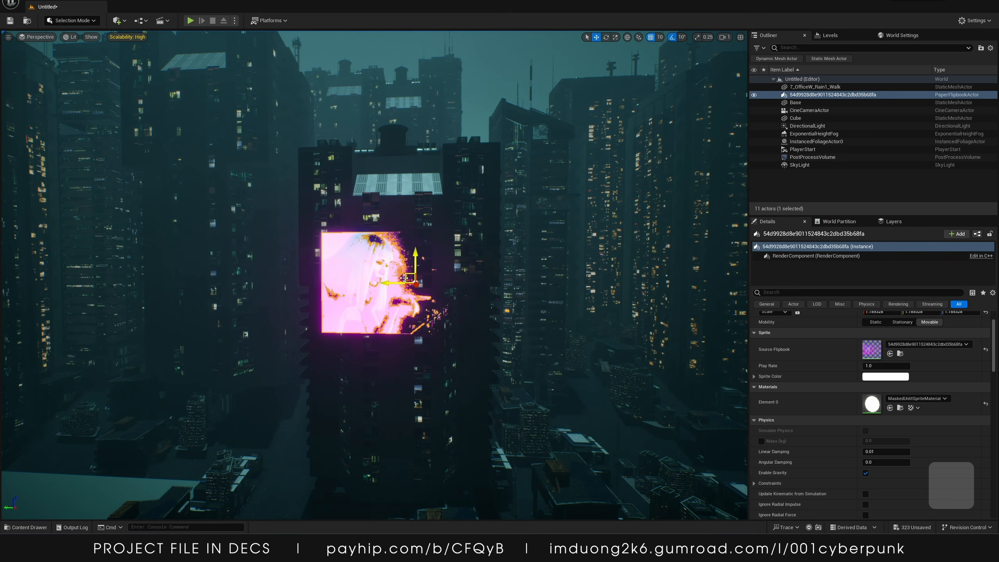
left_click_drag(388, 281, 392, 283)
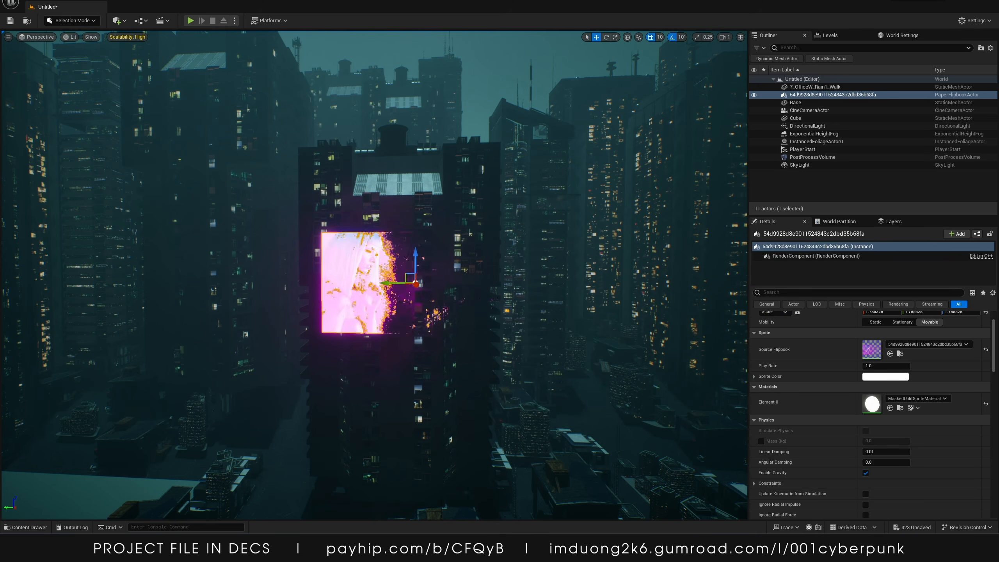
right_click_drag(393, 283, 586, 281)
key("w")
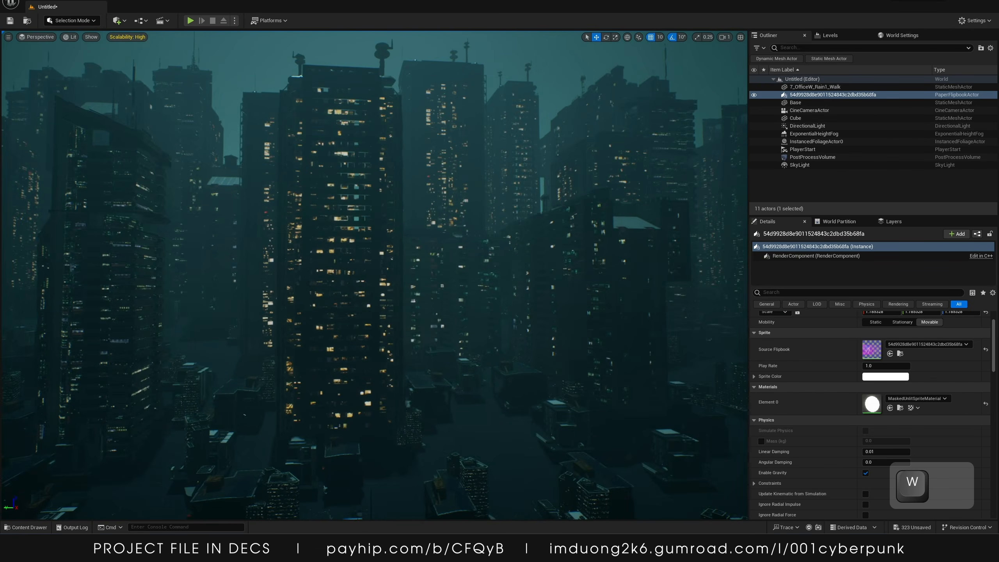
key("d")
Open the _TUTORIAL Holograms folder and place flipbook 9 into the level on a building
left_click(27, 527)
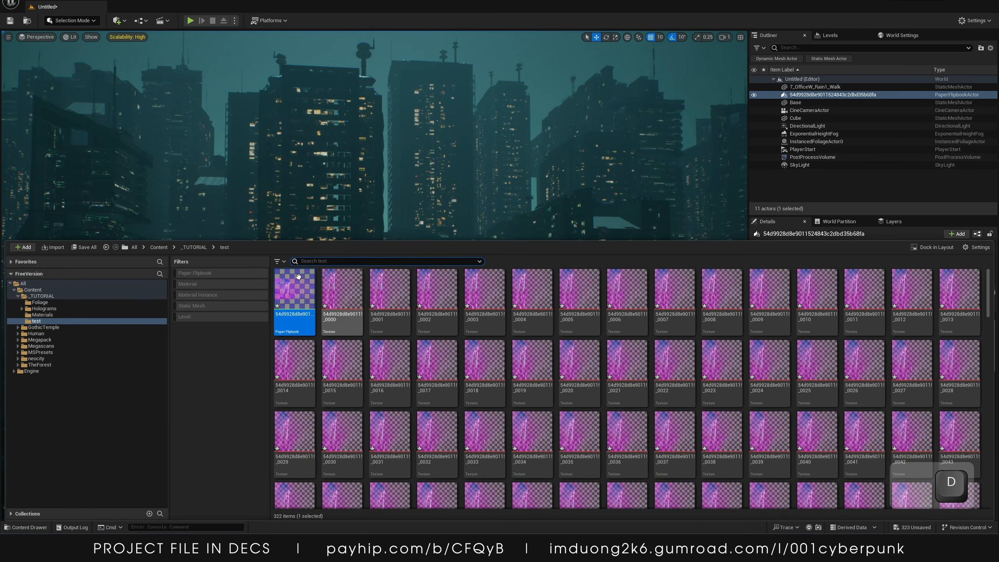
left_click(194, 247)
double_click(338, 289)
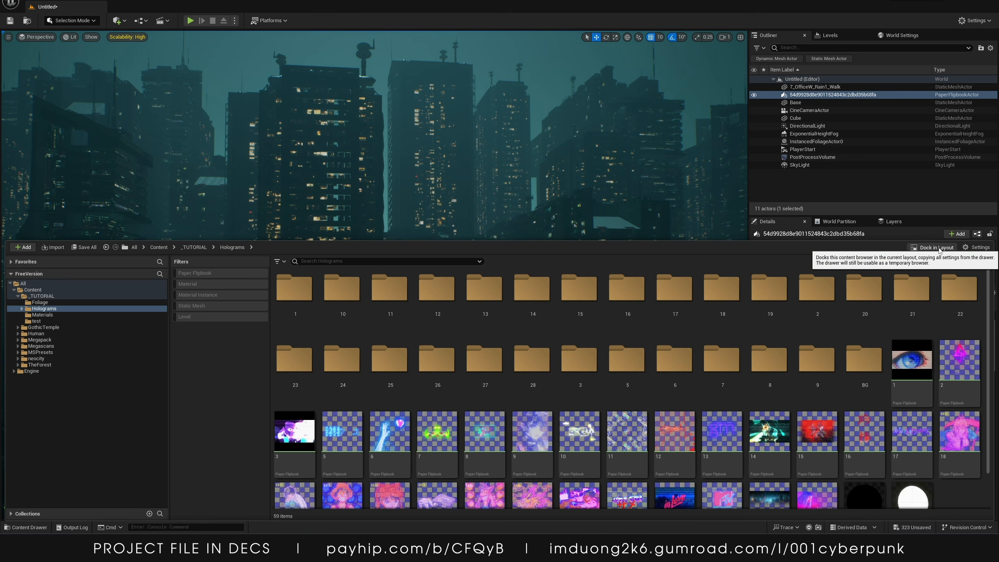
key("ctrl+space")
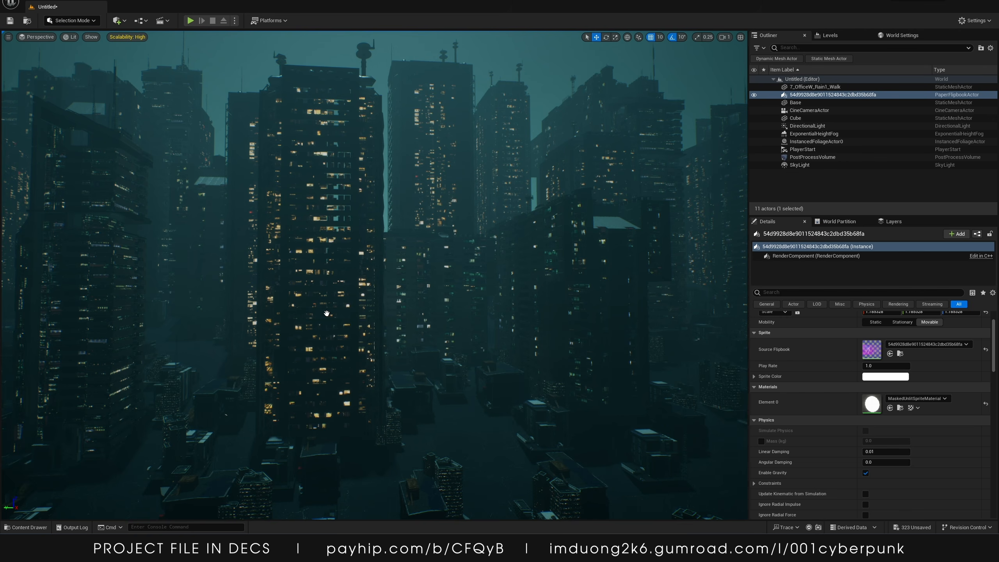
left_click_drag(356, 286, 367, 287)
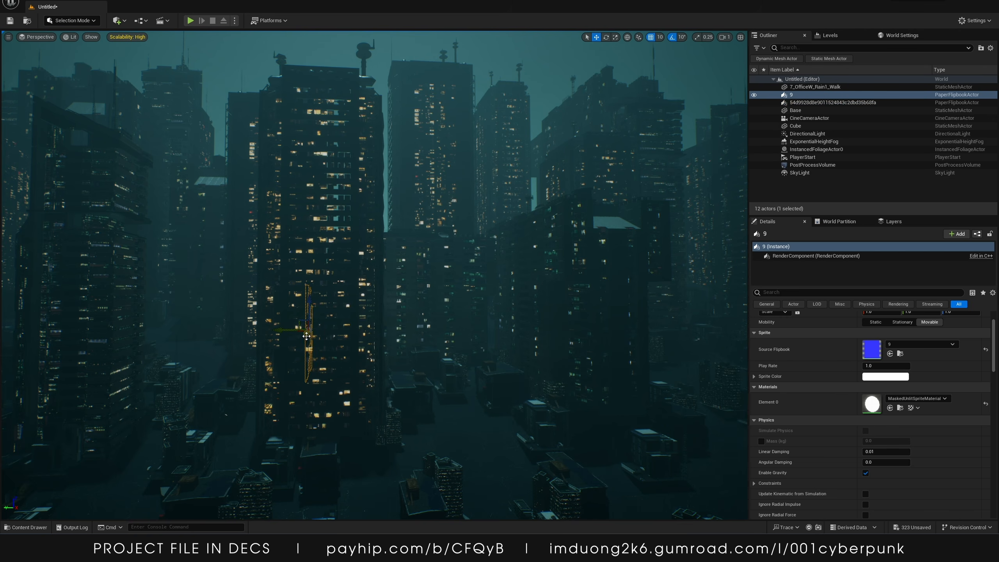
Rotate the flipbook 9 actor by 90 degrees so it faces the camera
key("ctrl+z")
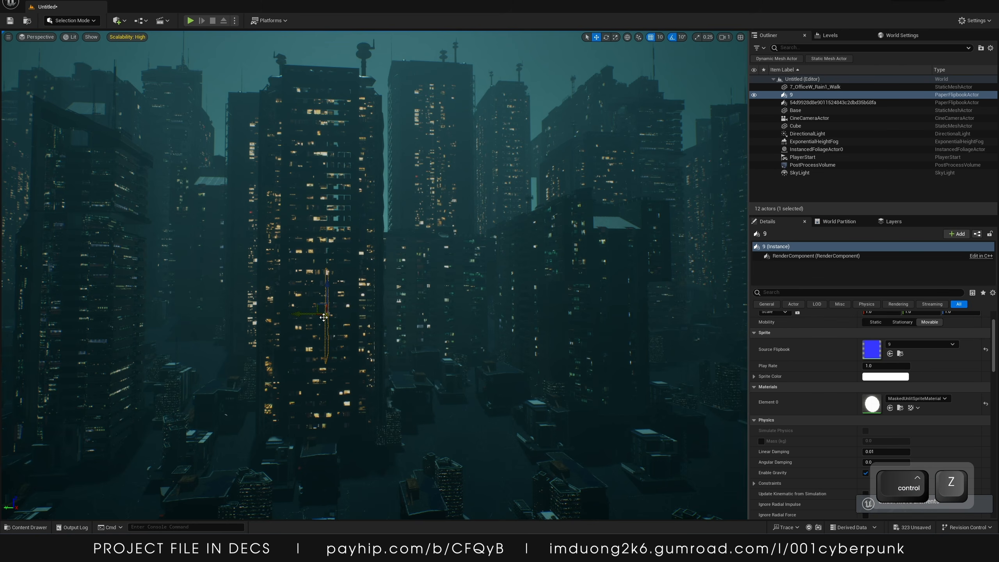
key("e")
left_click_drag(333, 334, 346, 350)
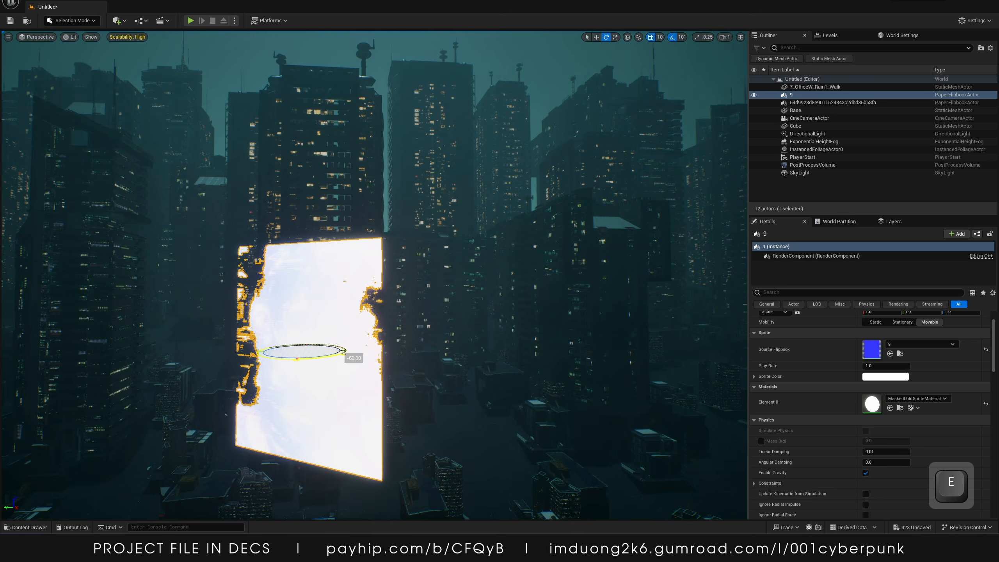
key("w")
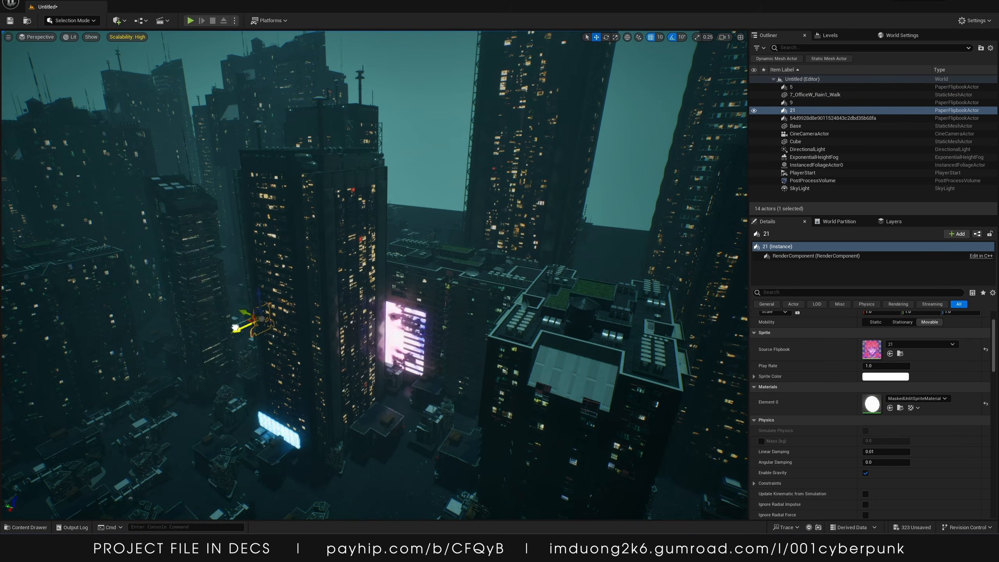
Duplicate the hologram 21 upward onto the building facade above it
key("w")
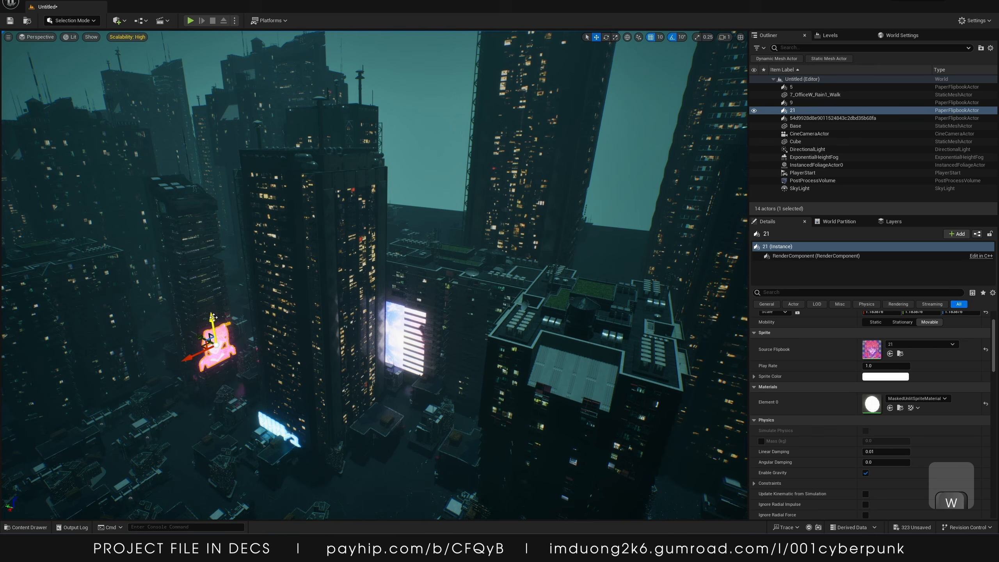
left_click_drag(213, 317, 189, 194, "alt")
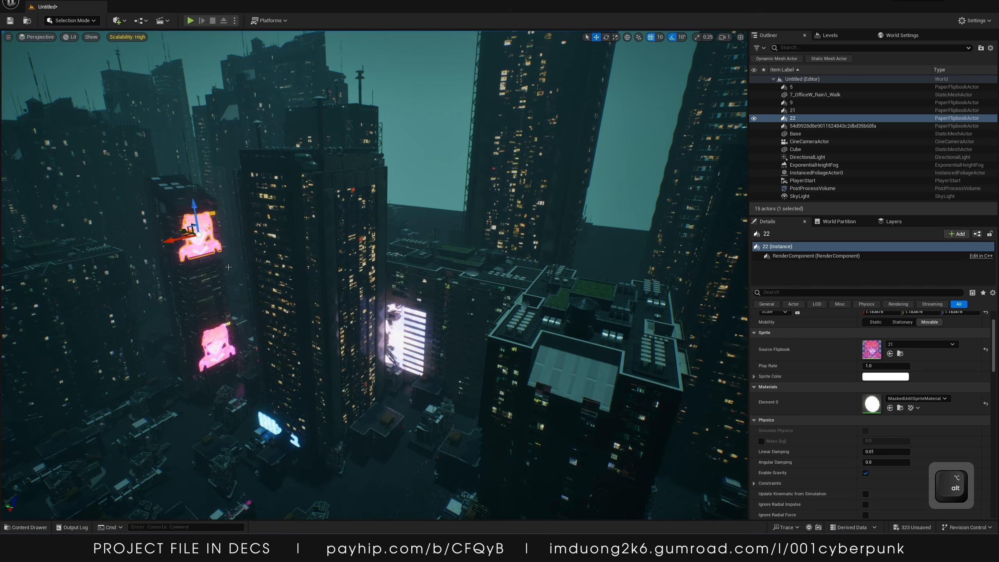
key("ctrl+z")
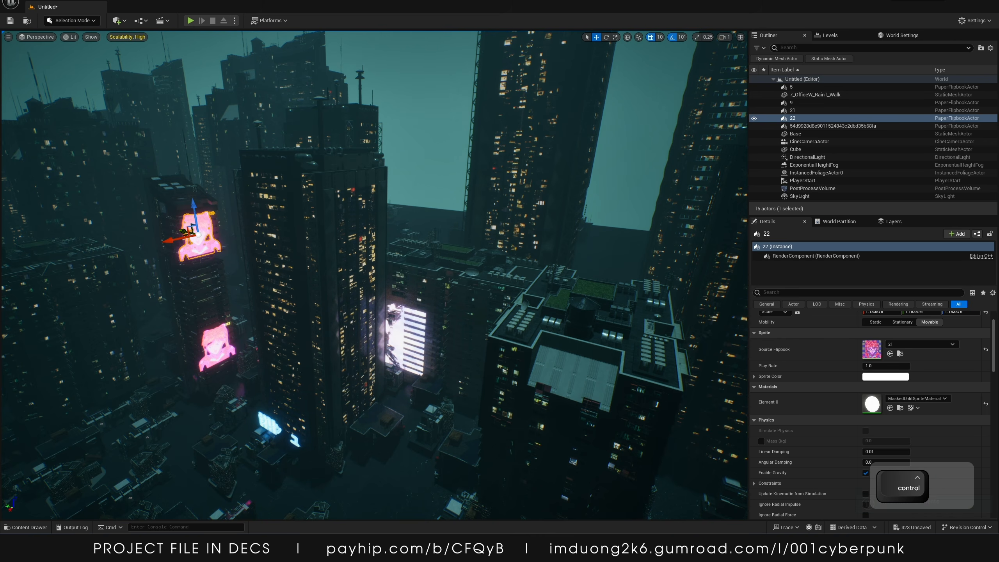
Replace the duplicated hologram actor with flipbook 20 from the Holograms folder
key("ctrl+b")
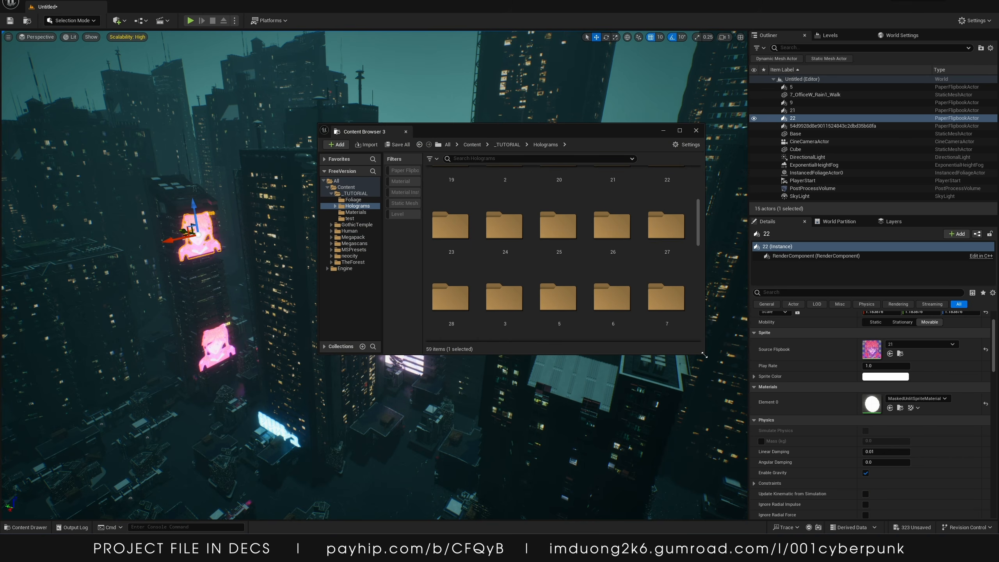
left_click_drag(704, 355, 907, 484)
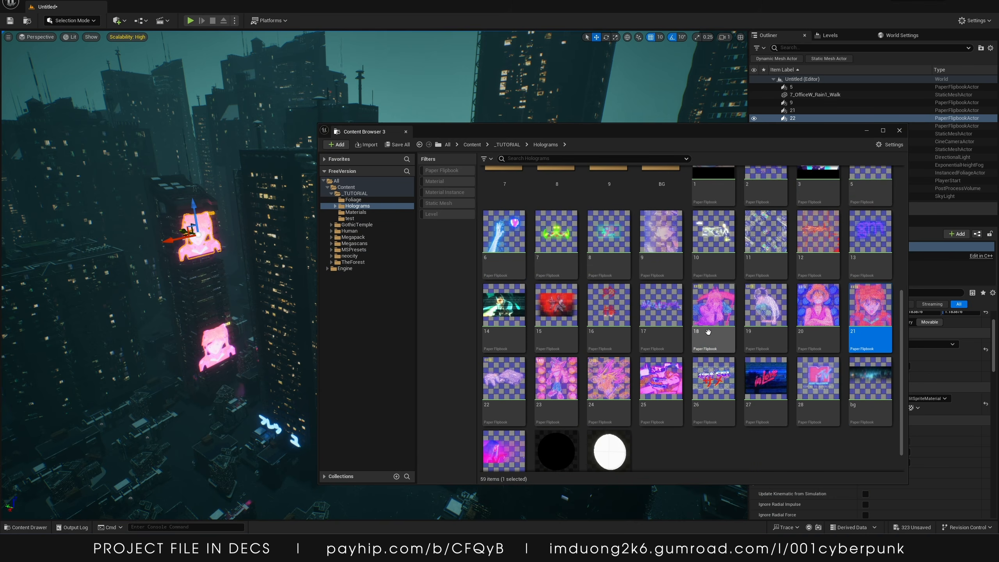
scroll(708, 331, "down", 2)
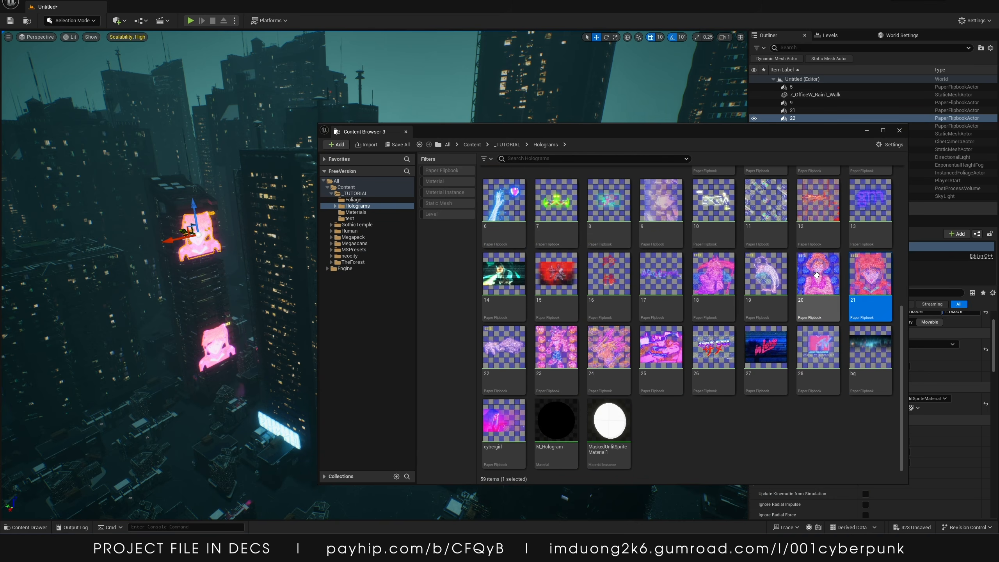
left_click(816, 274)
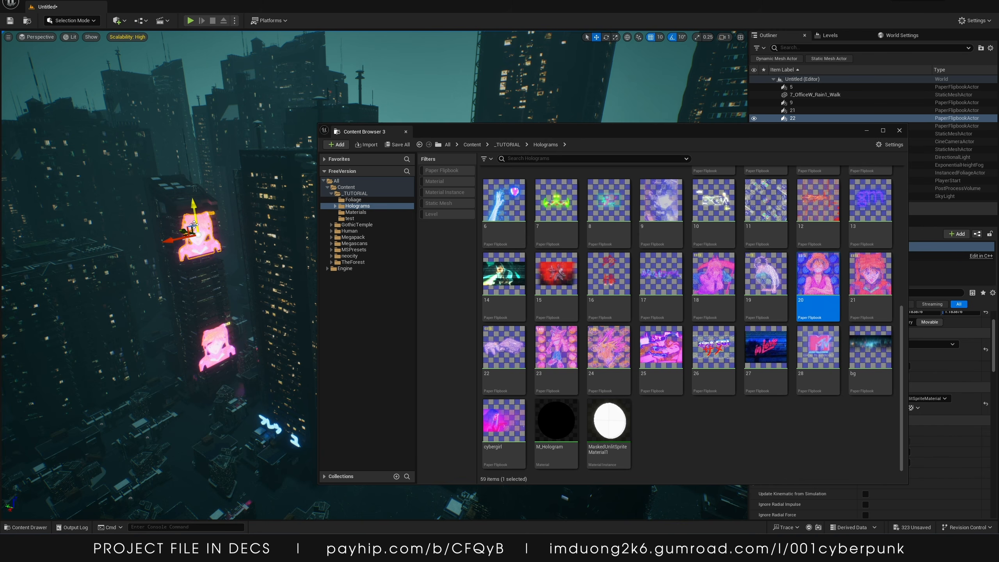
right_click(204, 233)
mouse_move(241, 293)
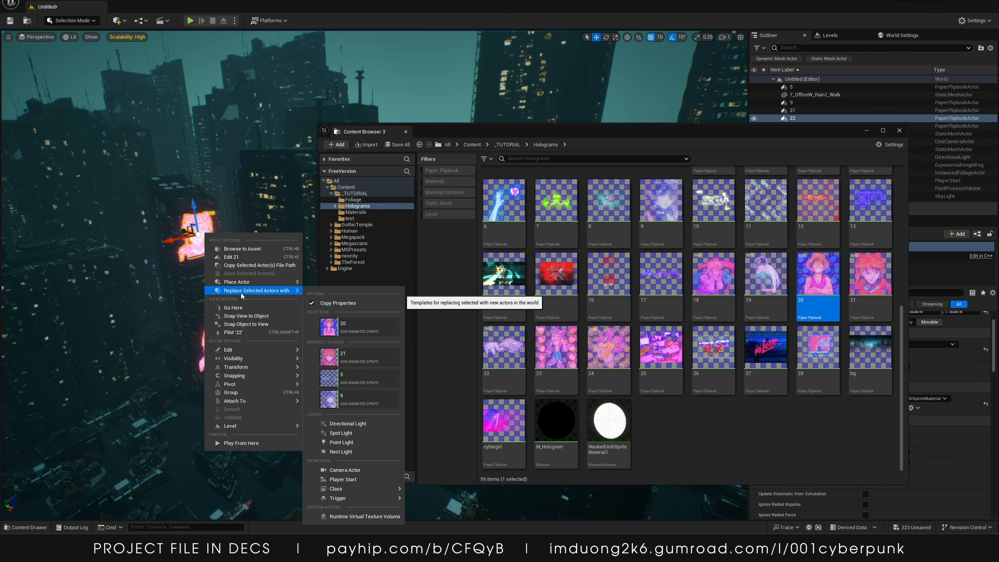
left_click(347, 328)
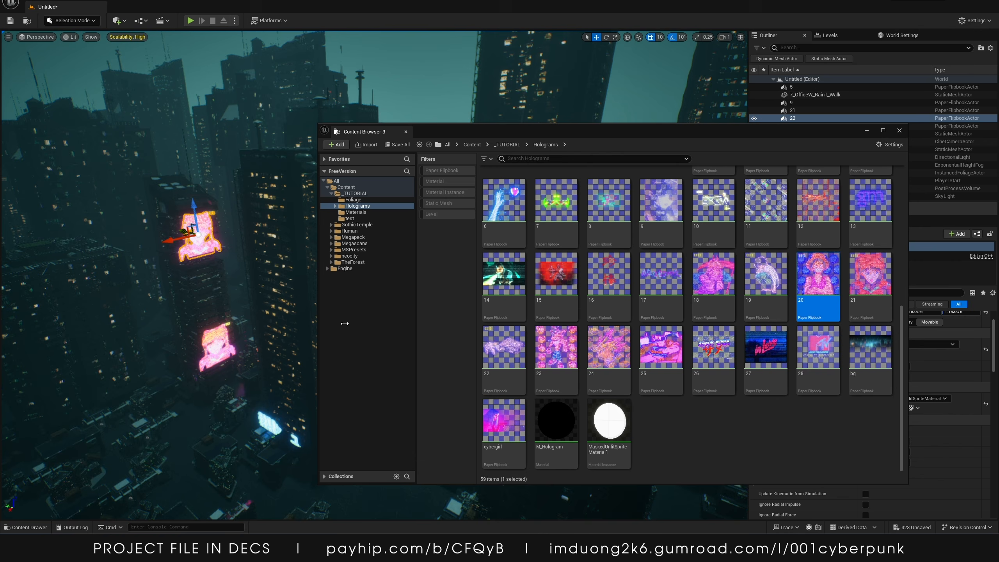
left_click(866, 130)
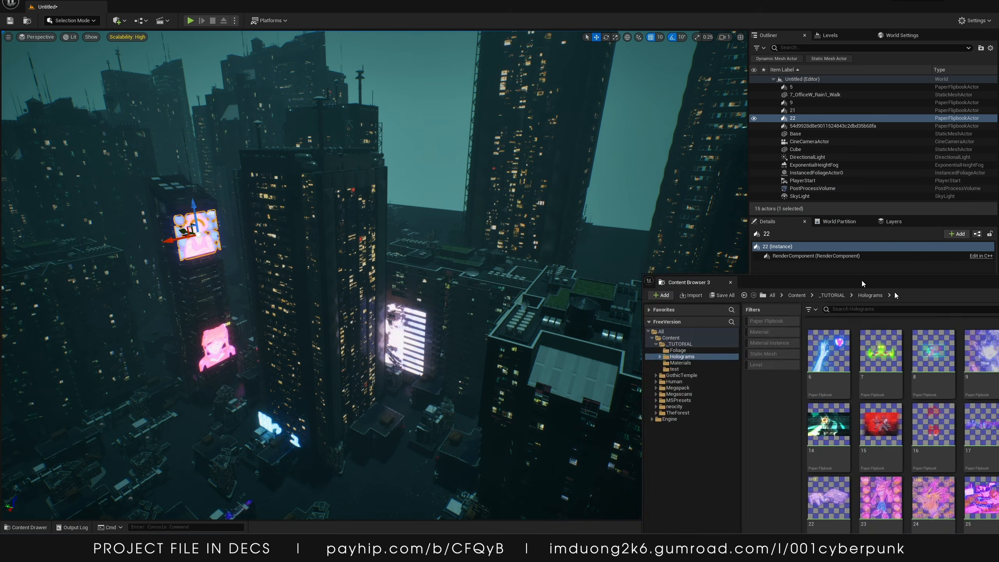
right_click_drag(613, 373, 613, 373)
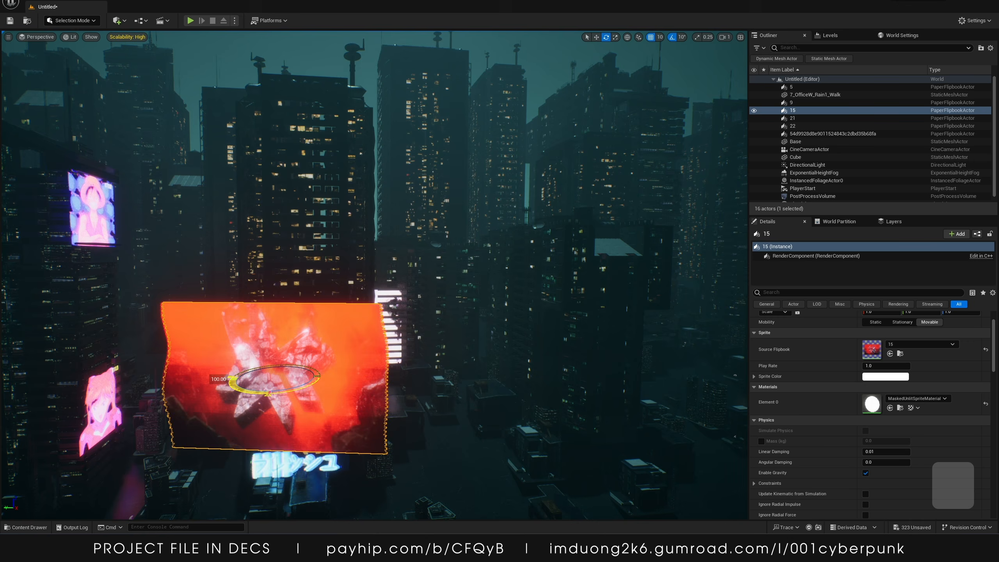
key("w")
right_click_drag(613, 373, 613, 373)
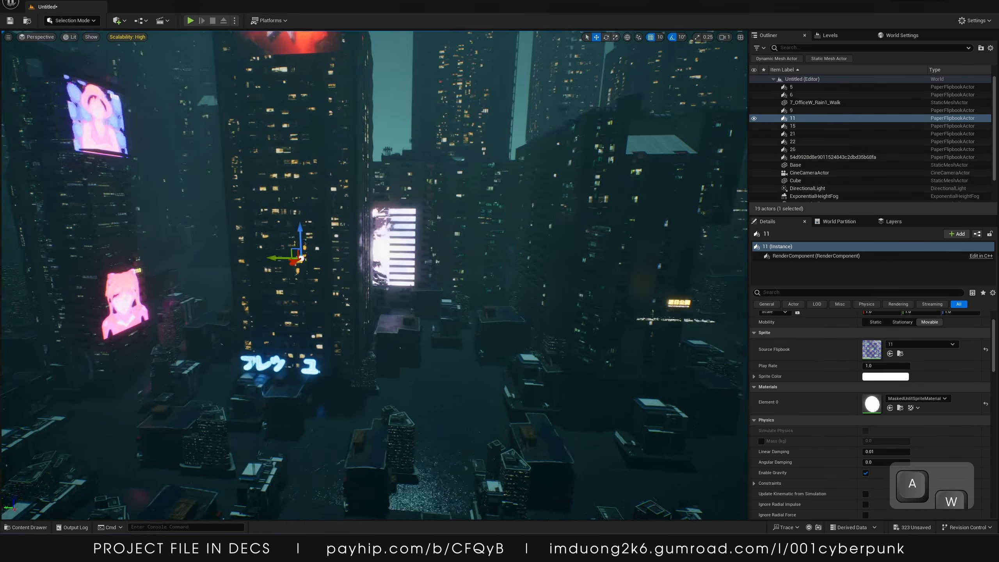
Place flipbook 7 into the level, floating above the city blocks
key("e")
right_click_drag(613, 373, 613, 373)
key("w")
key("s")
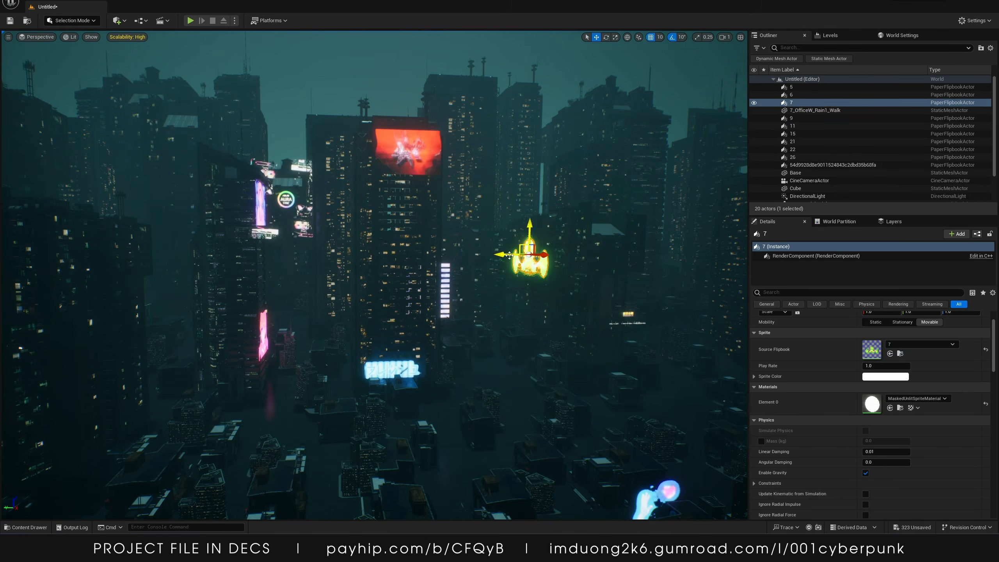
key("w")
right_click_drag(608, 277, 608, 277)
key("s")
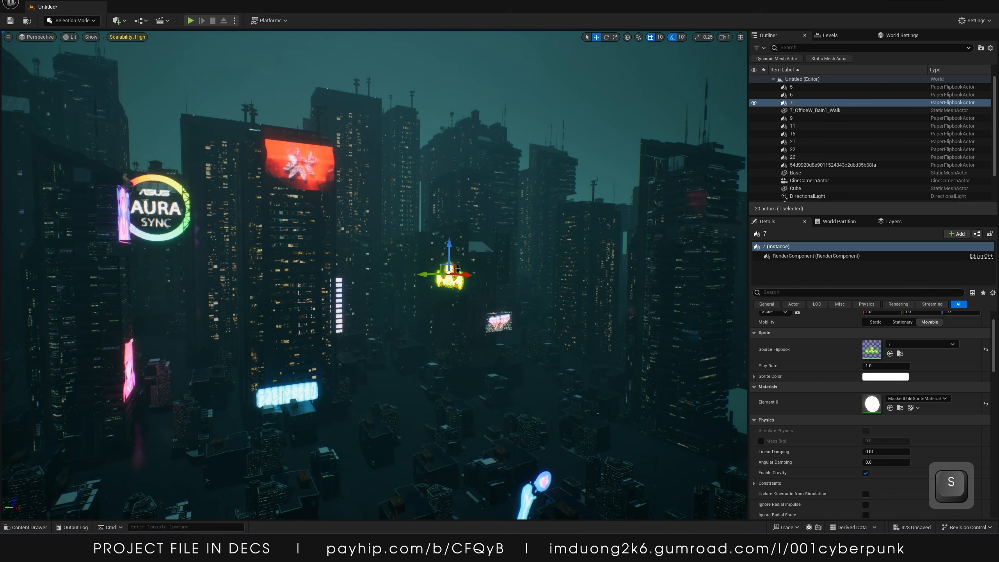
key("f")
left_click_drag(389, 272, 283, 262)
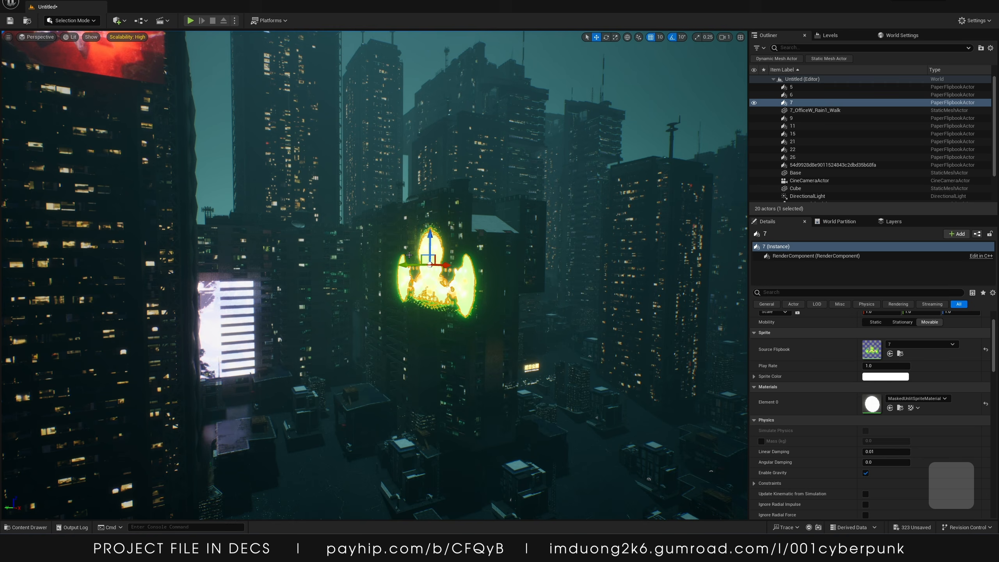
left_click_drag(409, 255, 382, 255)
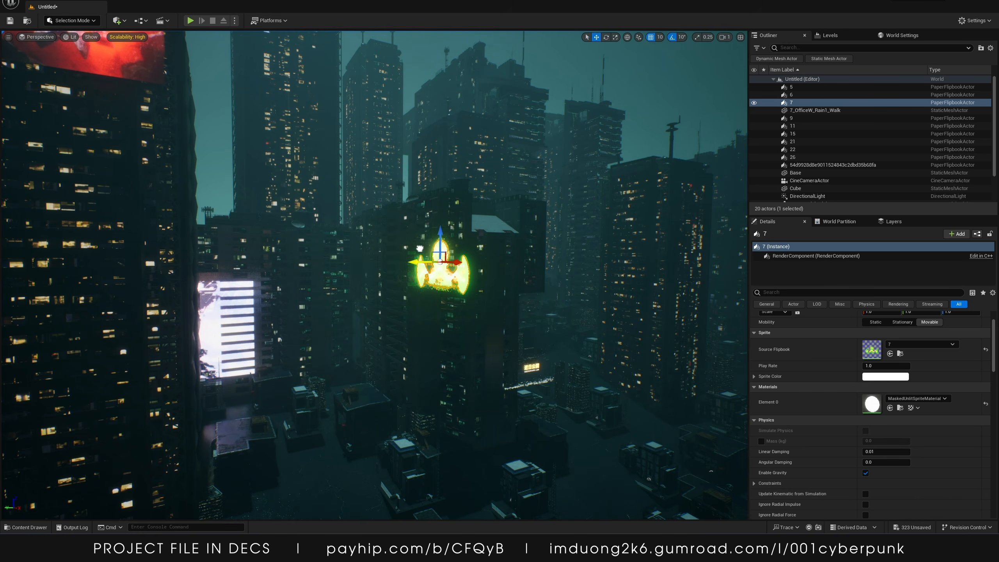
key("r")
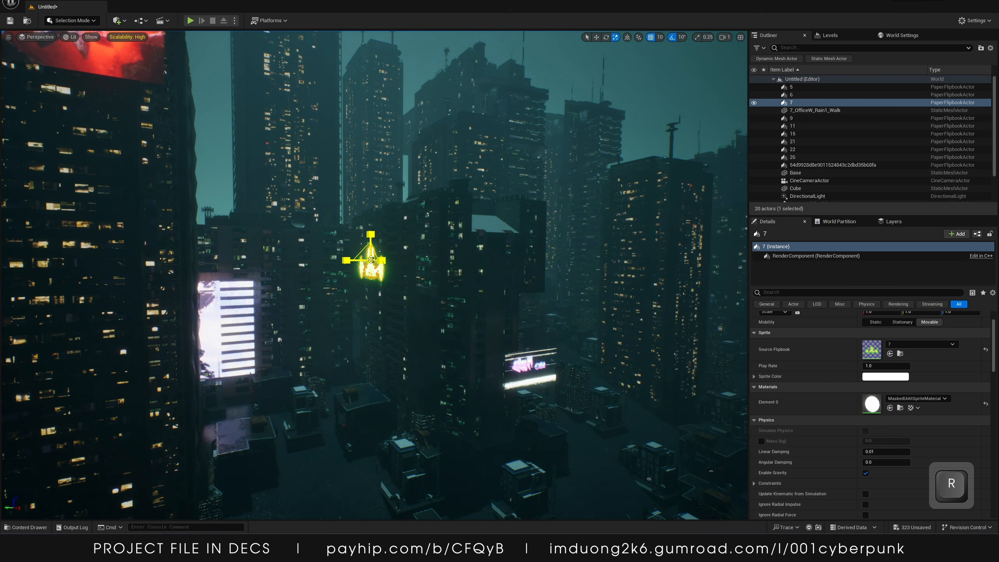
key("ctrl+z")
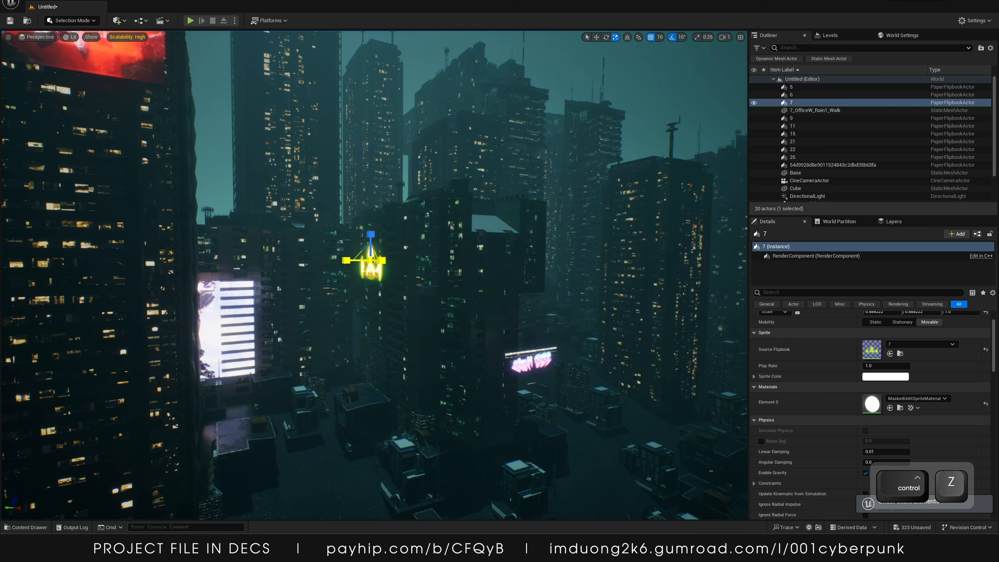
key("ctrl+z")
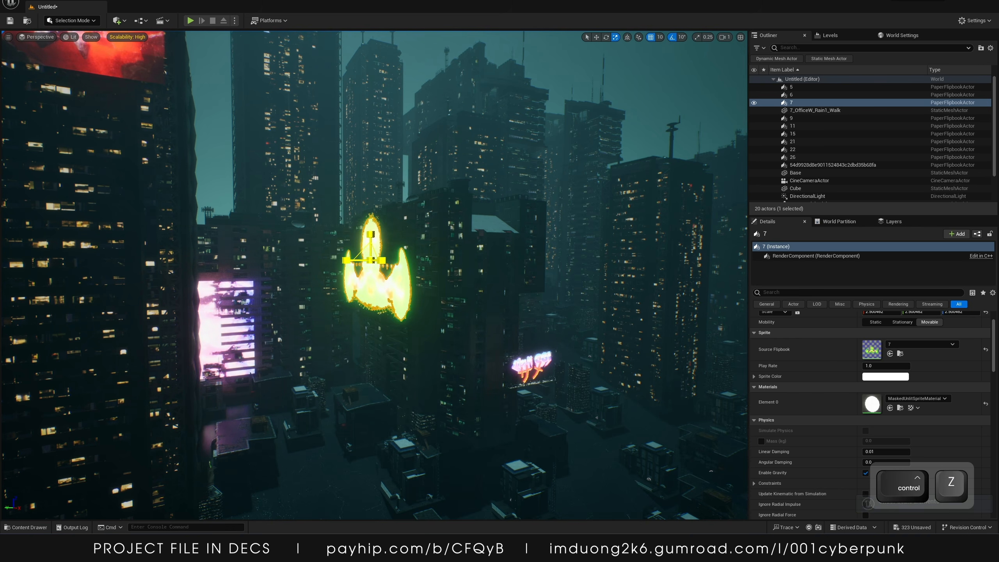
Nudge the flipbook 7 hologram sideways and duplicate it upward
key("w")
mouse_move(397, 253)
left_mouse_down()
mouse_move(429, 254)
mouse_move(406, 253)
left_mouse_up()
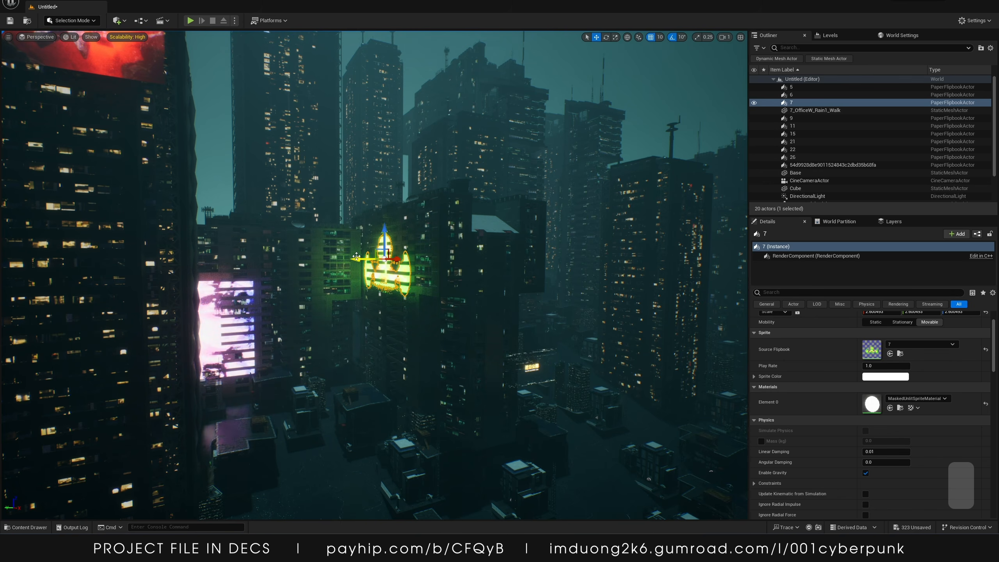
left_click_drag(349, 259, 329, 259, "alt")
key("e")
key("s")
right_click_drag(328, 259, 293, 311)
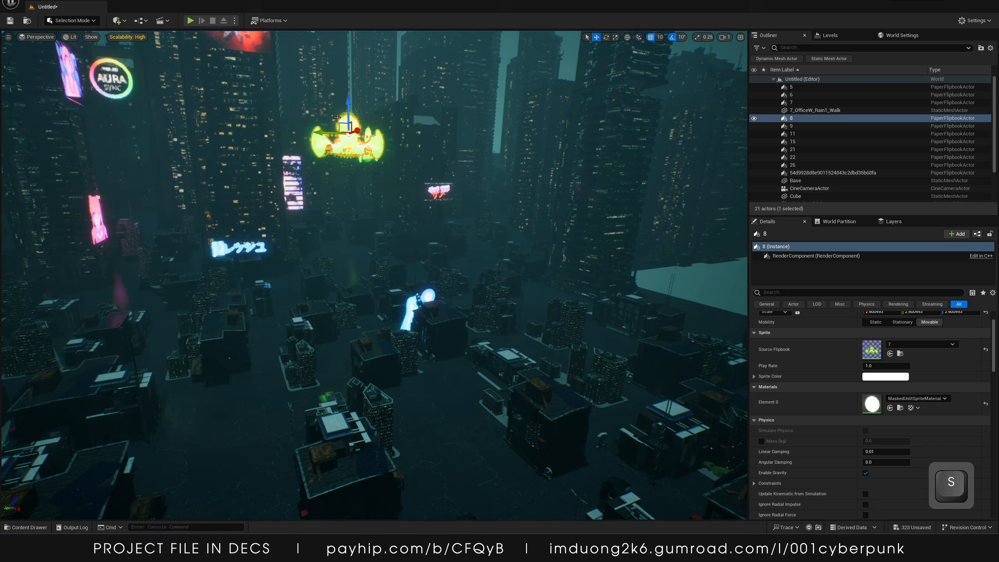
Move the duplicated flipbook 7 hologram to a new spot among the buildings
left_click_drag(354, 114, 142, 255)
right_click_drag(142, 254, 87, 253)
left_click_drag(292, 248, 251, 289)
key("r")
key("w")
right_click_drag(251, 289, 333, 232)
key("d")
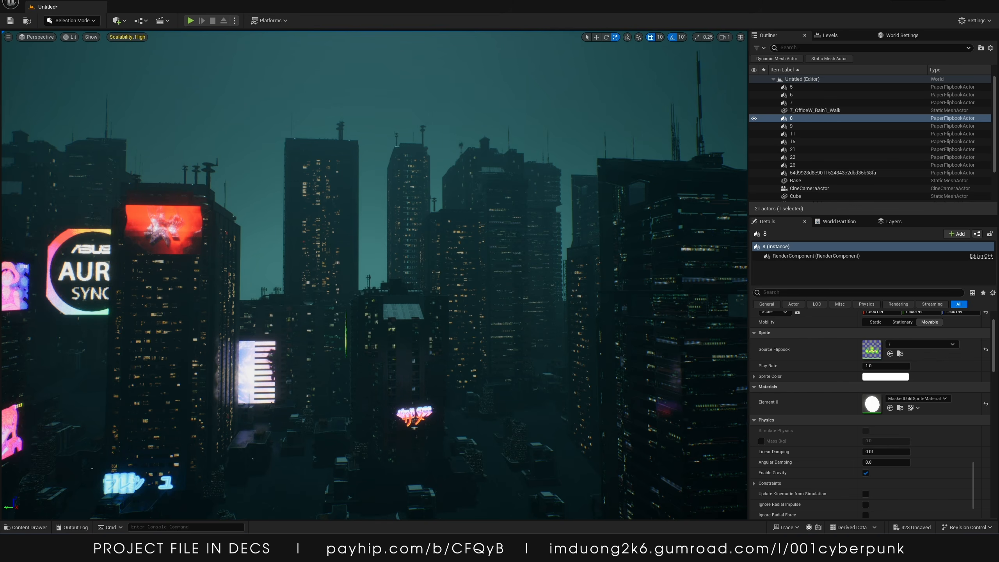
Place flipbook 25 into the level between the buildings
left_click_drag(644, 367, 336, 238)
key("e")
key("w")
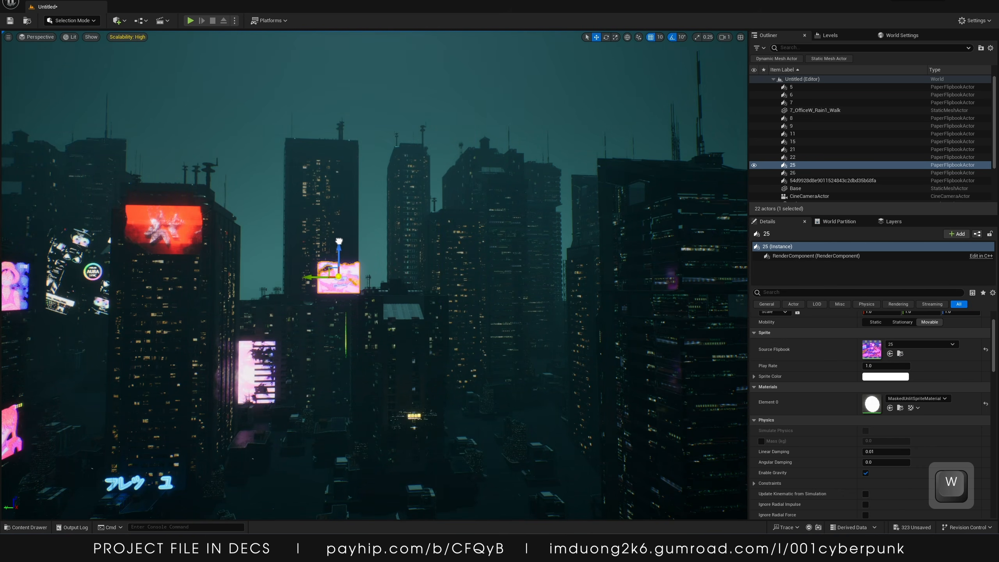
Move the flipbook 25 hologram up onto a tall building's facade and scale it up
mouse_move(338, 278)
left_mouse_down()
mouse_move(348, 271)
mouse_move(320, 276)
left_mouse_up()
key("w")
mouse_move(345, 291)
right_mouse_down()
mouse_move(364, 274)
mouse_move(315, 289)
mouse_move(346, 291)
right_mouse_up()
key("d")
left_click_drag(416, 304, 495, 287)
key("a")
right_click_drag(495, 287, 485, 301)
key("s")
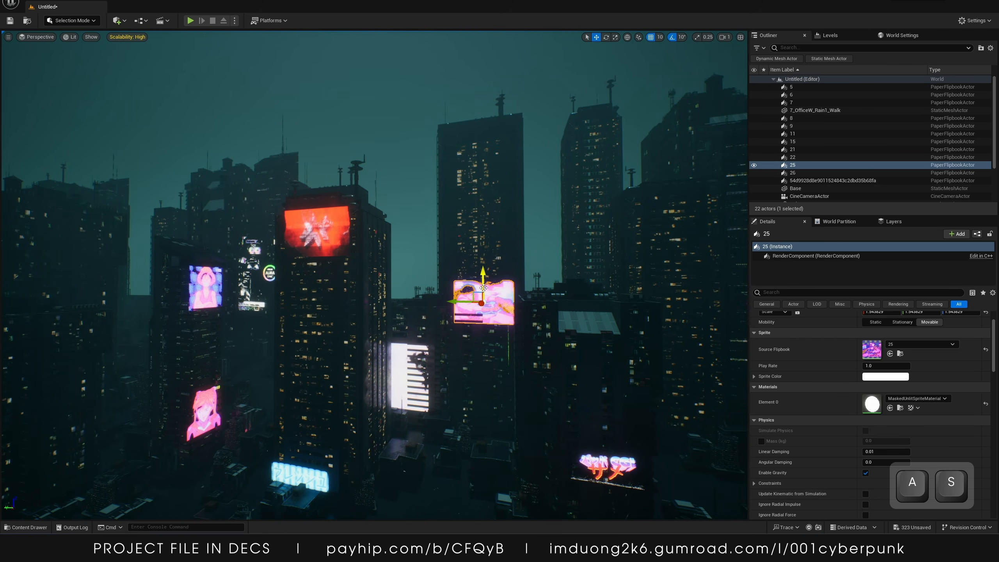
left_click_drag(487, 275, 484, 139)
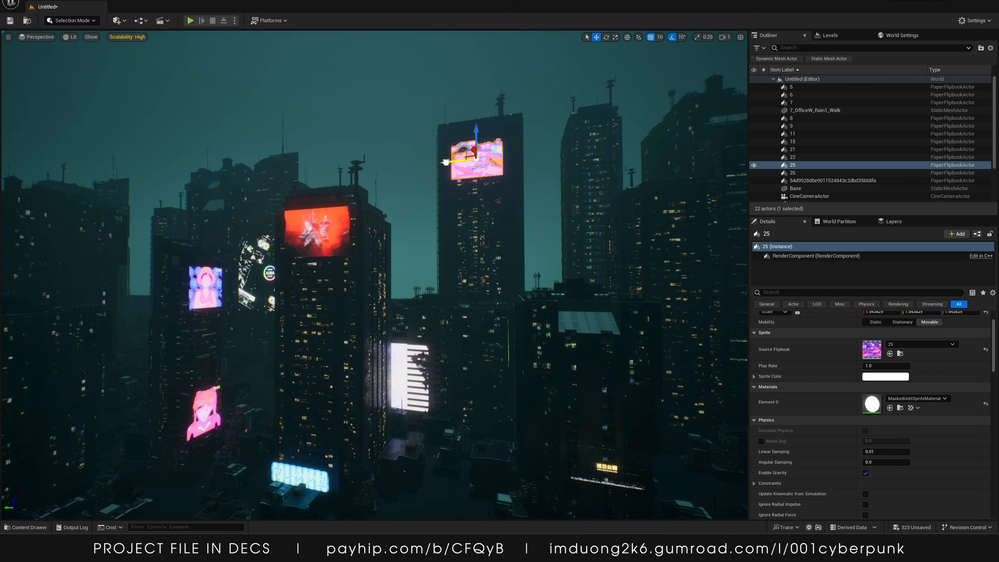
key("r")
mouse_move(473, 158)
left_mouse_down()
mouse_move(487, 150)
mouse_move(474, 158)
left_mouse_up()
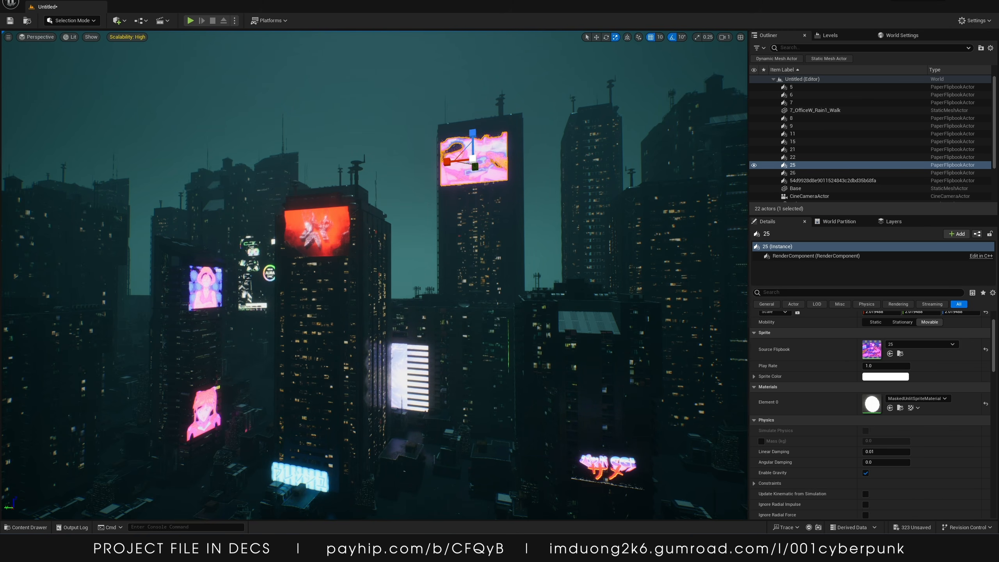
Place flipbook 17 on a building and duplicate it into a vertical stack of three copies
left_click_drag(894, 357, 343, 395)
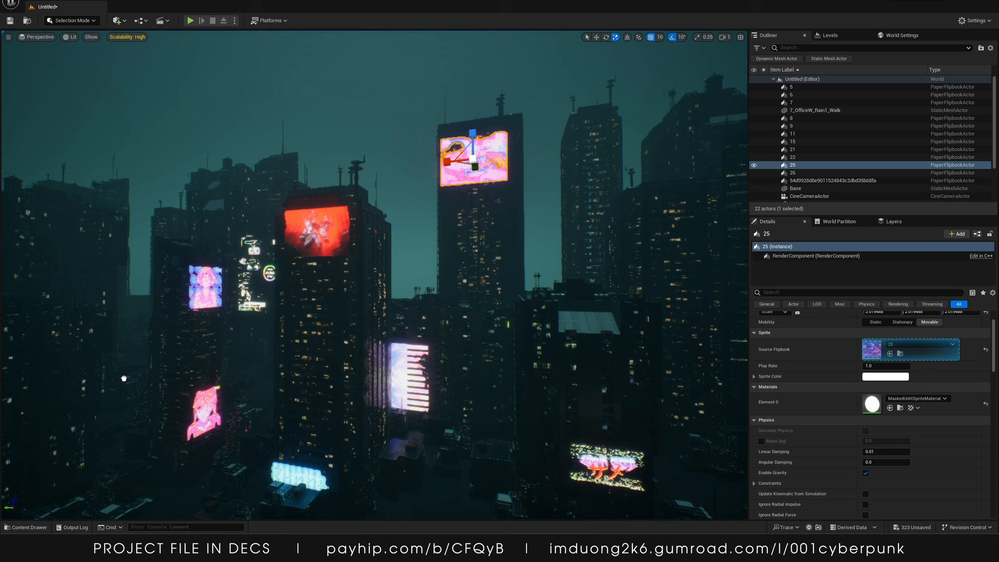
left_click_drag(124, 378, 125, 379)
right_click_drag(211, 382, 112, 381)
key("w")
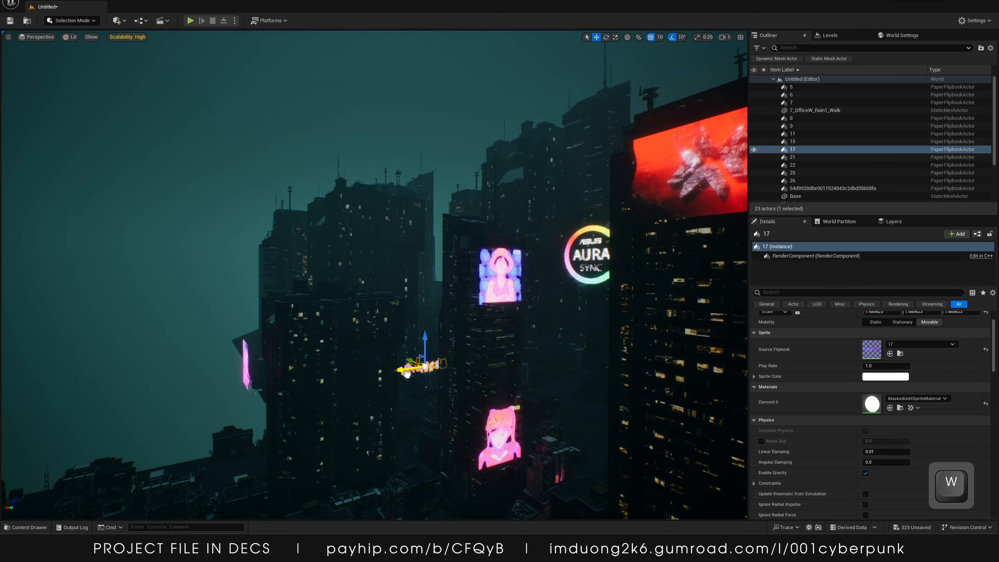
left_click_drag(424, 337, 425, 304, "alt")
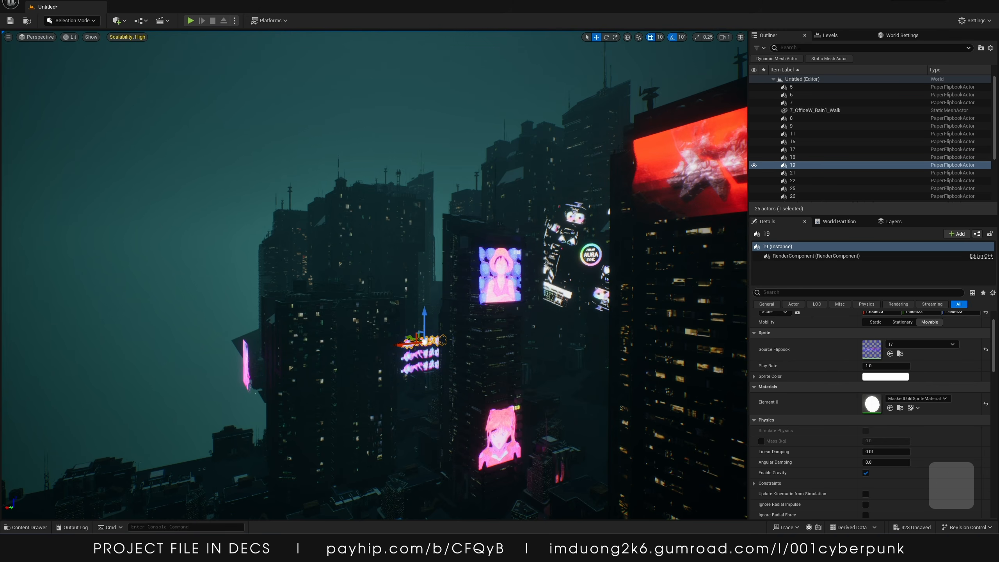
Place flipbook 2 near the lower facade and rotate it to face the camera
left_click_drag(603, 415, 572, 380)
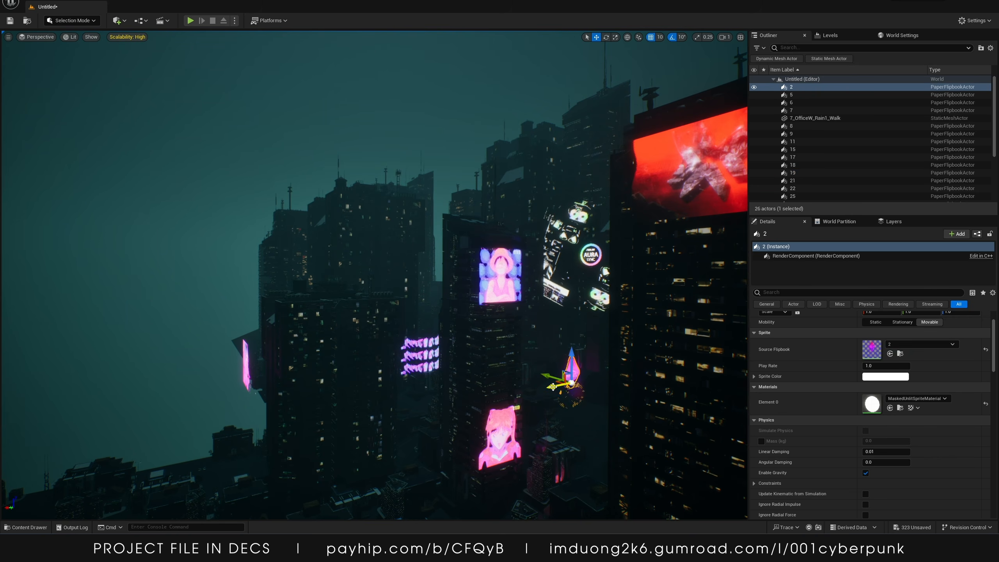
key("e")
left_click_drag(553, 397, 539, 398)
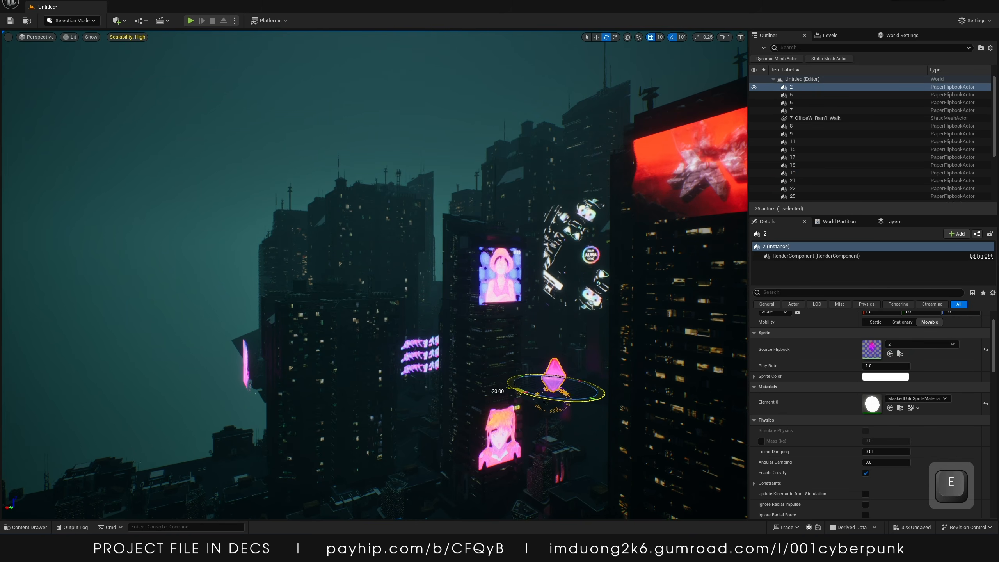
right_click_drag(518, 395, 564, 395)
left_click_drag(493, 395, 502, 395)
Scale up the flipbook 2 hologram
key("w")
key("r")
mouse_move(495, 361)
left_mouse_down()
mouse_move(494, 332)
mouse_move(505, 342)
mouse_move(517, 332)
mouse_move(499, 349)
left_mouse_up()
key("s")
right_click_drag(498, 348, 527, 335)
key("d")
key("a")
key("w")
key("a")
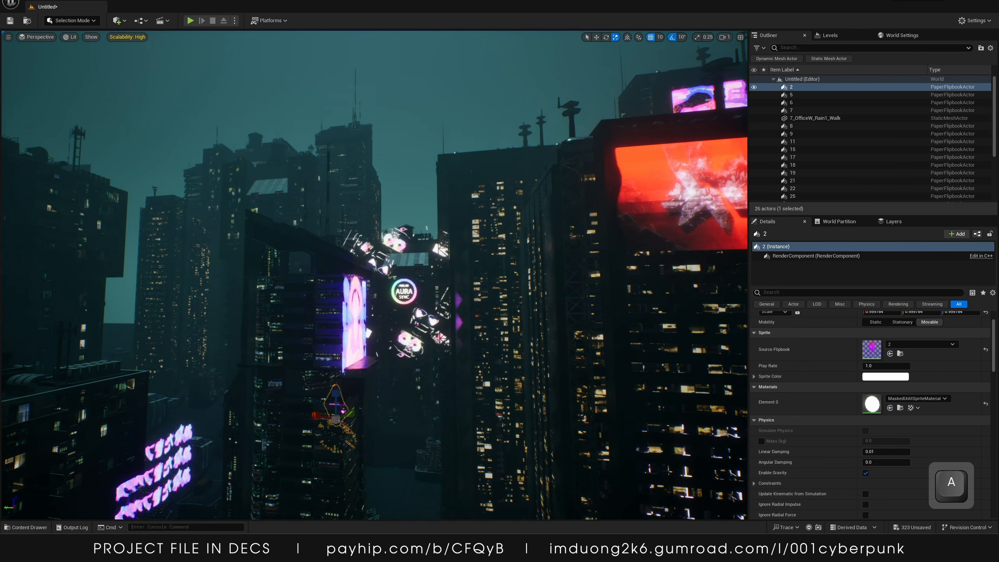
Place flipbook 28 in the level and move it onto a tall building's facade
left_click_drag(871, 348, 525, 305)
key("w")
right_click_drag(525, 305, 648, 311)
key("a")
key("w")
right_click_drag(675, 267, 716, 274)
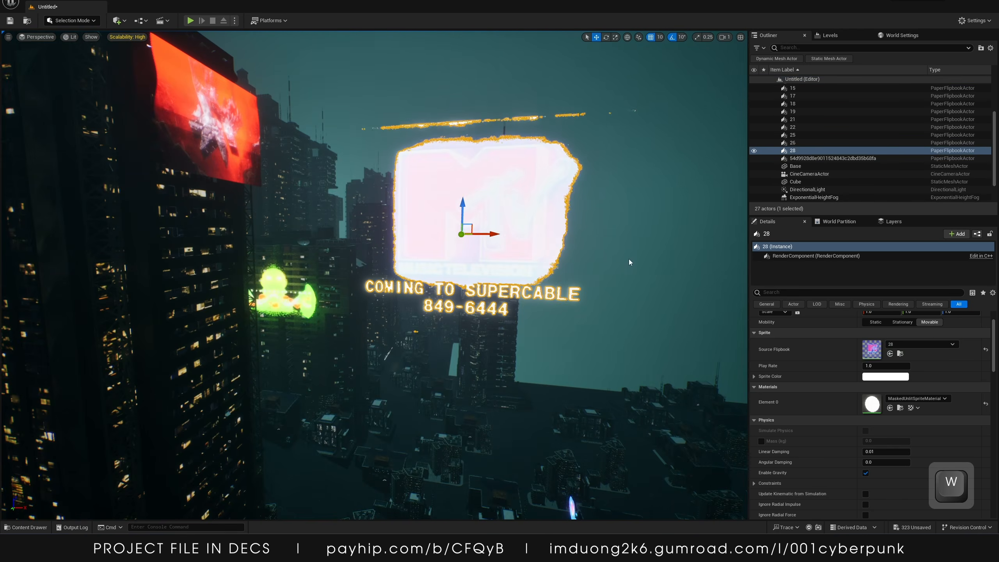
left_click_drag(478, 229, 60, 214)
right_click_drag(60, 215, 8, 199)
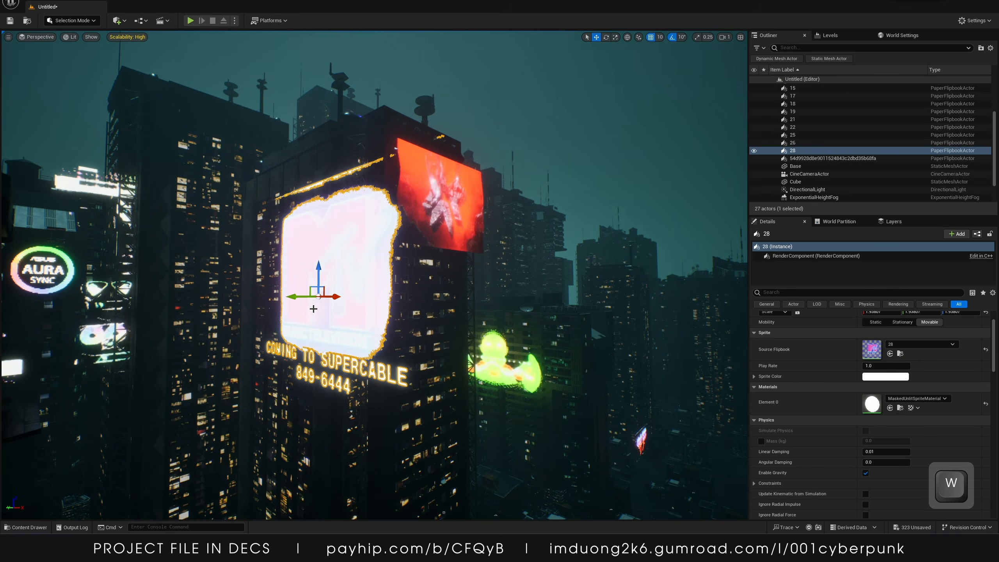
left_click_drag(280, 293, 257, 293)
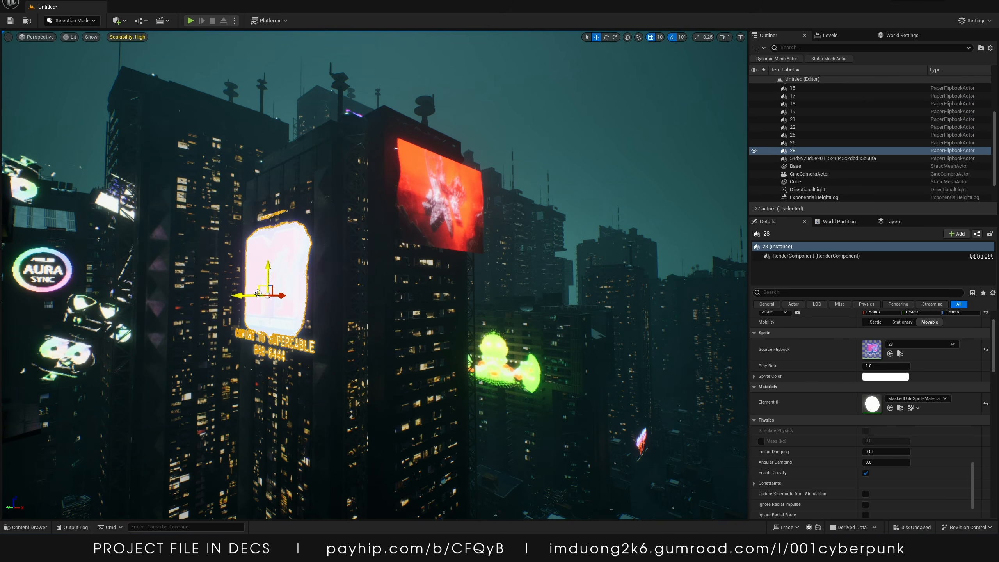
Fly around the city to review the placed holograms
key("s")
right_click_drag(244, 328, 244, 328)
key("d")
key("w")
key("f")
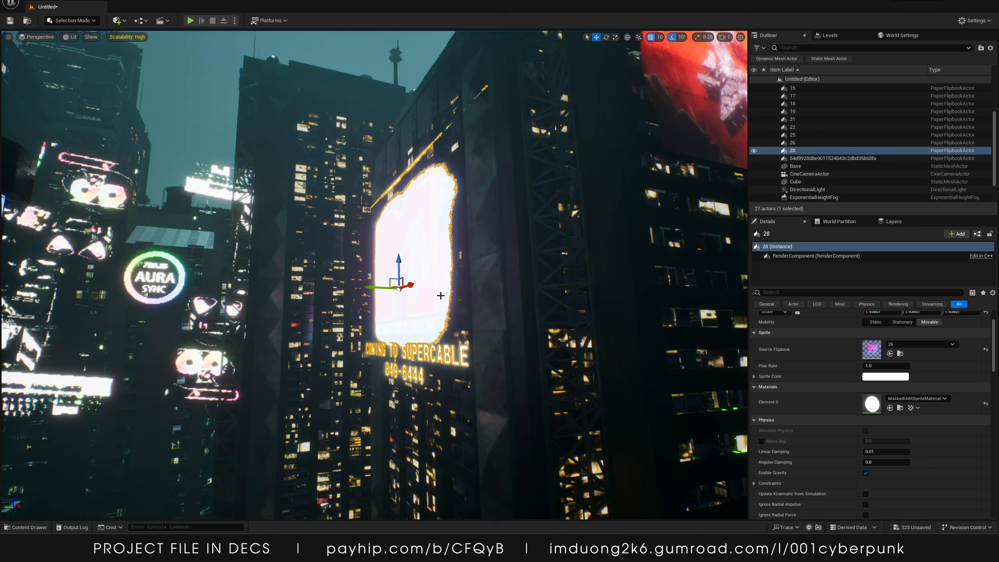
key("s")
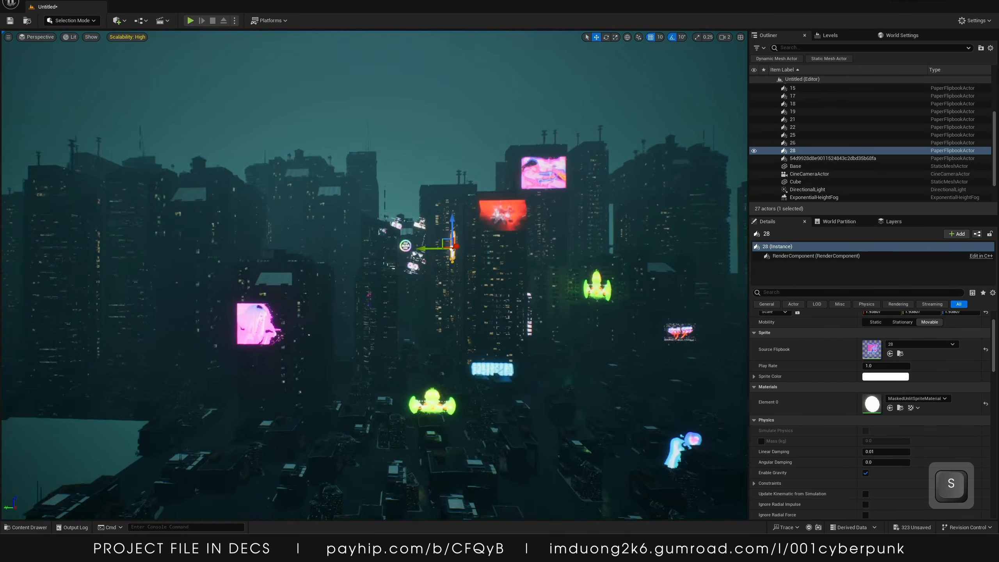
key("w")
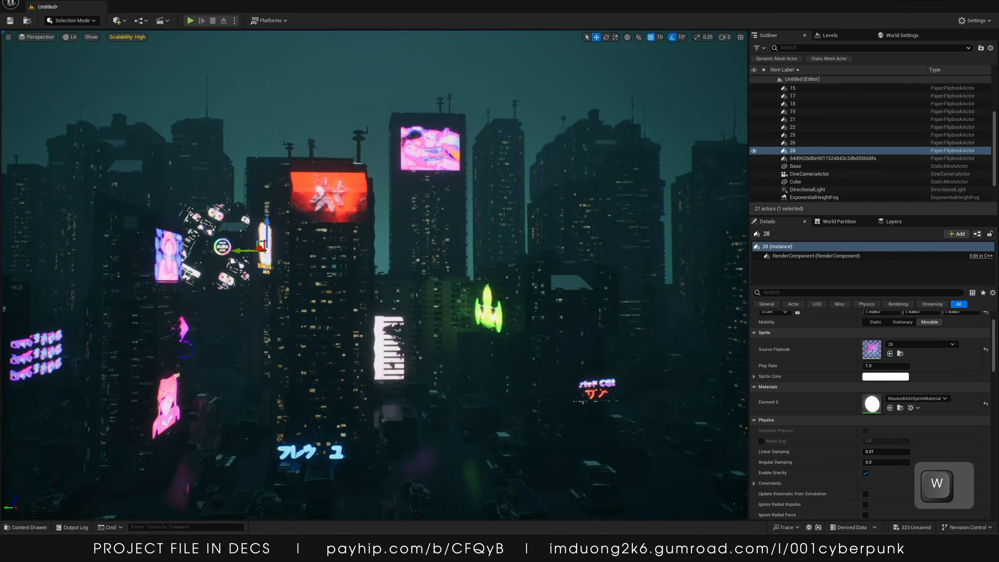
key("d")
key("s")
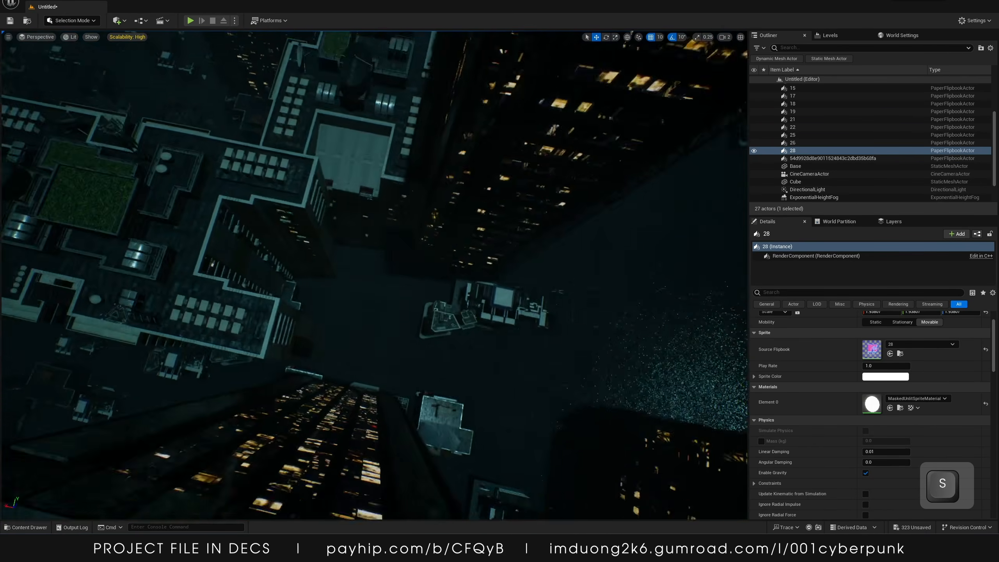
key("a")
Select the flipbook 9 hologram between the buildings and rotate it to face outward
left_click(513, 234)
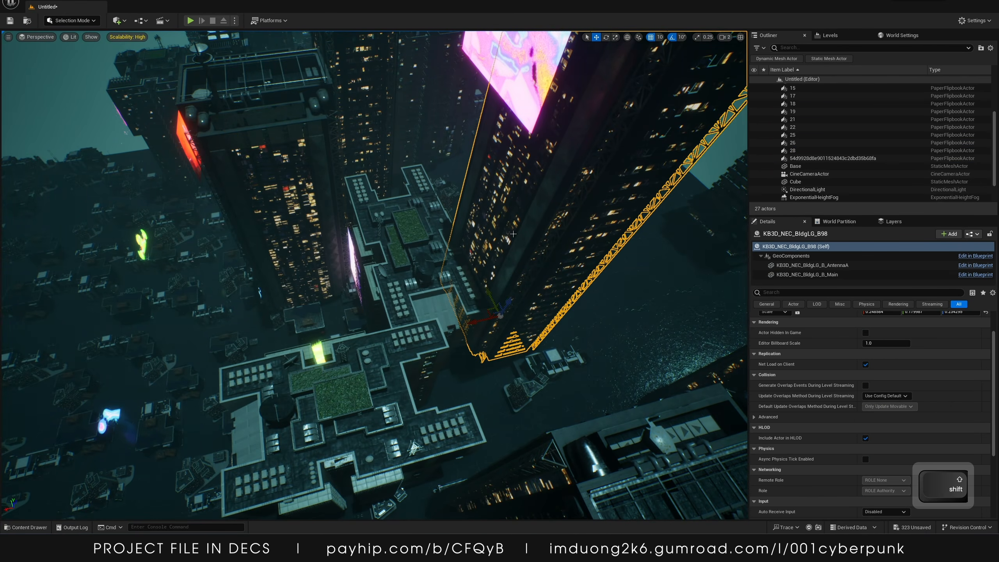
left_click(434, 334, "shift")
left_click_drag(377, 324, 457, 311)
left_click(493, 272)
right_click_drag(453, 302, 436, 301)
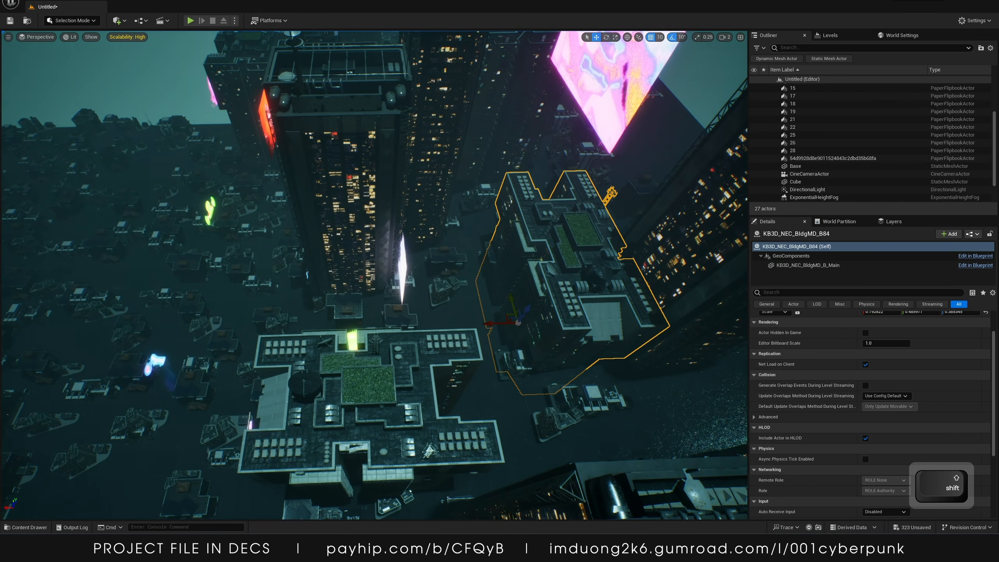
left_click_drag(497, 325, 463, 324)
left_click(404, 277)
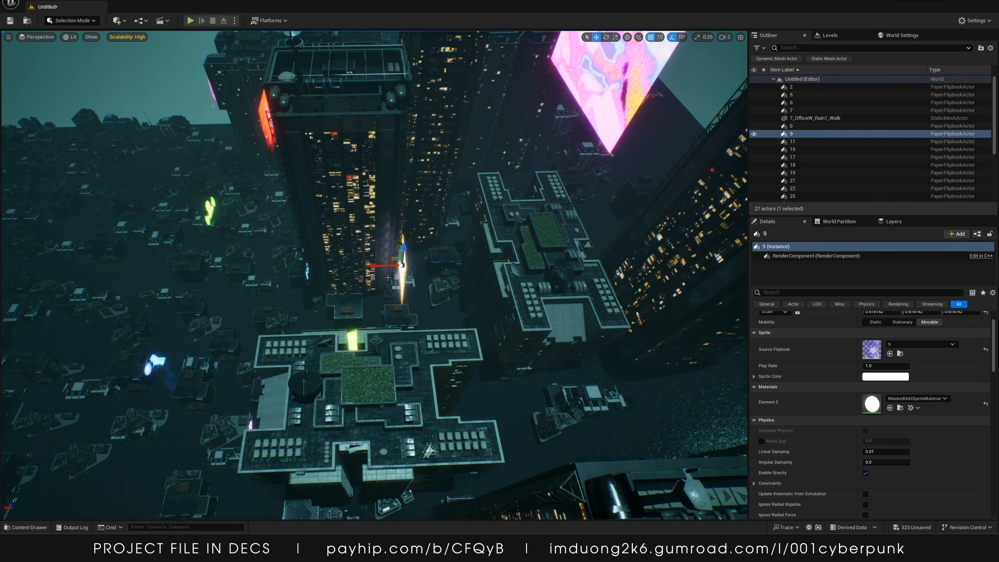
key("f")
key("w")
key("e")
left_click_drag(588, 396, 542, 404)
key("r")
key("w")
Undo the last three transform changes
left_click(604, 425)
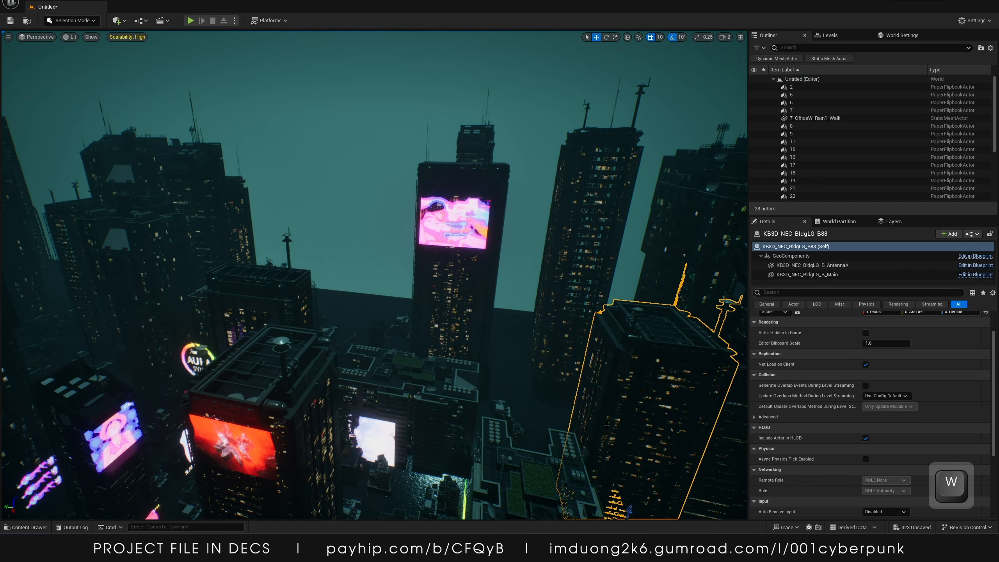
key("w")
right_click_drag(604, 424, 605, 425)
key("a")
key("ctrl+z")
key("ctrl+z")
key("ctrl+z")
Rotate the flipbook 10 hologram by 40 degrees and move it upward
key("s")
key("w")
key("s")
key("a")
key("w")
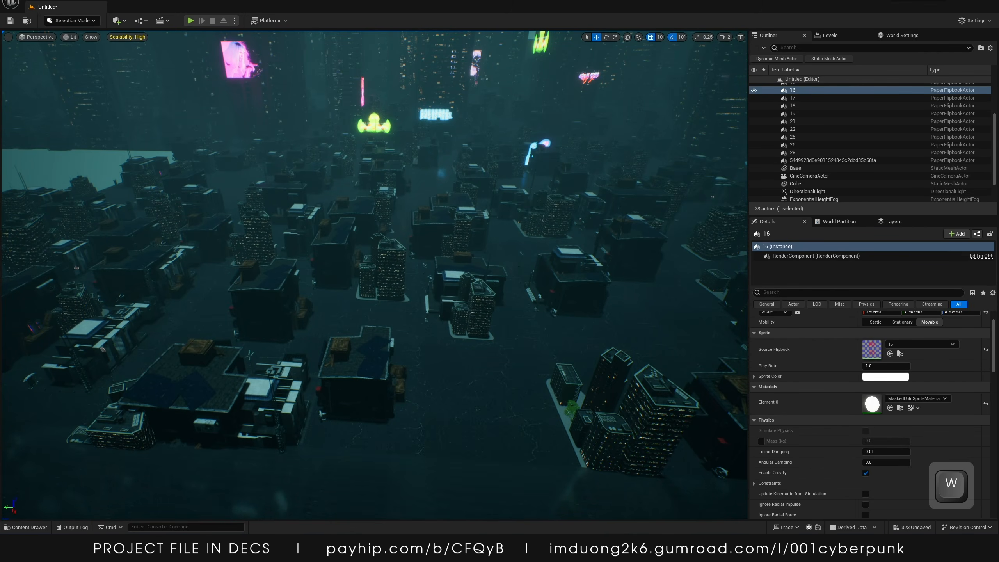
left_click_drag(252, 201, 268, 223)
key("e")
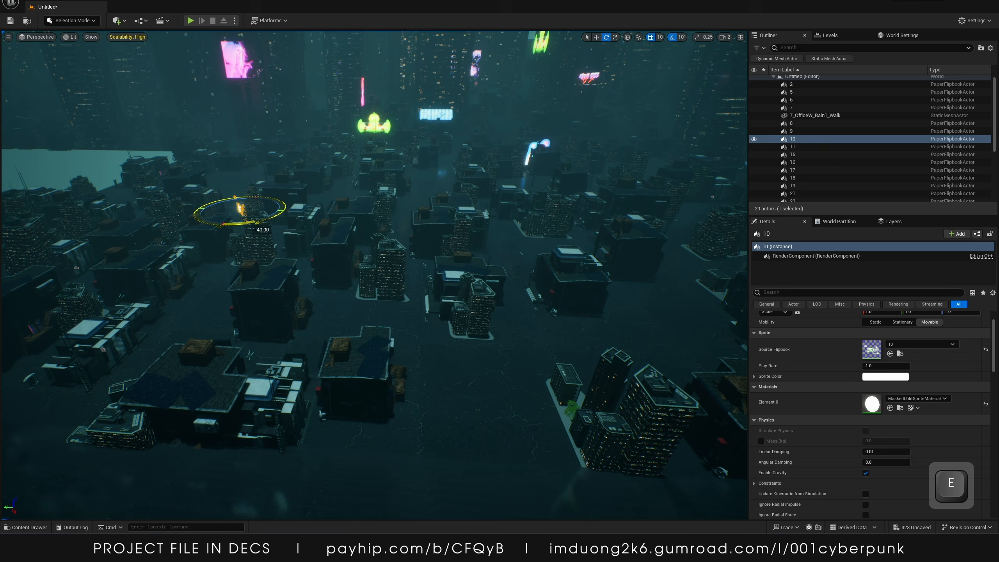
key("w")
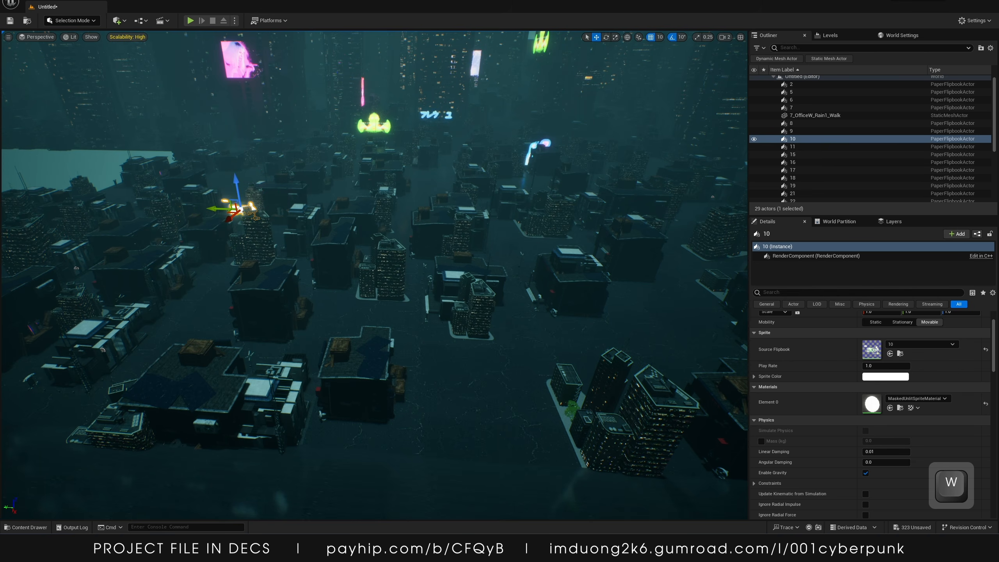
right_click_drag(223, 184, 223, 183)
key("w")
left_click_drag(215, 192, 213, 159)
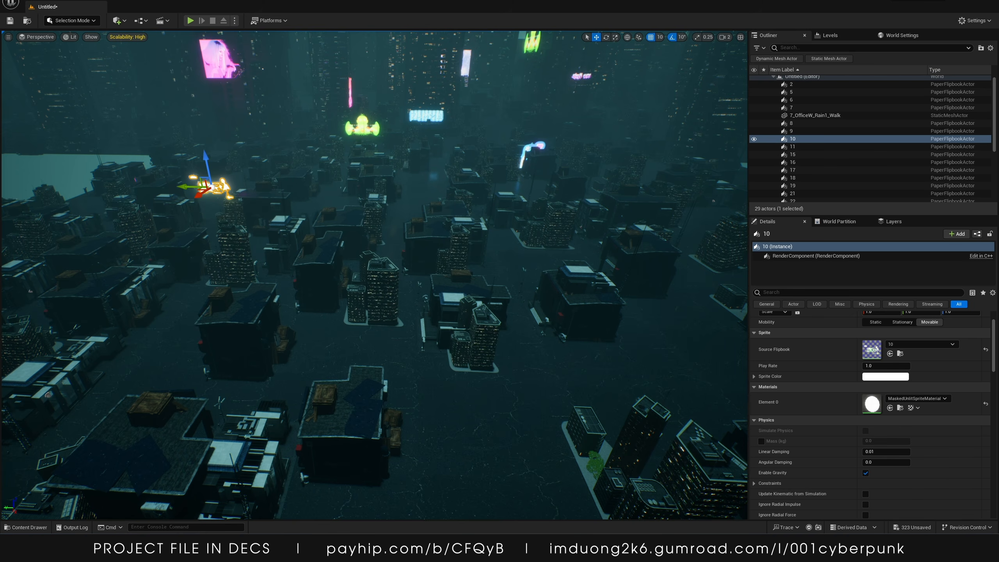
Place more flipbook holograms into the city and rotate them into position above the buildings
left_click_drag(871, 349, 464, 222)
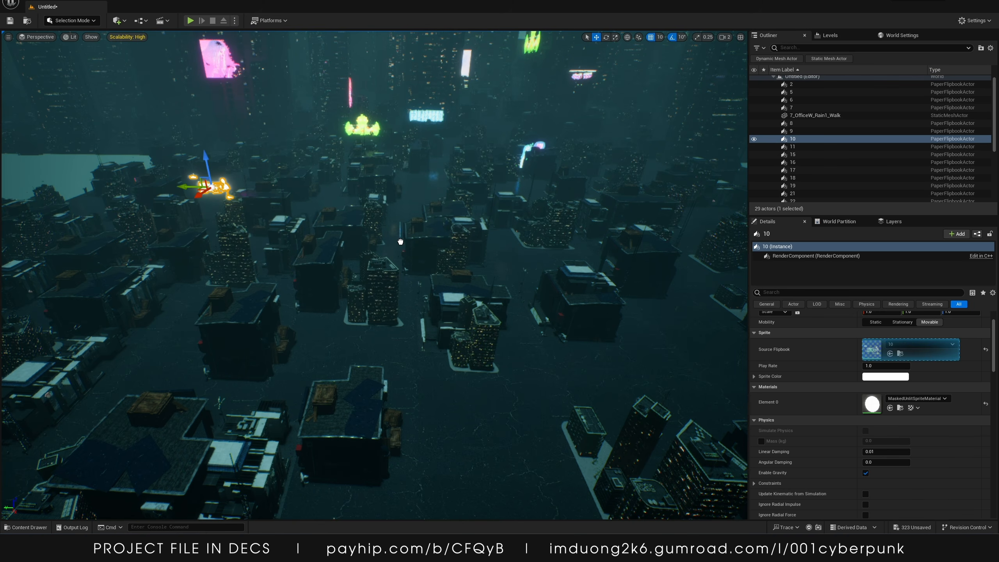
left_click_drag(400, 241, 401, 239)
key("r")
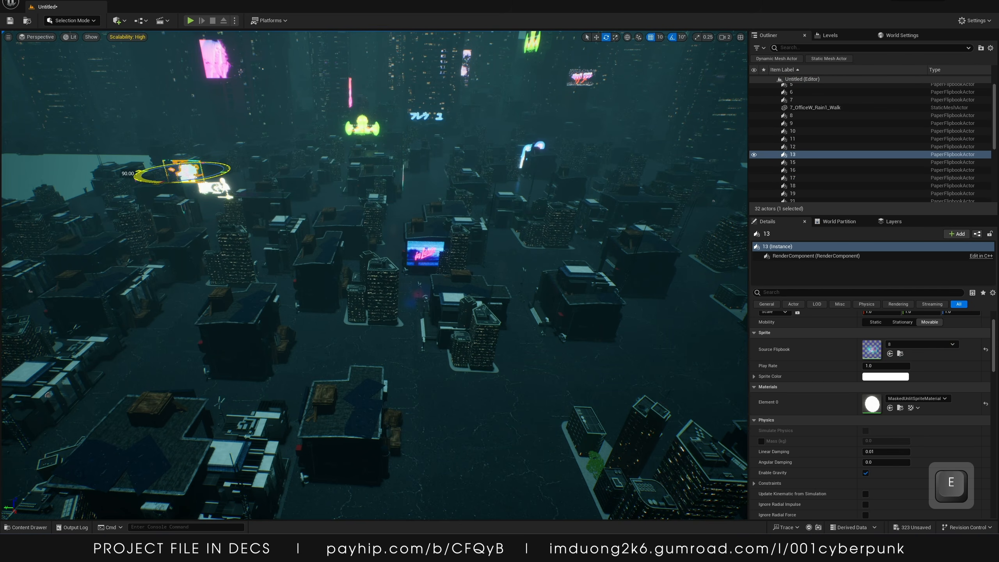
left_click_drag(149, 139, 290, 110, "alt")
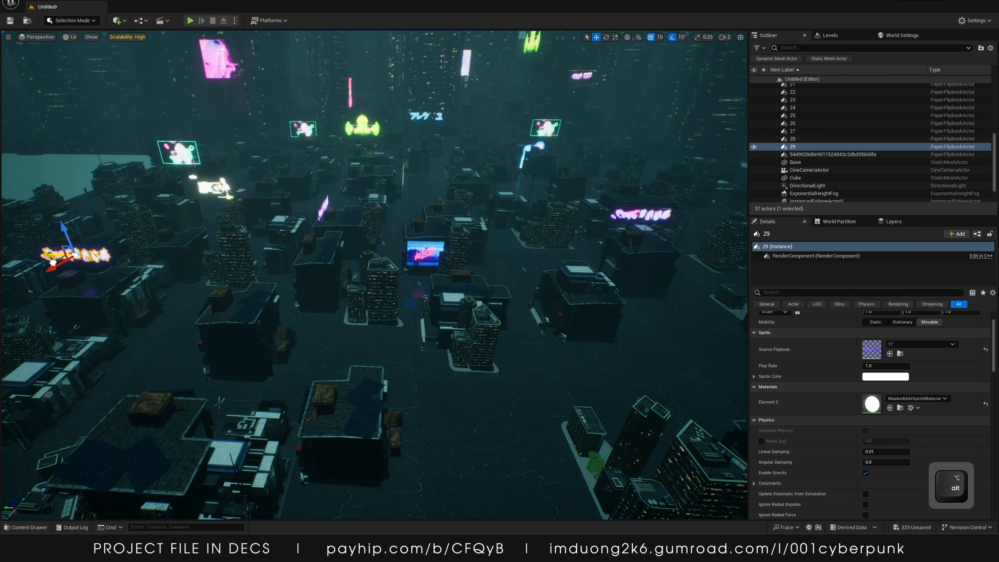
left_click_drag(52, 262, 75, 254, "alt")
Fly the camera back and forth from the rooftop to review the holograms across the skyline
key("s")
key("w")
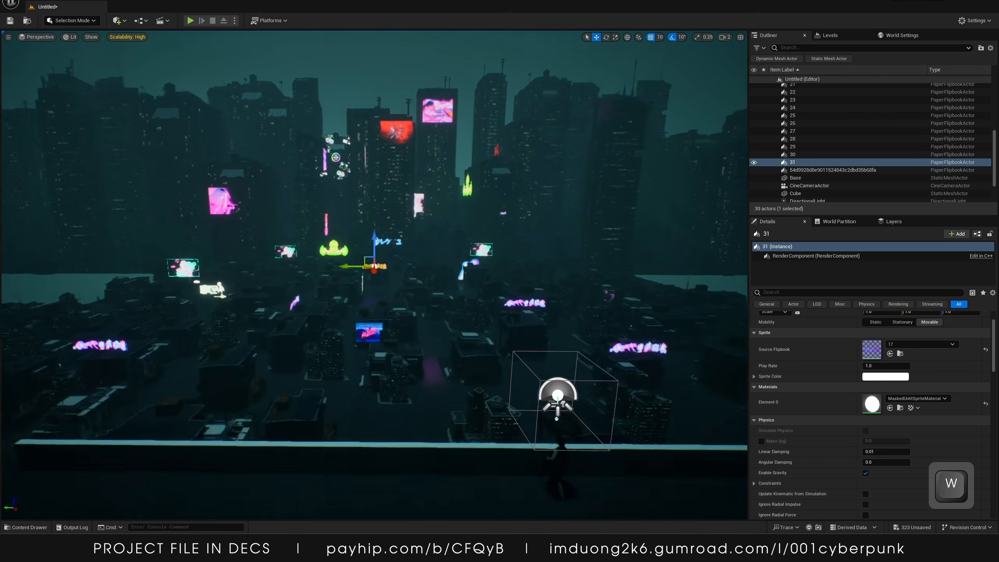
key("s")
key("w")
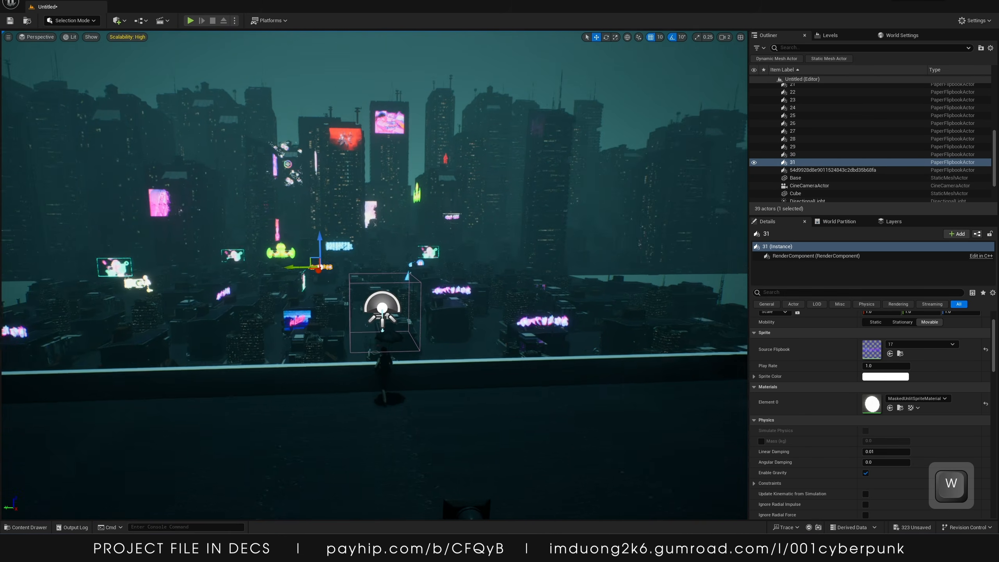
key("s")
key("w")
key("s")
key("w")
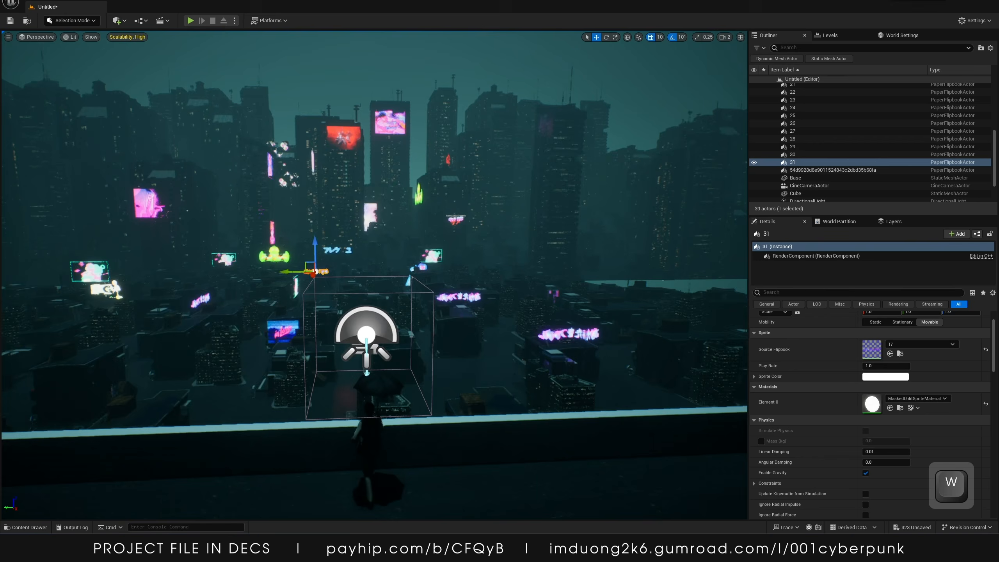
key("s")
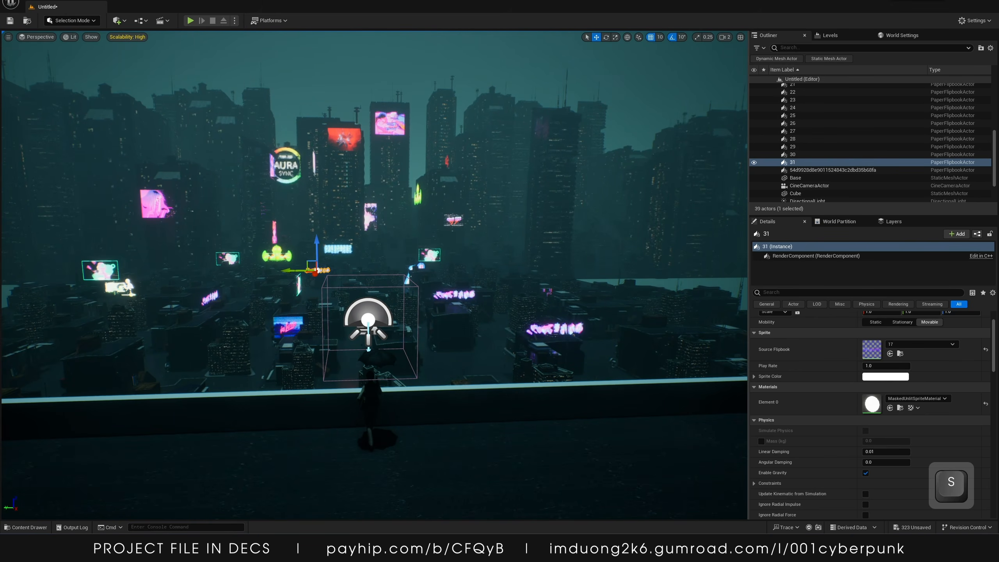
key("w")
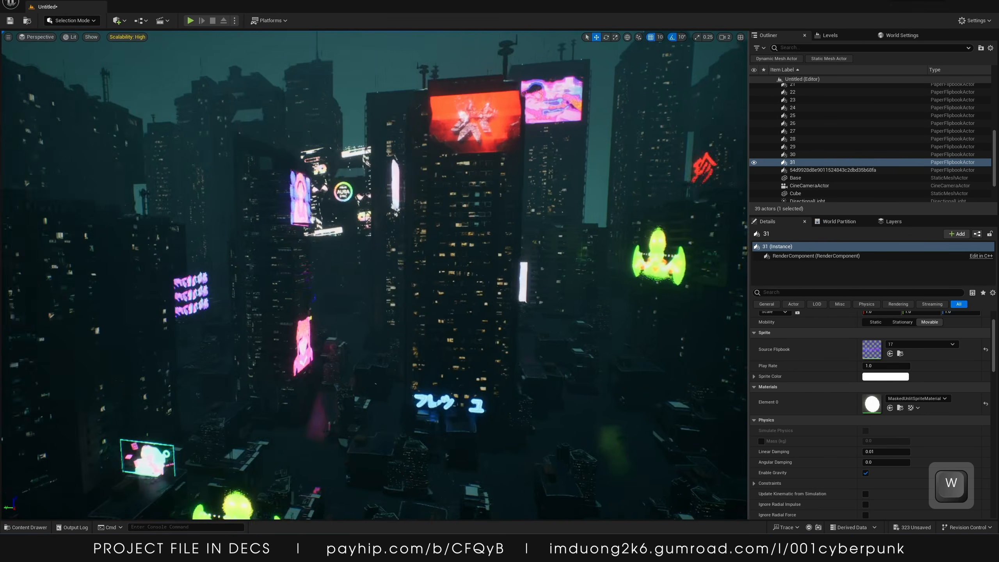
key("s")
key("w")
key("s")
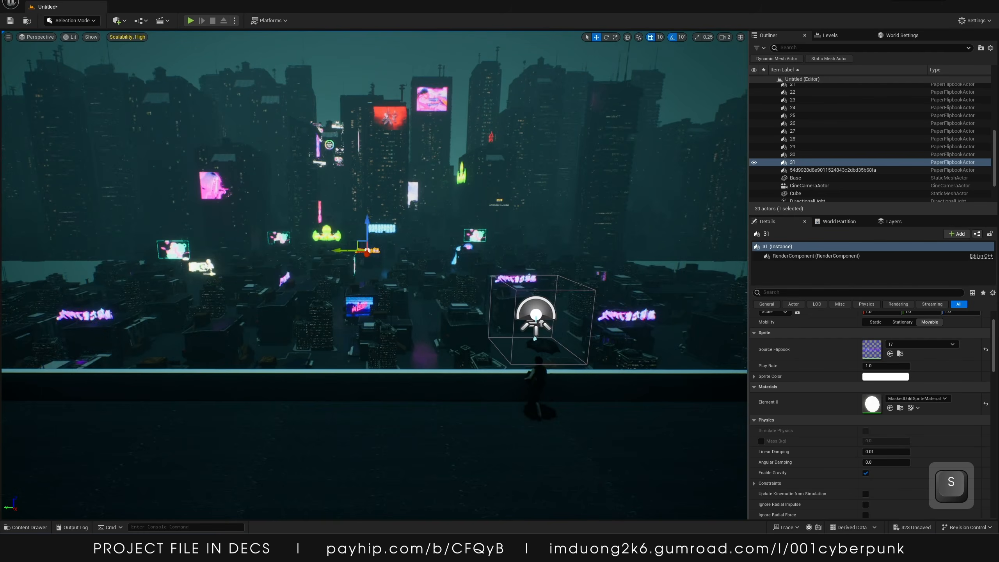
key("w")
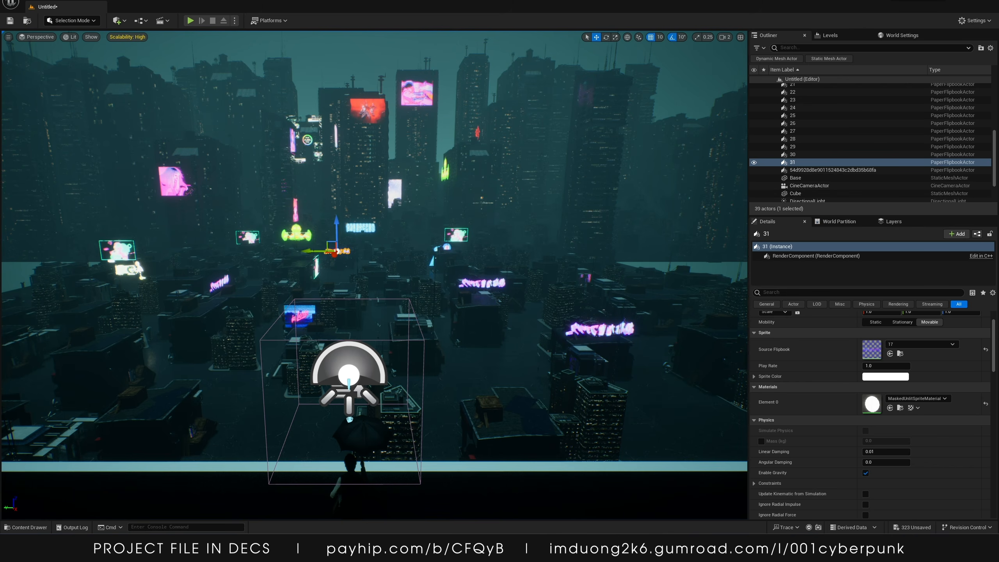
Switch to Discord and scroll through the Midjourney cyberpunk city renders for background reference
left_click_drag(582, 531, 540, 2)
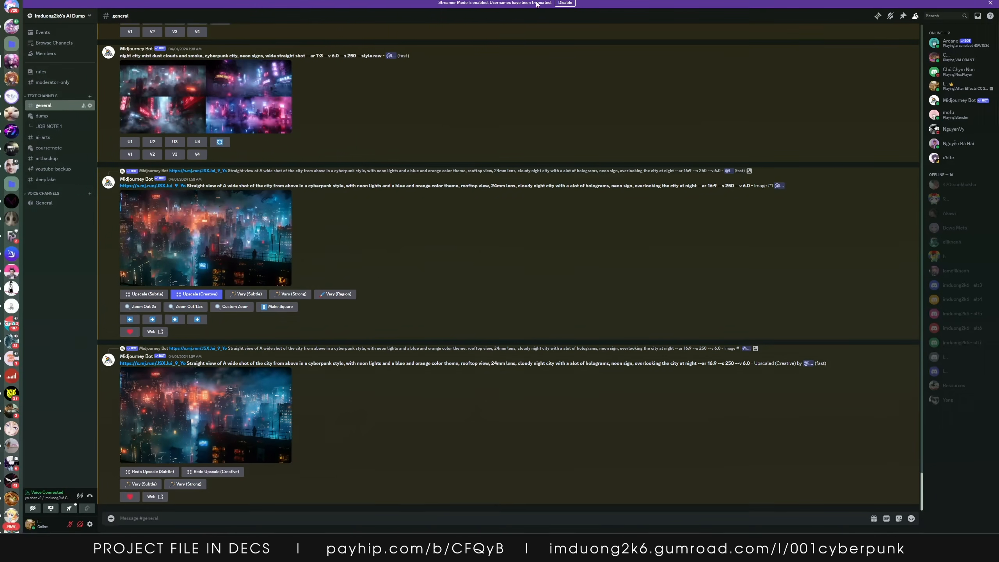
scroll(315, 260, "up", 12)
scroll(308, 259, "up", 15)
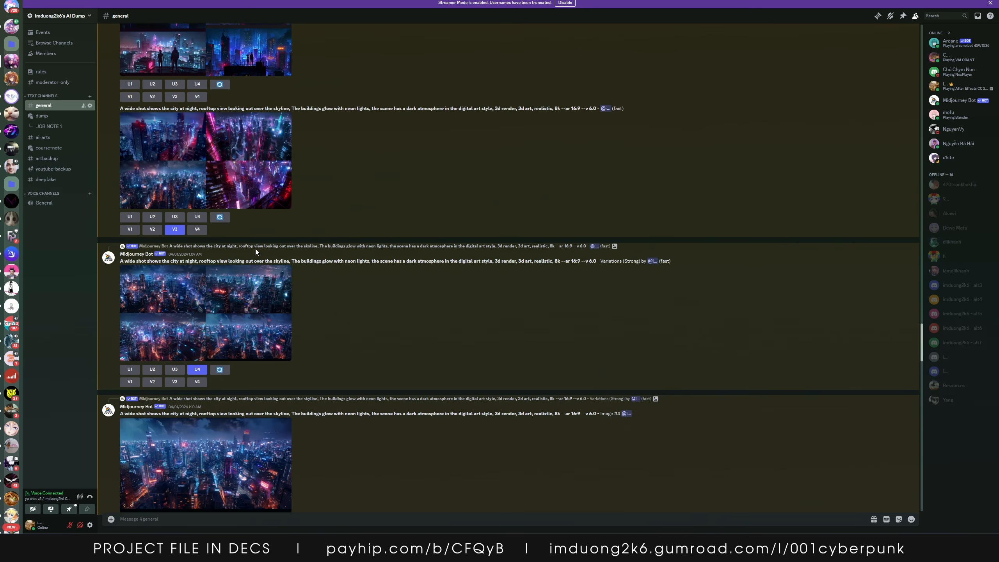
scroll(235, 247, "down", 3)
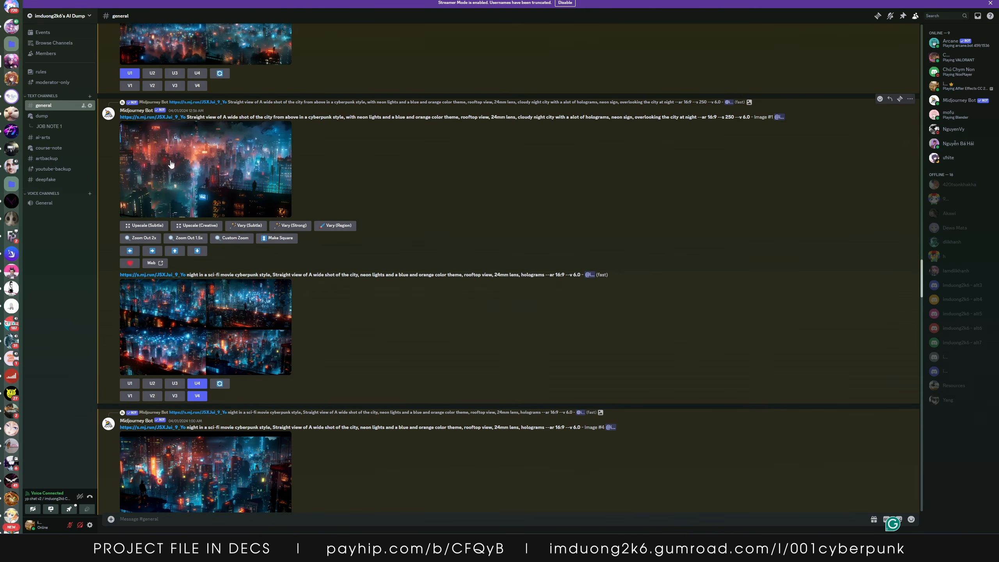
left_click(271, 129)
left_click(277, 114)
left_click_drag(187, 116, 799, 113)
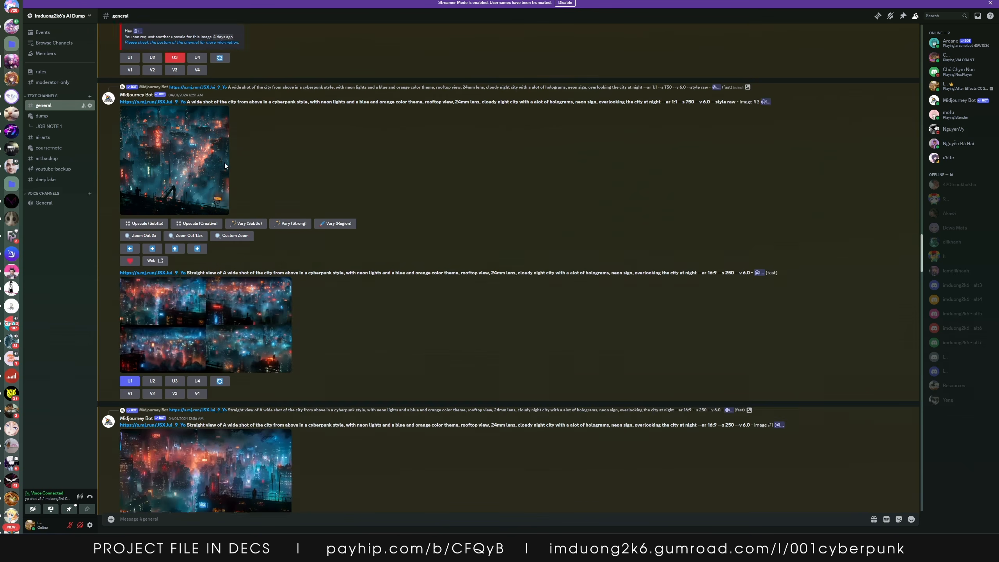
scroll(531, 193, "up", 4)
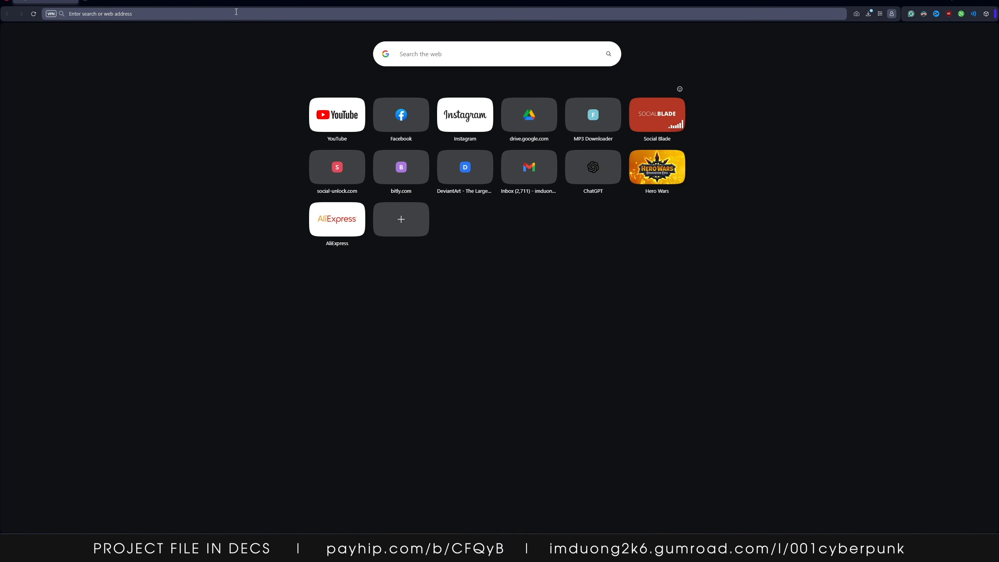
Search Google Images for CYBERPUNK WALLPAPER in the browser
type("cyberpunk wall")
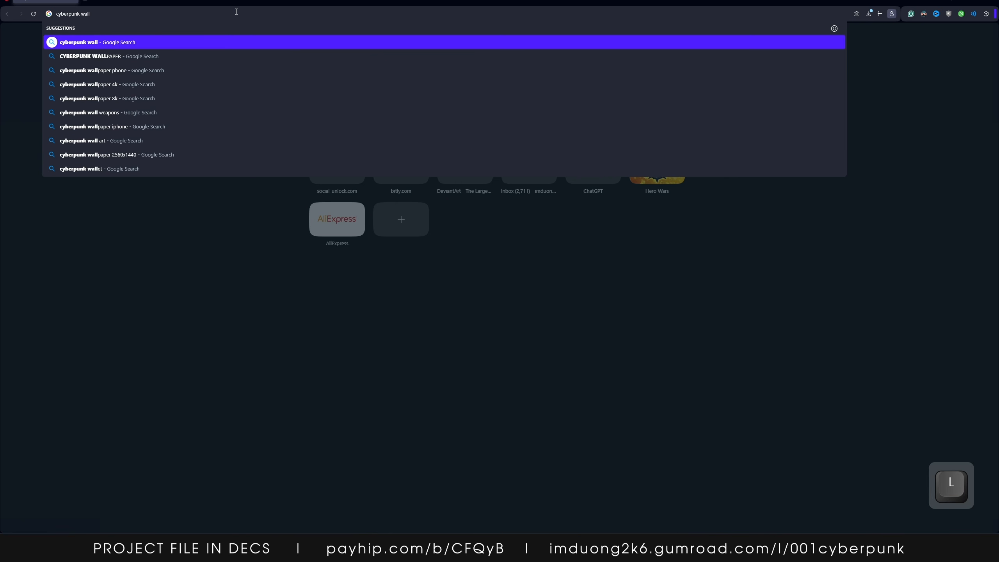
key("Down")
key("Return")
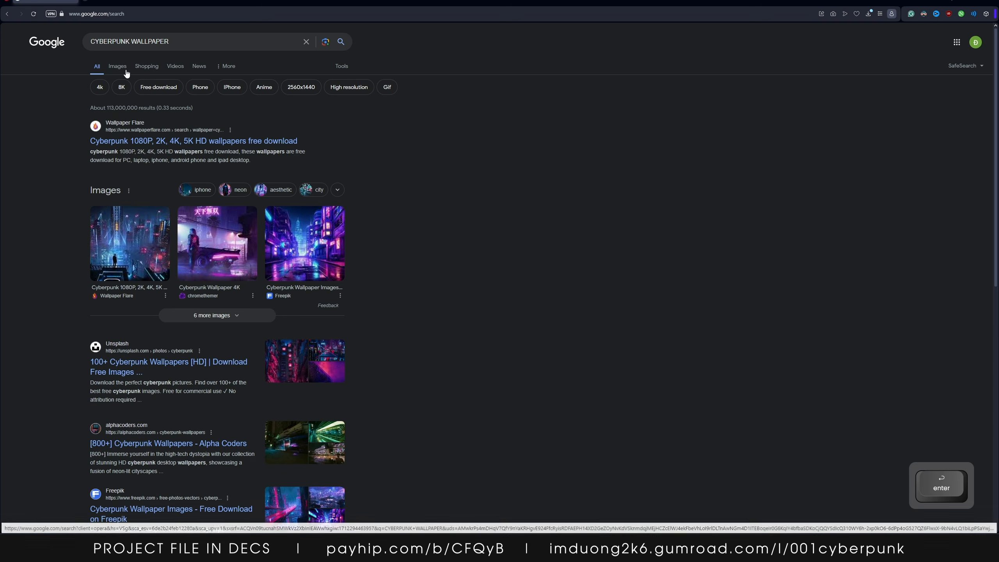
left_click(126, 71)
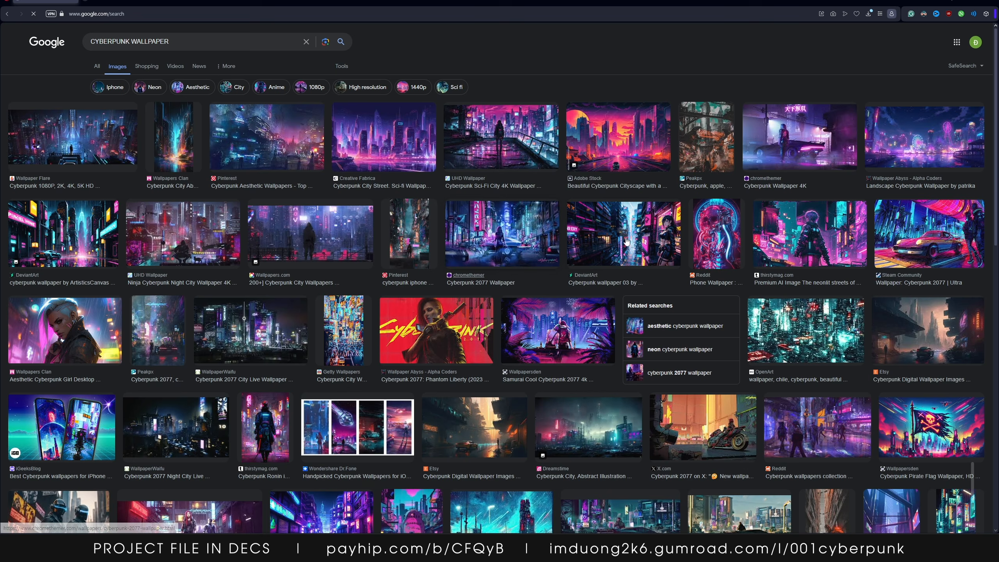
Pick a neon cyberpunk city wallpaper from the image results and save it to the Downloads folder
left_click(878, 152)
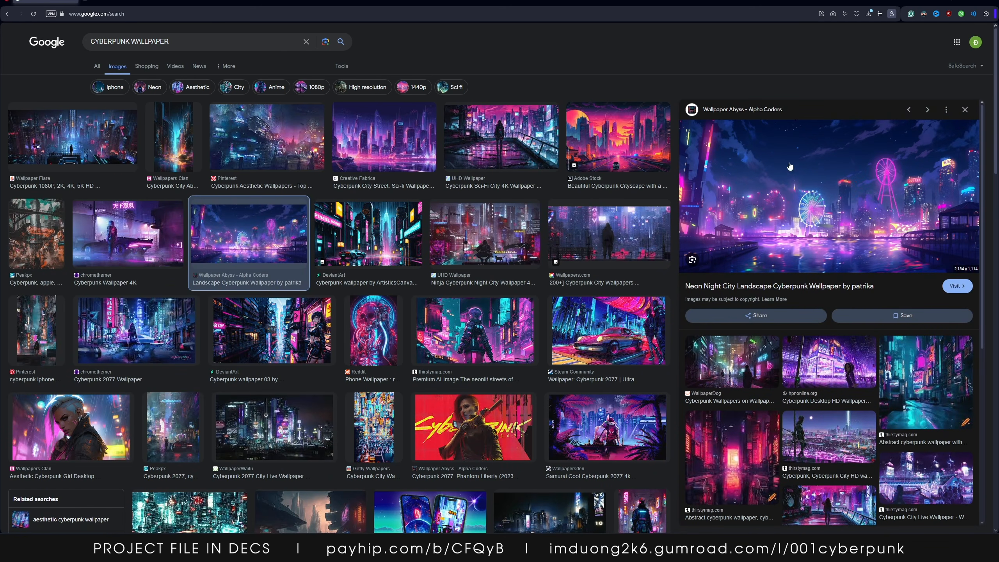
scroll(783, 213, "down", 5)
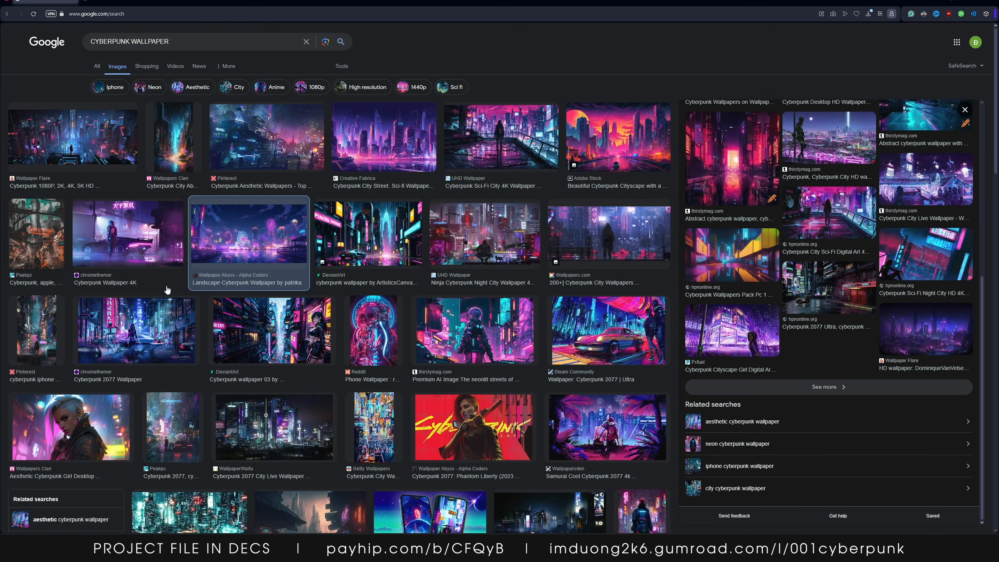
scroll(169, 290, "down", 10)
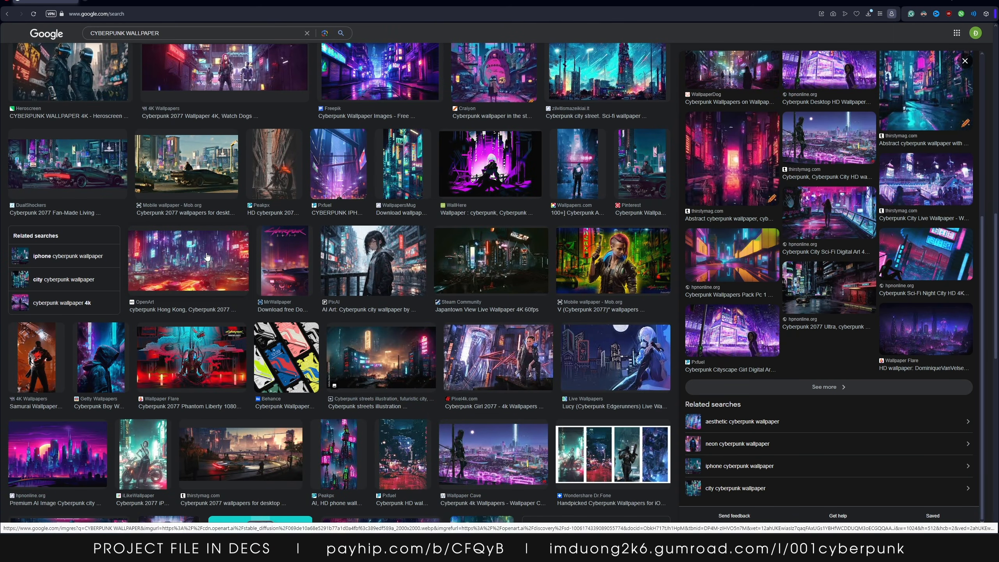
left_click(246, 255)
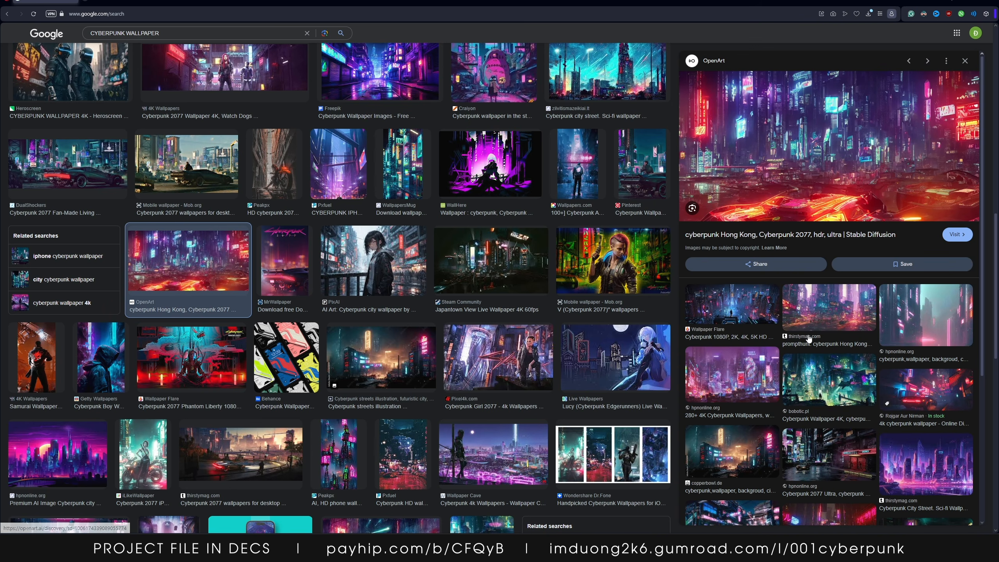
left_click(739, 382)
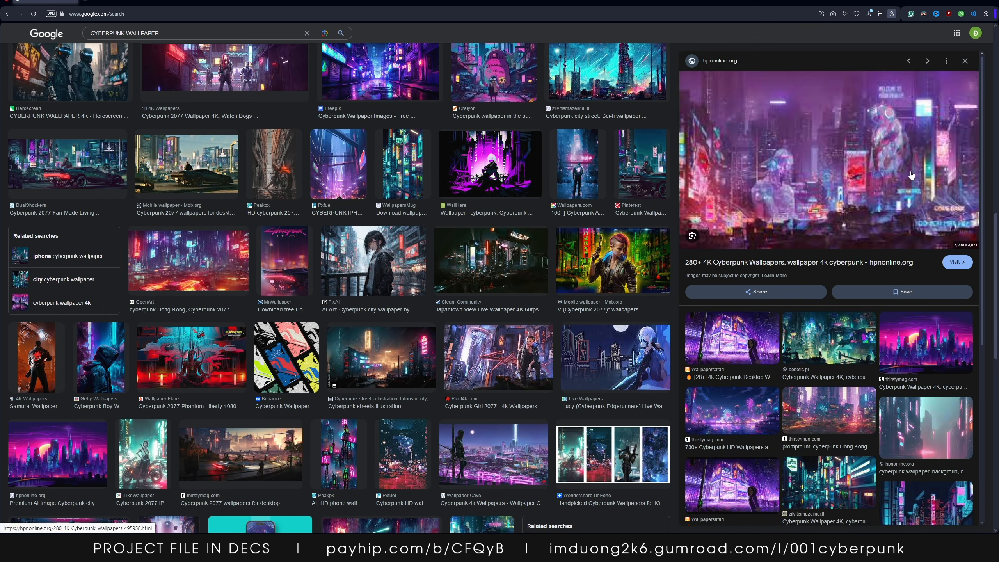
right_click(838, 145)
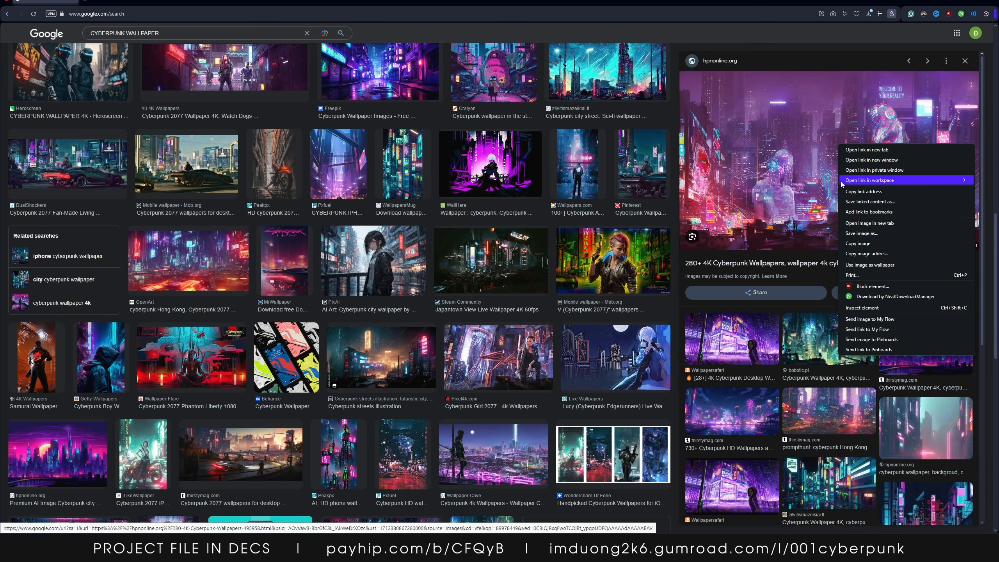
left_click(862, 233)
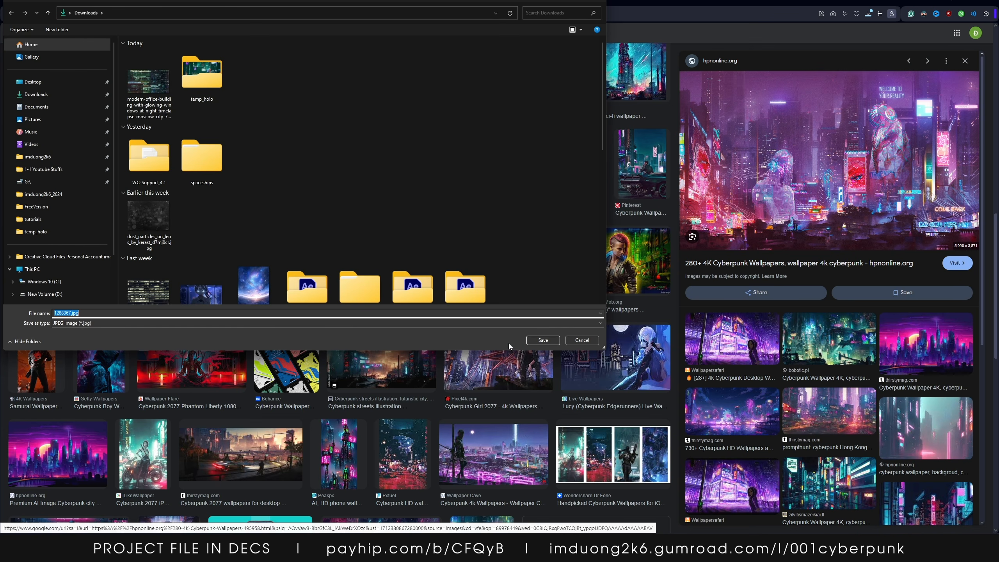
left_click(550, 341)
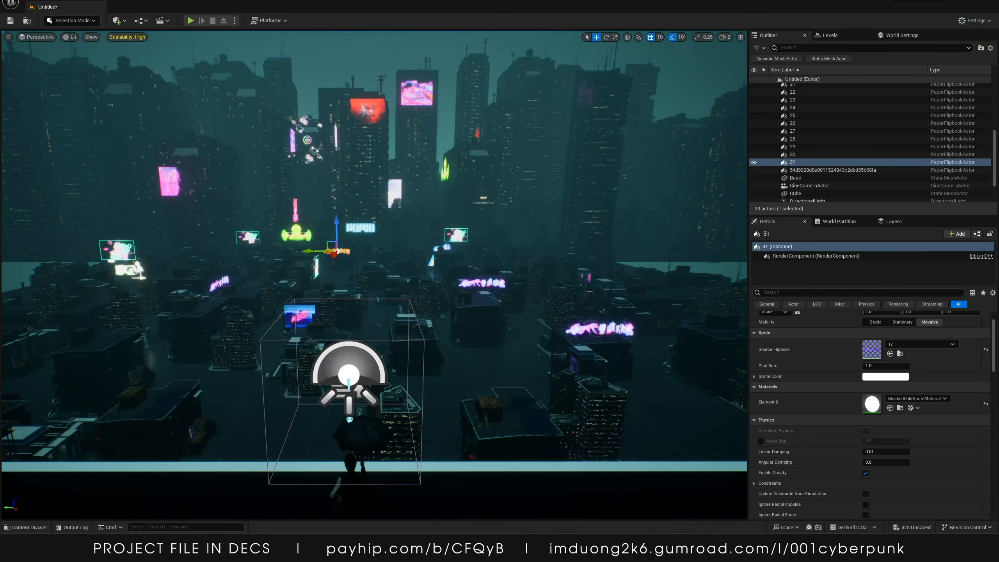
key("w")
key("s")
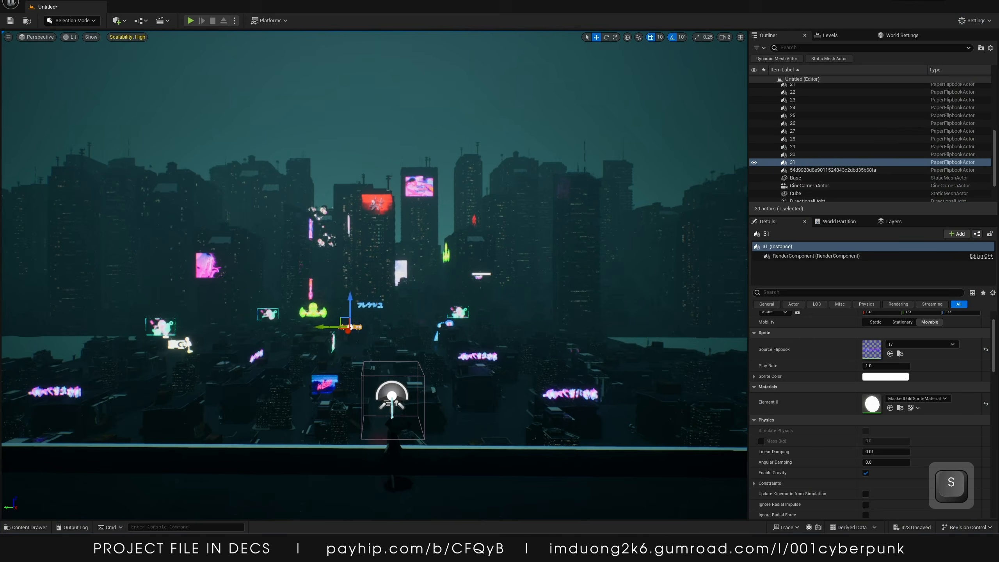
key("w")
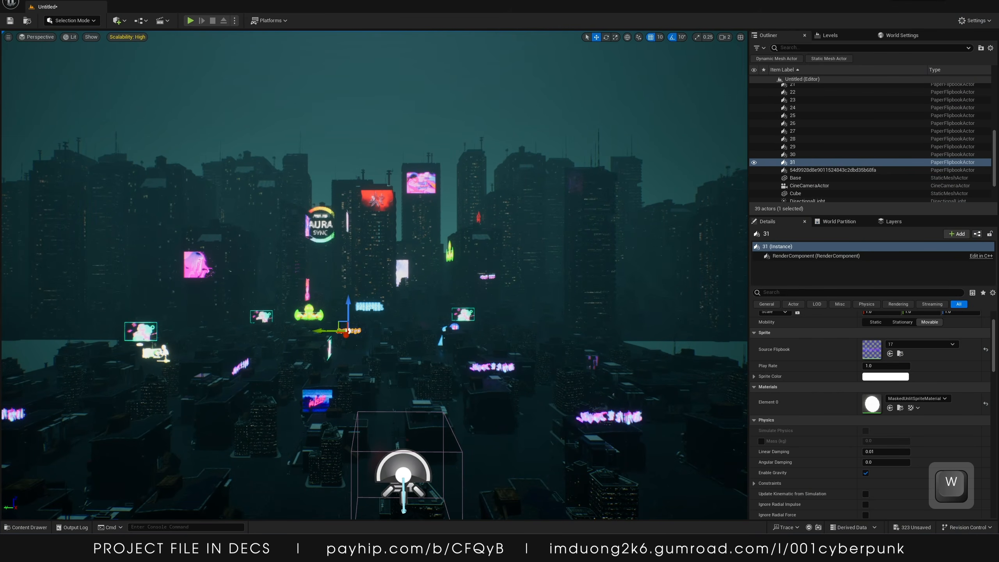
Open the _TUTORIAL content folder and import the downloaded wallpaper image from File Explorer into it
left_click_drag(998, 161, 467, 1)
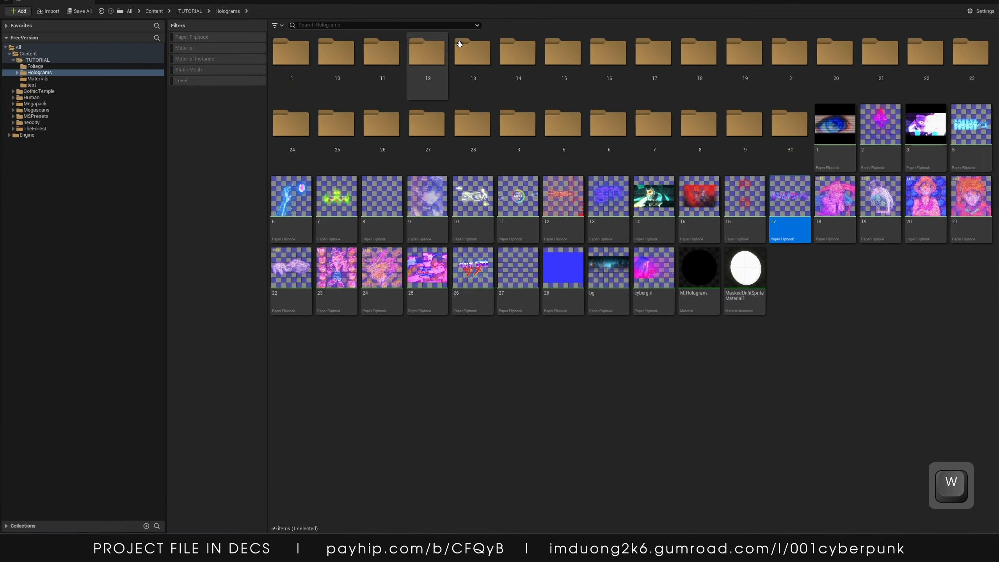
left_click(84, 60)
left_click(517, 55)
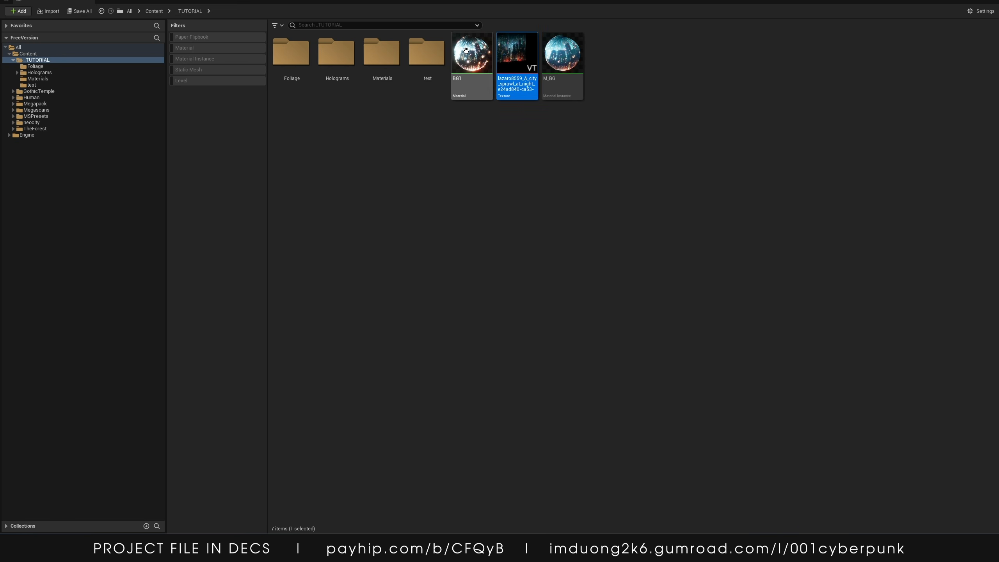
left_click(562, 55)
left_click(462, 198)
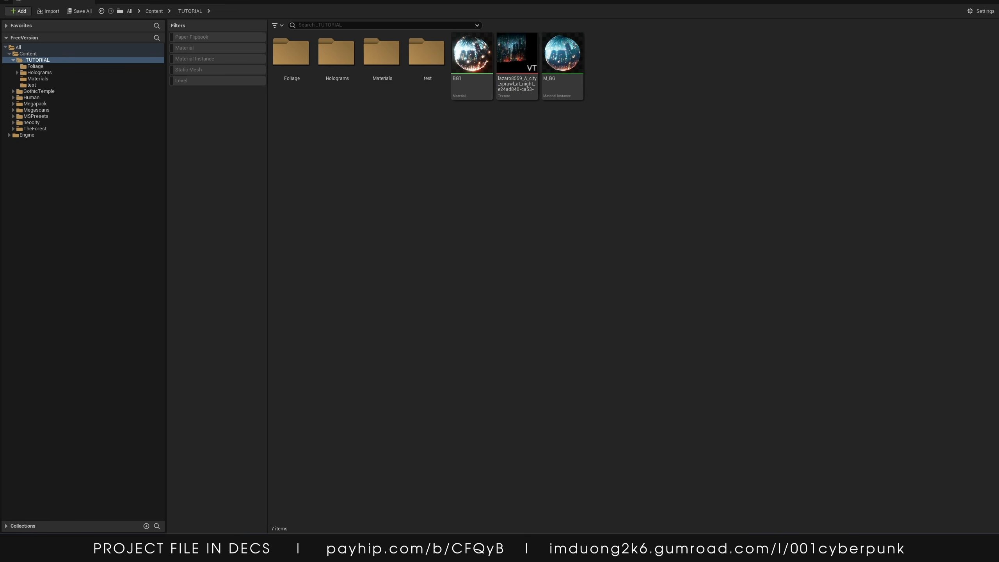
key("super+e")
left_click_drag(702, 205, 998, 279)
left_click_drag(397, 228, 383, 224)
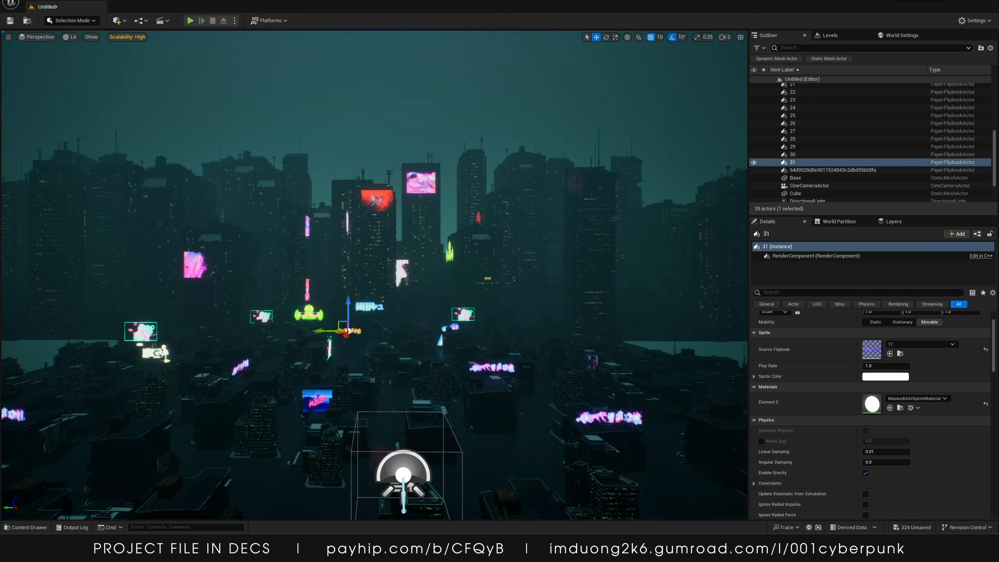
Place a Plane shape in the level and set its scale to 500 by 300
left_click(123, 23)
mouse_move(142, 102)
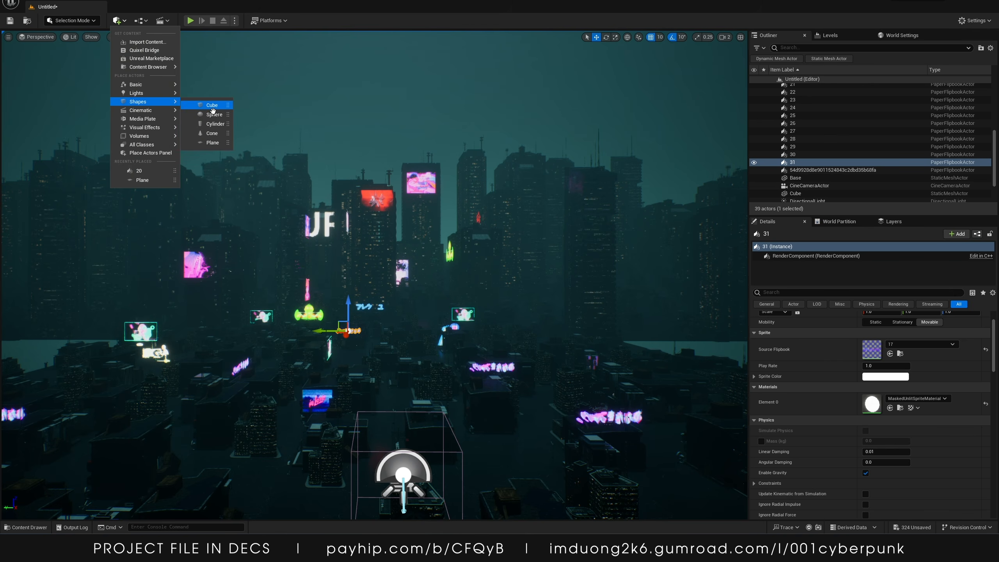
left_click(212, 142)
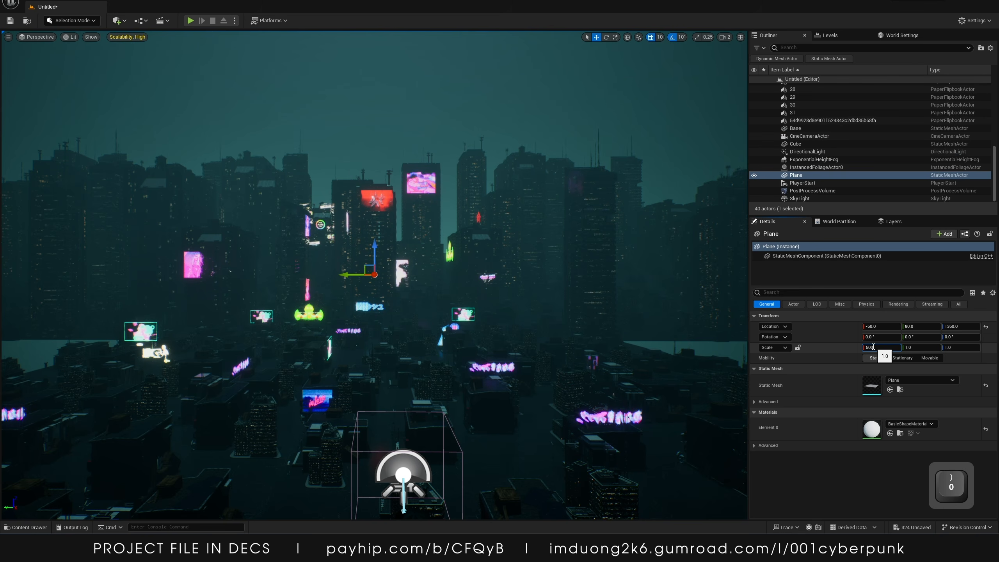
left_click(873, 347)
type("500")
key("Tab")
type("300")
key("Return")
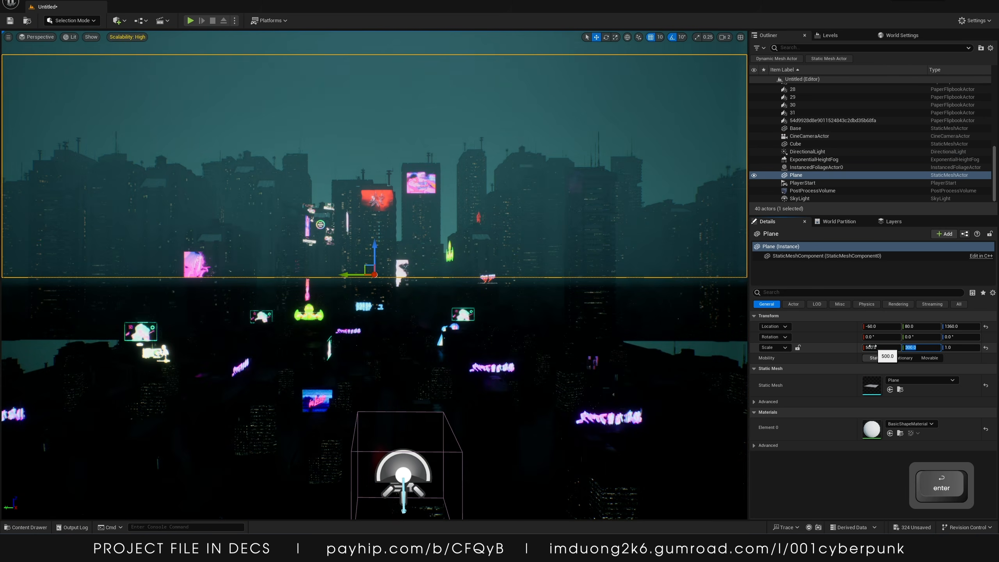
Rotate the background plane upright by -90 degrees and shift it sideways in the level
left_click_drag(374, 274, 372, 317)
key("e")
key("s")
mouse_move(372, 317)
right_mouse_down()
mouse_move(326, 287)
mouse_move(405, 311)
mouse_move(389, 313)
right_mouse_up()
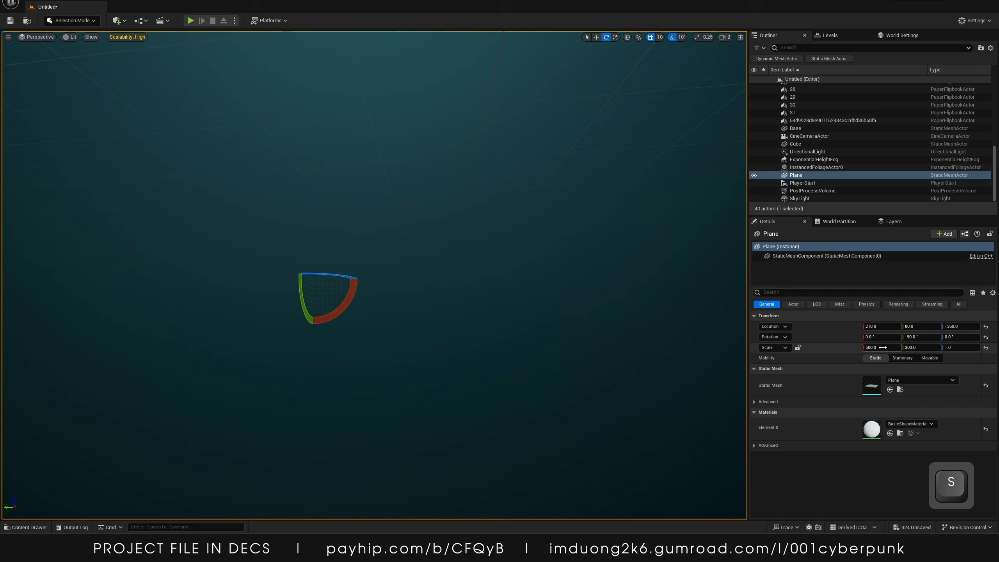
Unlock the scale ratio, set the plane's scale to 250 by 150 and move it far behind the city
left_click(797, 348)
left_click_drag(878, 347, 878, 345)
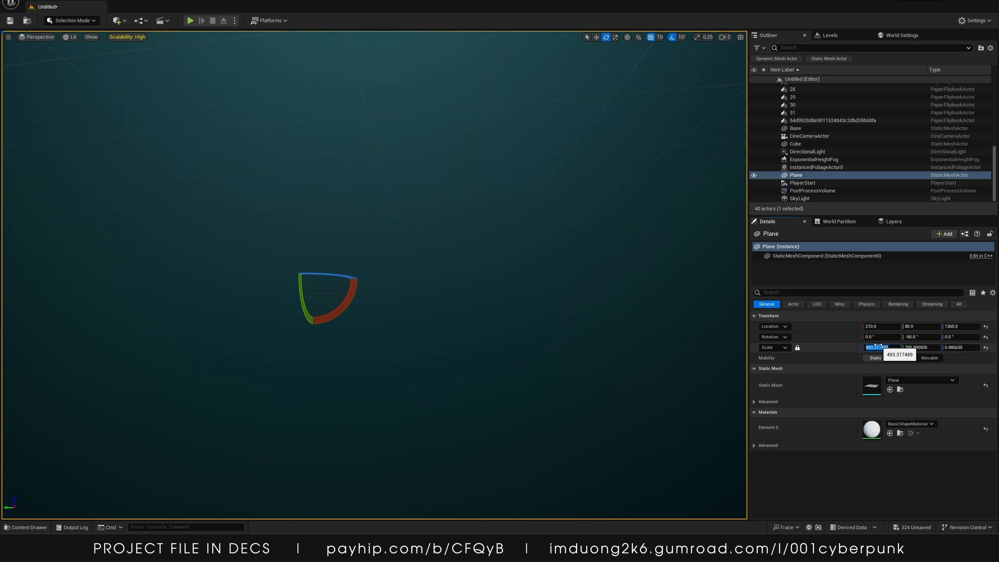
type("2")
key("Return")
key("s")
mouse_move(429, 291)
right_mouse_down()
mouse_move(412, 309)
mouse_move(408, 292)
right_mouse_up()
key("w")
left_click_drag(409, 275, 475, 280)
right_click_drag(475, 280, 482, 261)
key("w")
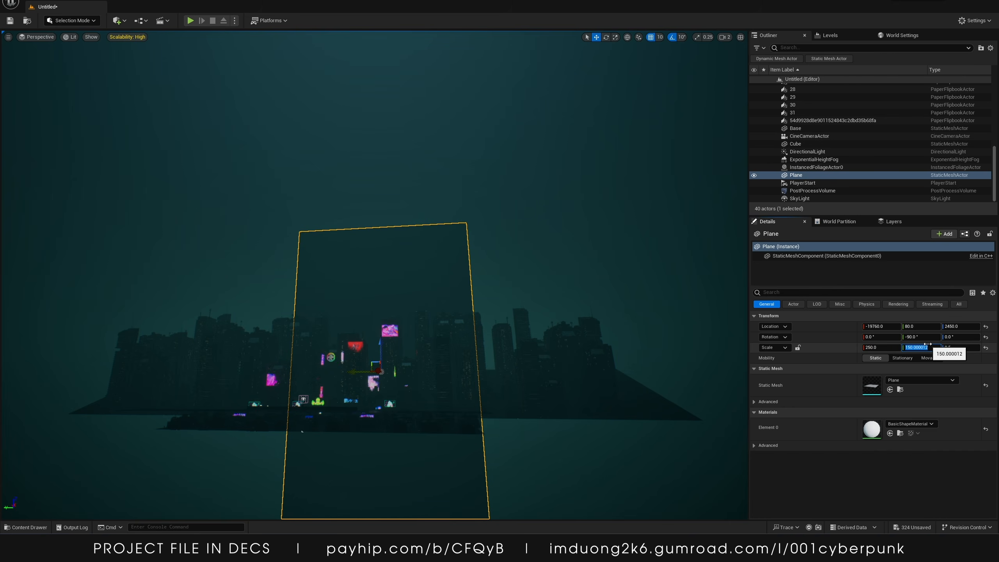
type("1")
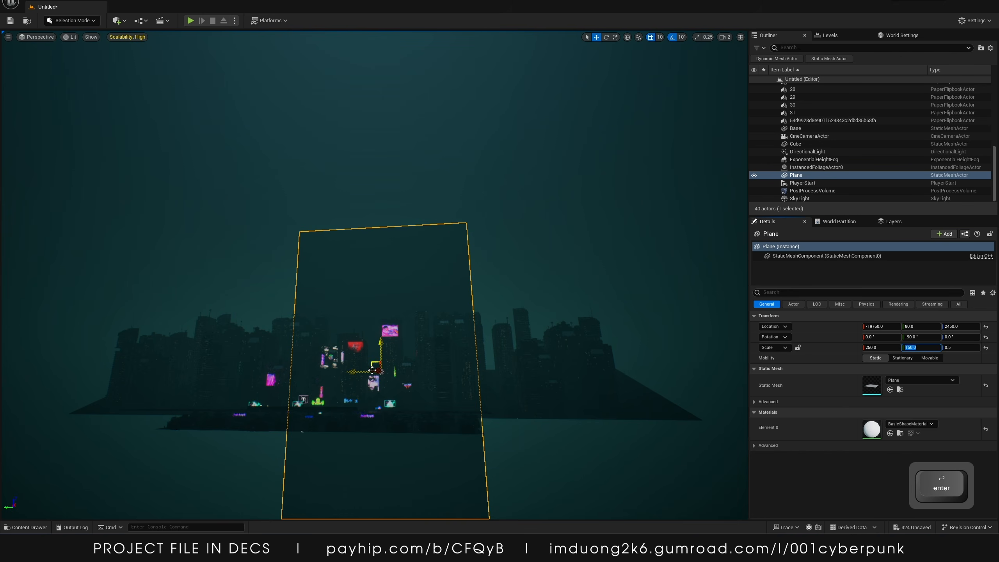
Raise the plane higher and rotate it 90 degrees so it faces the camera
left_click_drag(382, 341, 384, 330)
key("r")
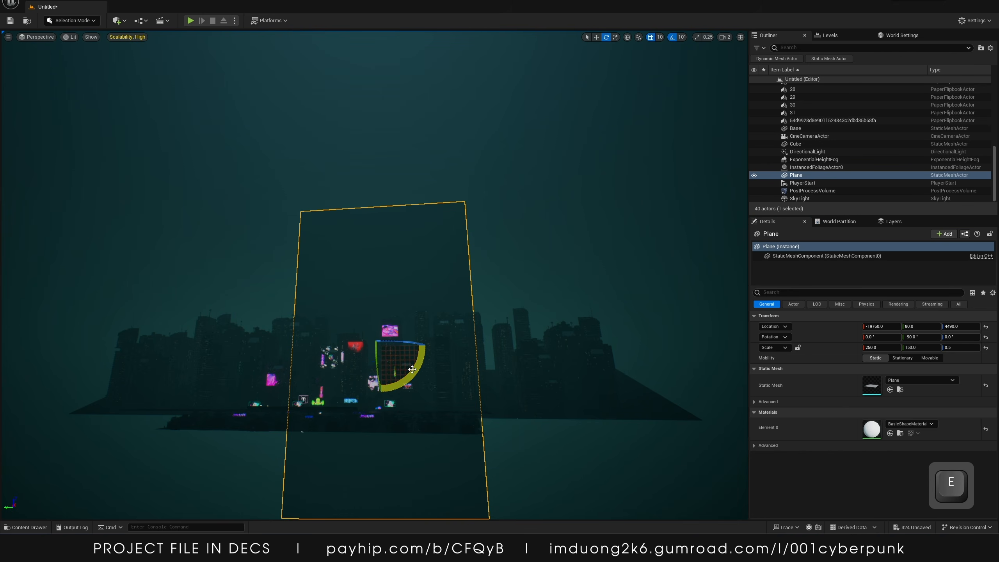
left_click_drag(412, 369, 427, 346)
key("w")
right_click_drag(460, 349, 456, 353)
key("a")
left_click_drag(995, 321, 397, 156)
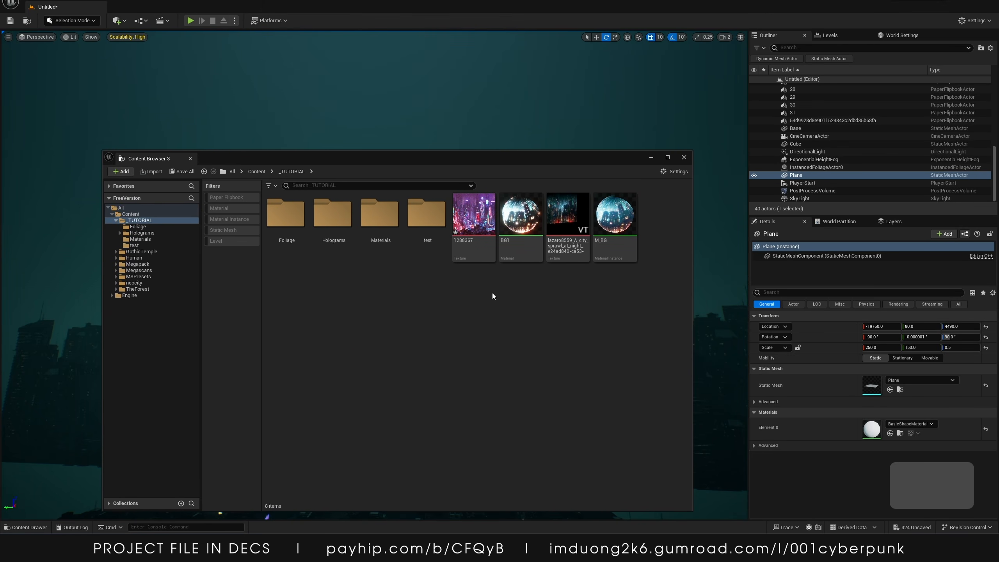
left_click(598, 240)
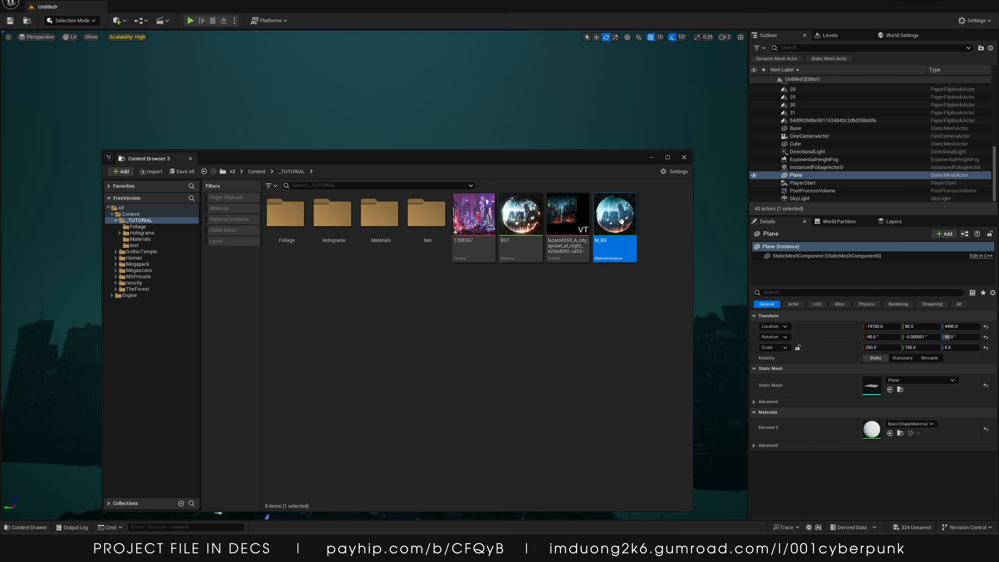
double_click(620, 221)
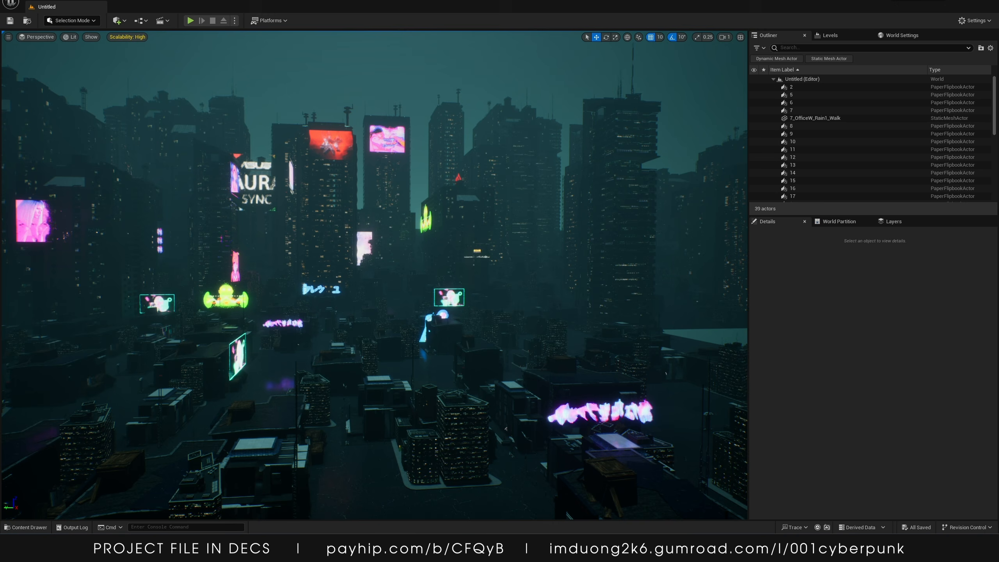
right_click_drag(671, 353, 535, 272)
key("w")
key("d")
key("a")
key("w")
key("d")
key("s")
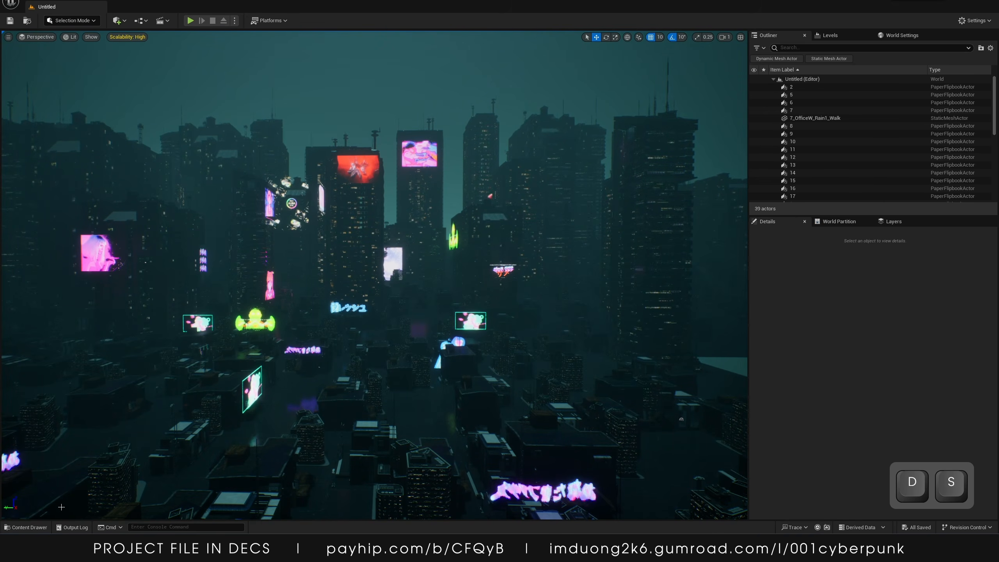
Open the _TUTORIAL folder in the content browser and inspect the imported wallpaper texture's details
left_click(45, 528)
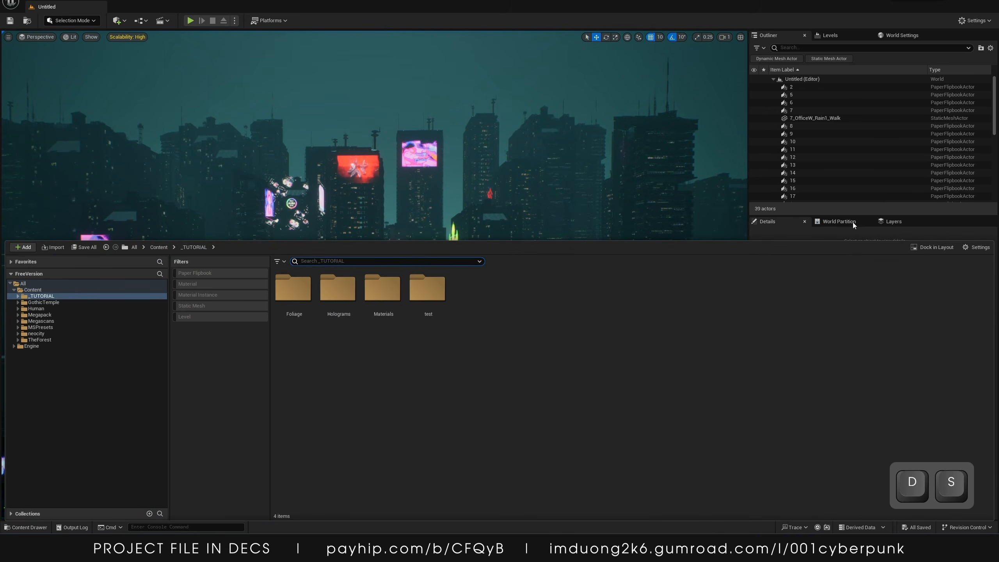
left_click(930, 248)
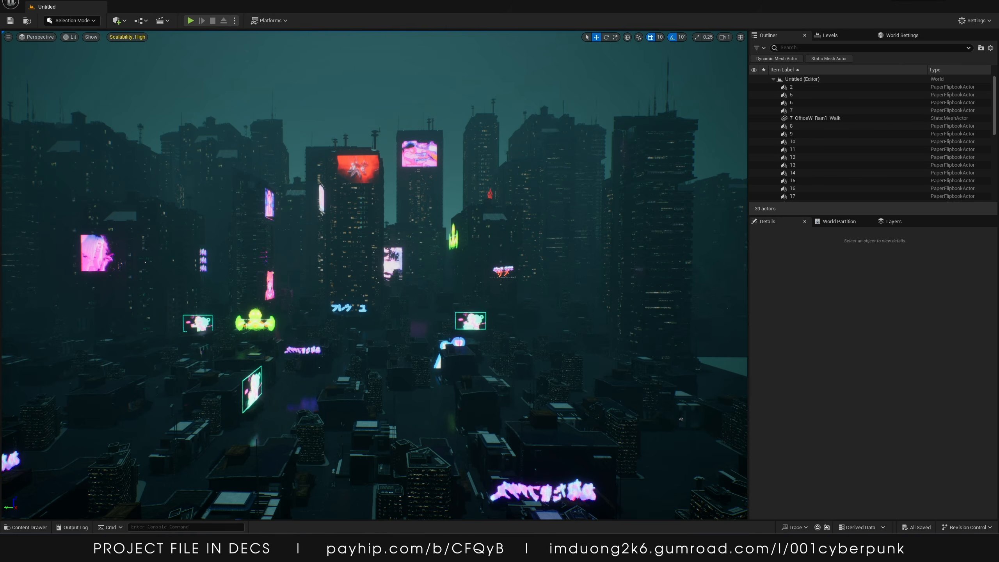
mouse_move(323, 549)
left_click(364, 504)
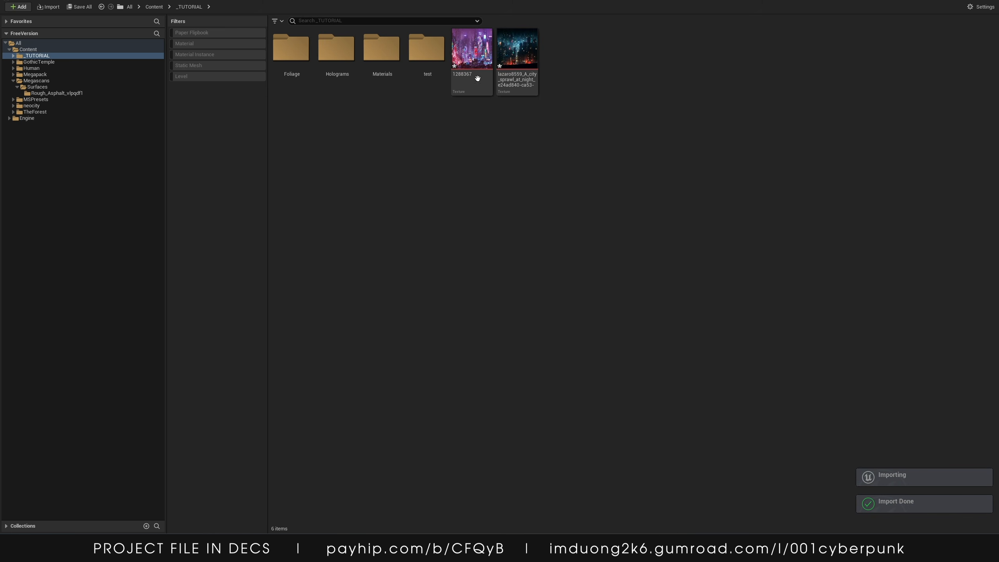
left_click(516, 77)
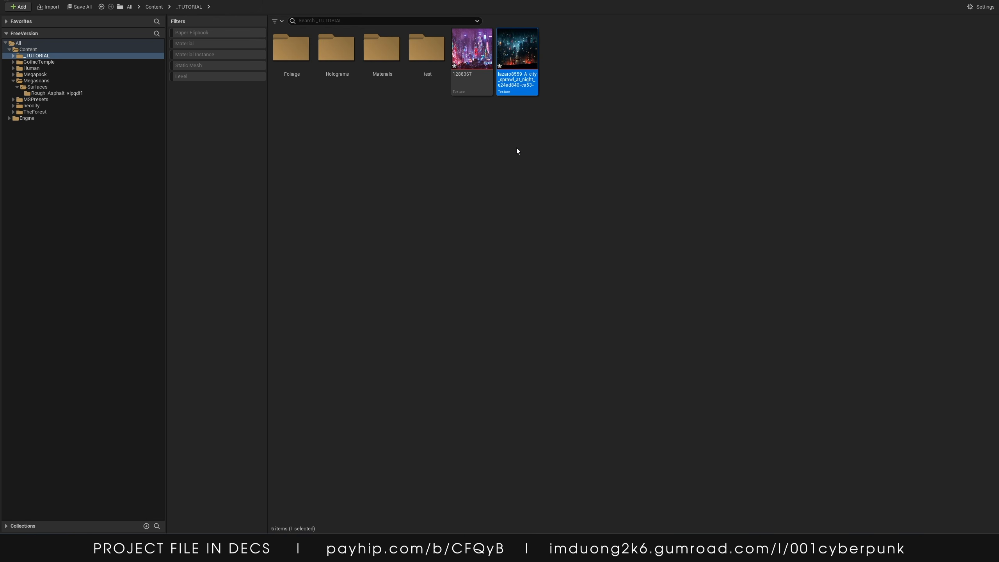
mouse_move(533, 85)
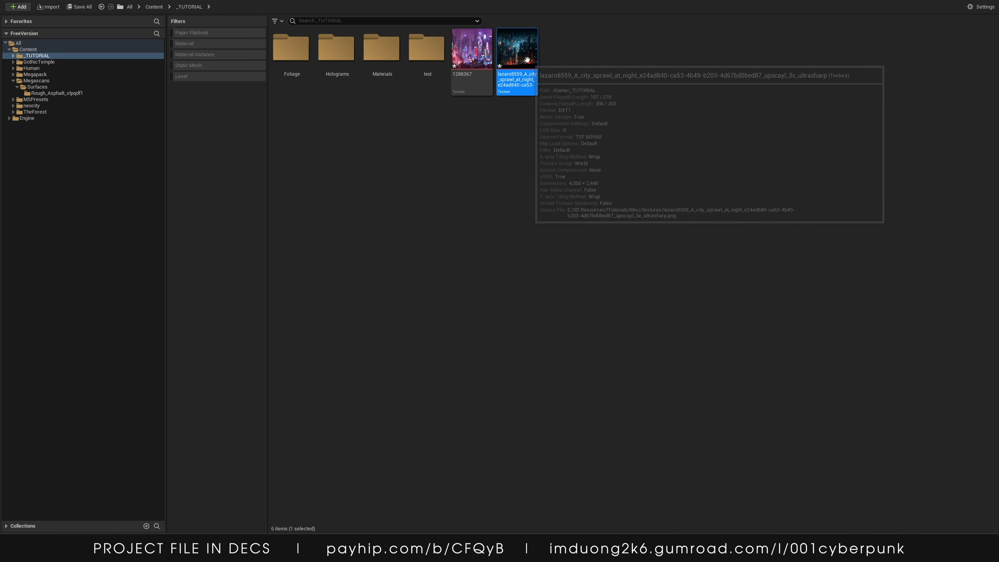
Create a new material named BG in the _TUTORIAL folder and open it
right_click(434, 137)
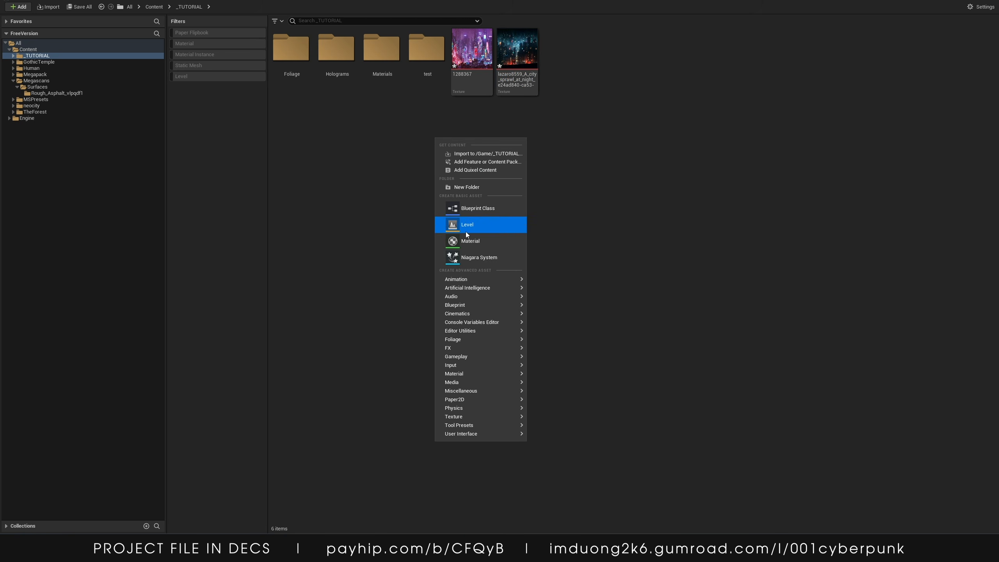
left_click(502, 242)
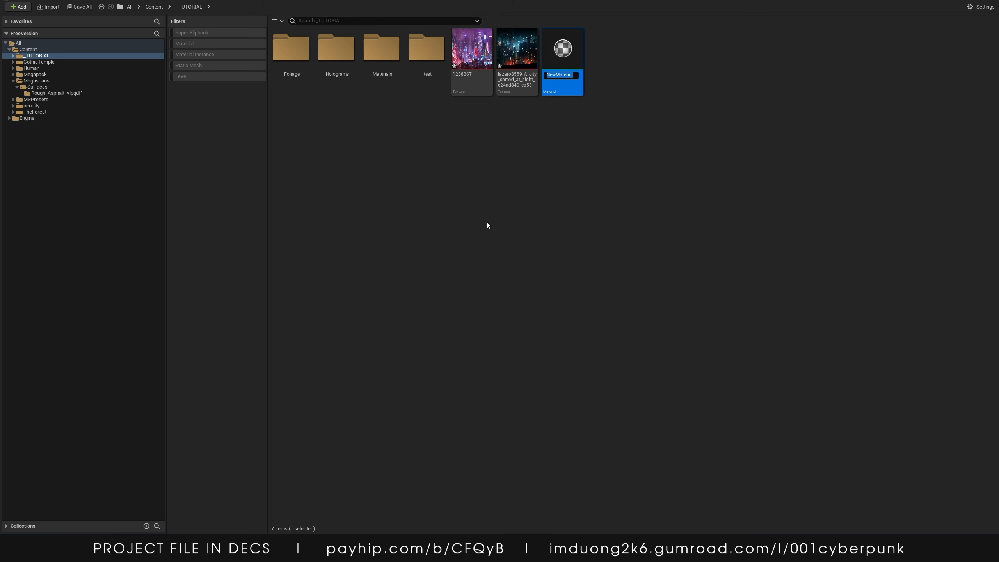
type("BG")
key("Return")
key("Return")
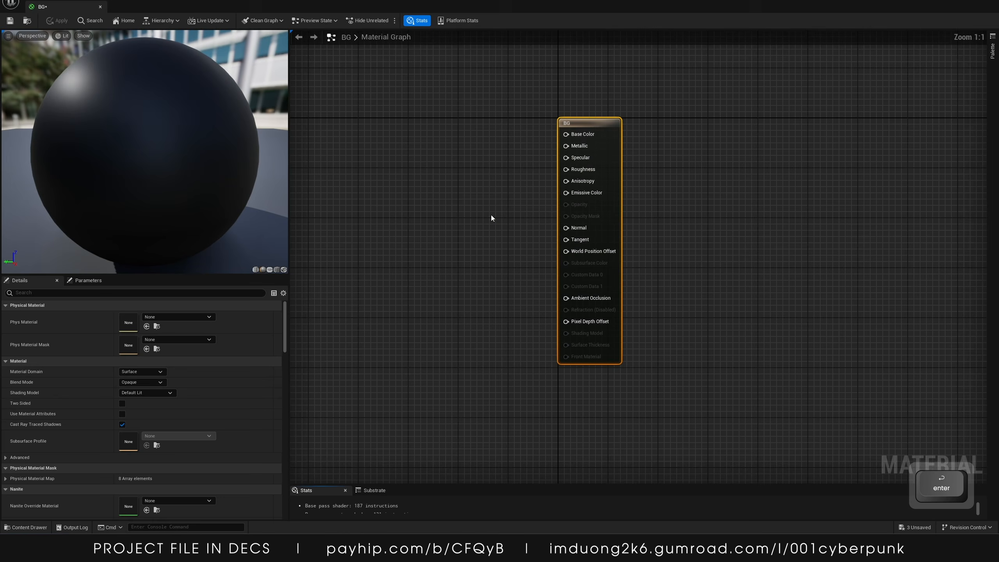
Preview the BG material on a plane, enable Two Sided, and set its Blend Mode to Translucent
left_click(270, 270)
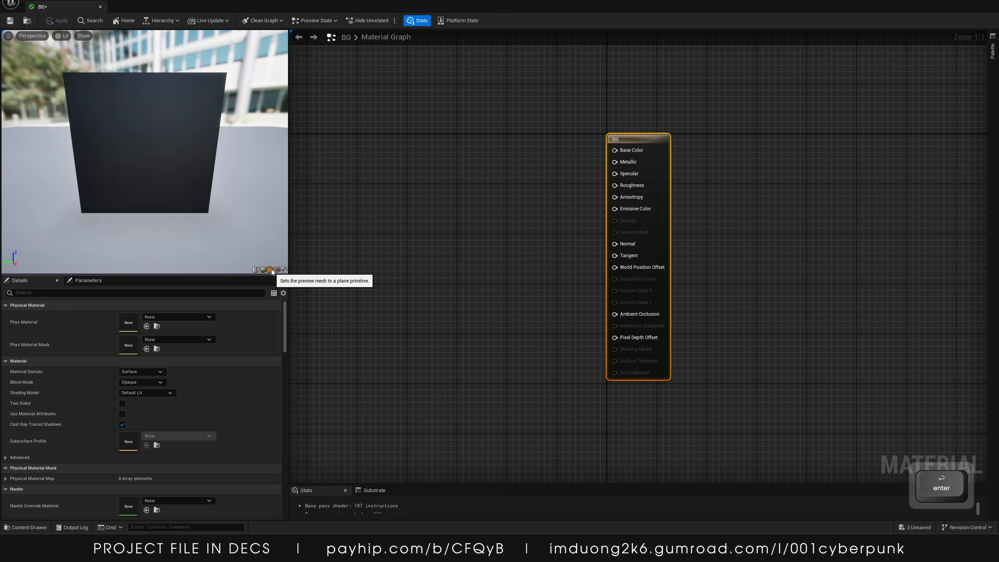
left_click_drag(47, 175, 220, 180)
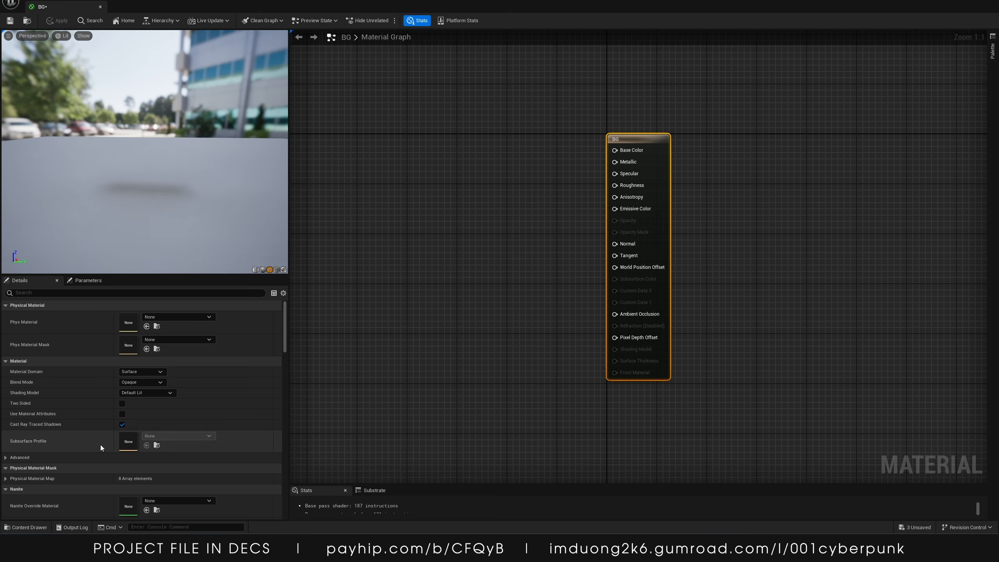
left_click(121, 403)
left_click_drag(168, 133, 176, 194)
scroll(182, 153, "down", 3)
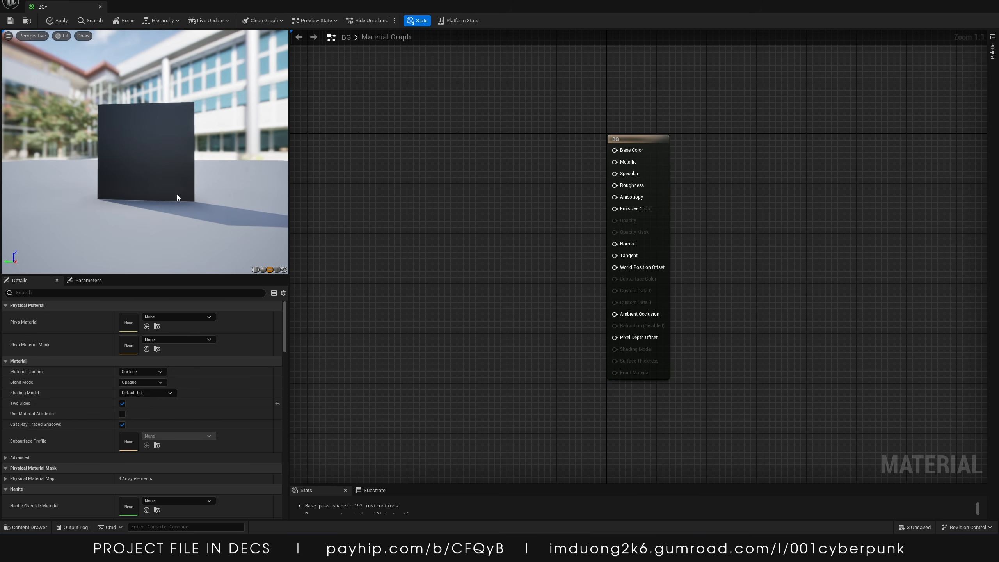
left_click(144, 384)
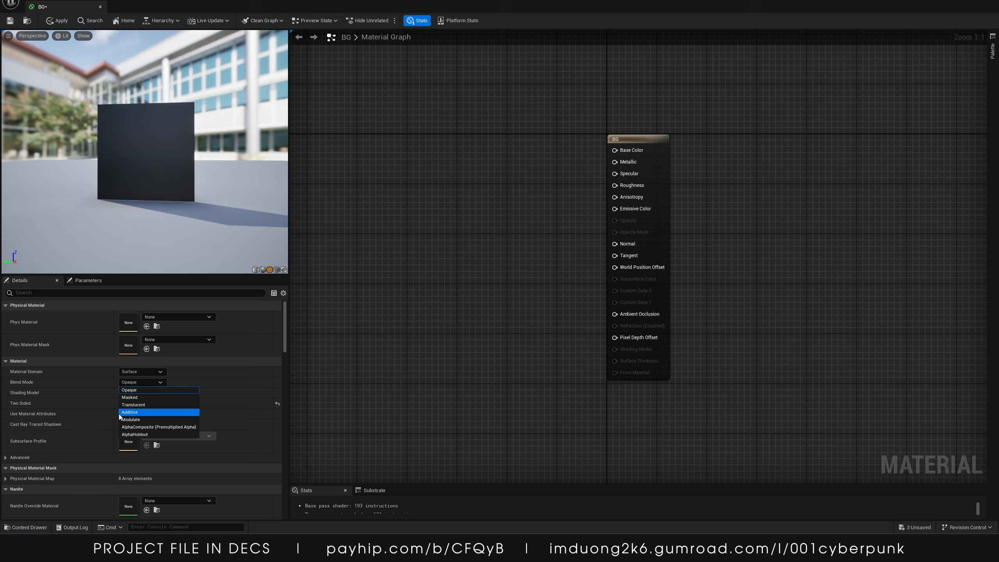
left_click(151, 404)
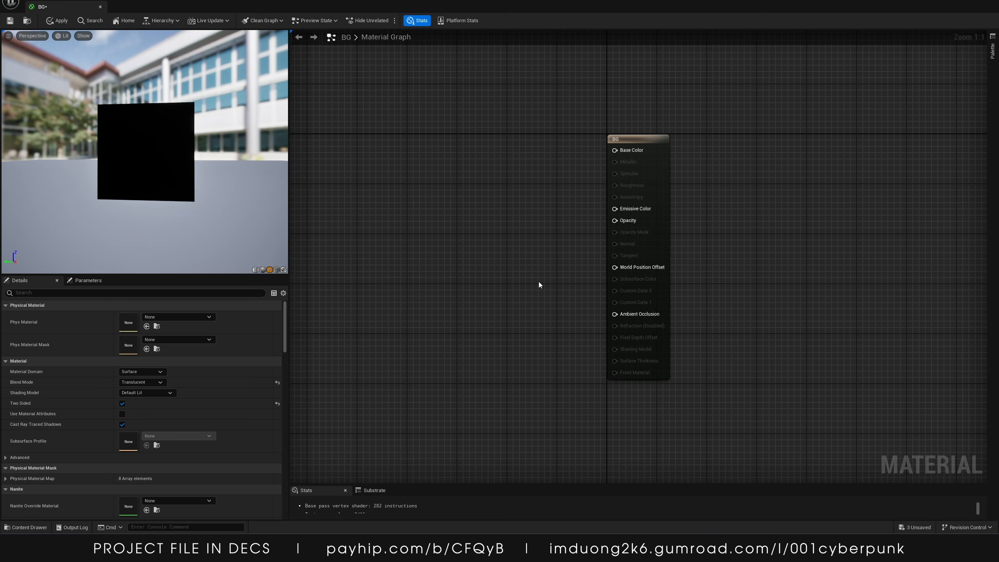
Add the wallpaper texture to the material graph as a Texture Sample node
right_click_drag(494, 184, 616, 208)
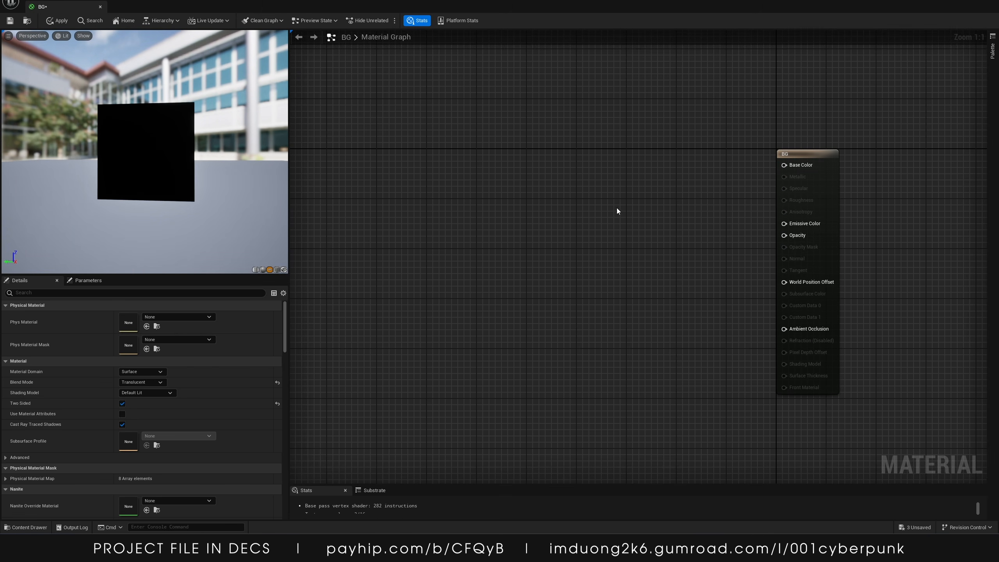
left_click(26, 527)
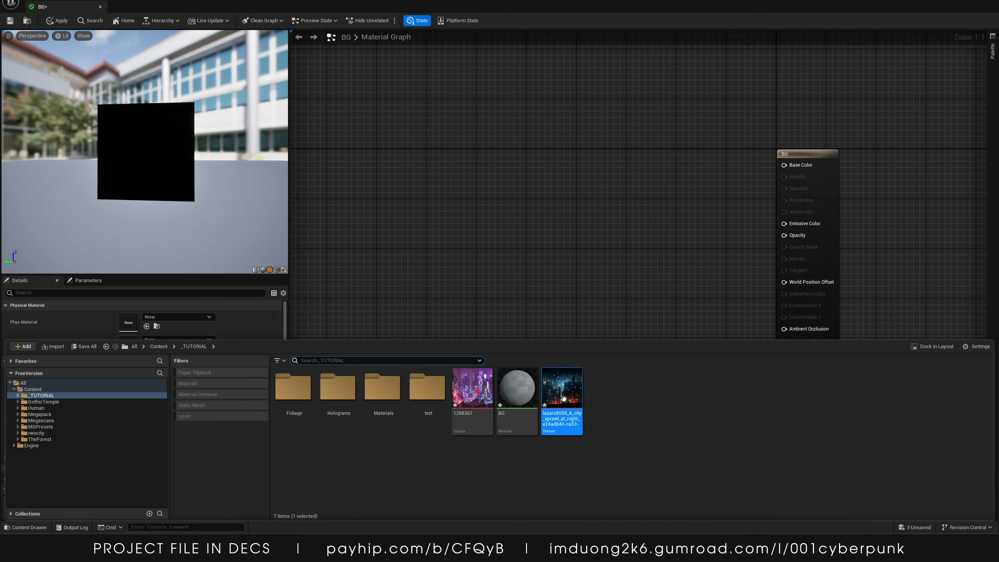
left_click_drag(546, 380, 342, 159)
left_click(517, 190)
left_click_drag(526, 166, 534, 169)
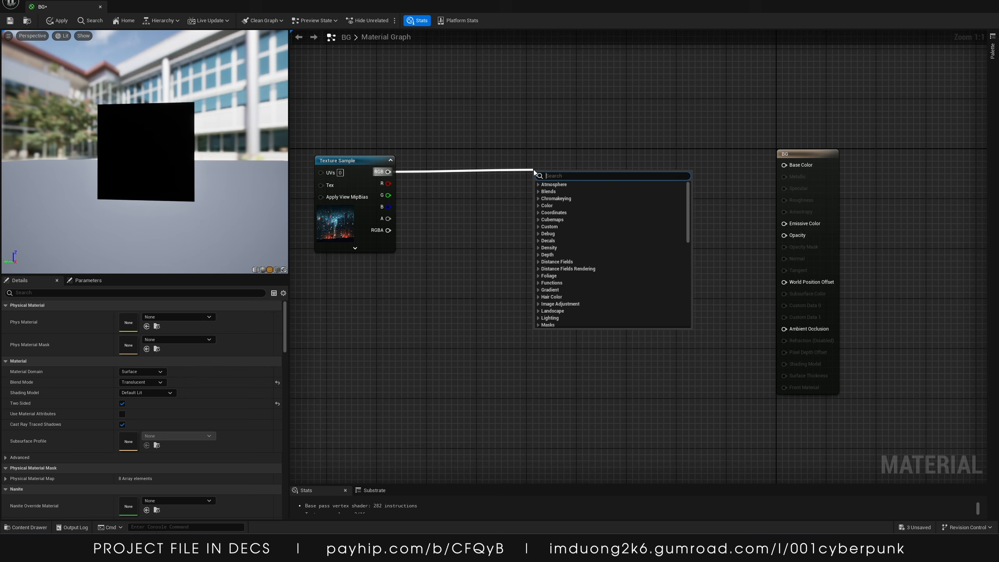
left_click(413, 169)
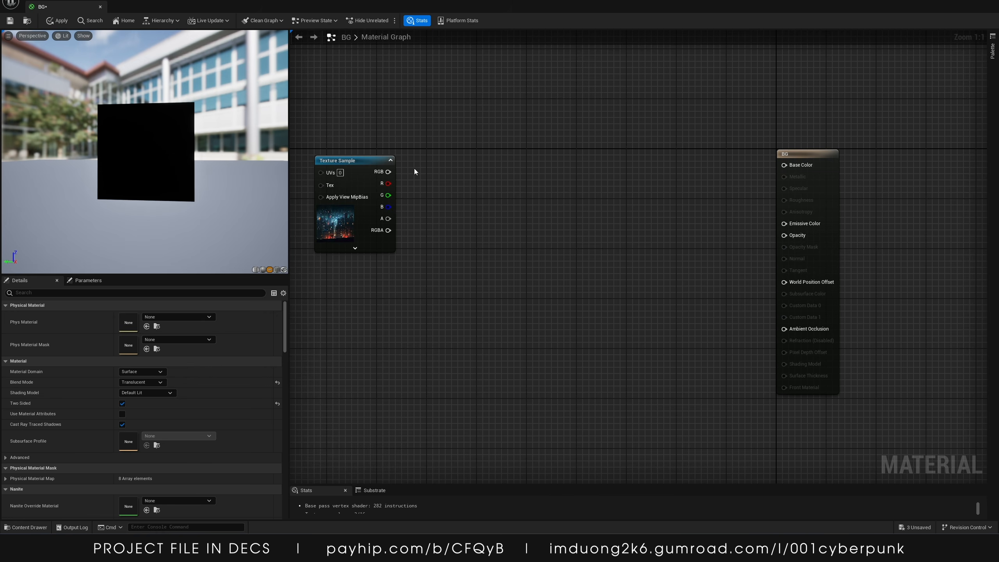
Add a Multiply node and route the texture's RGB through it into Emissive Color
left_click(560, 192)
left_click_drag(560, 192, 559, 169)
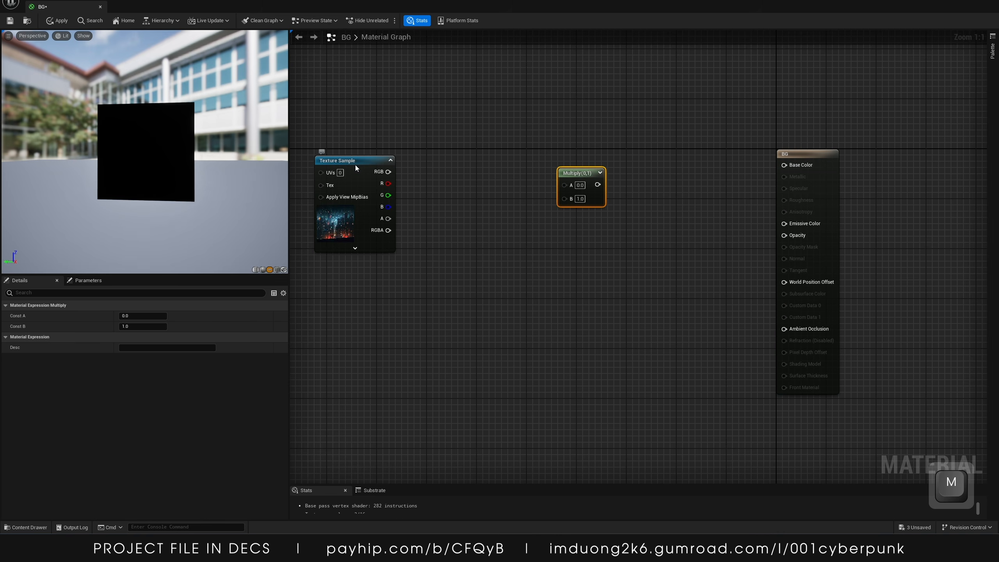
left_click_drag(356, 168, 350, 181)
left_click_drag(571, 171, 570, 176)
left_click_drag(382, 185, 784, 223)
left_click_drag(130, 141, 184, 124)
scroll(159, 130, "up", 5)
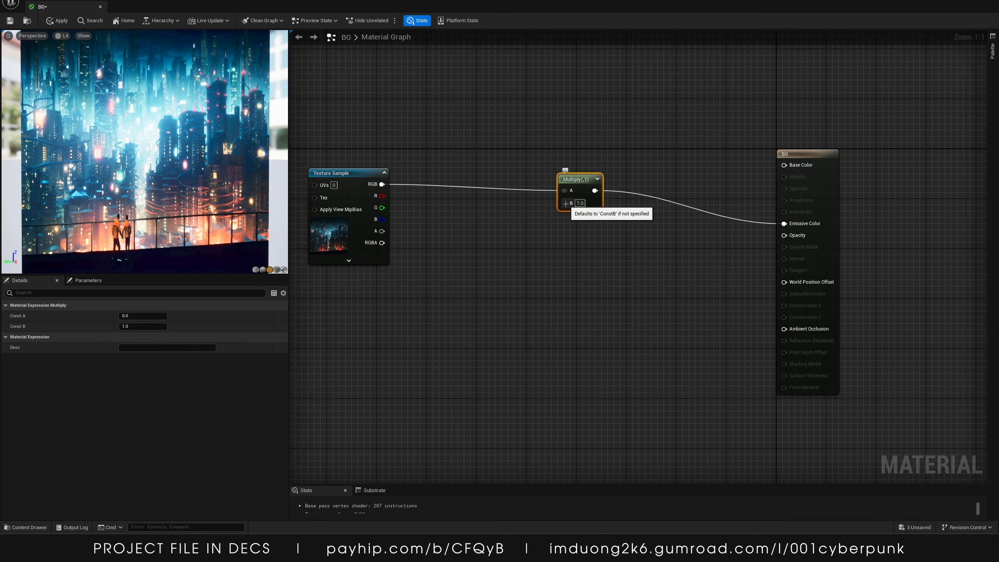
Add a scalar parameter named Brightness with default value 1 and connect it to the Multiply node's B input
left_click(497, 239)
key("1")
left_click(490, 239)
right_click(505, 237)
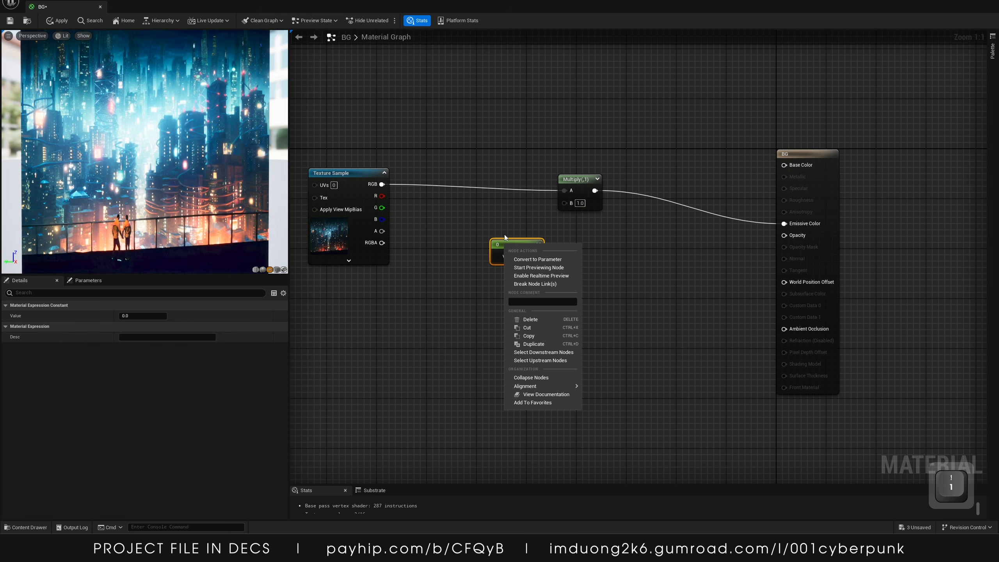
left_click(528, 260)
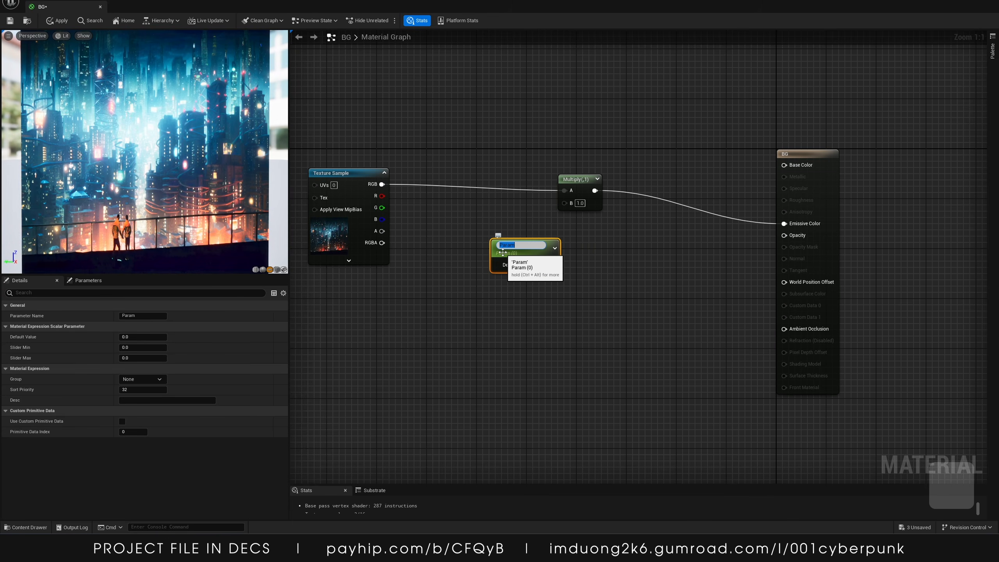
type("Brightness")
key("Return")
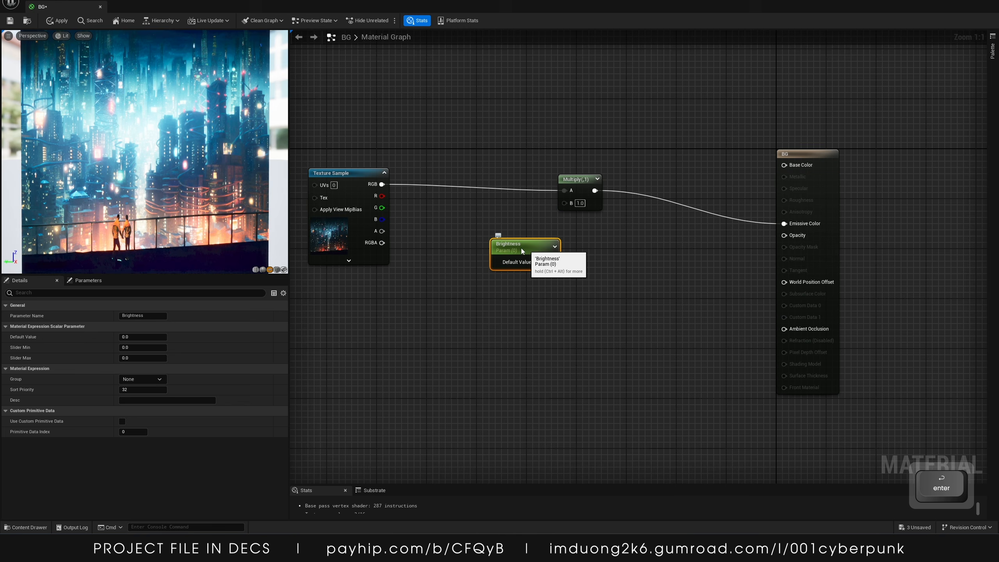
type("1")
left_click_drag(513, 264, 493, 242)
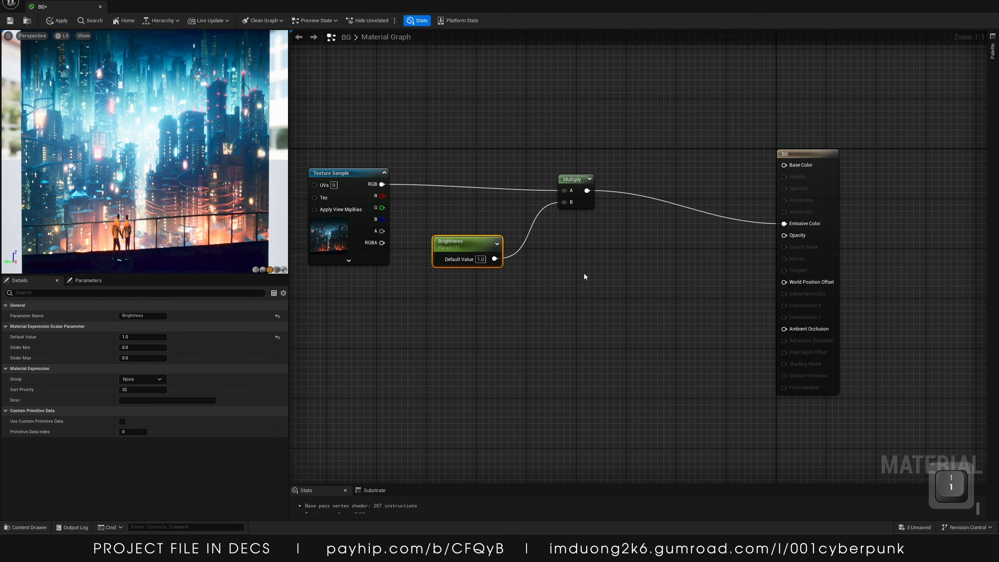
Rearrange the Texture Sample, Brightness and Multiply nodes neatly in the graph
right_click_drag(371, 380, 444, 333)
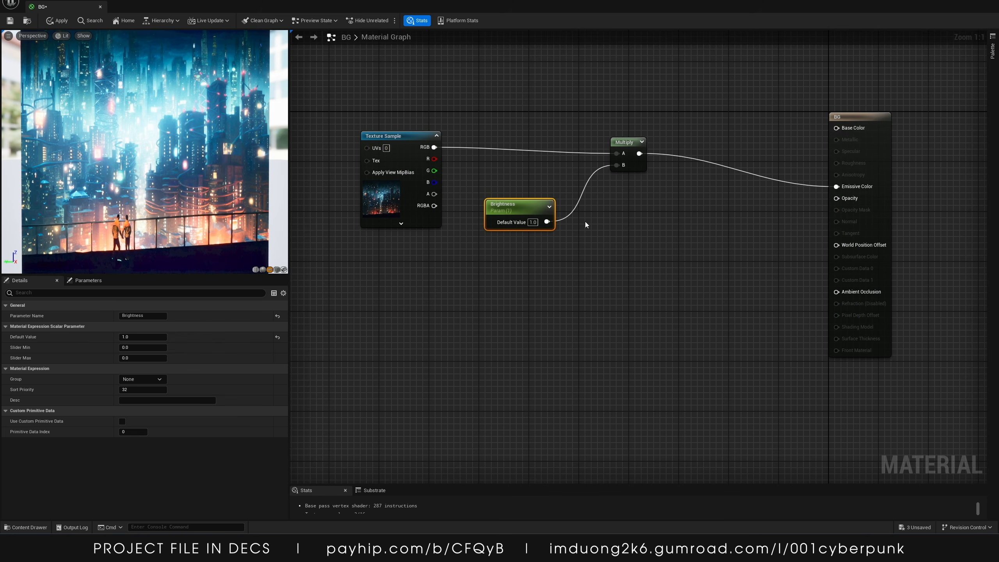
left_click_drag(384, 110, 639, 238)
left_click_drag(623, 144, 585, 94)
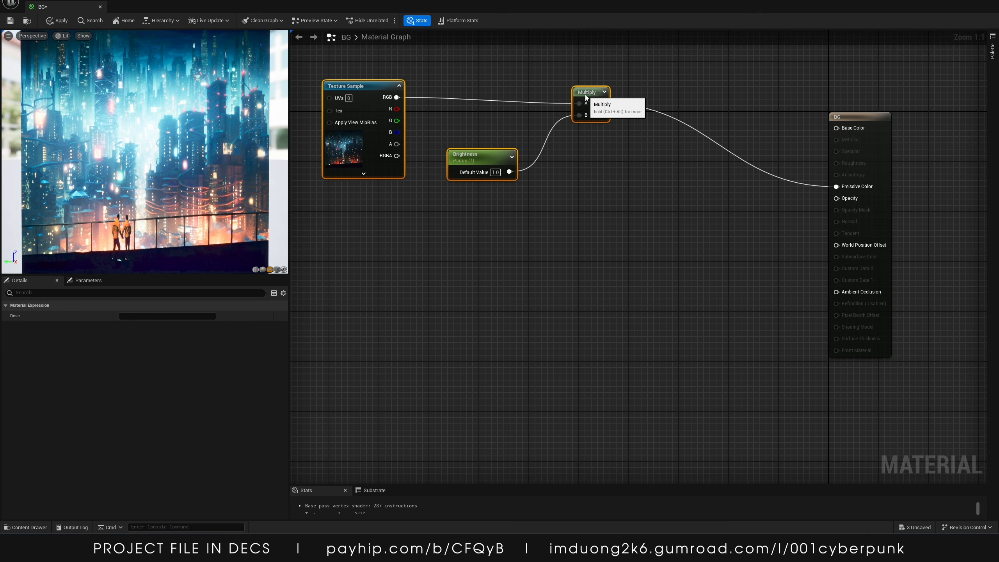
left_click(572, 299)
right_click_drag(571, 299, 522, 264)
left_click(492, 124)
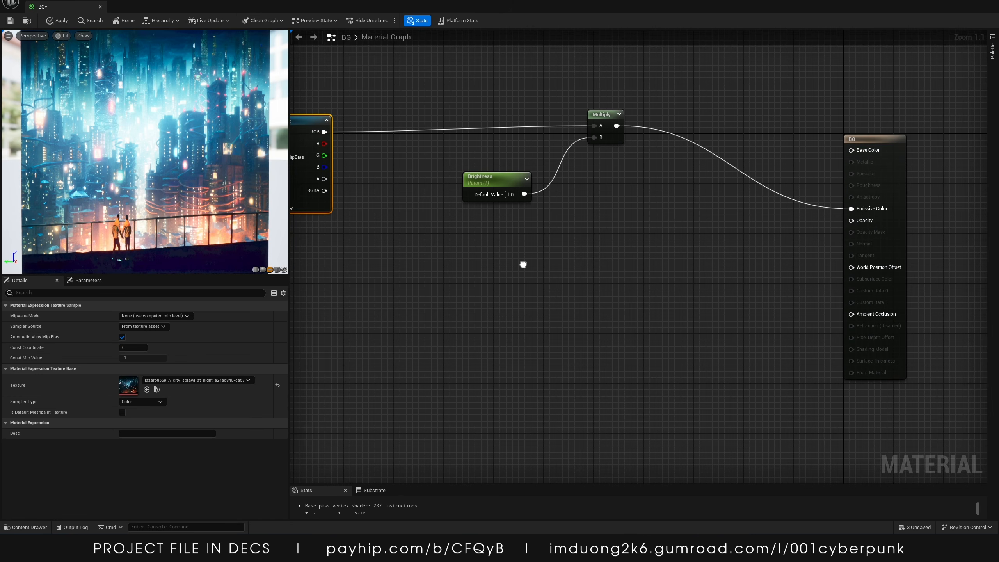
Connect the wallpaper texture's RGB output to the material's Opacity input
scroll(189, 132, "down", 5)
scroll(133, 103, "up", 4)
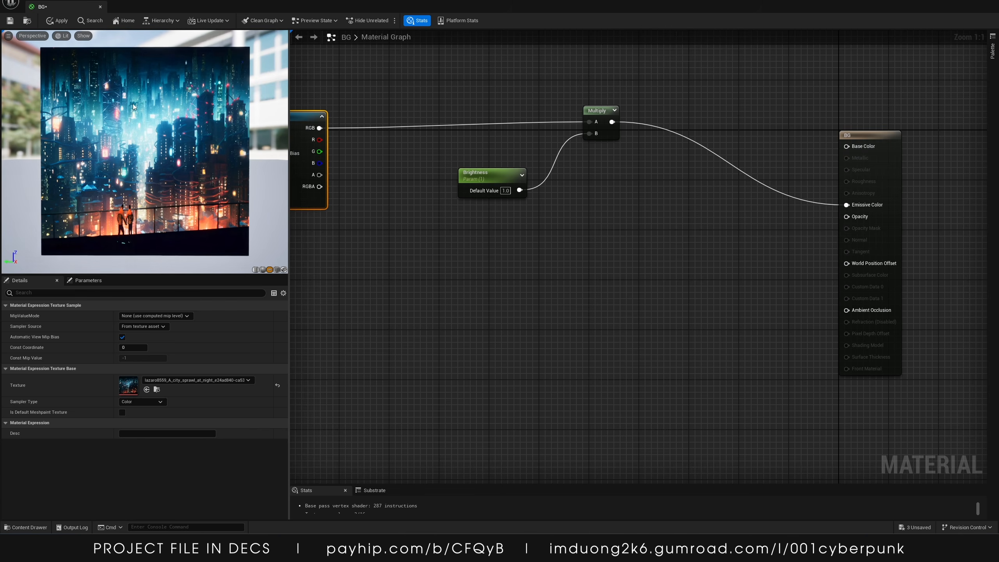
left_click(458, 239)
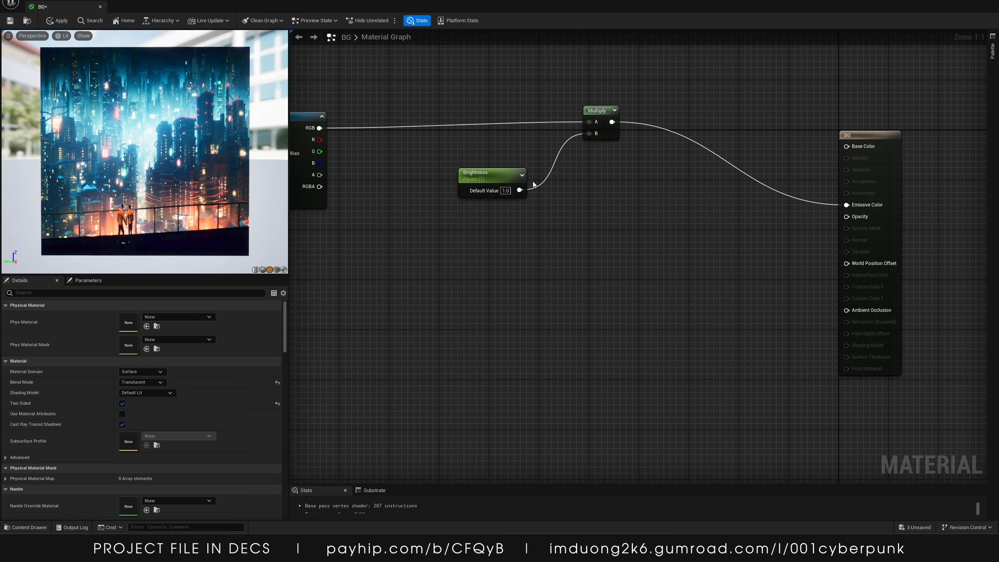
left_click_drag(319, 127, 850, 219)
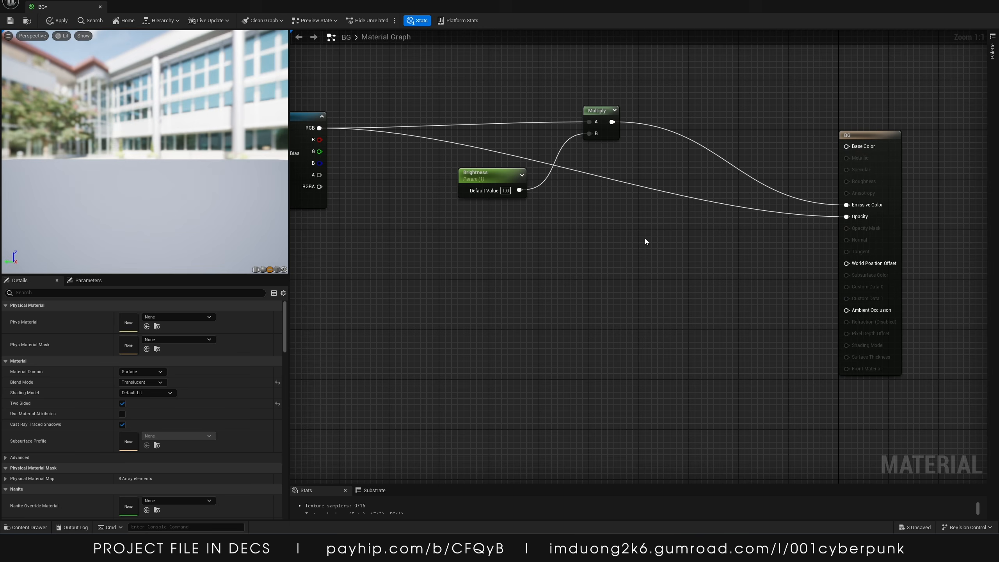
left_click_drag(145, 152, 238, 162)
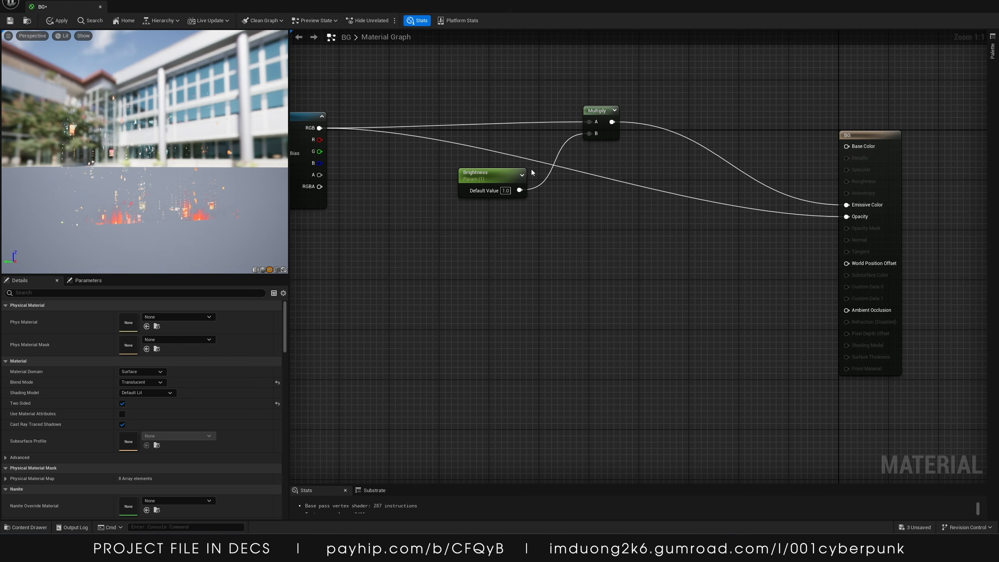
left_click_drag(140, 167, 146, 147)
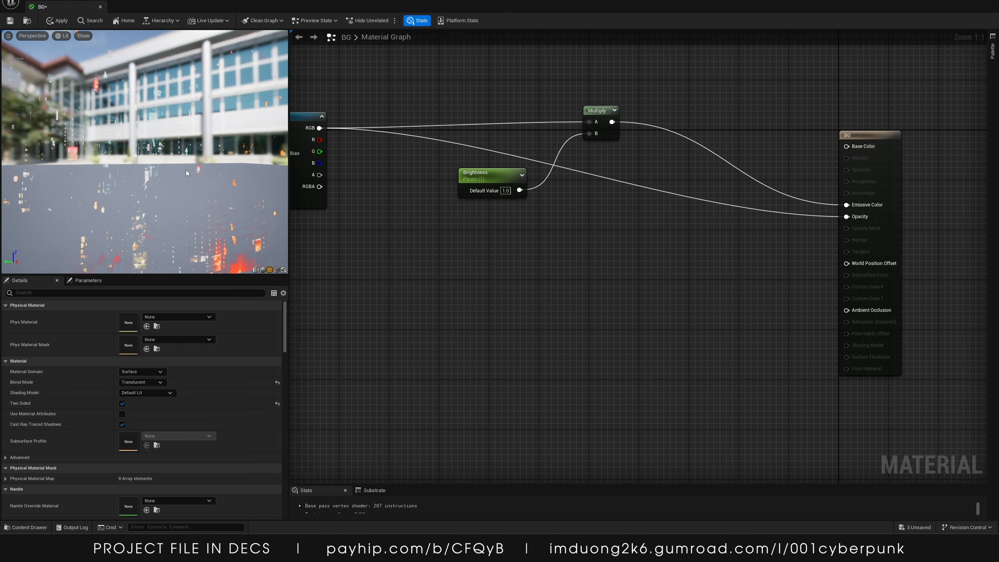
Add a CheapContrast function node below the Texture Sample in the material graph
right_click_drag(512, 324, 578, 342)
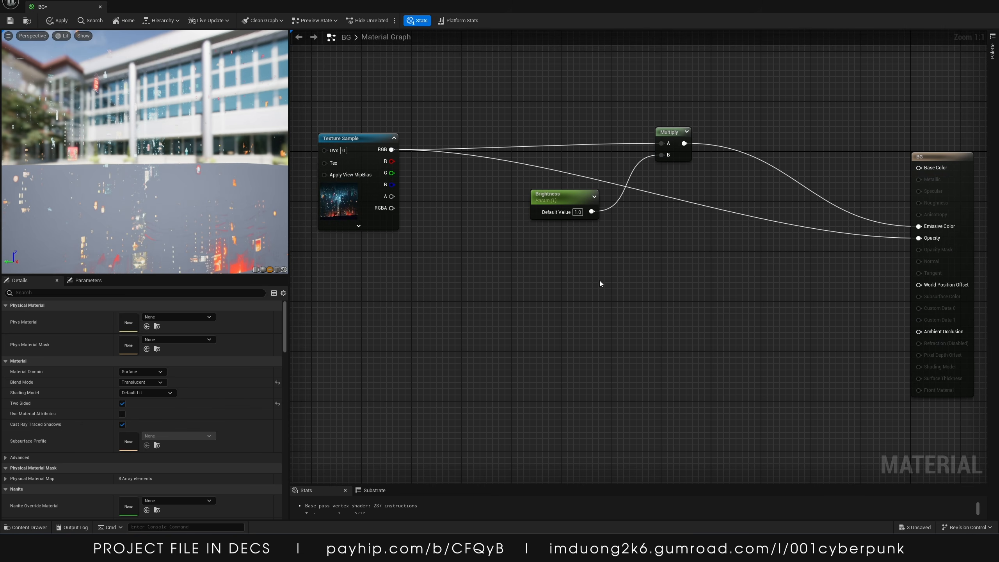
right_click(507, 317)
type("cheap")
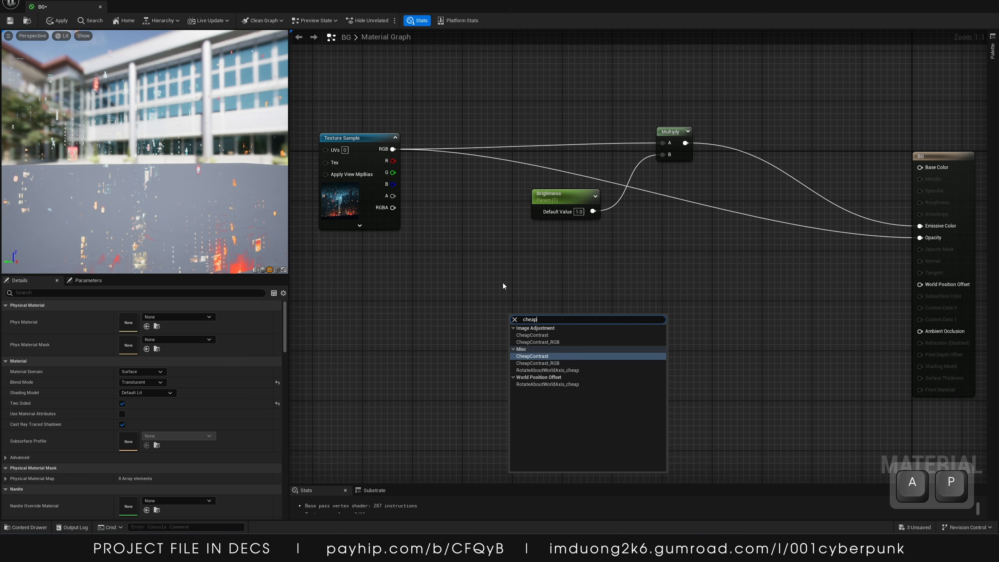
key("Return")
left_click_drag(548, 306, 585, 275)
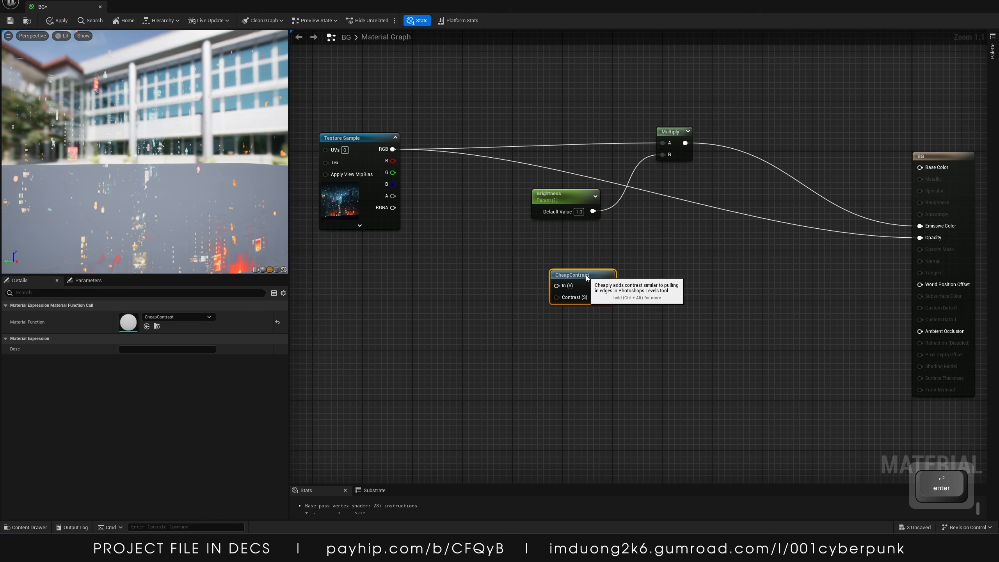
Disconnect Opacity and route the texture's RGB into the CheapContrast node's In input instead
left_click(920, 237, "alt")
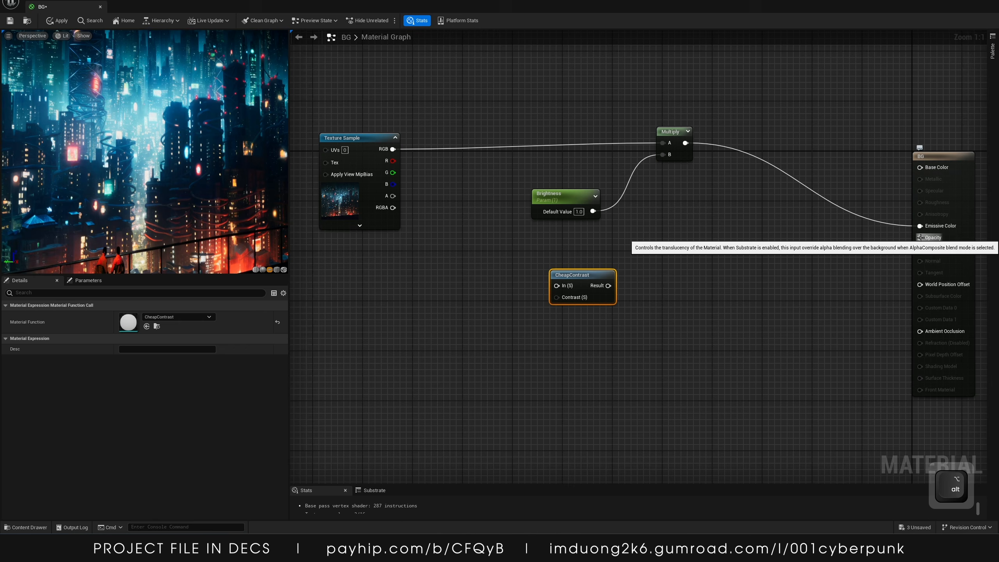
left_click_drag(392, 149, 569, 278)
left_click(652, 356)
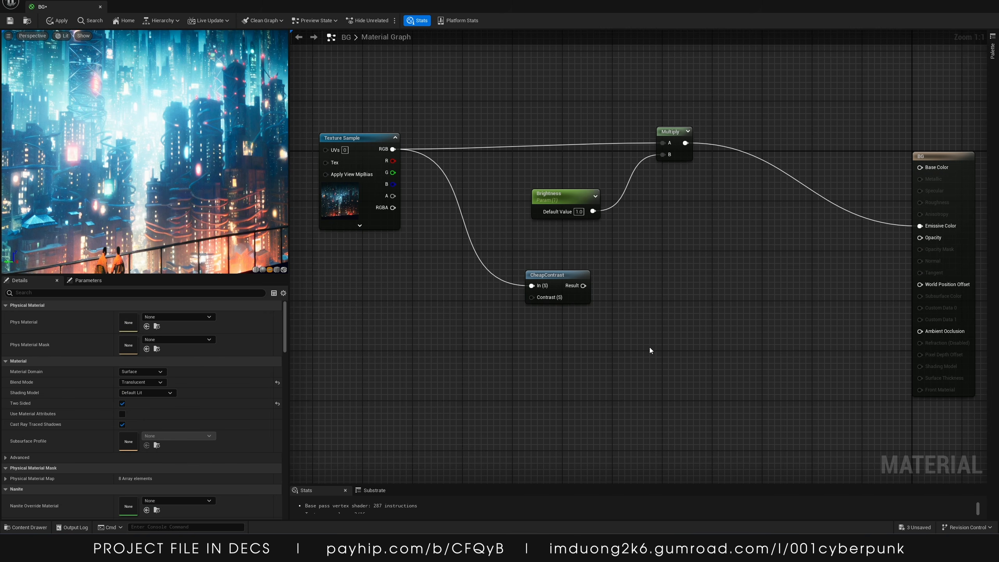
Add a second Multiply node and connect the CheapContrast Result to its A input
left_click(661, 340)
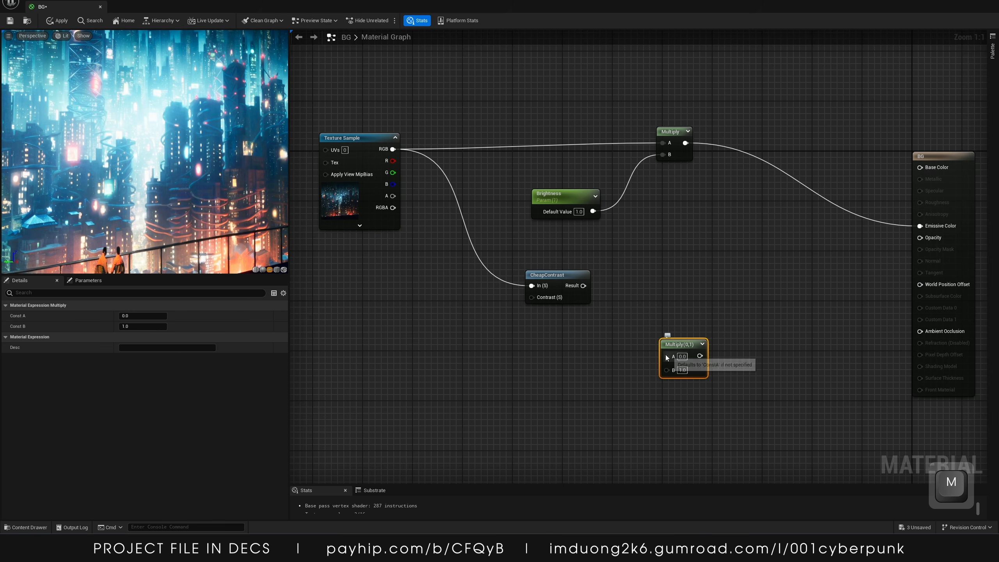
left_click_drag(666, 357, 584, 286)
left_click_drag(674, 346, 669, 334)
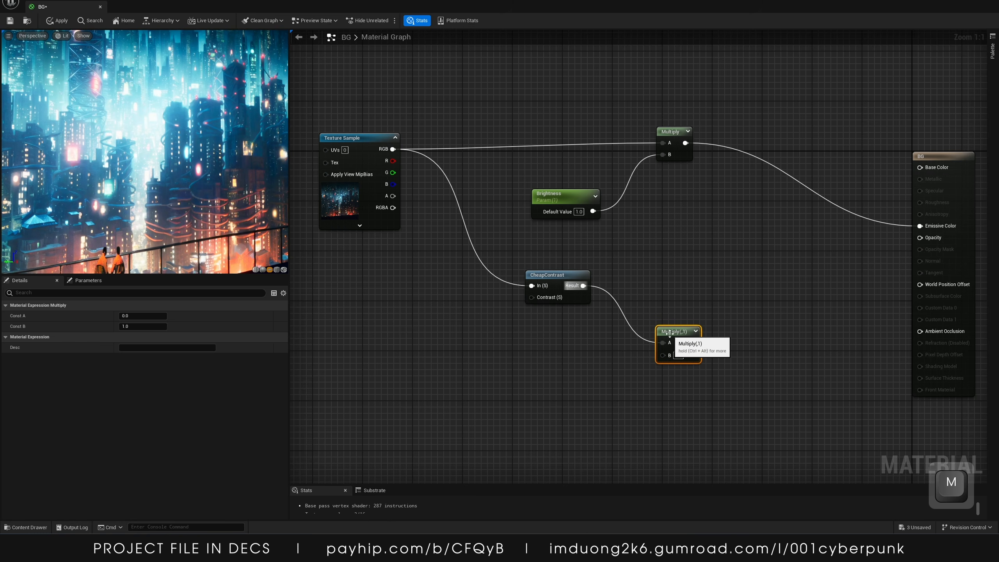
left_click(571, 370)
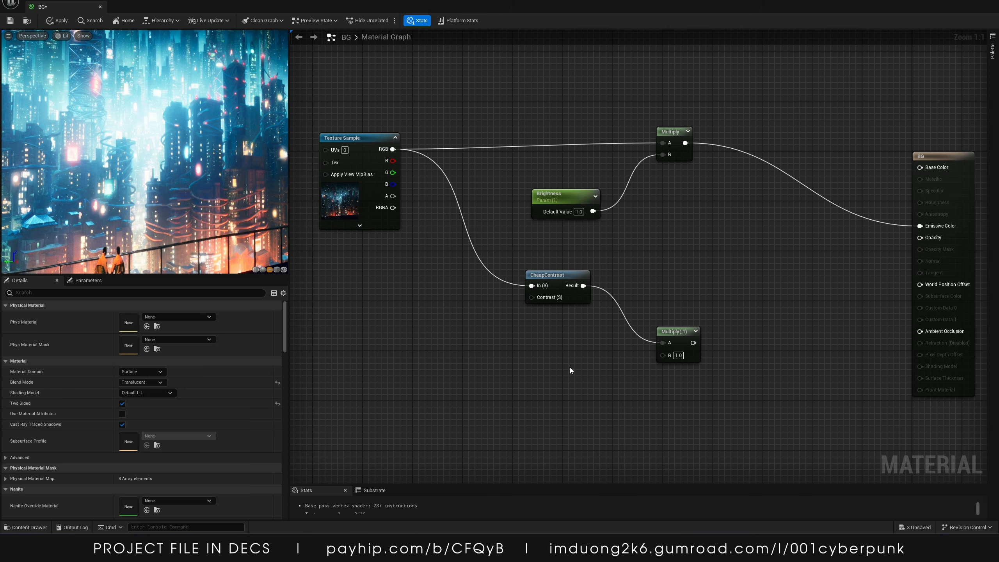
right_click(567, 365)
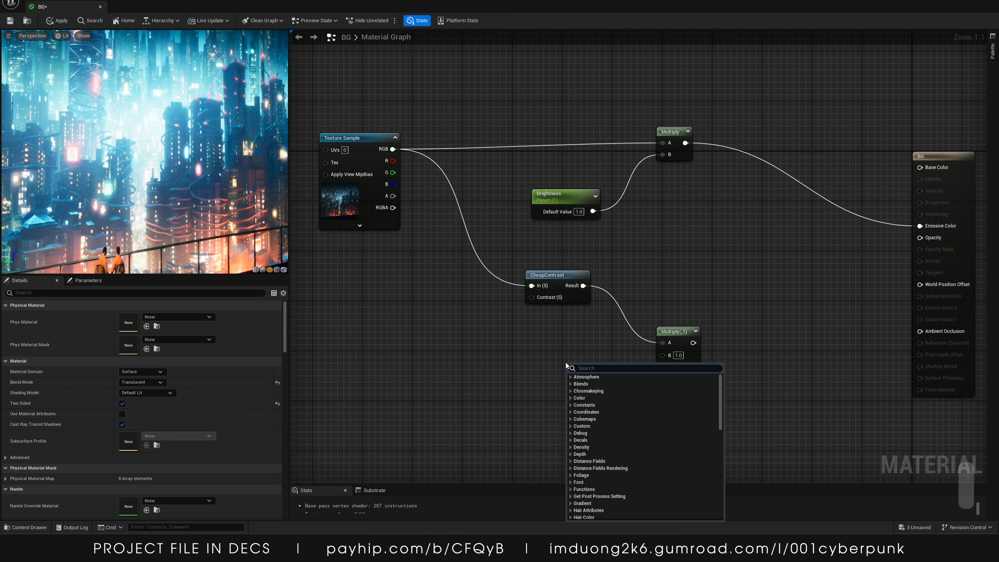
type("alpha")
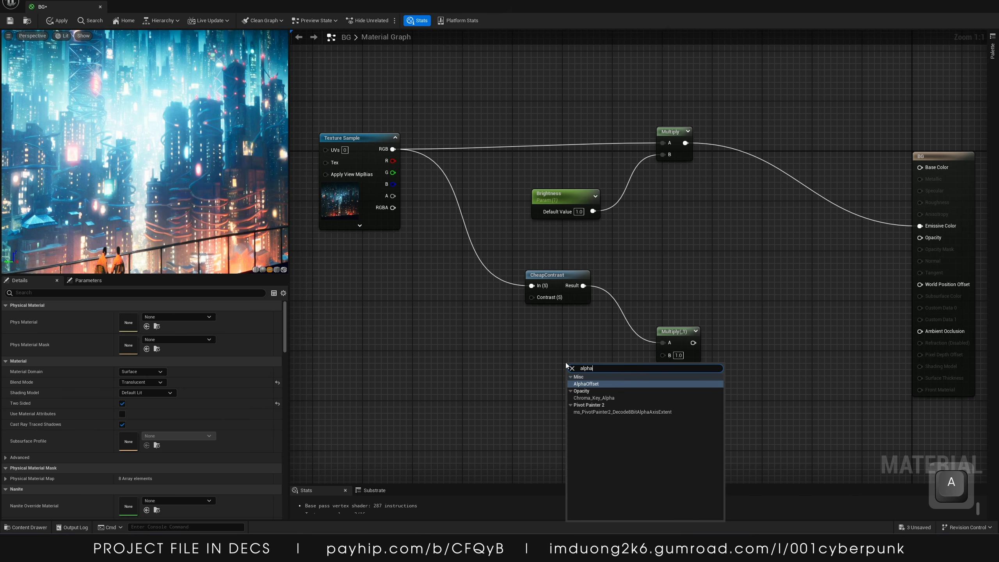
key("BackSpace")
key("BackSpace")
key("BackSpace")
key("BackSpace")
key("BackSpace")
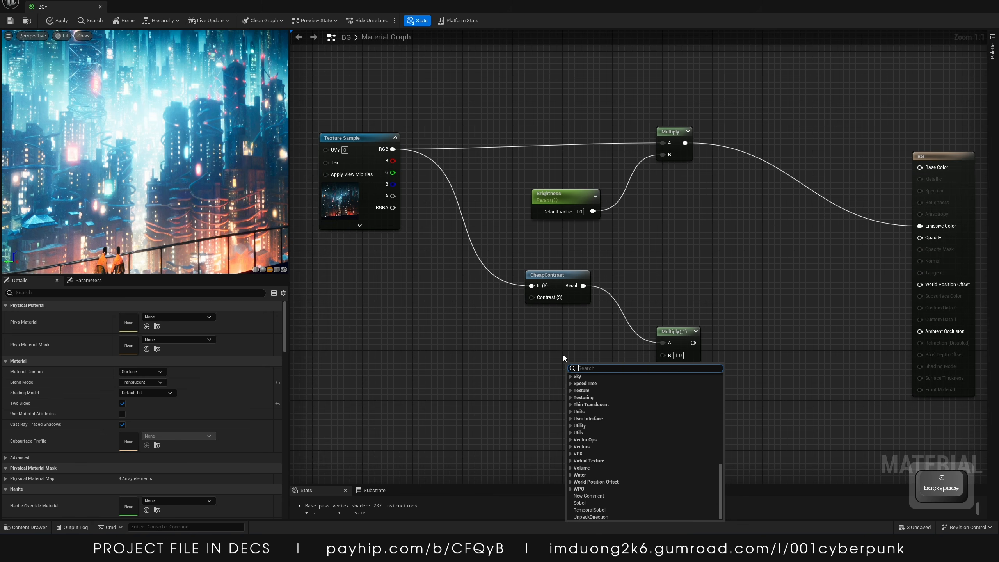
Create a scalar parameter named AlphaBoost with default value 1 and connect it to the second Multiply's B input
left_click(529, 364)
key("1")
left_click(529, 364)
right_click(542, 367)
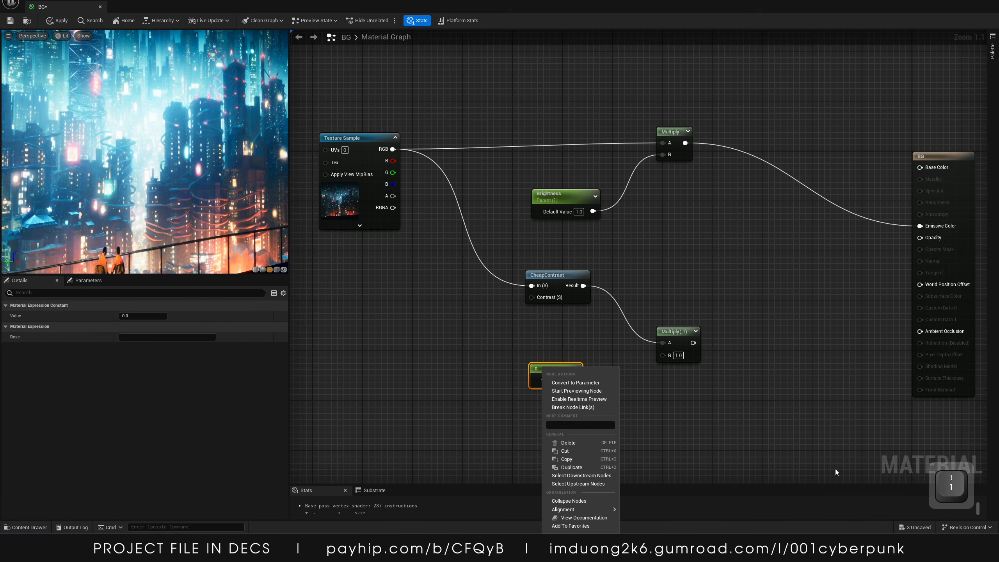
left_click(575, 382)
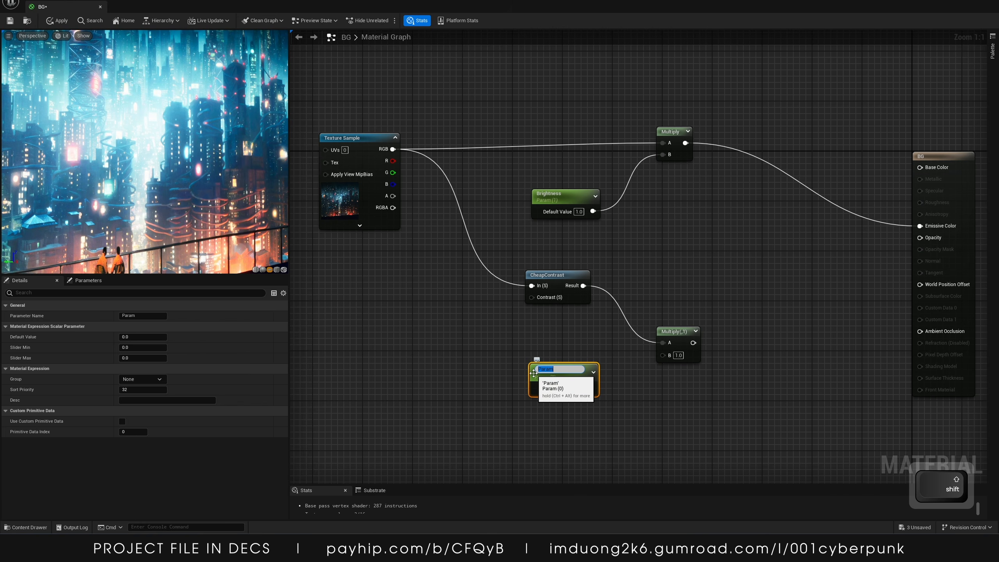
type("Alpha")
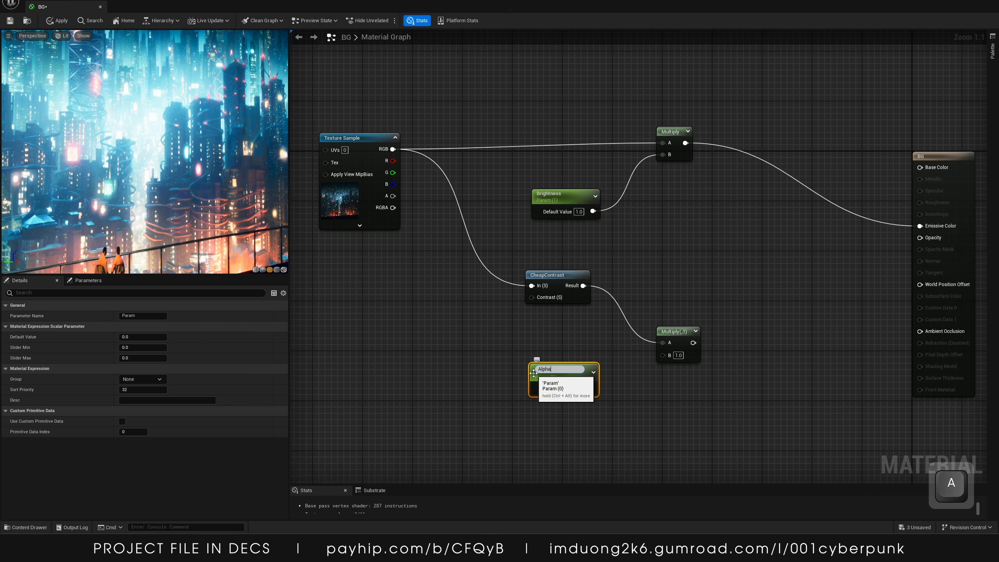
type("Boost")
key("Return")
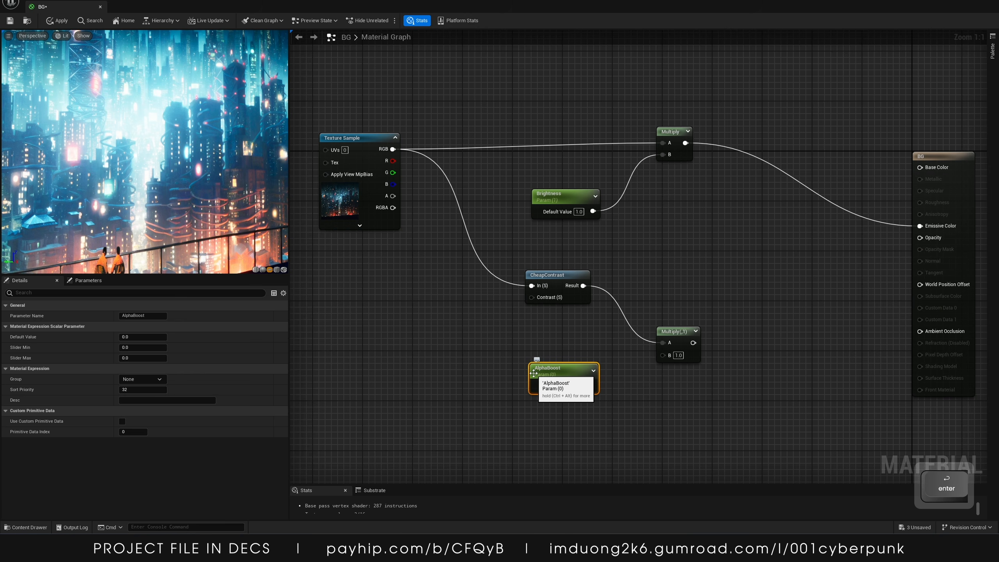
left_click(577, 386)
type("1")
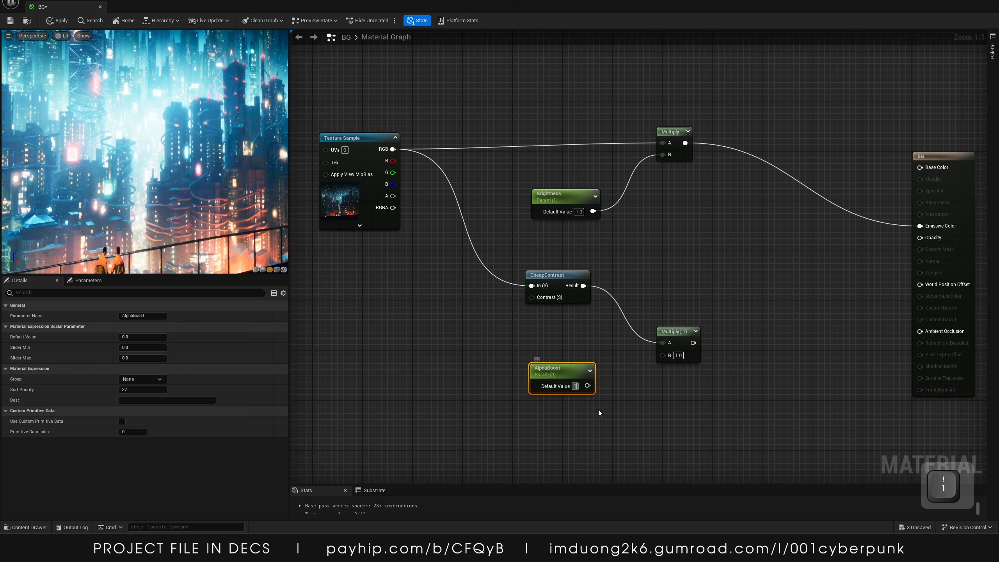
left_click(598, 408)
left_click_drag(590, 386, 663, 355)
mouse_move(566, 369)
left_mouse_down()
mouse_move(558, 356)
mouse_move(561, 364)
left_mouse_up()
Create another scalar parameter named AlphaContrast with default value 1
left_click(434, 326)
right_click_drag(435, 326, 539, 337)
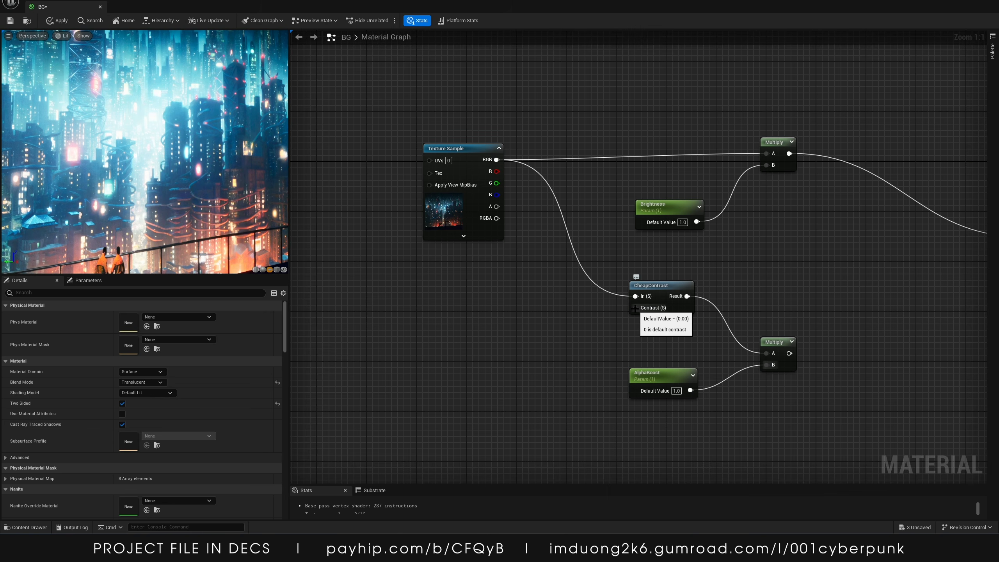
key("1")
left_click(519, 310)
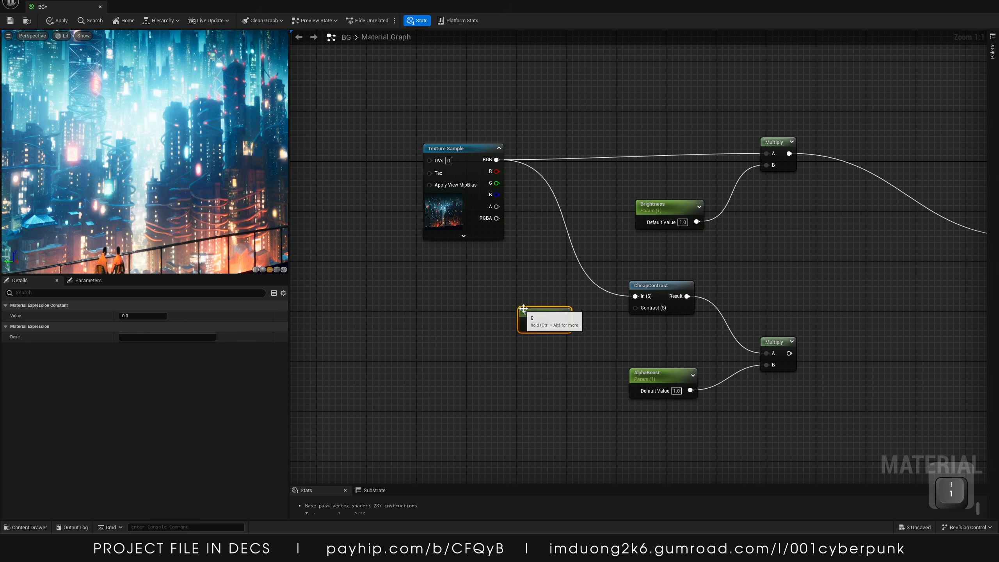
right_click(532, 312)
left_click(563, 323)
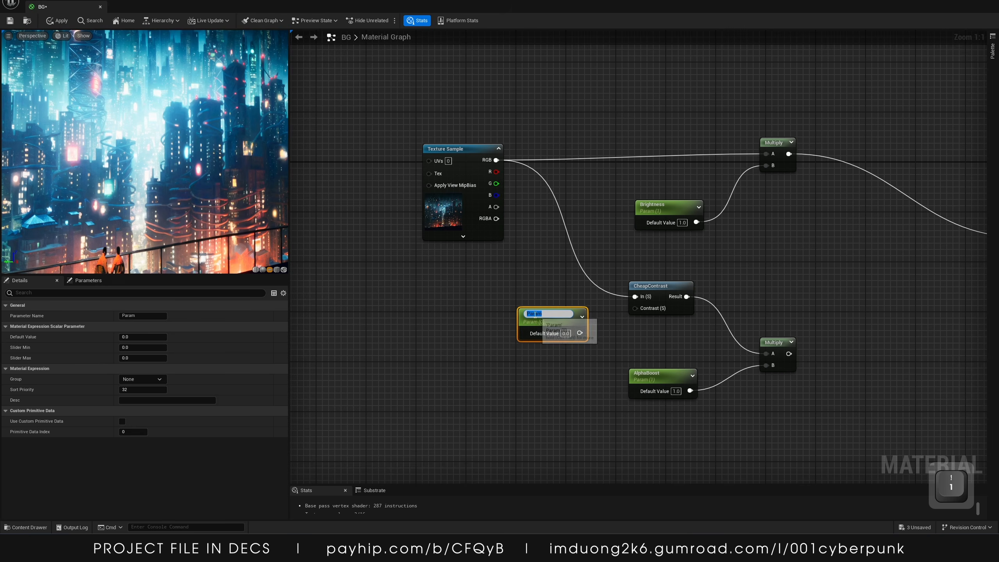
type("Alpha")
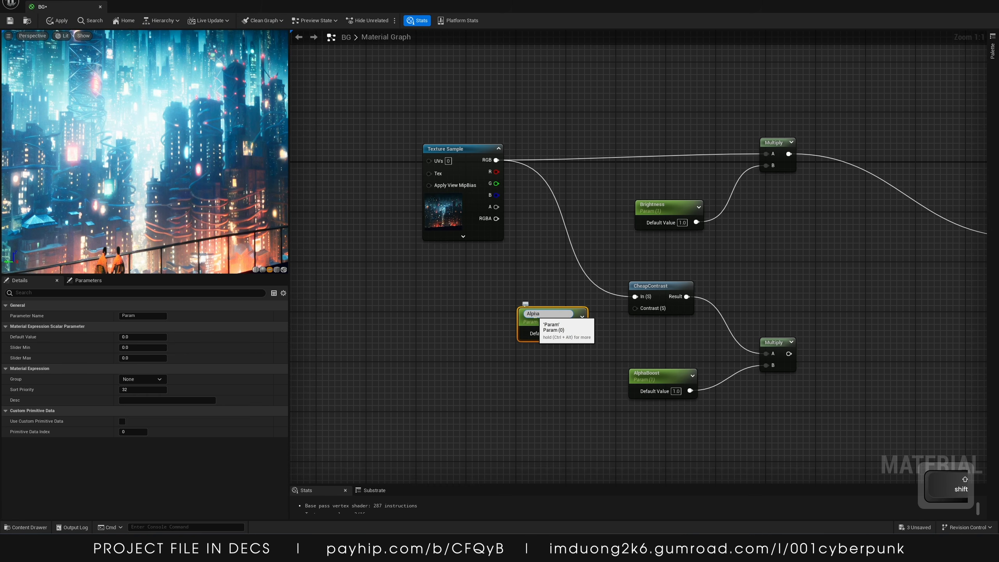
type("Contrast")
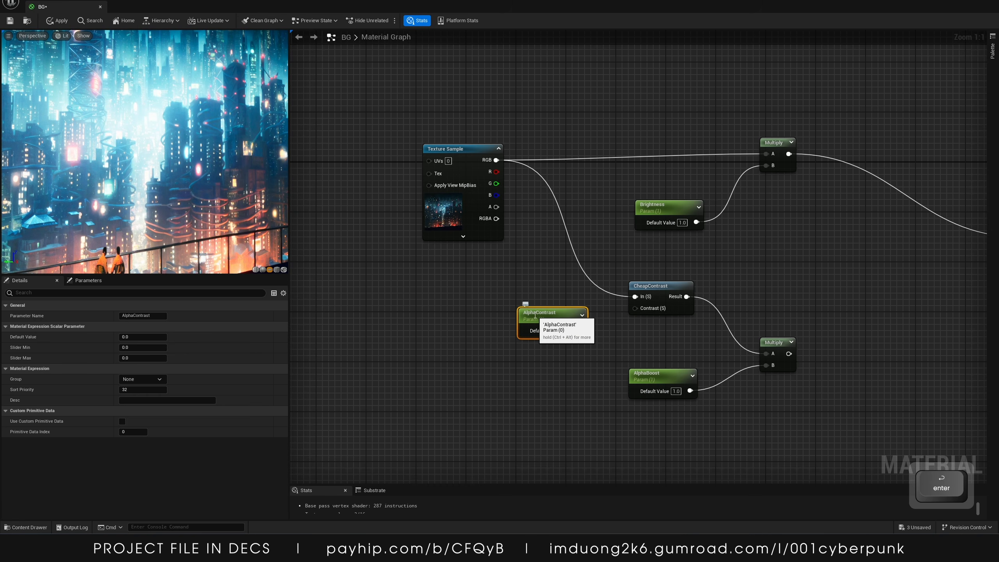
key("Return")
mouse_move(544, 325)
left_mouse_down()
mouse_move(492, 322)
mouse_move(564, 324)
left_mouse_up()
left_click(514, 329)
type("1")
left_click(530, 349)
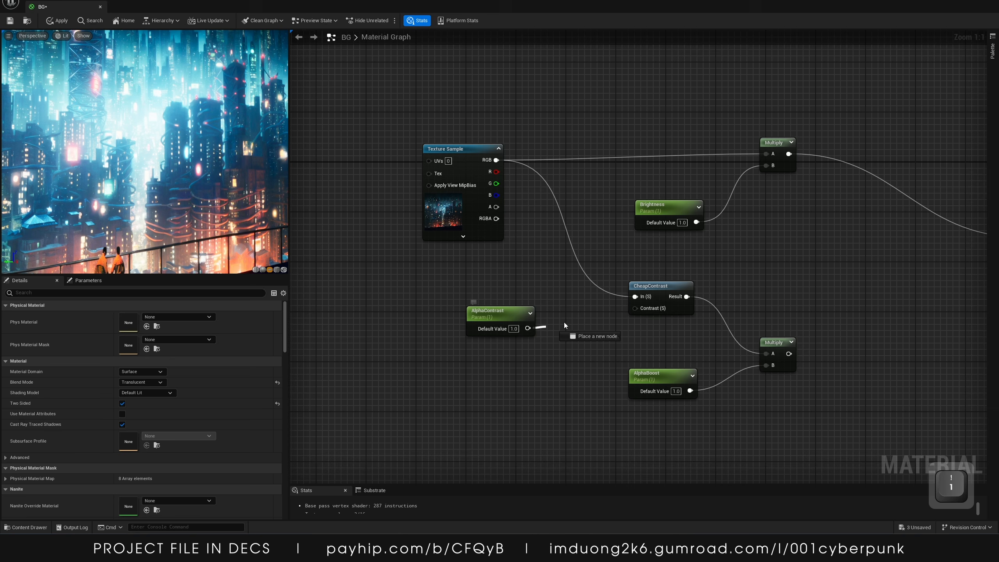
Connect AlphaContrast to CheapContrast's Contrast input and the second Multiply's output to Opacity
left_click_drag(634, 307, 634, 308)
right_click_drag(777, 352, 610, 352)
left_click_drag(623, 353, 856, 249)
right_click_drag(634, 295, 705, 302)
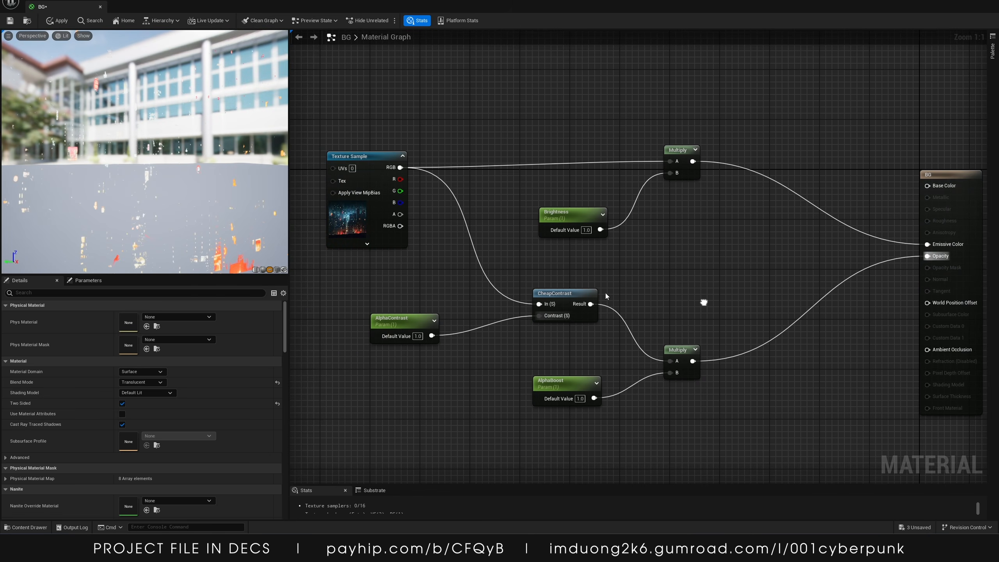
left_click_drag(129, 169, 147, 169)
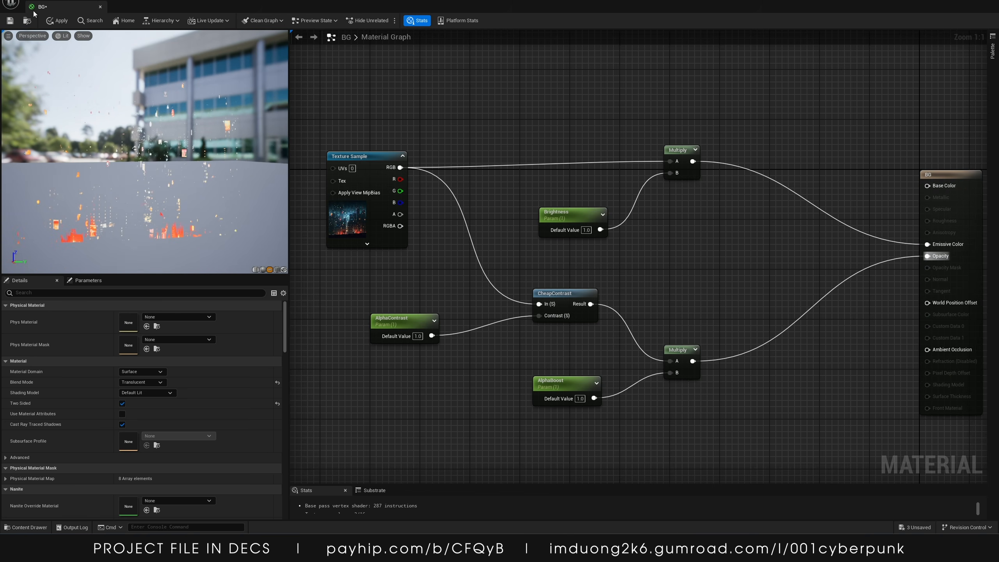
Create a material instance of the BG material named MI_BG1 and open it
left_click(10, 22)
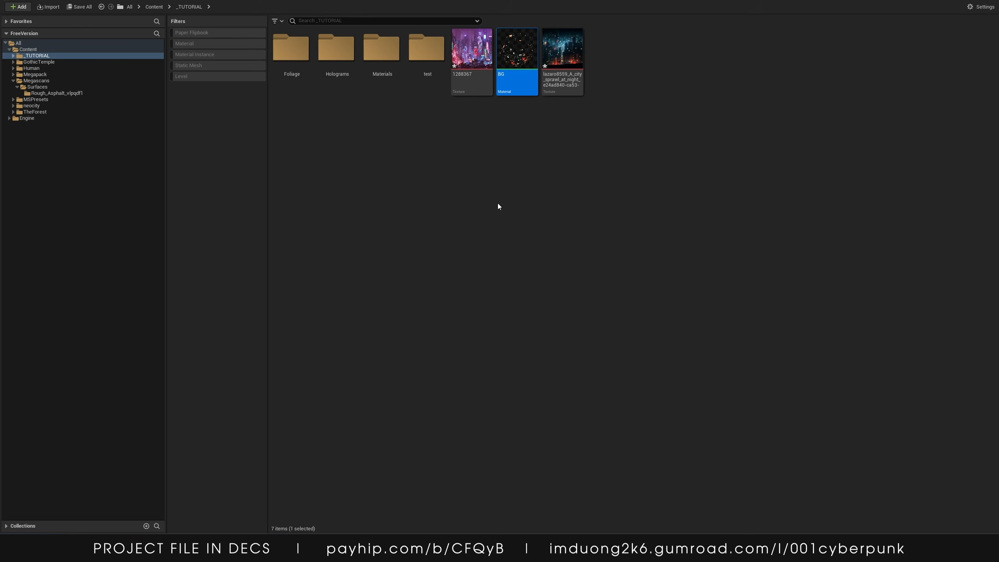
right_click(515, 52)
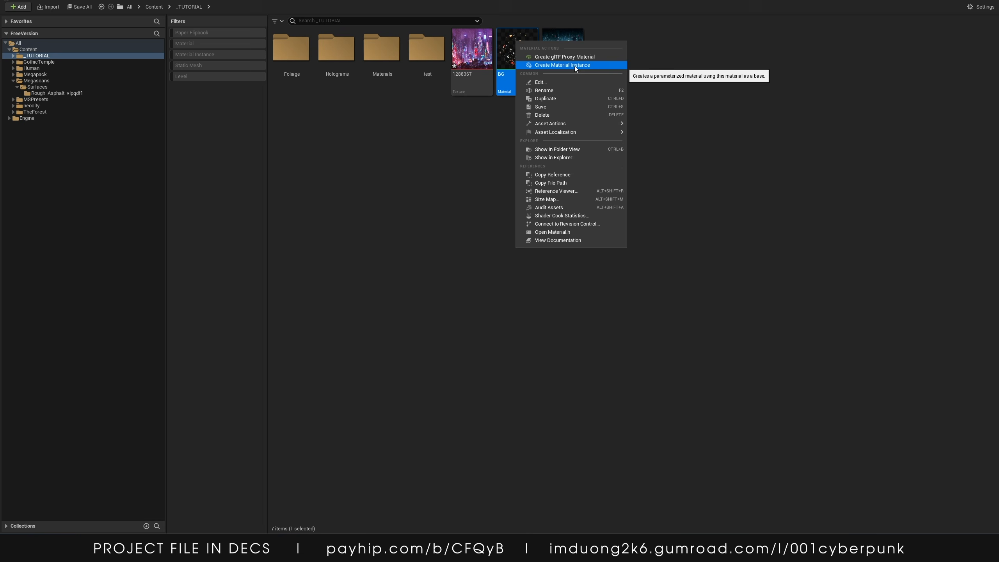
left_click(561, 65)
type("MI_B")
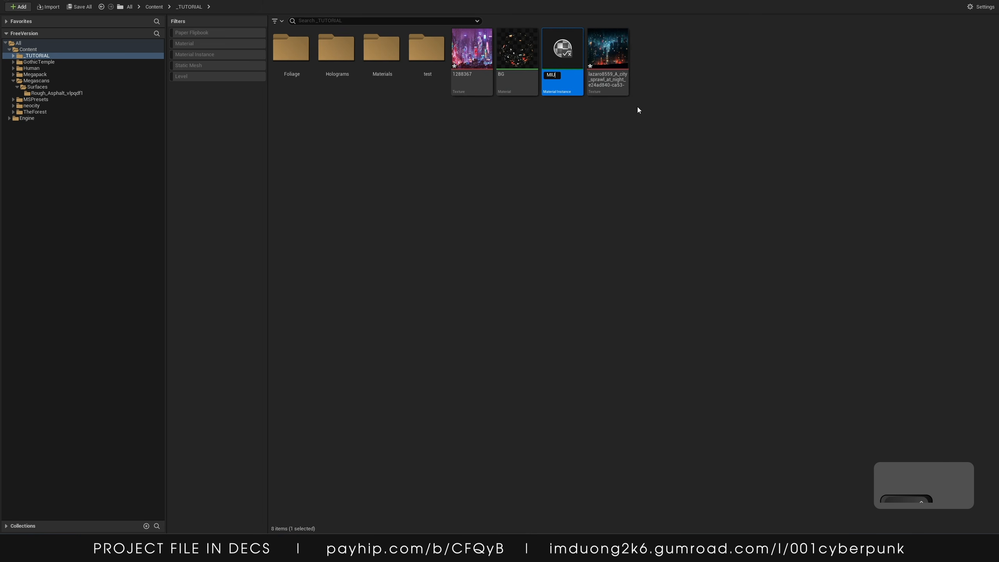
type("G1")
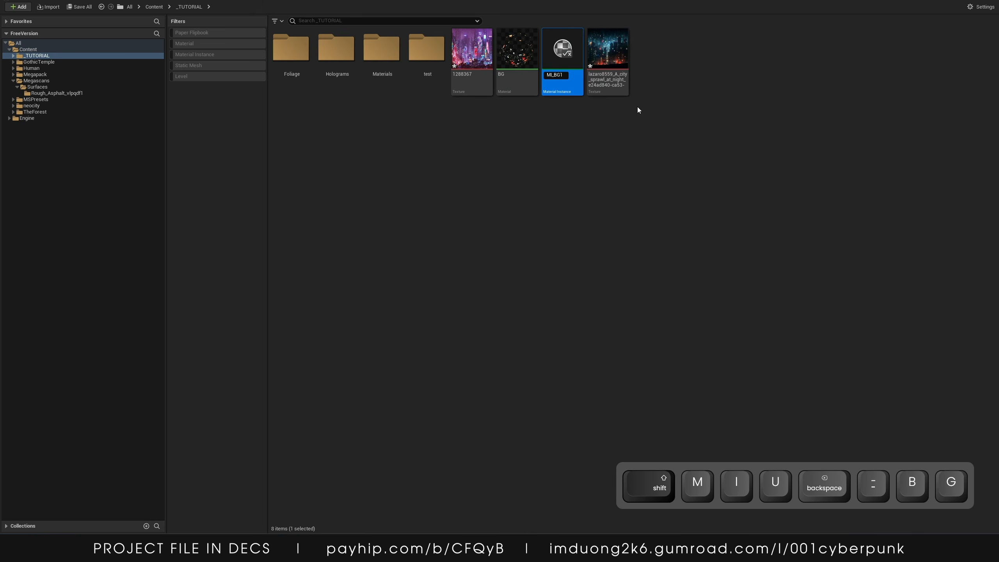
key("Return")
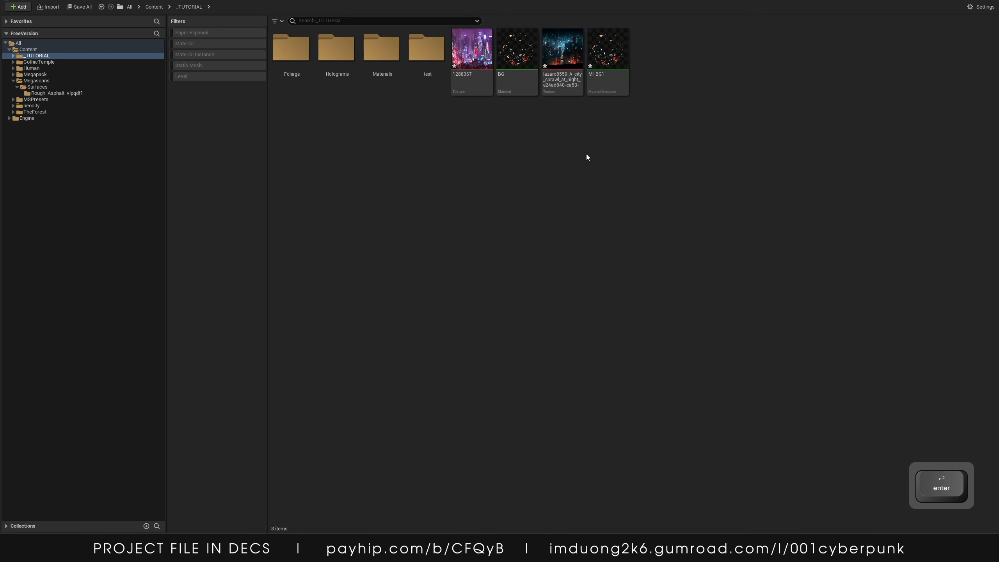
double_click(597, 55)
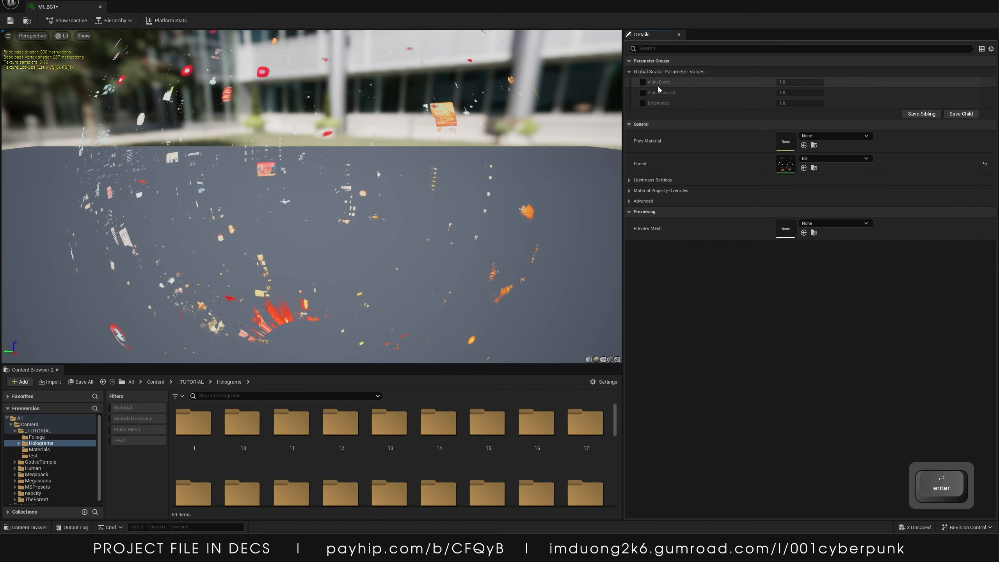
Enable the AlphaBoost, AlphaContrast and Brightness overrides, scrubbing AlphaBoost to about 2.79 and AlphaContrast to about -0.12
left_click(642, 82)
left_click(643, 93)
left_click(642, 103)
left_click_drag(786, 81, 802, 82)
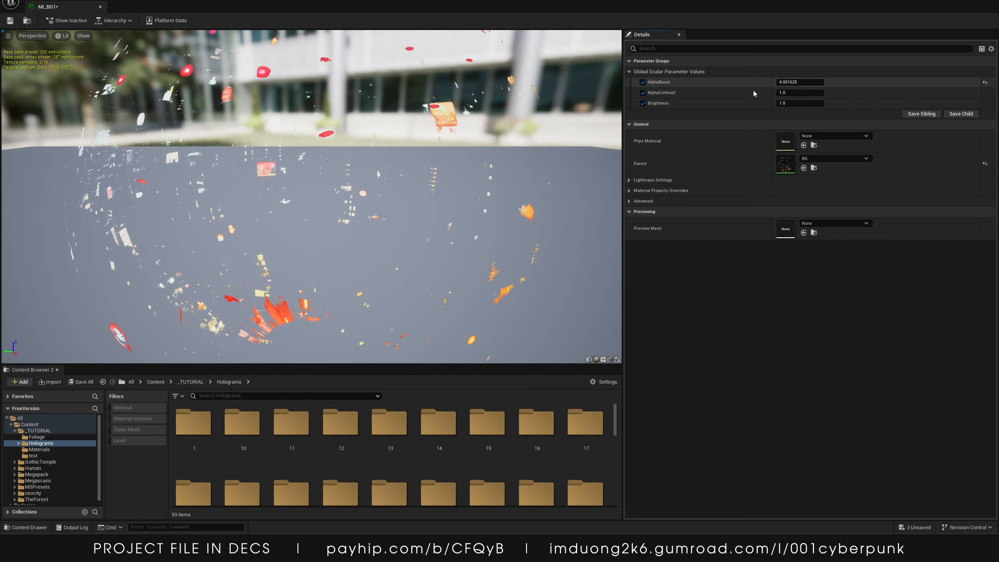
left_click(985, 84)
mouse_move(800, 92)
left_mouse_down()
mouse_move(782, 92)
mouse_move(798, 83)
left_mouse_up()
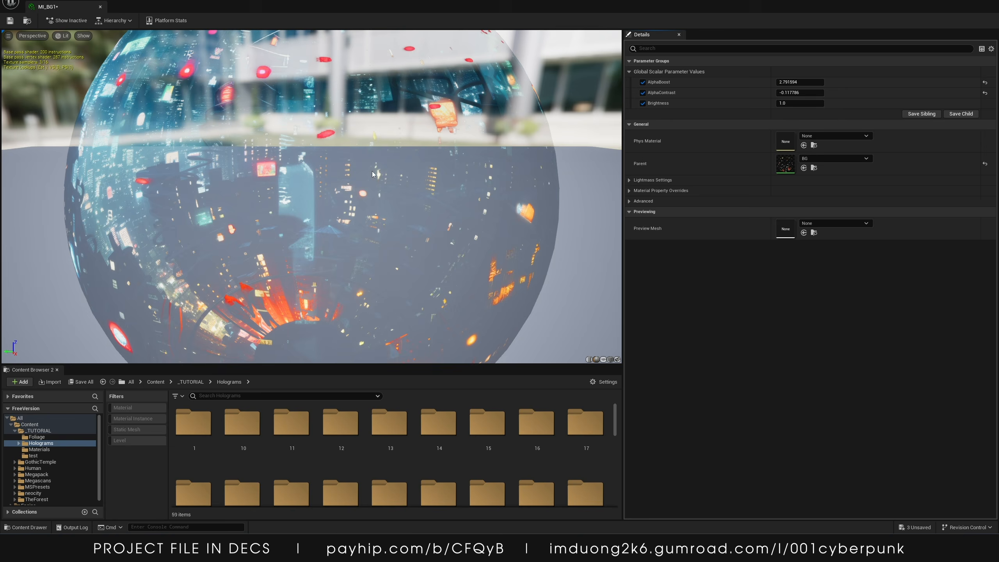
Set the instance's Brightness to 45
scroll(373, 175, "down", 6)
left_click_drag(363, 178, 471, 175)
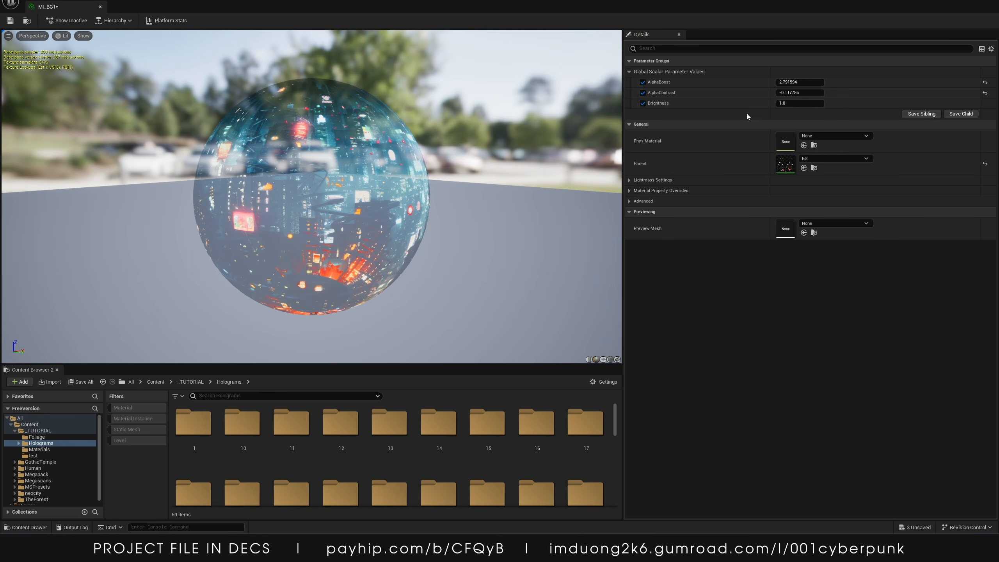
left_click_drag(798, 103, 814, 103)
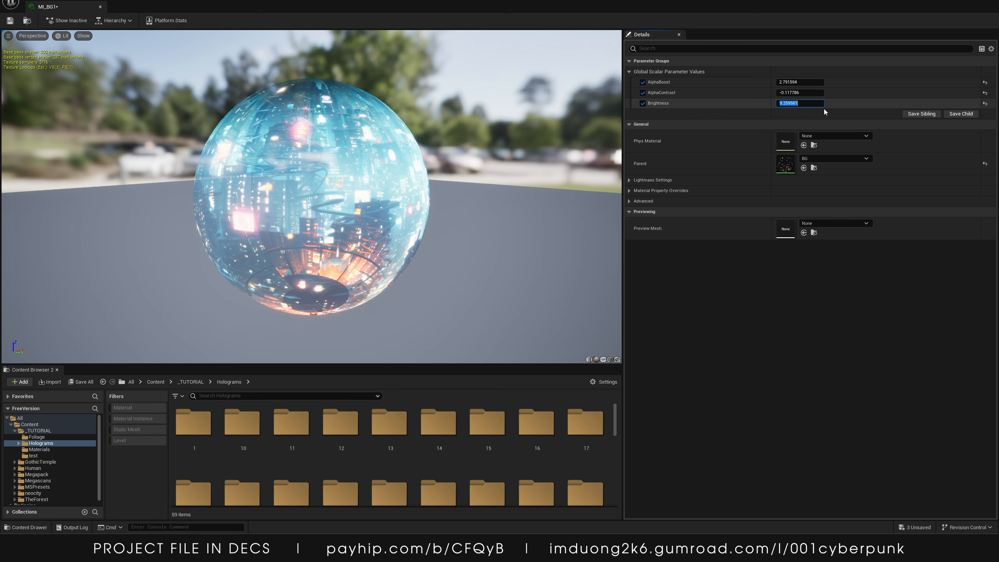
type("5")
key("Return")
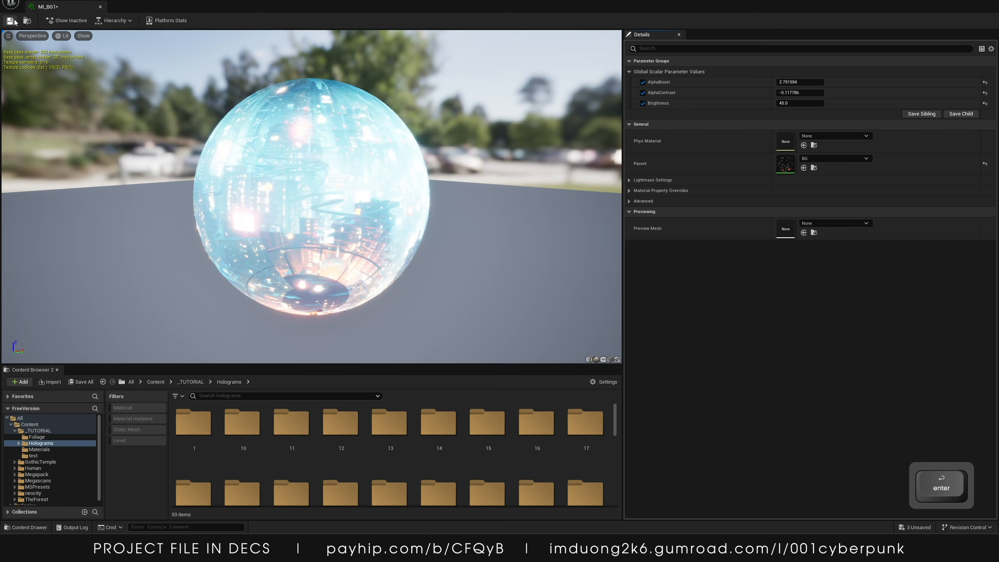
Close the MI_BG1 instance editor and return to the level
left_click_drag(817, 2, 741, 88)
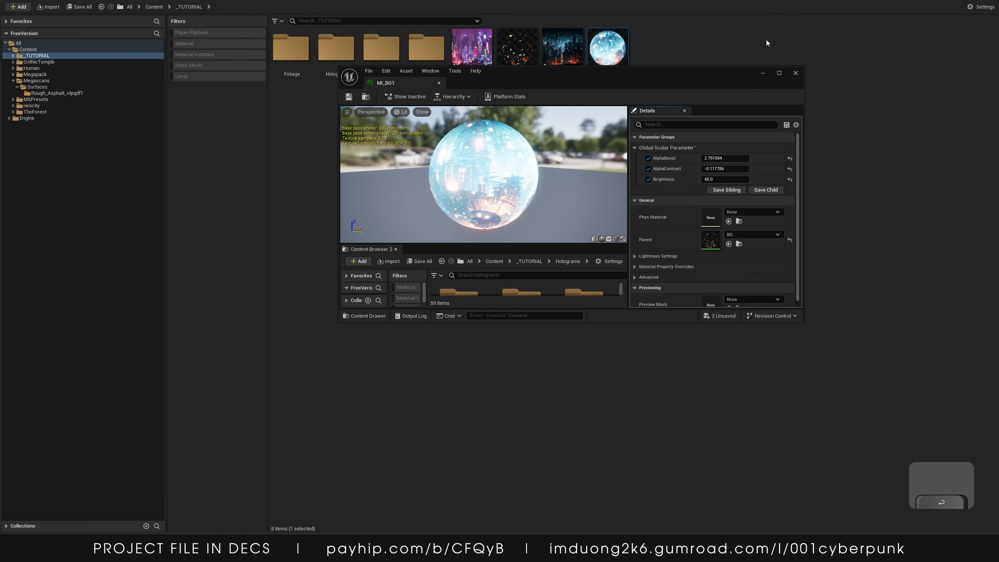
left_click(795, 74)
left_click_drag(781, 2, 606, 198)
left_click(787, 200)
right_click_drag(672, 255, 678, 267)
Place a Plane actor in the level from the recently placed actors
key("s")
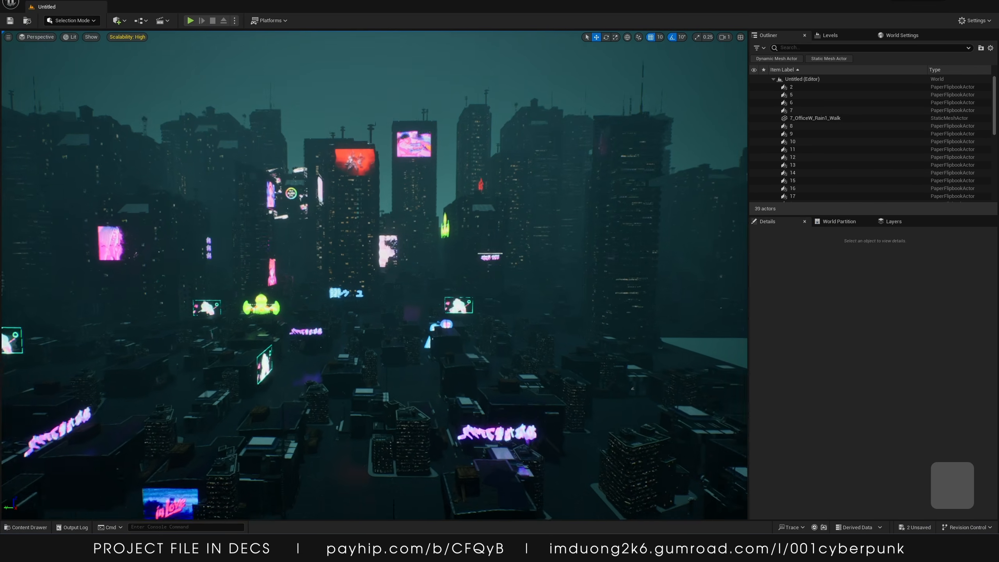
key("w")
left_click(117, 20)
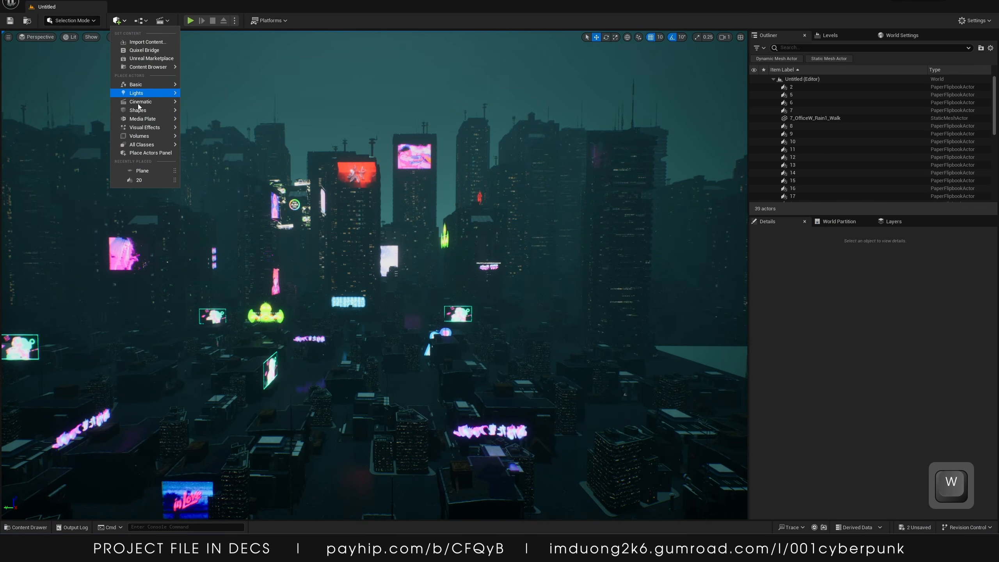
mouse_move(138, 110)
left_click(203, 152)
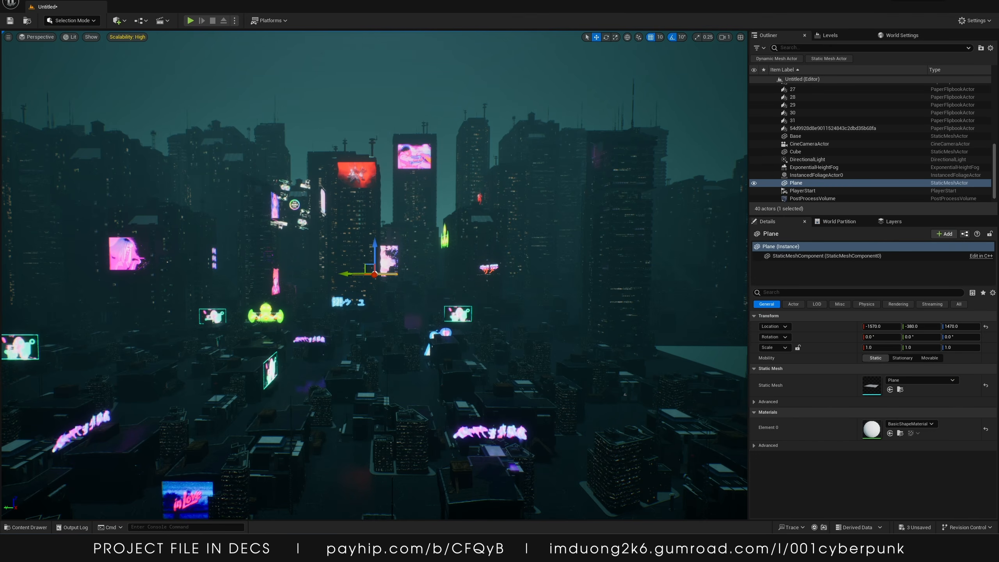
Select the new plane and set its scale to 400 by 200
key("ctrl+space")
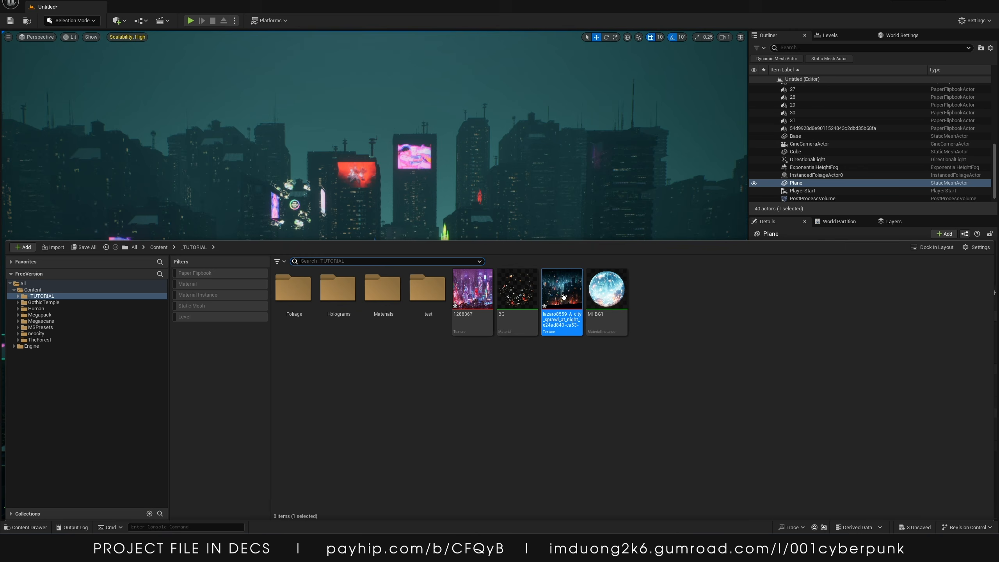
mouse_move(563, 297)
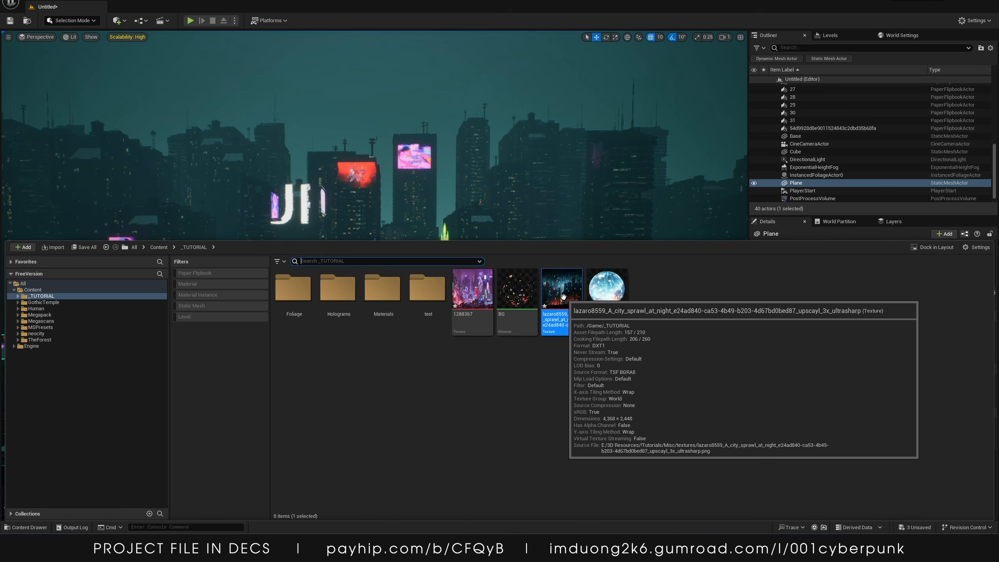
left_click(354, 177)
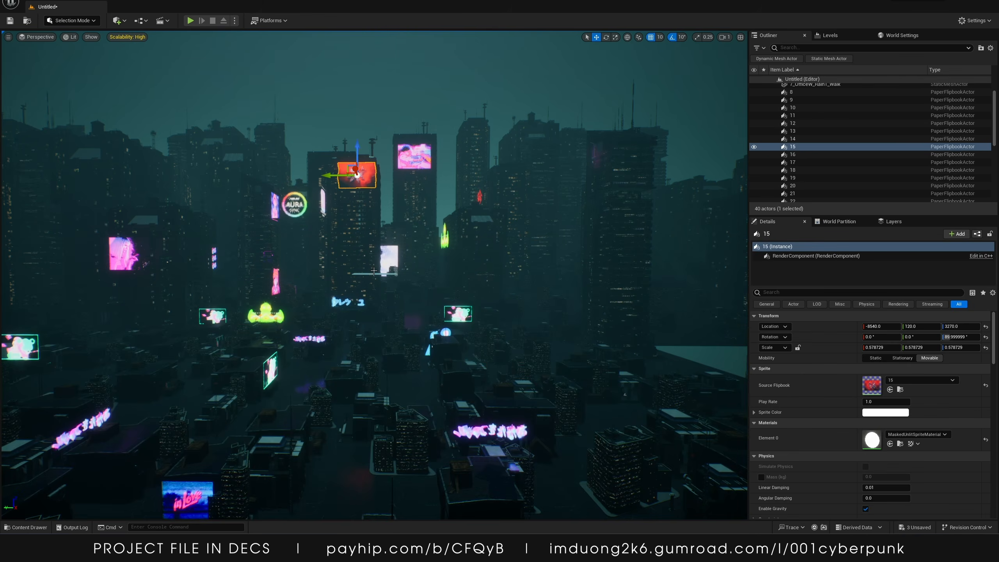
left_click(376, 274)
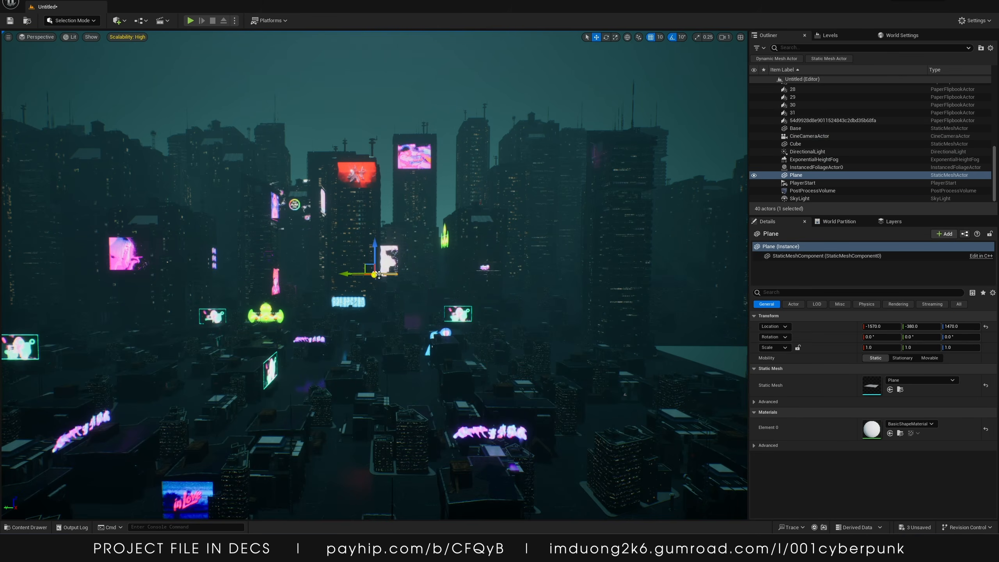
left_click(874, 347)
type("400")
key("Tab")
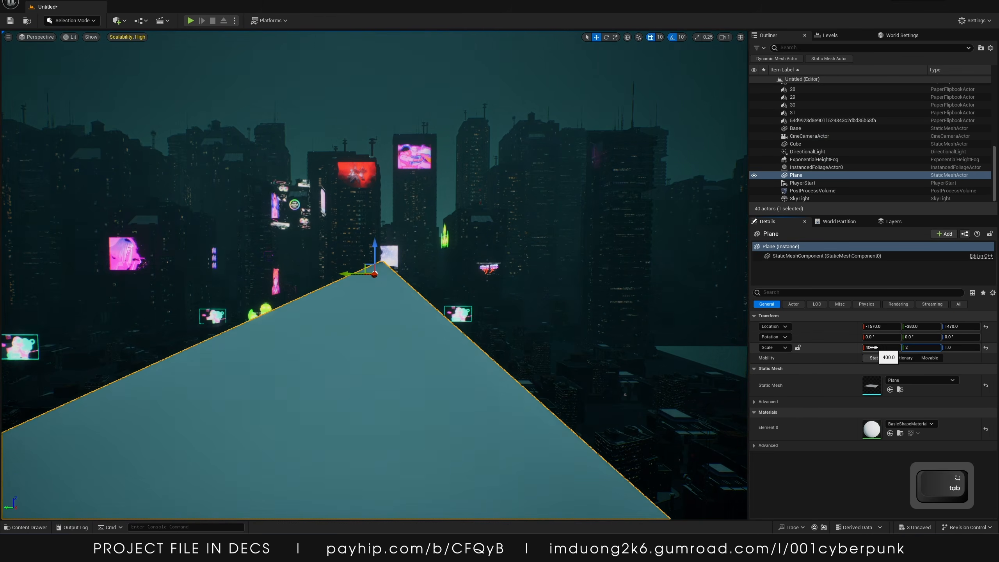
type("200")
key("Return")
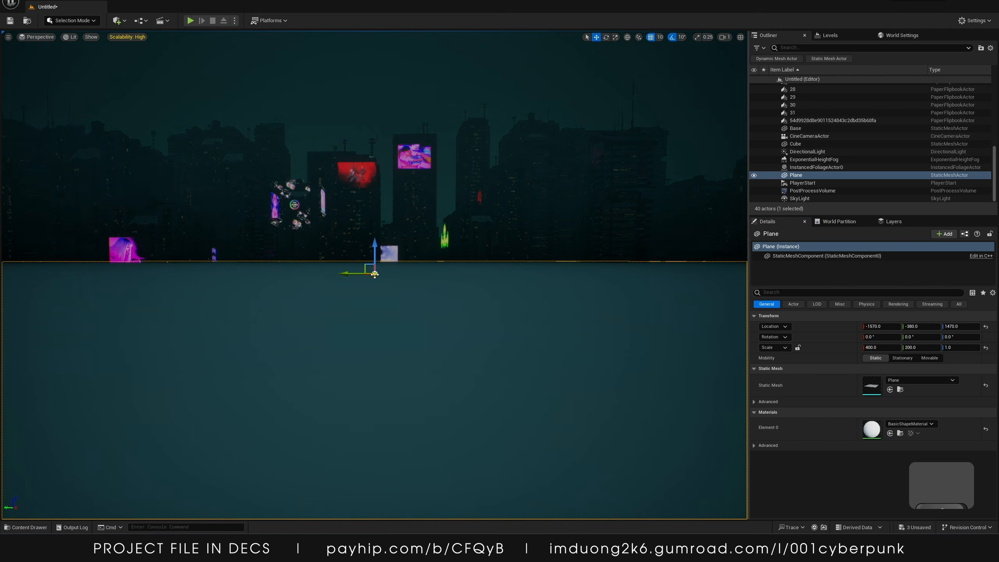
Rotate the plane 90 degrees so it stands upright as a wall
mouse_move(373, 268)
left_mouse_down()
mouse_move(372, 250)
mouse_move(382, 258)
left_mouse_up()
key("e")
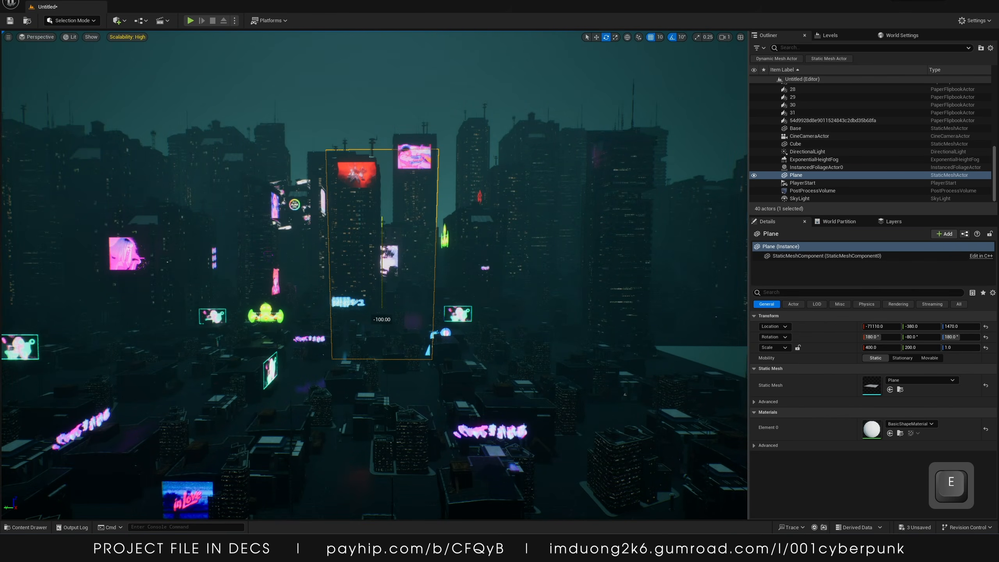
right_click_drag(400, 224, 401, 225)
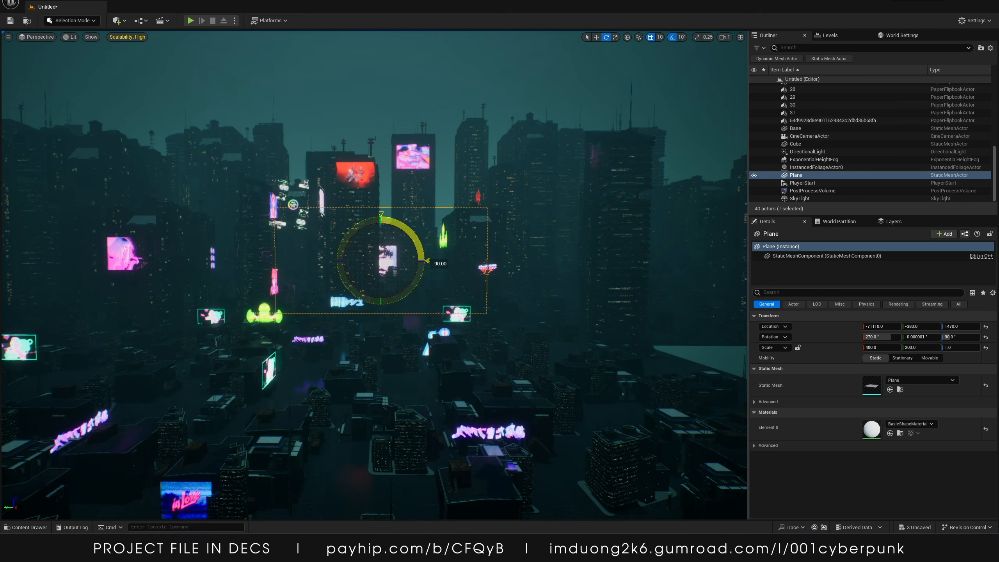
Reset the plane's location to the origin
key("w")
left_click_drag(380, 261, 386, 259)
key("s")
right_click_drag(497, 293, 608, 269)
left_click_drag(659, 253, 546, 244)
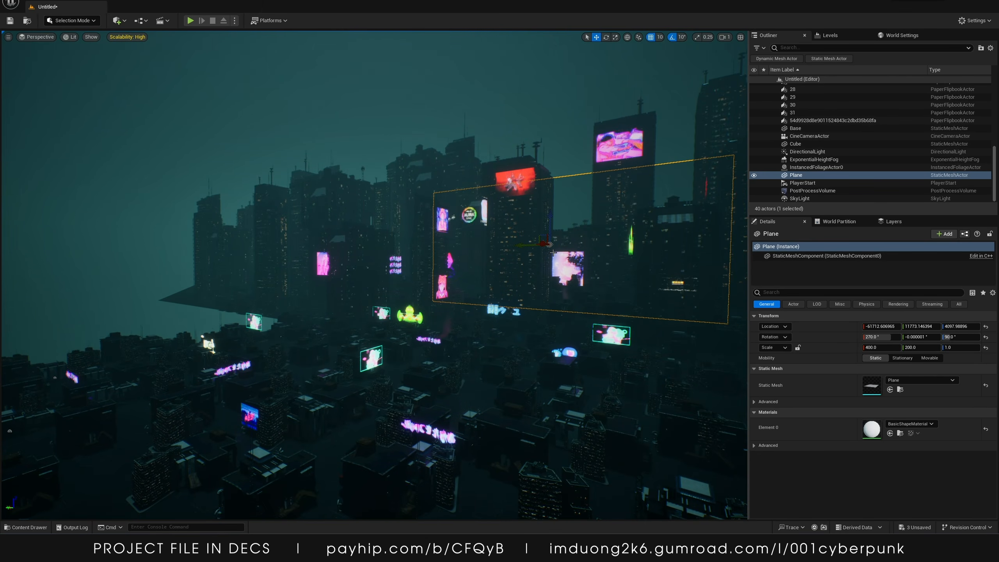
key("ctrl+z")
left_click(986, 326)
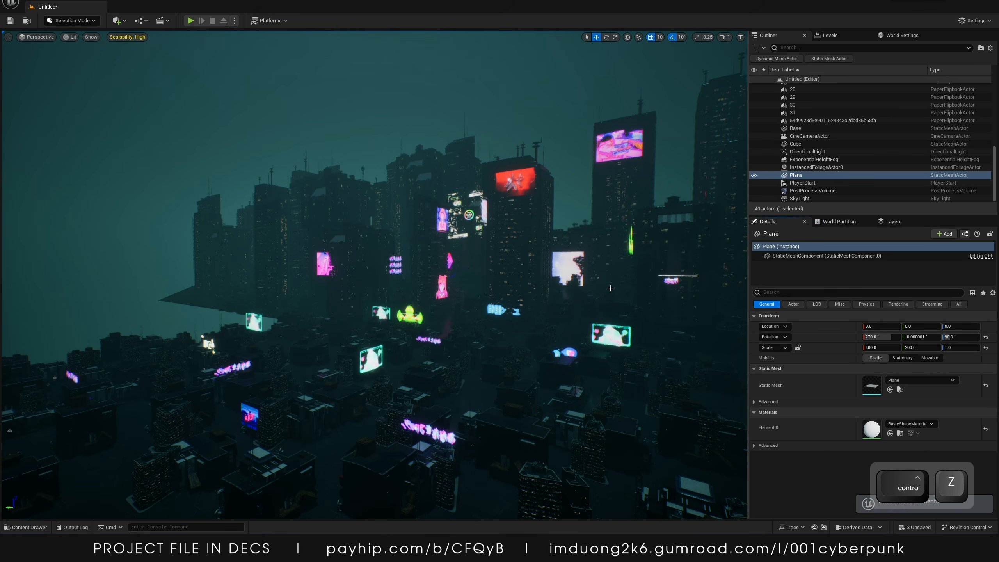
Move the plane far behind the city skyline to about -16670, 0, 3980
key("s")
right_click_drag(630, 291, 507, 286)
key("a")
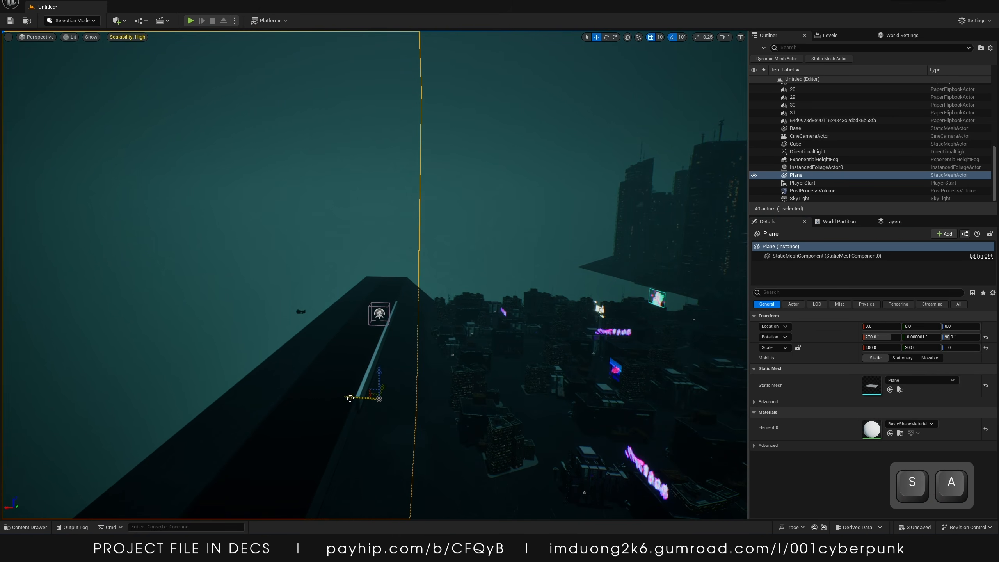
left_click_drag(350, 397, 448, 221)
right_click_drag(448, 222, 501, 218)
key("a")
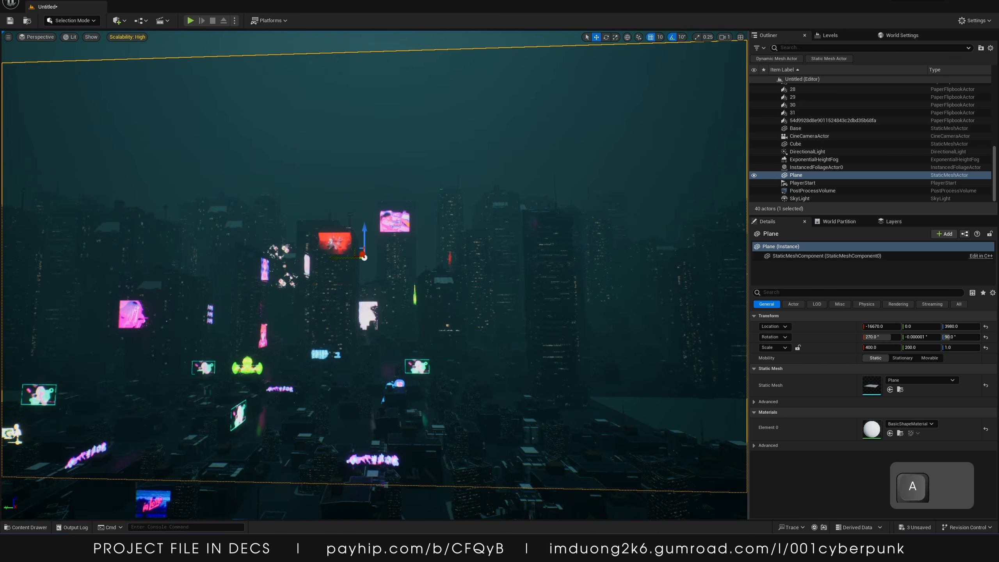
key("s")
Apply the MI_BG1 material instance to the background plane
left_click(25, 526)
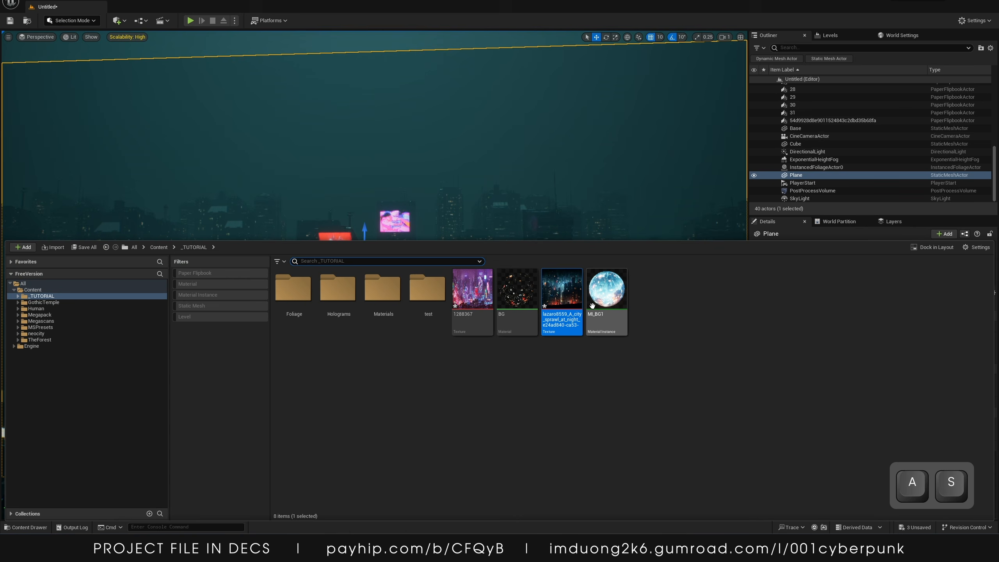
left_click_drag(606, 291, 427, 98)
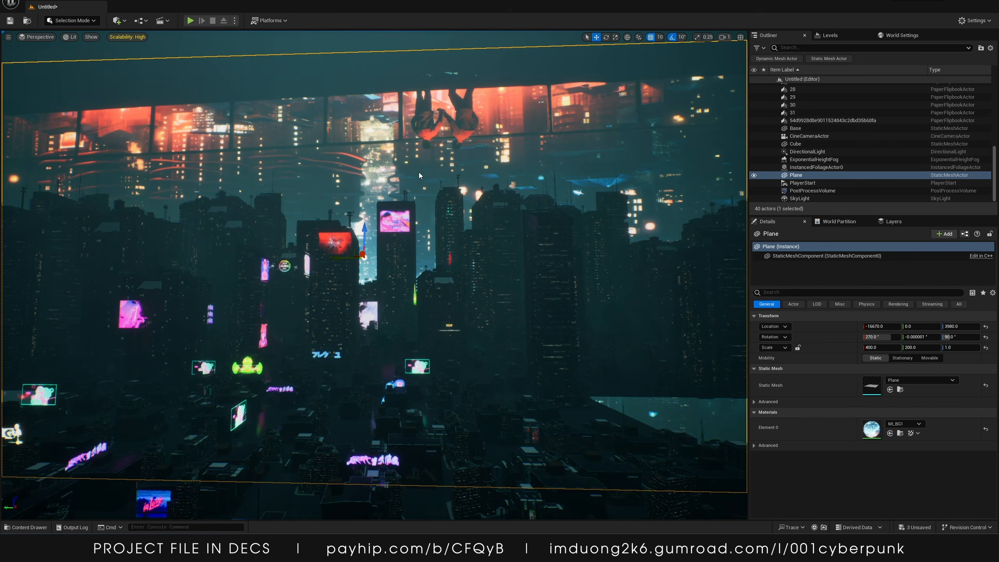
Flip the plane 180 degrees and scale it to about 227 by 112
key("e")
left_click_drag(398, 273, 408, 306)
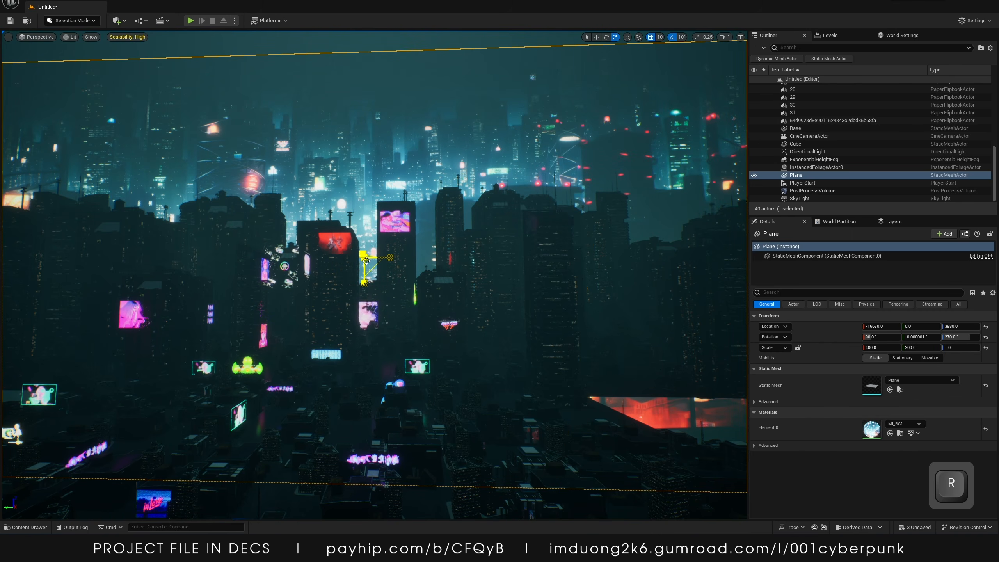
left_click_drag(365, 259, 414, 258)
right_click_drag(415, 257, 381, 293)
Move the plane closer to the city, to about -12440, 0, 2360
key("a")
key("s")
key("w")
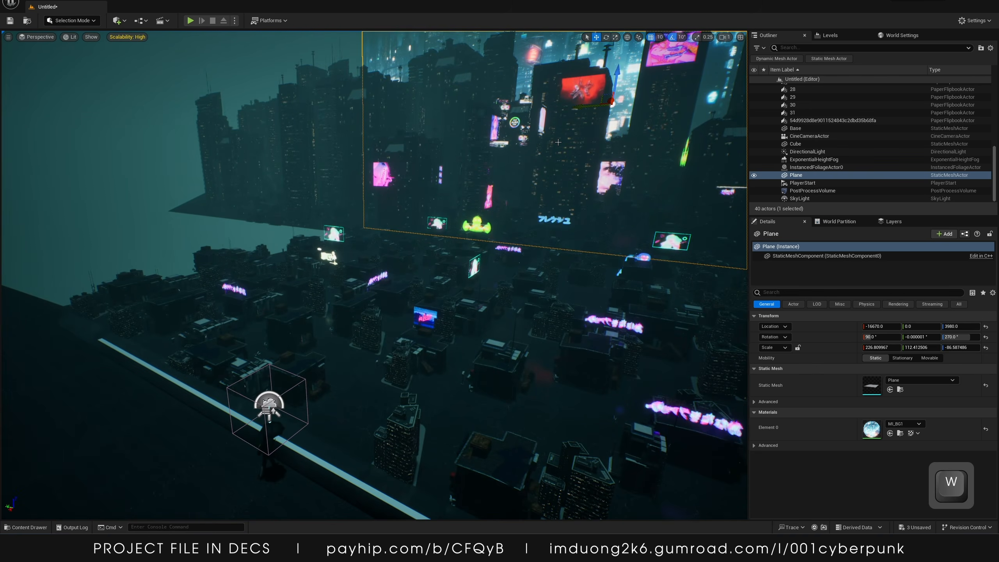
left_click_drag(607, 98, 594, 120)
right_click_drag(594, 120, 634, 96)
key("a")
key("e")
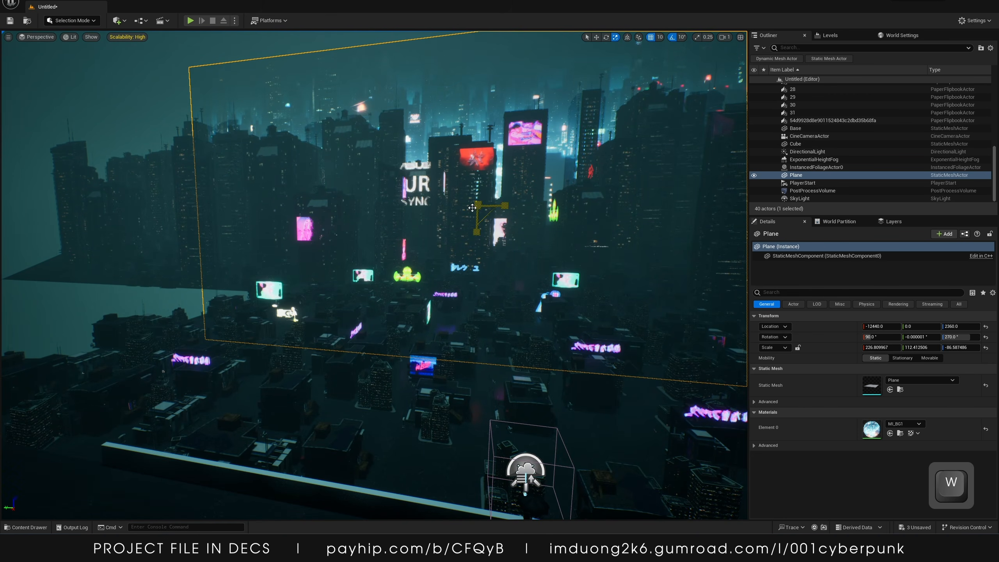
left_click_drag(477, 231, 479, 201)
Scale the plane to about 206 by 105 and position it at about -13163, 502, 2489
key("w")
key("d")
right_click_drag(479, 201, 425, 217)
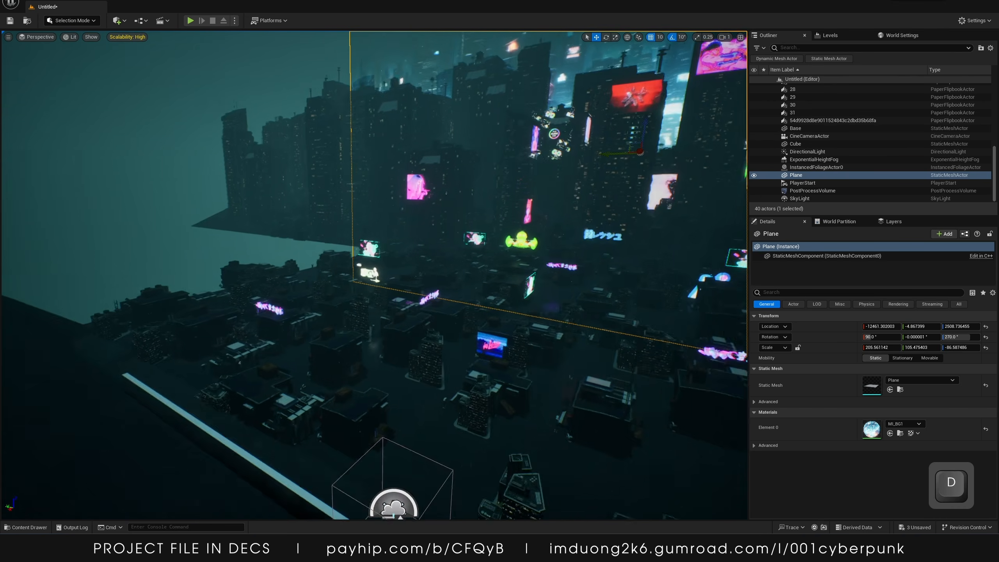
key("d")
mouse_move(589, 167)
left_mouse_down()
mouse_move(599, 166)
mouse_move(582, 166)
left_mouse_up()
key("a")
right_click_drag(583, 166, 621, 158)
key("s")
mouse_move(426, 197)
left_mouse_down()
mouse_move(323, 197)
mouse_move(415, 196)
left_mouse_up()
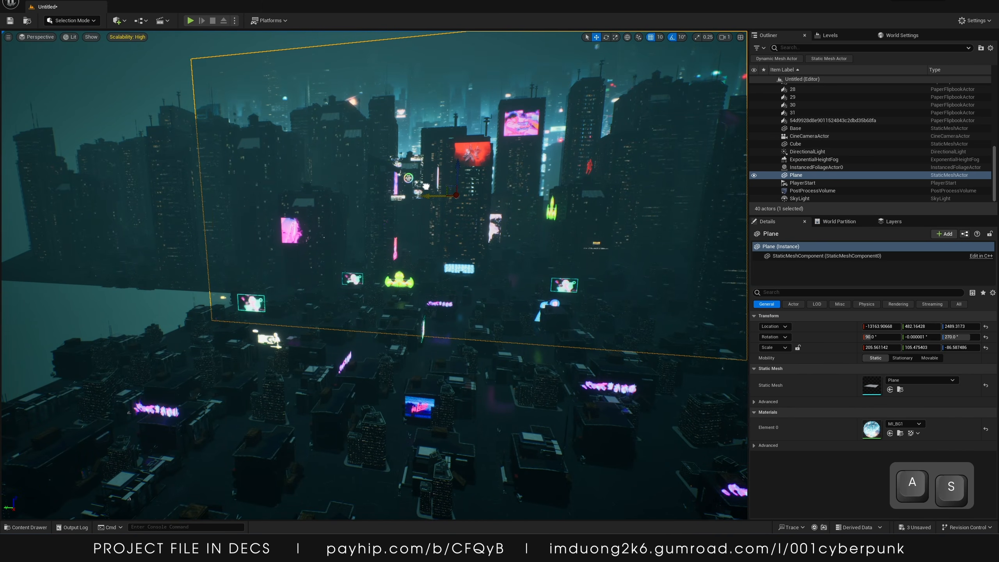
Tune MI_BG1 to AlphaBoost about 2.12, AlphaContrast about -0.09 and Brightness 100, save it and close its editor
double_click(873, 432)
left_click_drag(579, 80, 672, 252)
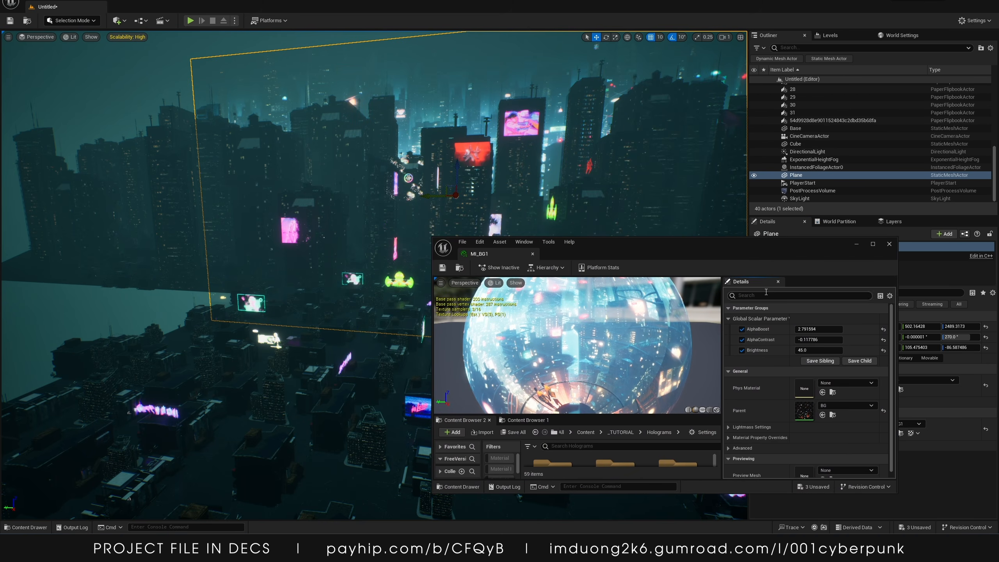
left_click_drag(806, 328, 824, 350)
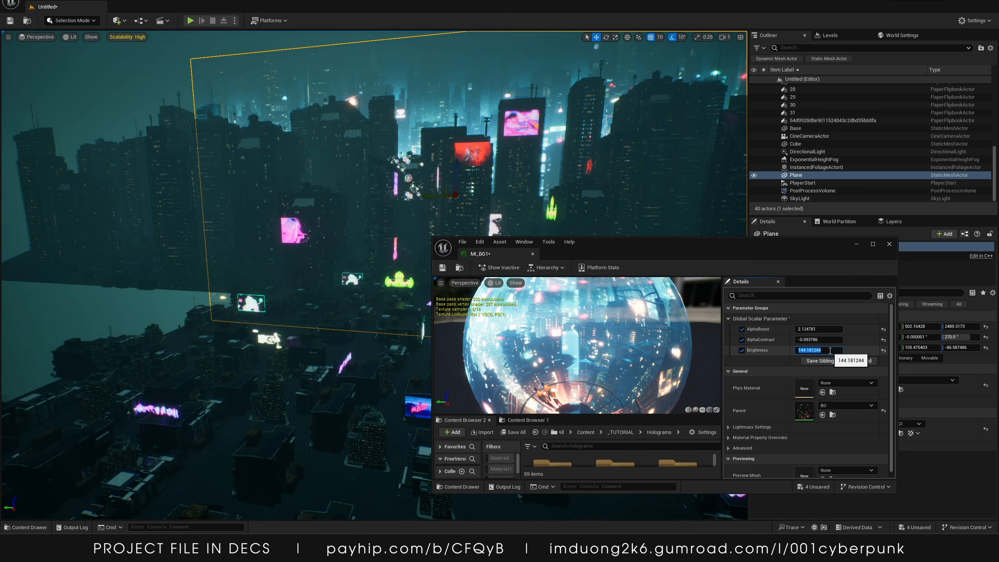
type("100")
key("Return")
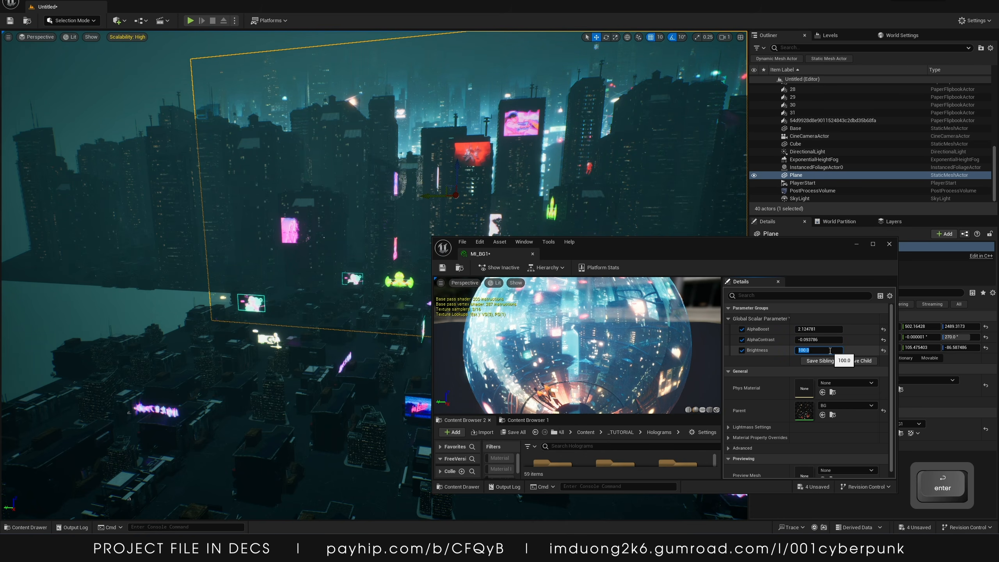
left_click(440, 268)
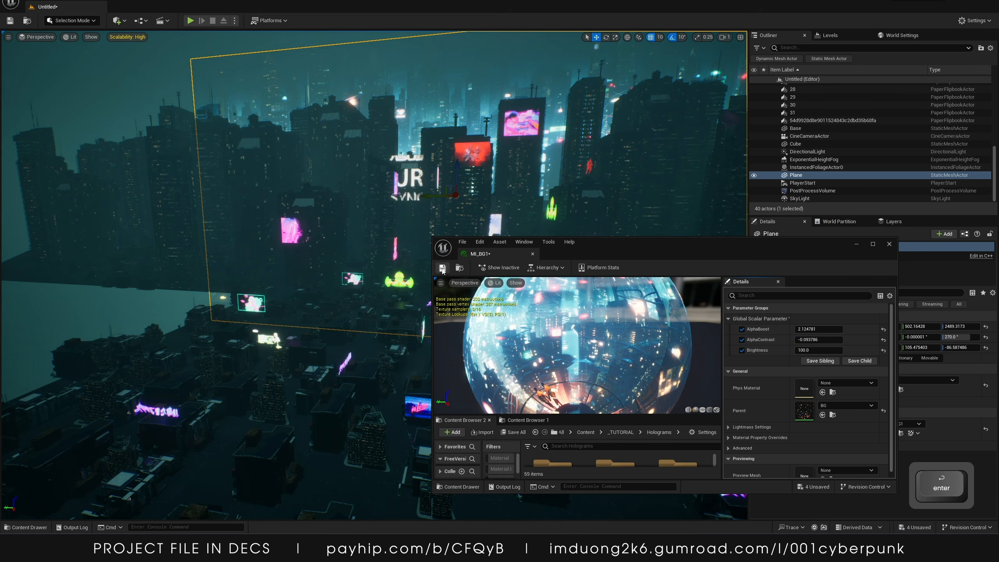
left_click(854, 245)
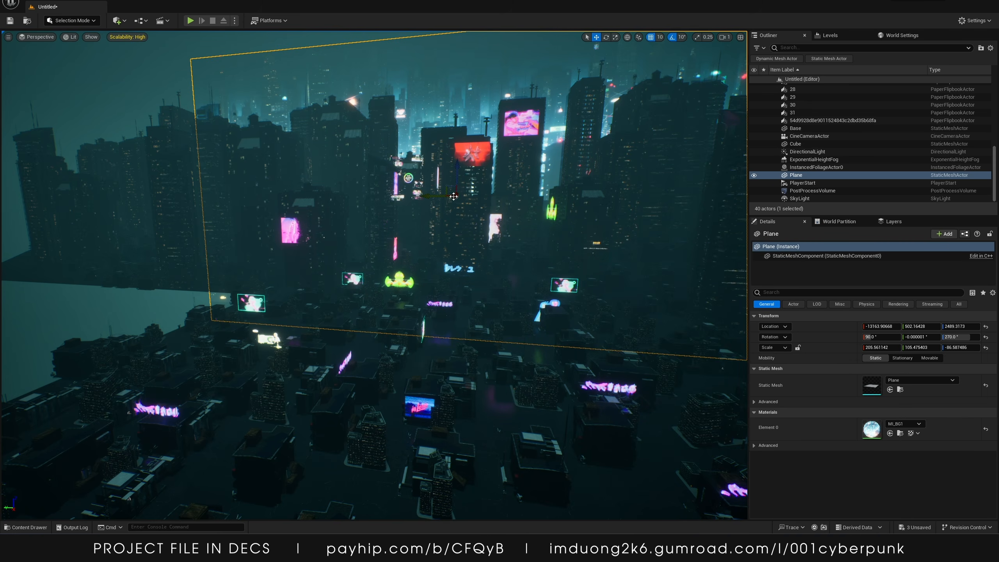
Duplicate the backdrop plane closer to the camera, at about -6884 on X
key("s")
right_click_drag(467, 220, 418, 224)
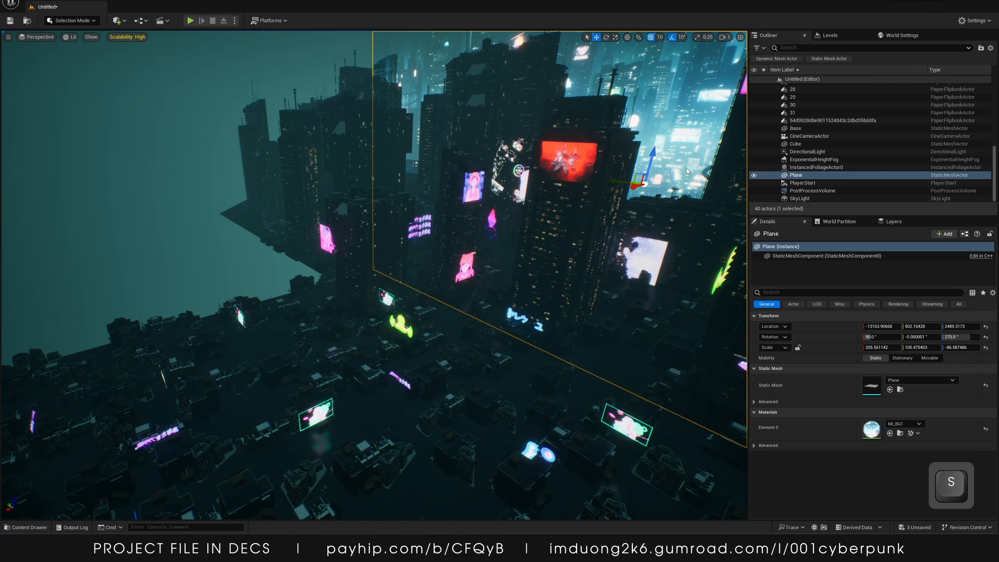
left_click_drag(638, 184, 531, 226, "alt")
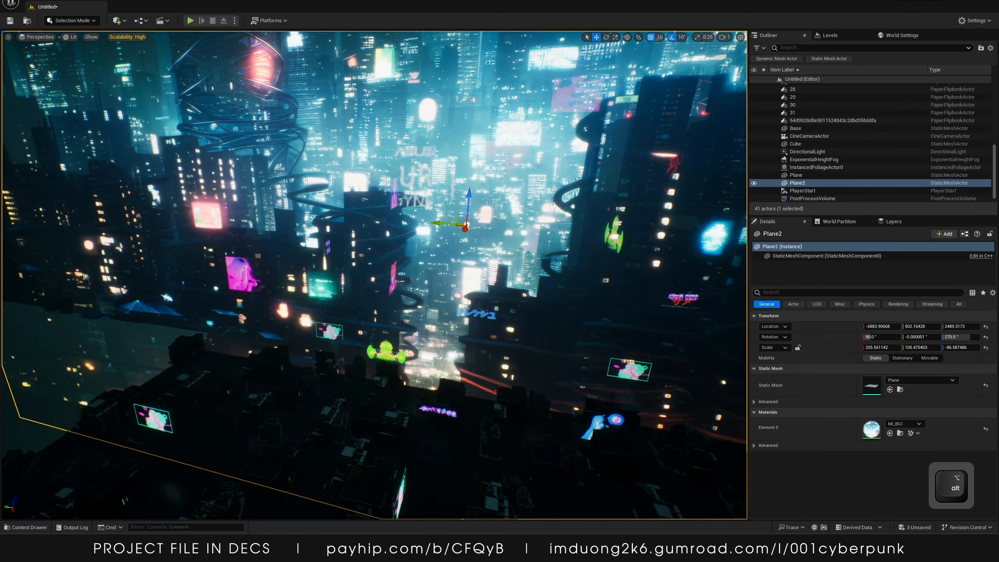
Duplicate MI_BG1 as MI_BG2 and open its instance editor
left_click(26, 527)
key("ctrl+d")
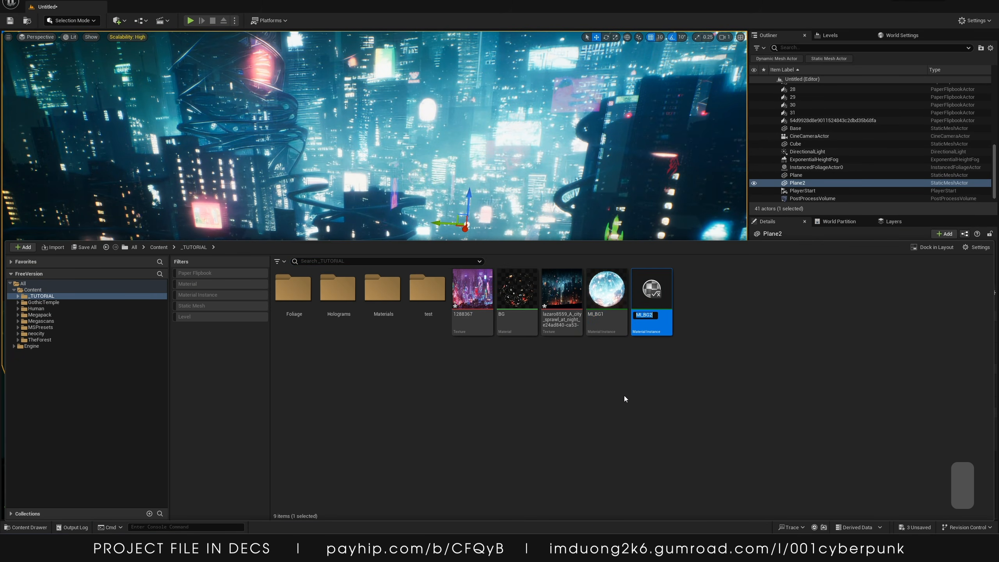
double_click(657, 284)
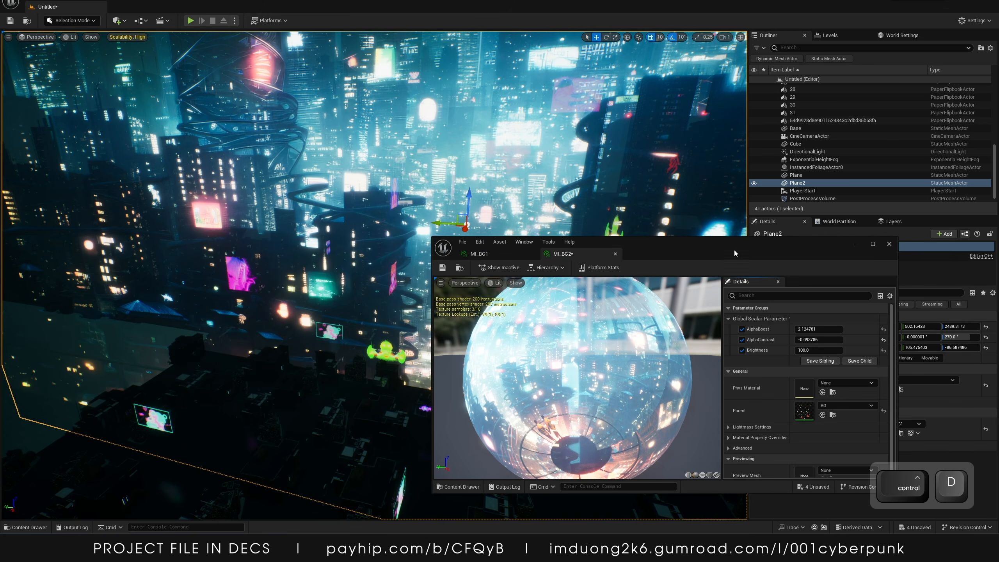
left_click_drag(733, 250, 479, 160)
scroll(539, 334, "down", 1)
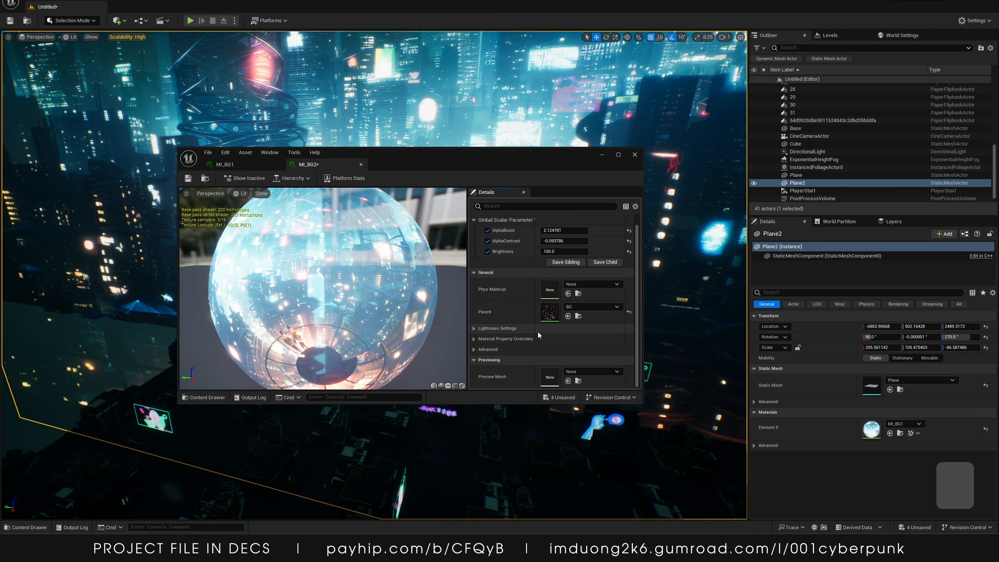
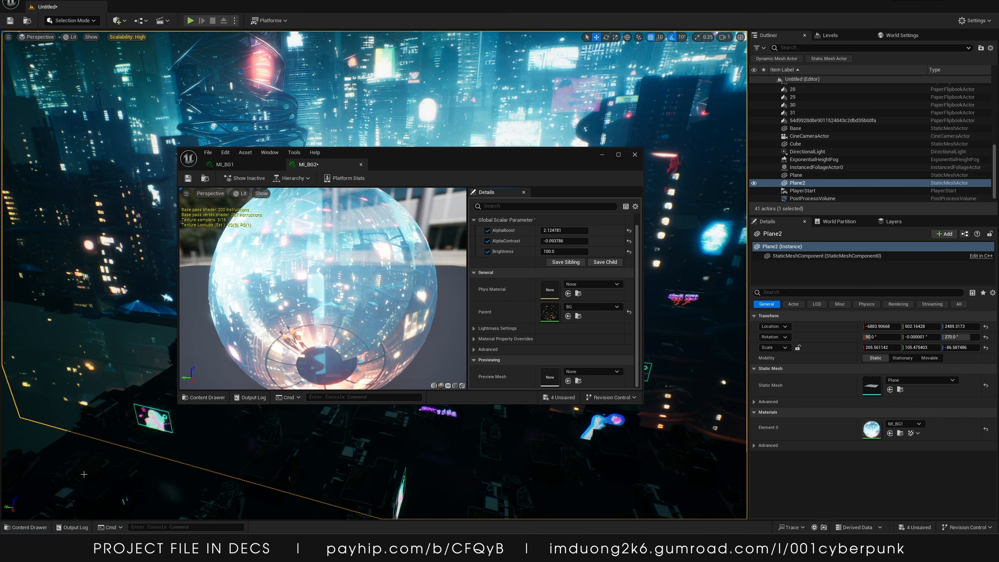
Look through a browser search and Reddit thread about global texture parameter values
left_click(26, 528)
left_click_drag(588, 153, 637, 341)
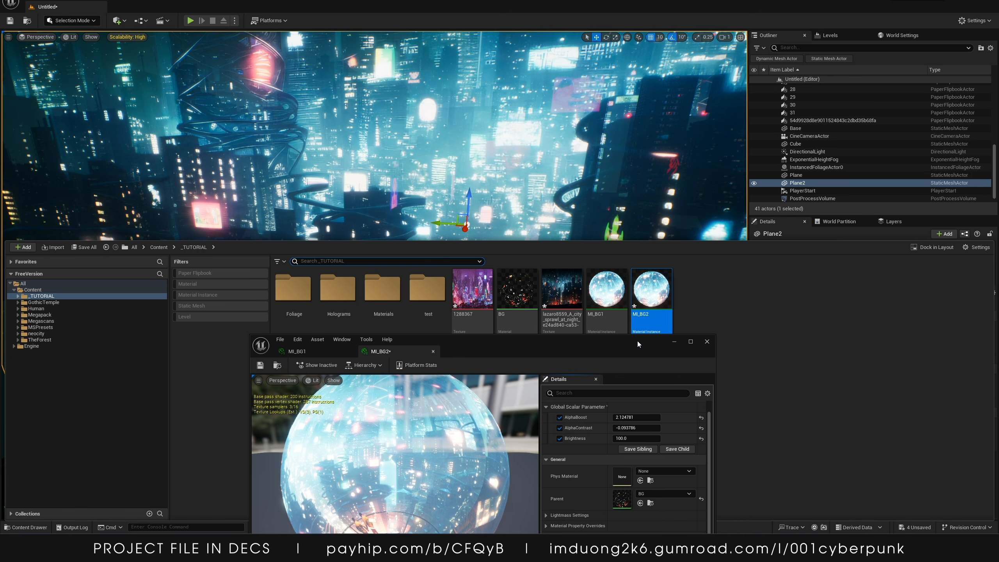
left_click(675, 341)
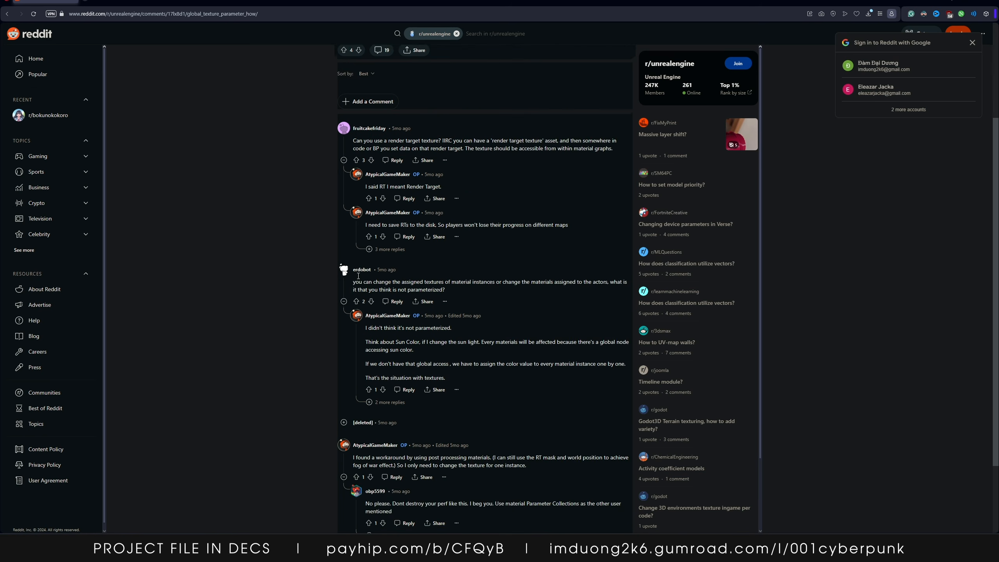
scroll(358, 276, "down", 2)
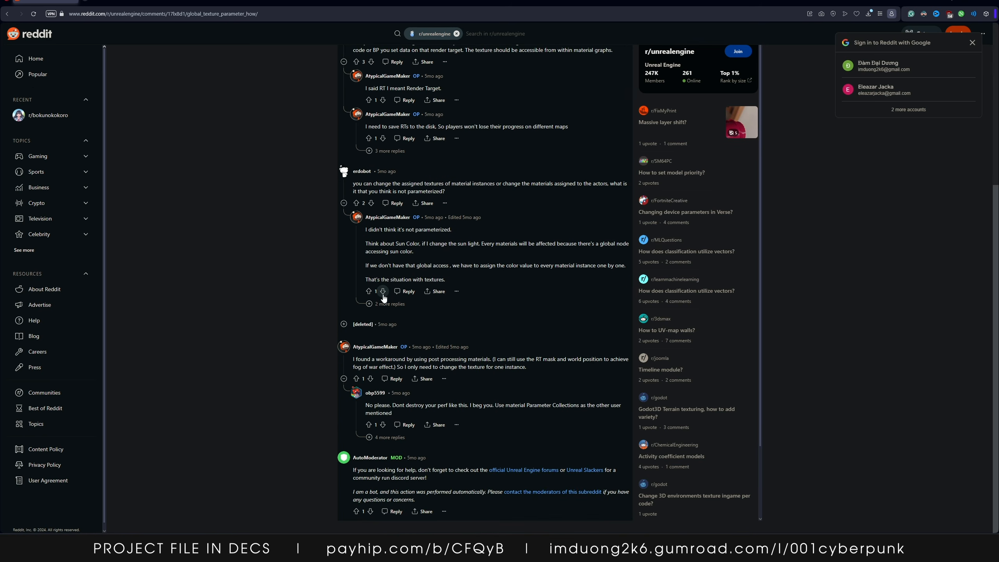
scroll(234, 209, "up", 6)
left_click(7, 14)
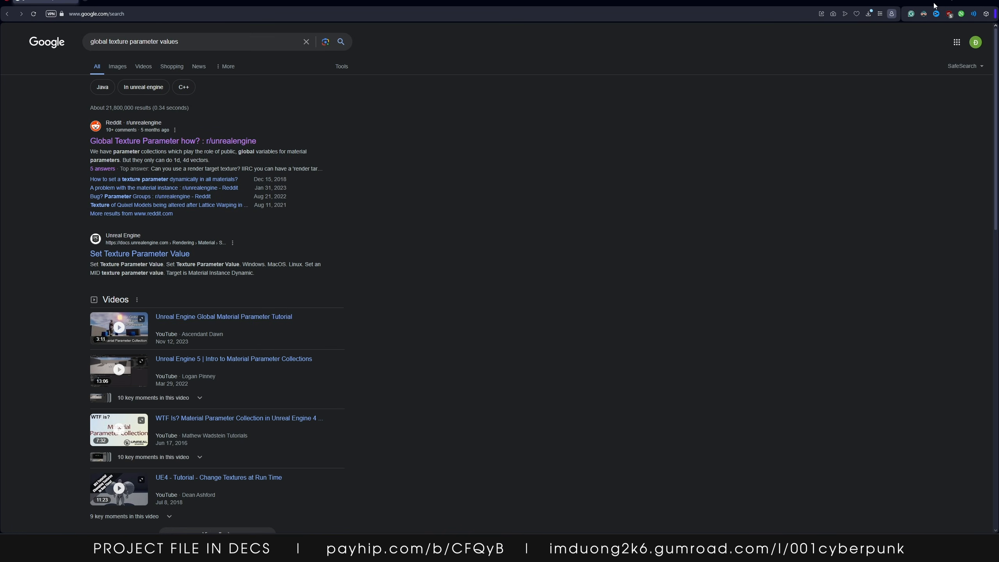
left_click(977, 1)
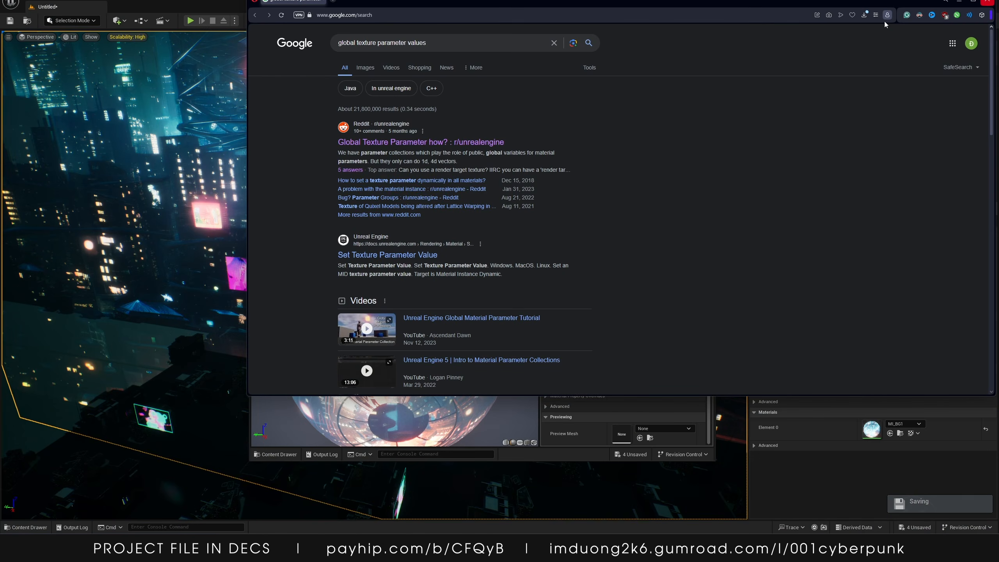
left_click(122, 272)
left_click_drag(480, 212, 474, 4)
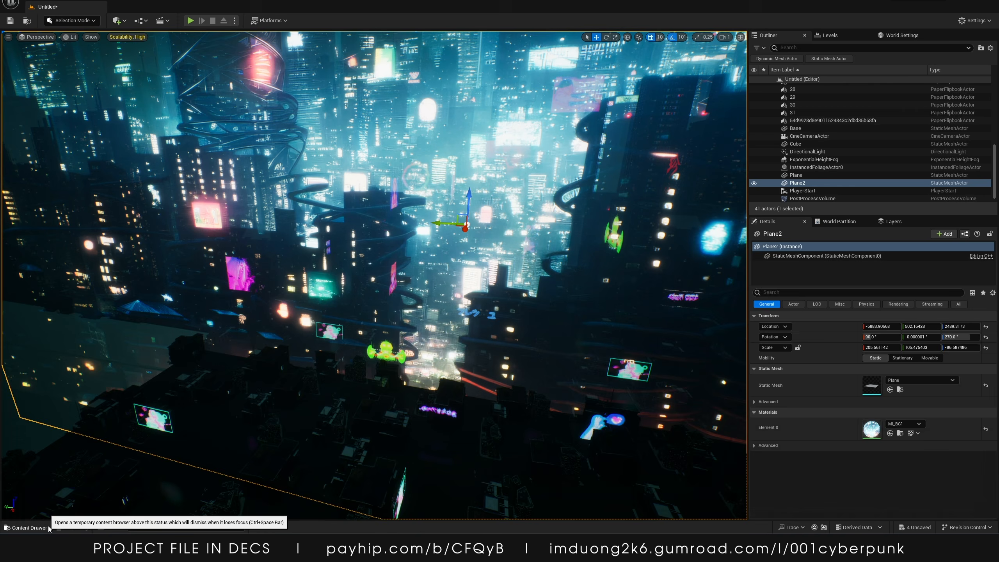
Duplicate the BG material in the _TUTORIAL folder as BG1 and open it in the material editor
left_click(26, 527)
left_click(47, 290)
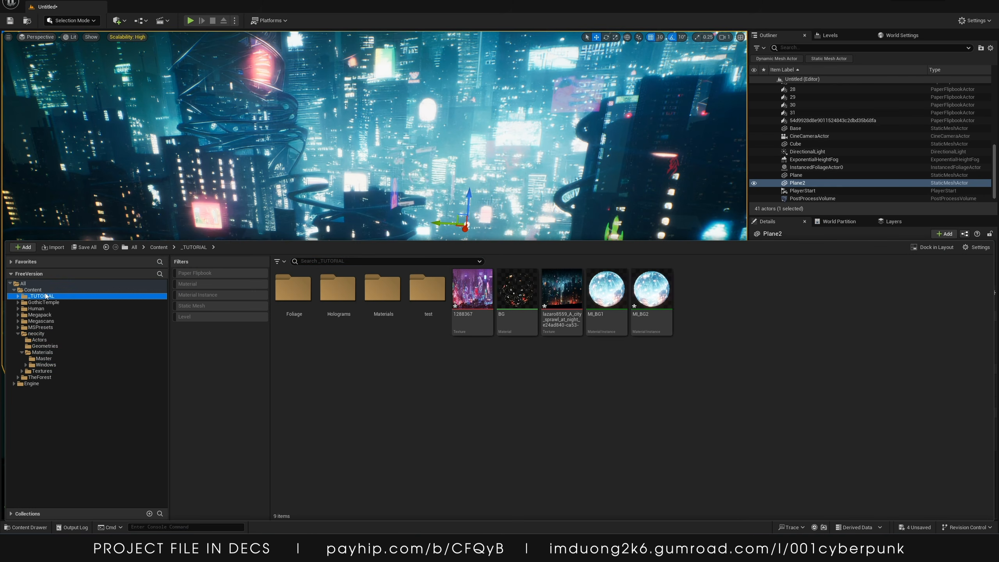
left_click(37, 296)
left_click_drag(644, 306, 638, 307)
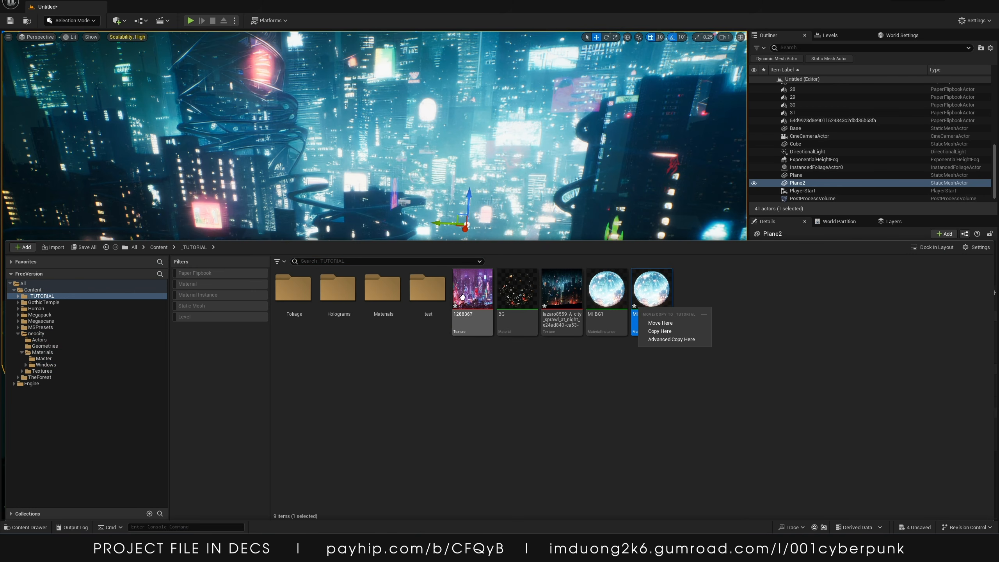
left_click(514, 301)
key("ctrl+d")
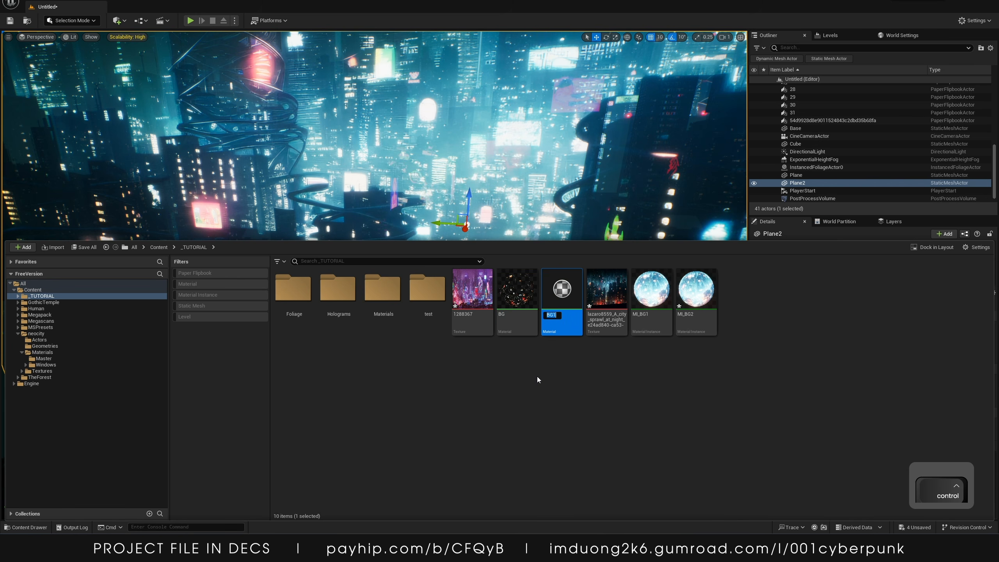
double_click(565, 308)
scroll(544, 272, "up", 4)
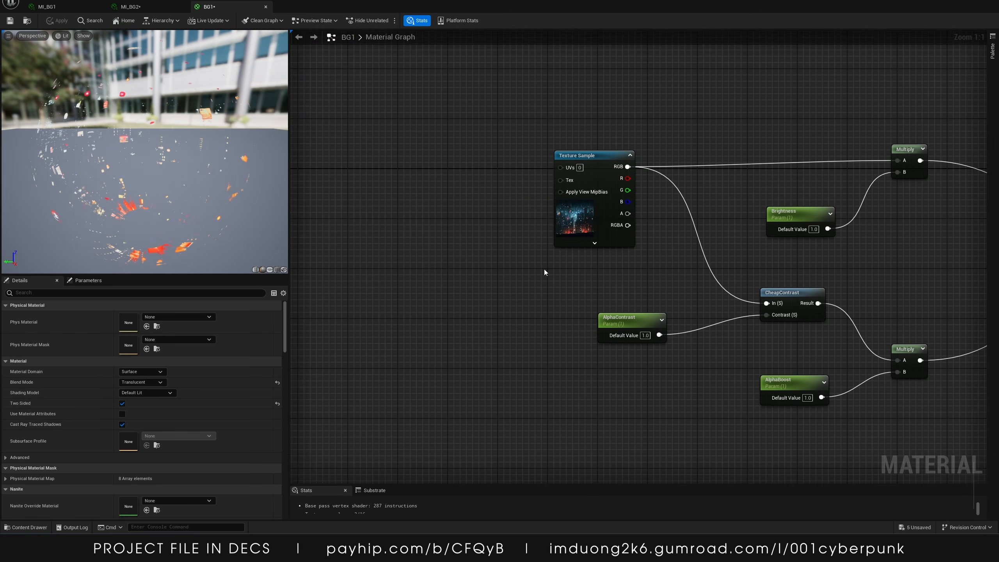
Set BG1's Texture Sample node to use the 1288367 texture
right_click_drag(543, 272, 361, 303)
left_click(396, 210)
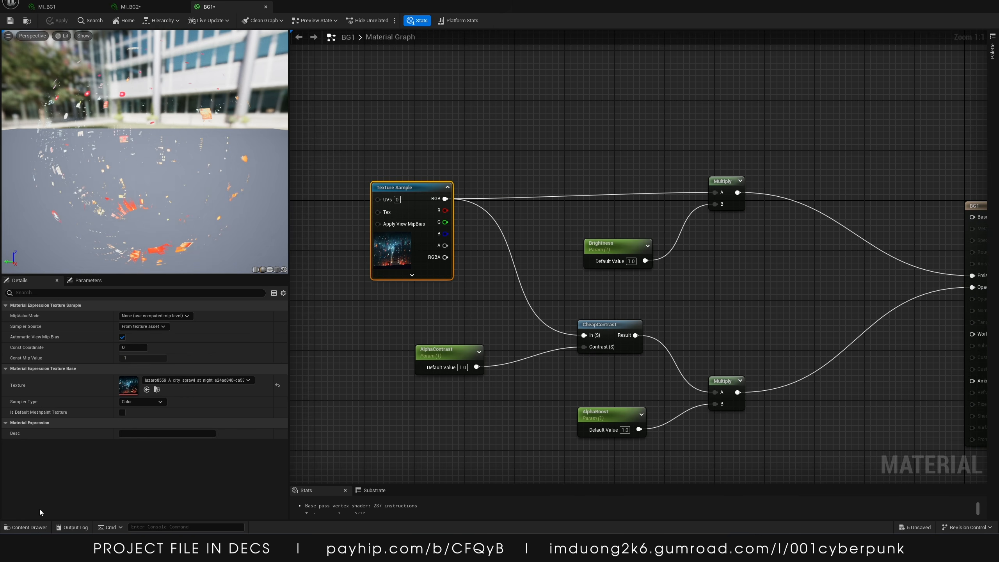
left_click(28, 527)
left_click(471, 389)
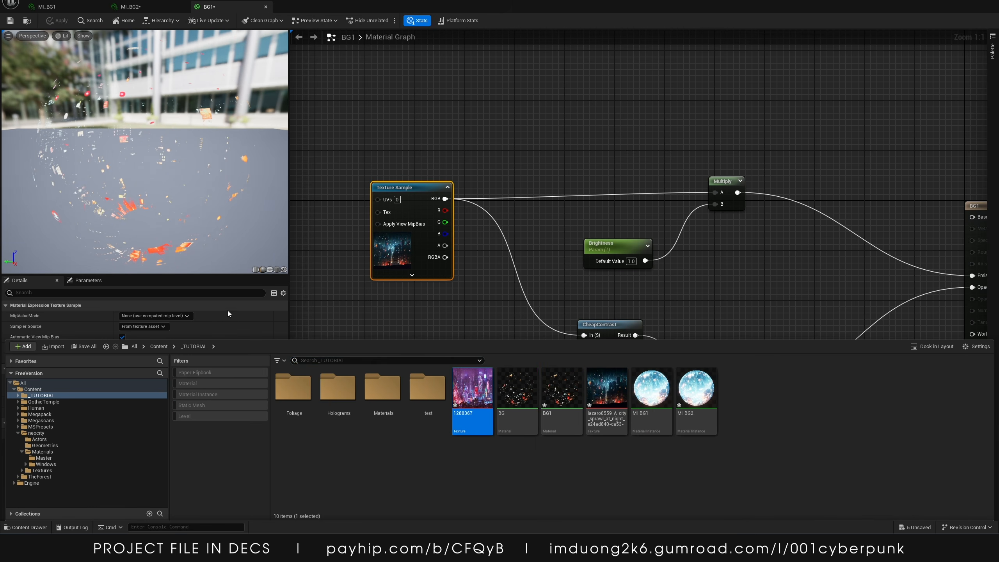
left_click(238, 326)
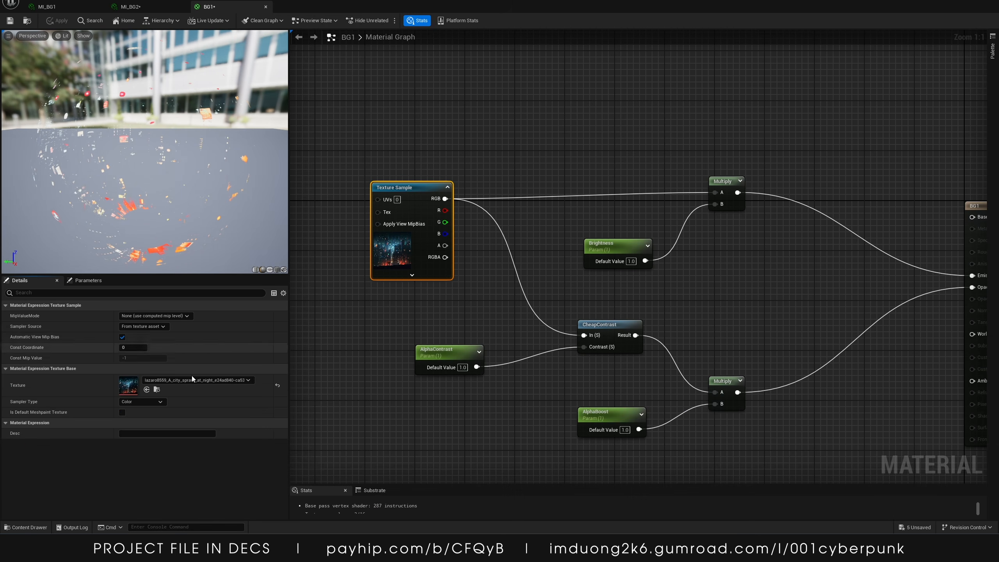
left_click(147, 390)
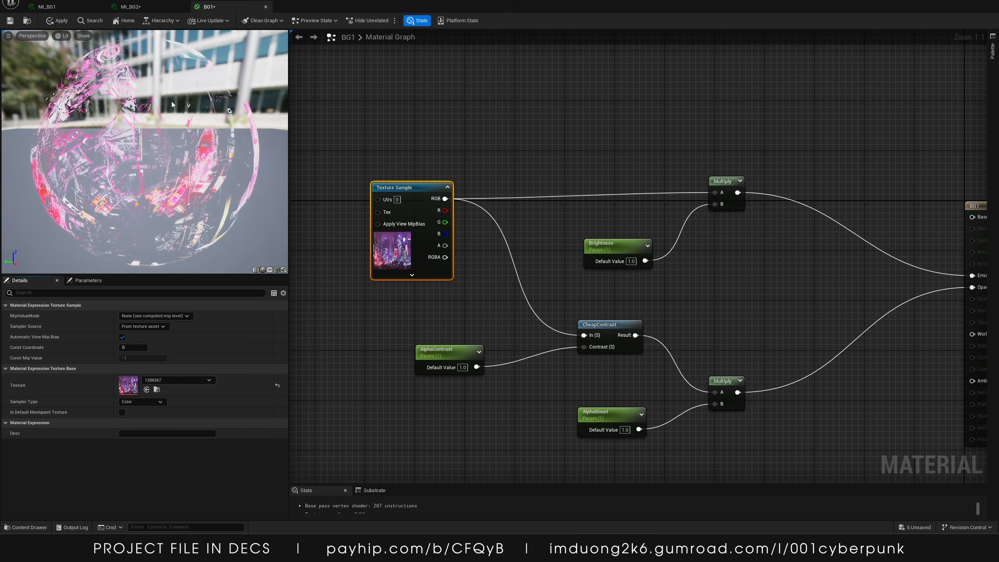
Try reparenting MI_BG2 to BG1 and applying it to the backdrop plane, then undo it
left_click(131, 7)
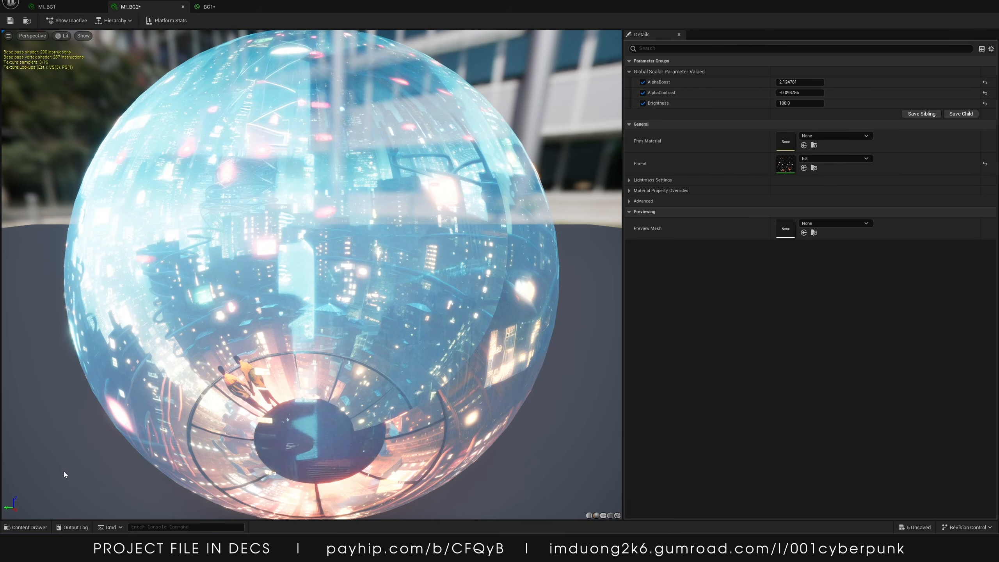
left_click(26, 527)
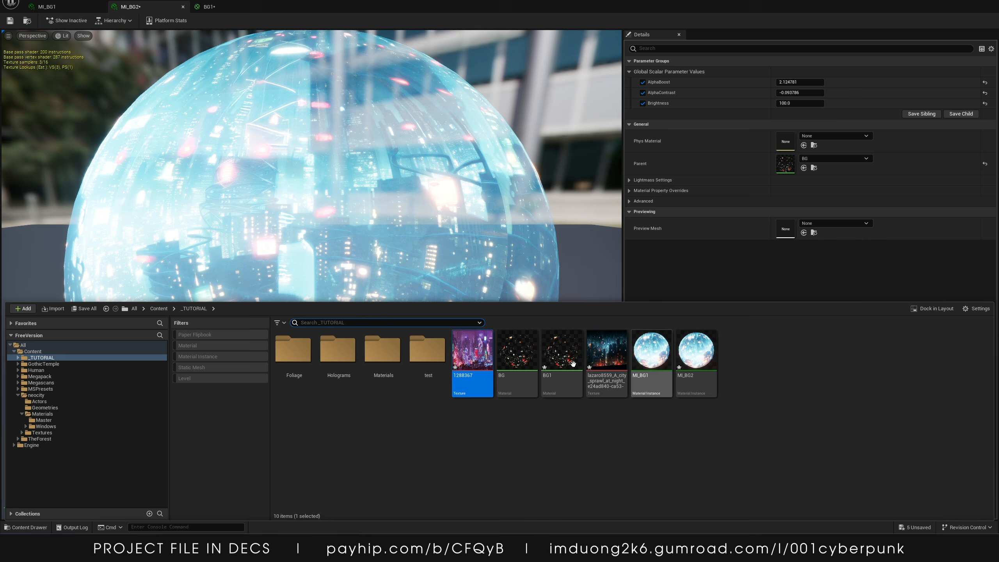
mouse_move(700, 366)
left_mouse_down()
mouse_move(777, 177)
mouse_move(732, 332)
mouse_move(708, 367)
left_mouse_up()
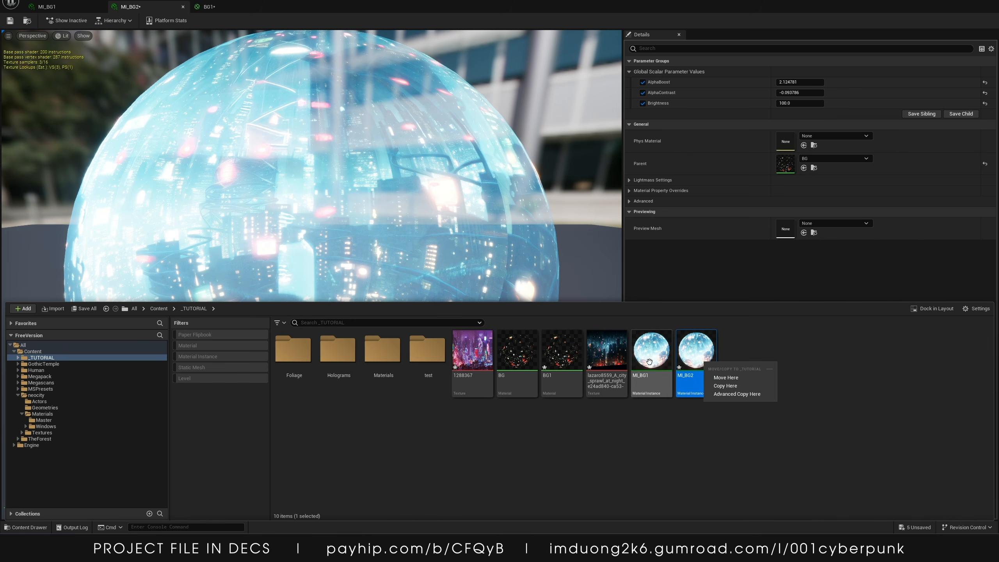
left_click(560, 362)
left_click_drag(559, 362, 777, 170)
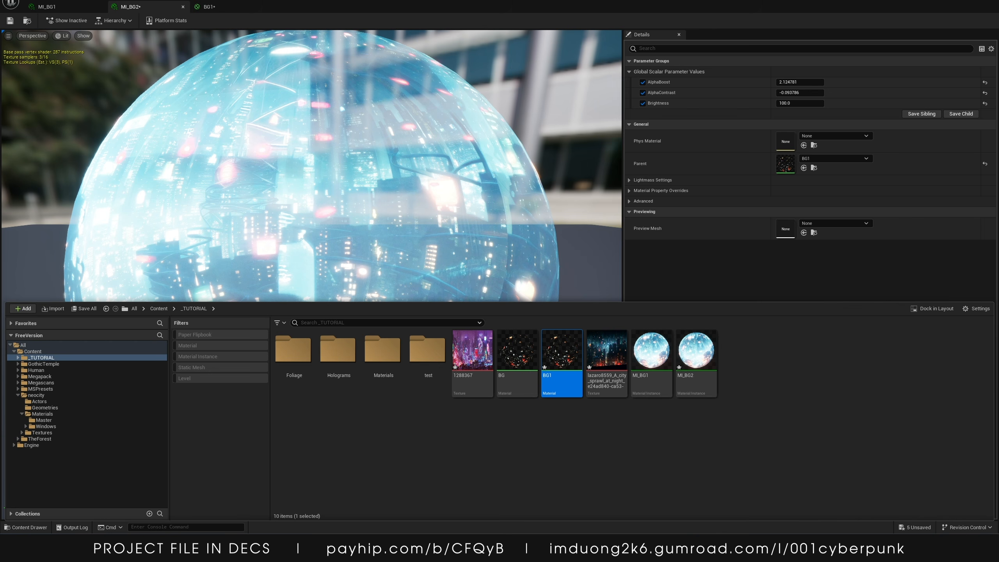
left_click(208, 7)
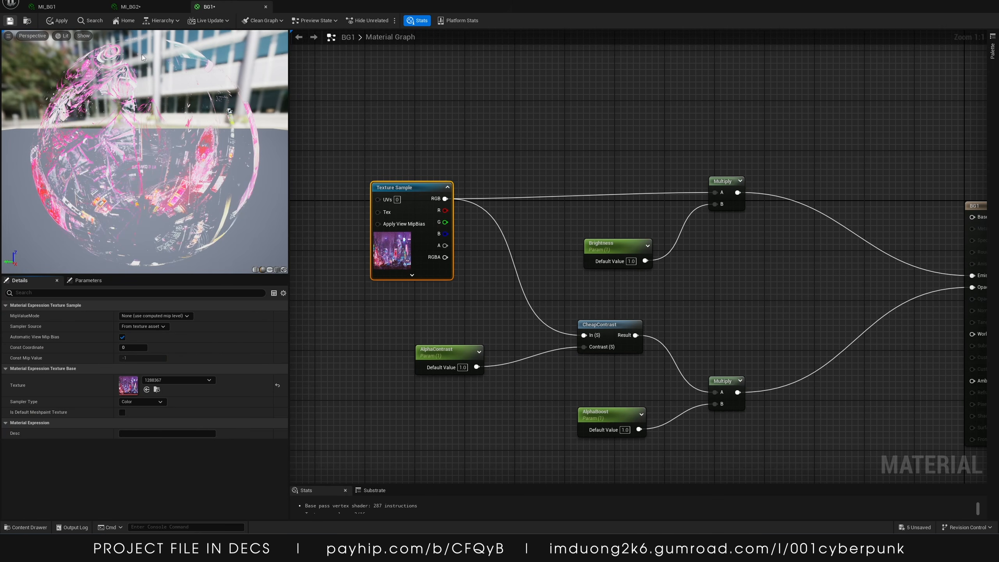
left_click(130, 7)
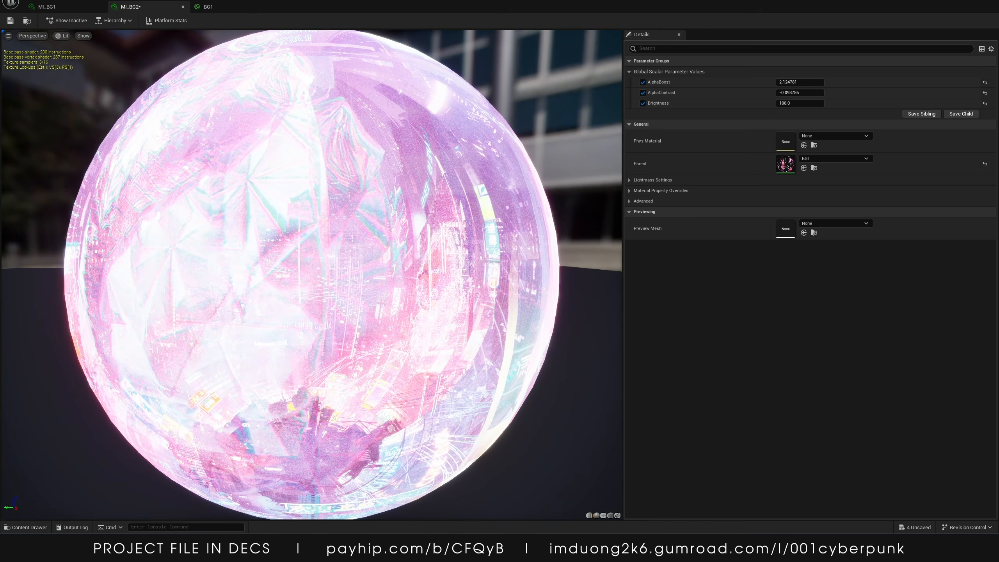
left_click_drag(645, 3, 814, 22)
left_click(29, 527)
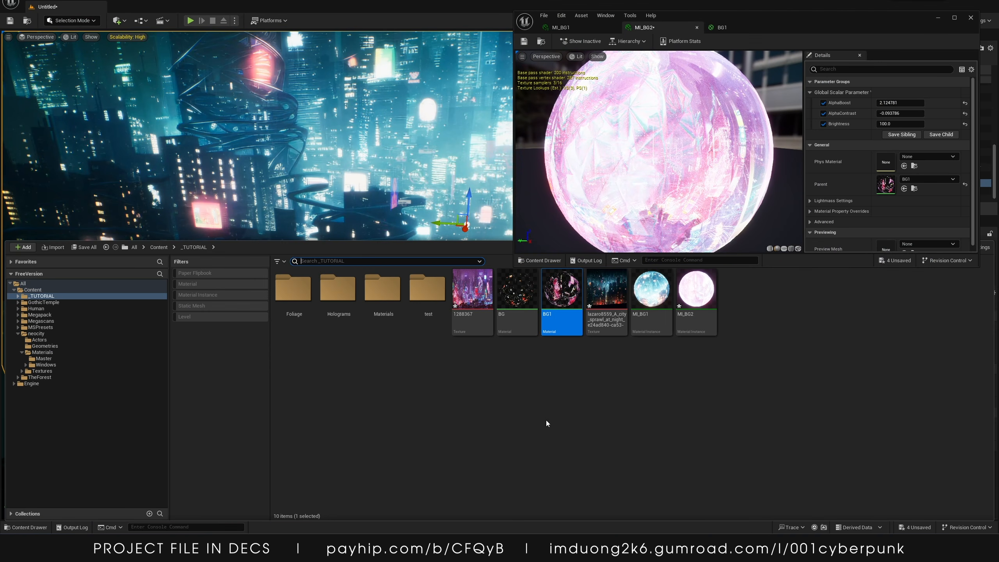
left_click(696, 291)
left_click_drag(696, 291, 333, 145)
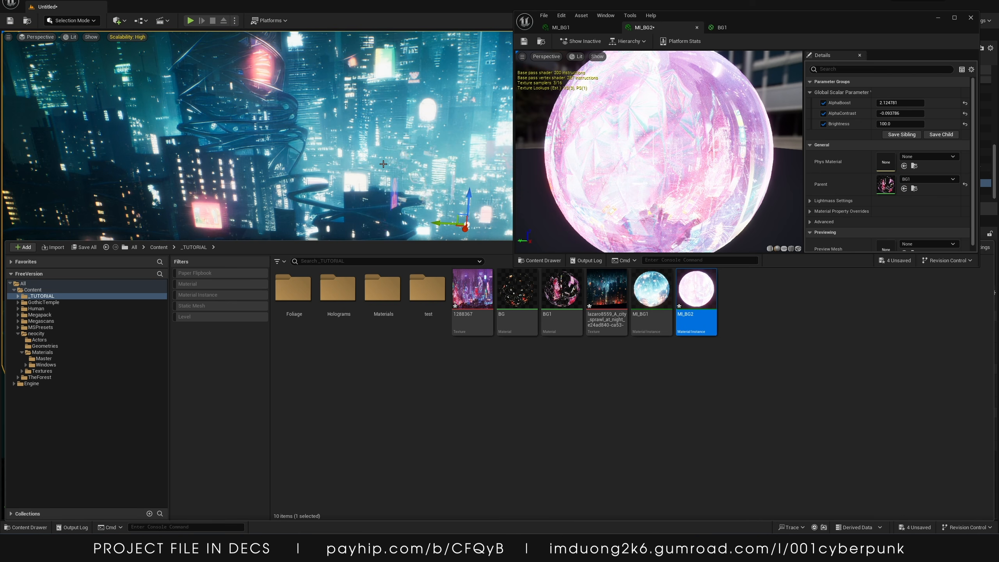
key("ctrl+z")
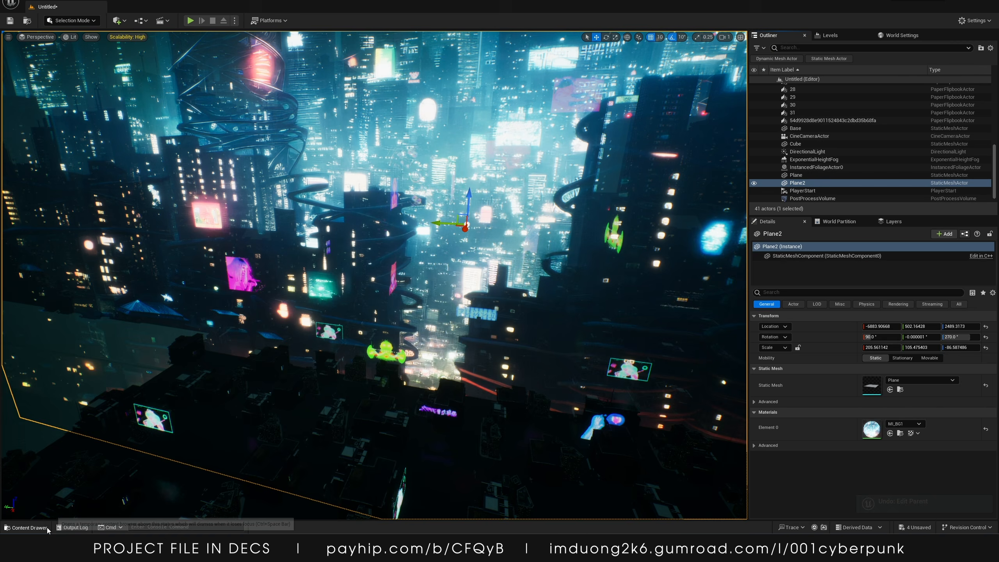
Set MI_BG2's parent material to BG1 and save the instance
left_click(28, 528)
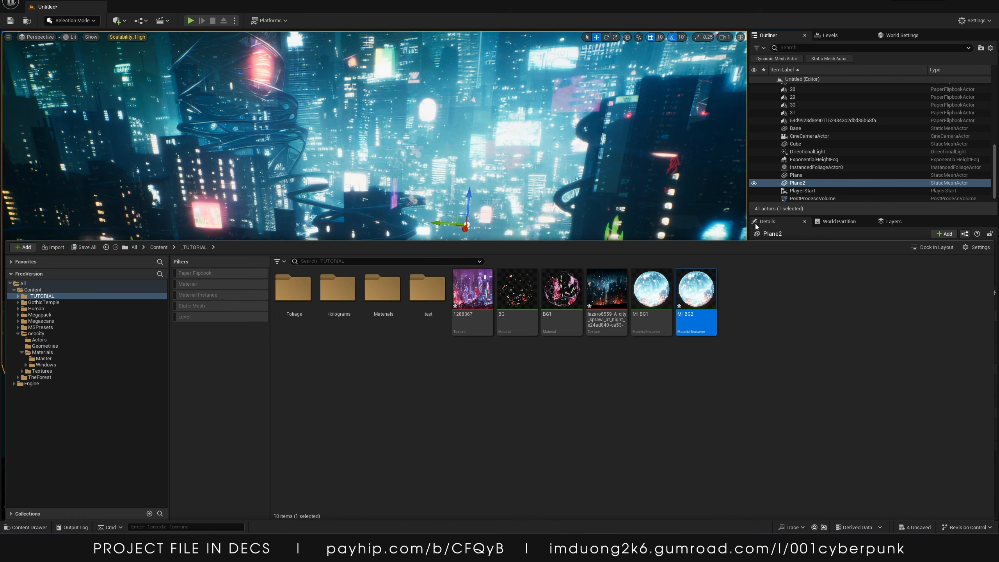
left_click(922, 237)
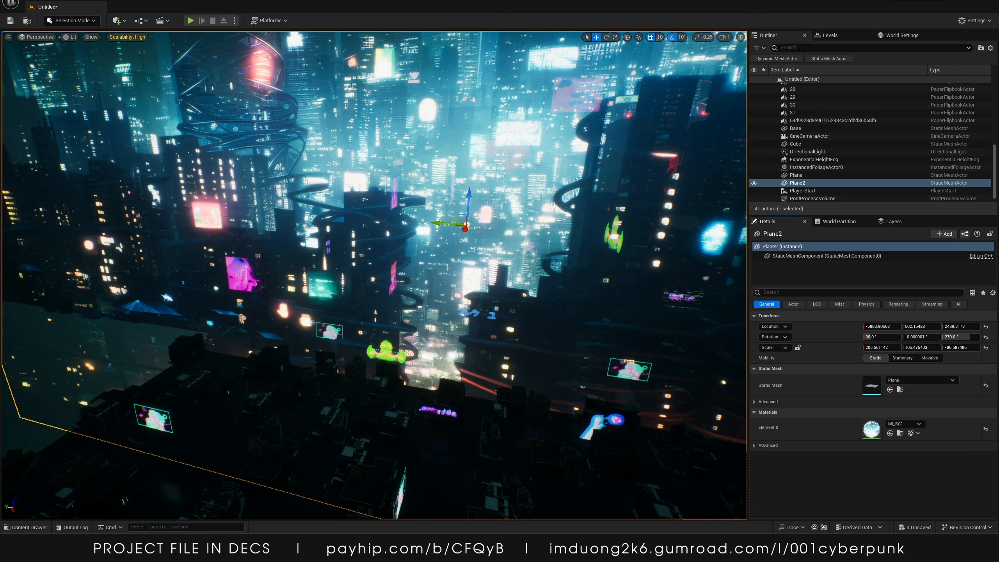
key("alt+Tab")
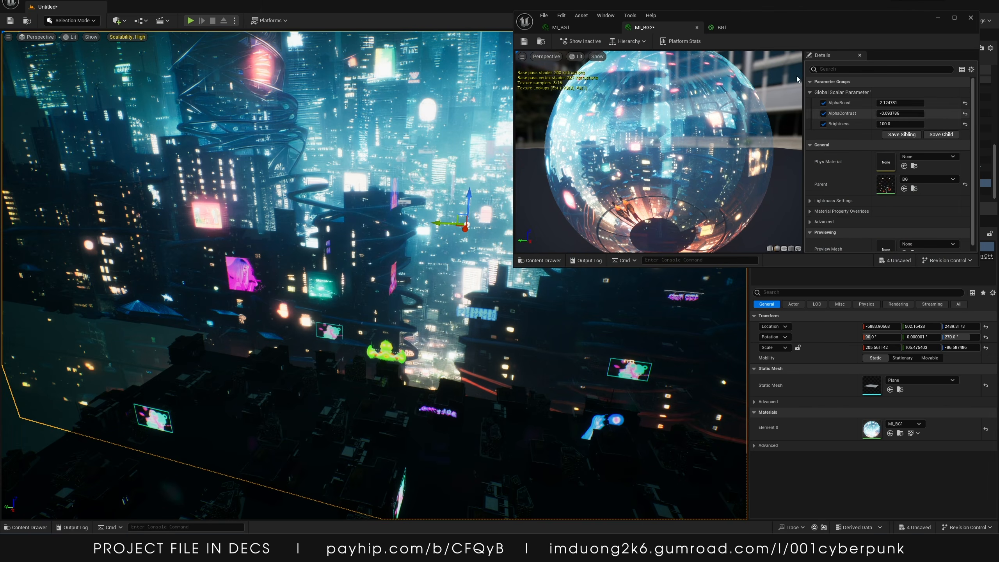
left_click_drag(748, 15, 496, 57)
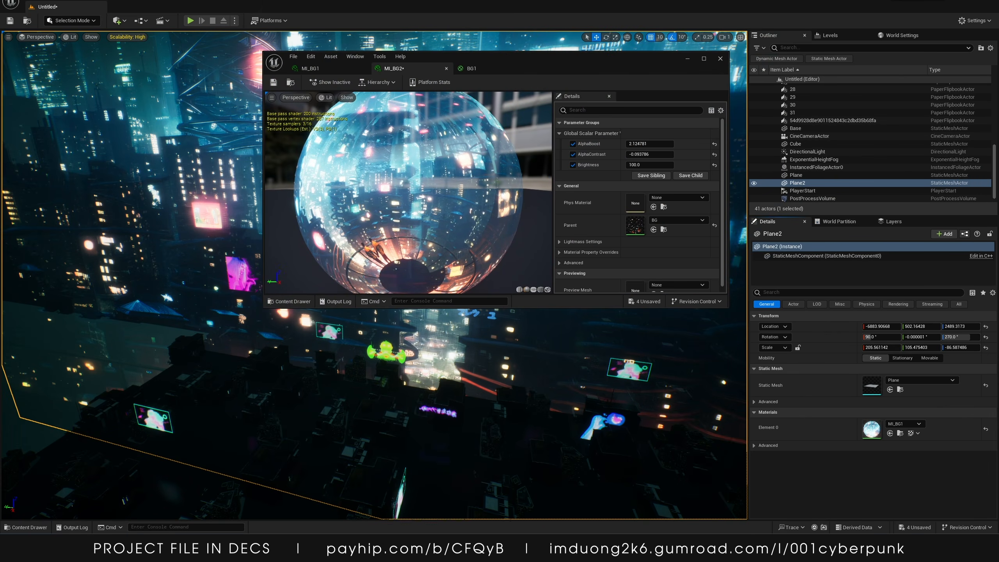
left_click(676, 220)
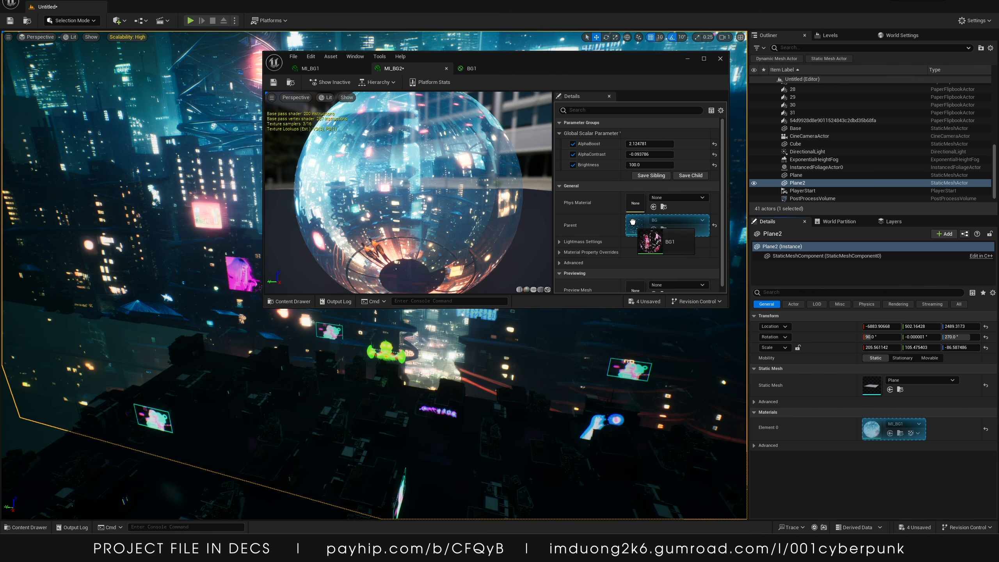
left_click(652, 252)
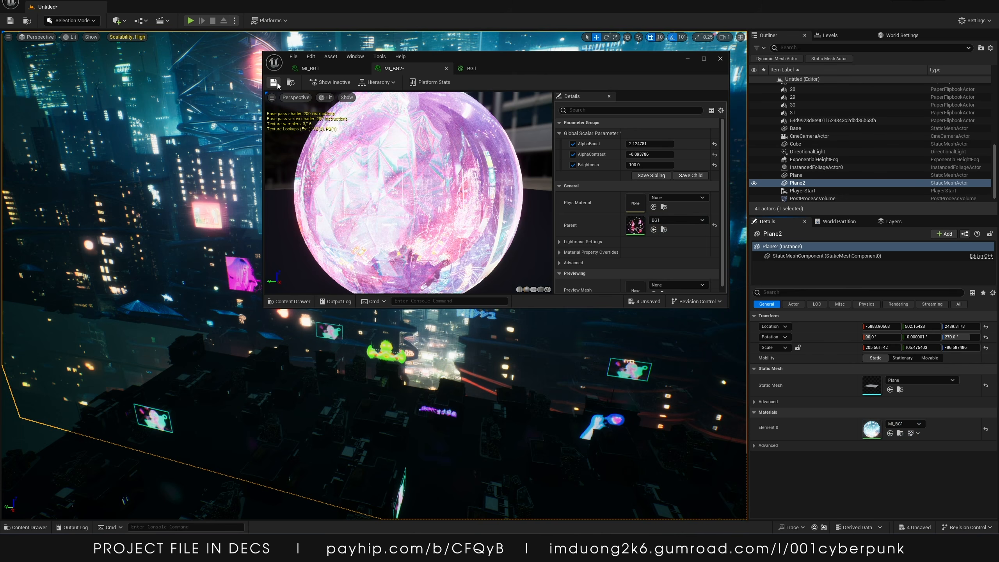
left_click(273, 82)
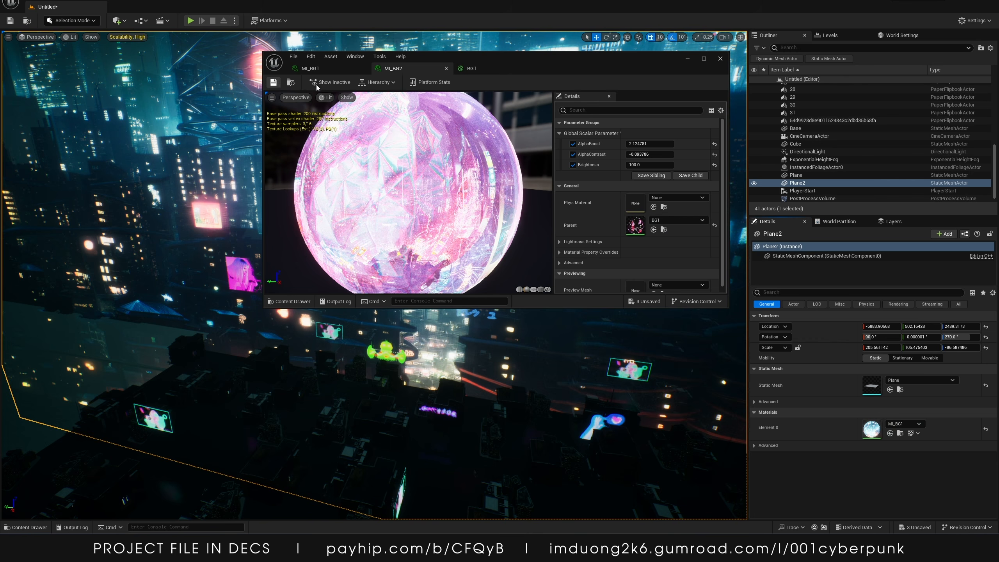
Apply MI_BG2 to the duplicate plane and move it to about -5843 on X
left_click(687, 58)
left_click_drag(995, 429, 880, 428)
key("s")
right_click_drag(630, 334, 613, 313)
key("w")
mouse_move(492, 271)
left_mouse_down()
mouse_move(467, 282)
mouse_move(480, 279)
left_mouse_up()
Pilot the CineCameraActor to view the scene through the camera
left_click(37, 37)
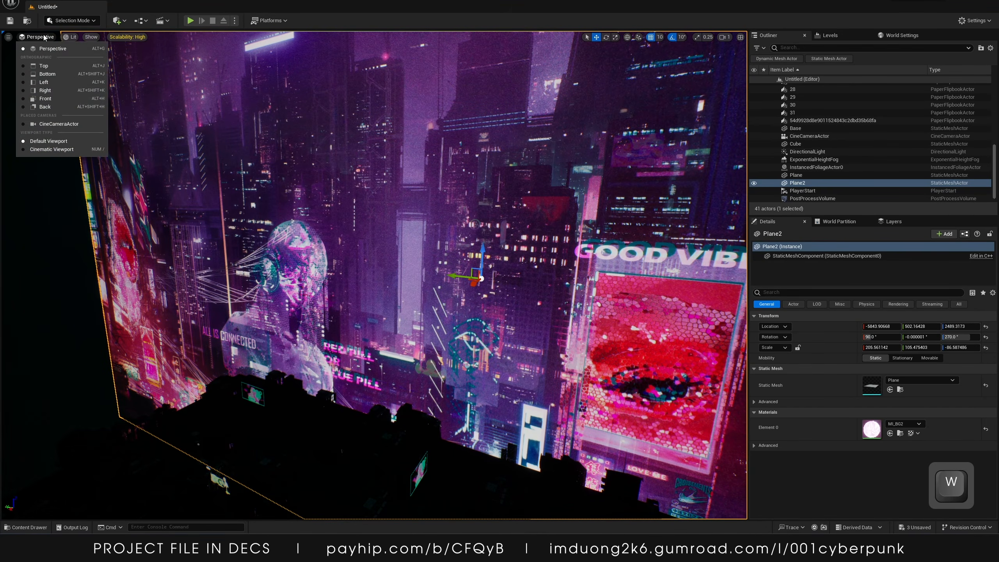
left_click(57, 125)
key("e")
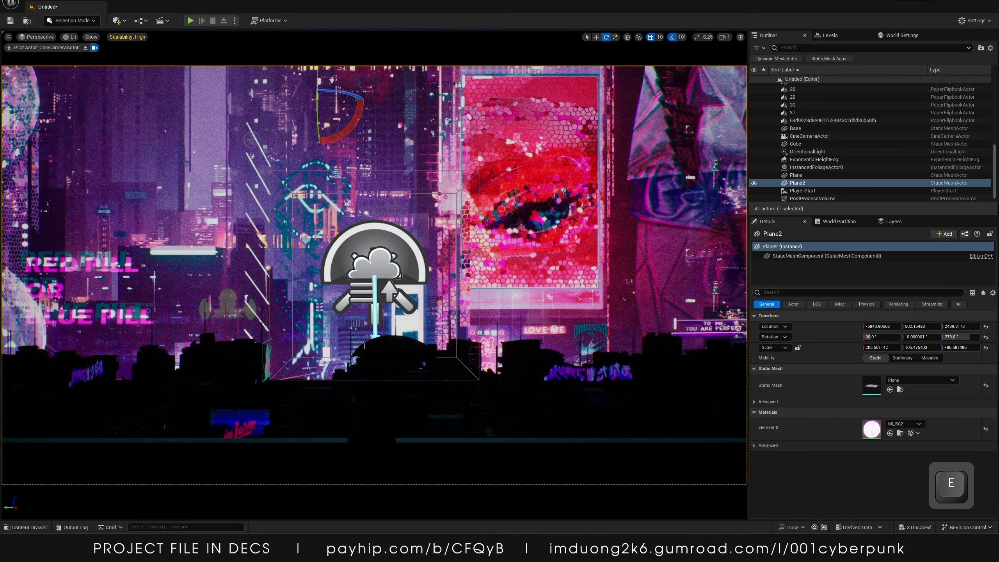
key("r")
left_click(350, 98)
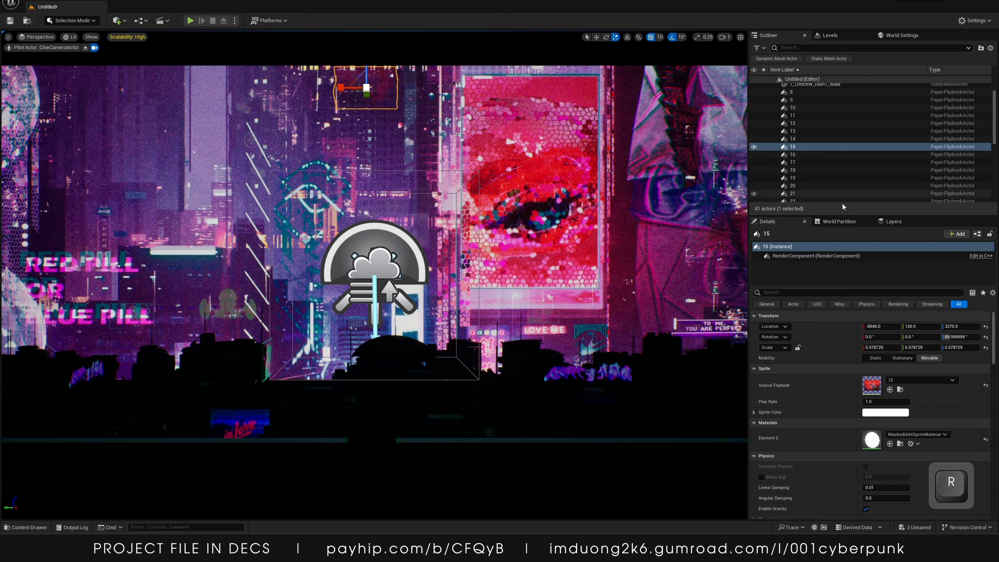
Scroll through the Outliner's actor list
scroll(803, 104, "up", 3)
left_click(796, 87)
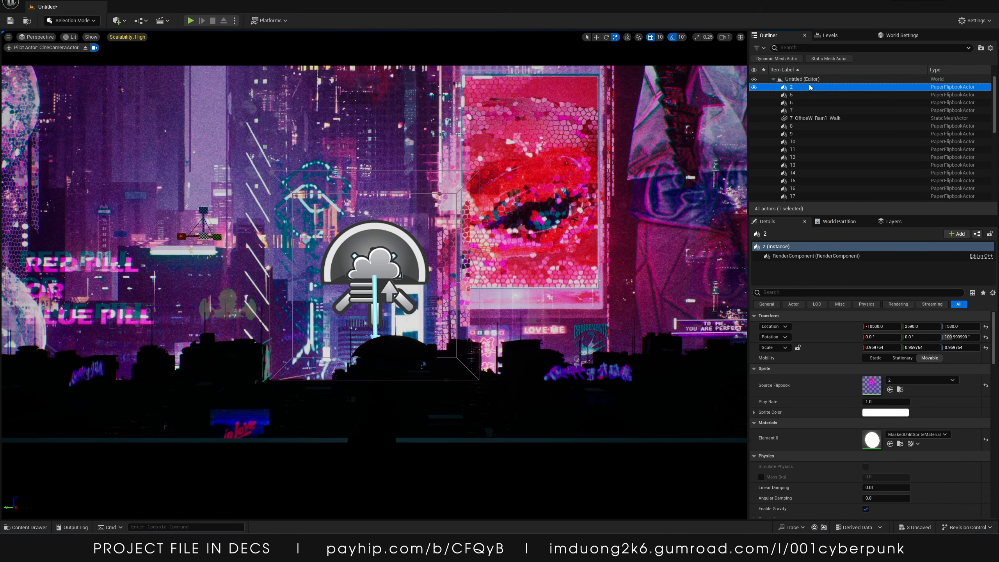
scroll(834, 130, "down", 5)
scroll(847, 154, "down", 3)
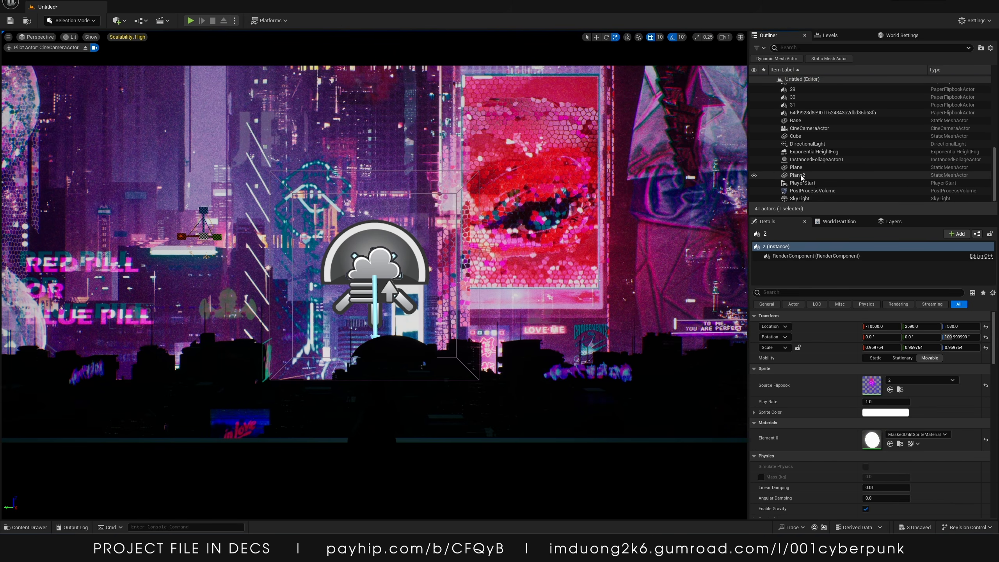
Select Plane2 and move it down to about 1249 on Z with the Move tool
left_click(799, 175)
left_click_drag(321, 101, 320, 126)
key("w")
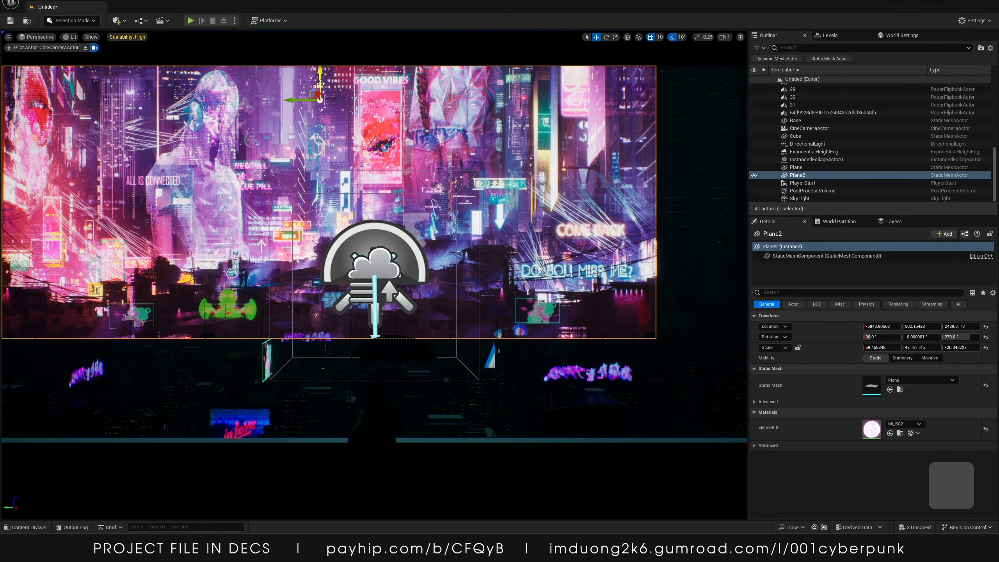
left_click_drag(320, 84, 329, 215)
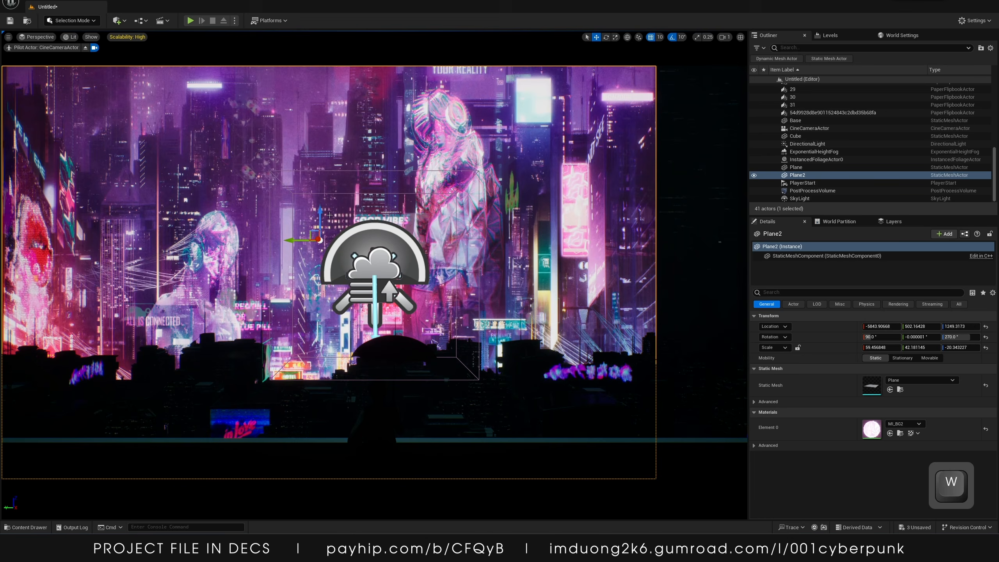
Scale Plane2 down and shift it left to about -10253 on X
left_click_drag(320, 266, 350, 240)
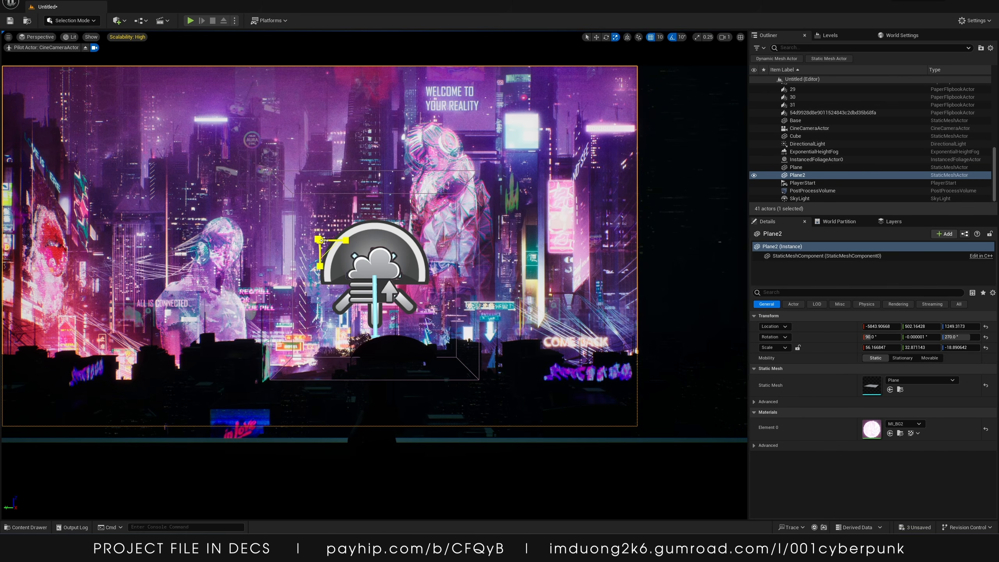
left_click_drag(333, 250, 310, 246)
key("e")
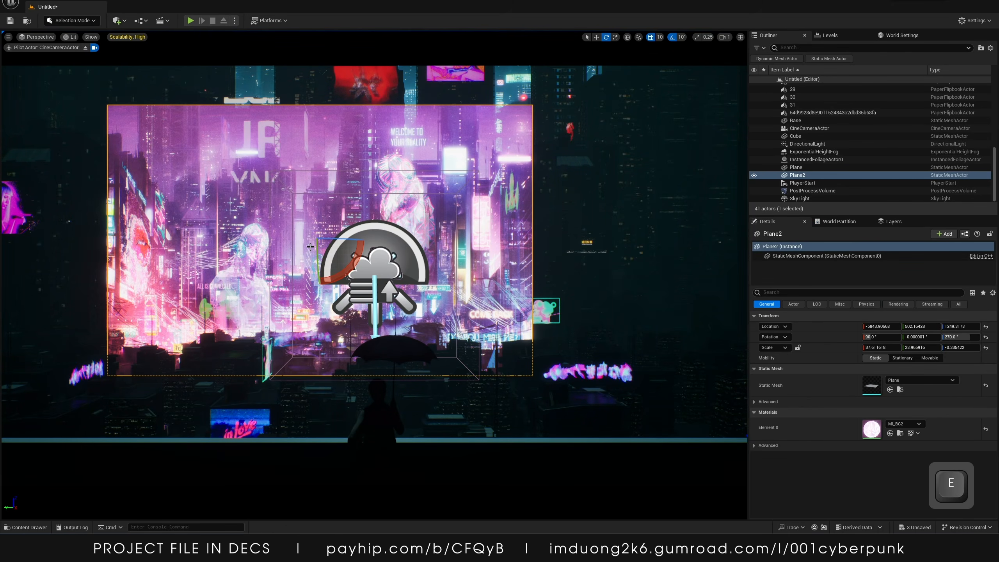
left_click_drag(345, 240, 98, 235)
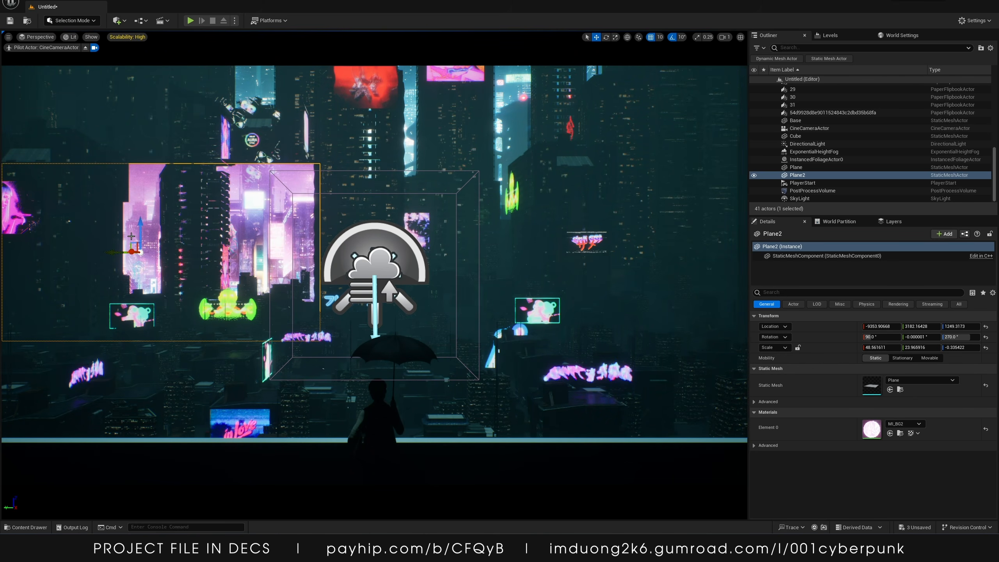
mouse_move(145, 253)
left_mouse_down()
mouse_move(159, 273)
mouse_move(150, 256)
left_mouse_up()
key("r")
key("w")
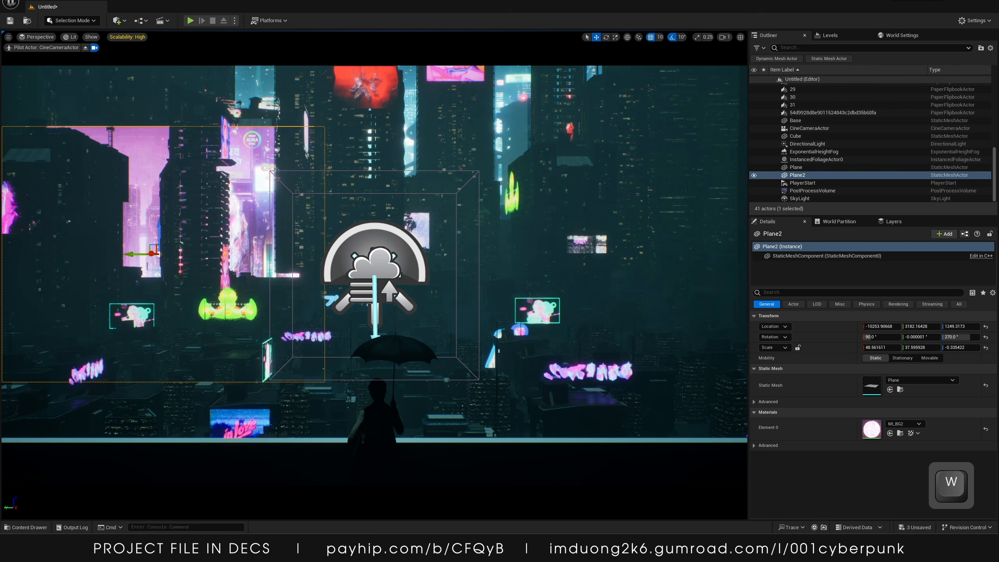
In MI_BG2, enable AlphaBoost and AlphaContrast, set AlphaBoost to 1 and AlphaContrast to about 0.44
left_click(302, 548)
left_click_drag(613, 59, 725, 148)
left_click(828, 233)
left_click(830, 243)
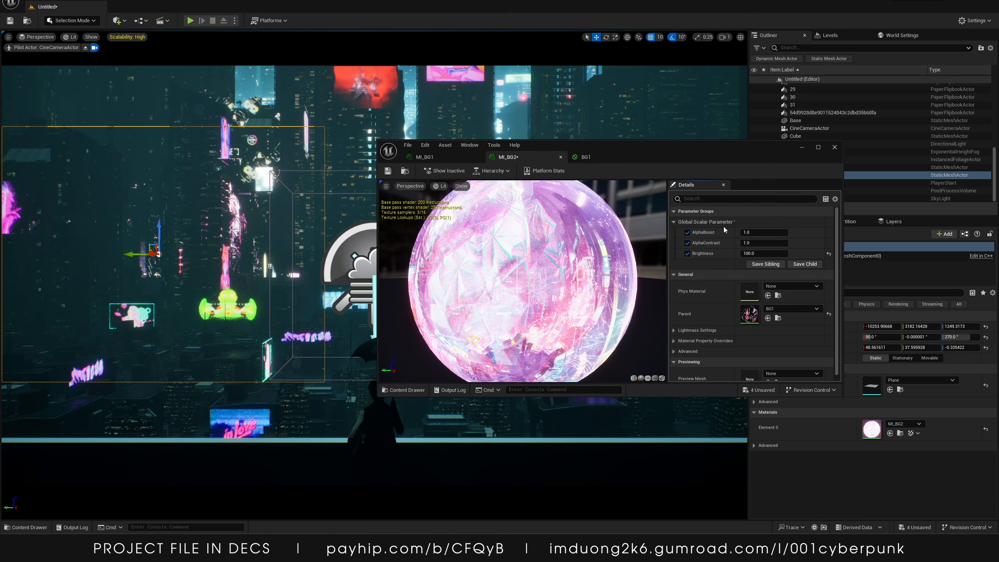
left_click_drag(750, 233, 810, 232)
left_click(764, 233)
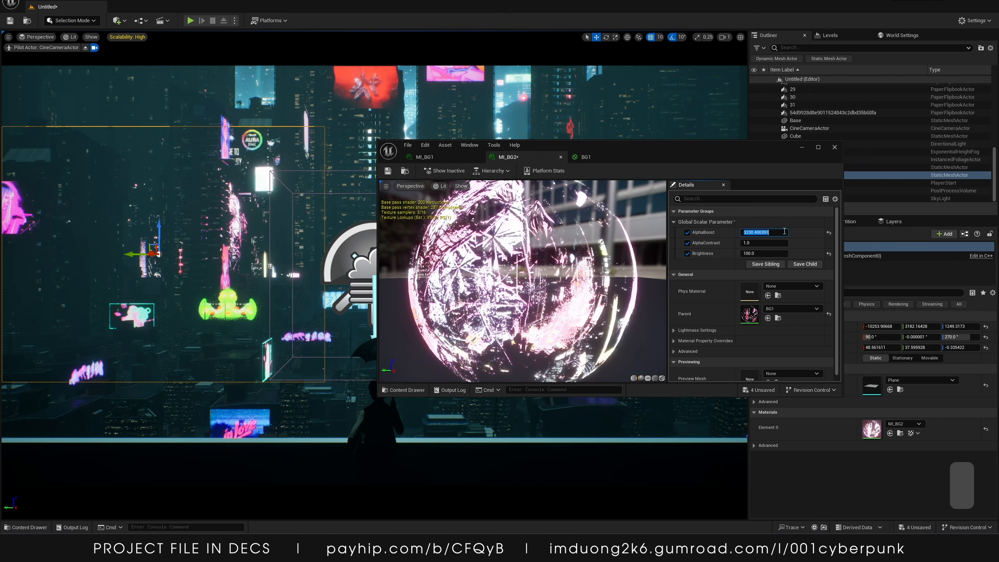
type("1")
key("Return")
mouse_move(759, 243)
left_mouse_down()
mouse_move(769, 243)
mouse_move(759, 243)
left_mouse_up()
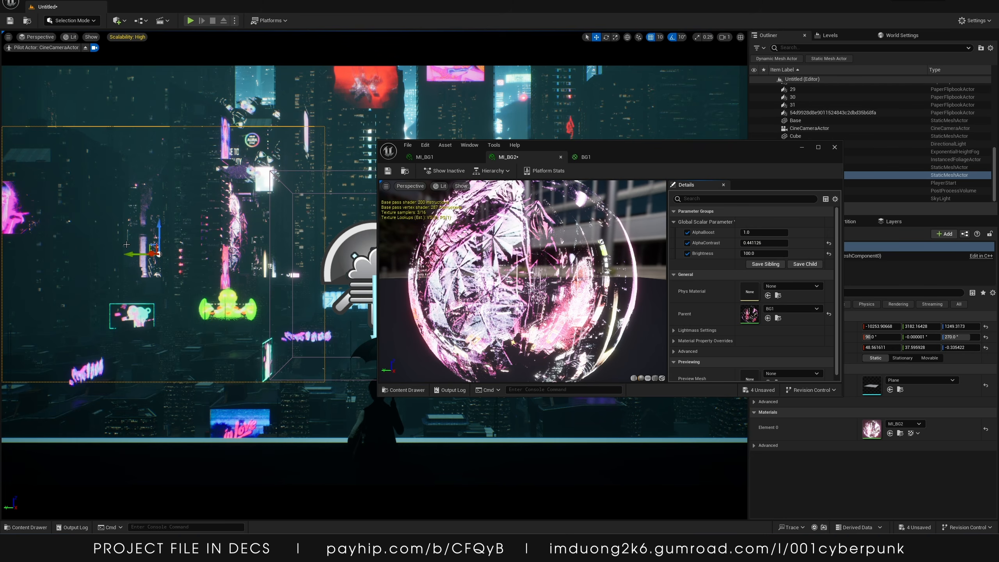
Reposition Plane2 to about -8963 on X and 3532 on Y, closing the material instance editor
left_click_drag(133, 254, 229, 253)
left_click_drag(323, 258, 177, 246)
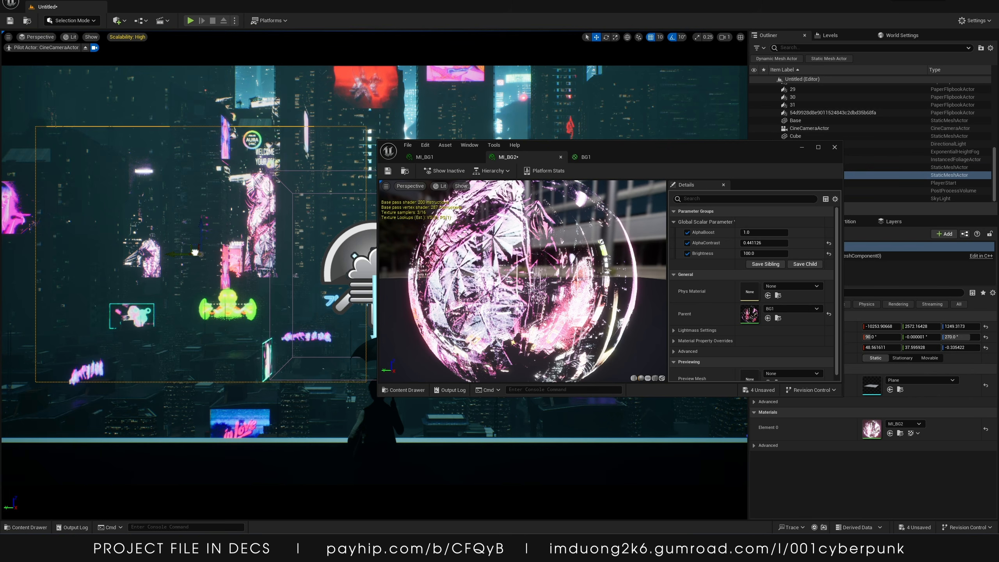
left_click_drag(195, 252, 138, 248)
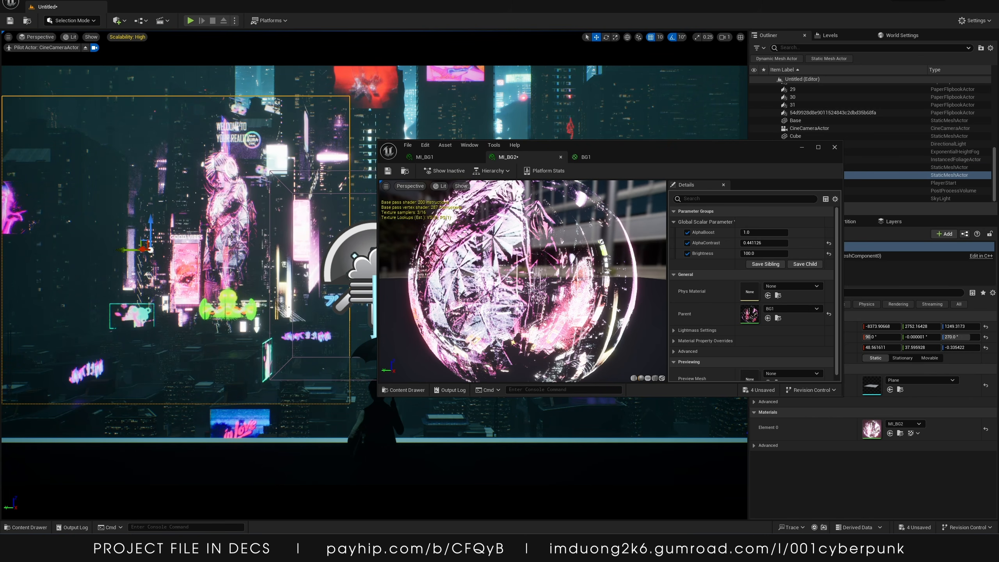
left_click(801, 148)
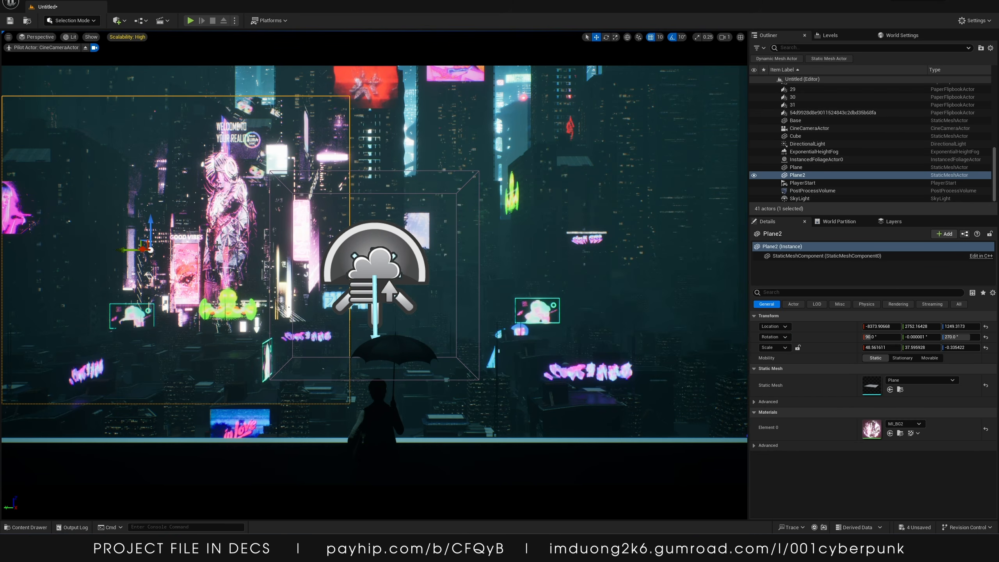
left_click_drag(145, 250, 144, 248)
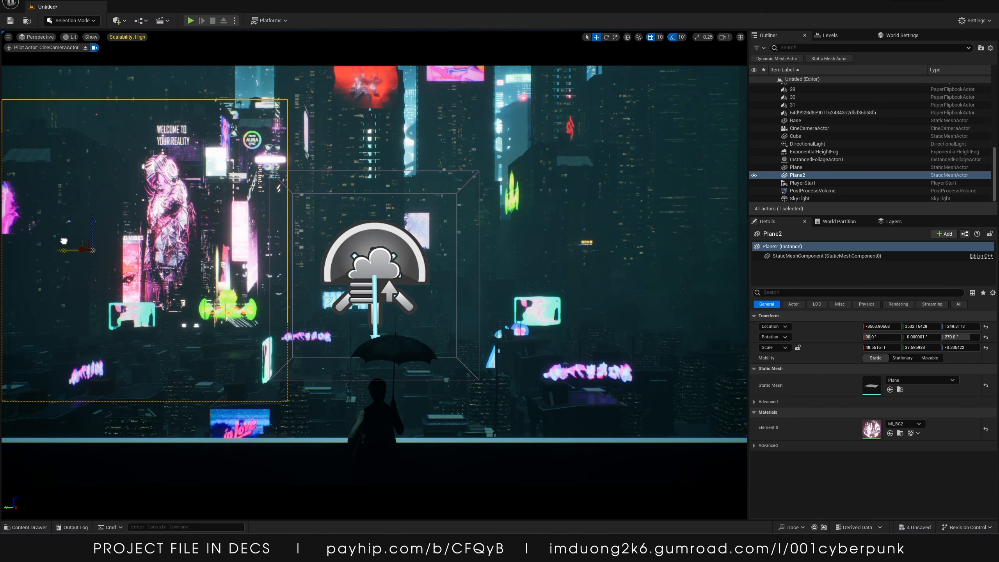
left_click_drag(74, 245, 606, 252, "alt")
key("e")
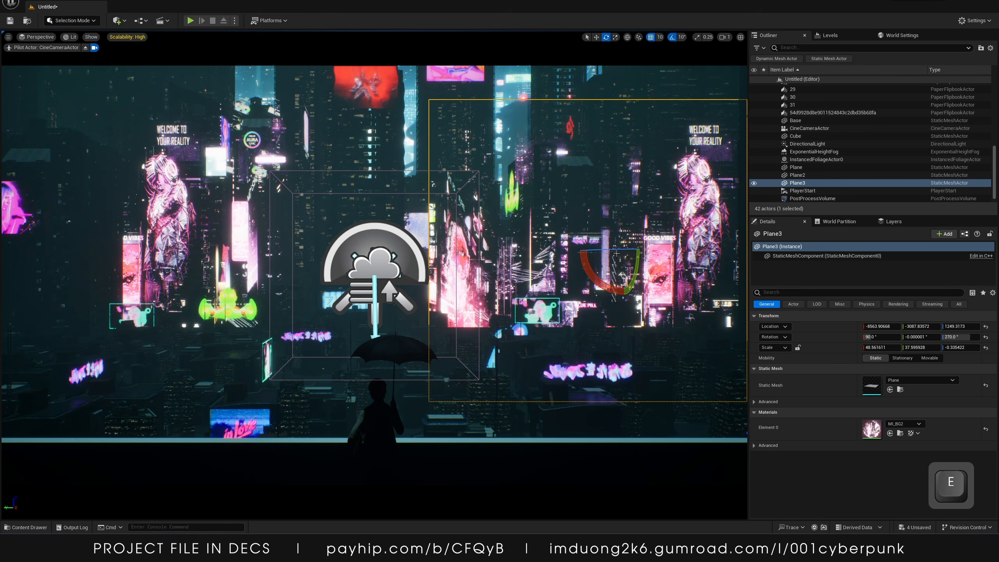
left_click_drag(609, 250, 605, 253)
key("Delete")
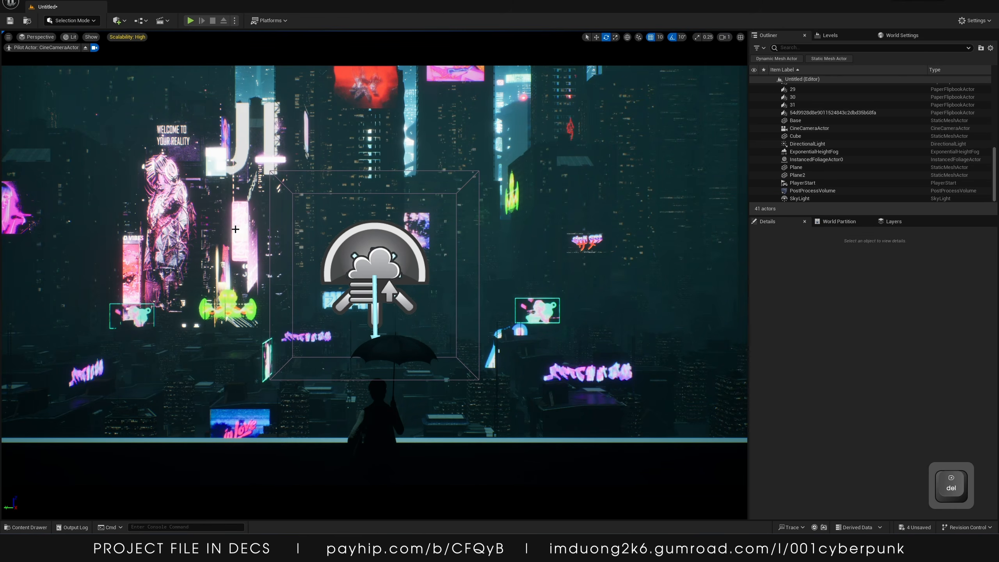
Import the city view image as a texture and duplicate BG1 and MI_BG2 as BG2 and MI_BG3
left_click(25, 527)
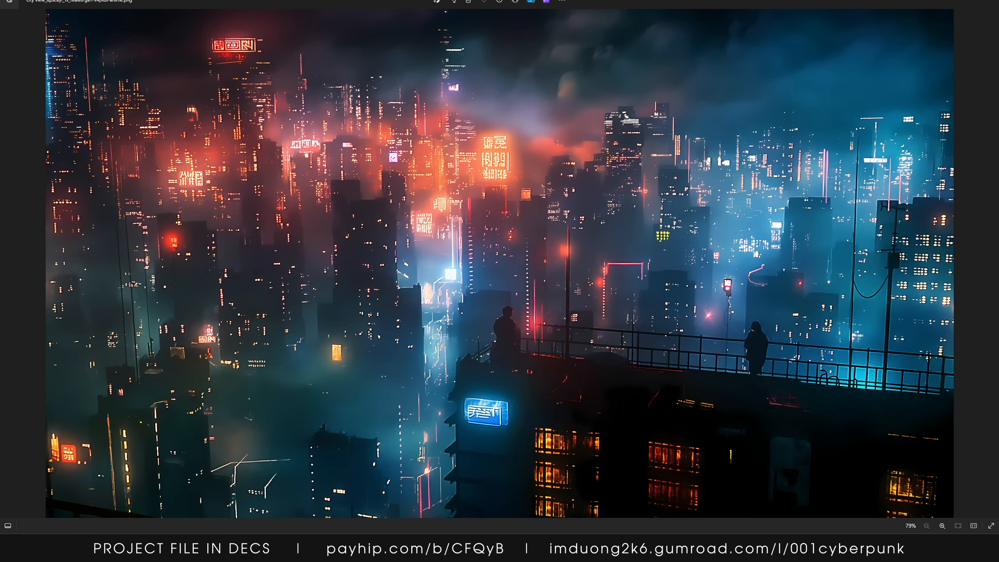
left_click(989, 2)
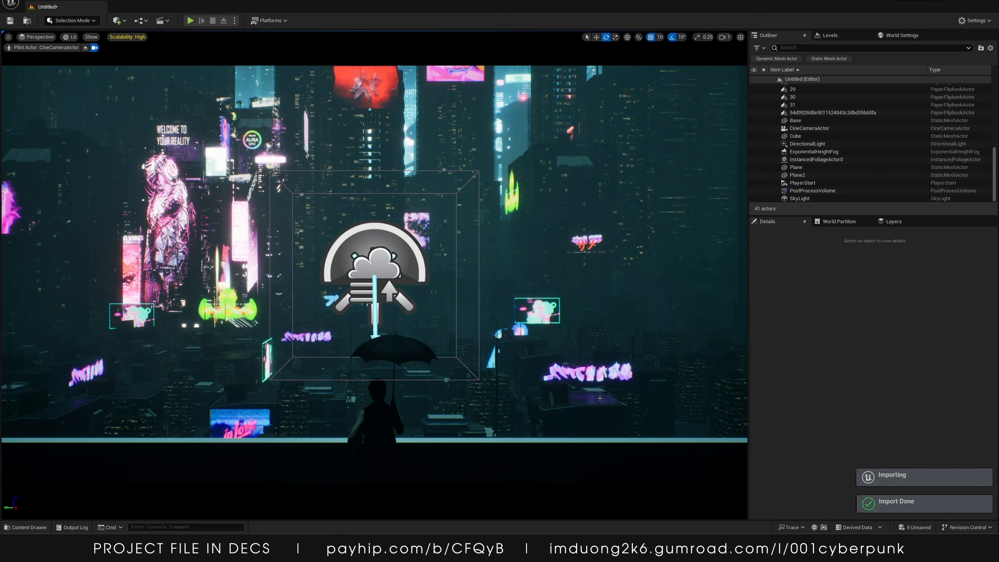
left_click(32, 528)
left_click(563, 323)
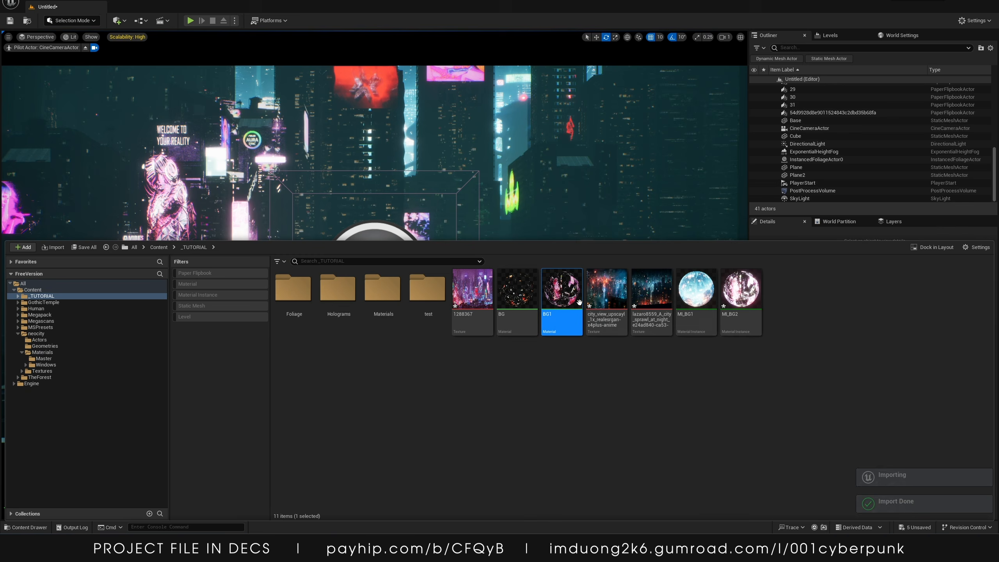
left_click(741, 323, "ctrl")
key("ctrl+d")
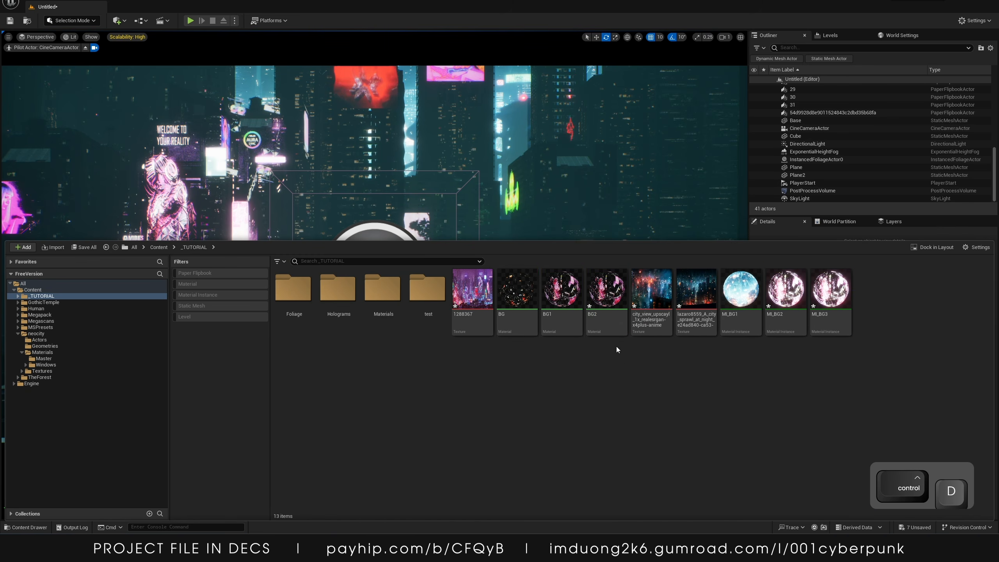
Open BG2, set its Texture Sample to the city_view_upscayl texture, and save the material
double_click(598, 305)
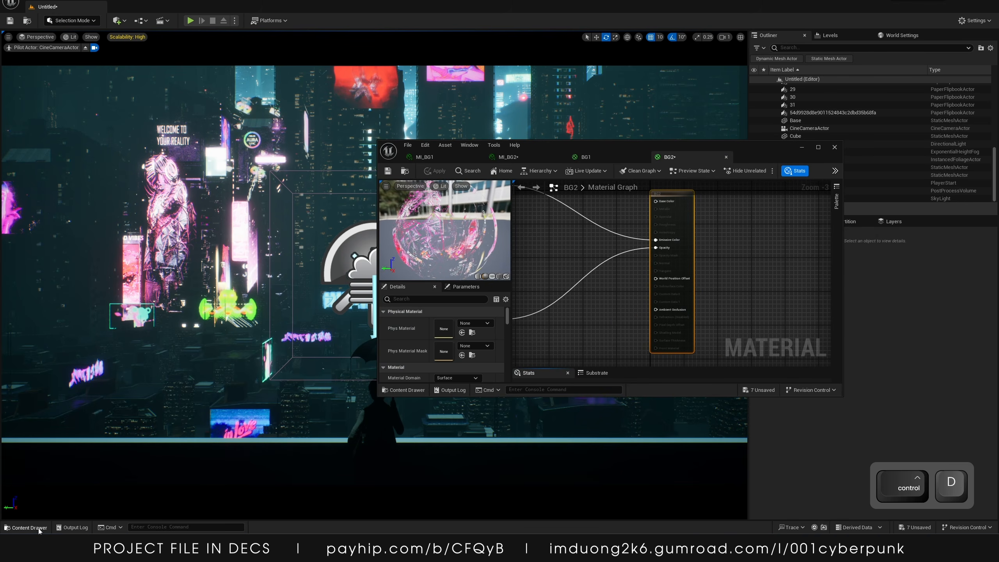
key("ctrl+space")
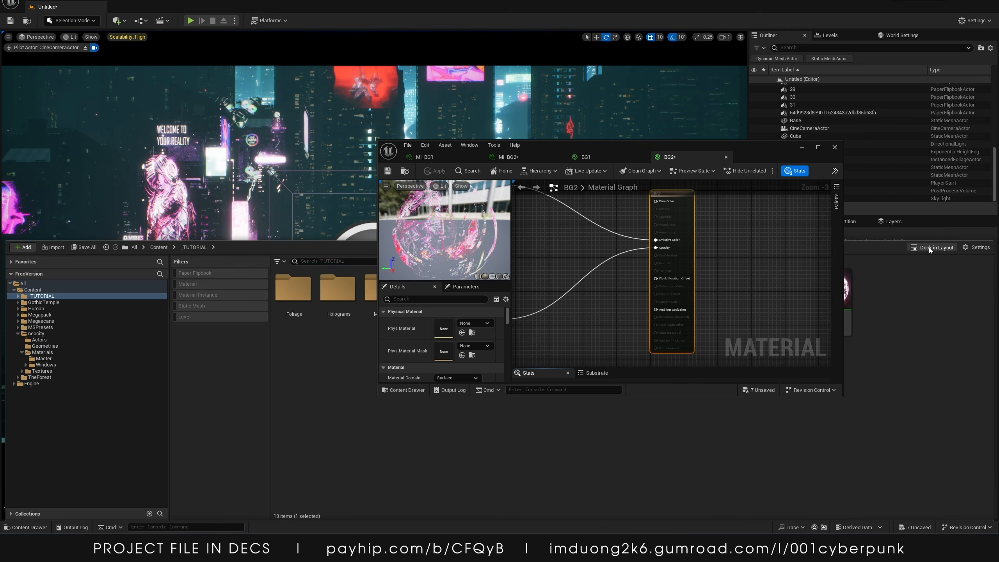
key("ctrl+space")
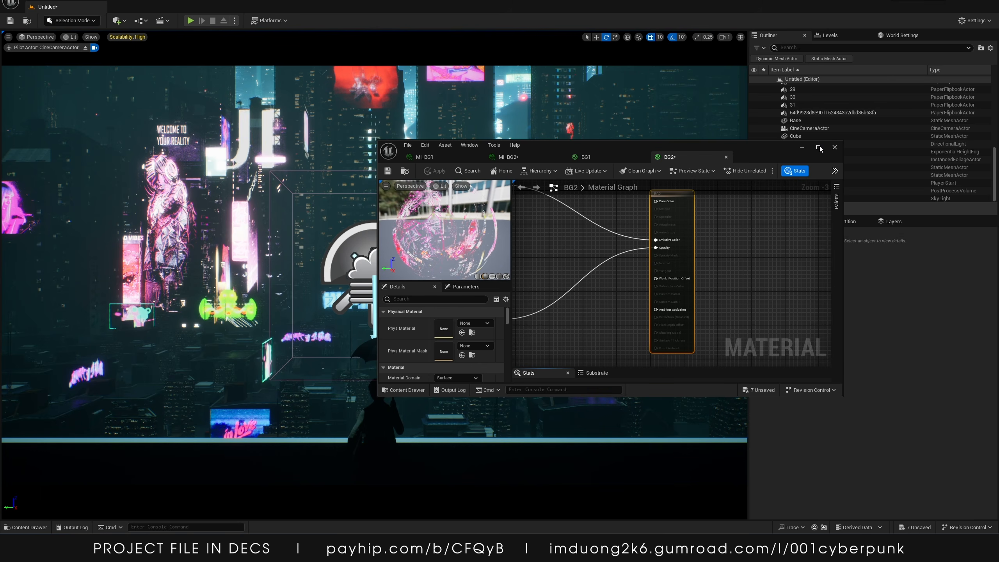
double_click(640, 148)
right_click_drag(487, 268, 872, 331)
right_click_drag(427, 116, 429, 205)
left_click(446, 195)
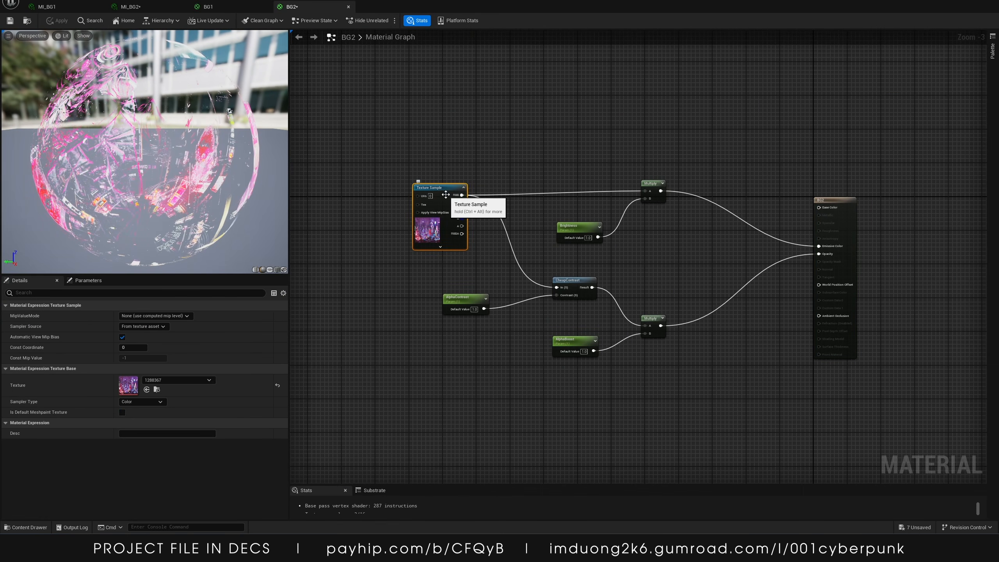
left_click_drag(488, 560, 644, 157)
left_click(497, 219)
left_click(492, 225)
scroll(682, 280, "down", 1)
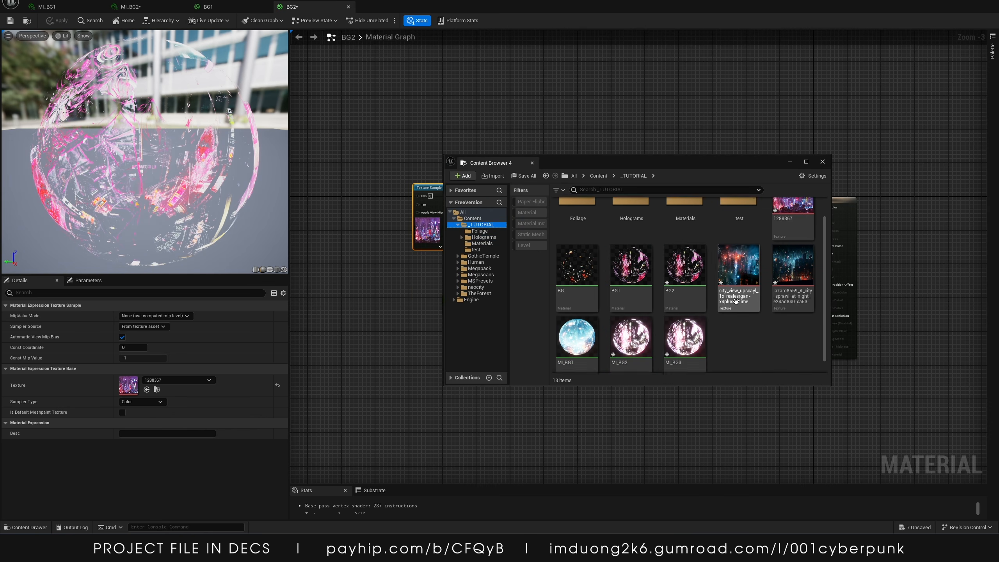
scroll(758, 307, "up", 1)
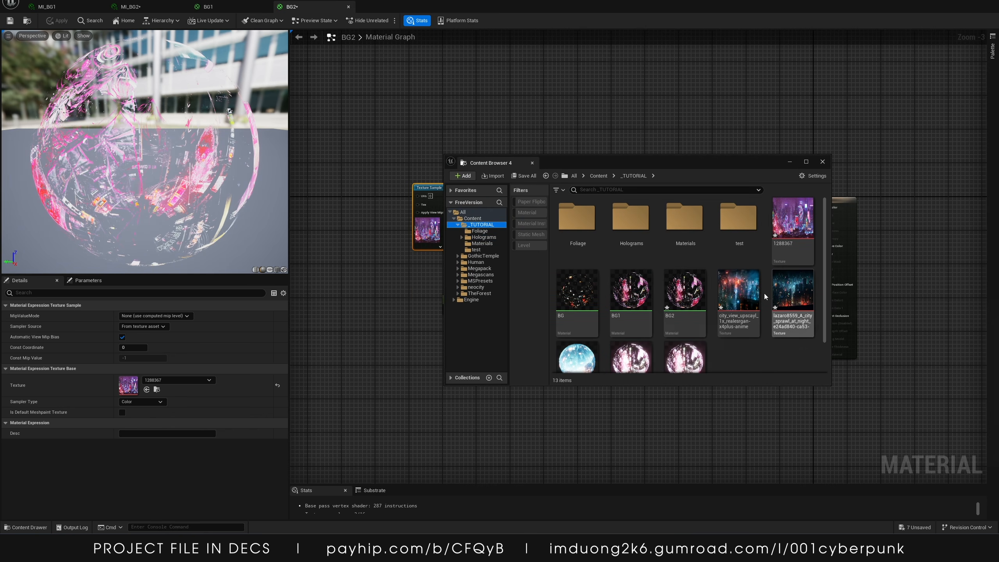
left_click(739, 289)
left_click(147, 389)
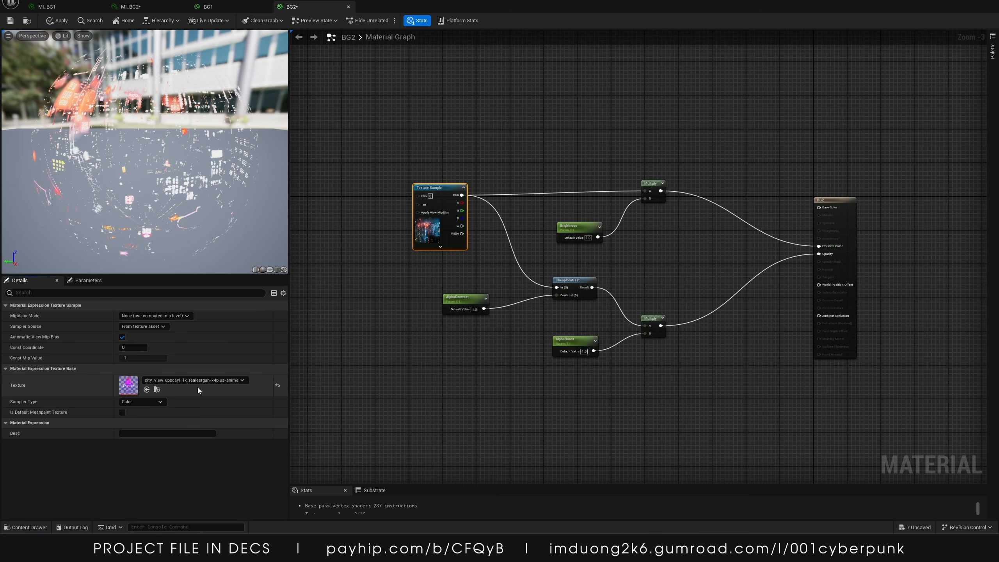
left_click(11, 21)
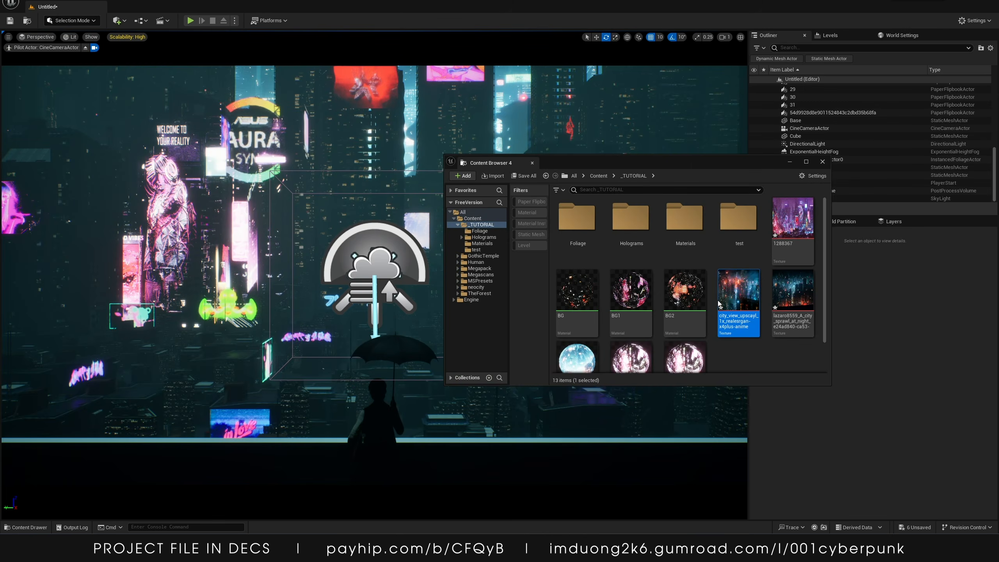
Set MI_BG3's parent material to BG2, save, and close the instance editor
double_click(678, 339)
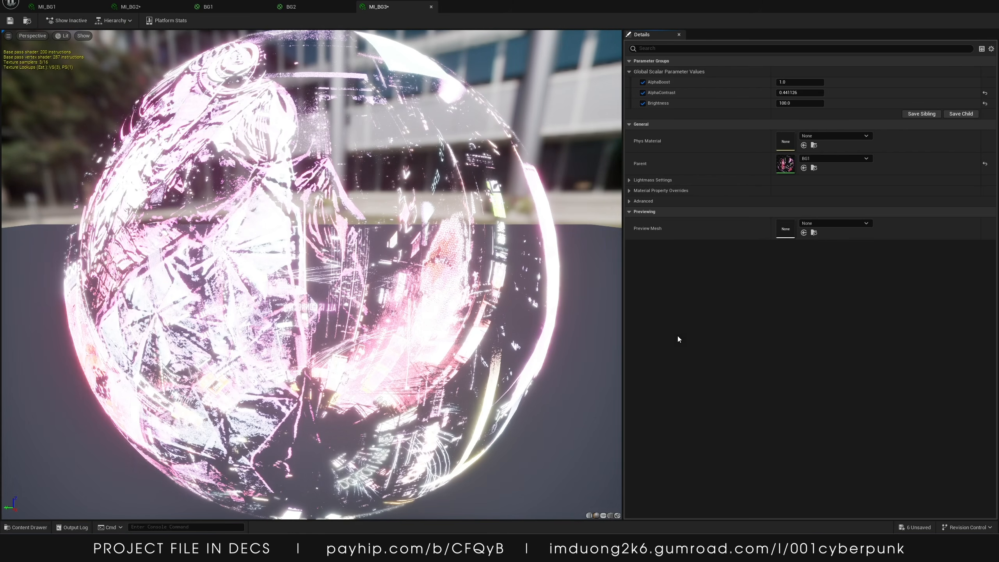
left_click(36, 529)
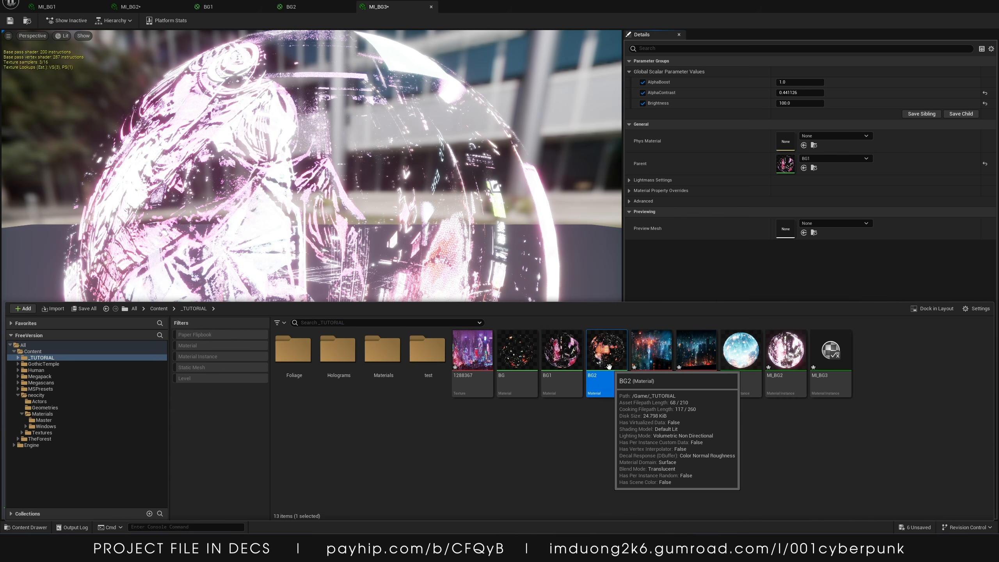
left_click_drag(608, 367, 771, 165)
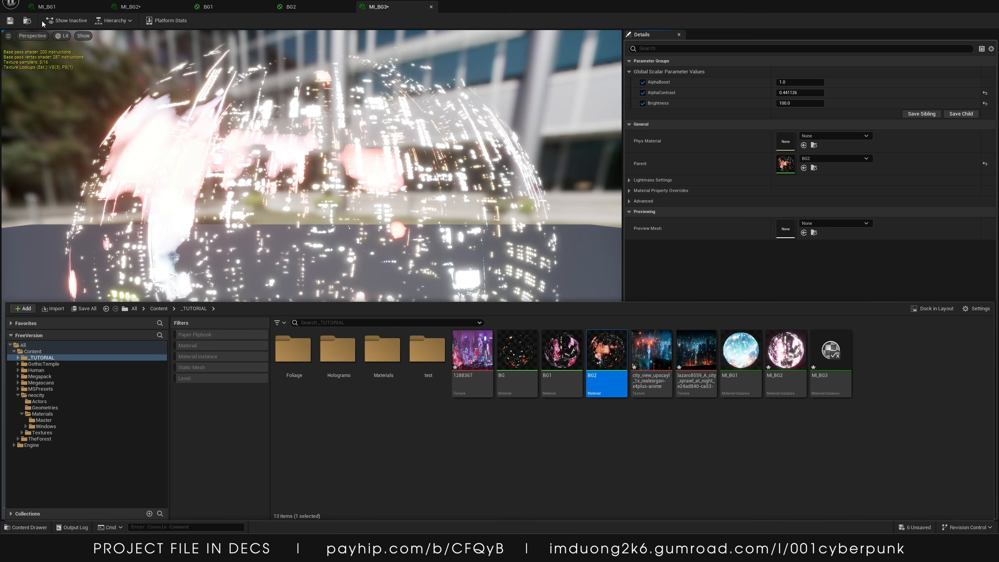
left_click(11, 21)
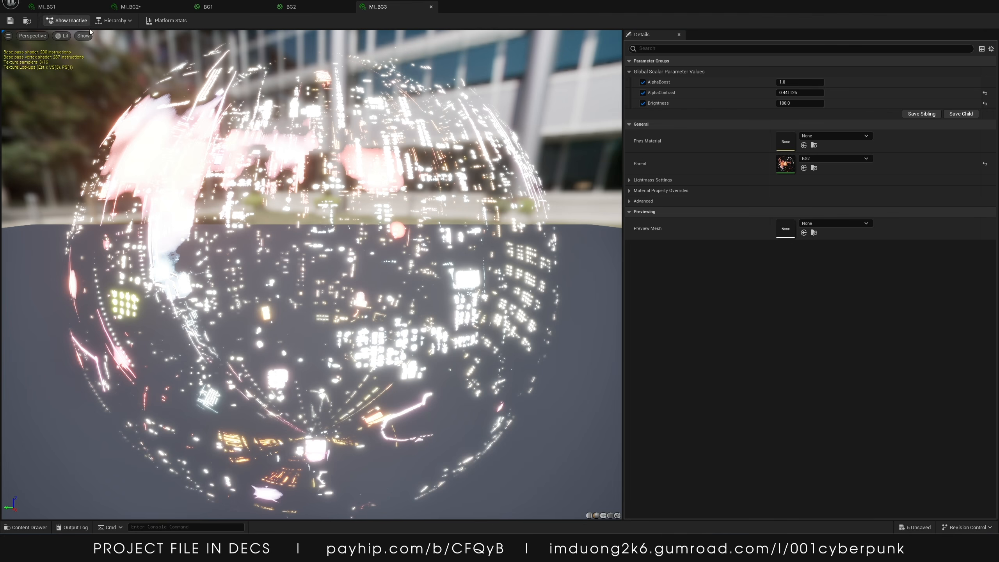
left_click(963, 1)
Return to the level and add a new Plane actor from the place-actors menu
left_click(792, 161)
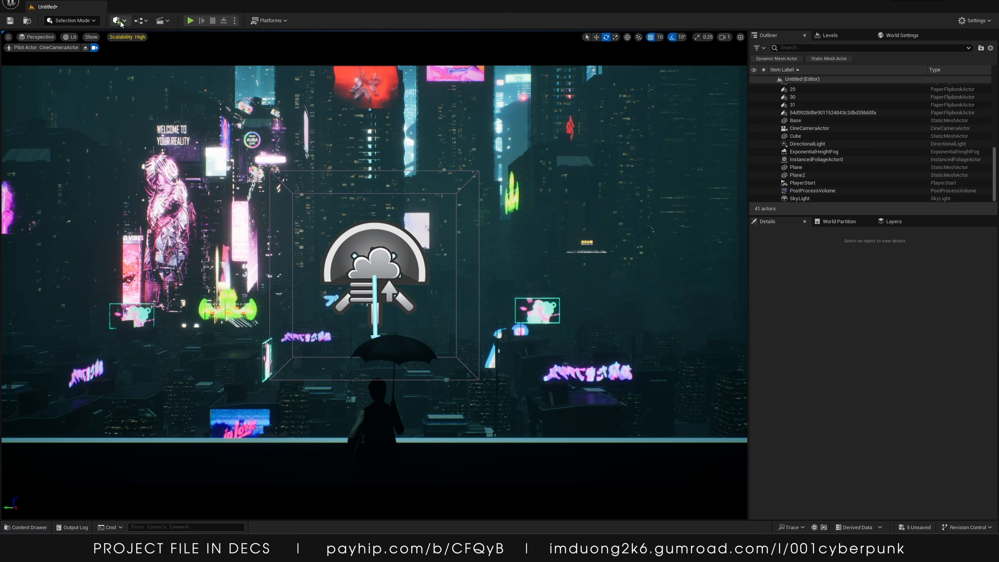
left_click(118, 21)
mouse_move(139, 98)
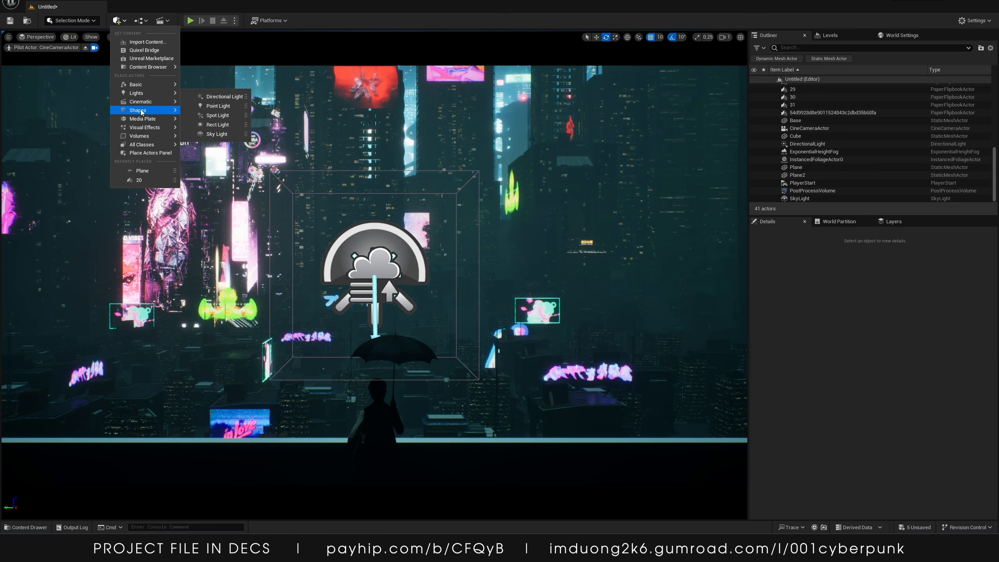
left_click(212, 151)
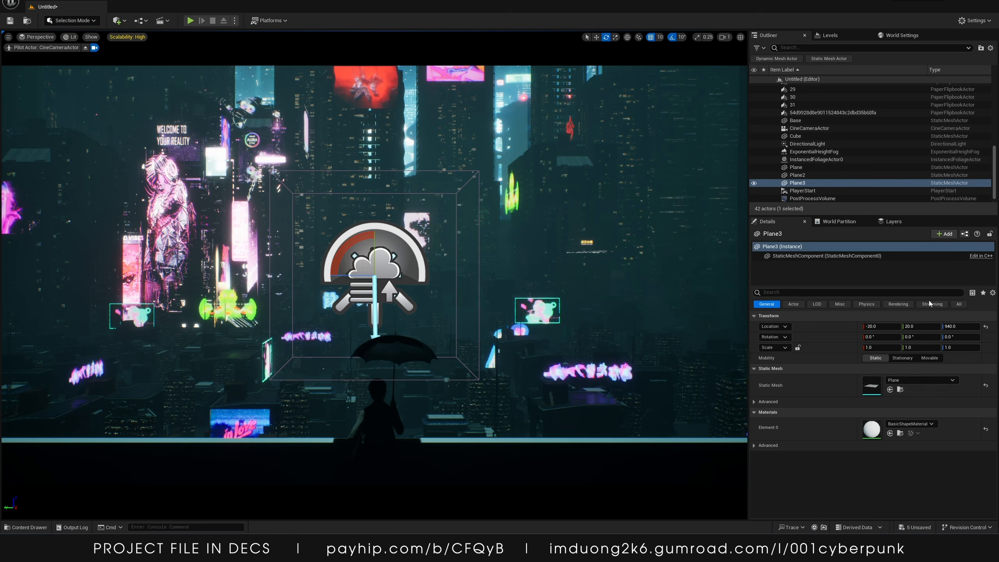
Scale Plane3 to 150 on X and 50 on Y
left_click(867, 347)
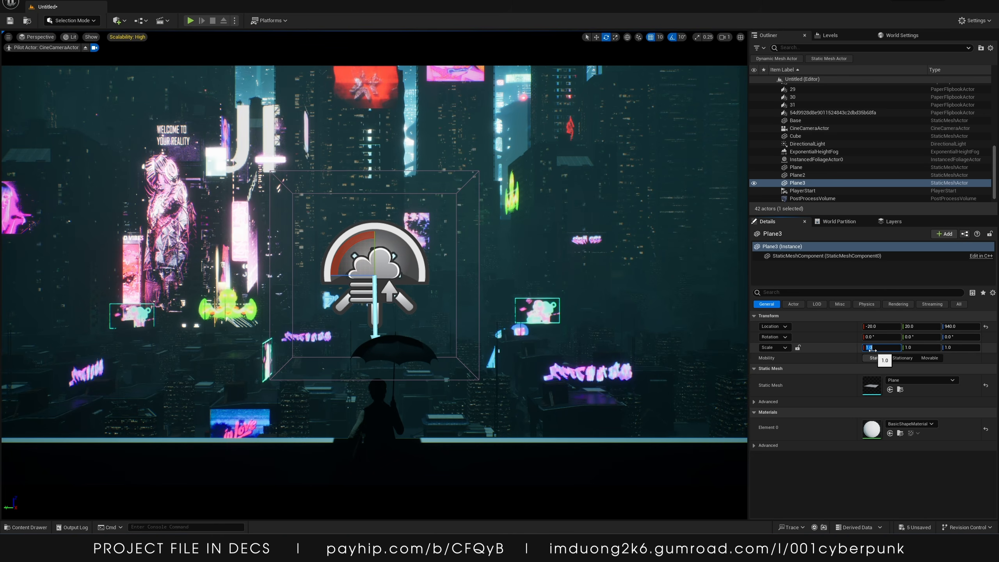
type("150")
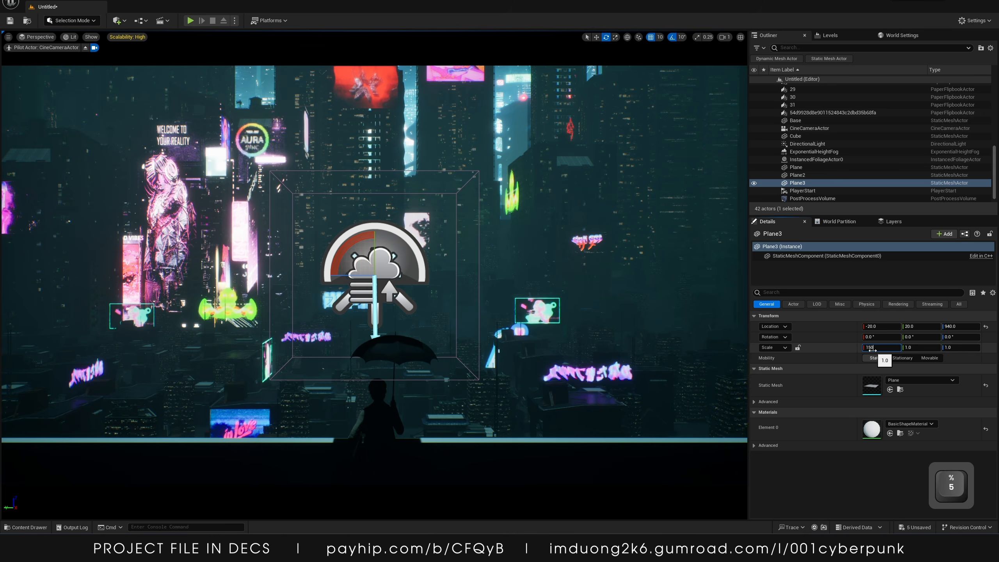
key("Tab")
type("50")
key("Return")
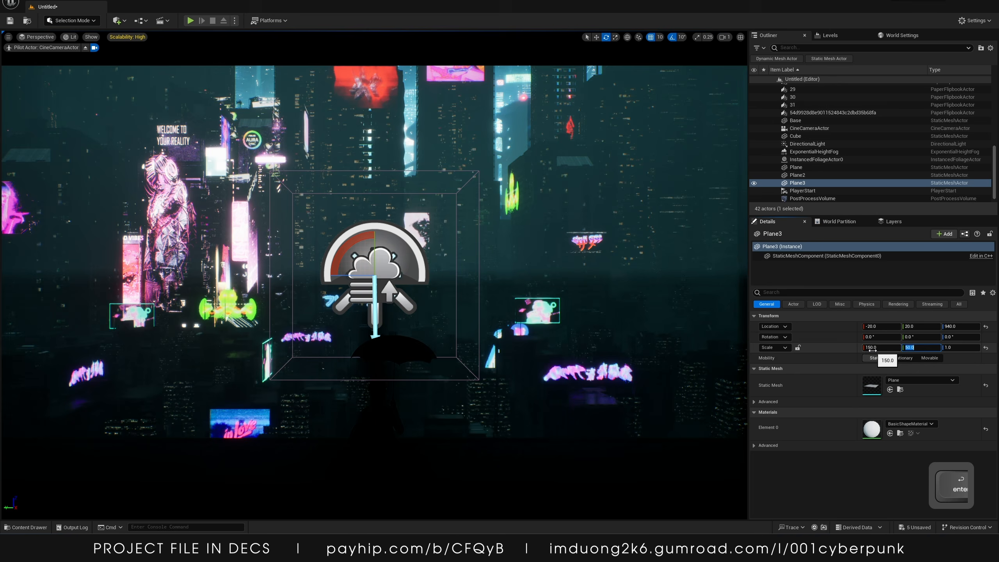
Stand Plane3 upright behind the city at about -9360 X, -2400 Y, 940 Z and assign MI_BG3 as its material
left_click(86, 48)
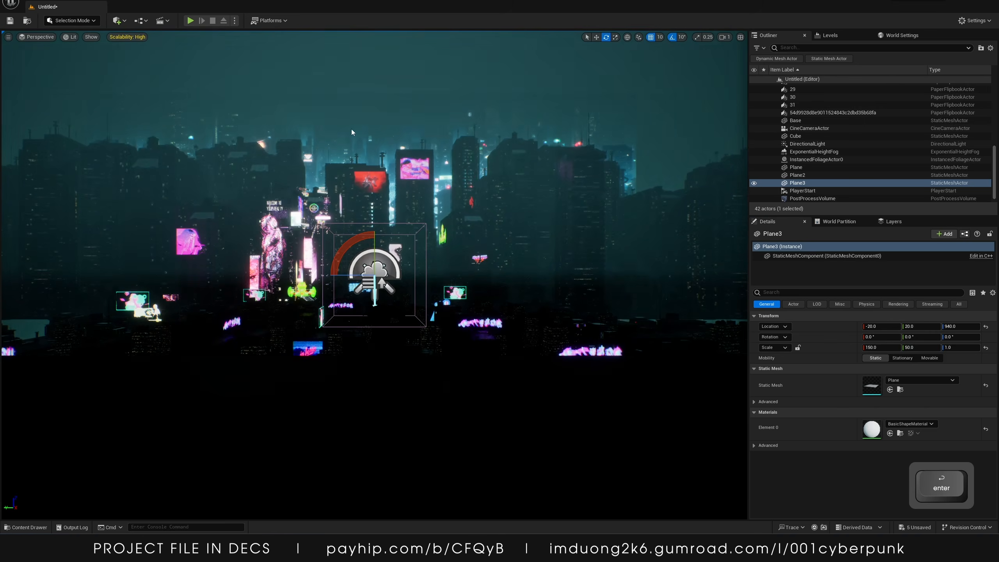
right_click_drag(351, 128, 350, 165)
key("s")
key("e")
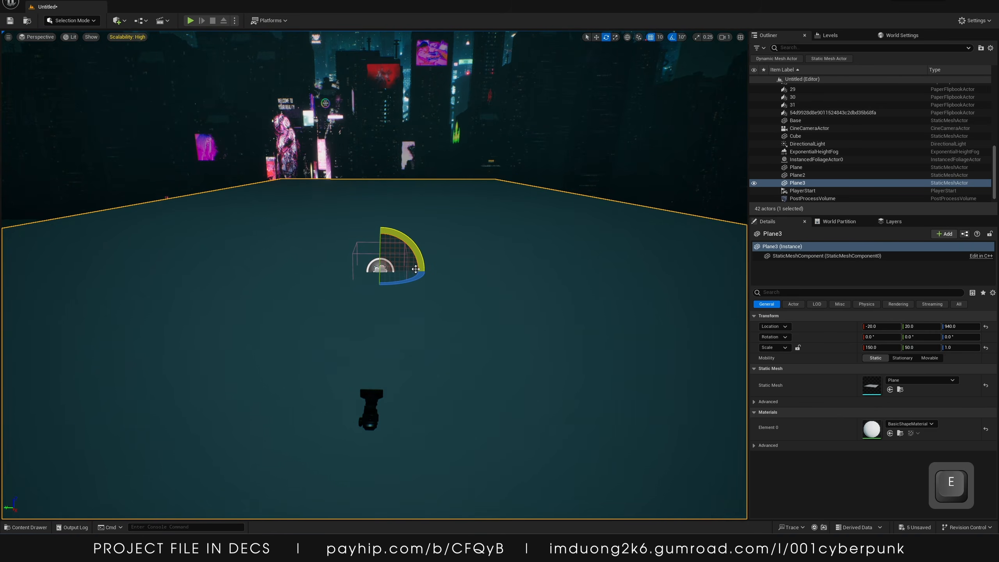
left_click_drag(416, 269, 381, 295)
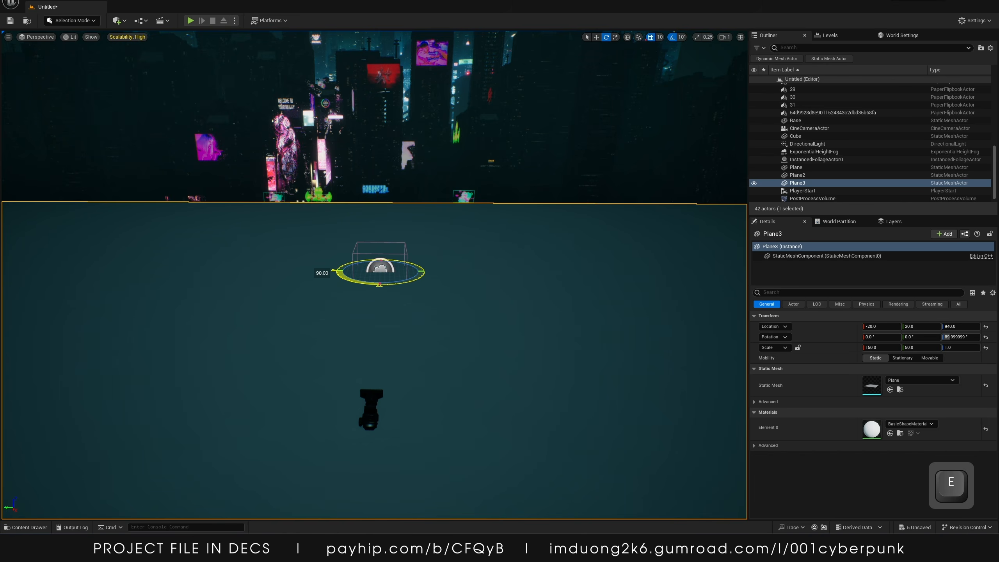
left_click_drag(380, 252, 440, 176)
key("w")
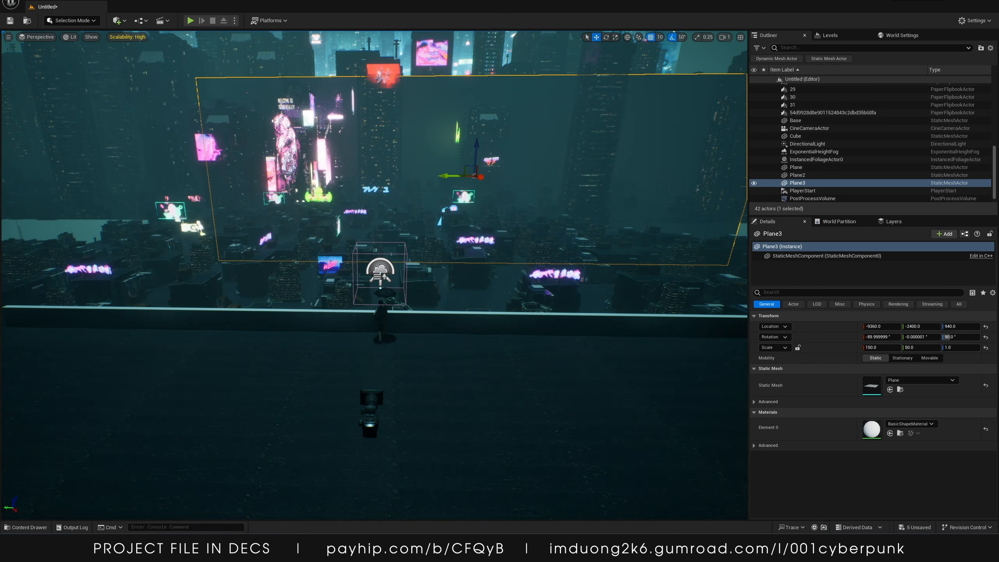
left_click(890, 433)
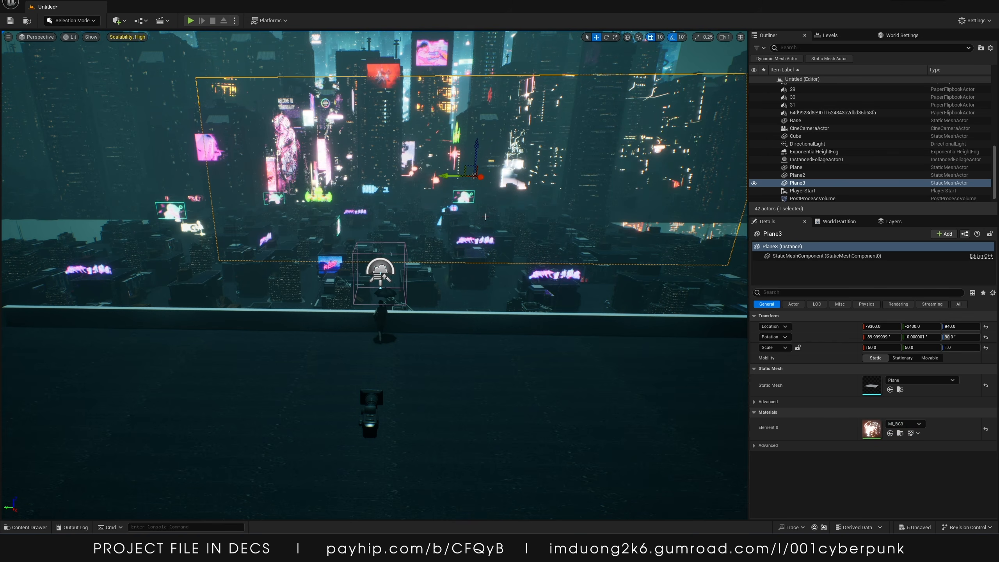
Duplicate Plane3 as Plane4 and scale the copy to about 68 on Y
left_click_drag(450, 178, 522, 110)
key("r")
left_click_drag(489, 152, 630, 102)
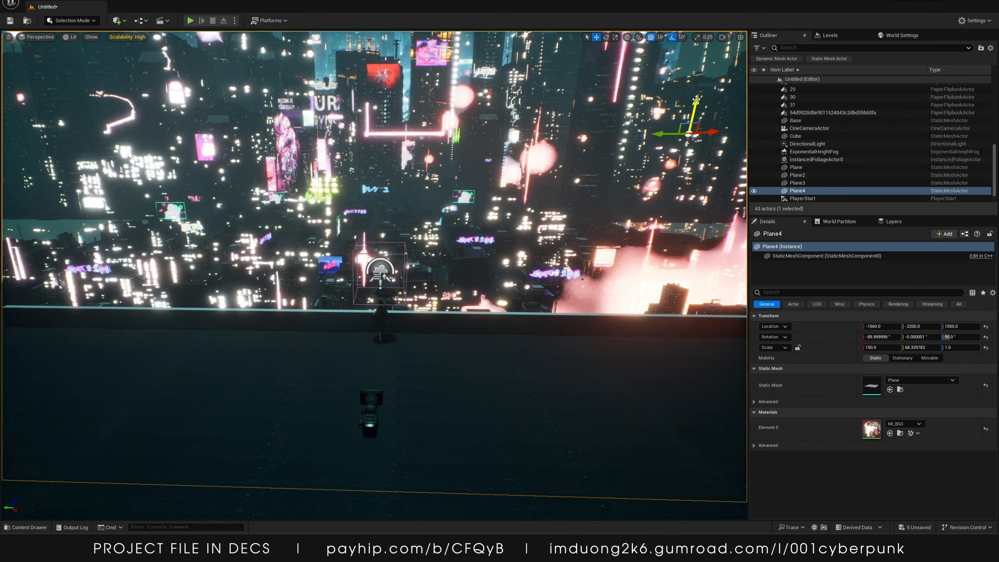
Lay Plane4 flat near ground level at about -3780 X, 0 Y, 130 Z, scaled about 90 by 49
left_click_drag(696, 100, 614, 433)
mouse_move(656, 440)
right_mouse_down()
mouse_move(653, 402)
mouse_move(649, 444)
right_mouse_up()
key("e")
key("r")
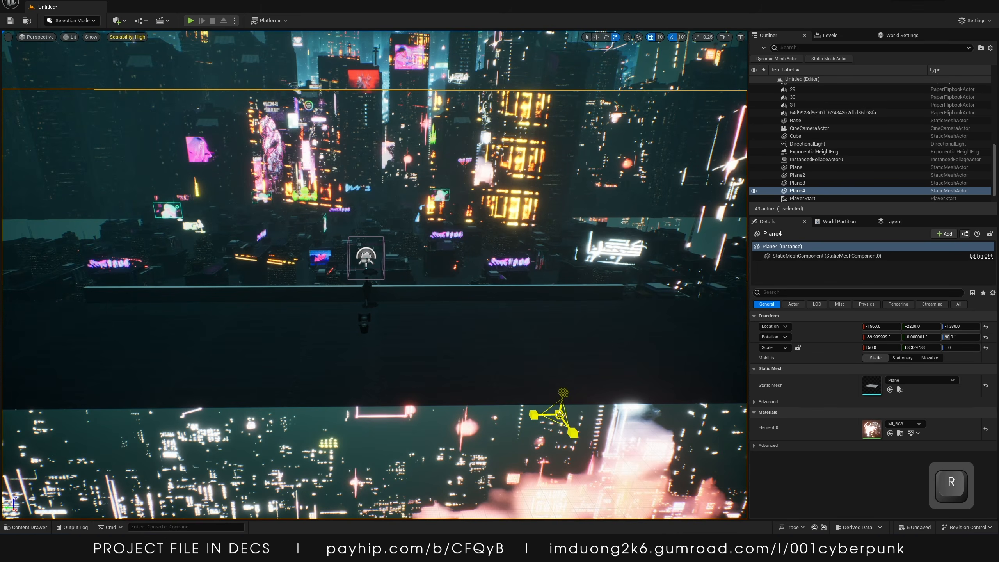
left_click_drag(559, 415, 367, 288)
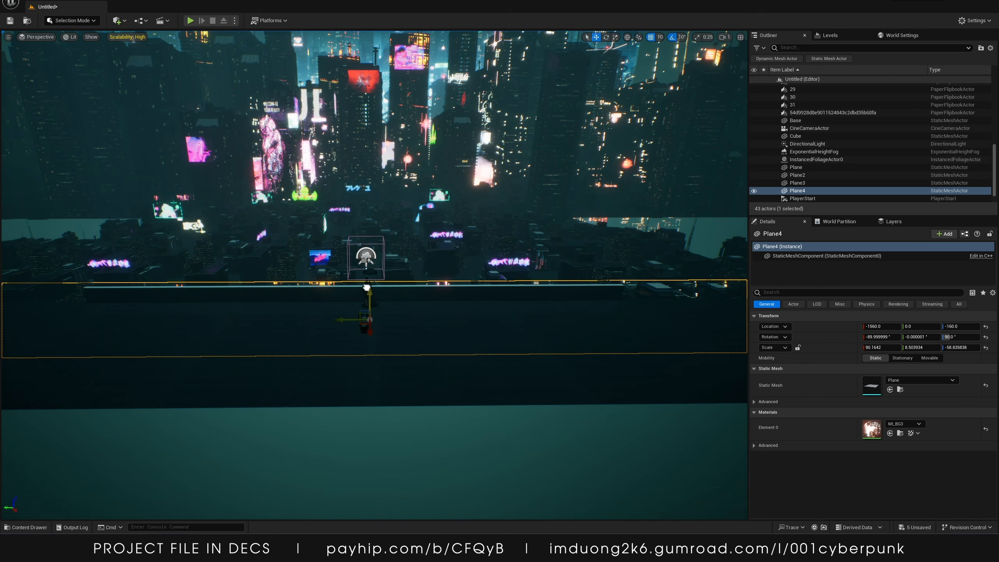
key("e")
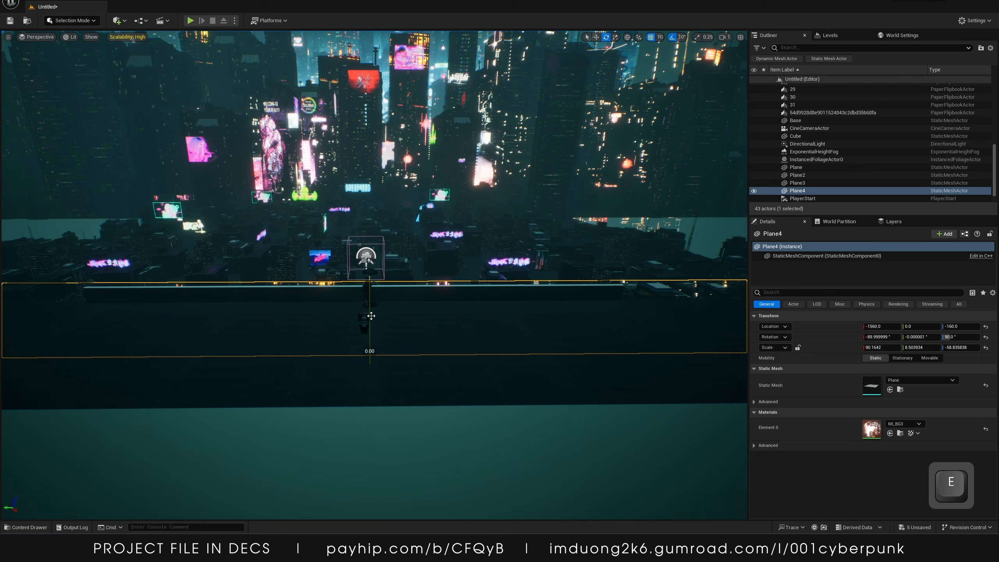
left_click_drag(371, 316, 370, 271)
left_click_drag(367, 332, 371, 229)
left_click_drag(369, 280, 369, 268)
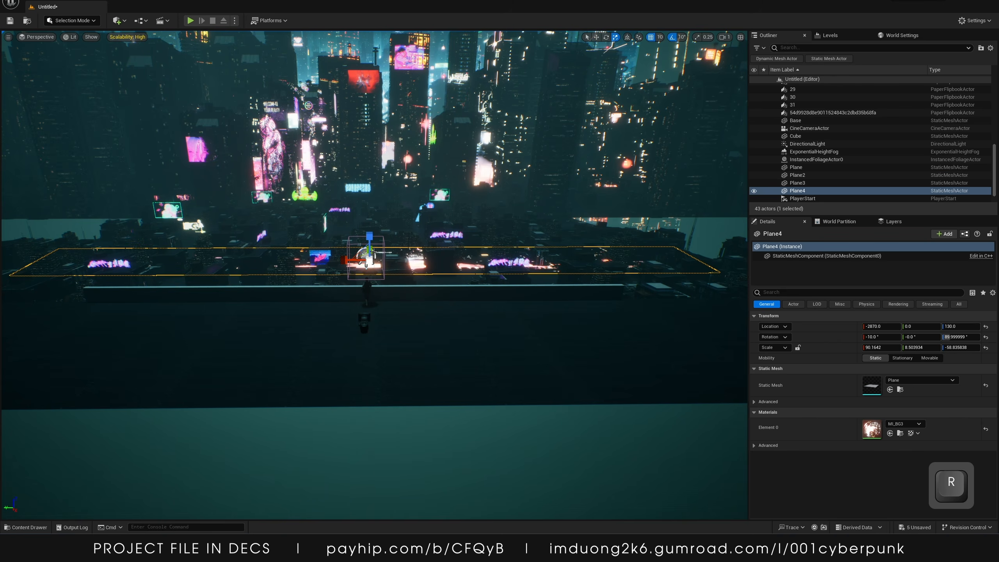
left_click_drag(366, 252, 376, 231)
key("w")
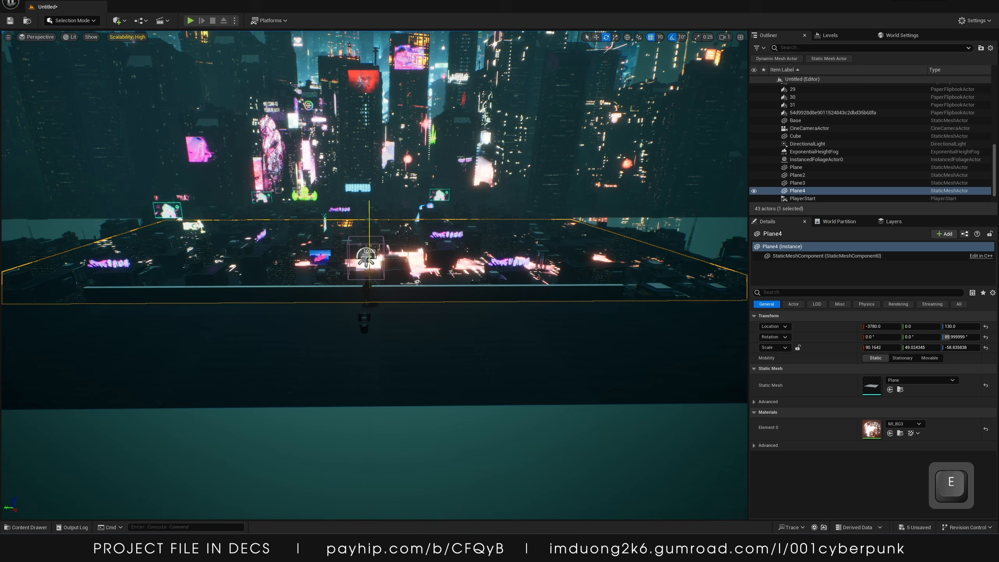
Check the shot through the cine camera, then delete the Cube wall in front of the character
left_click(371, 240)
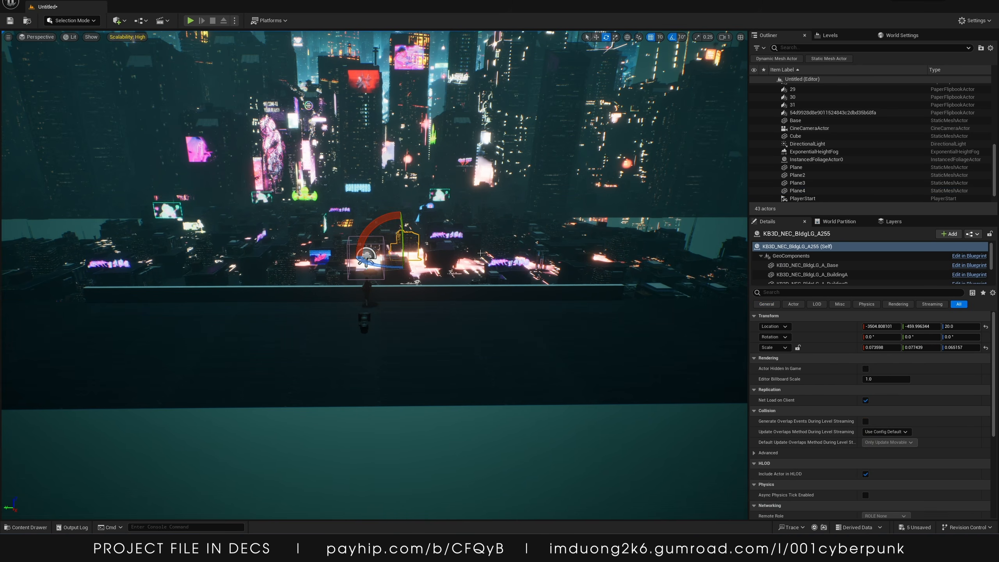
left_click(29, 39)
left_click(45, 125)
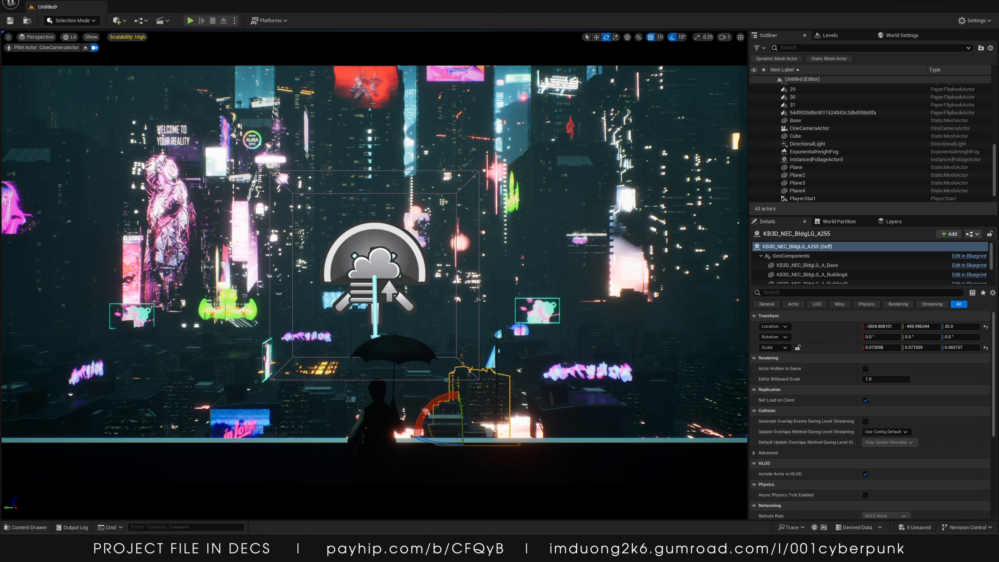
left_click(359, 138)
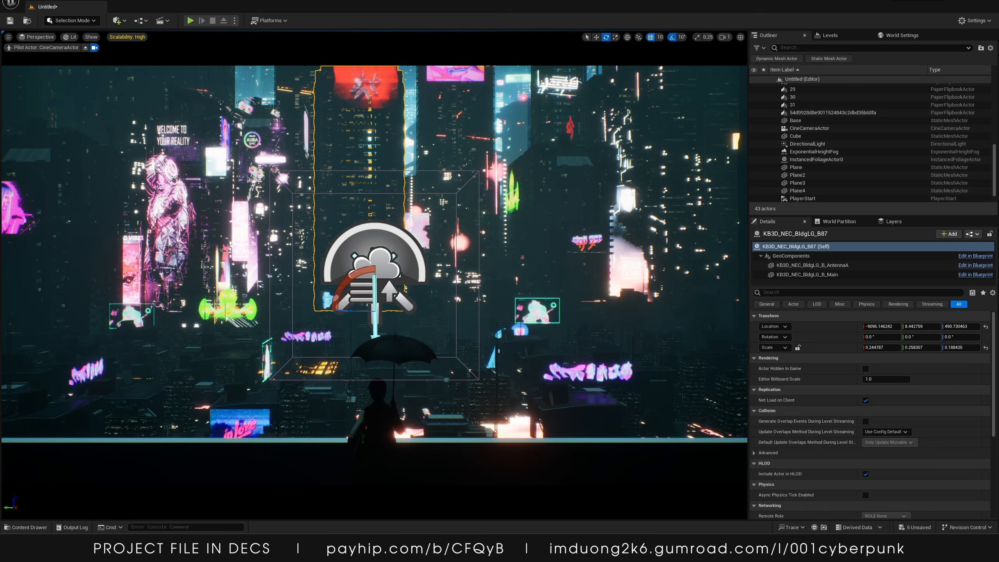
left_click(86, 48)
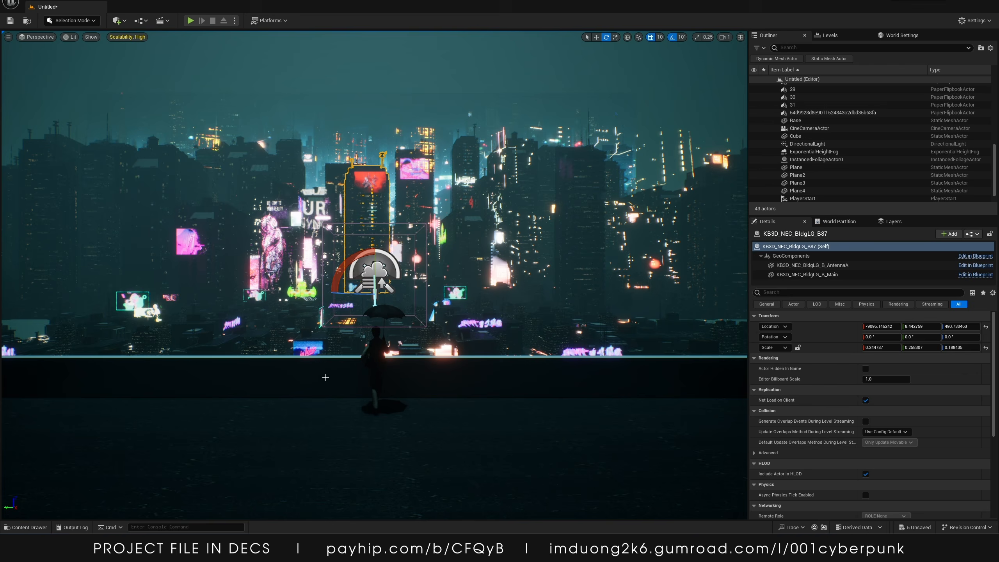
left_click(298, 355)
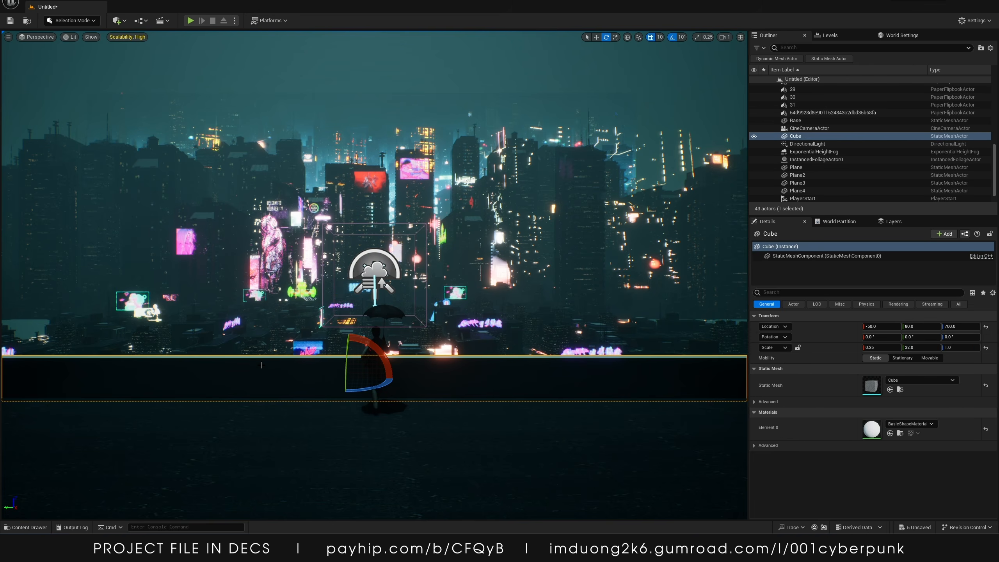
key("Delete")
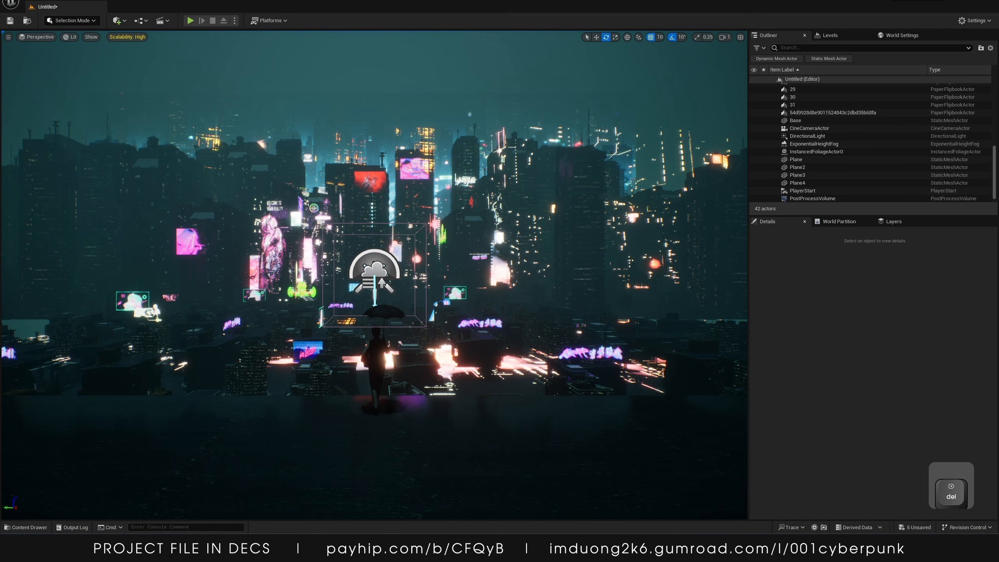
Open Quixel Bridge, maximize its window and browse the Environment collection
left_click(118, 20)
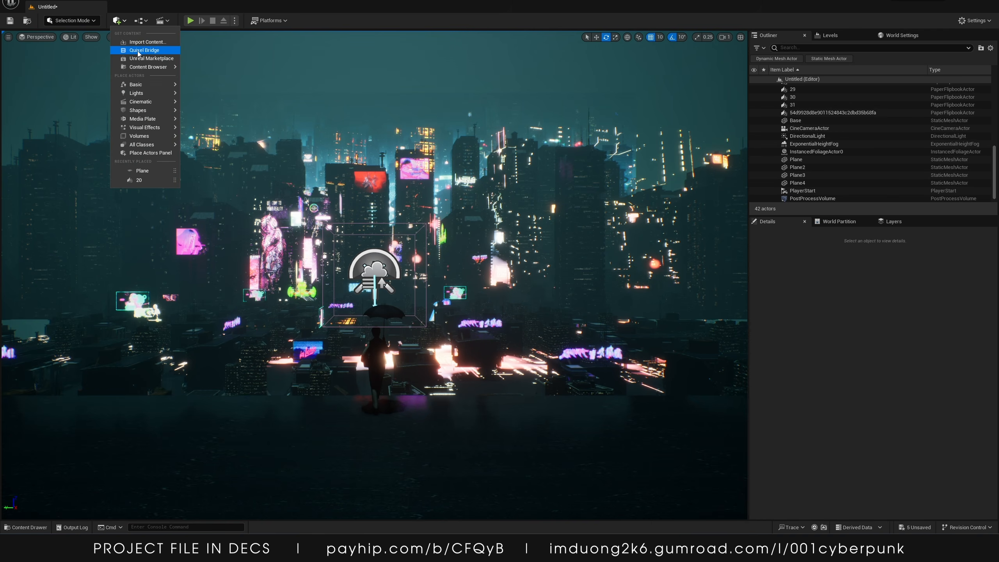
left_click(145, 43)
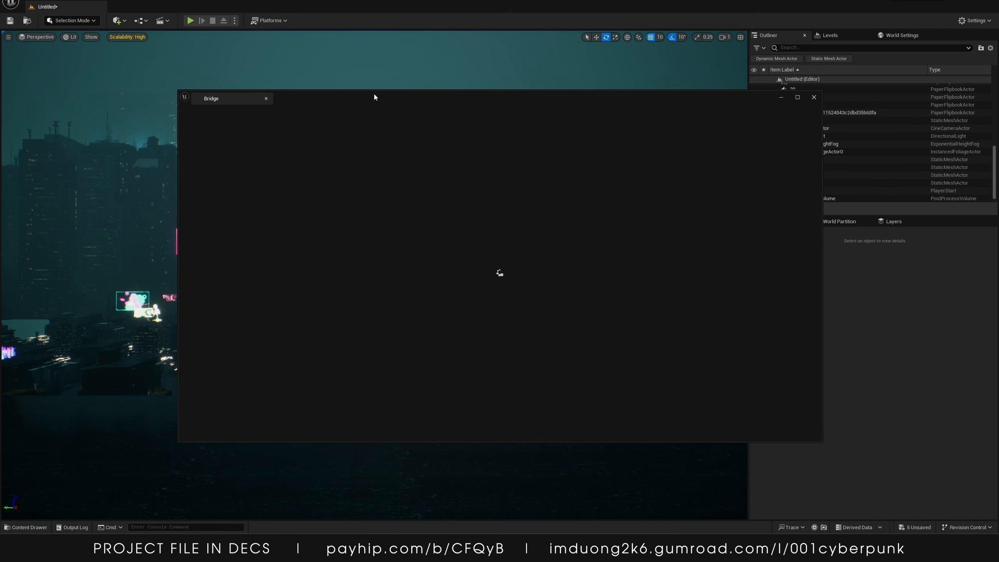
double_click(374, 97)
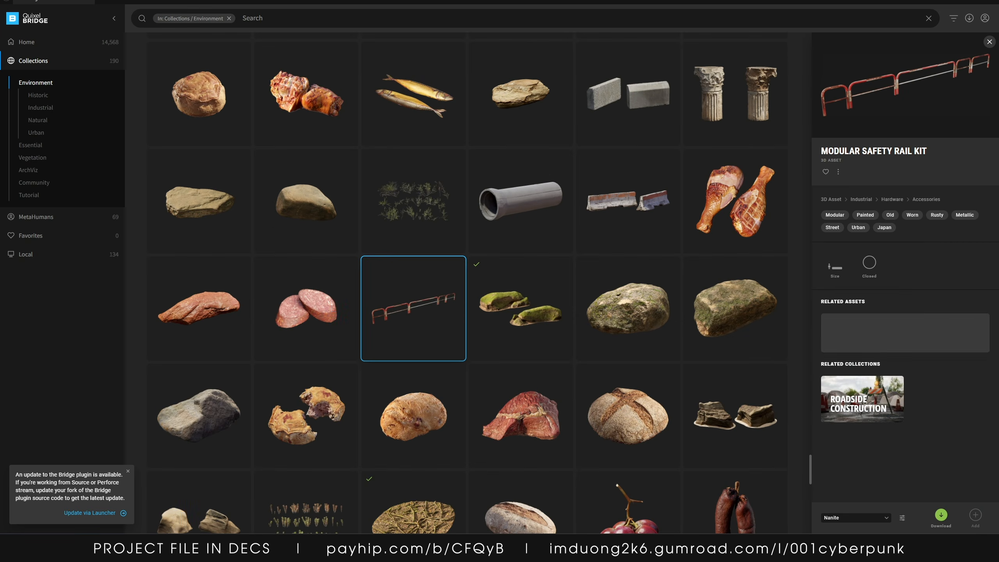
scroll(423, 319, "down", 10)
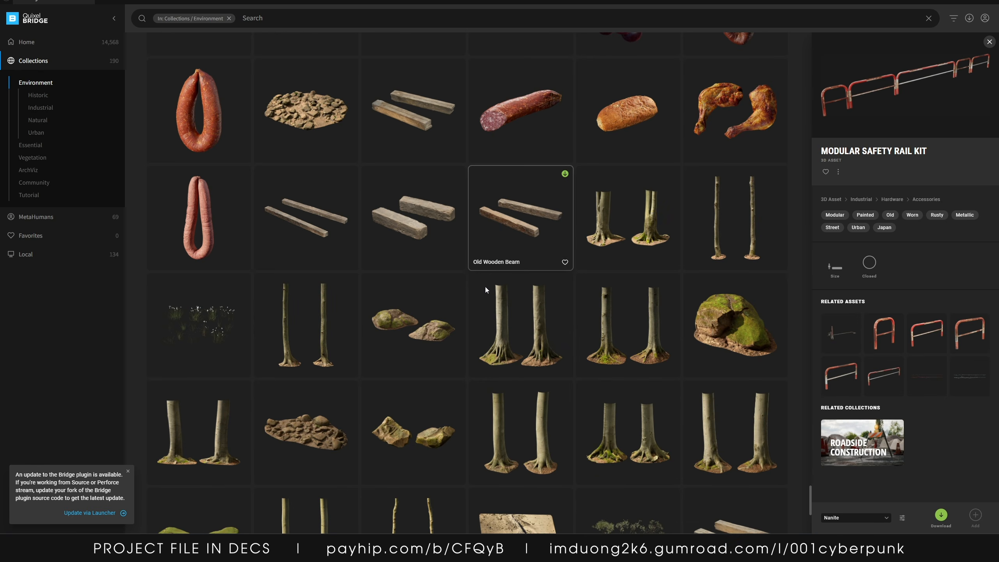
scroll(493, 298, "down", 5)
scroll(525, 323, "up", 18)
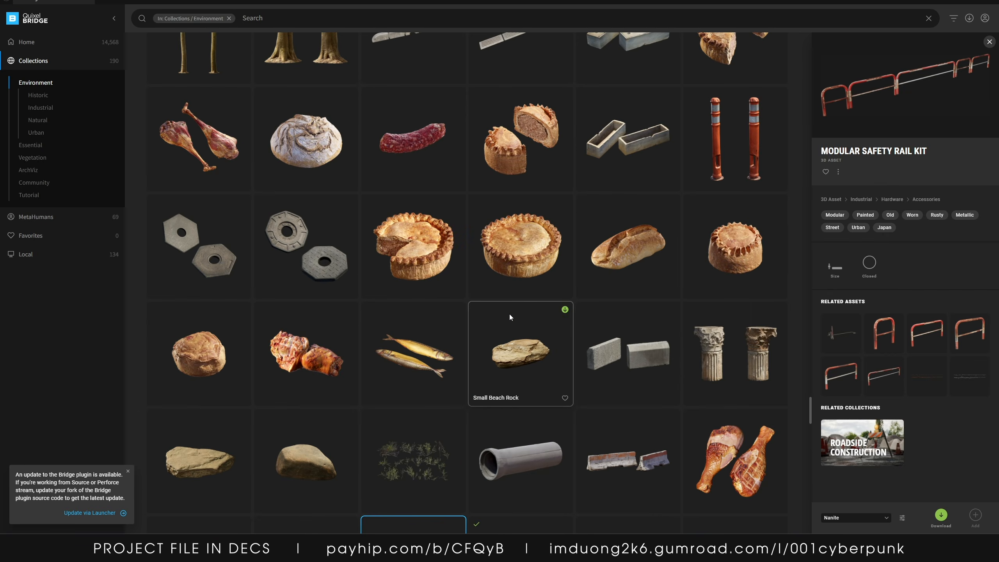
Download the Modular Safety Rail Kit at High Quality
left_click(851, 518)
left_click(857, 517)
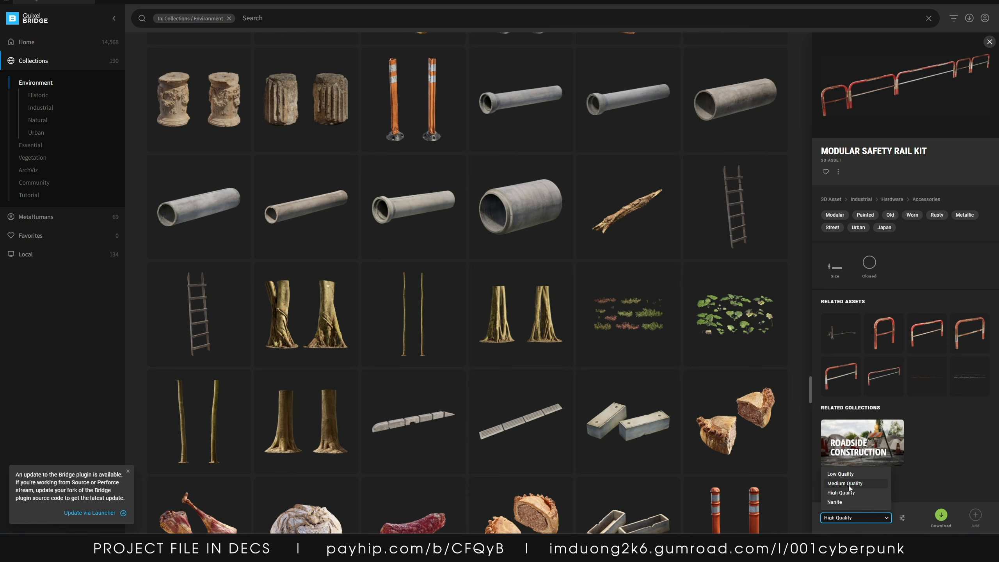
left_click(845, 483)
left_click(853, 520)
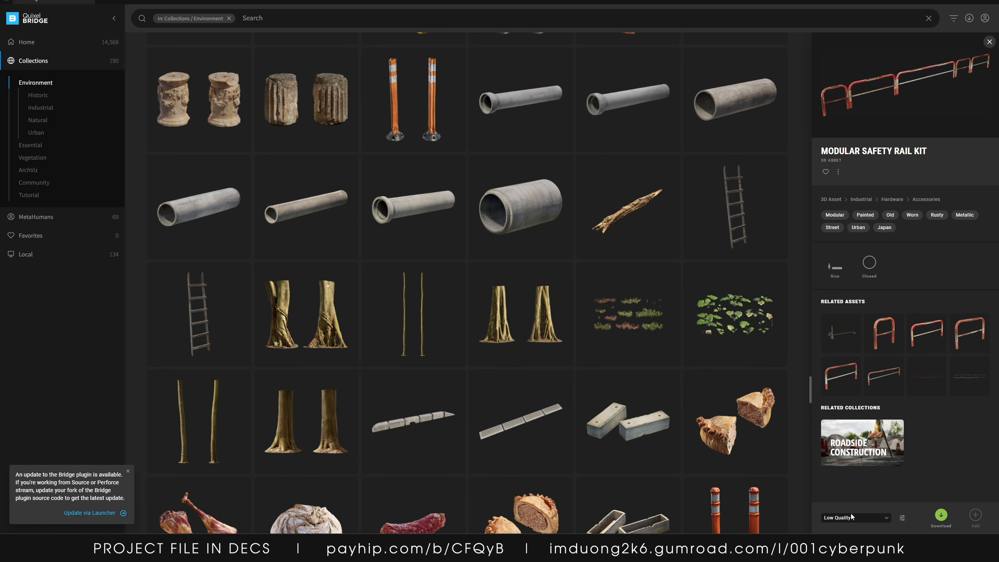
left_click(850, 517)
left_click(853, 502)
left_click(860, 520)
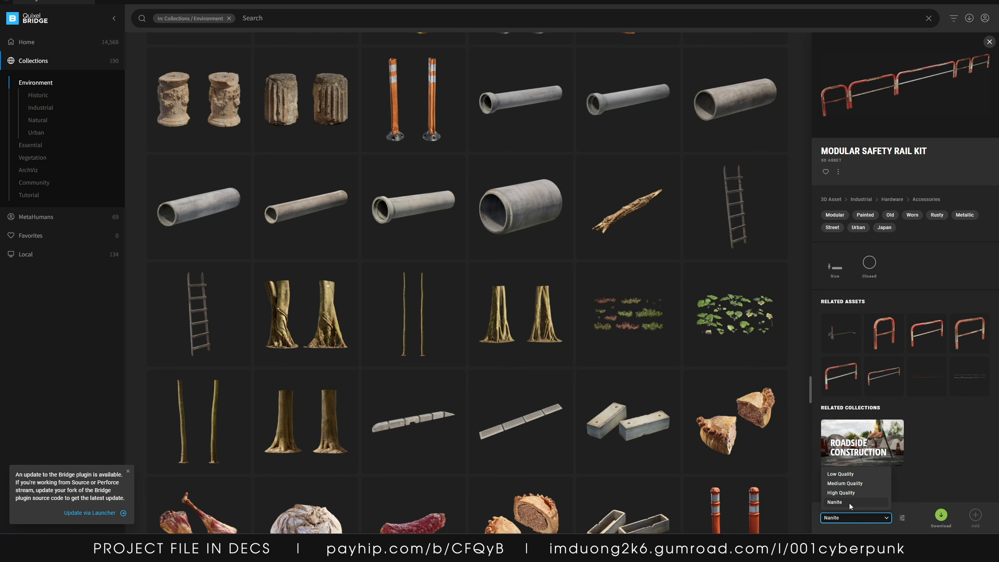
left_click(842, 493)
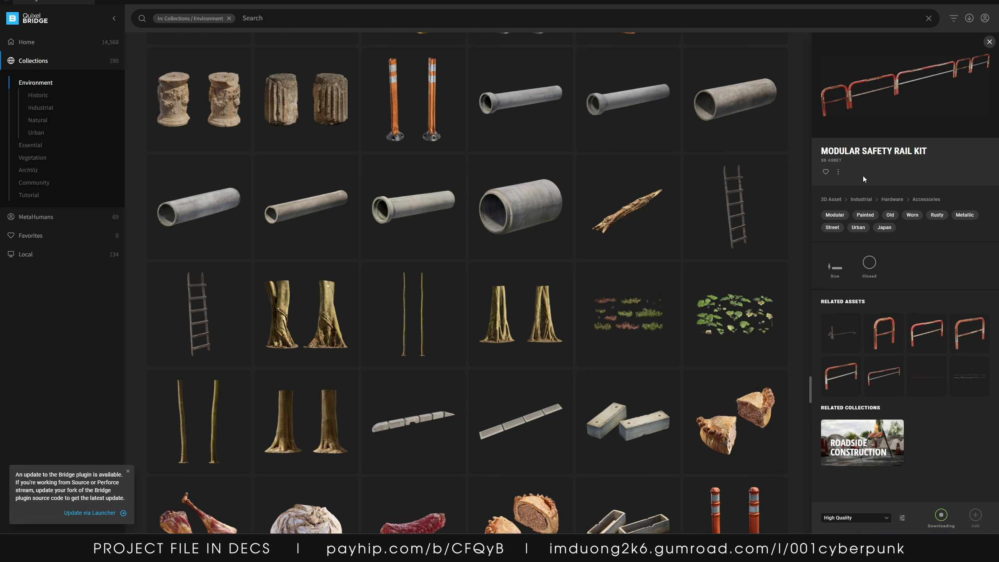
Open the related Safety Rail asset and scroll through the Environment collection
left_click(891, 342)
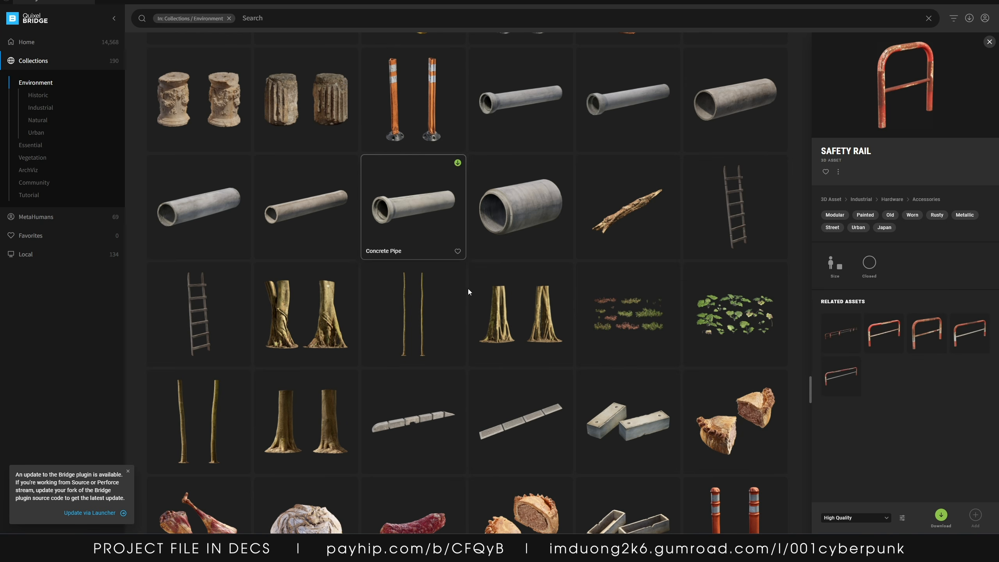
scroll(518, 299, "up", 5)
scroll(468, 329, "up", 2)
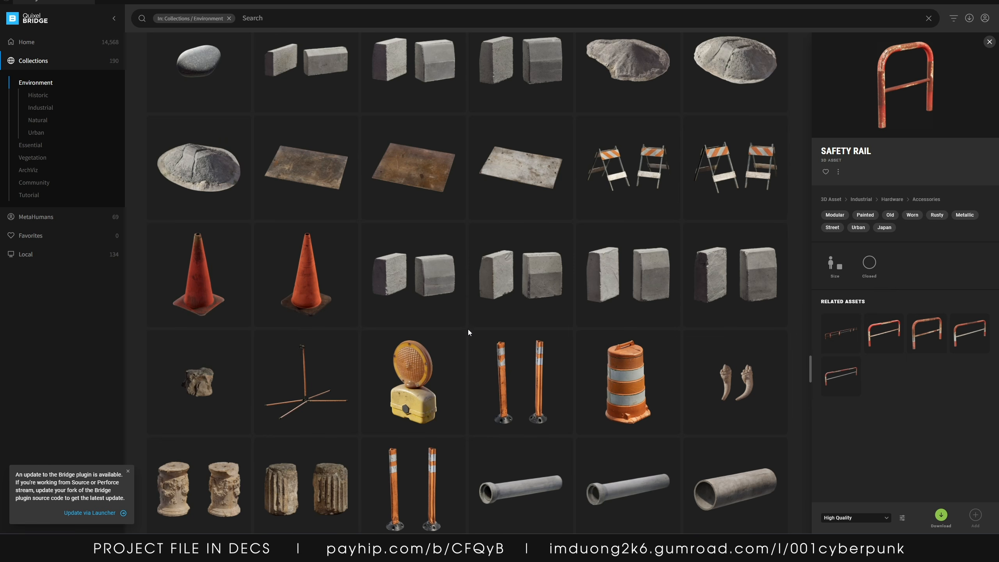
scroll(471, 330, "down", 10)
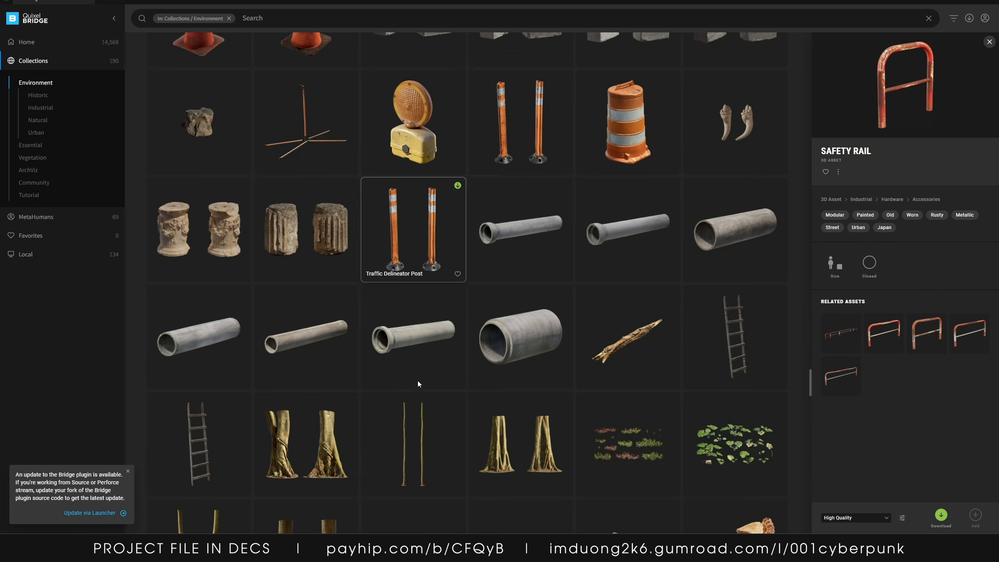
Open the Modular Safety Rail Kit from the related assets and add it to the project
scroll(395, 316, "down", 2)
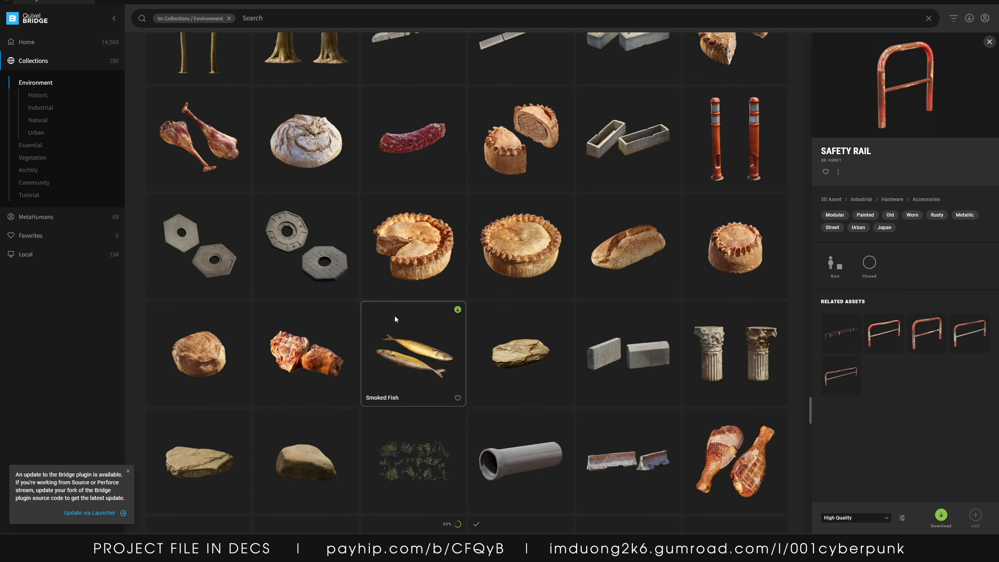
scroll(413, 320, "up", 12)
scroll(409, 308, "up", 18)
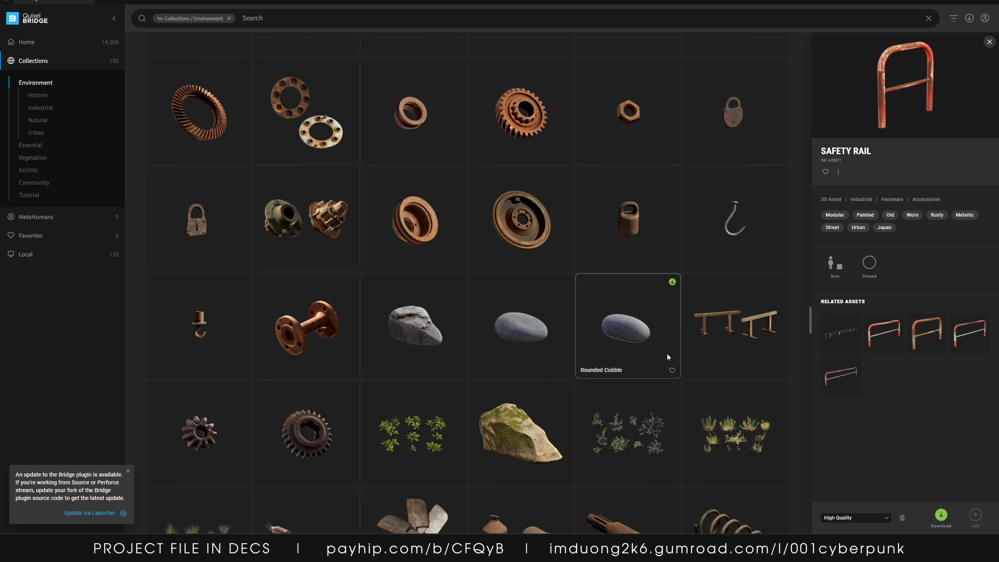
scroll(667, 354, "down", 9)
left_click(840, 327)
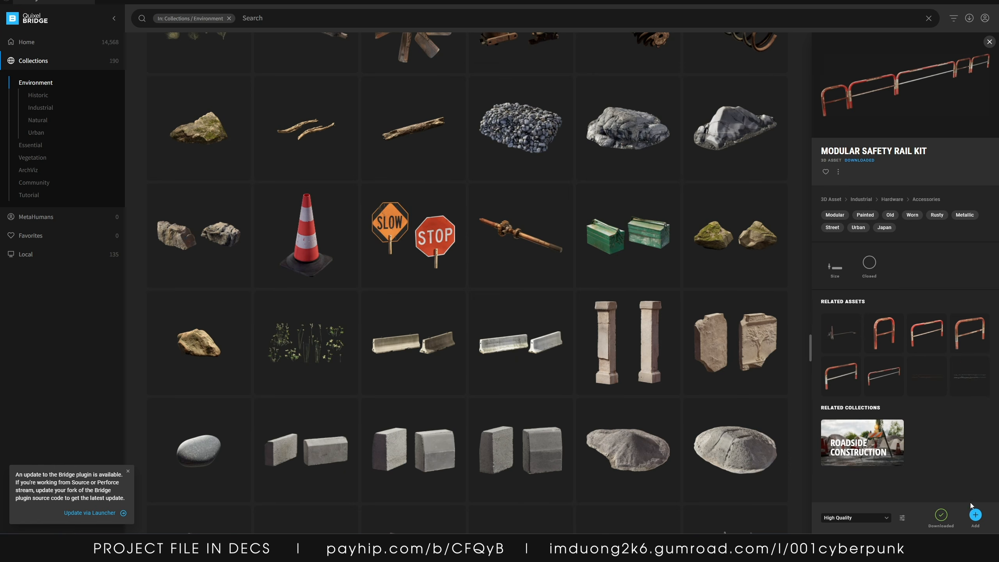
left_click_drag(905, 1, 793, 138)
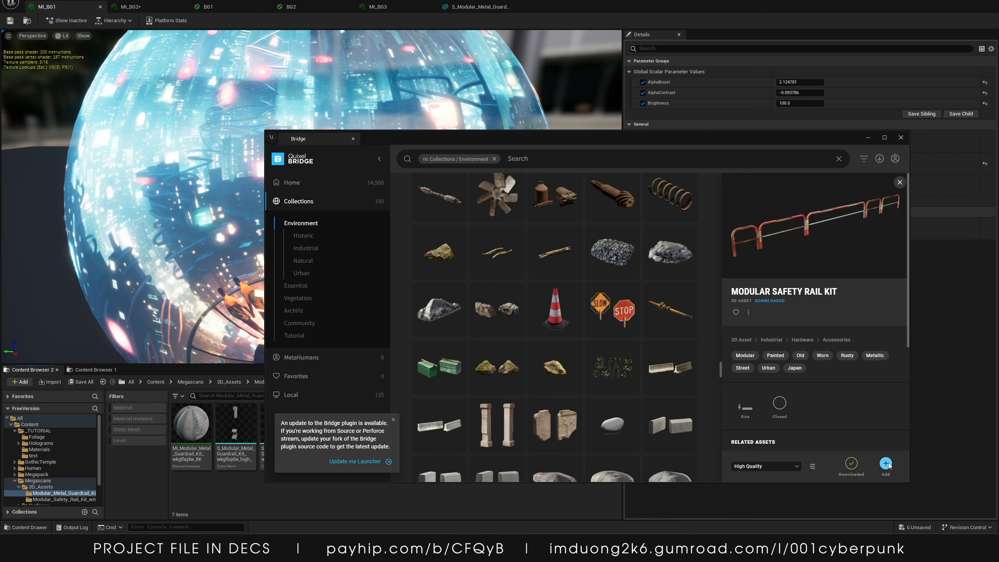
left_click(886, 464)
left_click(866, 139)
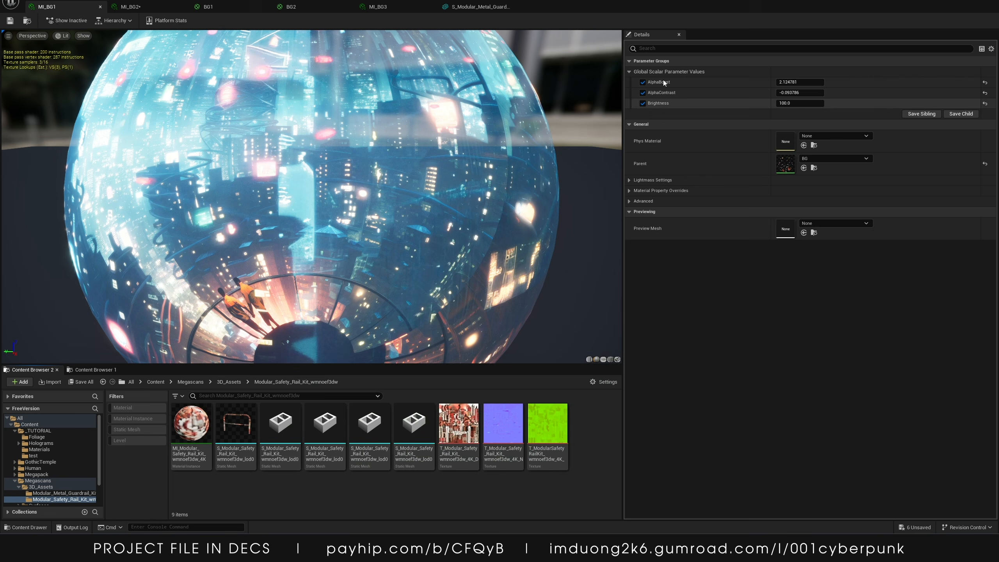
Close the BG1 material instance editor, applying the changes to the original material
left_click(993, 1)
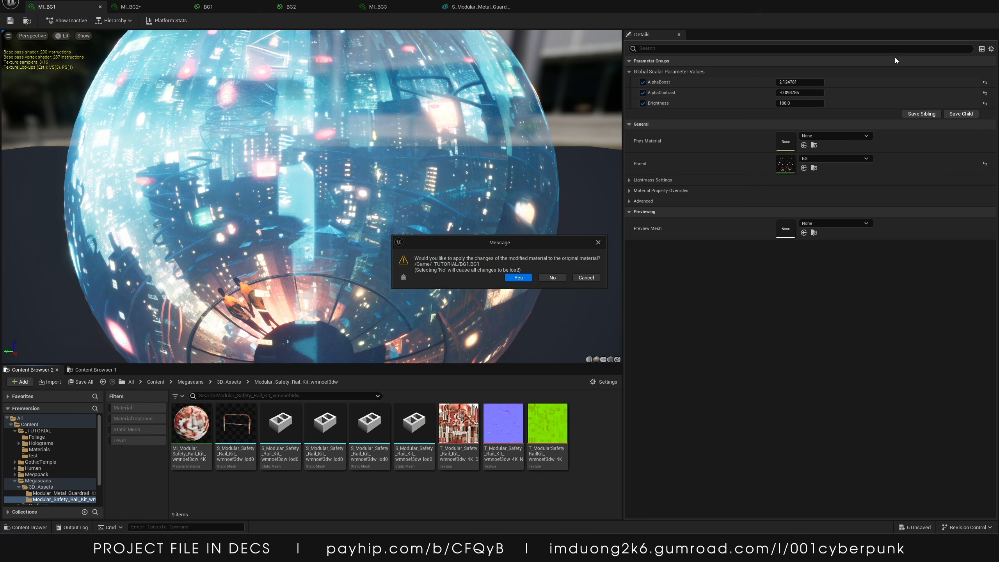
left_click(529, 278)
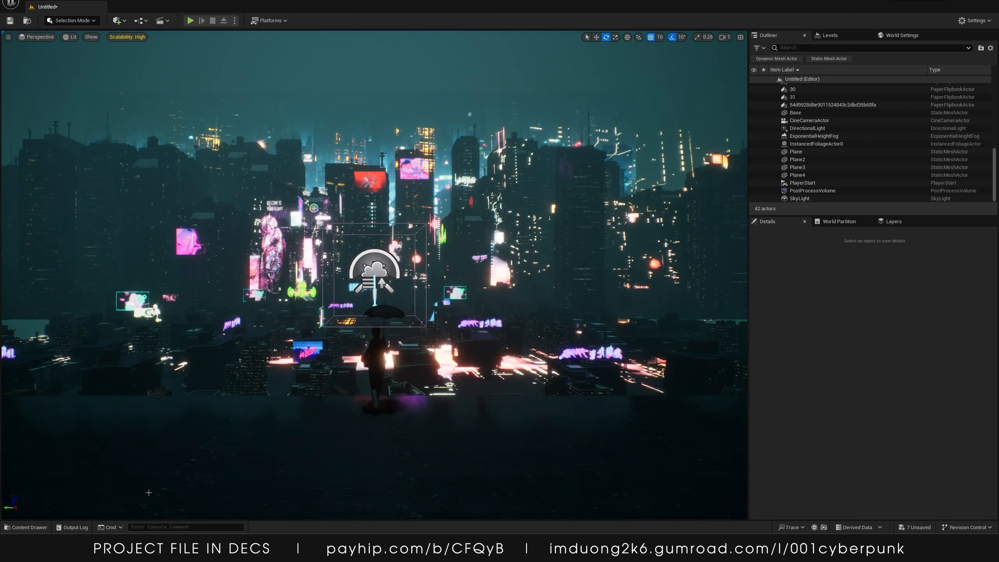
Place a safety rail mesh from the Modular Safety Rail Kit folder on the rooftop edge in front of the character
left_click(41, 526)
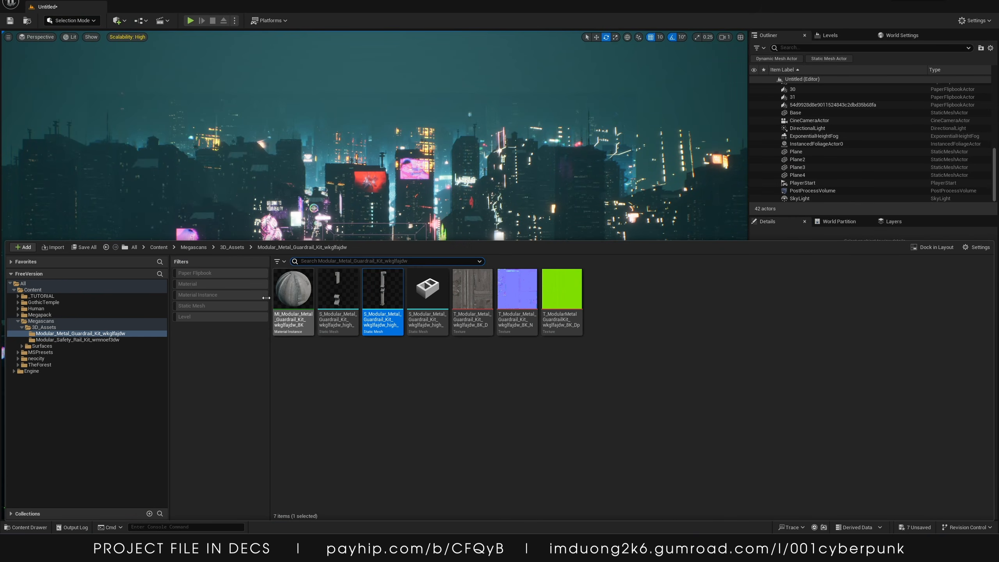
left_click(79, 340)
left_click_drag(331, 302, 279, 214)
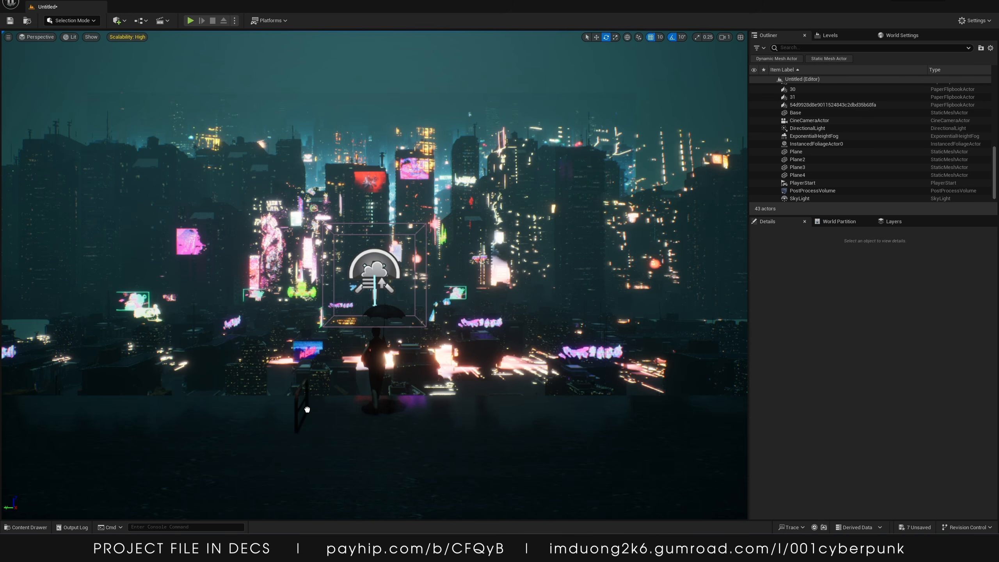
mouse_move(307, 409)
left_mouse_down()
mouse_move(304, 425)
mouse_move(267, 423)
mouse_move(307, 414)
left_mouse_up()
key("w")
right_click_drag(307, 414, 298, 387)
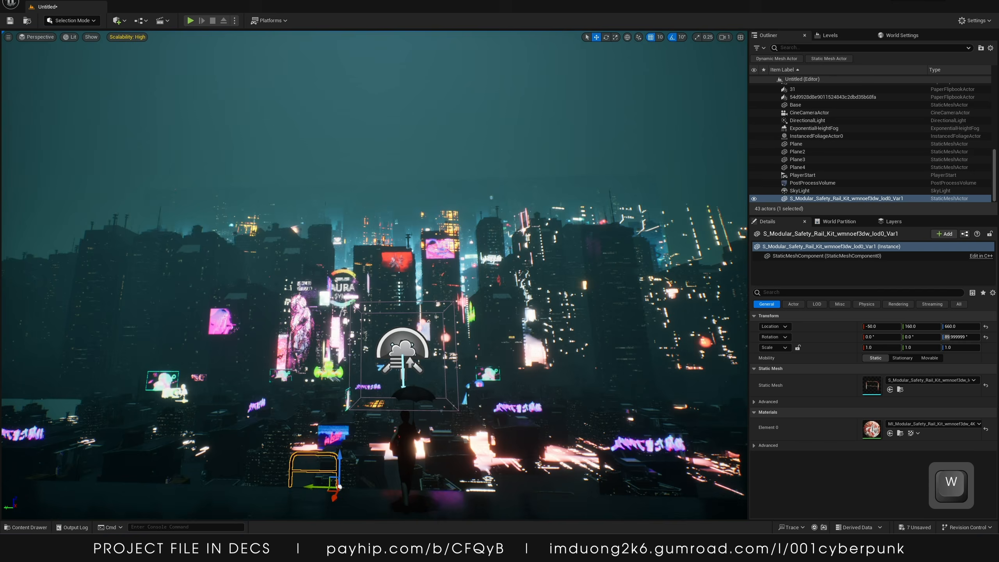
key("w")
right_click_drag(364, 281, 352, 384)
key("s")
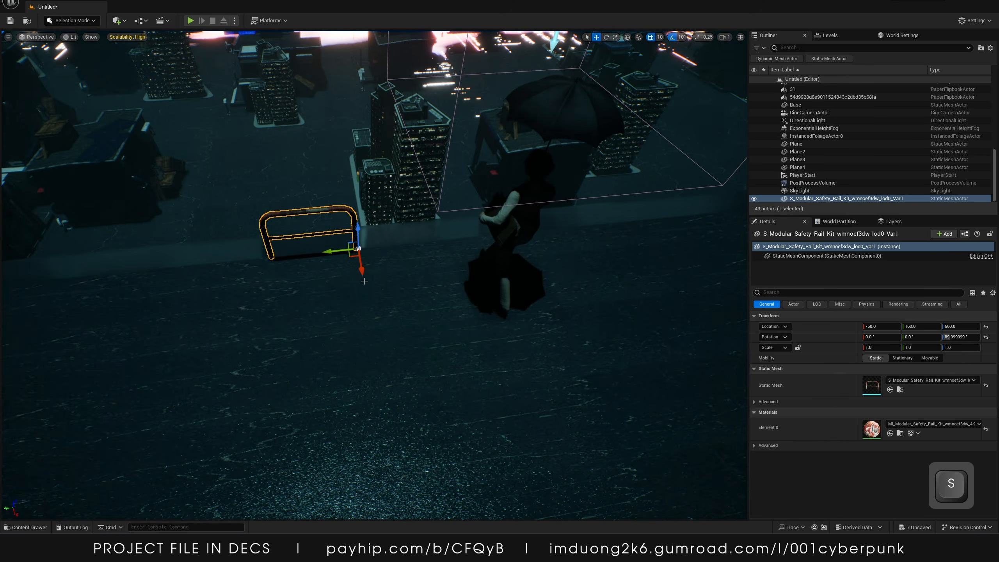
Duplicate the safety rail along the ledge and line the first rail up with the copies
left_click_drag(357, 256, 531, 259)
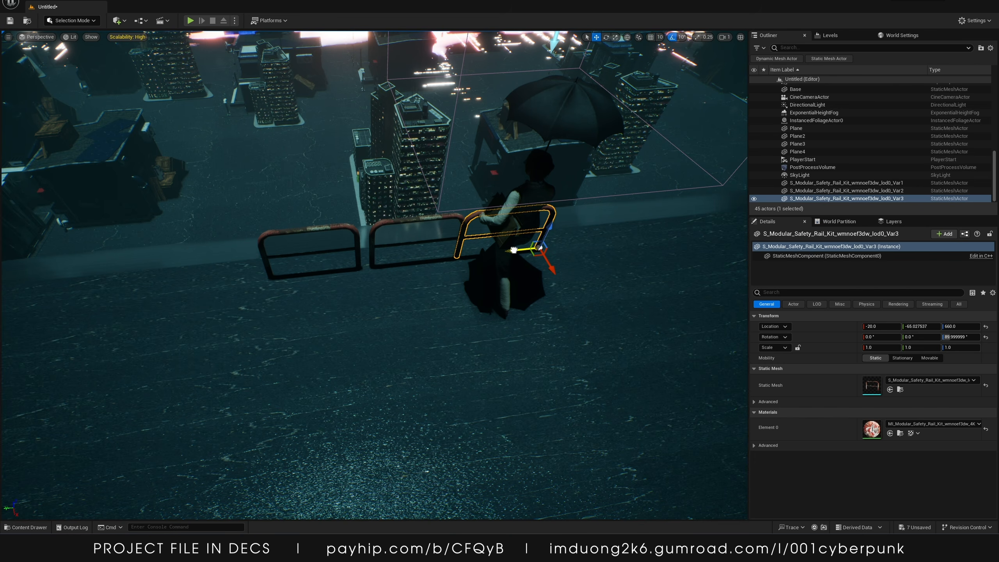
left_click(357, 237)
left_click_drag(341, 267, 347, 268)
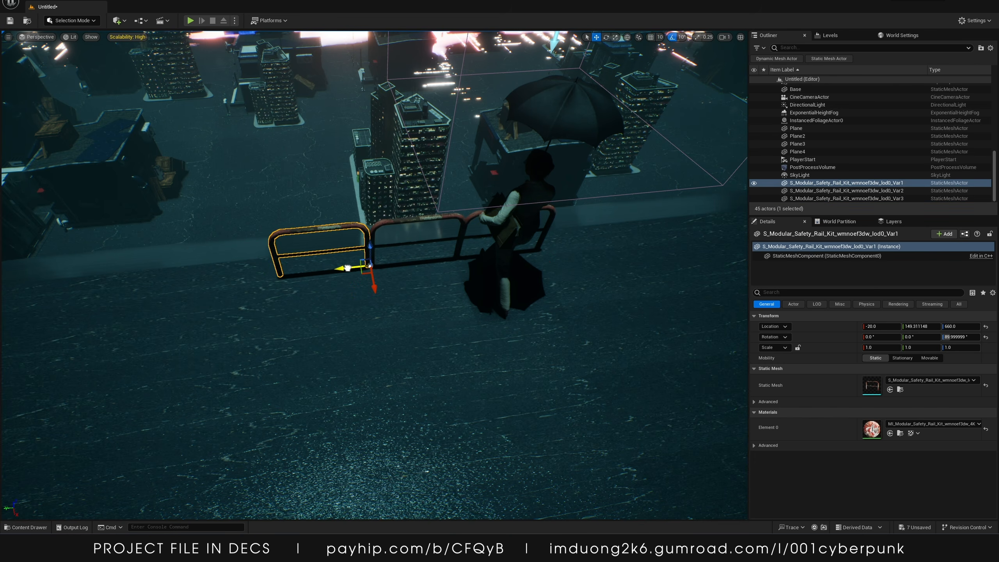
Select the rail pieces and repeatedly duplicate them to extend the railing along the rooftop ledge
left_click(393, 281)
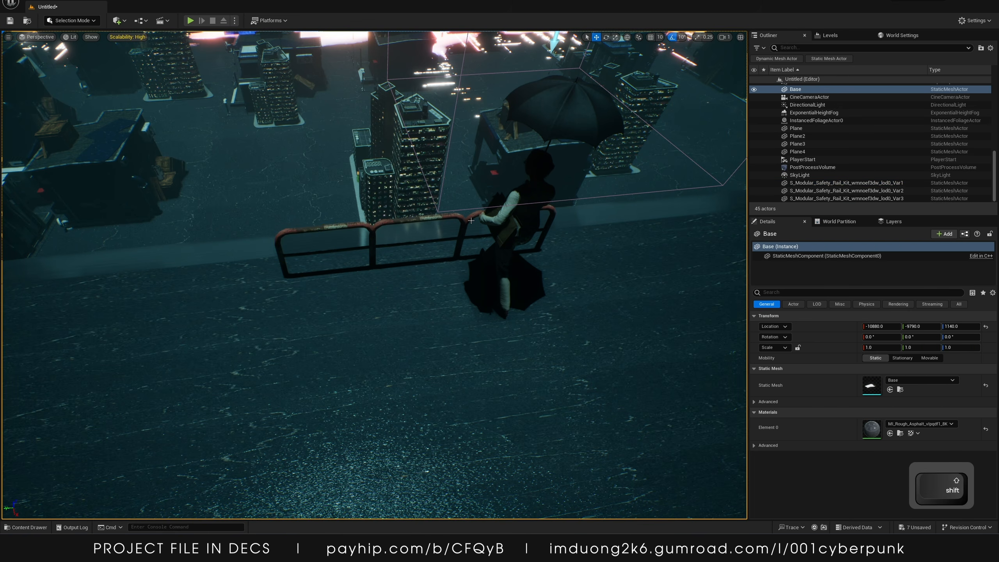
left_click(472, 218)
left_click(452, 219, "shift")
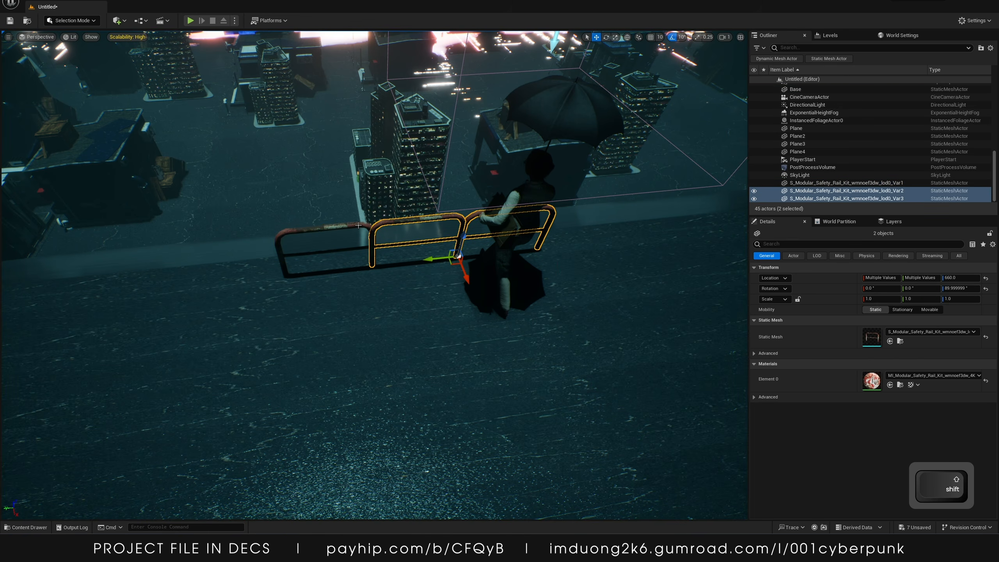
left_click(374, 240, "shift")
left_click_drag(346, 268, 698, 258, "alt")
right_click_drag(698, 257, 740, 232)
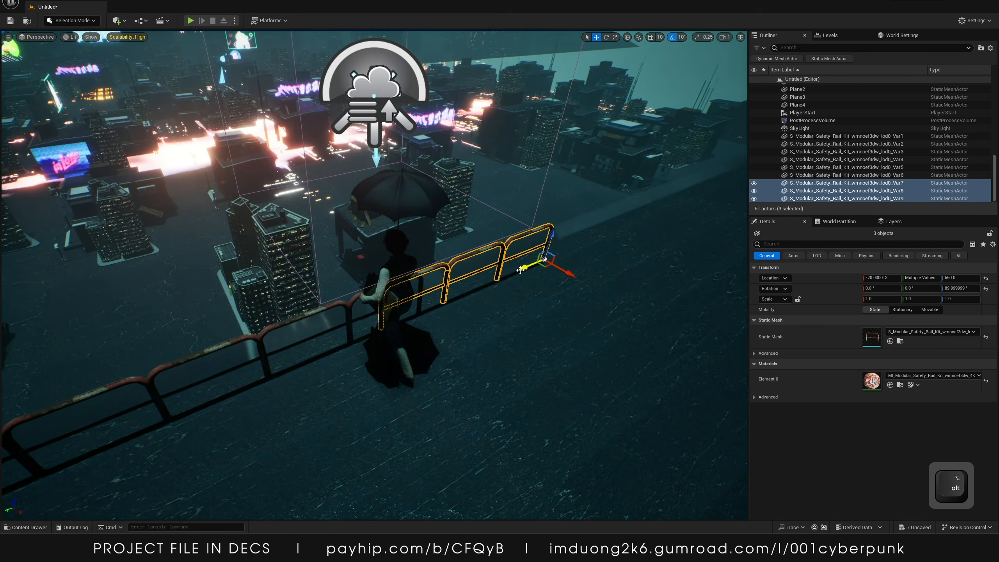
left_click_drag(520, 270, 710, 202)
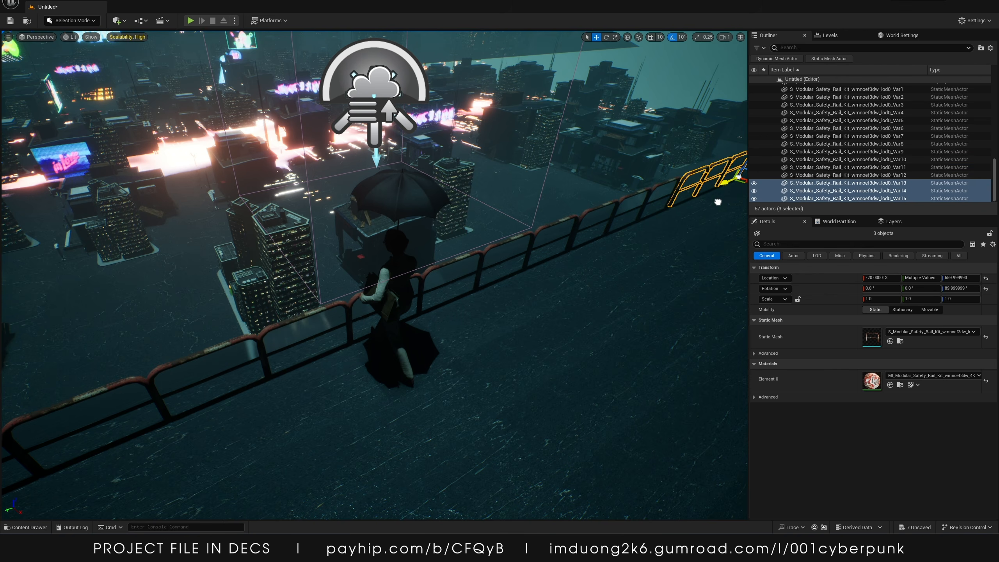
left_click_drag(721, 186, 405, 295, "alt")
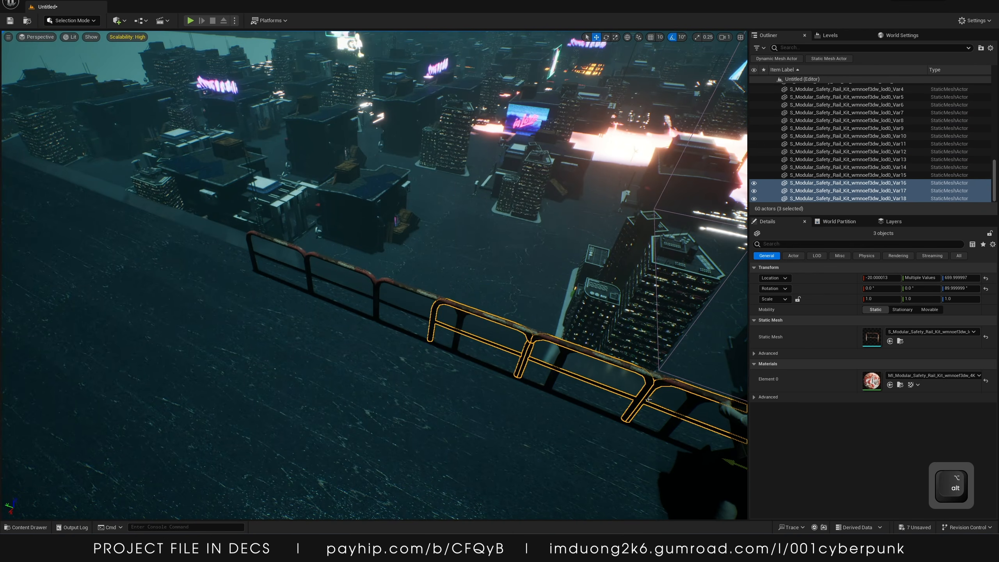
left_click_drag(723, 454, 258, 316)
mouse_move(296, 285)
right_mouse_down()
mouse_move(291, 291)
mouse_move(287, 276)
mouse_move(296, 285)
right_mouse_up()
key("w")
key("a")
right_click_drag(459, 231, 309, 274)
key("w")
key("s")
key("w")
key("s")
key("w")
key("a")
key("s")
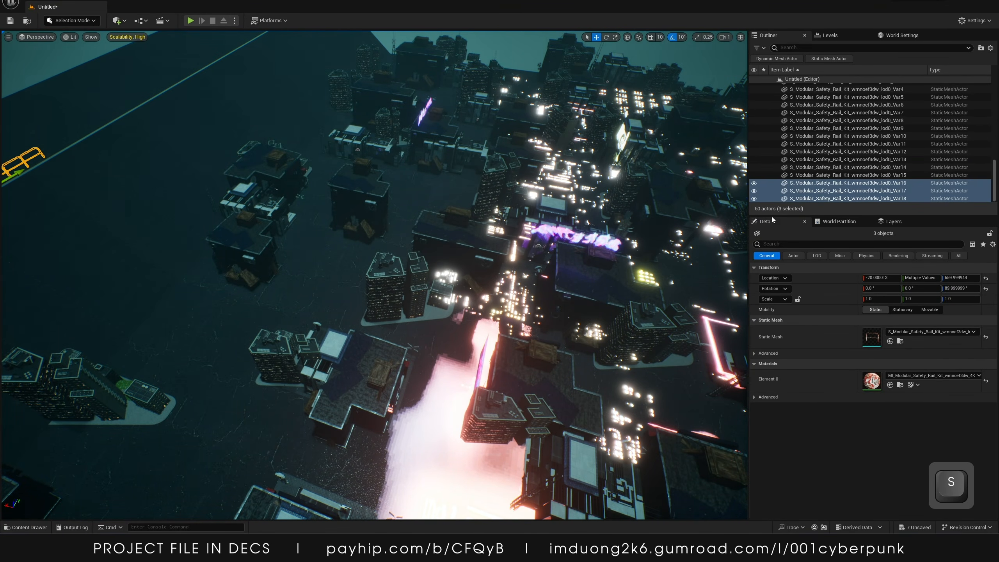
Select all eighteen safety rail actors in the Outliner and move them into a new folder
left_click_drag(771, 214, 784, 314)
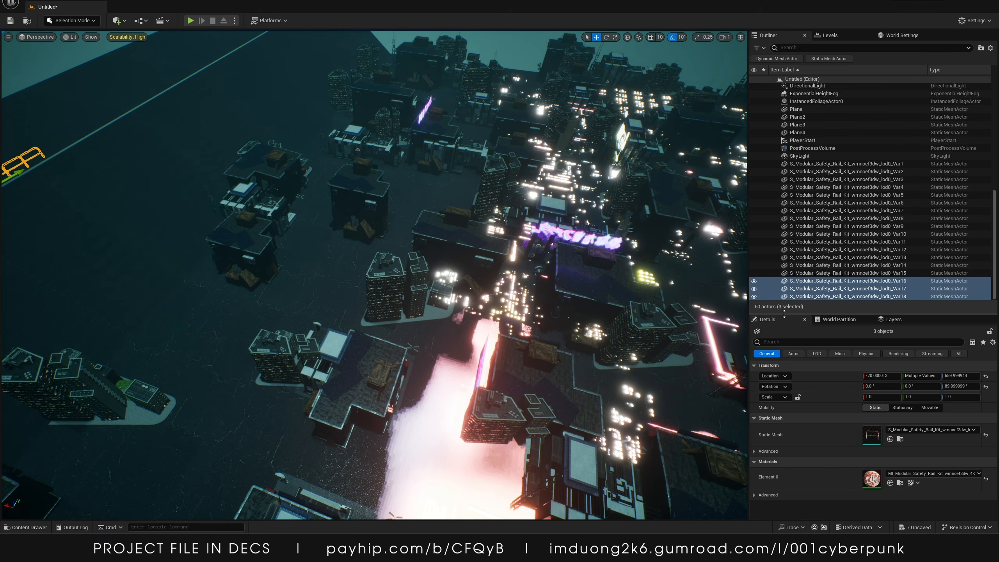
left_click(854, 161)
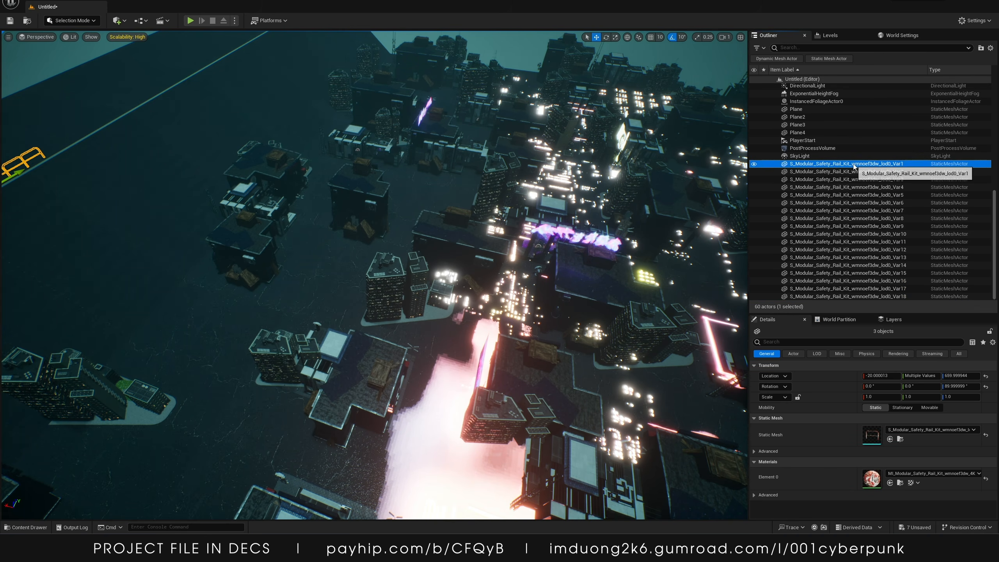
left_click(825, 296, "shift")
right_click(806, 222)
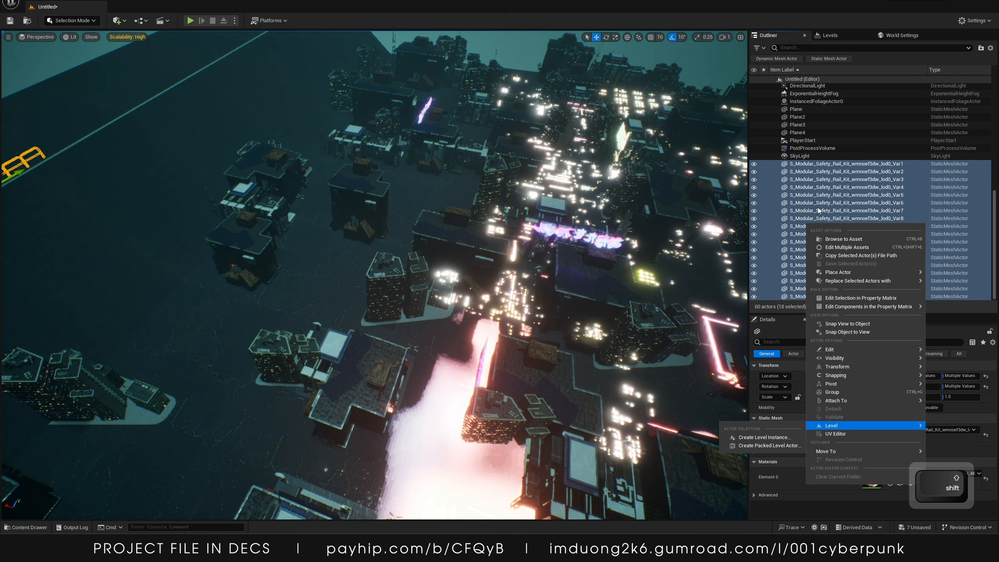
mouse_move(833, 378)
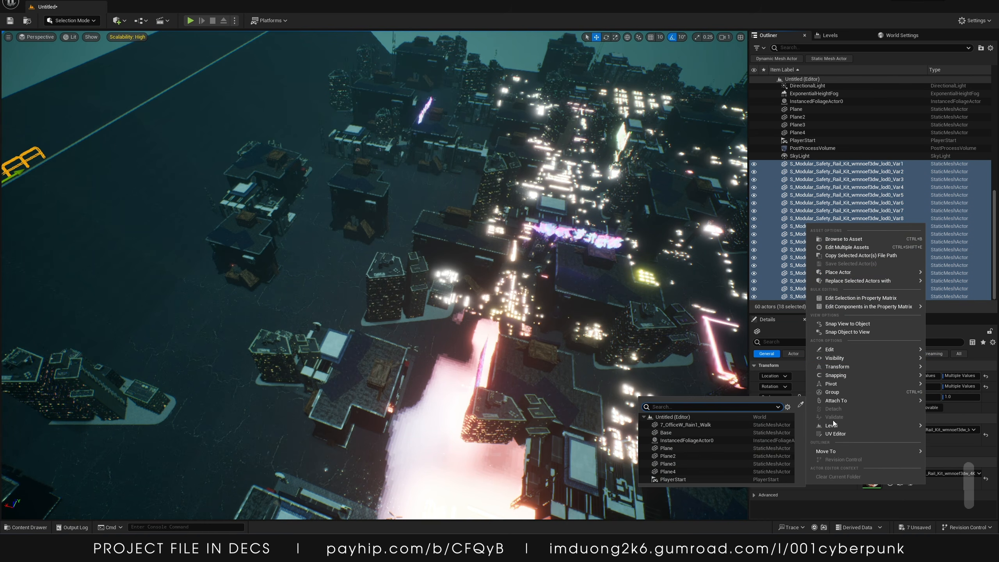
mouse_move(835, 452)
left_click(947, 453)
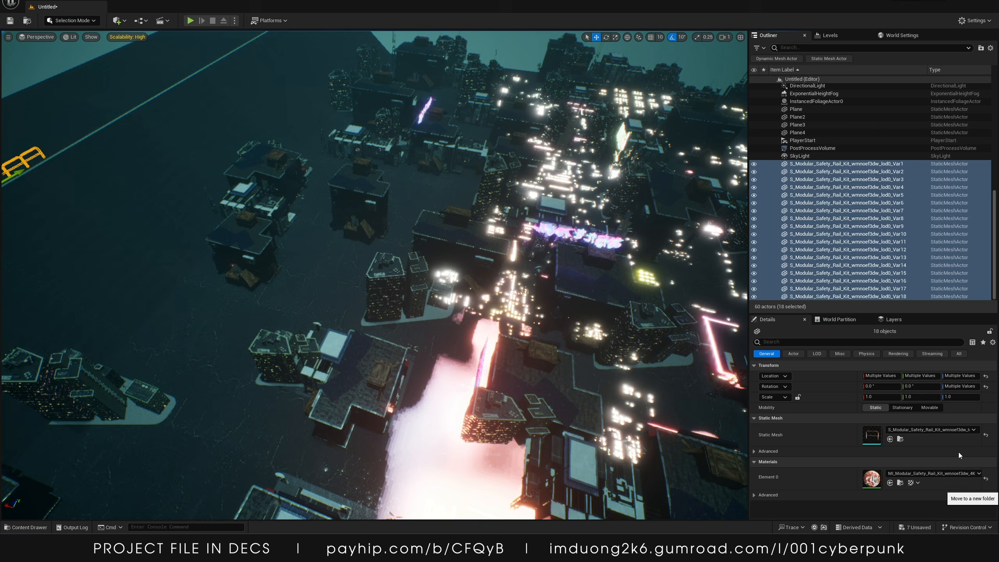
Rename the new Outliner folder to SafetyRail
right_click(801, 87)
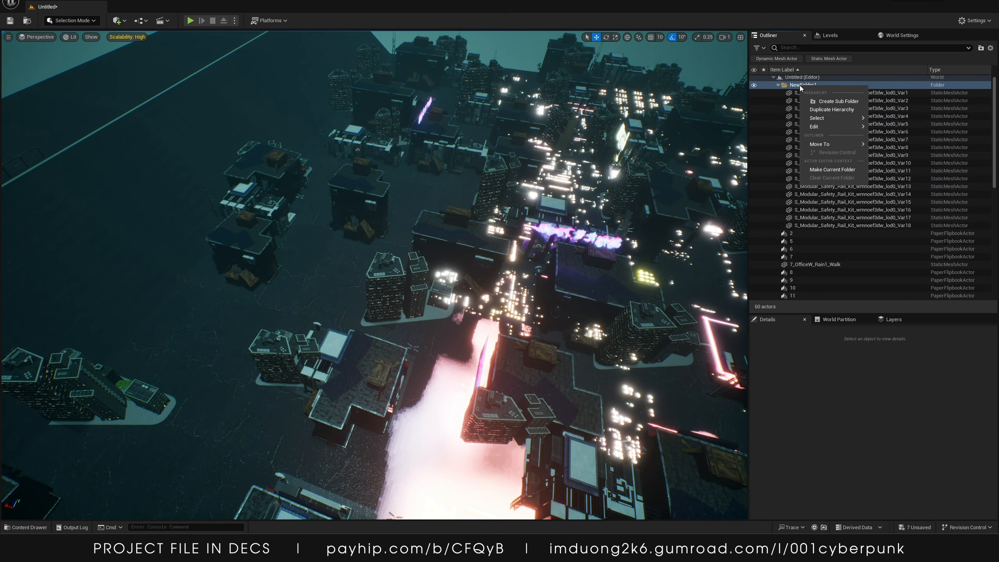
mouse_move(828, 133)
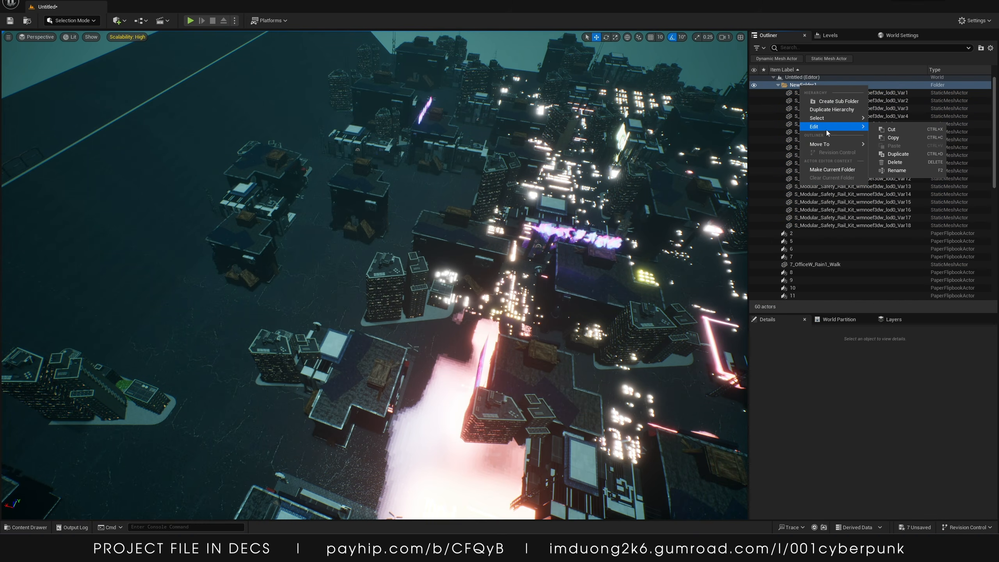
left_click(896, 170)
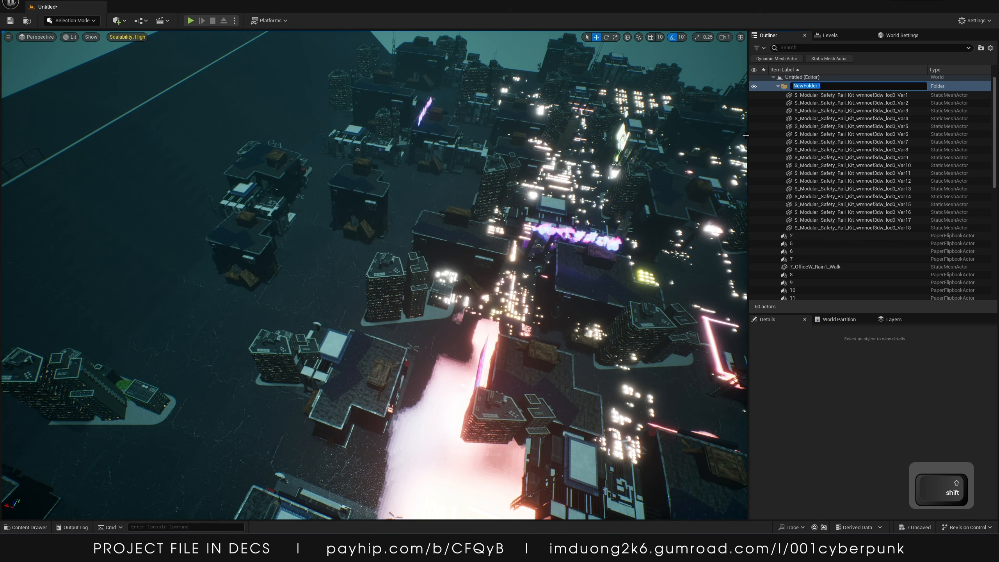
type("Safe")
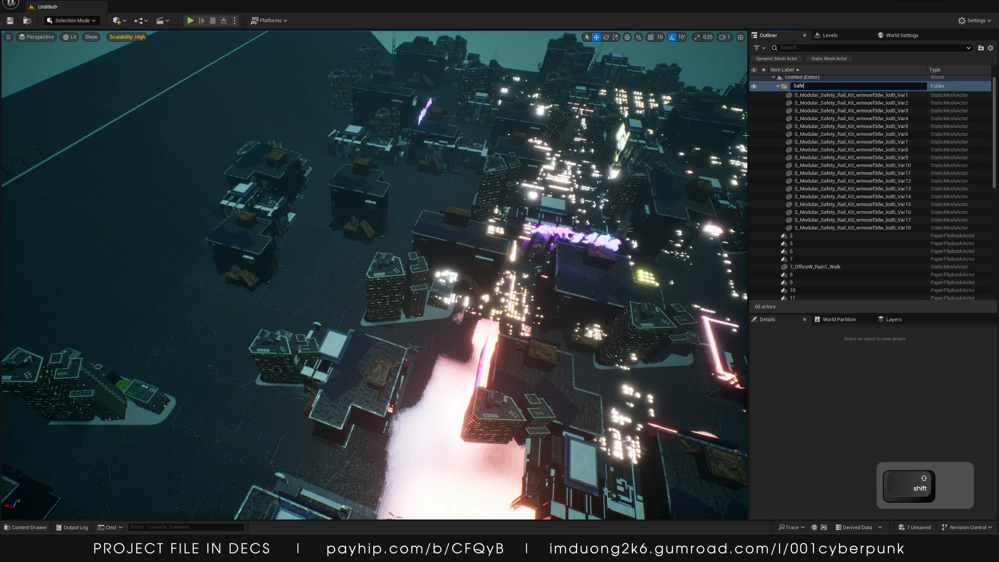
type("tyRail")
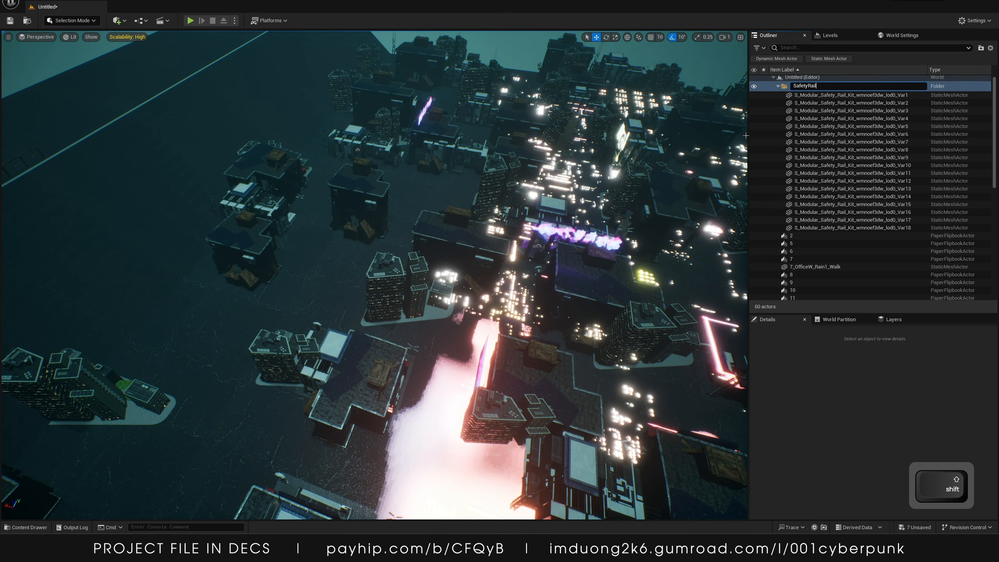
key("Return")
Select the flipbook actors 2 through 31 in the Outliner and move them into a new folder
left_click(778, 84)
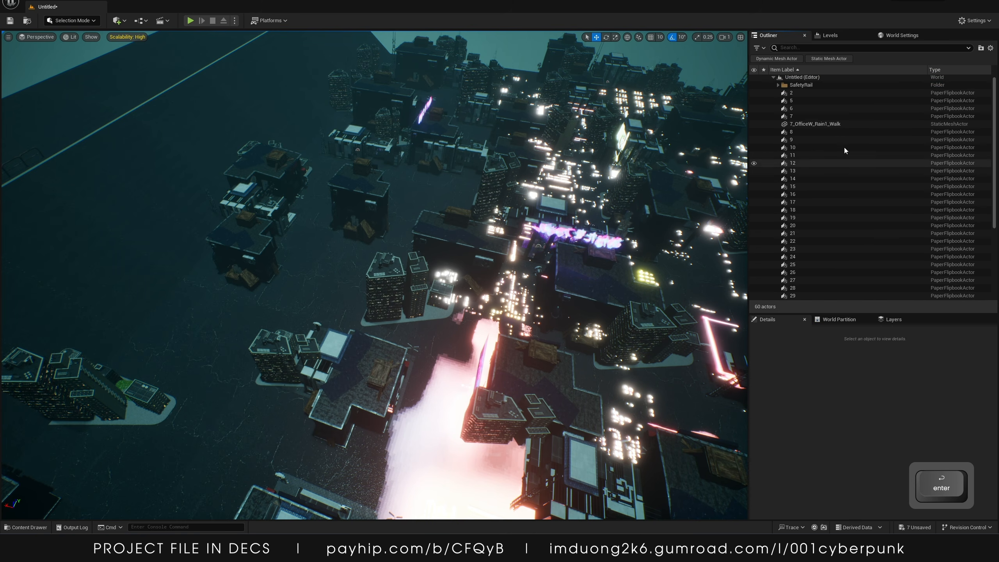
left_click(797, 93)
scroll(808, 246, "down", 5)
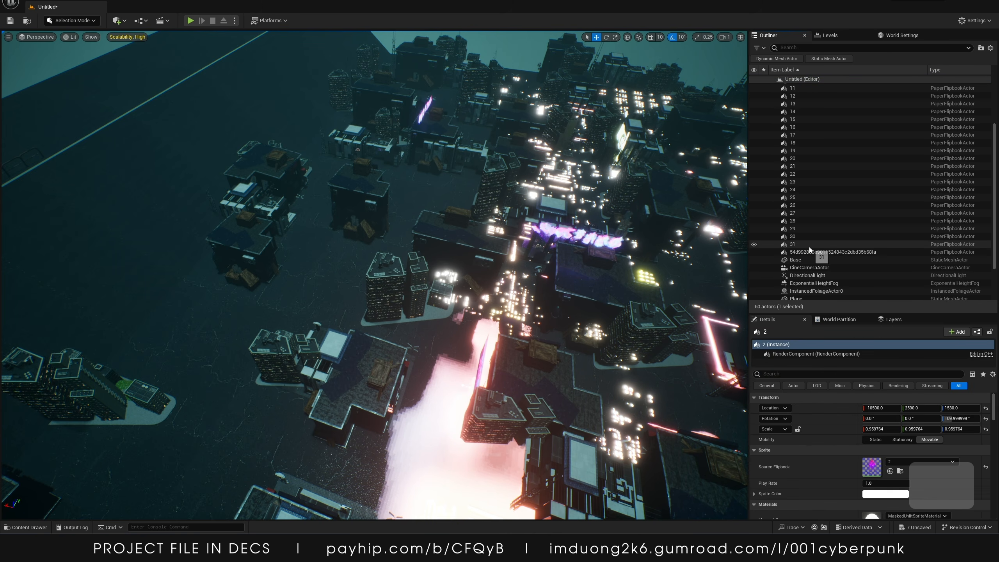
left_click(808, 246, "shift")
scroll(813, 214, "up", 6)
left_click(803, 126, "ctrl")
scroll(804, 124, "down", 5)
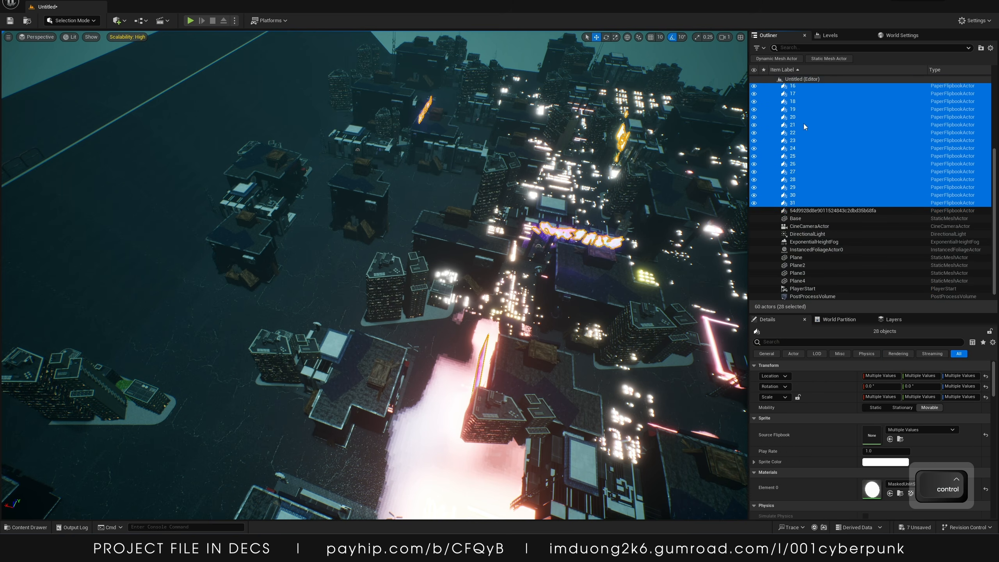
right_click(804, 124)
mouse_move(808, 337)
left_click(929, 339)
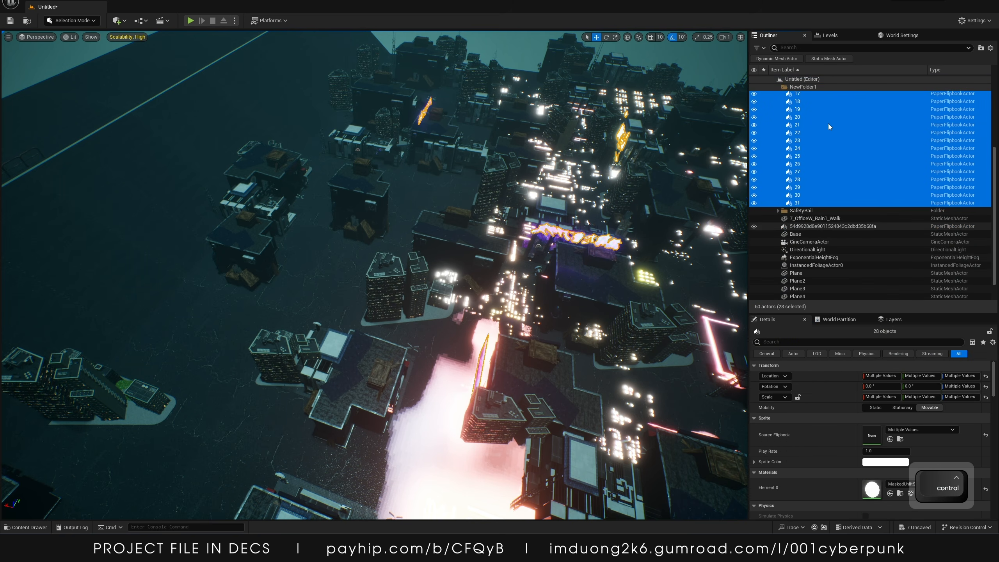
Rename the new flipbook folder to Holograms
type("H")
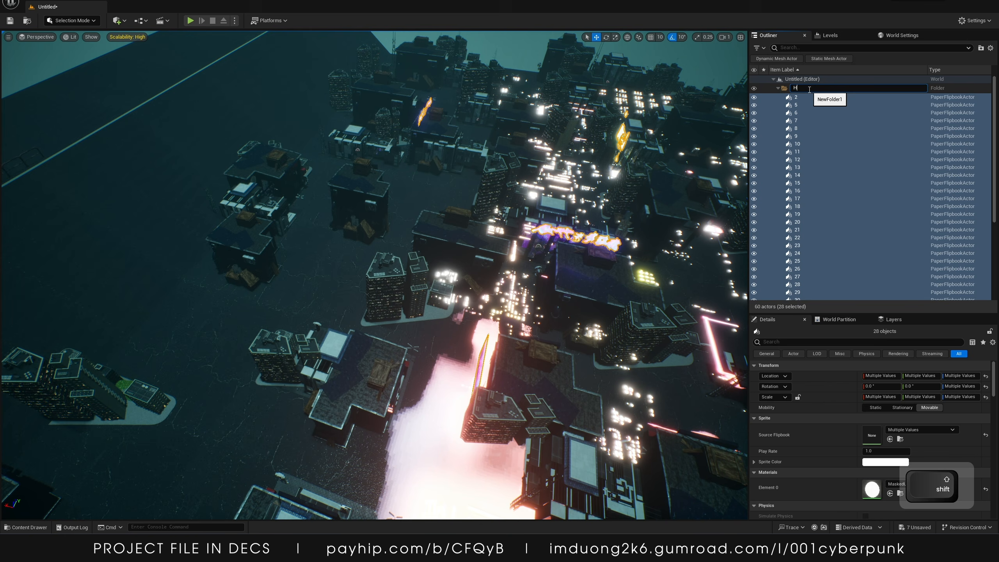
type("olograms")
key("Return")
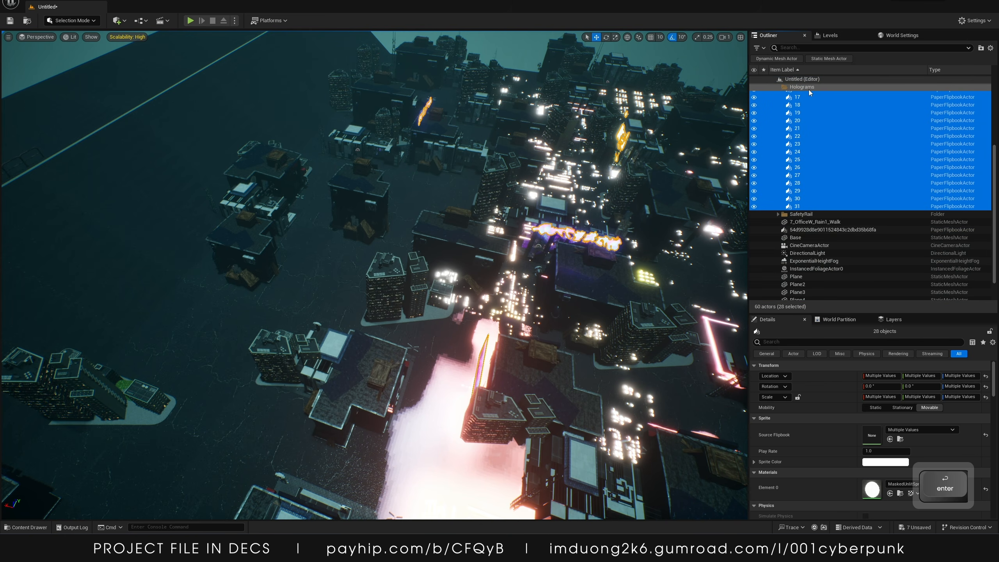
Collapse the Holograms folder and move the remaining flipbook actor into it
left_click(778, 86)
left_click(806, 112)
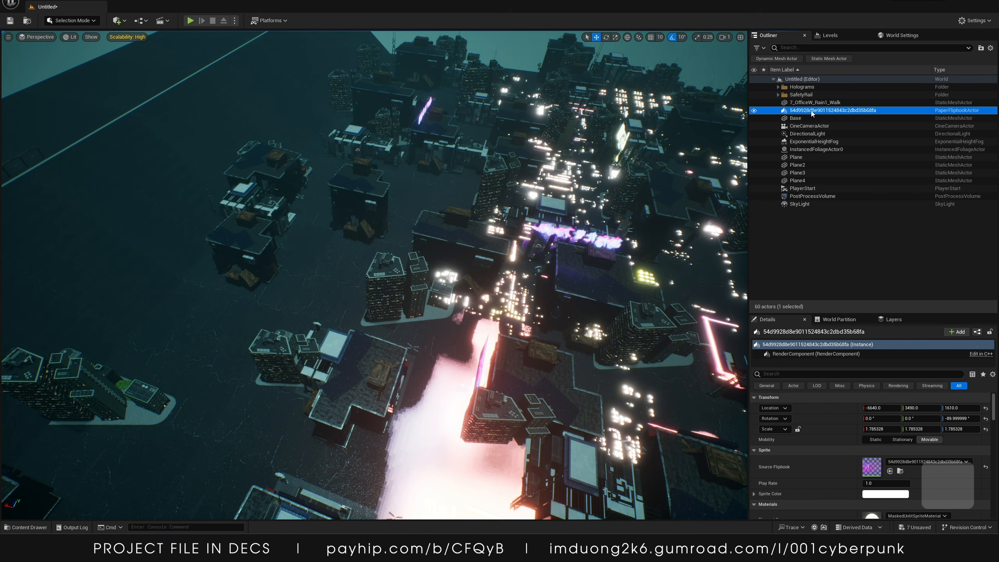
left_click_drag(811, 114, 792, 87)
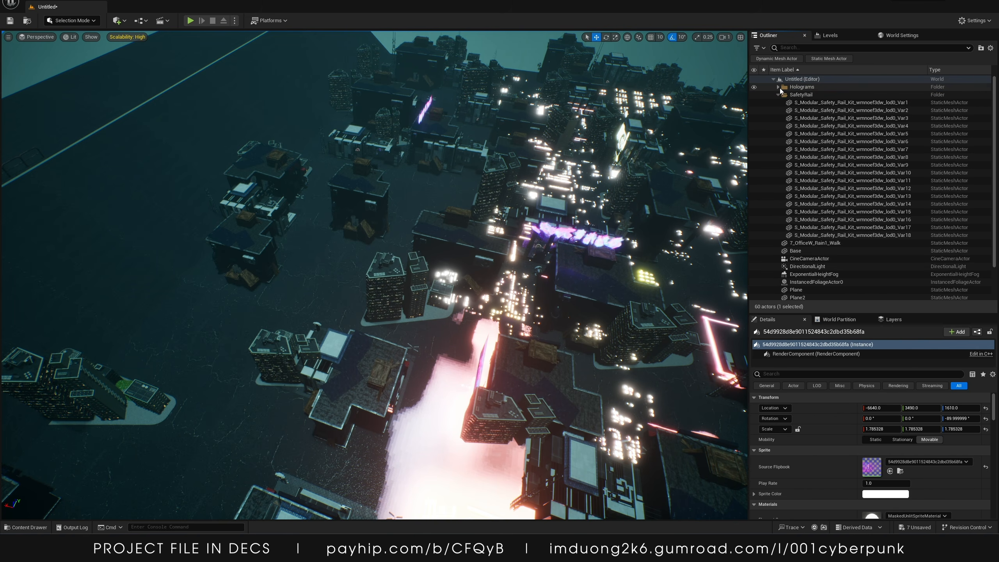
Select the four background planes, Plane through Plane4, and move them into a new Outliner folder
left_click(778, 94)
left_click(798, 173)
left_click(804, 151, "shift")
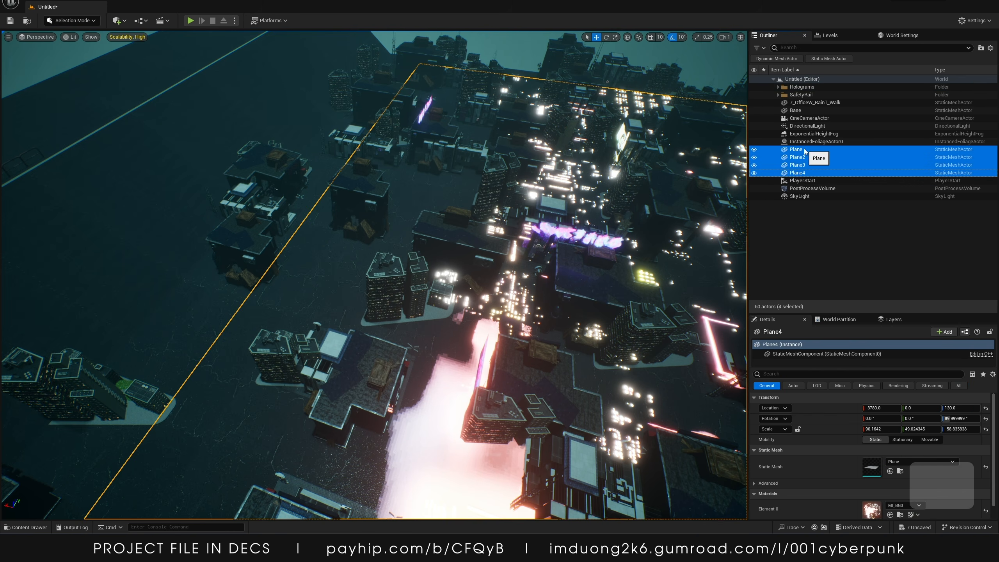
right_click_drag(562, 252, 724, 208)
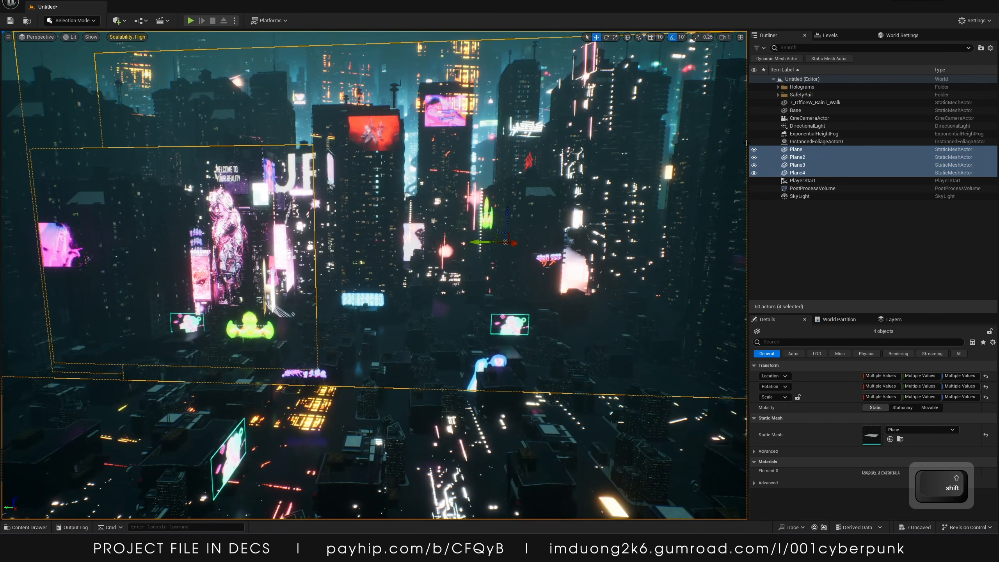
left_click(796, 150)
left_click(796, 158)
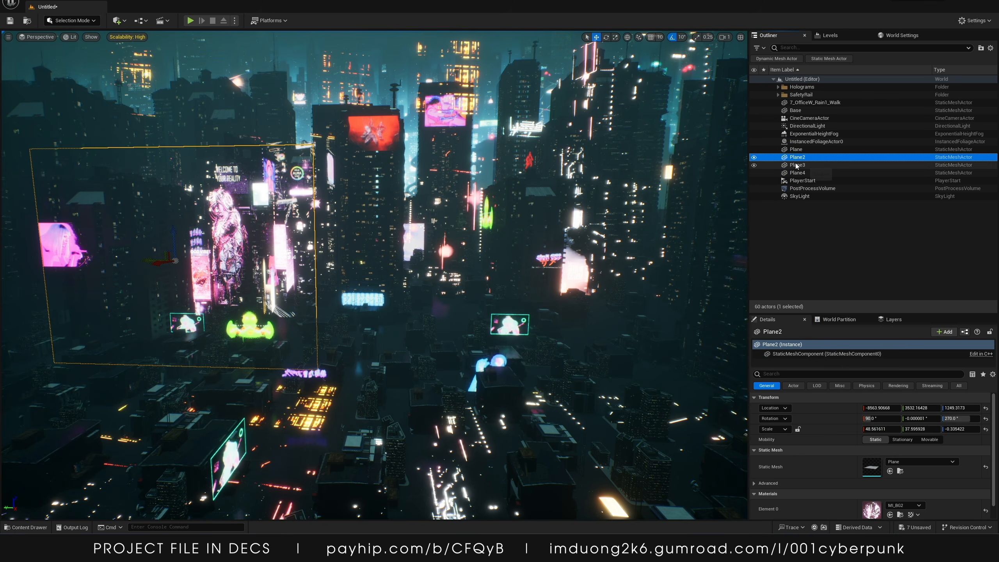
left_click(797, 165)
double_click(797, 173)
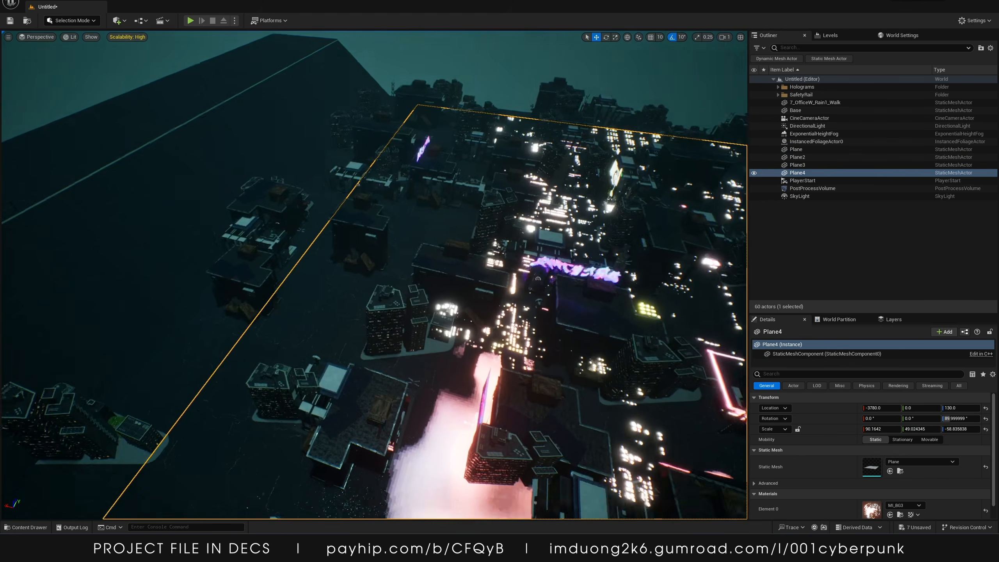
left_click(798, 149, "shift")
right_click(803, 151)
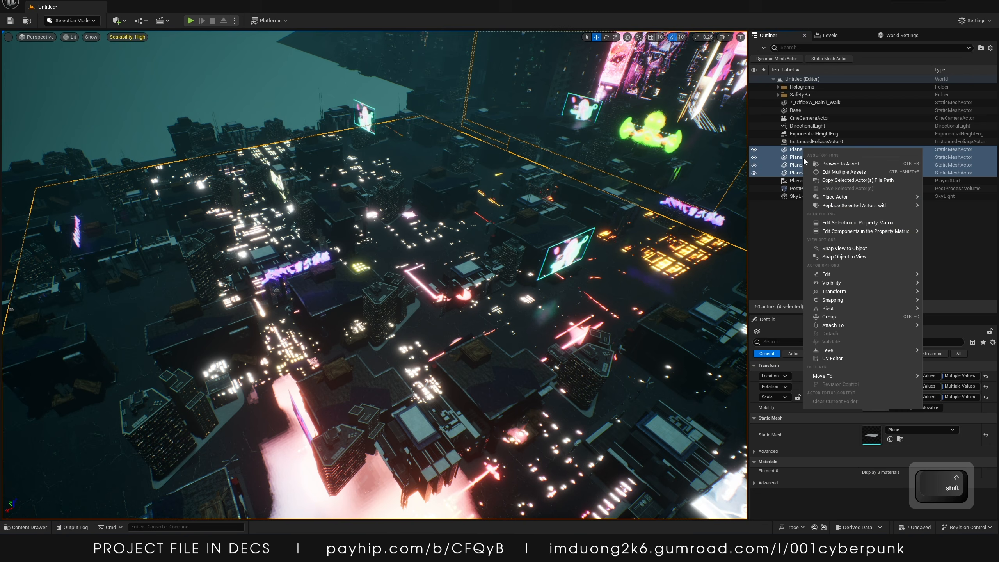
mouse_move(830, 374)
left_click(953, 376)
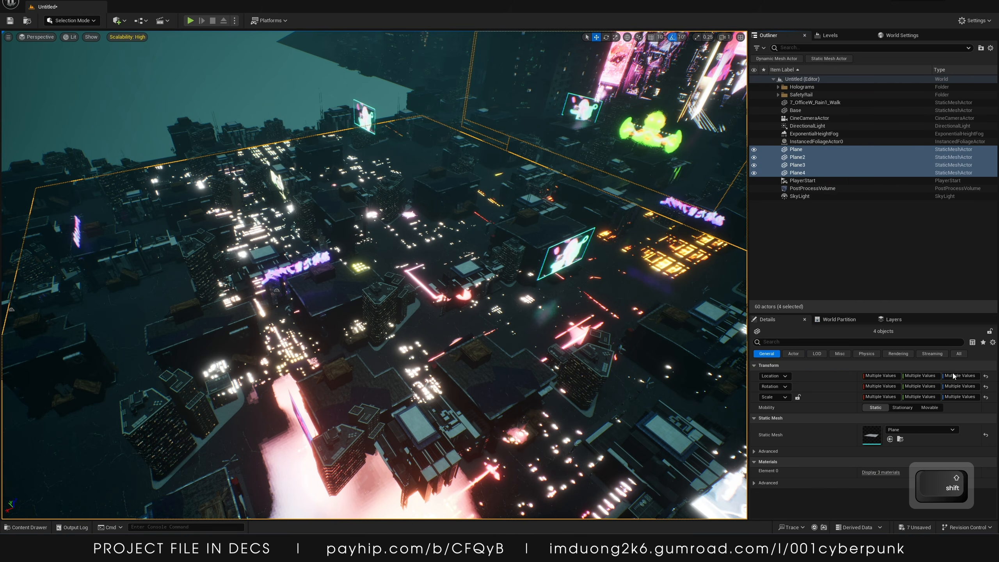
Rename the new planes folder to ImageBG
double_click(806, 95)
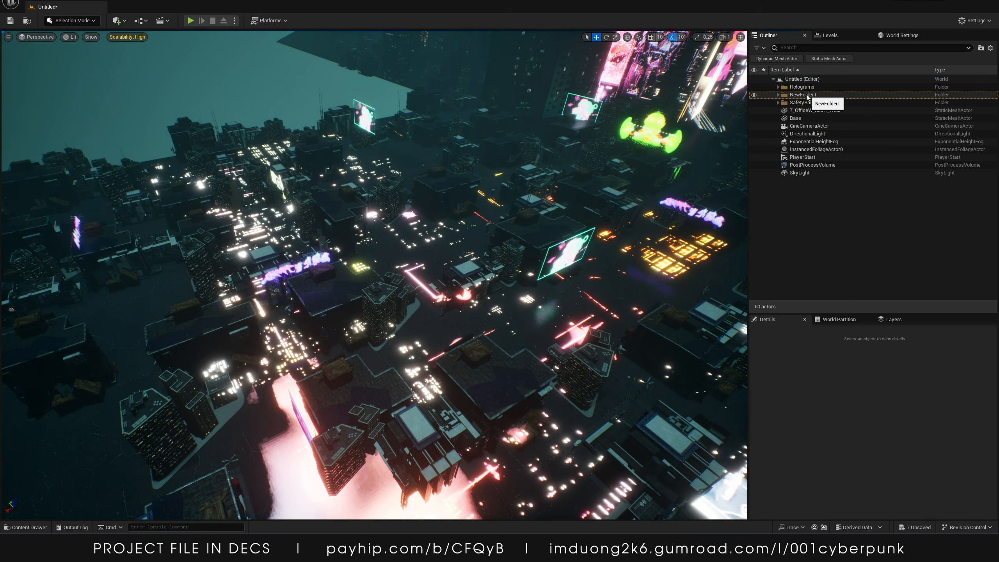
right_click(806, 97)
mouse_move(858, 139)
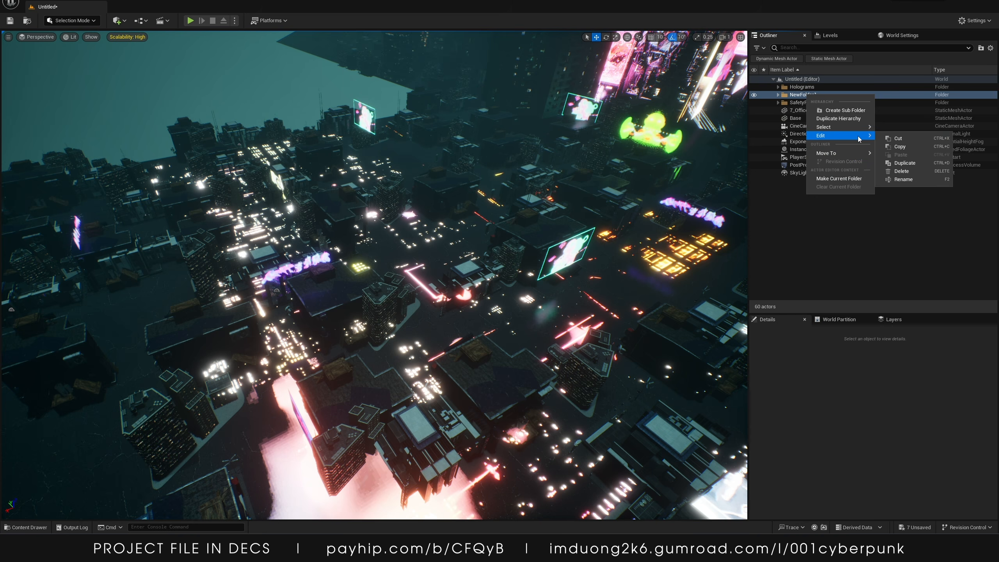
left_click(895, 179)
type("ImageBG")
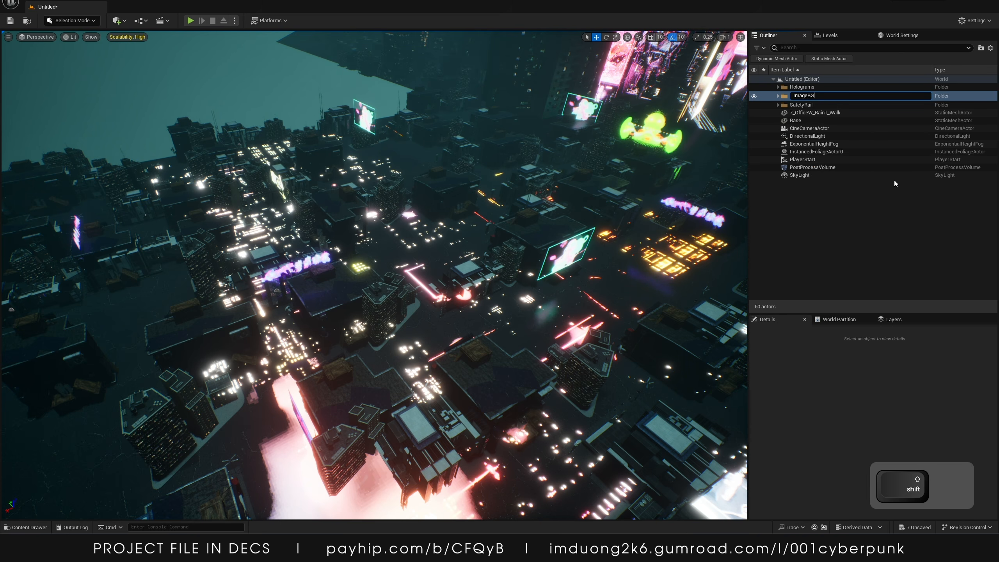
key("Return")
Select the directional light, exponential height fog, post process volume and sky light, and move them into a new folder
left_click(830, 150)
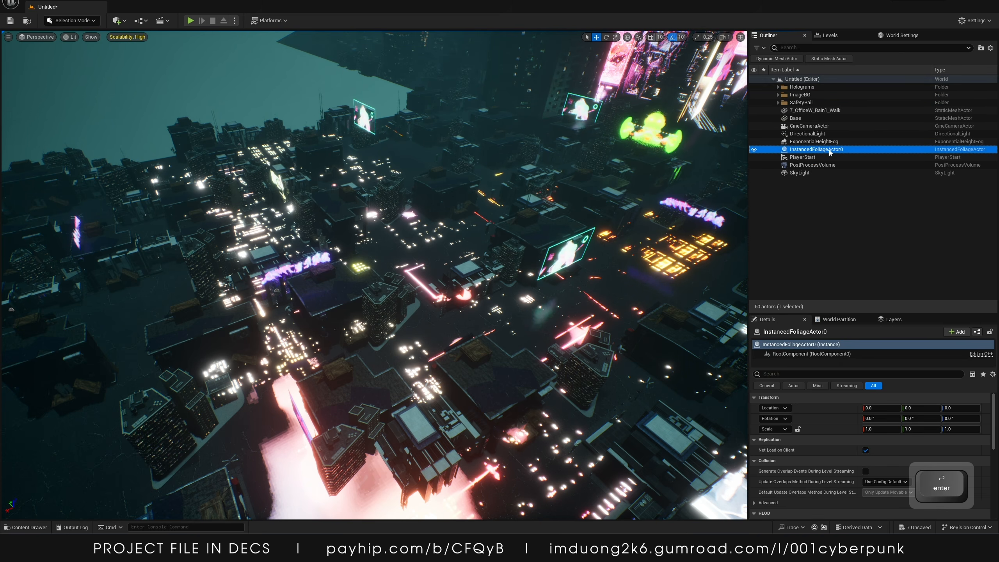
left_click(820, 142)
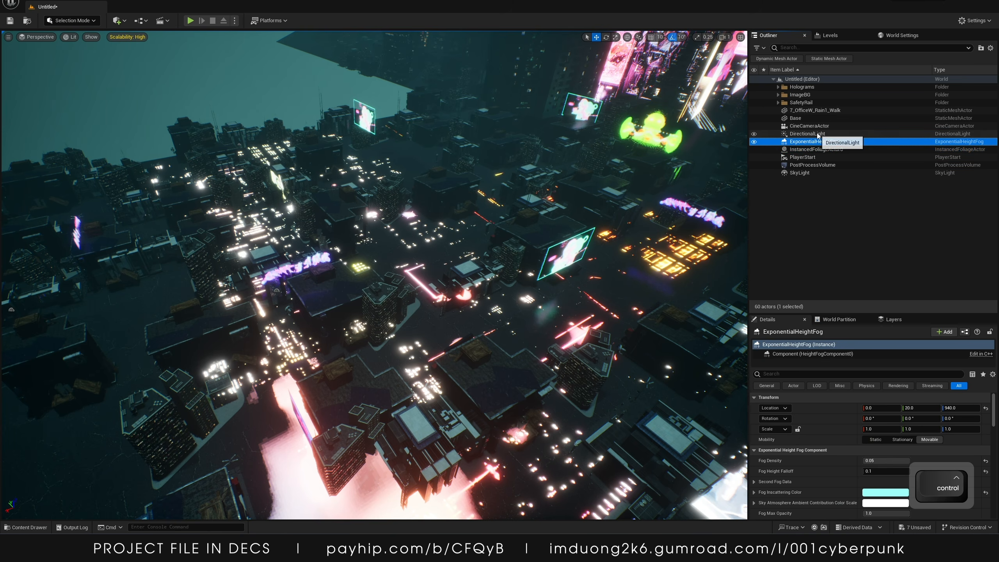
left_click(807, 134, "ctrl")
left_click(800, 173, "ctrl")
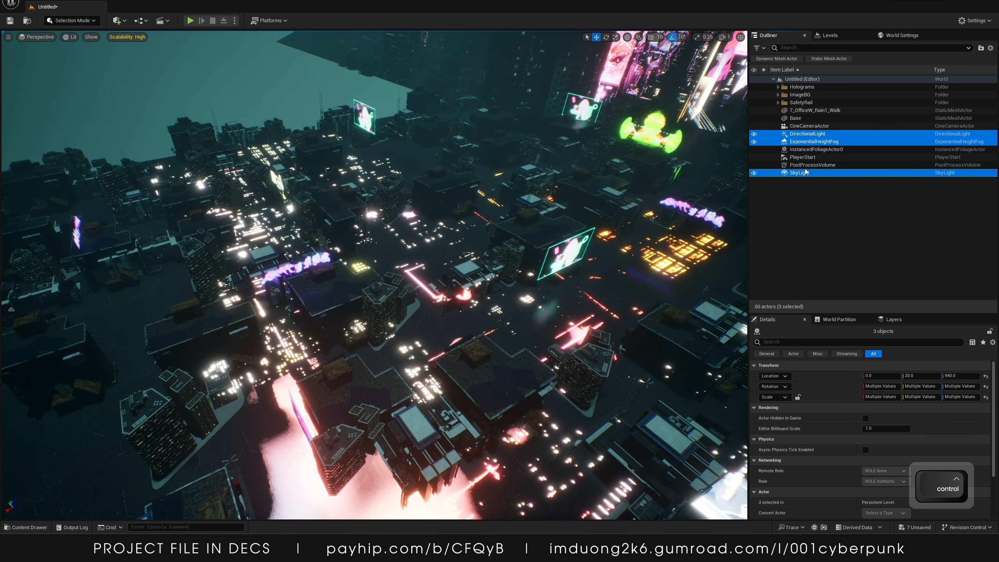
left_click(806, 166, "ctrl")
right_click(807, 167)
mouse_move(850, 373)
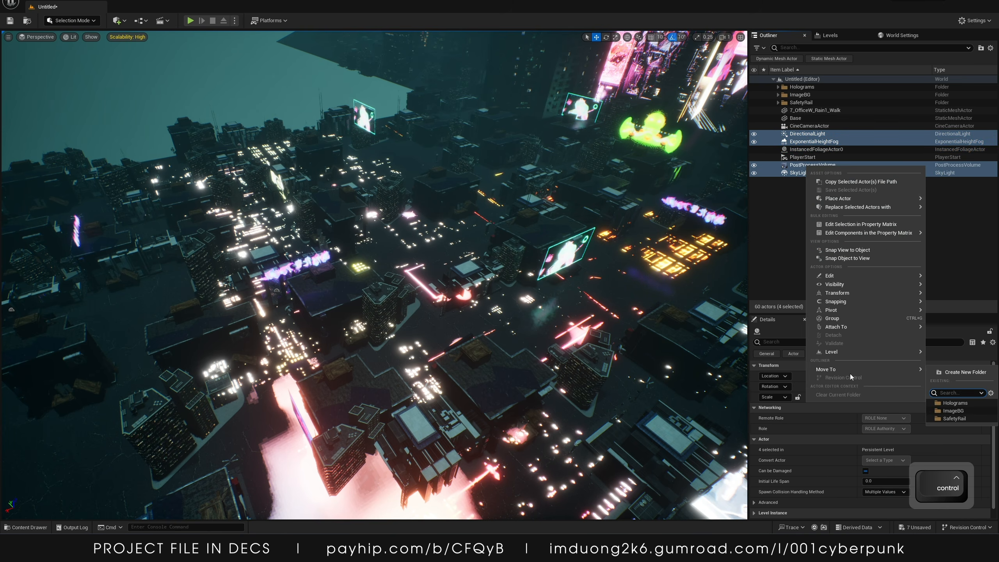
left_click(951, 371)
Rename the new lighting folder to Lighting+PPV and collapse it
left_click(803, 102)
right_click(803, 103)
mouse_move(831, 164)
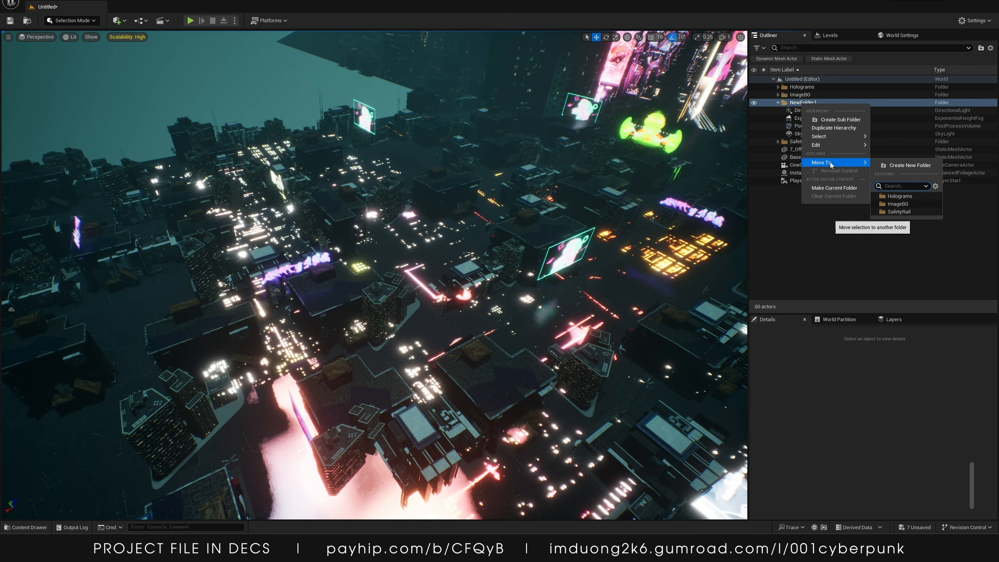
mouse_move(860, 147)
left_click(896, 189)
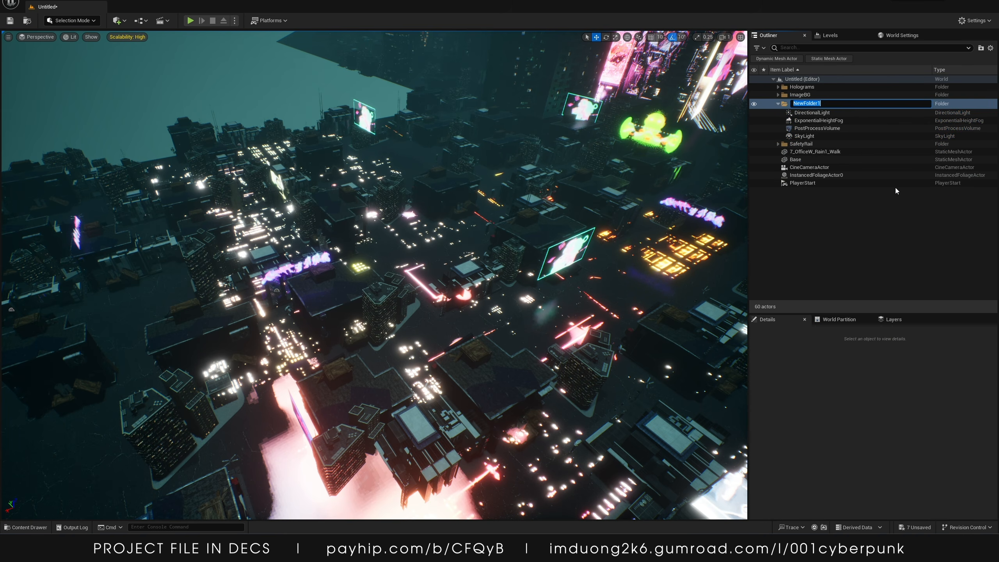
type("Light")
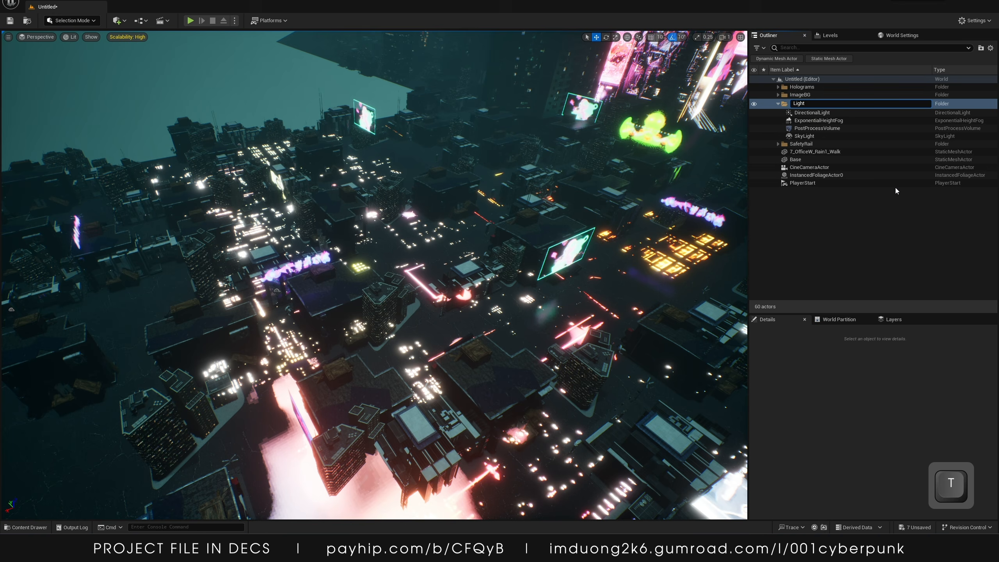
type("ing+PPV")
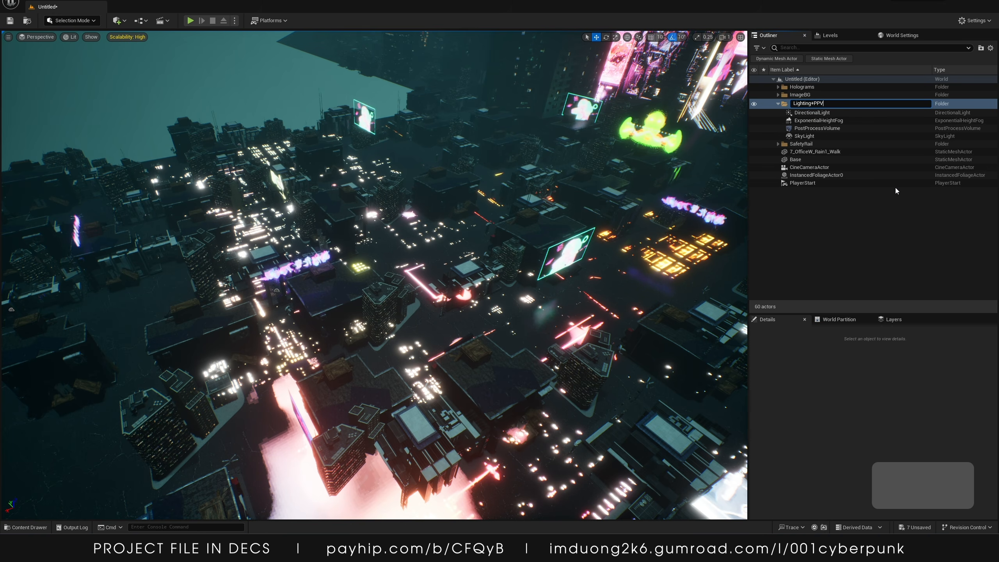
key("Return")
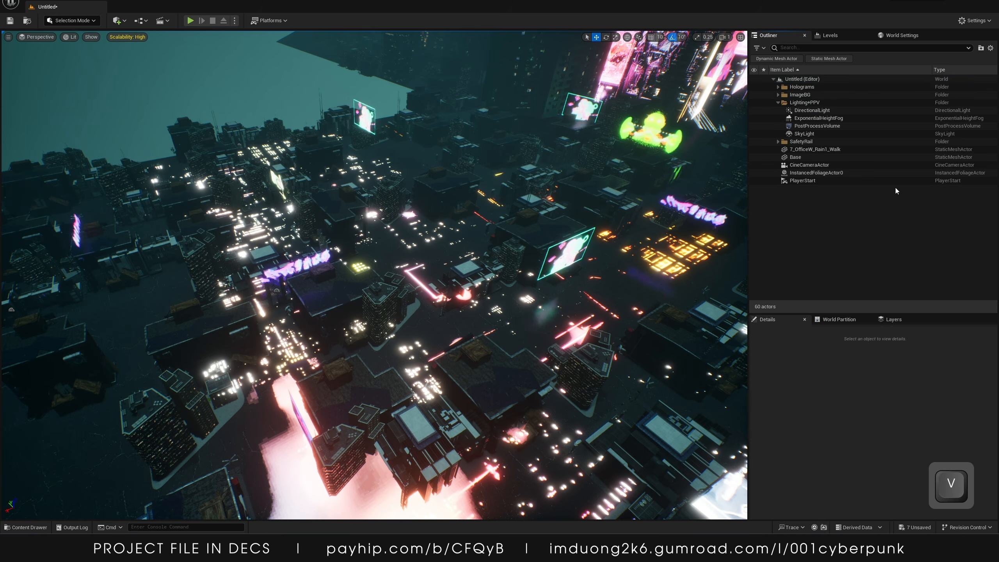
left_click(778, 103)
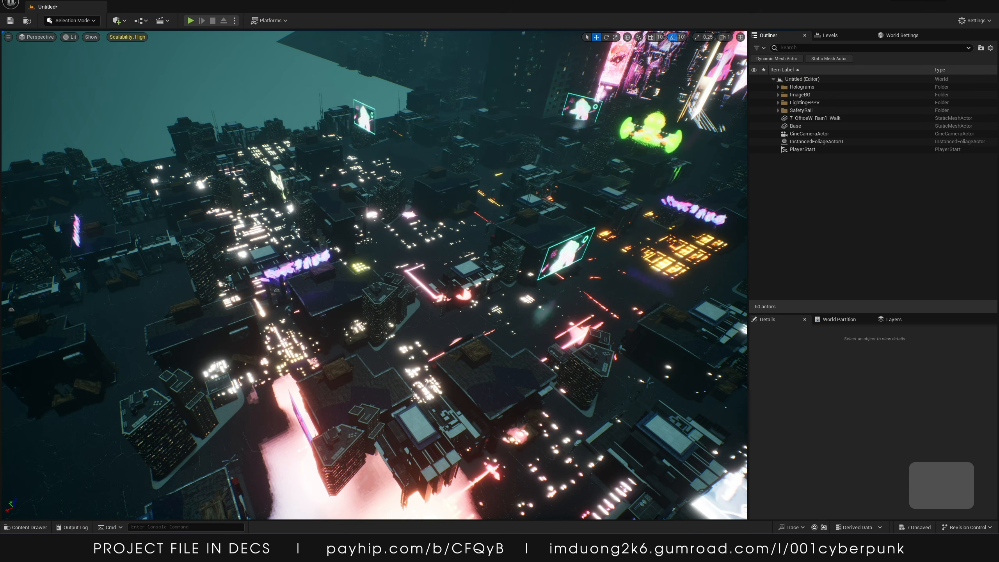
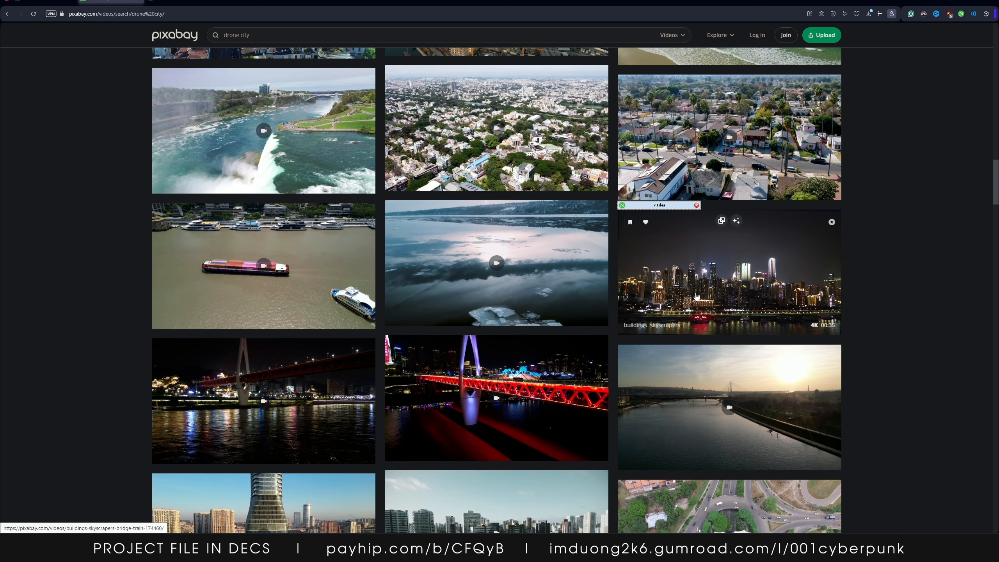
Refine the Pixabay stock video search to drone city night
scroll(684, 294, "down", 5)
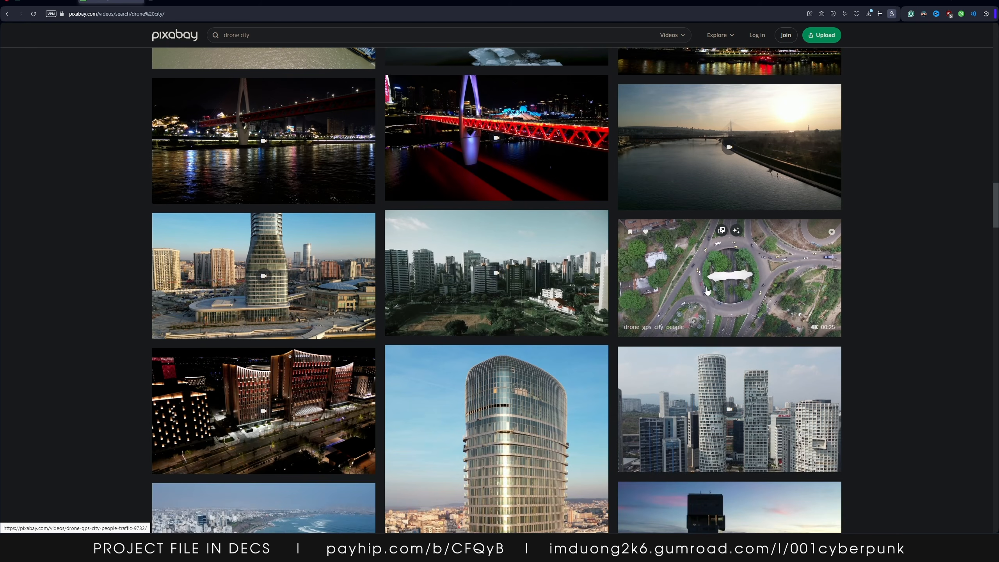
scroll(718, 281, "down", 8)
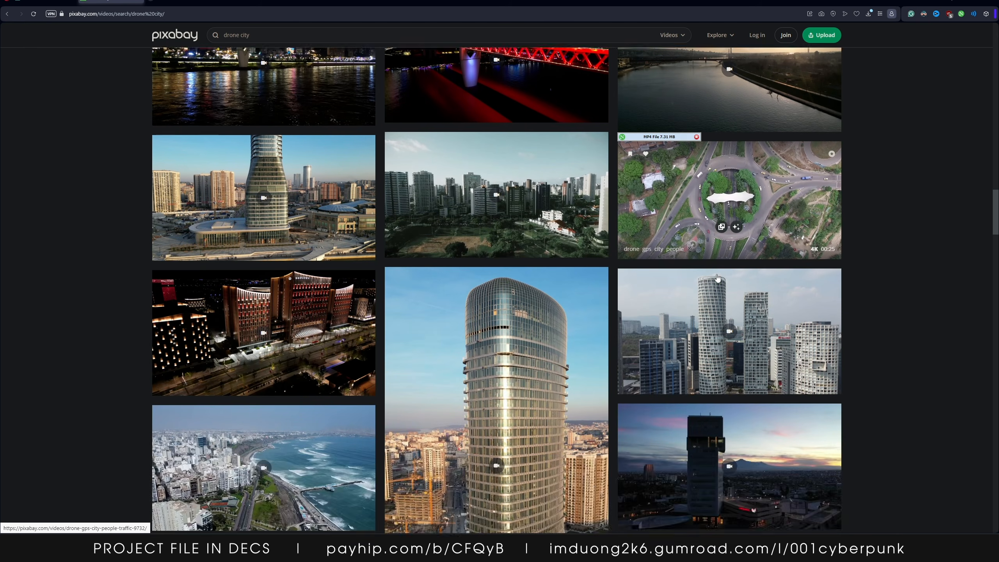
left_click(280, 35)
type("night")
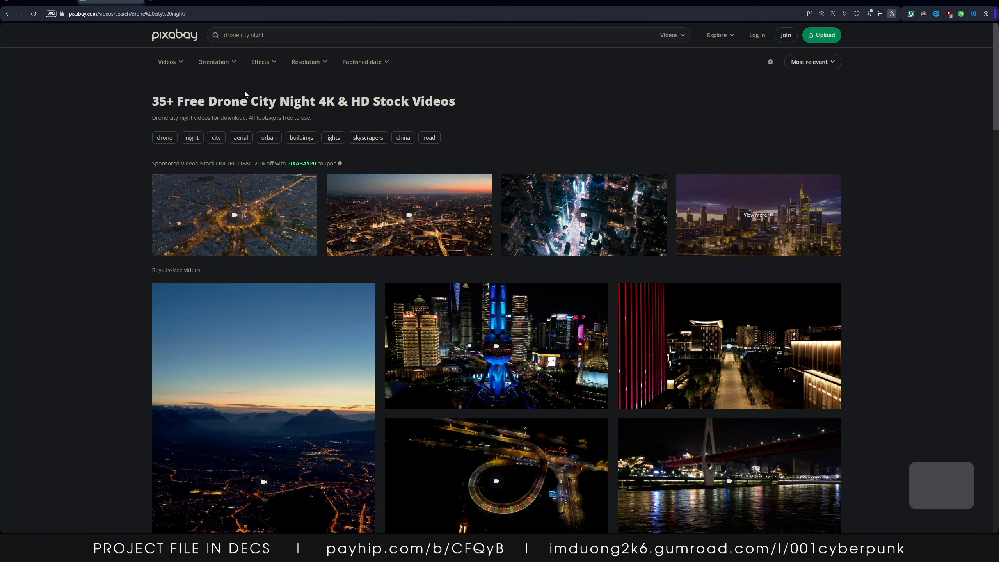
Browse the drone city night video results
scroll(493, 288, "down", 5)
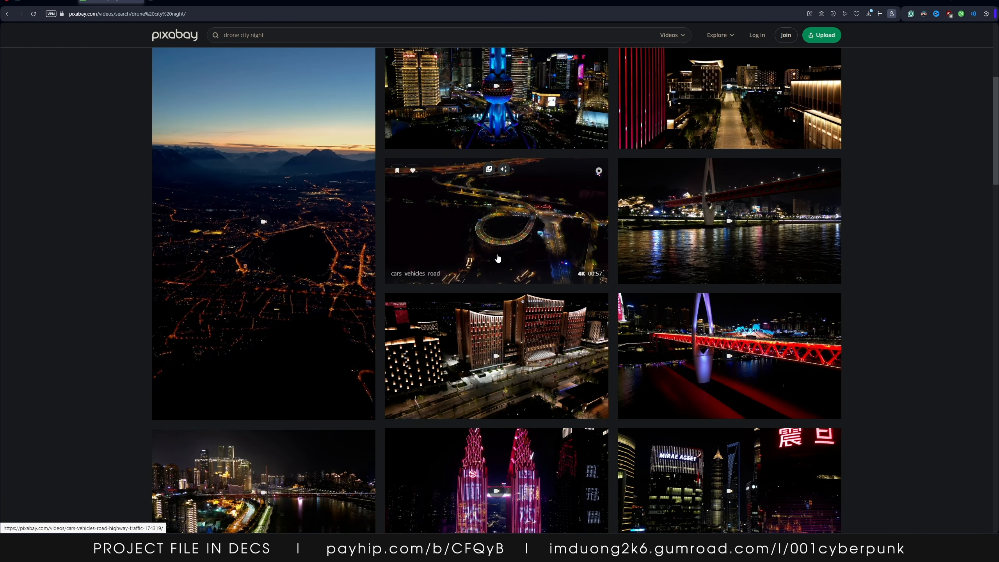
scroll(499, 244, "down", 8)
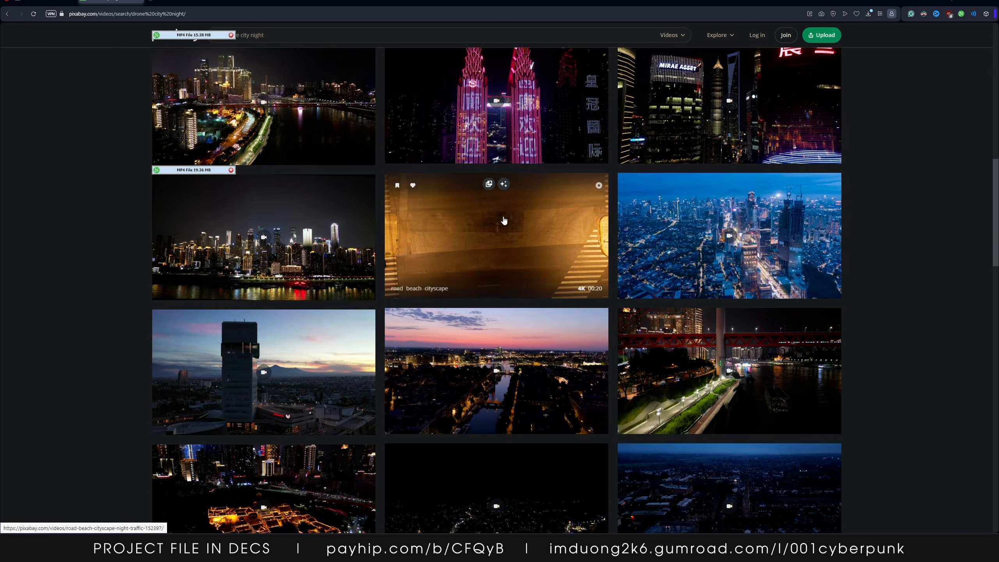
scroll(142, 314, "down", 11)
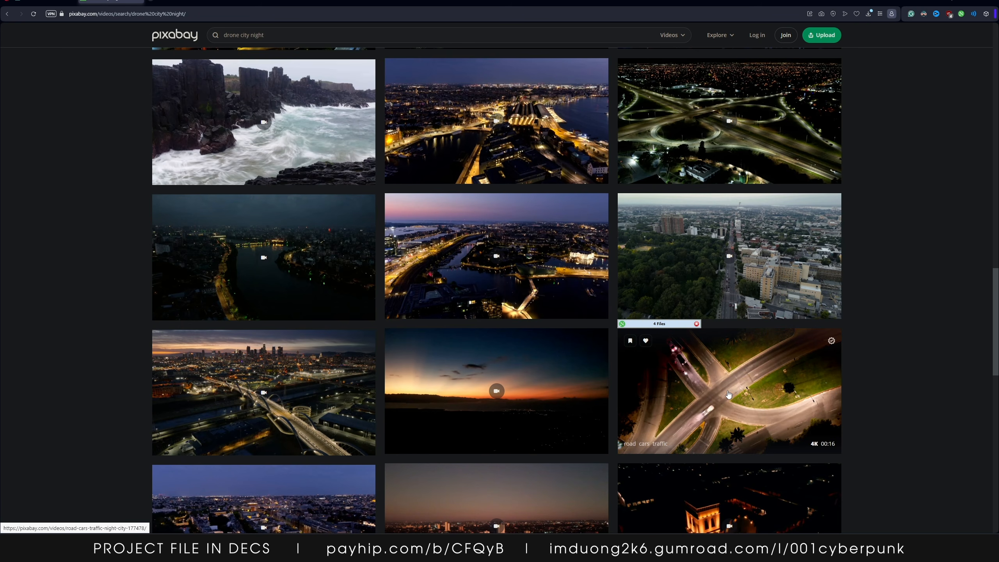
scroll(379, 289, "down", 14)
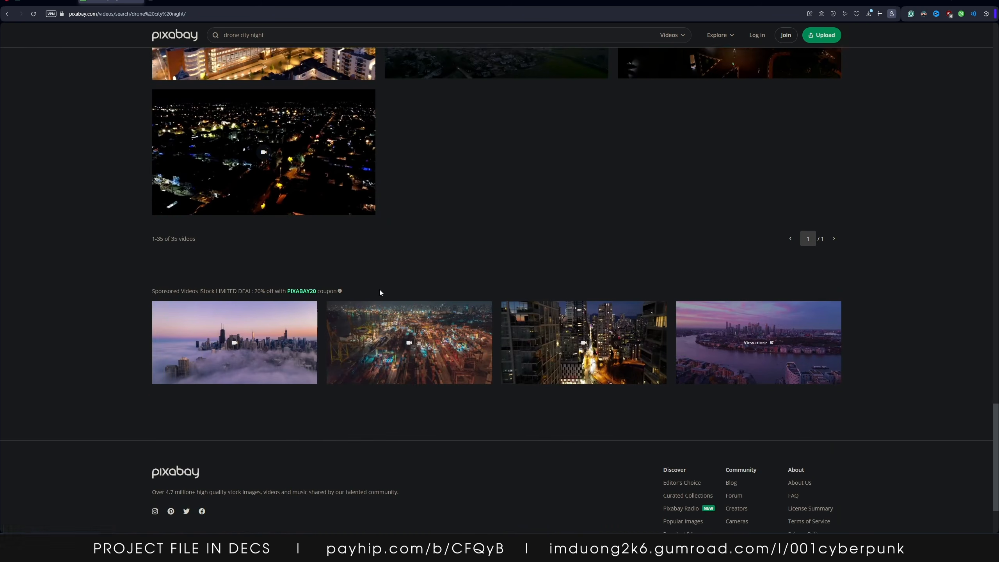
scroll(426, 322, "up", 10)
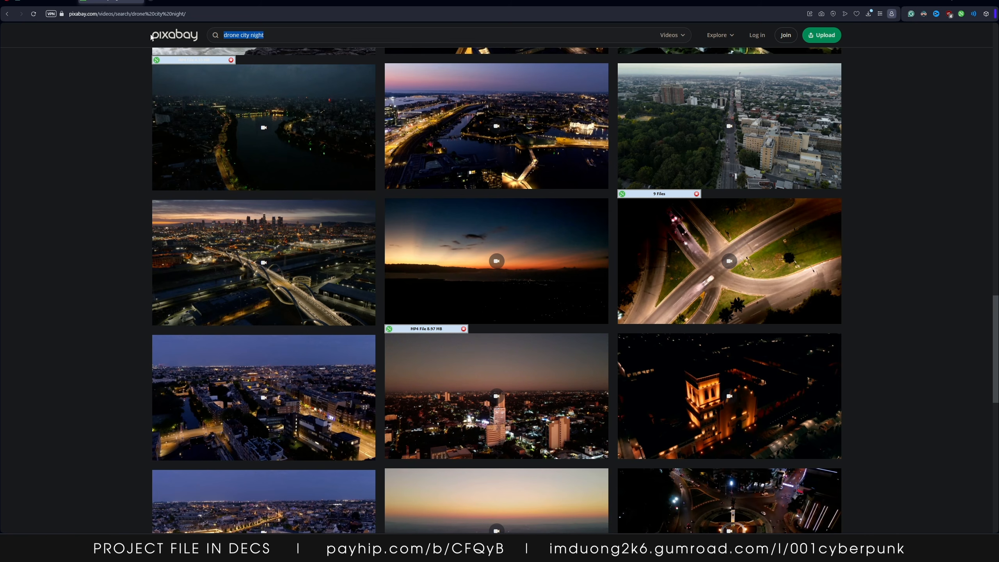
Try to search Pexels videos for drone city night using the copied search phrase
key("ctrl+c")
left_click(59, 2)
left_click(493, 141)
key("ctrl+v")
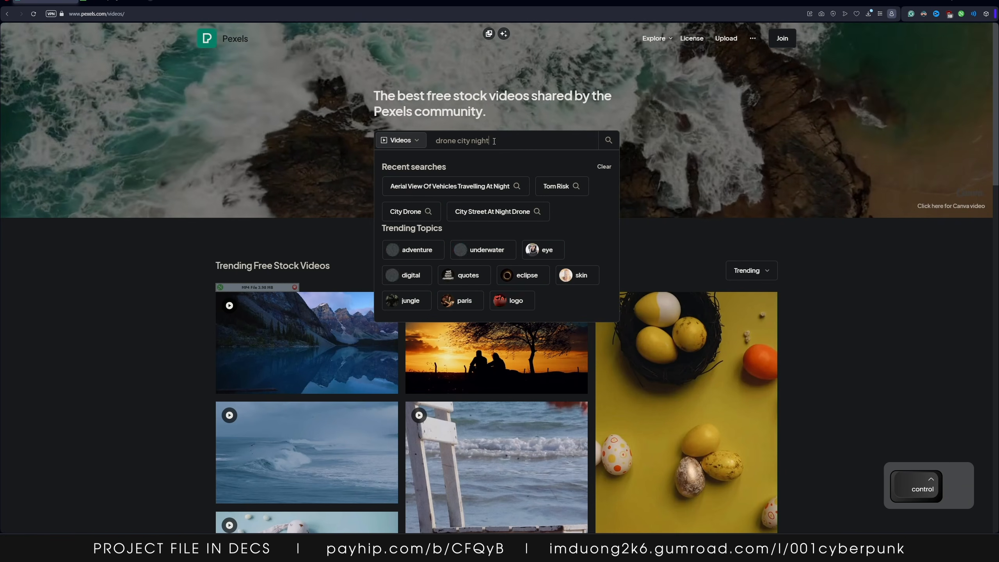
key("Return")
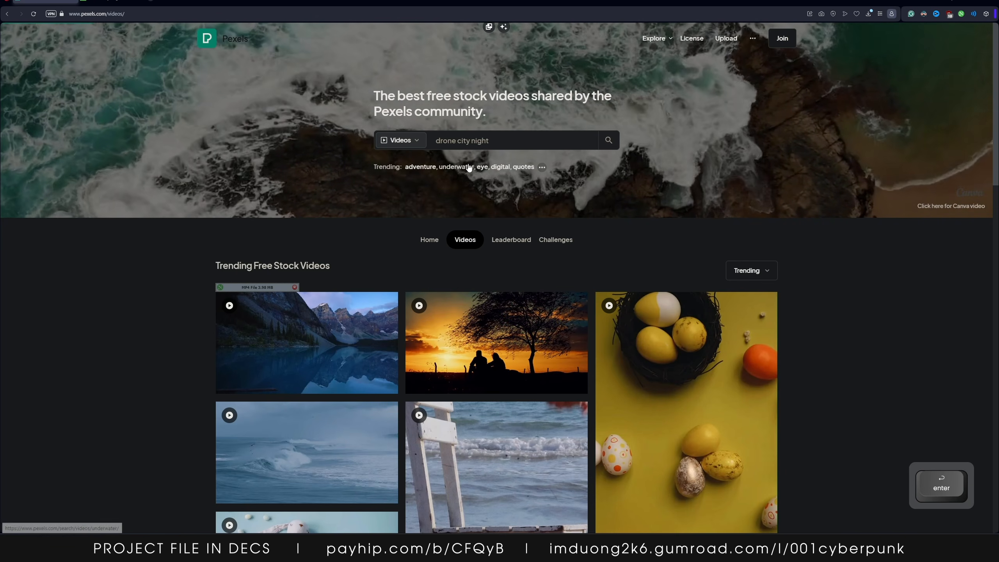
Search Pexels videos for aerial view of vehicles travelling at night from the recent searches
left_click(511, 141)
left_click(478, 190)
left_click(479, 190)
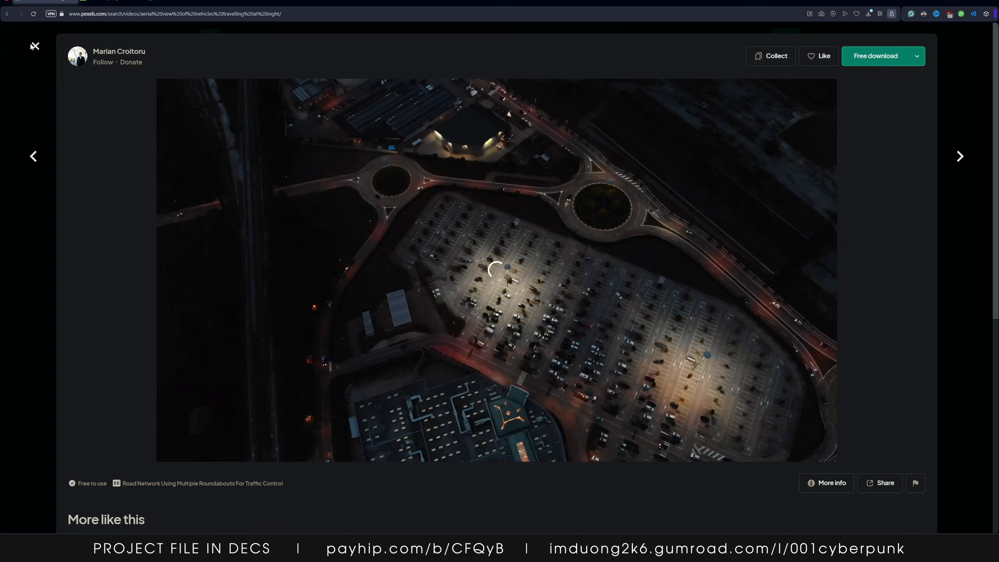
left_click(33, 46)
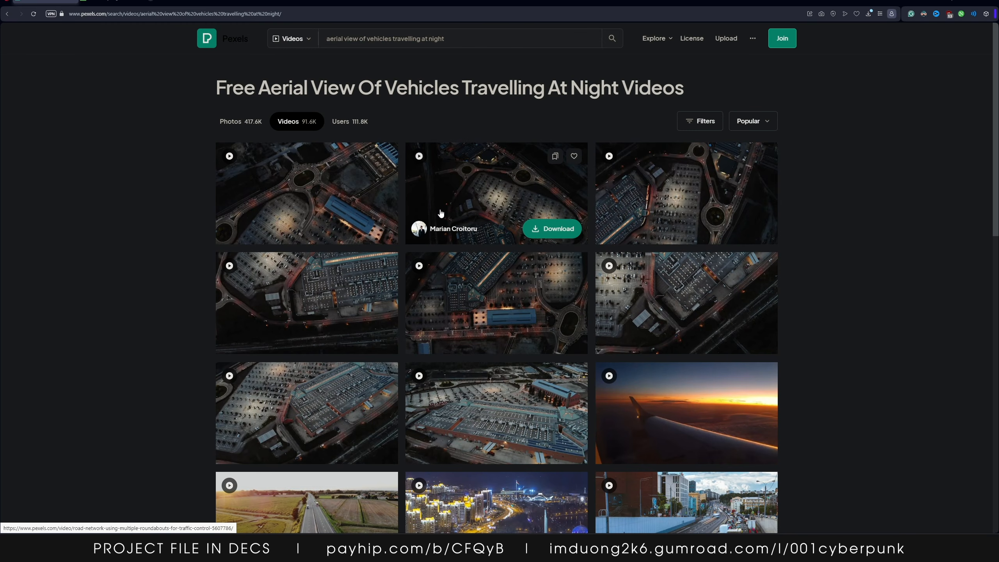
Browse the aerial night traffic video results for suitable road footage
scroll(515, 356, "down", 3)
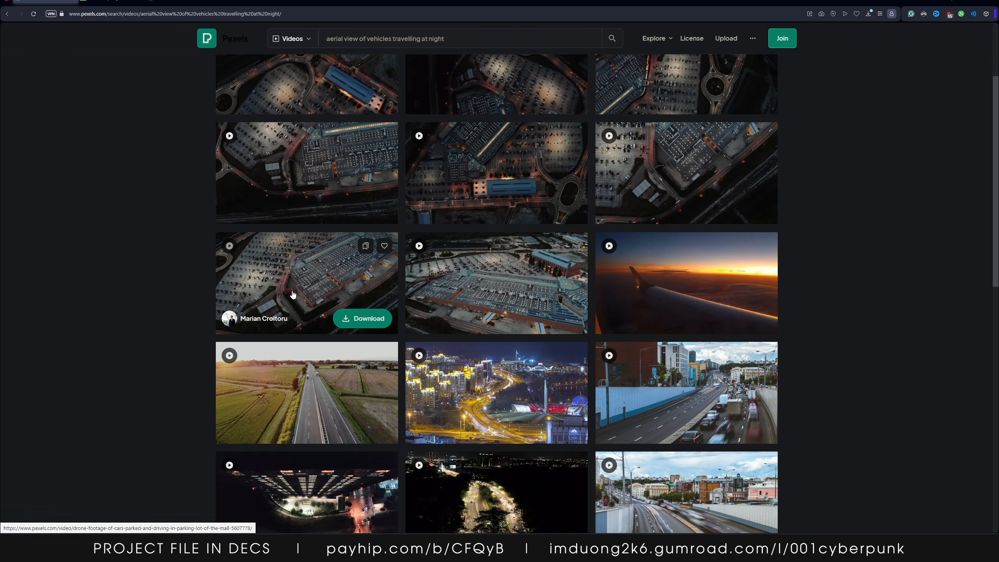
scroll(494, 280, "down", 6)
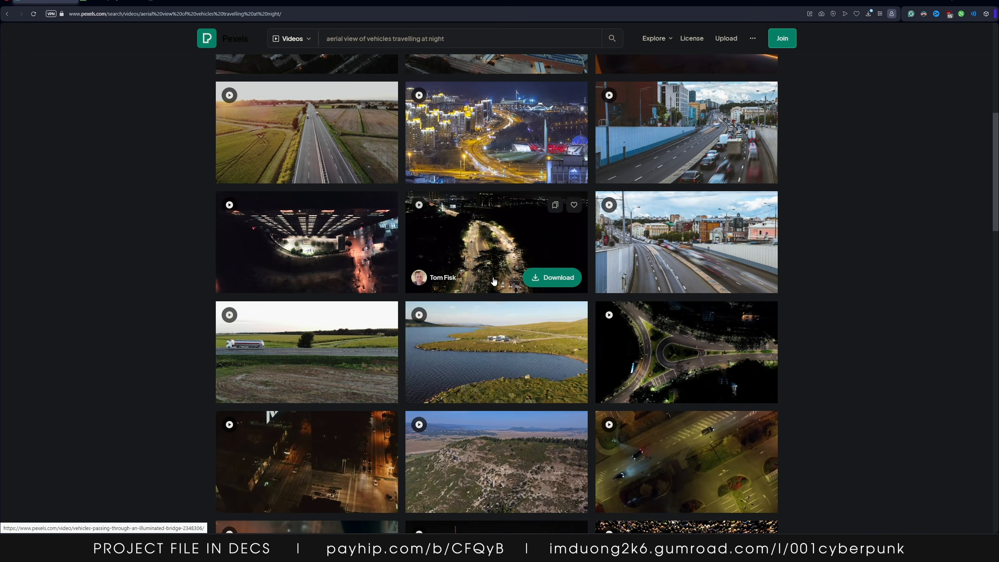
scroll(476, 262, "down", 9)
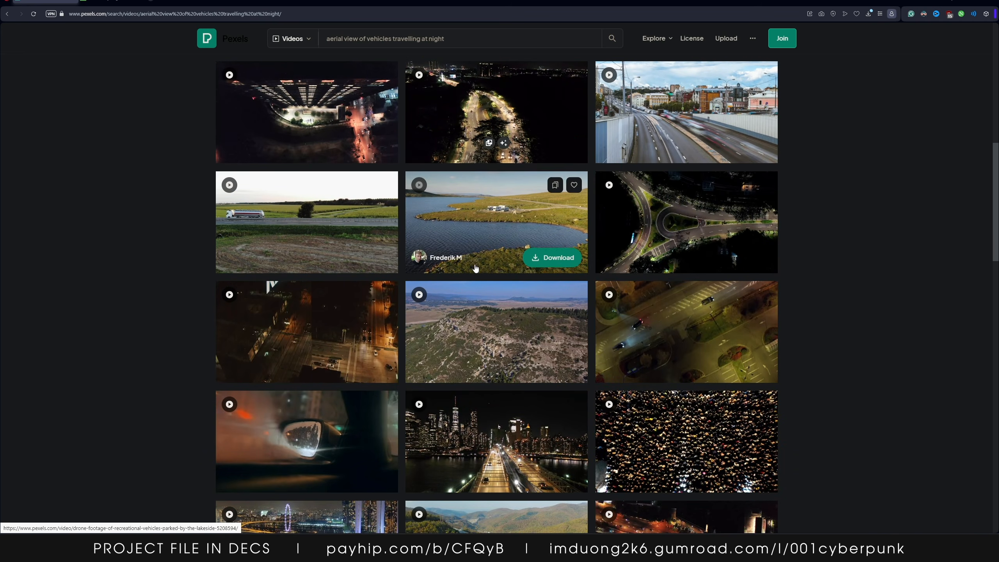
scroll(499, 272, "down", 6)
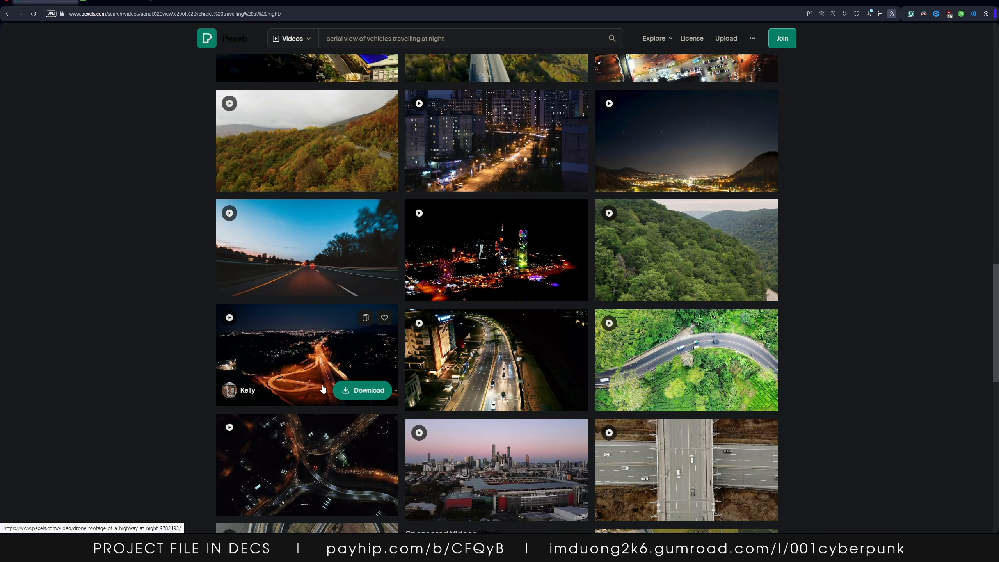
scroll(307, 354, "down", 6)
scroll(556, 296, "down", 15)
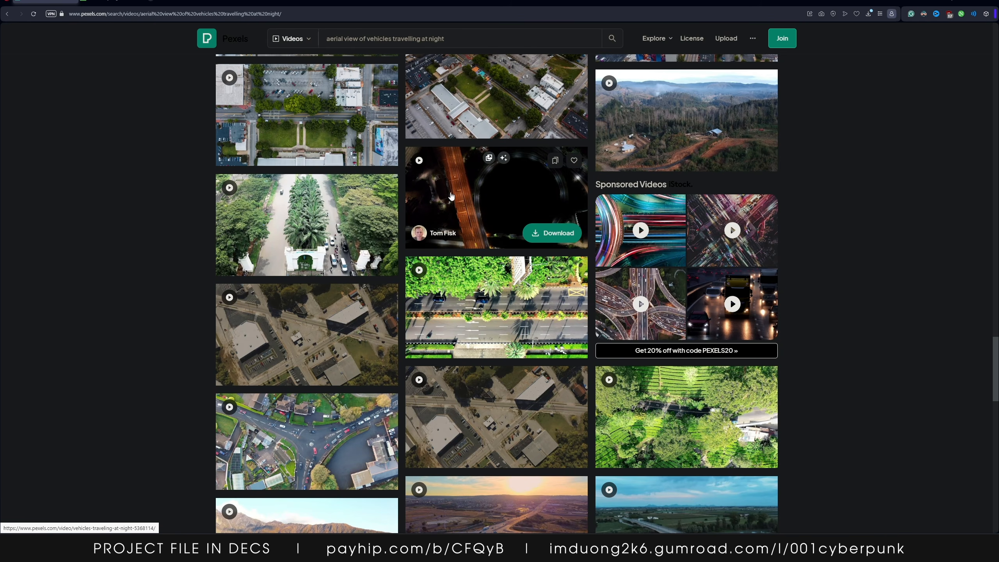
scroll(460, 206, "down", 5)
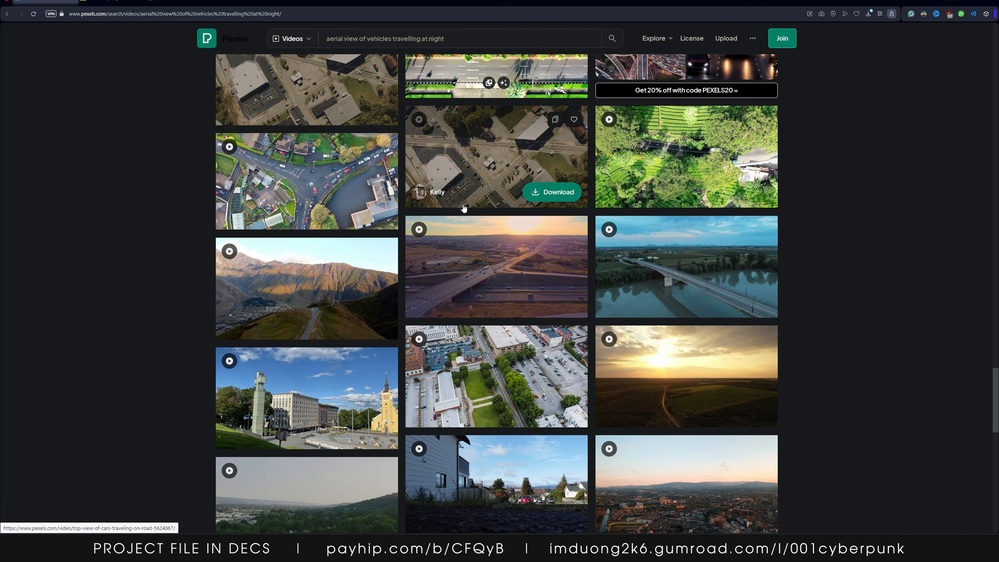
scroll(474, 268, "down", 5)
scroll(476, 268, "down", 8)
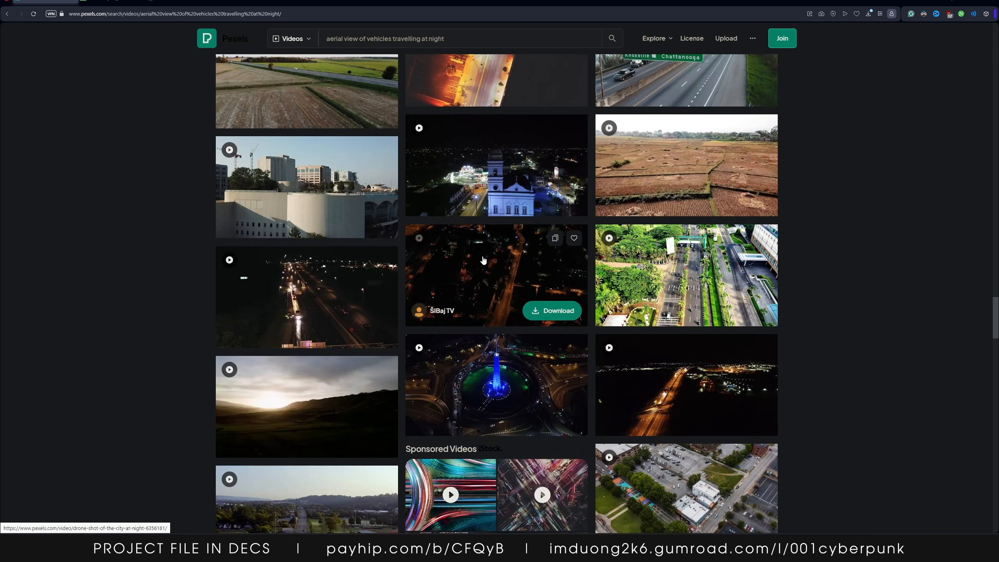
scroll(171, 293, "down", 3)
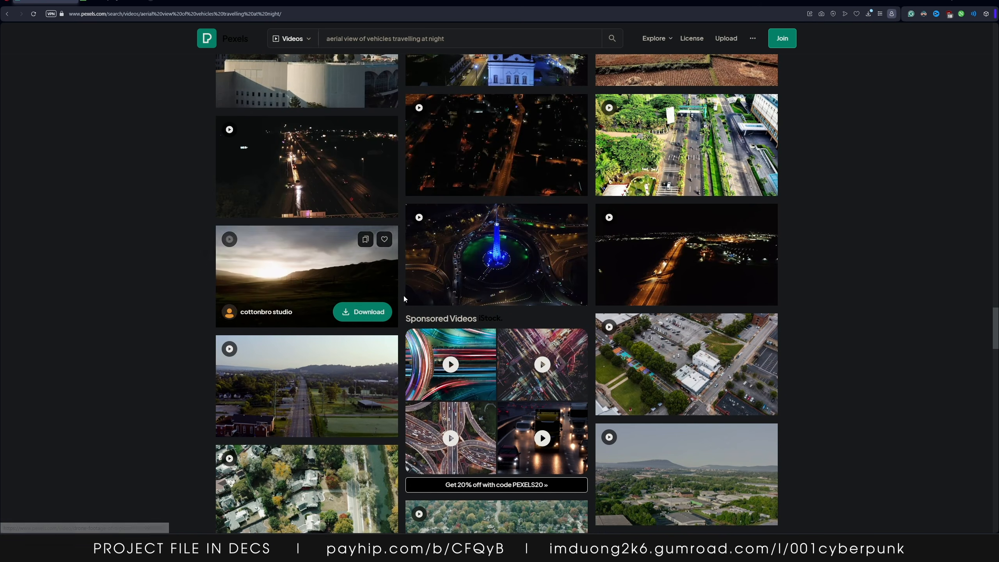
scroll(403, 295, "down", 10)
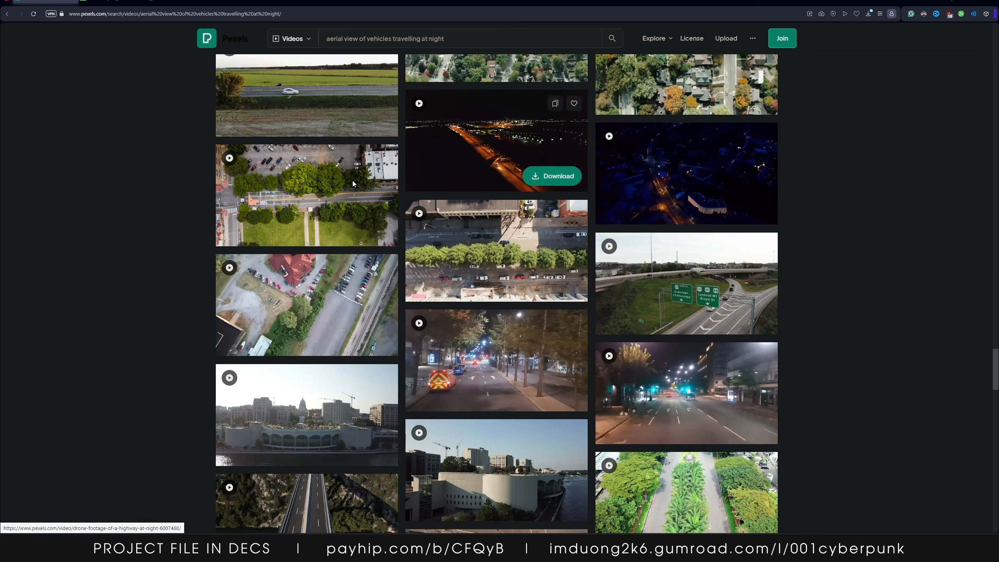
Switch back to Unreal Engine and set the viewport view mode to Unlit
left_click(990, 4)
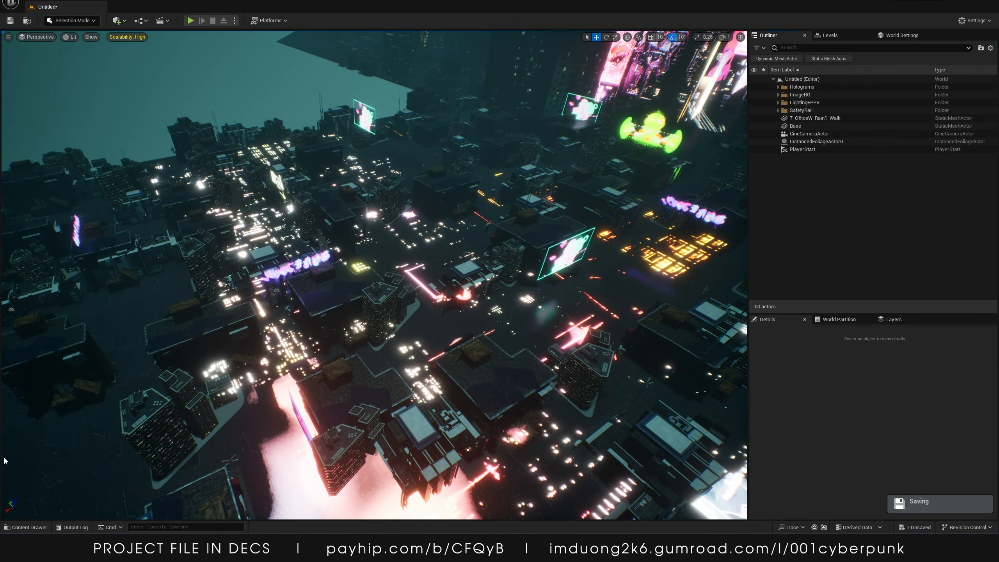
left_click(70, 37)
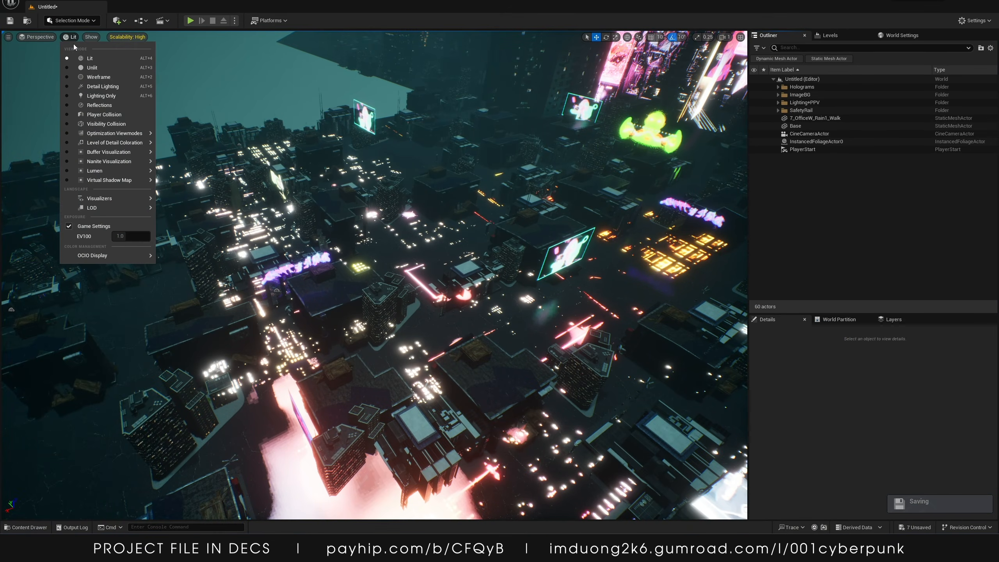
left_click(87, 68)
Open the Content Browser as a docked window and maximize it
left_click(27, 528)
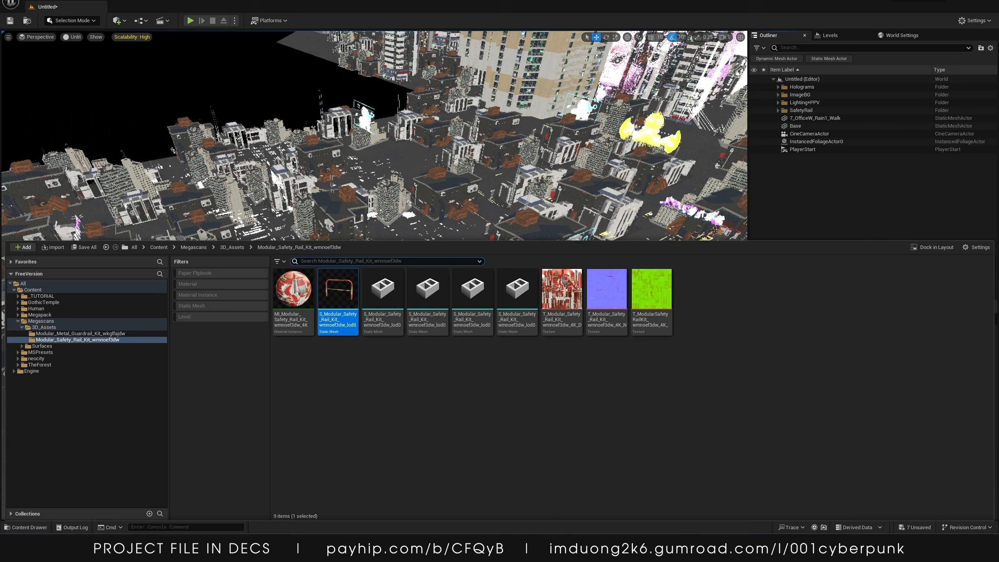
left_click(932, 247)
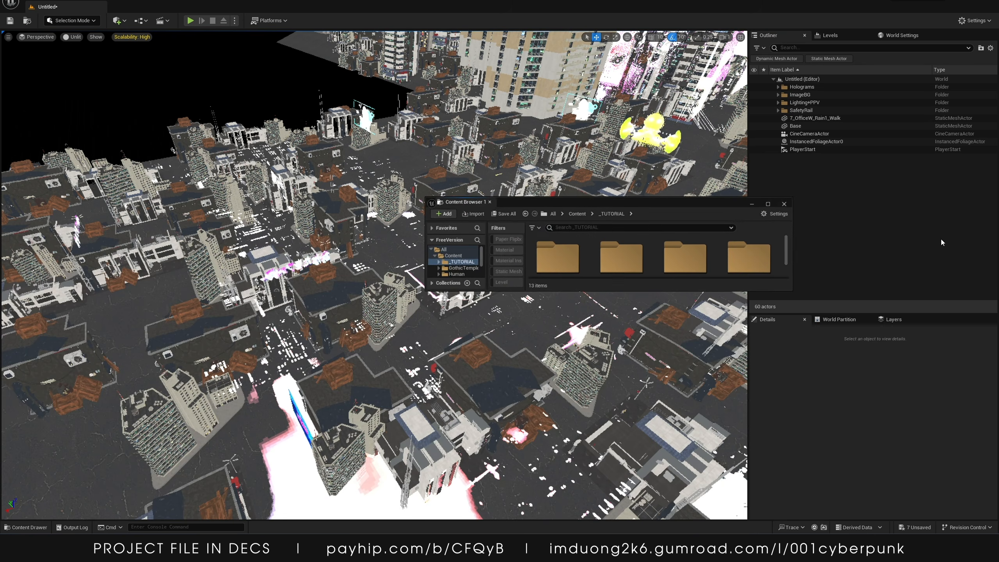
left_click(771, 203)
Create a new folder named Road_materials inside _TUTORIAL and open it
right_click(364, 158)
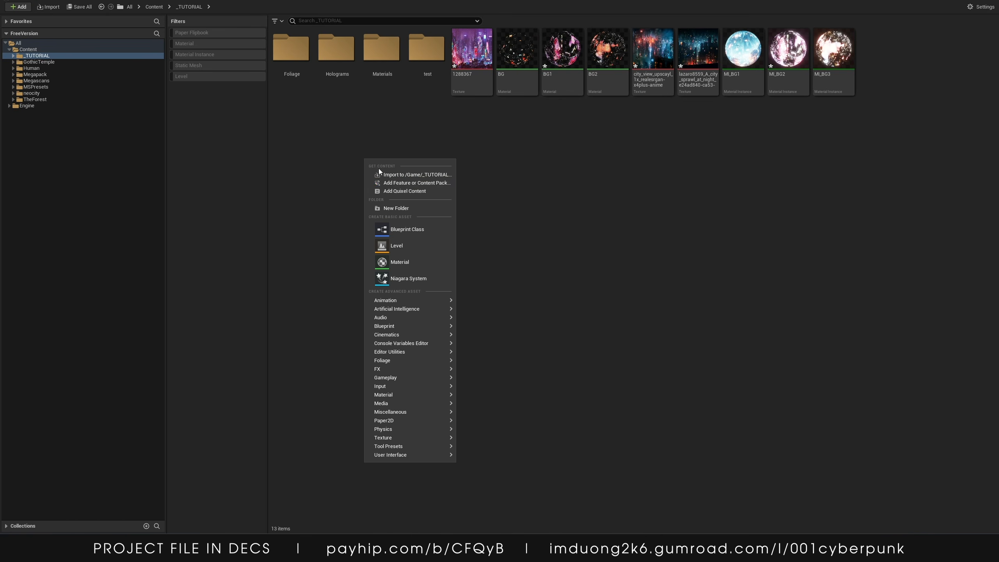
left_click(381, 204)
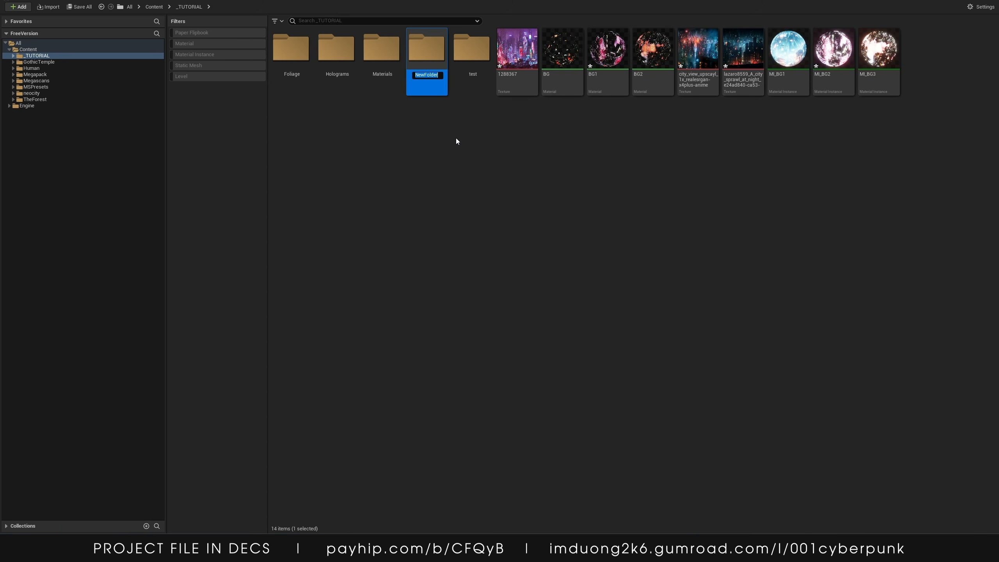
type("Road_m")
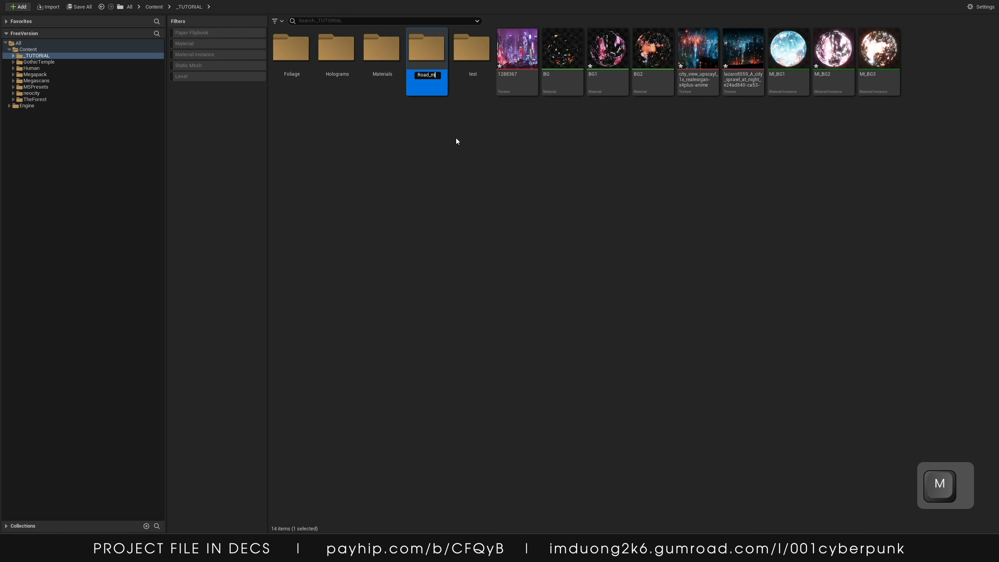
type("aterials")
key("Return")
key("Return")
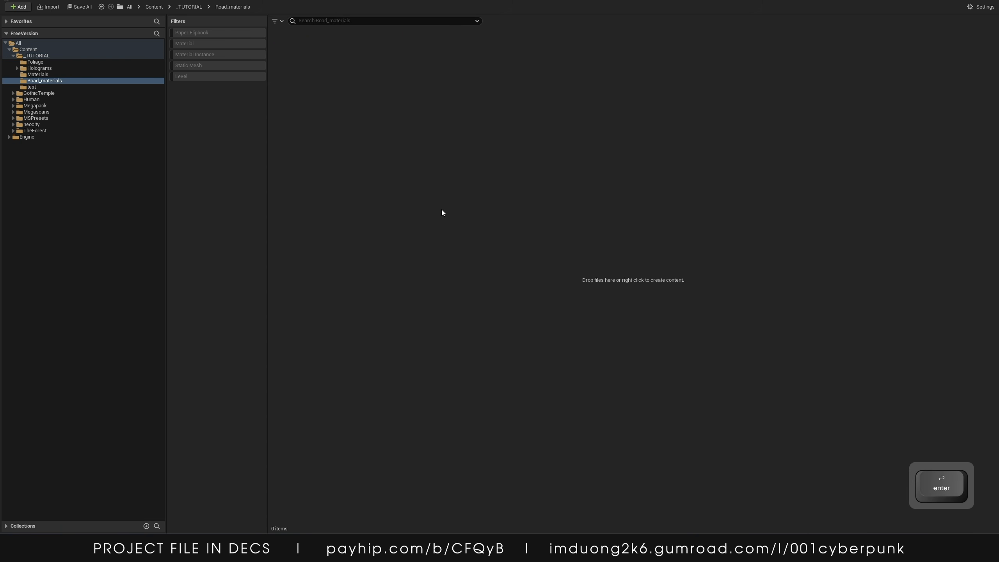
Create a File Media Source named MS_Road1 and duplicate it twice
right_click(325, 117)
mouse_move(369, 358)
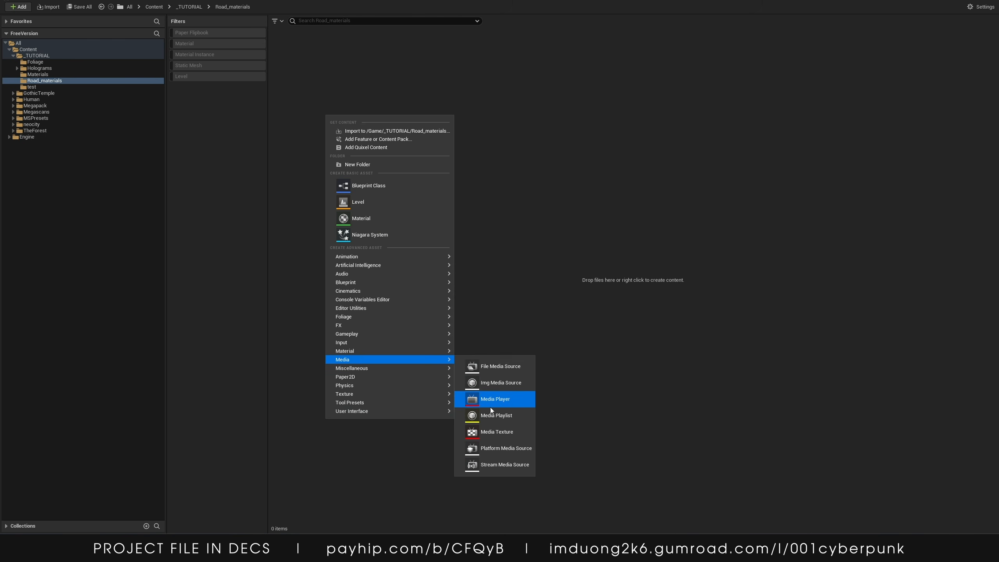
left_click(477, 368)
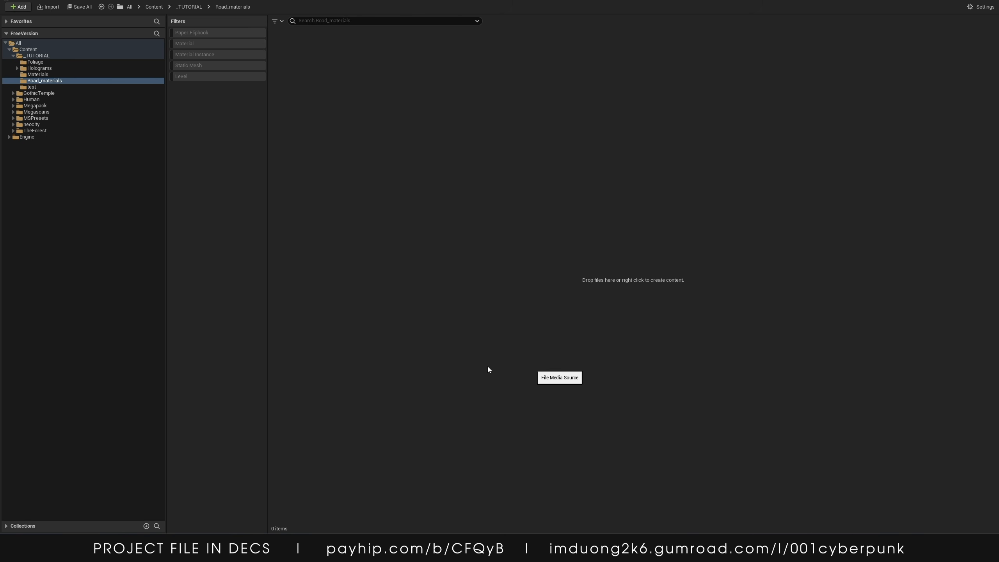
key("BackSpace")
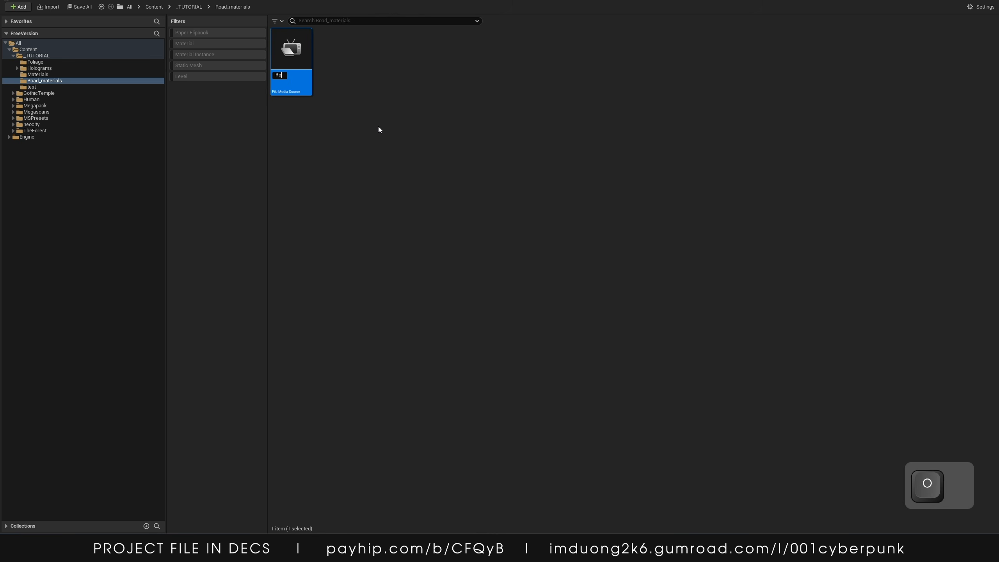
type("MS")
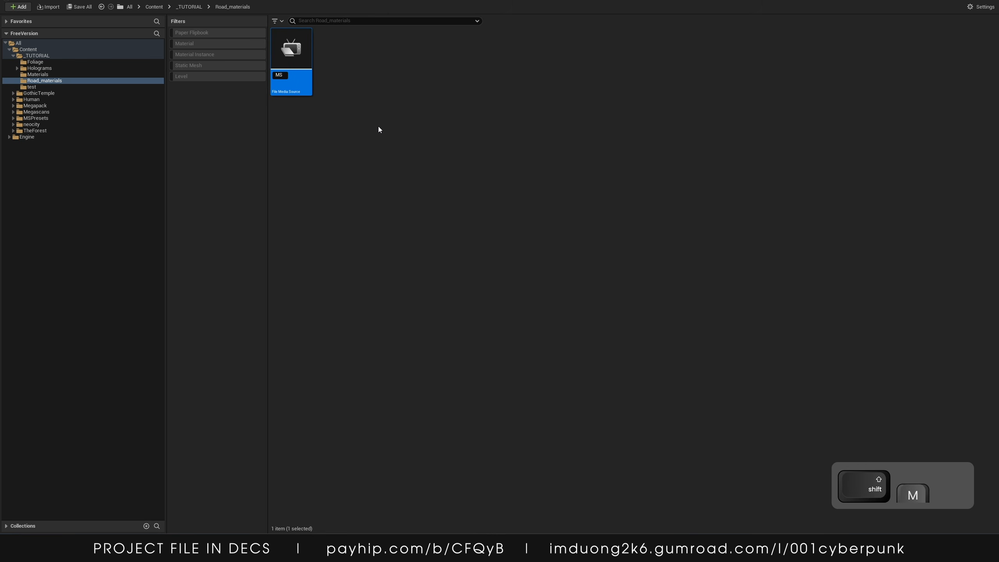
type("_Road1")
key("Return")
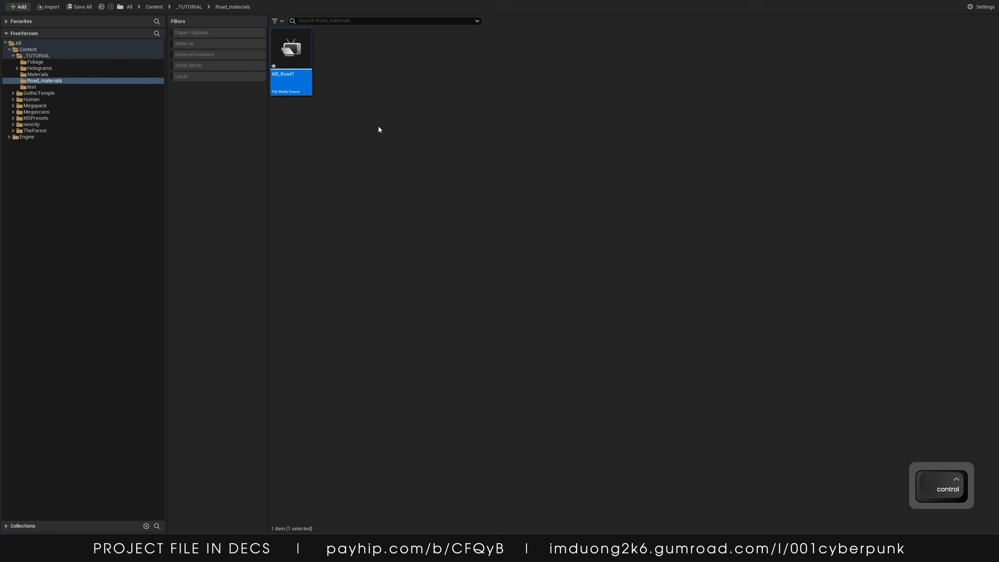
key("ctrl+d")
key("ctrl+d")
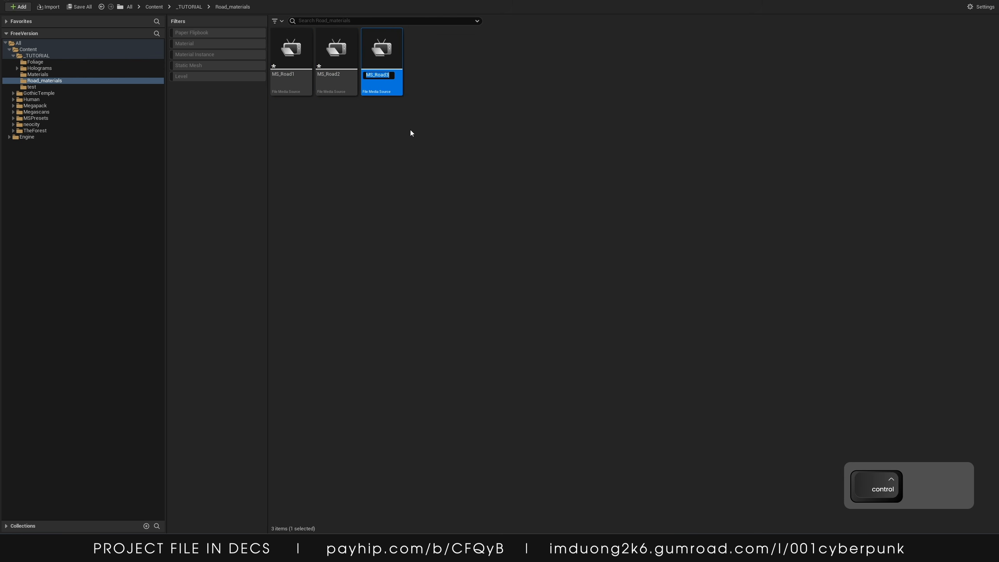
Open MS_Road1, set its file path to road.mp4 in E:/-1 Youtube Stuffs/Texture, and enable Precache File
key("ctrl+f")
double_click(294, 36)
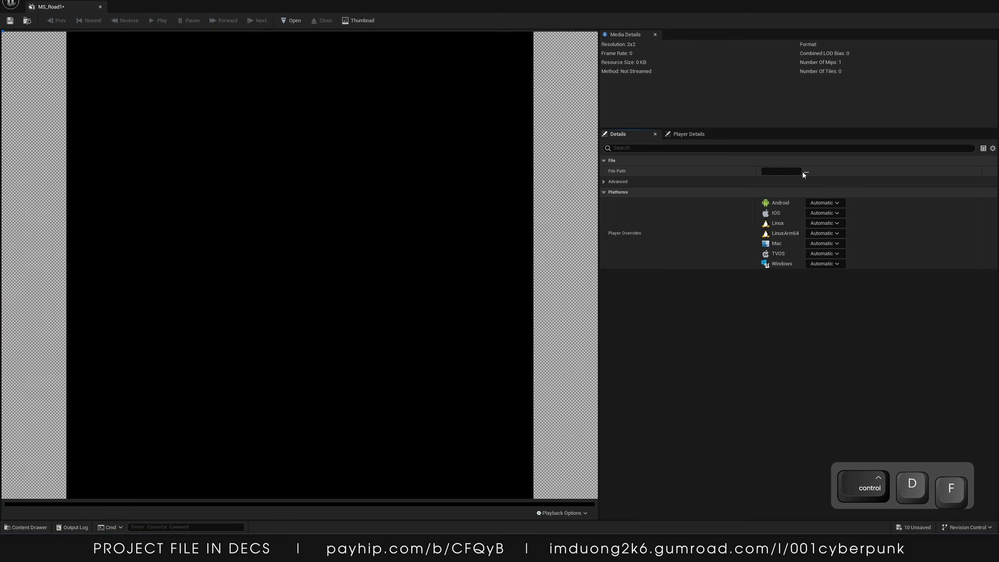
left_click(805, 172)
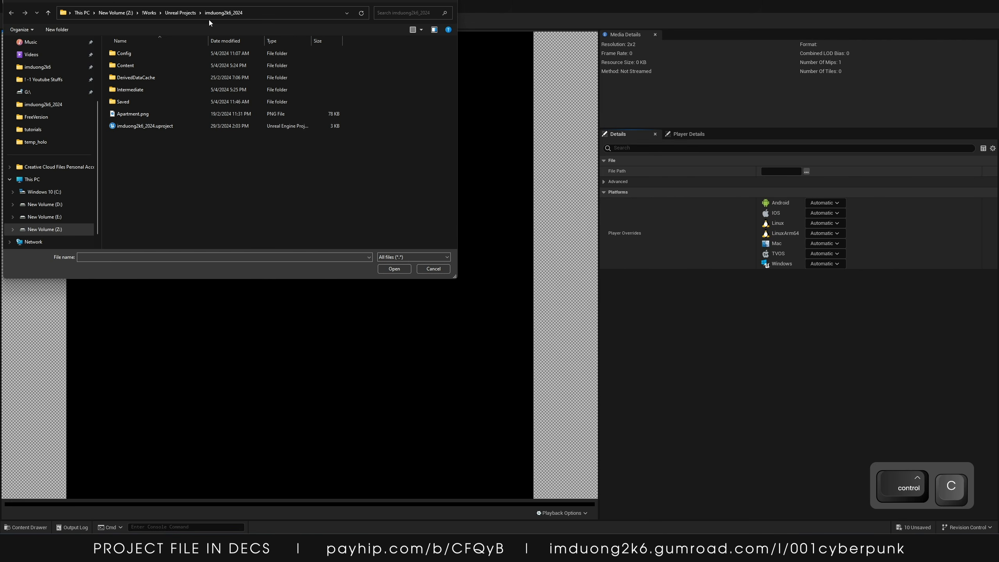
left_click(280, 12)
type("E:\\! -1 Youtube Stuffs\\Texture")
key("Return")
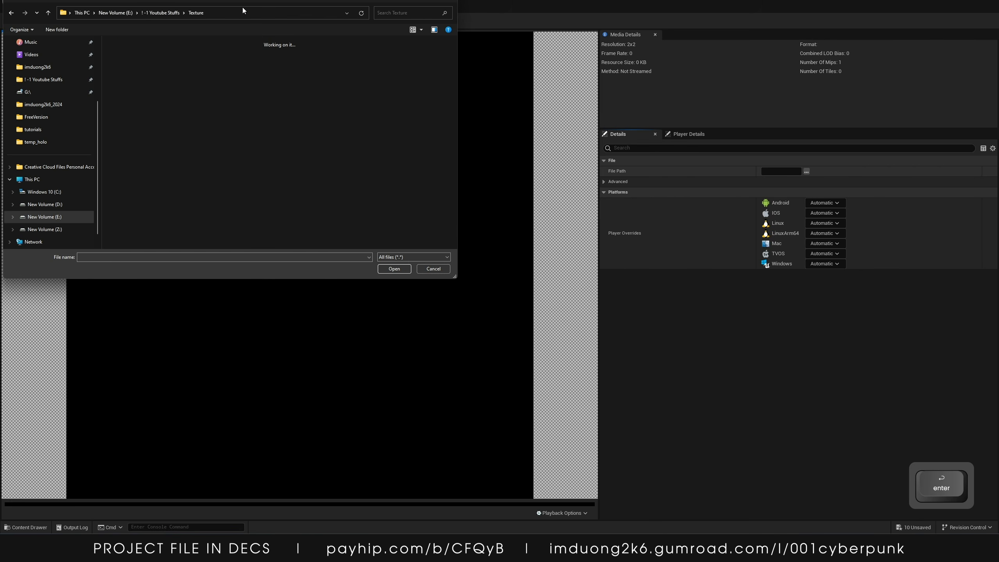
scroll(267, 54, "down", 2)
double_click(143, 192)
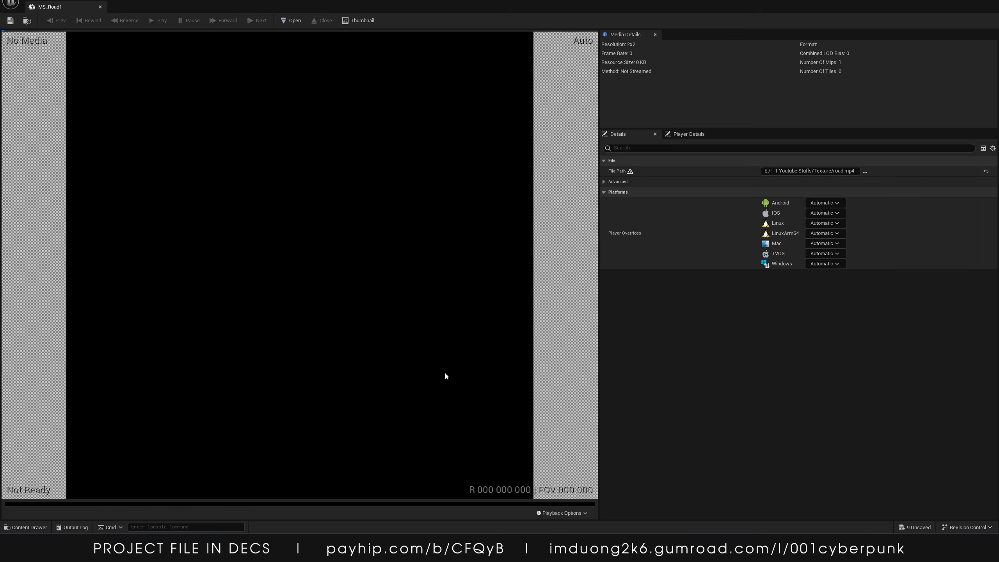
left_click(603, 182)
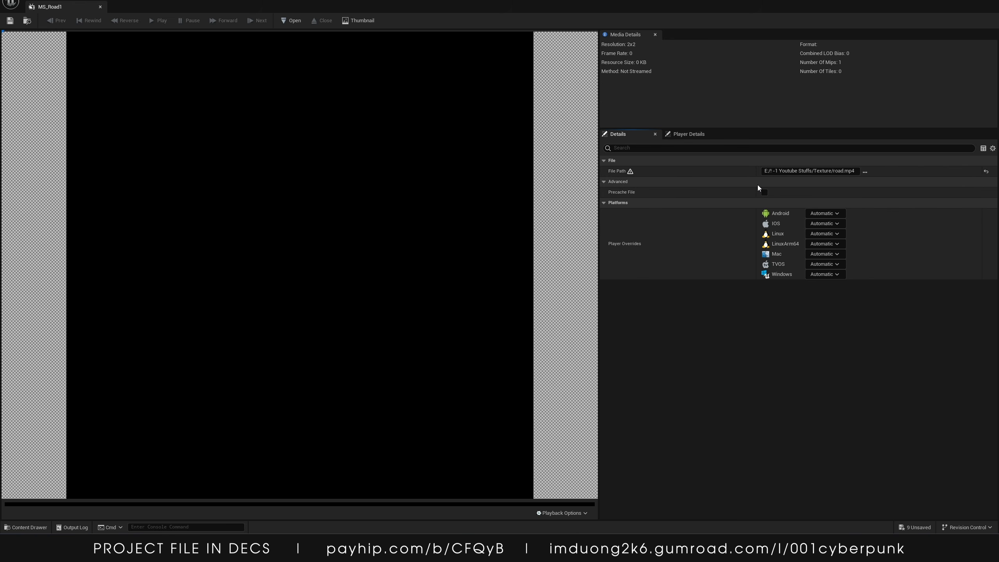
left_click(764, 192)
Set MS_Road2's file path to road2.mp4 from the same Texture folder and close its editor
left_click(688, 134)
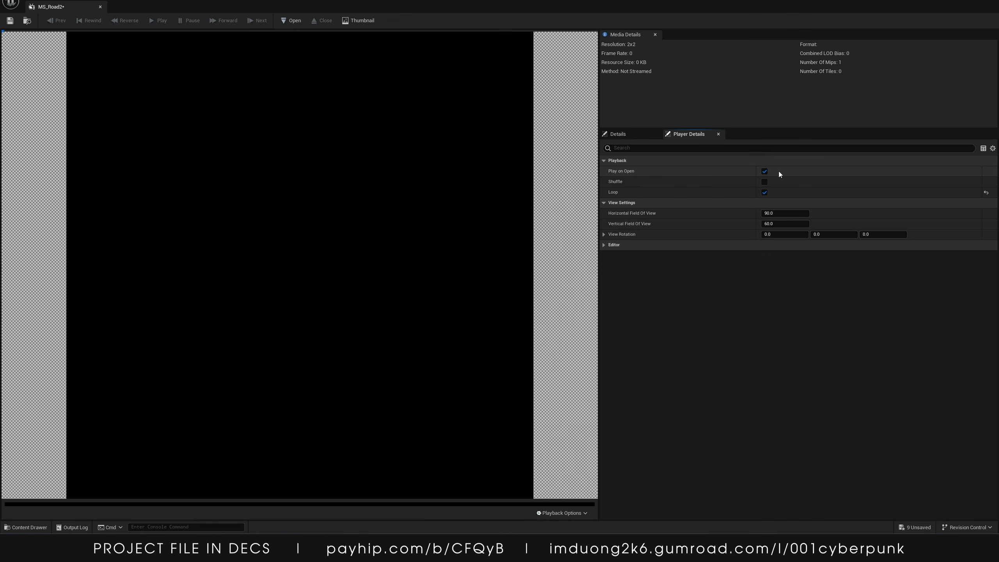
left_click(639, 135)
left_click(805, 173)
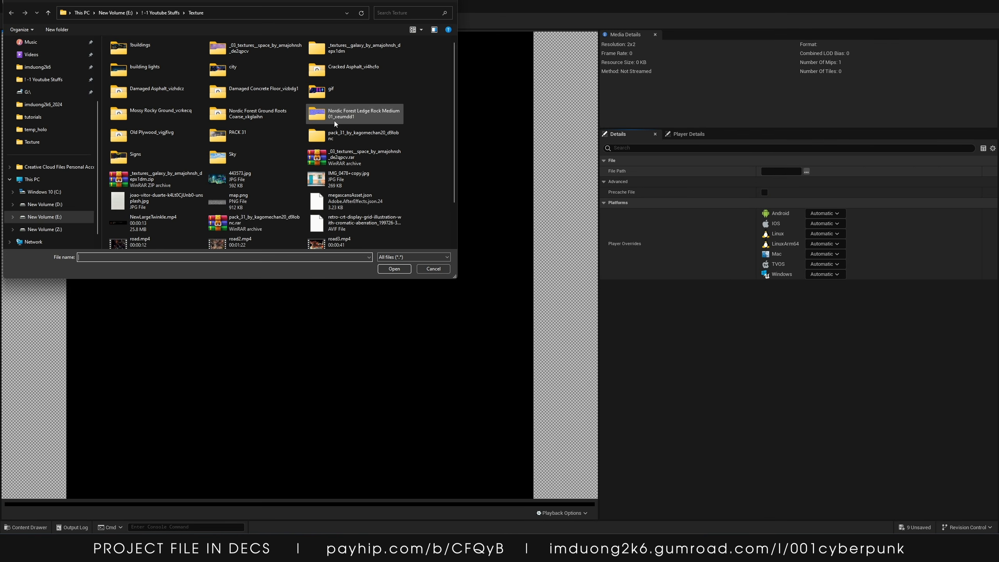
scroll(248, 222, "down", 3)
double_click(248, 196)
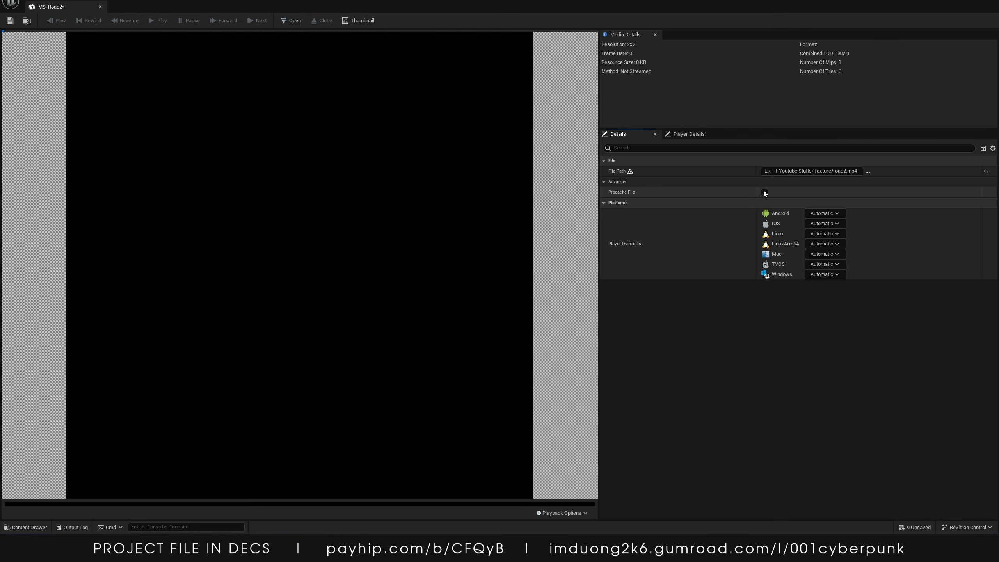
left_click(678, 135)
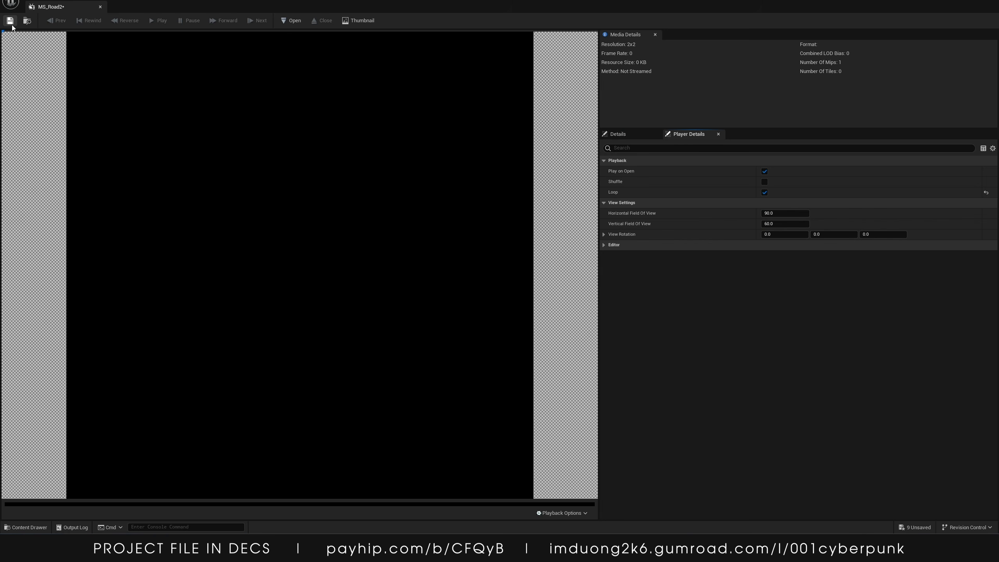
left_click(989, 2)
Open MS_Road3, set its file path to road3.mp4, and enable Precache File
left_click(394, 56)
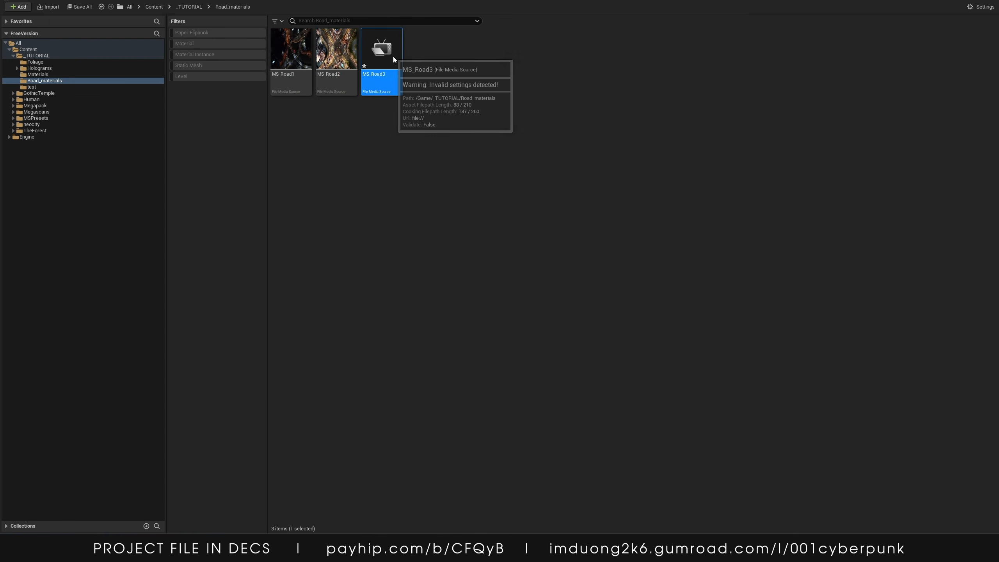
double_click(393, 56)
left_click(645, 135)
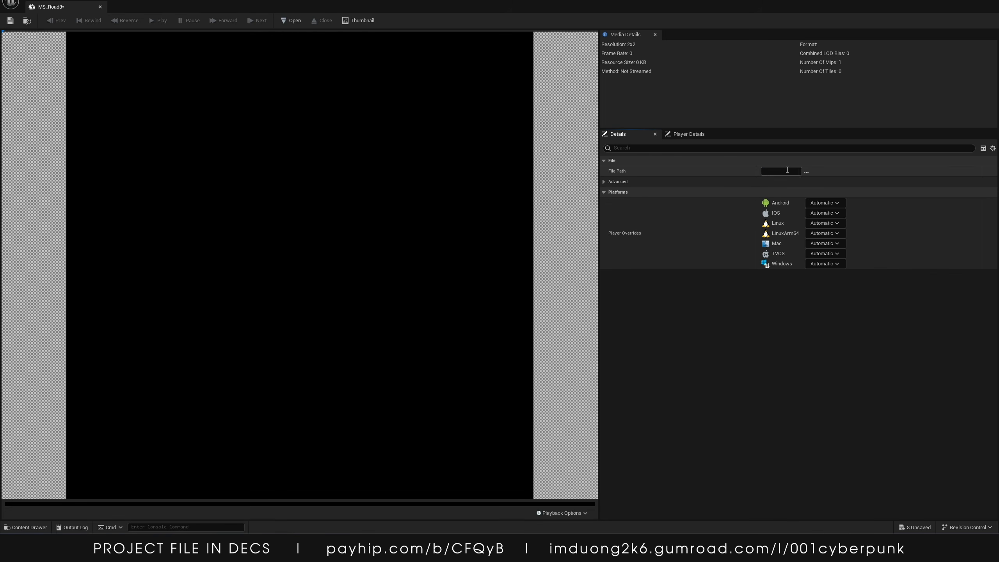
left_click(805, 171)
scroll(372, 234, "down", 1)
double_click(348, 207)
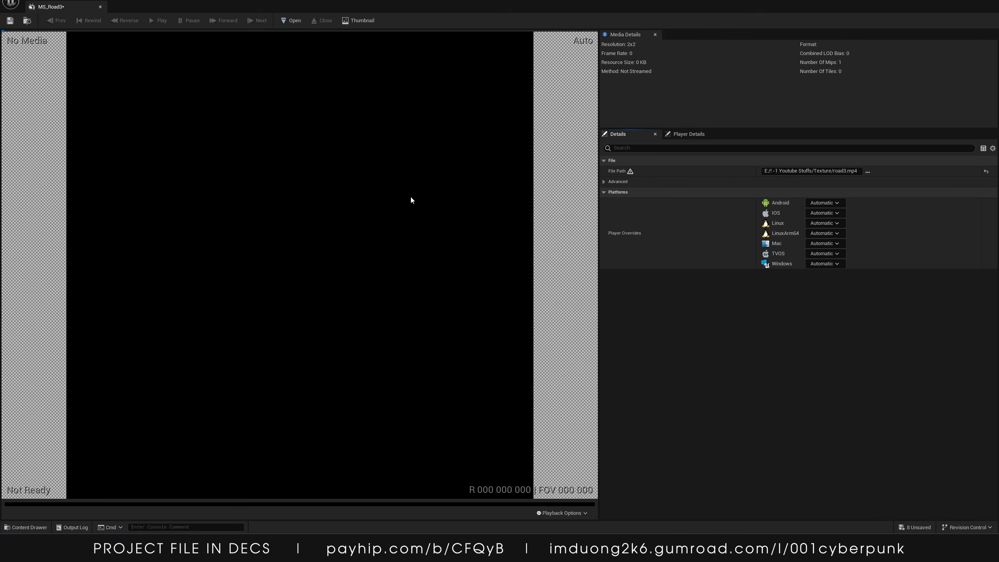
left_click(620, 180)
left_click(764, 192)
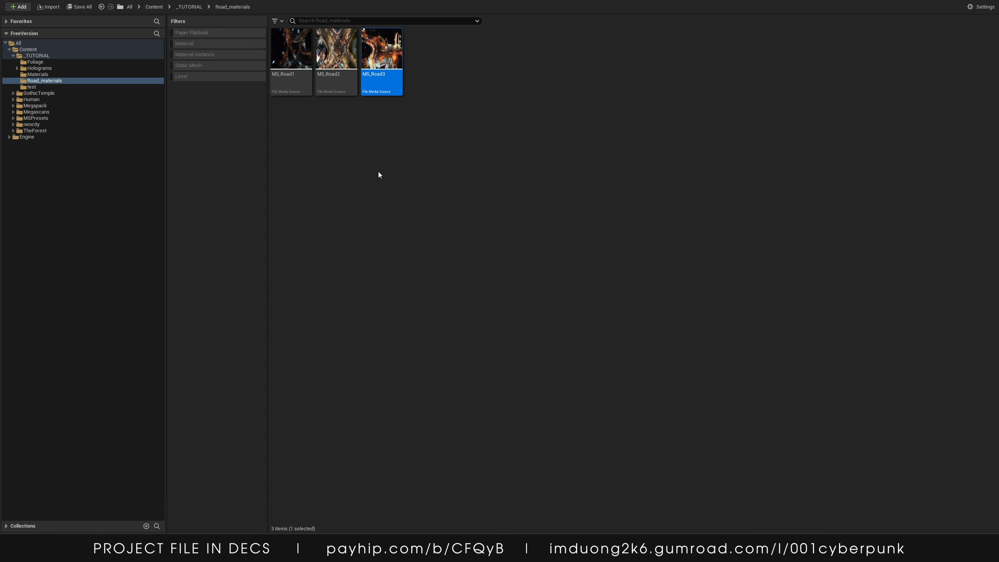
Create a Media Player with a video output MediaTexture asset and name it MP_Road1
right_click(352, 169)
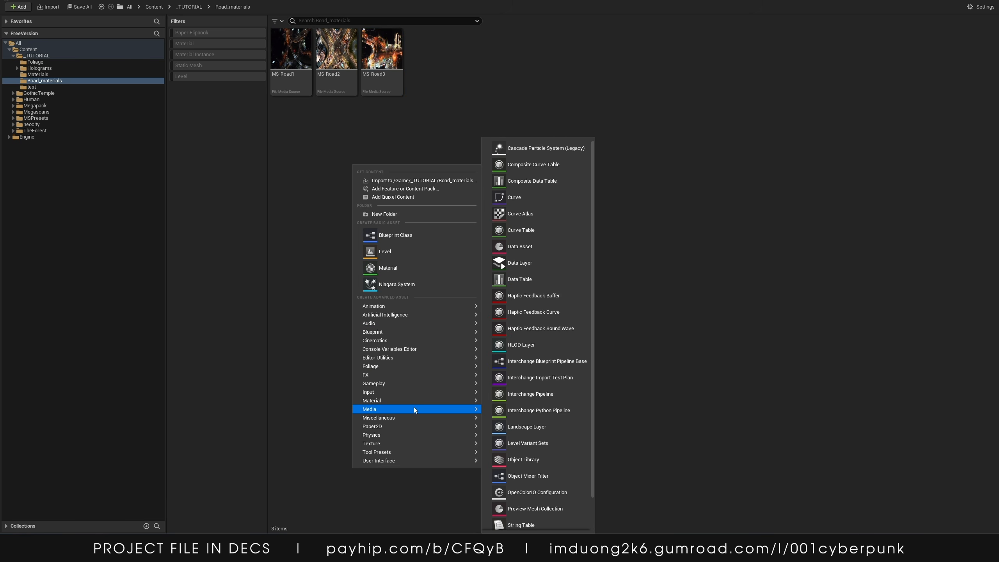
mouse_move(456, 411)
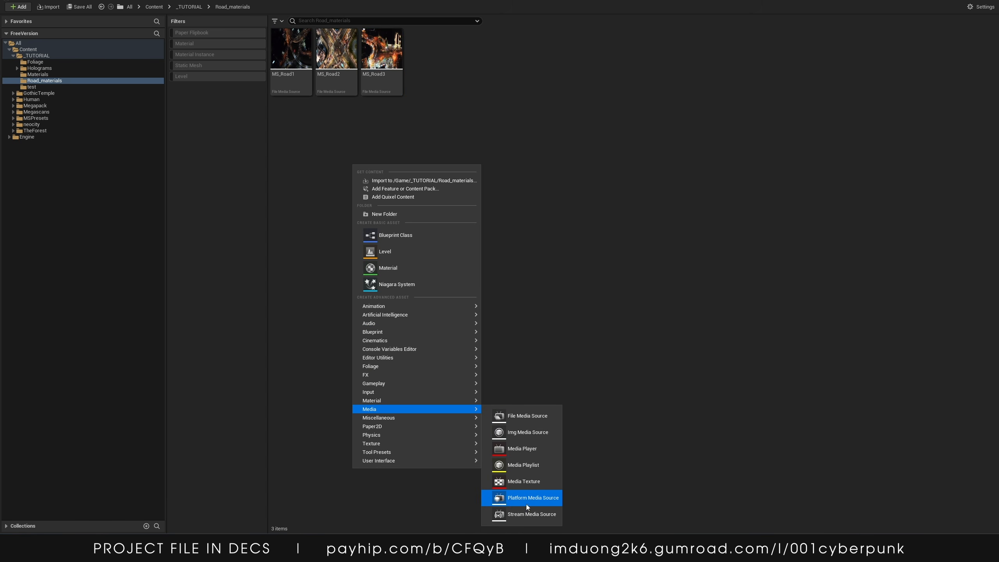
left_click(526, 449)
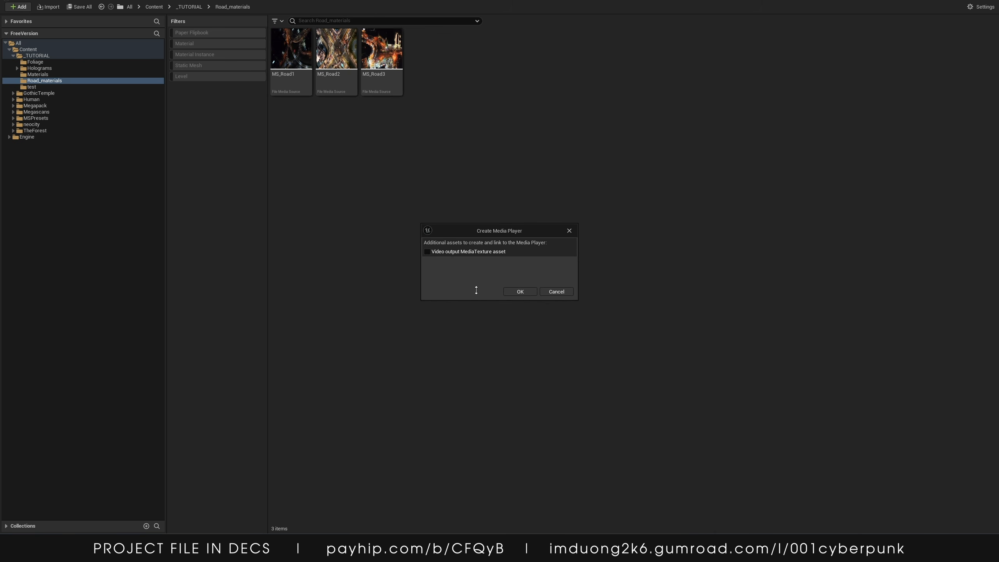
left_click(517, 294)
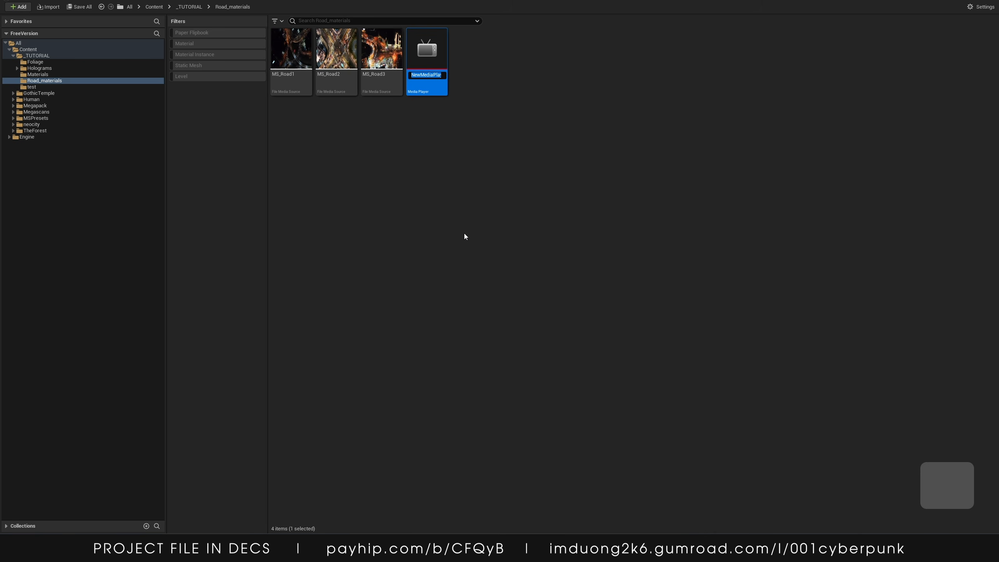
type("MP_")
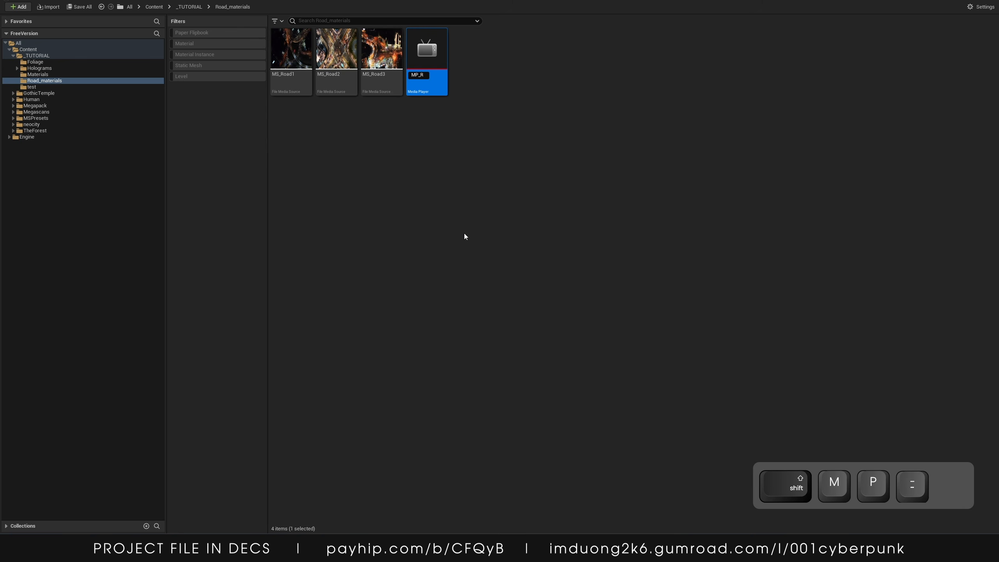
type("Road1")
key("Return")
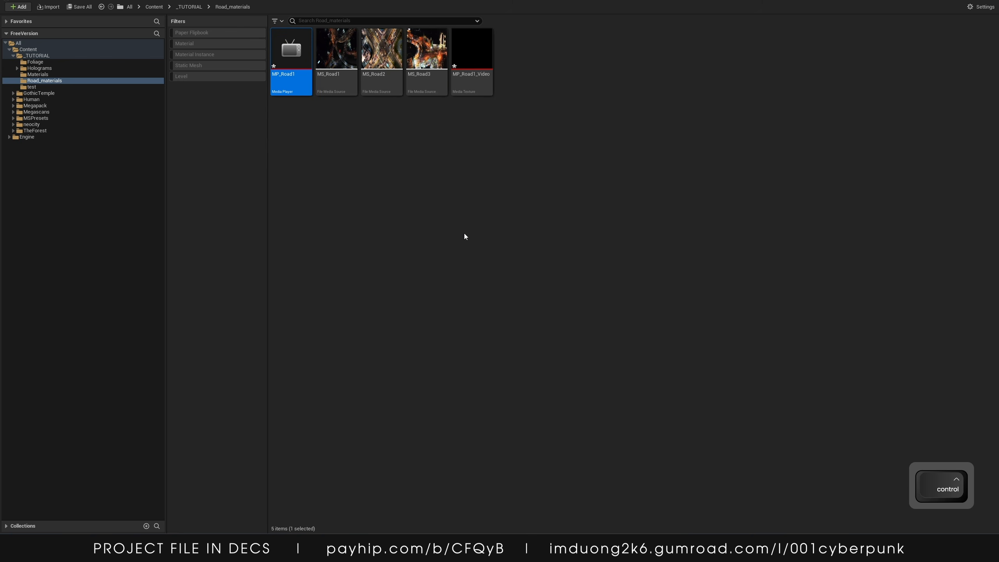
key("ctrl+d")
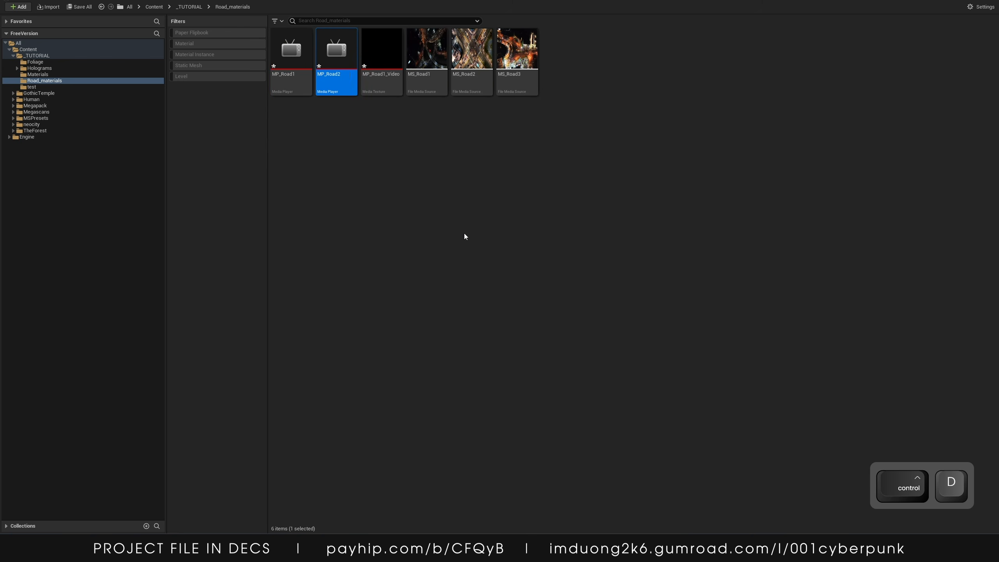
key("ctrl+z")
left_click(335, 74)
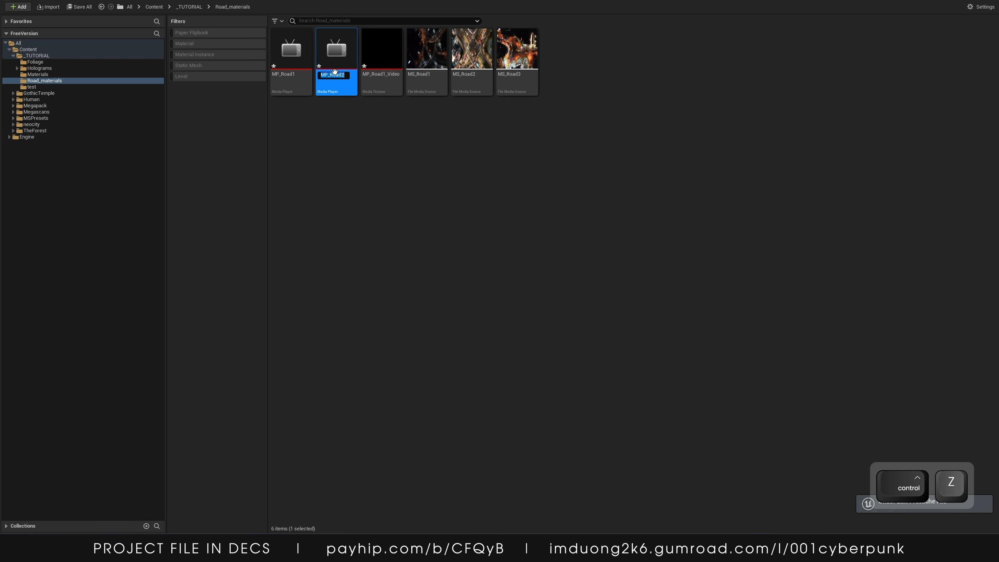
key("Delete")
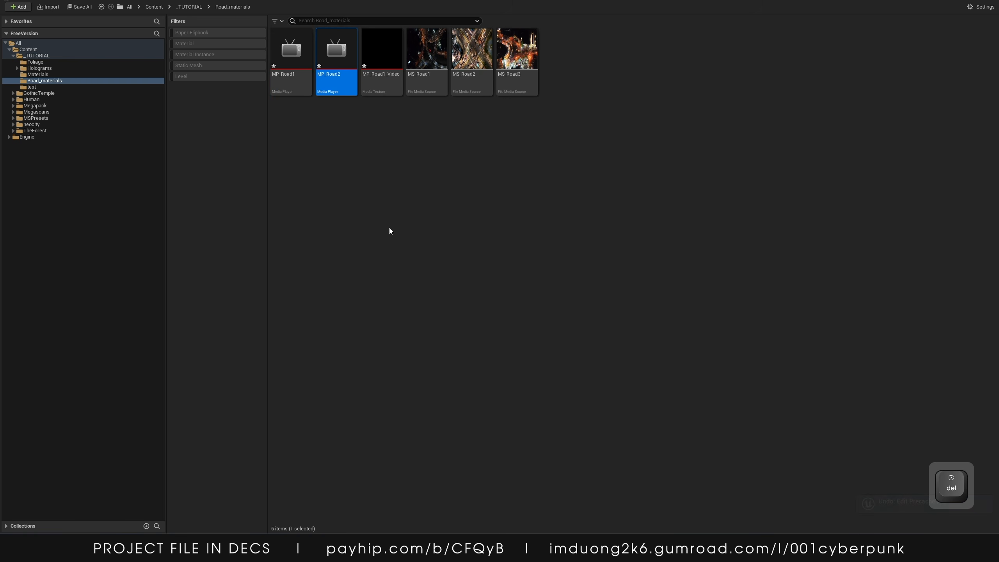
key("Delete")
left_click(435, 393)
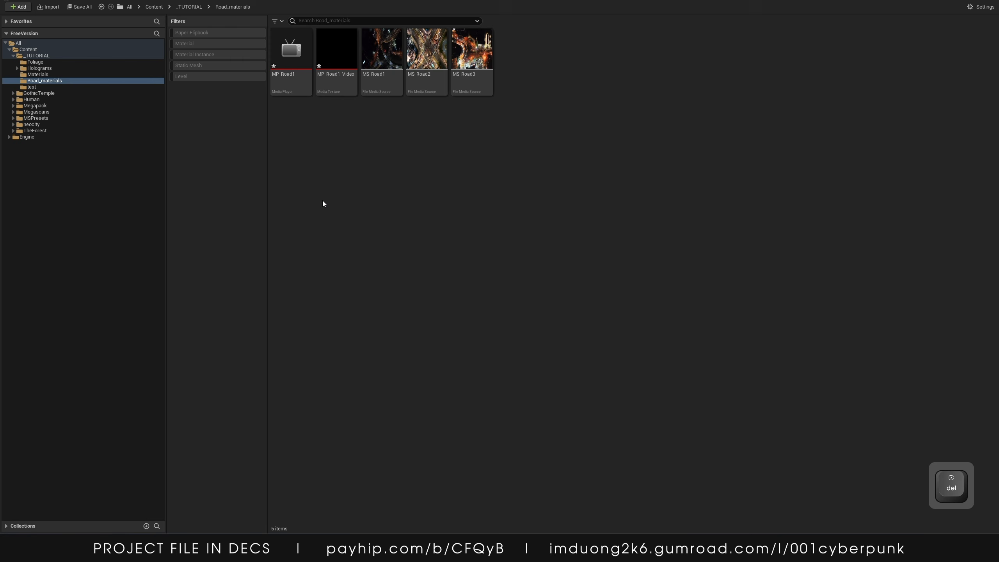
Create another Media Player with a video output MediaTexture asset named MP_Road2
right_click(322, 200)
mouse_move(390, 478)
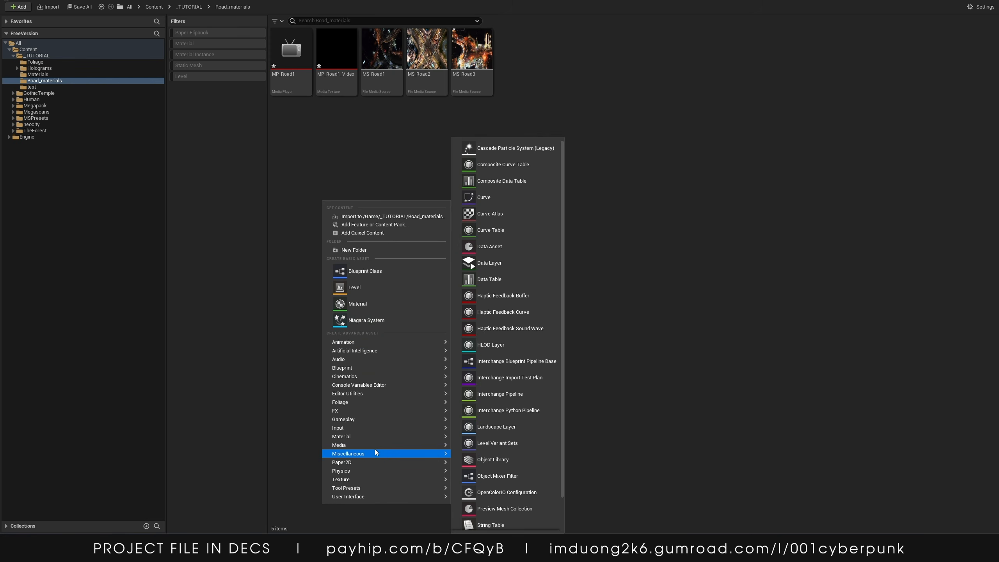
mouse_move(376, 444)
left_click(479, 456)
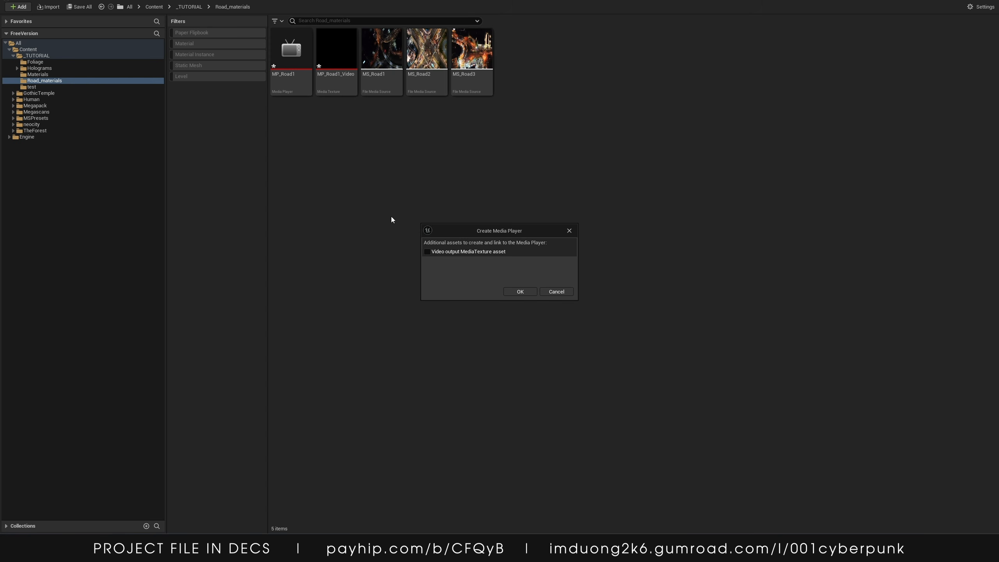
left_click(520, 291)
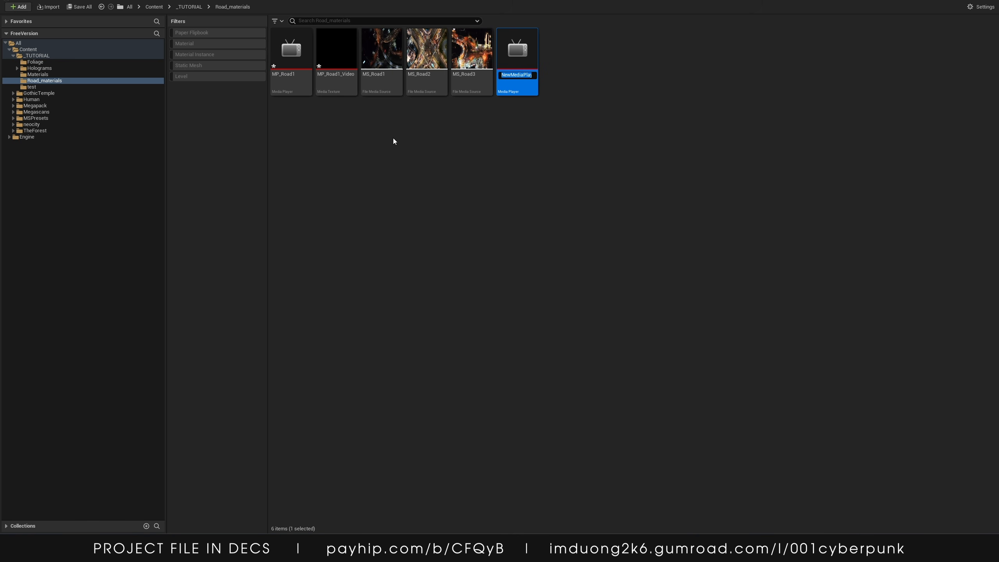
type("MP_Road2")
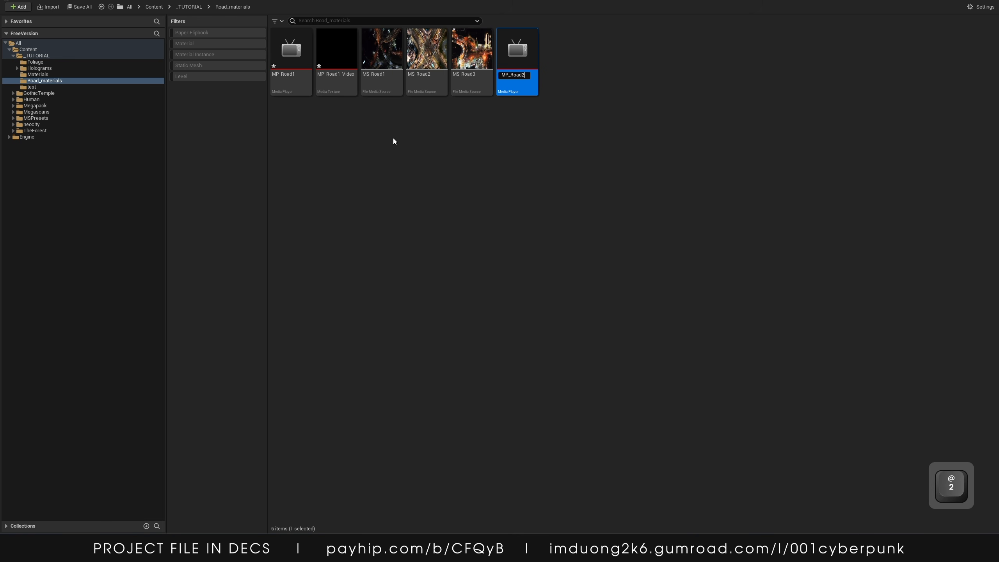
key("Return")
Create a third Media Player with a video output MediaTexture asset named MP_Road3
right_click(394, 141)
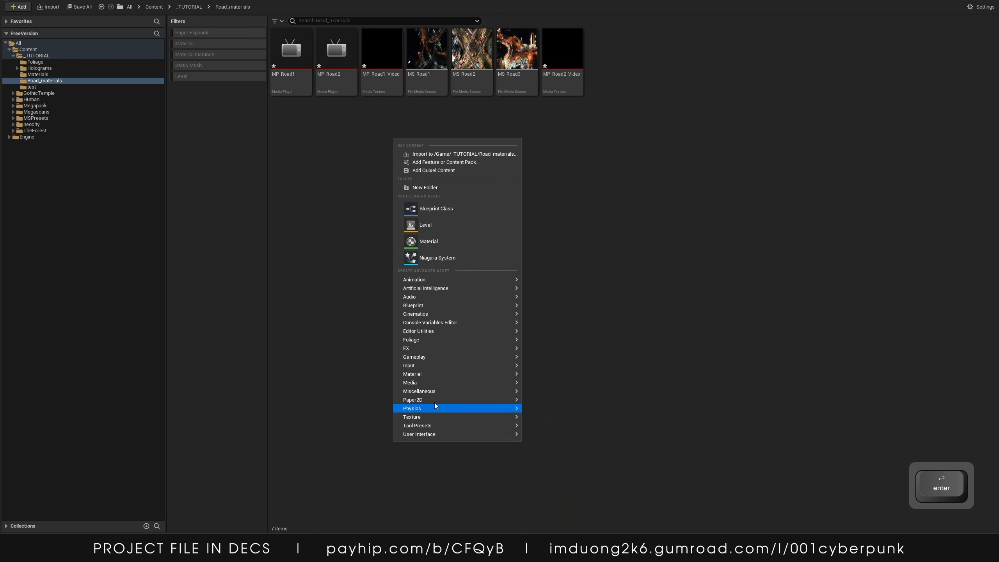
mouse_move(492, 400)
mouse_move(507, 382)
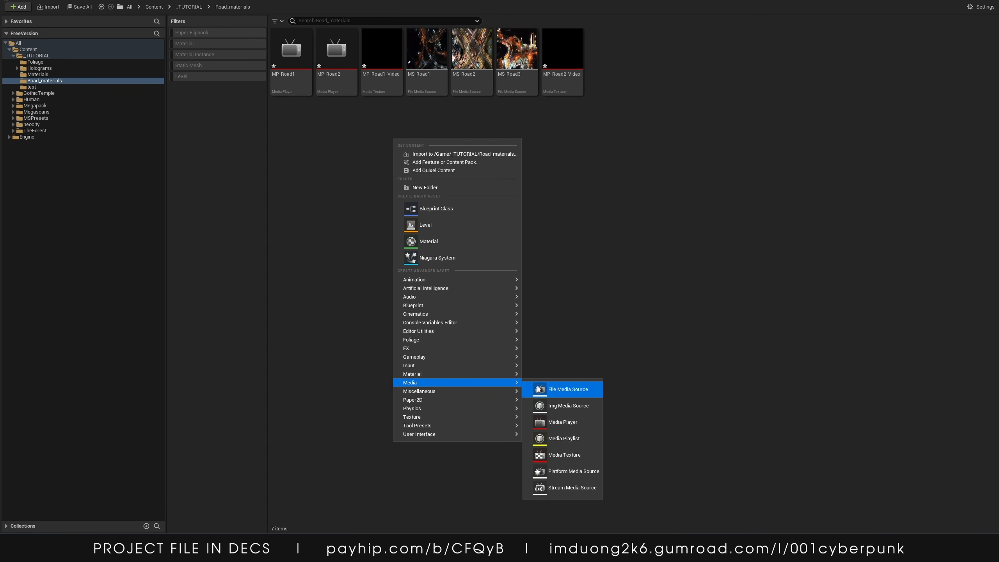
left_click(551, 422)
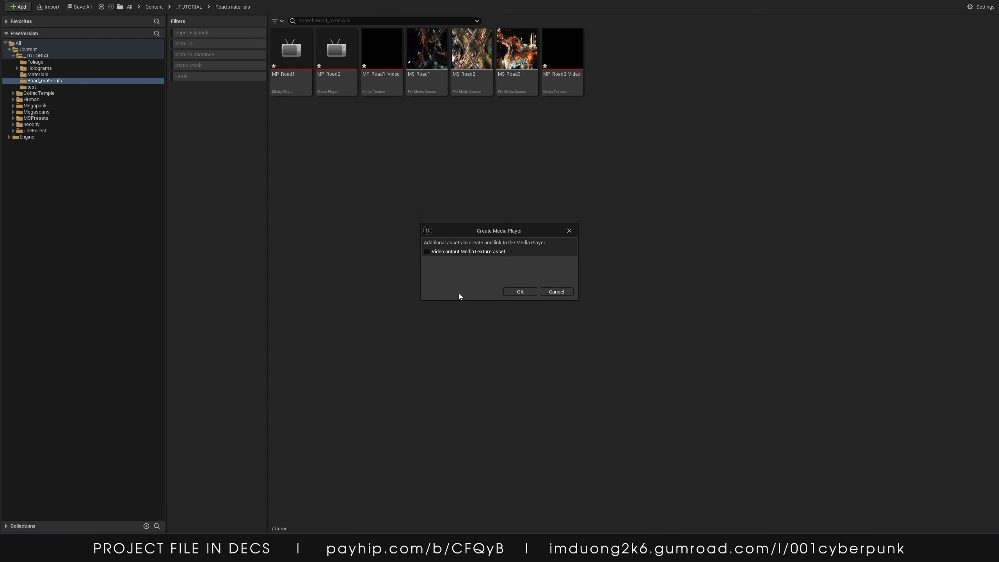
left_click(519, 292)
type("MP_")
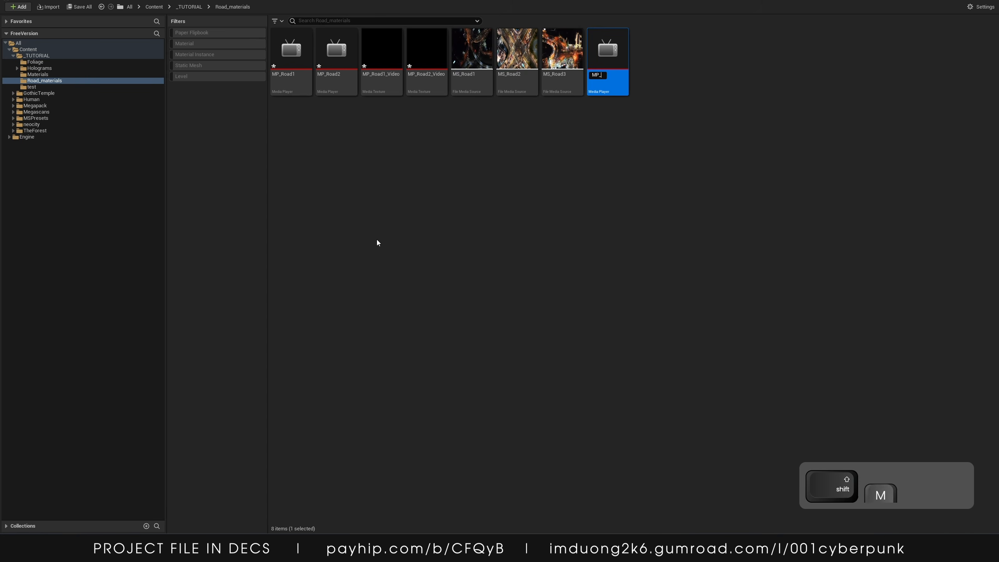
type("road3")
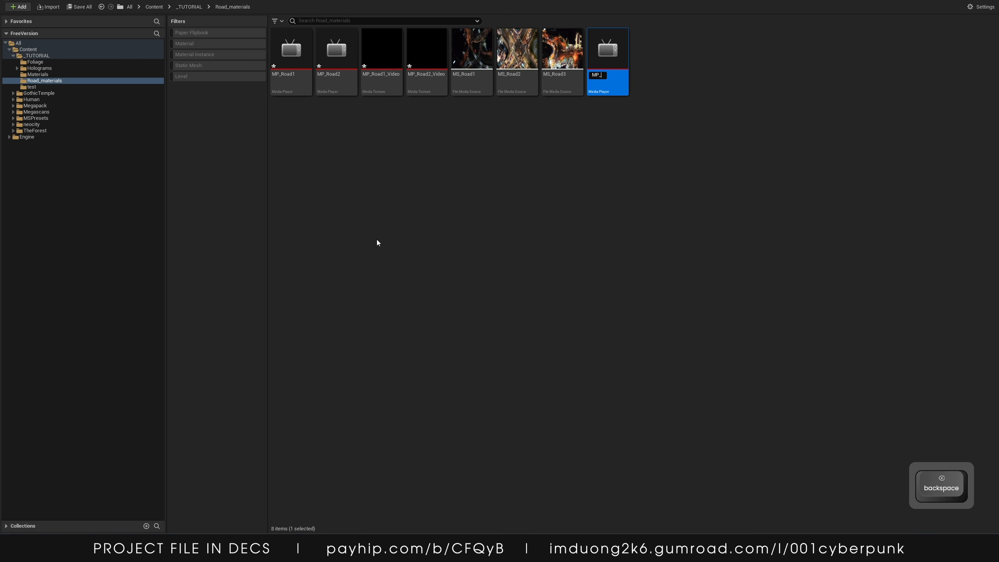
type("Road")
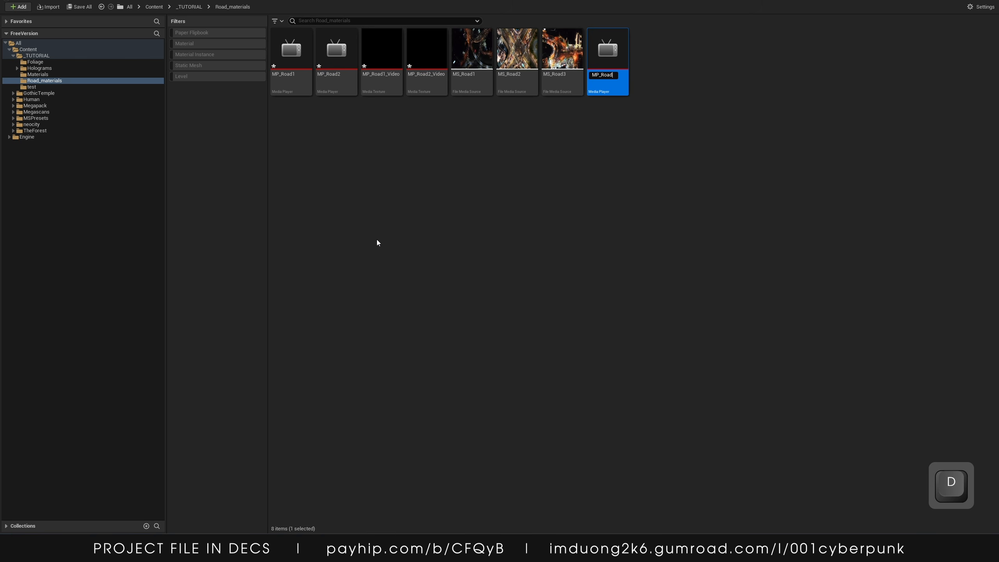
type("3")
key("Return")
Open MP_Road1 in the Media Player editor
left_click(330, 112)
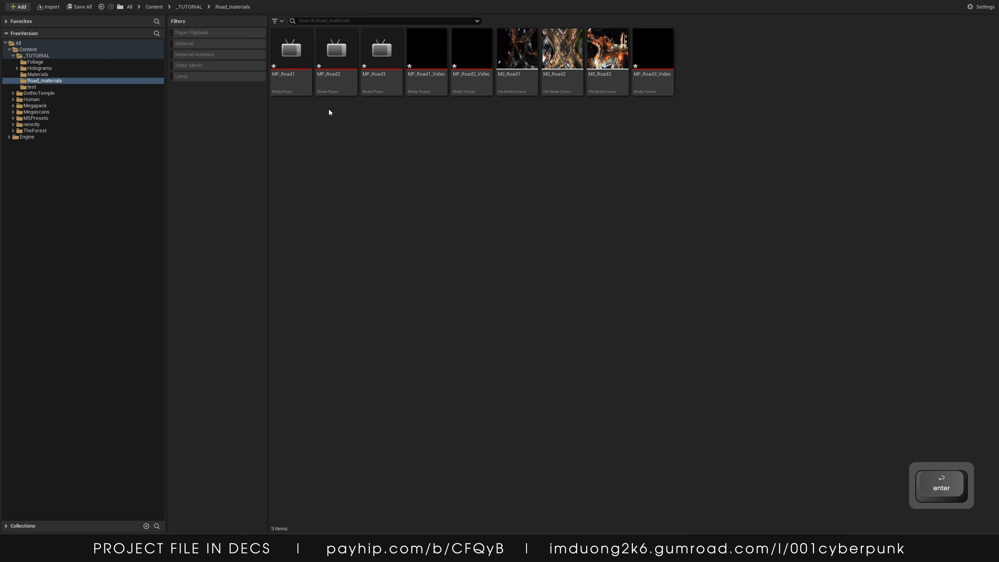
double_click(277, 62)
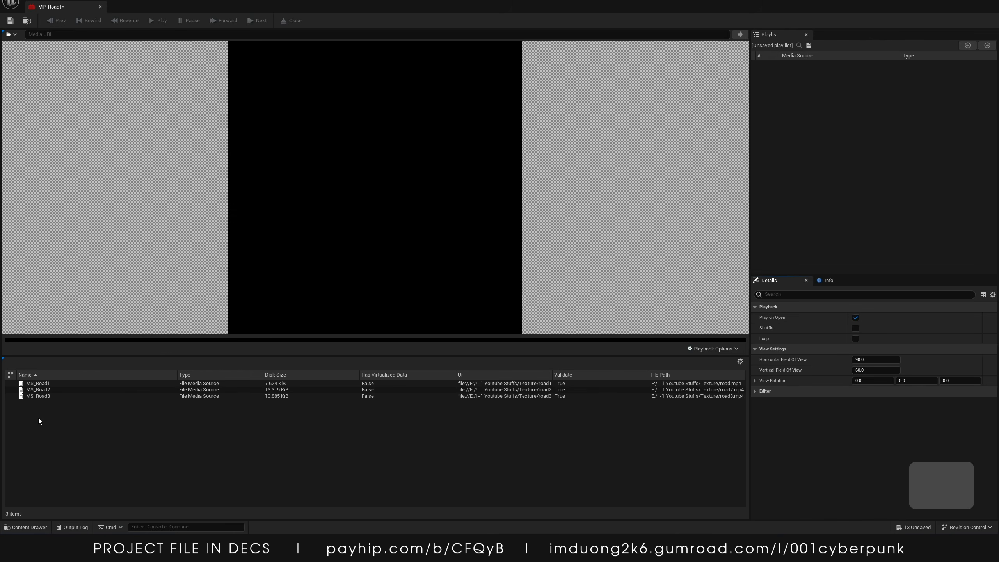
Assign MS_Road1 as MP_Road1's media source, enable Loop, and close the player editor
double_click(38, 383)
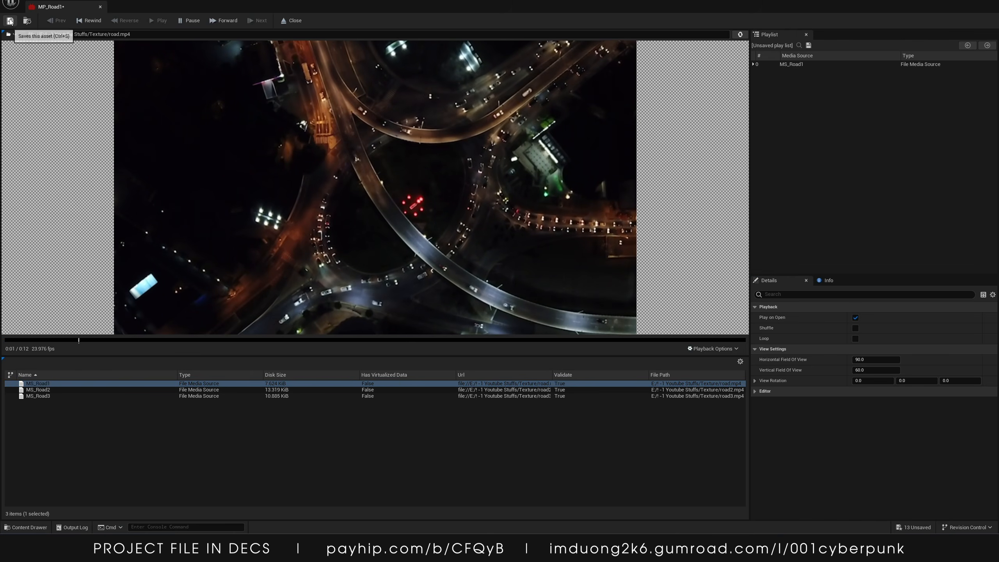
left_click(854, 339)
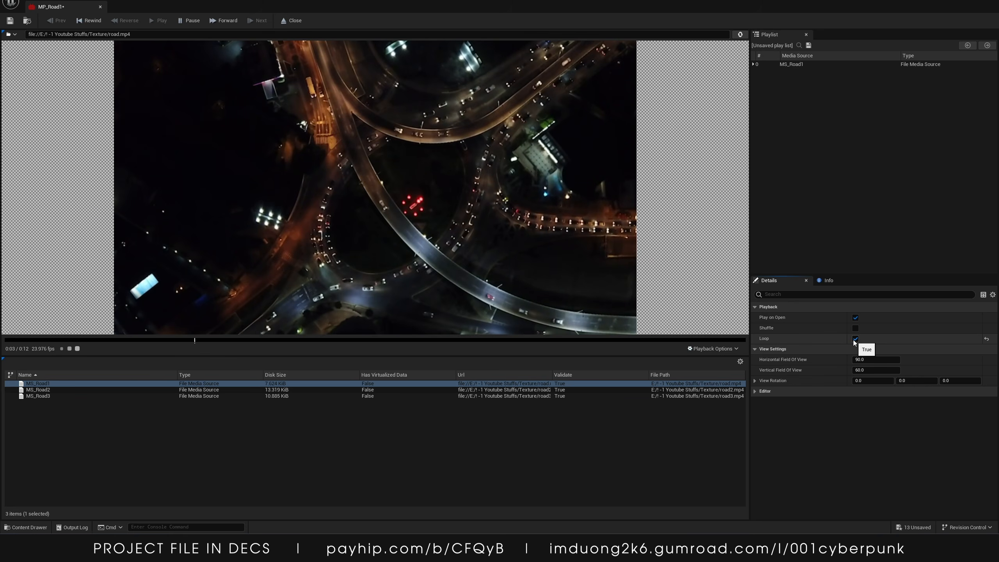
left_click(989, 4)
Open MP_Road2, assign MS_Road2 as its media source and enable Loop
left_click(336, 59)
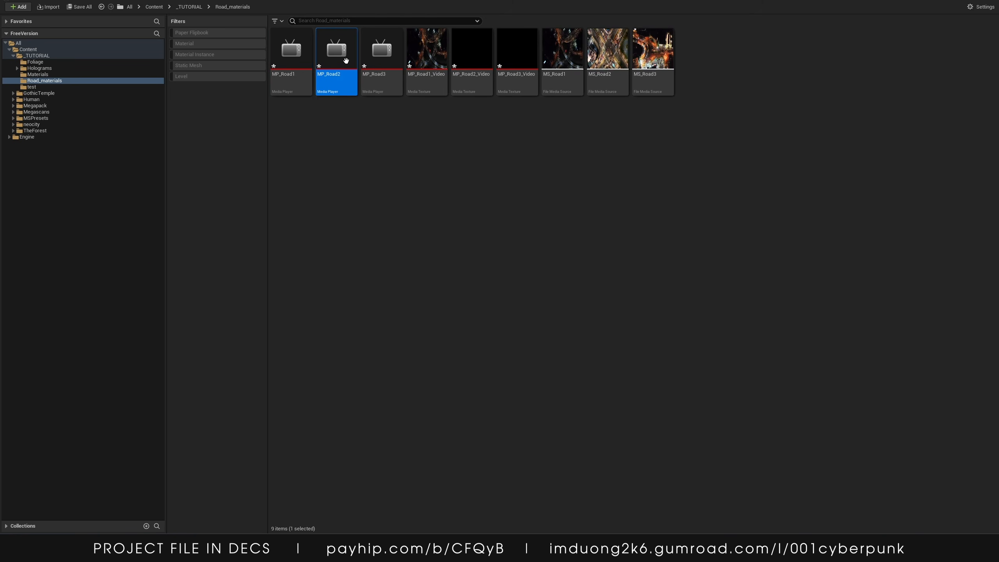
double_click(346, 60)
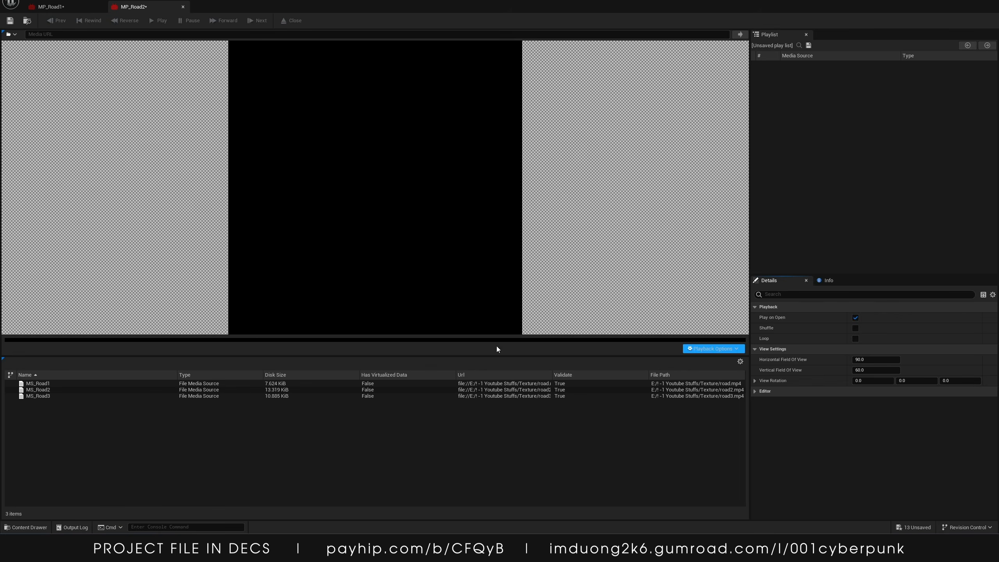
double_click(35, 391)
left_click(855, 338)
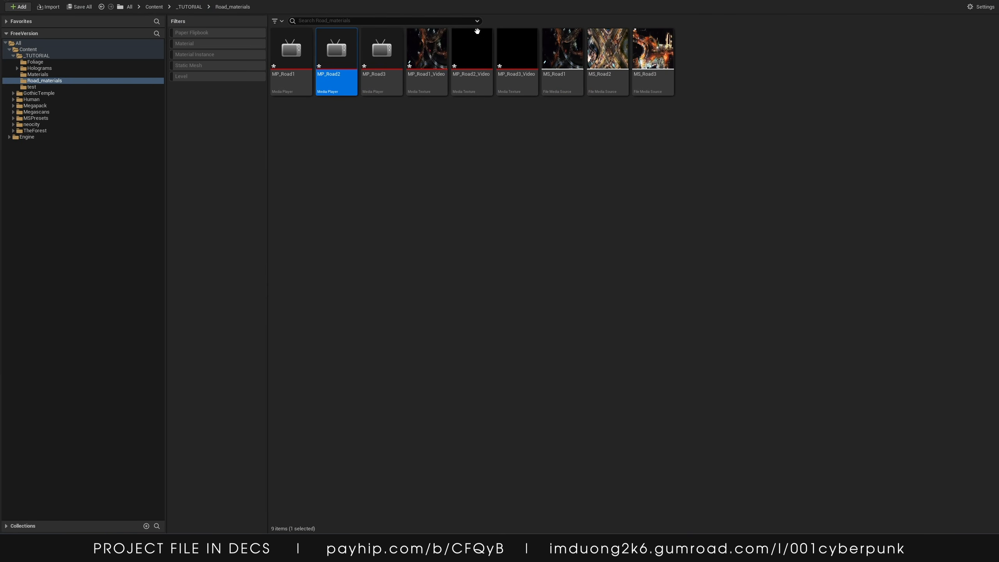
Open MP_Road3, assign MS_Road3 as its media source and enable Loop
left_click(380, 53)
double_click(379, 54)
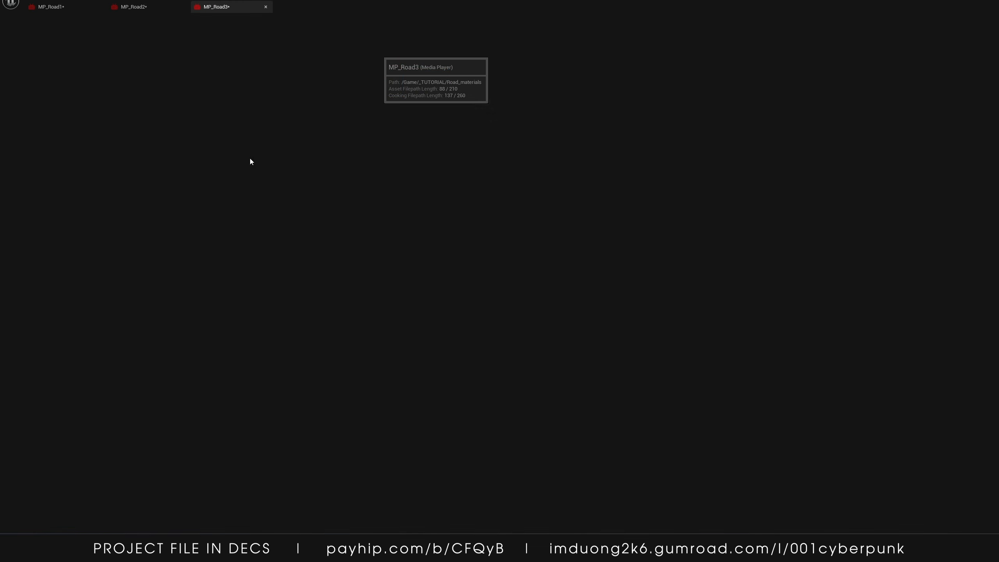
double_click(55, 395)
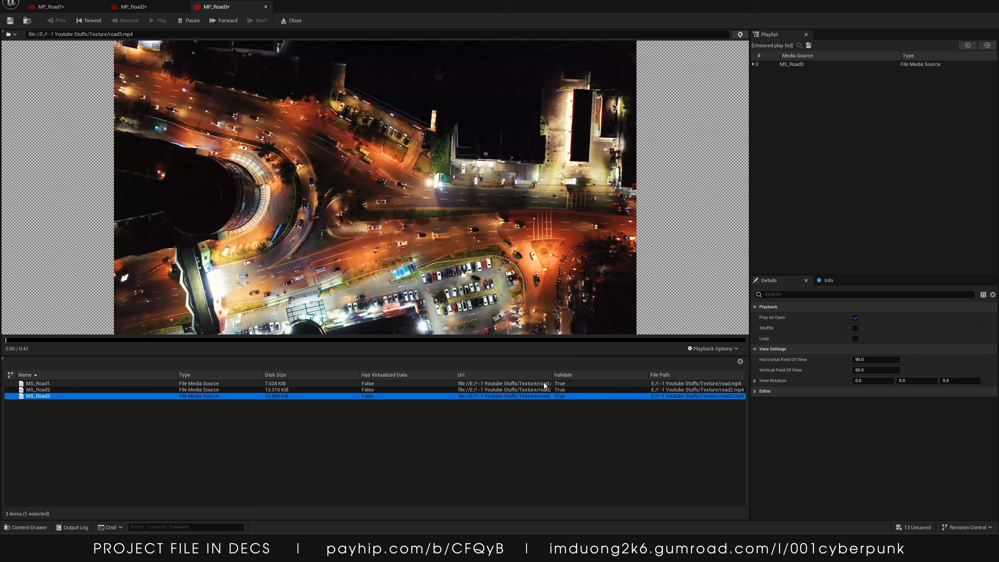
left_click(855, 339)
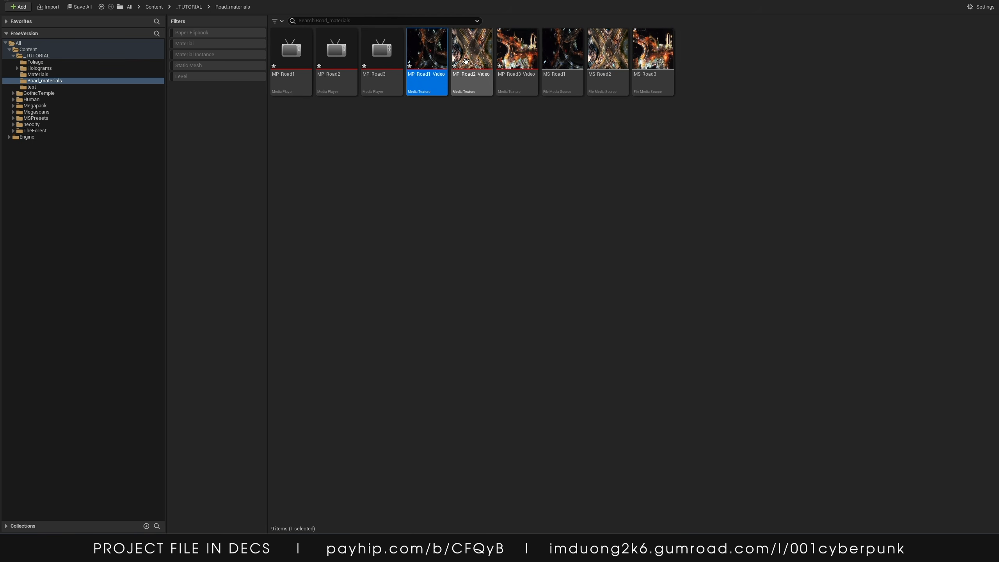
Create a new folder named textures in Road_materials
left_click(516, 53, "shift")
right_click(343, 141)
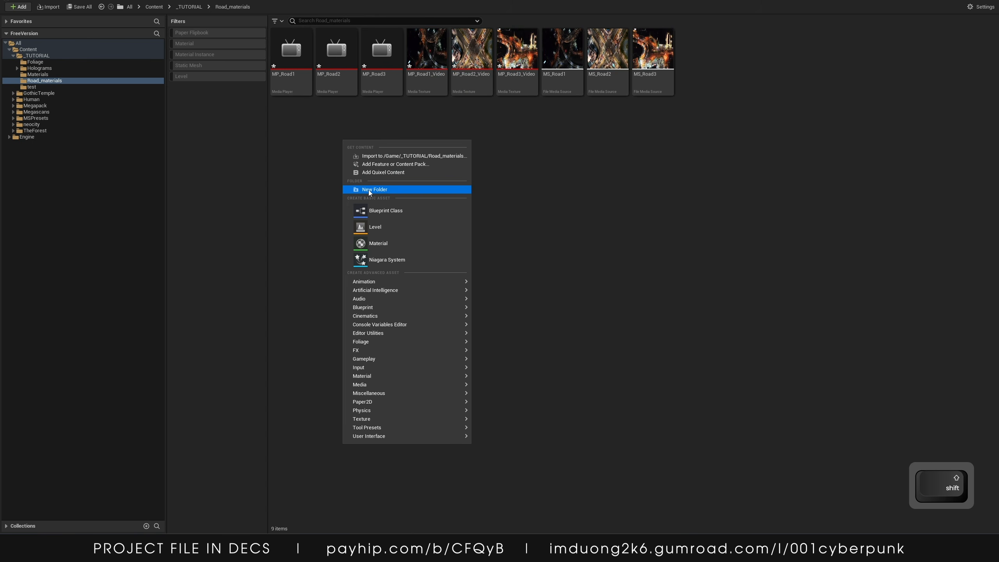
left_click(375, 188)
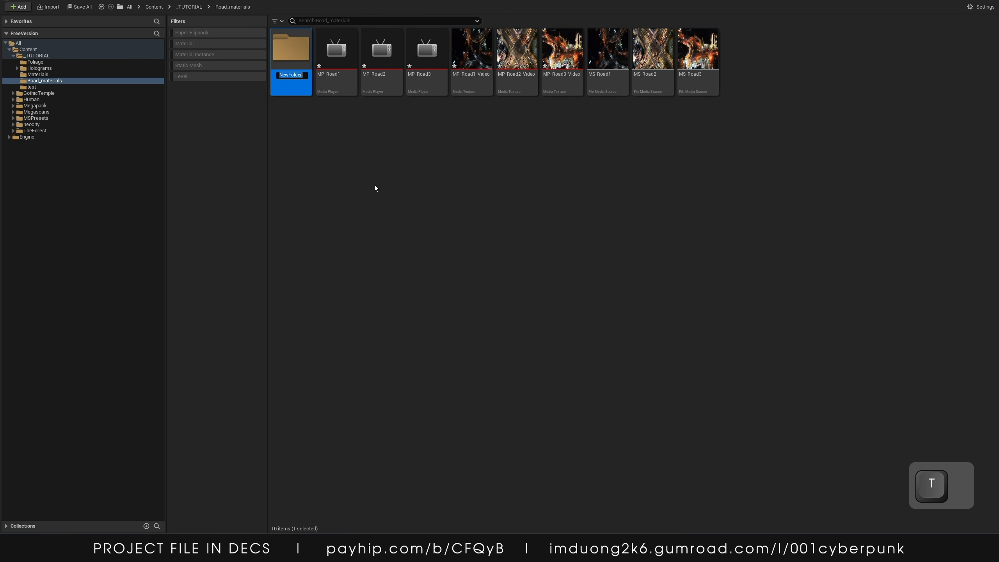
type("textures")
key("Return")
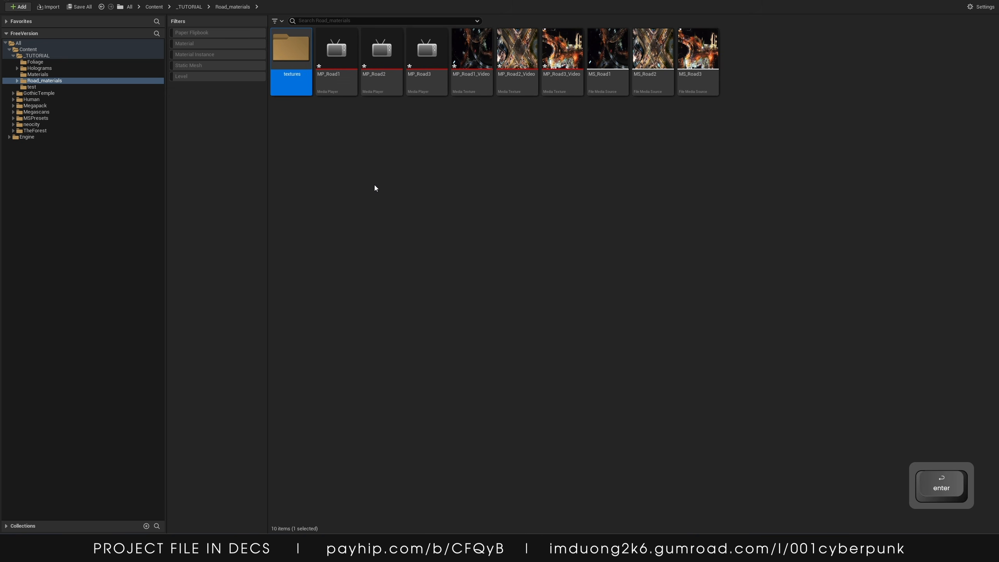
Rename the new folder to players
left_click(473, 79)
left_click(304, 62)
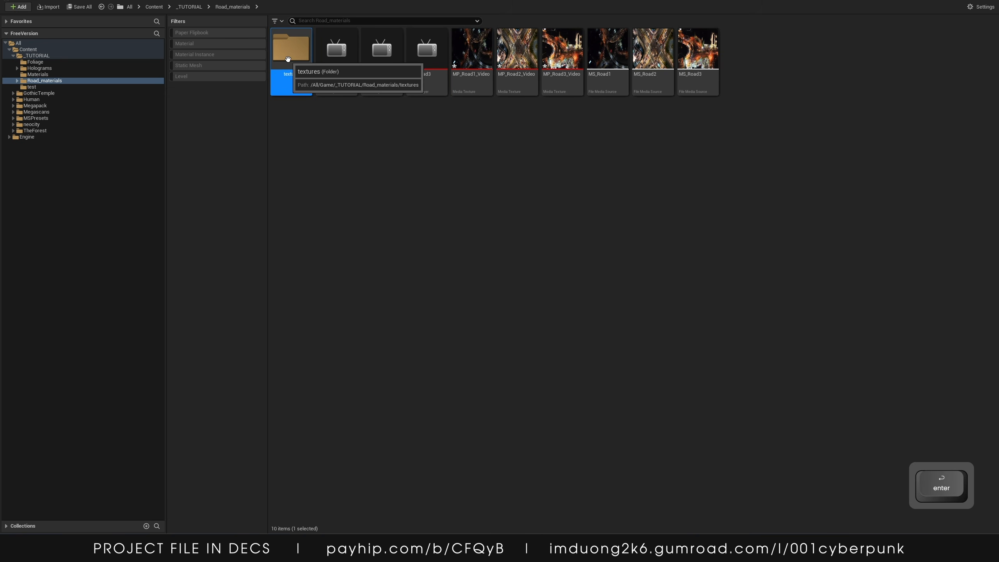
right_click(304, 61)
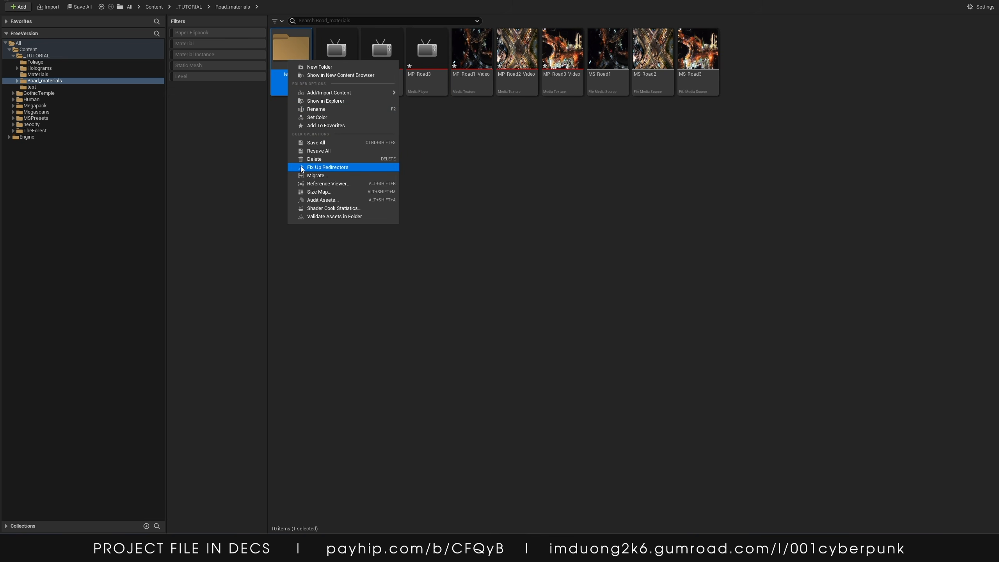
left_click(318, 110)
type("players")
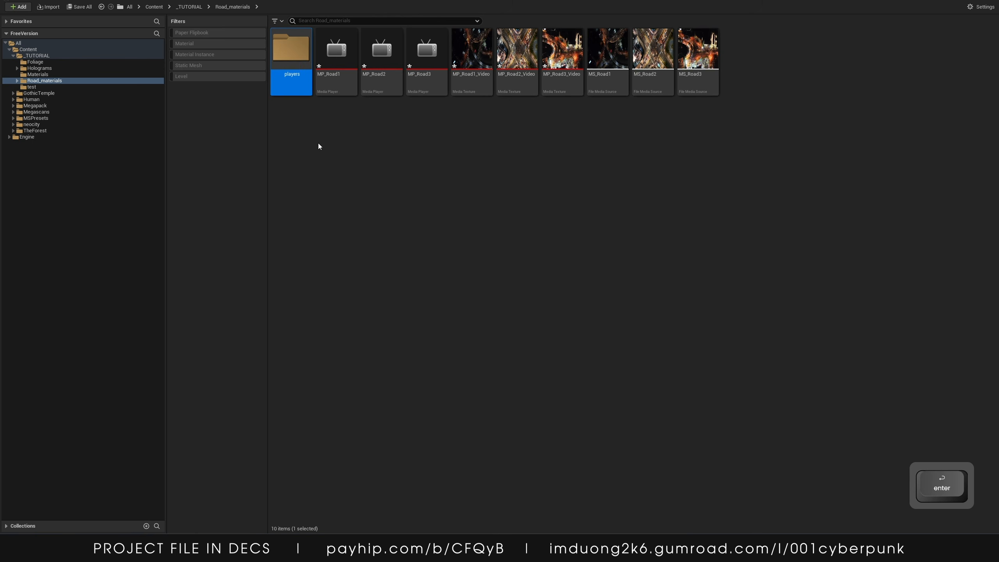
key("Return")
Move the three MP_Road media players and three MS_Road media sources into the players folder
left_click(352, 64)
left_click(427, 63, "shift")
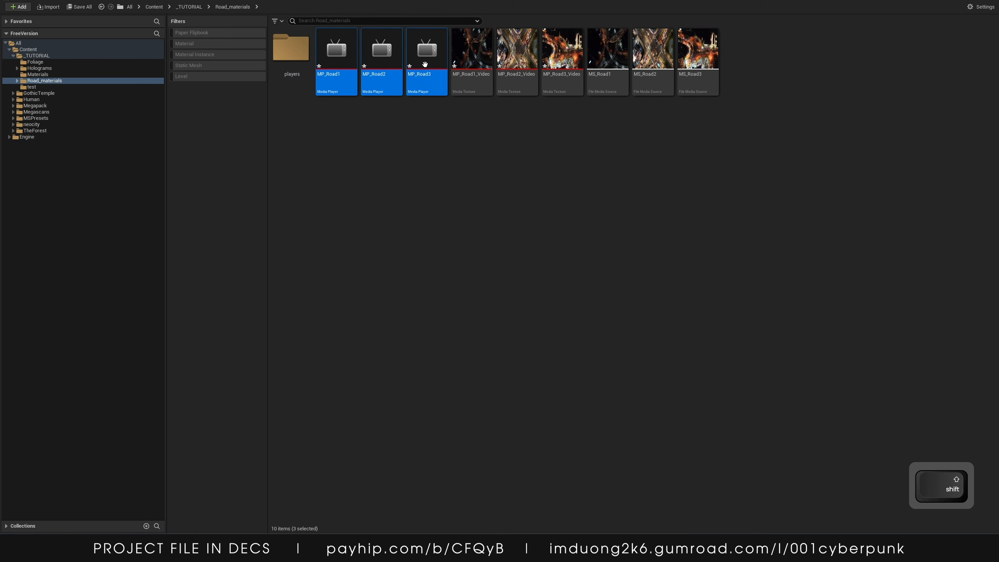
left_click(608, 63, "ctrl")
left_click(653, 63, "ctrl")
left_click(691, 69, "ctrl")
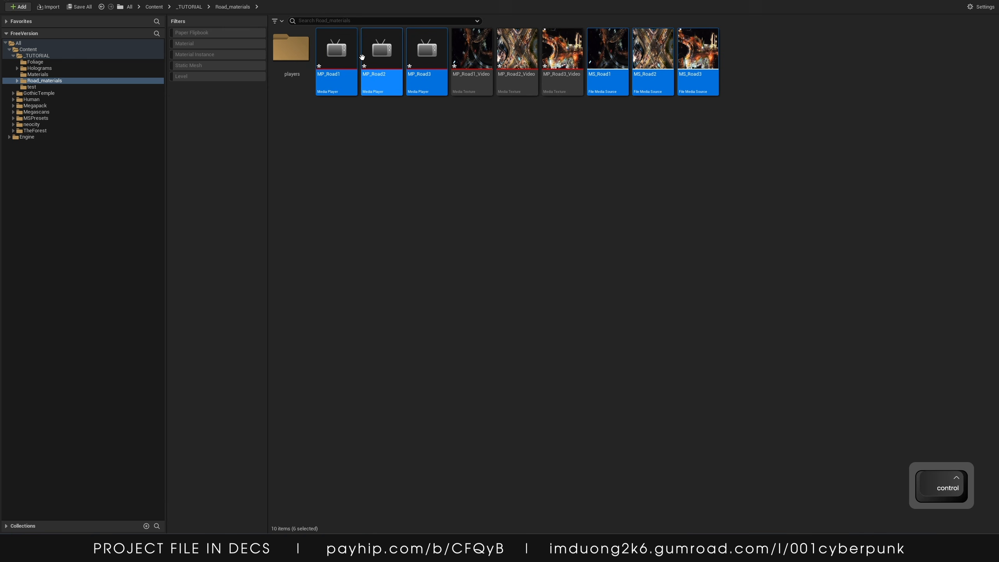
left_click_drag(336, 49, 294, 60)
left_click(317, 74)
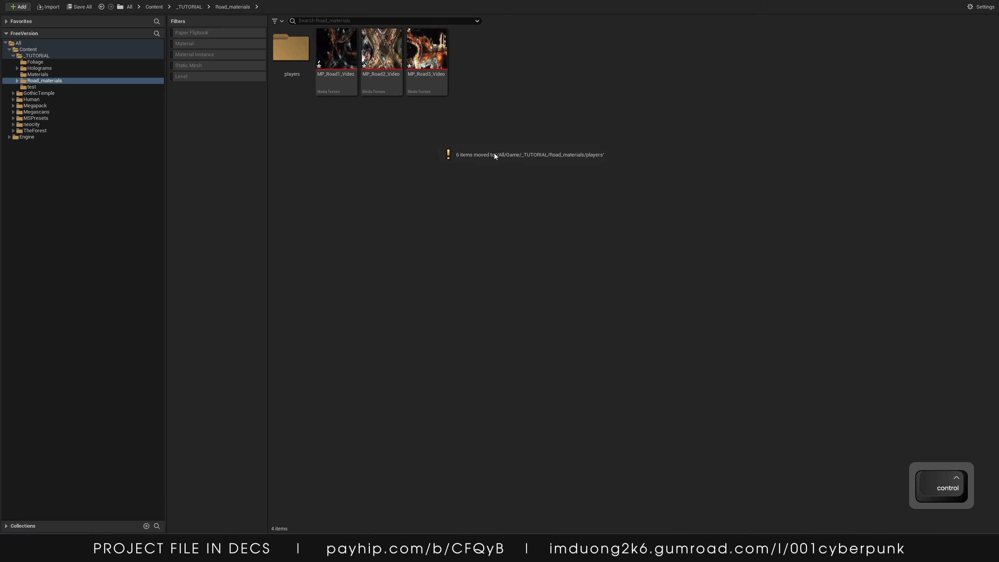
Open the MP_Road1_Video media texture to inspect it, then close it
left_click(336, 51)
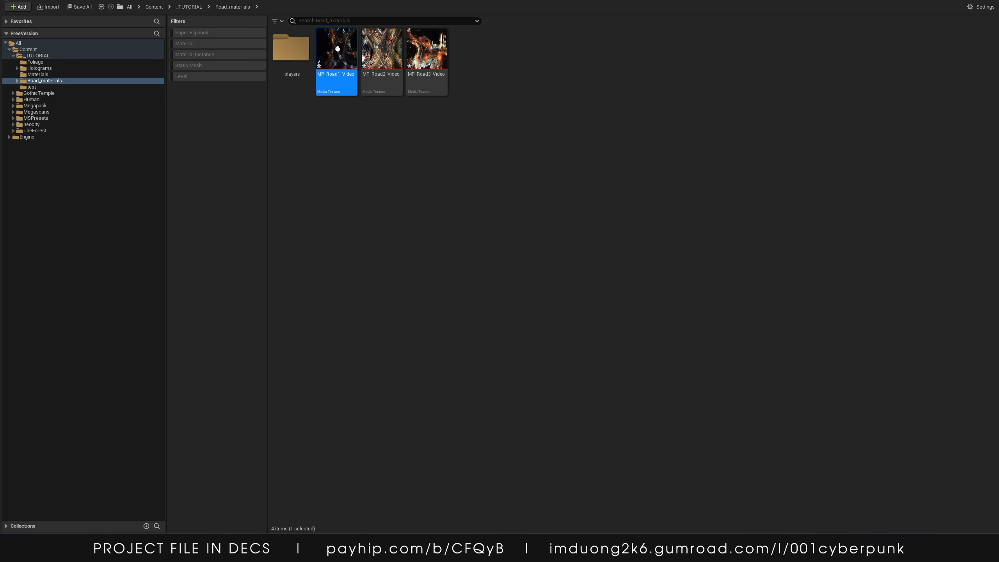
double_click(337, 50)
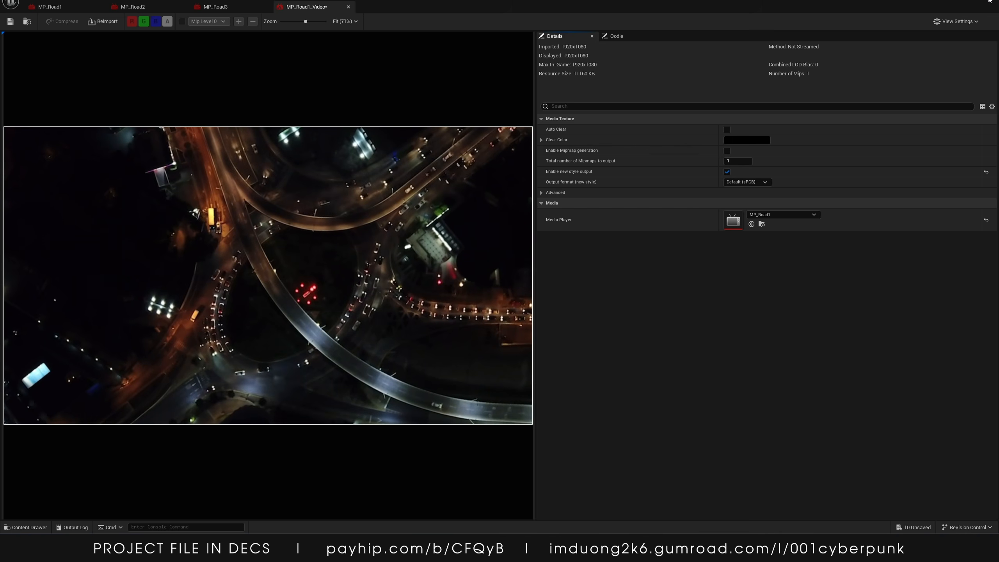
left_click(956, 10)
Create a material from MP_Road1_Video and name it M_Road1
right_click(345, 55)
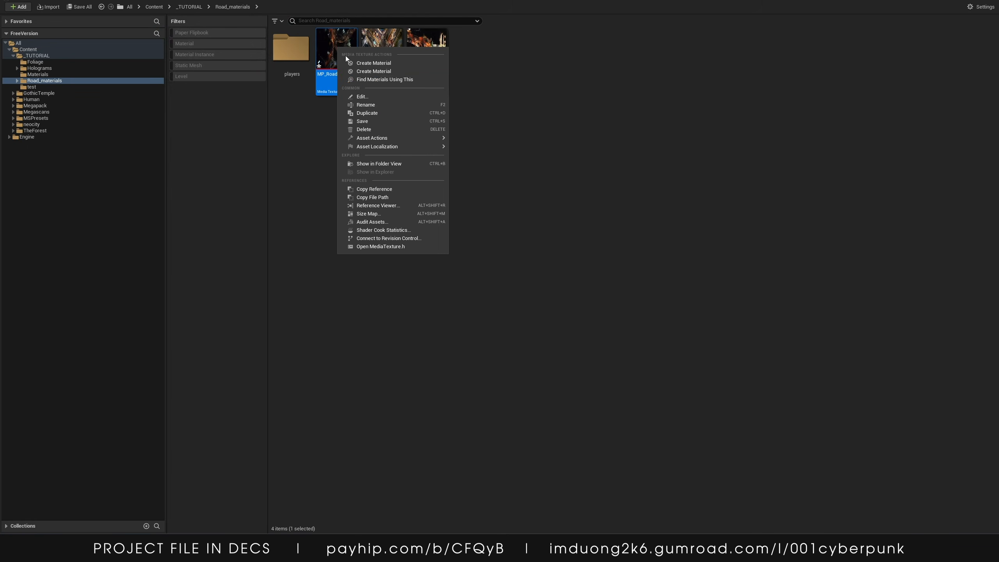
left_click(366, 72)
key("Return")
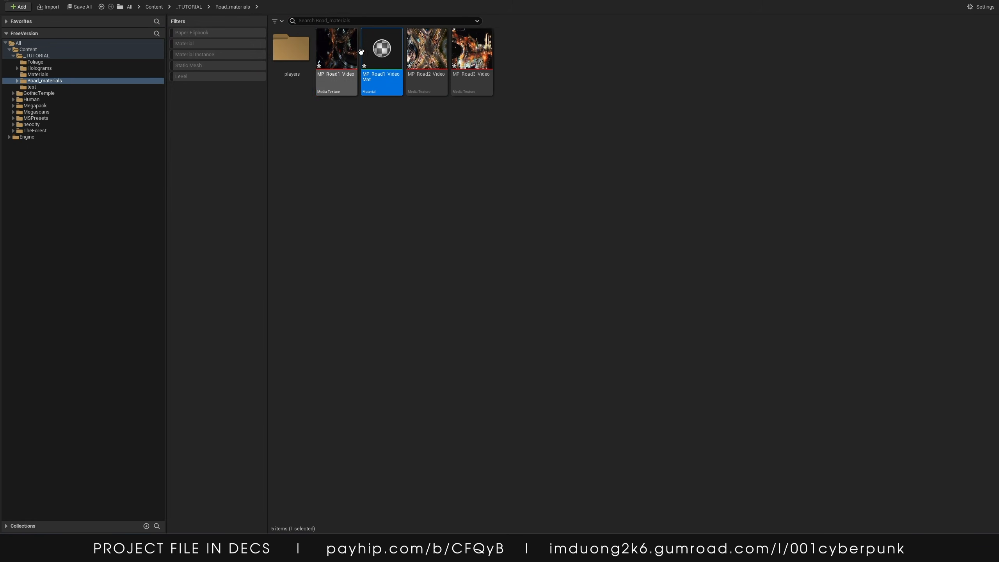
right_click(382, 55)
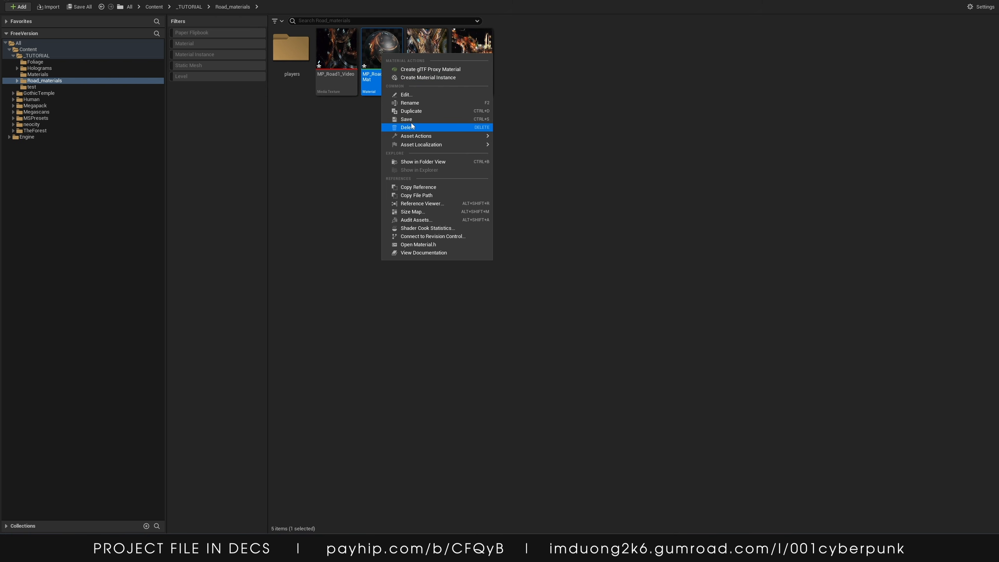
left_click(416, 103)
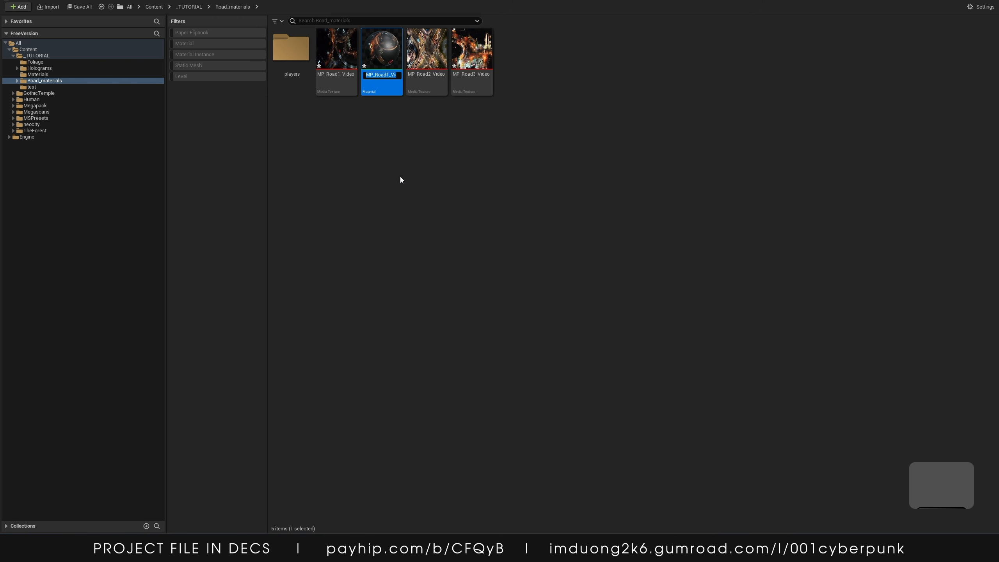
type("M_Road1")
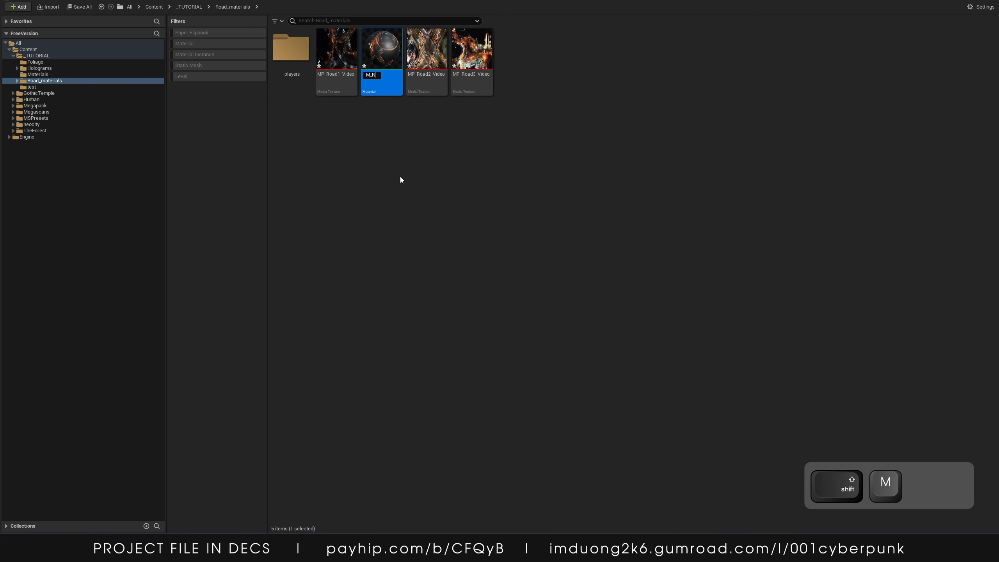
key("Return")
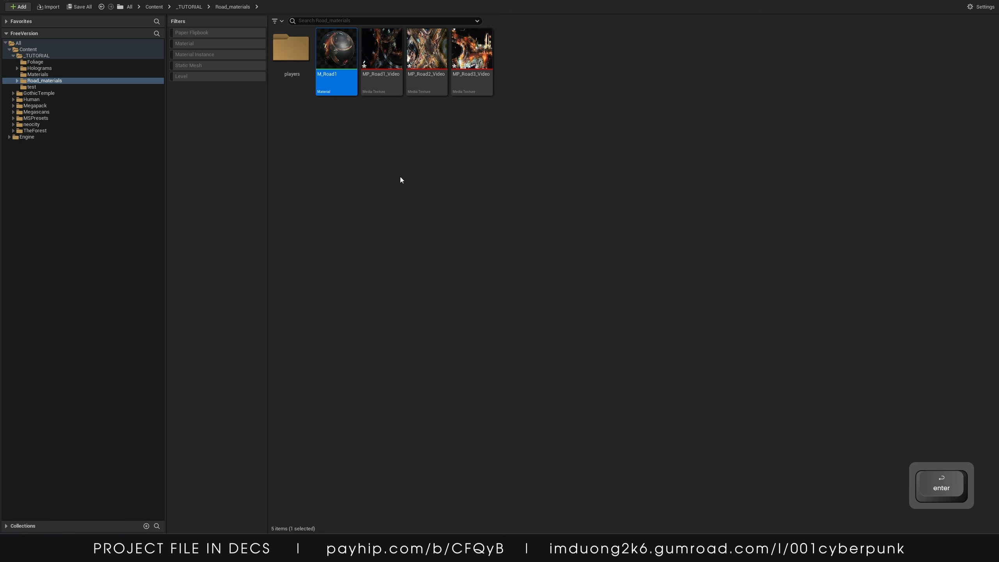
Open M_Road1, reposition the Texture Sample node, and set the material's Blend Mode to Translucent
key("Return")
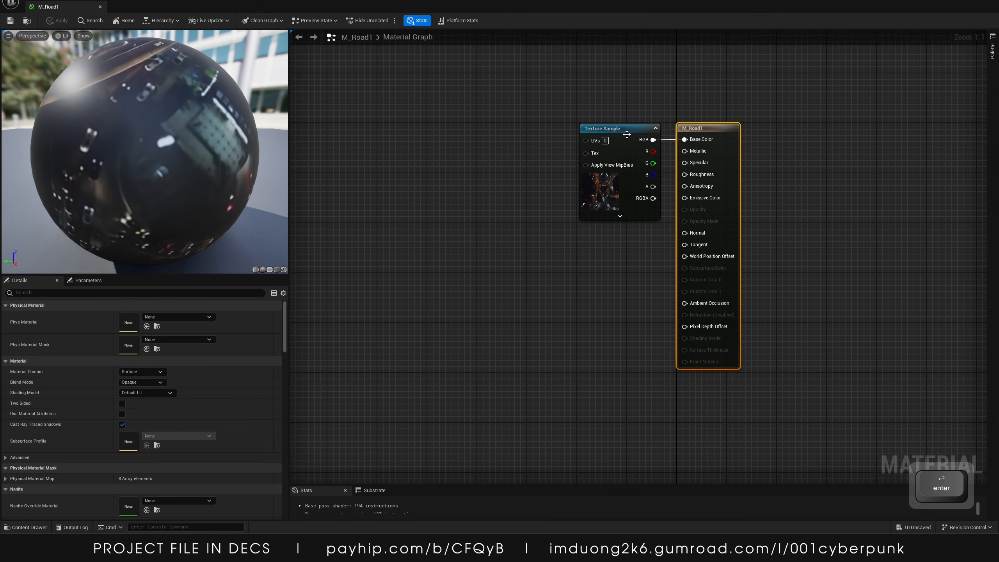
left_click_drag(614, 128, 410, 129)
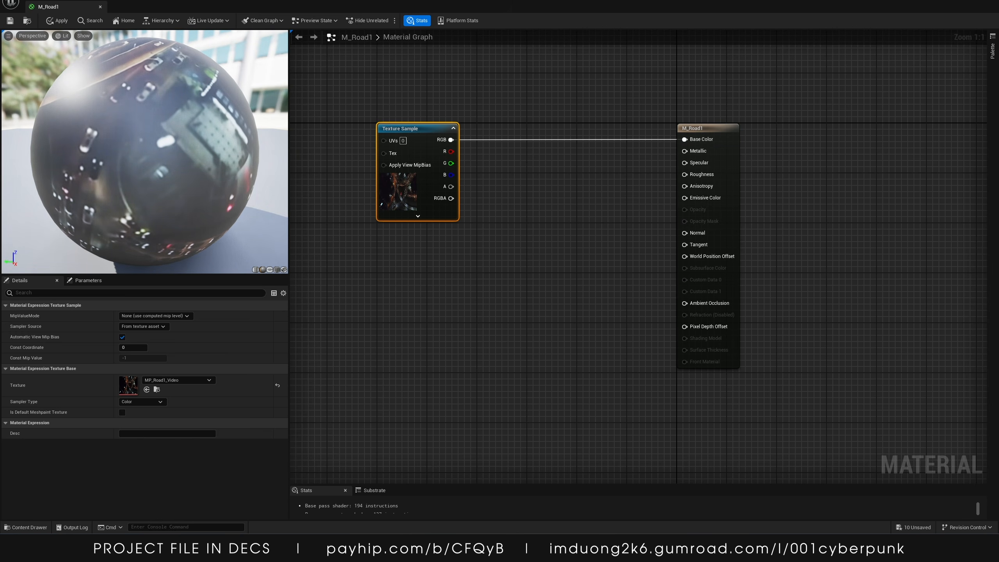
key("ctrl+f")
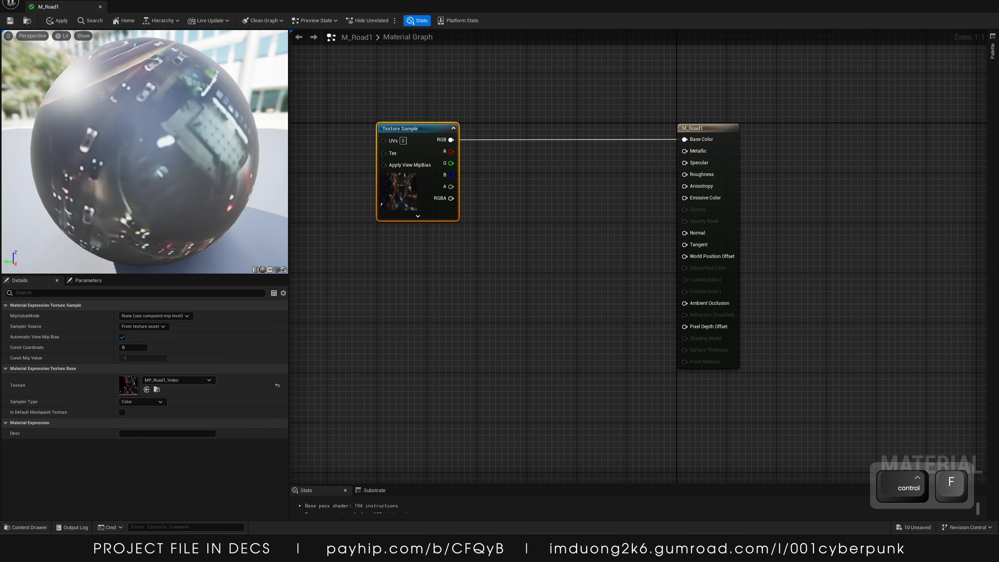
left_click(480, 301)
right_click_drag(408, 316, 535, 224)
left_click(157, 381)
left_click(137, 409)
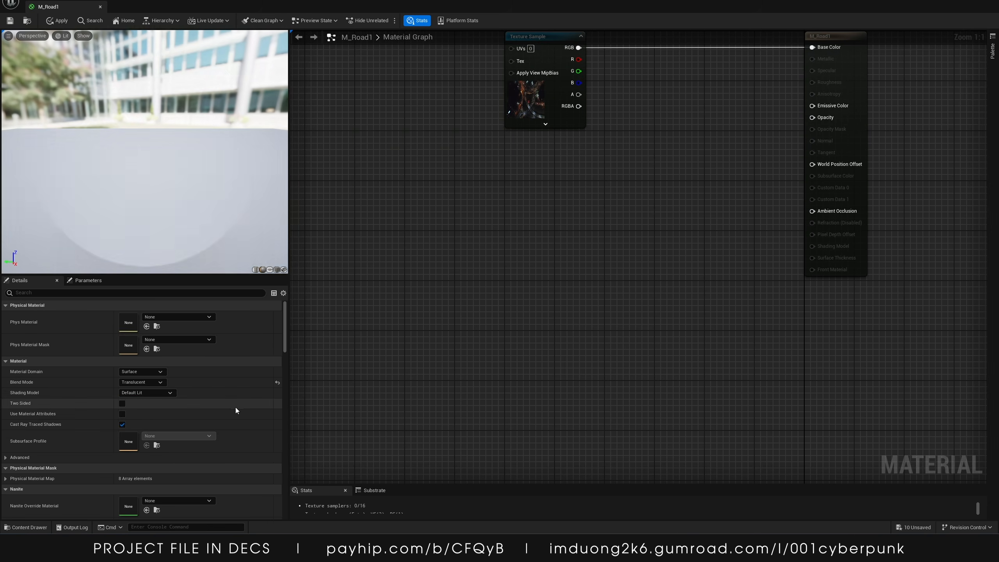
Disconnect the Texture Sample from the material's Base Color input
right_click_drag(550, 261, 538, 424)
left_click_drag(538, 218, 382, 224)
left_click(800, 211, "alt")
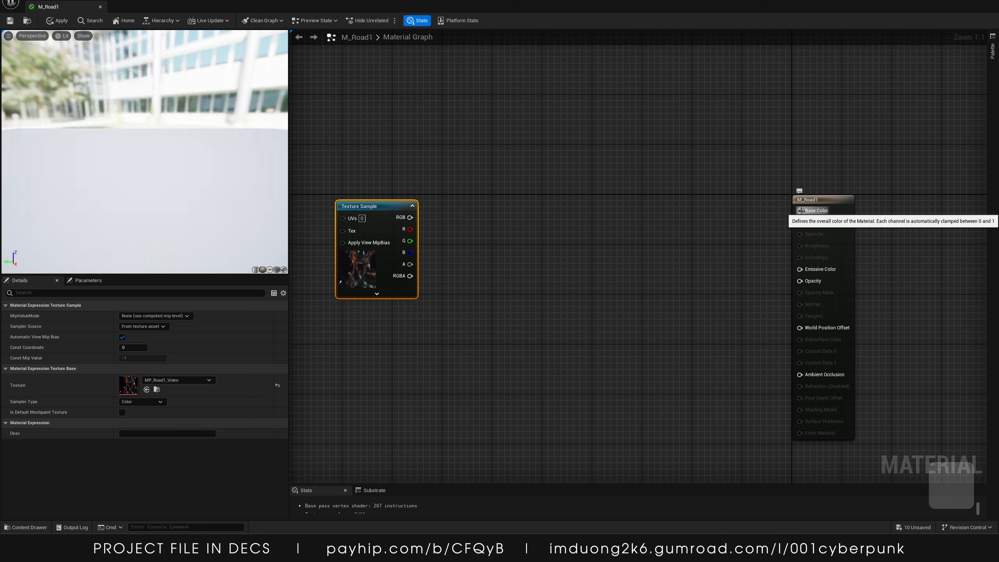
Connect the Texture Sample's RGB output to a new Multiply node
right_click_drag(606, 273, 749, 205)
left_click_drag(524, 143, 398, 142)
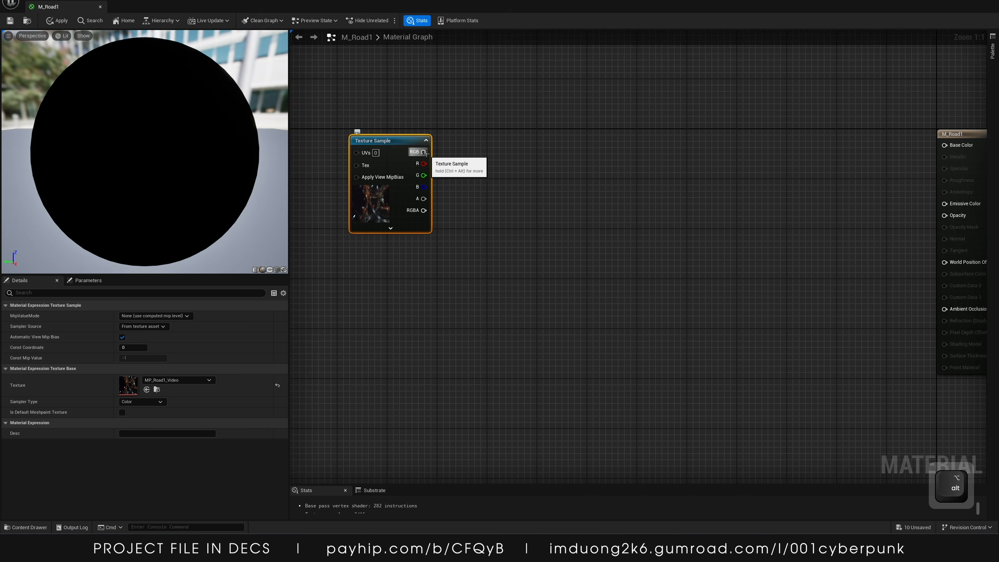
left_click(568, 172)
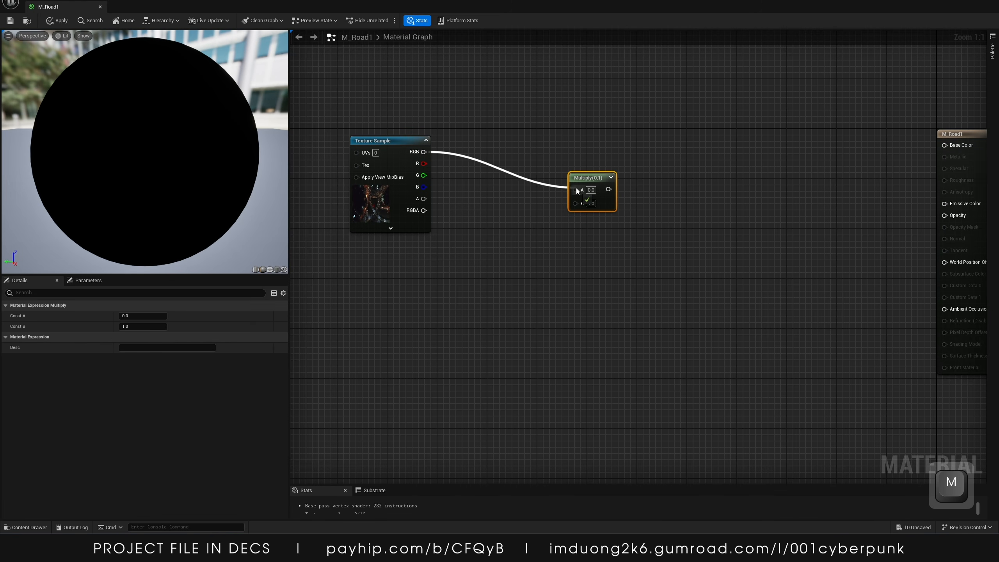
Add a constant next to the Multiply node and convert it to a scalar parameter named brightness
left_click_drag(576, 190, 575, 190)
left_click(505, 222)
right_click(519, 227)
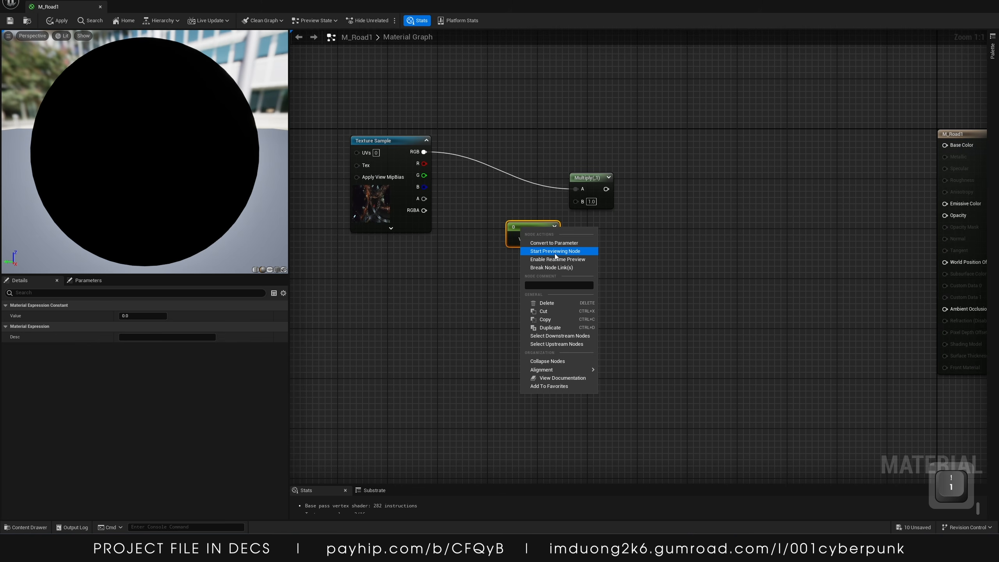
left_click(554, 243)
type("B")
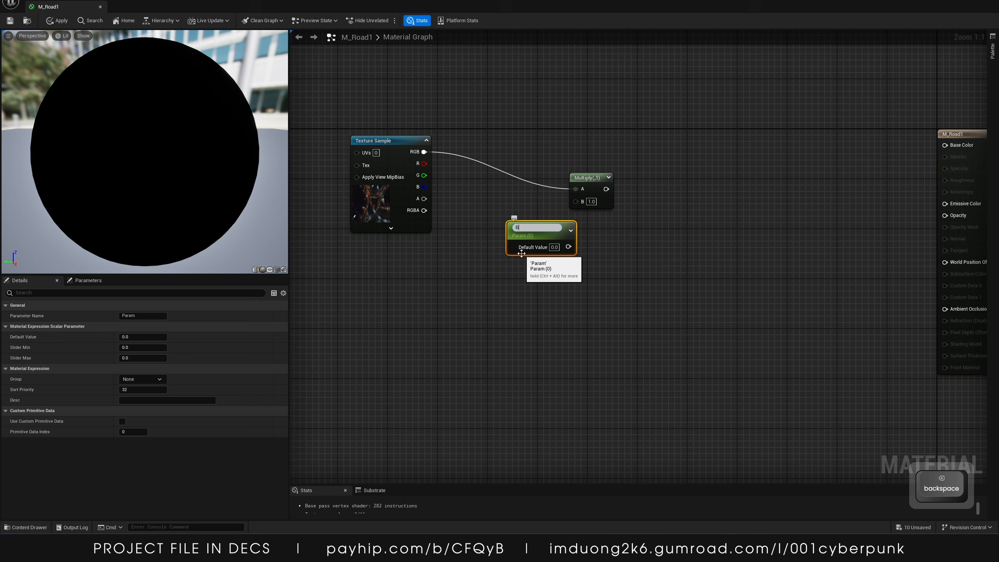
type("Nrbrightnes")
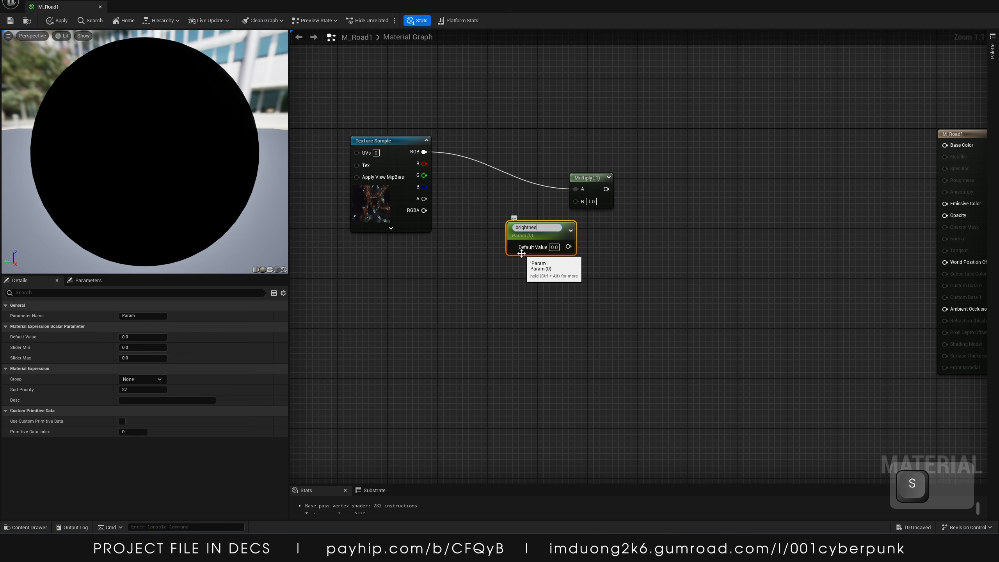
type("s")
key("Return")
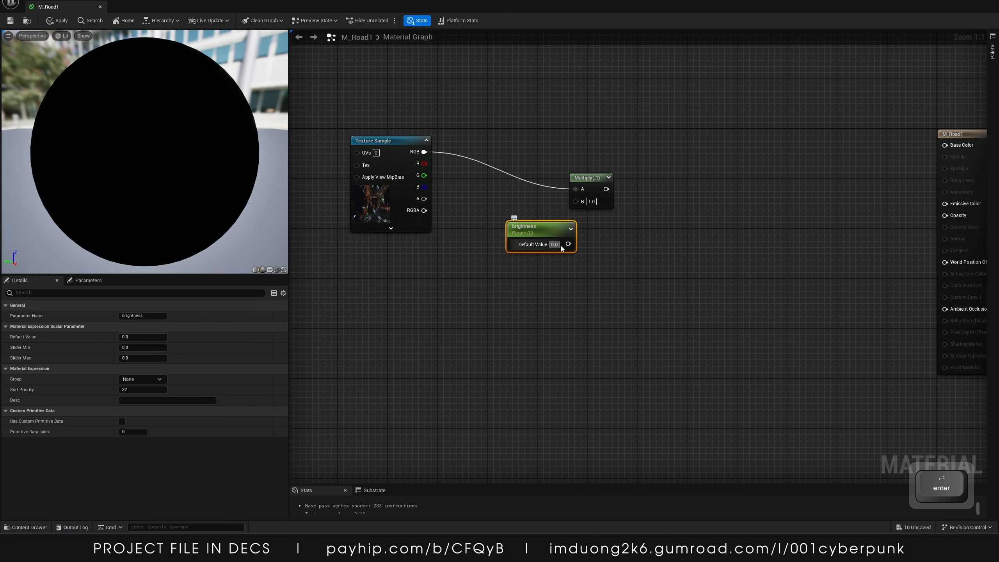
Set brightness's default value to 1 and connect it to the Multiply node's B input
type("1")
left_click_drag(553, 232, 515, 233)
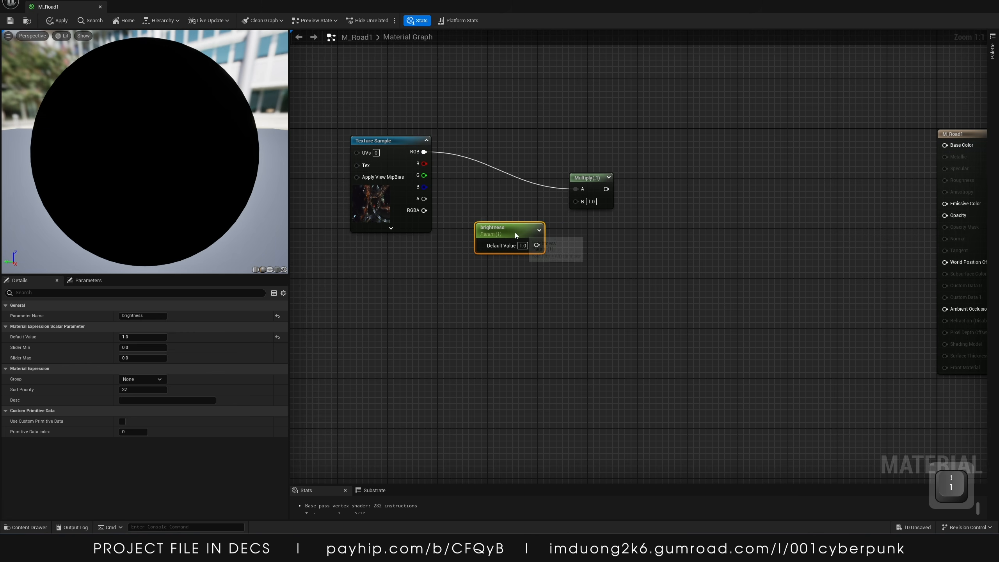
left_click_drag(575, 202, 576, 202)
right_click_drag(660, 265, 521, 350)
left_click(567, 346)
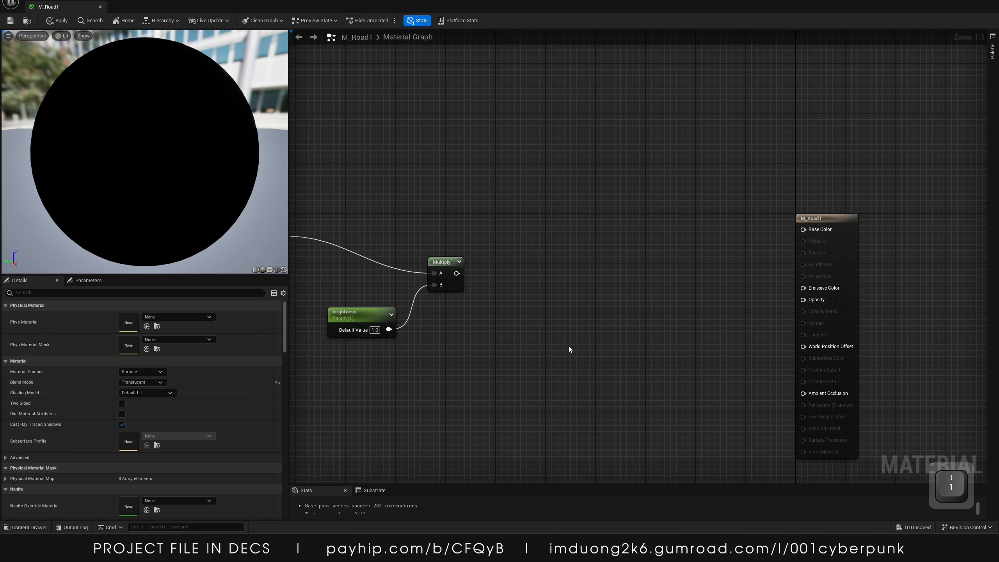
right_click_drag(584, 323, 591, 291)
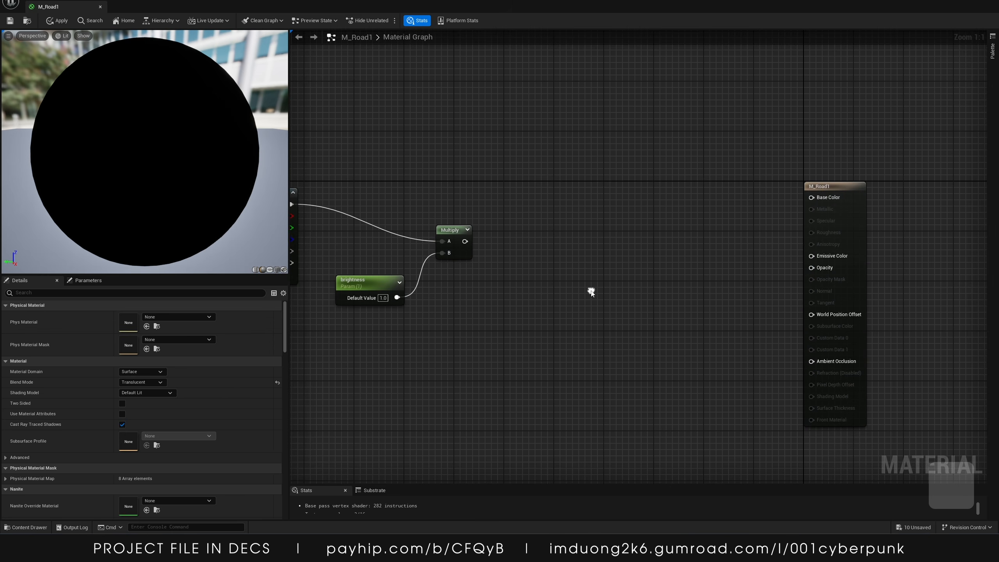
Connect the Multiply node's output to the material's Emissive Color input
left_click(468, 242)
left_click_drag(466, 241, 811, 255)
right_click_drag(598, 309, 805, 284)
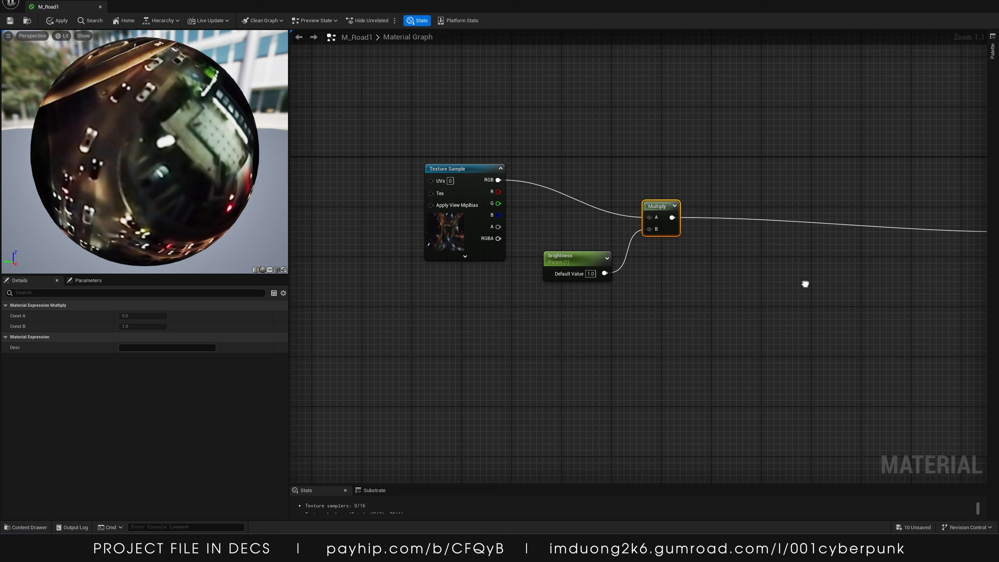
left_click_drag(725, 177, 590, 276)
left_click_drag(659, 222, 715, 177)
right_click_drag(721, 332, 456, 201)
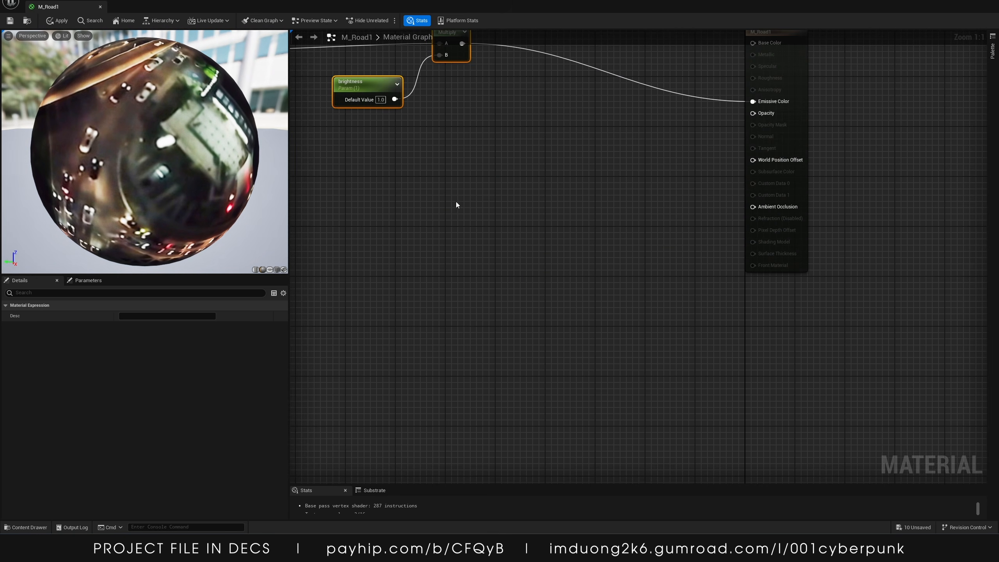
scroll(456, 205, "down", 1)
right_click_drag(467, 168, 490, 255)
left_click(507, 243)
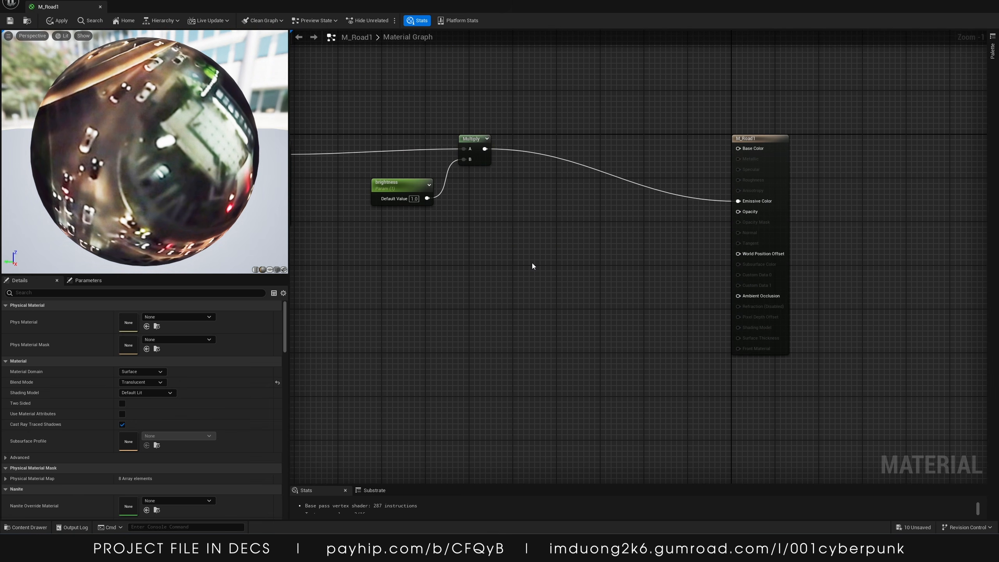
right_click(471, 247)
type("chg")
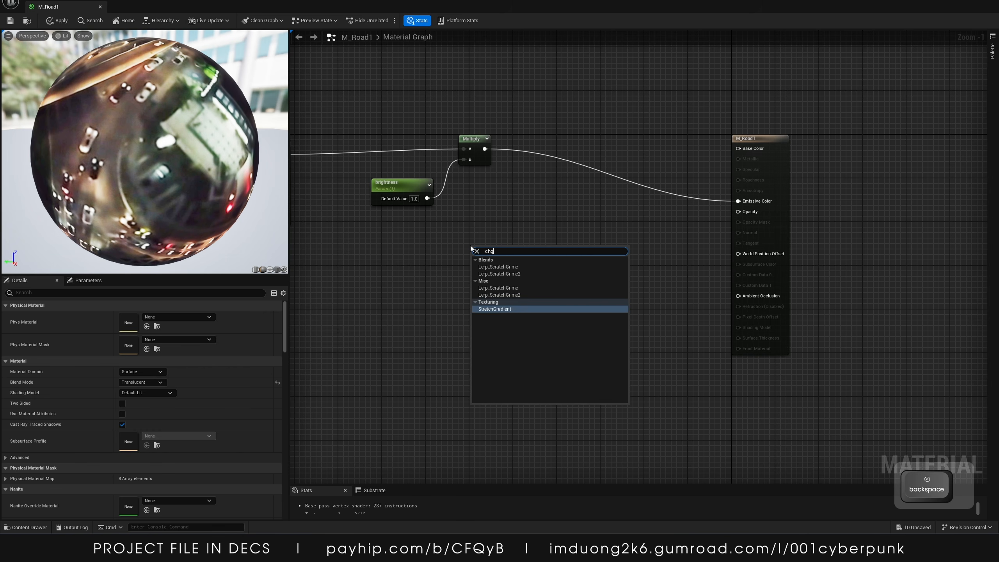
key("BackSpace")
type("eap")
key("Return")
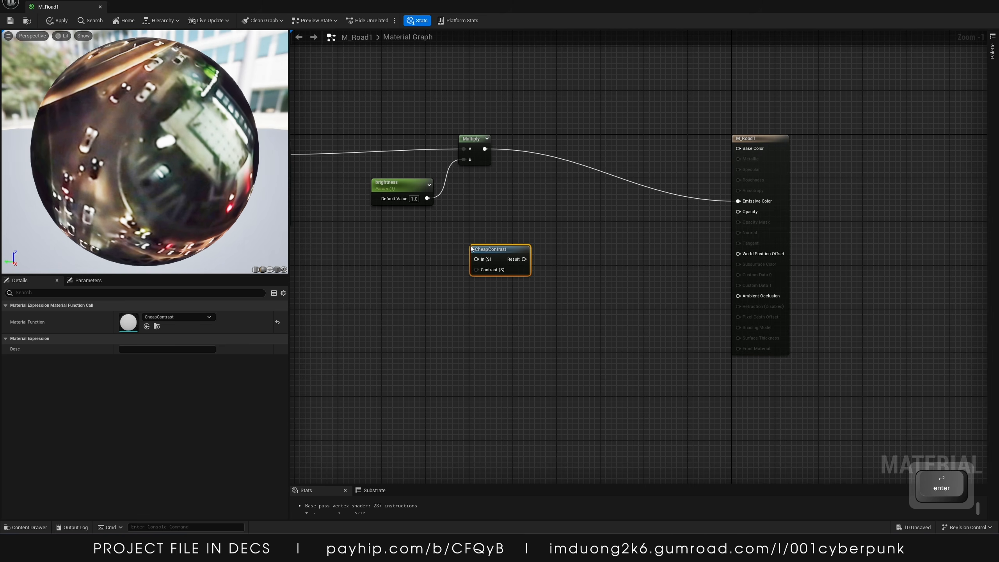
key("Delete")
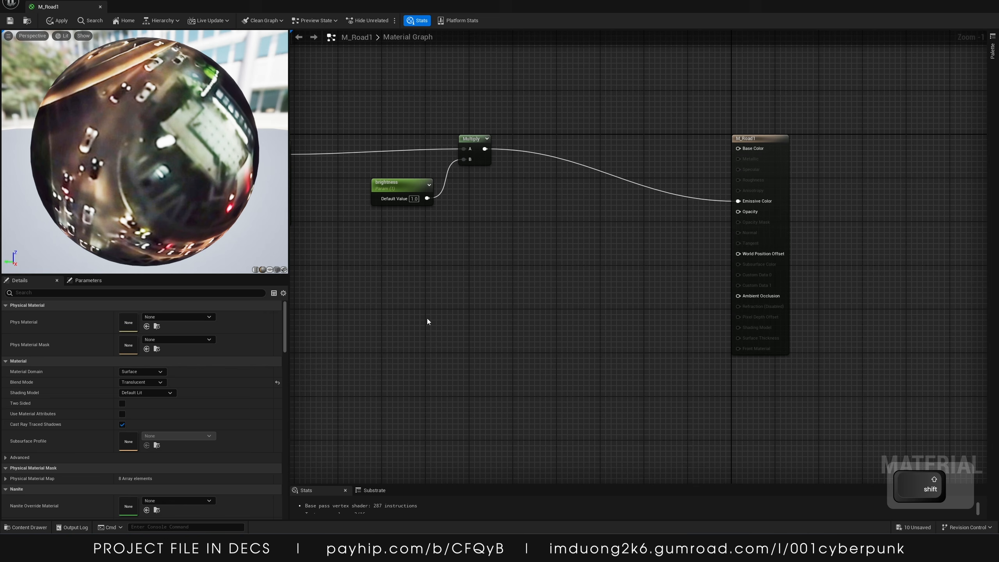
Add a CheapContrast_RGB function node below the existing nodes
key("shift+a")
type("cheap")
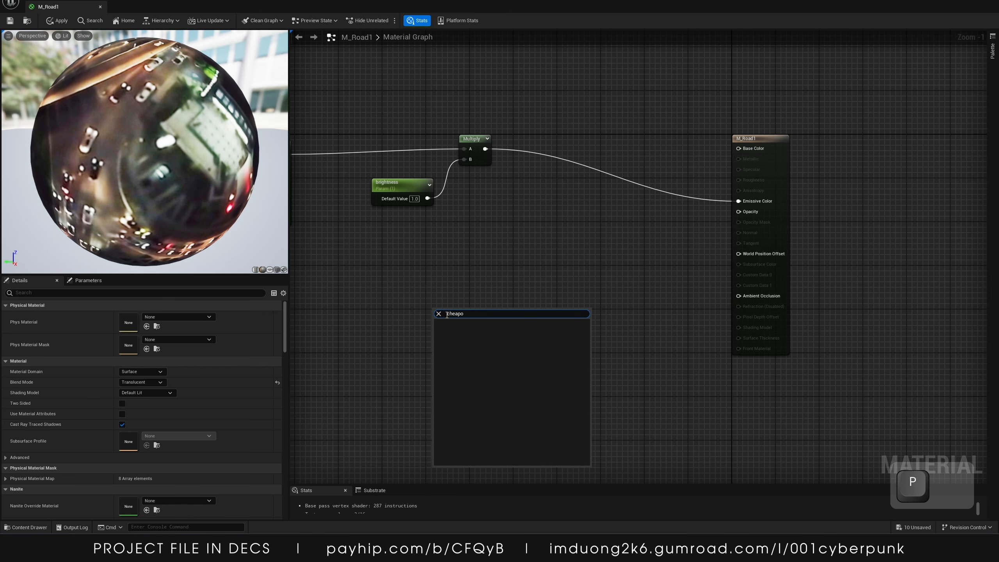
key("Down")
key("Return")
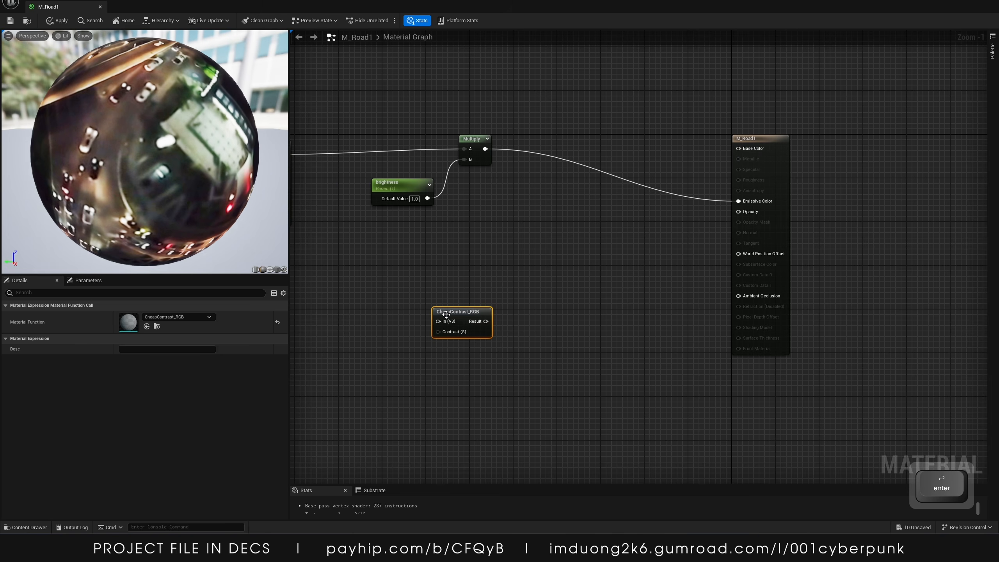
right_click_drag(387, 251, 566, 279)
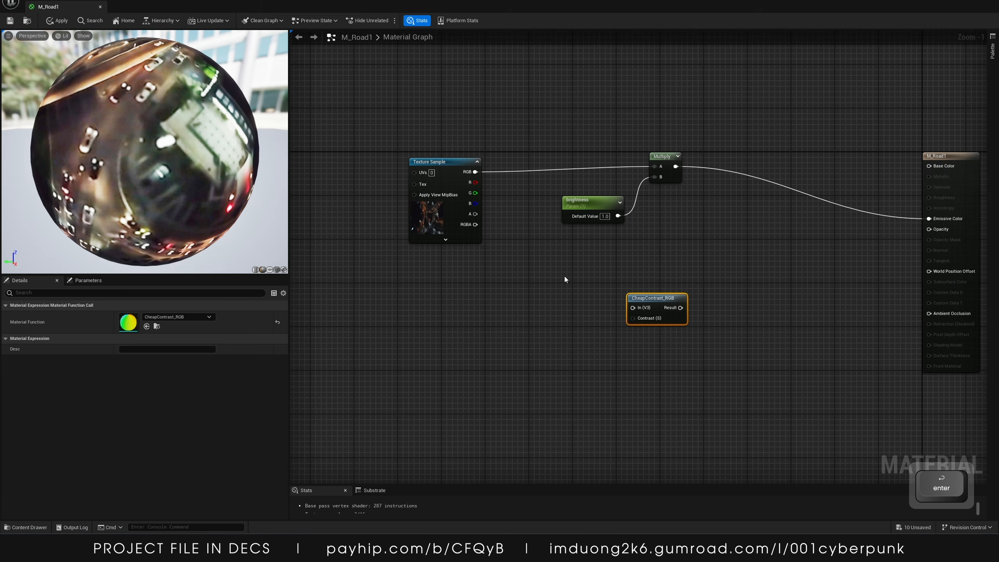
Add a constant and convert it to a scalar parameter named AlphaContrast
left_click(558, 335)
left_click(559, 333)
right_click(569, 334)
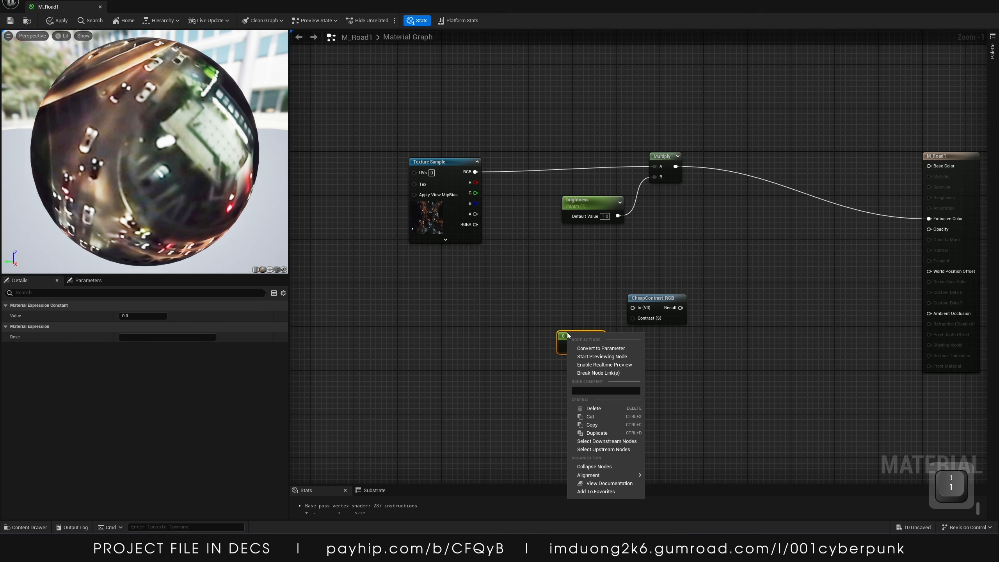
left_click(601, 348)
type("A")
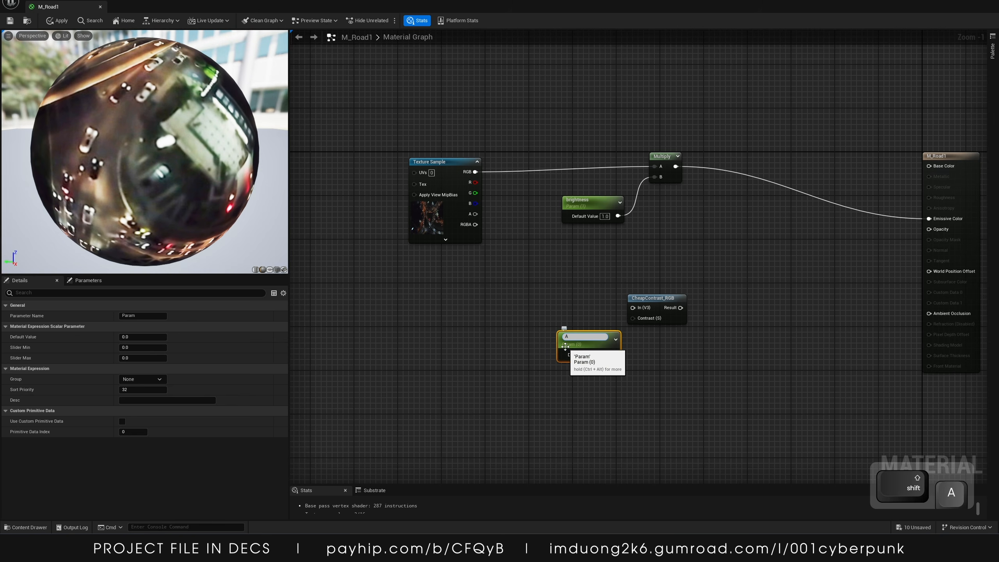
type("lphaCob")
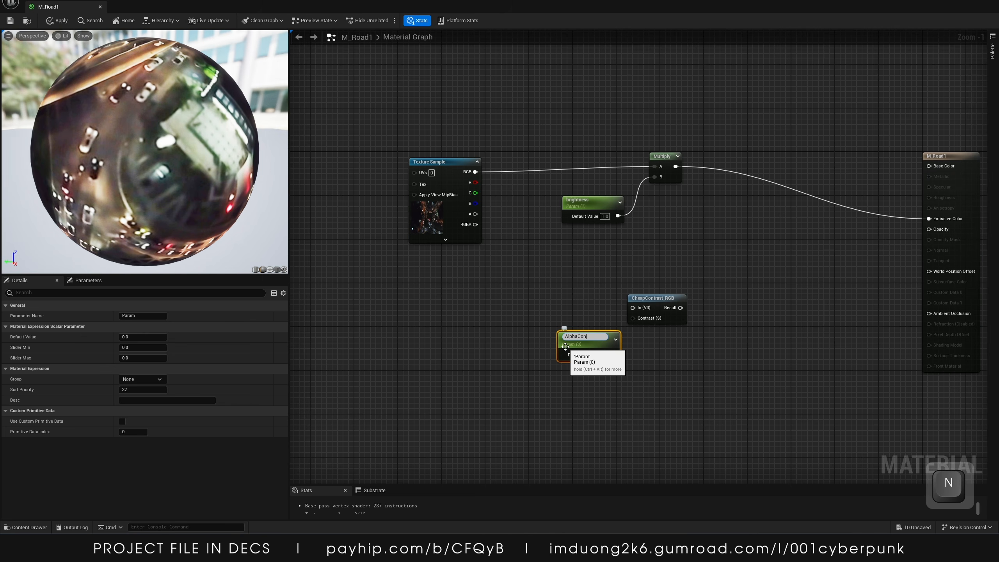
type("trast")
key("Return")
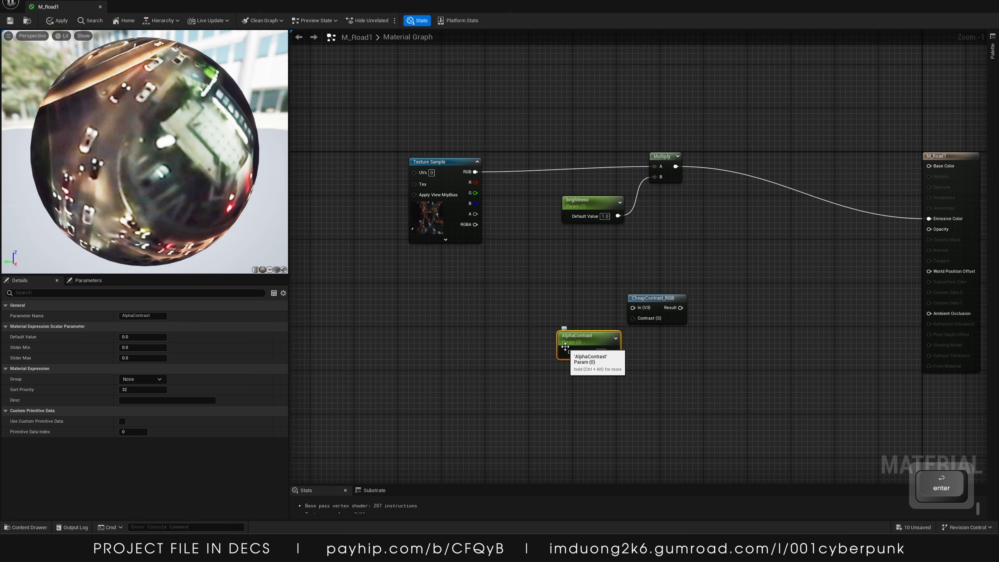
Feed the Texture Sample's RGB into CheapContrast_RGB, and its Result into the A input of a new Multiply node
left_click_drag(633, 307, 479, 185)
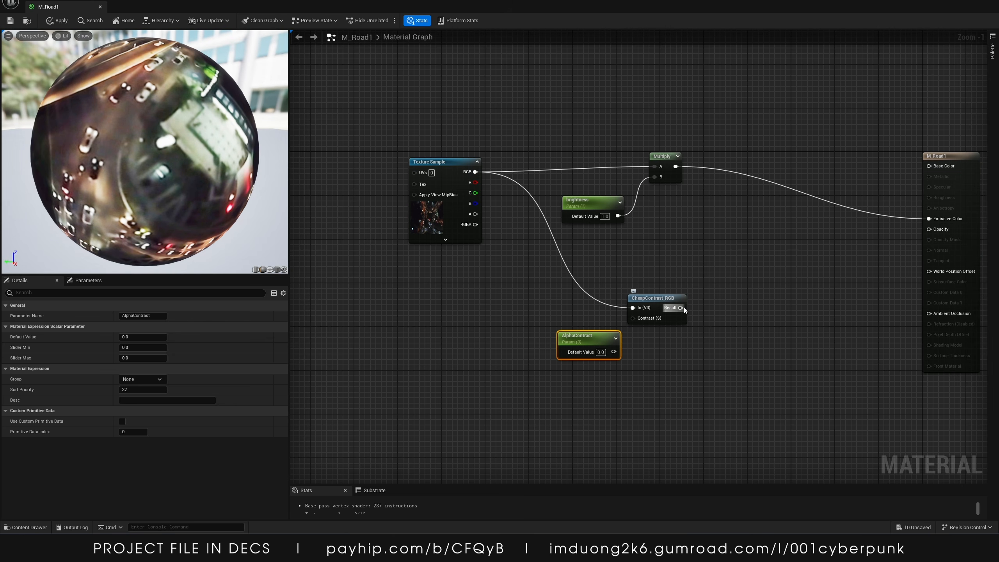
left_click_drag(683, 309, 759, 317)
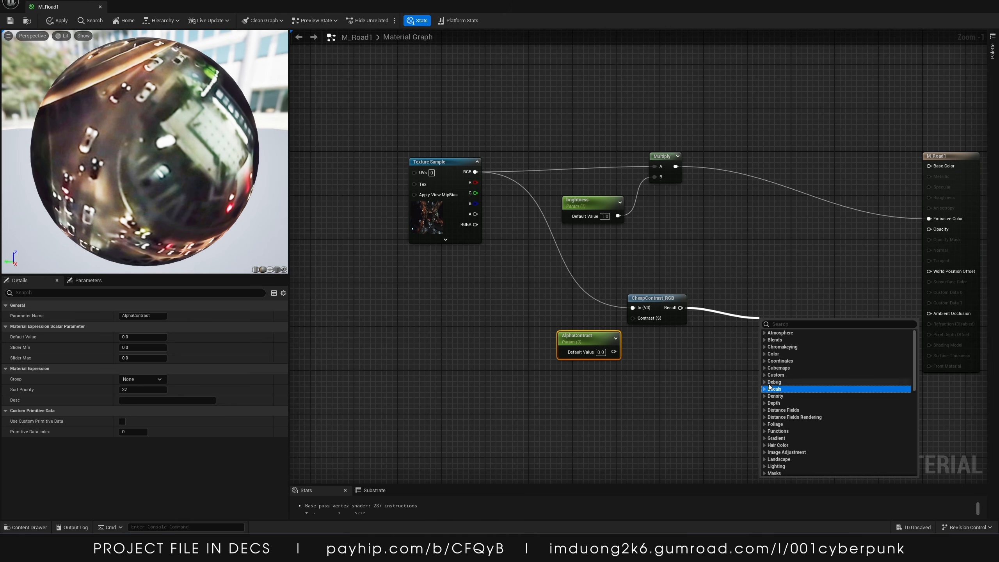
left_click(711, 344)
left_click(771, 298)
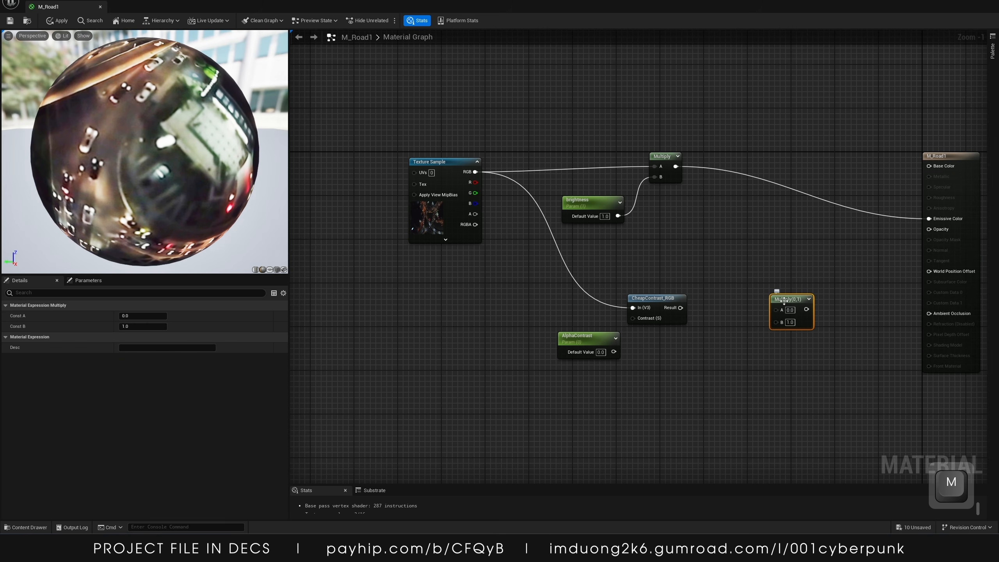
left_click_drag(775, 309, 680, 308)
left_click(713, 346)
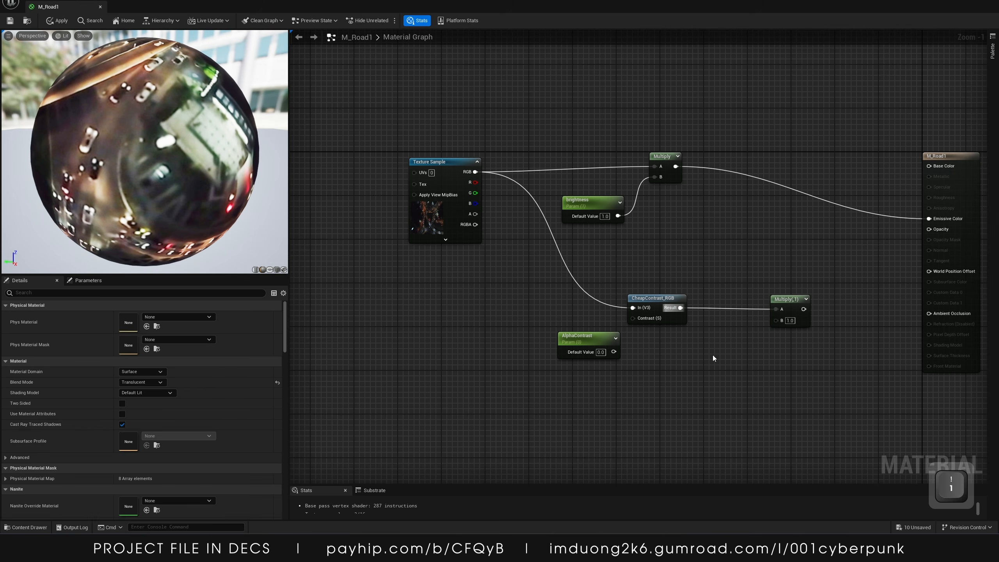
Add another constant and convert it to a scalar parameter named AlphaBoost
left_click(714, 356)
right_click(723, 358)
left_click(745, 376)
type("A")
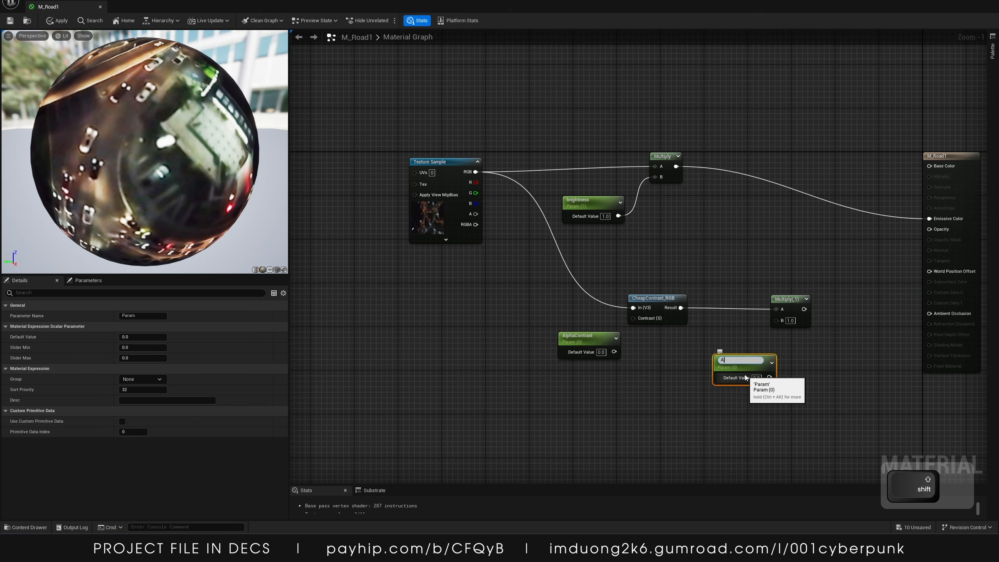
type("lphaB")
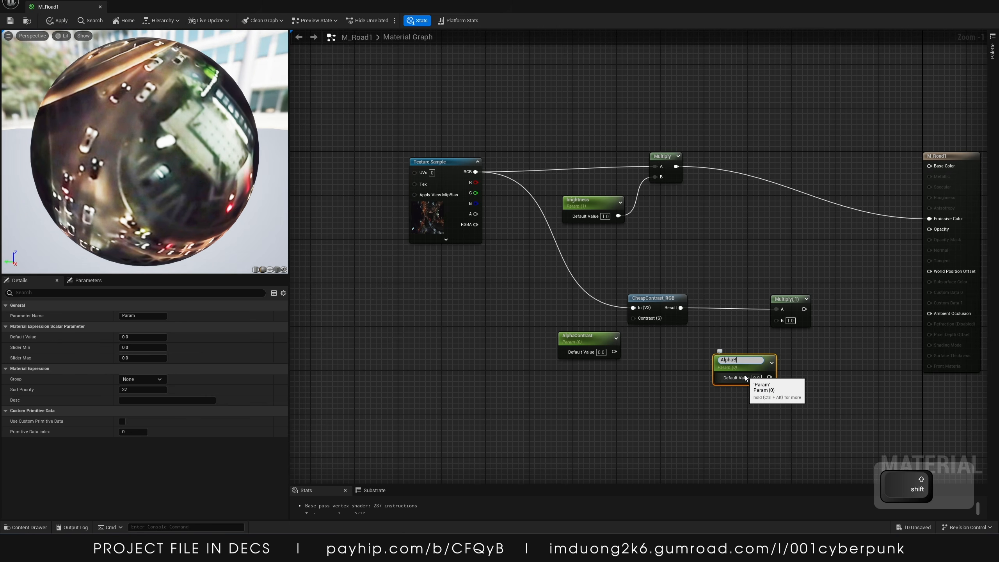
type("oost")
key("Return")
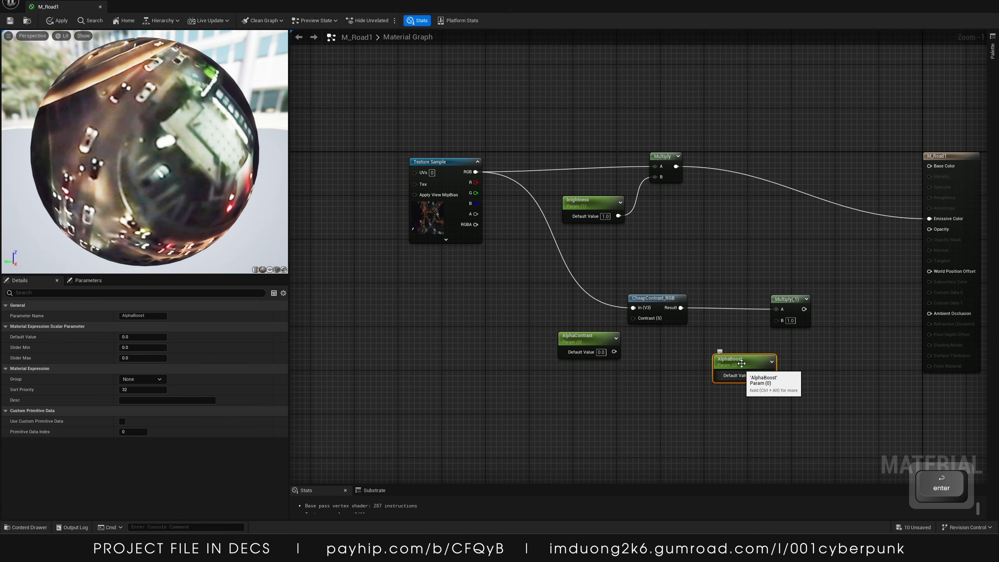
Connect AlphaBoost to the new Multiply node's B input and set its default value to 1
left_click_drag(741, 363, 699, 357)
left_click_drag(776, 320, 730, 369)
left_click(714, 369)
type("1")
left_click(709, 395)
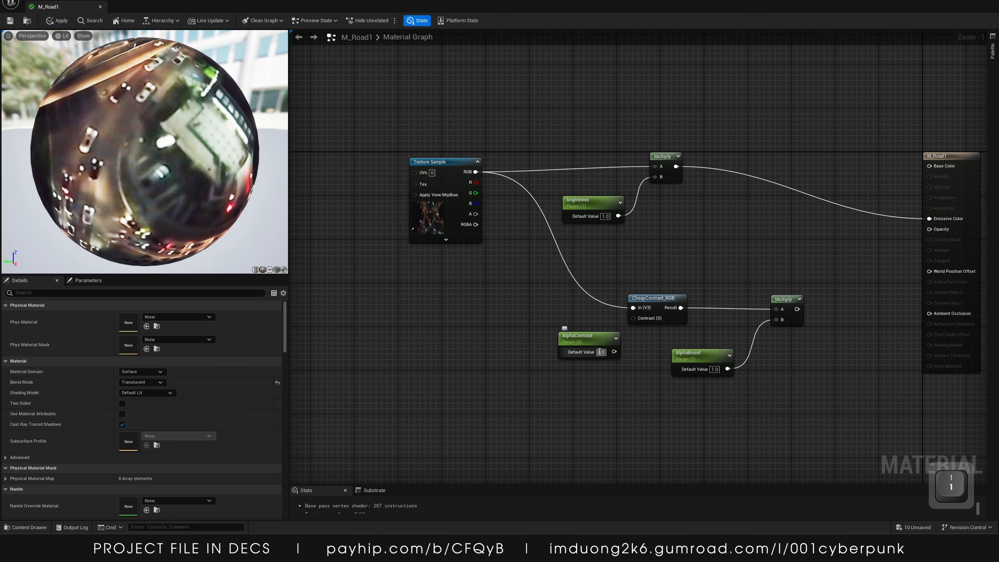
Wire AlphaContrast into CheapContrast_RGB's Contrast input and the second Multiply's output into Opacity
left_click_drag(614, 352, 627, 332)
right_click_drag(648, 330, 577, 349)
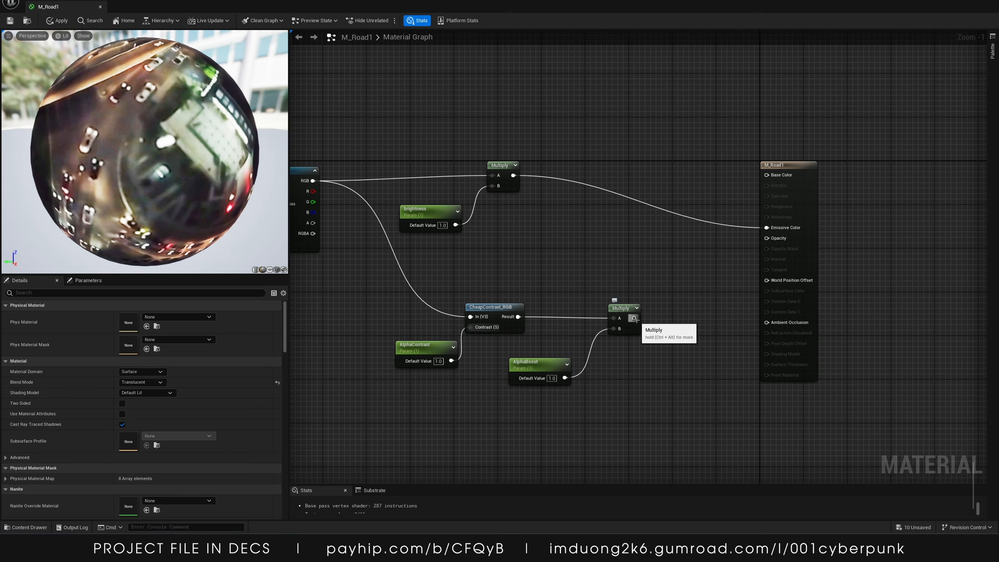
left_click_drag(635, 319, 746, 292)
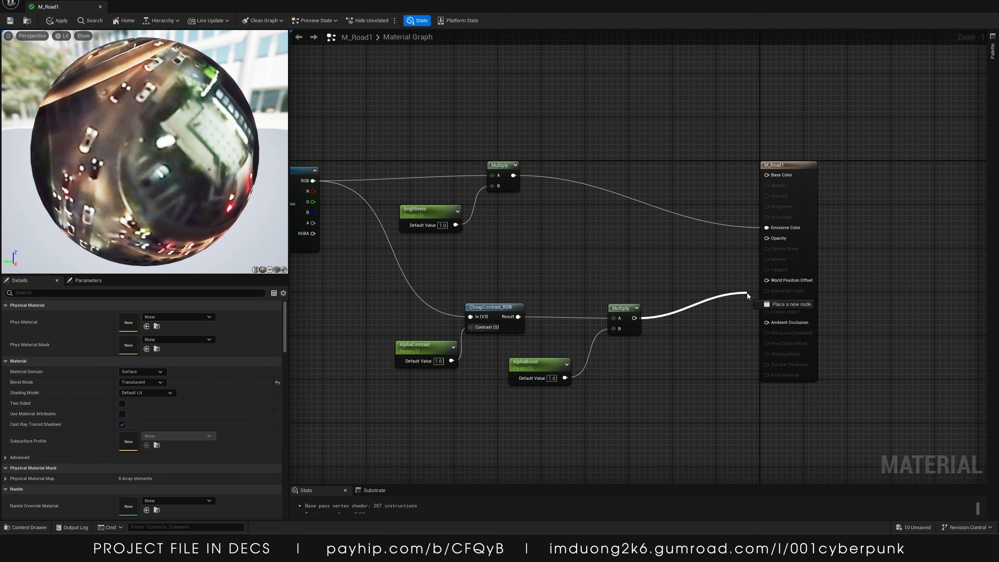
left_click_drag(751, 243, 765, 238)
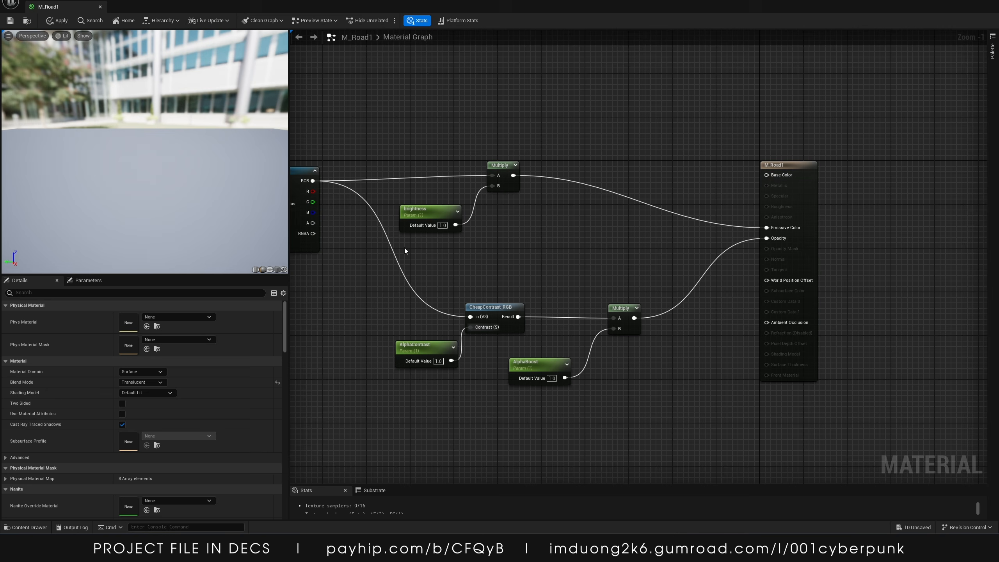
left_click_drag(145, 157, 134, 179)
right_click_drag(663, 264, 740, 284)
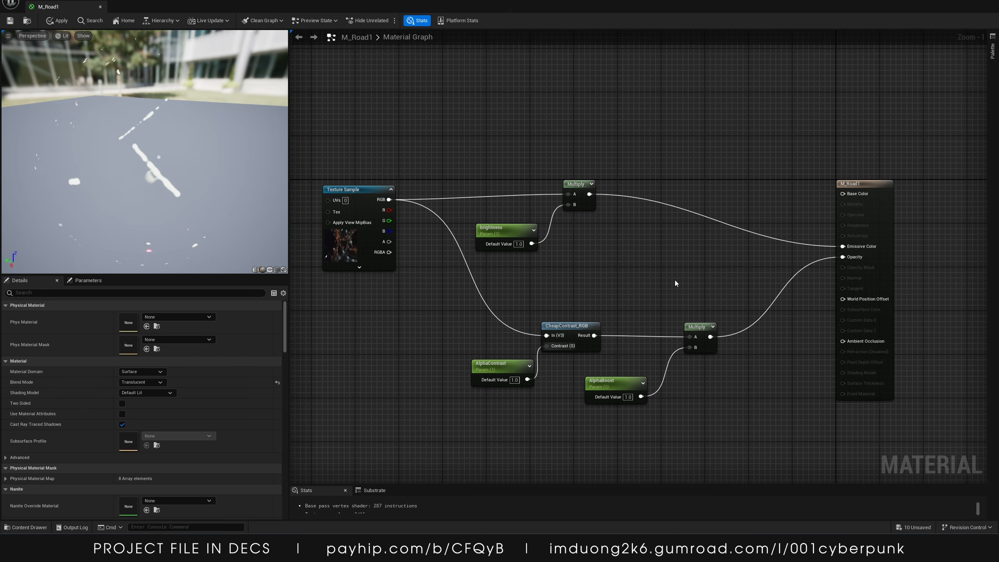
Rearrange the material graph nodes into a tidy layout
left_click_drag(693, 170, 504, 247)
left_click_drag(589, 193, 597, 159)
left_click(583, 173)
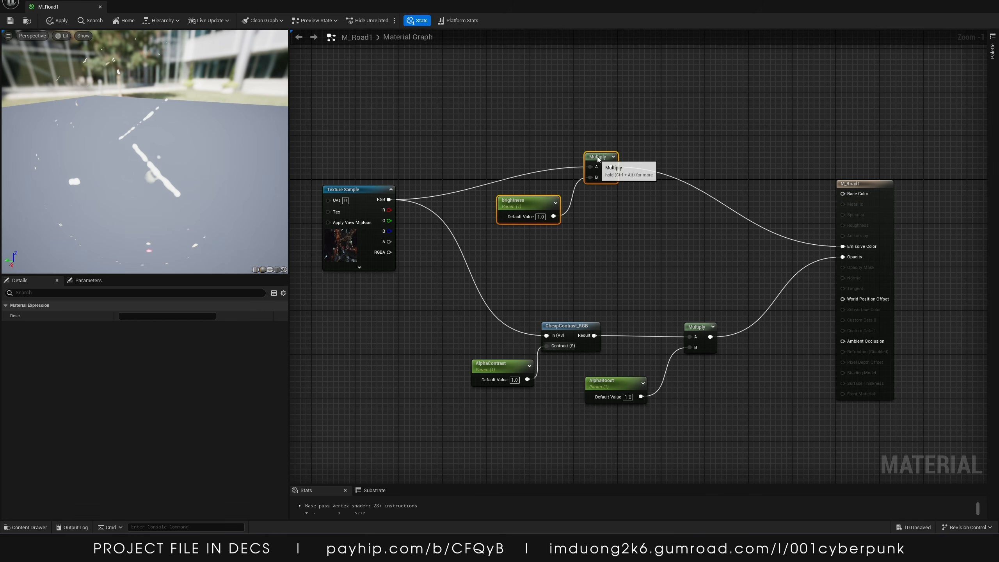
left_click(370, 190)
scroll(602, 234, "down", 1)
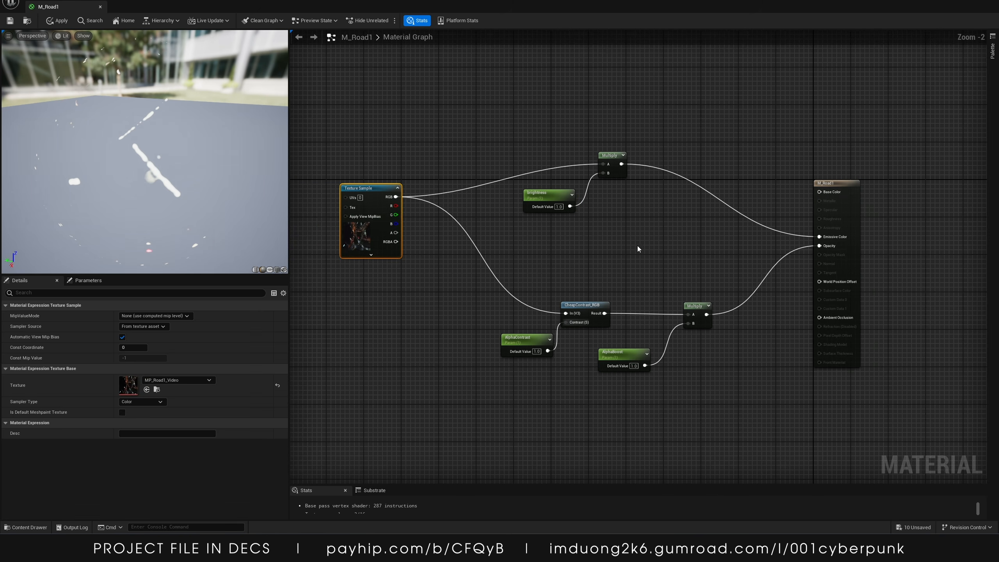
left_click_drag(527, 139, 694, 409)
left_click_drag(607, 159, 547, 173)
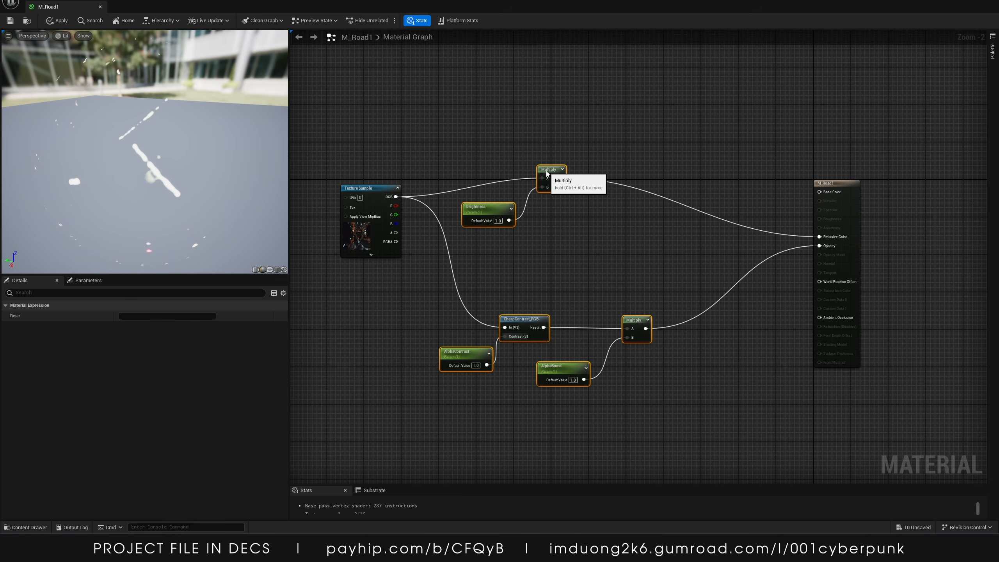
Set the Brightness parameter's default value to 1000
left_click_drag(489, 206, 494, 196)
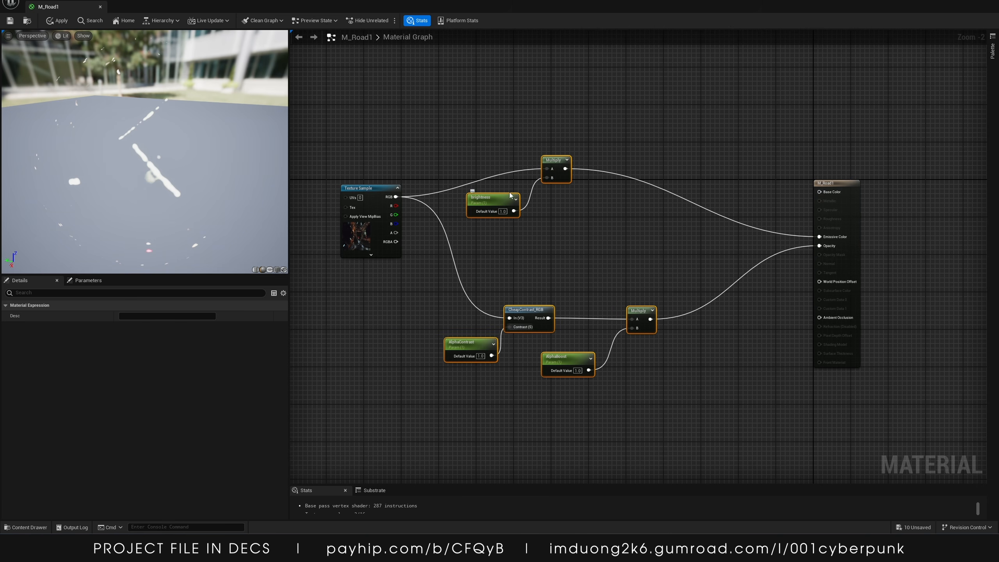
left_click(505, 212)
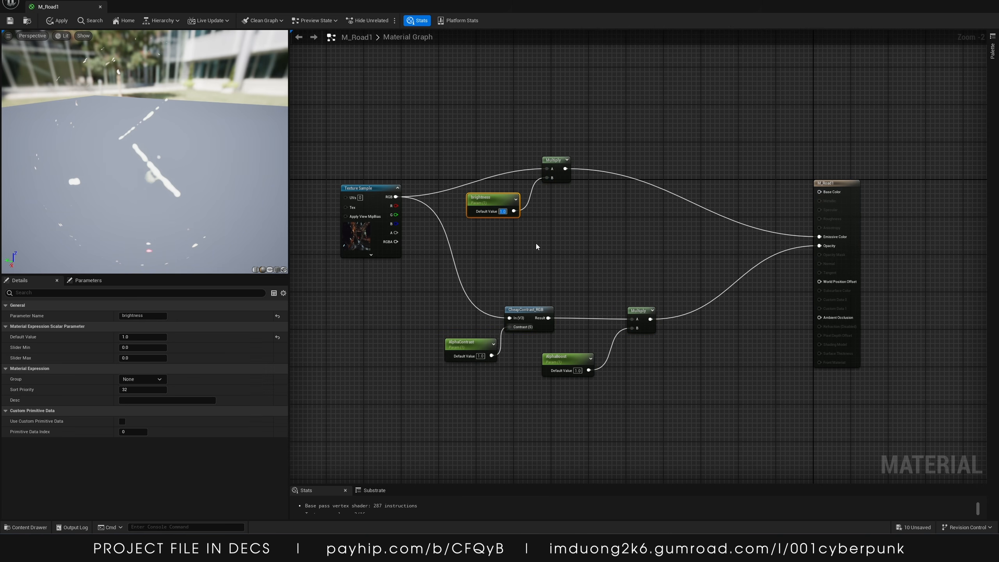
type("1000")
key("Return")
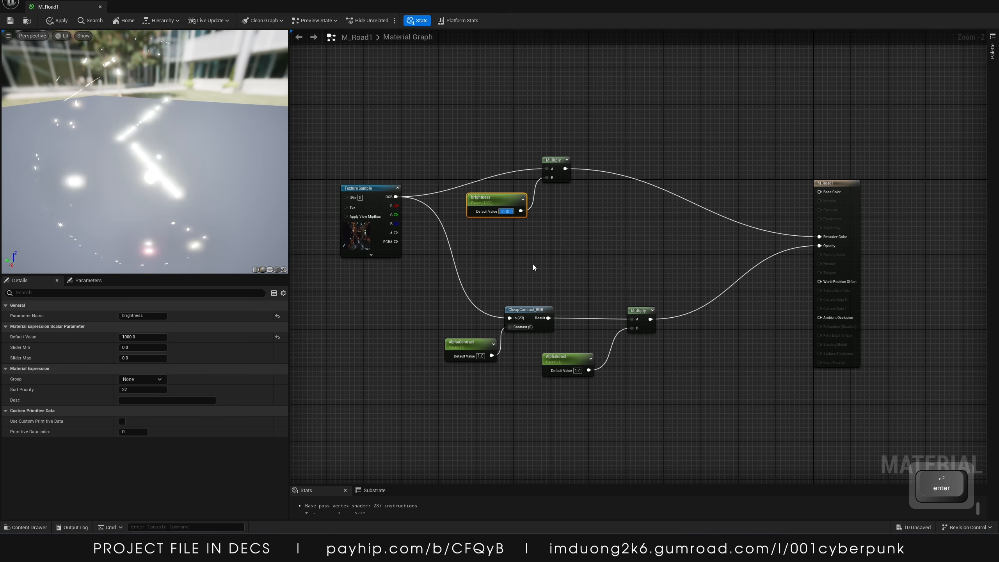
Return Brightness to 1 and disconnect the brightness Multiply output from Emissive Color
left_click(533, 267)
type("1")
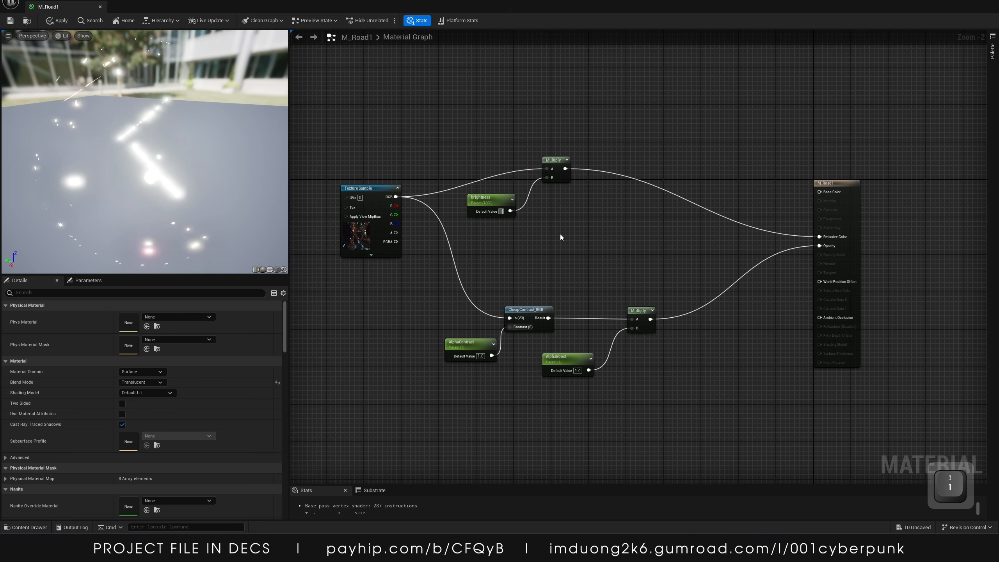
left_click(560, 235)
left_click(817, 237, "alt")
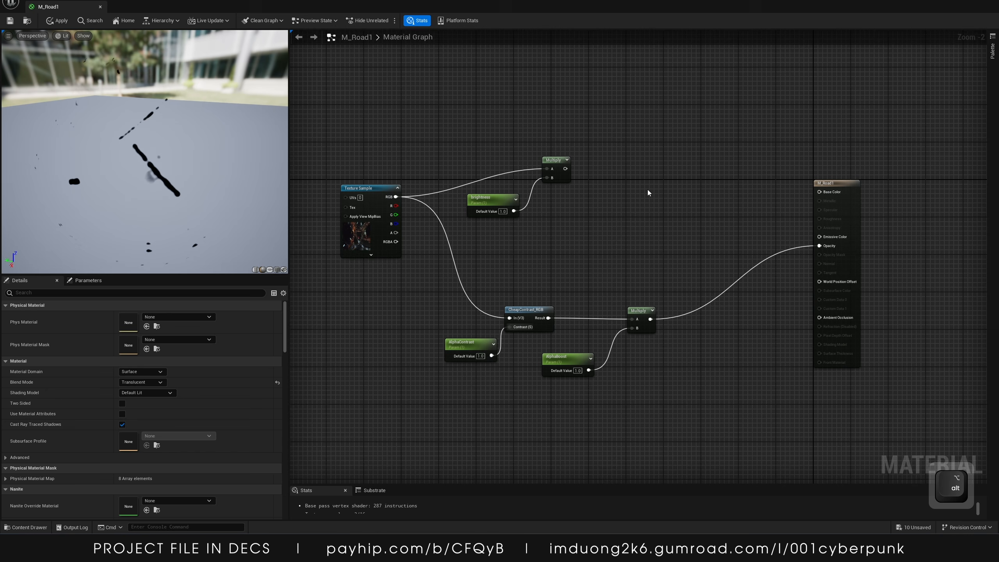
Add a Desaturation node to the material graph
right_click(648, 192)
type("dew")
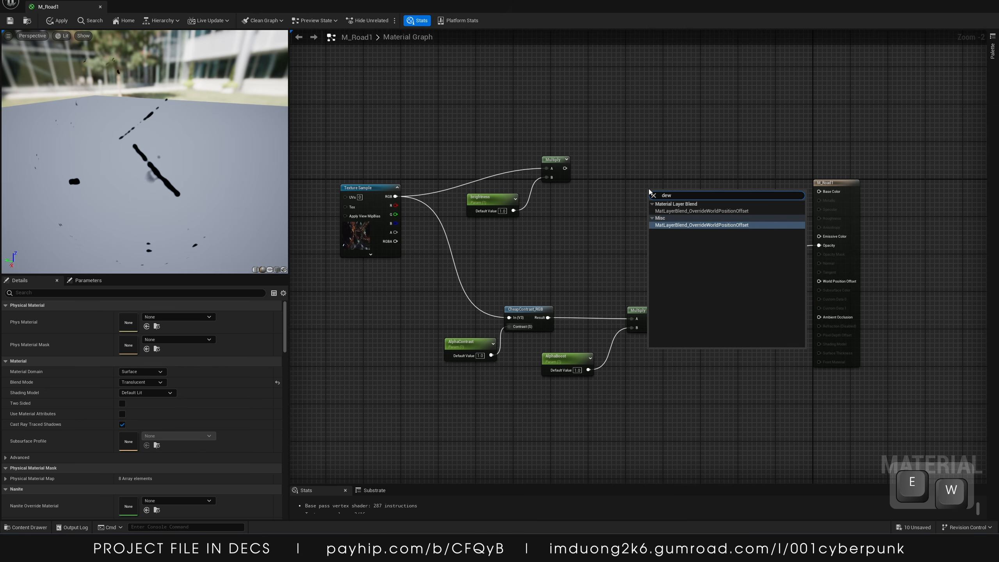
key("BackSpace")
type("s")
key("Return")
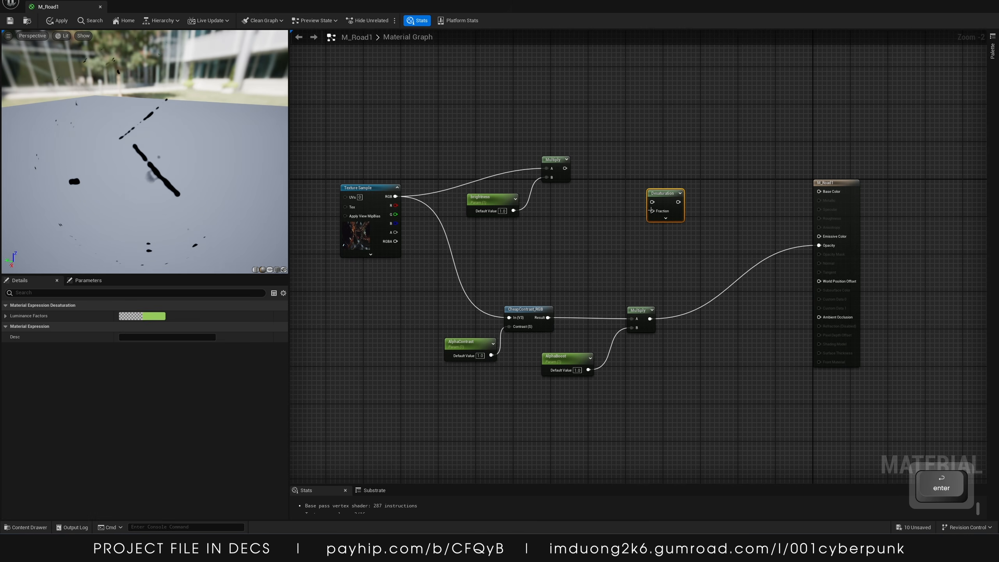
Add a constant, convert it to a scalar parameter named Sat, and set its default value to 1
left_click(605, 237)
key("1")
left_click(606, 237)
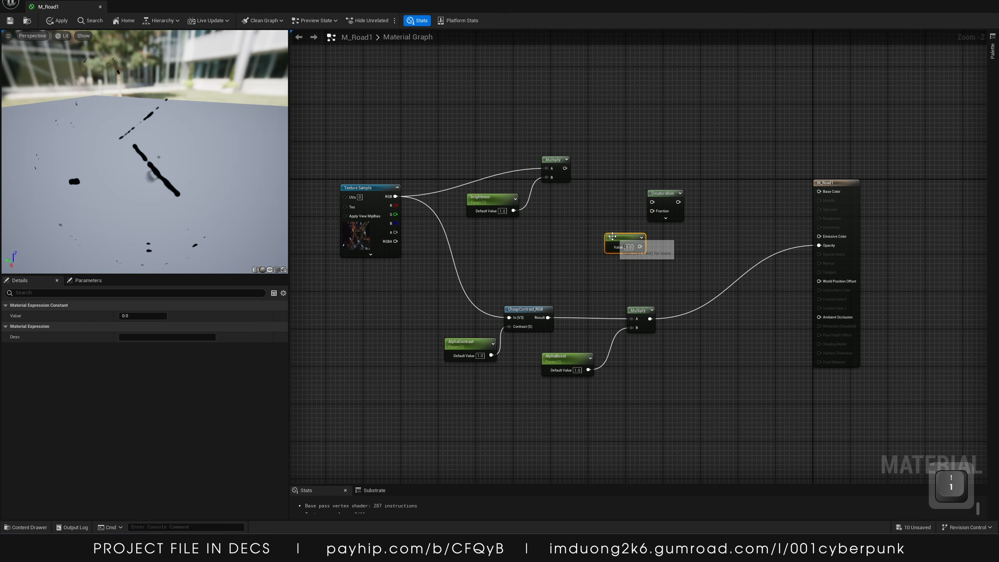
right_click(613, 241)
left_click(627, 252)
type("Sat")
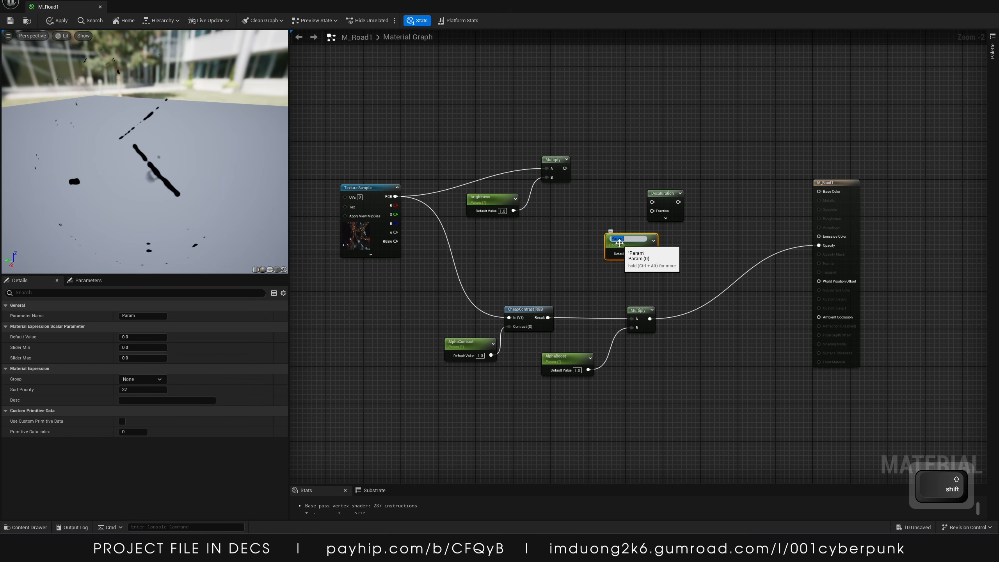
key("Return")
left_click(643, 254)
type("1")
left_click(617, 261)
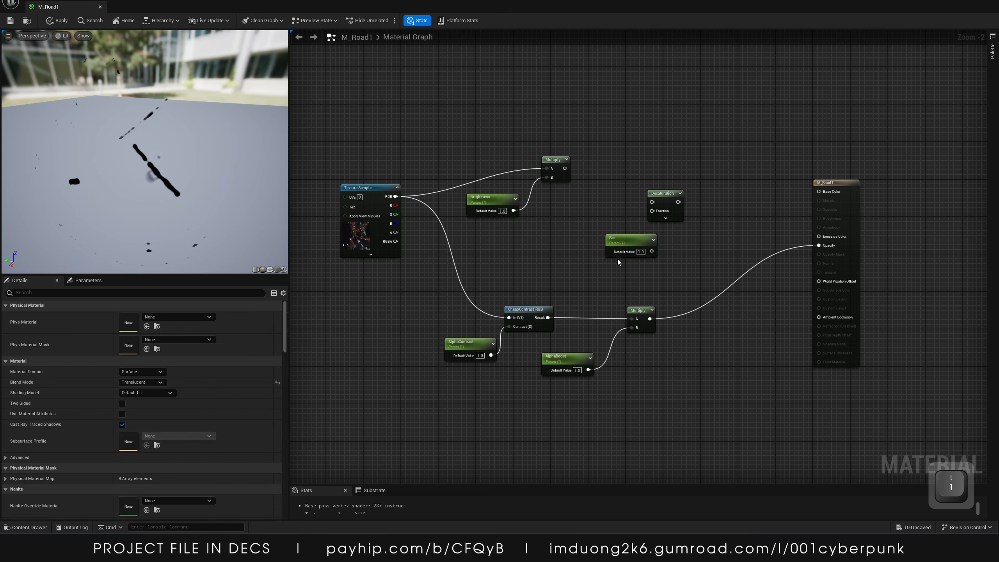
Wire Sat into Desaturation's Fraction input and the brightness Multiply output into its main input
left_click_drag(634, 236, 571, 231)
left_click_drag(653, 211, 588, 248)
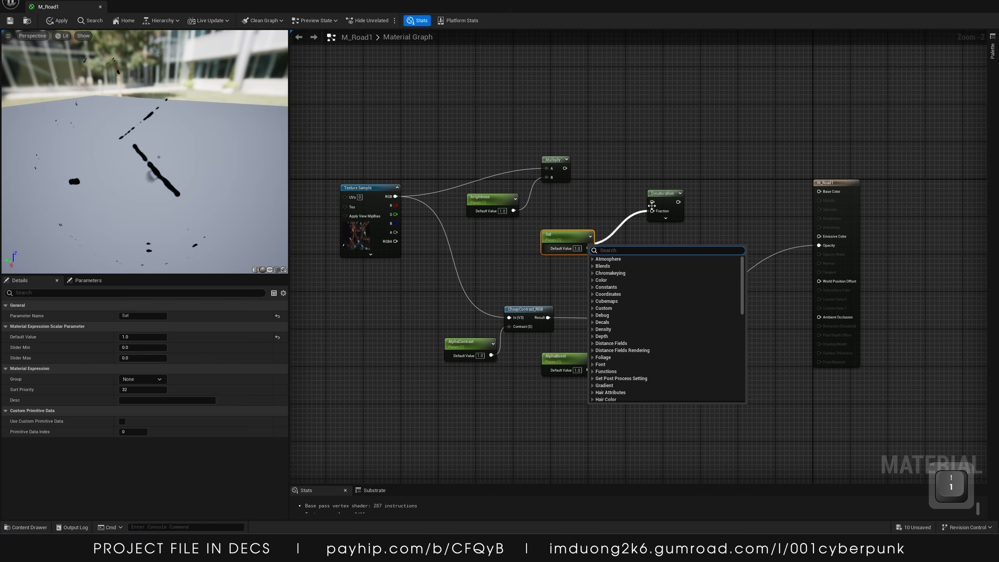
left_click(637, 223)
left_click_drag(651, 212, 565, 168)
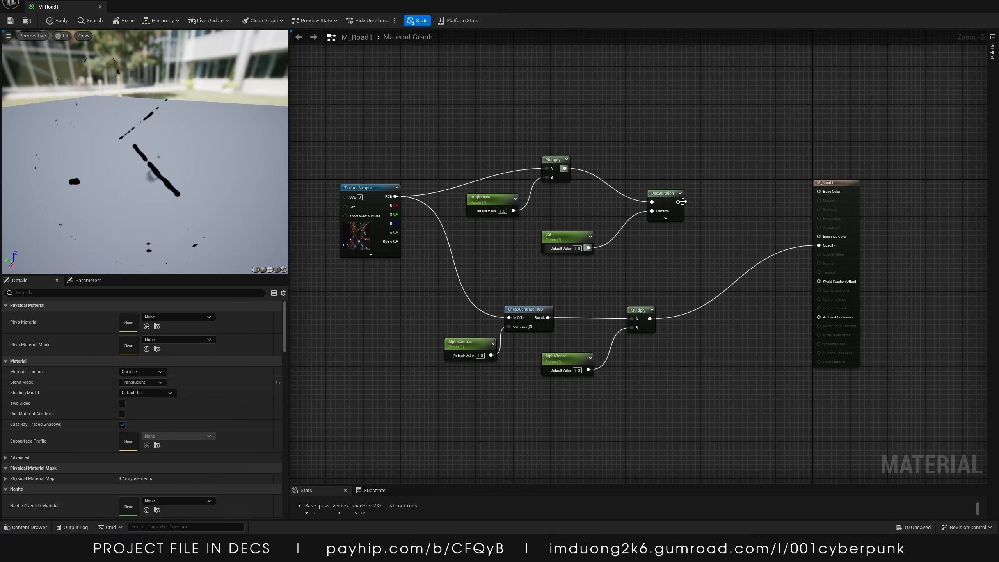
Connect the Desaturation output to the material's Emissive Color
left_click_drag(678, 202, 819, 236)
right_click_drag(656, 104, 820, 123)
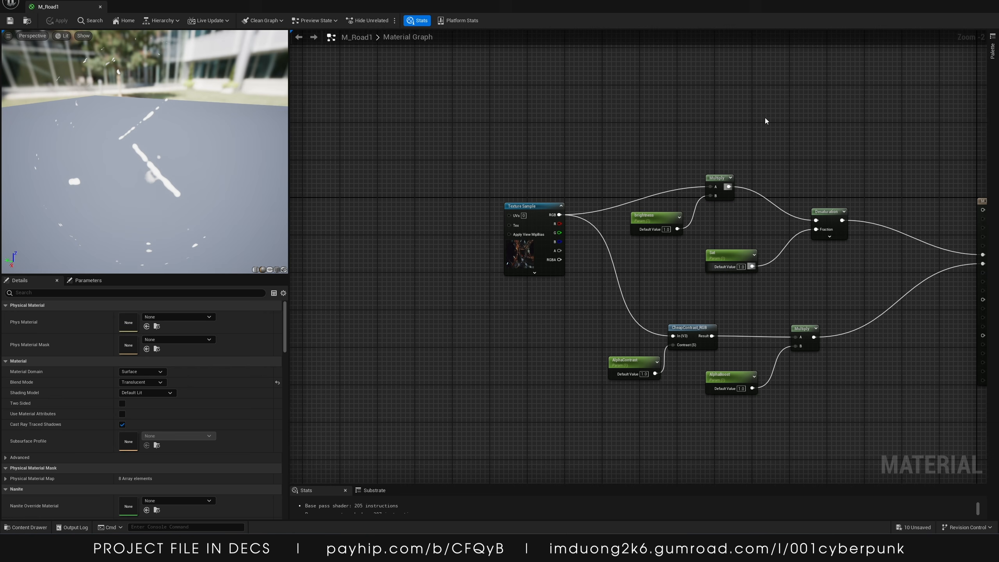
right_click_drag(767, 127, 549, 127)
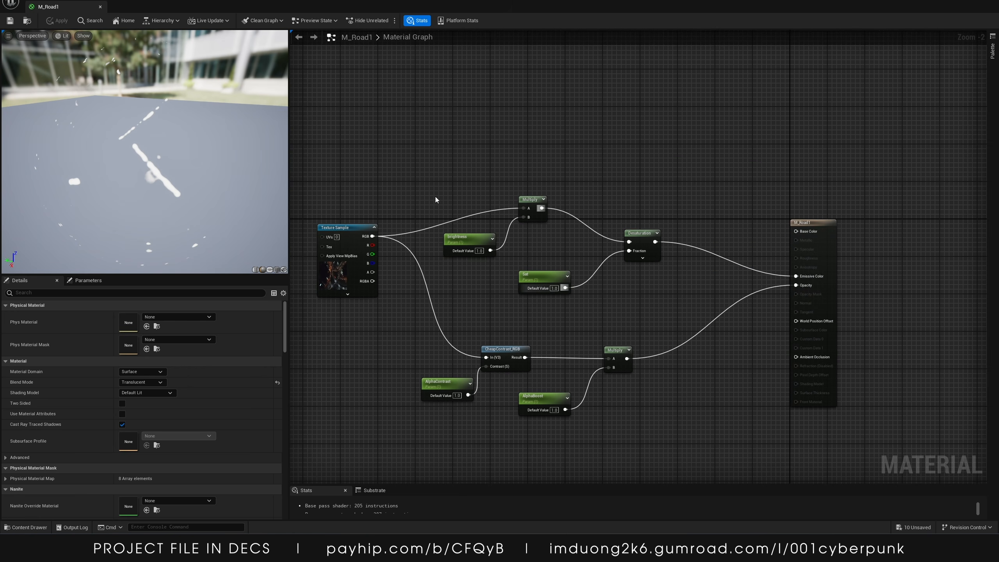
Create a material instance from M_Road1 and name it MI_Road1
left_click(992, 3)
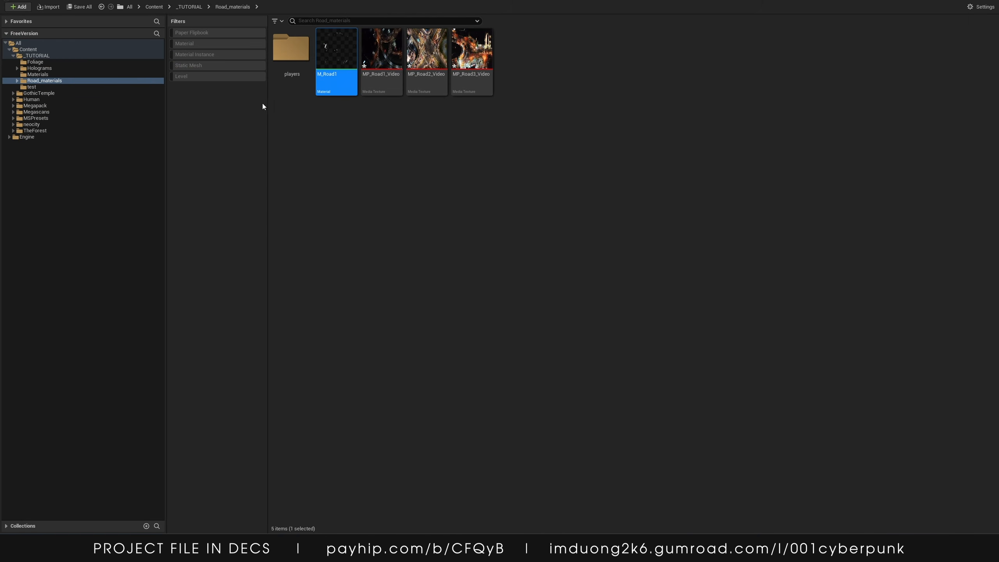
right_click(348, 76)
left_click(393, 78)
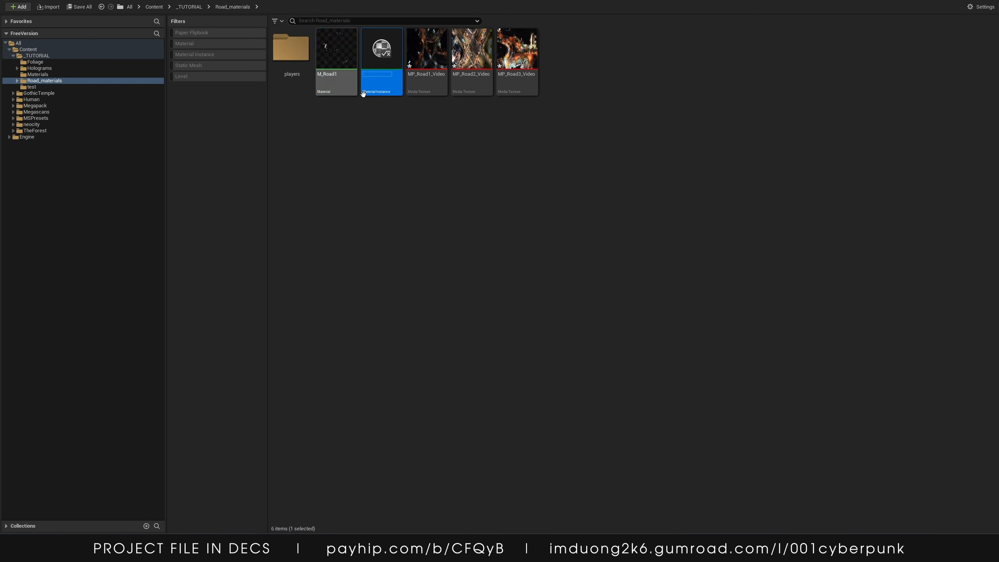
type("MI")
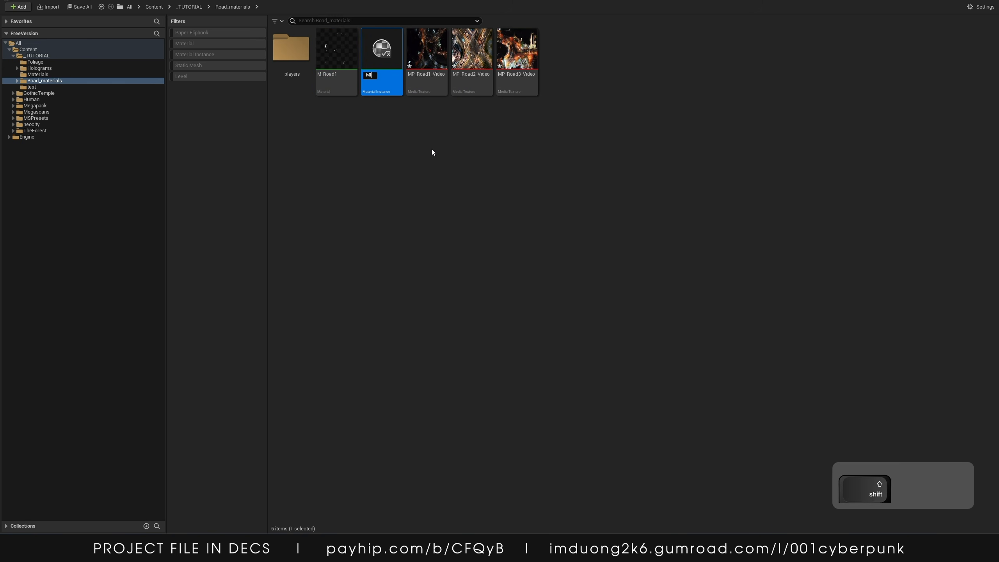
type("_Road1")
key("Return")
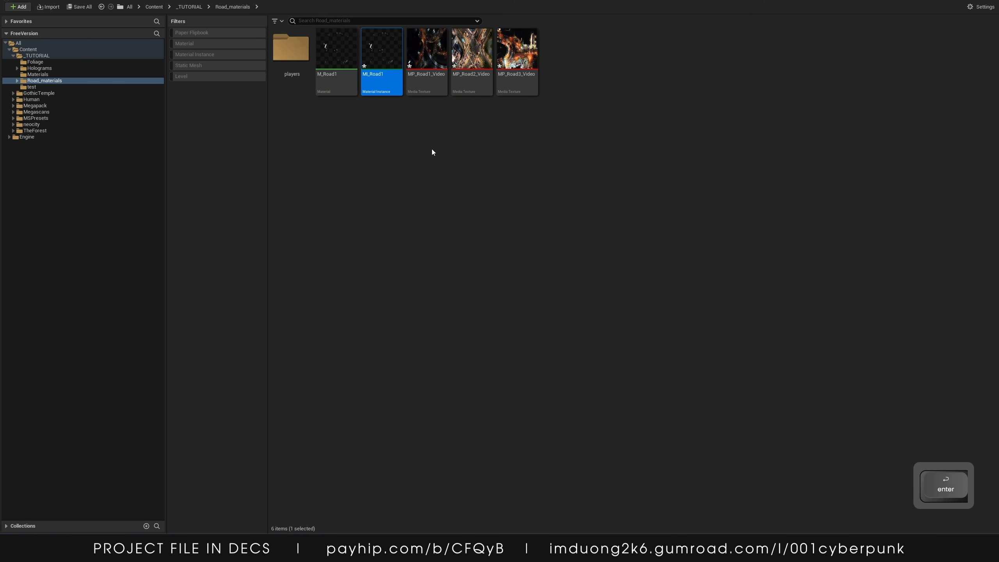
left_click(397, 154)
Place a Plane shape actor into the level
left_click_drag(499, 1, 998, 126)
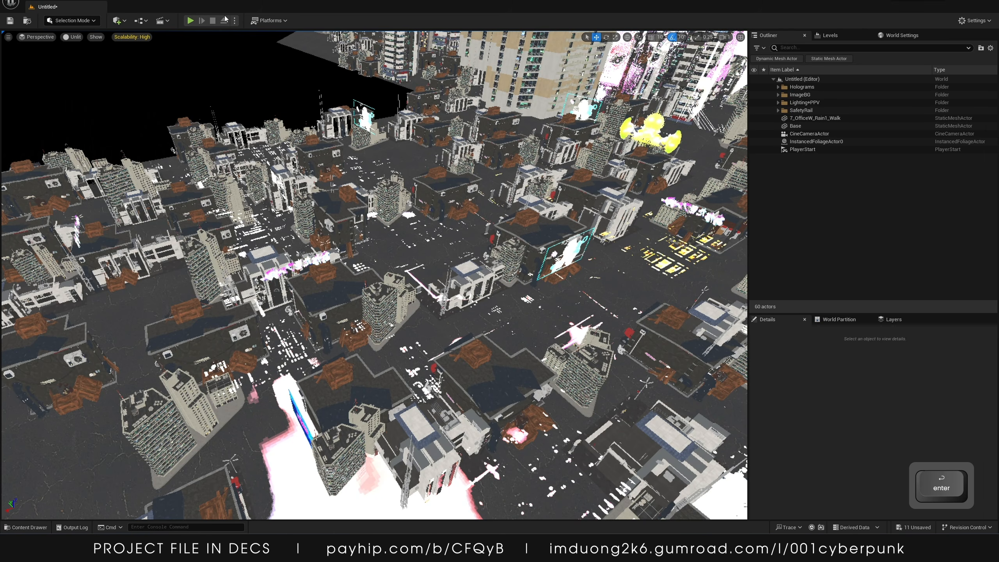
left_click(118, 20)
mouse_move(144, 102)
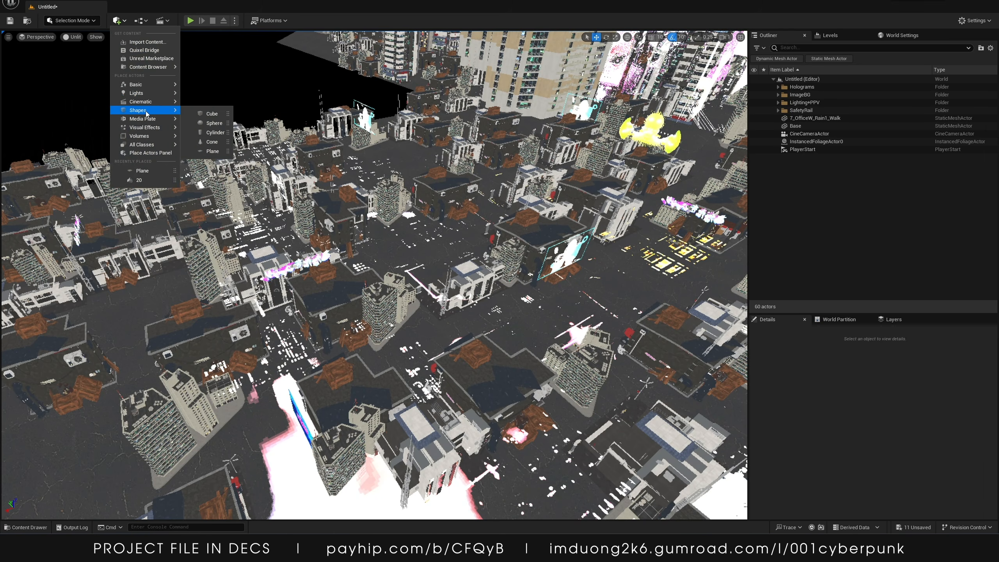
left_click(212, 151)
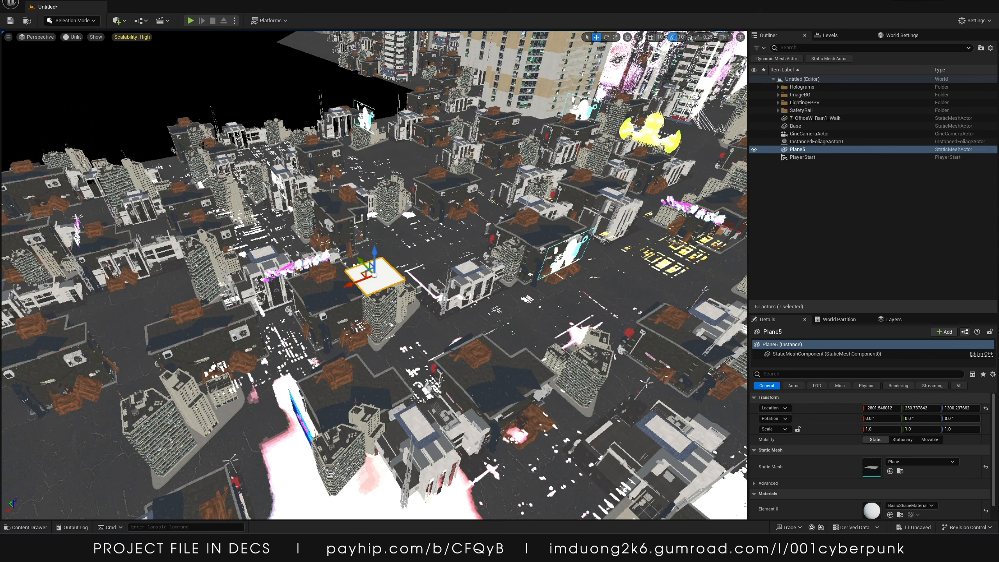
Set the plane's scale to 192 on X and 108 on Y
left_click(872, 429)
type("19")
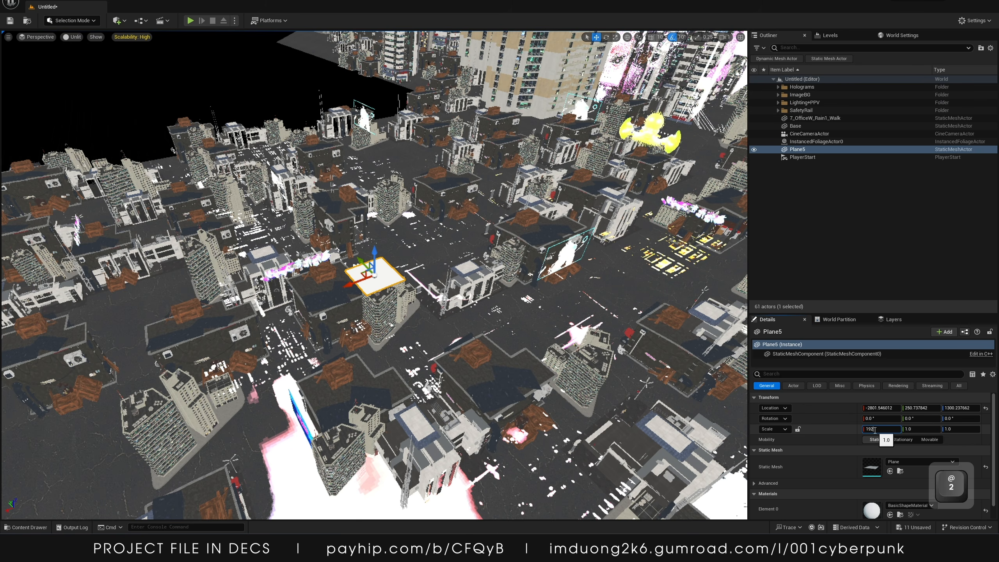
type("2")
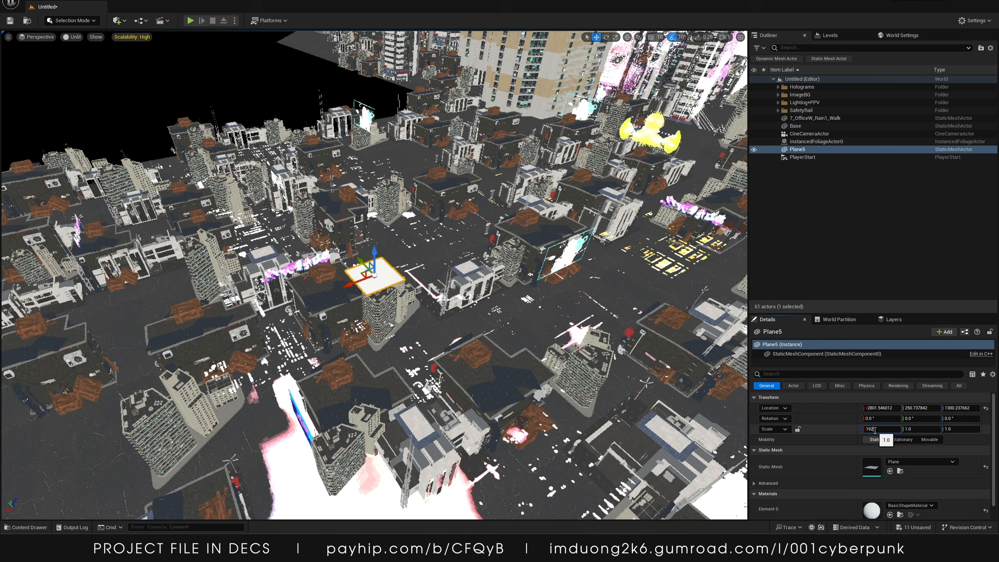
key("Tab")
type("1")
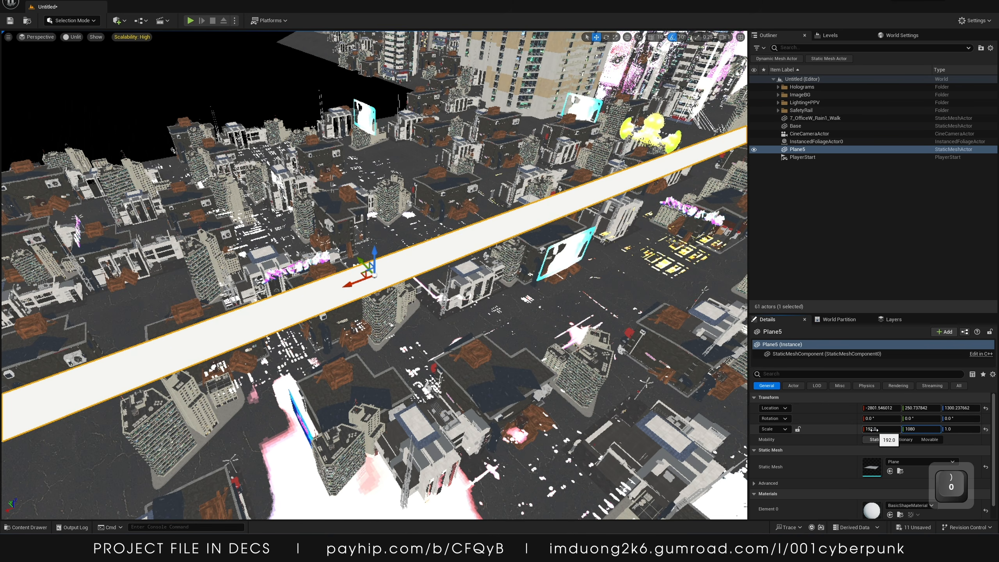
type("08")
key("Return")
Lower the plane down to the city's ground level
key("s")
mouse_move(407, 291)
right_mouse_down()
mouse_move(374, 273)
mouse_move(361, 289)
mouse_move(407, 292)
right_mouse_up()
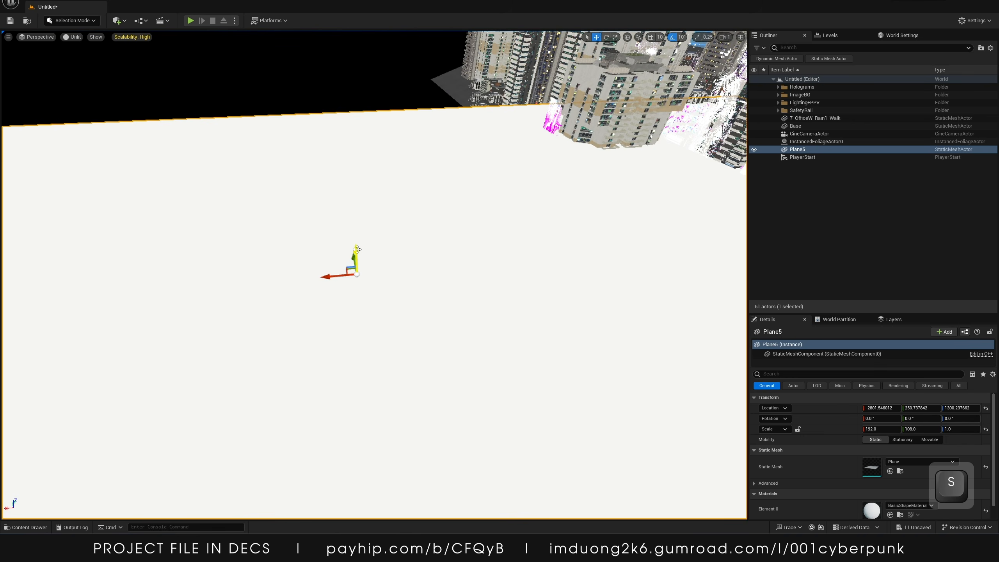
left_click_drag(353, 257, 359, 346)
left_click_drag(359, 339, 359, 337)
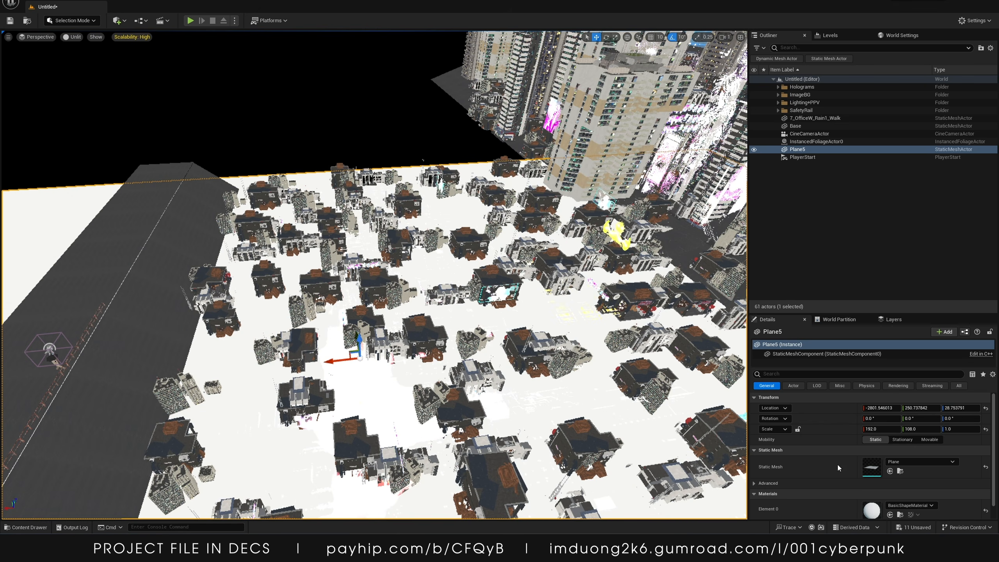
Set the plane's scale to 64 by 36, then divide both X and Y by 3
type("64")
key("Return")
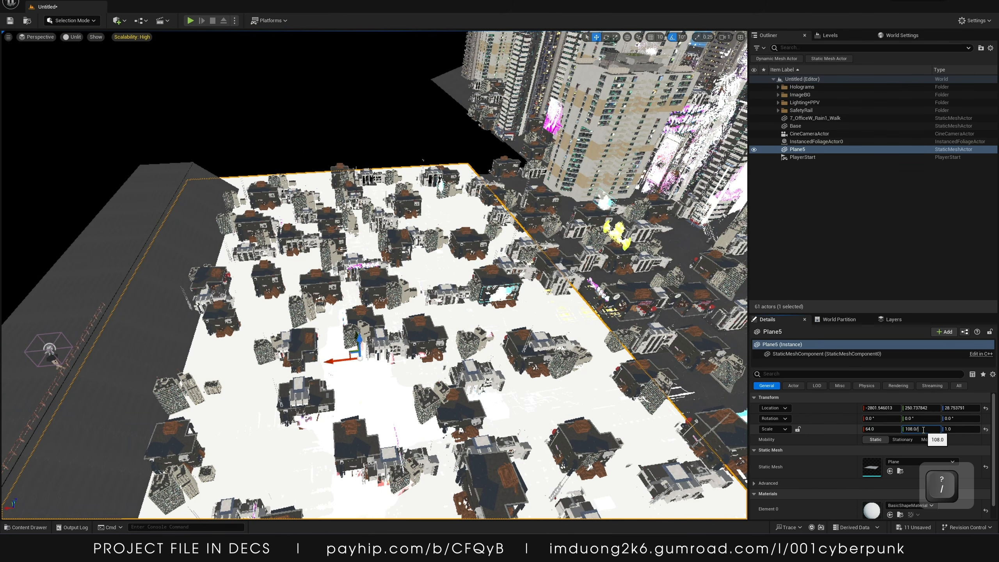
type("3")
key("Return")
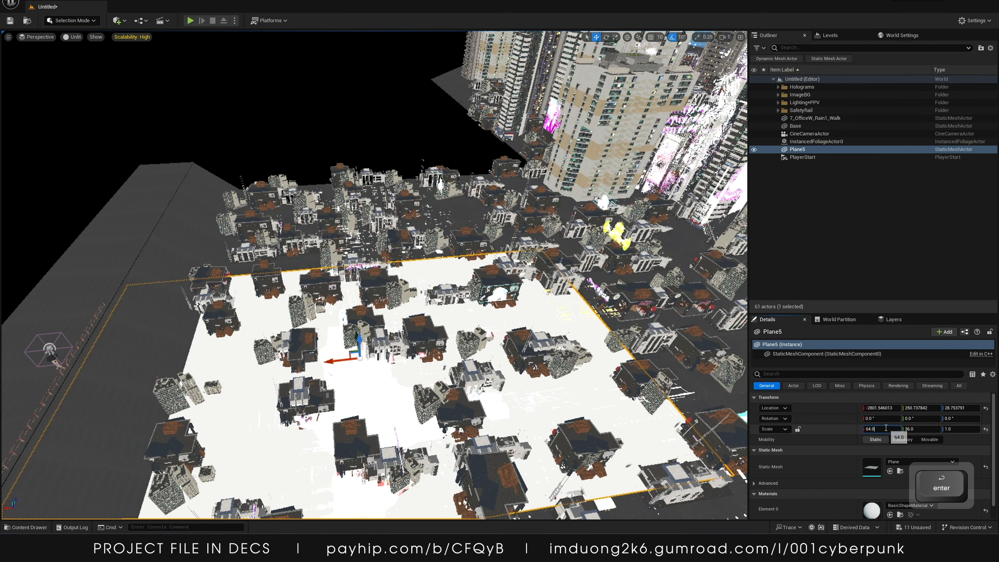
type("/3")
key("Return")
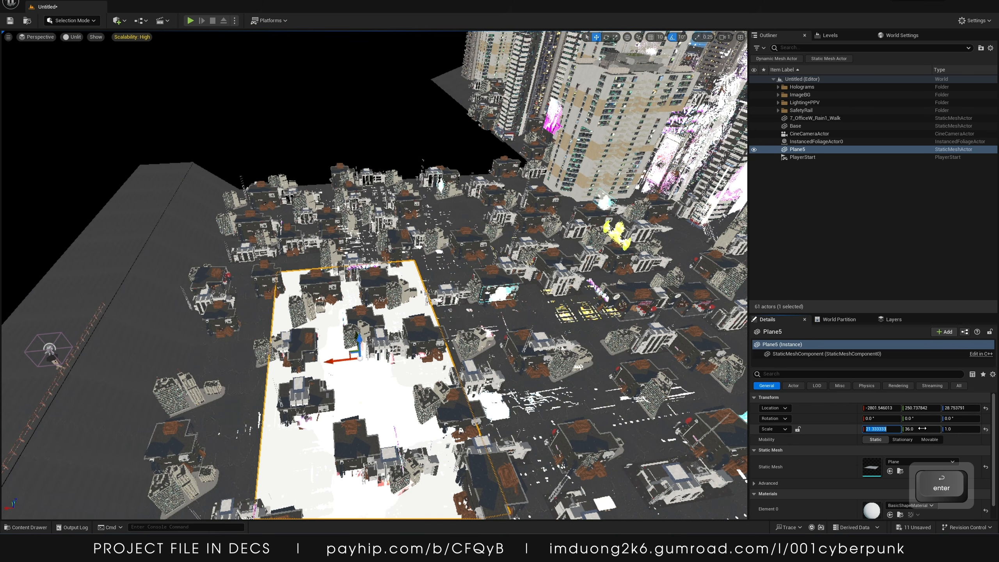
type("/3")
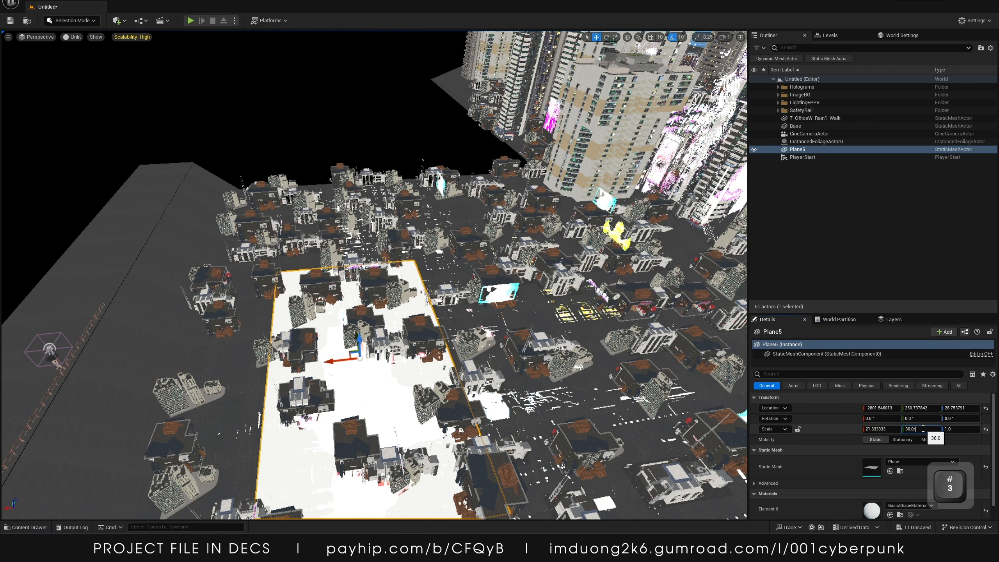
key("Return")
Multiply the plane's X and Y scale values by 1.5
key("s")
right_click_drag(582, 346, 702, 368)
key("w")
key("a")
key("s")
key("w")
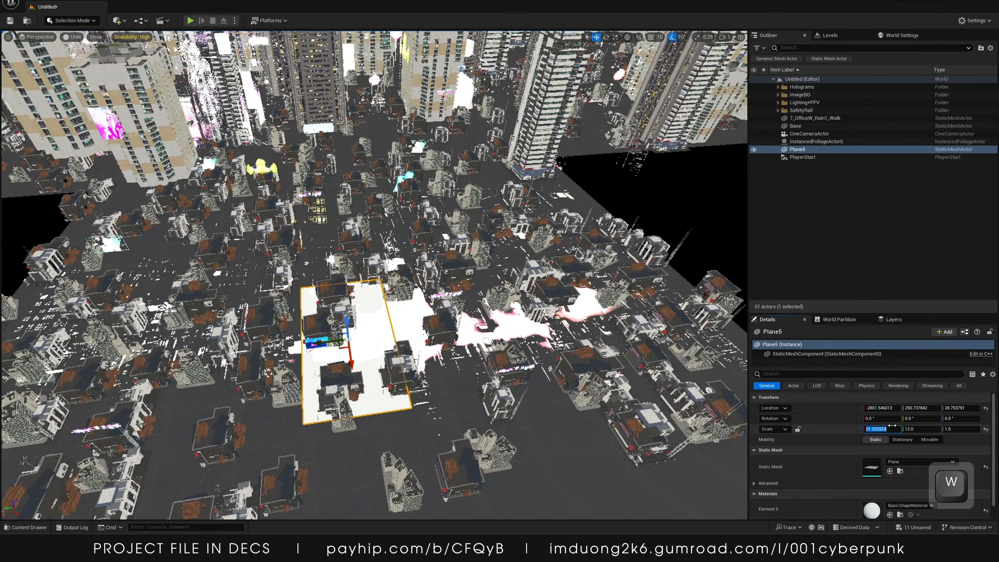
type("*")
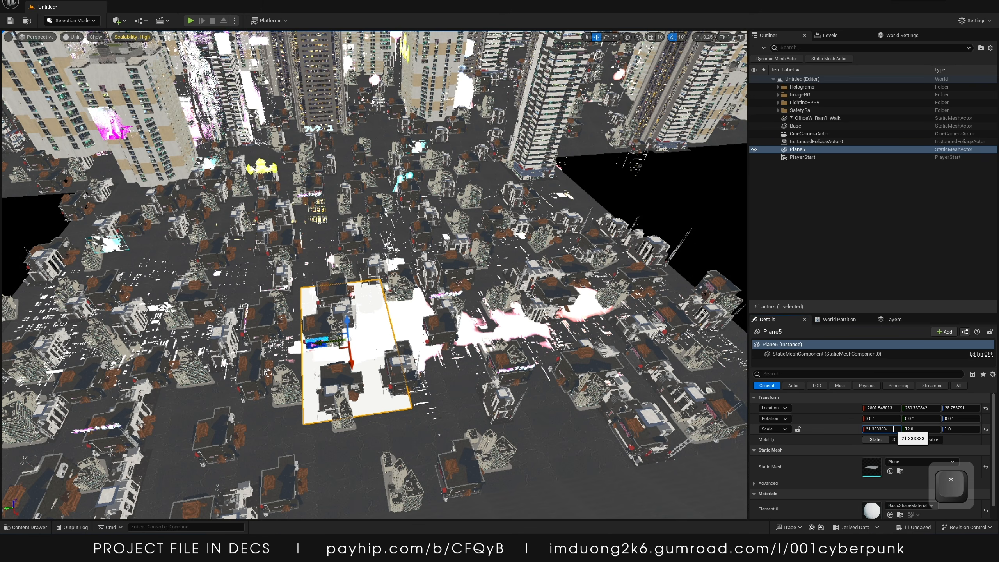
type("1.5")
key("Return")
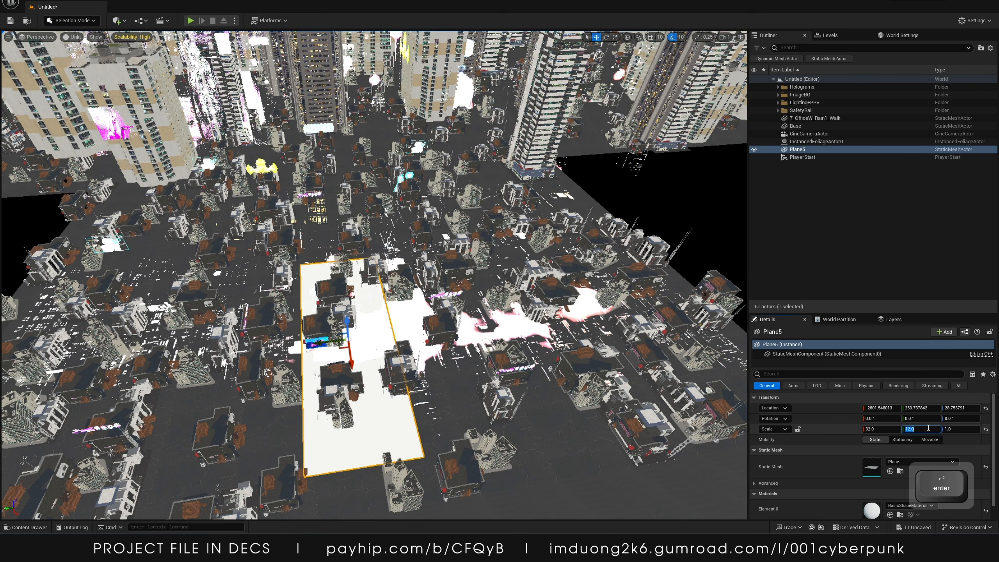
type("*1.5")
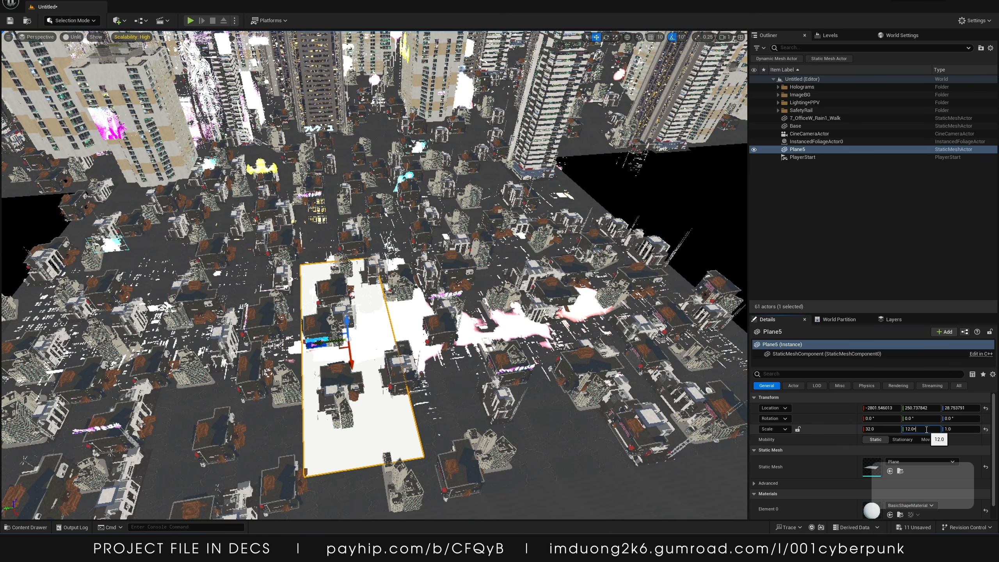
key("Return")
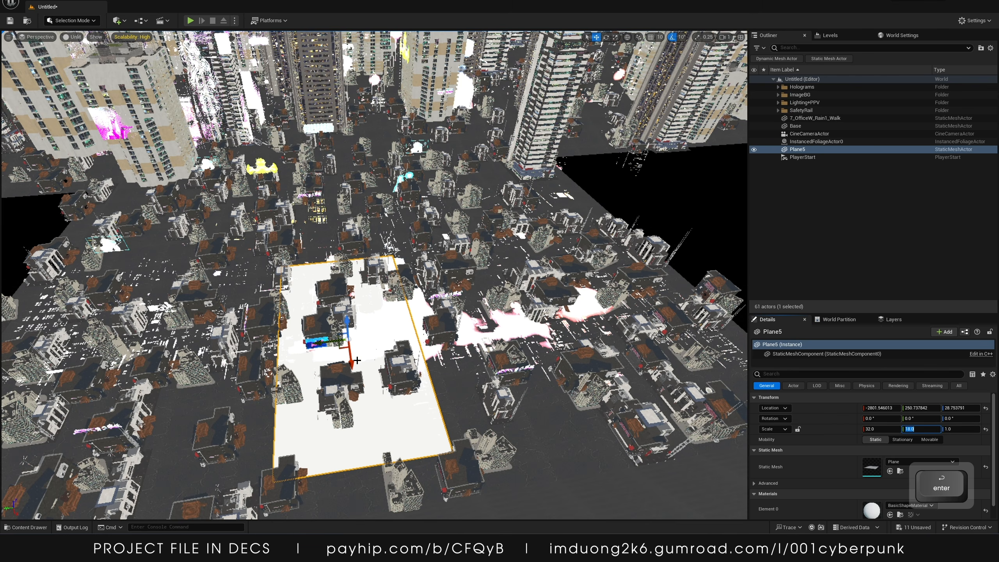
Rotate the plane about 90 degrees around Z and apply the MI_Road1 material to it
key("e")
left_click_drag(349, 383, 295, 355)
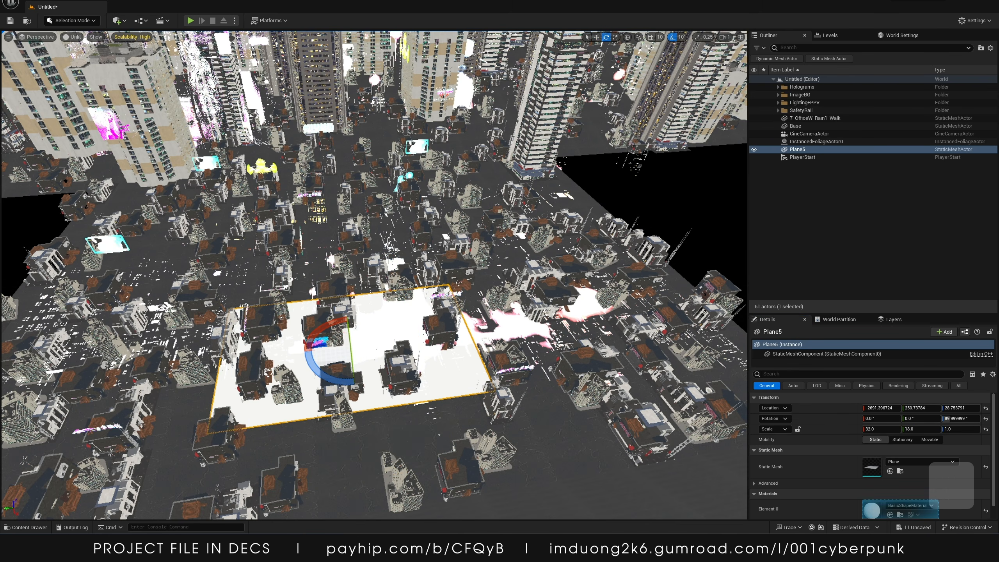
left_click_drag(424, 320, 386, 319)
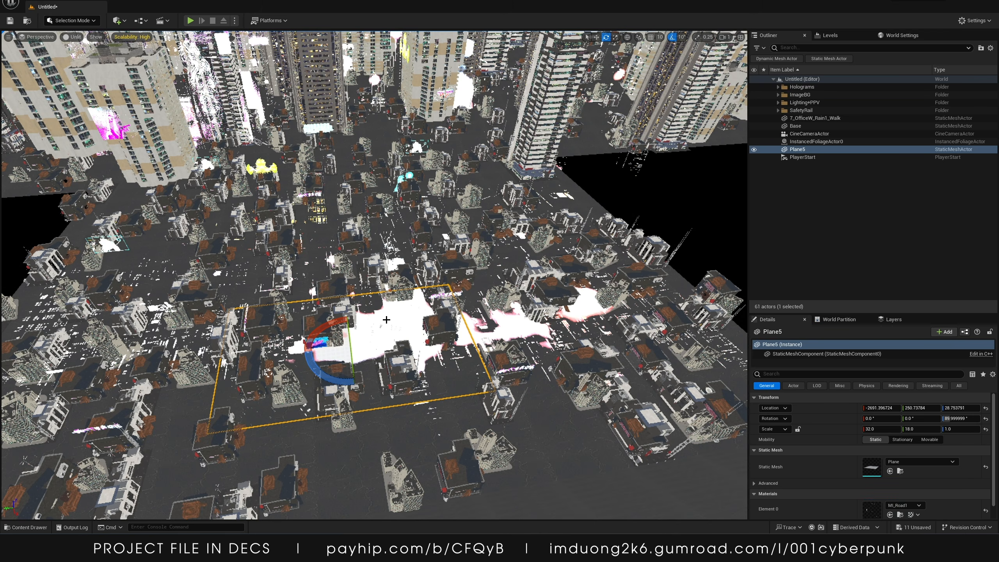
Switch the viewport to Lit mode and return to the move tool
left_click(74, 38)
left_click(87, 60)
right_click_drag(426, 236, 426, 236)
key("w")
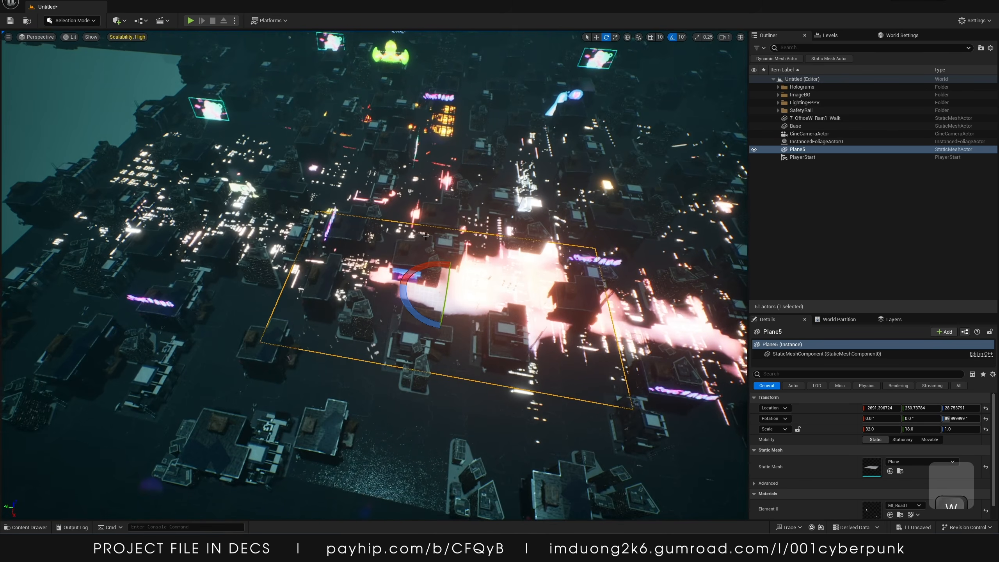
Expand the ImageBG folder and hide one of its background planes in the level
left_click(795, 126)
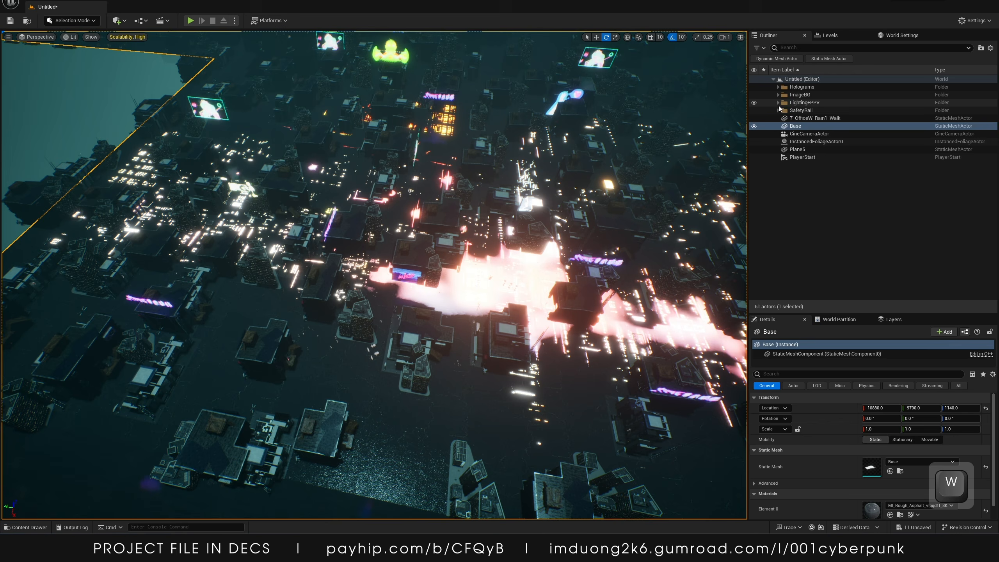
left_click(777, 95)
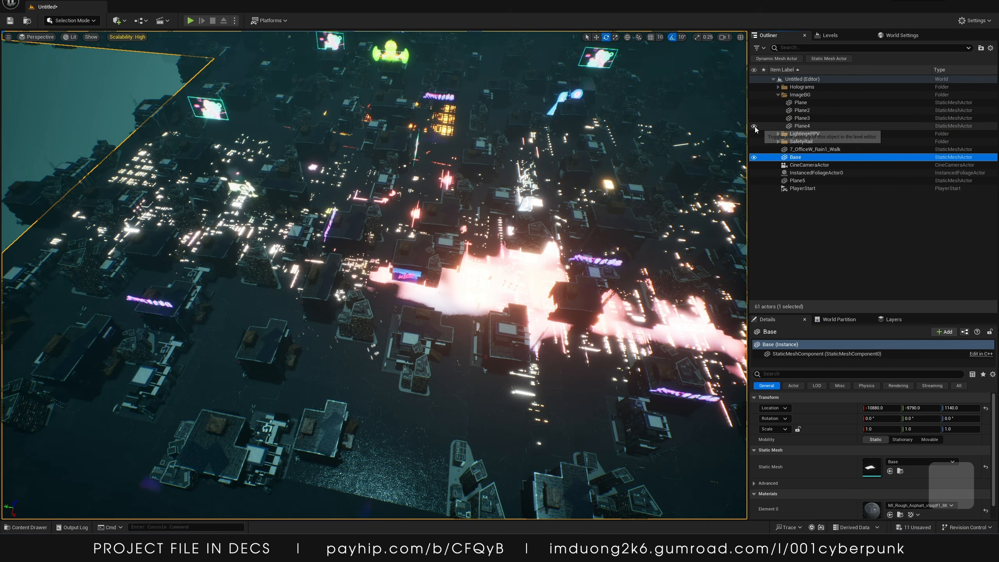
left_click(754, 126)
Open the road material instance and enable its AlphaBoost, AlphaContrast, brightness and Sat parameter overrides
left_click(797, 180)
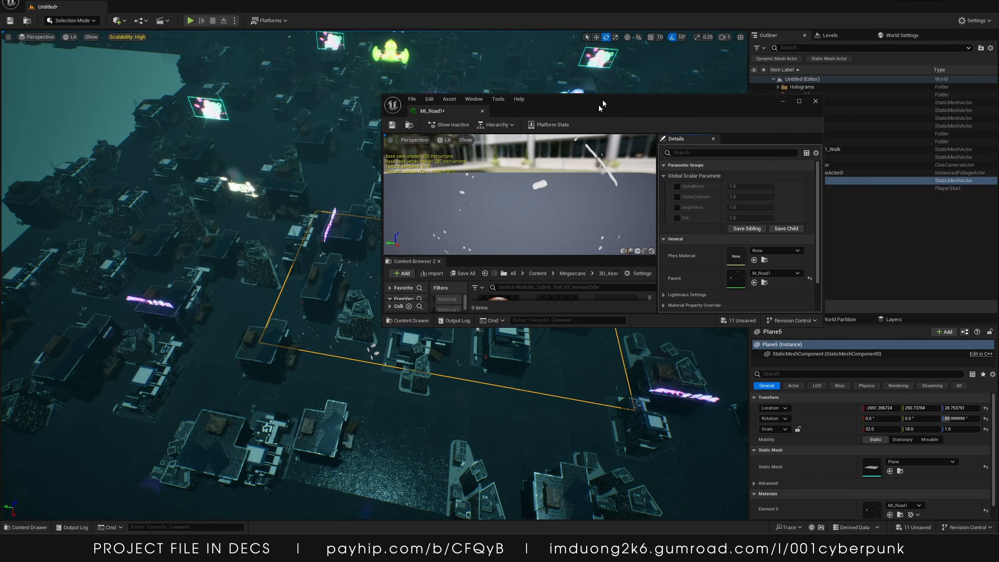
left_click_drag(519, 103, 492, 102)
left_click_drag(458, 260, 412, 213)
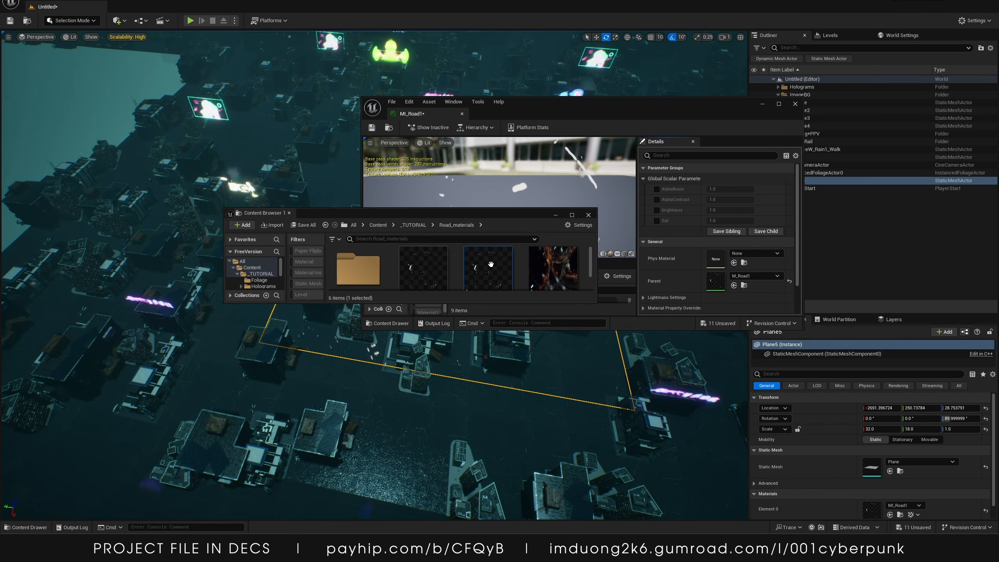
left_click(589, 216)
left_click_drag(662, 118, 820, 43)
left_click(827, 118)
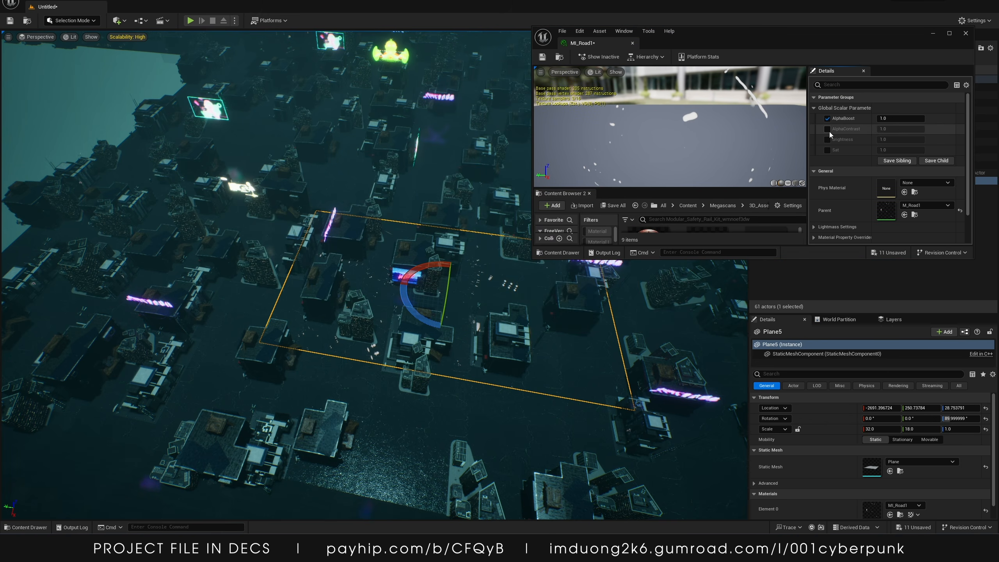
left_click(827, 129)
left_click(828, 140)
left_click(827, 150)
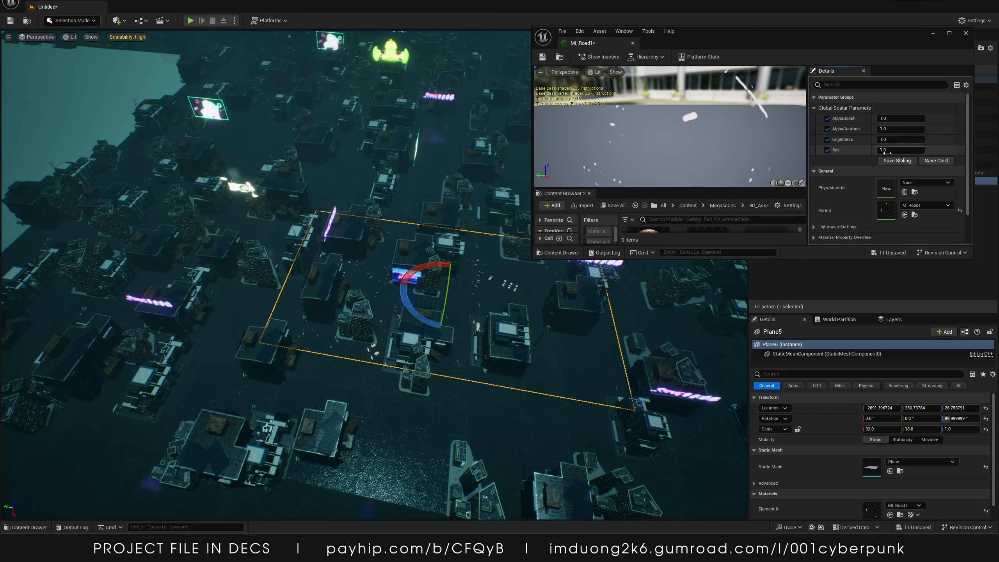
Set Sat to 0 and lower the AlphaContrast value by dragging it
type("0")
key("Return")
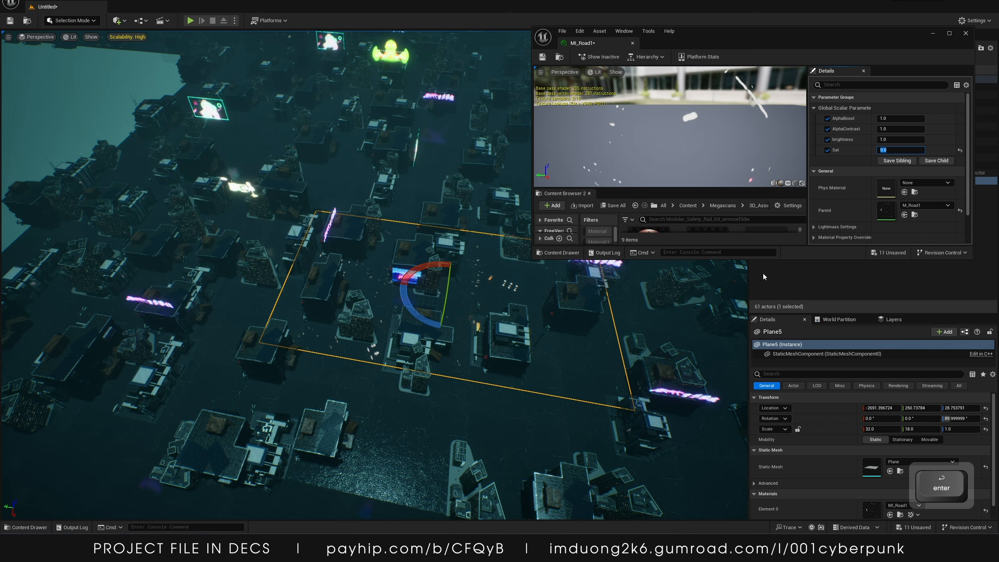
left_click(846, 160)
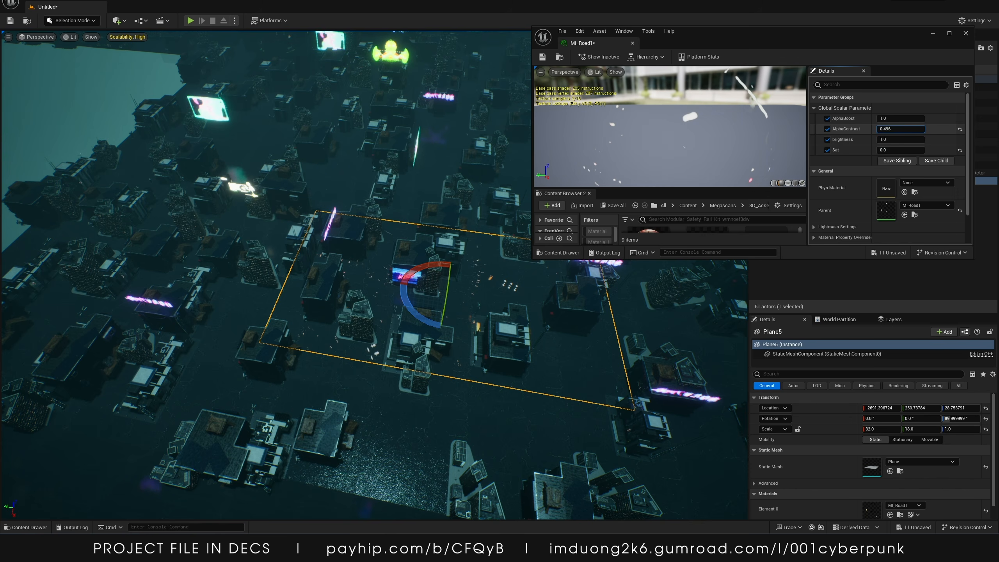
mouse_move(901, 129)
left_mouse_down()
mouse_move(940, 129)
mouse_move(881, 129)
mouse_move(900, 129)
mouse_move(887, 119)
mouse_move(904, 140)
left_mouse_up()
Set brightness to 12 and drag AlphaBoost and AlphaContrast to about 1.02 and -0.45
type("122")
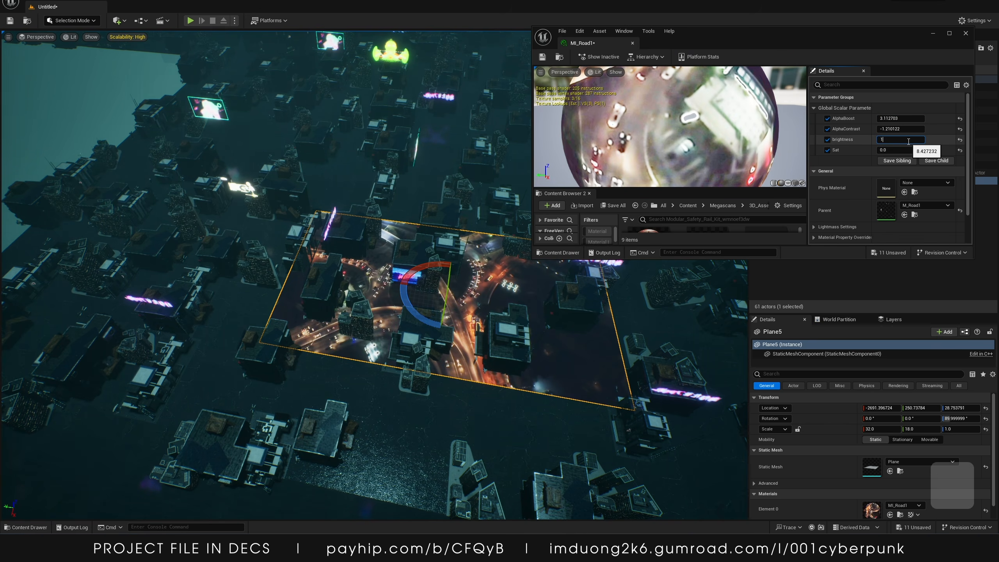
key("Return")
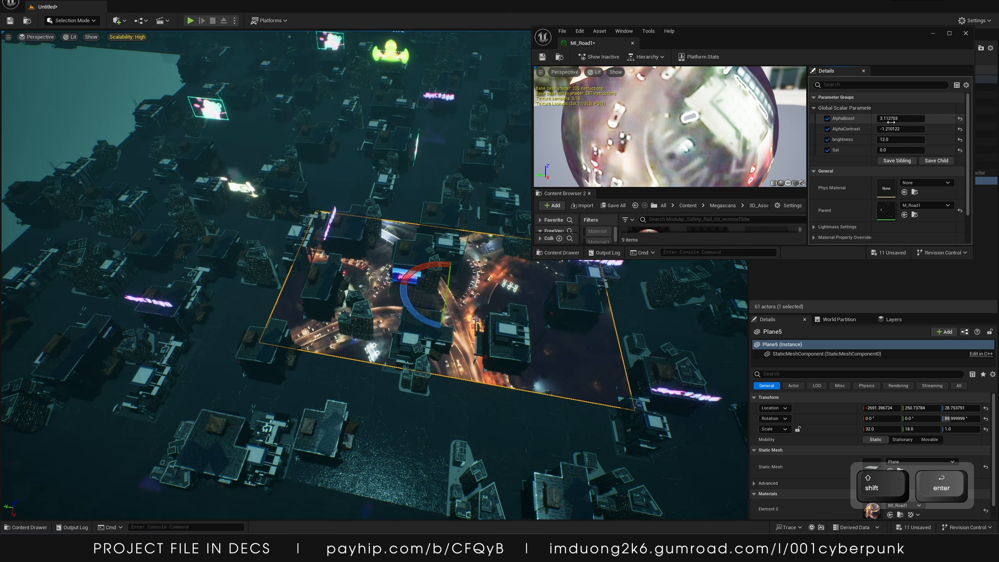
mouse_move(900, 118)
left_mouse_down()
mouse_move(891, 118)
mouse_move(905, 129)
left_mouse_up()
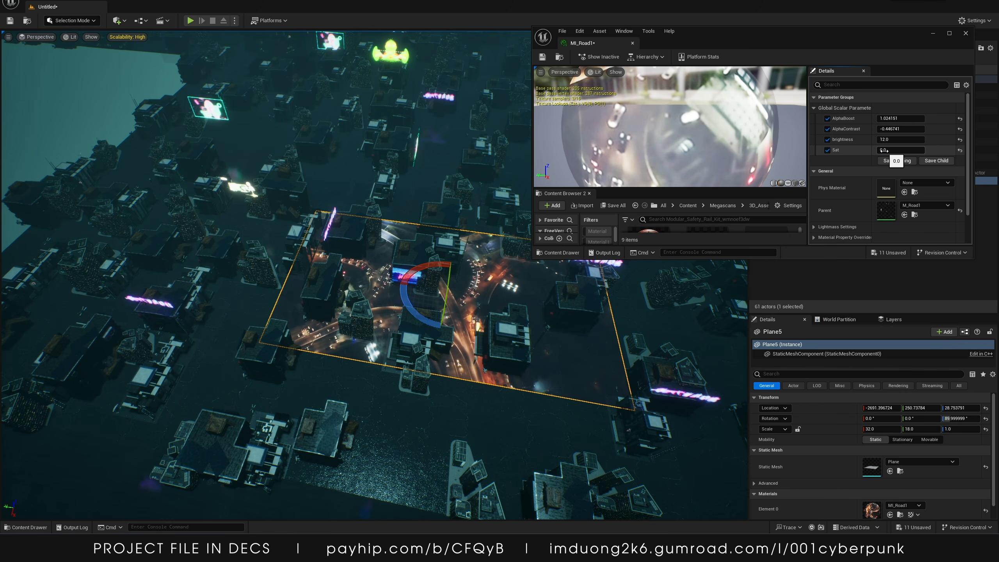
Minimize the material instance editor and close the stray Bridge and extra Content Browser windows
left_click(934, 33)
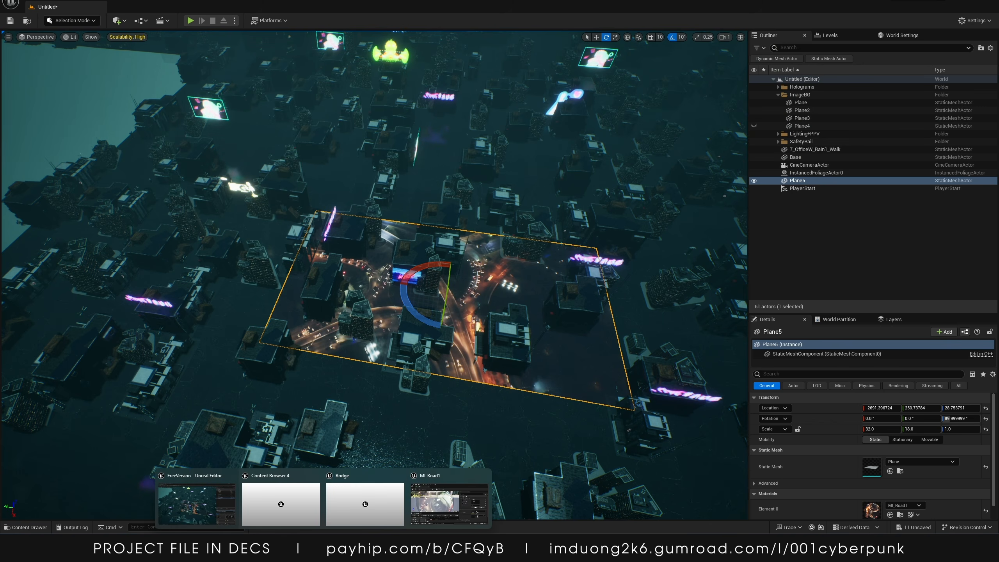
mouse_move(346, 492)
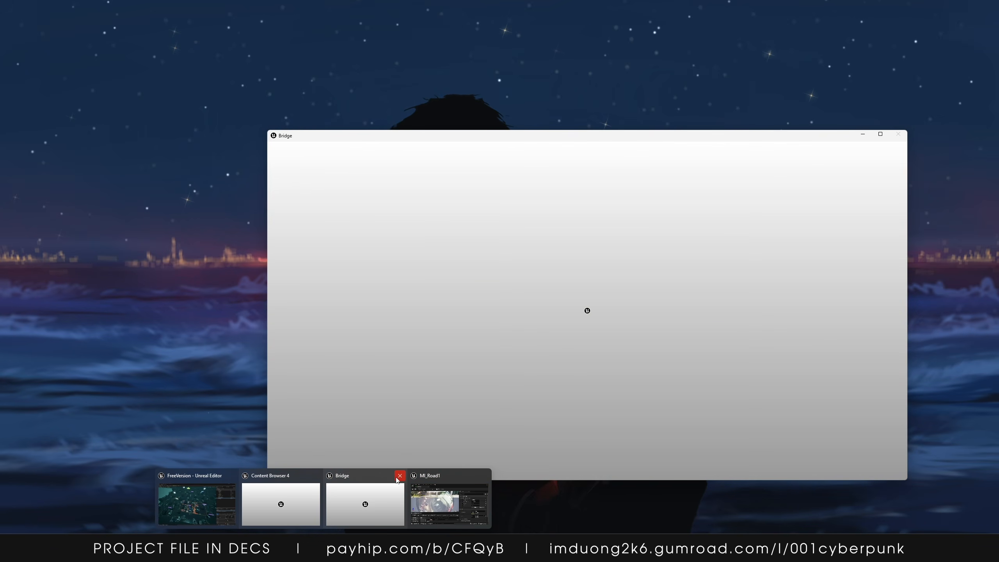
left_click(400, 475)
left_click(357, 478)
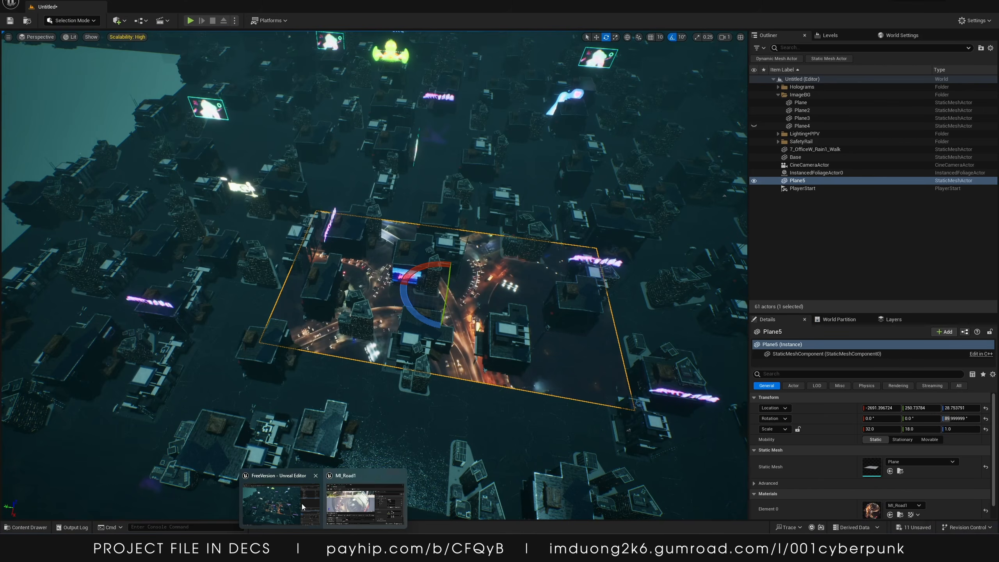
left_click(301, 504)
Move the road plane along the road onto the roundabout area
left_click_drag(416, 320, 271, 312)
key("w")
left_click_drag(274, 346, 278, 341)
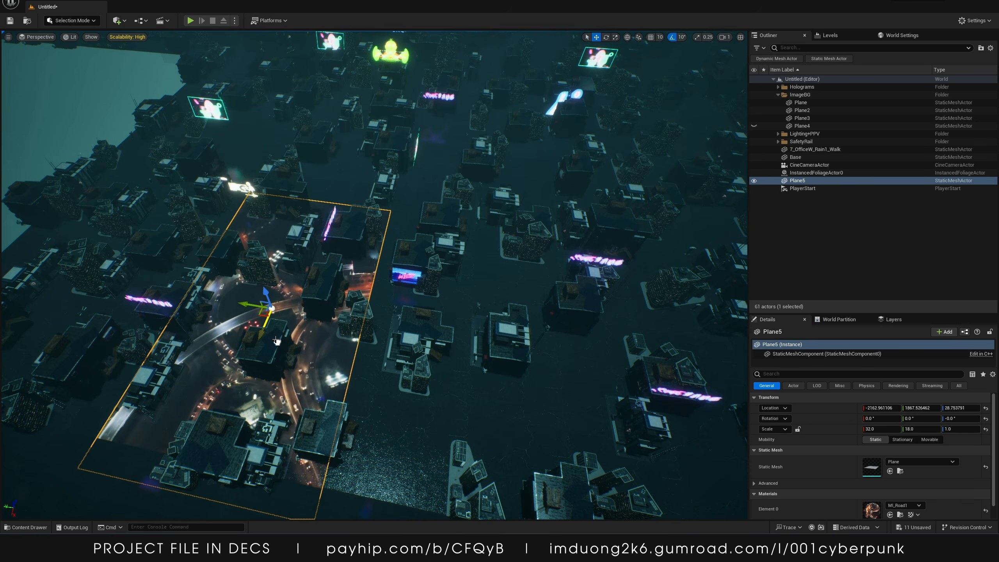
Duplicate the road plane and position the copy over the neighbouring road section
left_click_drag(251, 306, 298, 338)
key("s")
right_click_drag(353, 303, 362, 285)
left_click_drag(288, 370, 452, 384, "alt")
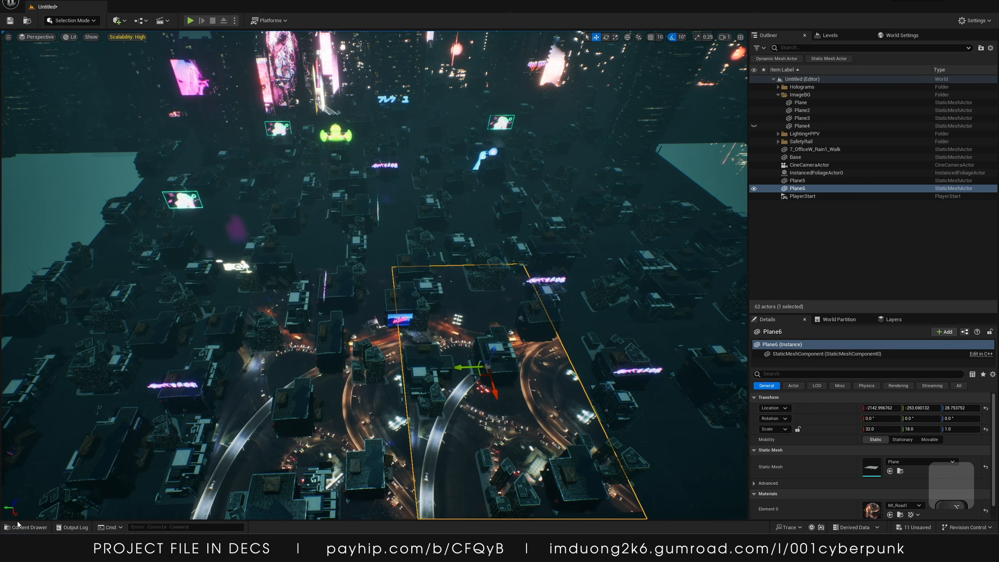
Open the _TUTORIAL/Road_materials folder and duplicate the M_Road1 material
left_click(33, 527)
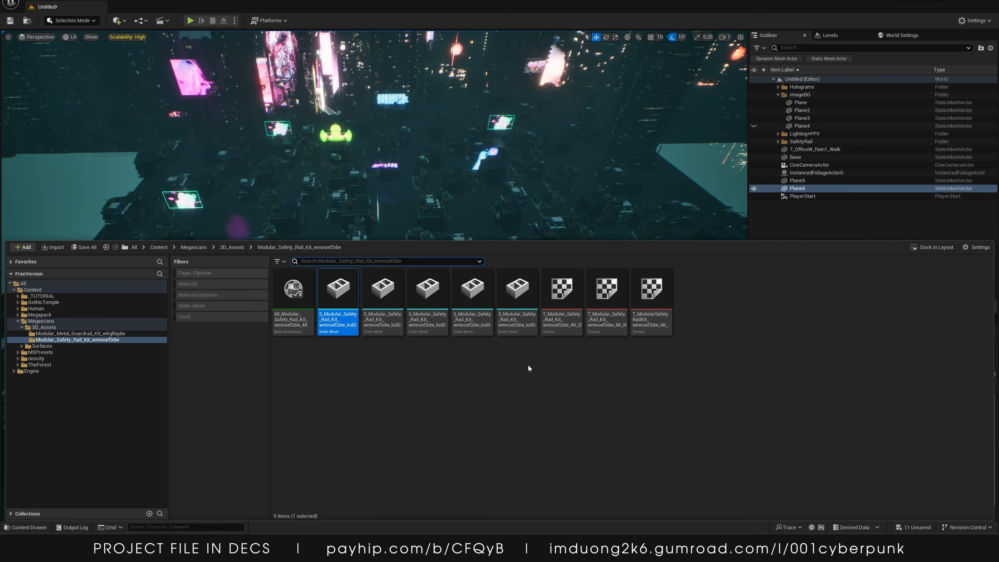
left_click(61, 295)
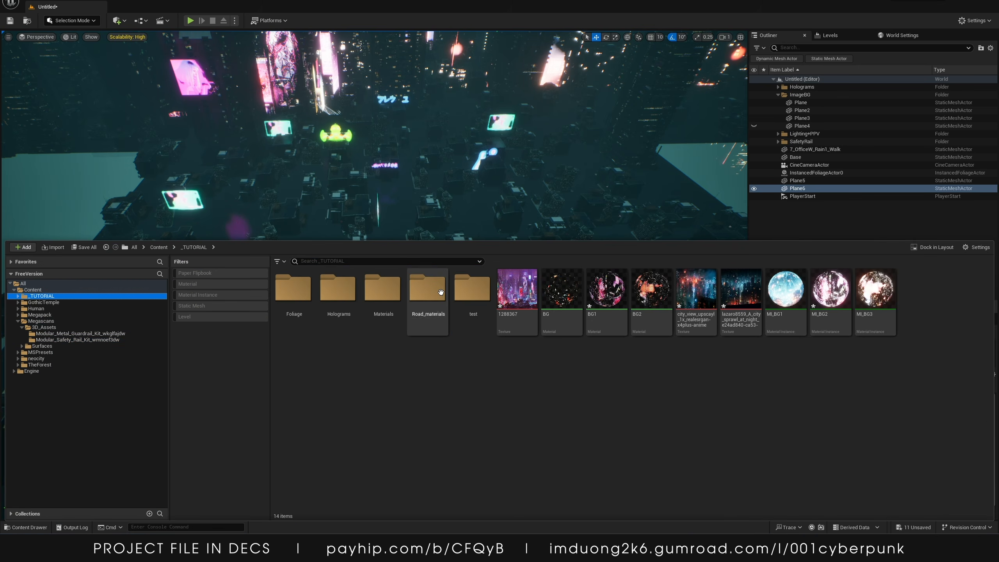
double_click(428, 289)
left_click(338, 291)
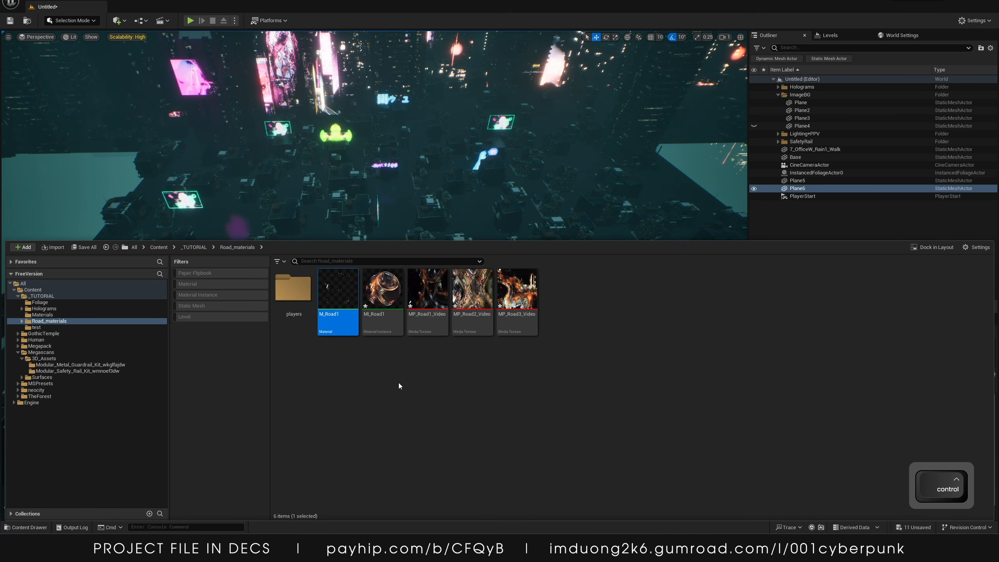
key("ctrl+d")
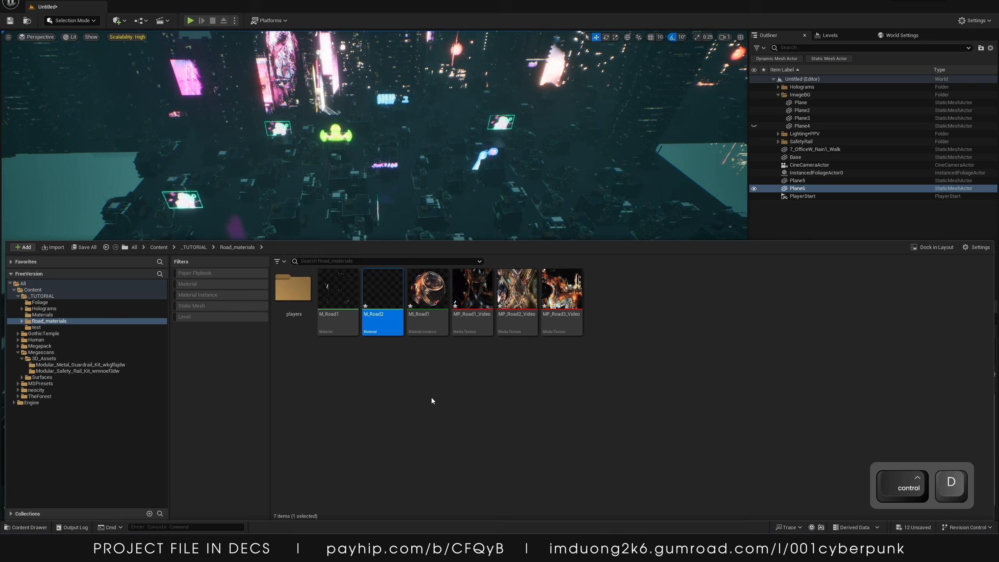
Duplicate MI_Road1, then duplicate M_Road2 and MI_Road2 together for a third road material set
left_click(427, 291)
key("ctrl+d")
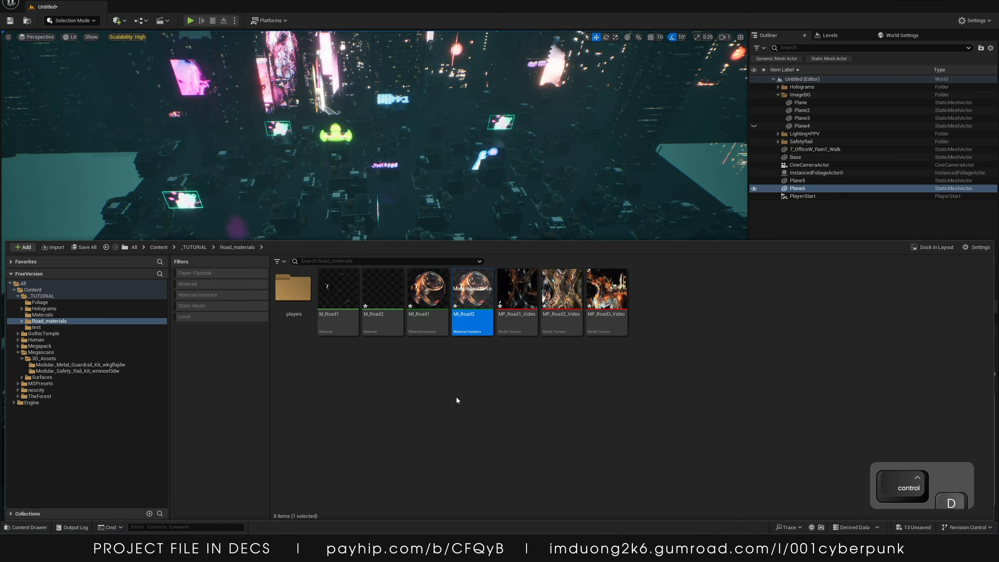
left_click(396, 296)
left_click(471, 301, "ctrl")
key("ctrl+d")
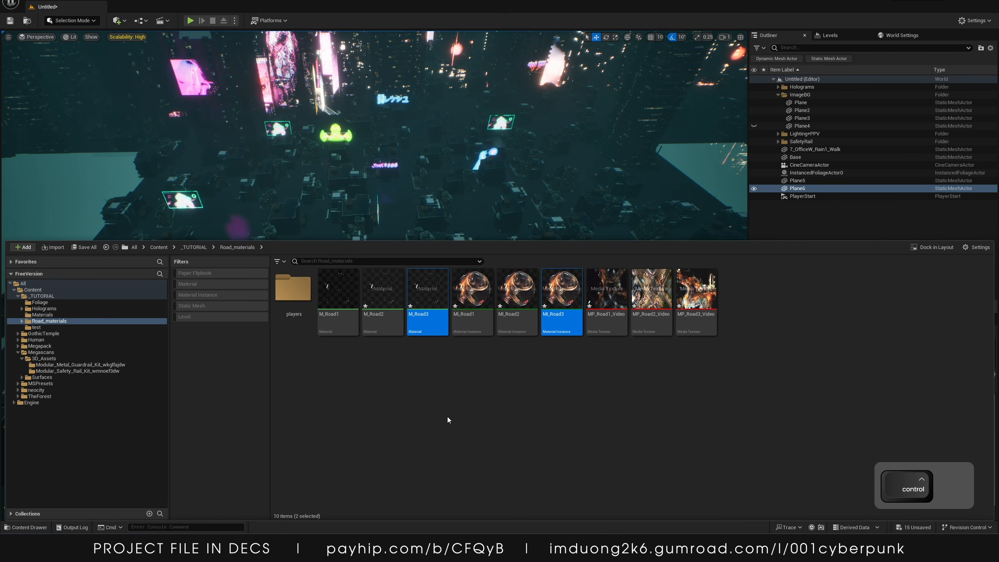
Open M_Road2, set its texture sample to MP_Road2_Video, and save the material
double_click(380, 286)
right_click_drag(728, 145, 873, 212)
left_click(764, 167)
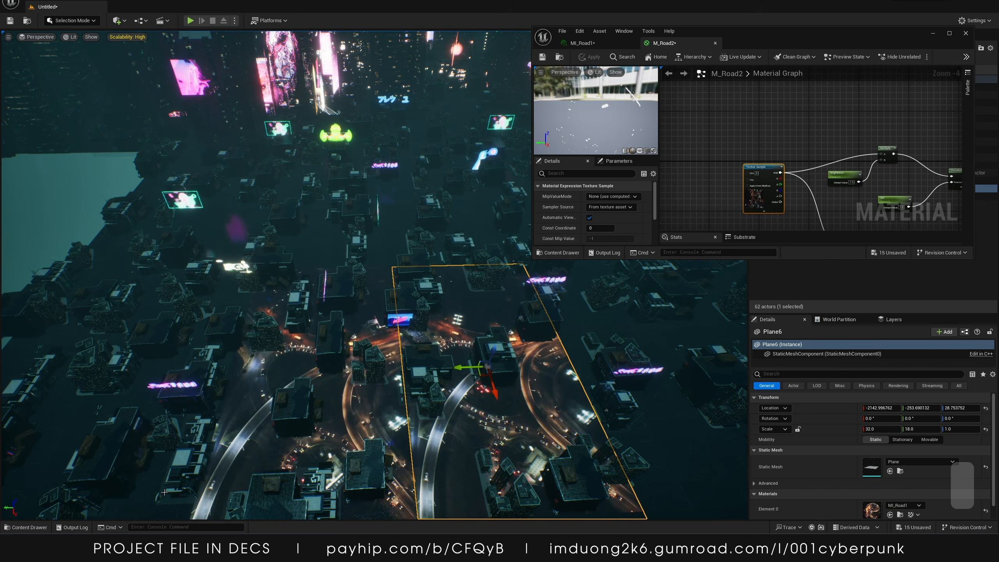
key("ctrl+space")
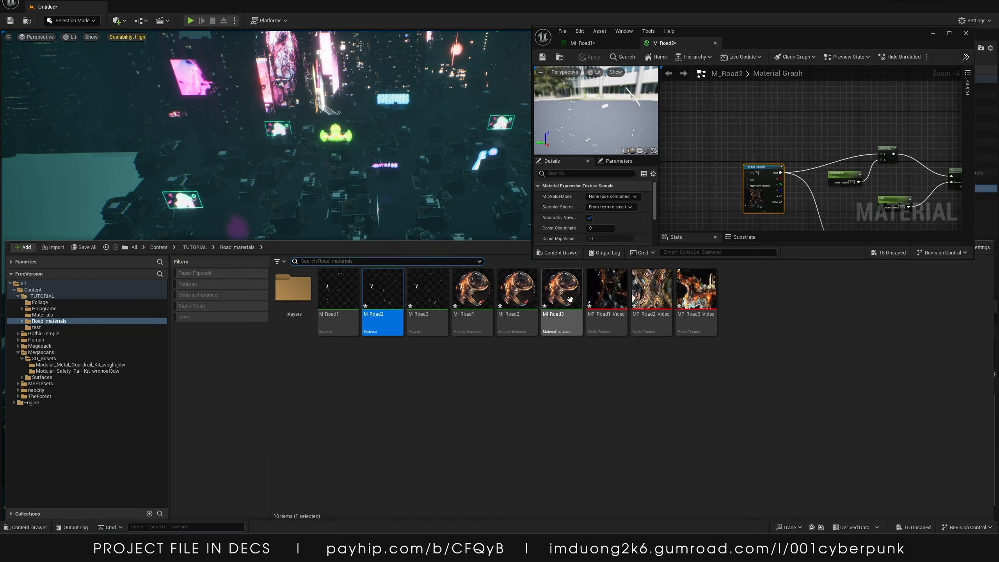
left_click(647, 303)
scroll(637, 221, "down", 1)
scroll(629, 222, "down", 2)
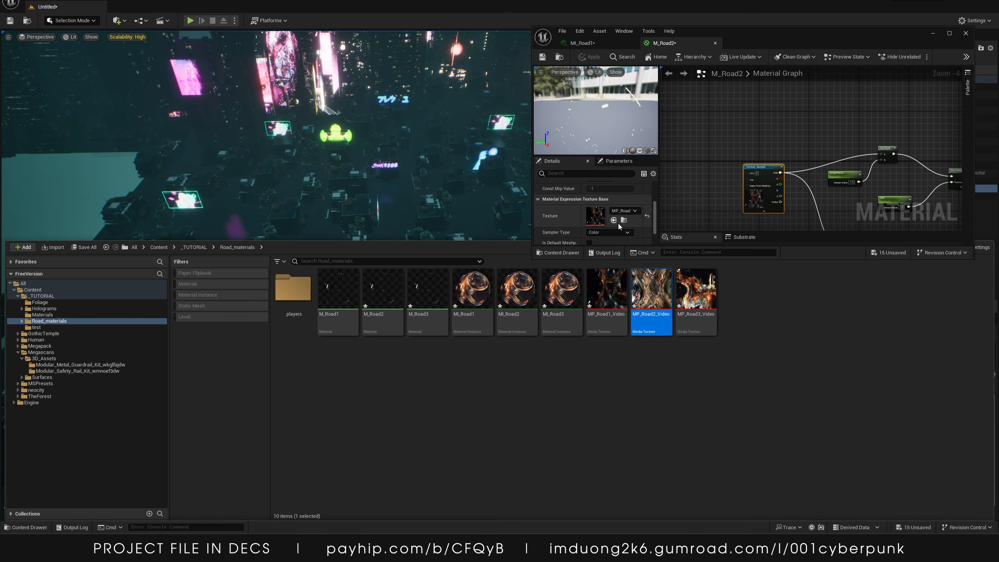
left_click(614, 221)
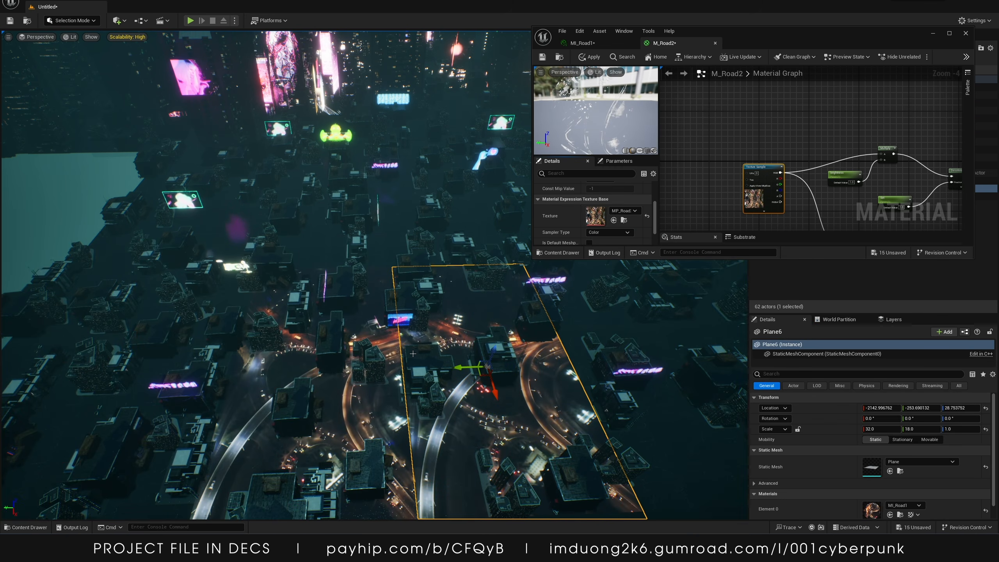
key("ctrl+s")
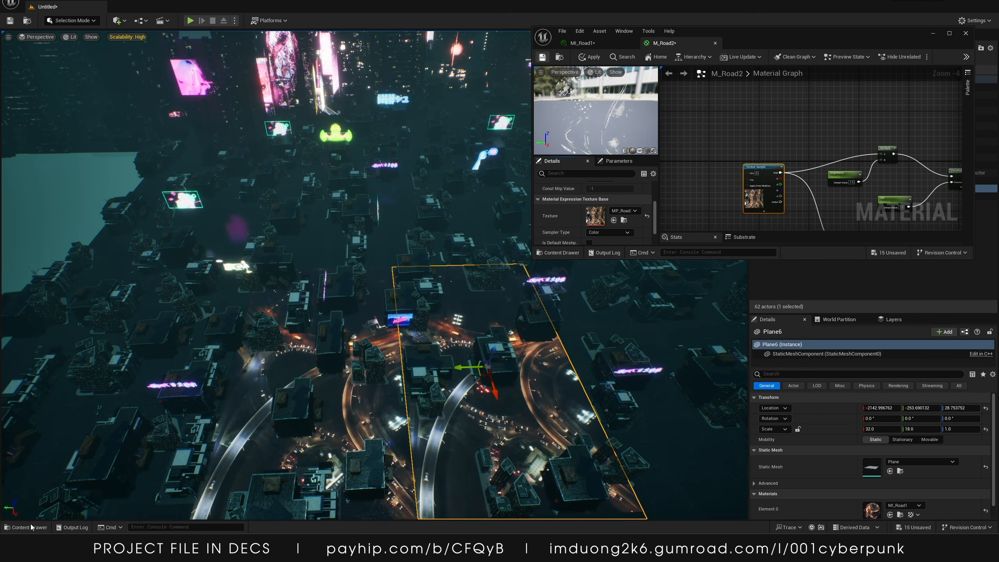
Open M_Road3, set its texture sample to MP_Road3_Video, and save the material
left_click(26, 527)
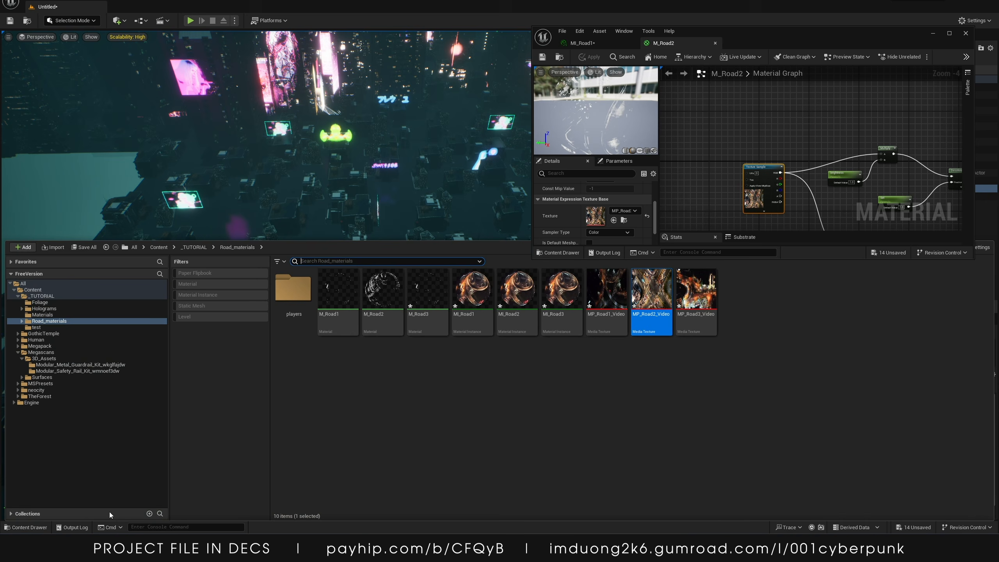
double_click(429, 293)
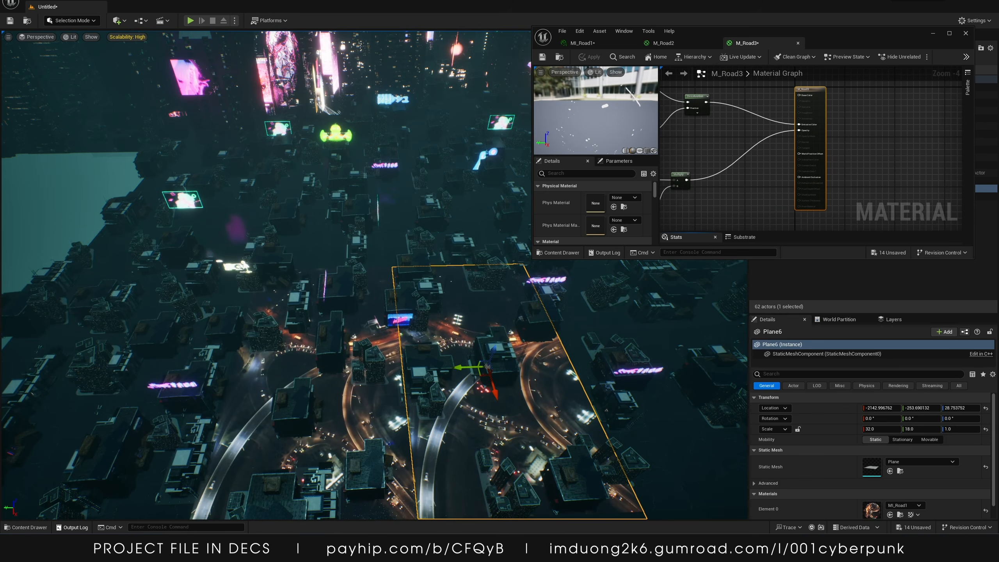
left_click(30, 528)
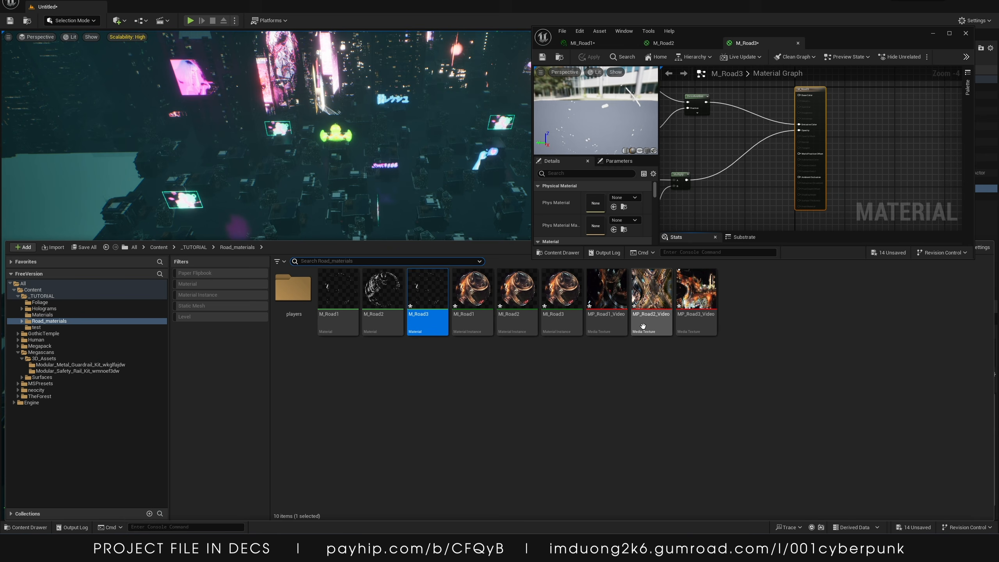
left_click(697, 323)
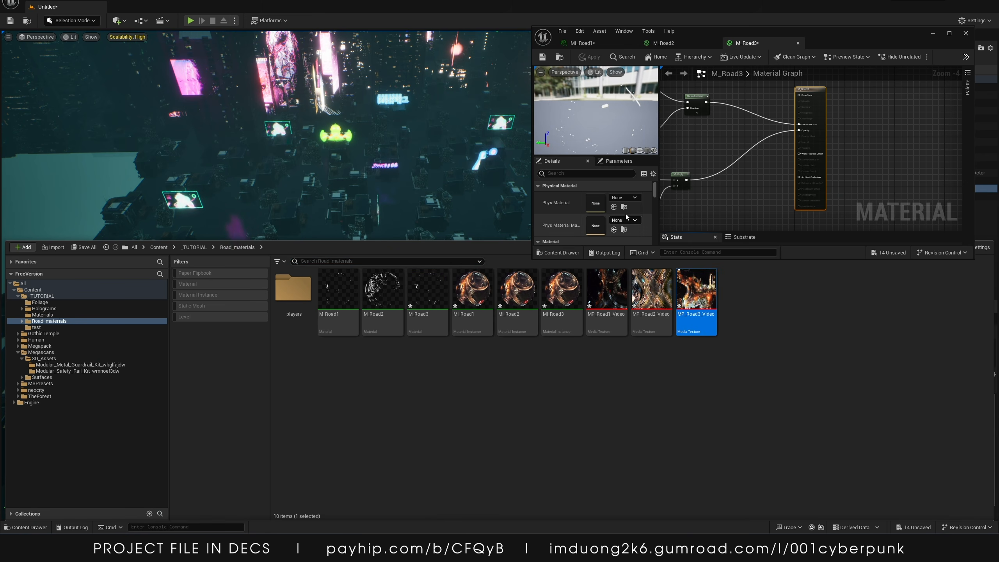
scroll(605, 217, "down", 5)
right_click_drag(726, 159, 841, 192)
left_click(734, 173)
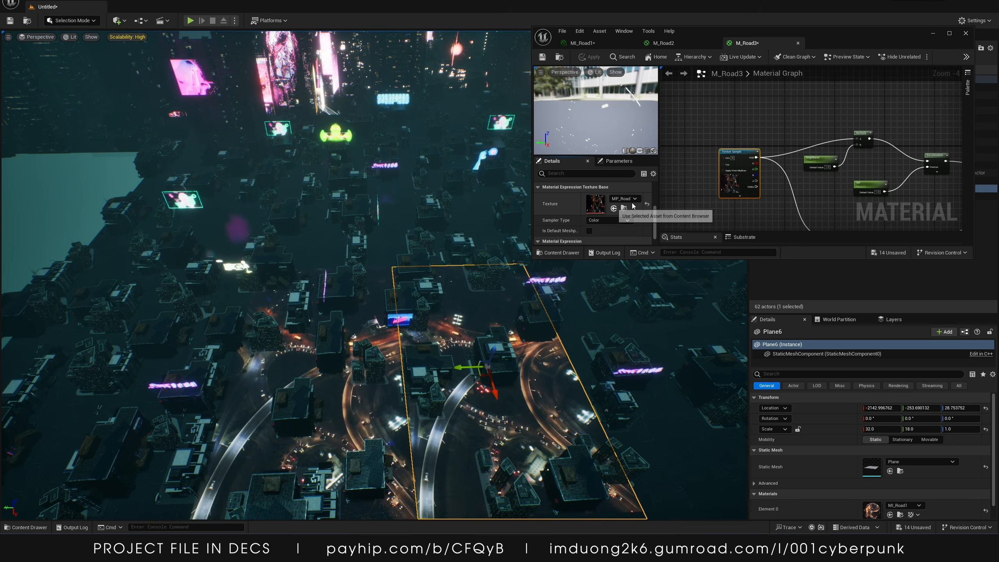
left_click(633, 205)
key("ctrl+s")
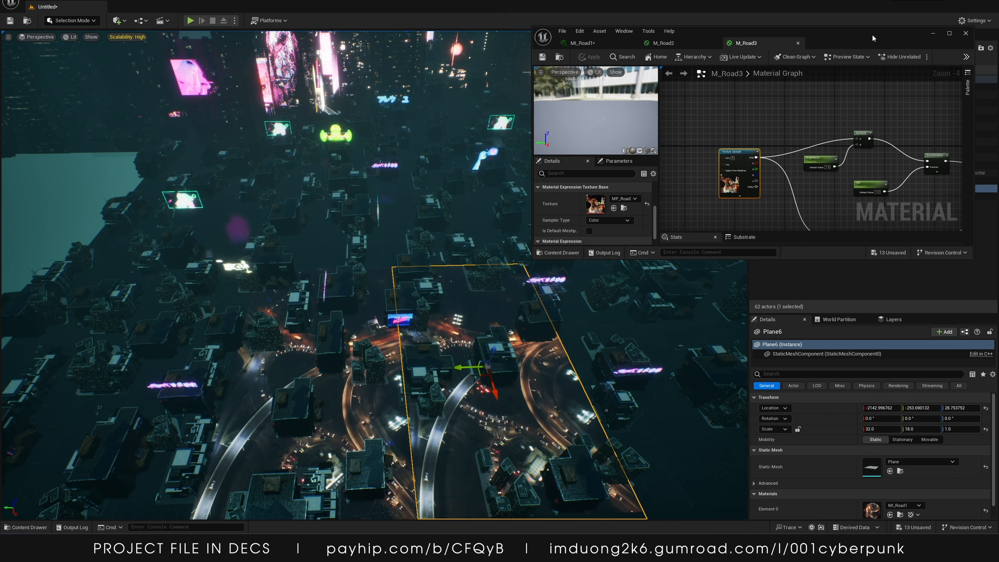
Close the material editor and dock the content browser into the editor layout
left_click_drag(971, 43, 686, 73)
left_click(682, 66)
left_click(25, 527)
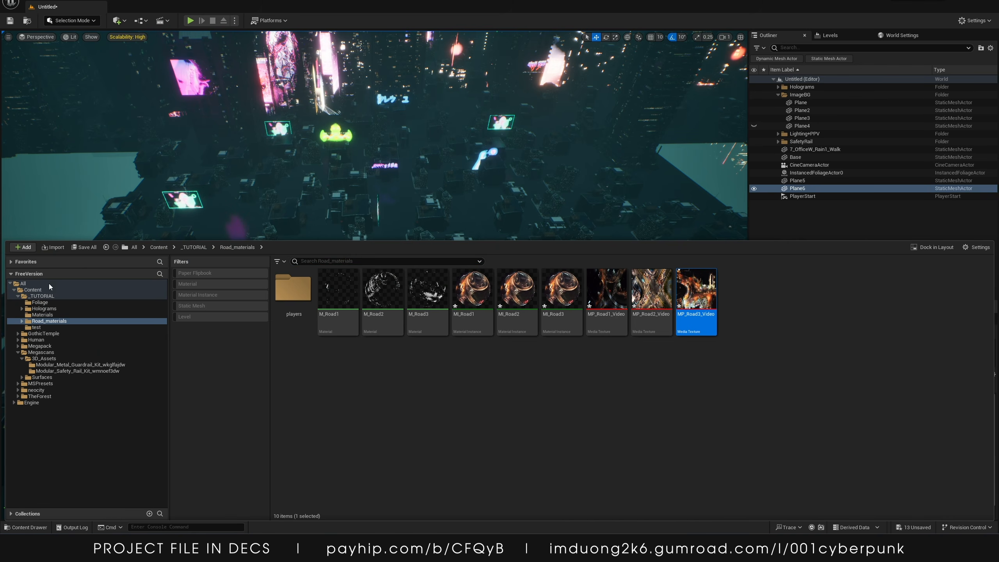
left_click(26, 527)
left_click(30, 527)
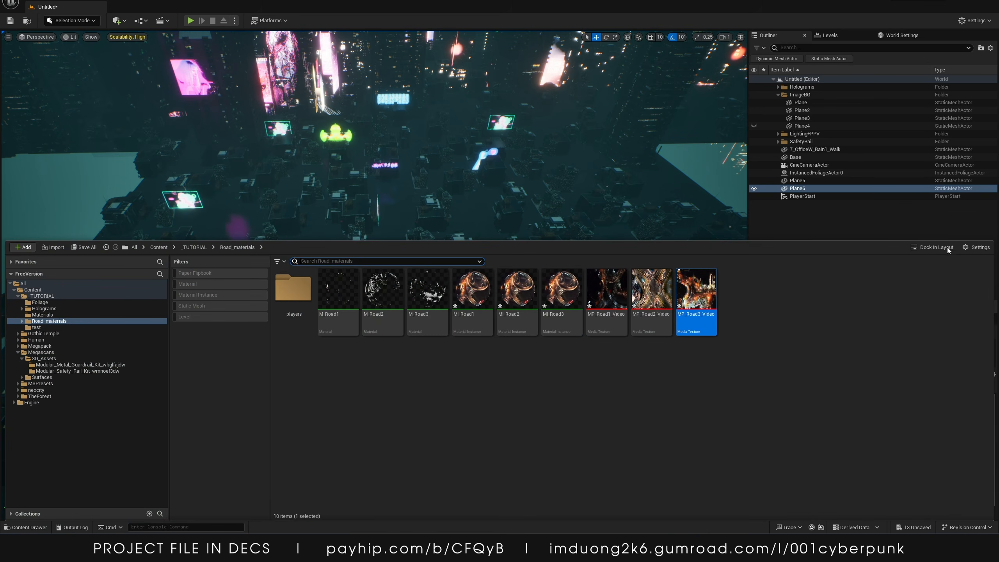
left_click(936, 247)
left_click_drag(259, 212, 92, 485)
left_click_drag(219, 277, 221, 393)
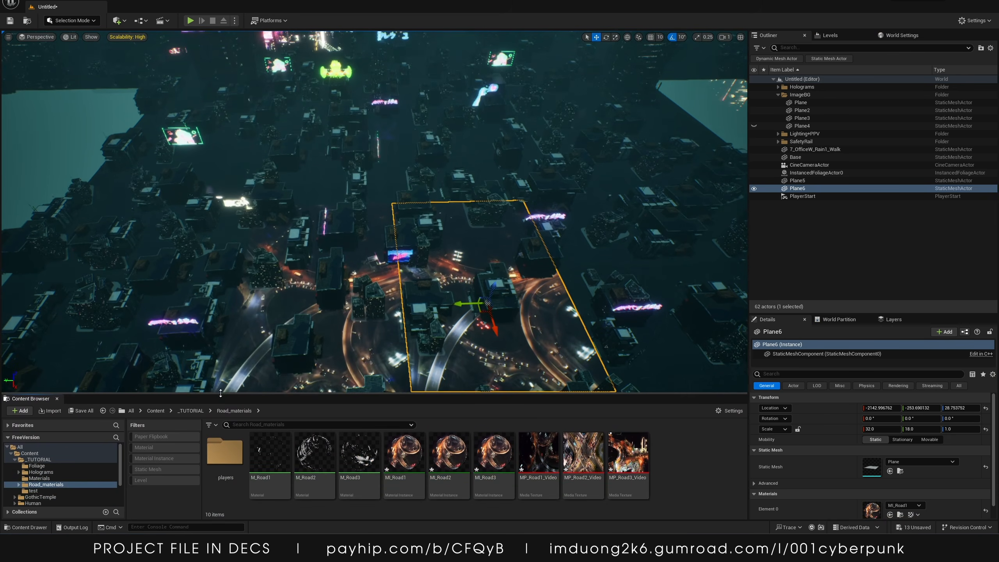
Open MI_Road2, set its parent material to M_Road2, and save it
double_click(460, 465)
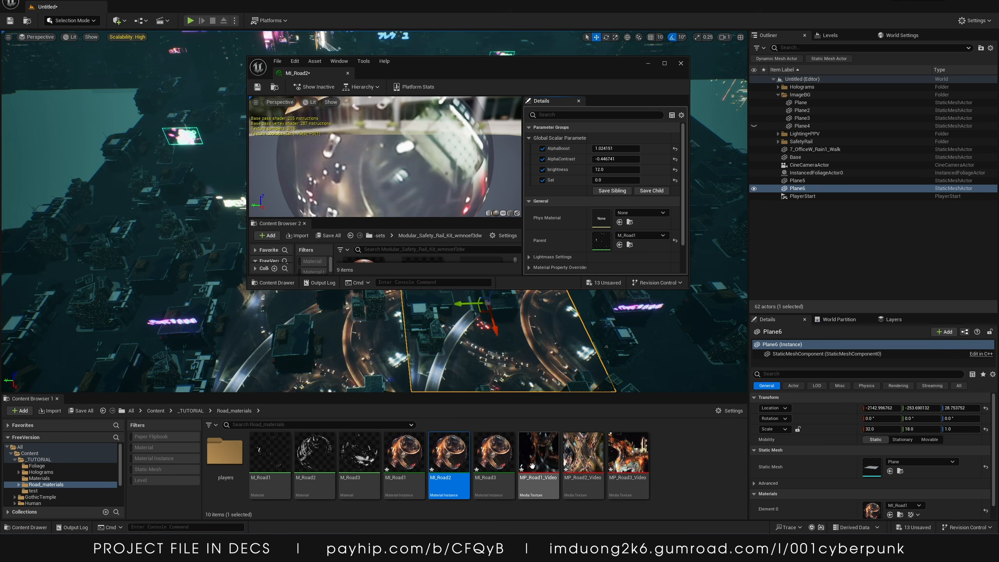
left_click_drag(319, 462, 602, 240)
left_click(257, 87)
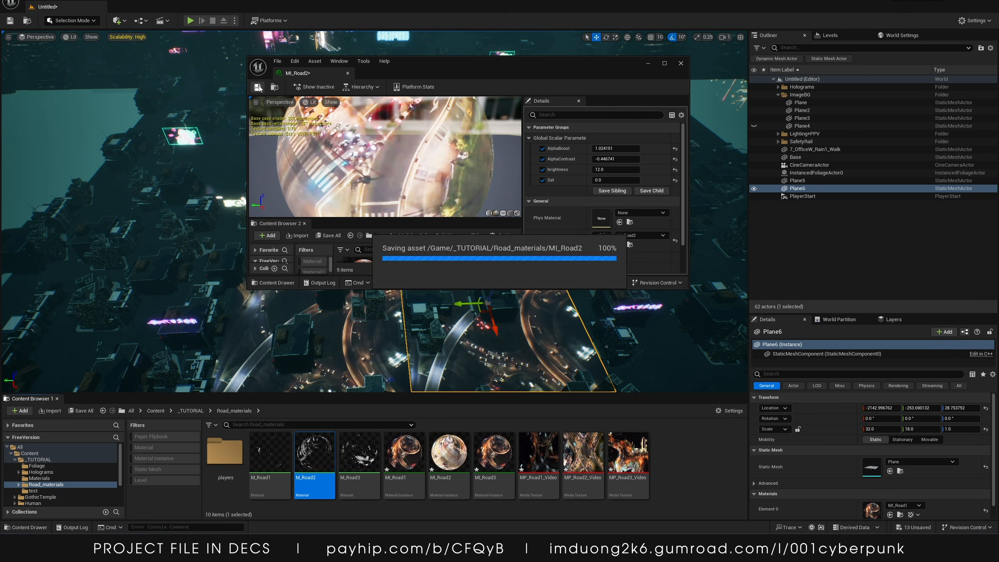
Open MI_Road3, set its parent material to M_Road3, and close the editor
double_click(362, 455)
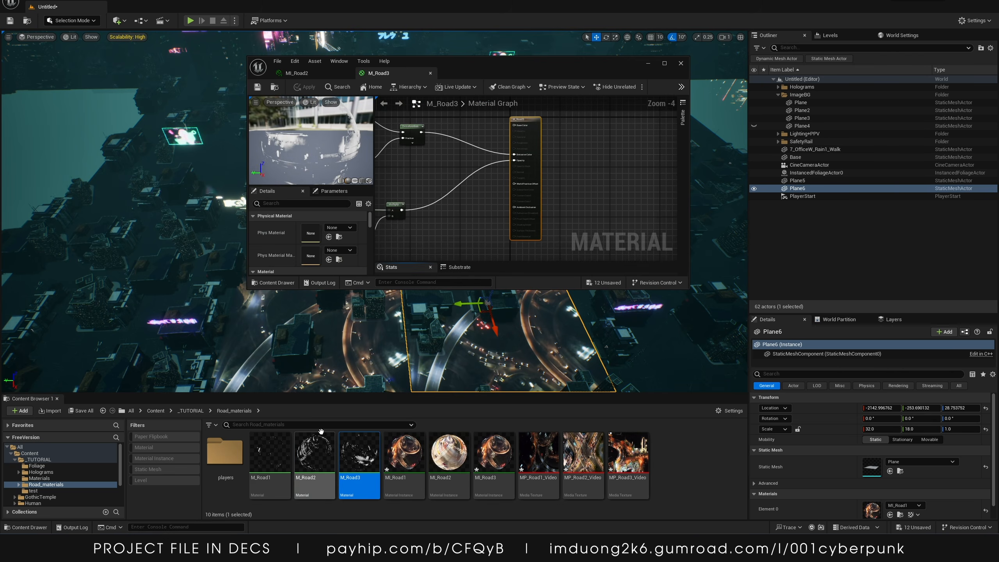
left_click(430, 73)
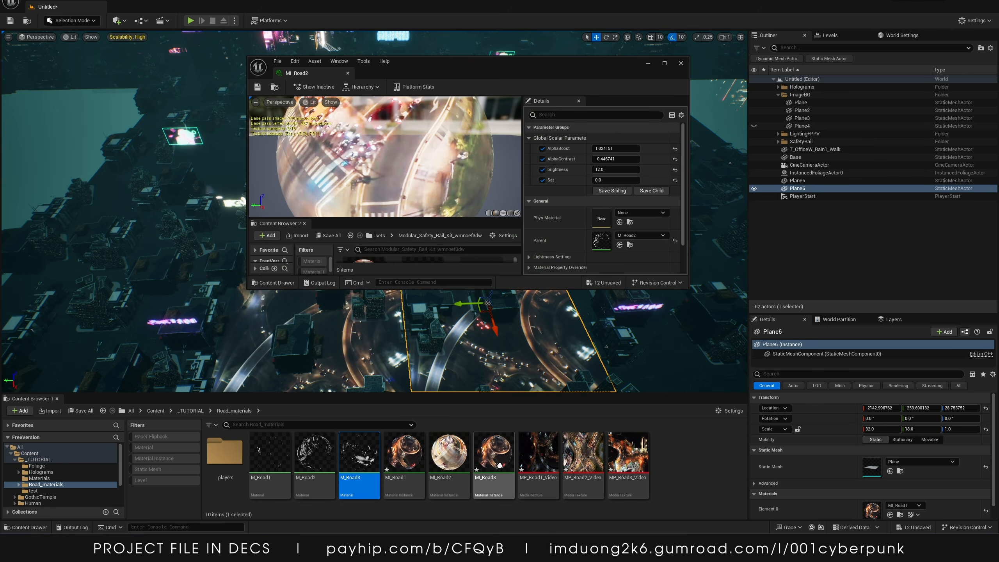
double_click(475, 456)
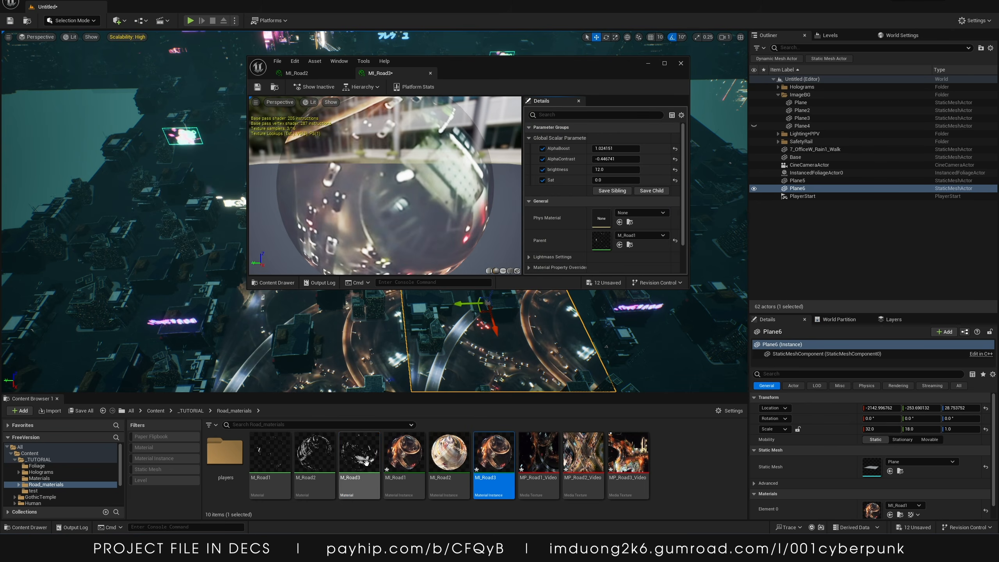
left_click_drag(359, 454, 594, 243)
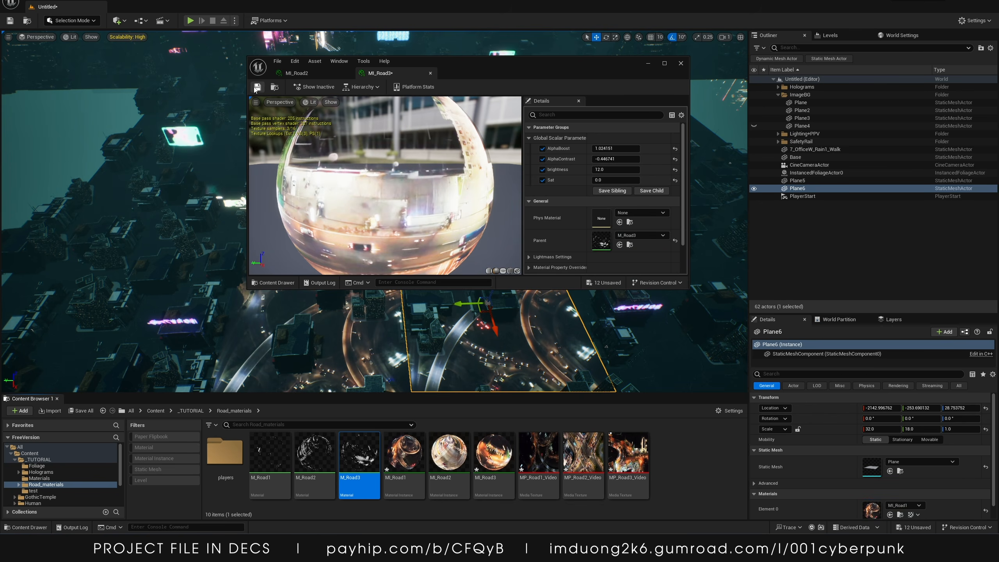
left_click(681, 63)
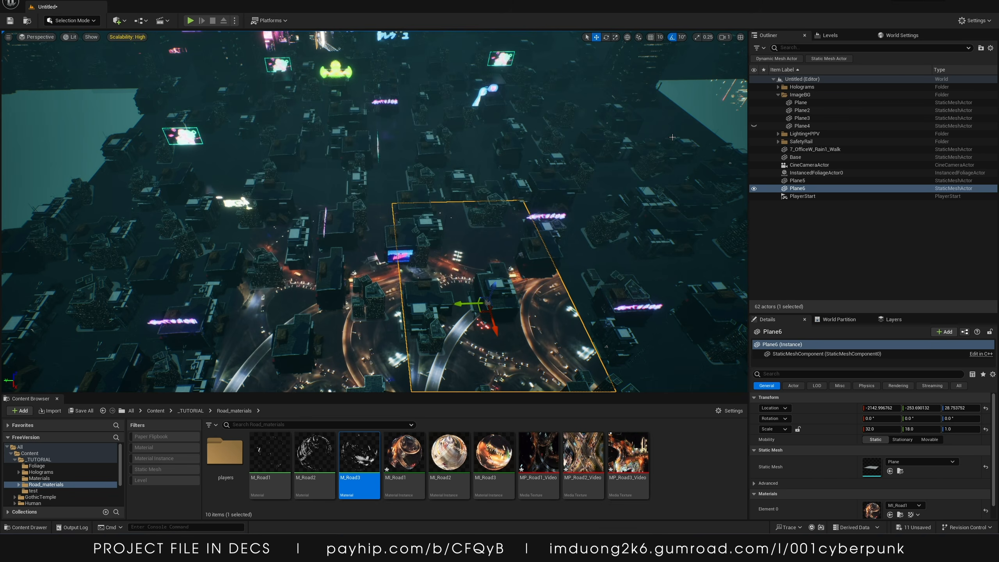
left_click_drag(315, 452, 529, 336)
key("ctrl")
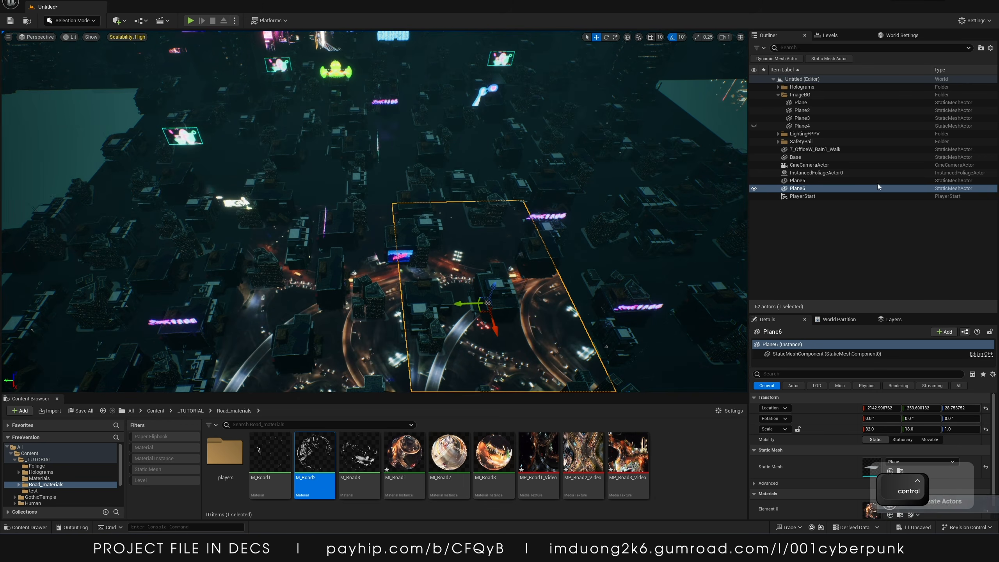
key("ctrl+z")
Select Plane6 and assign M_Road2 to its material slot
left_click(811, 182)
left_click(810, 188)
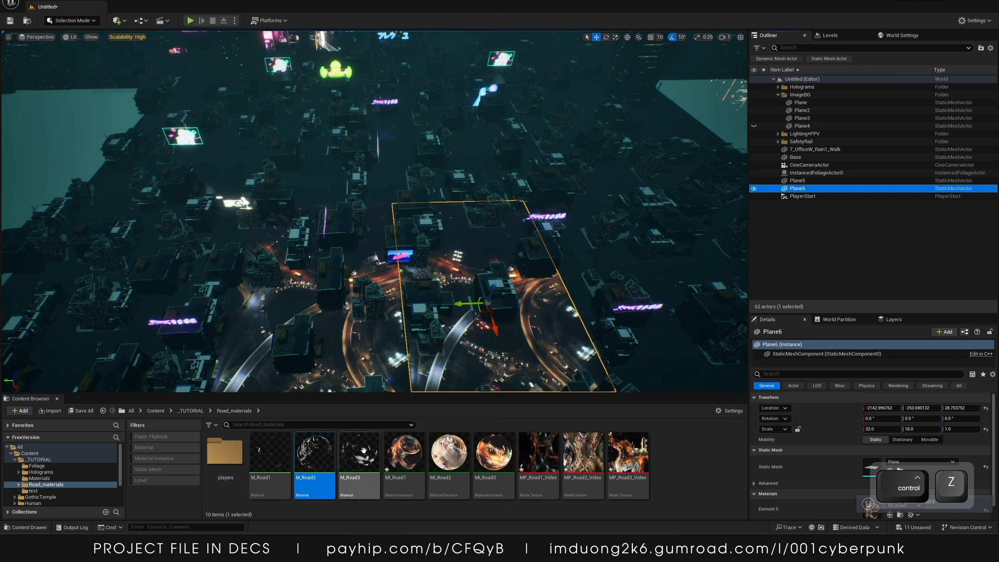
left_click_drag(314, 453, 875, 507)
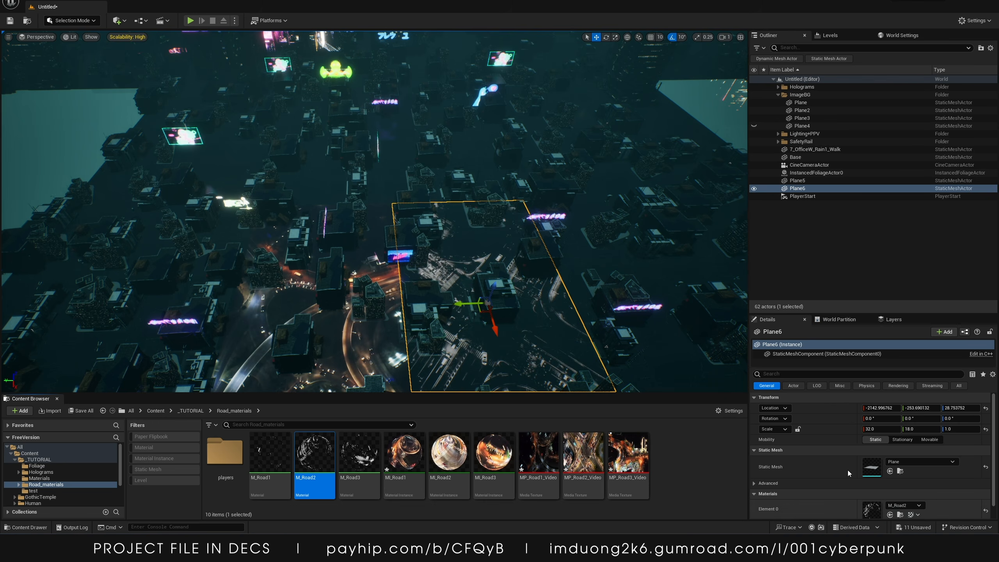
Open MI_Road2, try adjusting its Sat parameter, then undo the change and close the editor
scroll(848, 474, "down", 1)
left_click(455, 460)
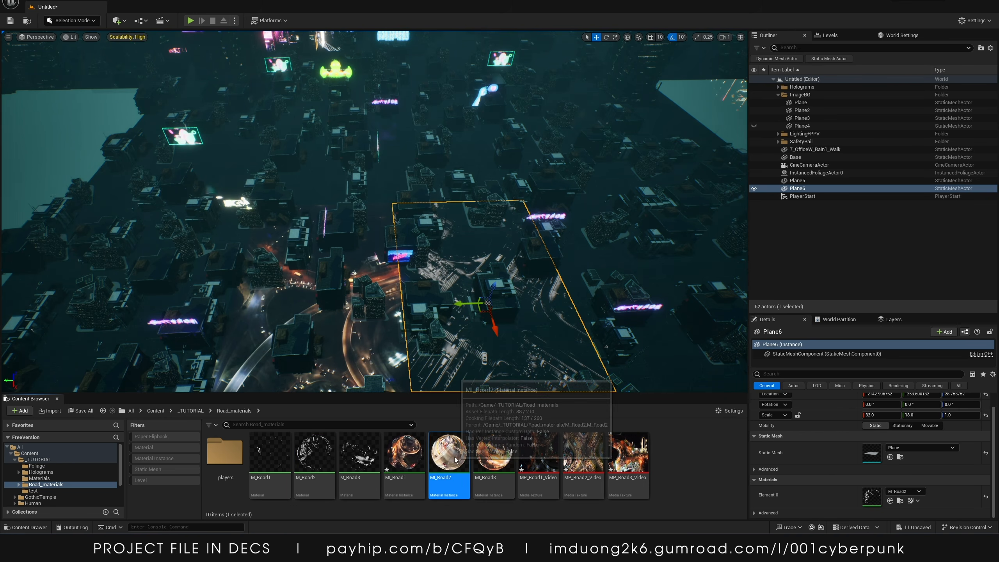
double_click(455, 460)
left_click(543, 180)
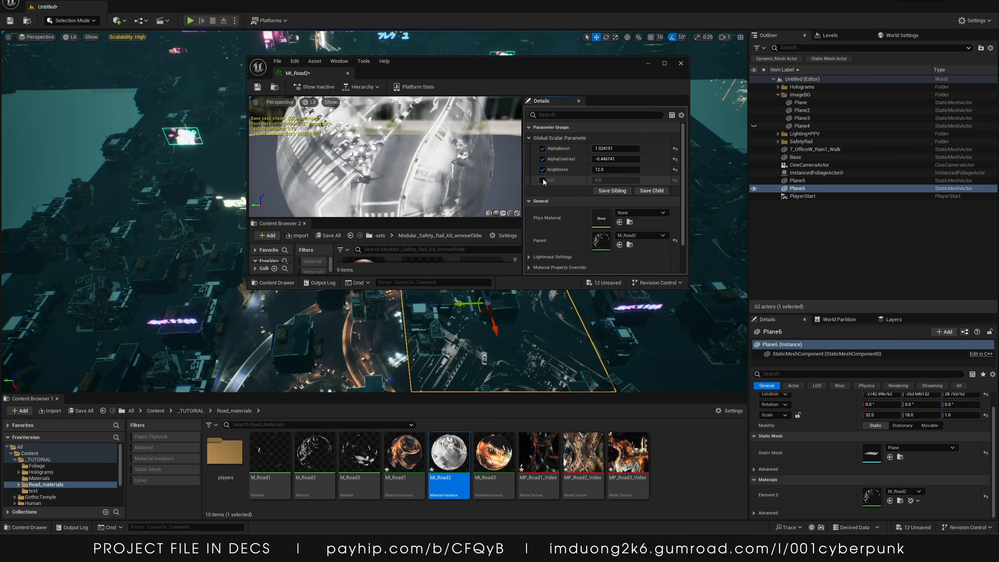
left_click(543, 180)
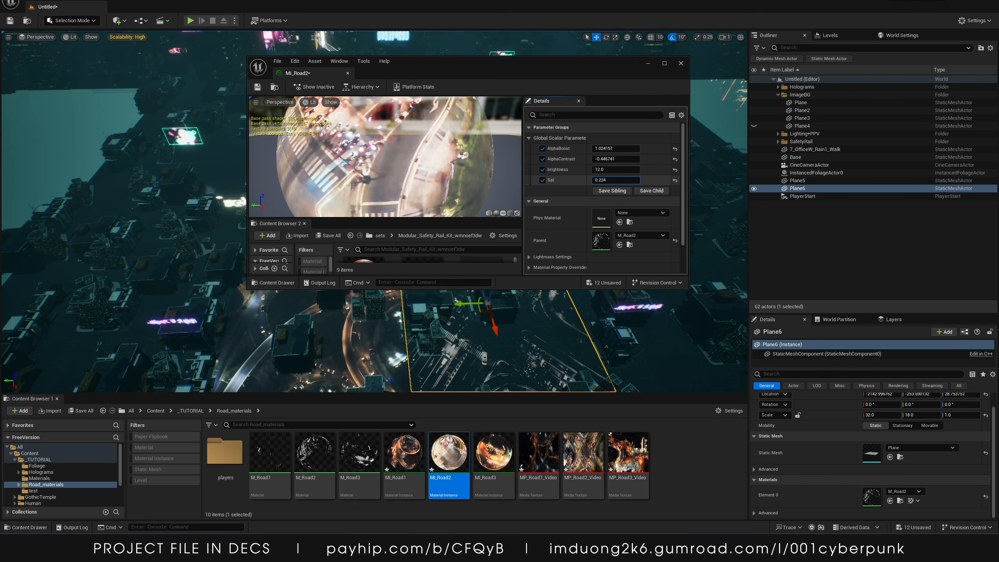
mouse_move(615, 180)
left_mouse_down()
mouse_move(637, 180)
mouse_move(606, 180)
left_mouse_up()
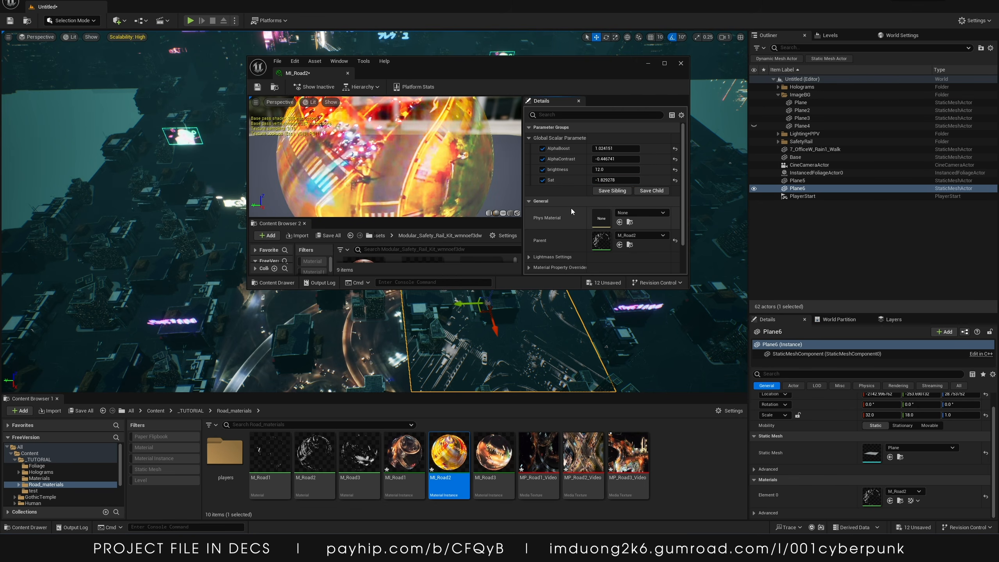
key("ctrl+z")
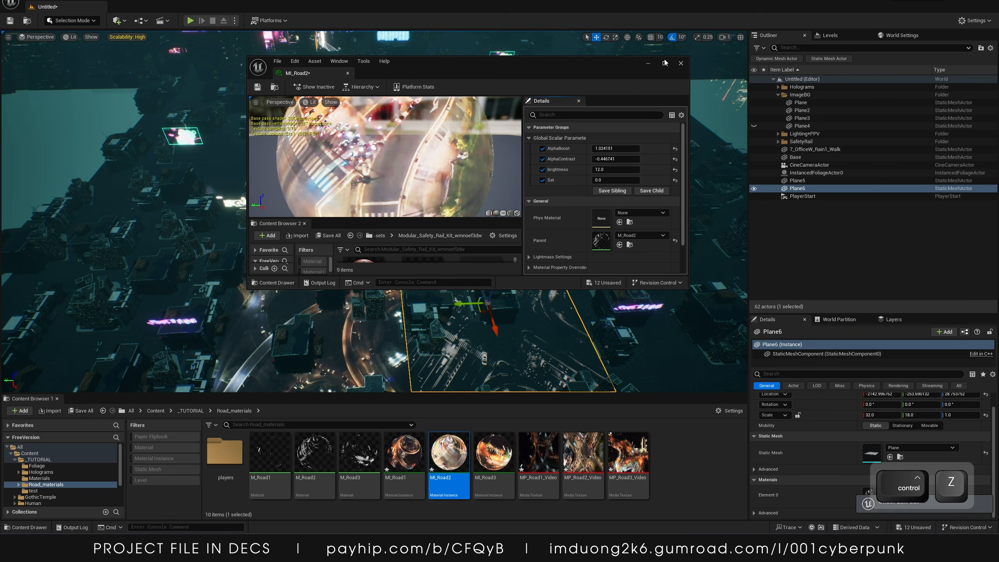
left_click(681, 63)
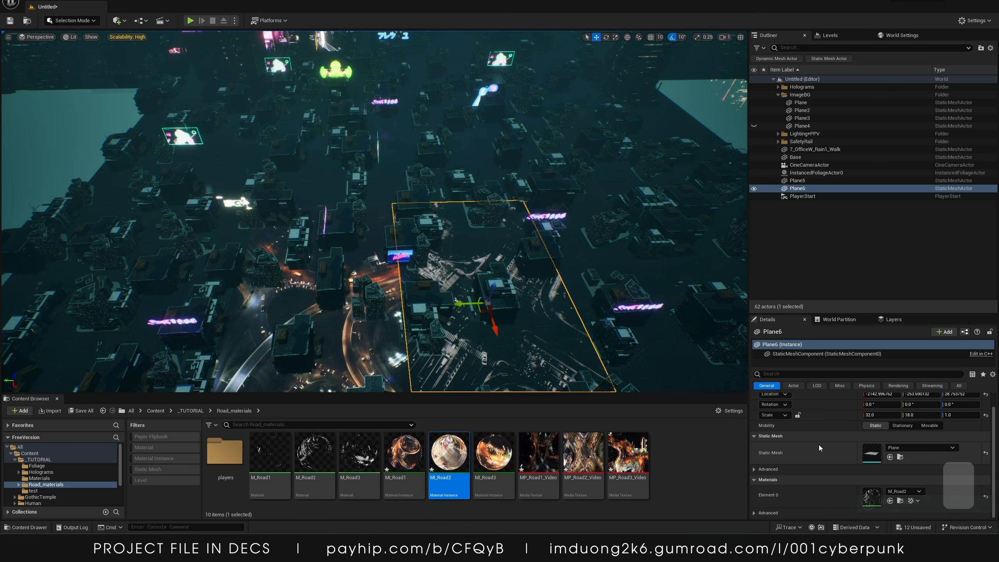
Assign MI_Road2 as Plane6's material
left_click_drag(449, 453, 871, 497)
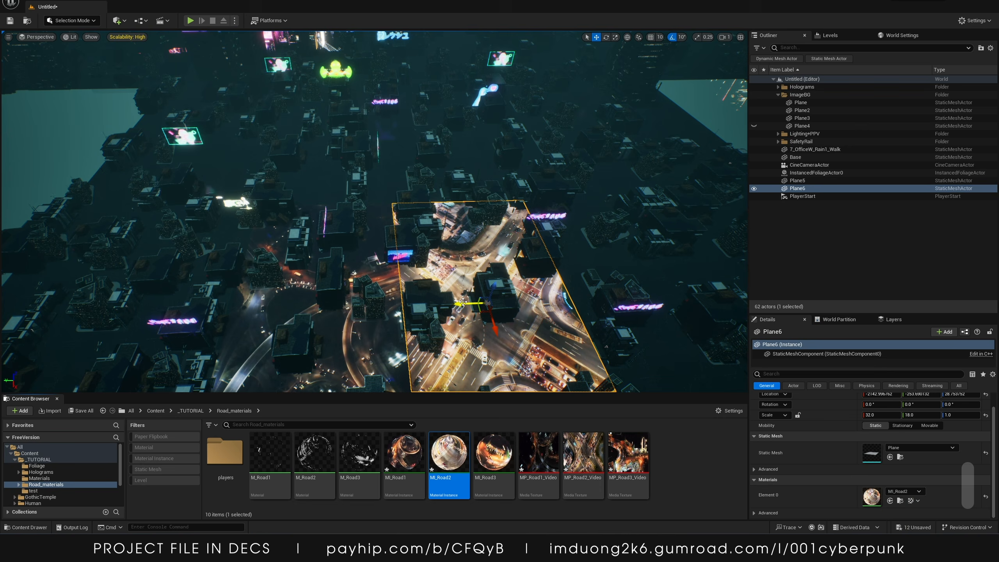
Duplicate Plane6 further up the road and assign MI_Road3 to the copy
left_click_drag(462, 302, 420, 147, "alt")
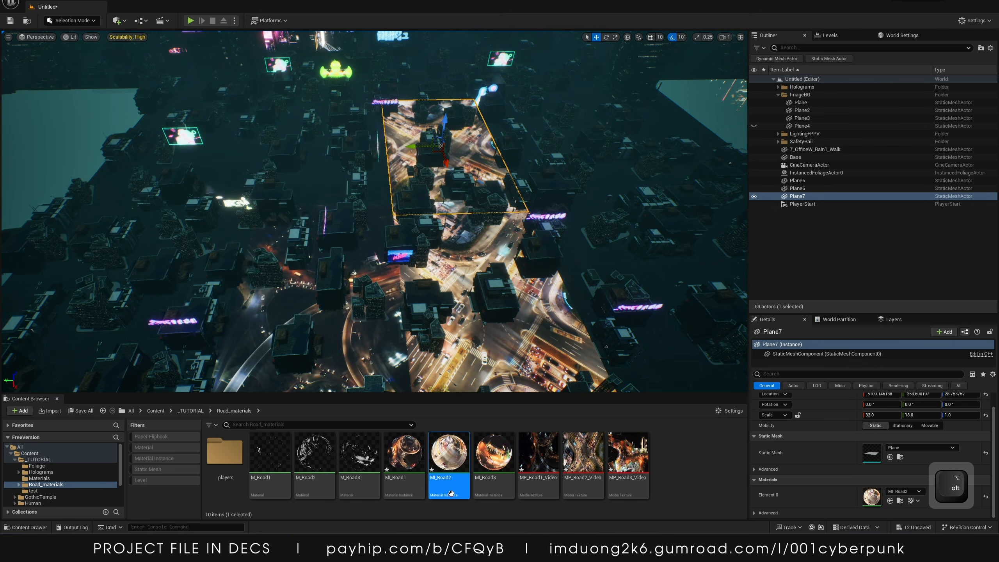
left_click_drag(493, 457, 900, 492)
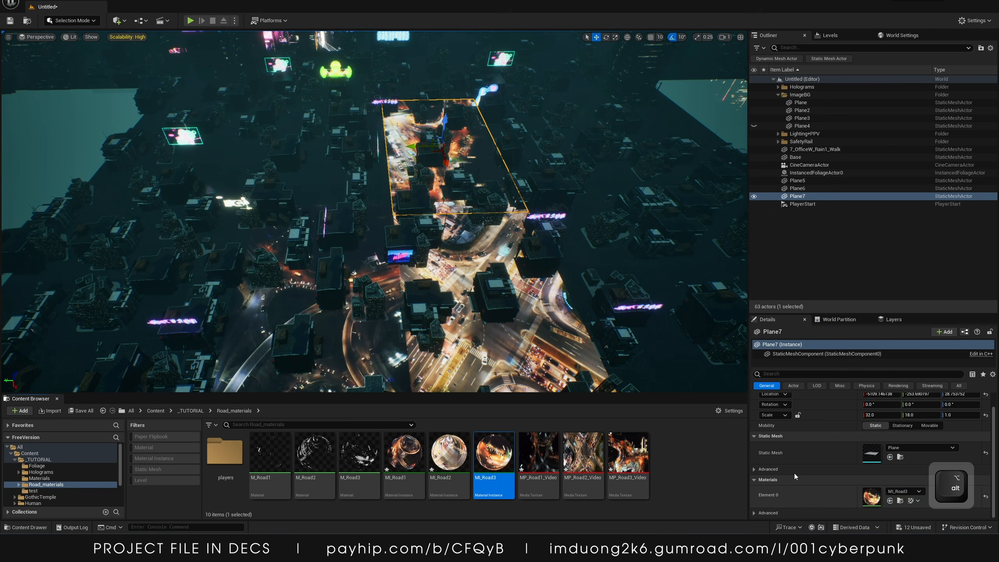
Rotate Plane6 about 90 degrees and move it to line up with its road section
key("s")
right_click_drag(512, 236, 452, 249)
key("w")
key("s")
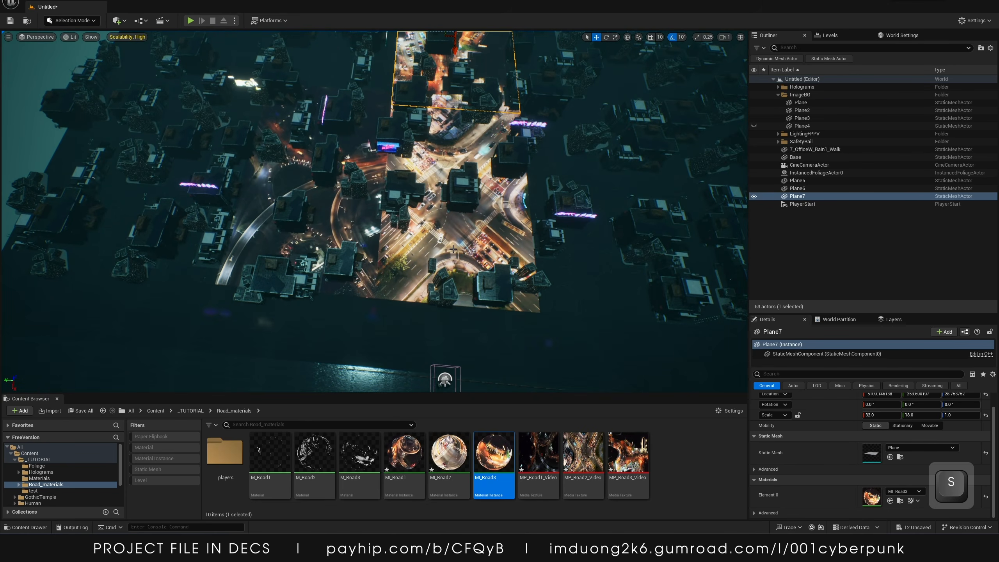
left_click(805, 189)
key("e")
left_click_drag(428, 223, 488, 260)
key("w")
left_click_drag(456, 224, 475, 247)
right_click_drag(492, 188, 492, 149)
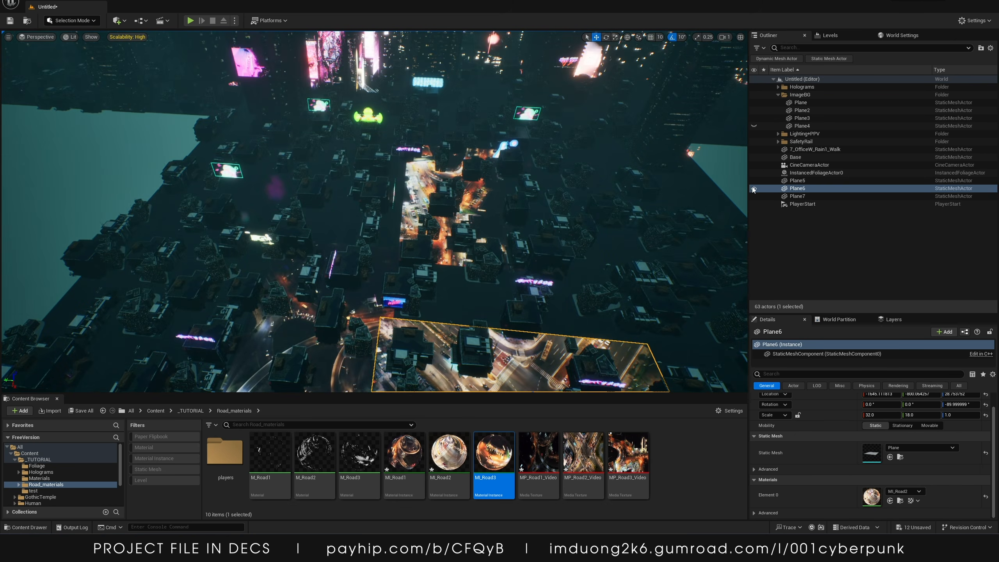
Rotate Plane7 about 90 degrees, move it over its road, and stretch its Y scale to about 21
left_click(794, 197)
key("e")
left_click_drag(445, 219, 461, 302)
key("w")
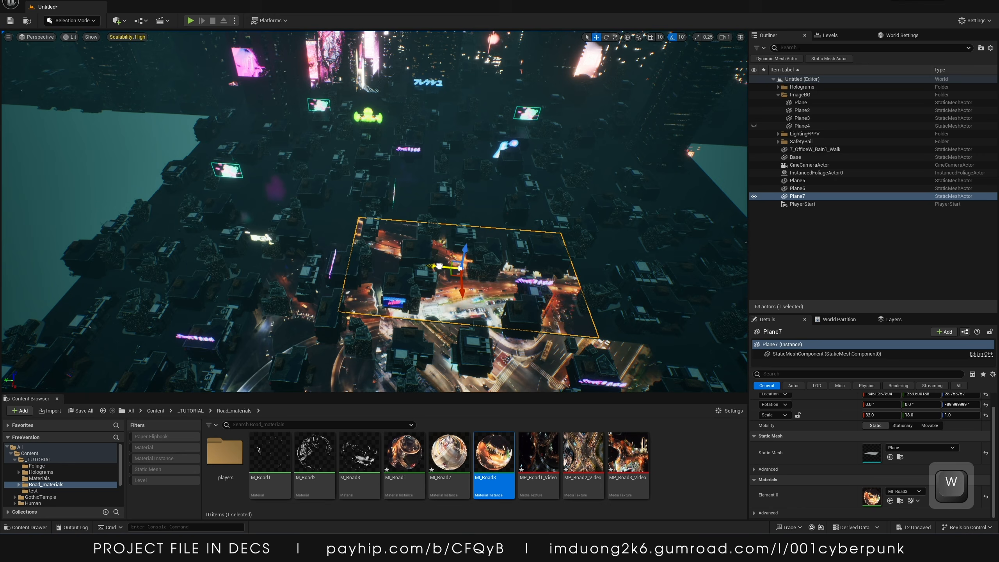
left_click_drag(439, 267, 488, 299)
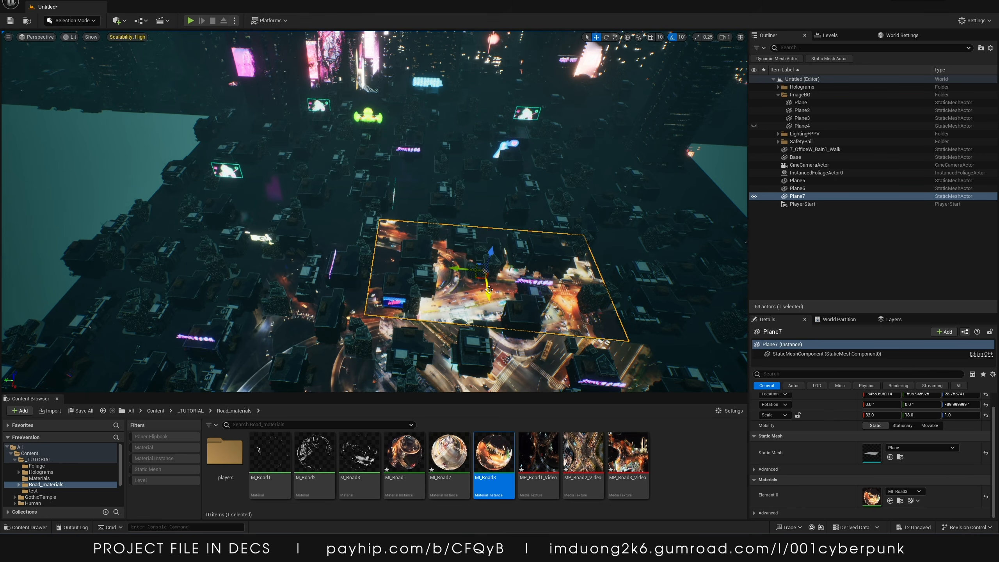
key("r")
left_click_drag(487, 292, 489, 304)
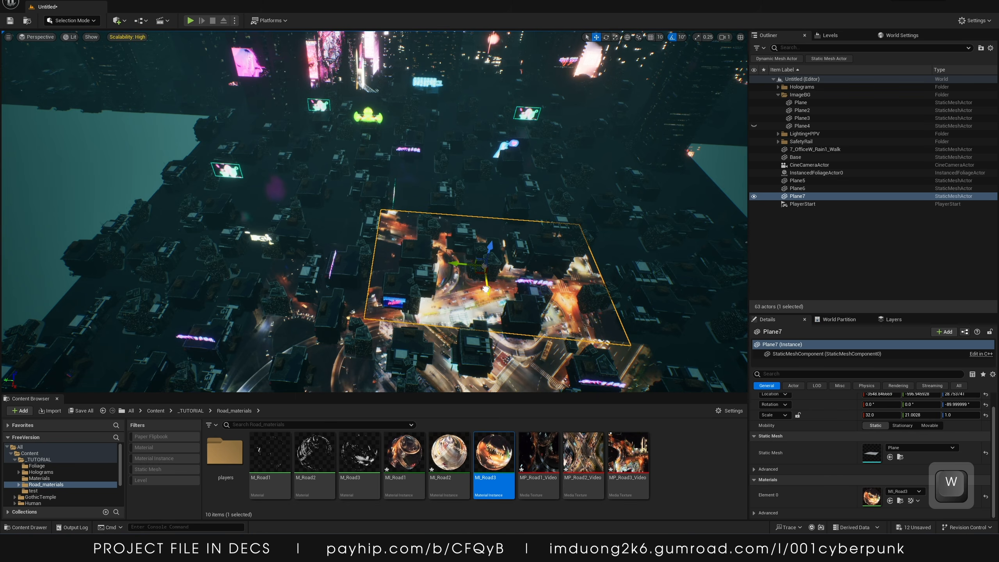
Duplicate Plane7 into another road plane and reposition it
left_click_drag(458, 270, 237, 264, "alt")
key("e")
key("w")
key("s")
right_click_drag(237, 264, 246, 307)
Duplicate Plane6 and place the copy over the road section further ahead
left_click(799, 188)
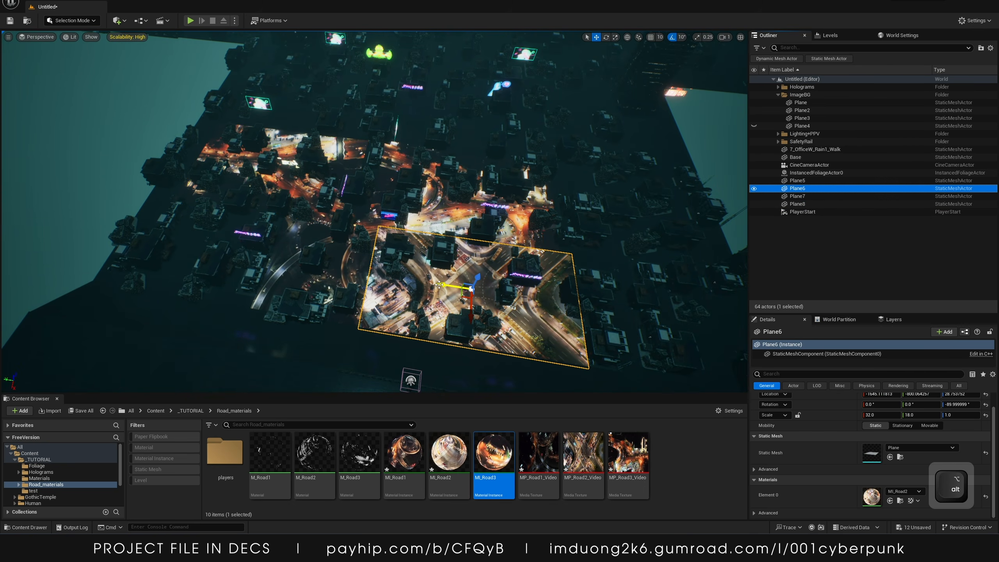
left_click_drag(440, 284, 385, 116, "alt")
key("w")
key("w")
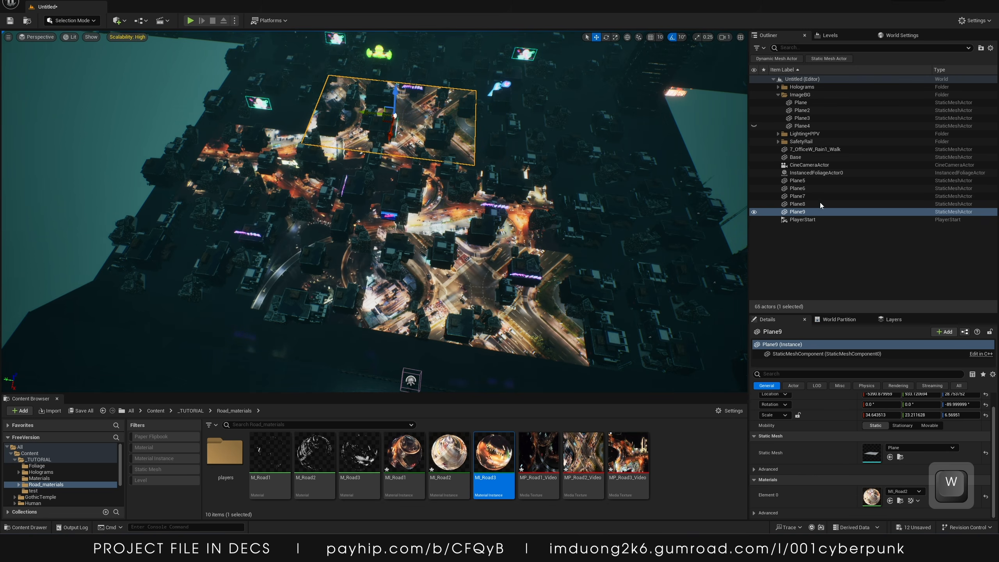
Duplicate Plane7 and place the copy over the road area toward the upper right of the city
left_click(813, 197)
left_click_drag(463, 215, 556, 137, "alt")
key("e")
key("w")
key("e")
key("w")
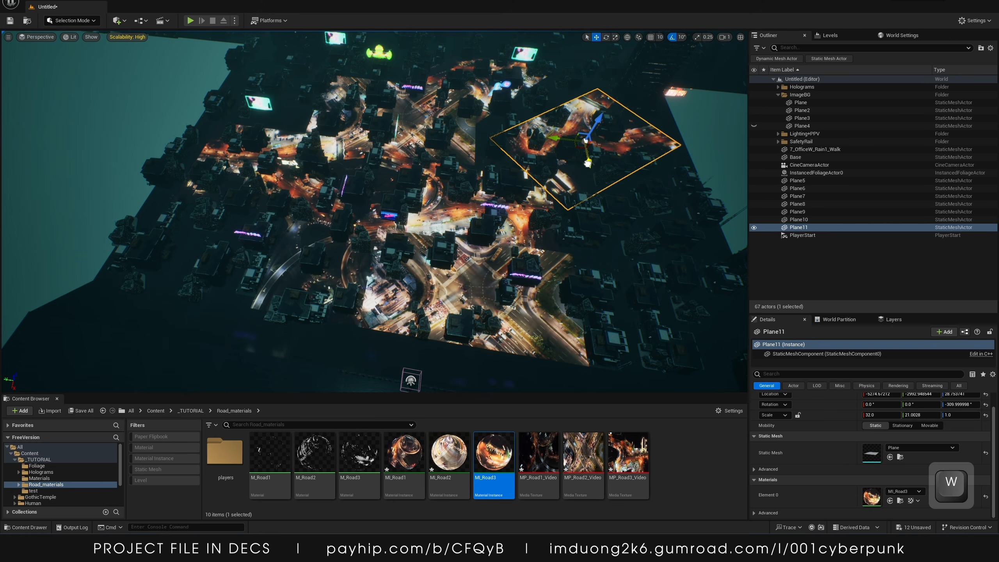
Duplicate Plane5 and move the copy to the upper-left road area, scaling it to about 33.3 by 26.1
left_click(808, 212)
left_click(783, 196)
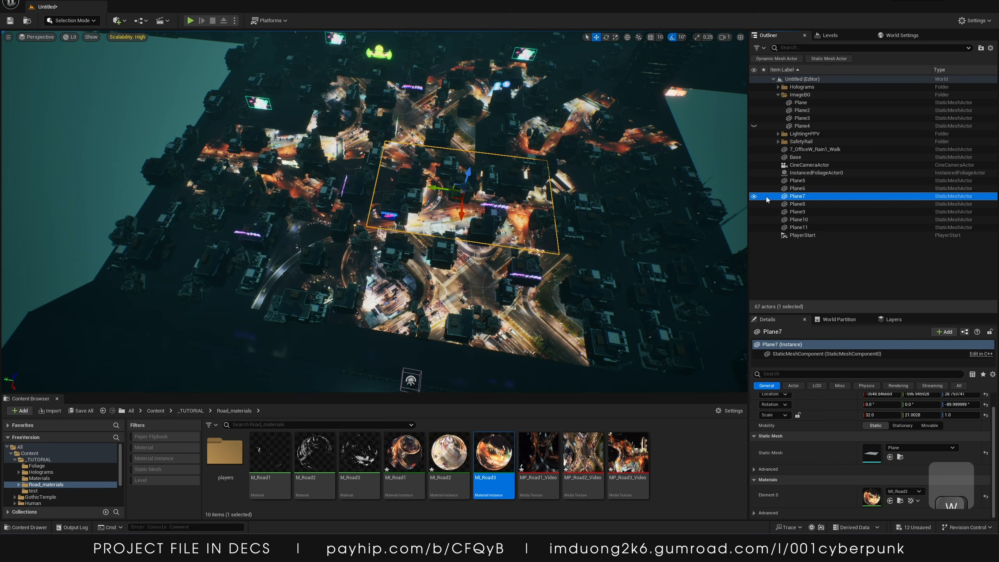
left_click(797, 180)
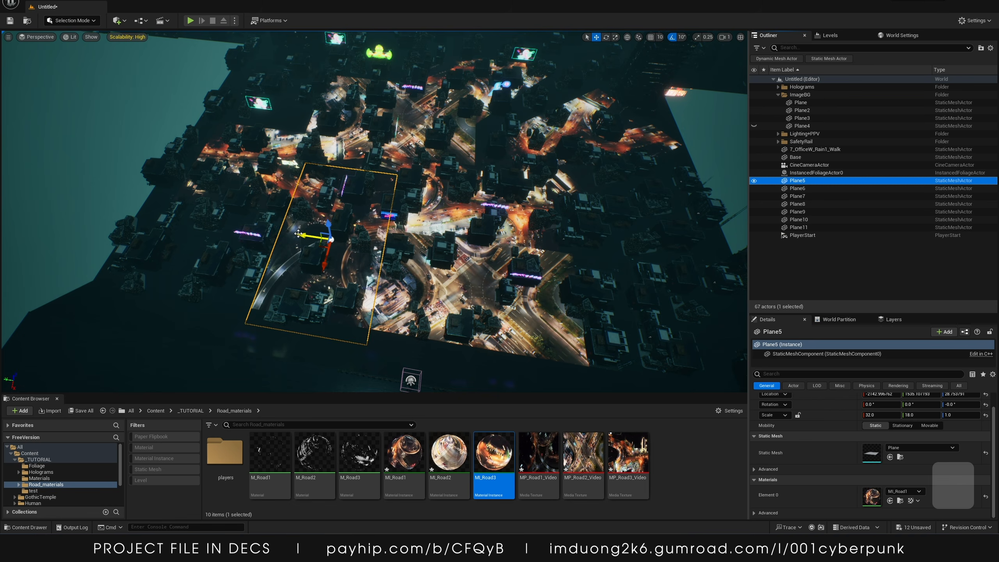
left_click_drag(356, 224, 342, 94, "alt")
key("e")
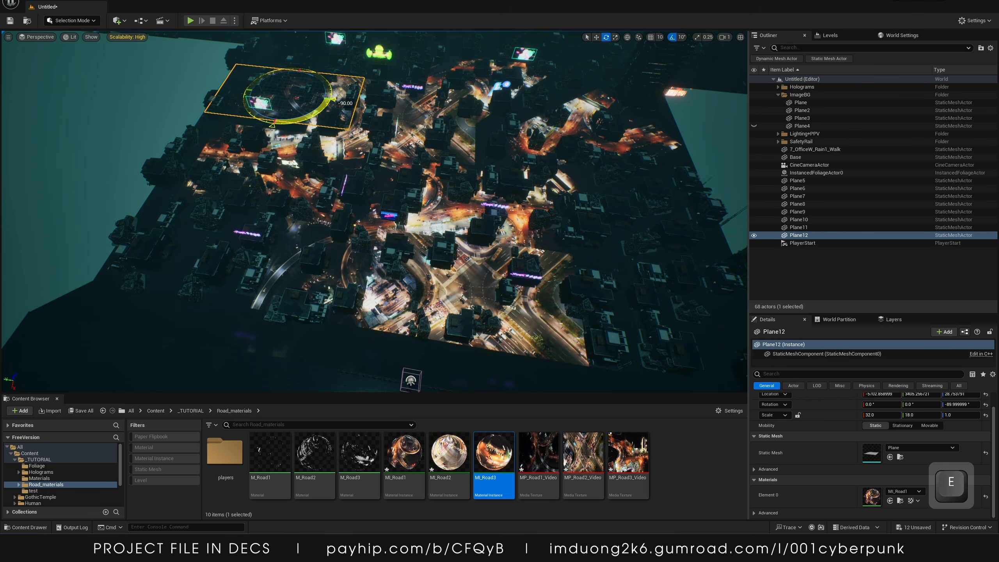
key("r")
left_click_drag(280, 113, 255, 91)
right_click_drag(516, 170, 496, 210)
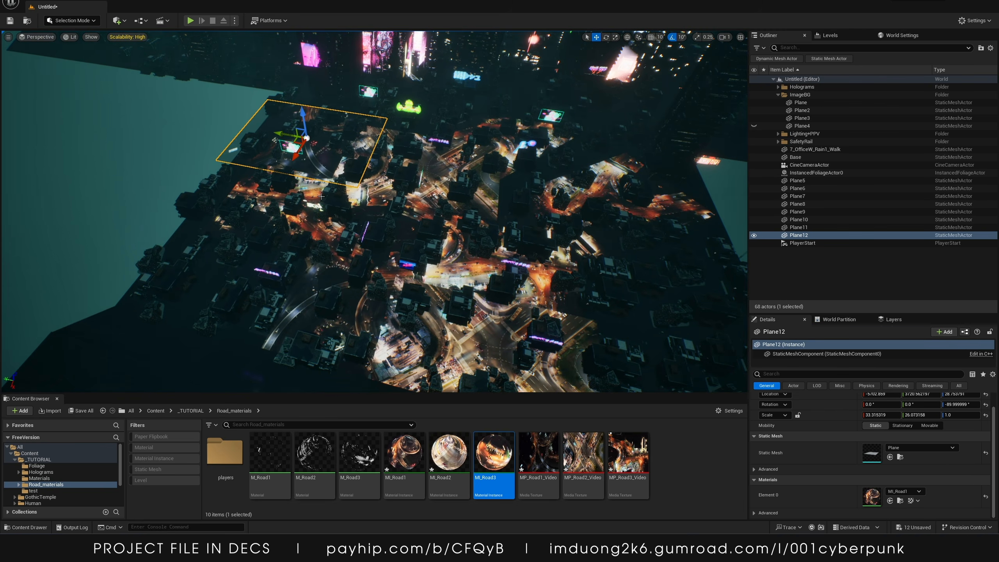
Duplicate that plane into a new plane at the lower left, assign it MI_Road2, and adjust its position
left_click_drag(295, 155, 216, 278, "alt")
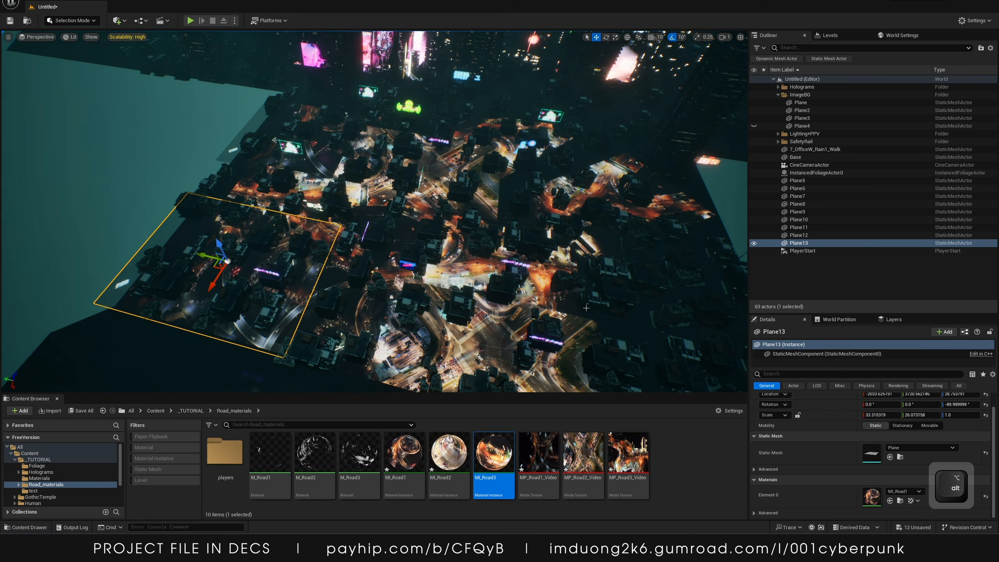
left_click_drag(451, 456, 885, 508)
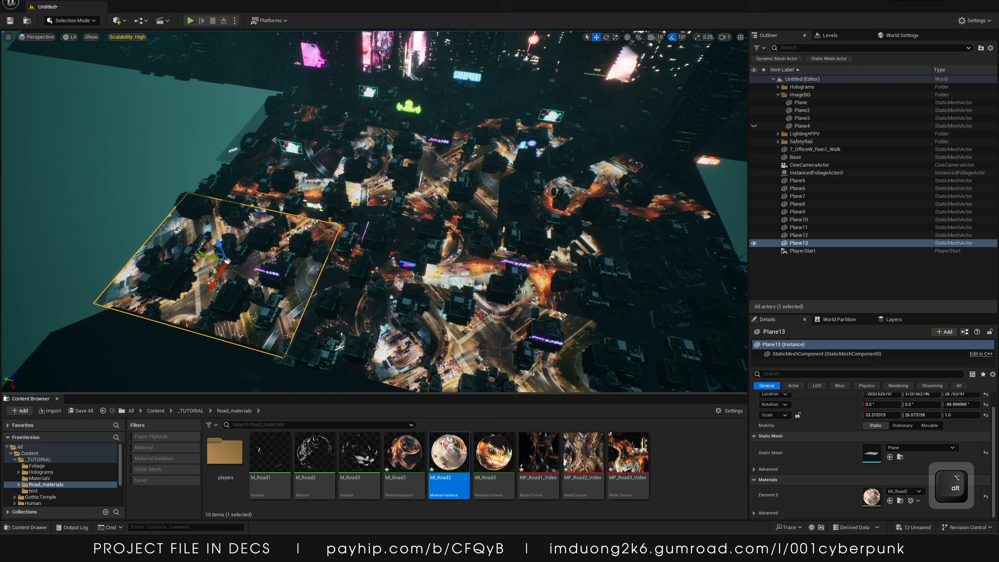
right_click_drag(244, 272, 268, 212)
key("s")
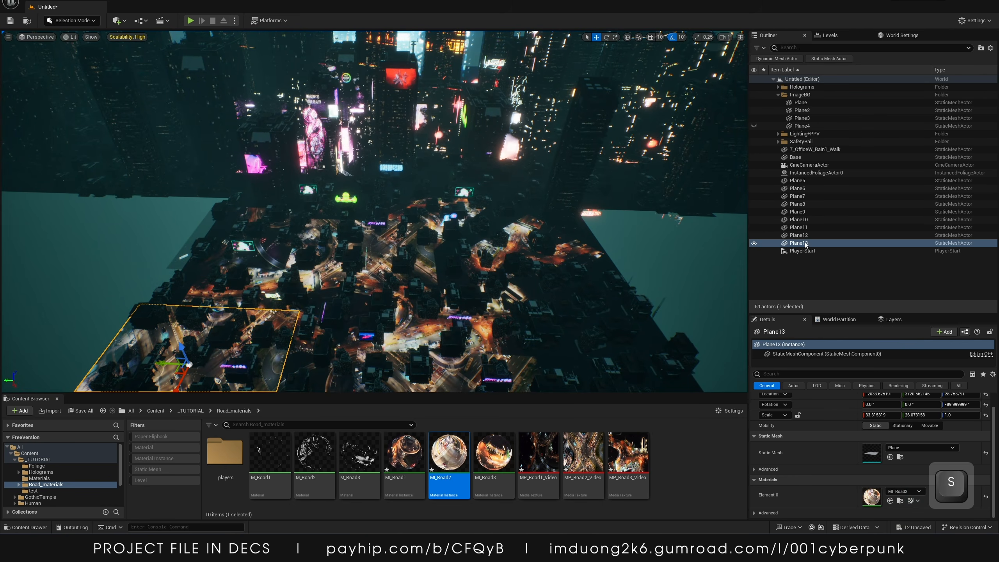
Select Plane5 through Plane13, duplicate them as a group, move the copies over another part of the city, and rotate them about 30 degrees
left_click(798, 181, "shift")
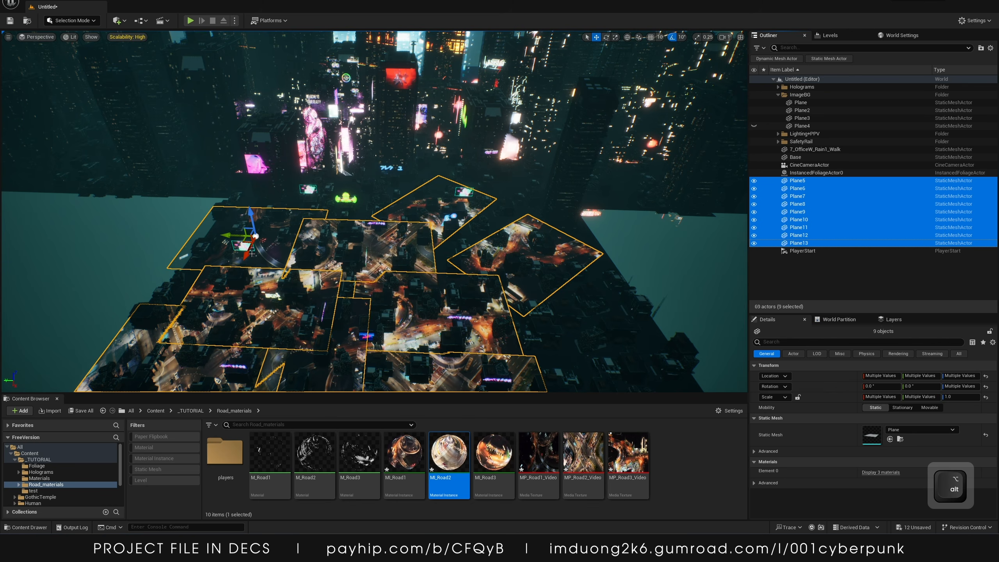
left_click_drag(248, 254, 265, 221, "alt")
left_click_drag(271, 181, 257, 220)
key("e")
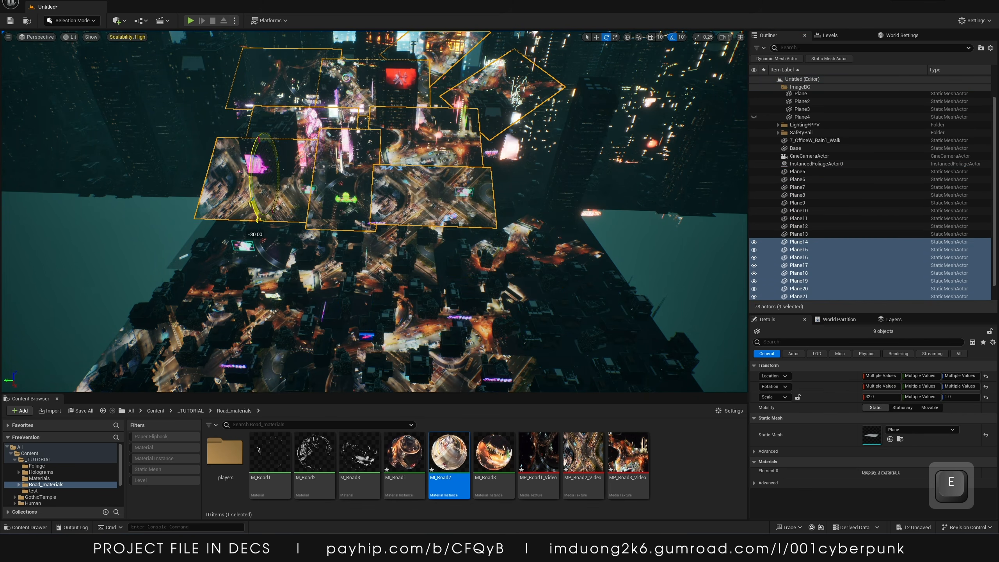
left_click_drag(259, 153, 271, 172)
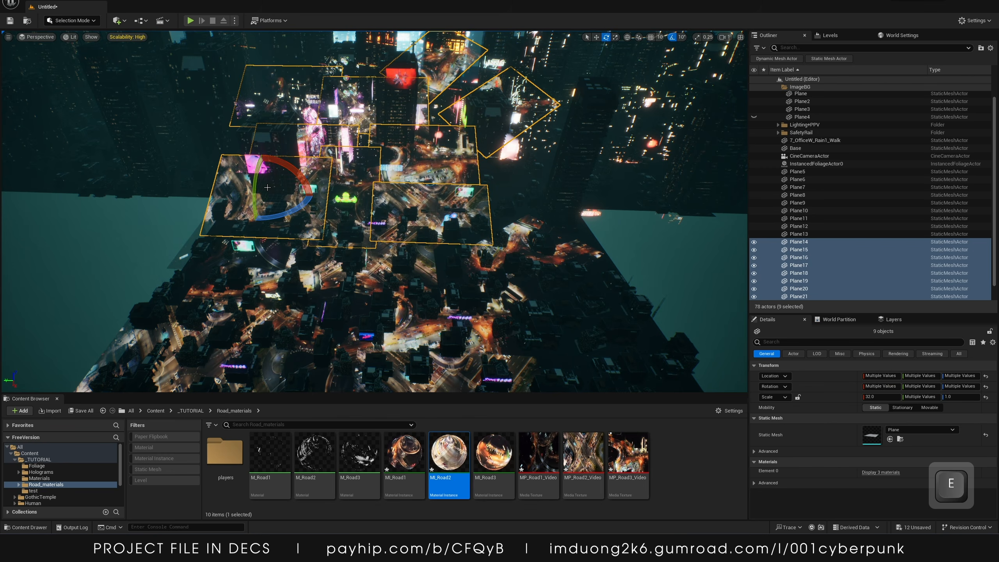
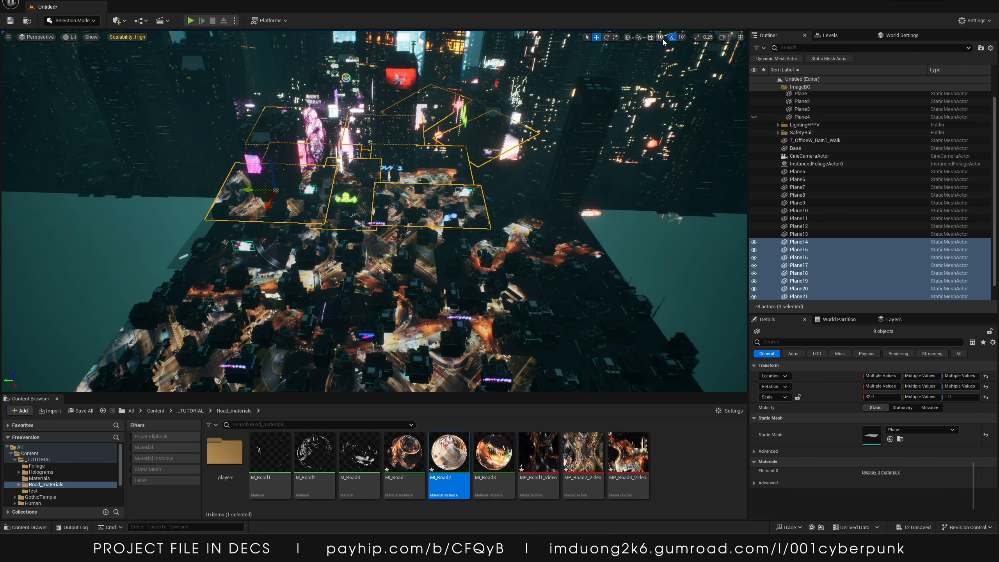
Rotate the duplicated road-plane group by about -1.25 degrees
key("e")
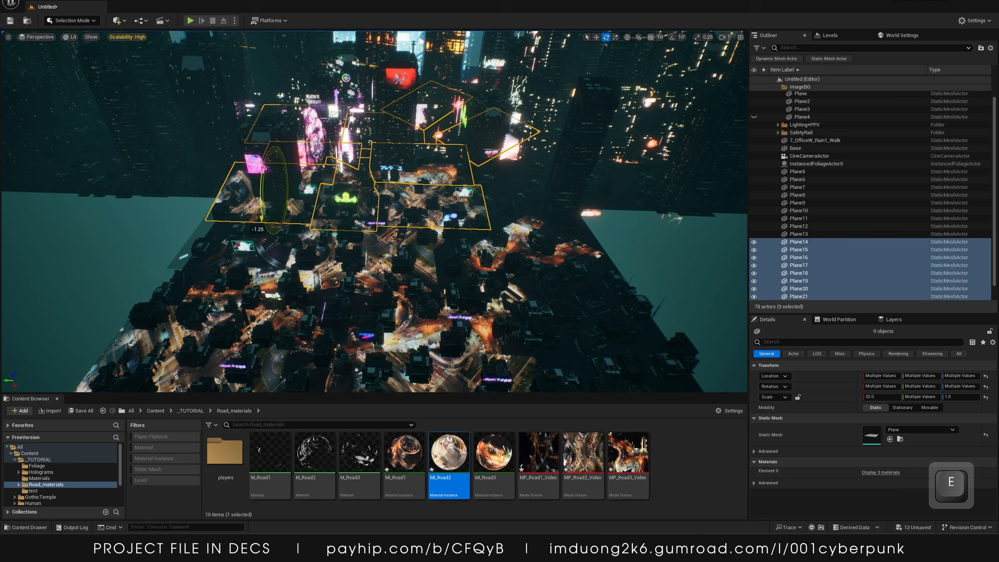
left_click_drag(266, 181, 279, 180)
key("w")
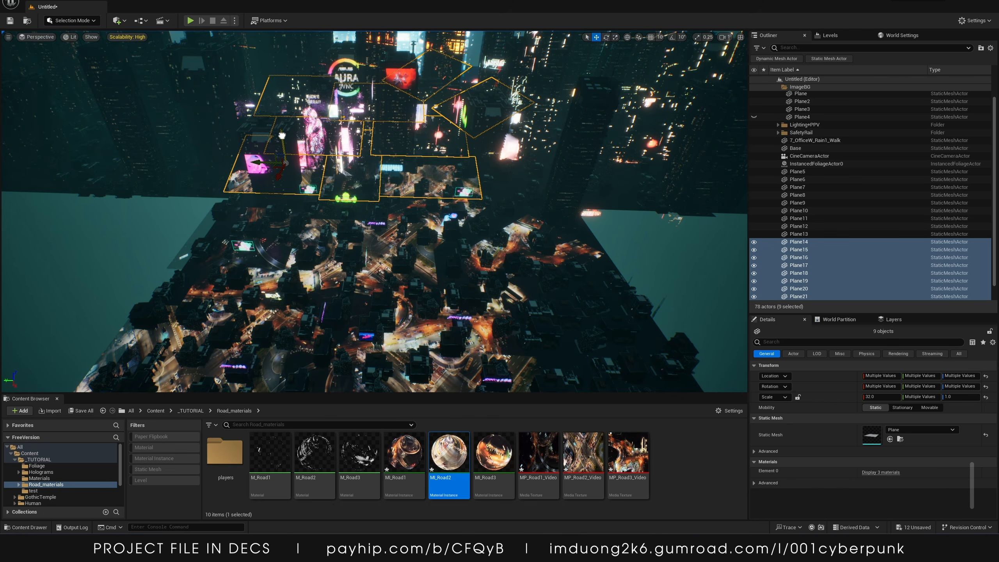
Duplicate the plane group and move the copies over the road area toward the upper right of the city
key("e")
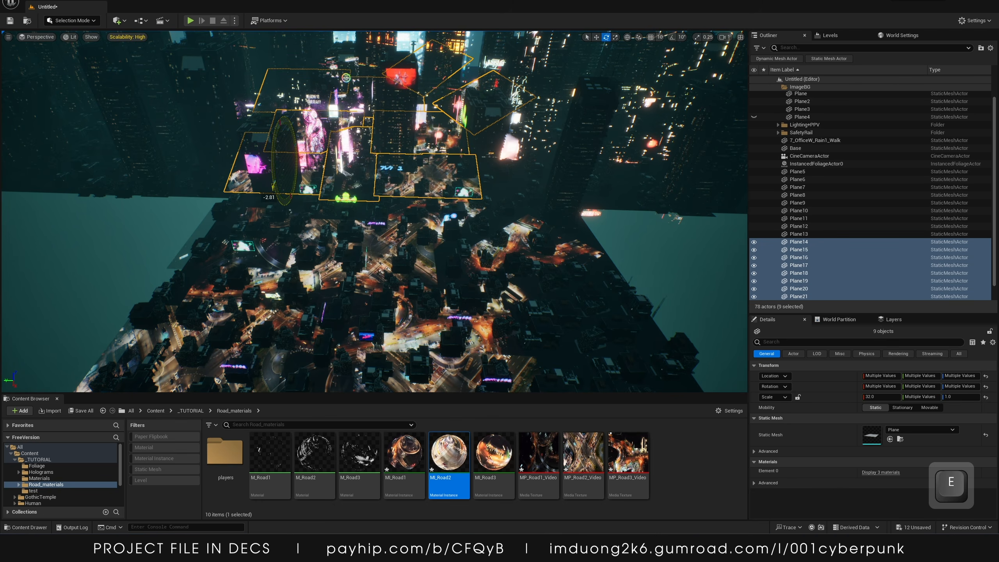
left_click_drag(257, 161, 453, 194, "alt")
key("ctrl+z")
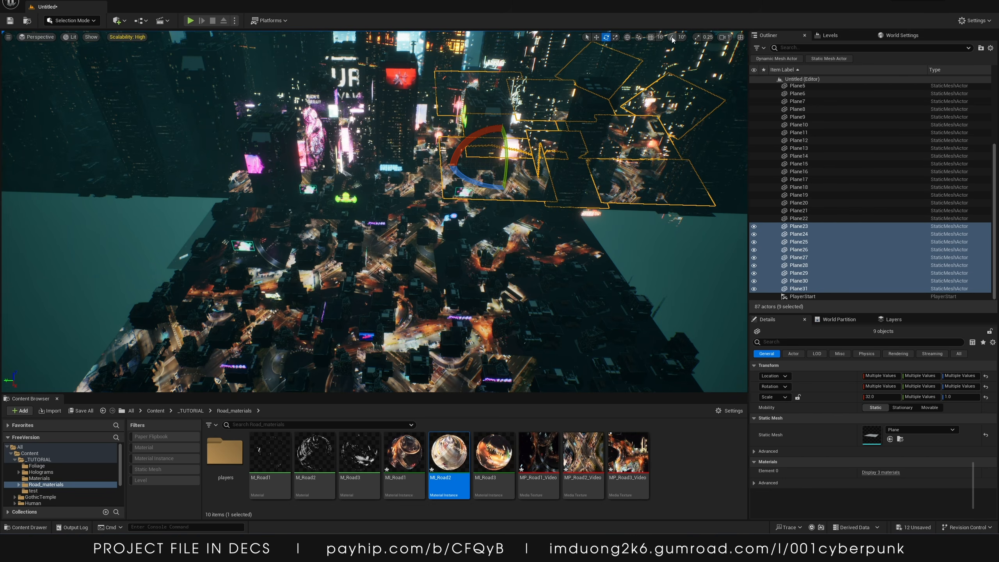
left_click_drag(507, 159, 634, 105)
key("w")
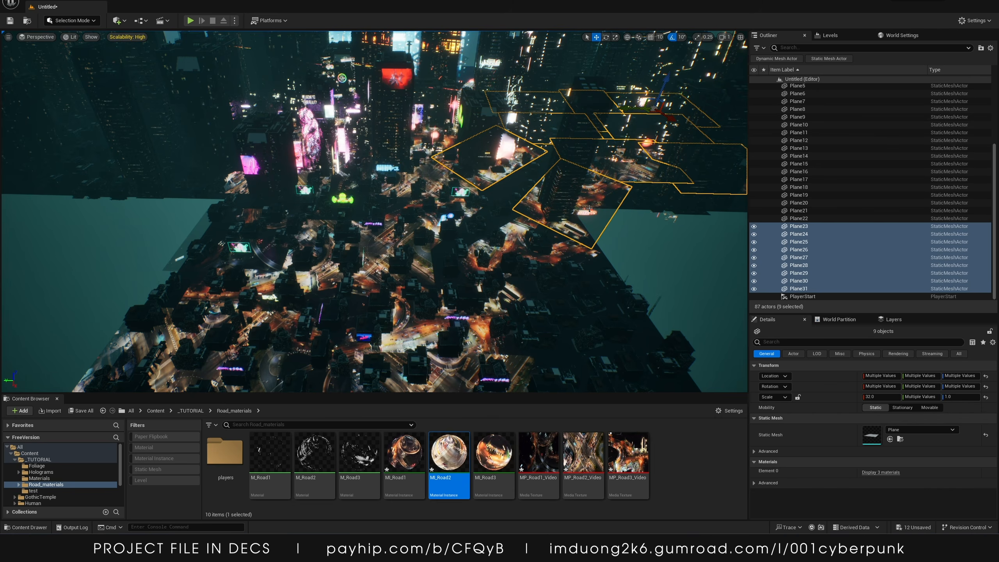
Turn on rotation snapping, rotate the new plane group, and nudge it slightly into place
key("e")
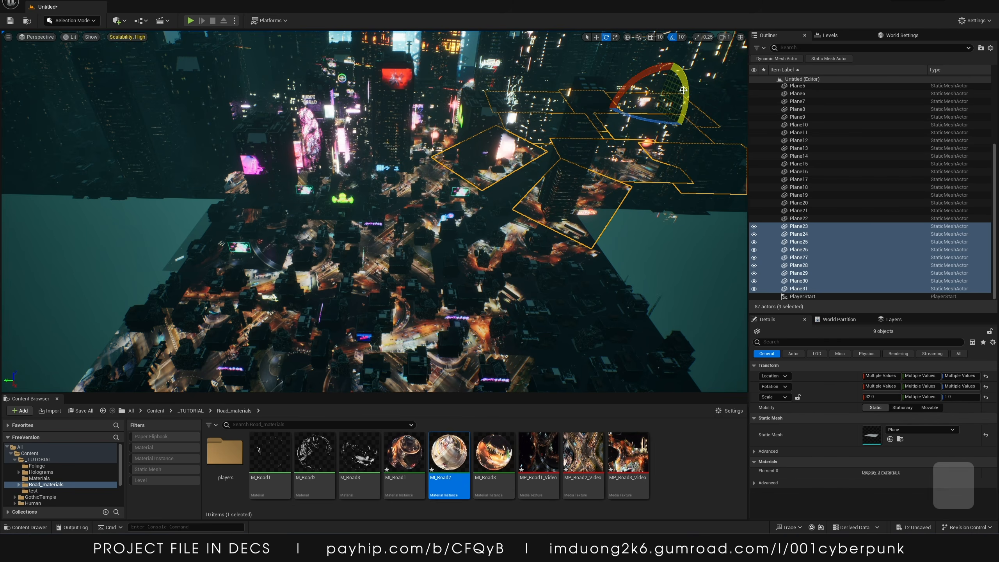
left_click(672, 37)
left_click_drag(684, 84, 690, 105)
key("w")
key("e")
key("w")
left_click_drag(675, 60, 676, 69)
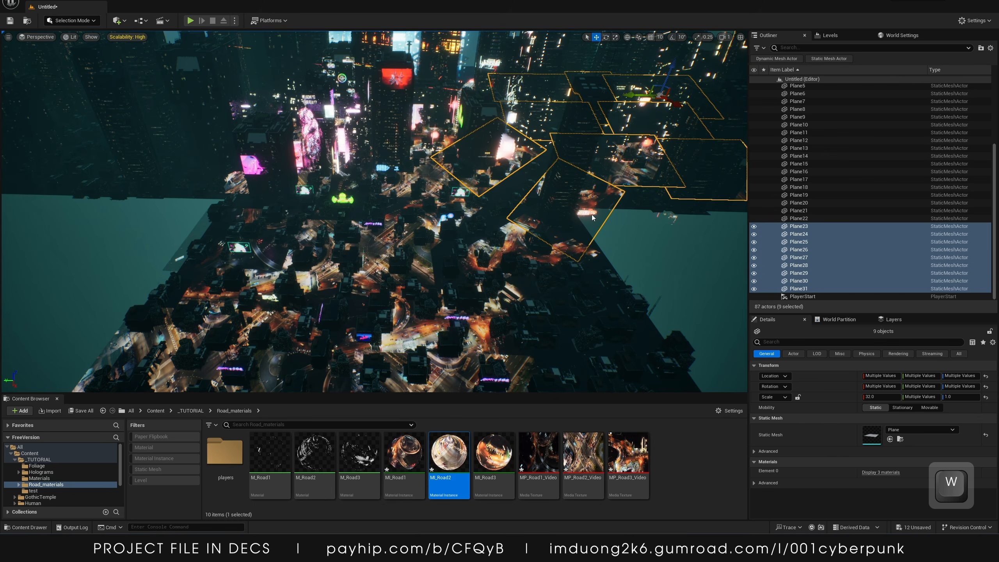
Inspect several existing road planes by selecting them one at a time in the scene and outliner
left_click(640, 175)
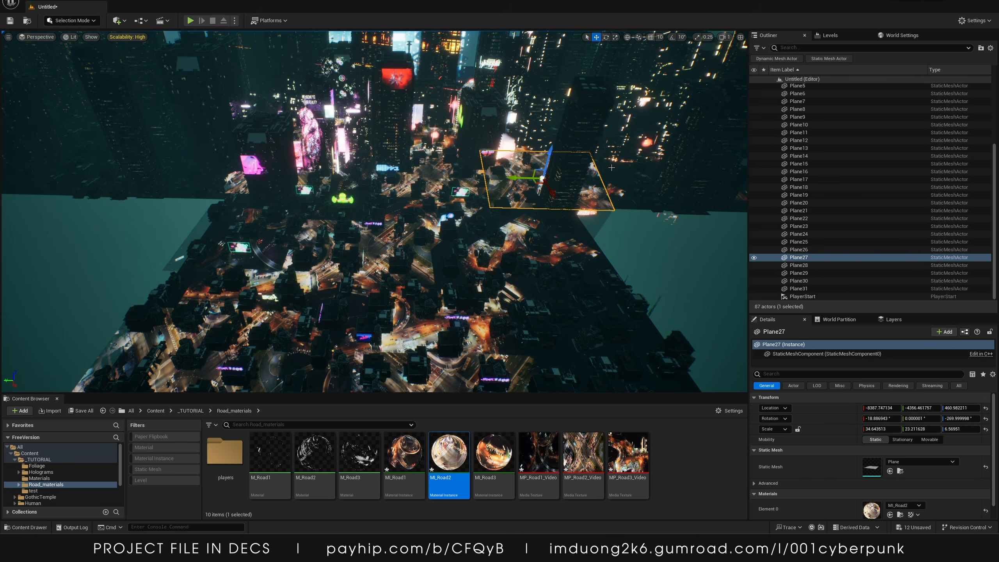
left_click(815, 274)
right_click_drag(606, 220, 506, 169)
key("s")
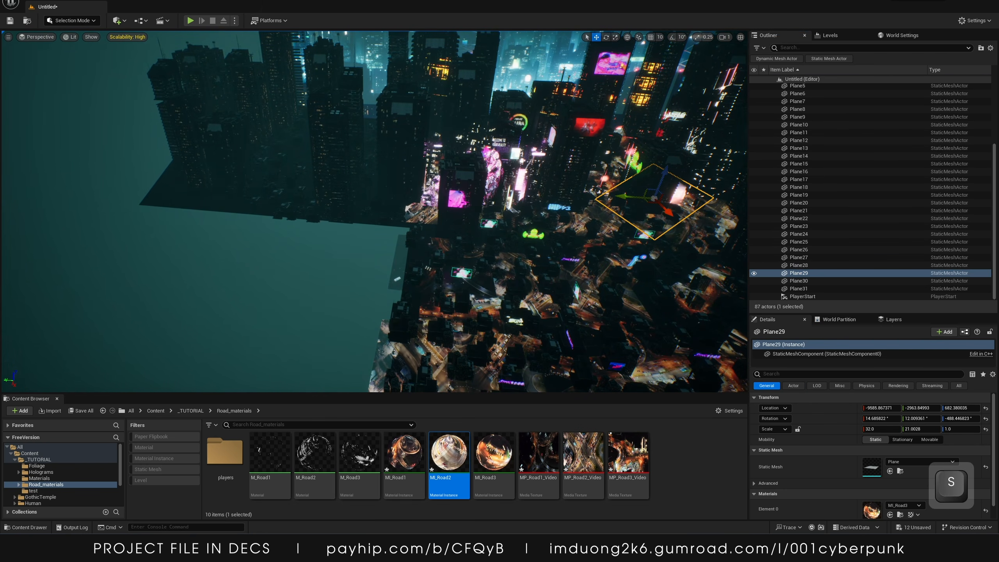
left_click(451, 212)
left_click(798, 219)
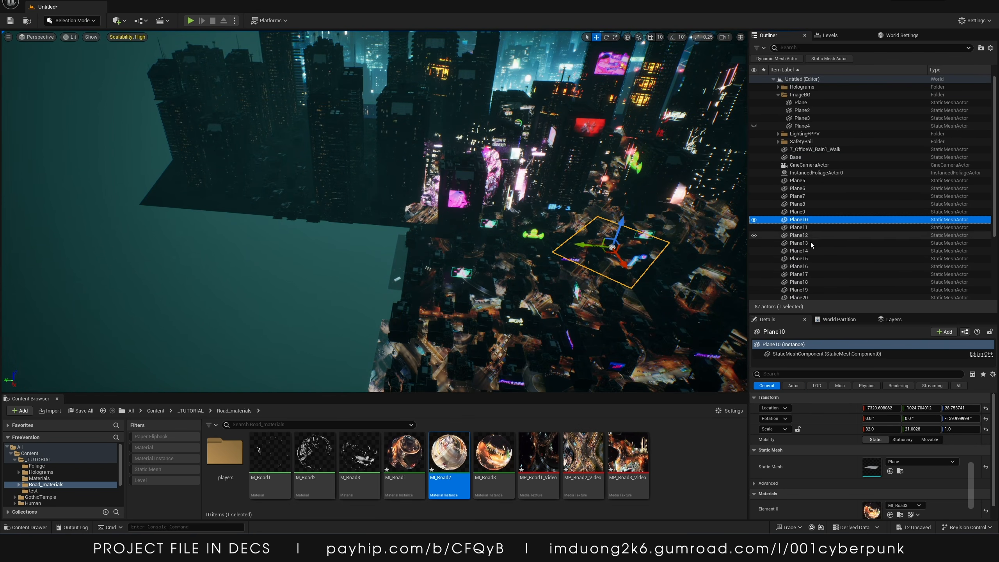
left_click(813, 251, "shift")
left_click(803, 272)
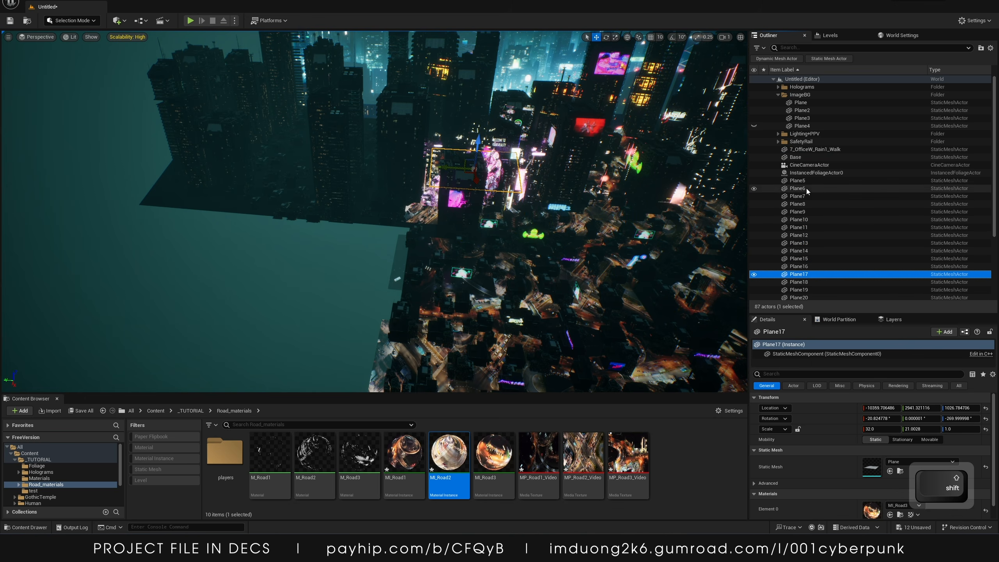
Select Plane5 through Plane9 and duplicate them as a group
left_click(803, 181)
left_click(806, 212, "shift")
right_click_drag(531, 165, 531, 213)
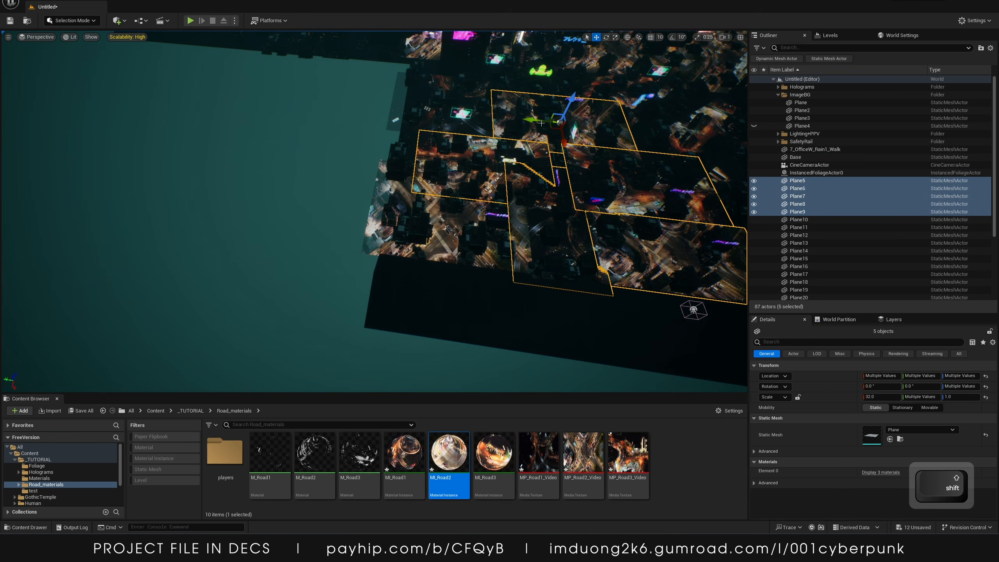
left_click_drag(515, 116, 362, 138, "alt")
right_click_drag(363, 142, 340, 95)
Scale the new plane group to about 56.2 by 37.2
key("r")
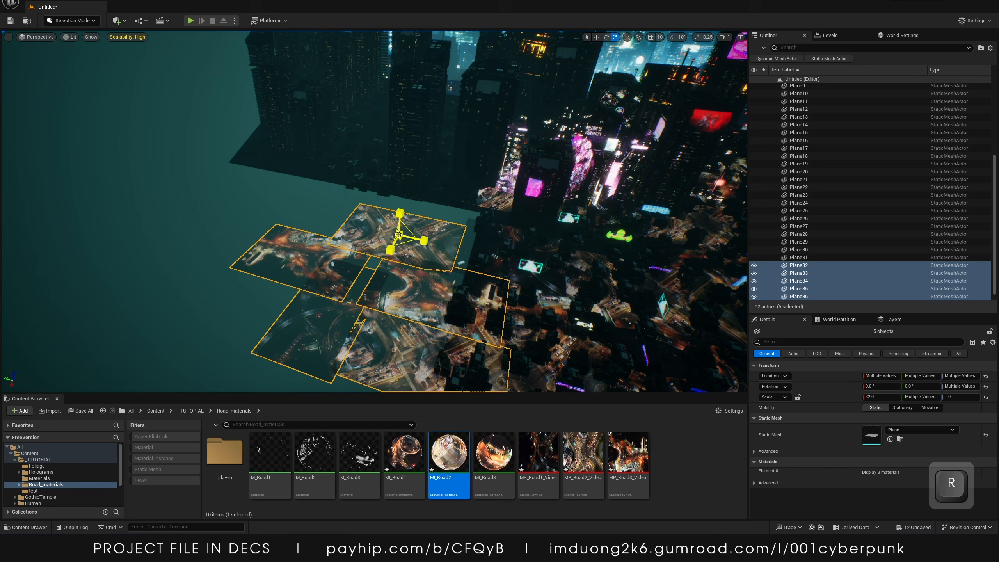
left_click_drag(399, 235, 453, 225)
key("w")
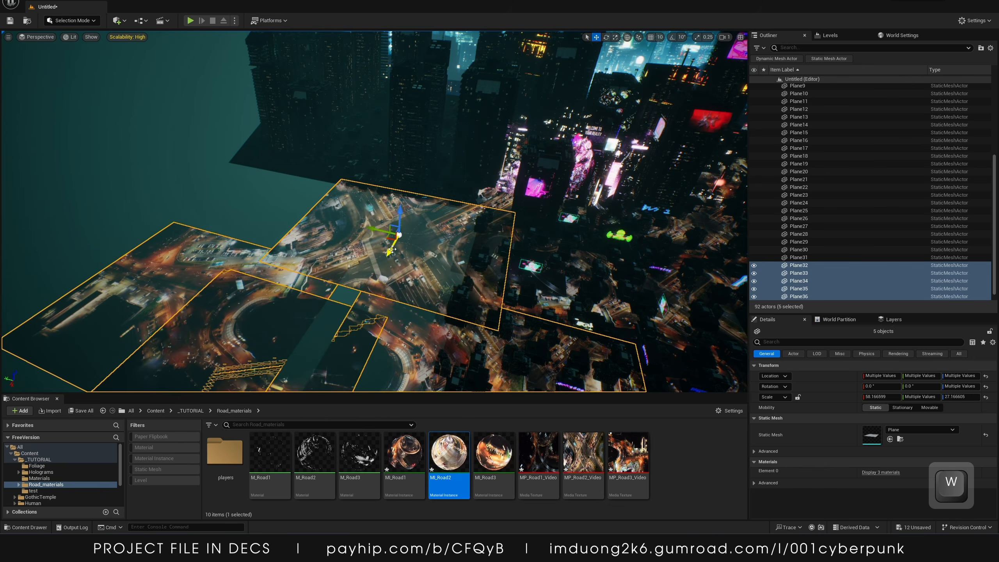
Move and slightly rotate the scaled plane group to cover the roads on the left side of the city
left_click_drag(392, 249, 470, 39)
key("w")
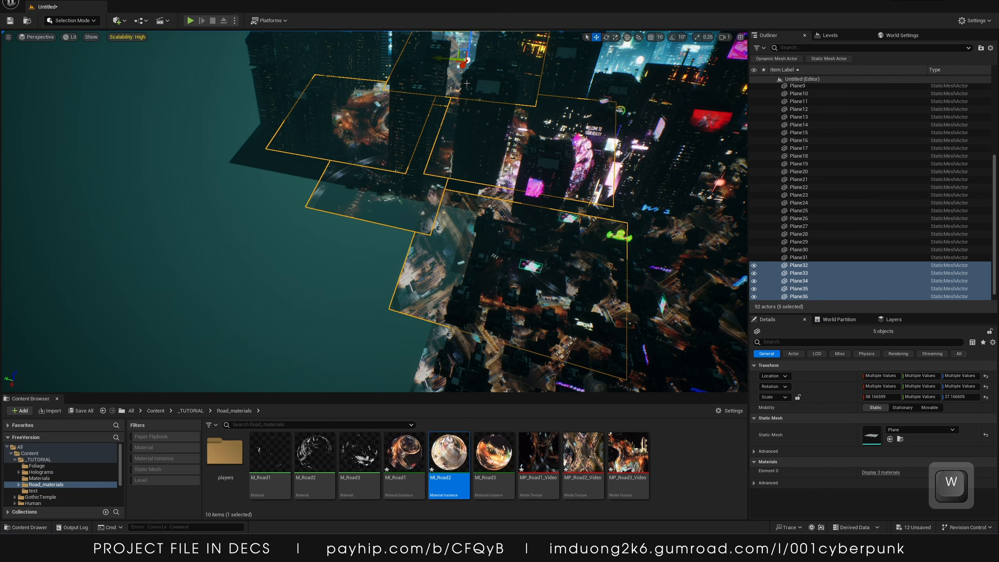
right_click_drag(467, 83, 488, 45)
key("e")
mouse_move(404, 140)
left_mouse_down()
mouse_move(409, 177)
mouse_move(409, 157)
left_mouse_up()
right_click_drag(410, 157, 338, 190)
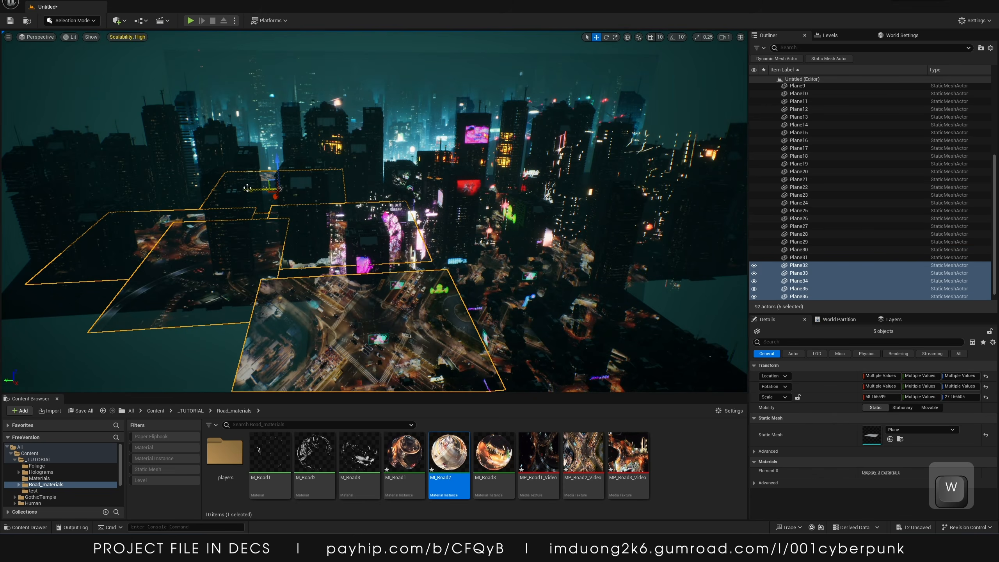
left_click_drag(247, 188, 223, 198)
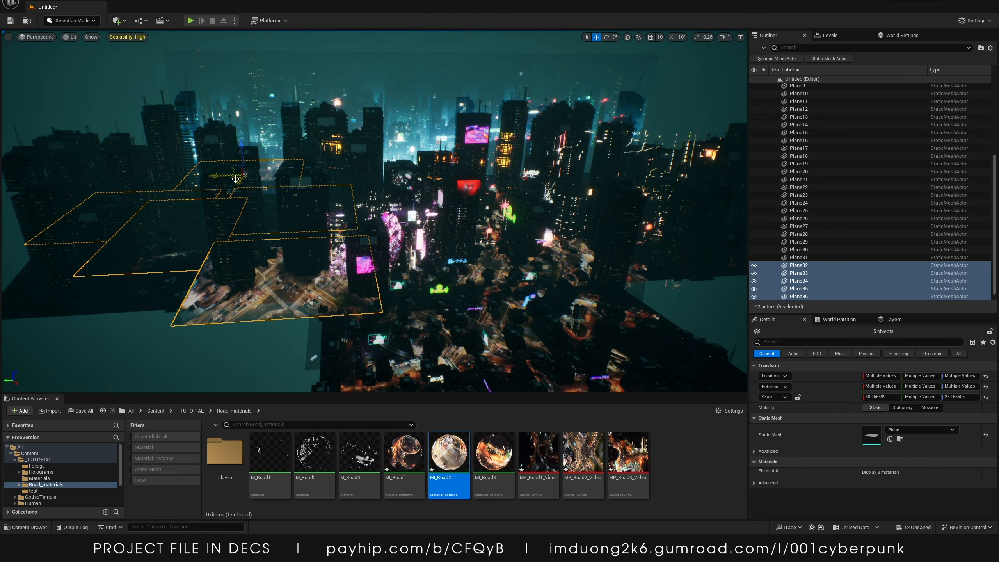
key("e")
left_click_drag(236, 181, 235, 193)
key("w")
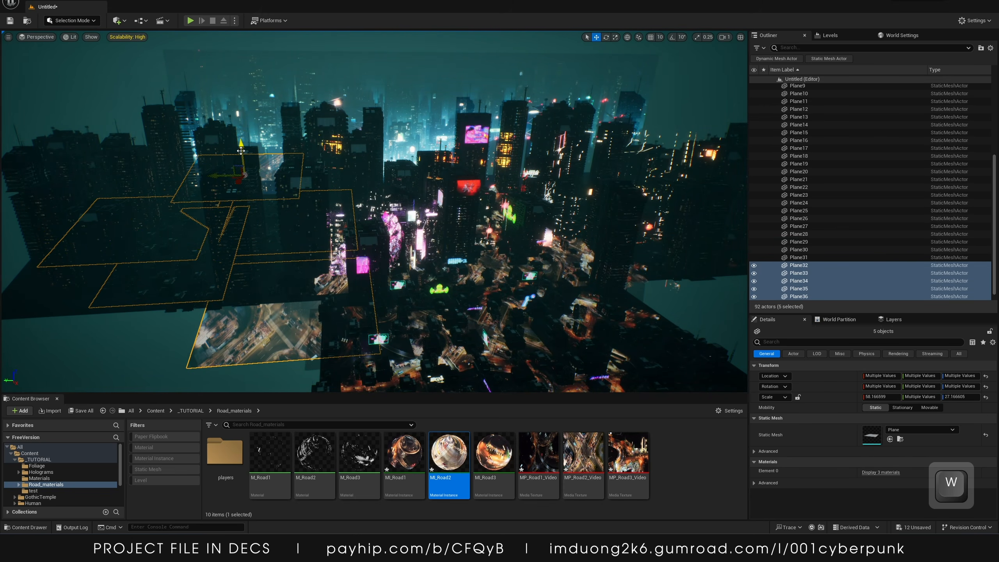
left_click_drag(240, 146, 194, 150)
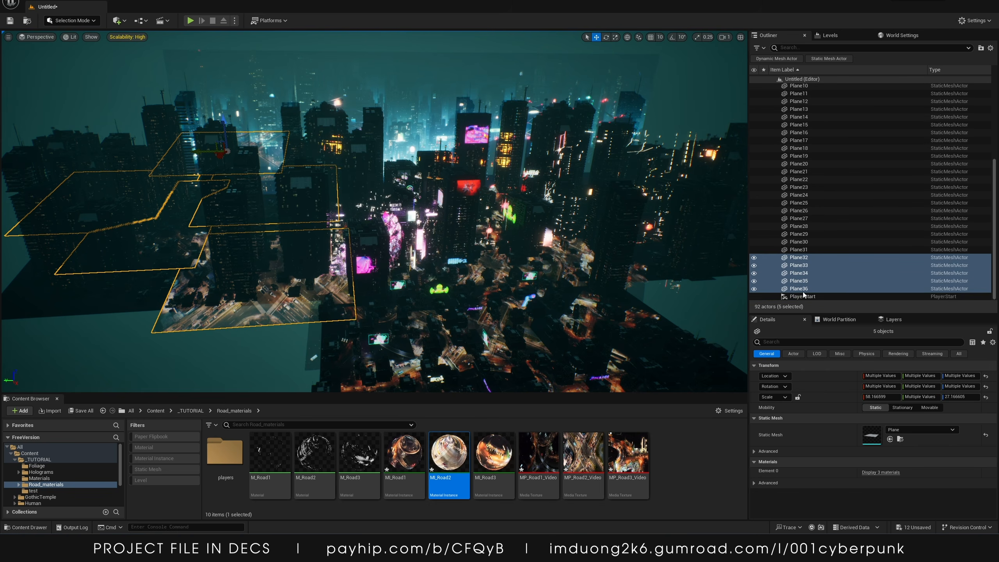
Select the last plane of the new group alone and reposition it over its road area
left_click(799, 296)
left_click_drag(213, 161, 165, 239)
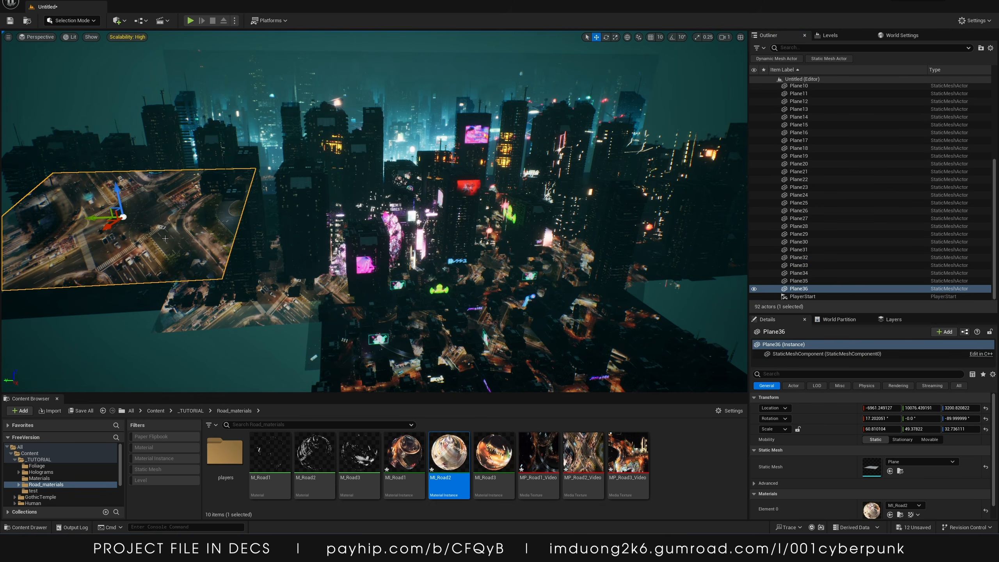
left_click_drag(118, 188, 95, 288)
left_click_drag(116, 252, 115, 236)
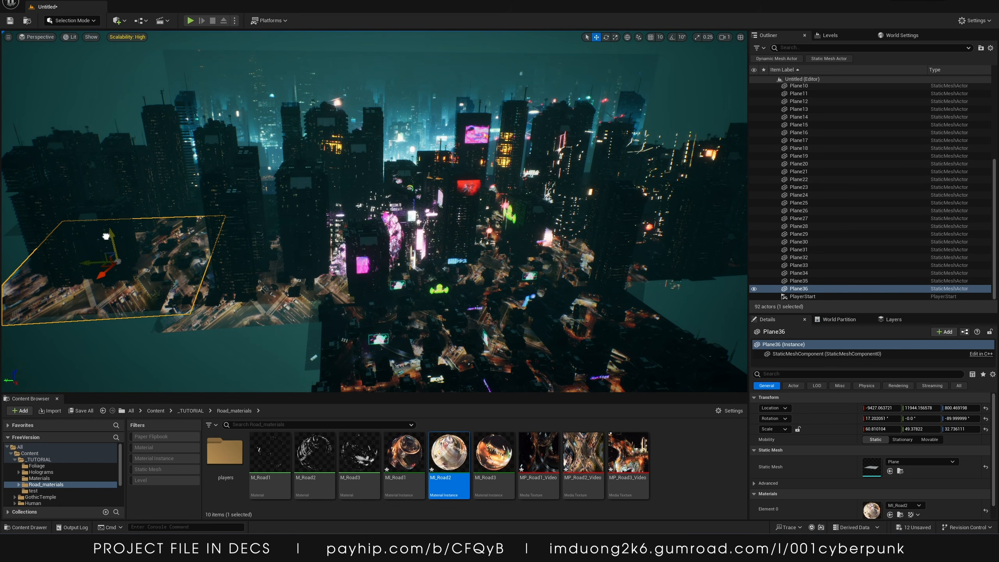
Select the four newest planes, duplicate them, and move the copies over the road area to the right
left_click(799, 273, "shift")
left_click(798, 265, "shift")
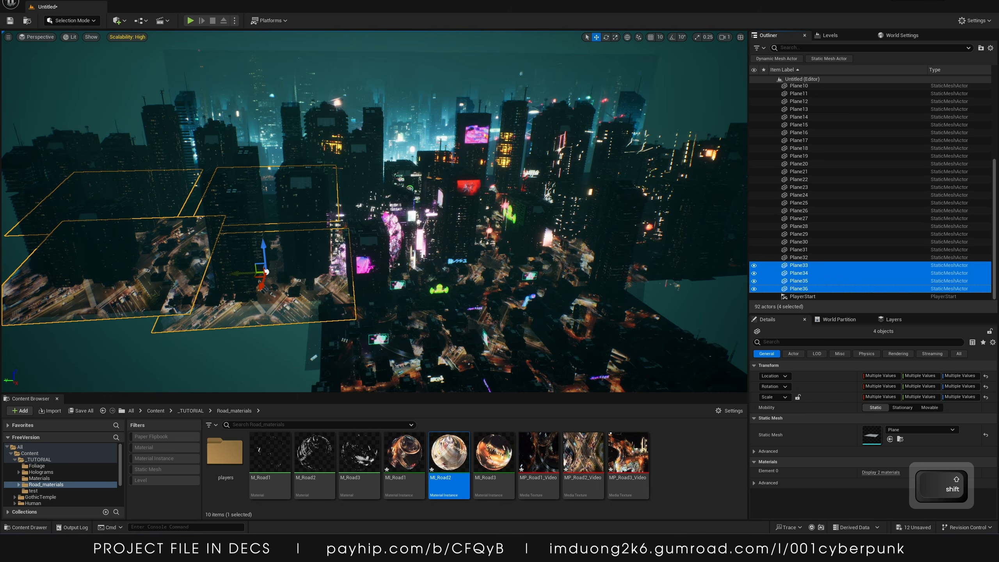
left_click_drag(246, 277, 592, 255, "alt")
right_click_drag(592, 255, 654, 258)
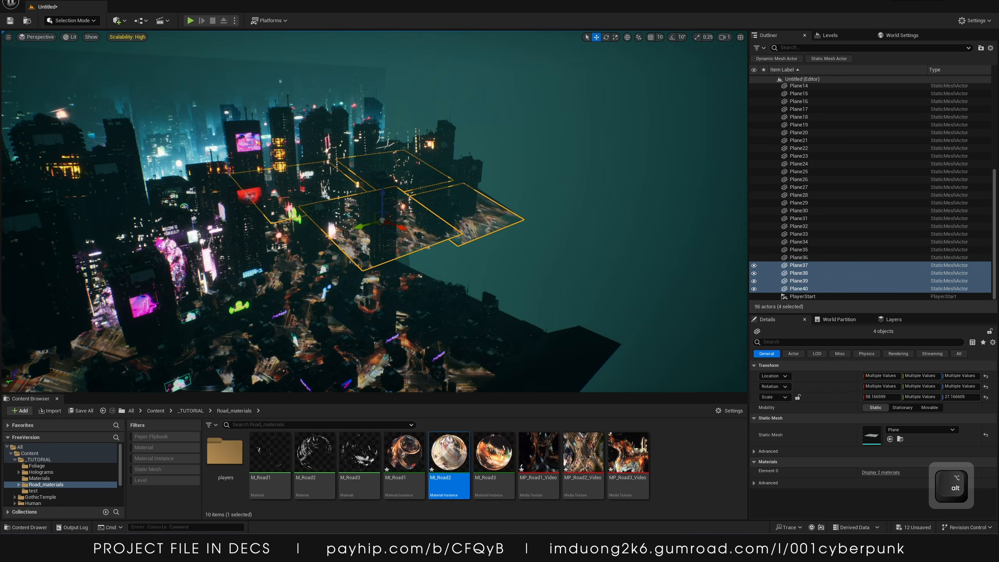
key("w")
right_click_drag(368, 219, 421, 219)
right_click_drag(362, 281, 338, 251)
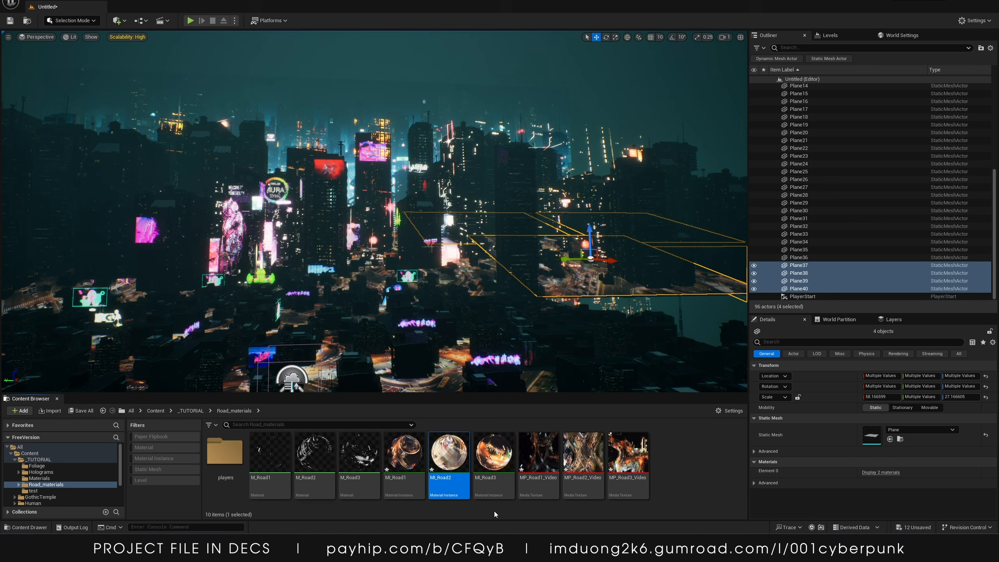
Open the MI_Road2 material instance and set its AlphaContrast to about 0.01
key("Left")
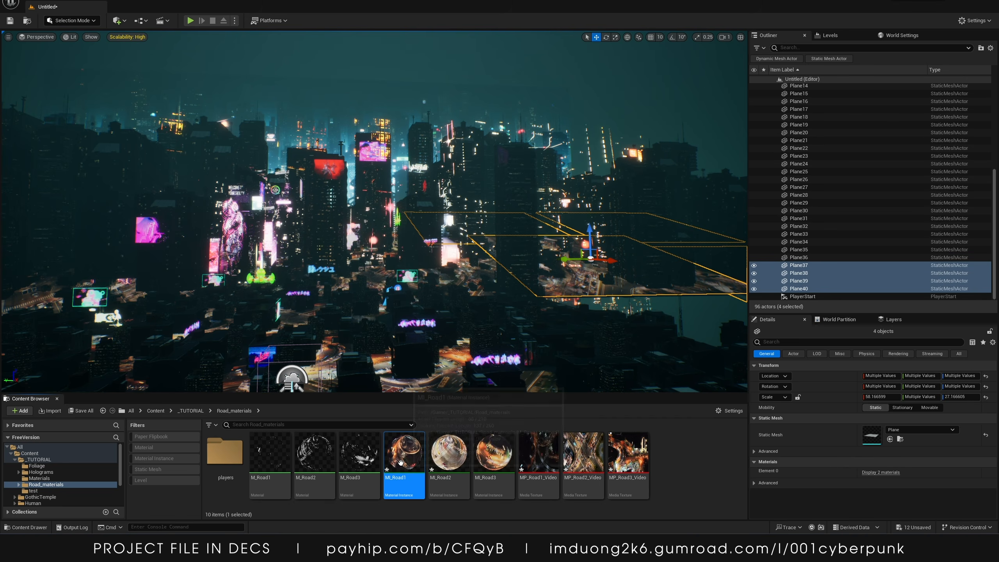
double_click(448, 464)
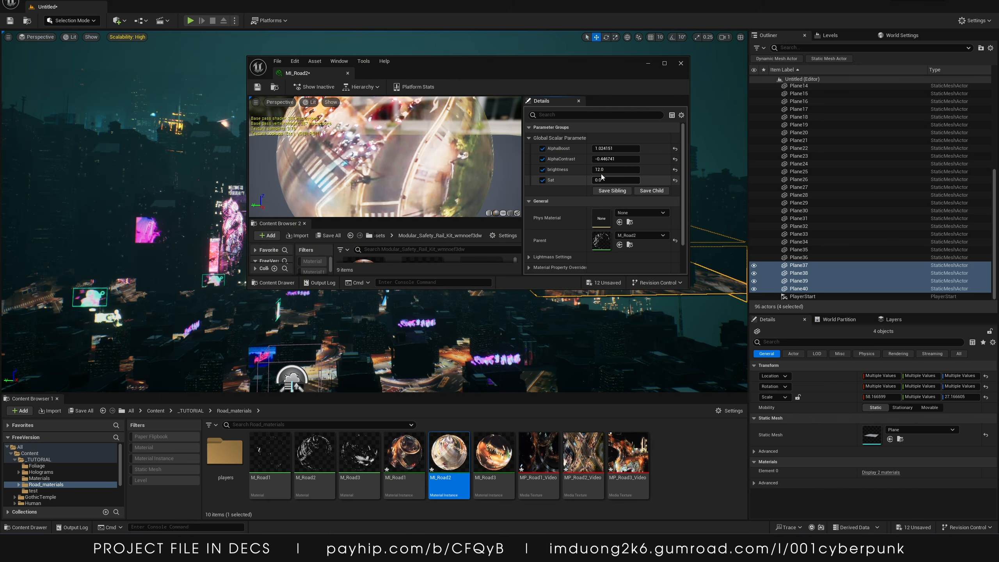
left_click_drag(615, 158, 649, 158)
right_click_drag(476, 305, 466, 306)
key("s")
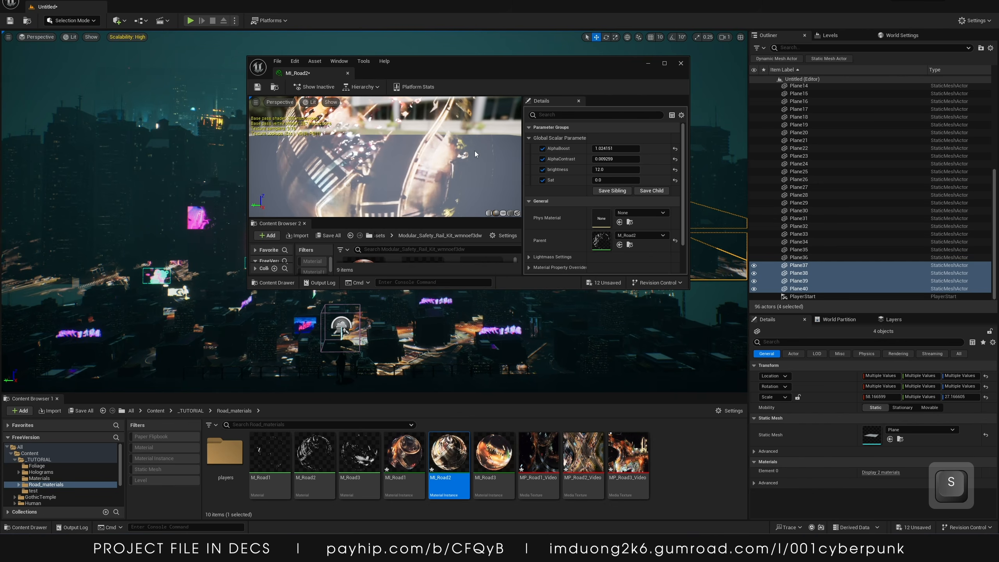
left_click_drag(468, 65, 665, 87)
Set MI_Road2's AlphaBoost to about 0.44, AlphaContrast about -0.14, brightness about 8.1, Sat about 0.26, and save it
key("w")
right_click_drag(339, 205, 279, 265)
key("d")
key("s")
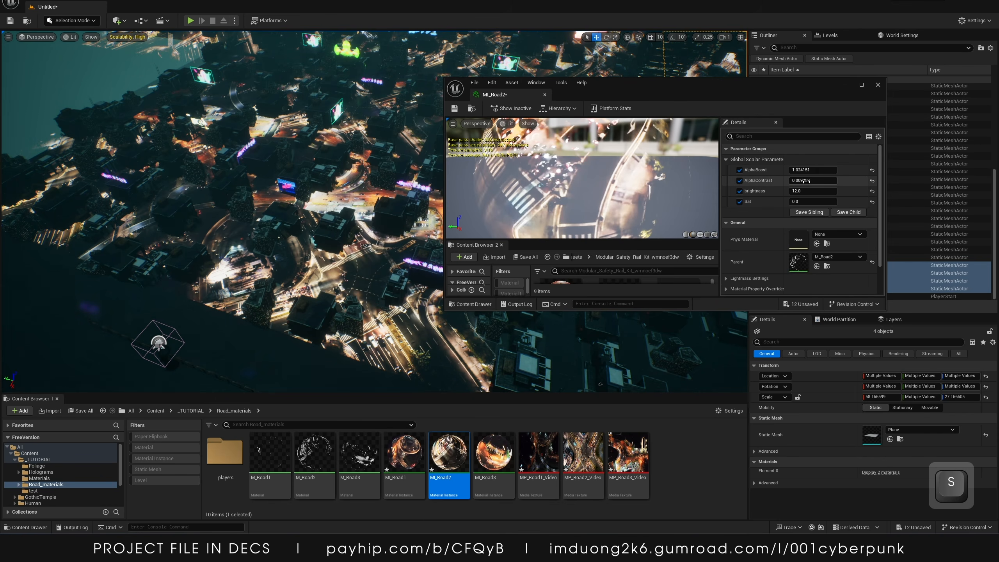
mouse_move(805, 181)
left_mouse_down()
mouse_move(753, 181)
mouse_move(808, 170)
mouse_move(794, 171)
mouse_move(808, 170)
mouse_move(798, 191)
mouse_move(806, 190)
left_mouse_up()
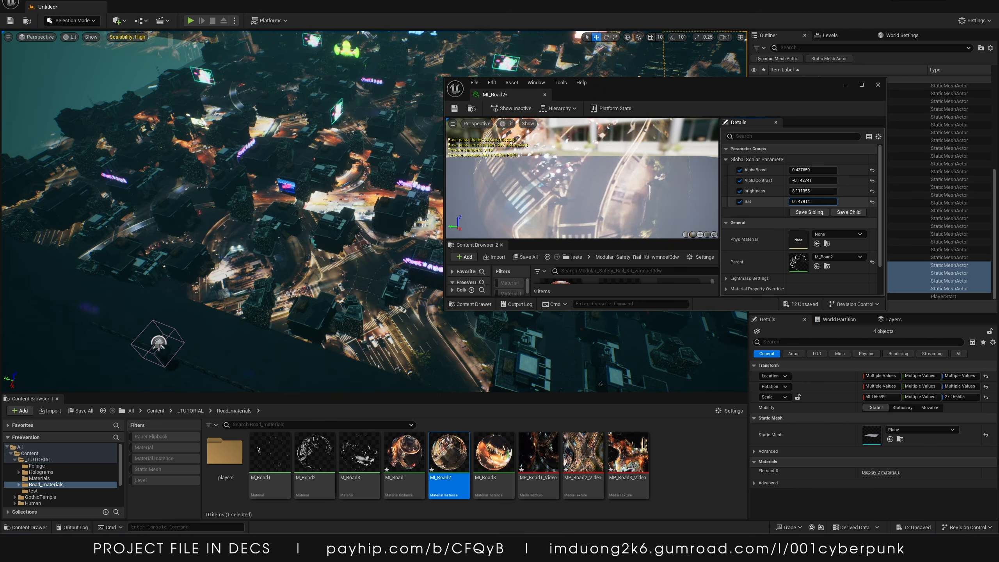
left_click_drag(812, 201, 811, 201)
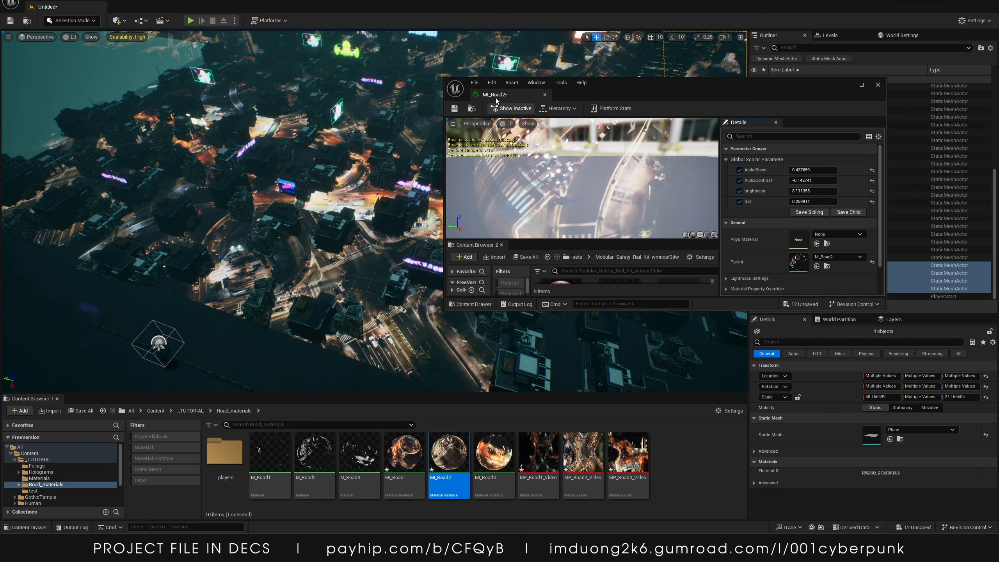
left_click(454, 108)
Open MI_Road3 and reset its AlphaBoost and AlphaContrast to 1.0, undoing a trial AlphaBoost increase
double_click(494, 452)
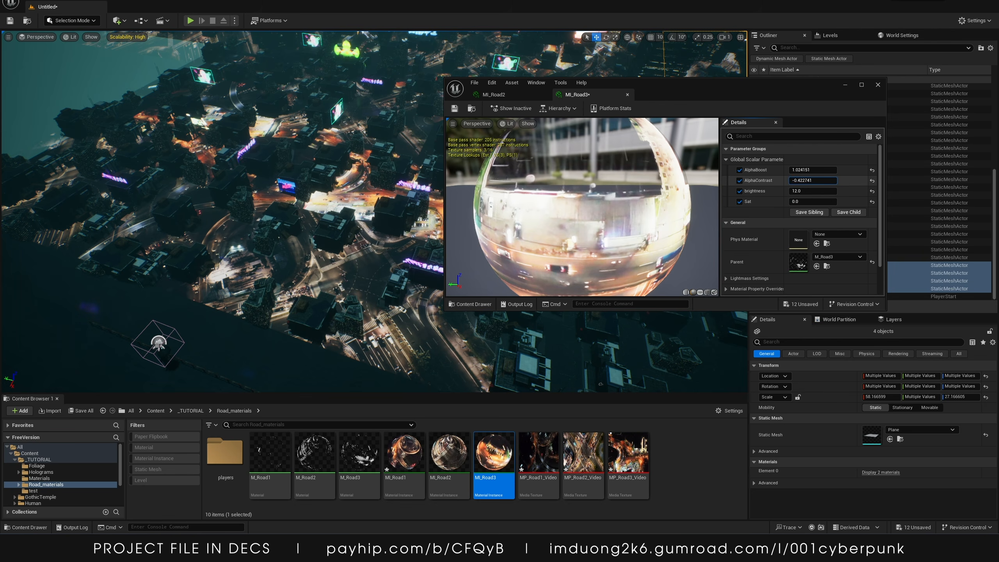
left_click_drag(812, 181, 873, 187)
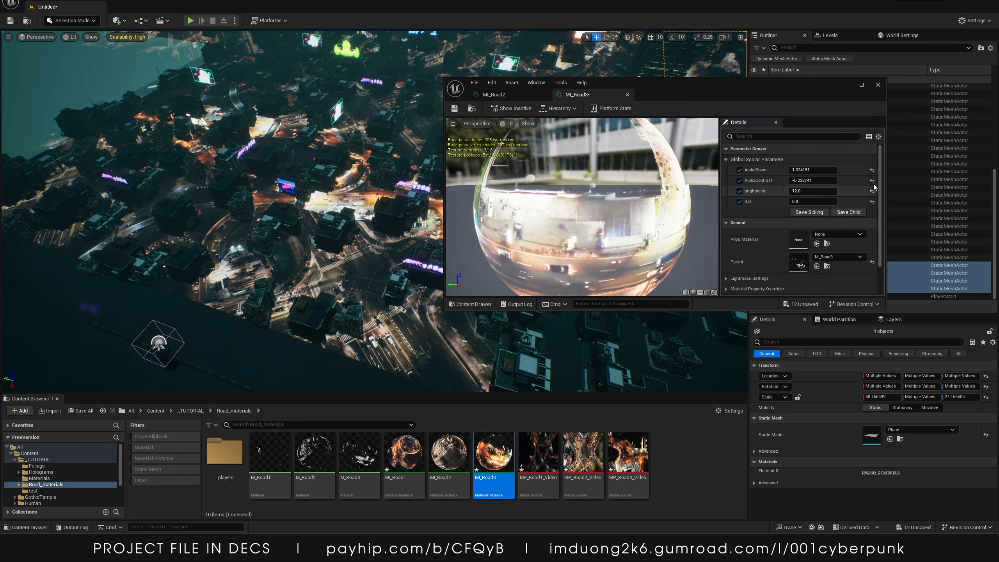
left_click(871, 180)
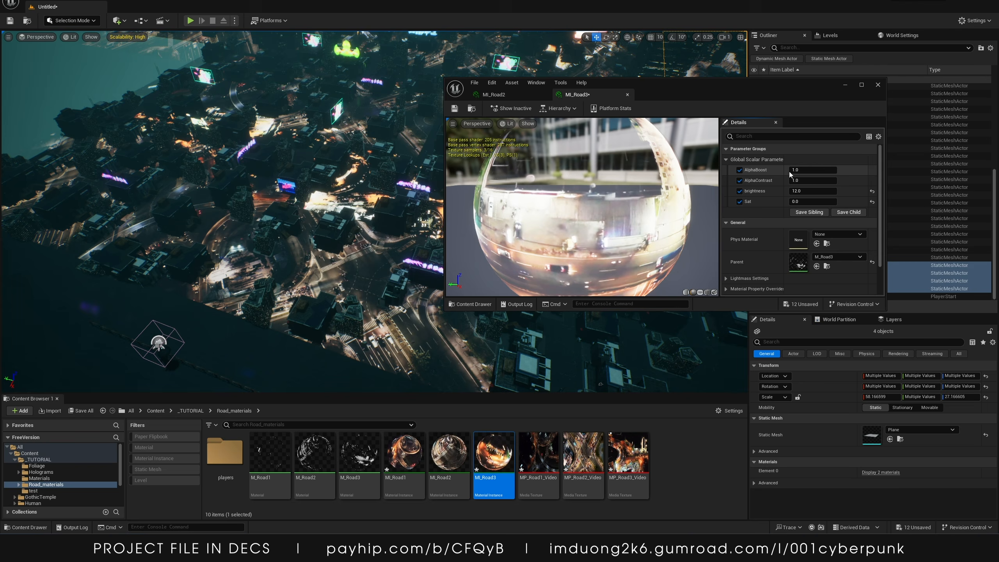
left_click_drag(795, 170, 831, 170)
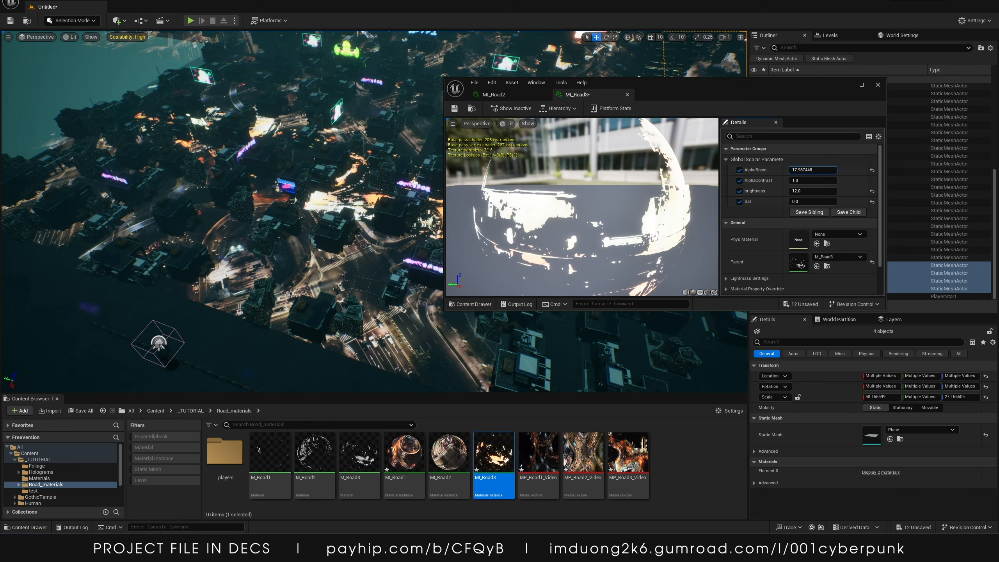
key("ctrl+z")
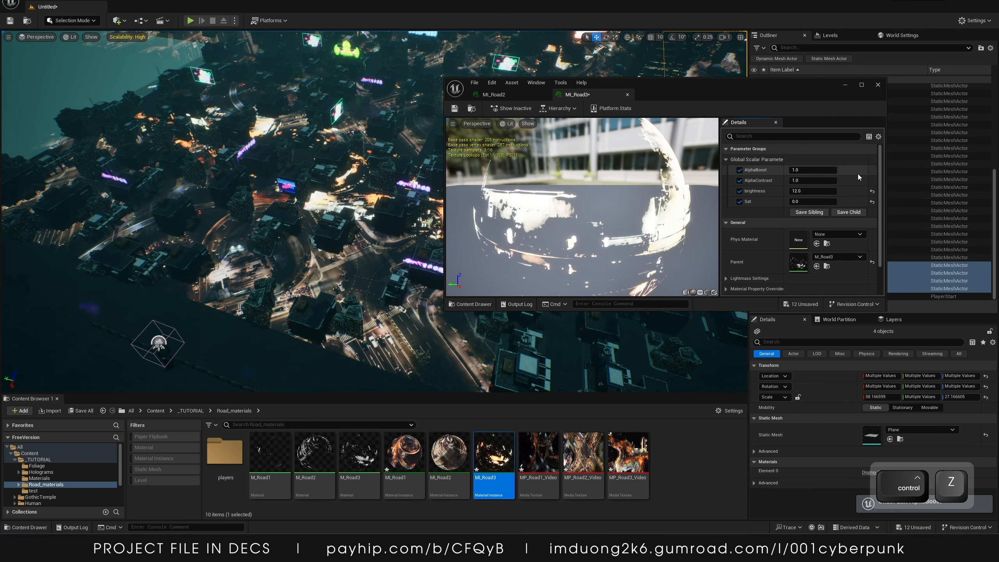
Set MI_Road3's AlphaContrast to about -0.16, brightness to about 5.7 and Sat to about 0.43, and close the material instance editor
mouse_move(793, 180)
left_mouse_down()
mouse_move(783, 181)
mouse_move(791, 170)
left_mouse_up()
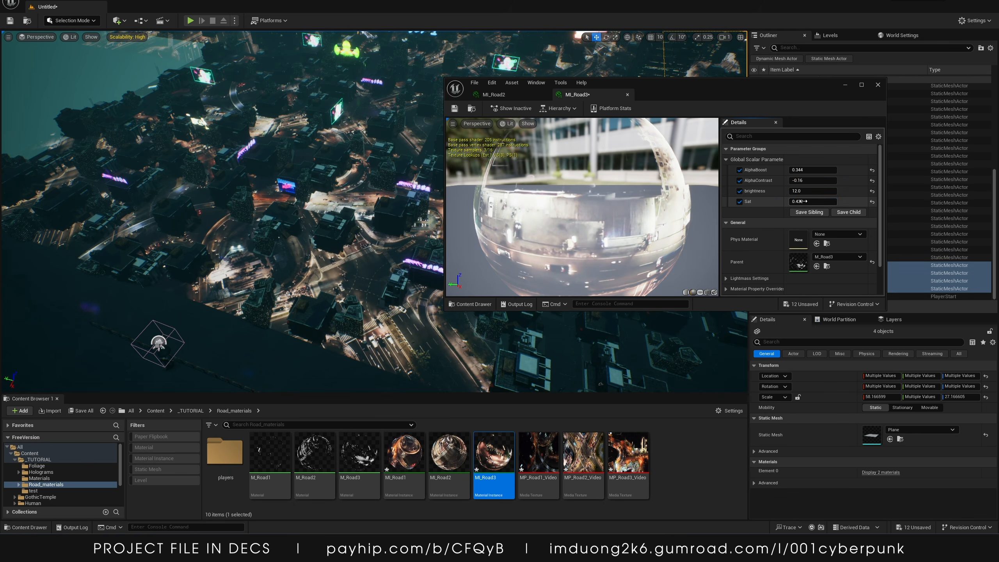
left_click_drag(801, 191, 796, 191)
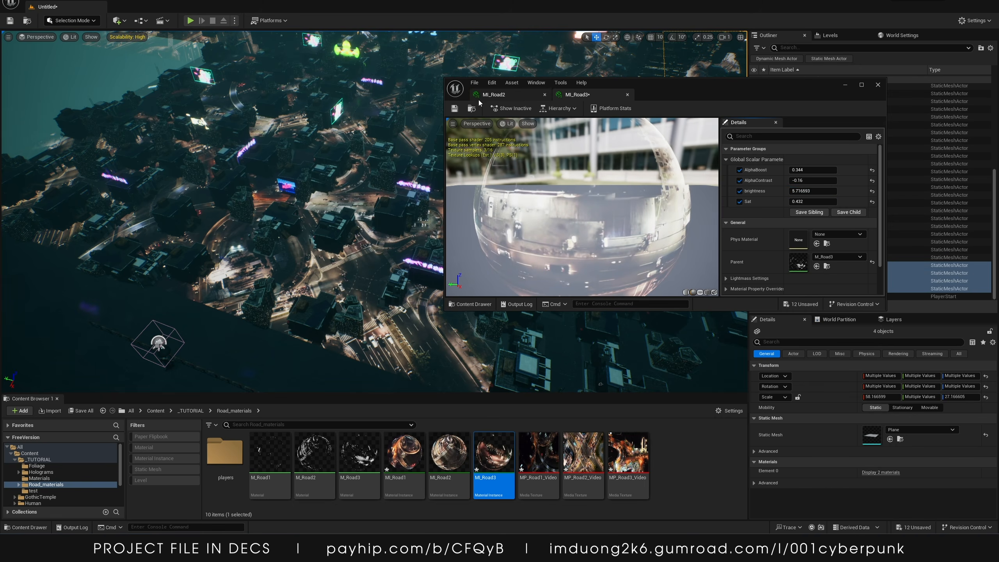
left_click(878, 85)
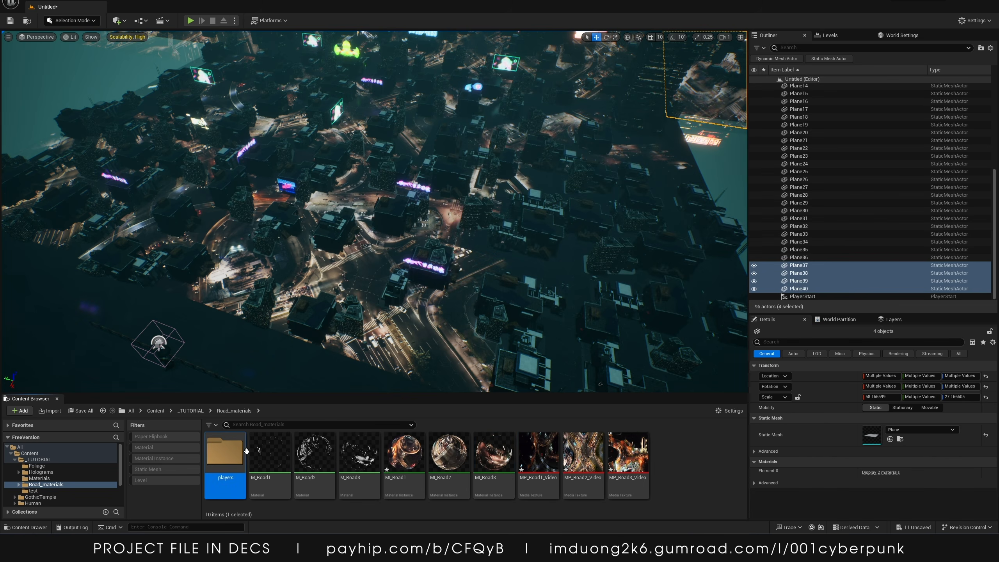
Open the MP_Road1, MP_Road2 and MP_Road3 media players in the players folder and start their MS_Road media sources
double_click(224, 452)
double_click(350, 463)
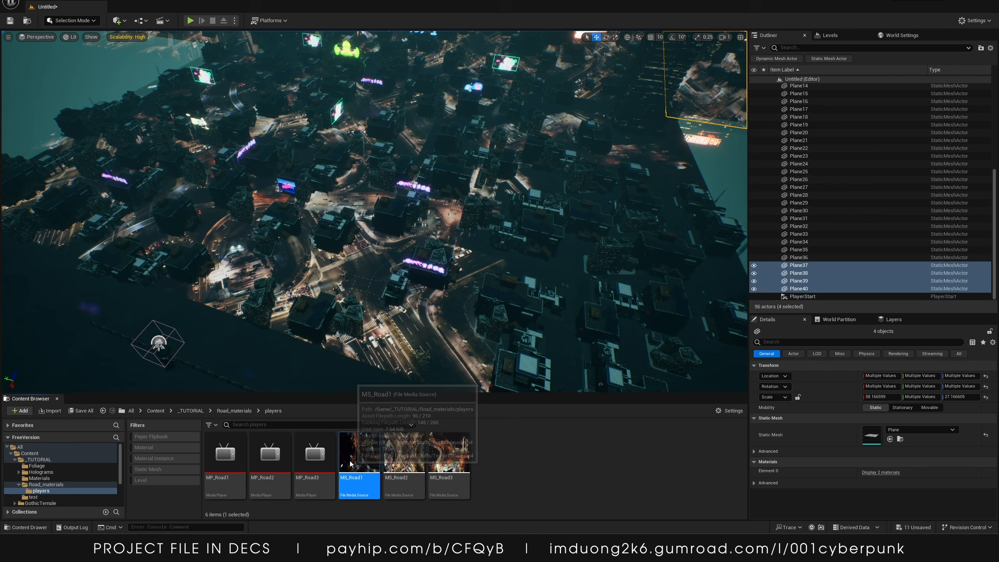
left_click(878, 84)
double_click(225, 452)
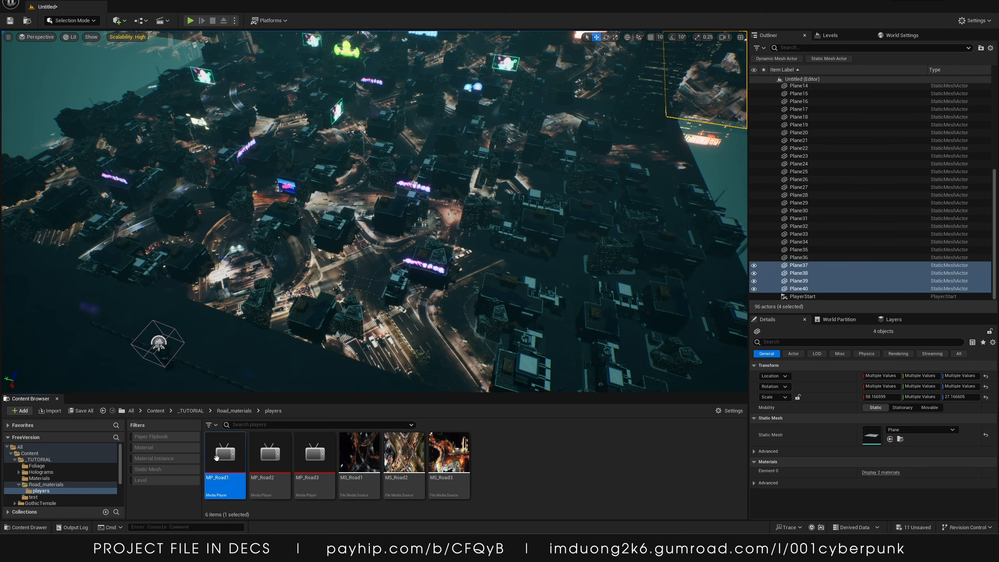
double_click(483, 264)
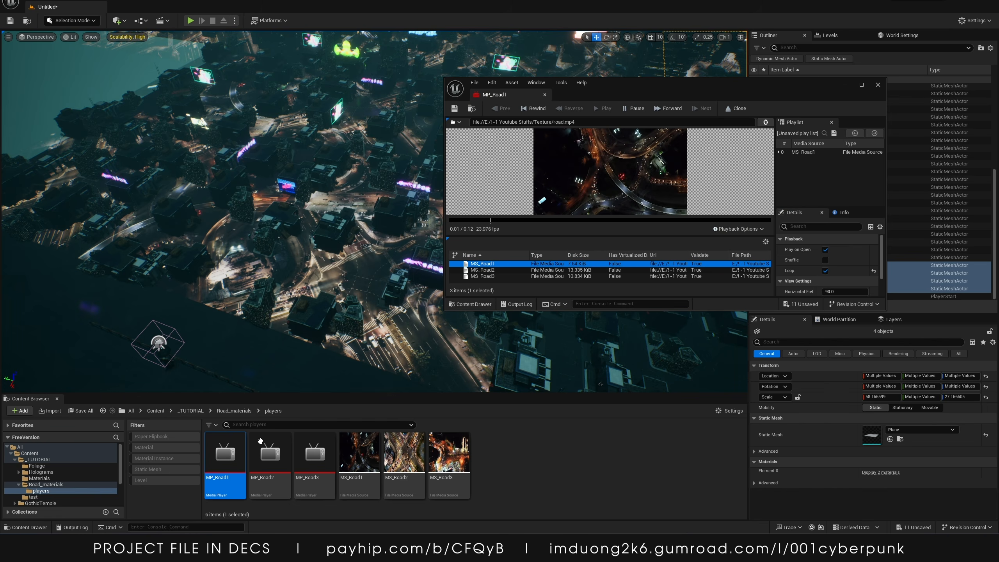
double_click(260, 444)
left_click(492, 271)
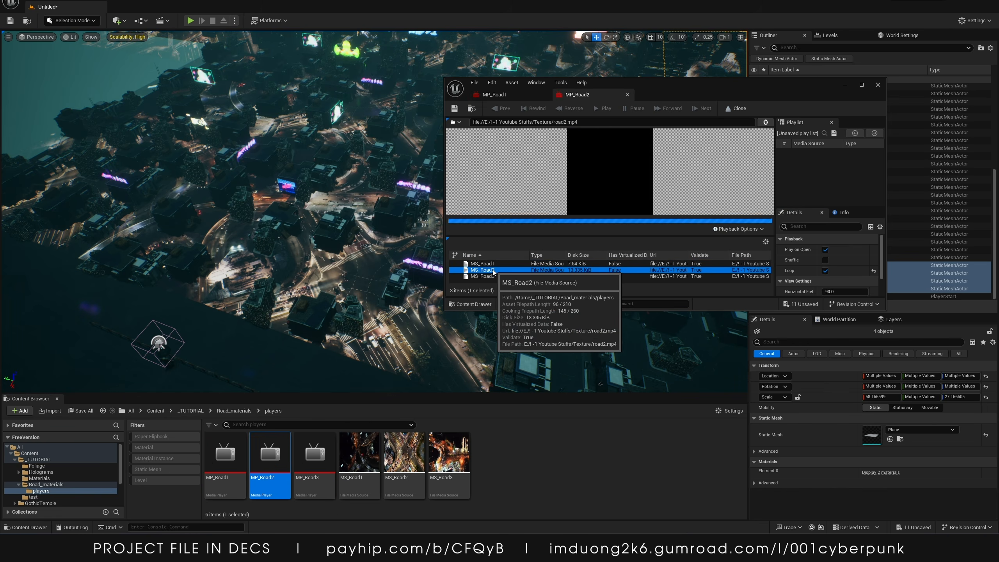
left_click(329, 462)
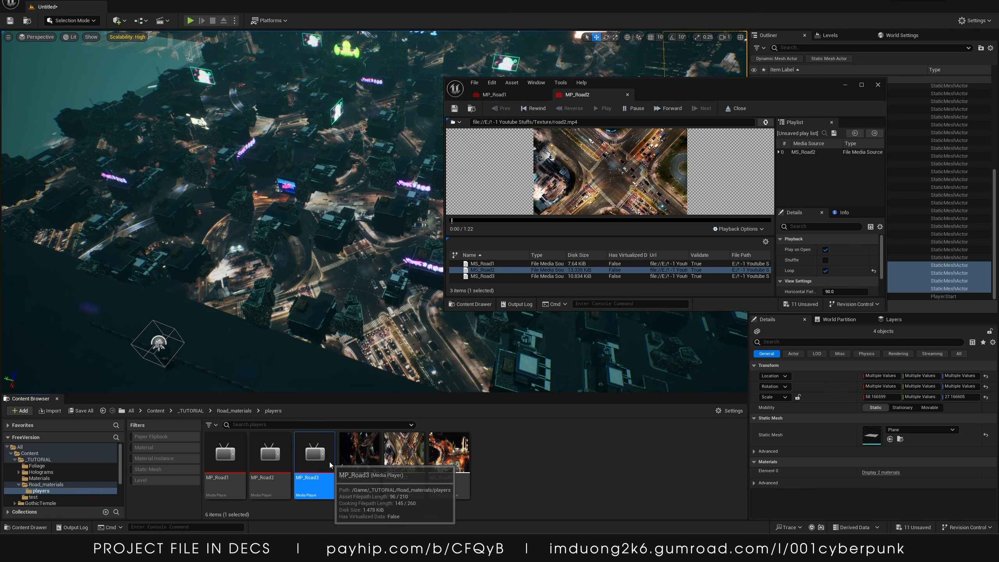
left_click(483, 277)
left_click(841, 87)
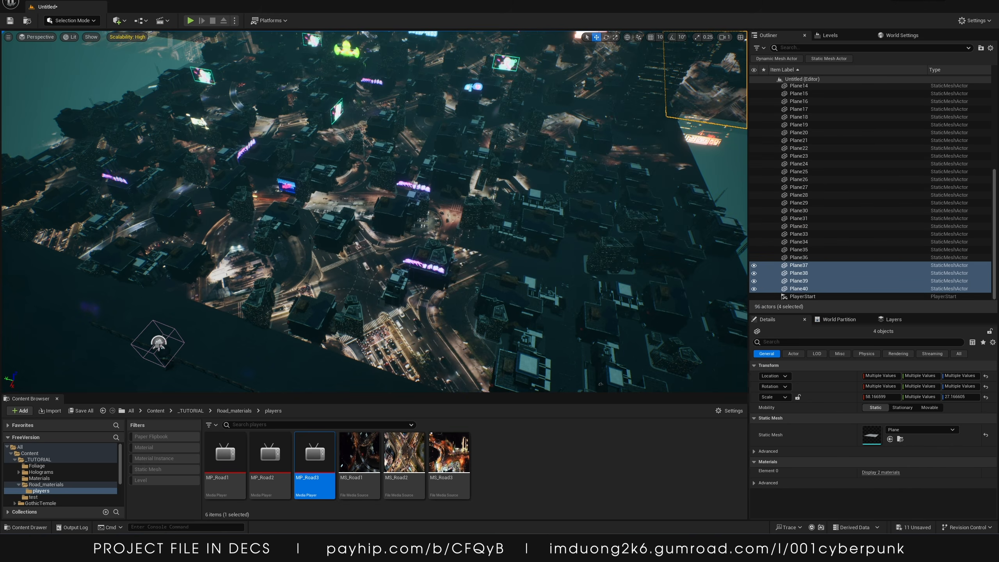
Duplicate the Plane8 road plane, move the copy over another stretch of road, and rotate it to fit
right_click_drag(459, 160, 459, 160)
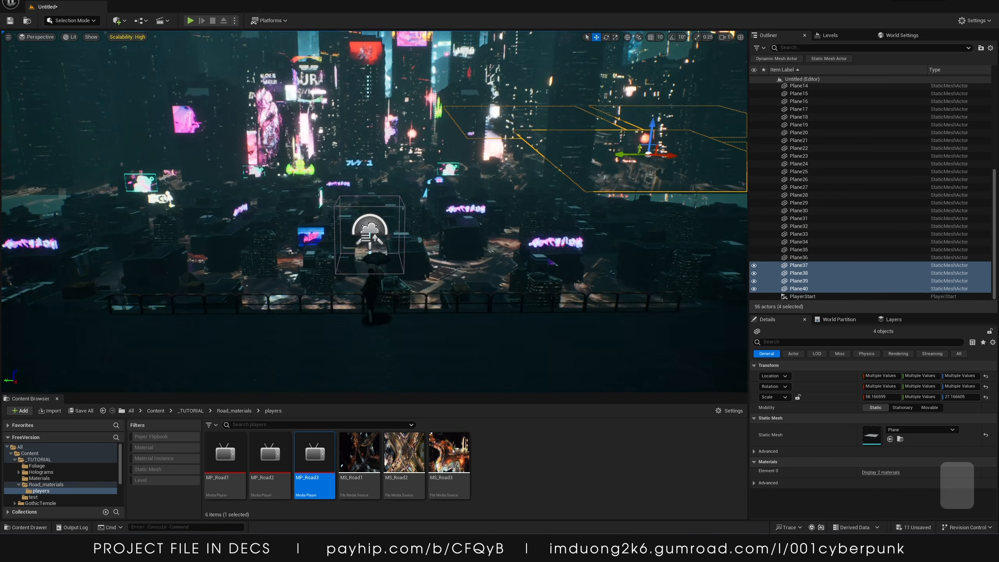
key("a")
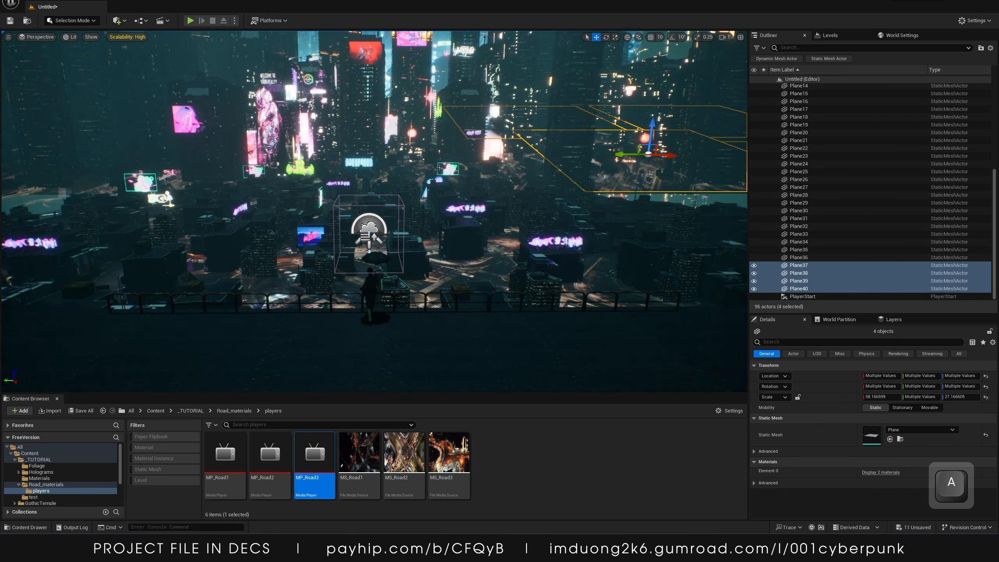
key("w")
right_click_drag(531, 161, 532, 160)
key("d")
key("s")
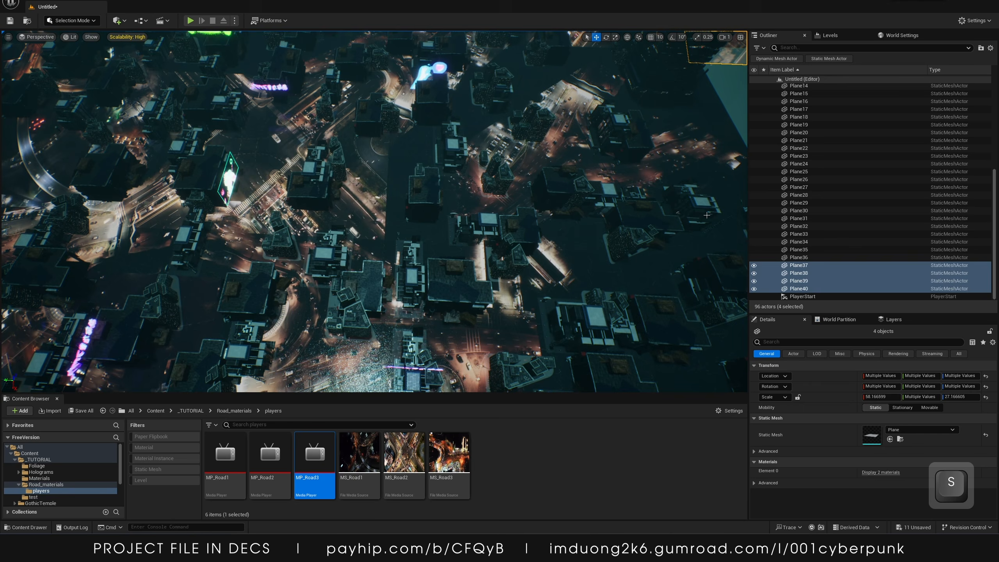
left_click(805, 218)
left_click(815, 180)
scroll(818, 132, "up", 12)
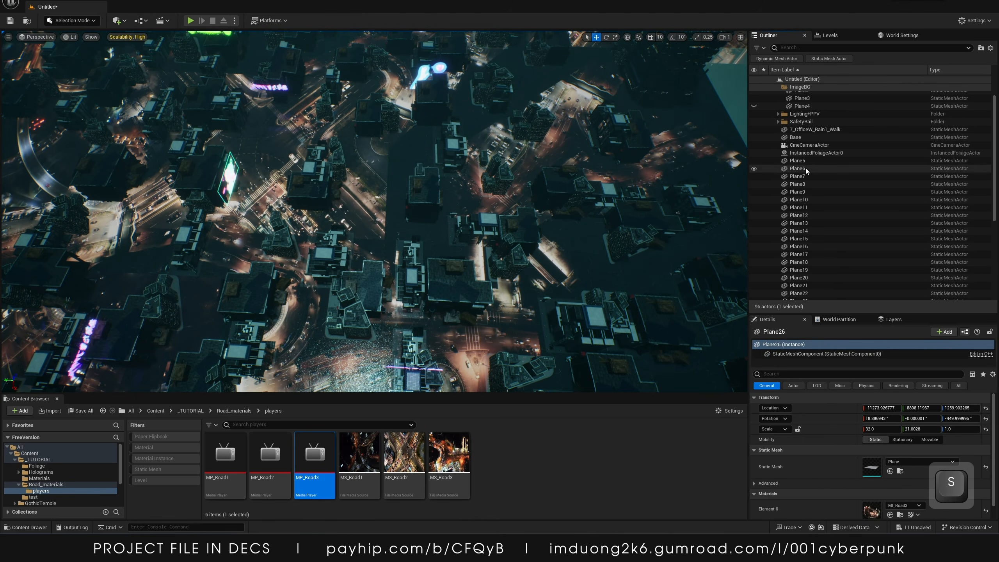
left_click(804, 184)
double_click(802, 185)
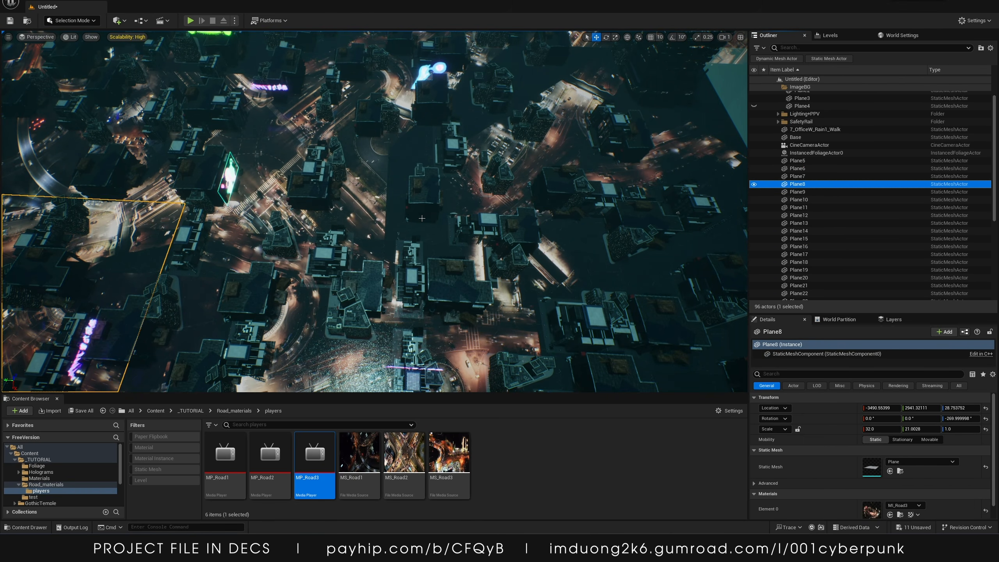
left_click_drag(231, 79, 304, 228, "alt")
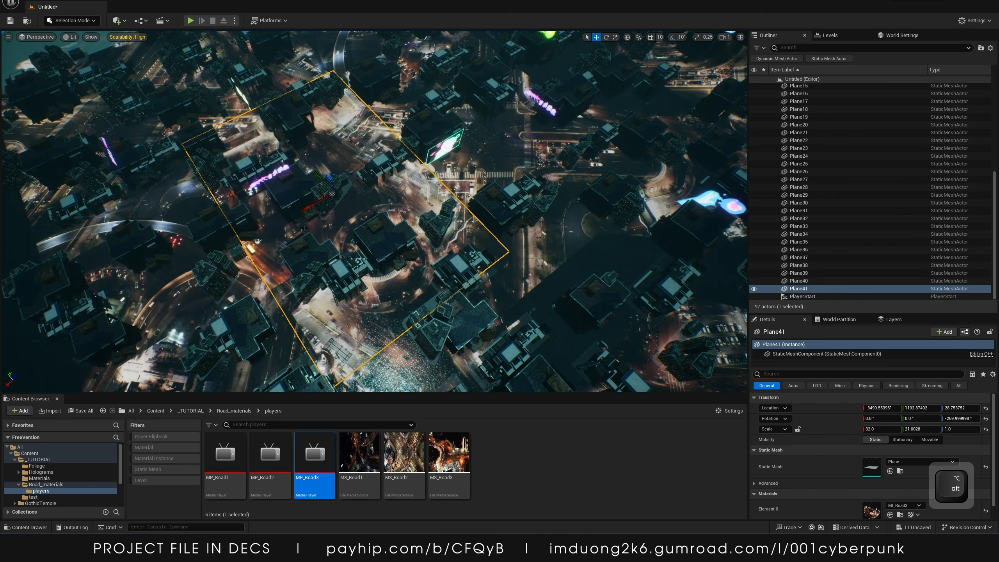
left_click_drag(431, 169, 452, 155)
right_click_drag(410, 168, 472, 153)
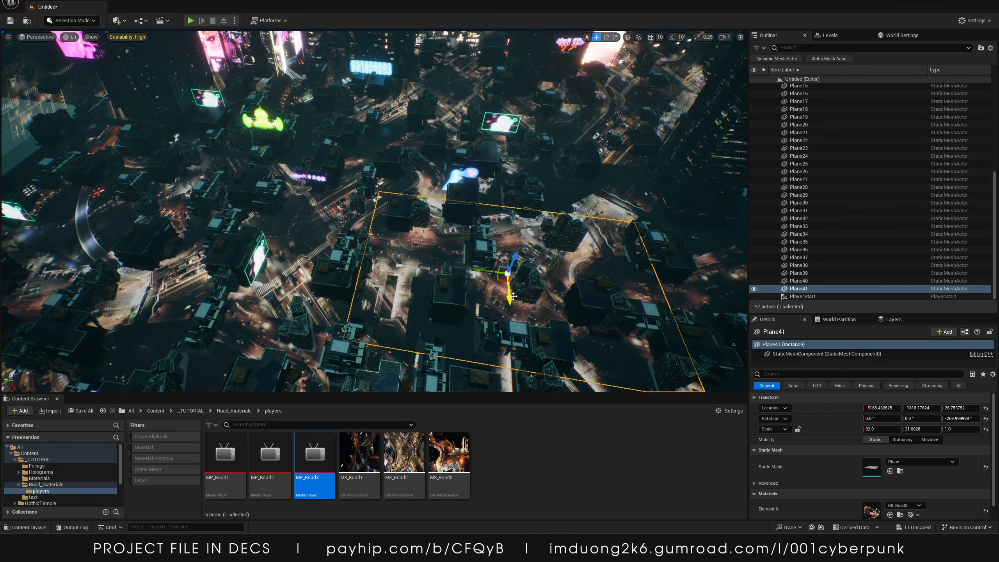
key("e")
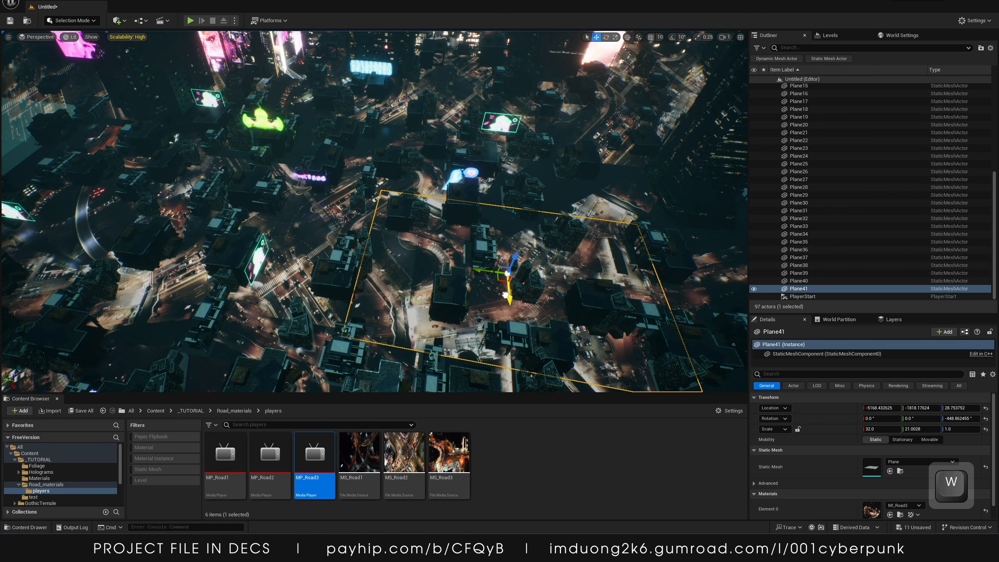
mouse_move(513, 282)
right_mouse_down()
mouse_move(529, 268)
mouse_move(513, 282)
right_mouse_up()
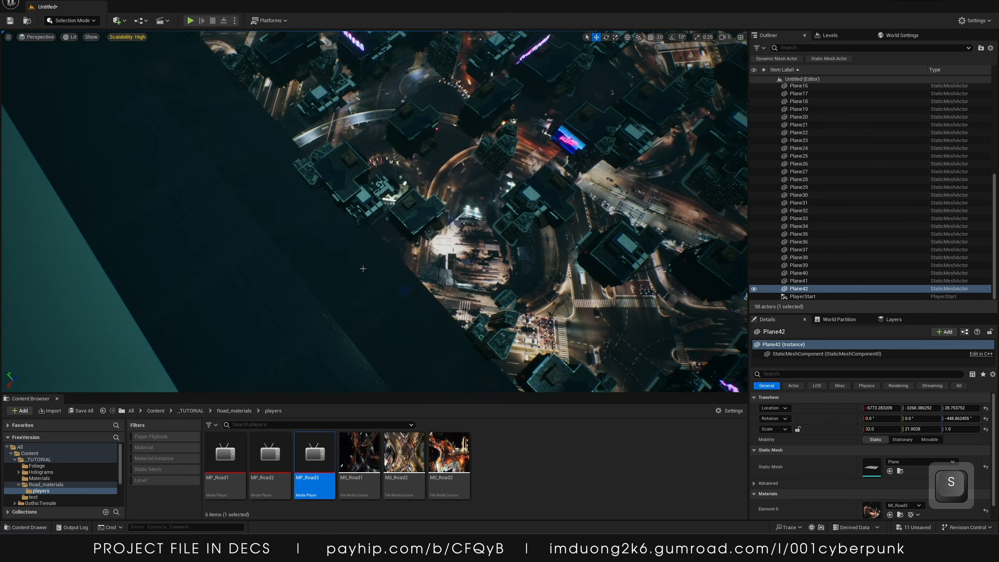
Place a further copy of the rotated road plane over the neighbouring road area
left_click(334, 272)
key("s")
right_click_drag(335, 271, 348, 189)
key("w")
key("a")
key("s")
right_click_drag(288, 109, 288, 106)
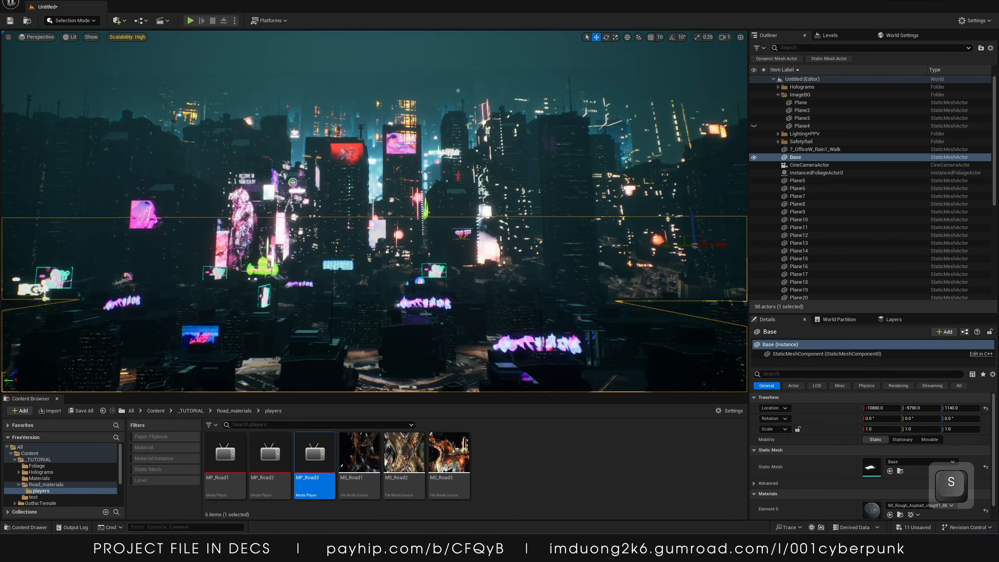
Pilot the CineCameraActor in the viewport and close the content browser to view the shot
left_click(34, 37)
left_click(88, 120)
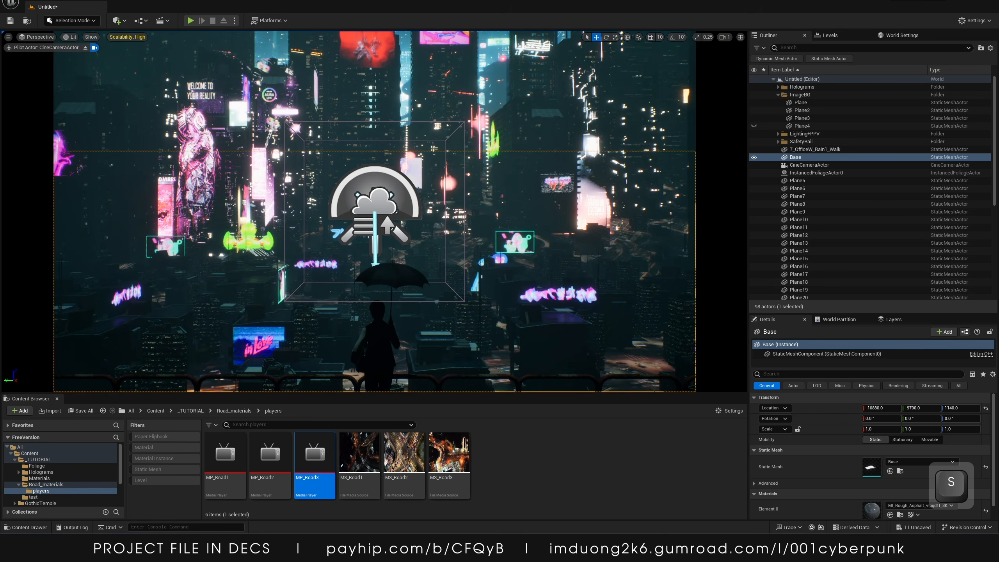
left_click(360, 193)
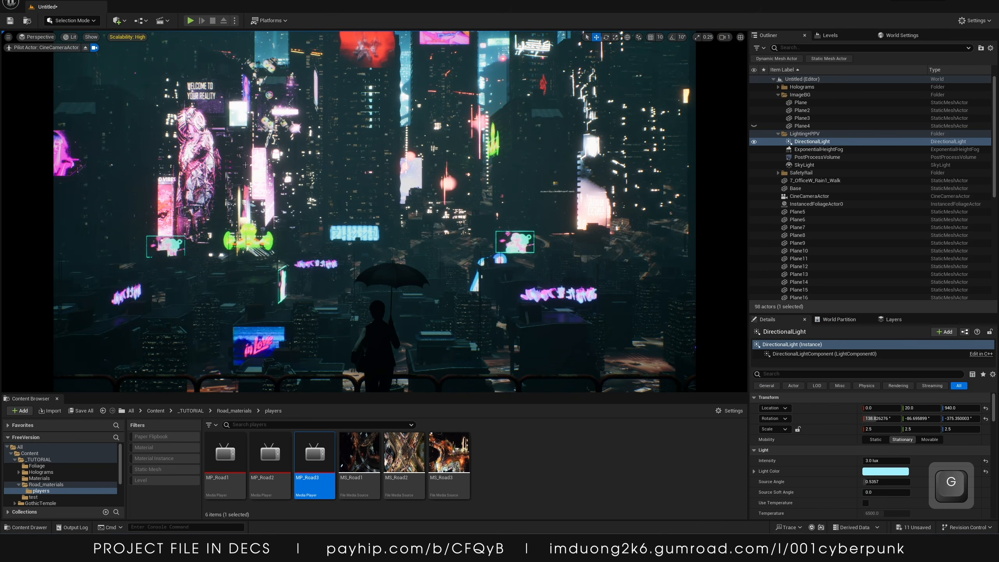
left_click(57, 399)
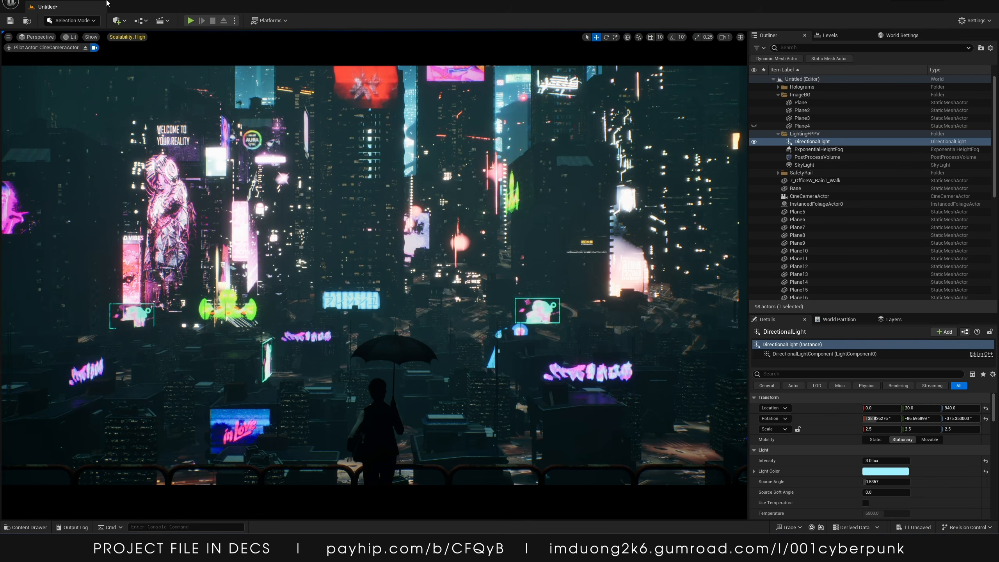
Add a Level Sequence Actor to the level and delete it again
left_click(125, 20)
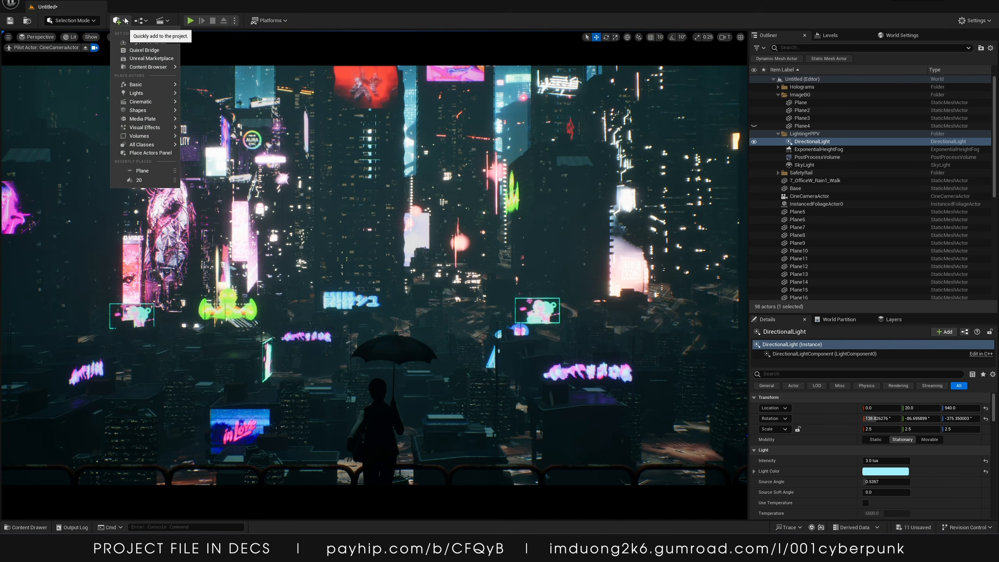
mouse_move(139, 104)
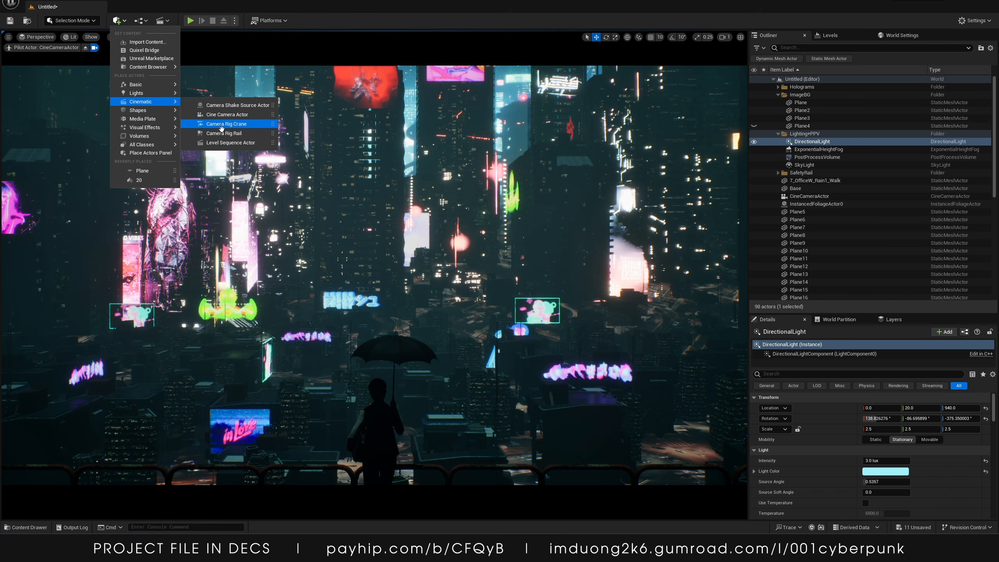
left_click(220, 144)
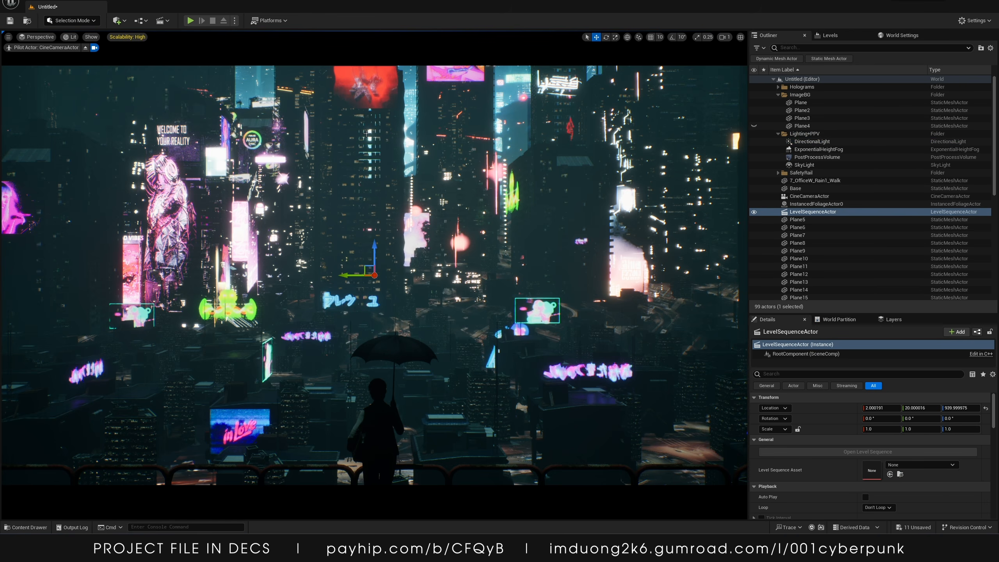
left_click(799, 213)
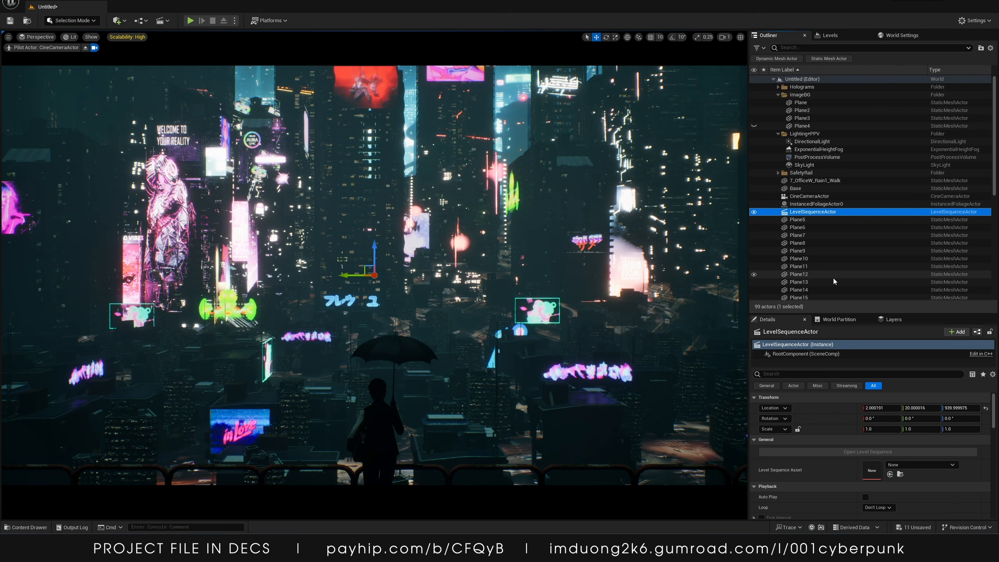
left_click(816, 197)
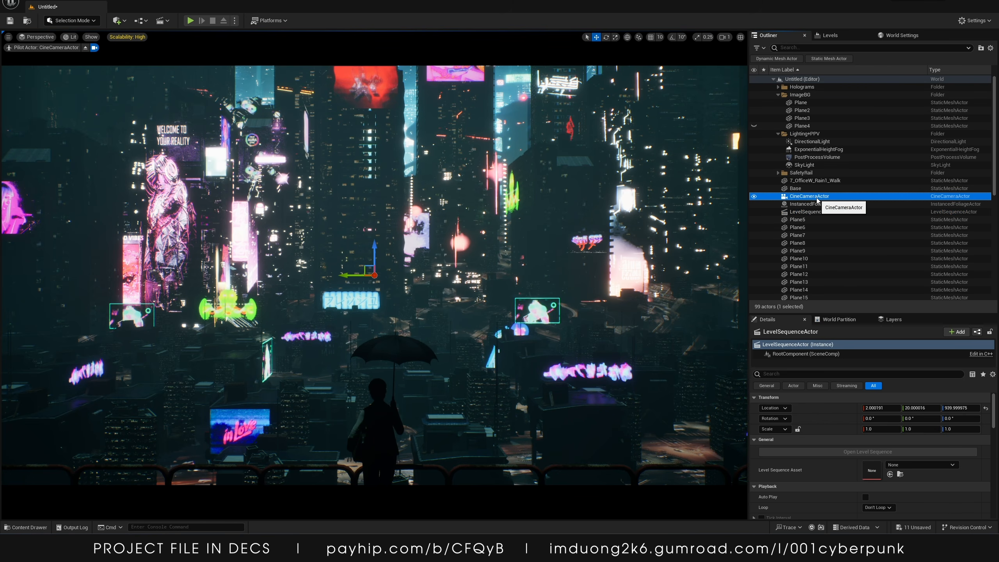
left_click(803, 213)
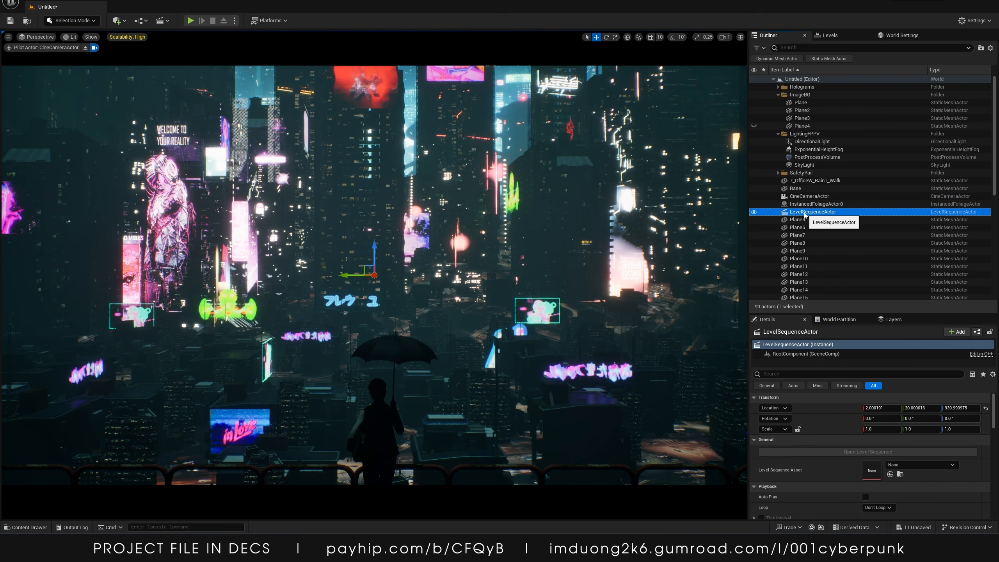
scroll(763, 417, "down", 1)
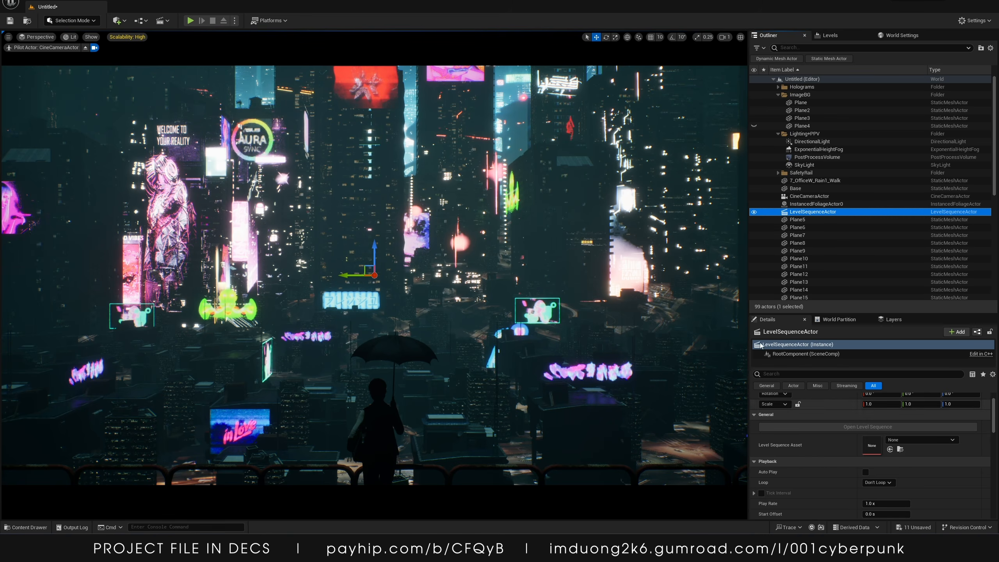
key("Delete")
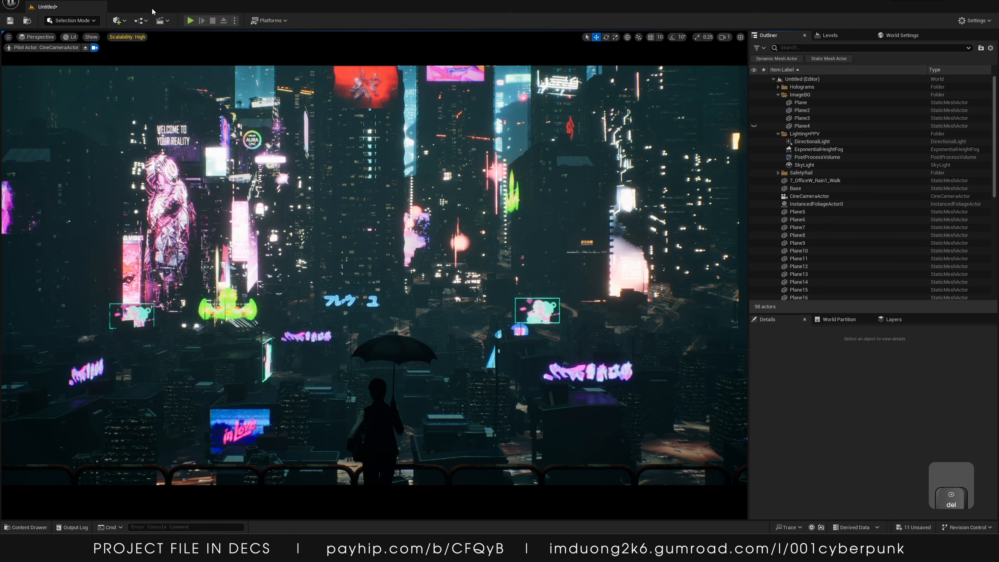
Add a Level Sequence Actor to the level by searching the placeable actors for seq
left_click(118, 20)
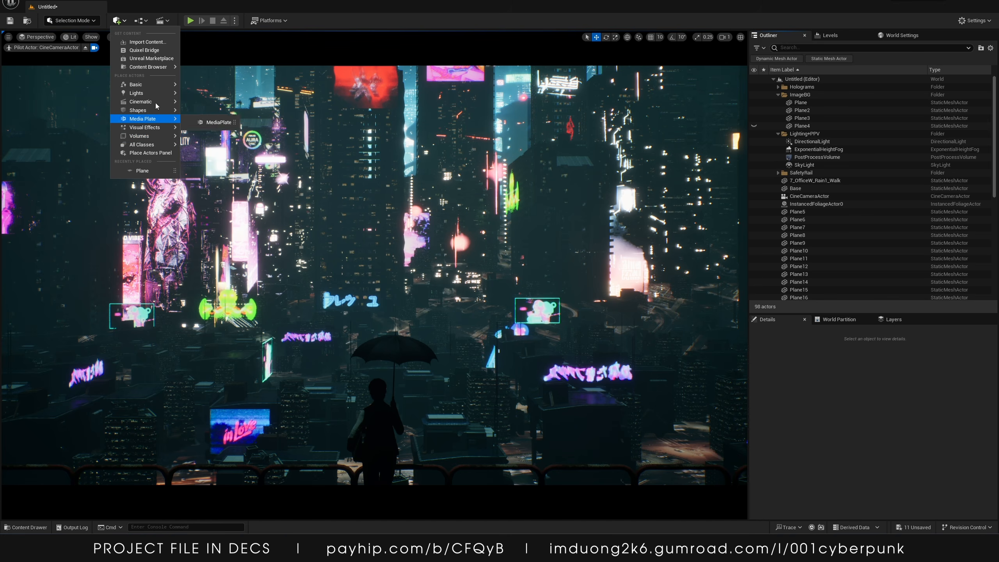
mouse_move(159, 86)
key("space")
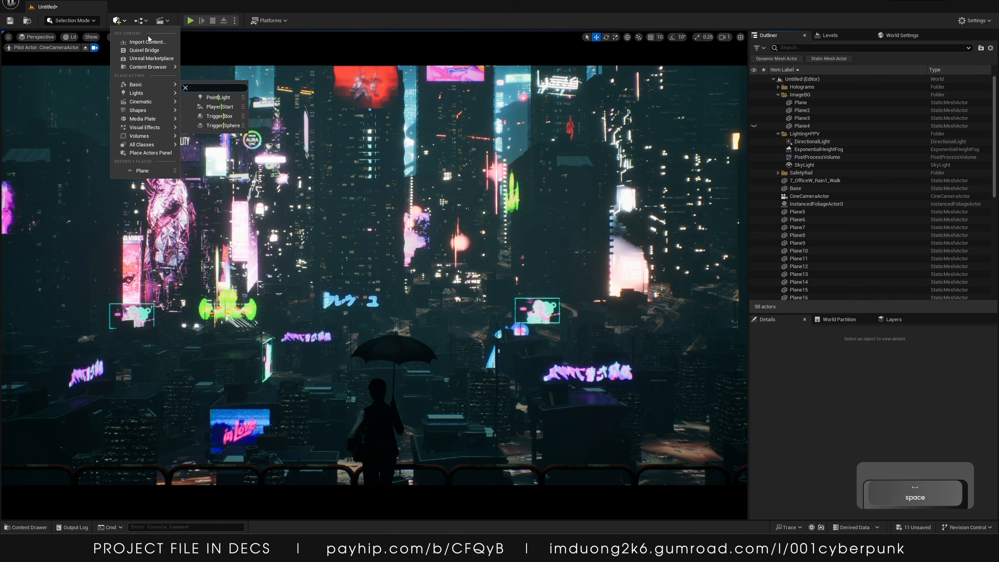
type("l")
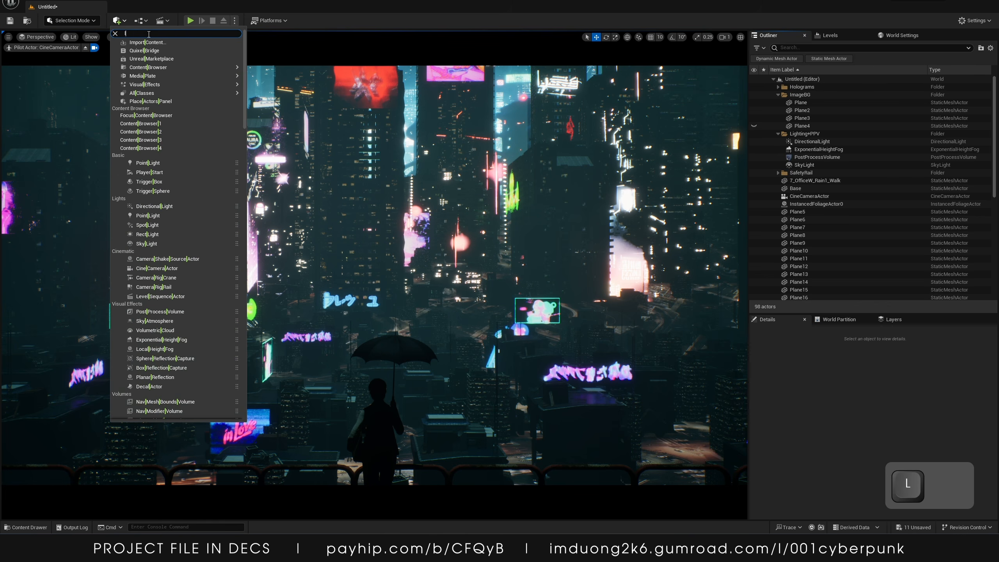
key("BackSpace")
type("seq")
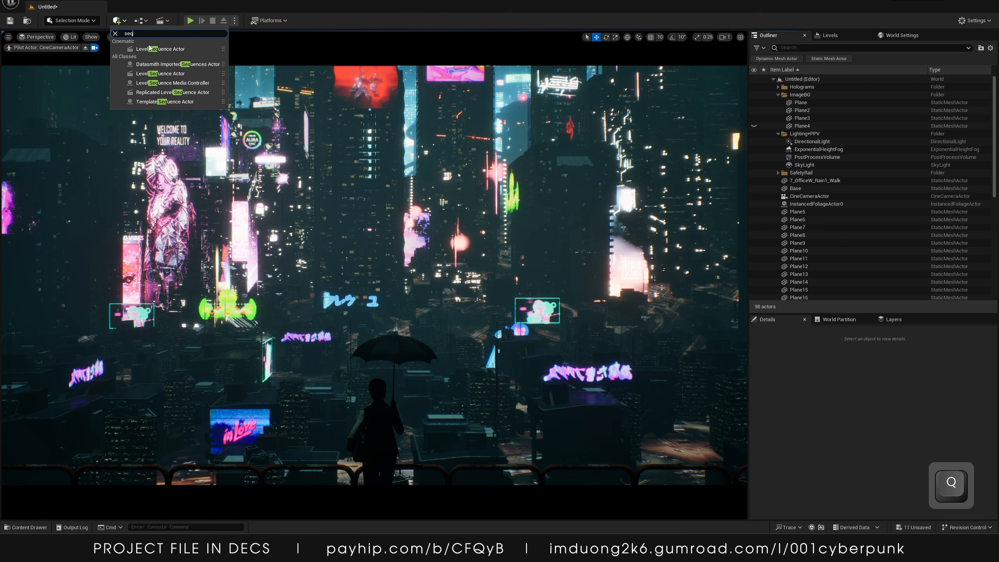
left_click(150, 48)
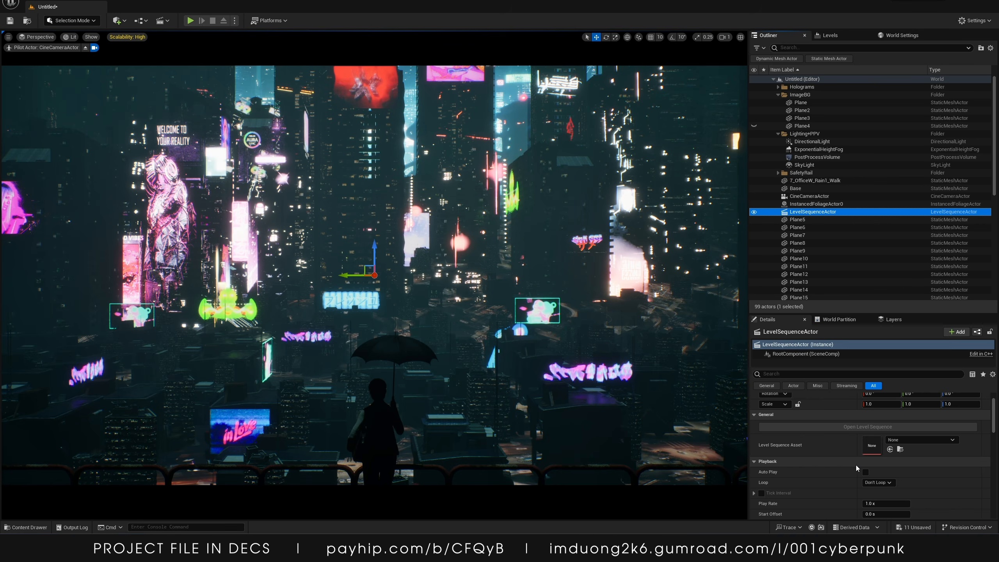
Delete the Level Sequence Actor from the level
scroll(860, 463, "down", 3)
scroll(861, 464, "up", 3)
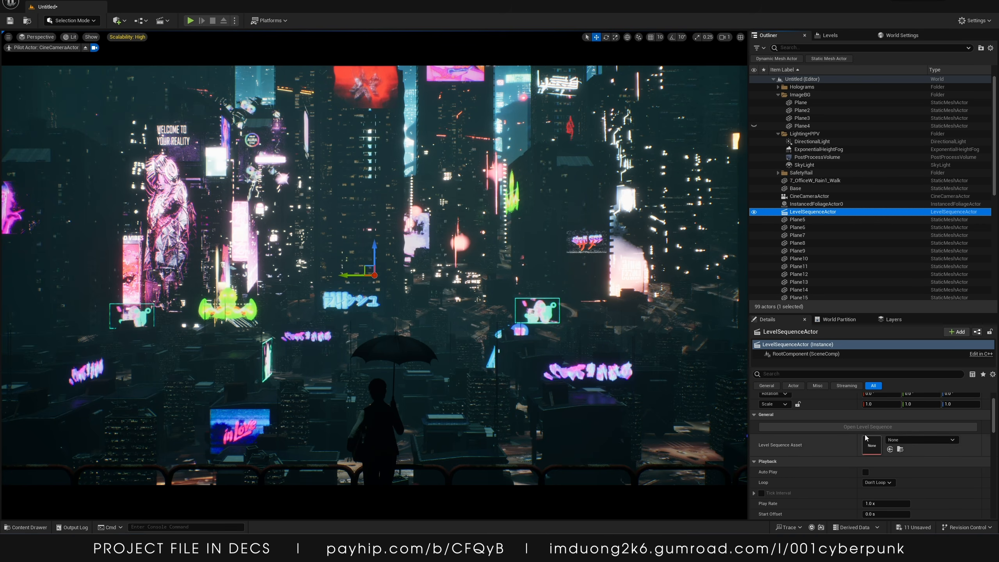
left_click(816, 213)
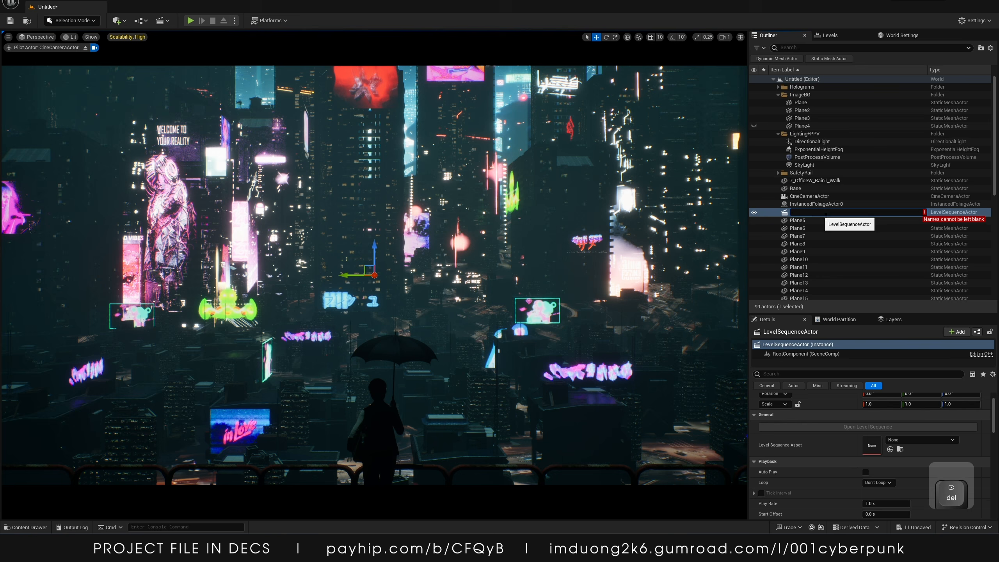
left_click(947, 213)
key("Delete")
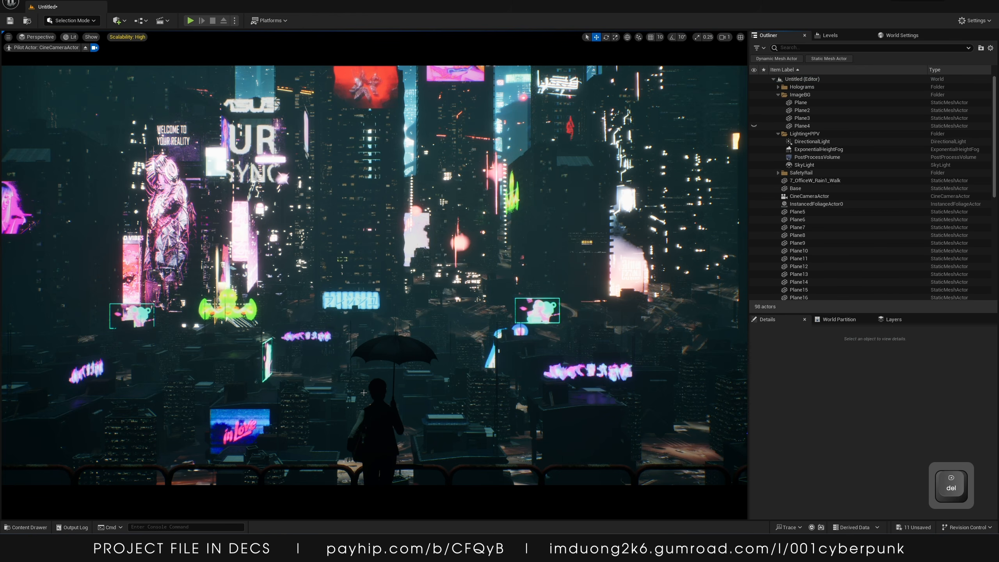
Create a new Level Sequence asset in the _TUTORIAL content folder by searching the asset types for seq
left_click(26, 527)
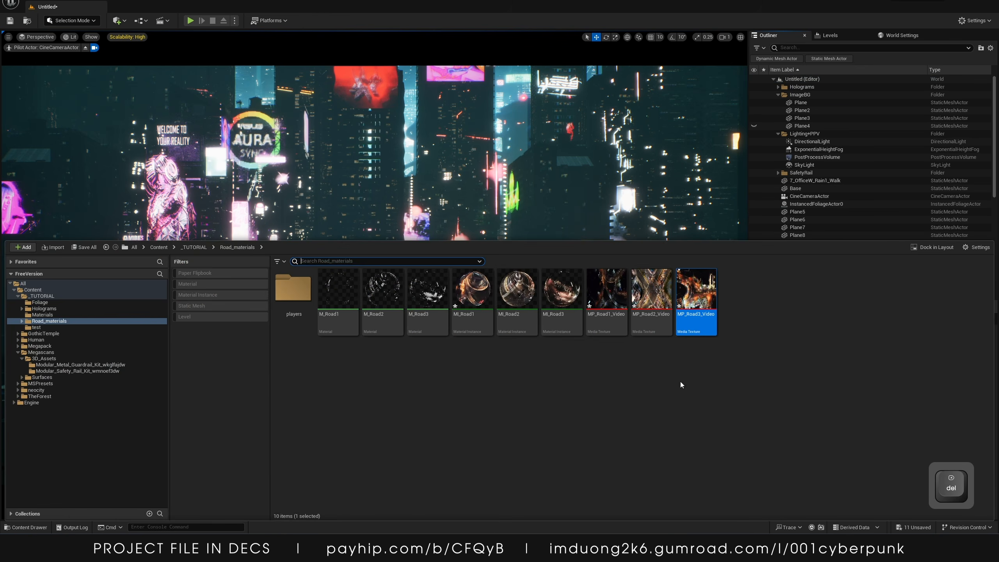
left_click(194, 247)
right_click(431, 419)
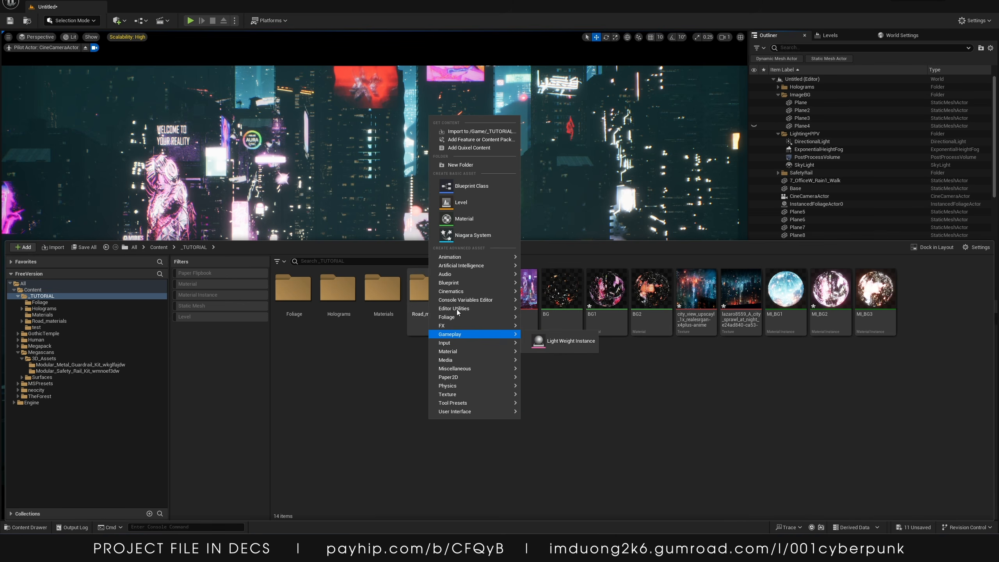
type("level")
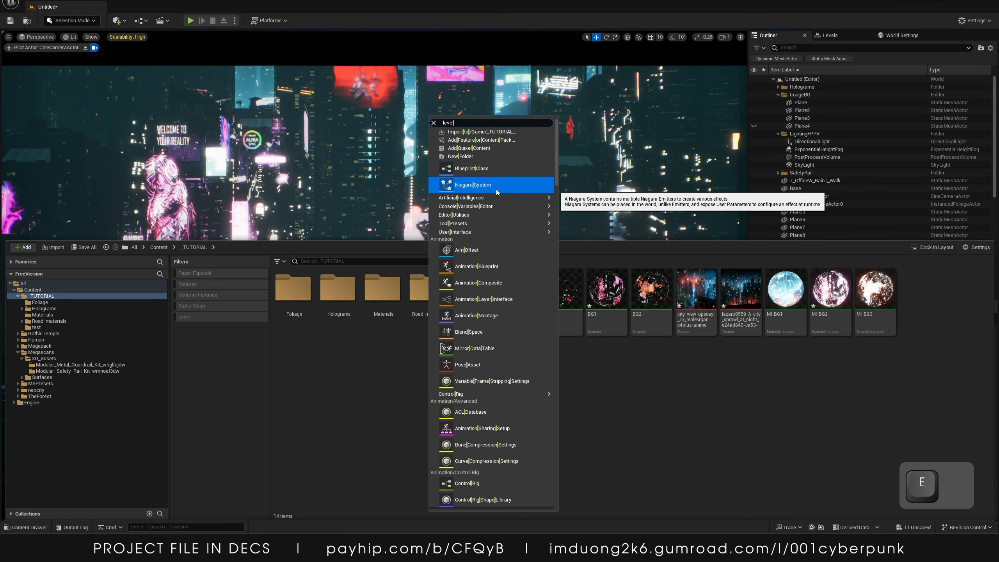
key("BackSpace")
key("BackSpace")
key("BackSpace")
key("BackSpace")
key("BackSpace")
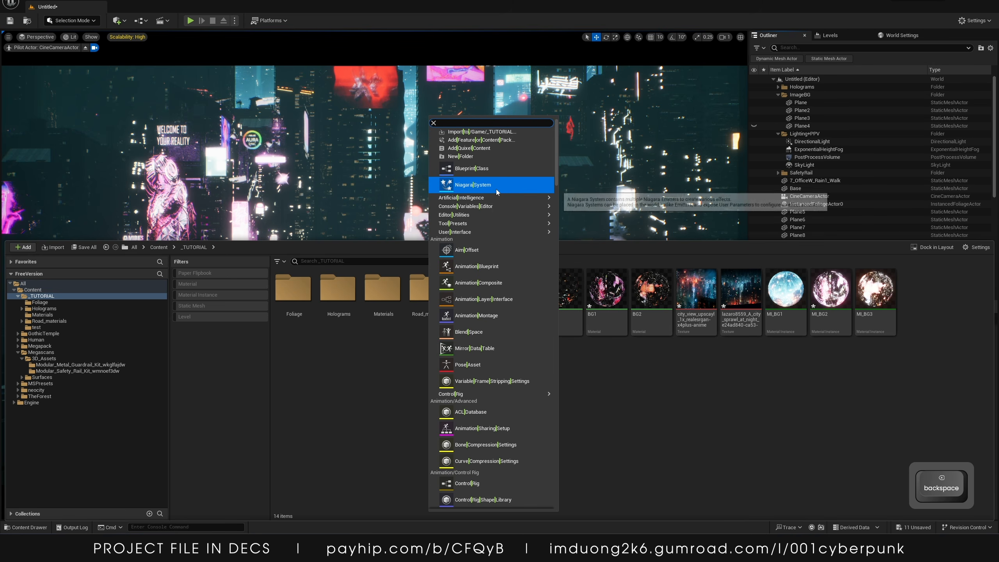
type("s")
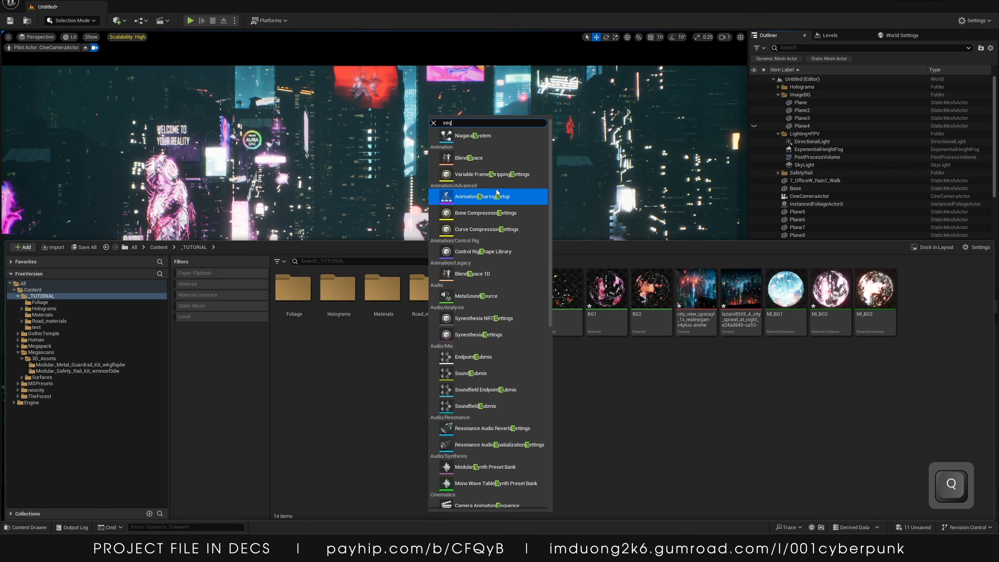
type("eq")
left_click(472, 158)
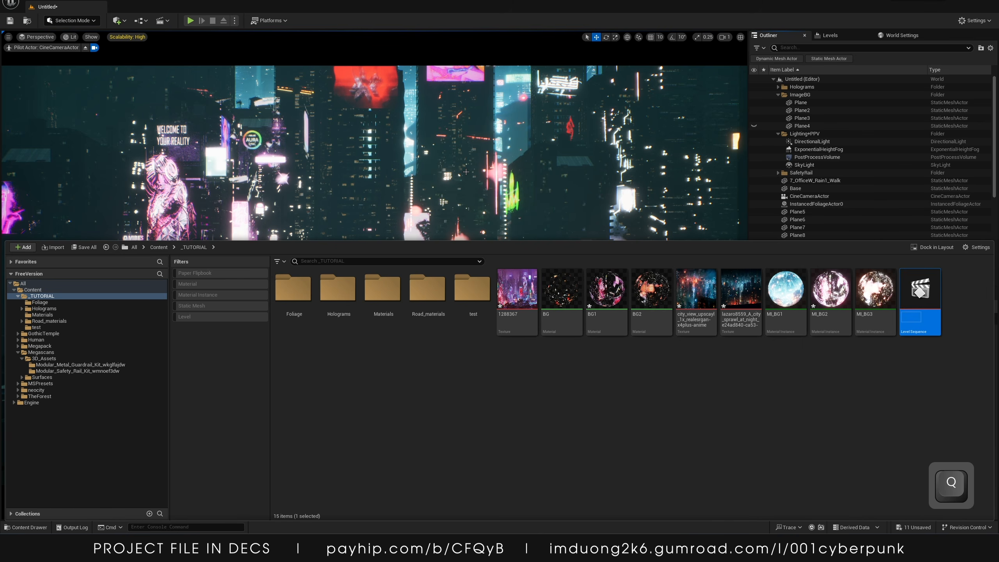
Place the new Level Sequence in the level and open it in Sequencer
left_click_drag(913, 305, 405, 231)
left_click(853, 426)
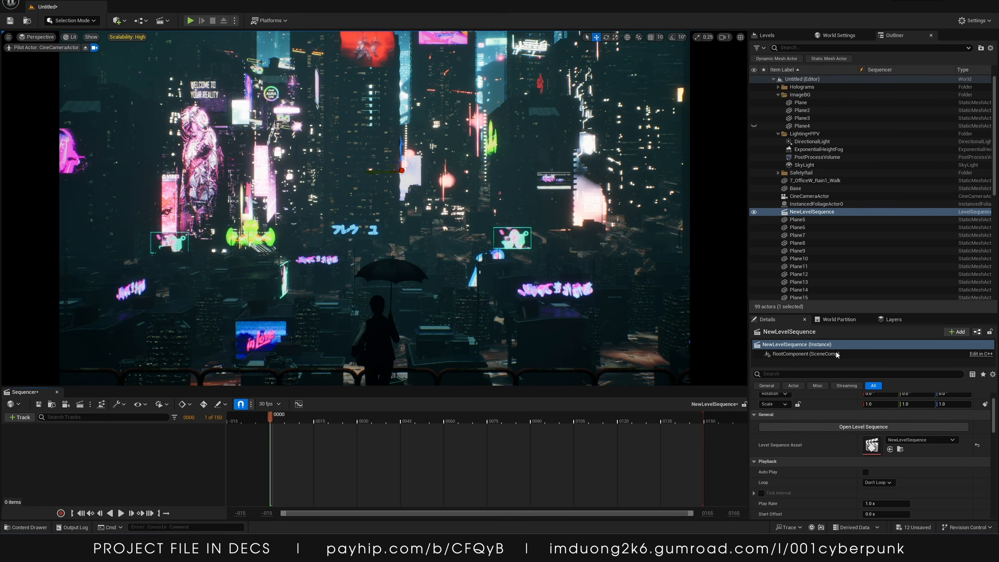
Add the CineCameraActor to the level sequence as a track, undoing an accidental aperture change
left_click_drag(804, 196, 81, 458)
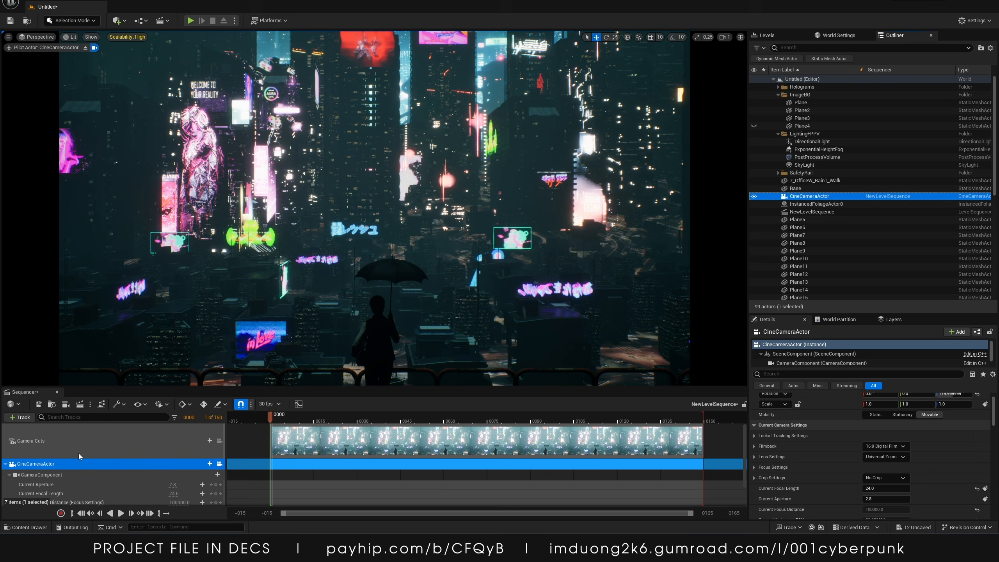
scroll(80, 456, "down", 1)
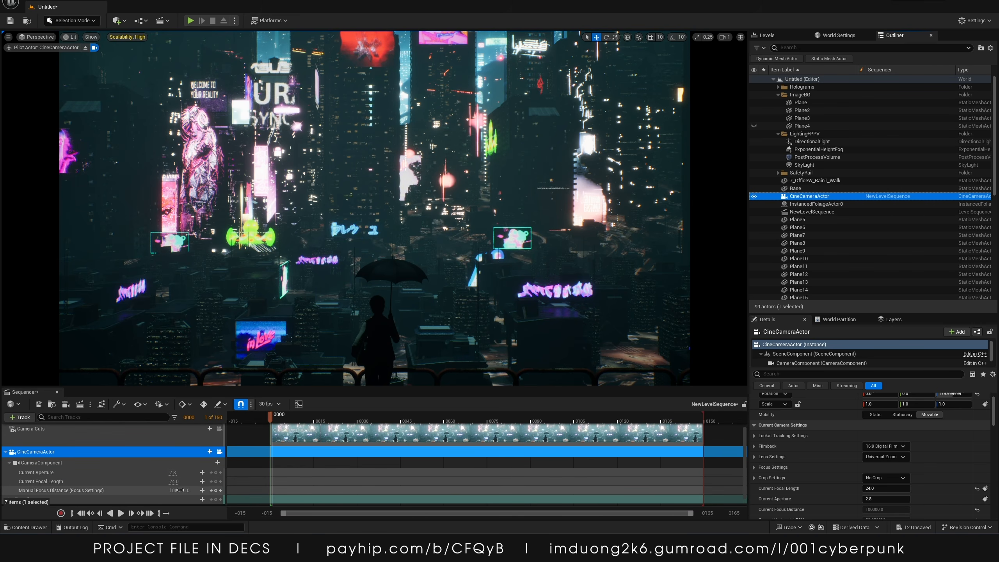
left_click_drag(173, 473, 164, 472)
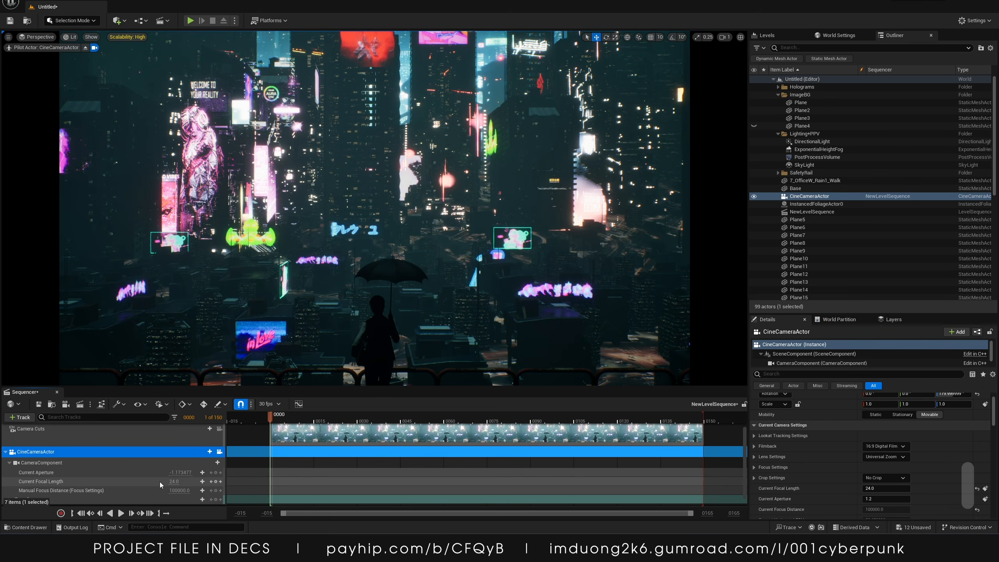
key("ctrl+z")
Set the camera's Manual Focus Distance to about 21.9 cm and keyframe it at frame 0
left_click_drag(786, 310, 785, 227)
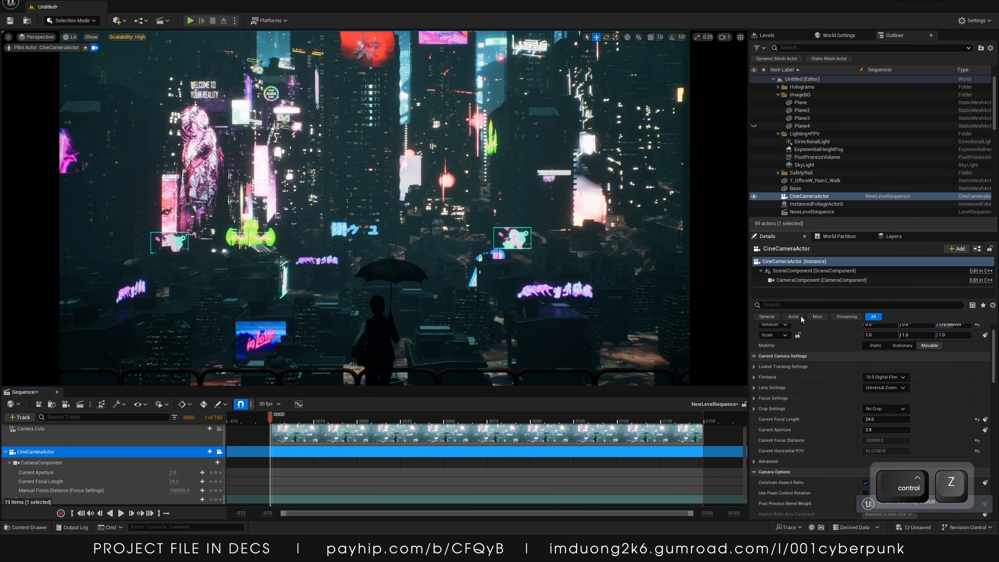
scroll(770, 354, "down", 2)
left_click(754, 360)
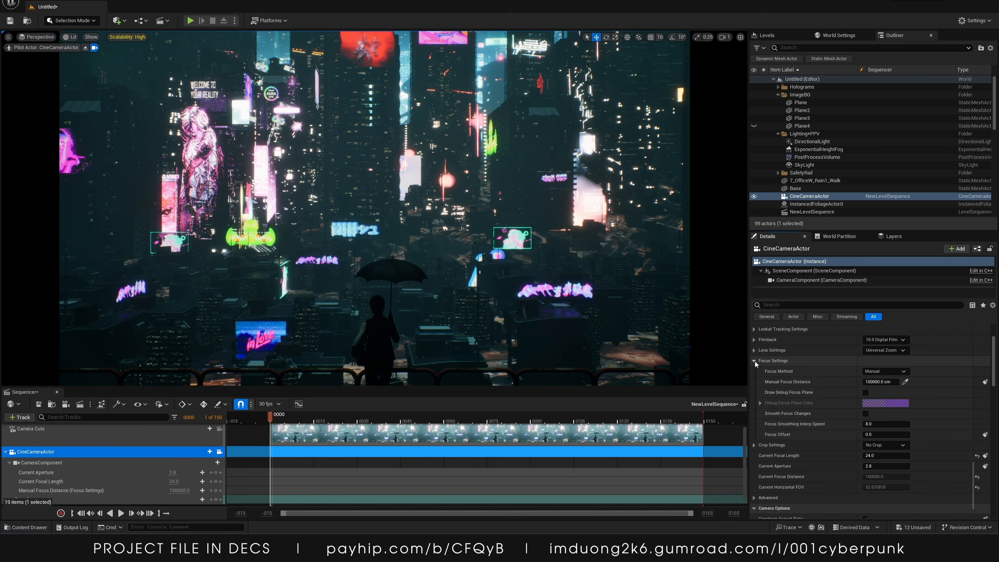
left_click_drag(881, 382, 860, 382)
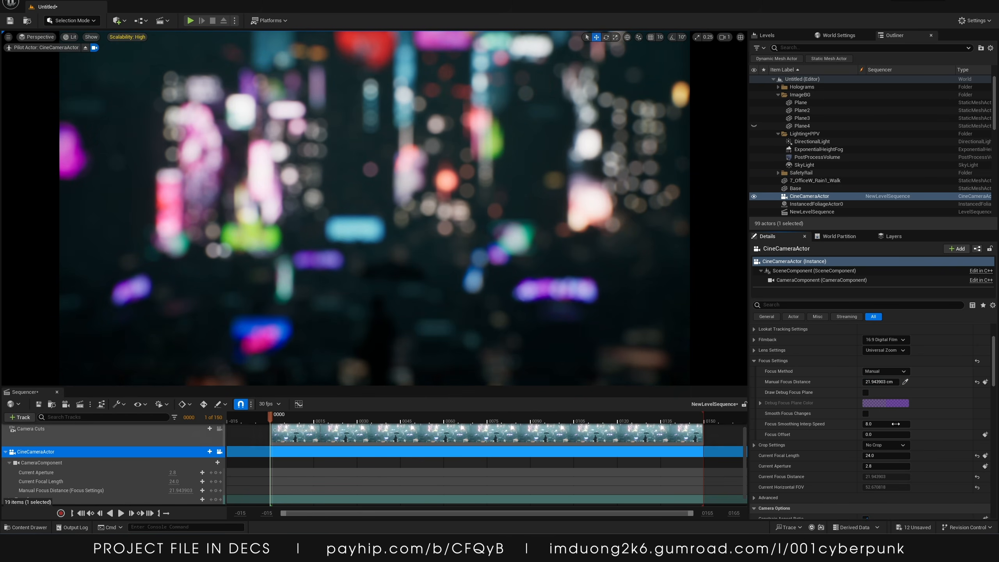
left_click(985, 382)
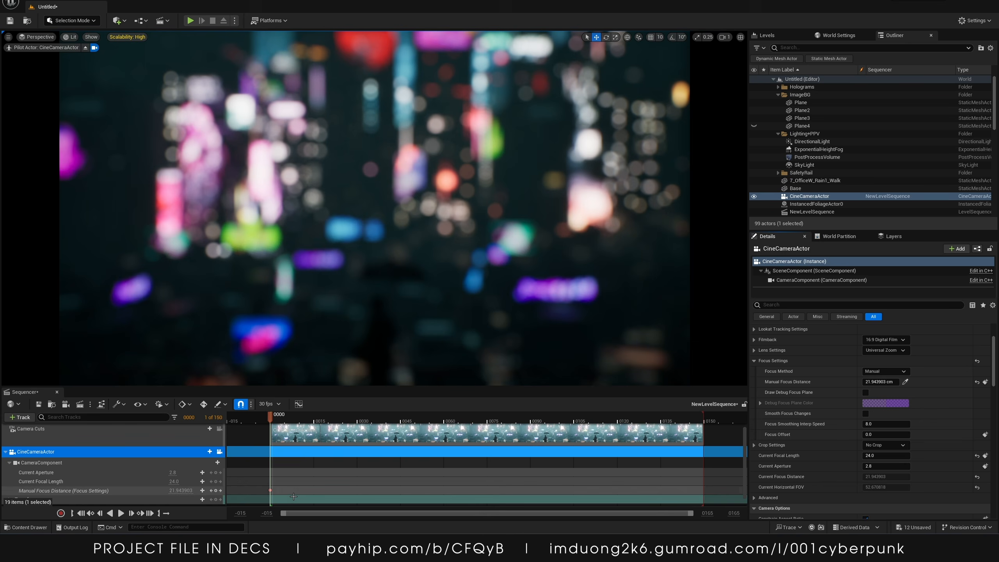
At frame 33, set the Manual Focus Distance to about 251 cm and keyframe it
scroll(293, 497, "down", 1)
left_click(296, 420)
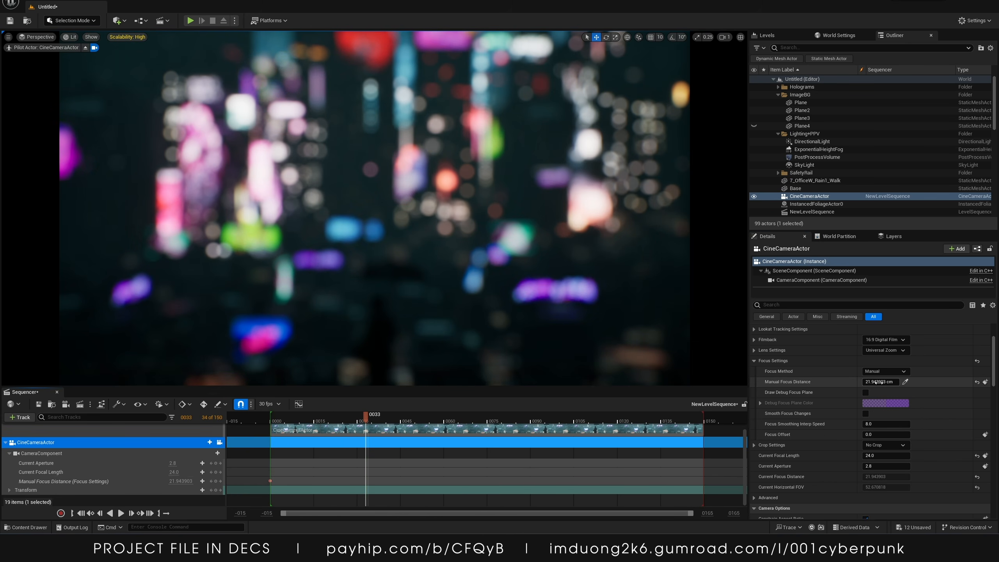
left_click_drag(881, 382, 944, 381)
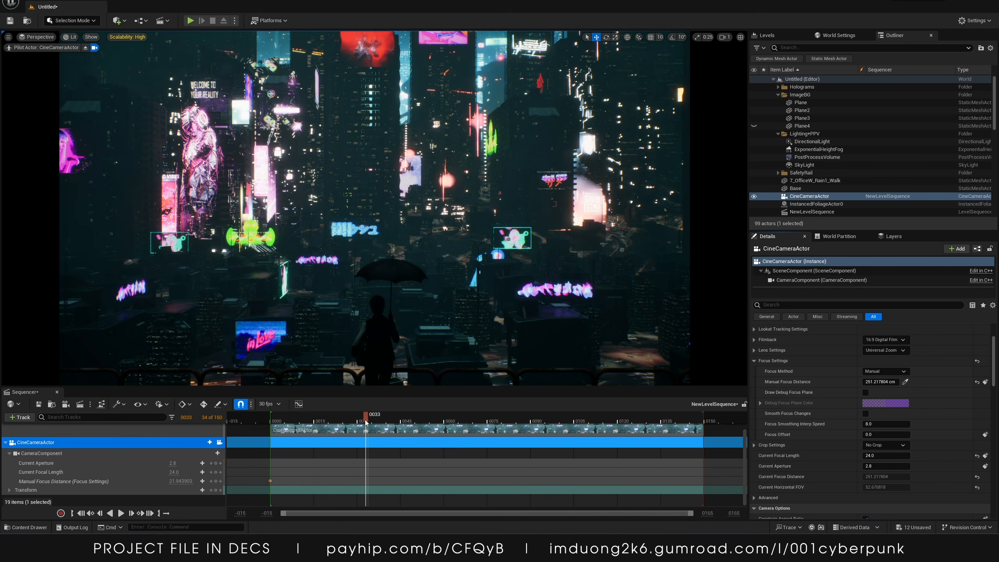
left_click(985, 382)
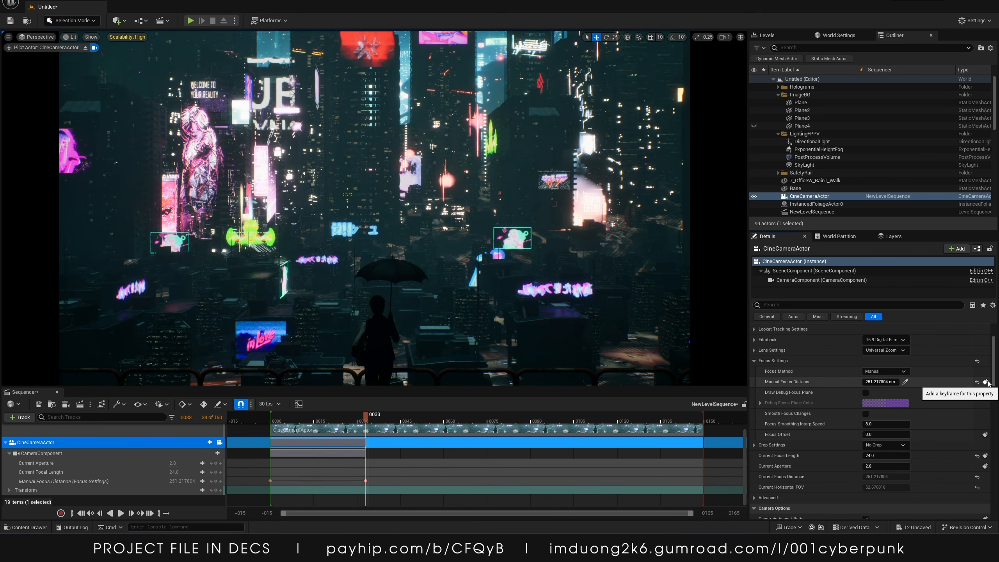
Preview the focus pull and move the second focus keyframe to about frame 61
left_click_drag(366, 421, 272, 422)
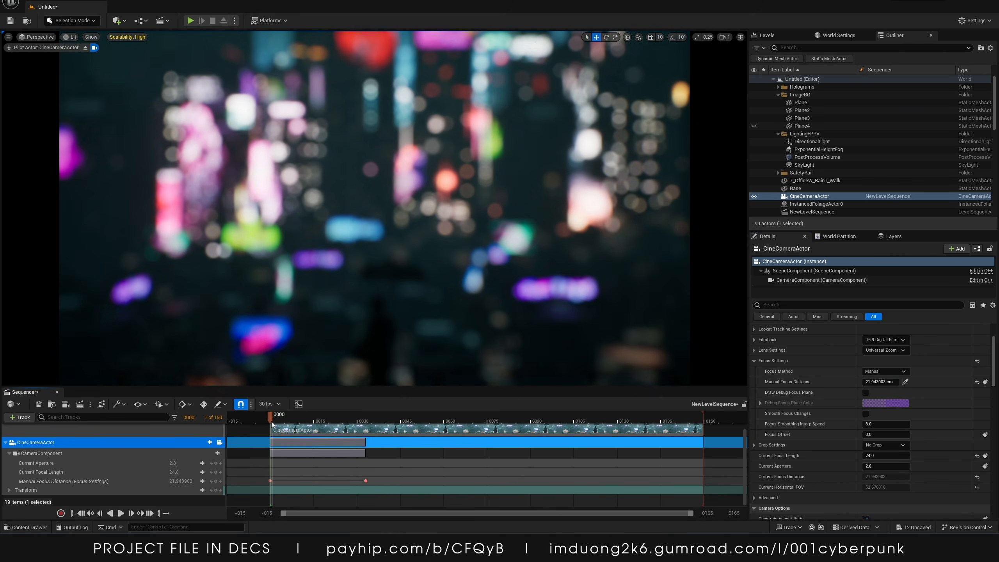
key("space")
key("space")
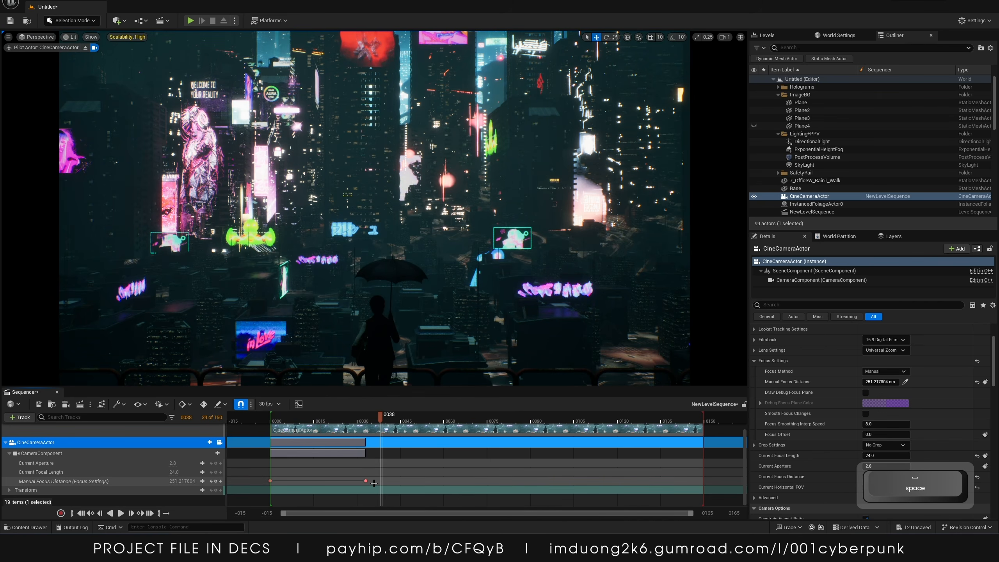
left_click_drag(366, 481, 447, 481)
Play back the sequence to review the focus pull
left_click(256, 422)
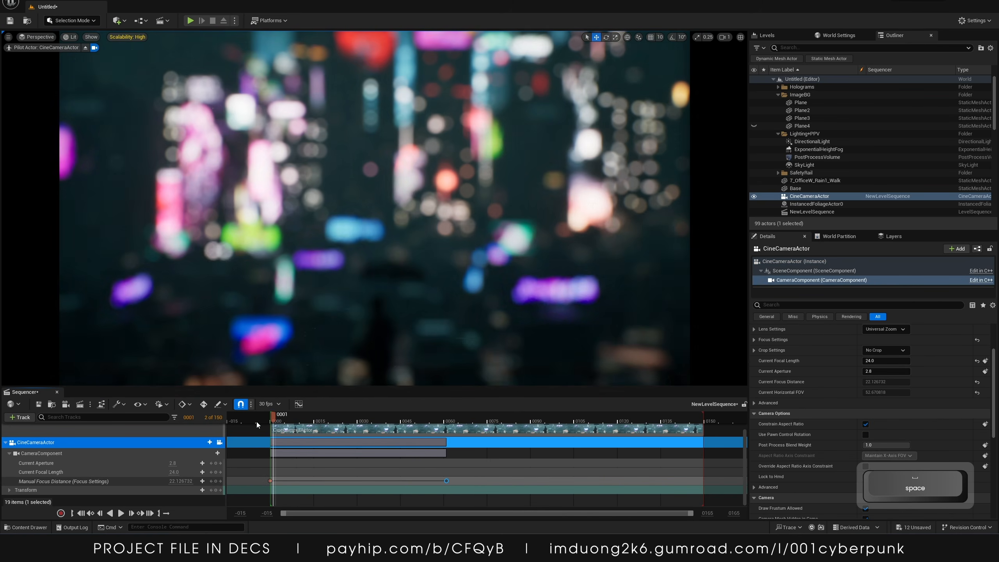
key("space")
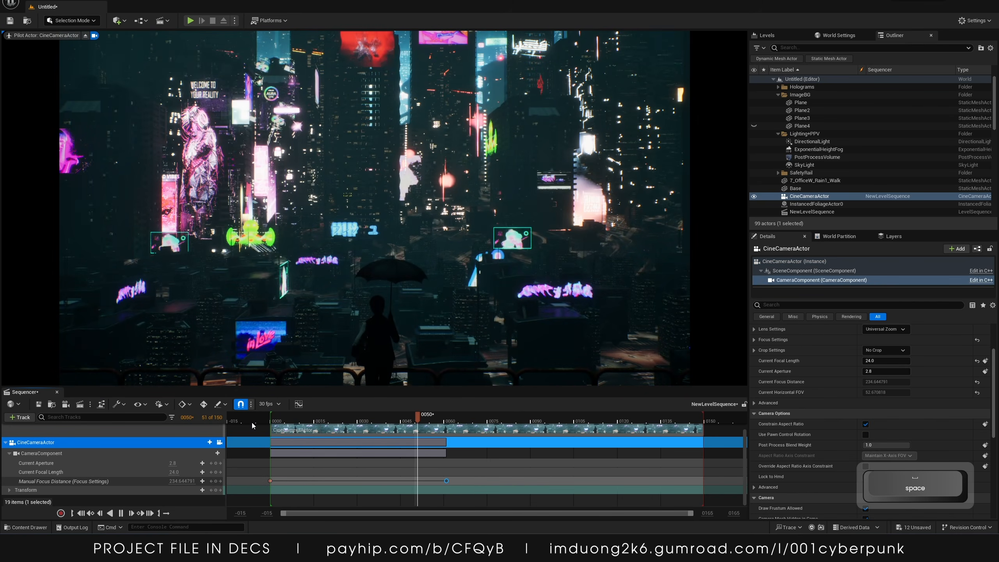
key("space")
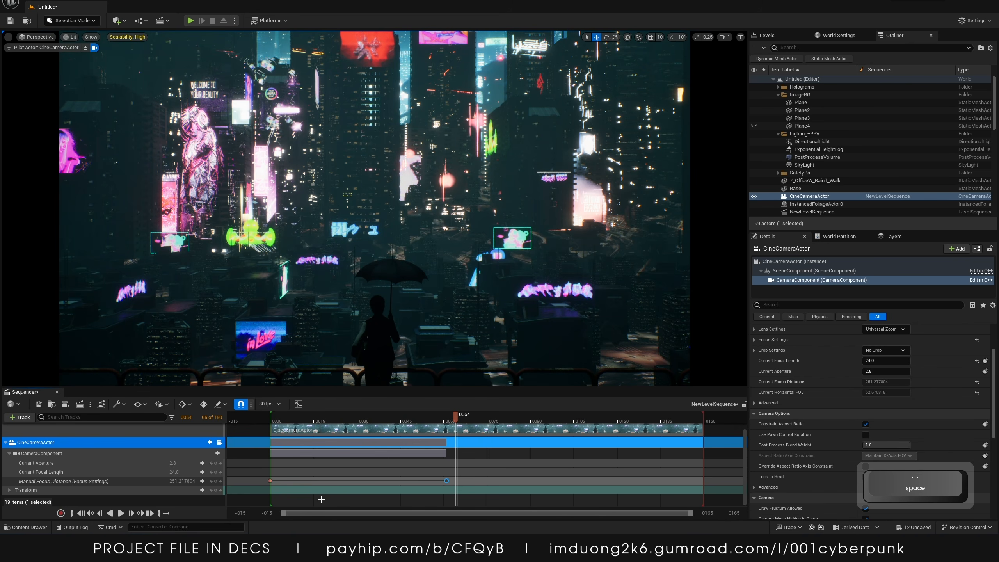
mouse_move(495, 421)
left_mouse_down()
mouse_move(647, 423)
mouse_move(276, 429)
mouse_move(498, 429)
left_mouse_up()
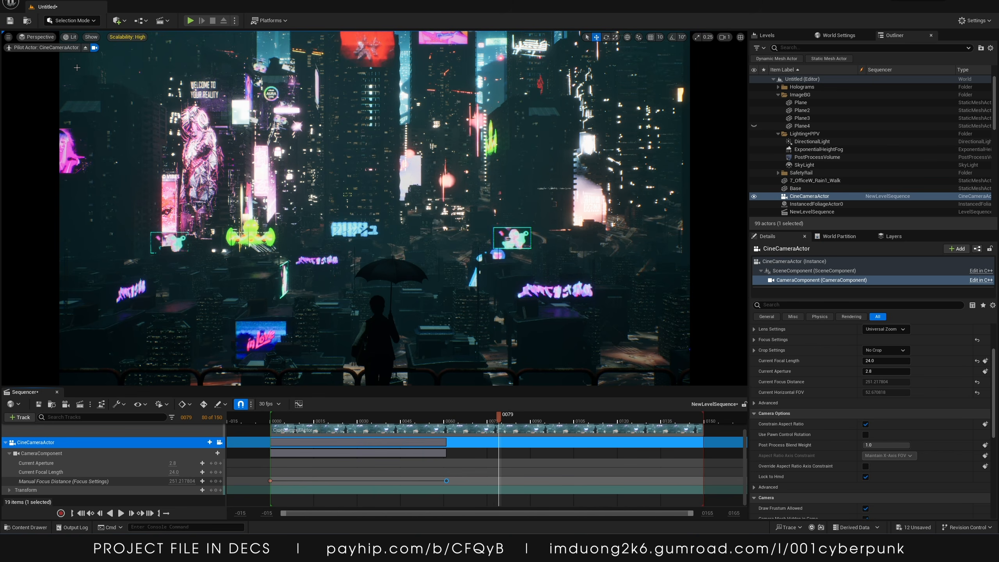
Set the frame 61 focus keyframe to about 3298 cm, previewing at Cinematic then High scalability
left_click(127, 37)
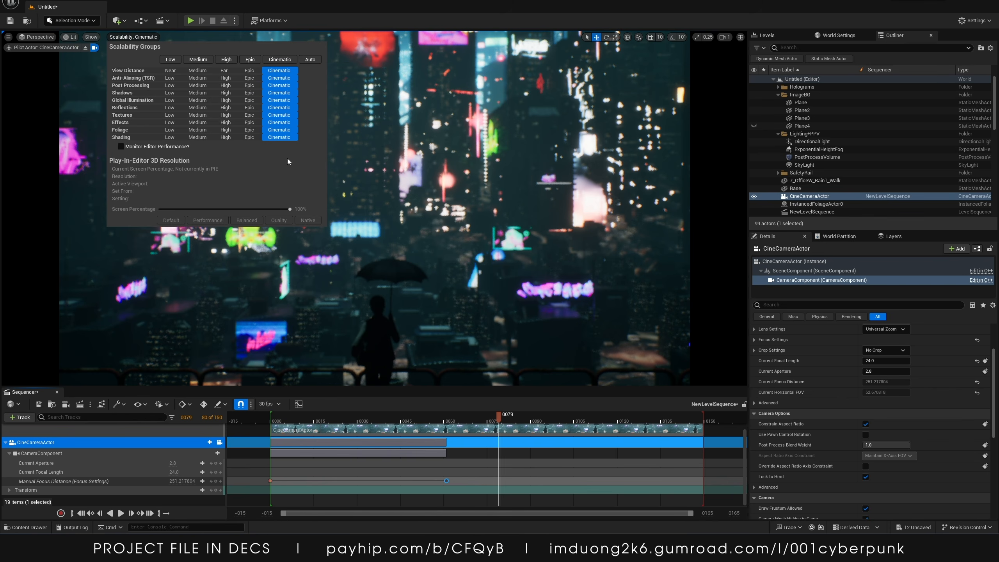
left_click(353, 2)
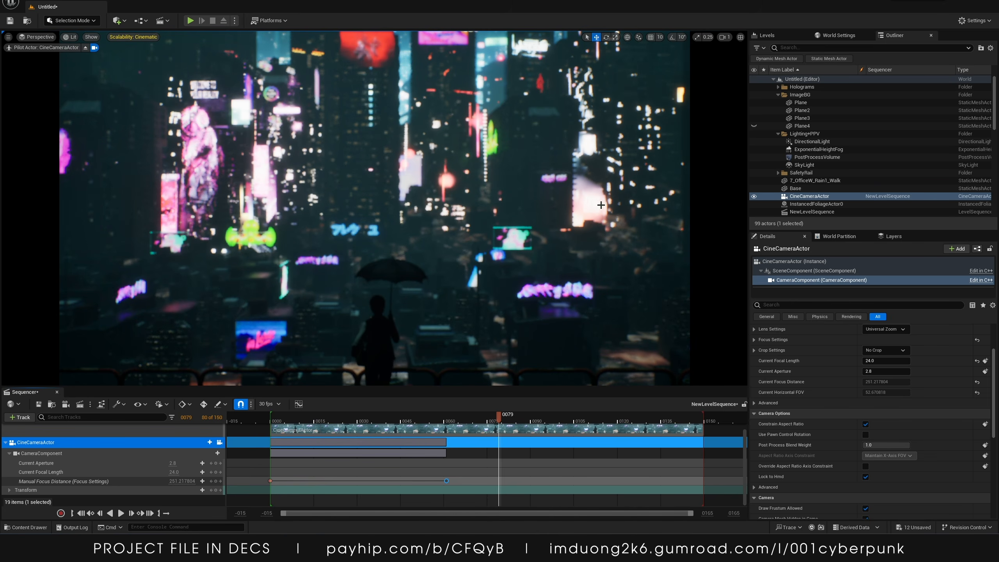
left_click_drag(391, 422, 447, 423)
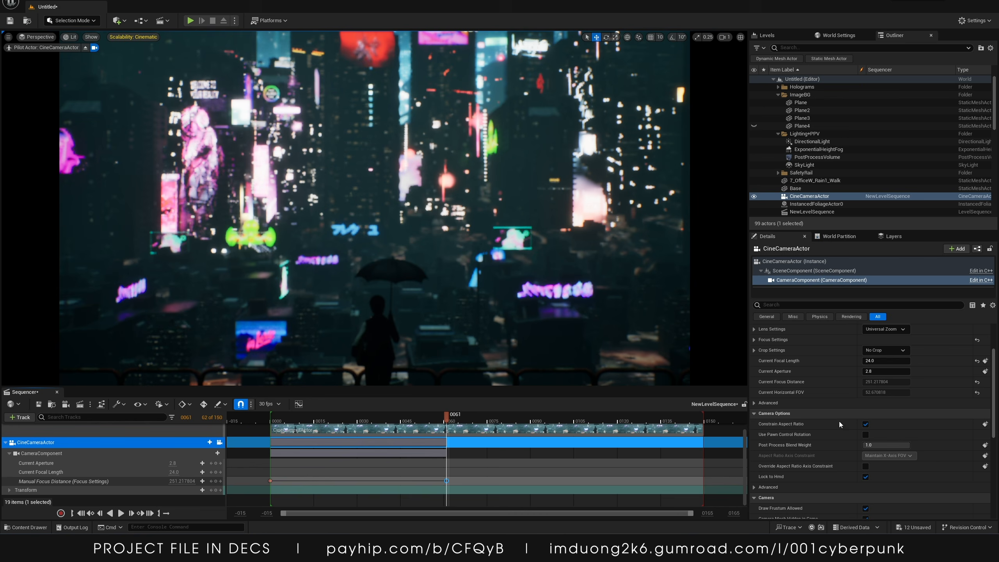
left_click(395, 484)
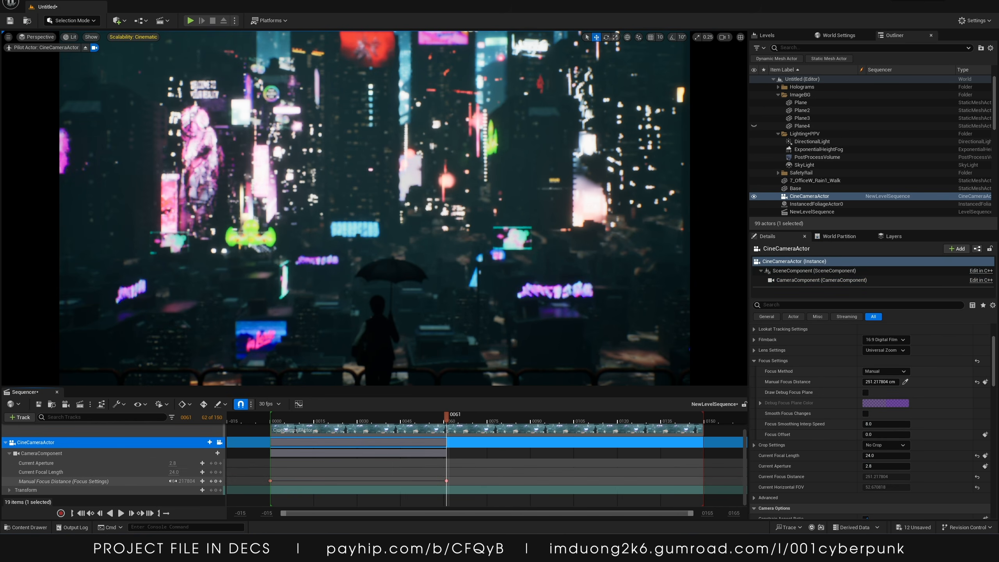
mouse_move(182, 481)
left_mouse_down()
mouse_move(212, 480)
mouse_move(193, 481)
left_mouse_up()
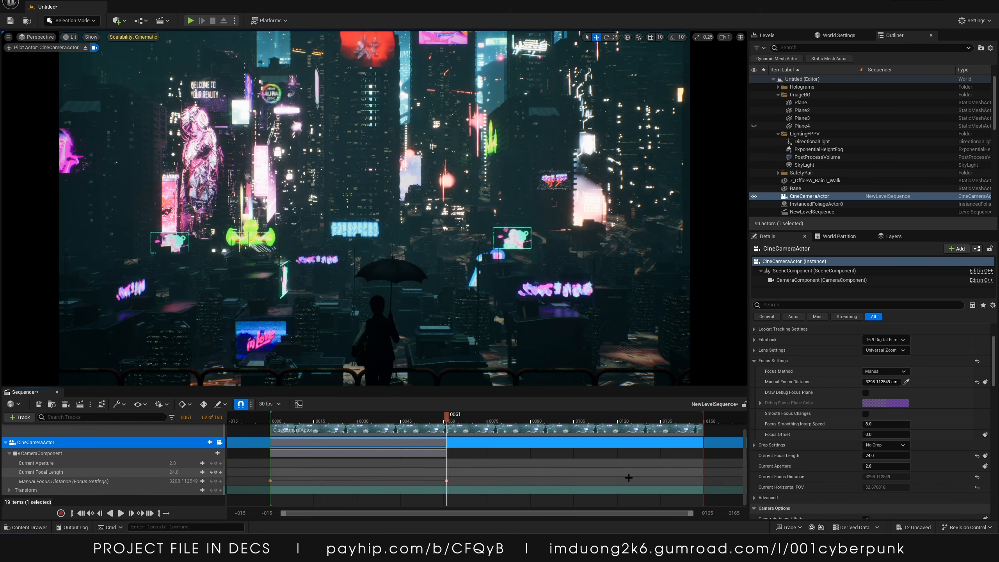
left_click(133, 37)
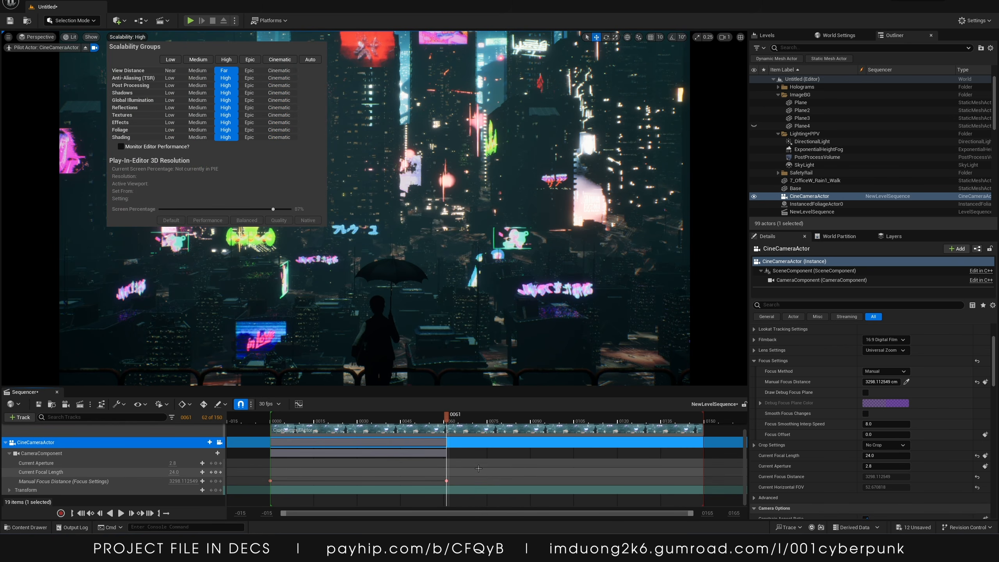
left_click(458, 471)
Scrub through the focus pull and save the level sequence
left_click_drag(446, 419, 295, 416)
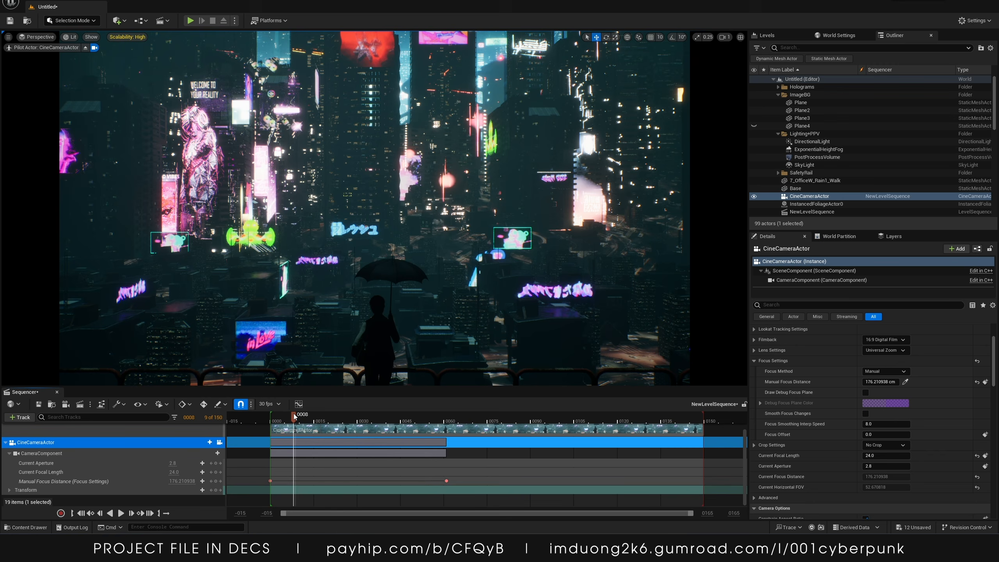
left_click_drag(305, 420, 349, 423)
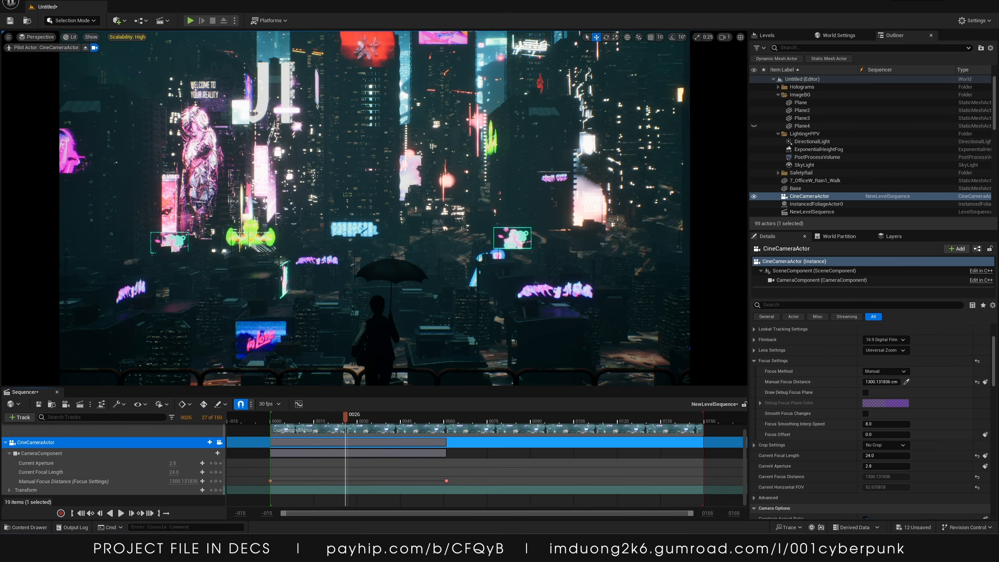
left_click(39, 405)
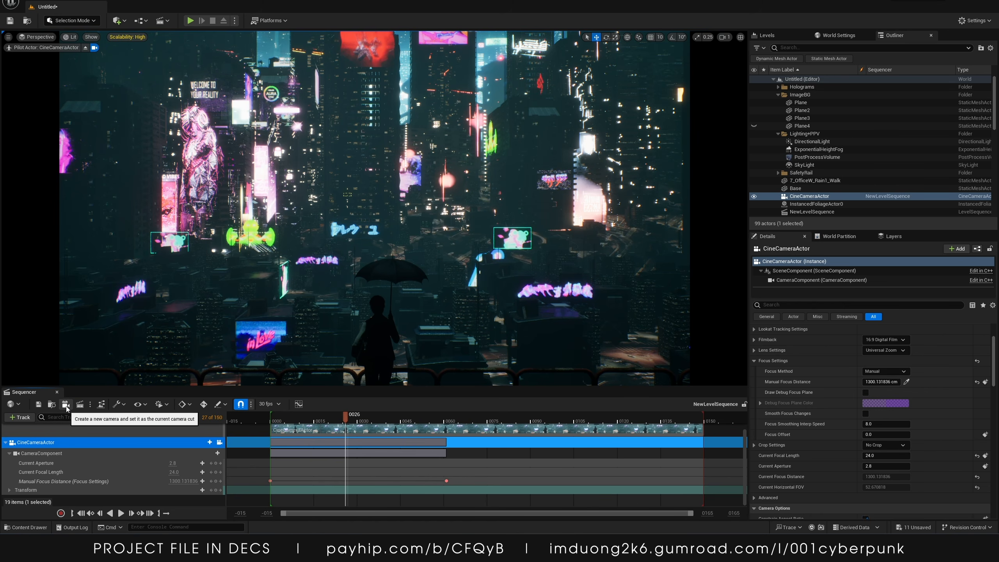
Open the Movie Render Queue for the level sequence and open the job's render settings
left_click(80, 405)
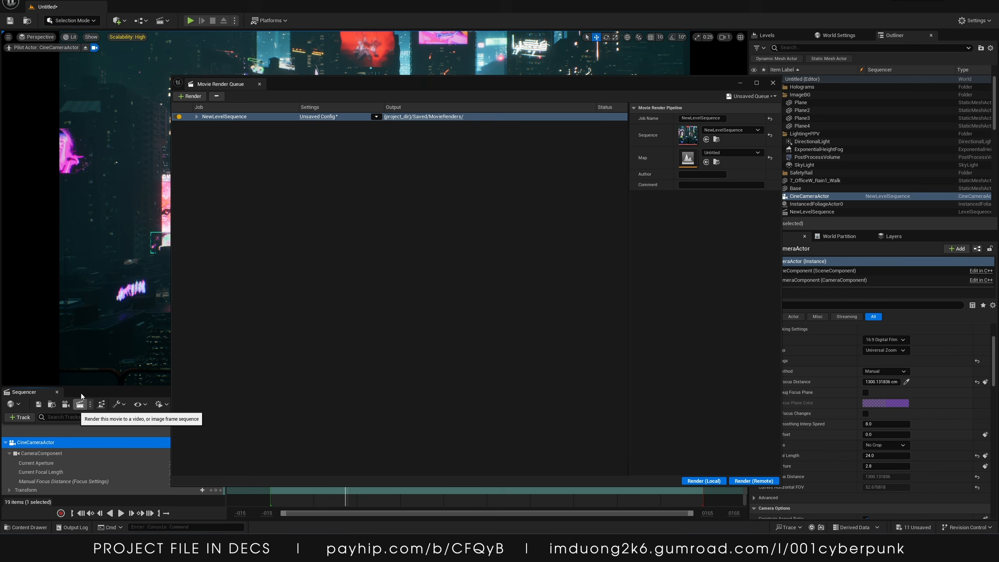
left_click(197, 116)
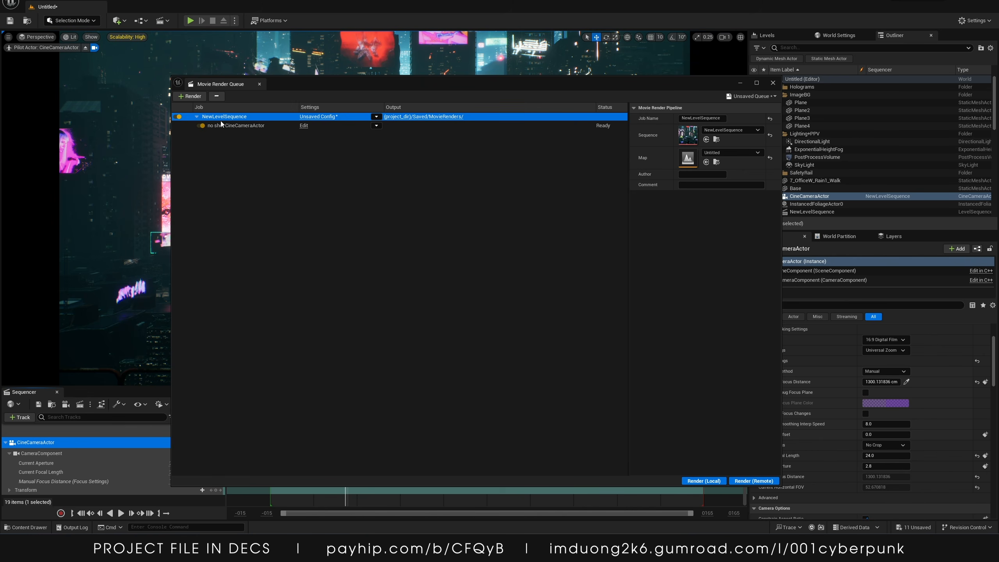
left_click(316, 116)
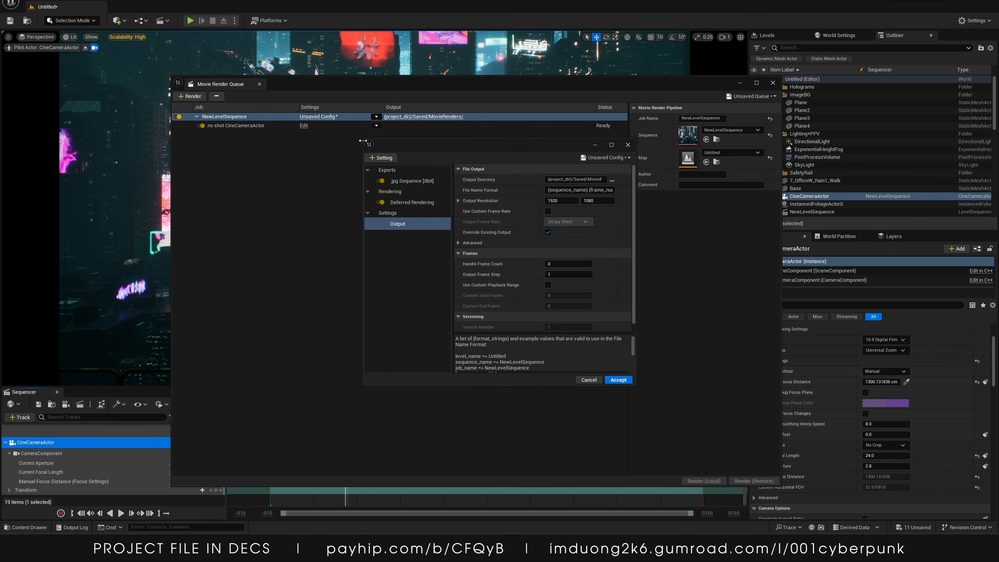
left_click_drag(360, 137, 178, 55)
left_click_drag(339, 65, 465, 97)
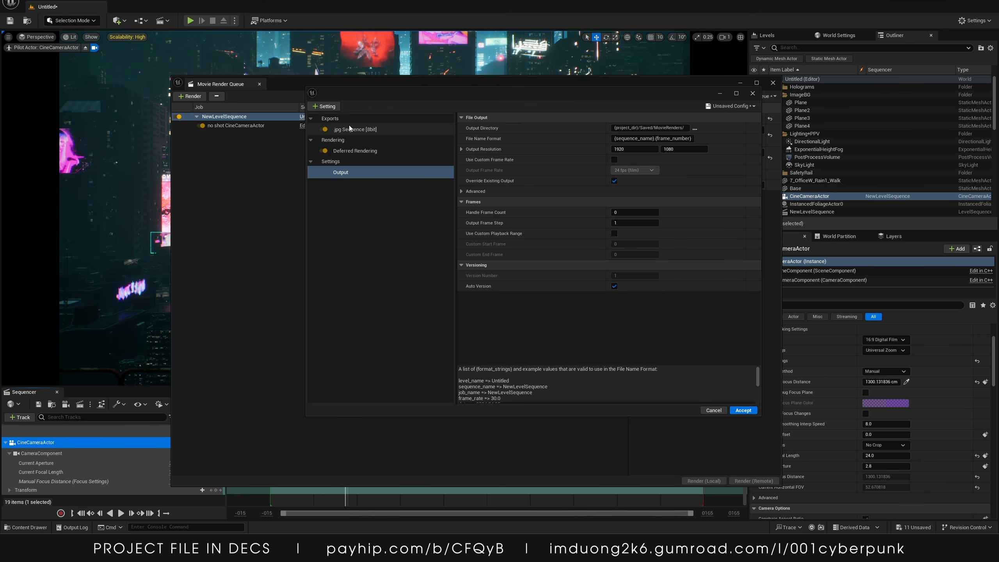
Replace the .jpg Sequence export with an .exr Sequence [16bit] export
left_click(343, 120)
left_click(341, 130)
key("Delete")
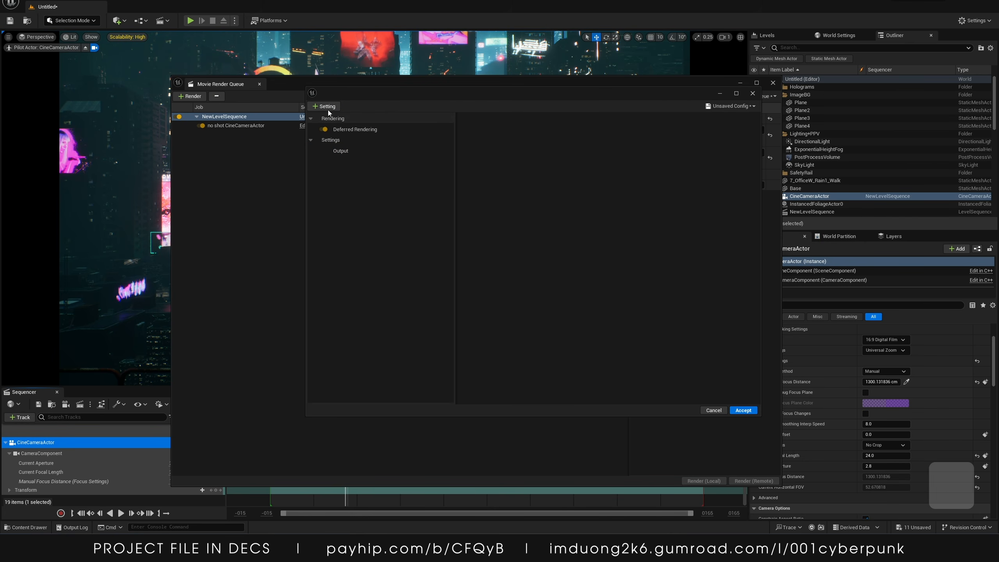
left_click(325, 106)
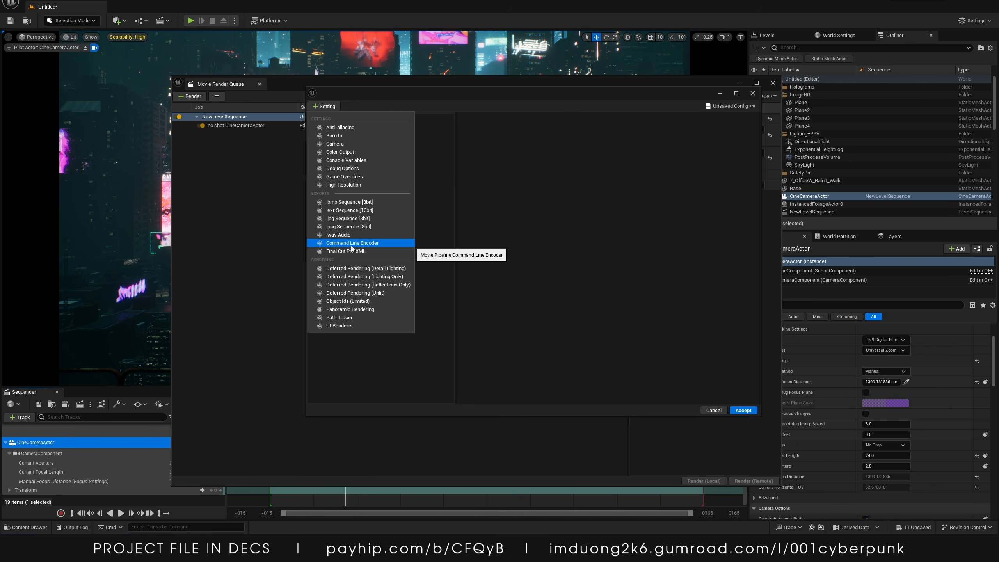
left_click(370, 210)
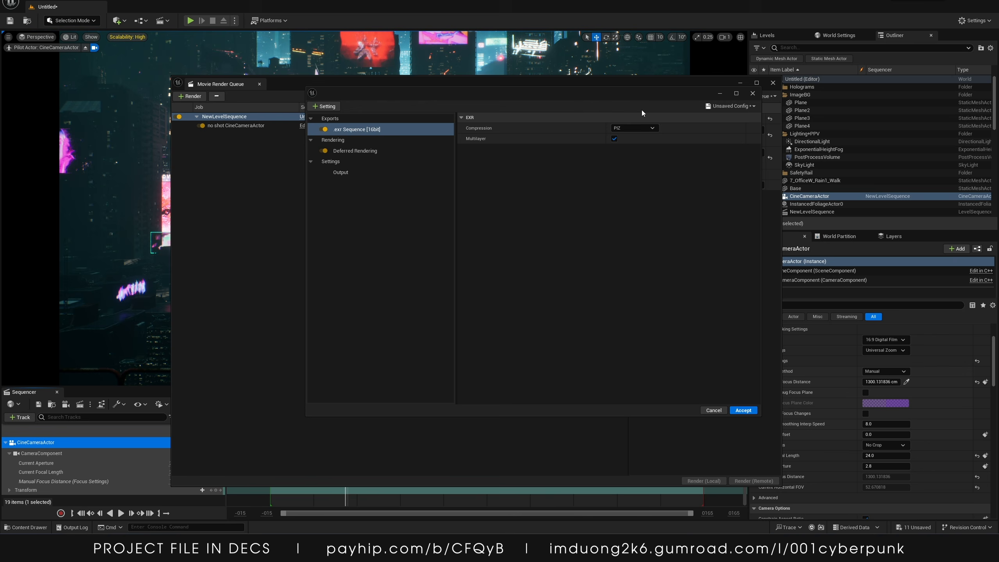
Set the EXR compression to PIZ and review the Output and Deferred Rendering settings
left_click(634, 128)
left_click(625, 144)
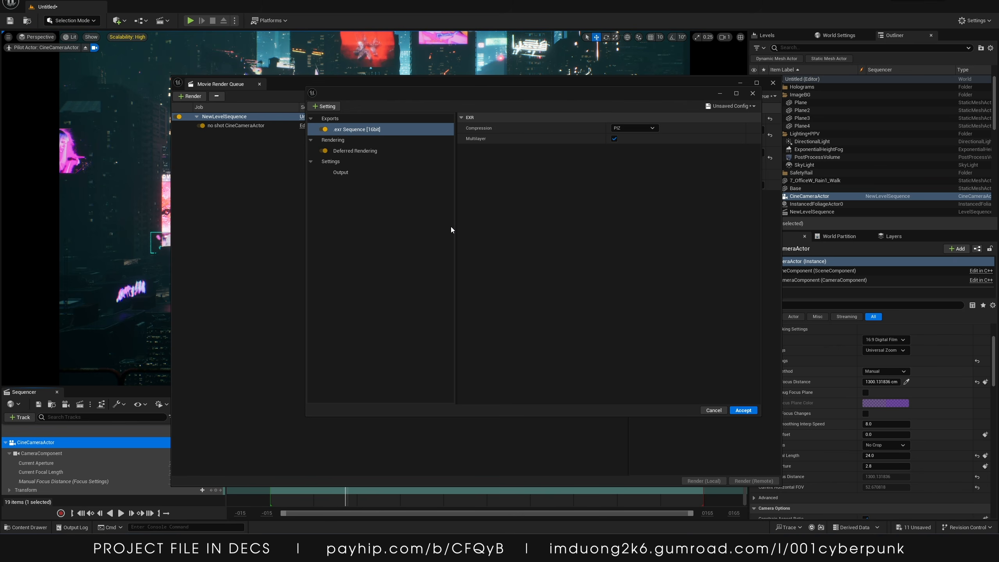
left_click(361, 172)
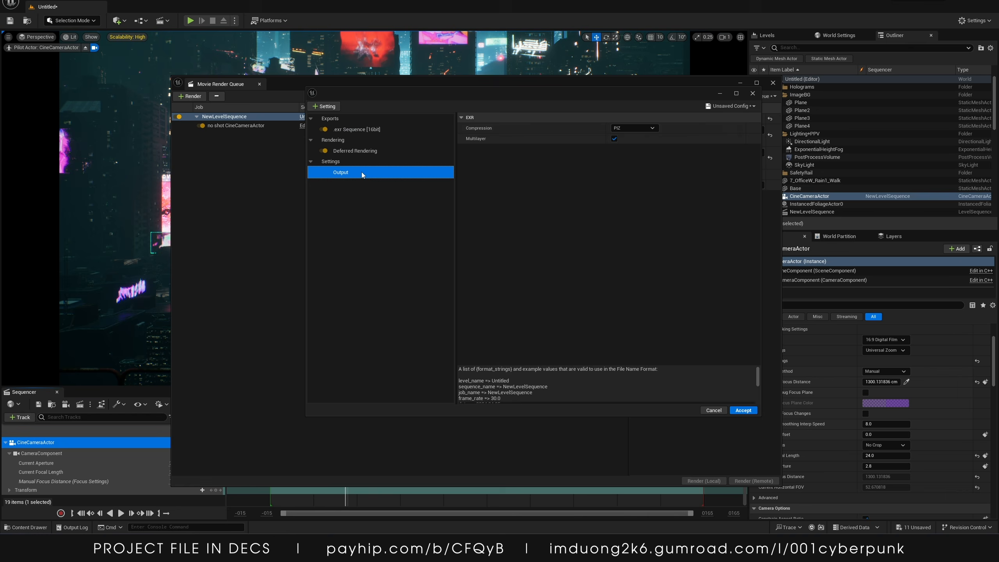
left_click(362, 152)
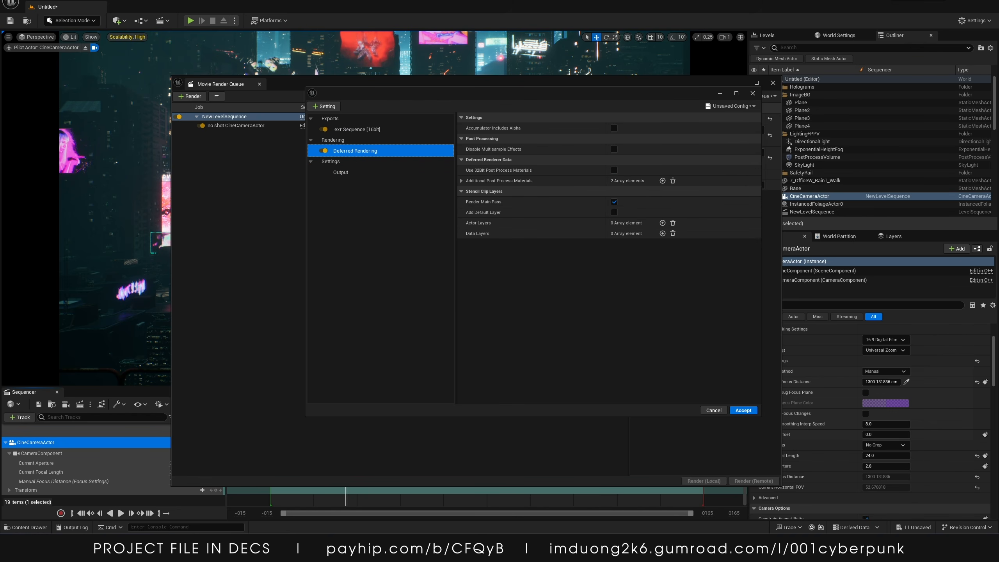
left_click(342, 171)
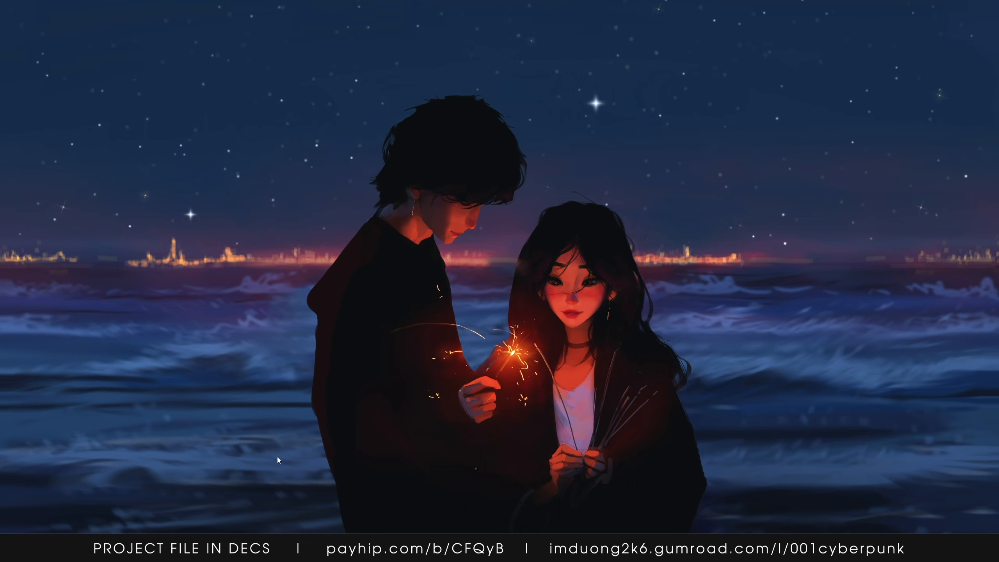
Switch to the web browser and go to sketchfab.com
left_click(277, 549)
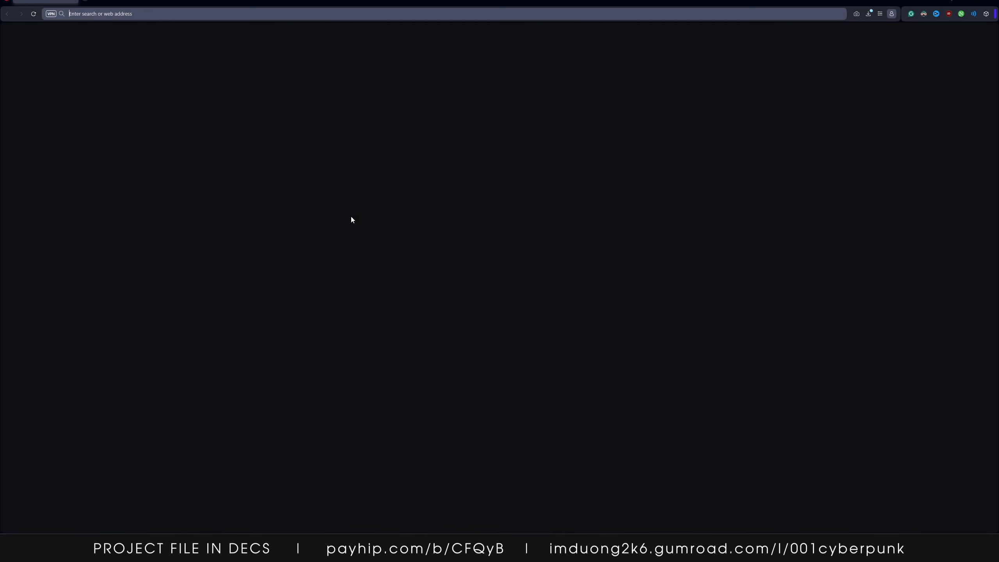
left_click(213, 13)
type("sketchfab.com")
key("Return")
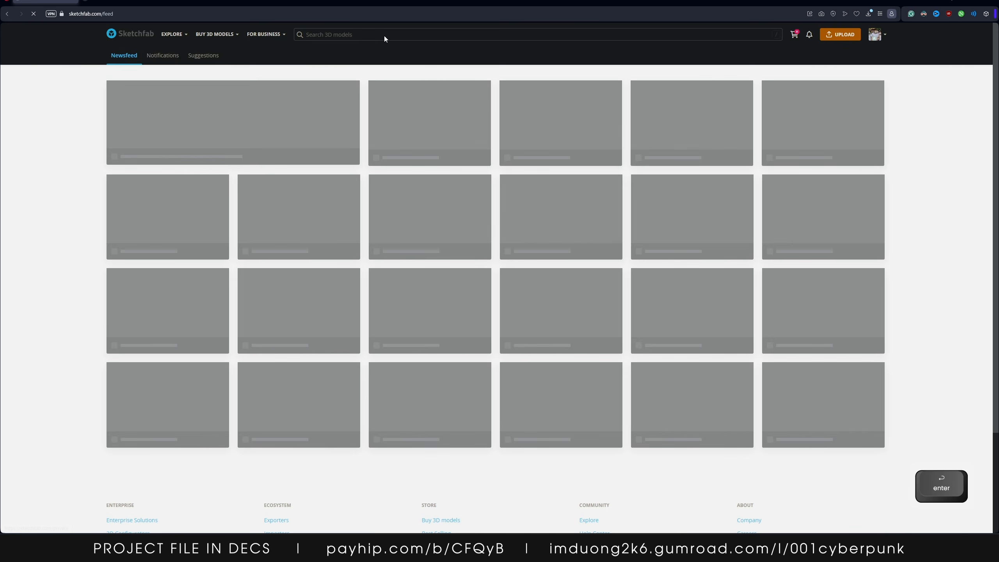
Search Sketchfab for spaceships
left_click(384, 36)
type("spaceshi")
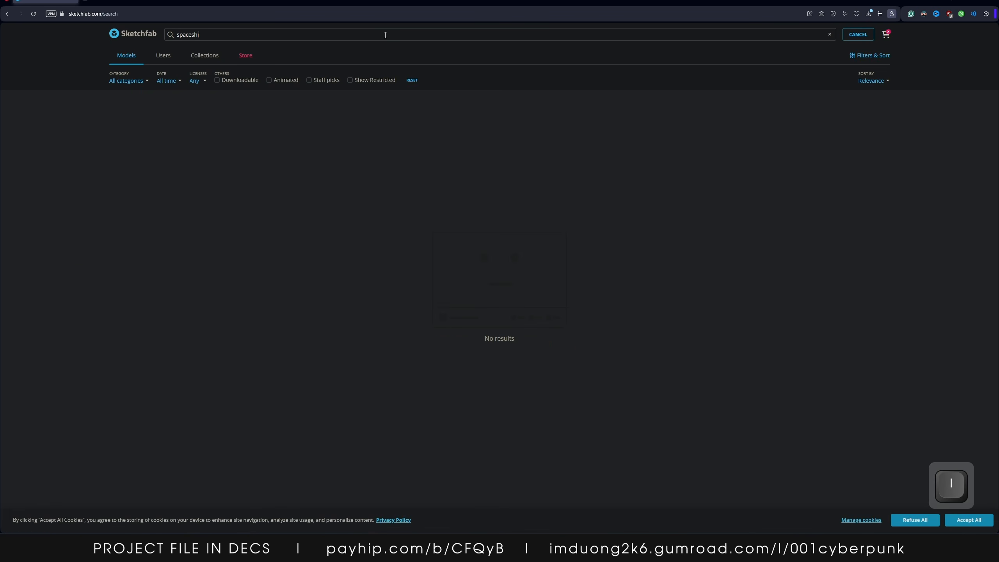
type("ps")
key("Return")
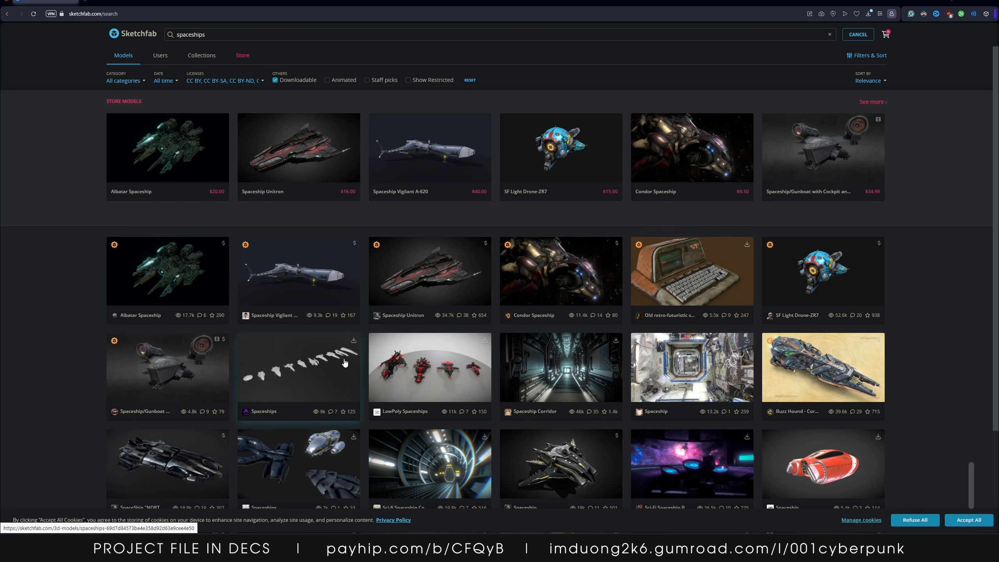
Browse the search results and open the Spaceships model page
scroll(346, 364, "down", 8)
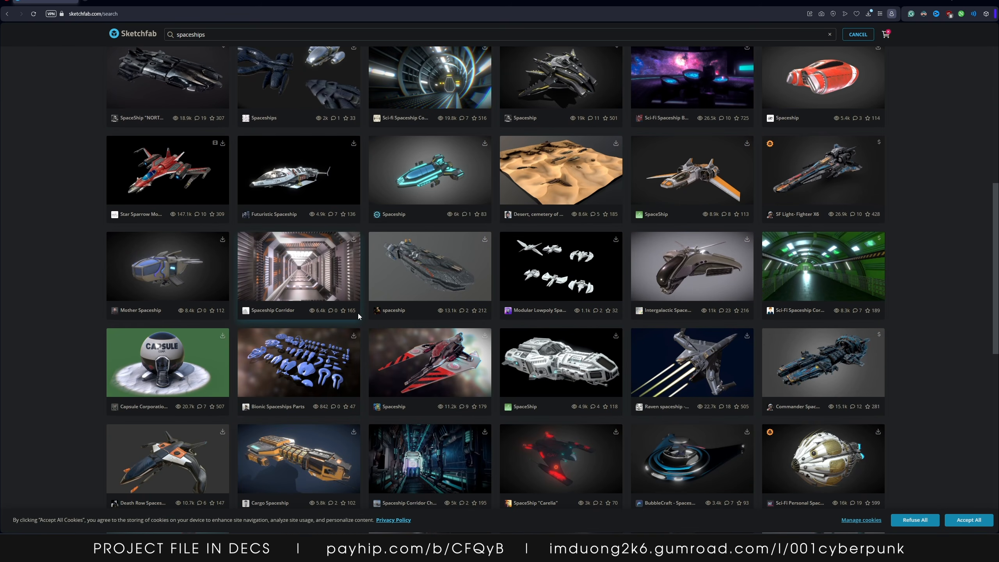
scroll(365, 319, "down", 3)
scroll(414, 444, "down", 6)
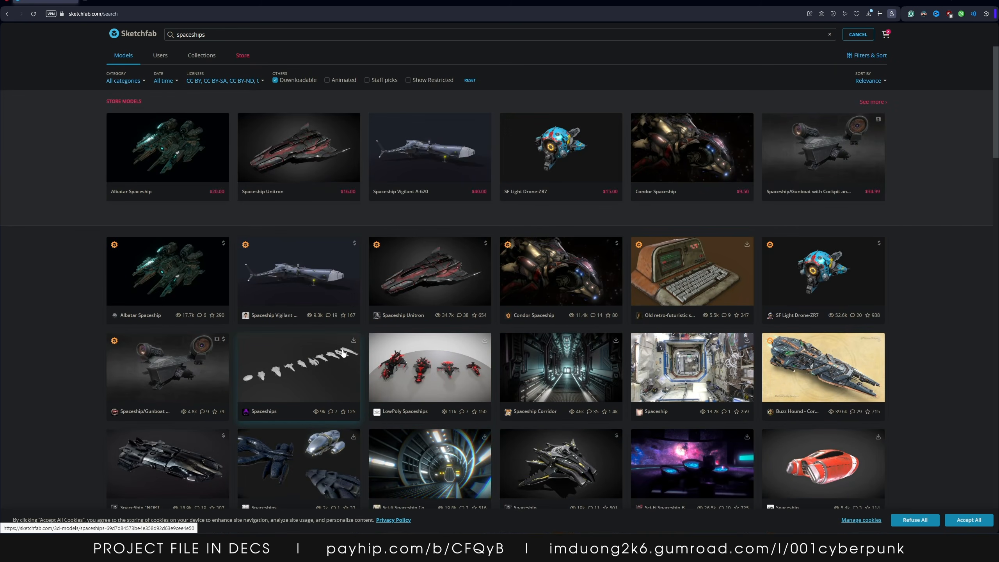
left_click(322, 350)
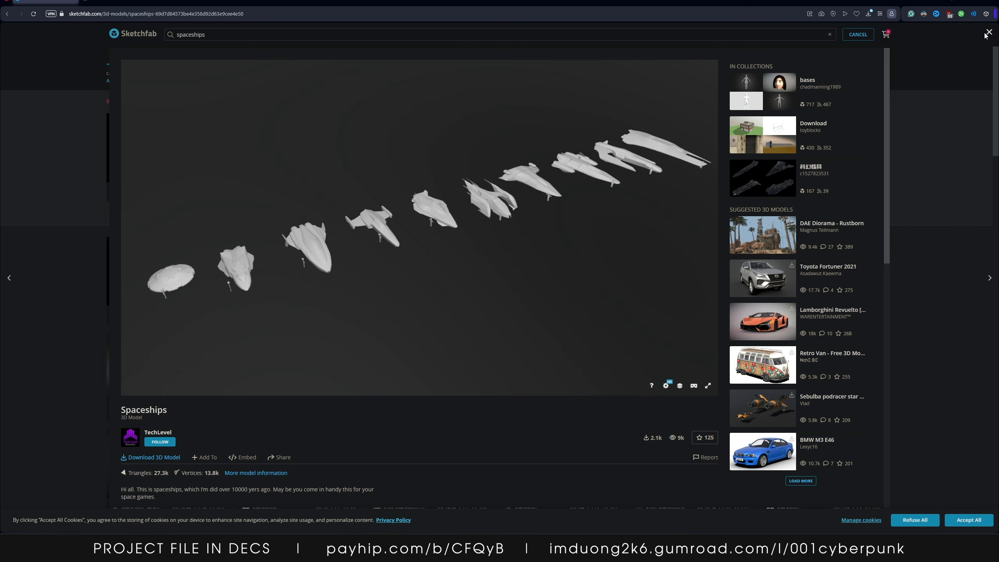
left_click(963, 2)
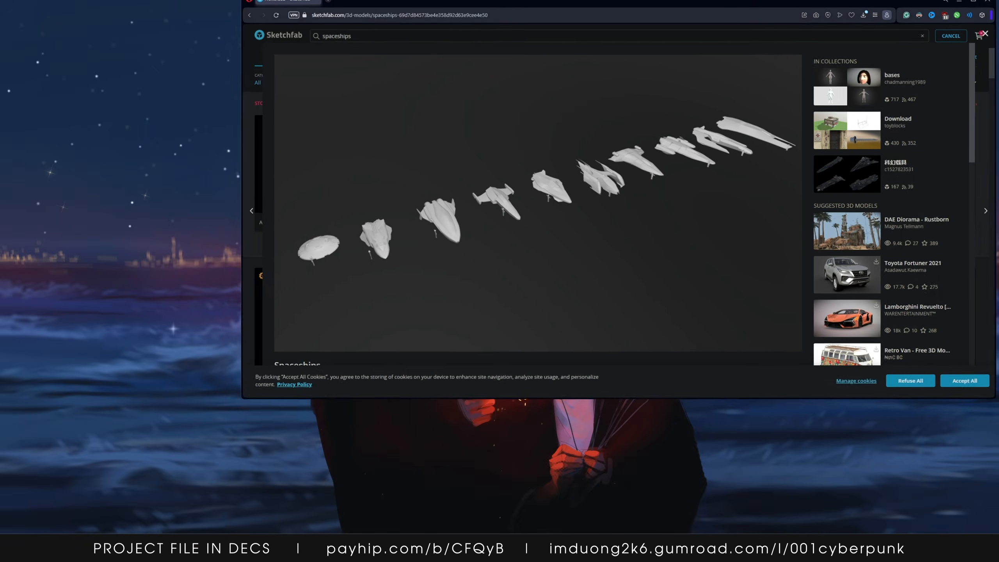
left_click(962, 3)
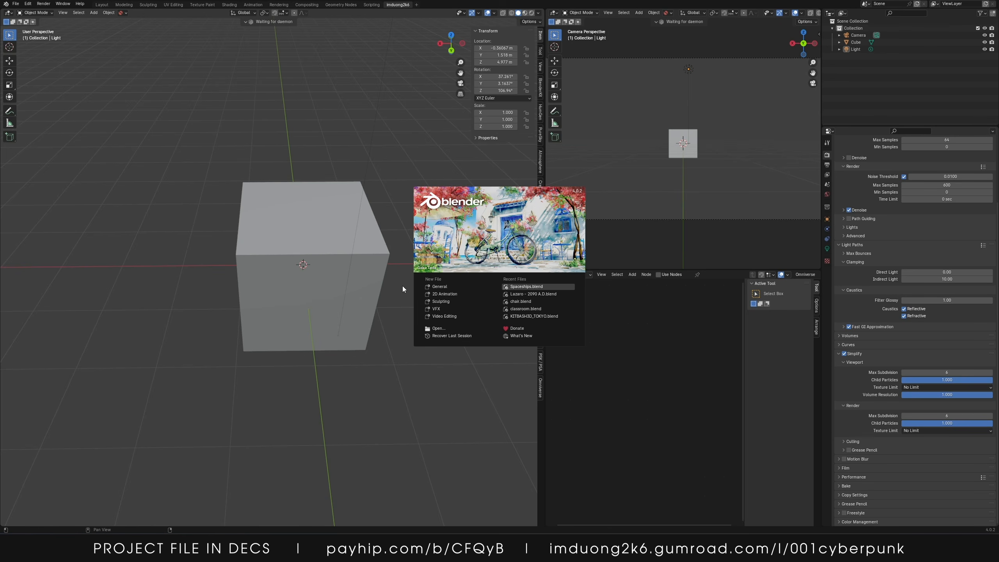
Start a new General file and delete all of its default objects
left_click(451, 286)
key("a")
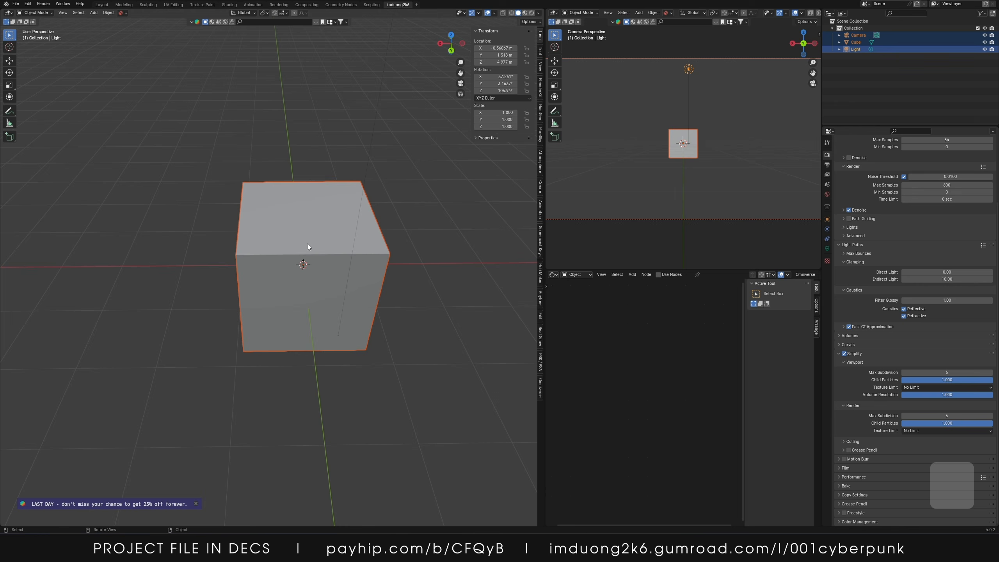
key("x")
left_click(307, 244)
Open the downloaded Spaceships.blend file
left_click(16, 3)
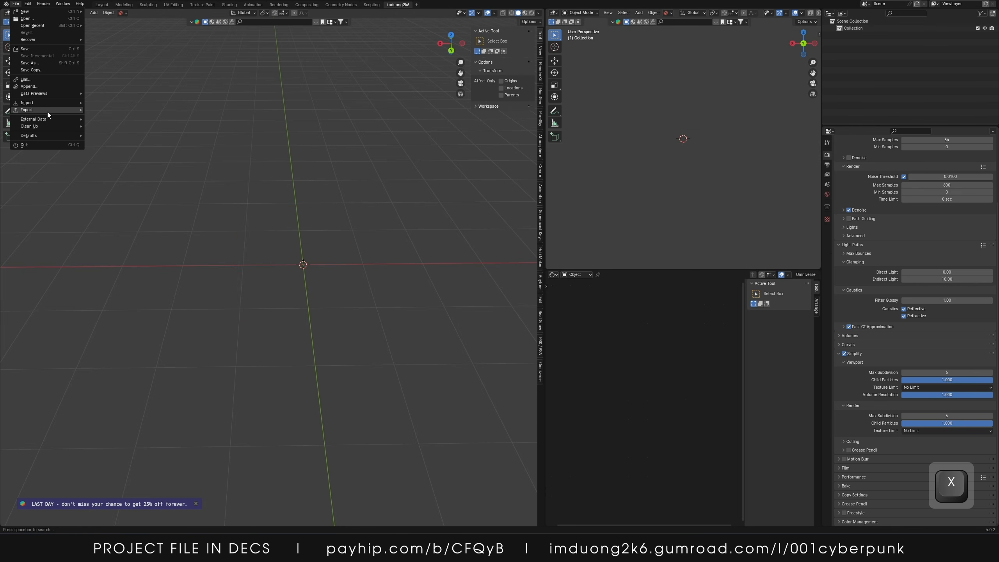
mouse_move(60, 102)
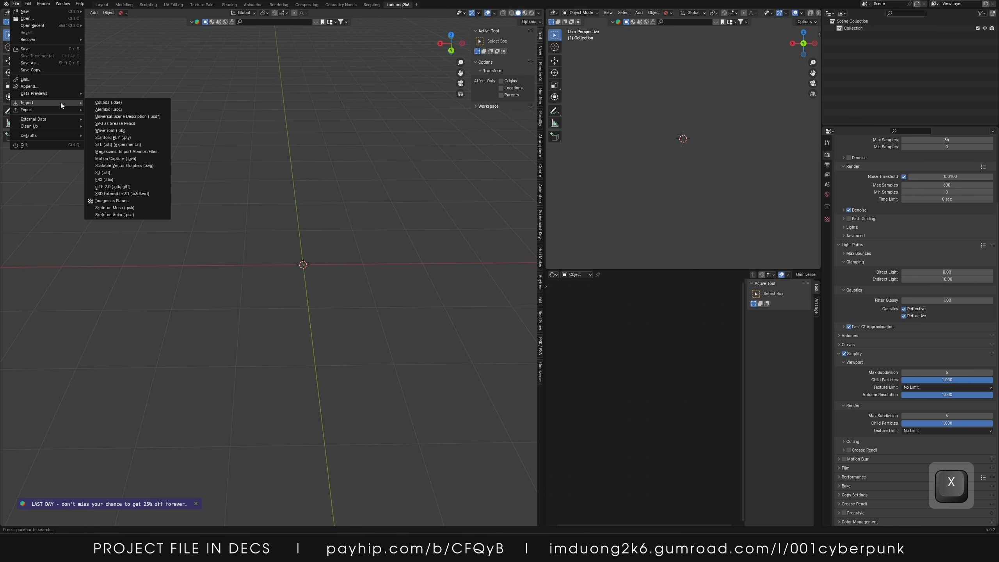
left_click(37, 18)
left_click(511, 278)
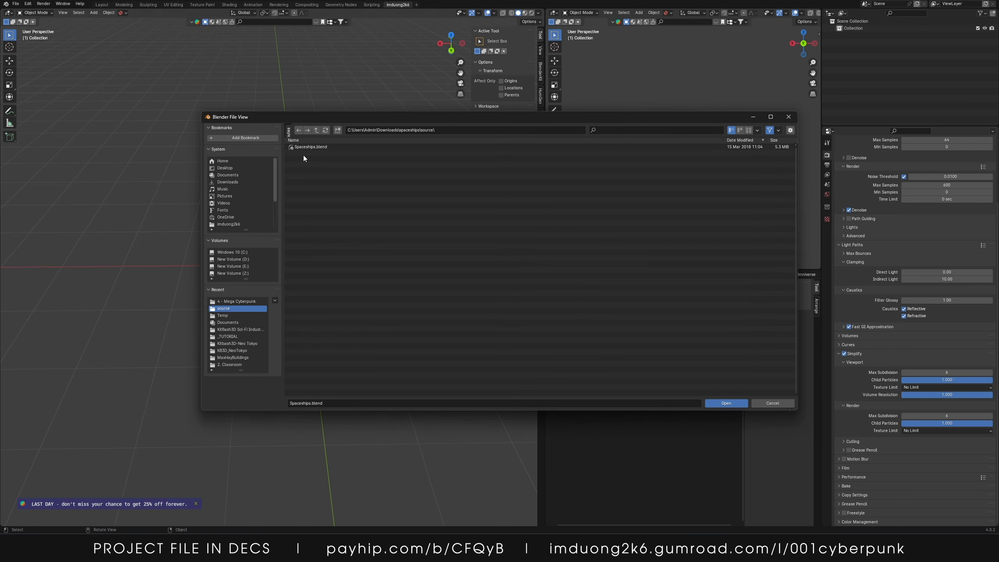
double_click(306, 145)
scroll(360, 251, "down", 20)
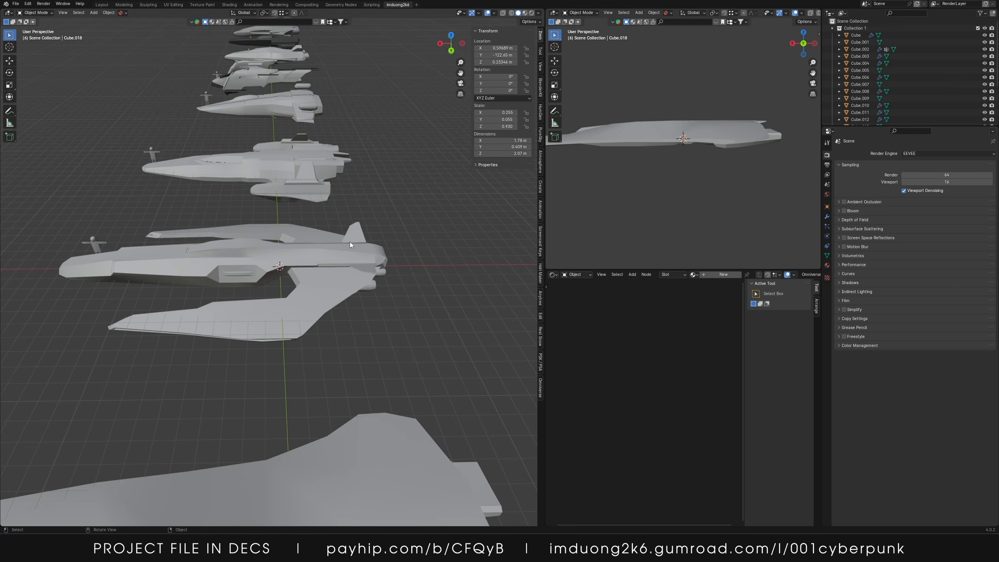
Orbit and zoom around the spaceship collection, selecting individual ships to inspect them
middle_click_drag(331, 235, 225, 244)
scroll(226, 244, "up", 7)
middle_click_drag(302, 94, 290, 295, "shift")
scroll(290, 295, "down", 2)
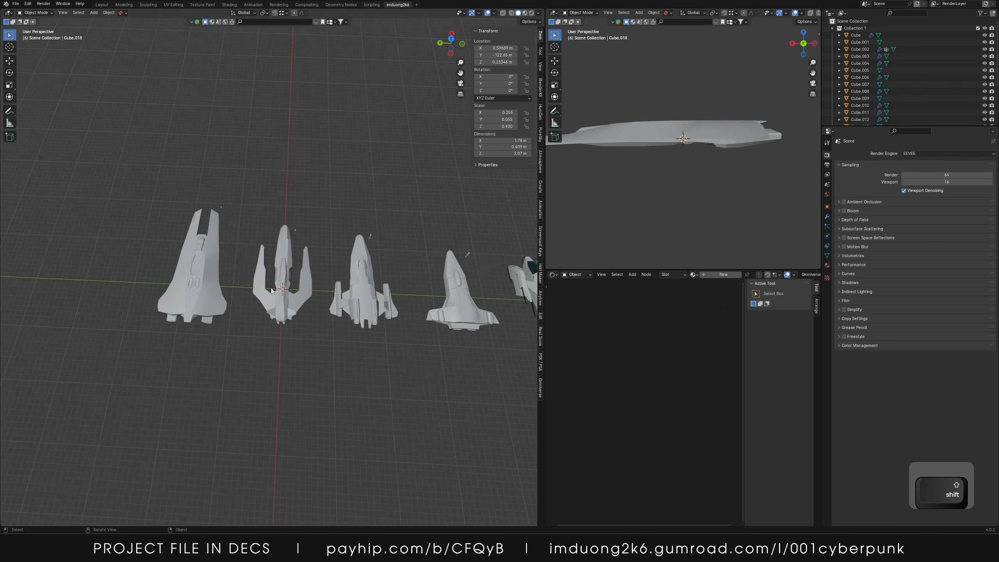
scroll(418, 251, "up", 5)
middle_click_drag(418, 251, 264, 269, "shift")
scroll(264, 269, "down", 4)
left_click(379, 278)
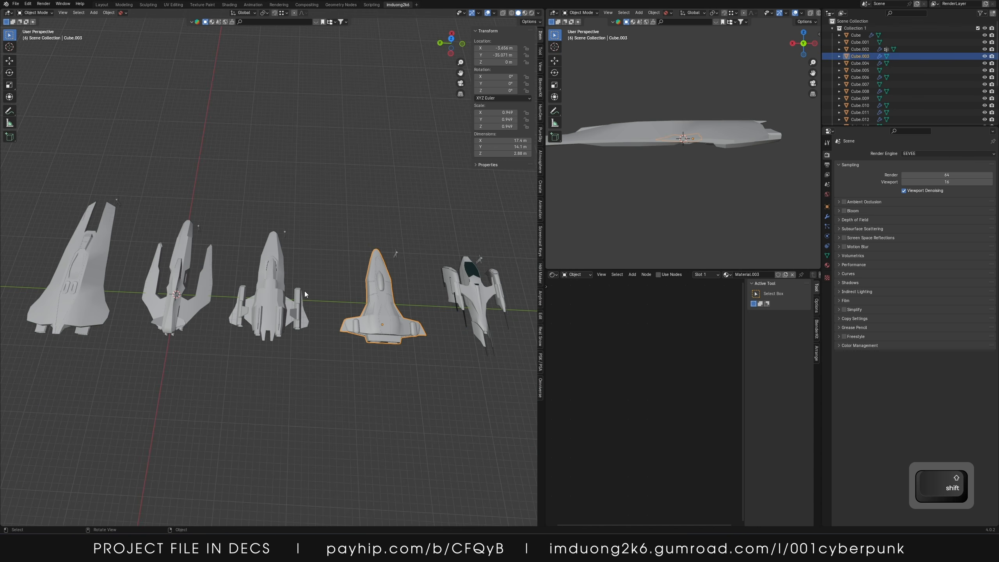
left_click(267, 283)
left_click(179, 275)
left_click(97, 260)
left_click(271, 271)
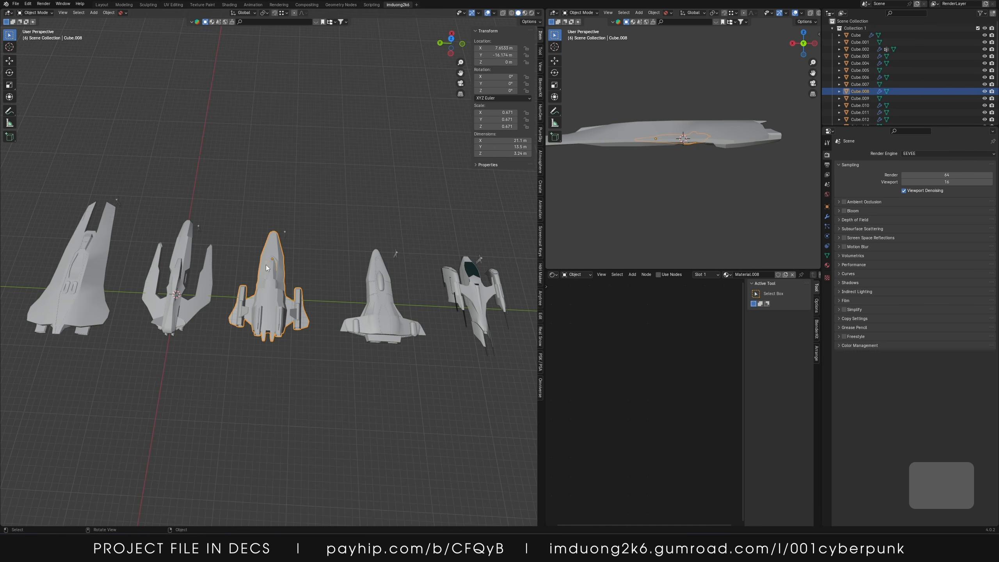
Inspect the remaining ships and their material nodes, widening the main viewport
middle_click_drag(395, 278, 133, 266, "shift")
left_click(206, 274)
left_click(289, 291)
left_click(369, 289)
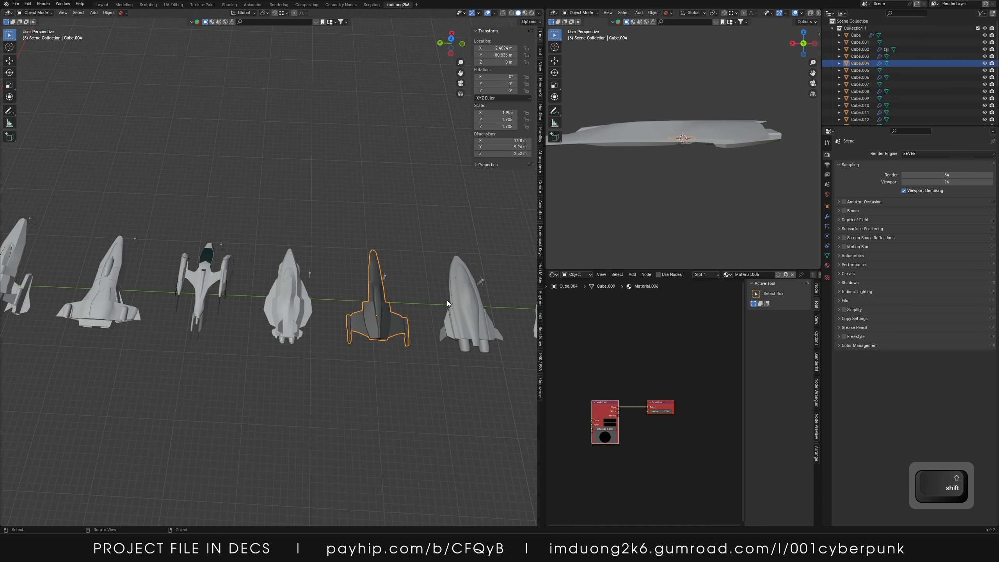
left_click(466, 298)
middle_click_drag(511, 293, 319, 307, "shift")
left_click(190, 313)
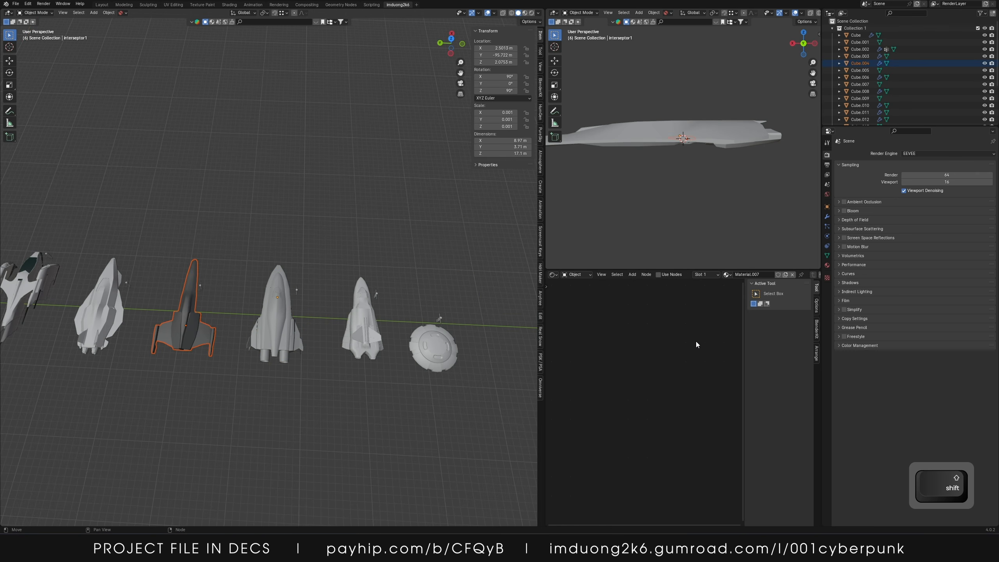
left_click_drag(544, 311, 411, 311)
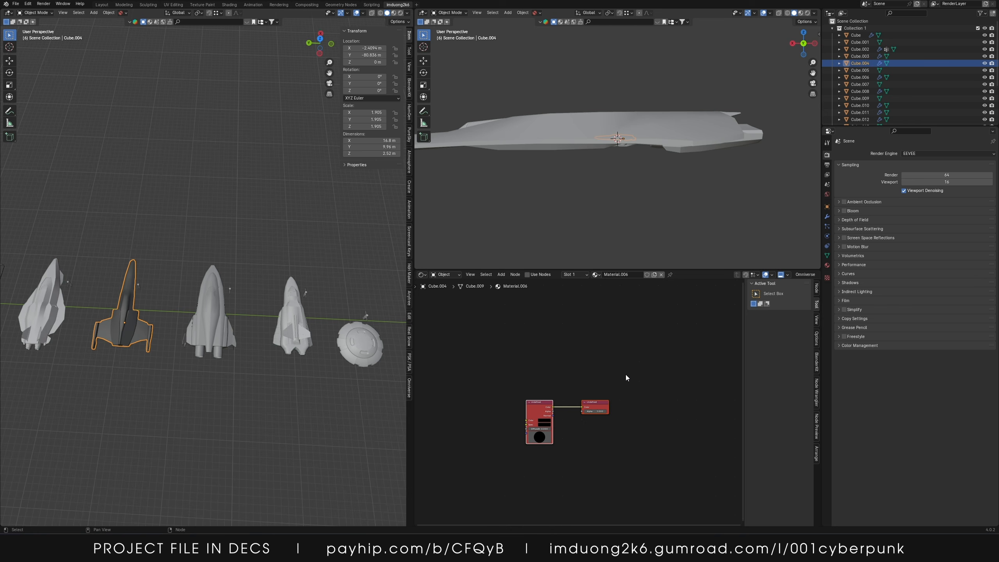
left_click(660, 275)
scroll(189, 293, "up", 1)
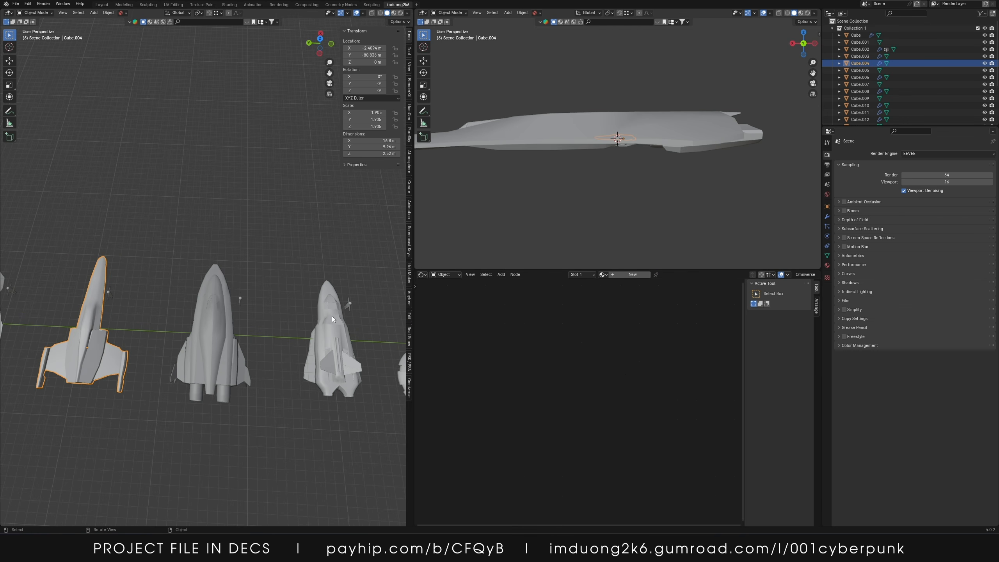
scroll(331, 316, "down", 1)
Select the parts of the round disc ship and join them into a single object
left_click(372, 345)
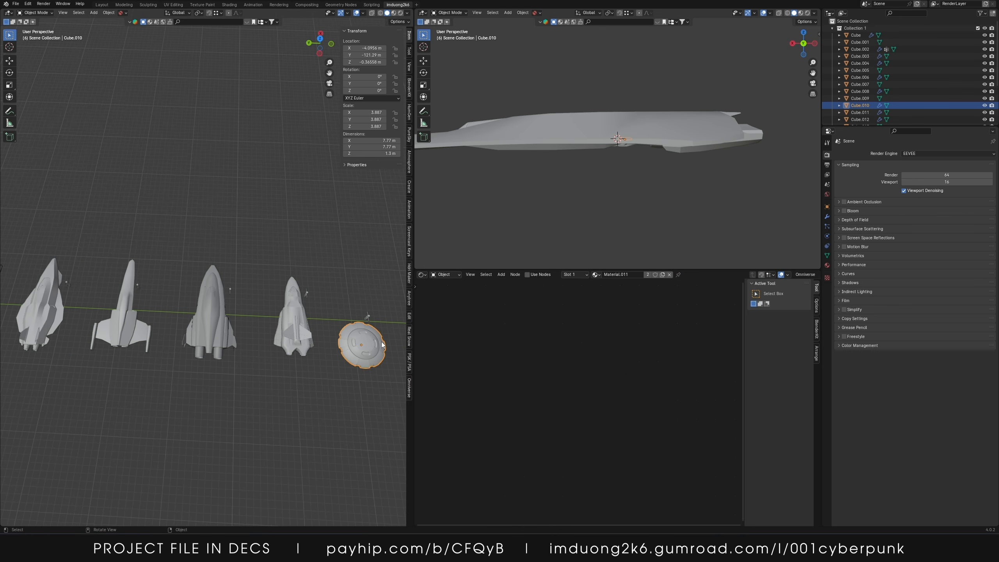
left_click(359, 334, "shift")
left_click(361, 343, "shift")
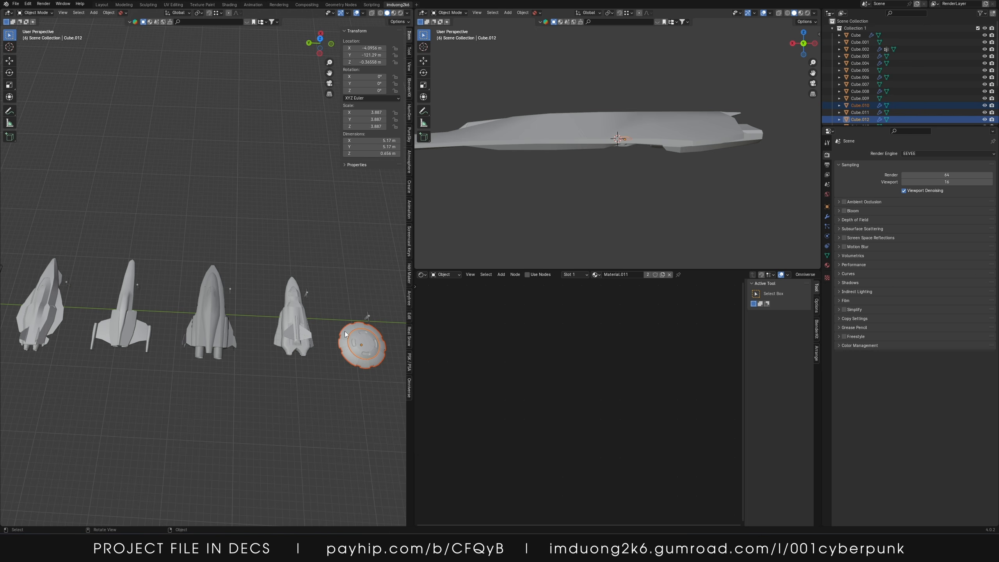
key("ctrl+j")
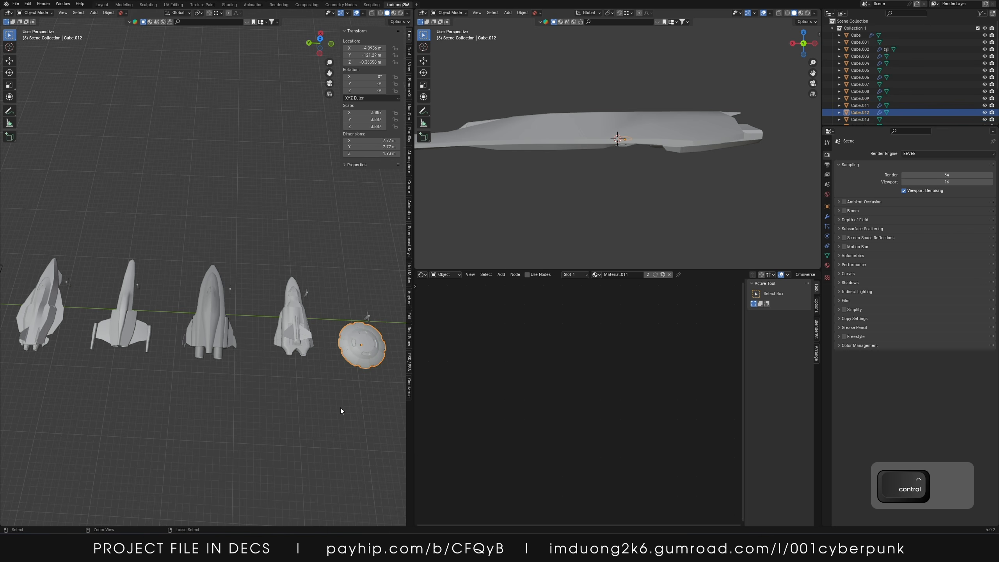
middle_click_drag(351, 307, 293, 315, "shift")
left_click(289, 320)
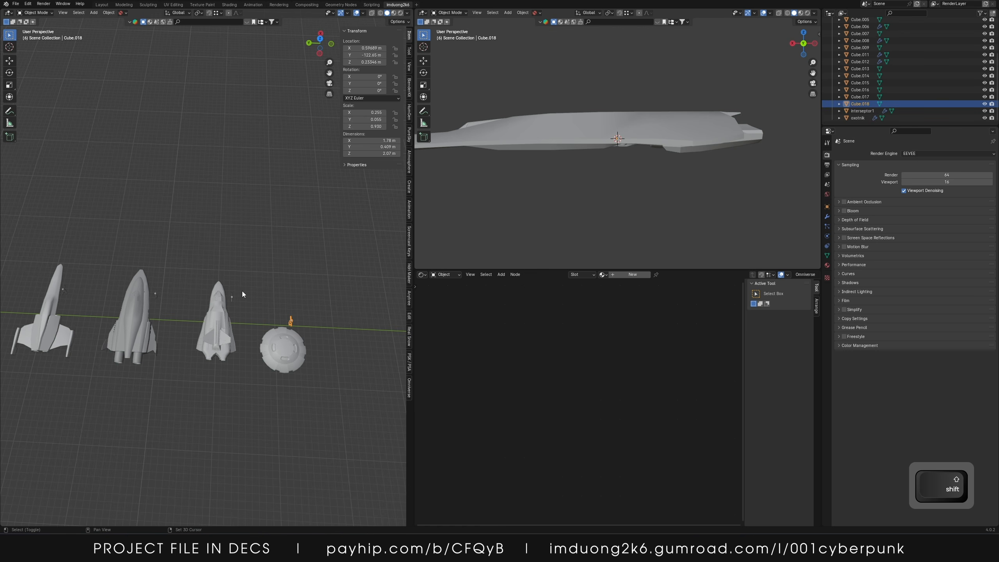
Select the small stray objects scattered around the ships and delete them
left_click(153, 301, "shift")
middle_click_drag(153, 300, 174, 281, "shift")
left_click(173, 310, "shift")
left_click(136, 306, "shift")
left_click(144, 287, "shift")
left_click(140, 283, "shift")
middle_click_drag(131, 256, 155, 269, "shift")
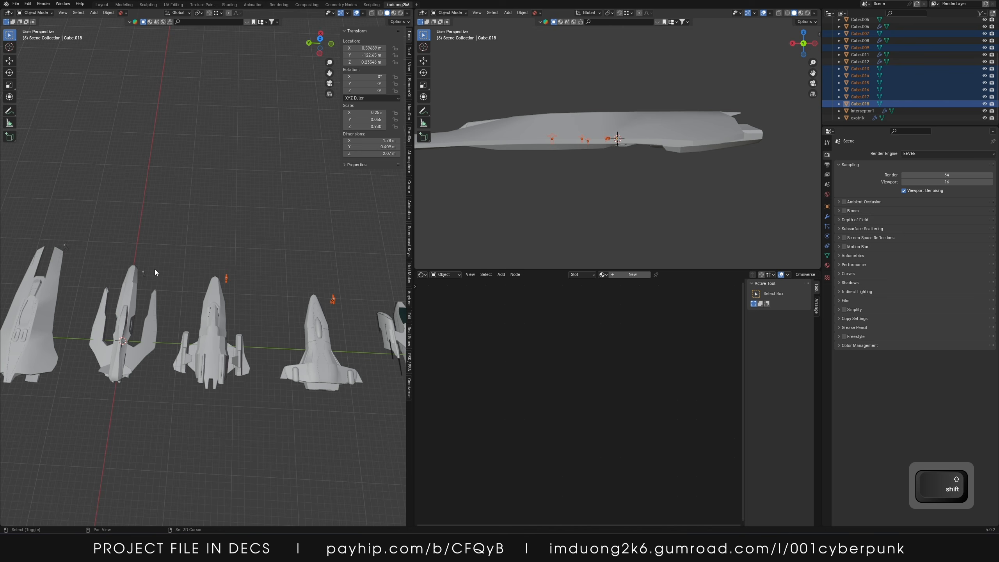
left_click(143, 276, "shift")
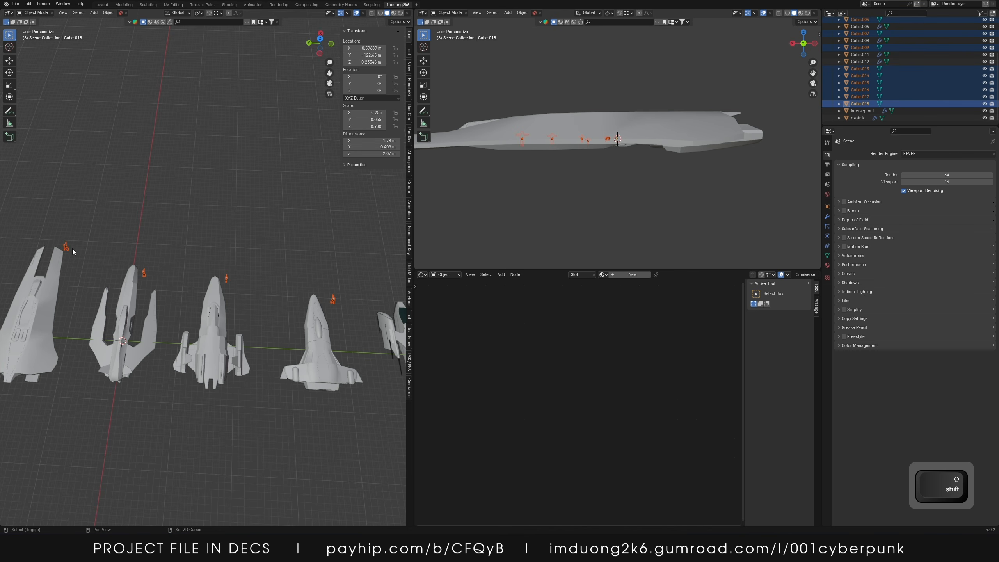
key("Delete")
Select all the ships and export them as Spaceships.fbx, limited to selected mesh objects with Tangent Space enabled
scroll(103, 239, "down", 4)
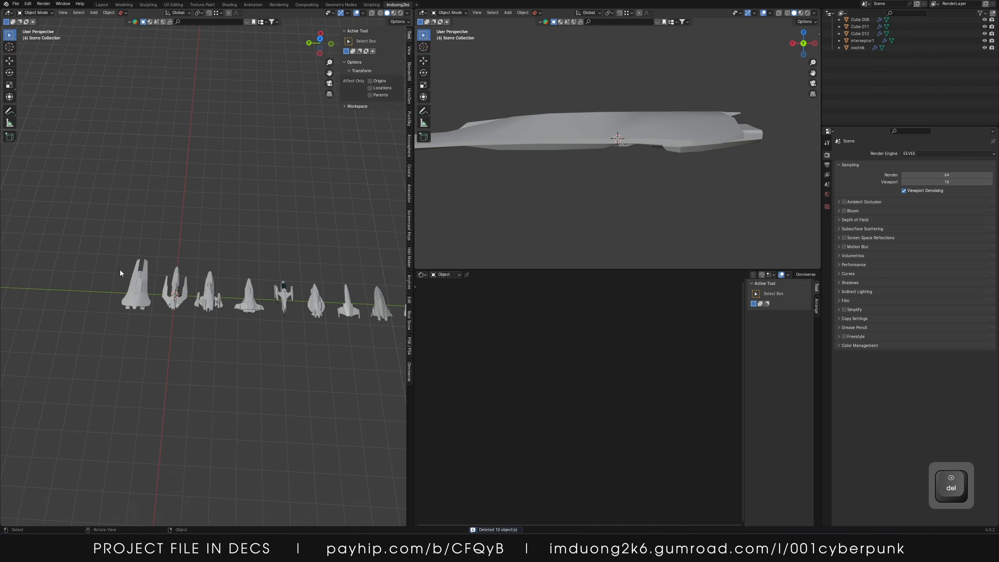
left_click_drag(85, 271, 147, 292)
scroll(181, 284, "down", 3)
left_click_drag(116, 252, 277, 306)
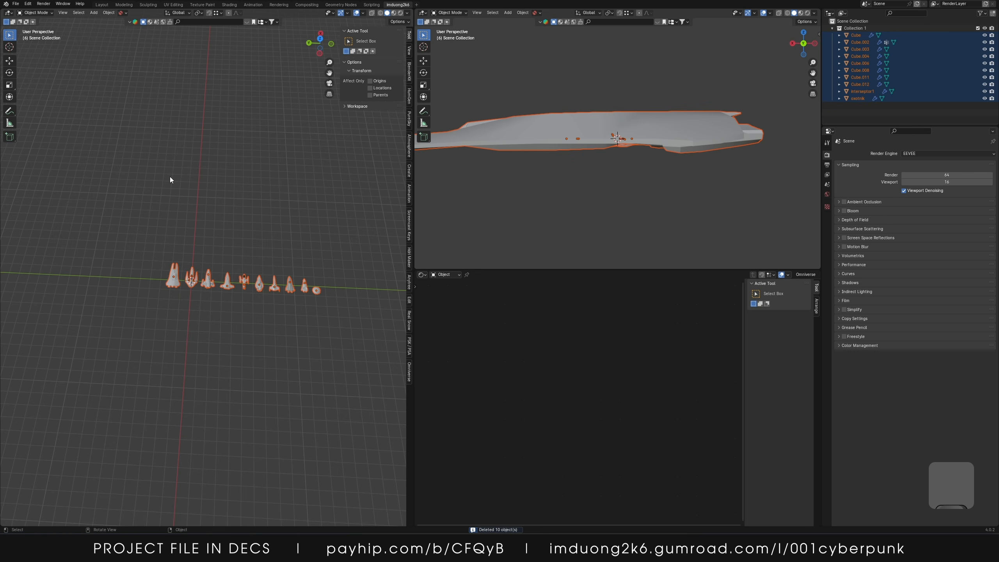
left_click(17, 4)
mouse_move(68, 113)
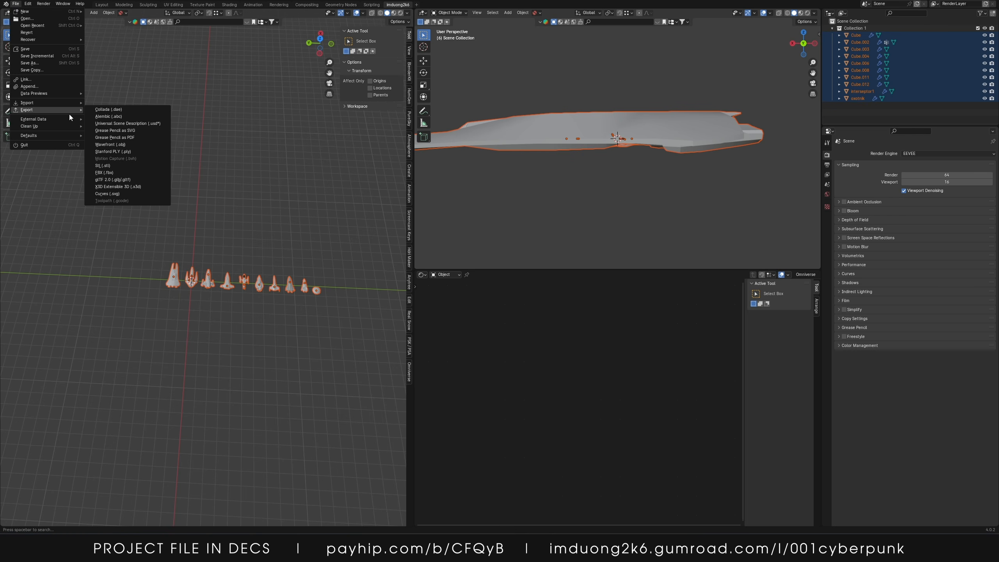
left_click(114, 174)
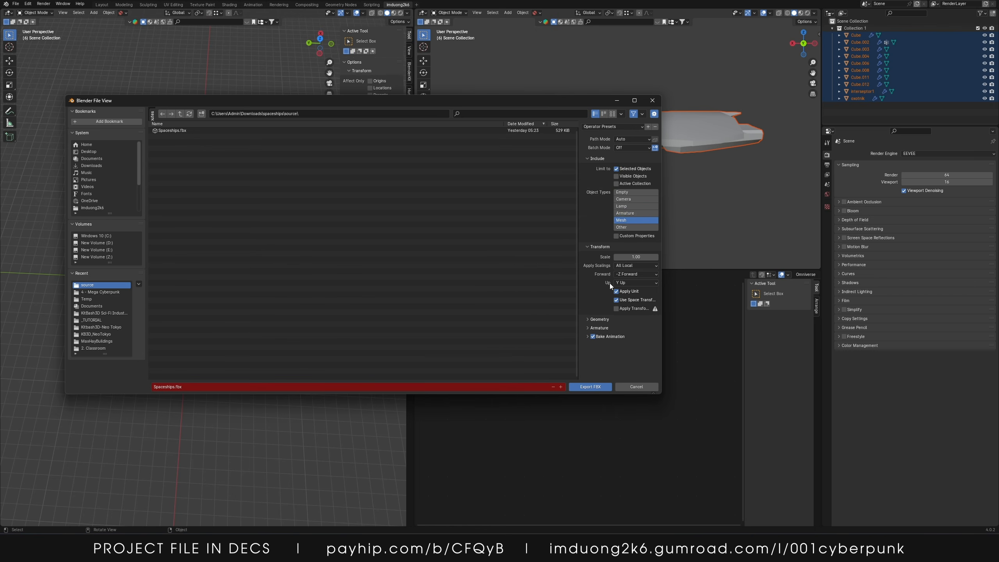
left_click(587, 327)
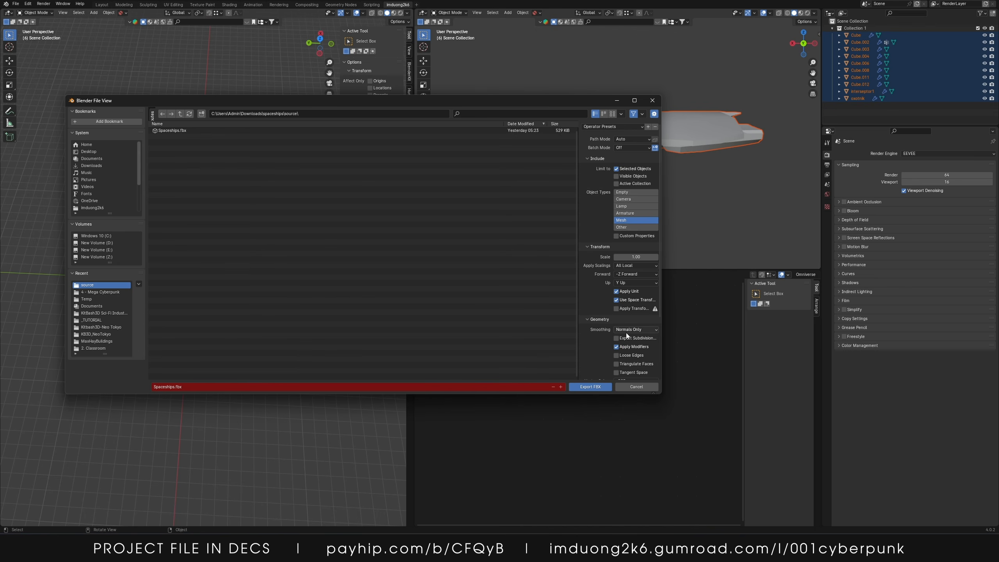
scroll(626, 332, "down", 4)
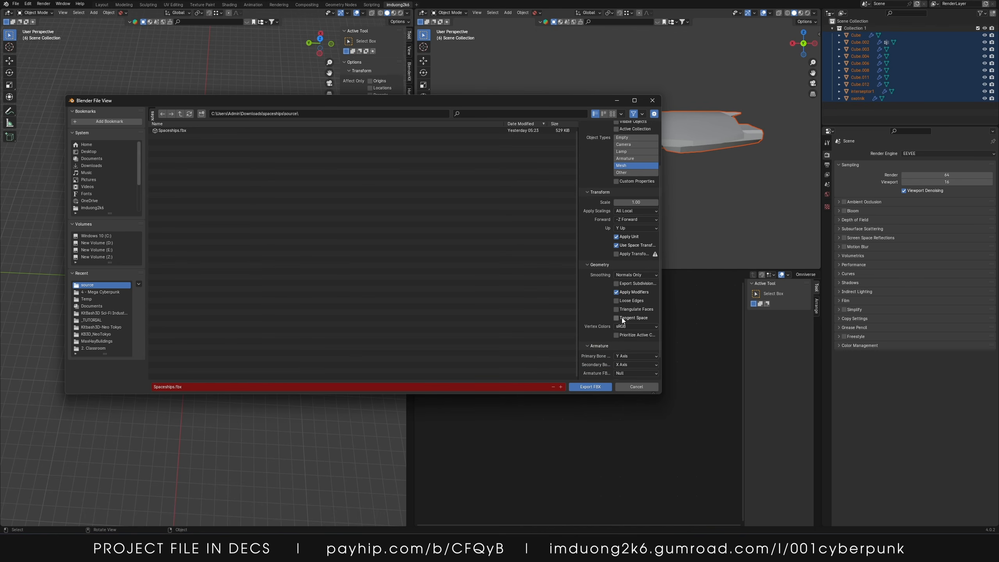
scroll(590, 314, "up", 4)
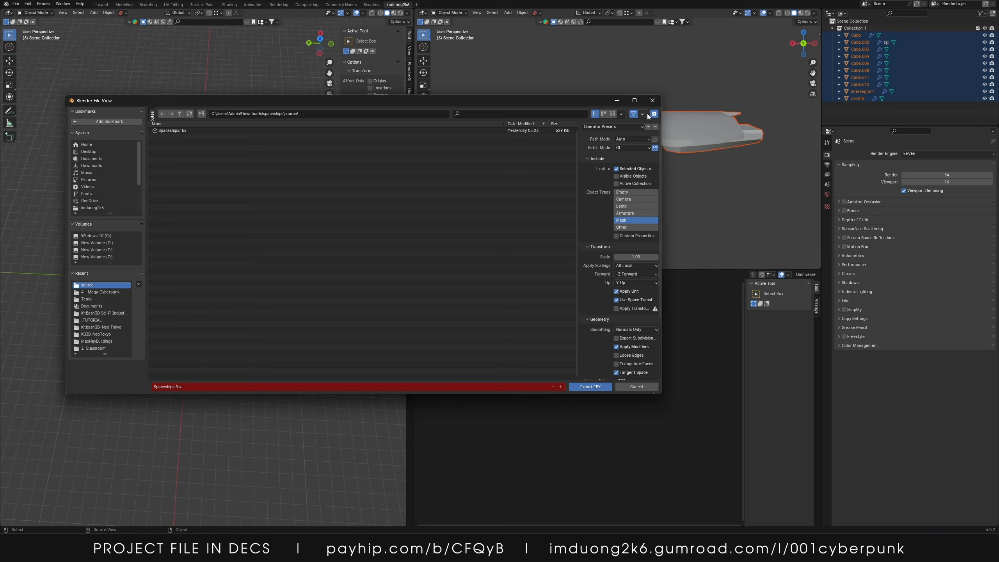
left_click(213, 130)
left_click(590, 387)
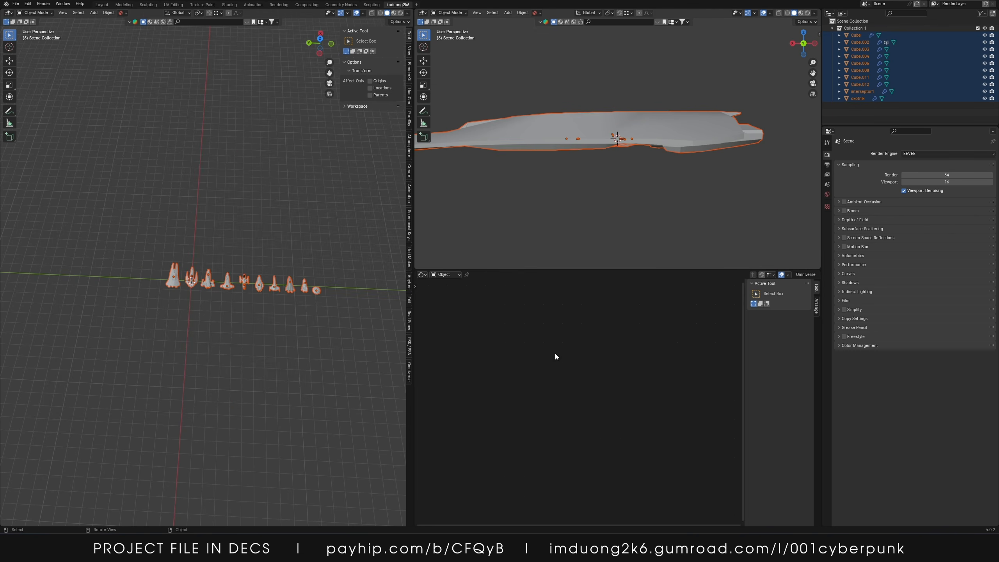
Quit Blender without saving the changes
left_click(257, 245)
key("ctrl+q")
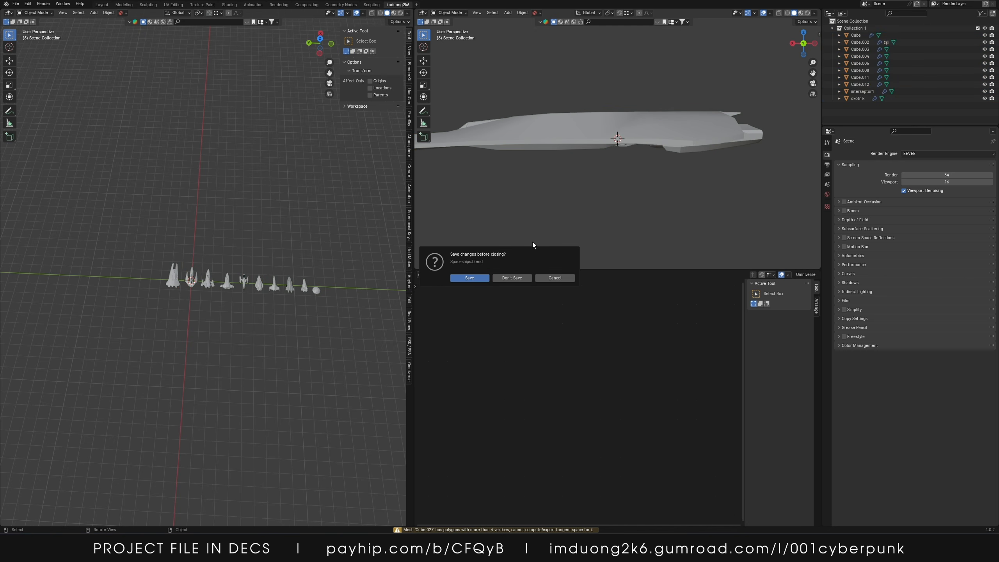
left_click(511, 278)
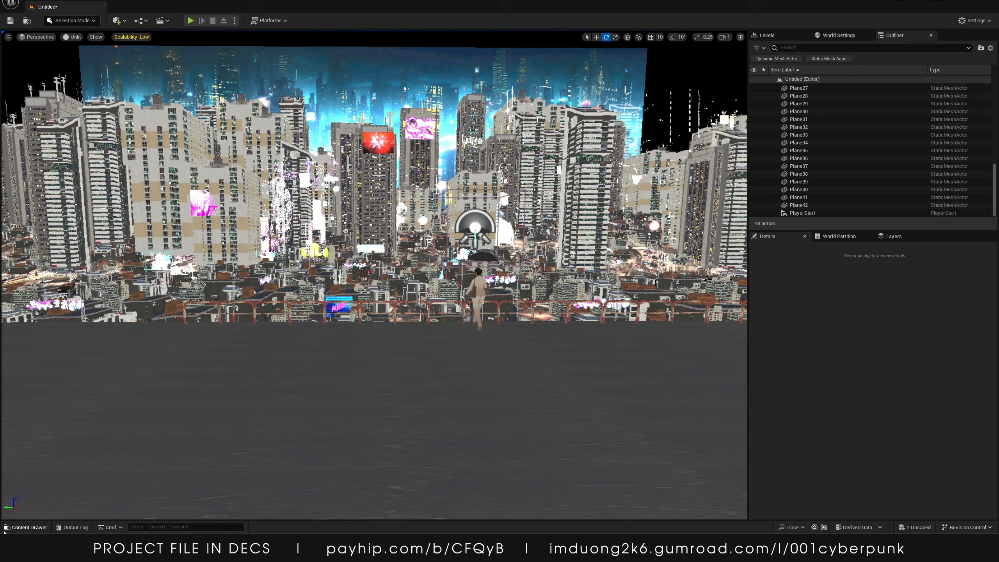
Switch to Unreal Engine and delete the untitled static mesh from the Spaceships content folder
left_click(26, 527)
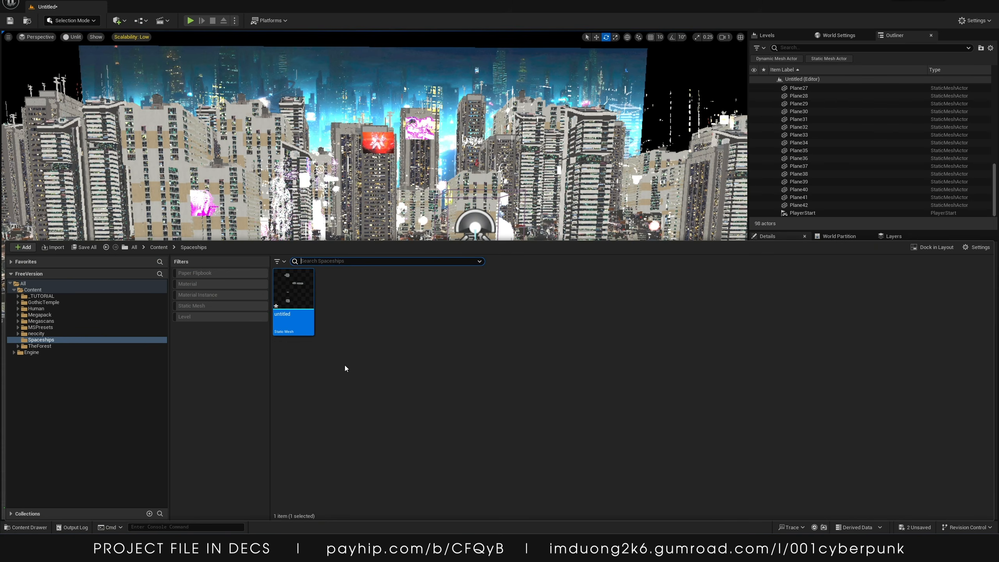
right_click(286, 282)
key("Delete")
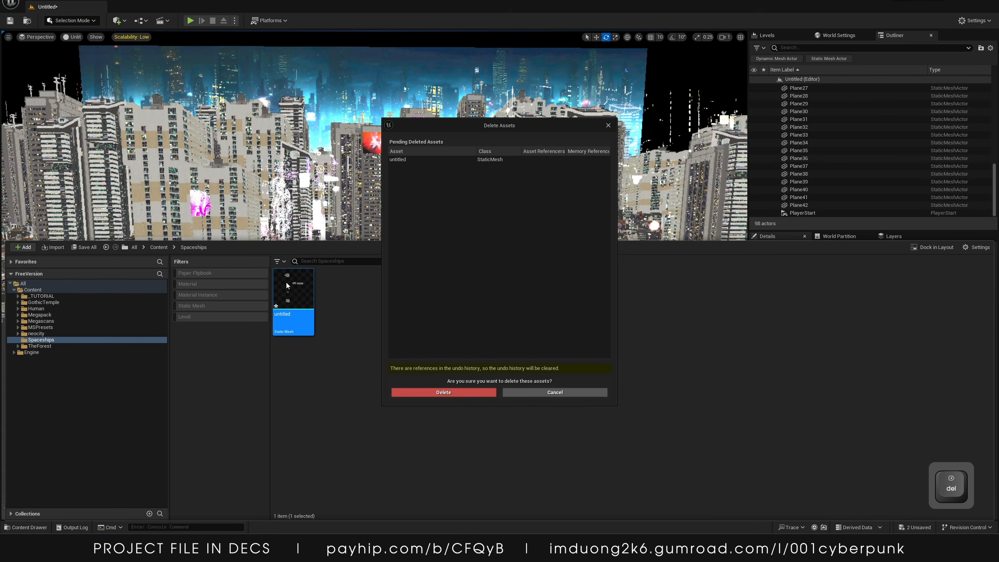
left_click(407, 392)
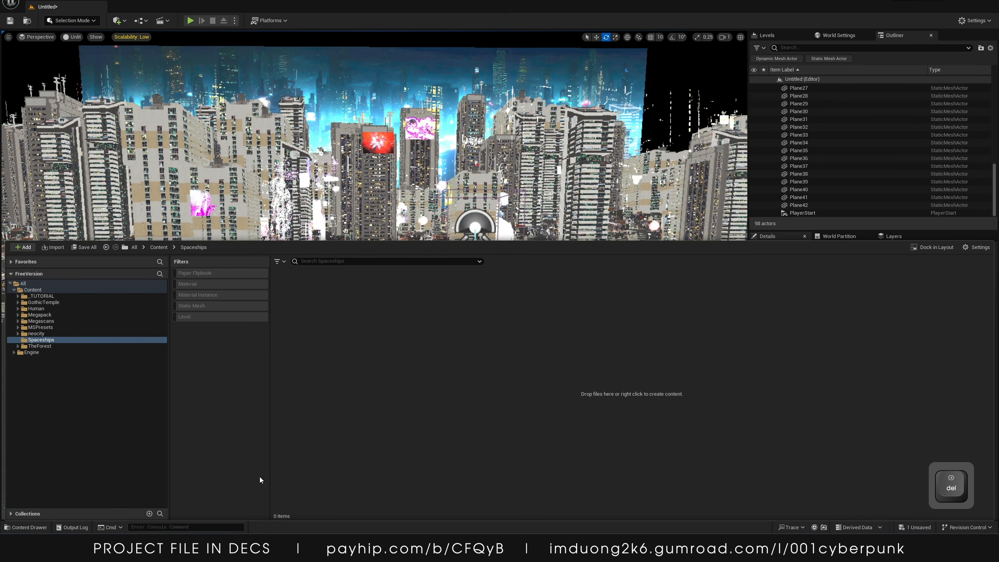
Search the computer for scapeships.fbx and open it for import into the Spaceships folder
key("super+e")
left_click_drag(538, 251, 998, 255)
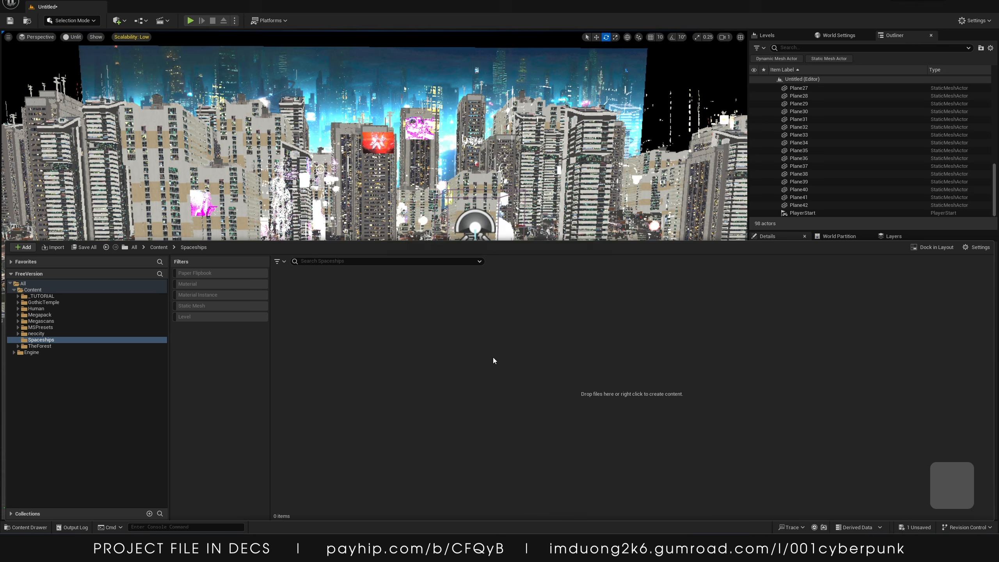
key("alt+space")
type("scapesh")
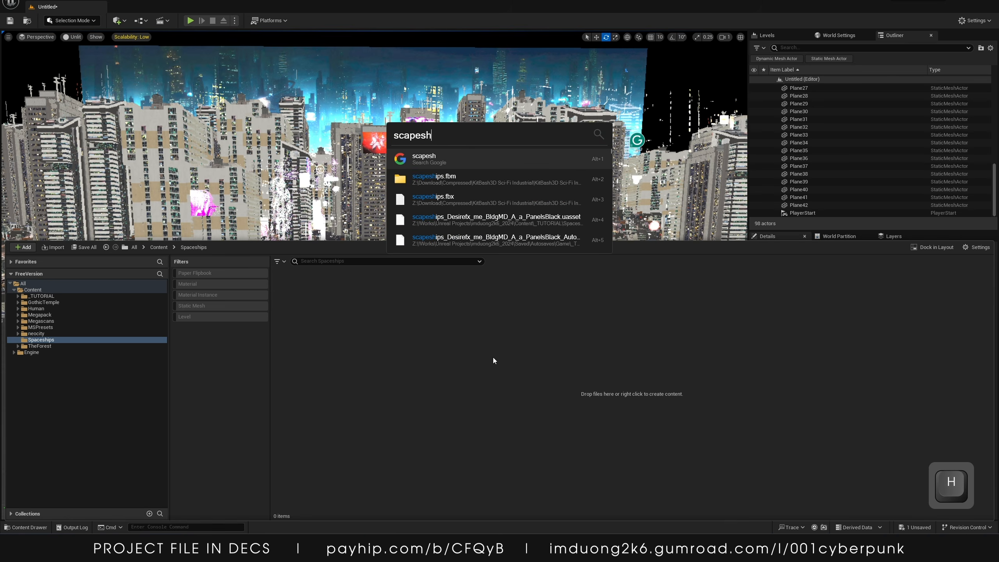
key("Down")
key("Down")
key("Down")
key("Down")
key("Down")
key("Down")
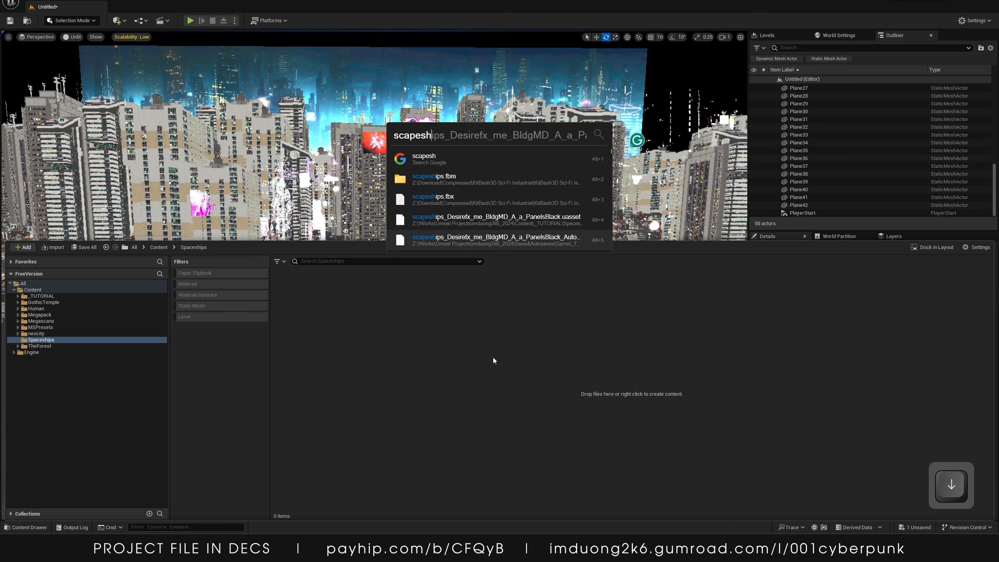
type("ips")
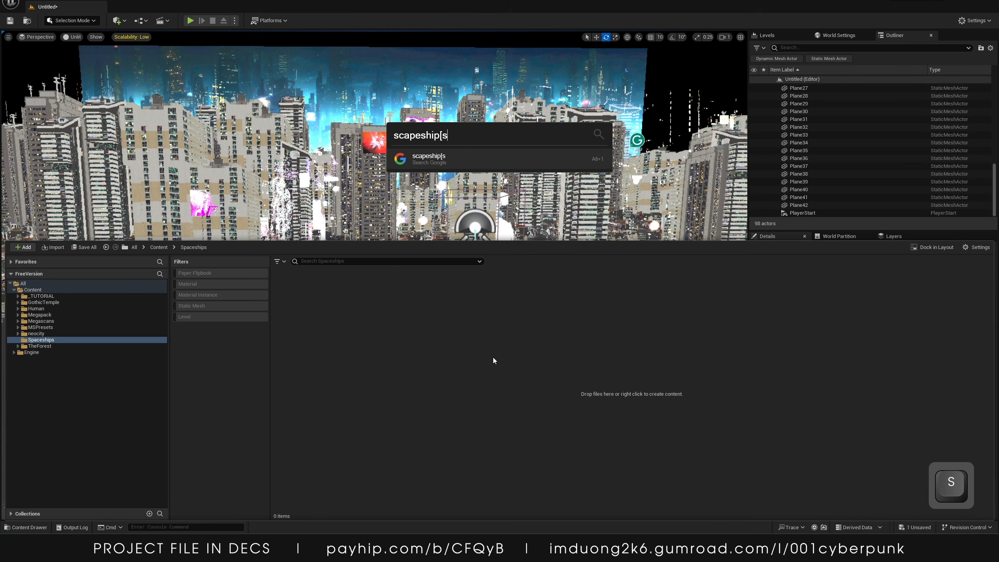
type(".f")
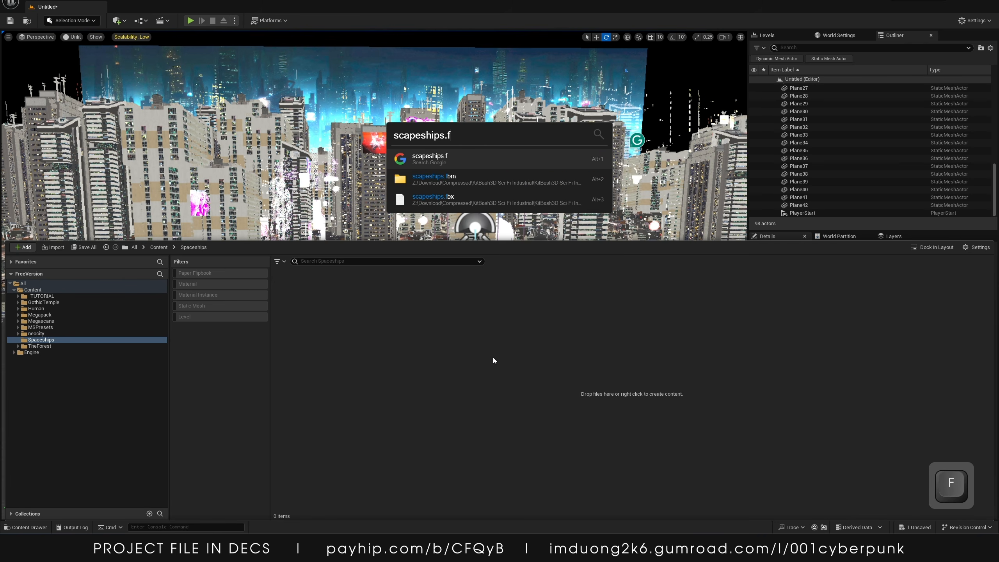
type("b")
key("Down")
key("Down")
key("Down")
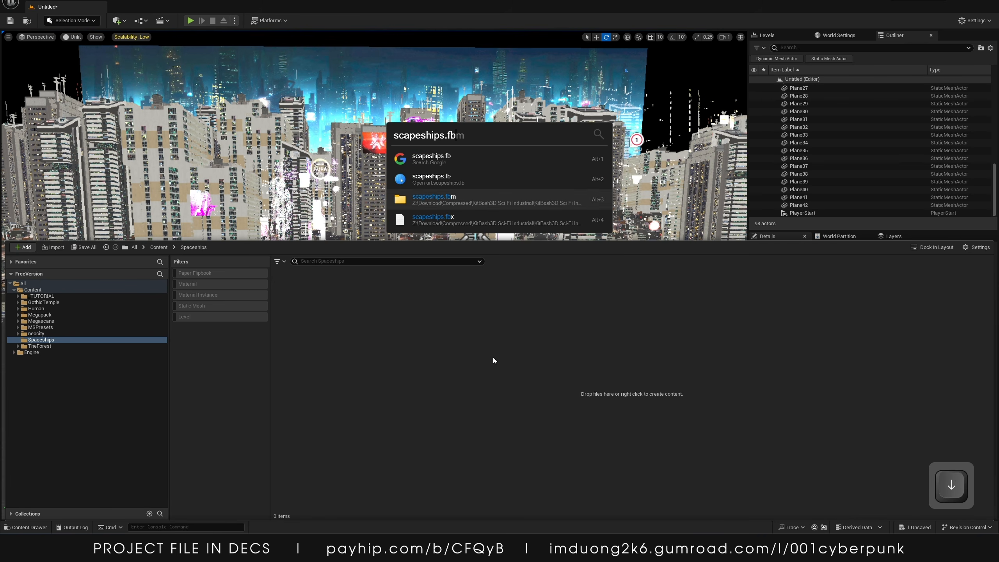
key("Right")
key("Return")
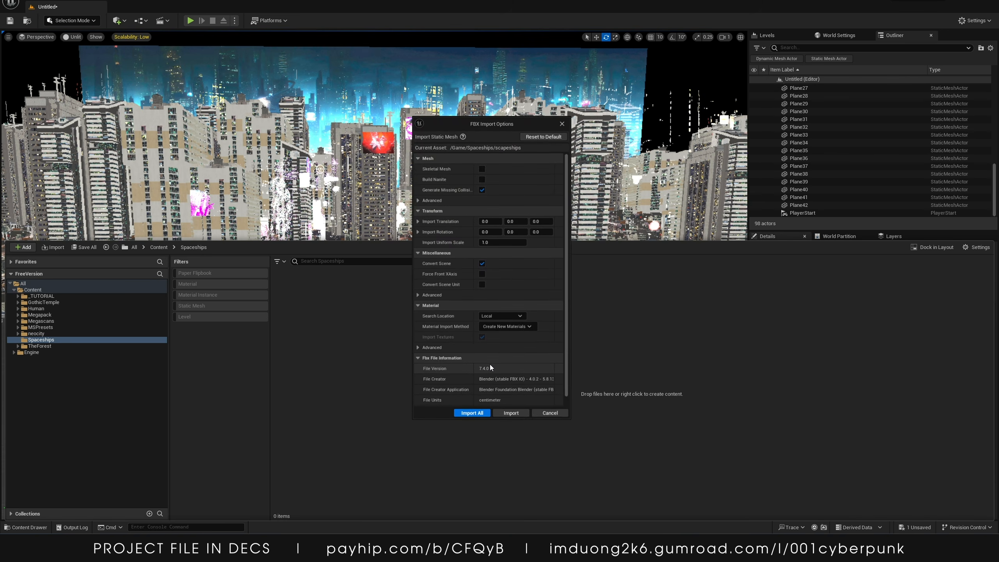
Import all meshes from the FBX with default options and close the message log
left_click(473, 414)
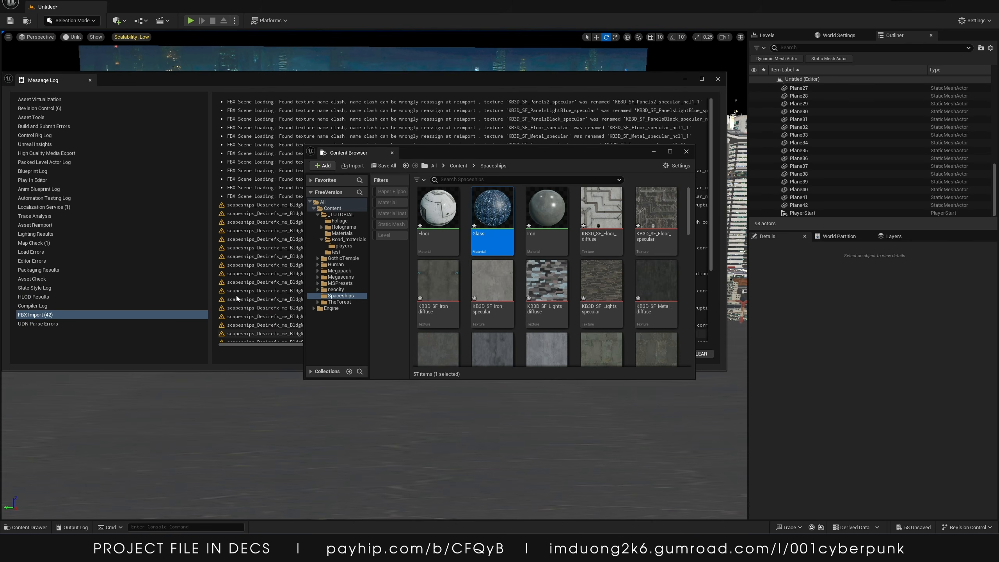
left_click(492, 236)
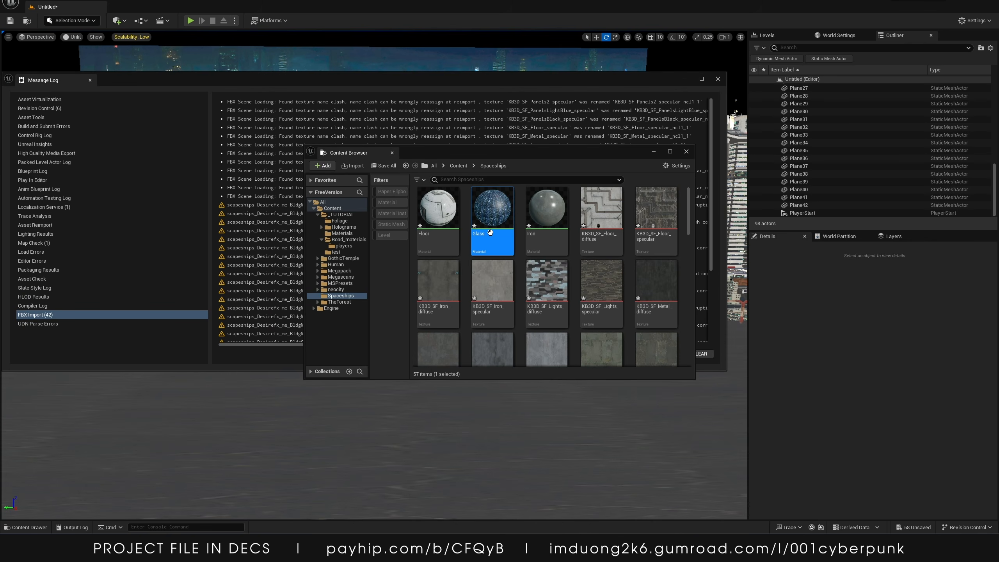
left_click(718, 80)
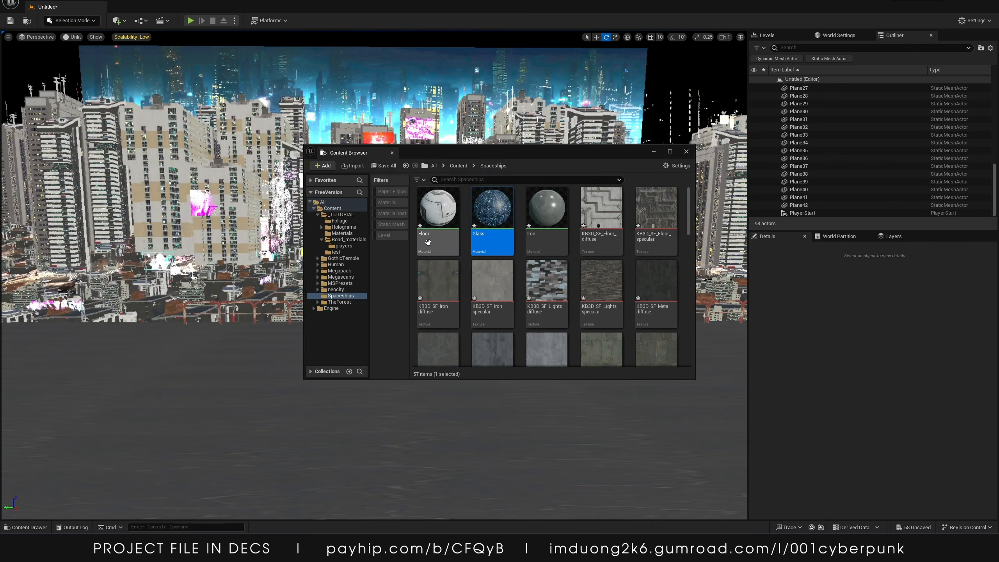
Open the imported Glass material and browse through the imported textures and meshes
double_click(491, 219)
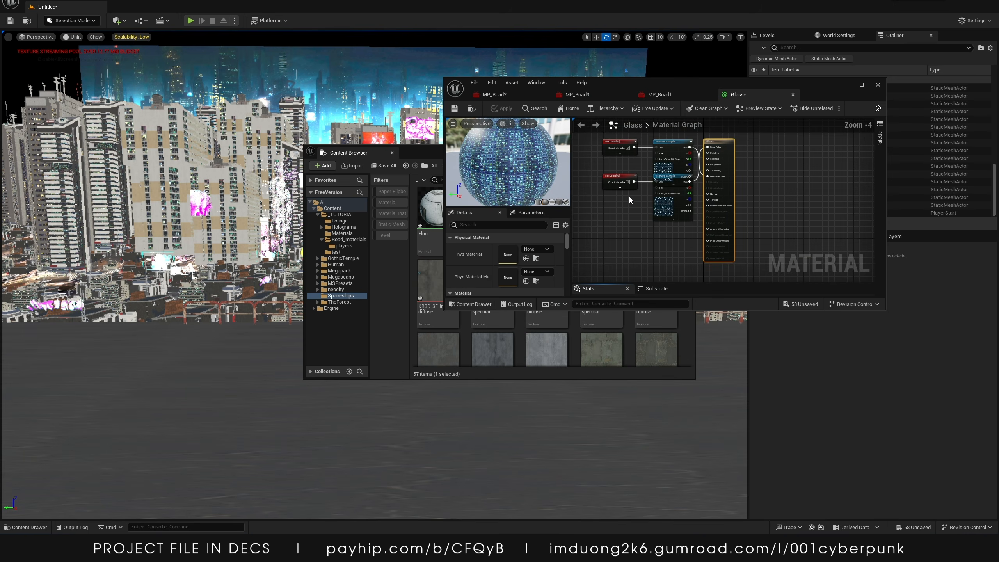
left_click(877, 85)
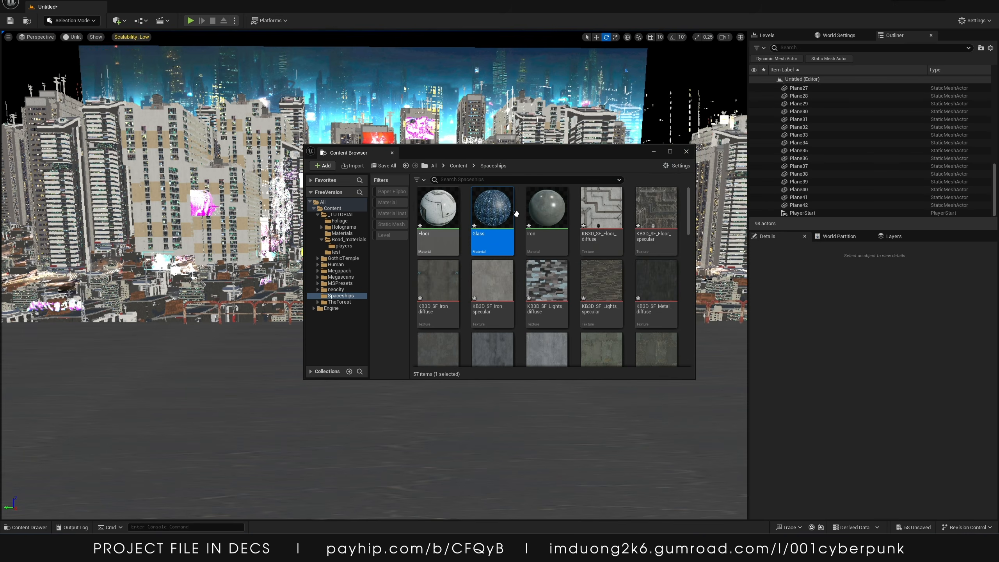
scroll(512, 219, "down", 1)
scroll(512, 219, "up", 1)
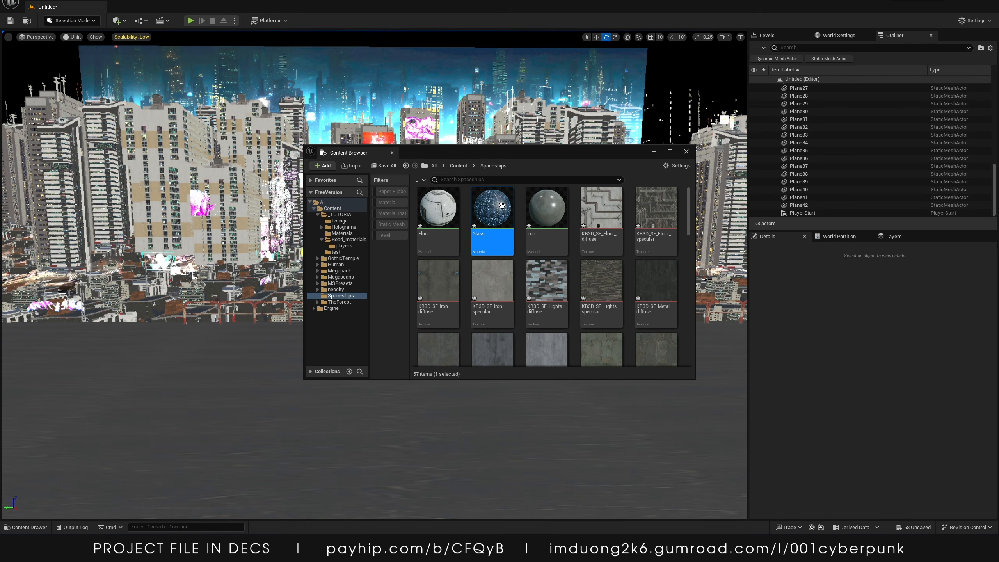
scroll(532, 284, "down", 10)
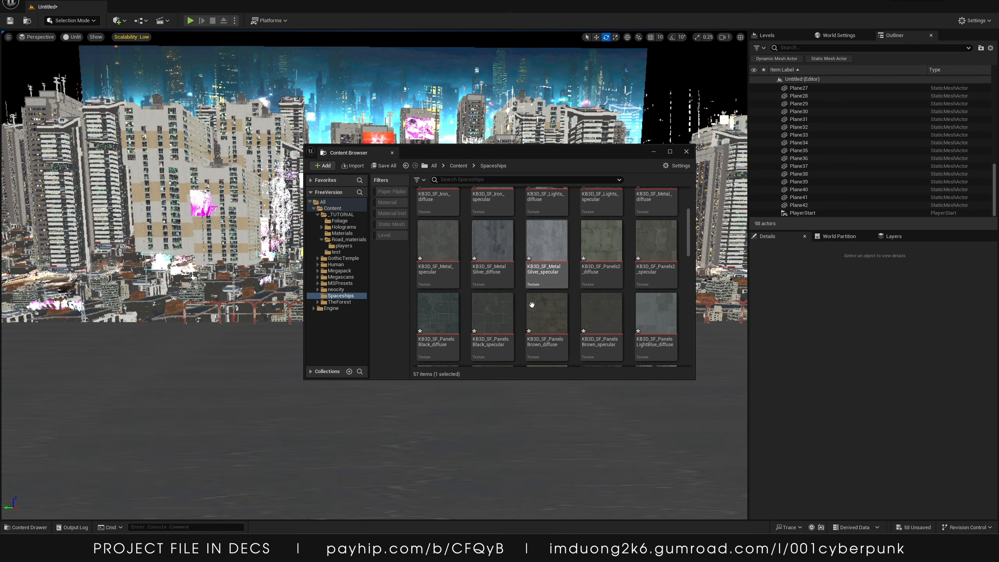
scroll(526, 341, "down", 4)
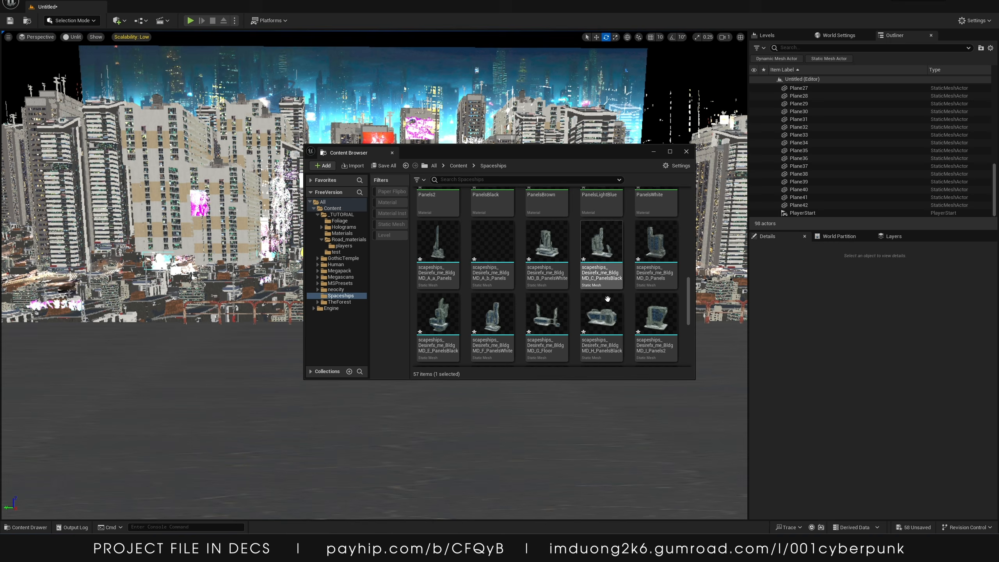
Create a new Basic level, saving the current untitled level first
left_click(33, 1)
left_click(51, 16)
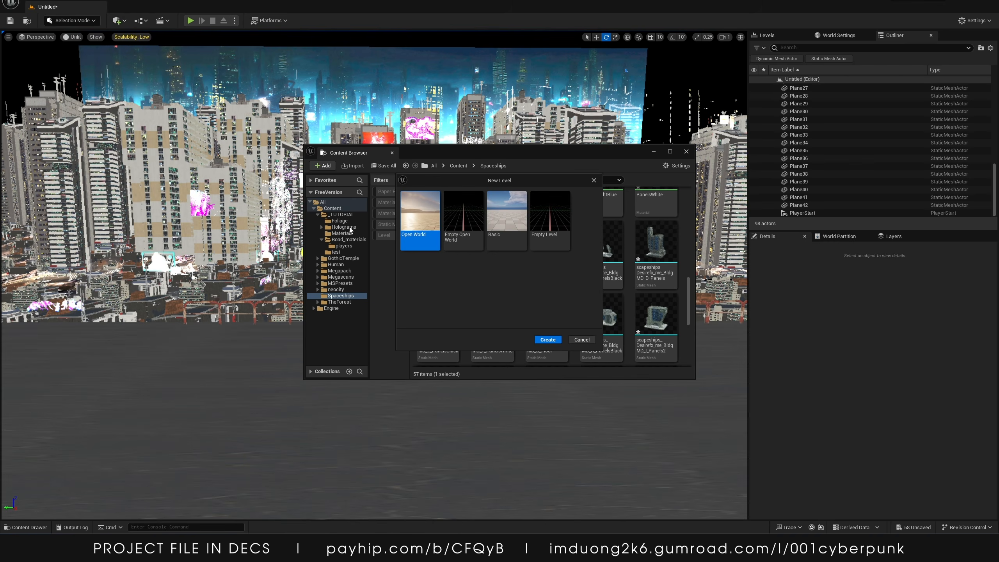
left_click(501, 217)
left_click(549, 340)
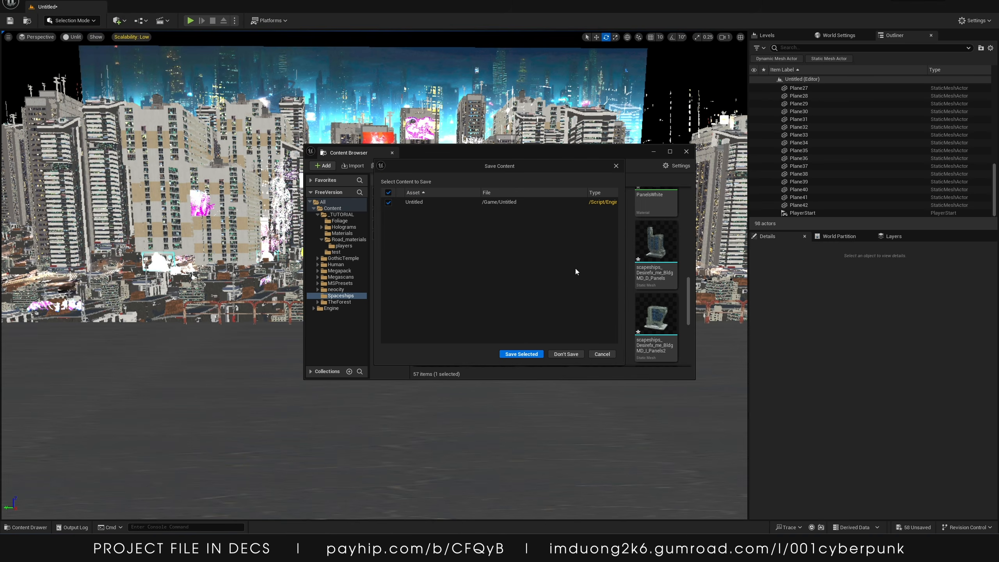
left_click(521, 354)
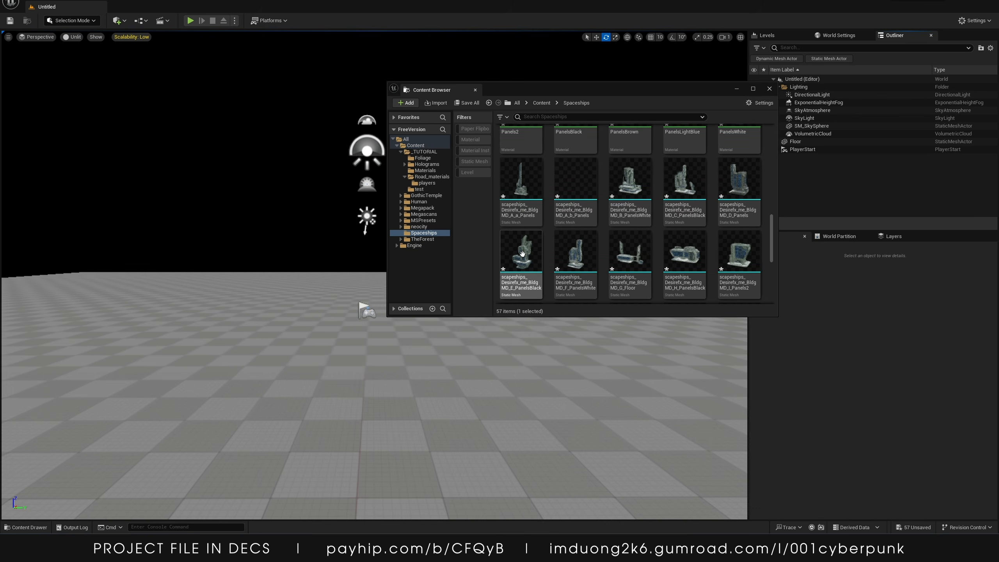
Select the E_Panels2, F_lights and G_Iron building meshes in the Spaceships folder and place them into the level
scroll(522, 253, "down", 5)
left_click(631, 184)
left_click(576, 184, "ctrl")
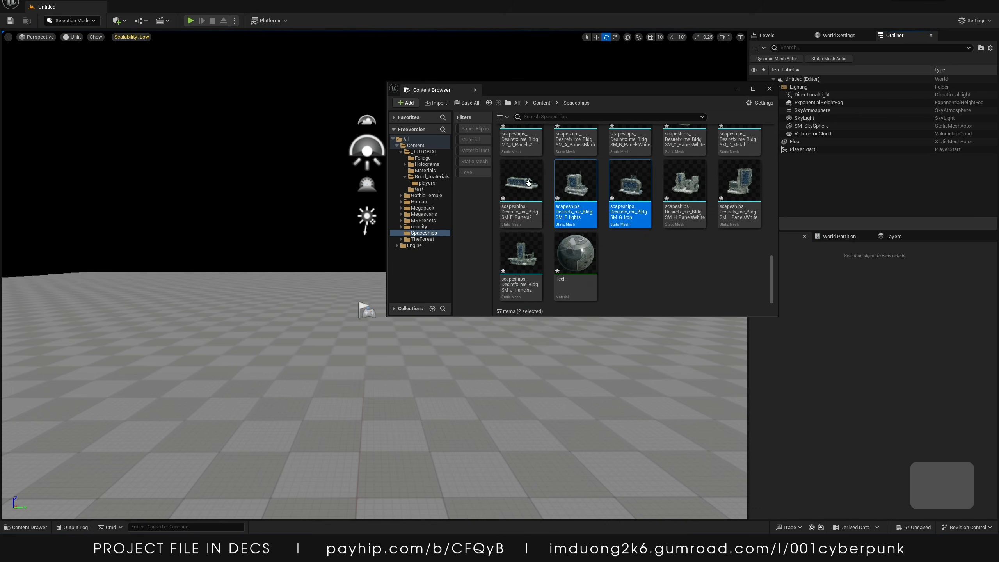
left_click(528, 182, "ctrl")
left_click(530, 249, "shift")
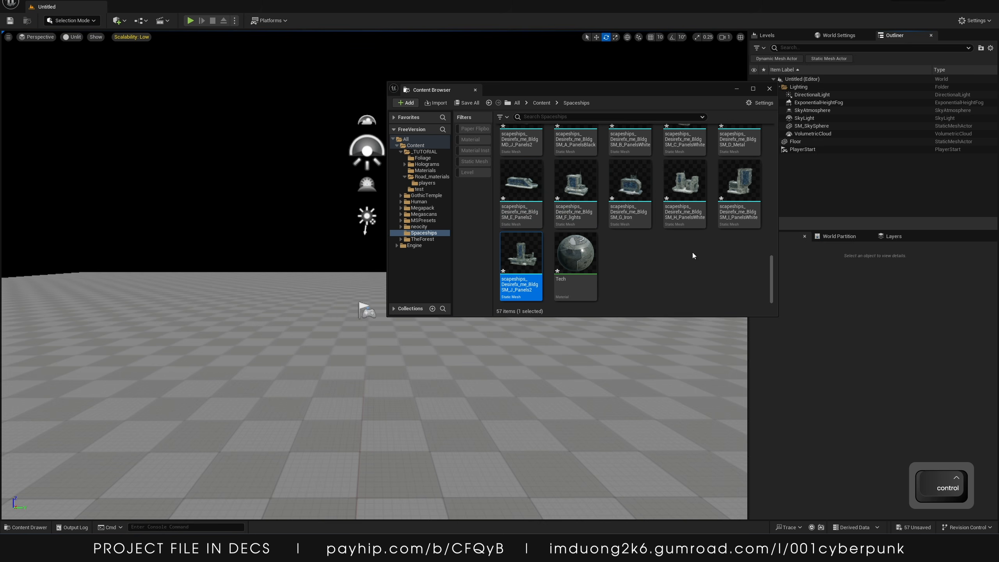
scroll(693, 254, "up", 2)
left_click(621, 239)
left_click(572, 234, "shift")
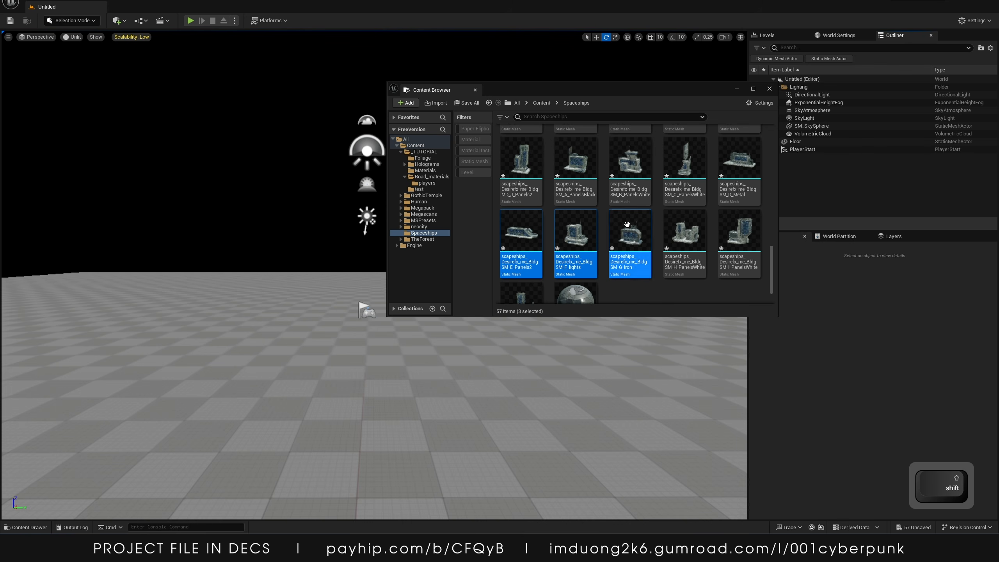
left_click(508, 229, "shift")
left_click_drag(508, 228, 133, 359)
Arrange the three pieces together, stacking the F_lights and G_Iron pieces onto the E_Panels2 base
left_click(770, 90)
key("s")
right_click_drag(551, 220, 626, 230)
mouse_move(396, 254)
right_mouse_down()
mouse_move(409, 249)
mouse_move(396, 254)
right_mouse_up()
key("w")
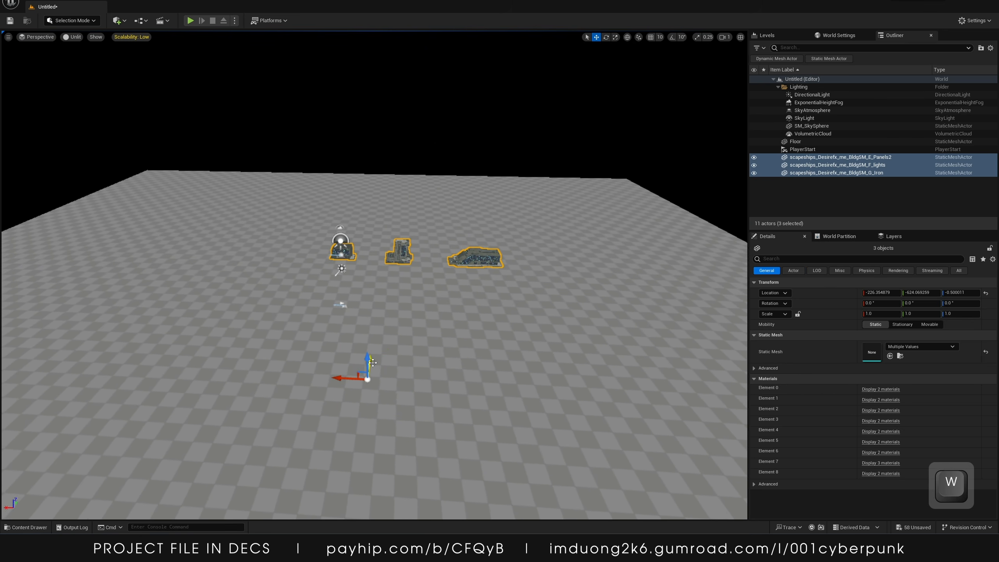
left_click_drag(372, 363, 357, 472)
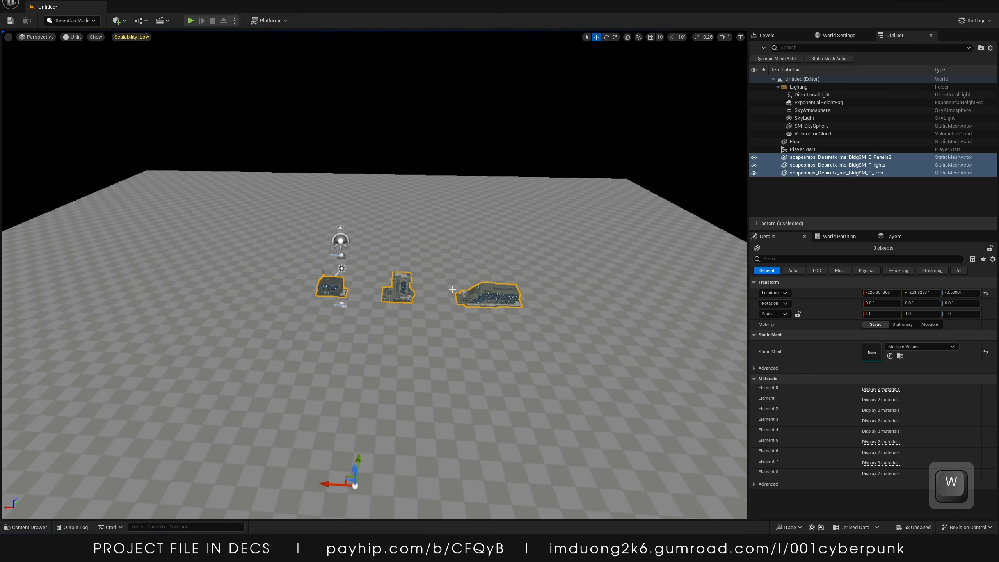
left_click(482, 298)
left_click_drag(326, 484, 199, 497)
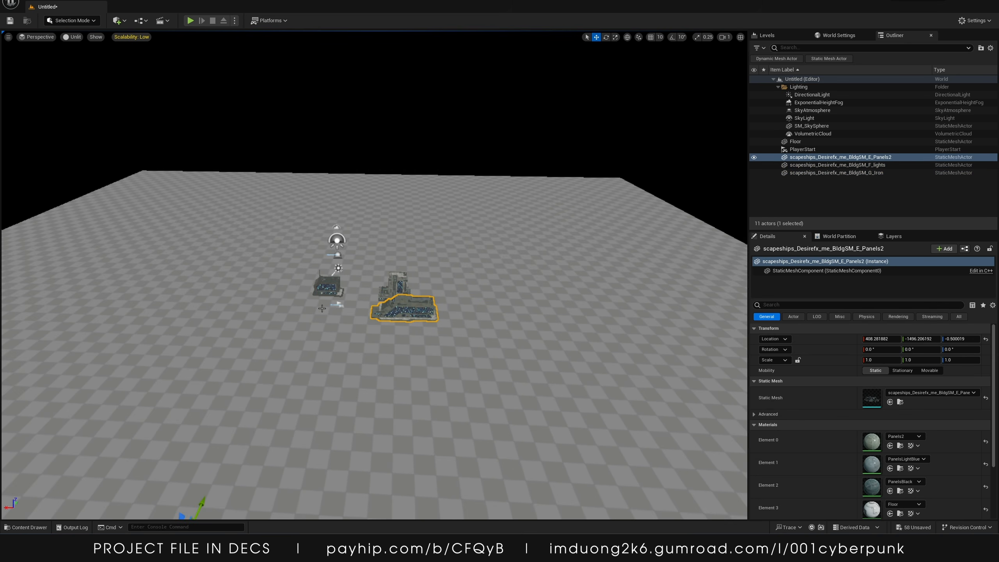
left_click(326, 288)
left_click_drag(353, 472, 478, 428)
Select all three pieces and set their pivot offset here, snapped, at the group
left_click(396, 279, "shift")
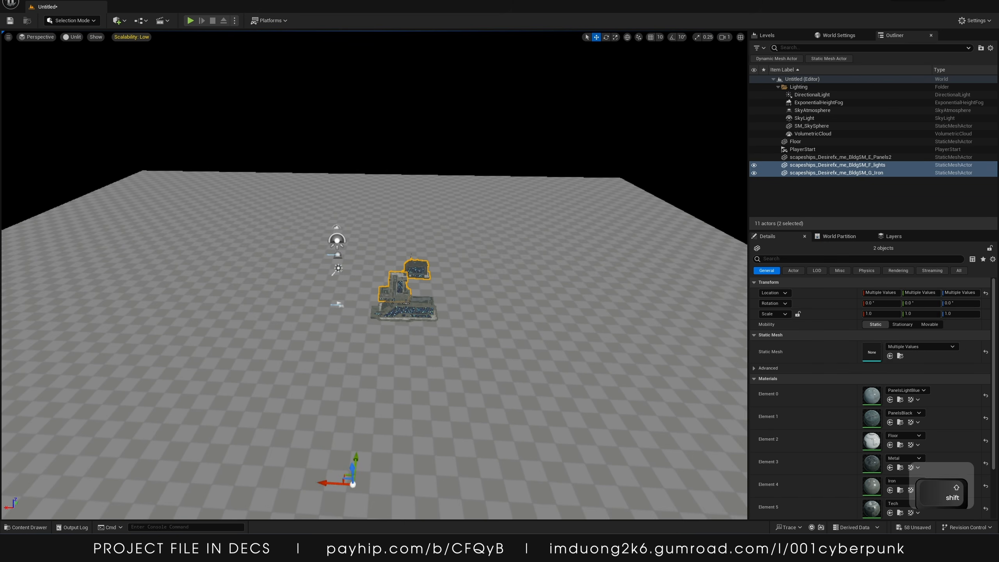
left_click(401, 310, "shift")
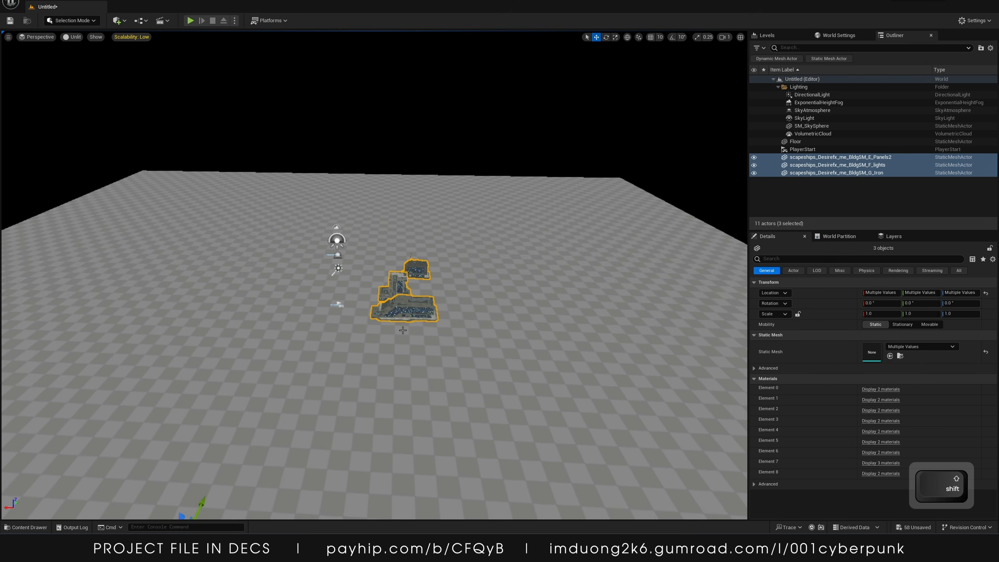
right_click(403, 301)
mouse_move(441, 226)
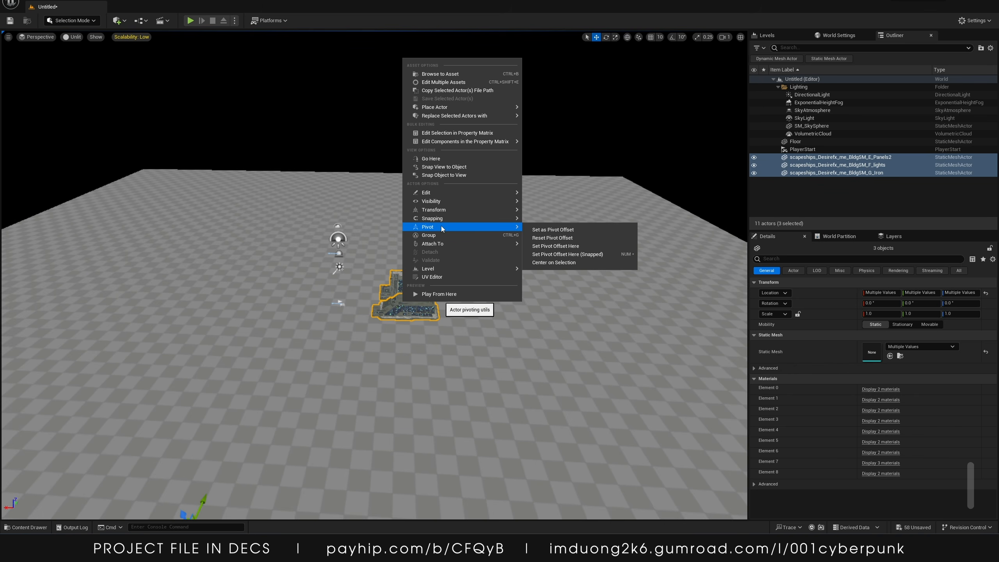
left_click(563, 254)
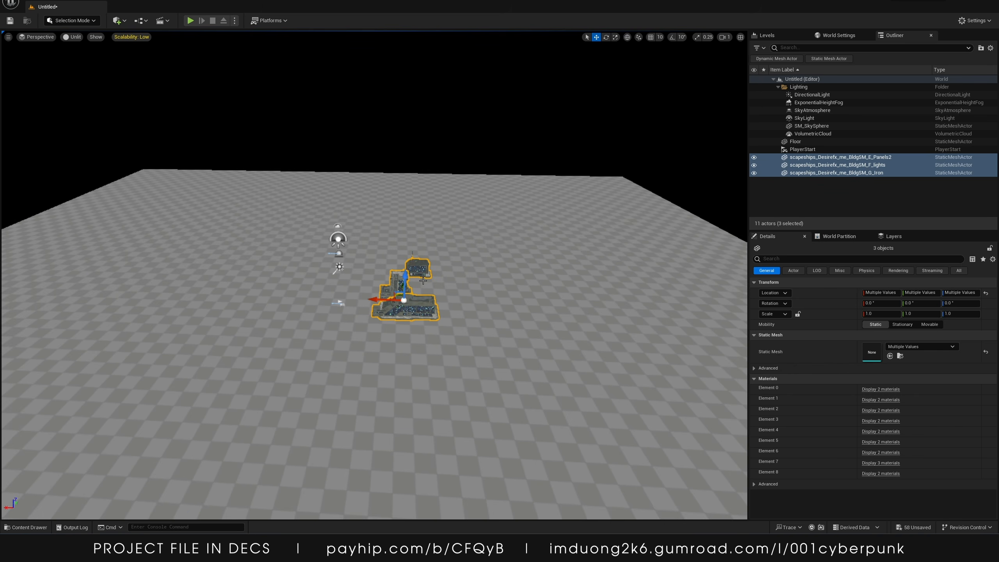
Raise the assembled three-piece group above the floor
left_click_drag(406, 278, 410, 176)
key("w")
right_click_drag(410, 176, 307, 153)
key("d")
key("s")
right_click_drag(377, 259, 377, 259)
Scale the E_Panels2 piece's mesh component to about -1.75 along X with the scale gizmo
left_click(320, 276)
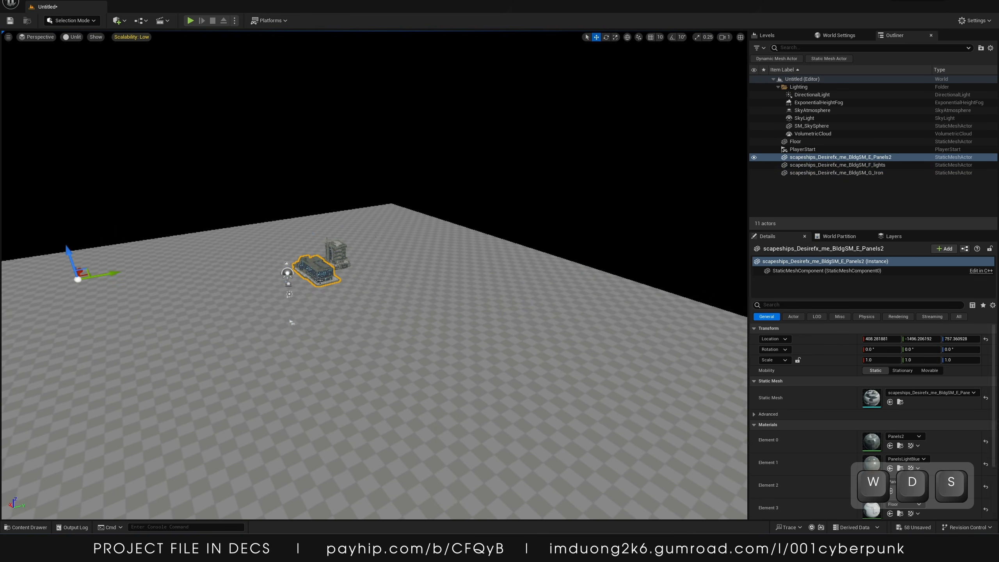
key("e")
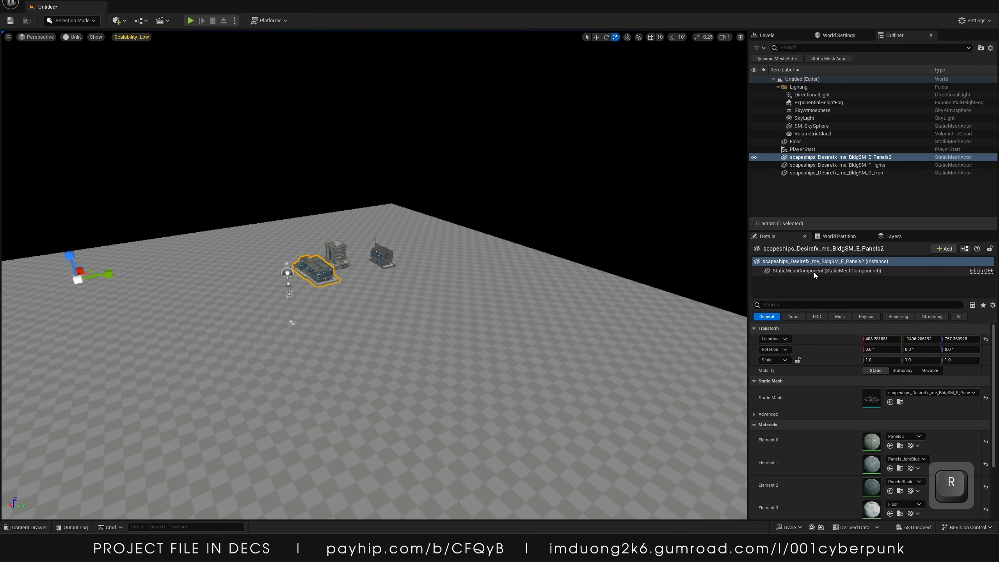
left_click(813, 272)
left_click_drag(87, 269, 91, 256)
key("ctrl+z")
key("w")
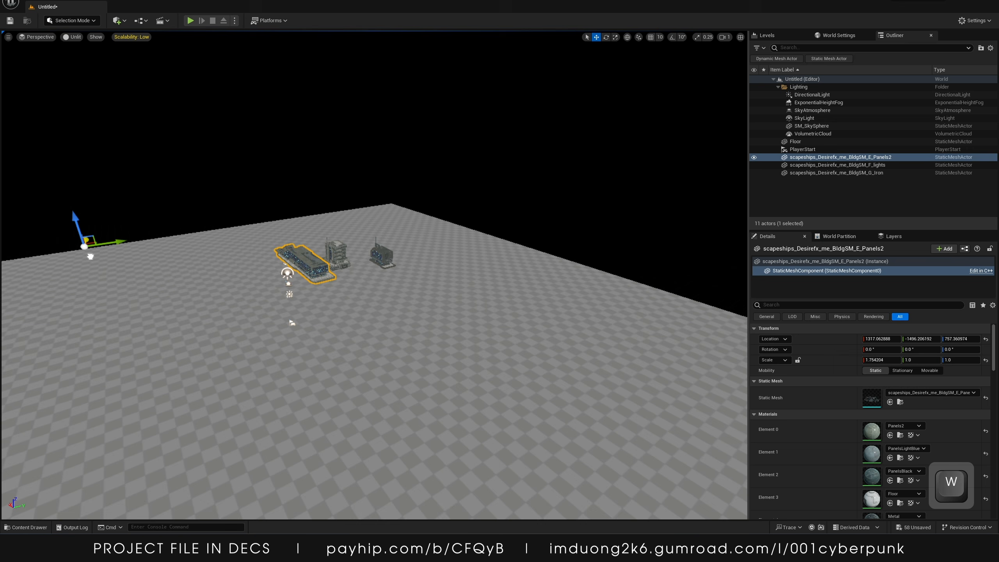
Duplicate the F_lights and G_Iron pieces and move the copies beside the original group
left_click(343, 254)
left_click(381, 256, "ctrl")
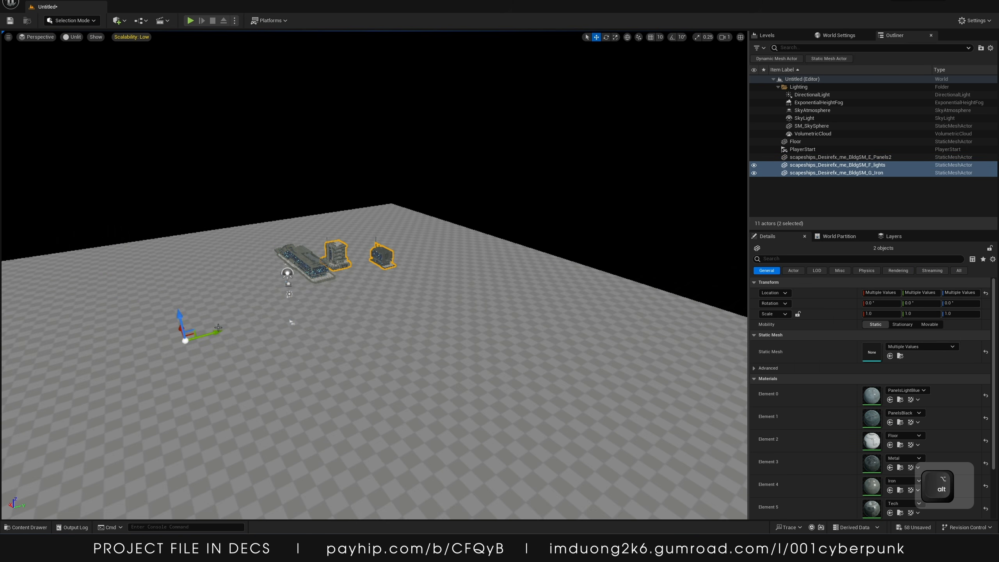
left_click_drag(218, 331, 18, 351, "alt")
key("s")
mouse_move(160, 288)
right_mouse_down()
mouse_move(130, 307)
mouse_move(160, 288)
right_mouse_up()
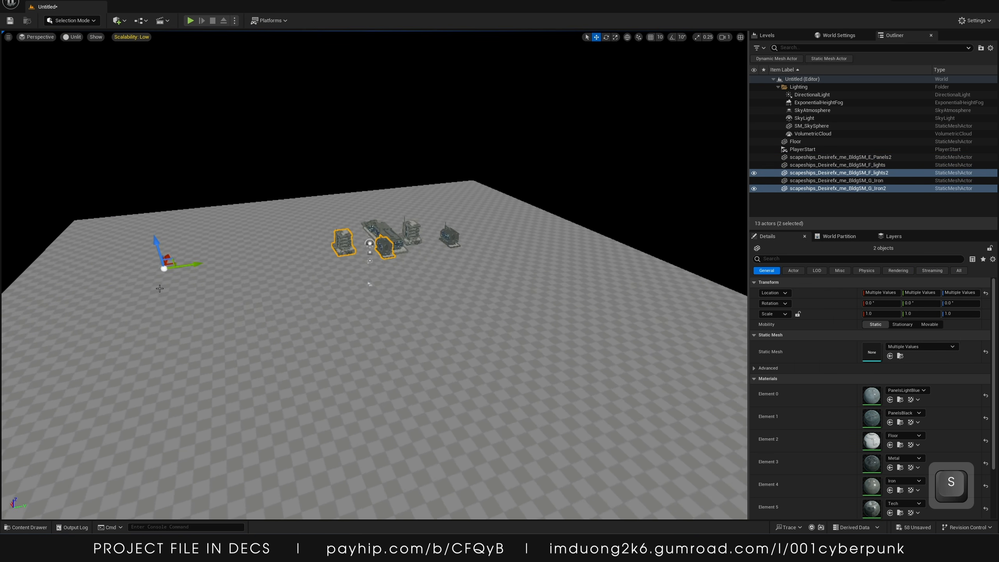
Try rotating the two duplicated pieces and undo the rotation
key("e")
left_click_drag(191, 239, 210, 255)
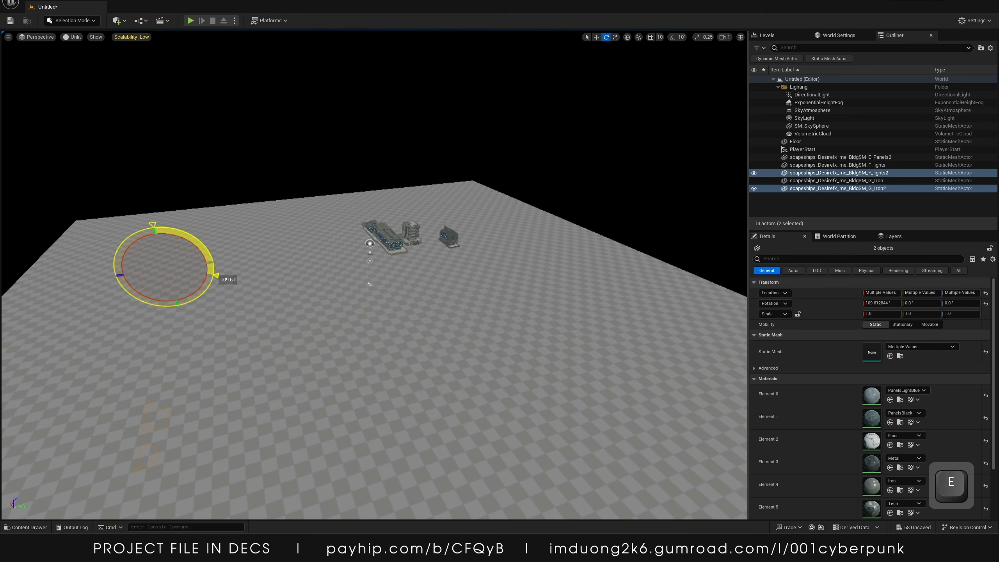
left_click_drag(121, 291, 114, 265)
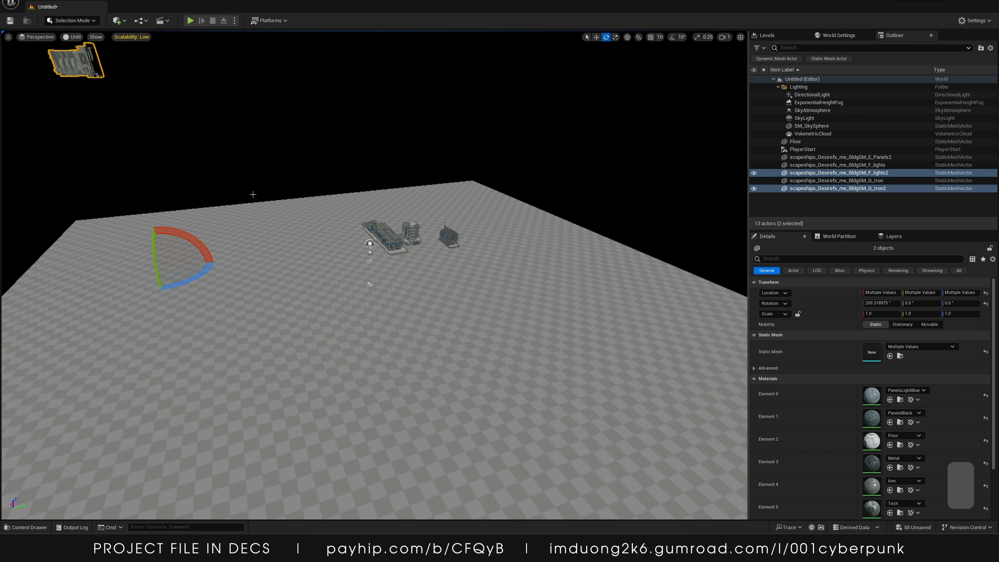
key("ctrl+z")
Mirror the two duplicated pieces using the actor transform options
right_click(344, 241)
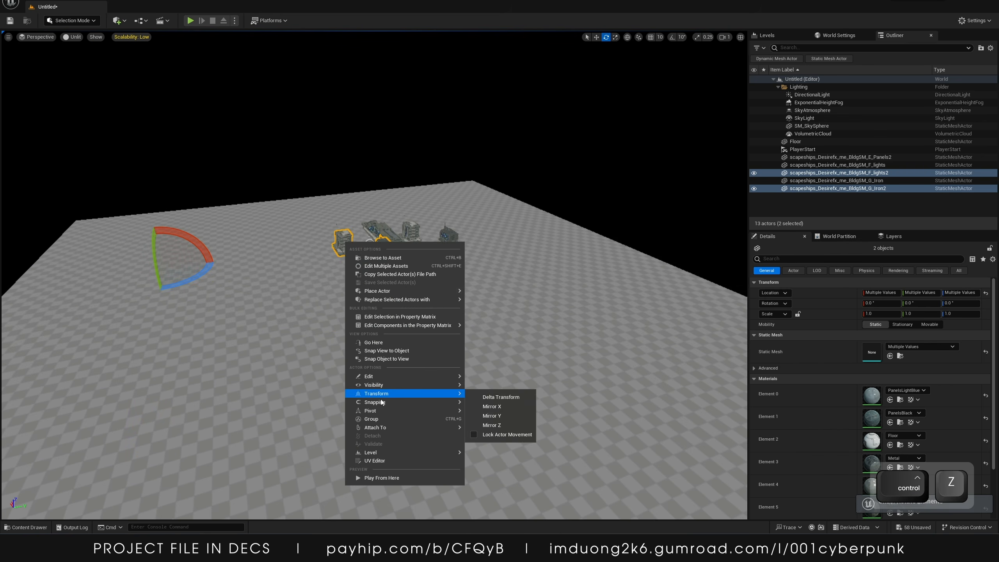
mouse_move(432, 410)
left_click(515, 431)
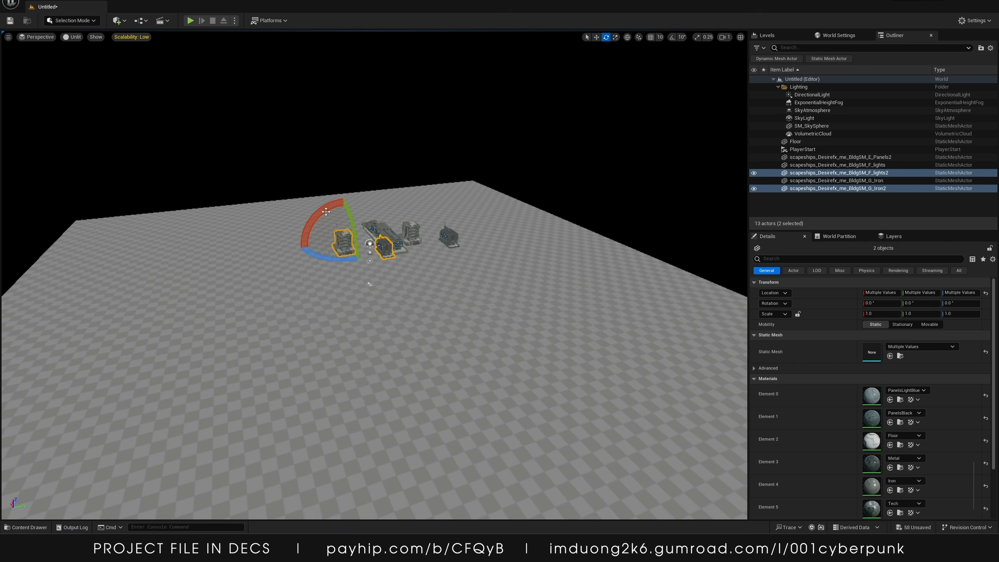
Duplicate the two pieces again and position the new copies alongside the others
left_click_drag(367, 280, 369, 284)
key("w")
left_click_drag(344, 218, 375, 215)
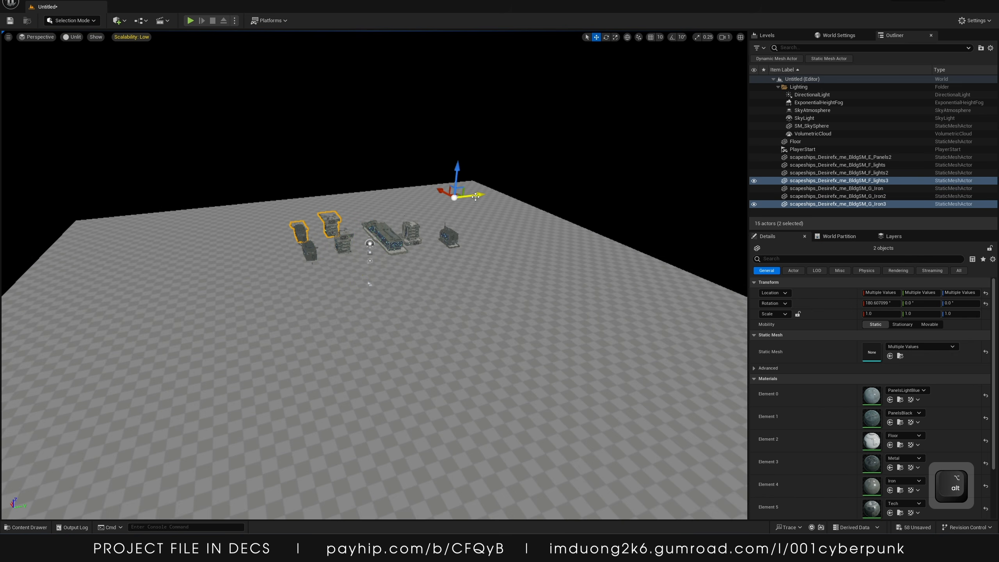
left_click_drag(476, 197, 498, 193, "alt")
left_click(504, 193)
key("w")
right_click_drag(503, 193, 517, 175)
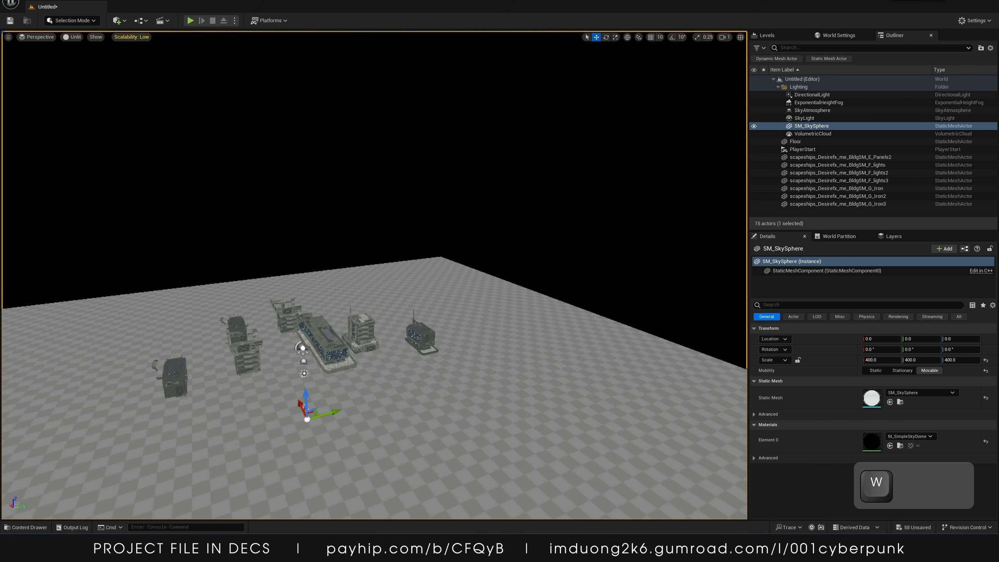
Select all seven spaceship building pieces in the level
key("d")
key("a")
right_click_drag(396, 247, 511, 255)
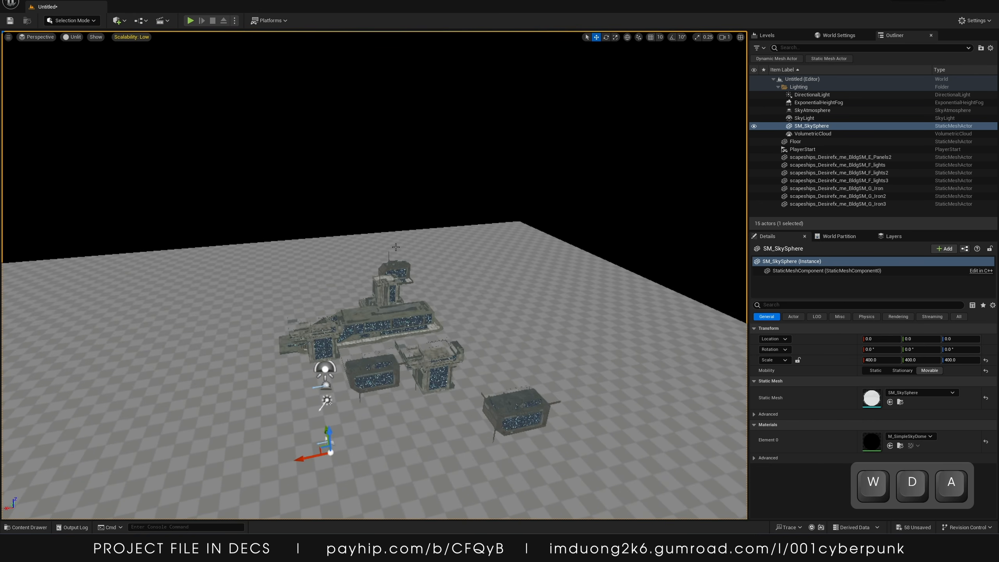
left_click(395, 270)
left_click(387, 291, "shift")
left_click(381, 326, "shift")
left_click(327, 344, "shift")
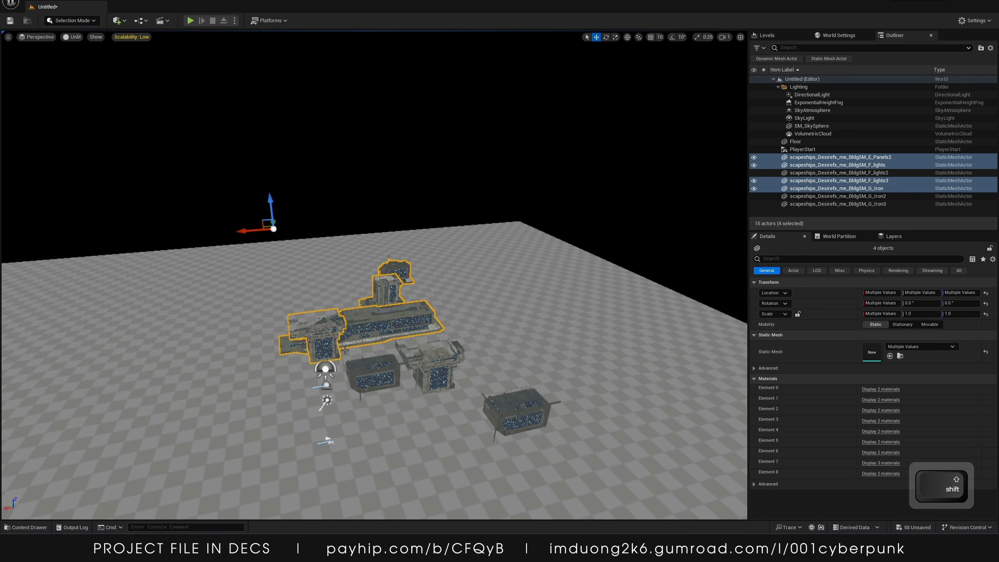
left_click(377, 376, "shift")
left_click(433, 374, "shift")
left_click(515, 410, "shift")
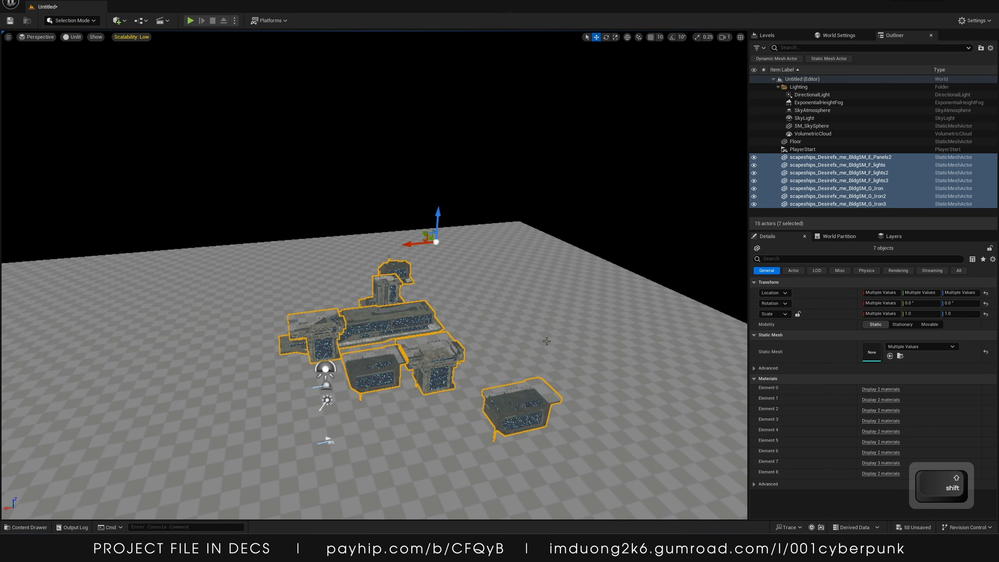
Merge the seven selected actors into a single static mesh named scapeship1 and close the Merge Actors dialog
left_click(124, 20)
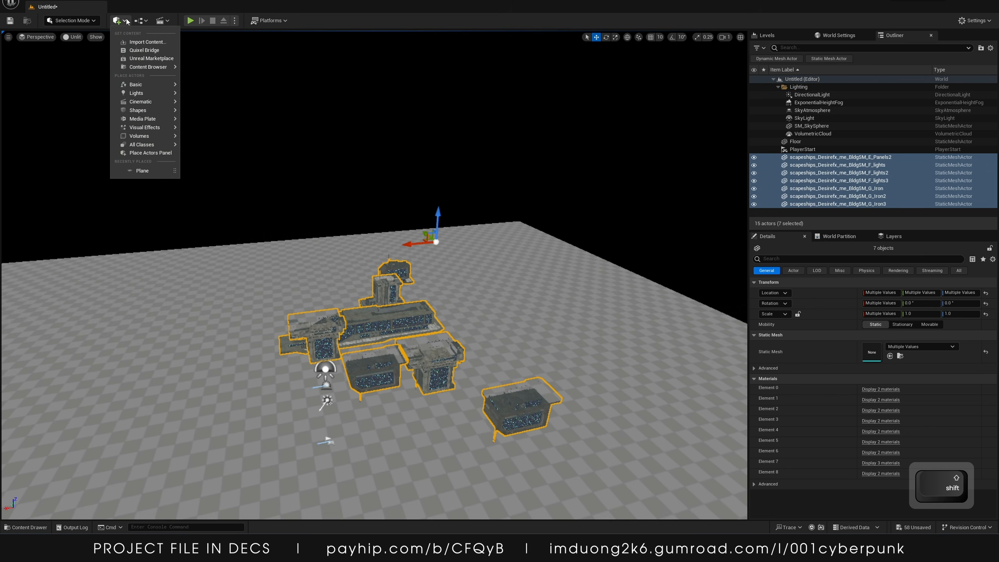
mouse_move(138, 84)
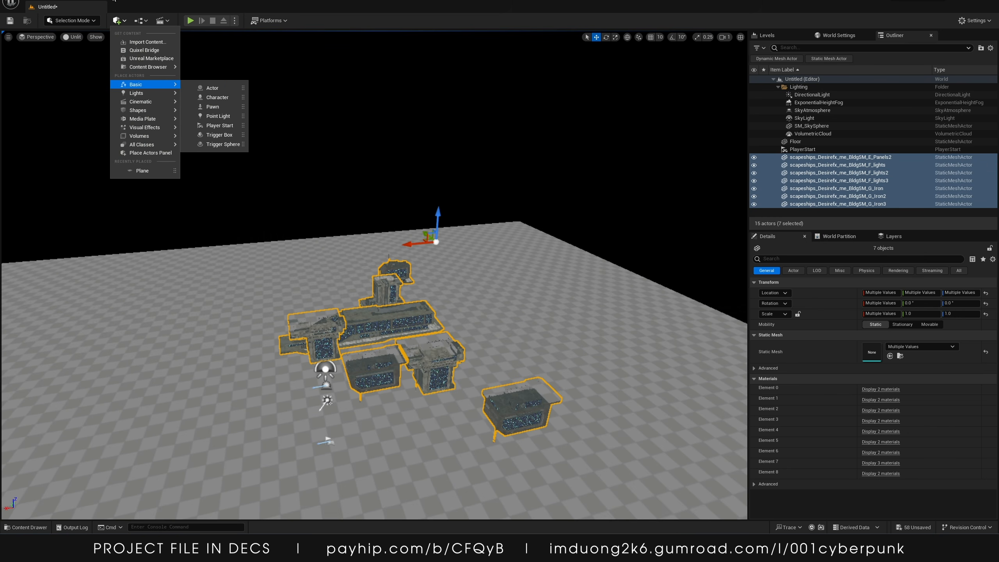
left_click(96, 0)
left_click(120, 91)
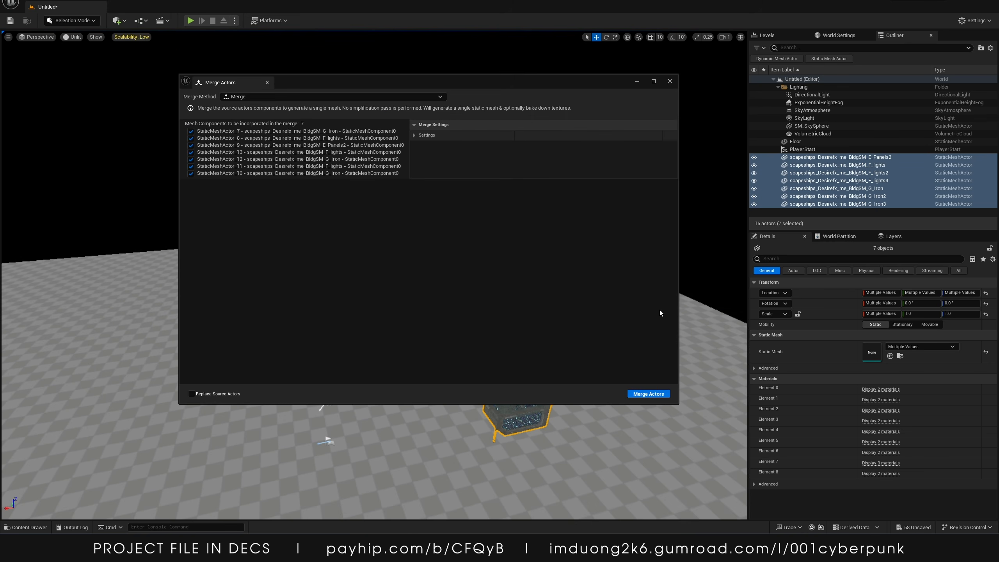
left_click(649, 394)
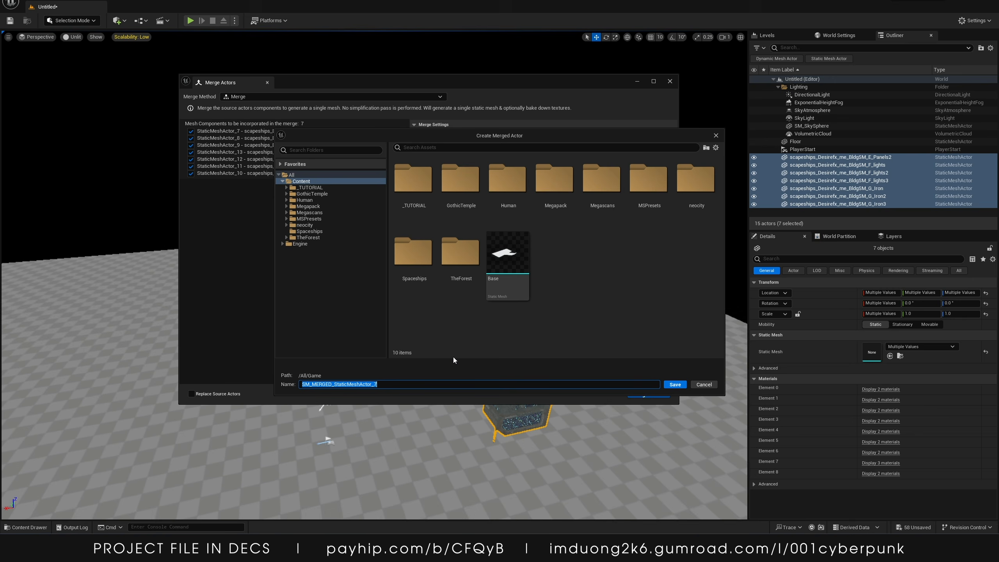
type("scapesh")
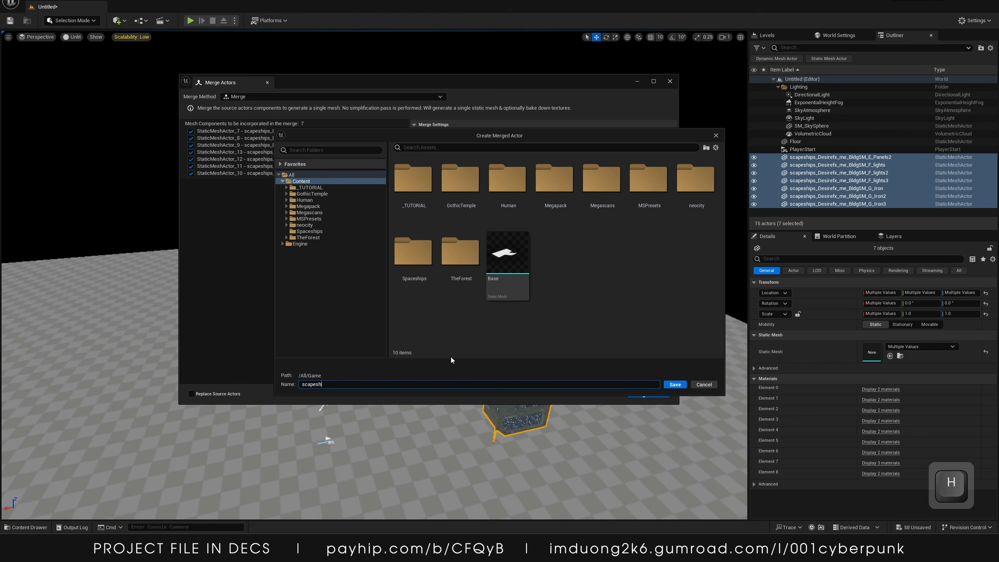
type("ip1")
key("Return")
left_click(669, 82)
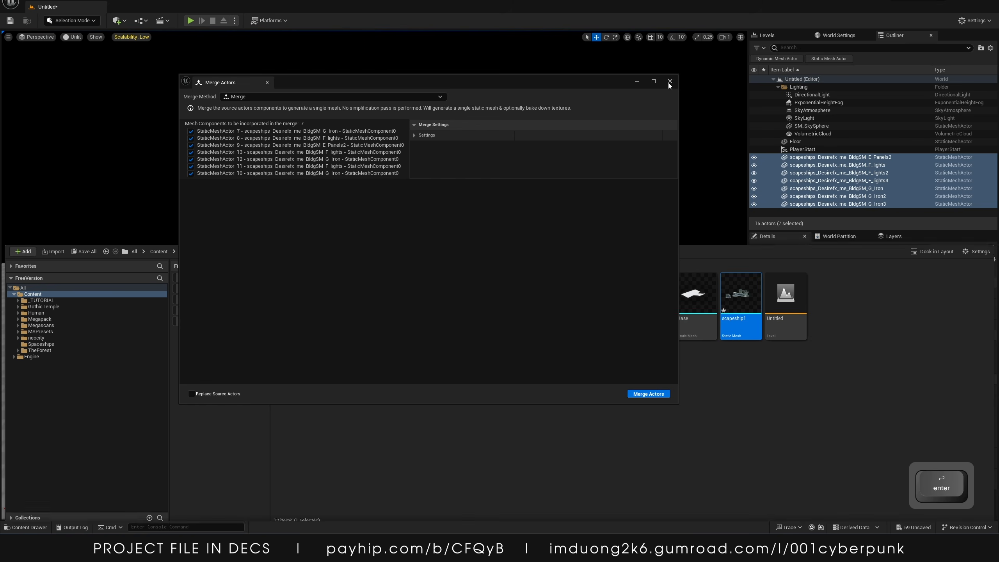
Open the Untitled city level from the content drawer without saving the current content
left_click(28, 527)
double_click(785, 293)
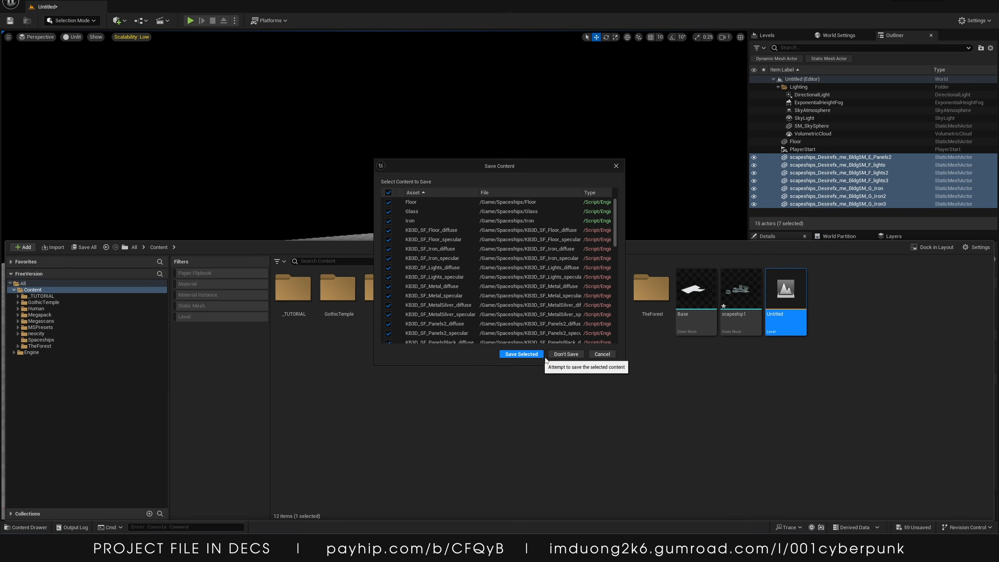
left_click(536, 355)
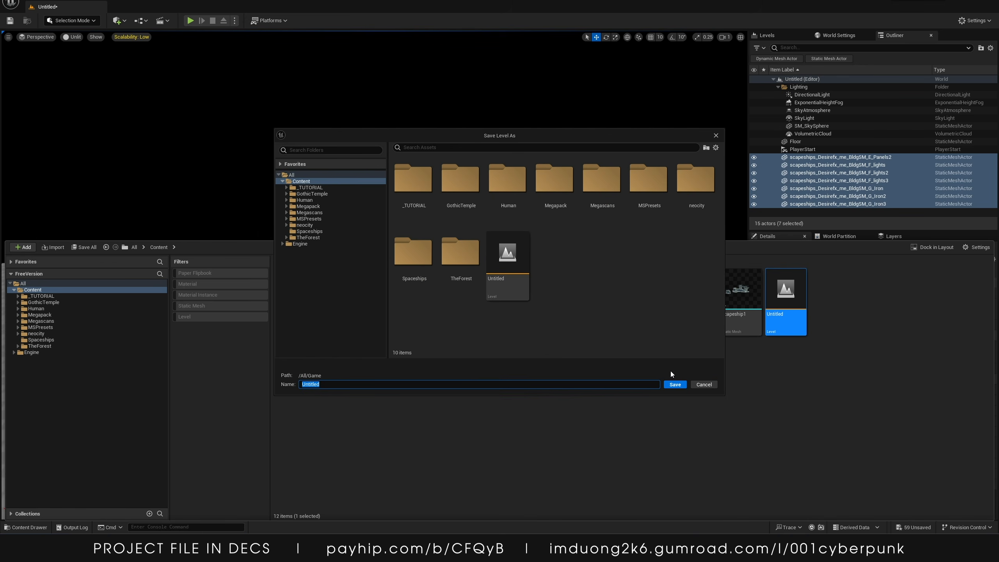
left_click(708, 384)
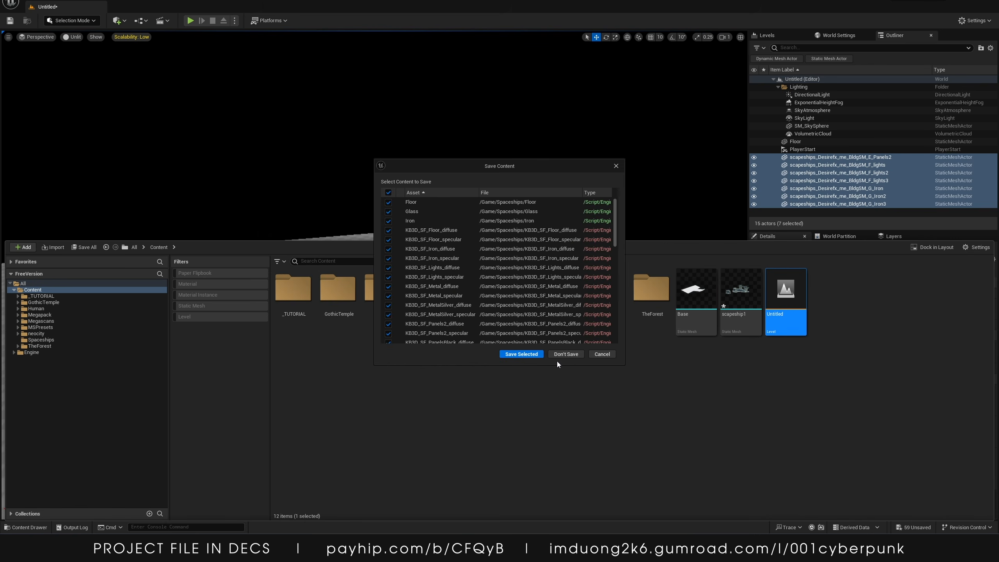
left_click(563, 351)
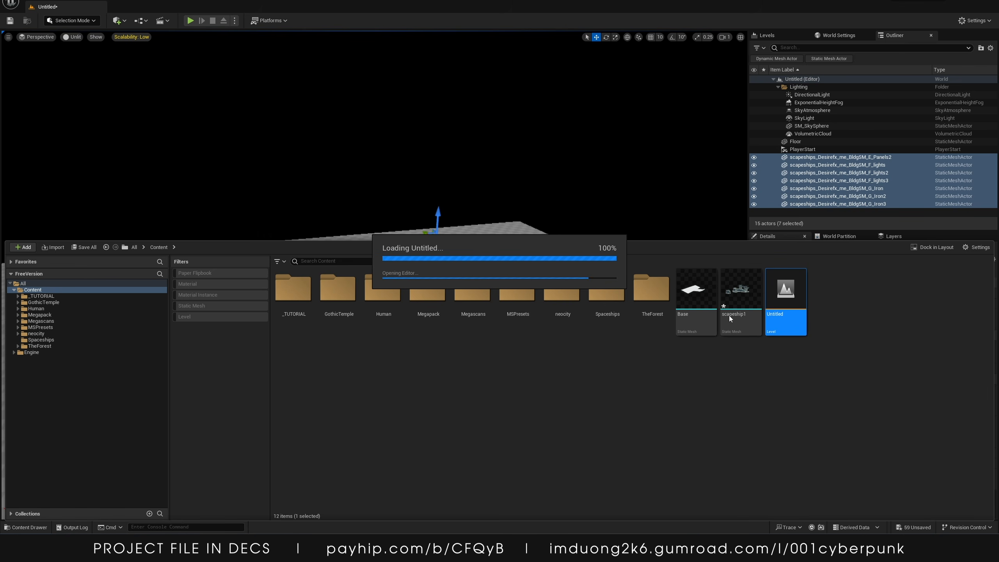
Place the merged scapeship1 mesh into the cyberpunk city level
left_click_drag(725, 310, 456, 367)
key("s")
right_click_drag(456, 367, 483, 351)
left_click_drag(452, 292, 479, 241)
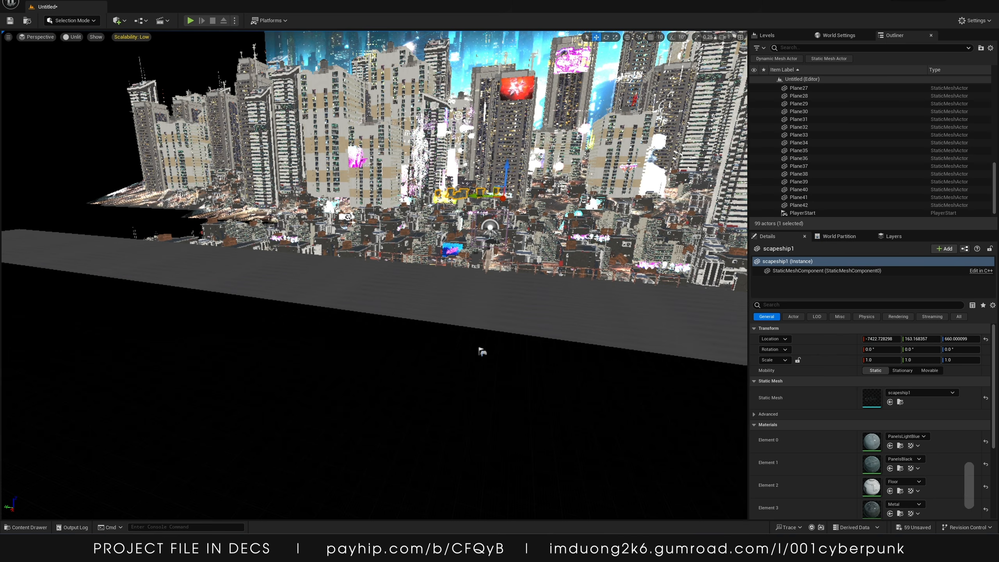
Rotate the placed scapeship1 mesh to about -80° around its vertical axis
key("e")
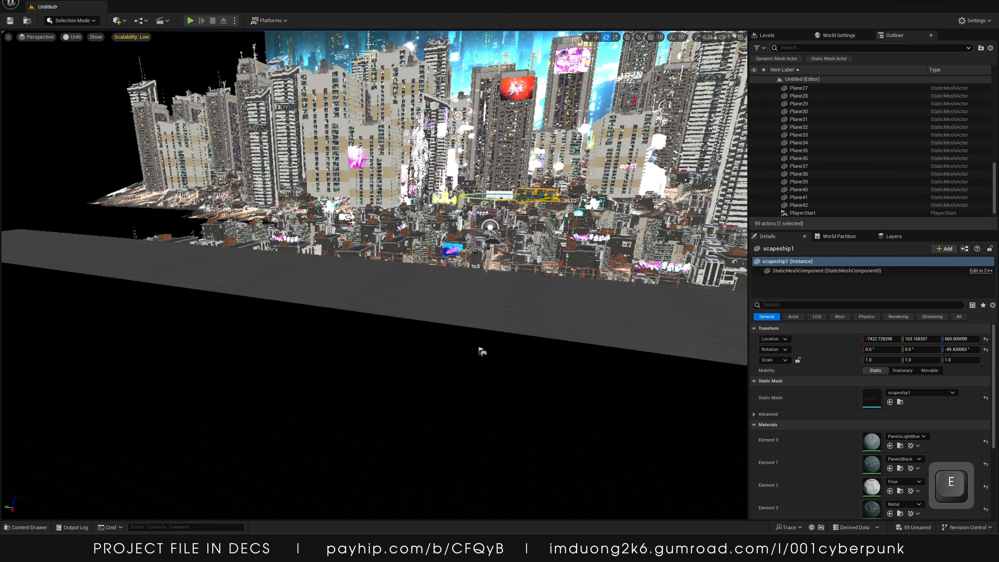
key("ctrl+z")
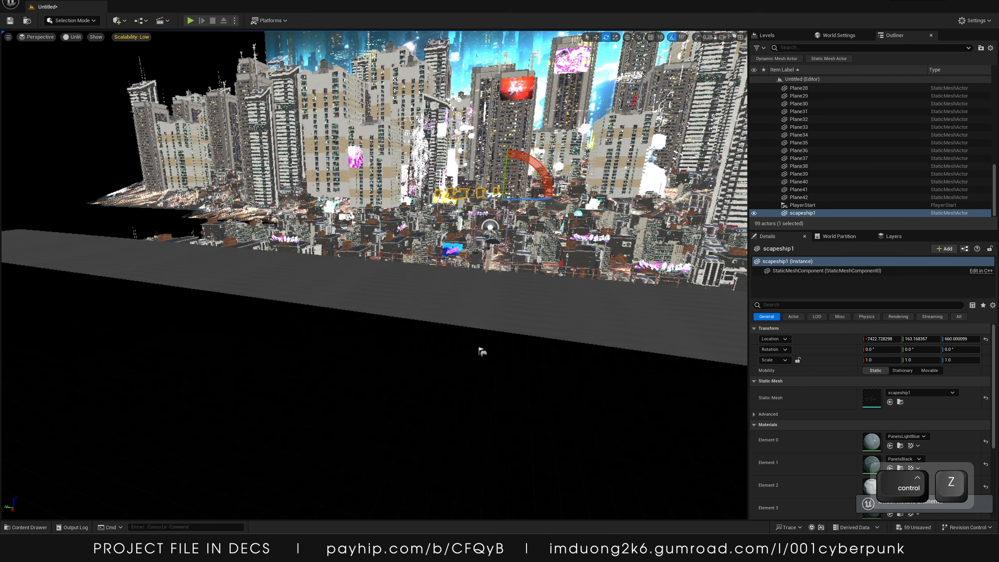
left_click_drag(534, 201, 548, 200)
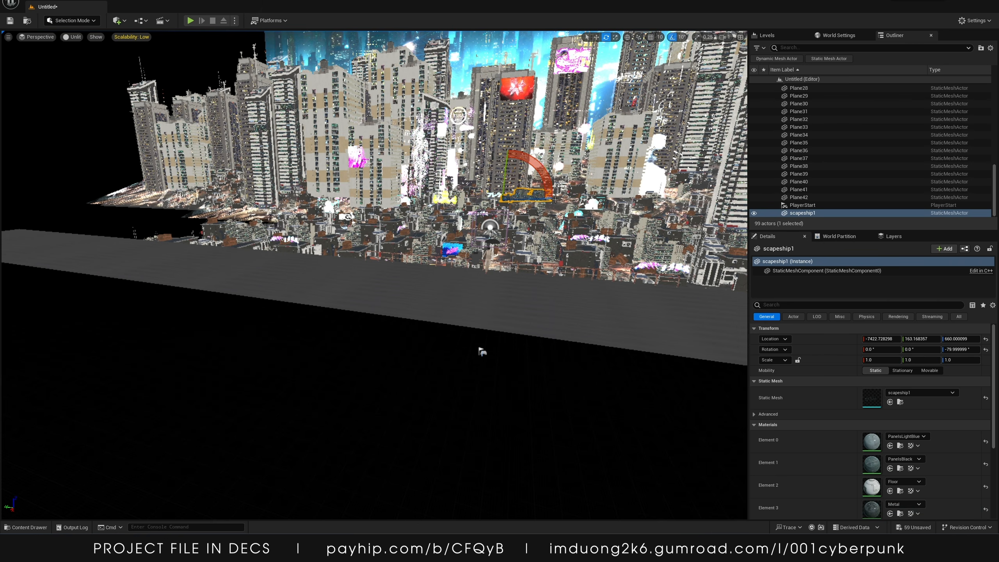
Duplicate the ship into a row of four copies and select all four ships
key("w")
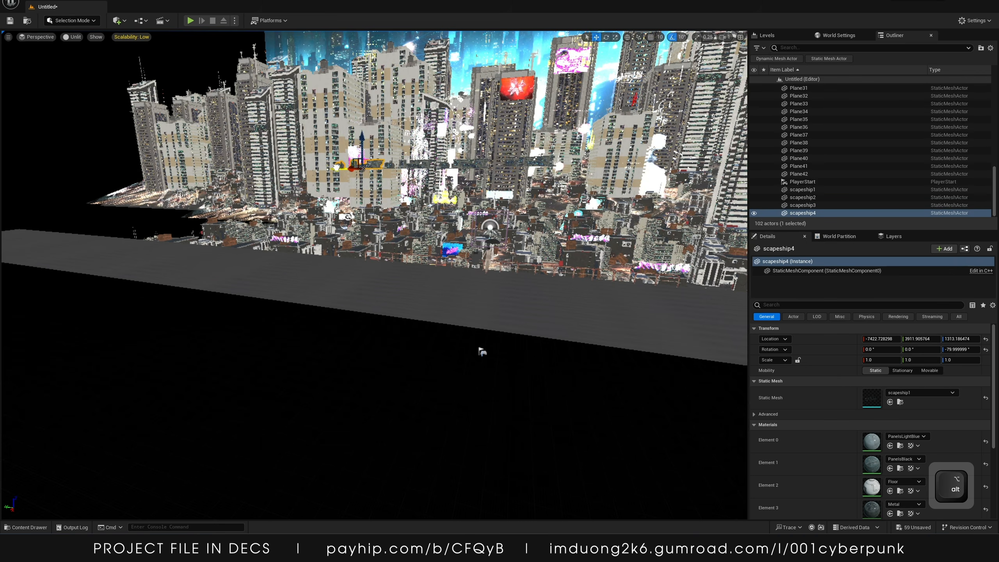
left_click(411, 163, "shift")
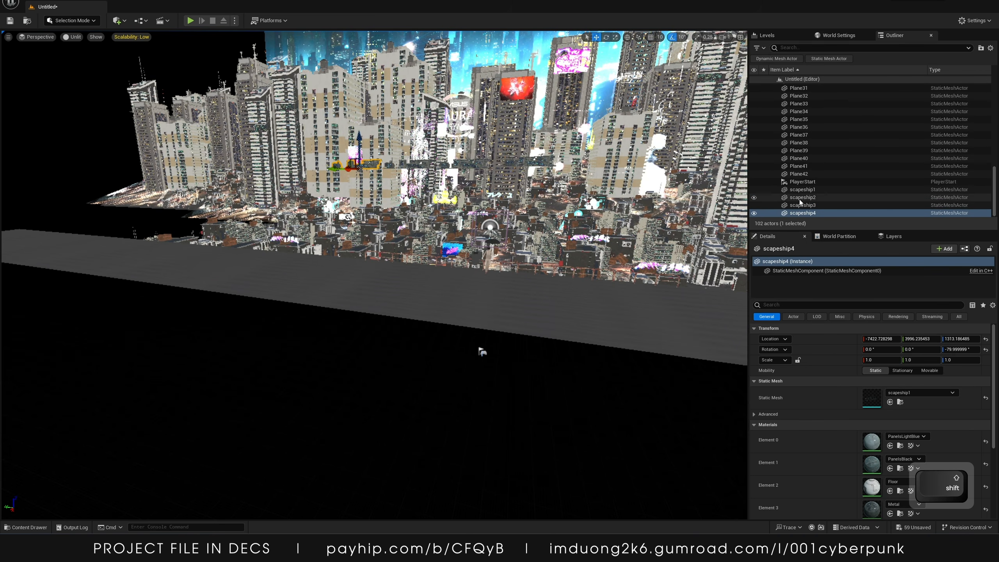
left_click(466, 164, "shift")
left_click(529, 160, "shift")
left_click_drag(387, 173, 436, 173)
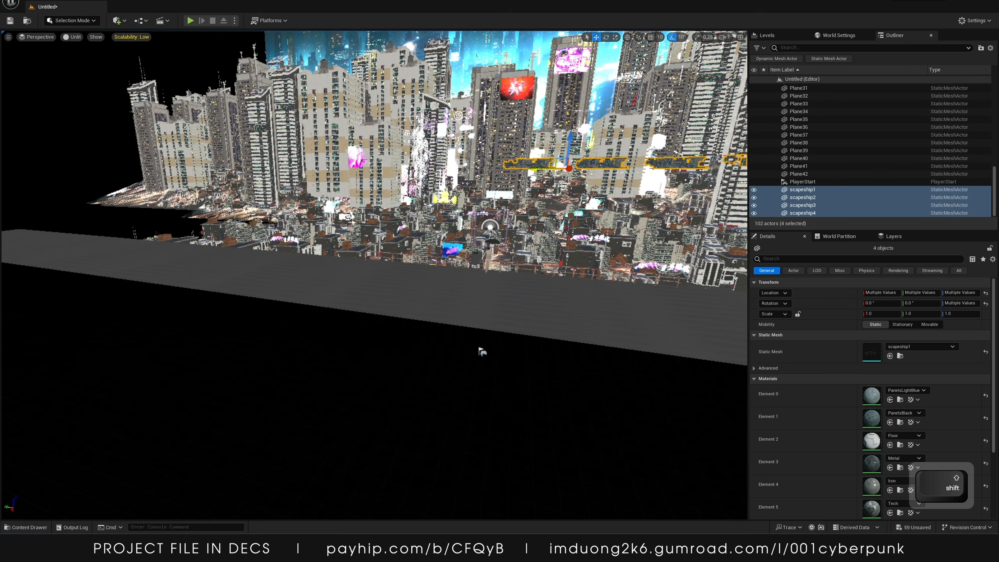
Set the Z rotation of the four selected ships to 90°
left_click_drag(537, 169, 310, 169, "alt")
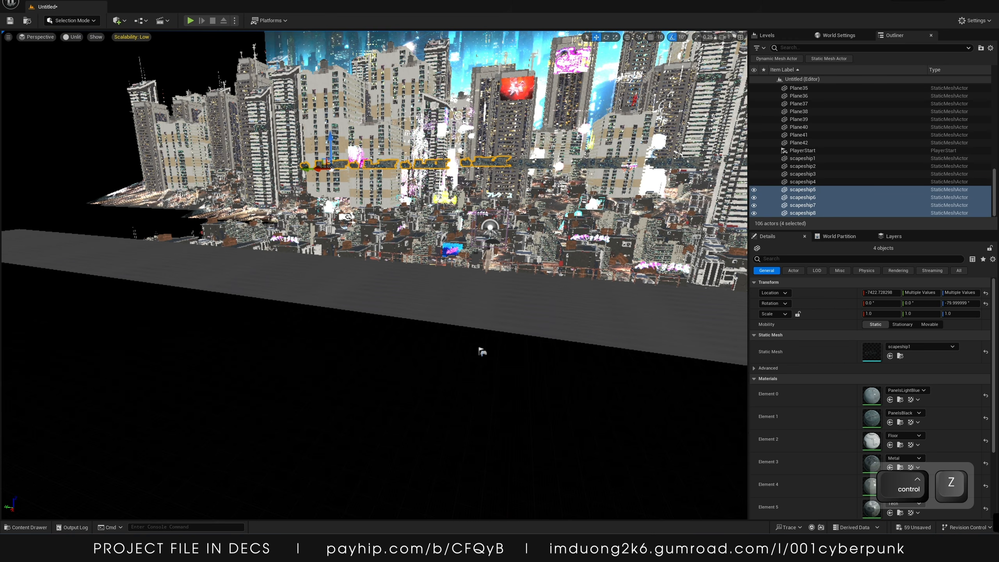
key("ctrl+z")
key("e")
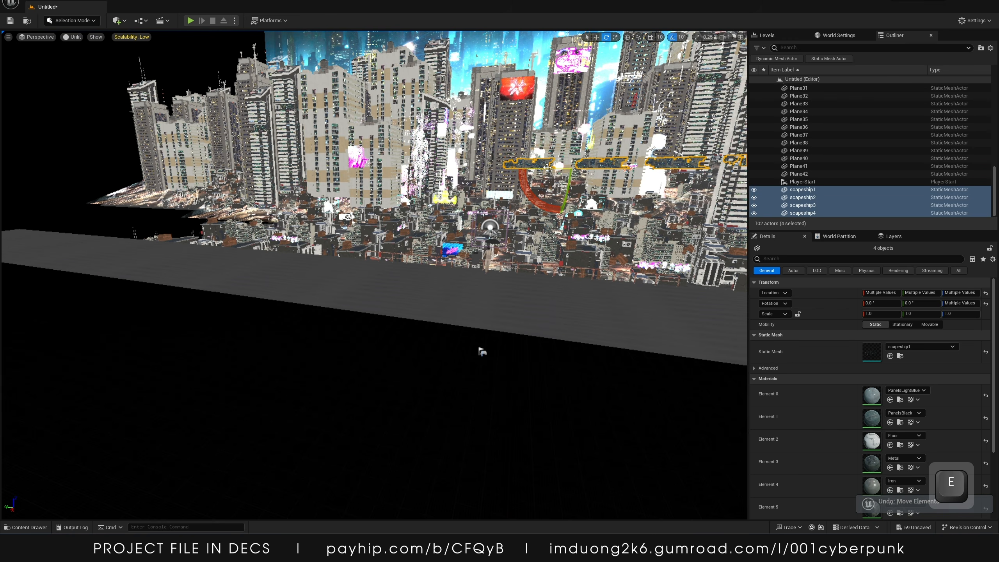
left_click(962, 303)
key("Return")
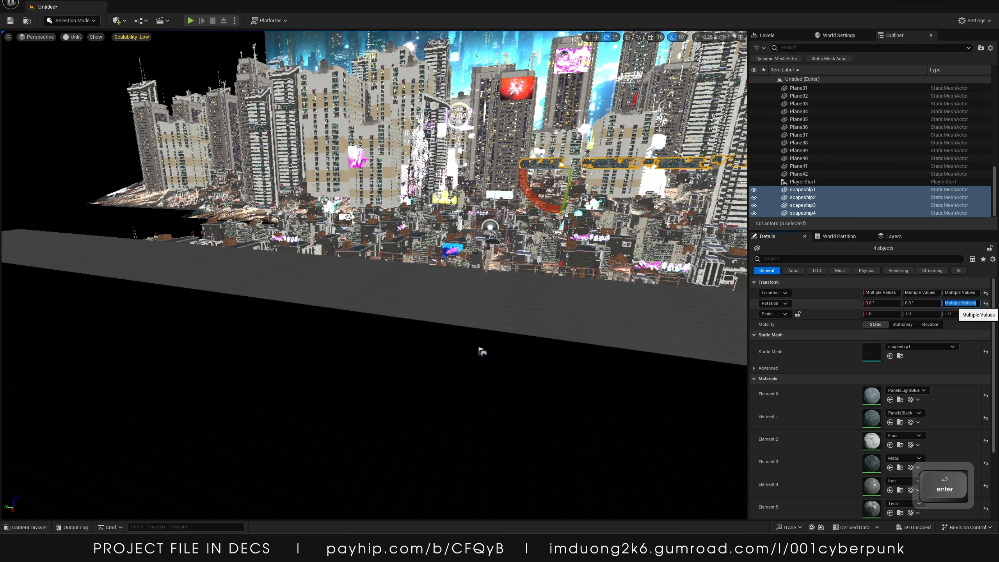
type("90")
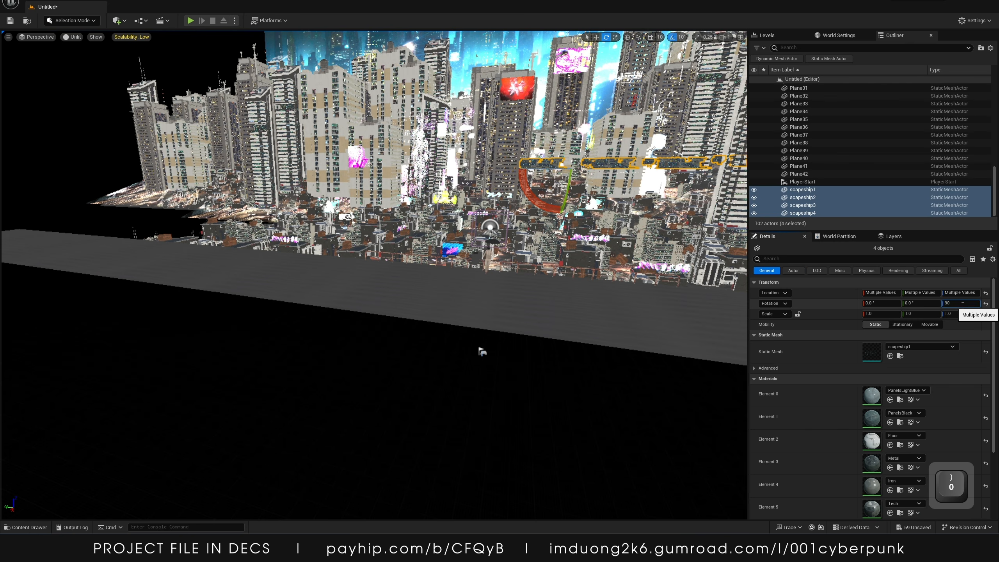
key("Return")
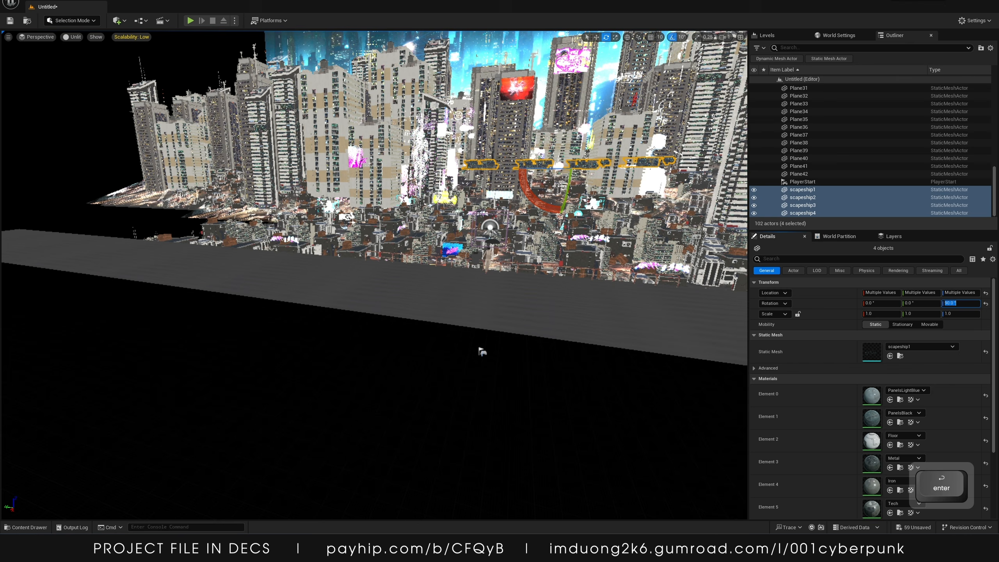
Group the four selected ships into one group actor
key("ctrl")
key("ctrl+g")
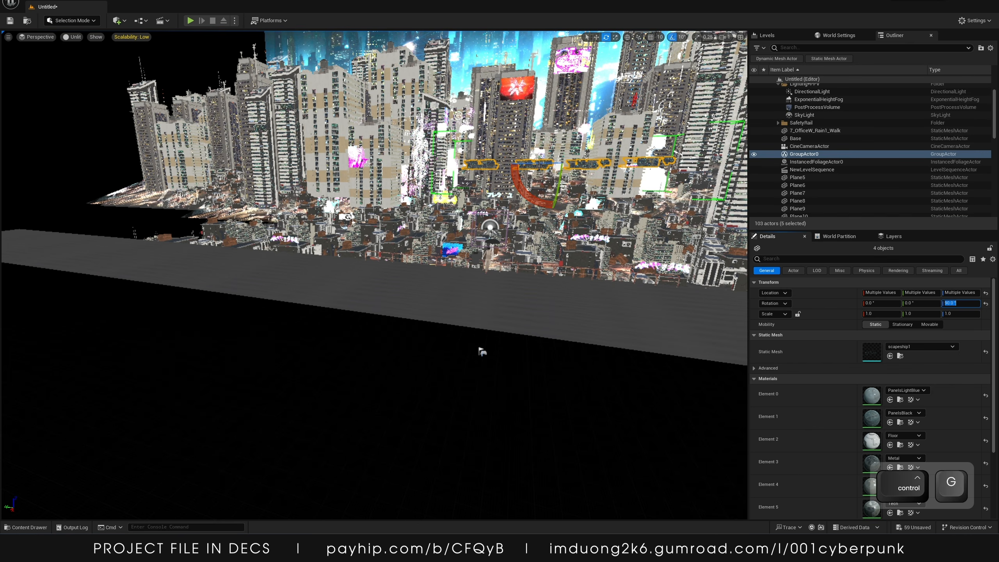
type("w")
Select the ship group and duplicate it, moving the copy further along the row
left_click(611, 161)
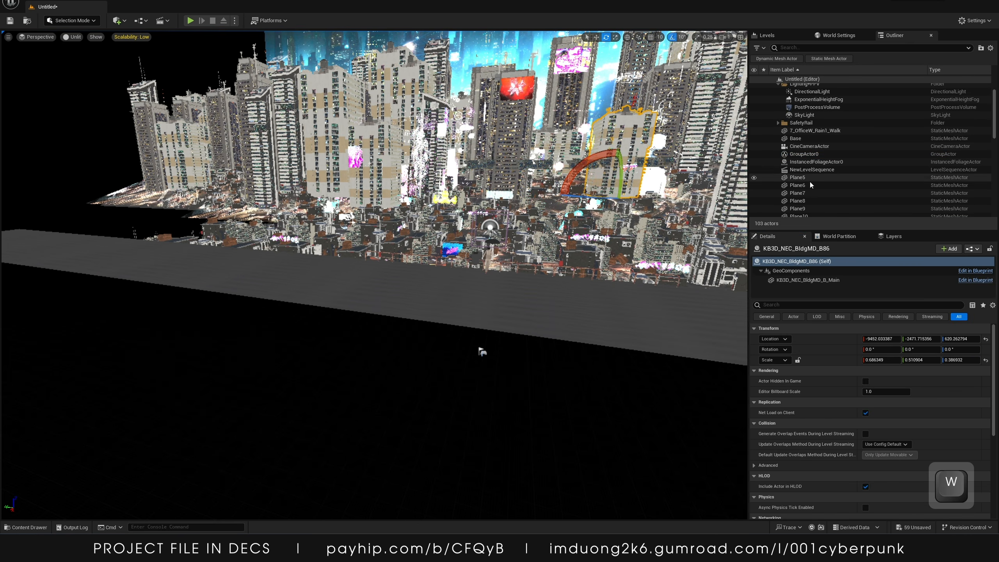
scroll(818, 202, "down", 8)
scroll(818, 201, "down", 6)
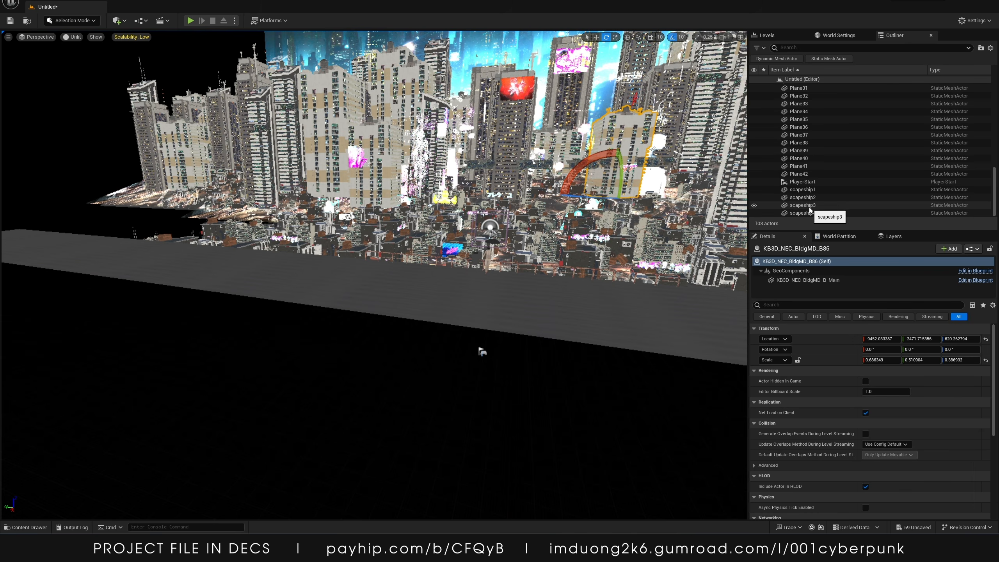
left_click(811, 189)
key("w")
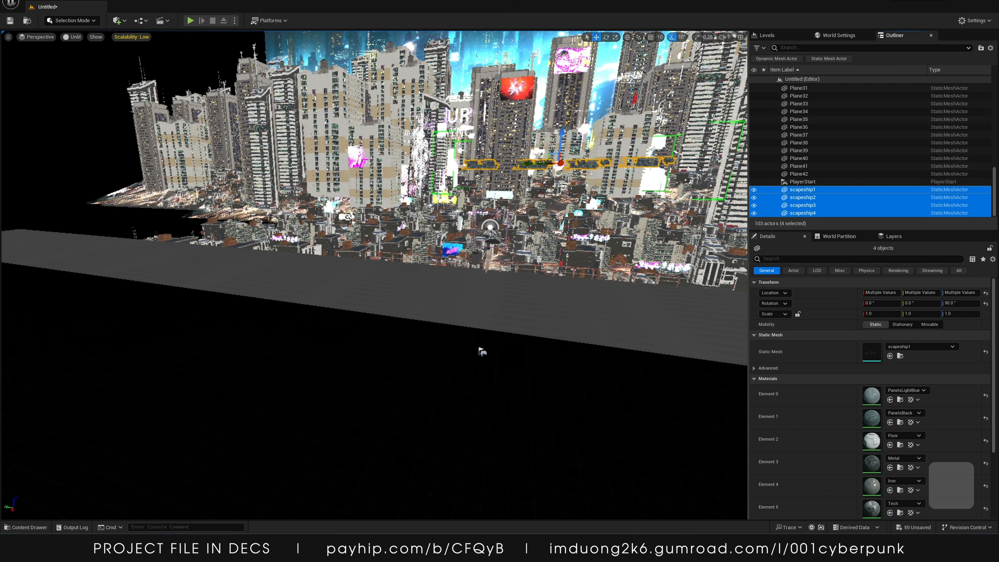
left_click_drag(529, 165, 362, 165, "alt")
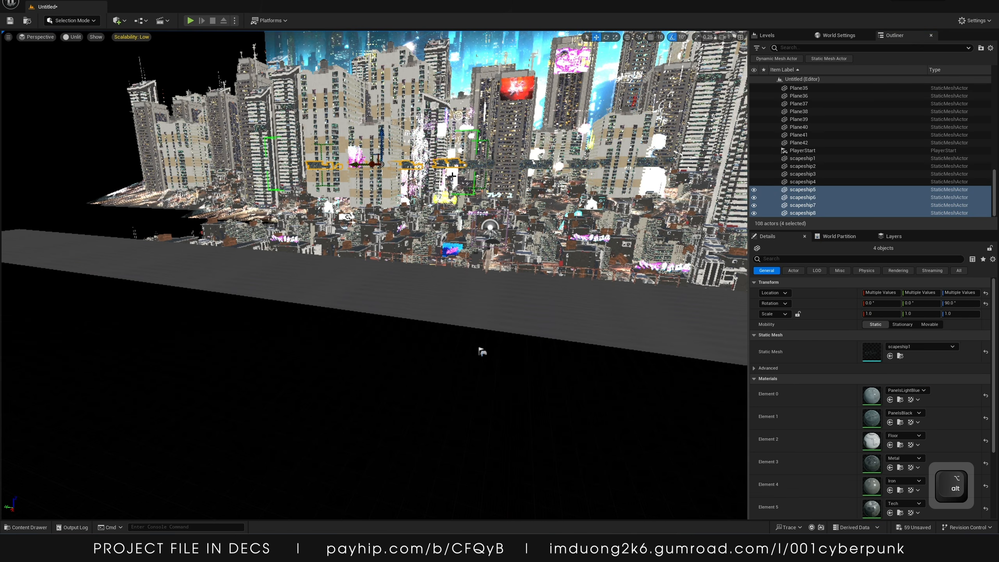
Move all the Plane road actors into a new outliner folder named road and collapse it
scroll(804, 141, "up", 1)
left_click(812, 168)
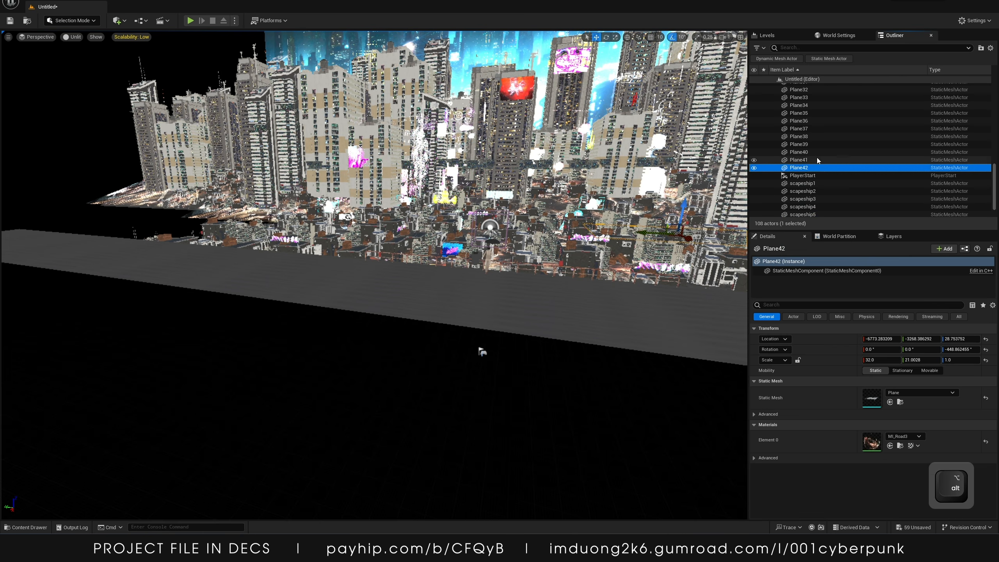
scroll(821, 155, "up", 10)
left_click(814, 187, "shift")
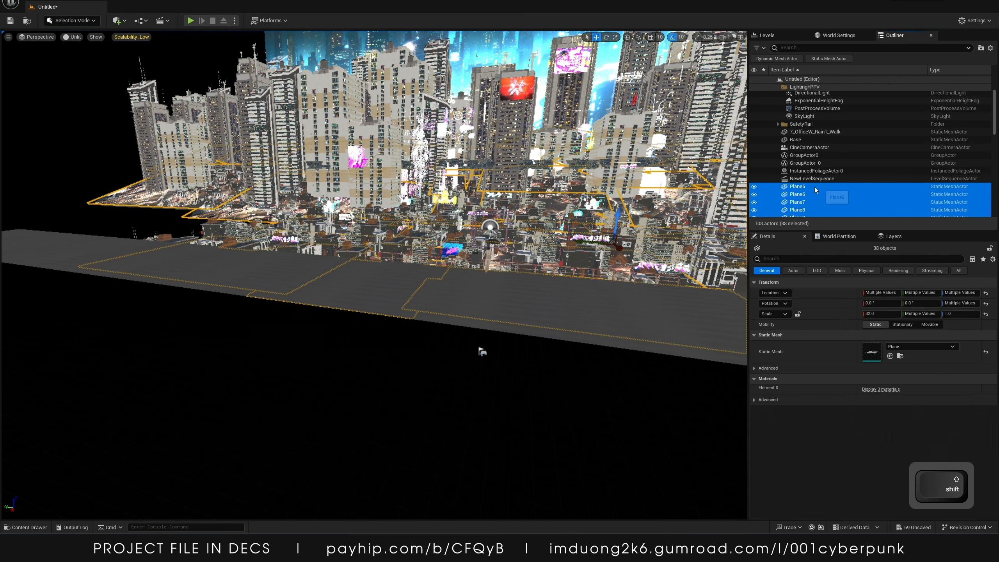
scroll(815, 186, "down", 10)
left_click(813, 175)
left_click(815, 212, "shift")
right_click(816, 196)
left_click(805, 159)
scroll(812, 168, "up", 8)
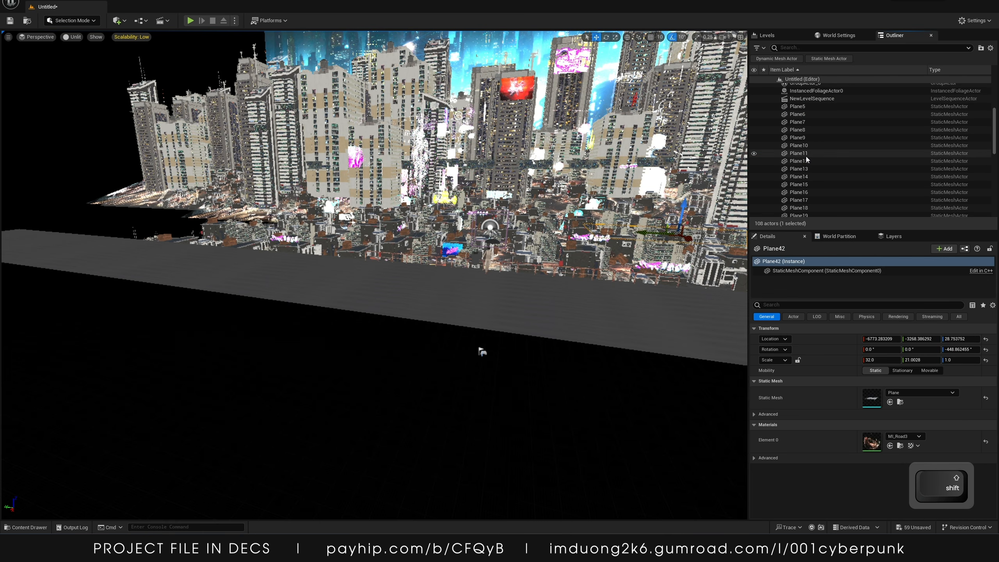
left_click(805, 107, "shift")
scroll(810, 119, "down", 9)
right_click(801, 142)
mouse_move(818, 368)
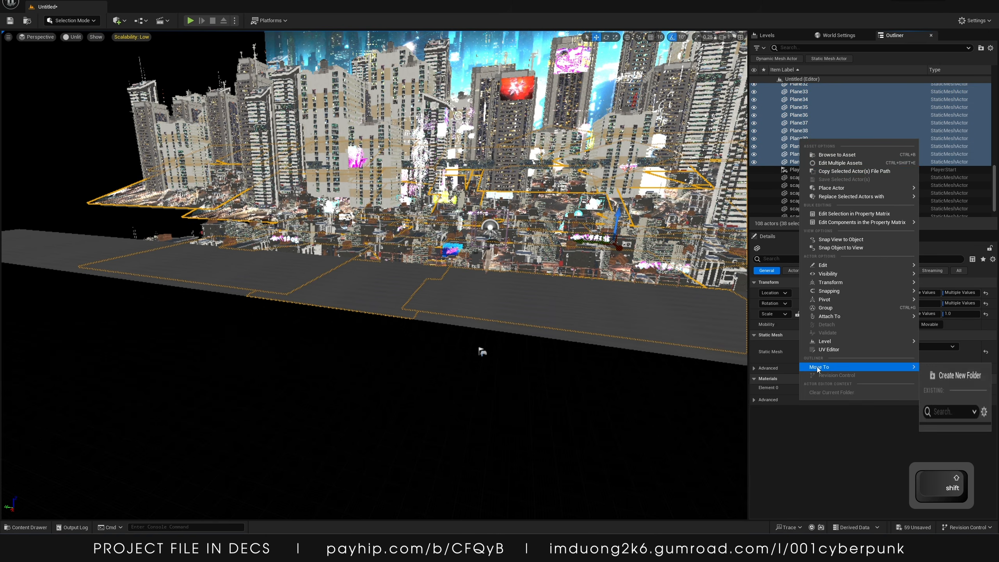
left_click(958, 374)
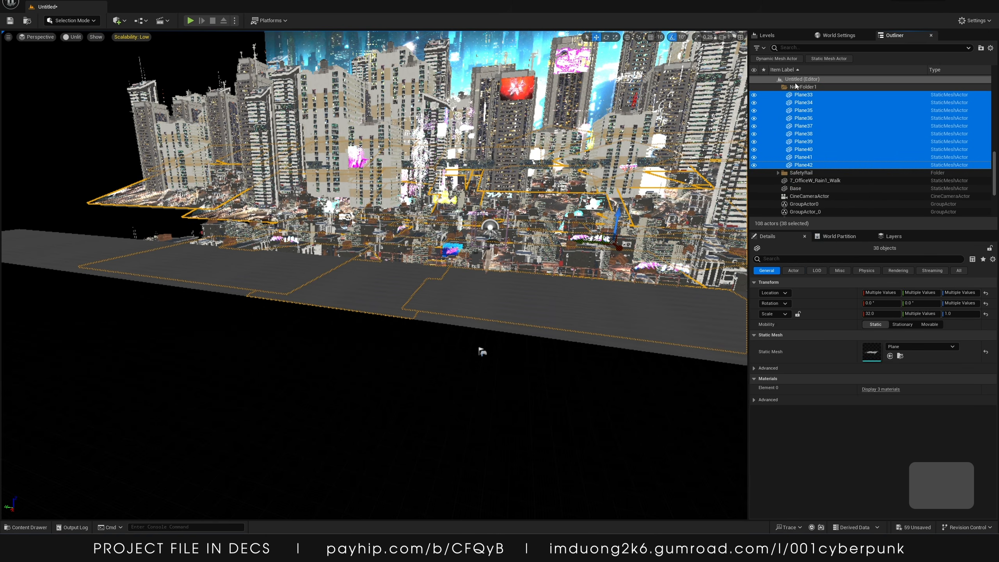
type("road")
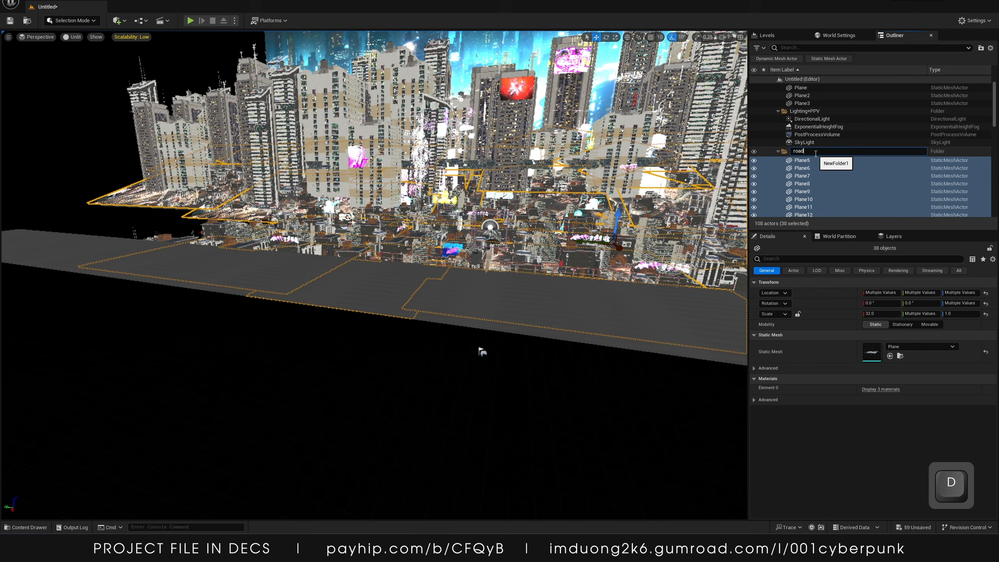
key("Return")
left_click(778, 149)
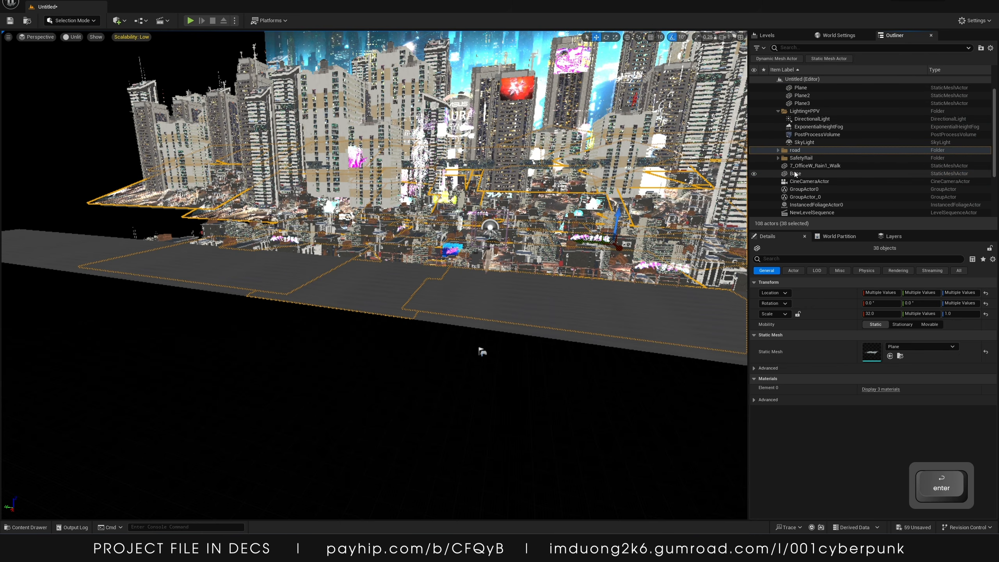
Select all eight ships and scale them uniformly to about 1.37
scroll(823, 193, "down", 2)
left_click(812, 203)
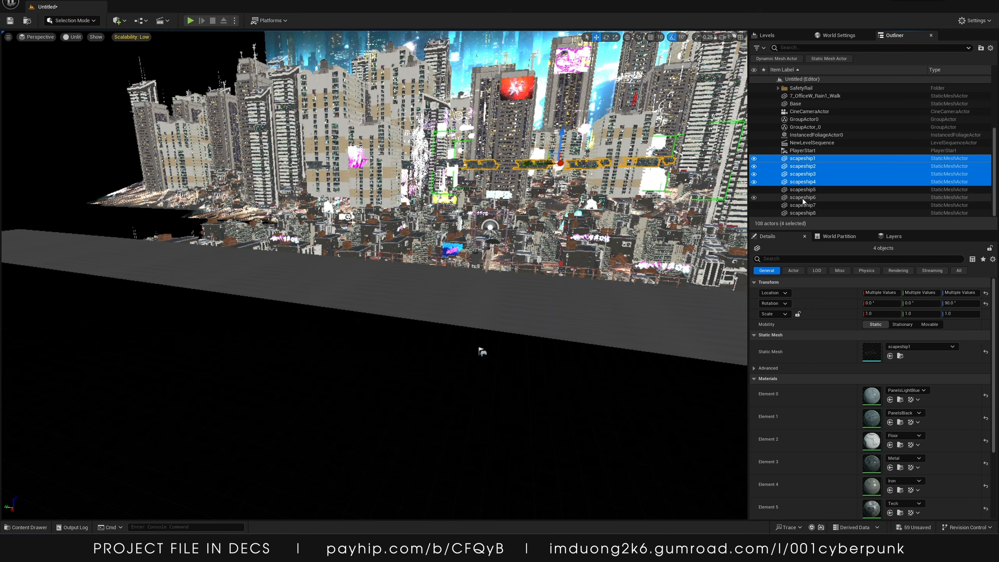
left_click(807, 214, "shift")
key("w")
right_click_drag(589, 252, 607, 266)
key("s")
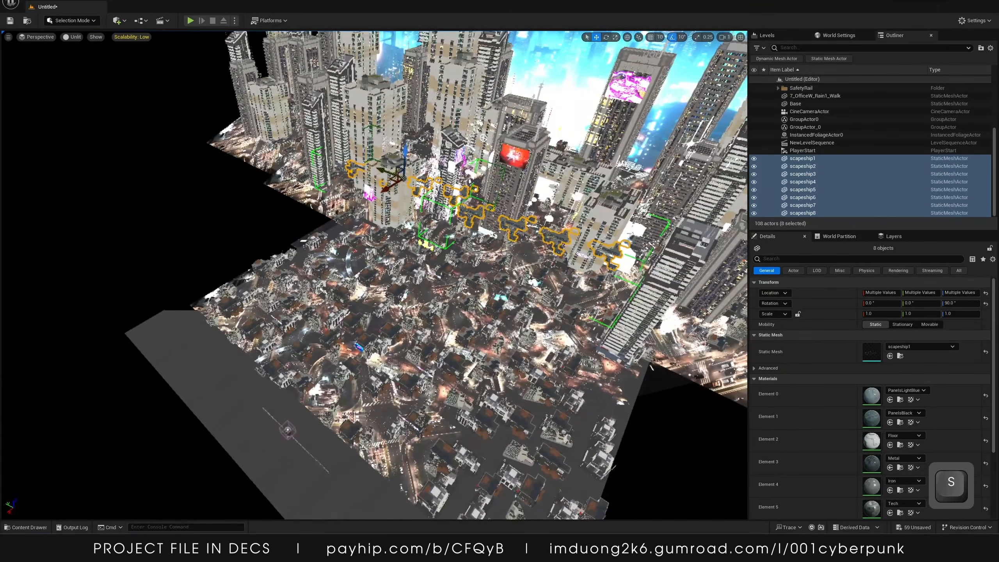
left_click_drag(405, 180, 433, 173)
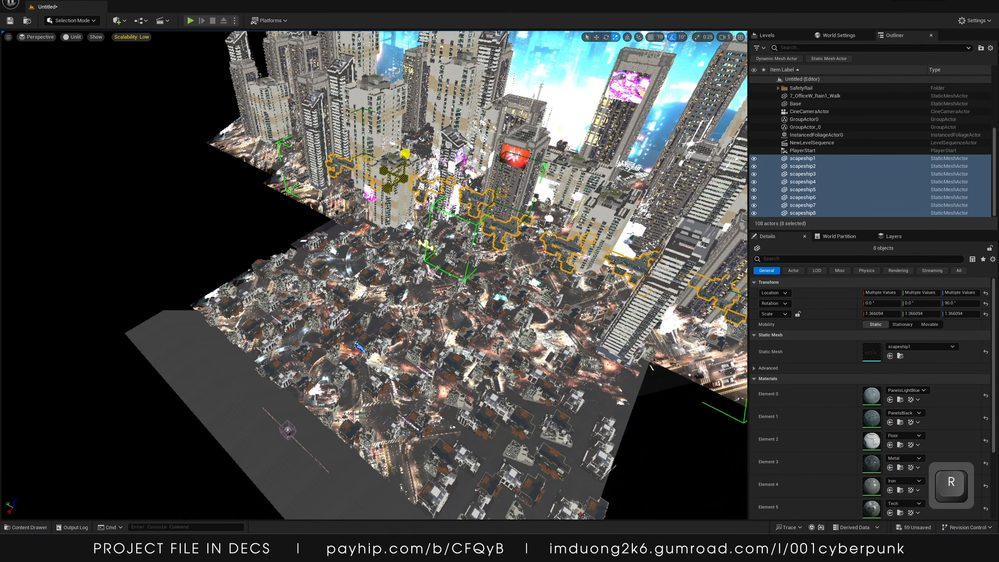
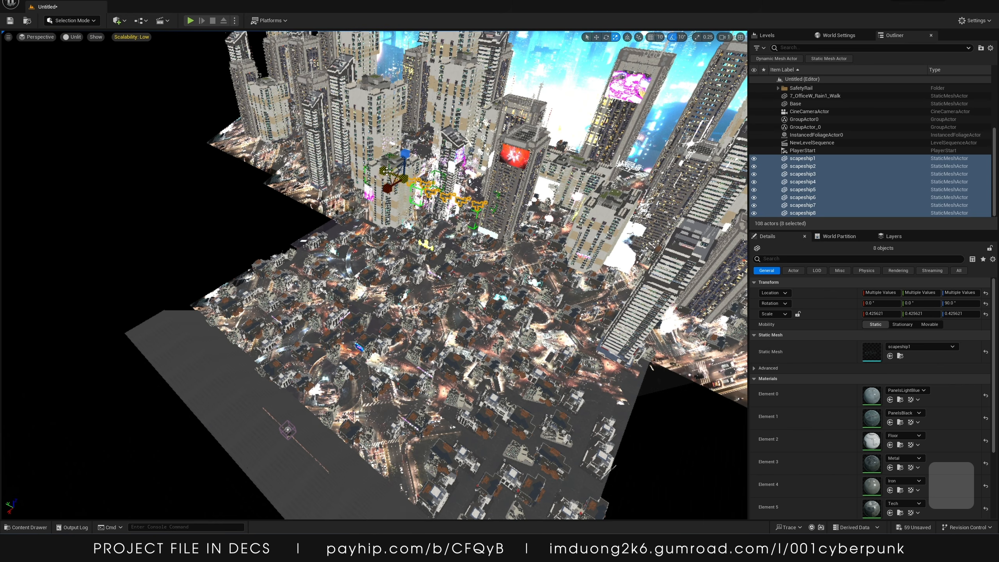
Undo the last three scale changes on the eight selected ships
key("ctrl+z")
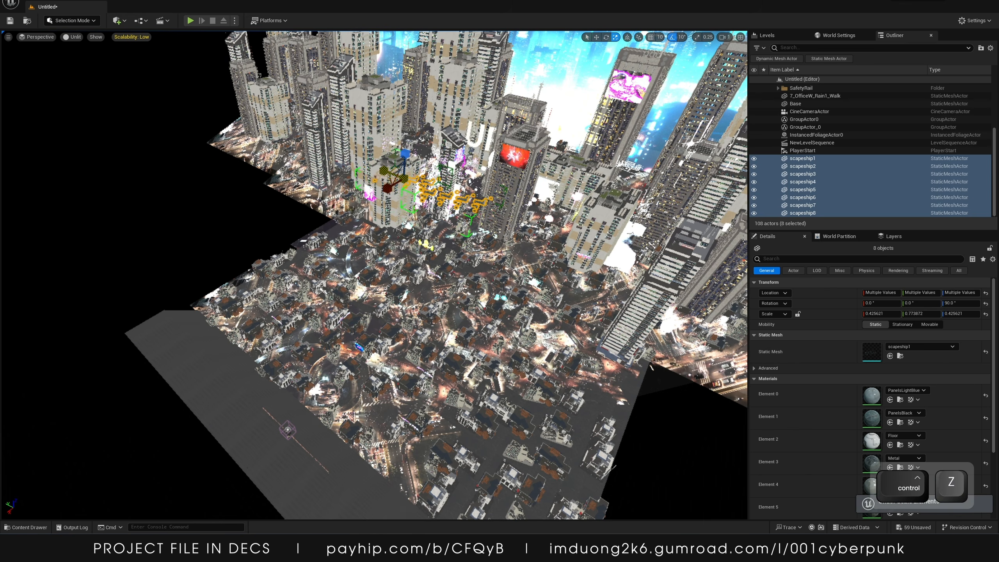
key("ctrl+z")
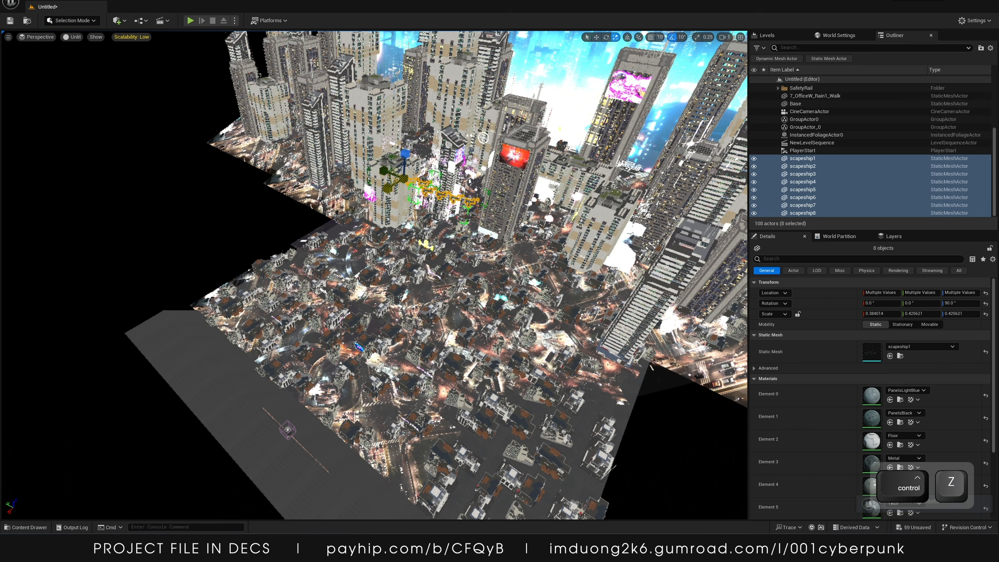
key("ctrl+z")
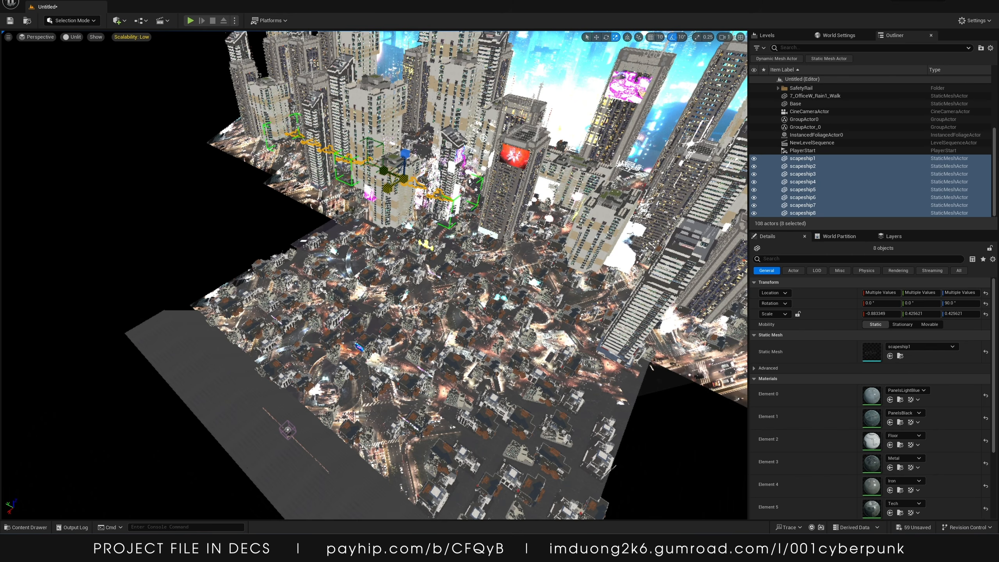
key("w")
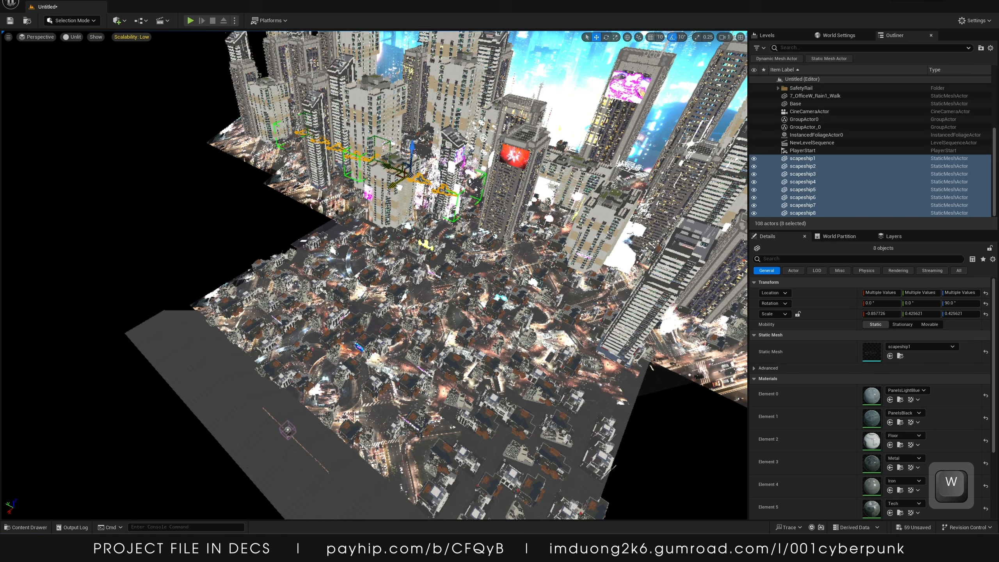
right_click_drag(399, 188, 493, 147)
key("w")
key("a")
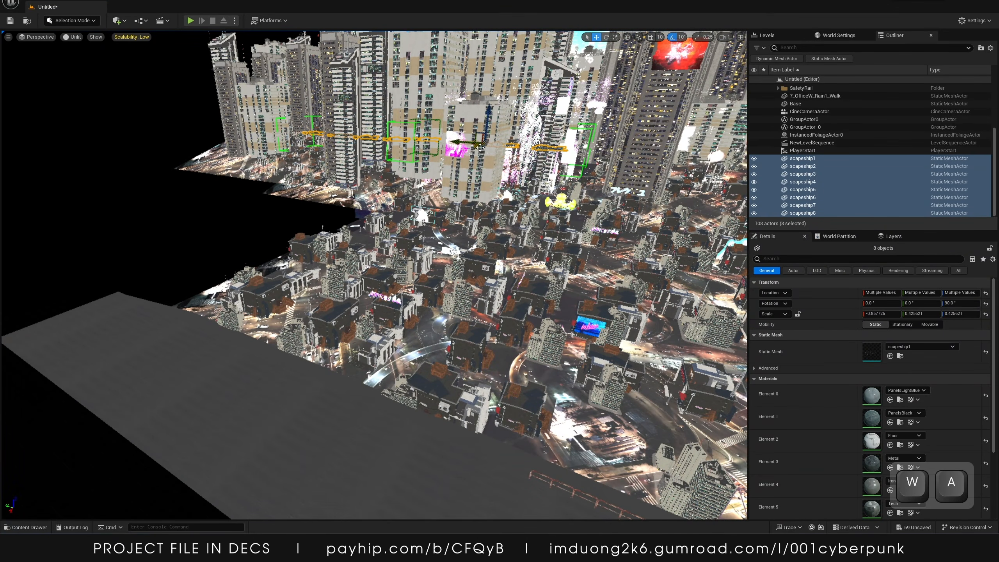
Duplicate the M_Windows_Inst material instance in the neocity Materials > Windows folder
scroll(842, 442, "down", 1)
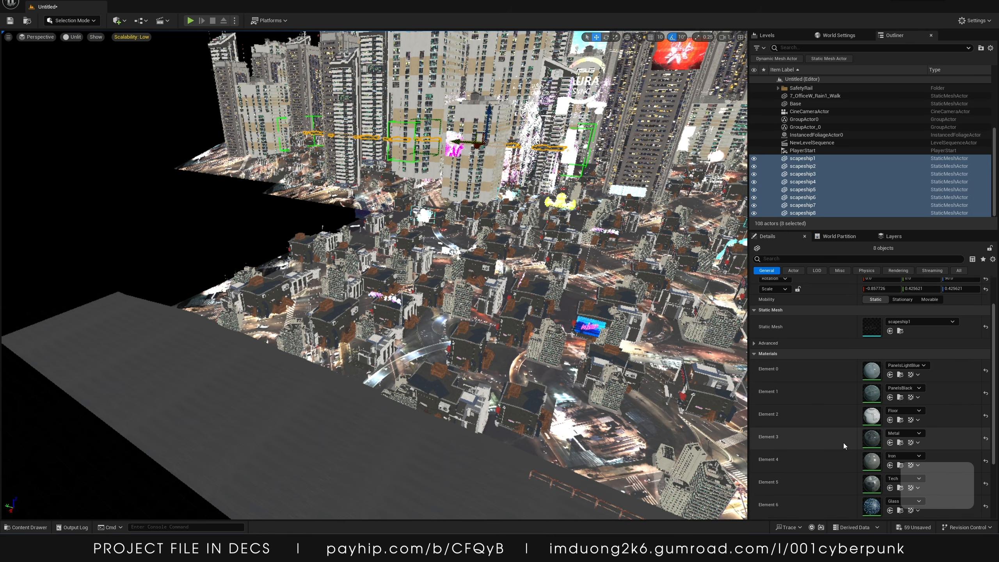
scroll(843, 442, "down", 3)
left_click(28, 527)
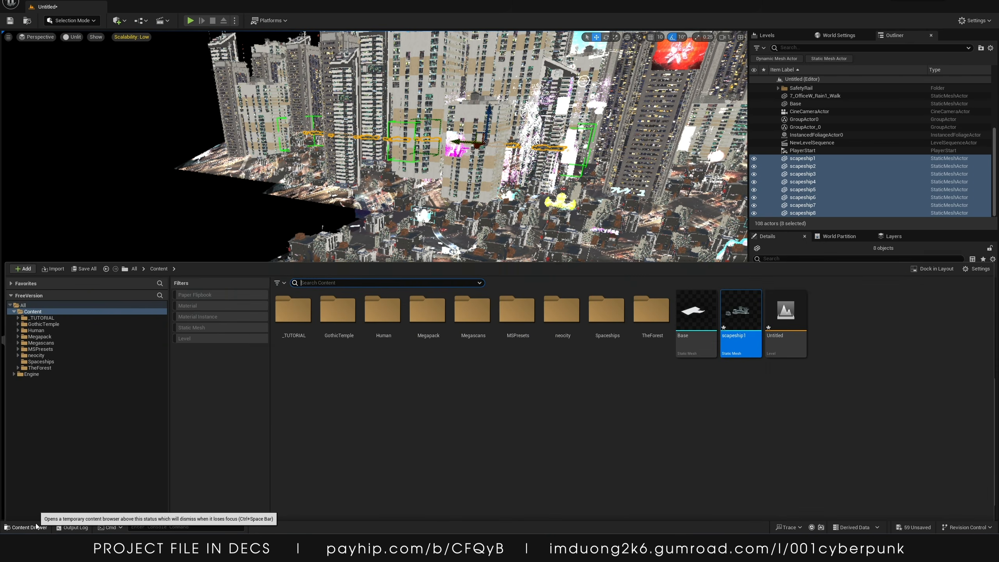
left_click(41, 333)
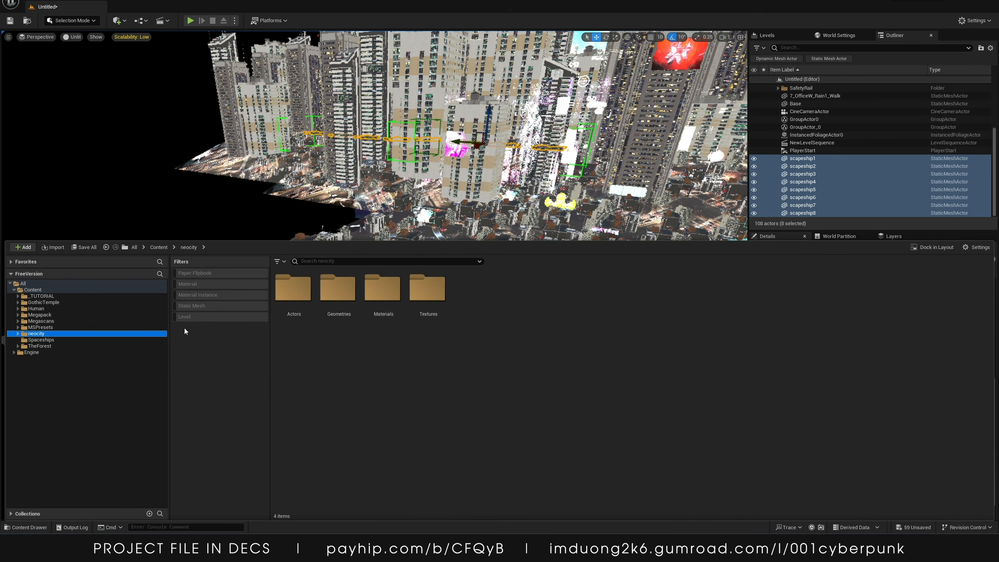
double_click(331, 293)
left_click(195, 247)
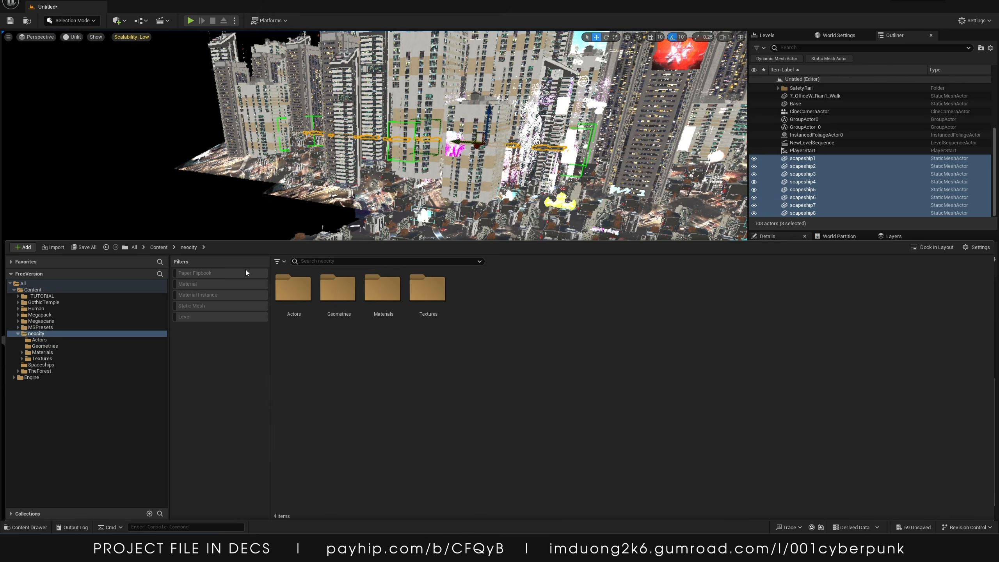
double_click(382, 289)
double_click(337, 289)
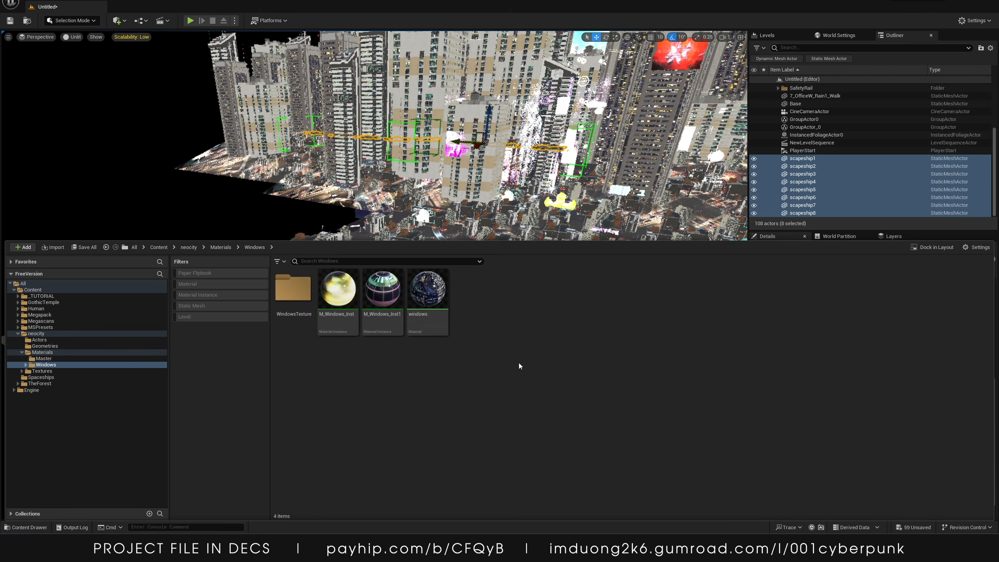
left_click(337, 291)
key("ctrl+d")
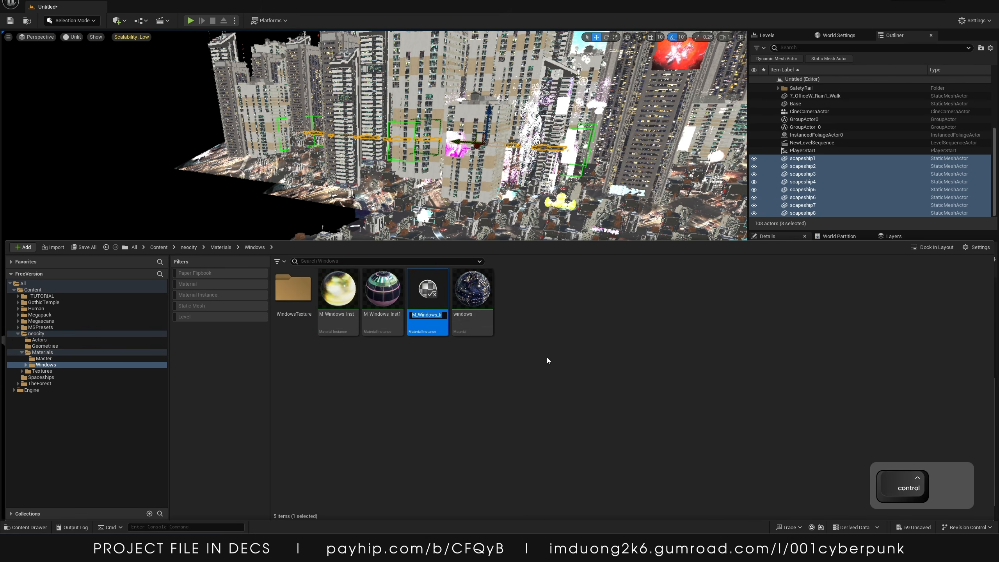
left_click(547, 358)
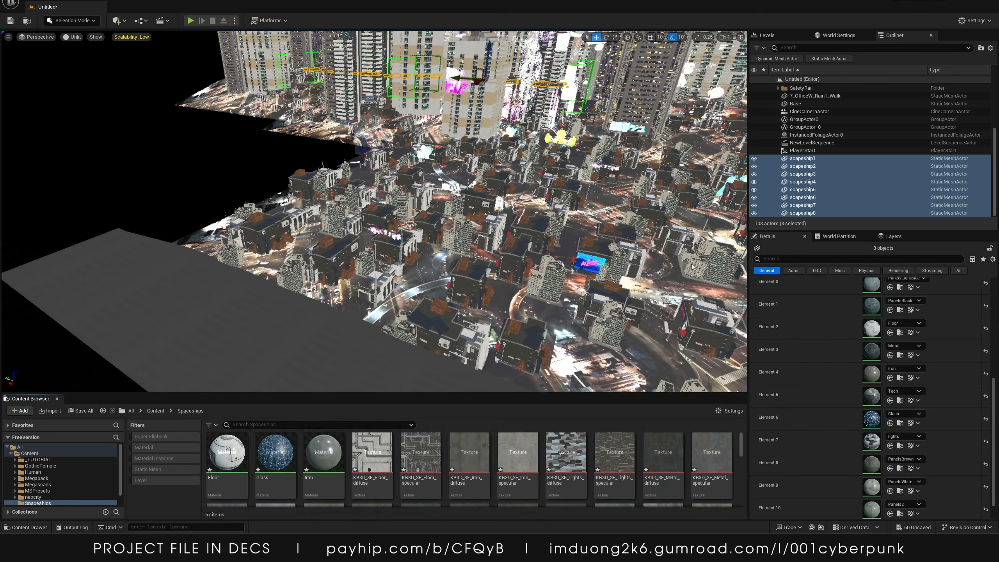
Assign the new M_Windows_Inst2 material to Element 6 of the selected ships
scroll(823, 431, "down", 1)
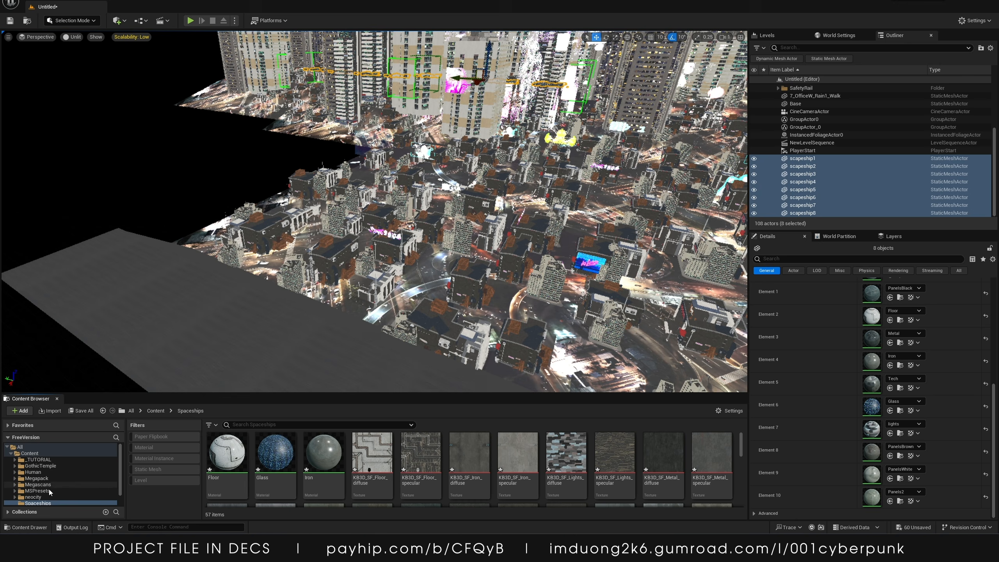
scroll(48, 490, "down", 1)
left_click(35, 483)
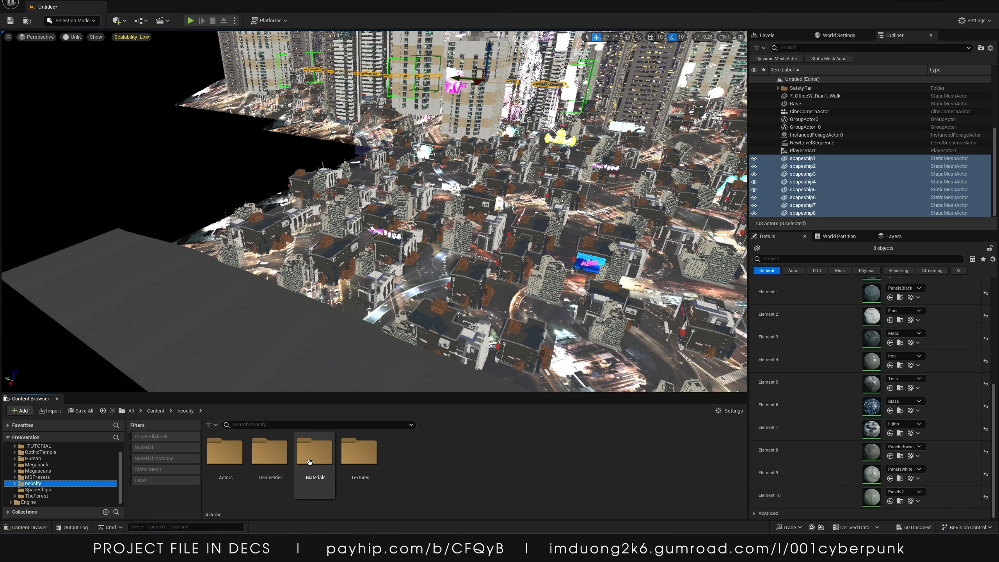
double_click(313, 453)
double_click(266, 459)
left_click(359, 452)
left_click_drag(359, 453, 876, 398)
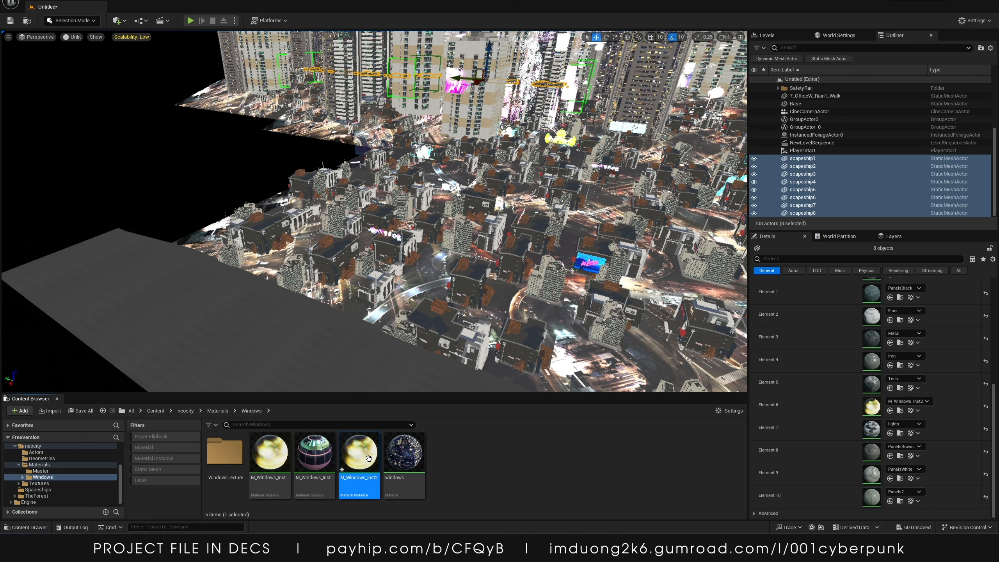
Switch the viewport to Lit mode and open the M_Windows_Inst2 material instance for editing
left_click(72, 37)
left_click(89, 59)
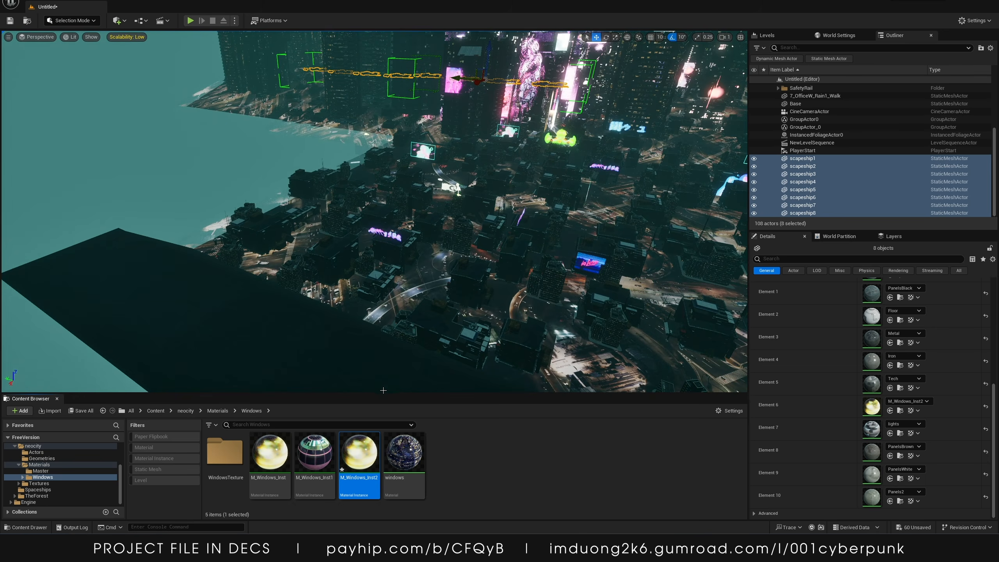
double_click(380, 451)
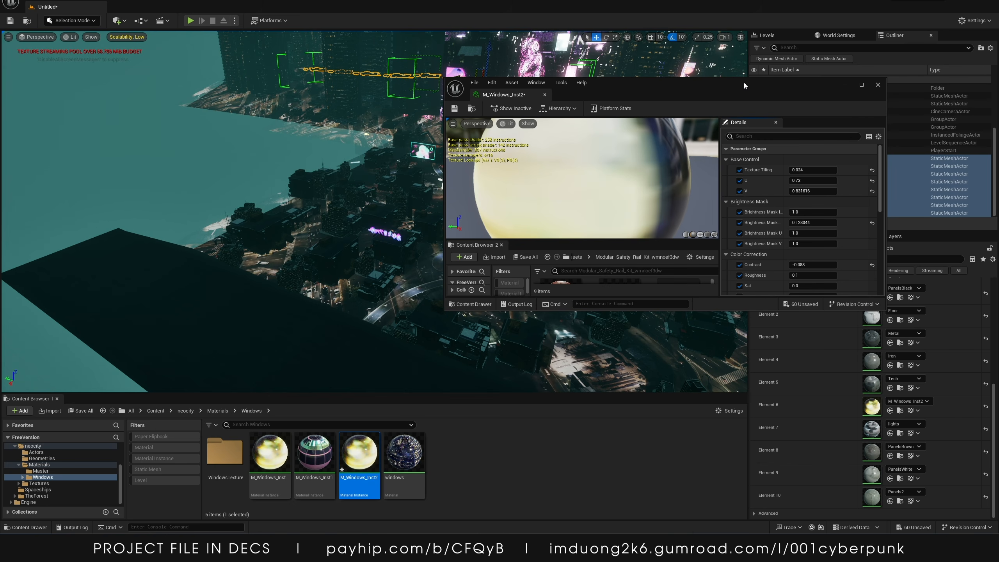
left_click_drag(744, 83, 366, 98)
scroll(419, 275, "down", 8)
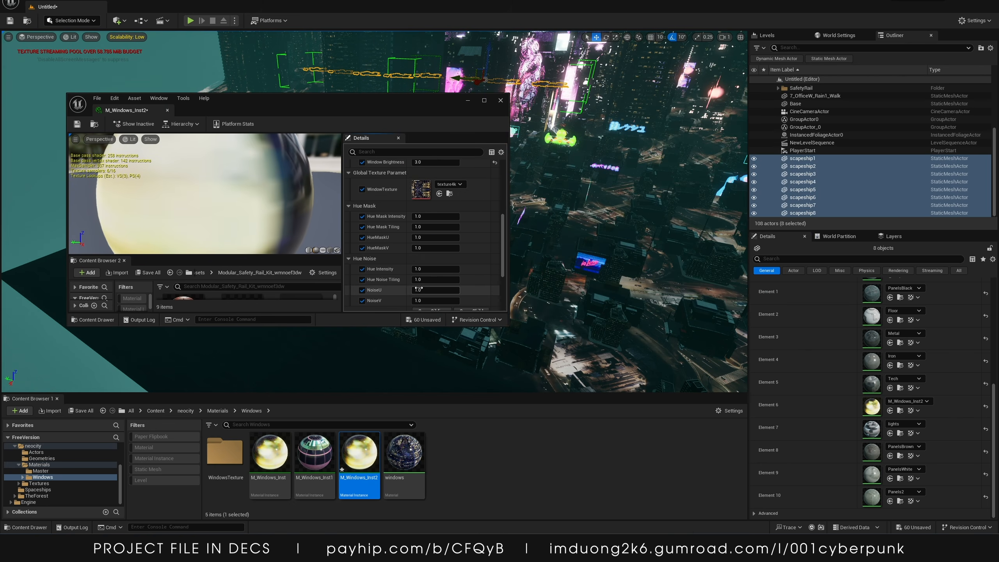
scroll(418, 289, "up", 4)
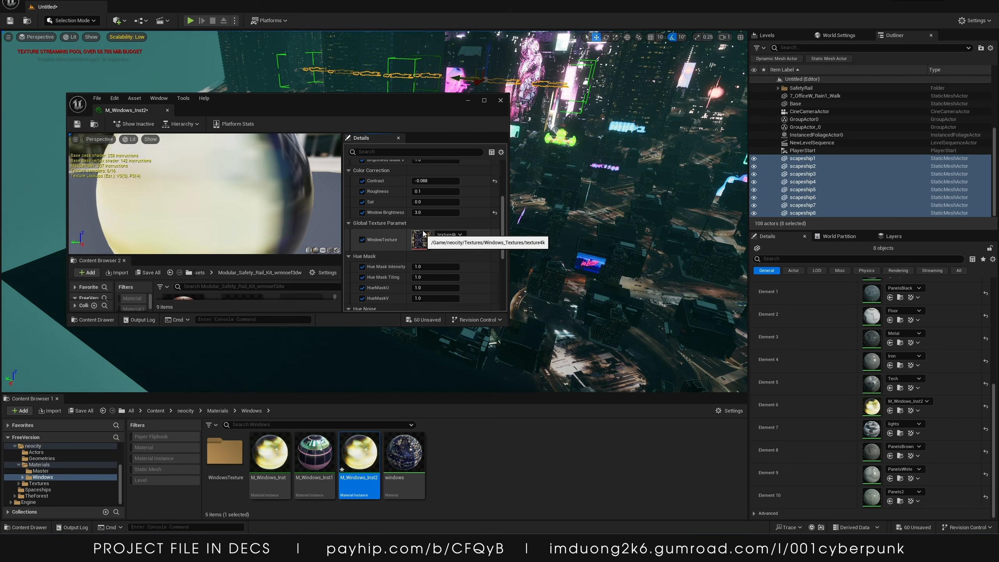
Set the Window Brightness of M_Windows_Inst2 to about 72.9 and close the material editor
left_click_drag(433, 212, 544, 213)
mouse_move(661, 125)
right_mouse_down()
mouse_move(655, 110)
mouse_move(649, 118)
mouse_move(661, 125)
right_mouse_up()
key("w")
key("s")
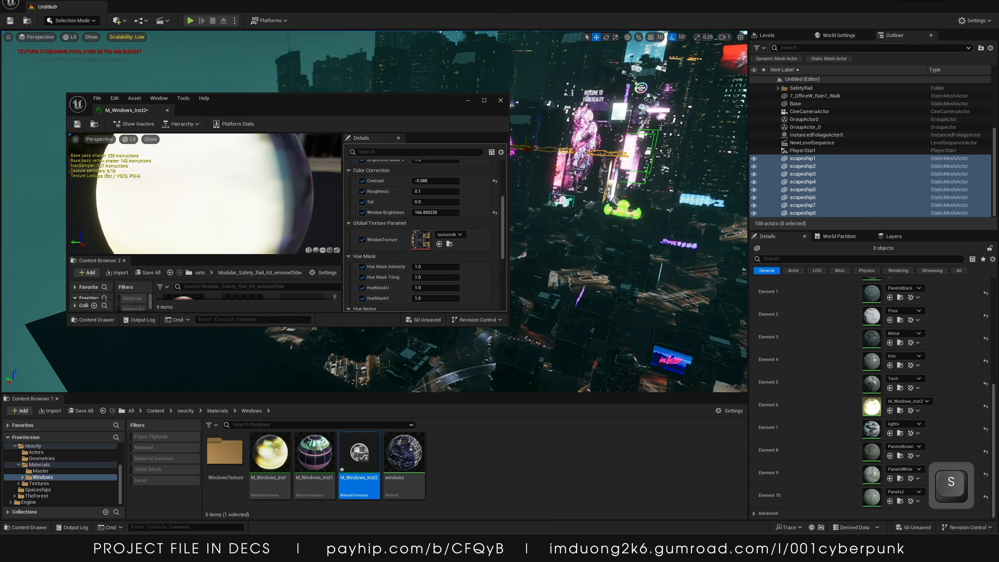
key("f")
key("w")
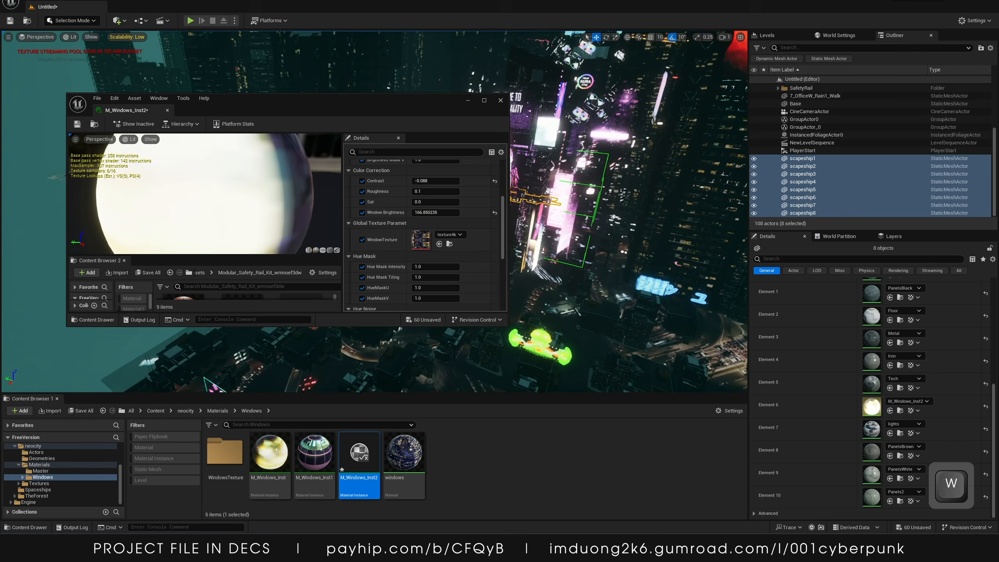
key("d")
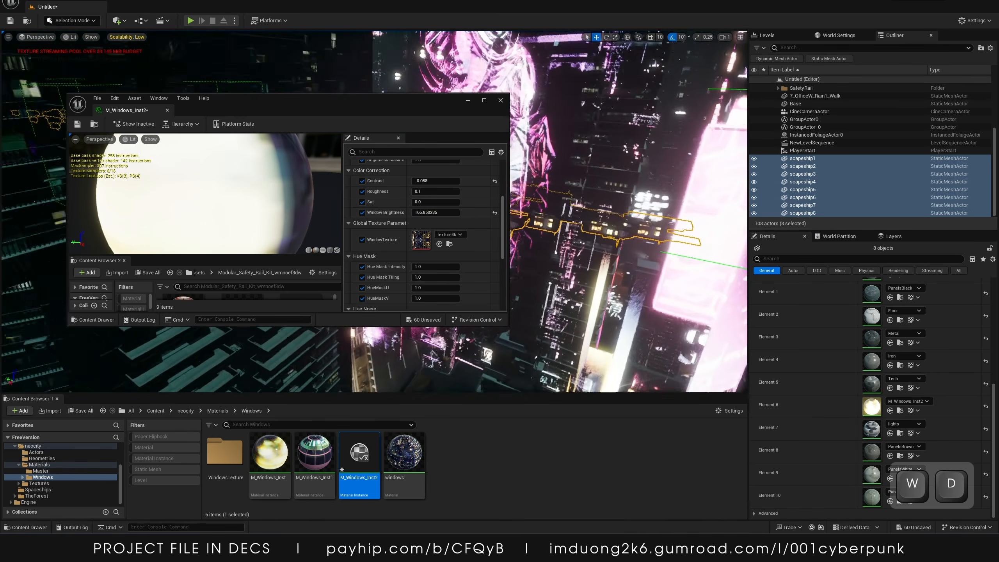
key("s")
right_click_drag(629, 165, 637, 171)
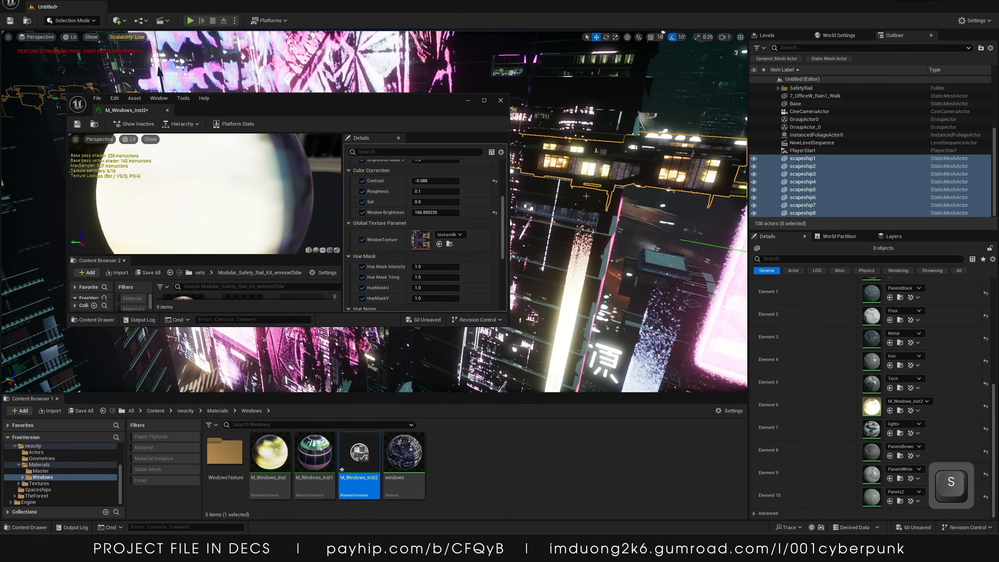
scroll(477, 213, "up", 1)
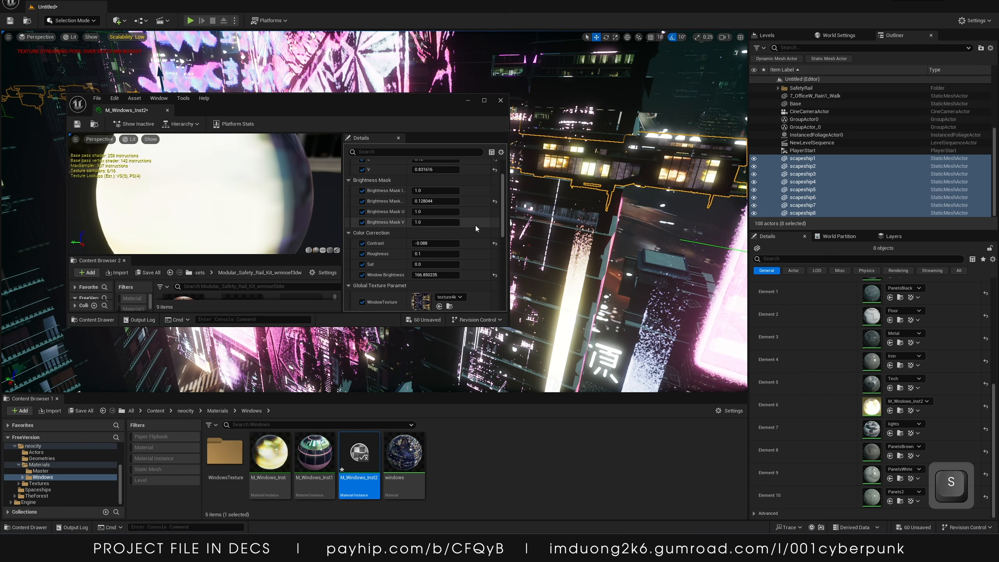
left_click_drag(428, 225, 405, 226)
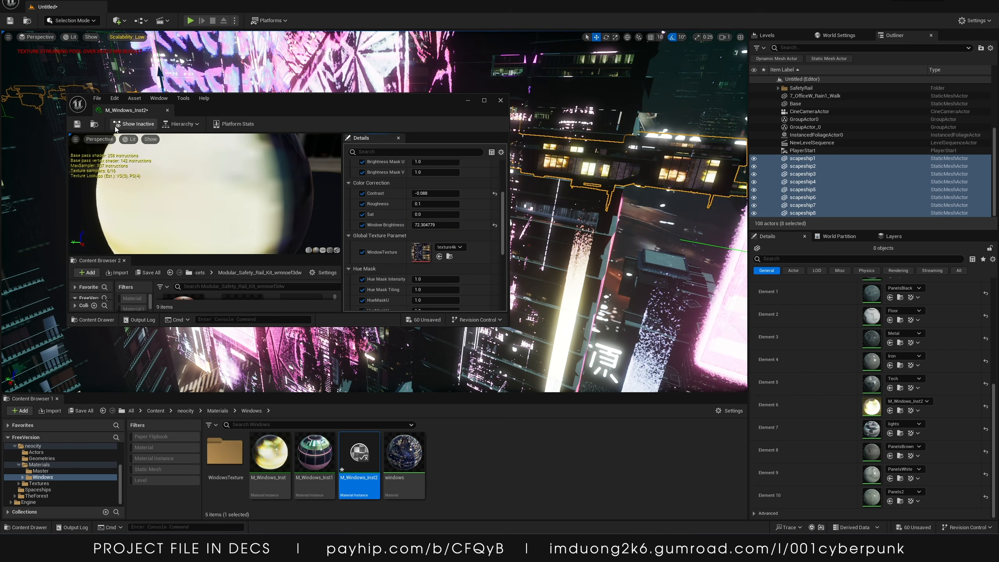
left_click(500, 100)
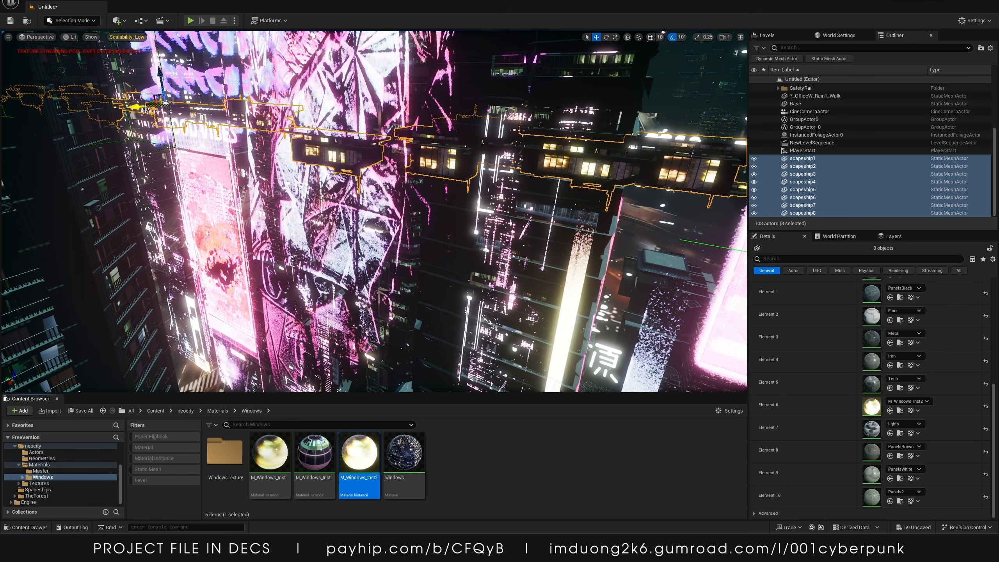
Open the NewLevelSequence in the Sequencer and close the content browser
left_click_drag(145, 109, 46, 121)
key("s")
right_click_drag(45, 121, 137, 116)
key("a")
left_click(812, 142)
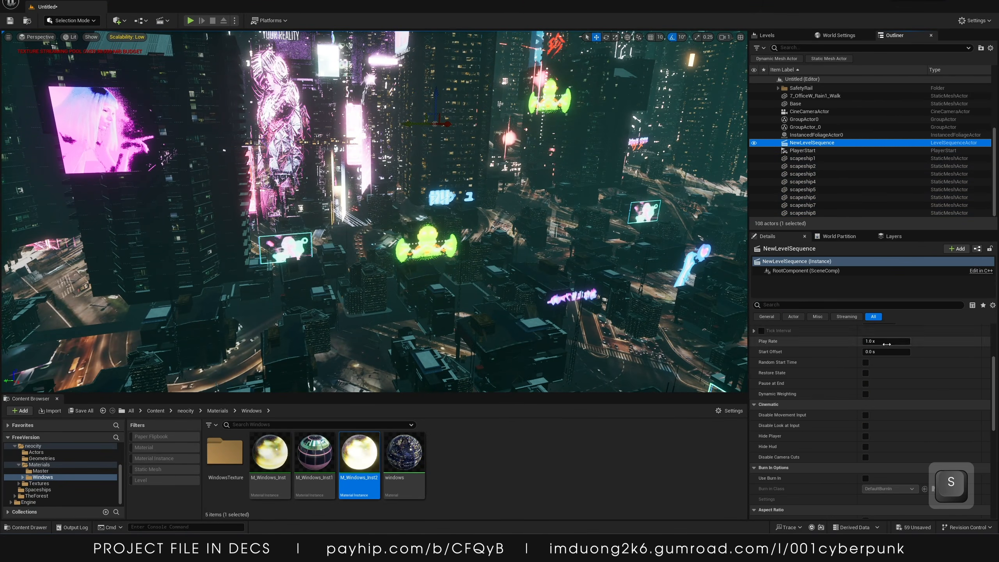
scroll(886, 344, "up", 5)
left_click(872, 358)
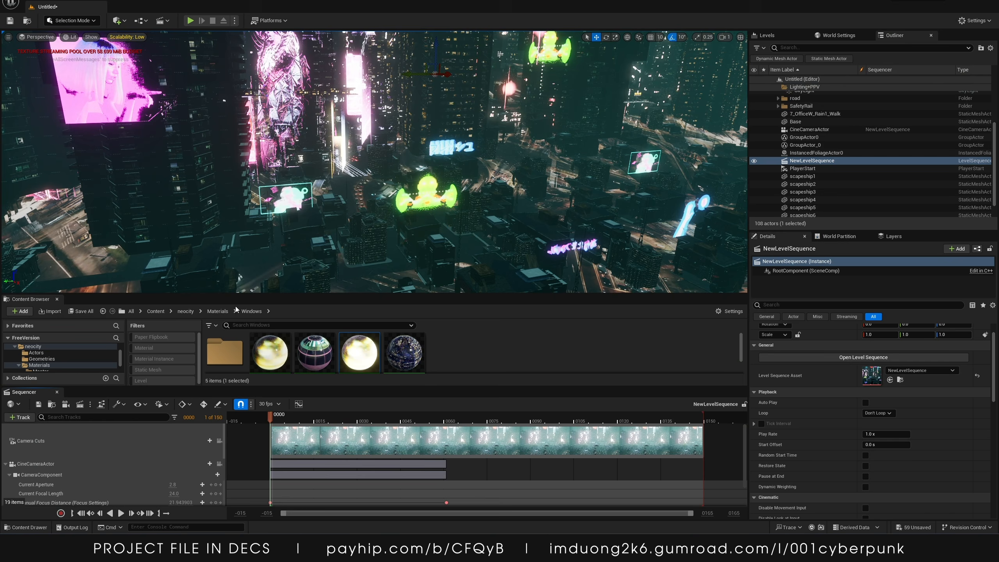
left_click(56, 299)
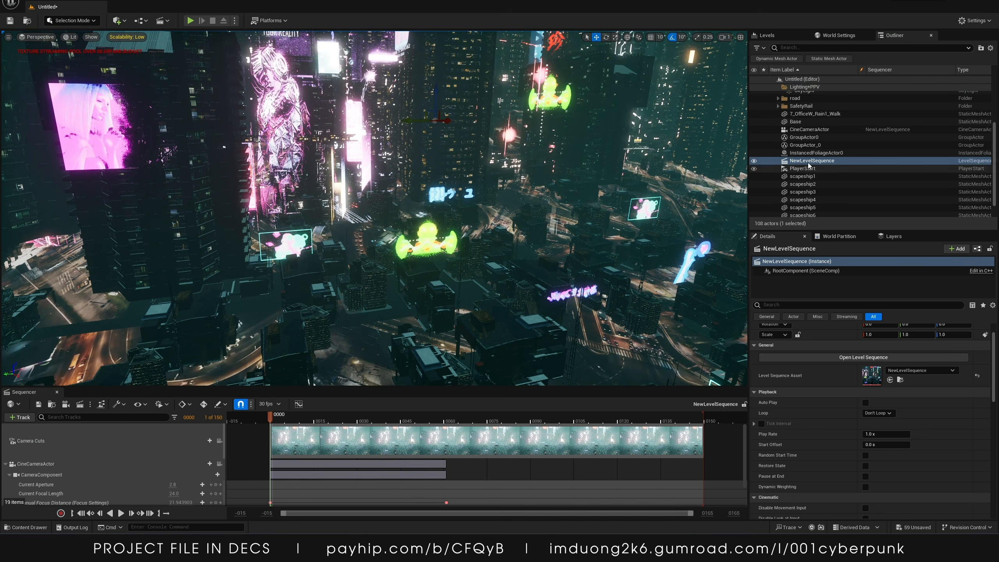
Select the two ship group actors together with scapeship1 to scapeship5 and ungroup them
left_click(357, 137)
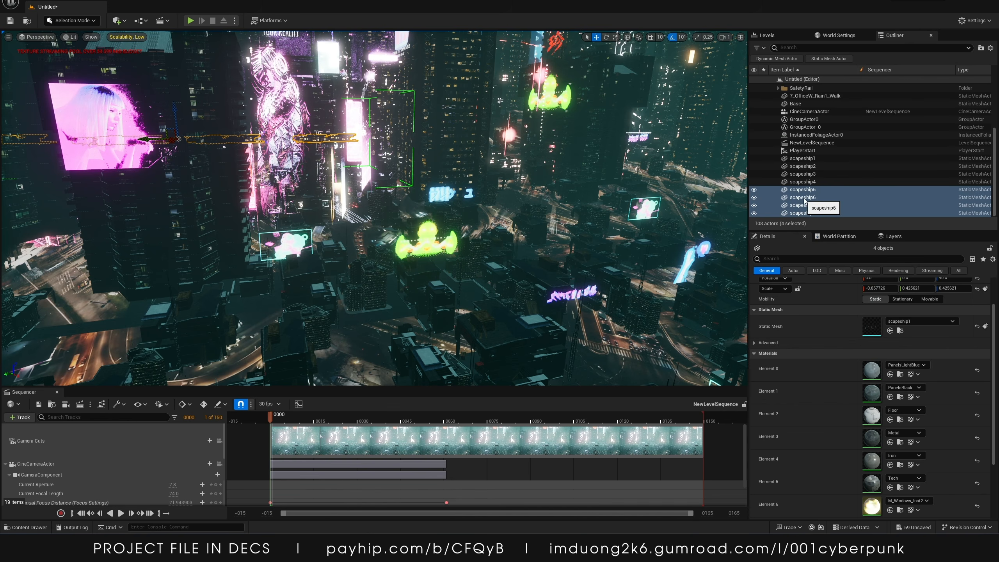
left_click(802, 158)
left_click(802, 182, "shift")
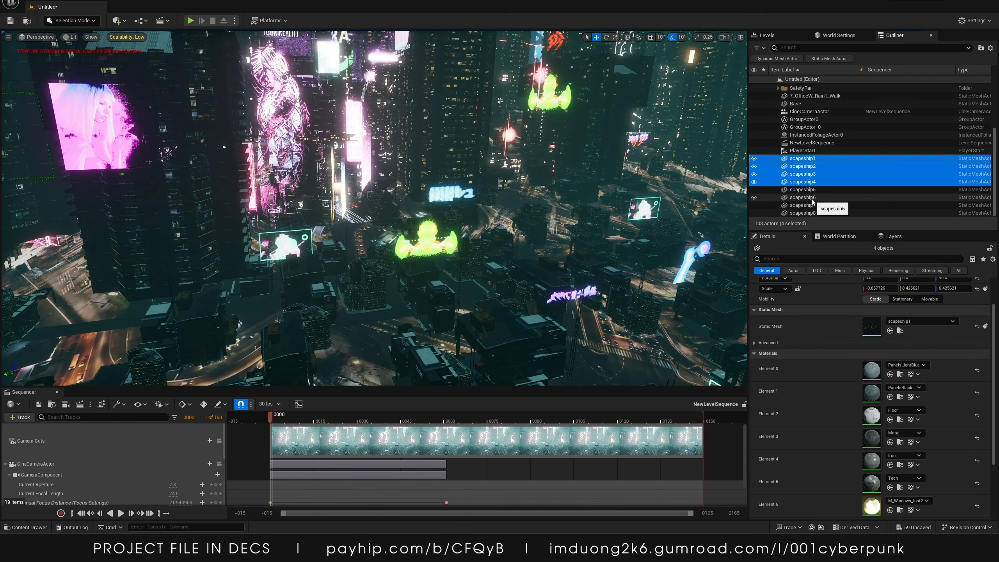
scroll(811, 198, "up", 2)
left_click(808, 147)
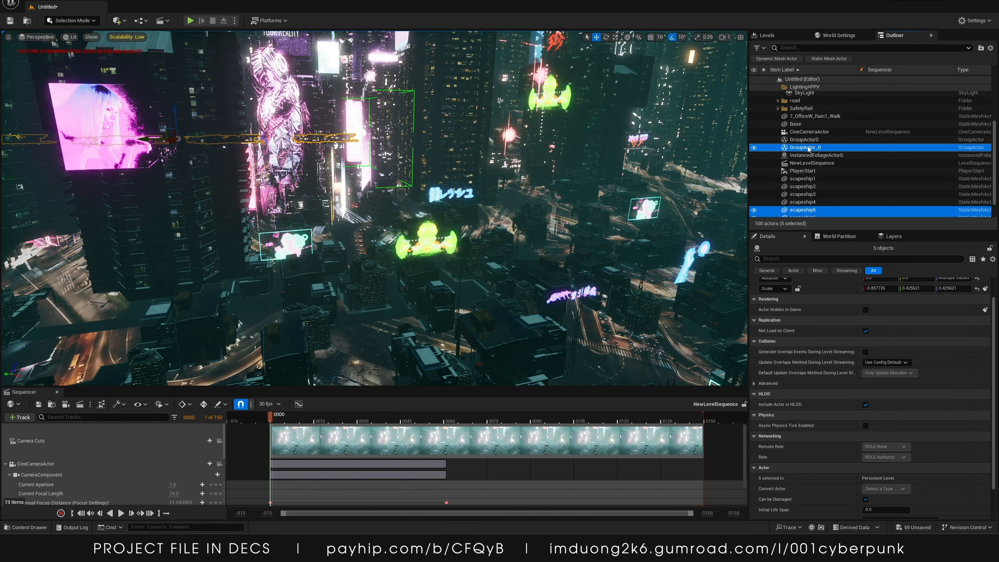
left_click(809, 140)
left_click(811, 147)
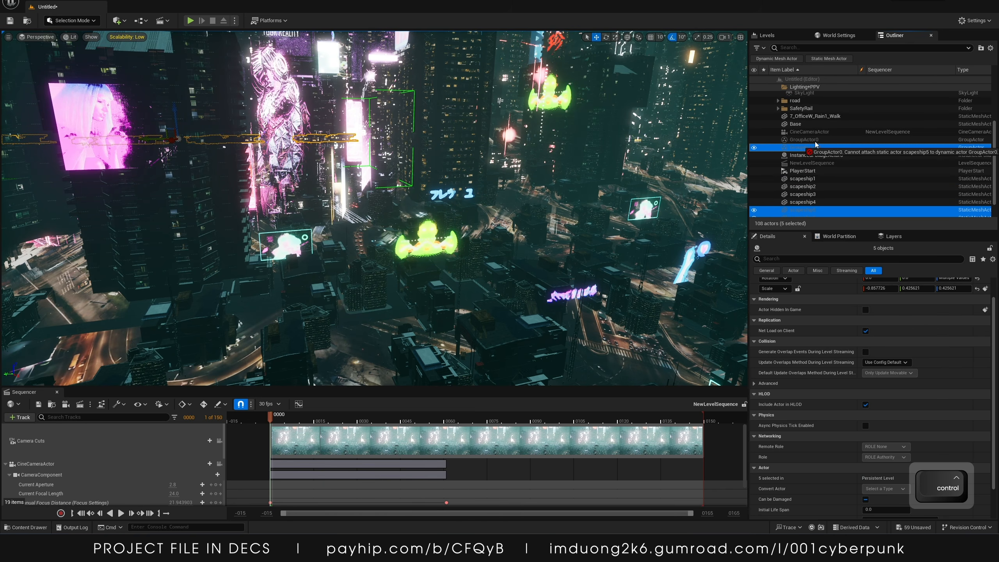
left_click(812, 140, "shift")
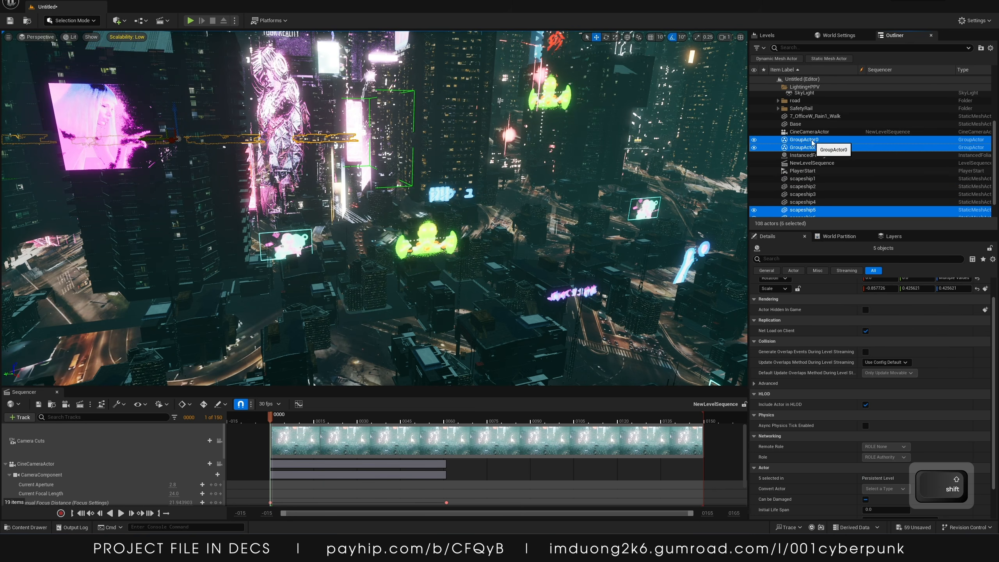
key("shift")
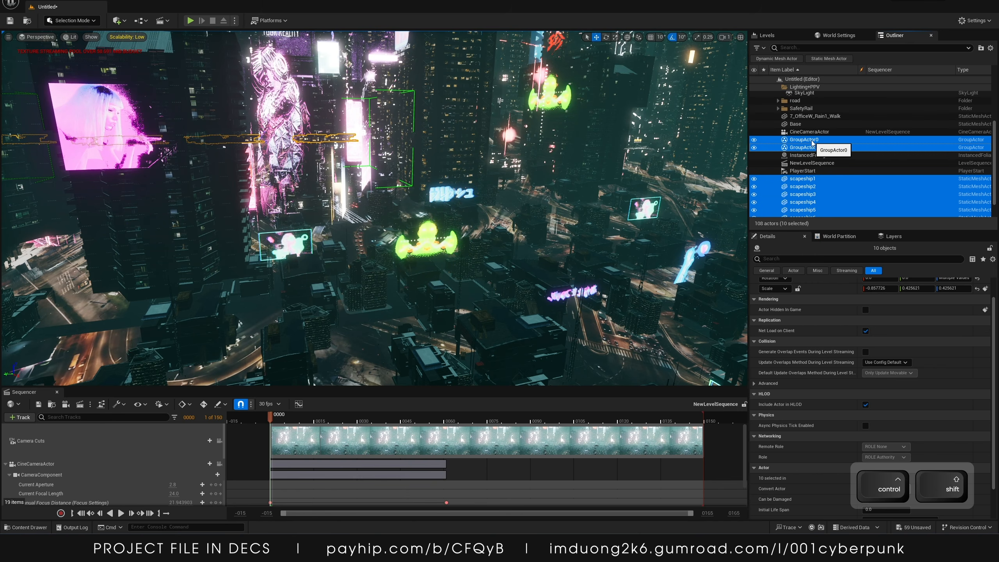
key("ctrl+shift+g")
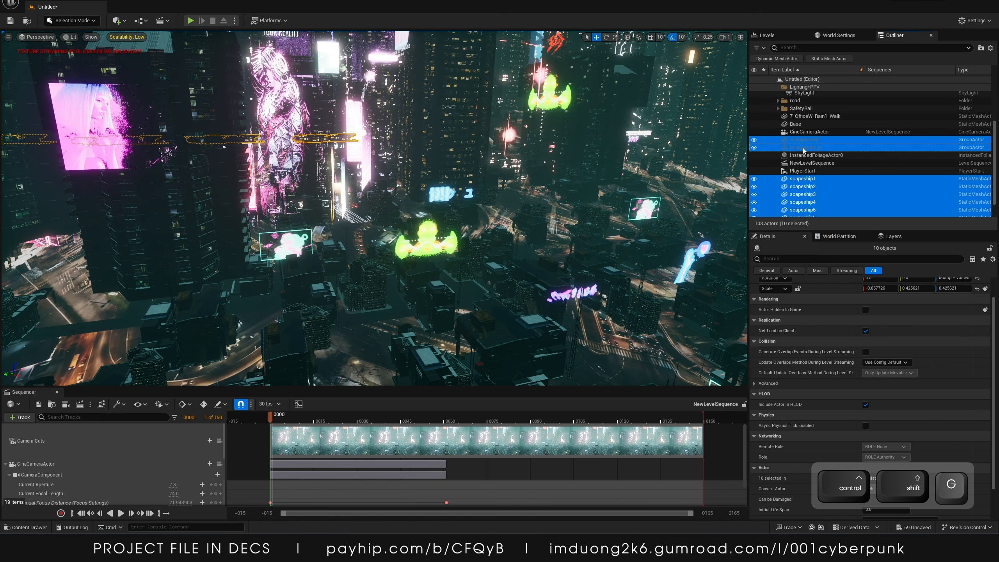
key("ctrl+alt+g")
Attach scapeship2 through scapeship8 to scapeship1 in the outliner hierarchy
left_click(821, 178)
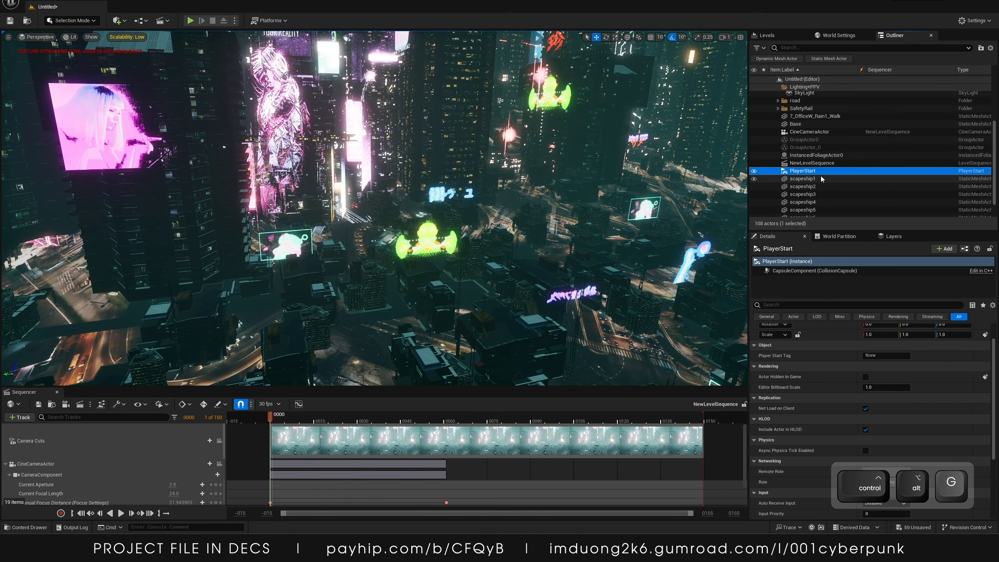
scroll(815, 190, "down", 2)
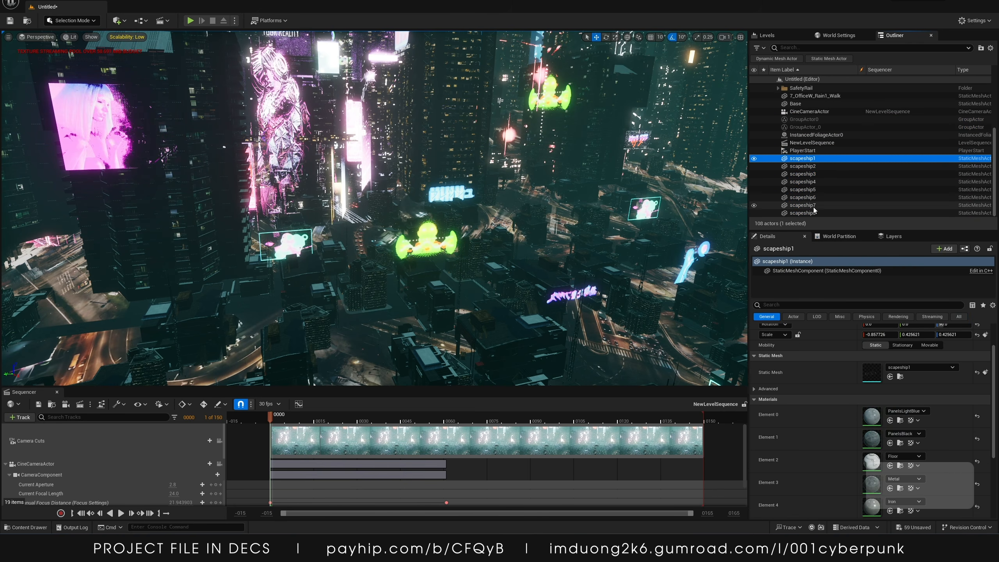
left_click(813, 213)
left_click(813, 169, "shift")
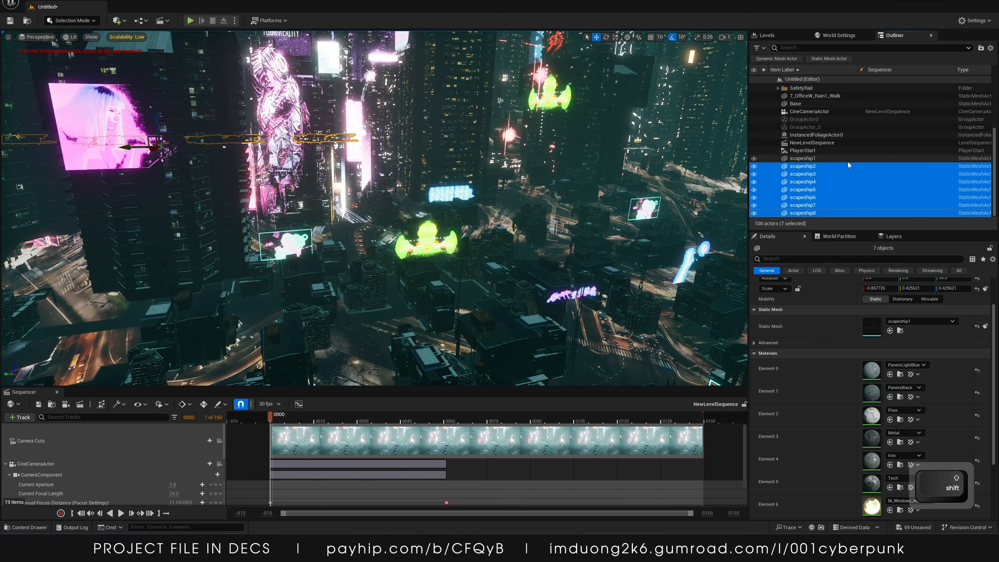
left_click_drag(810, 166, 808, 160)
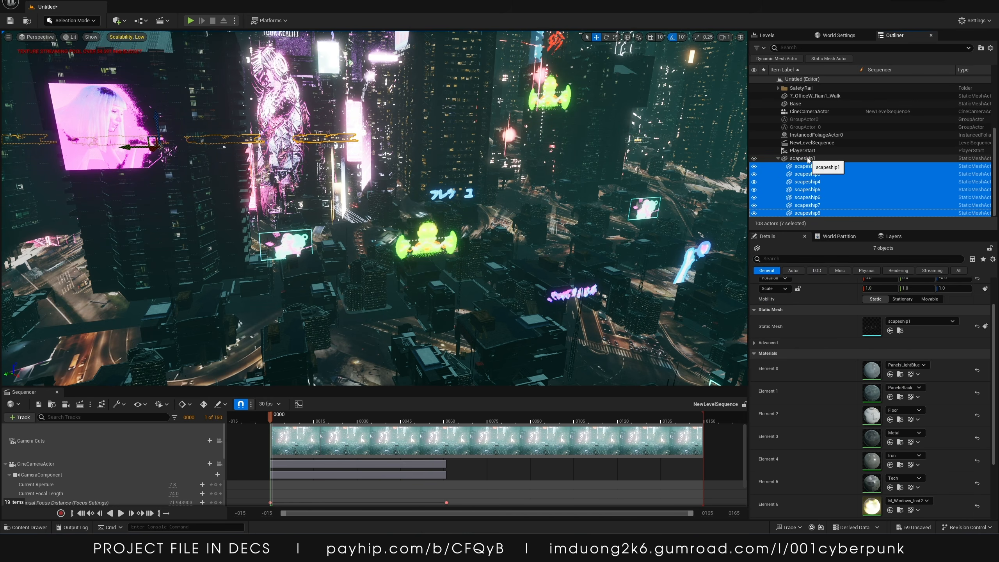
left_click(778, 158)
Add scapeship1 as a track to the level sequence
left_click(800, 214)
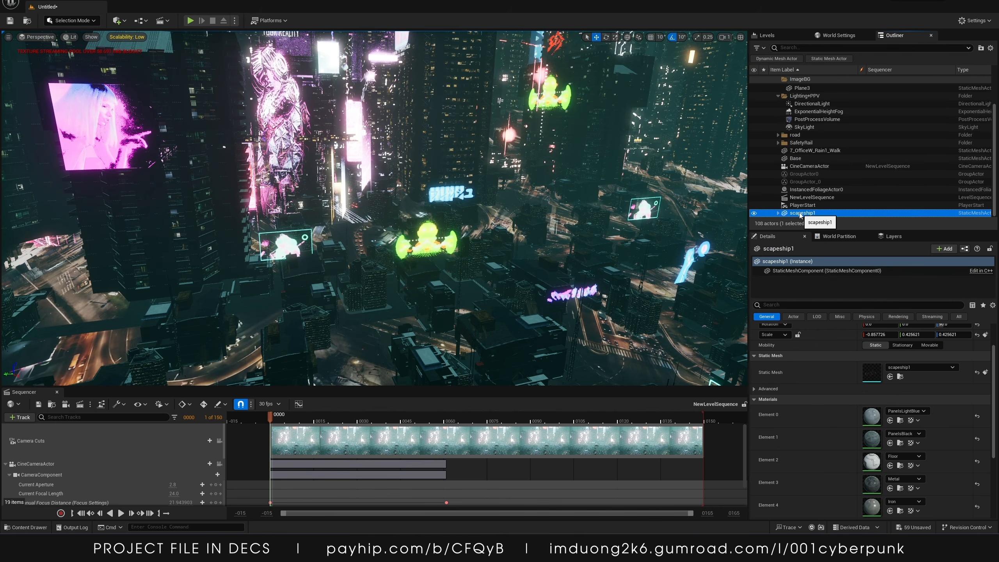
scroll(373, 449, "down", 2)
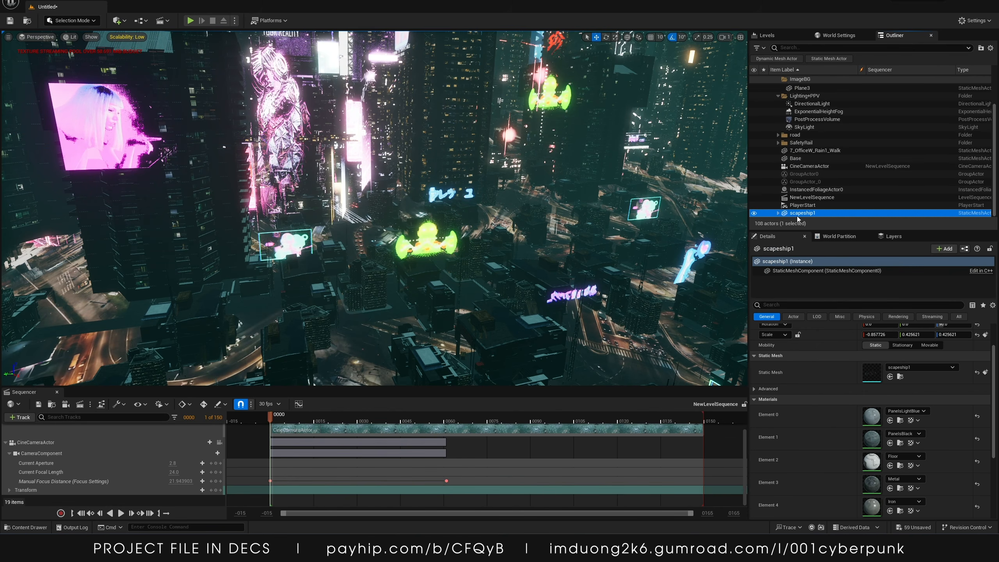
left_click_drag(800, 215, 15, 530)
left_click_drag(52, 499, 52, 500)
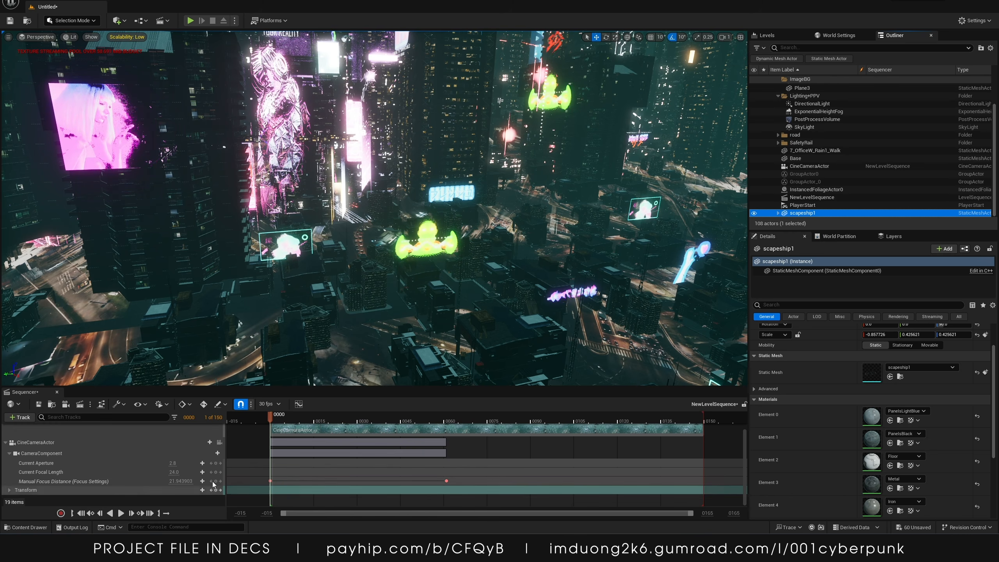
left_click_drag(800, 214, 786, 226)
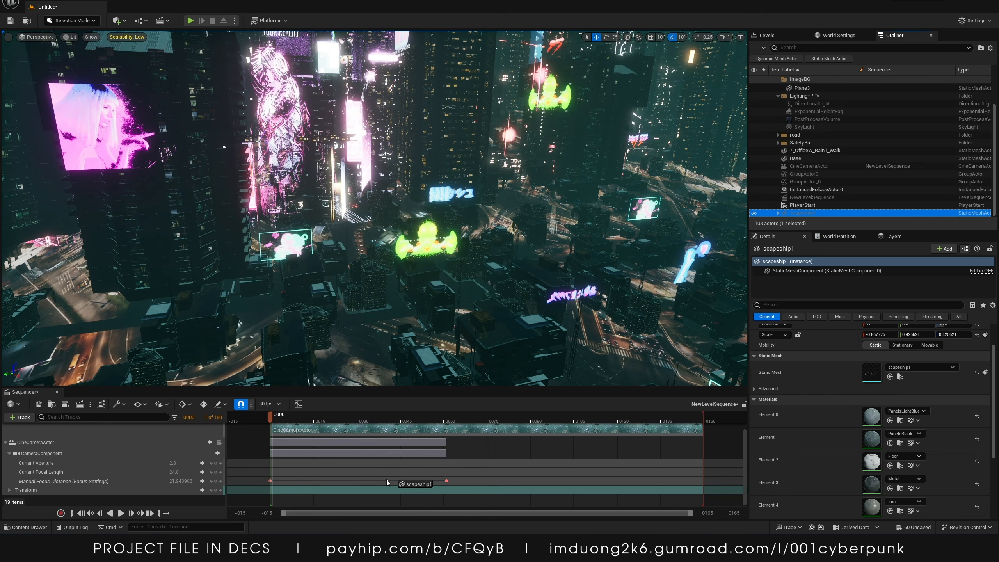
left_click_drag(263, 497, 233, 464)
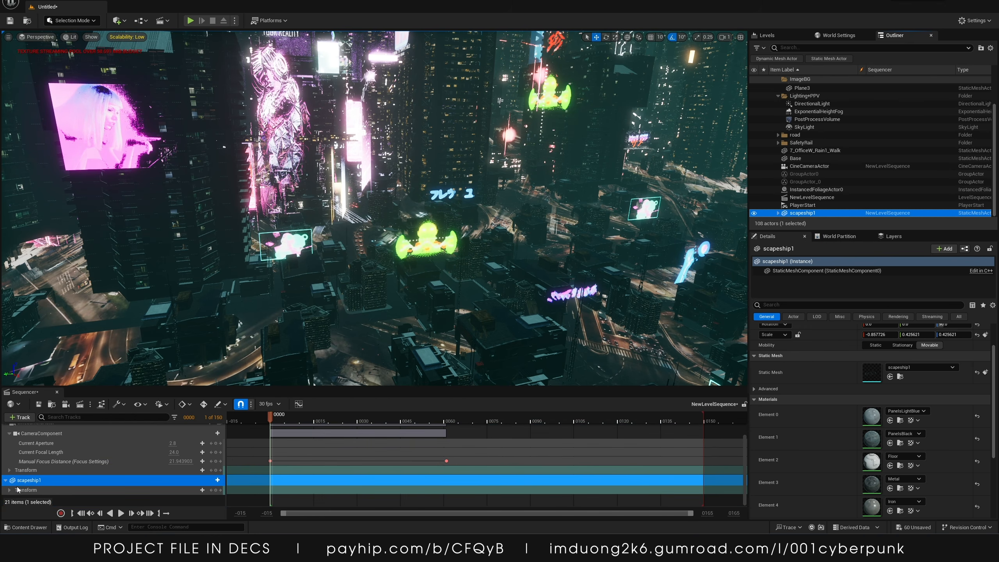
Expand scapeship1's transform location and keyframe its Y location at the first and last frames
left_click(9, 489)
scroll(65, 474, "down", 1)
left_click(13, 477)
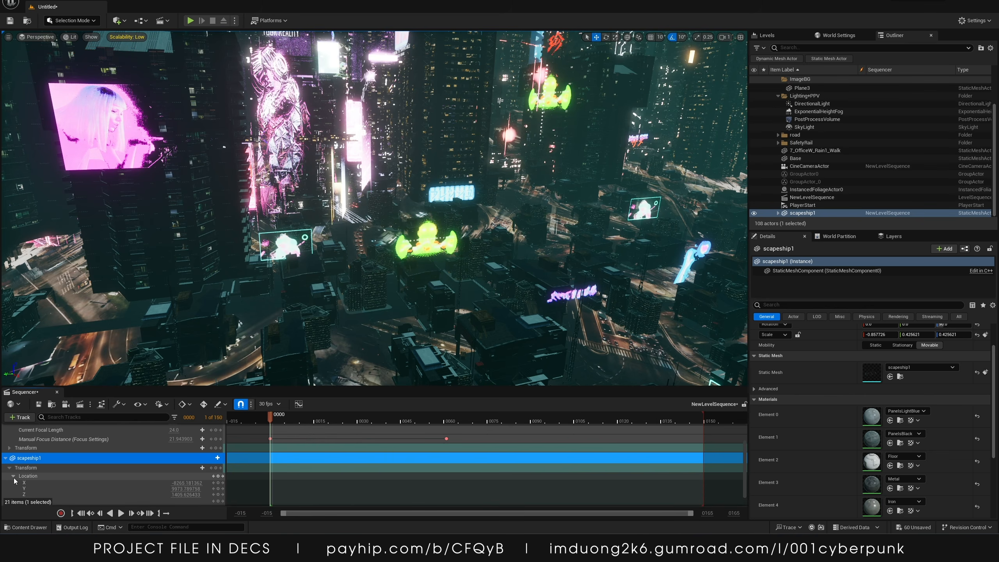
scroll(23, 479, "down", 1)
left_click_drag(183, 466, 173, 465)
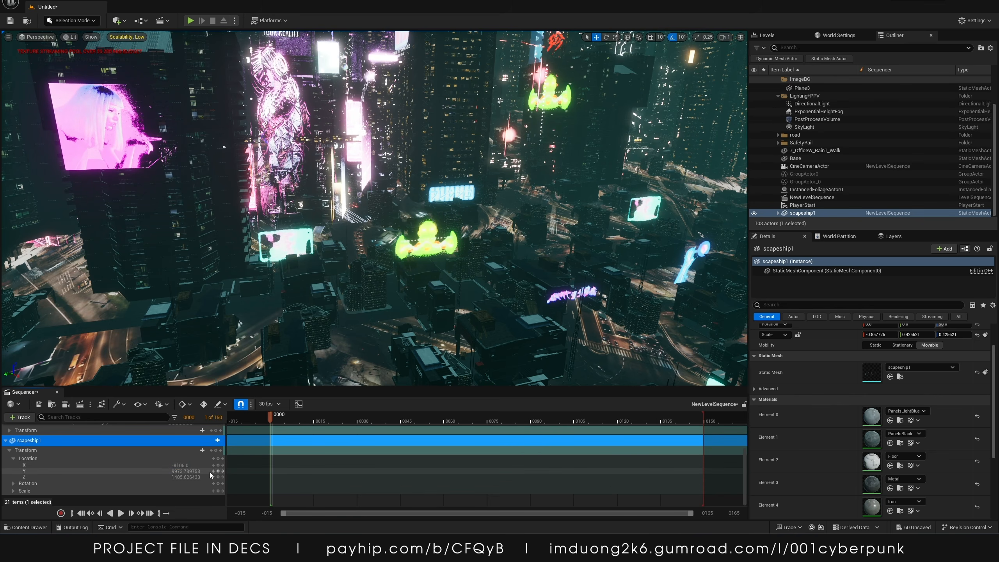
left_click_drag(284, 422, 705, 423)
left_click_drag(182, 471, 177, 471)
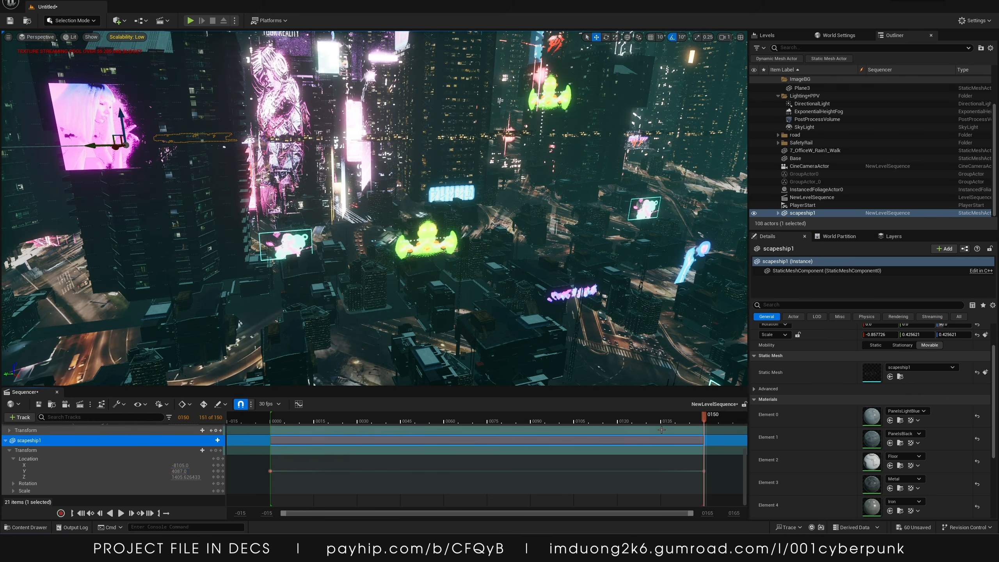
Play back the sequence from the middle of the timeline to preview the ship's motion
left_click_drag(704, 417, 377, 423)
key("space")
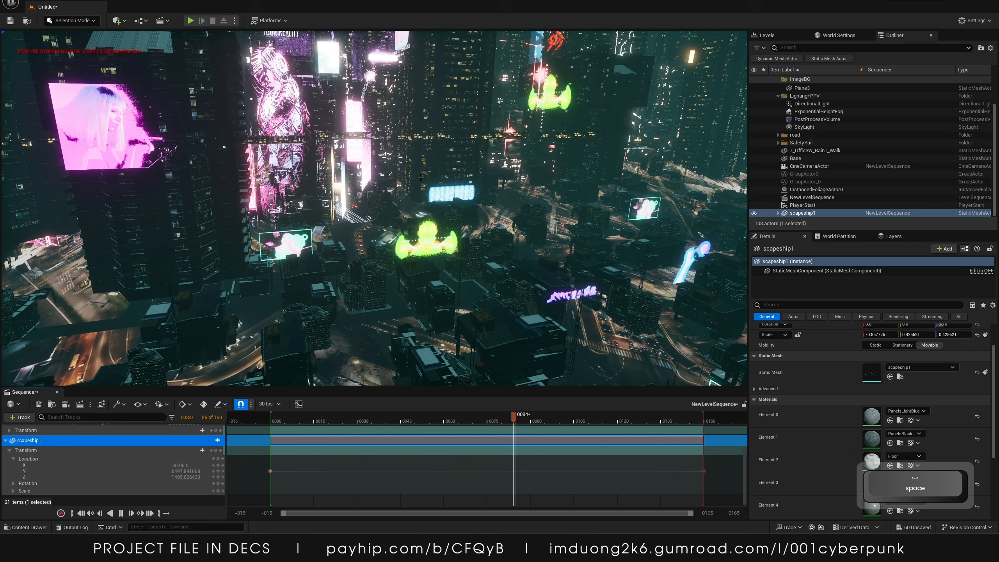
key("space")
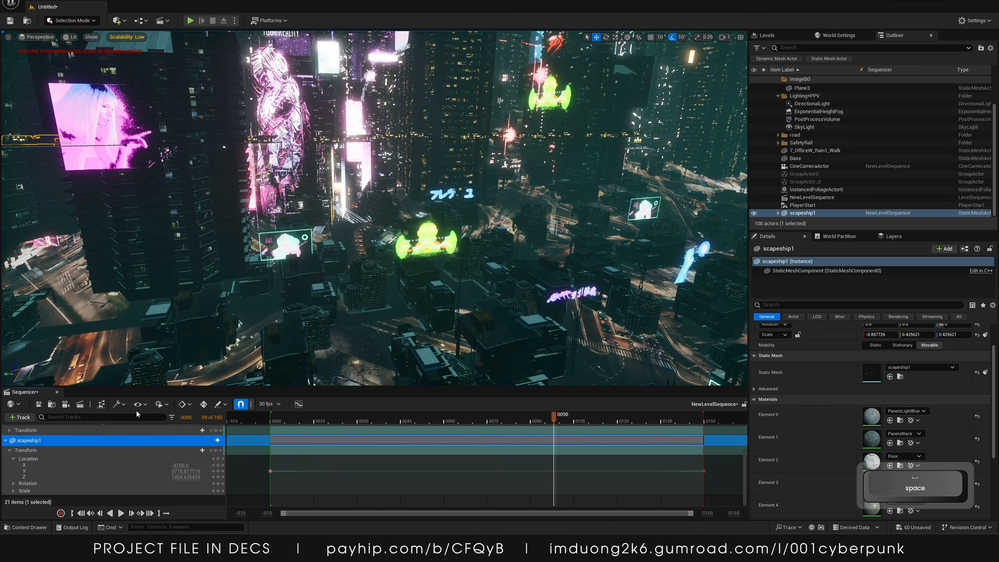
Undo the last three location keyframe edits
key("ctrl+z")
key("ctrl+z")
key("ctrl+z")
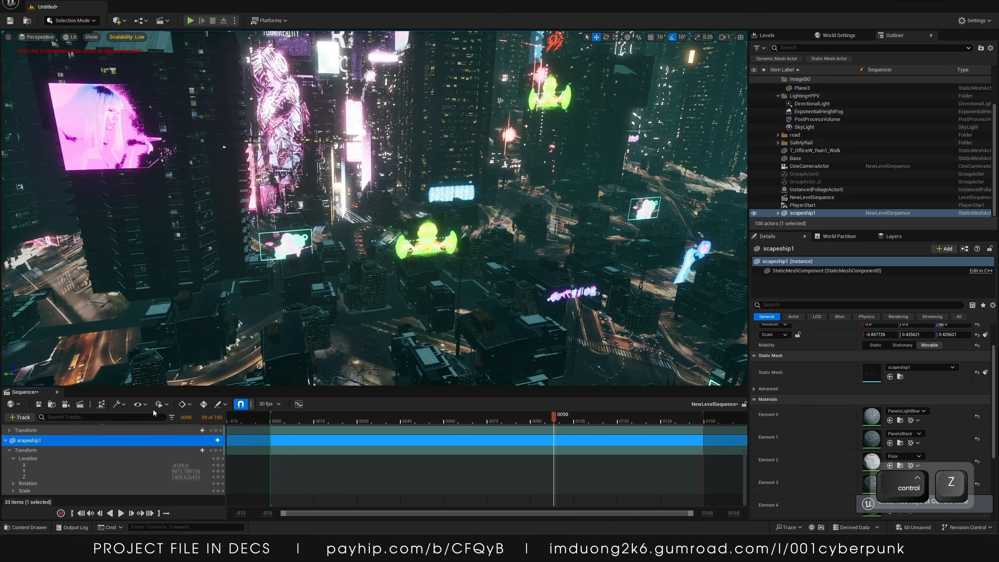
Set the default key interpolation to Linear and key scapeship1's Y location at frame 0
left_click(189, 404)
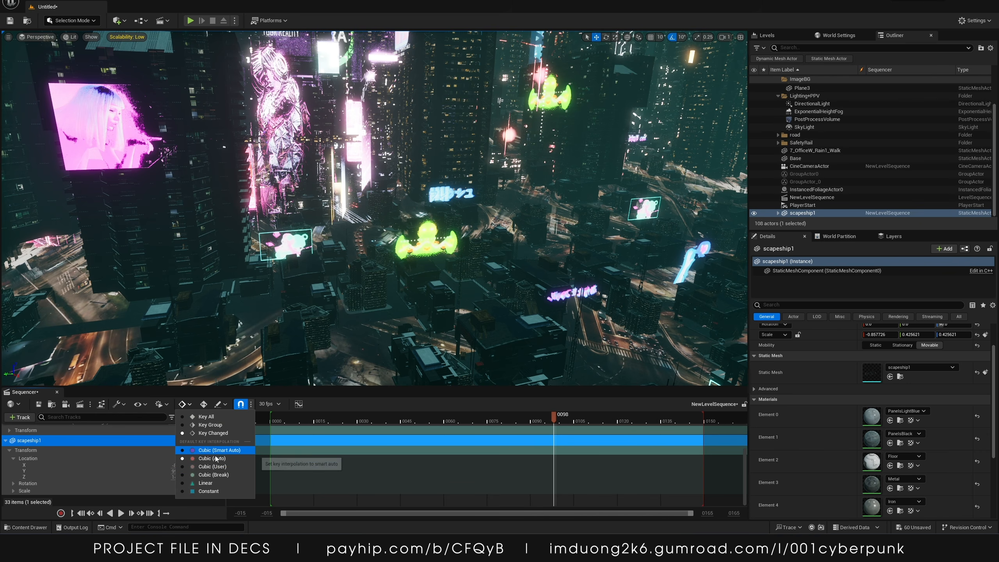
left_click(210, 483)
left_click_drag(307, 420, 270, 420)
left_click(218, 471)
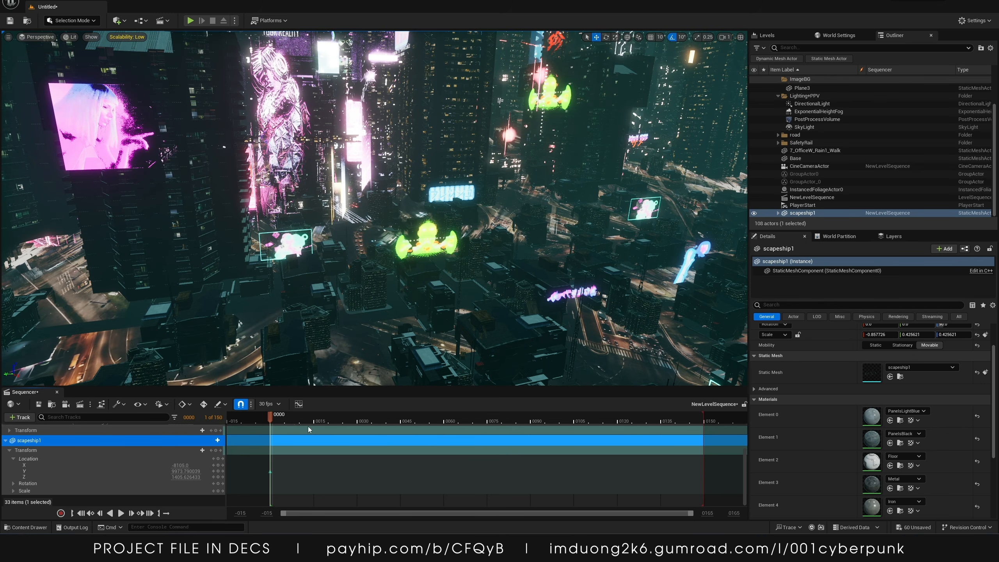
Move to frame 150 and set scapeship1's Y location to 8809
left_click_drag(703, 425, 704, 425)
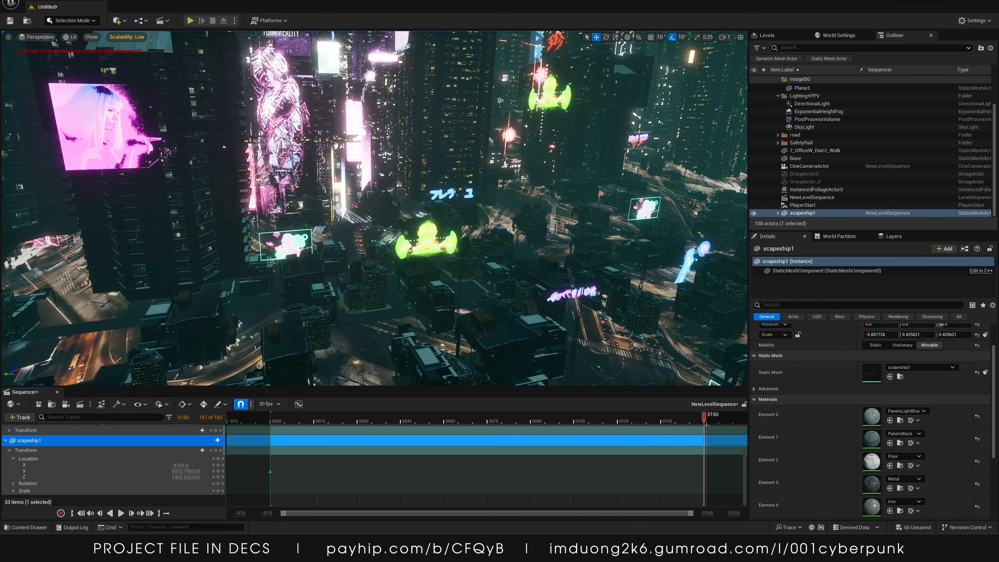
type("1873")
key("Return")
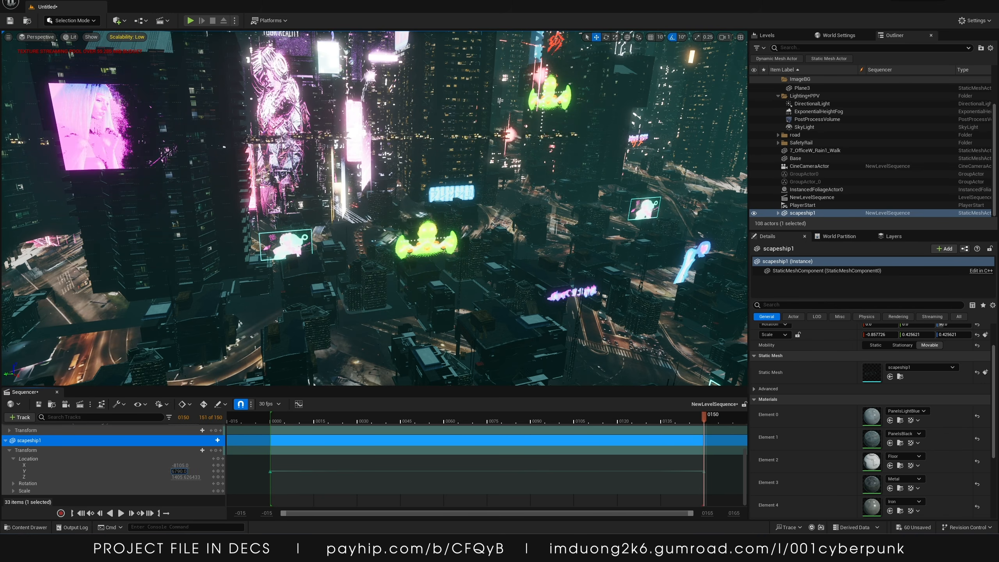
type("7372")
key("Return")
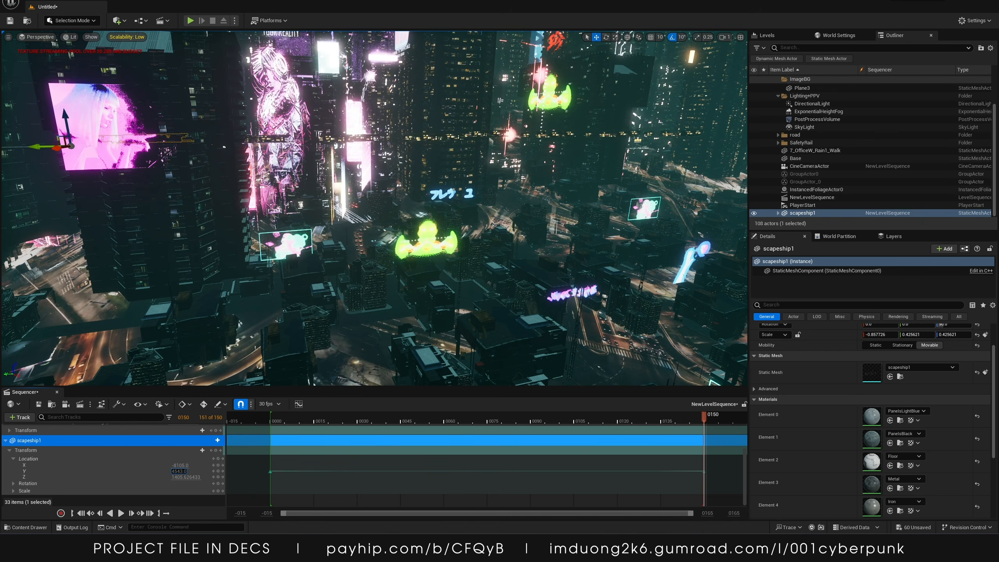
type("8809")
key("Return")
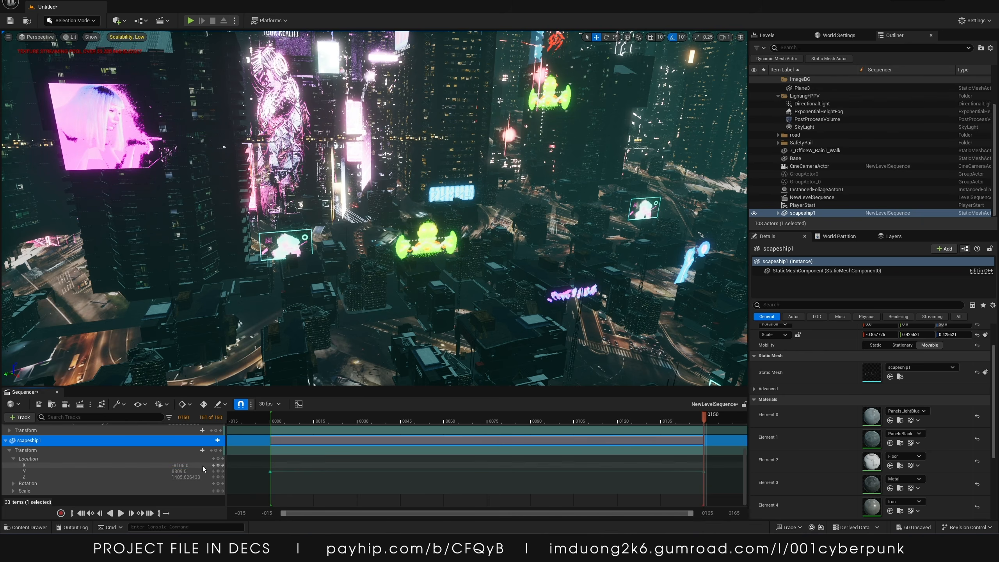
Select scapeship5 and duplicate it, moving the copy along the X axis
left_click(778, 213)
scroll(787, 205, "down", 3)
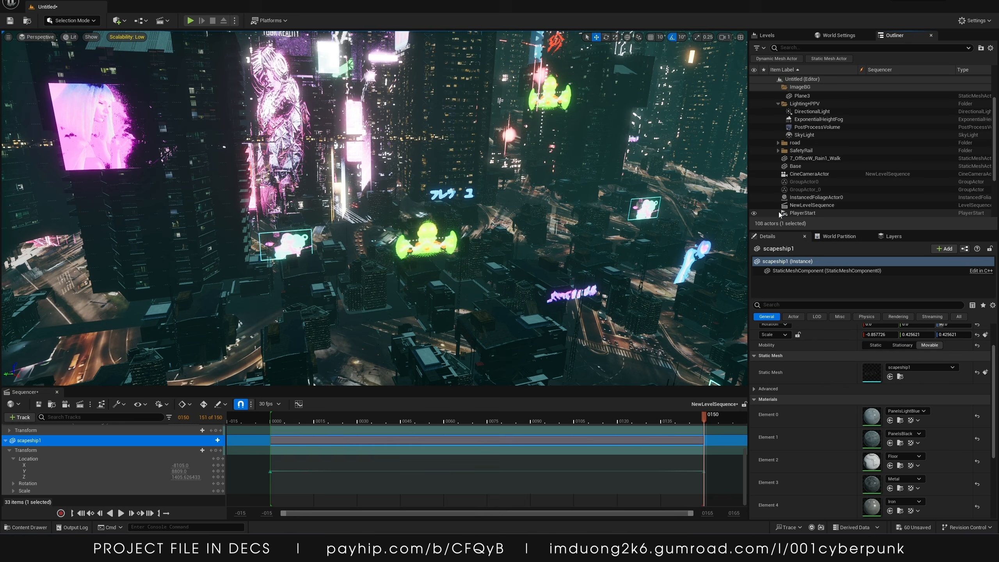
left_click(806, 182)
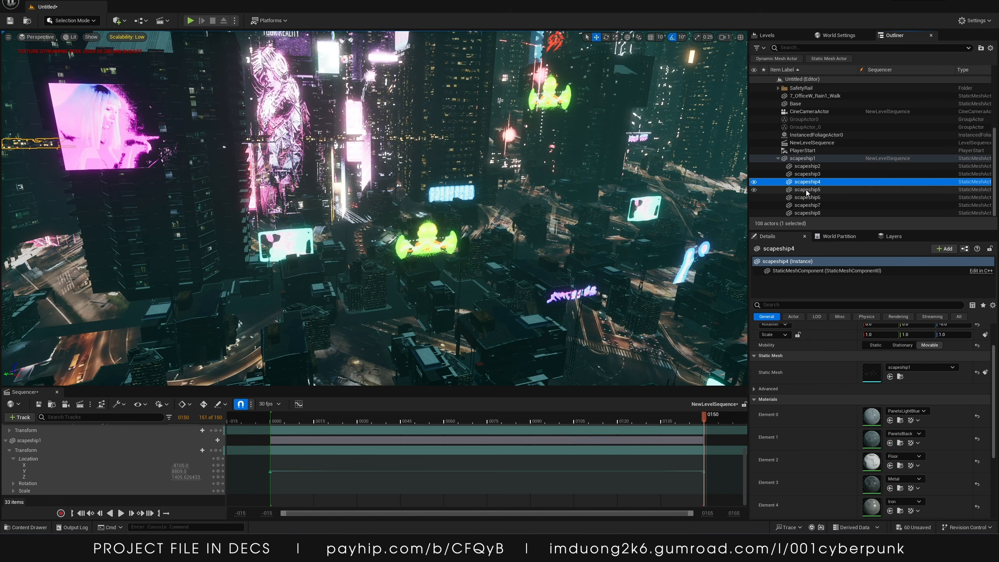
left_click(817, 190)
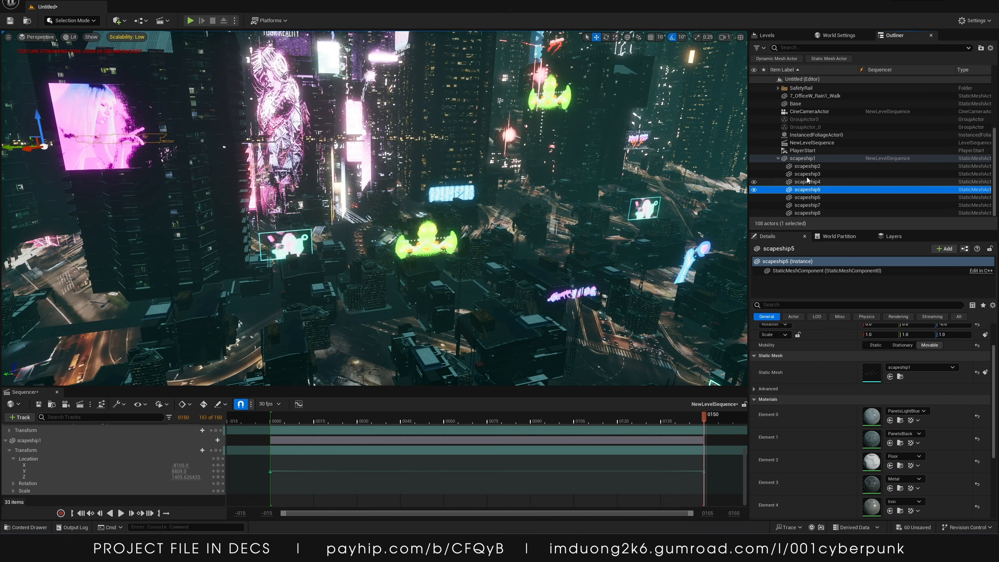
key("alt")
left_click_drag(7, 149, 68, 149, "alt")
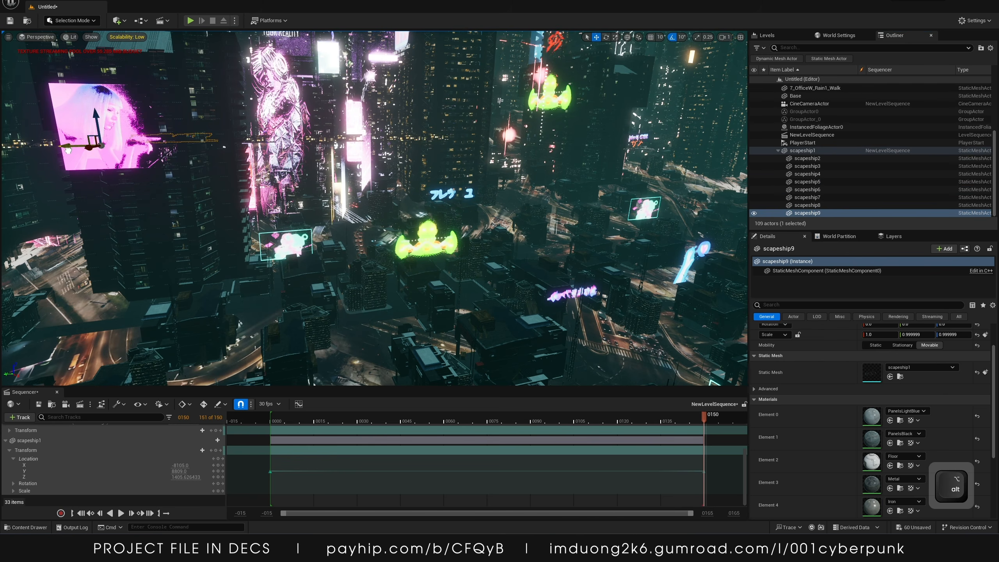
right_click_drag(89, 122, 93, 121)
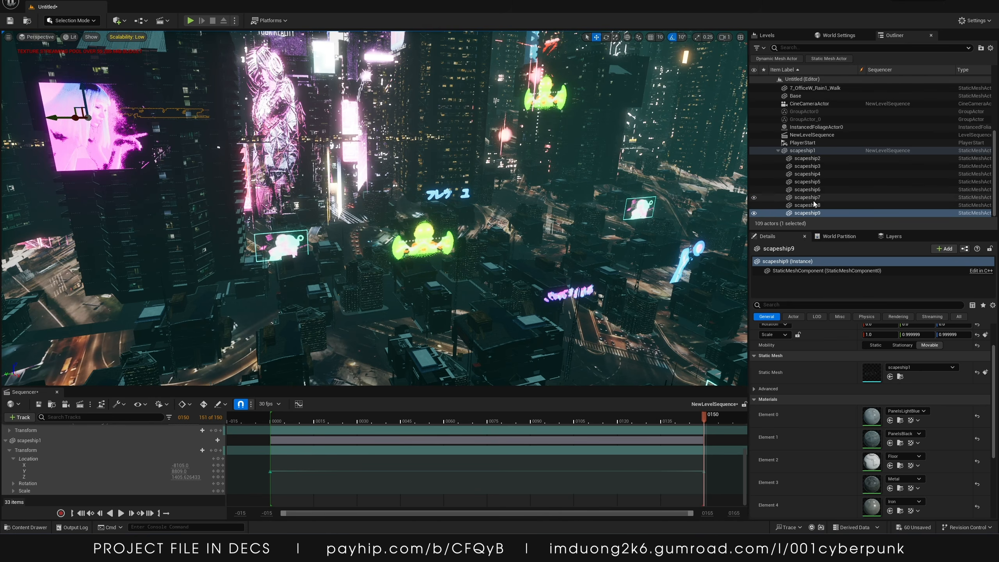
left_click_drag(806, 214, 803, 144)
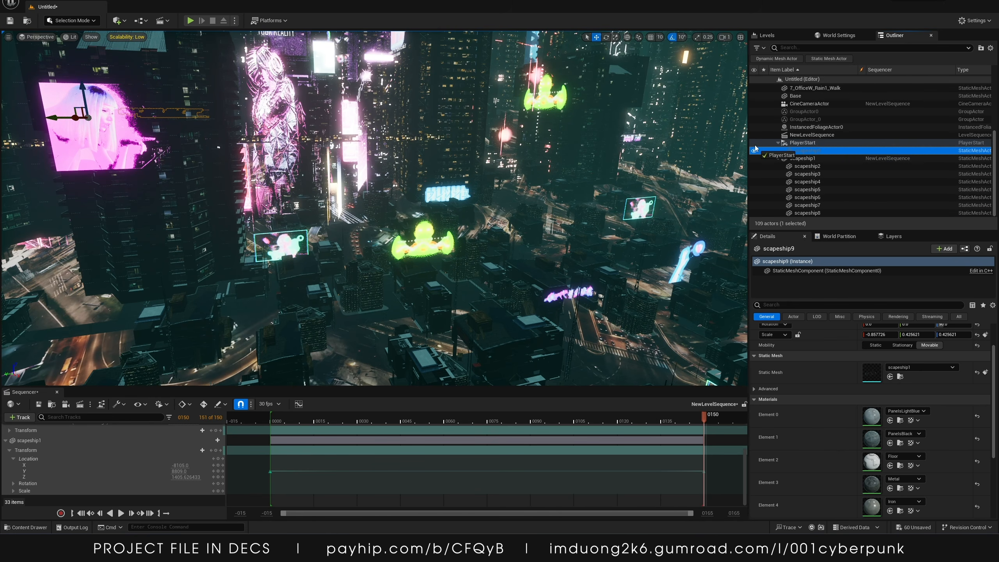
left_click_drag(749, 140, 749, 140)
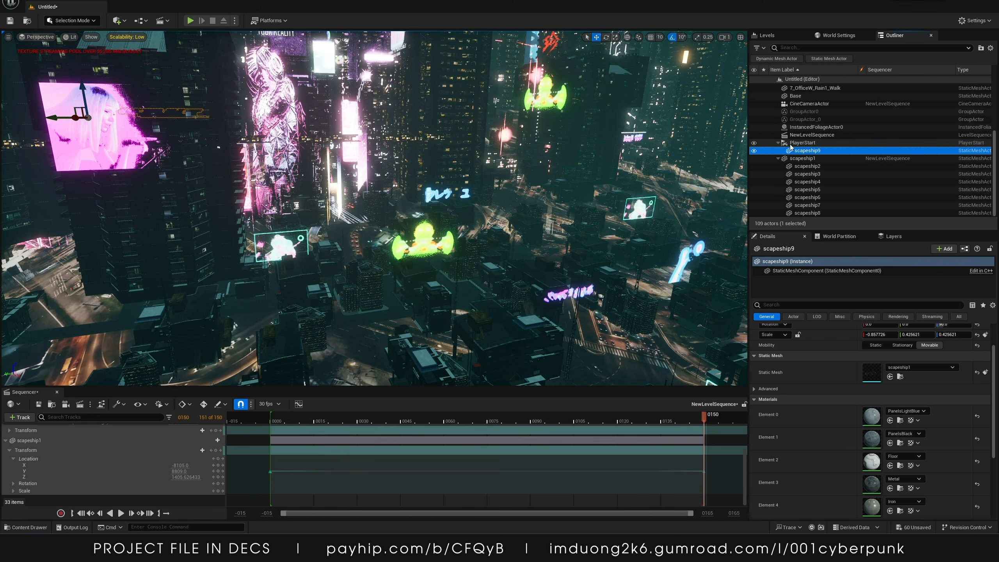
key("ctrl")
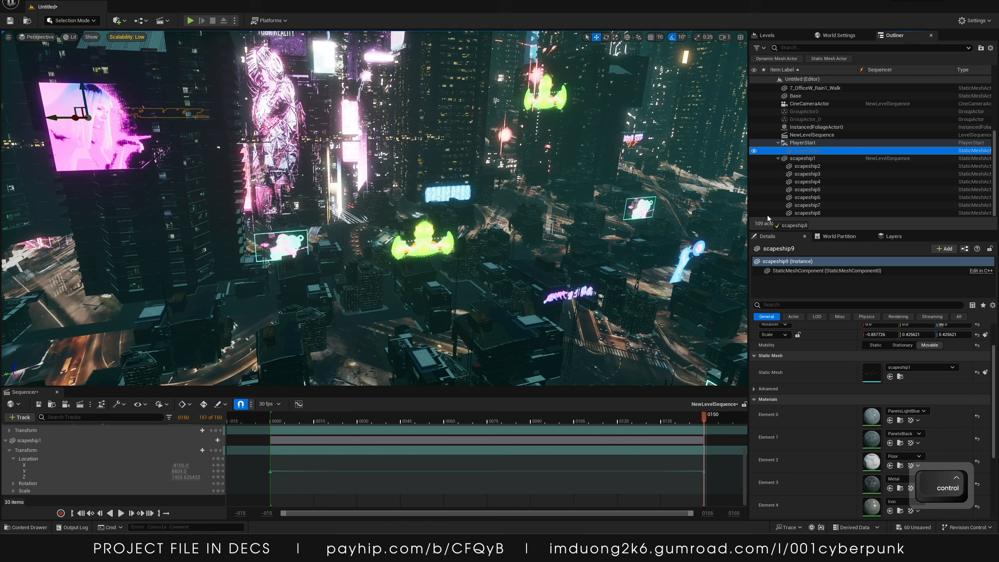
left_click_drag(767, 216, 767, 216)
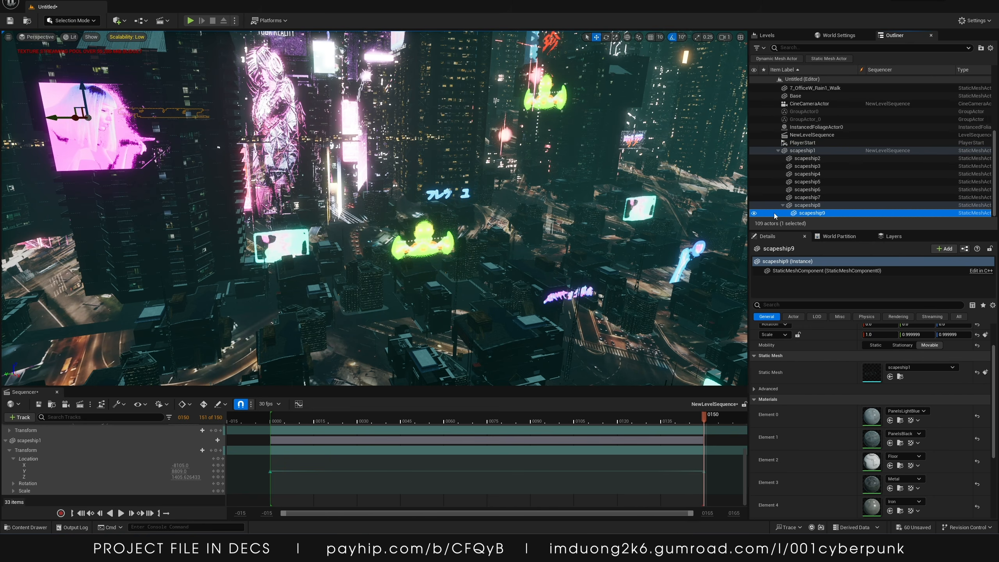
left_click(808, 214)
key("Return")
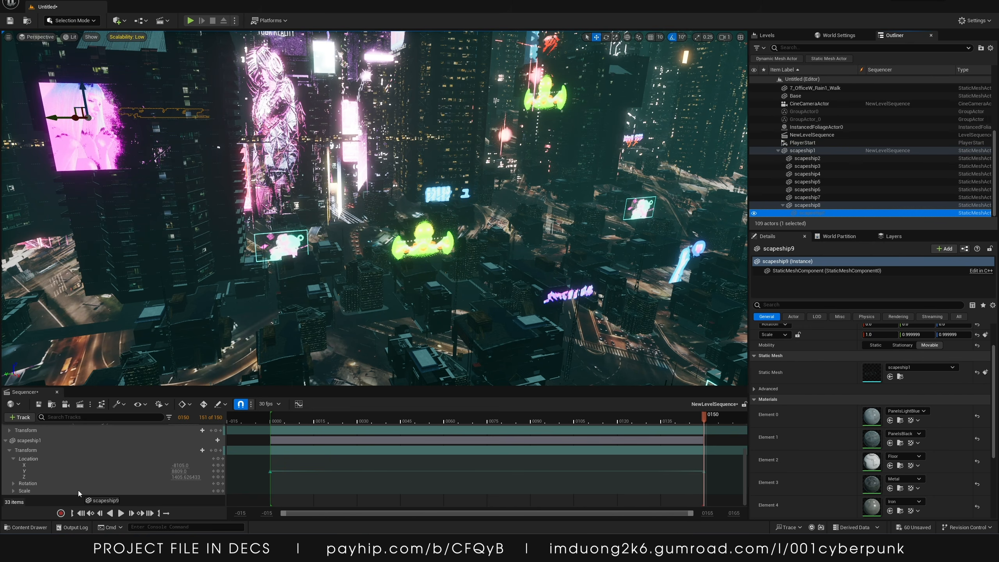
left_click_drag(67, 500, 270, 481)
left_click_drag(813, 216, 804, 211)
key("ctrl+z")
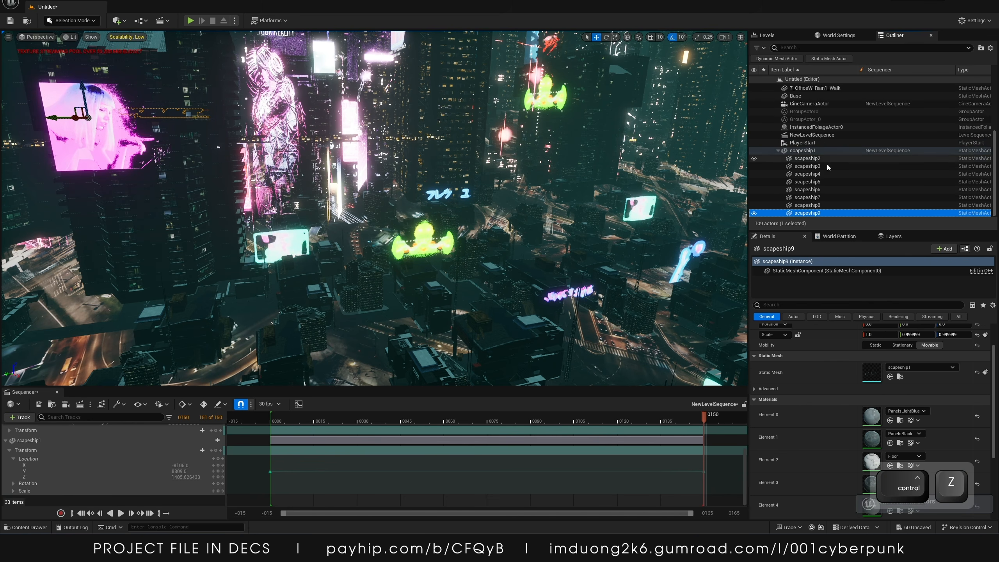
Add scapeship9 from the outliner to the level sequence as a new track
left_click_drag(787, 230, 804, 308)
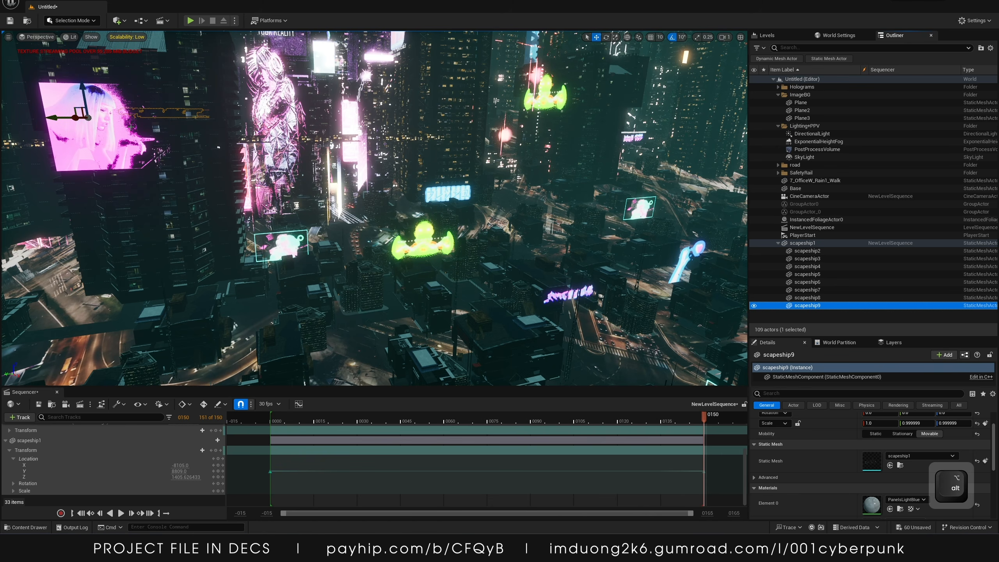
left_click_drag(811, 307, 86, 497)
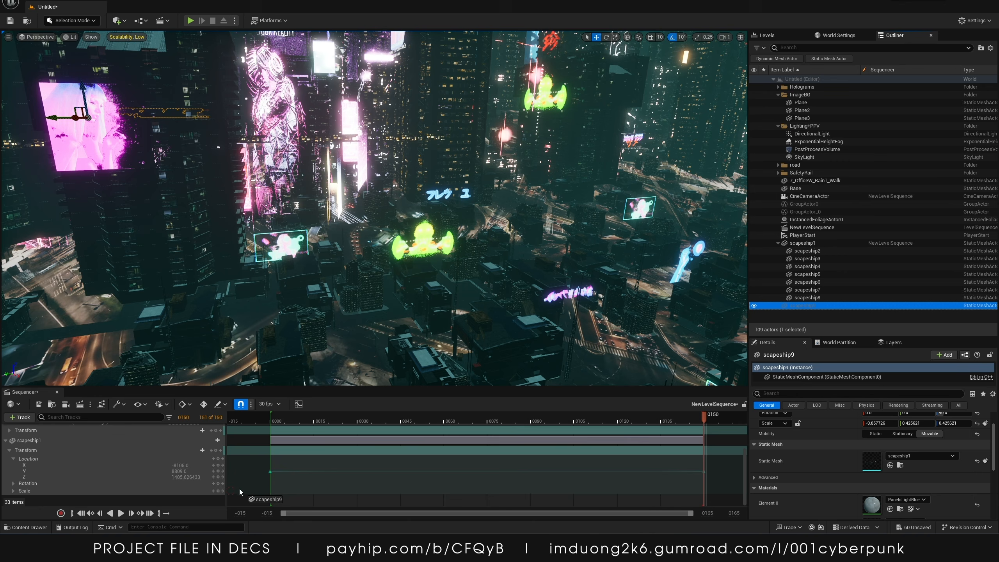
left_click_drag(239, 488, 231, 493)
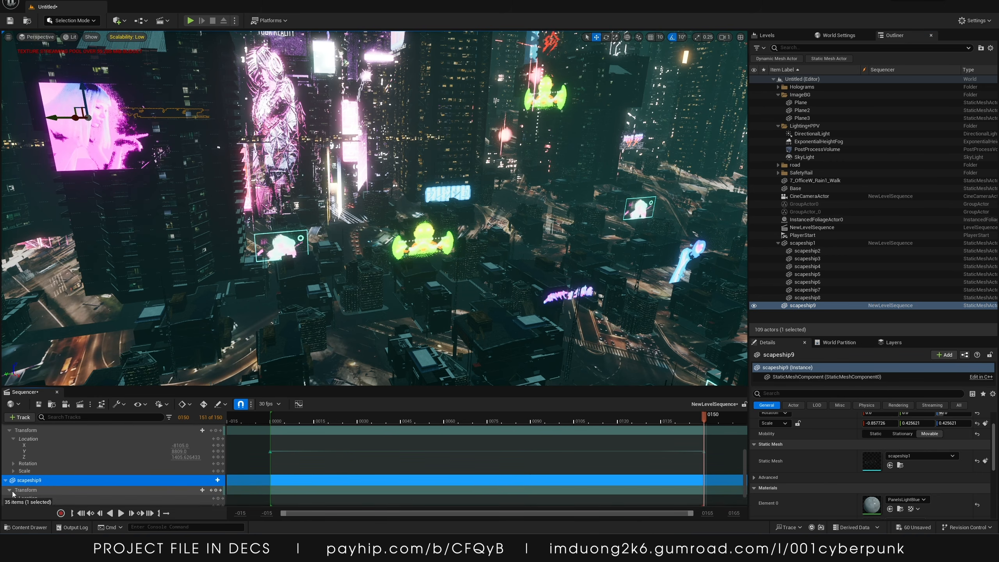
Set scapeship9's Y location to -1124 and key it at frame 0
scroll(12, 494, "down", 2)
left_click(14, 477)
scroll(117, 490, "down", 2)
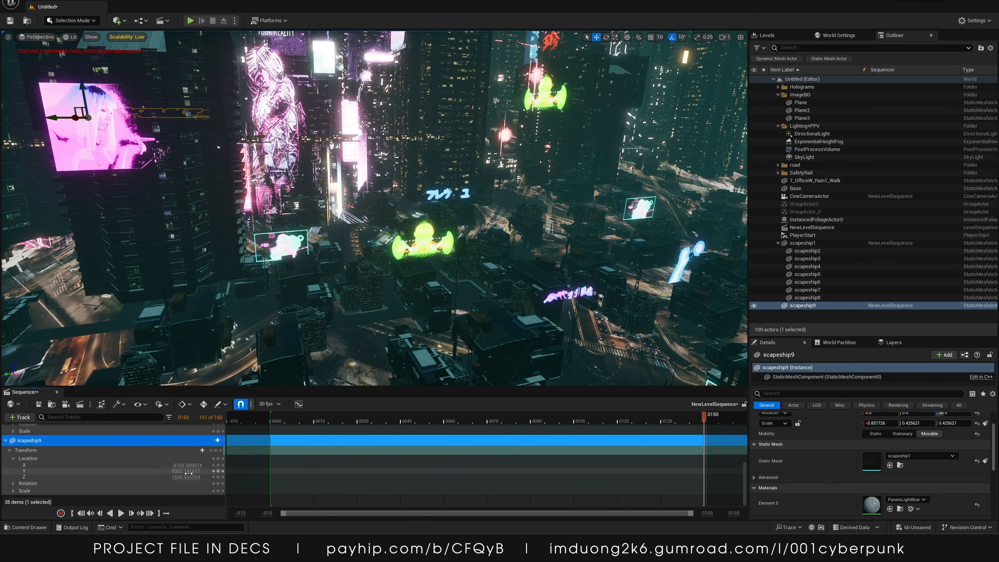
type("-1124")
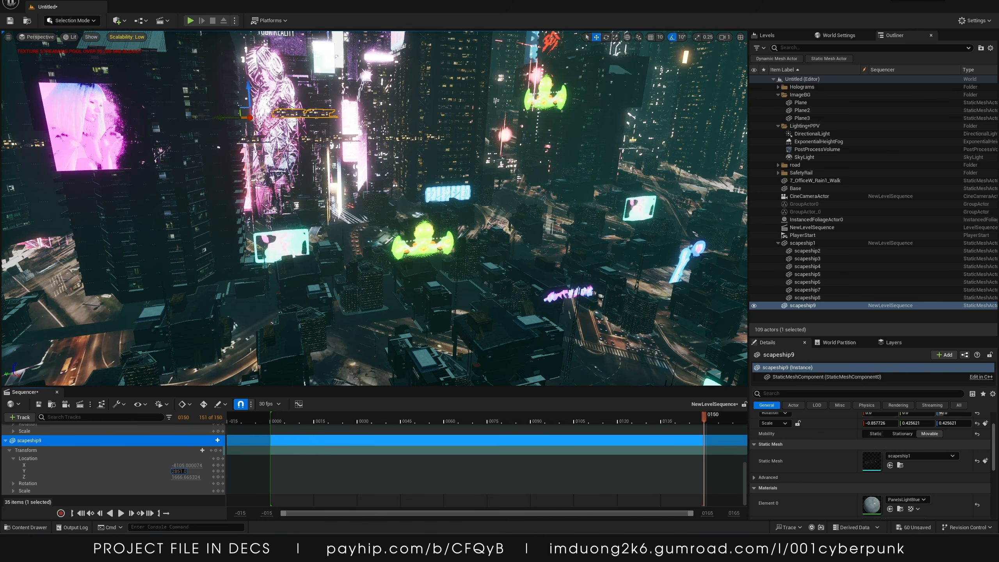
key("Return")
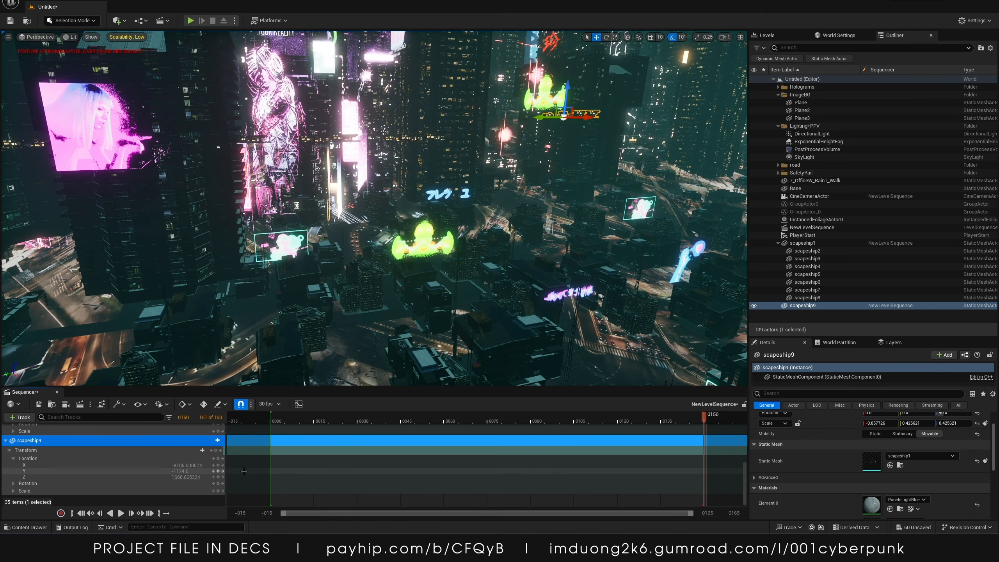
left_click(279, 421)
left_click(219, 471)
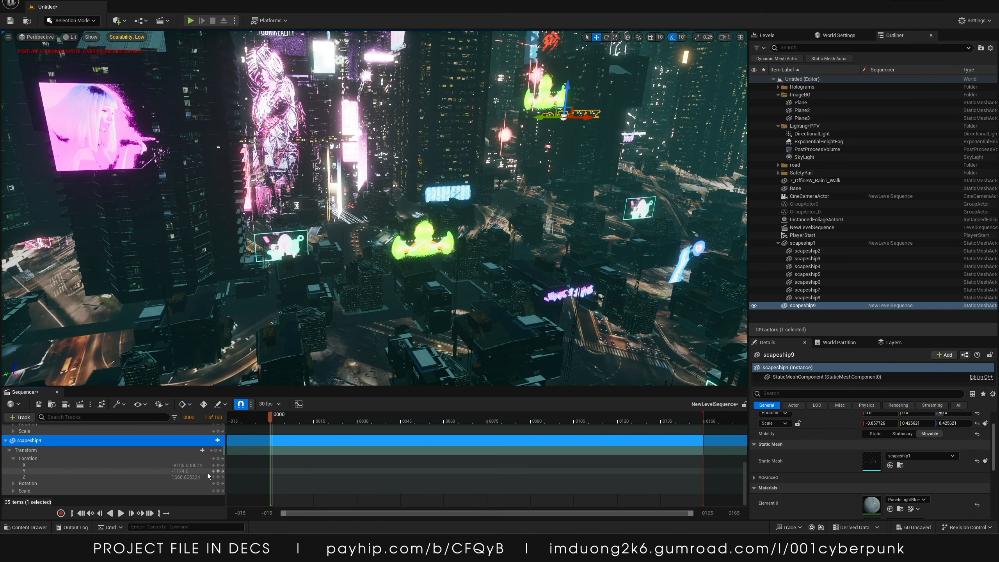
Move to frame 150 and scrub scapeship9's Y location value to key its end position
left_click(305, 420)
left_click_drag(330, 423, 703, 417)
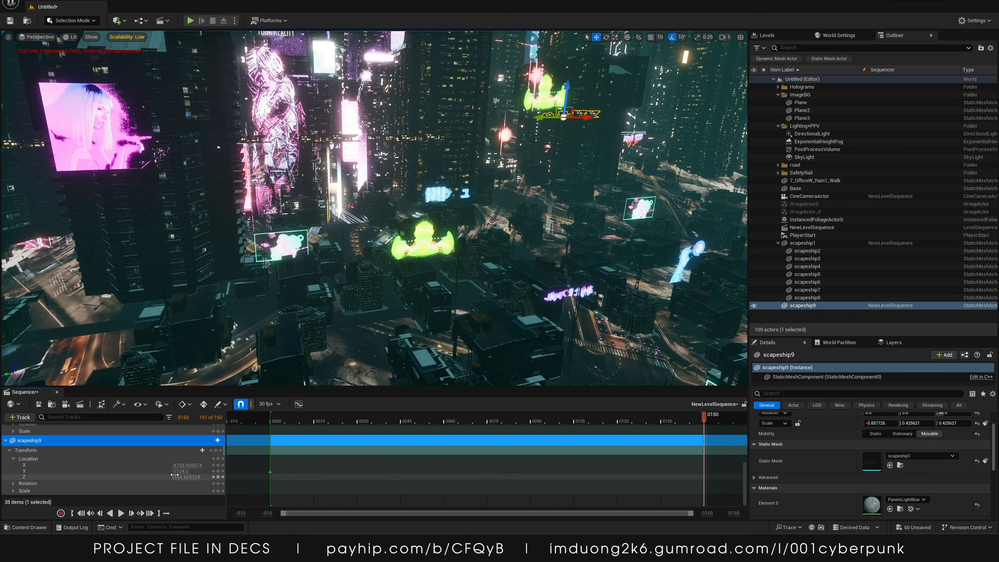
left_click_drag(179, 472, 267, 472)
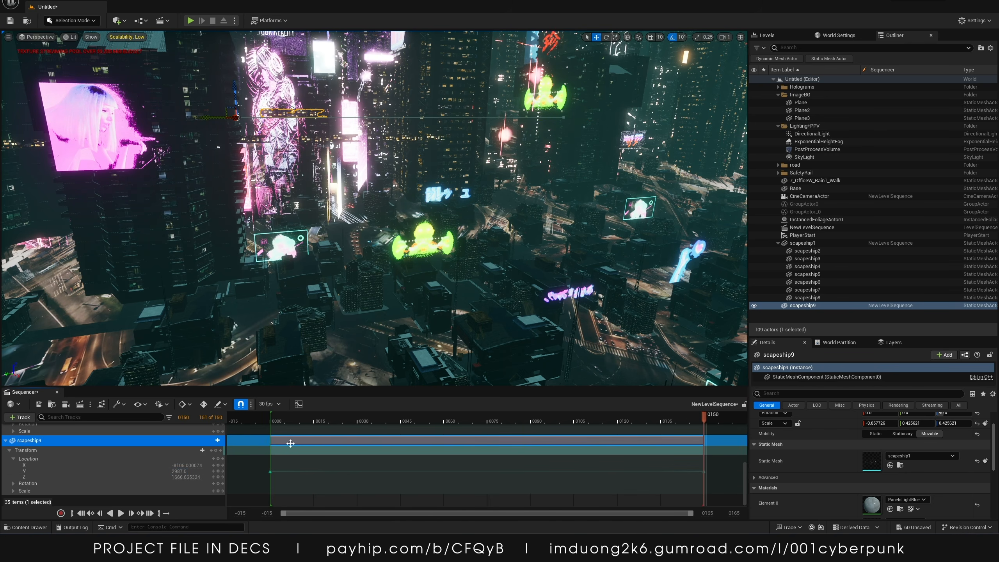
Preview the sequence playback and scrub the timeline while piloting the CineCameraActor view
key("space")
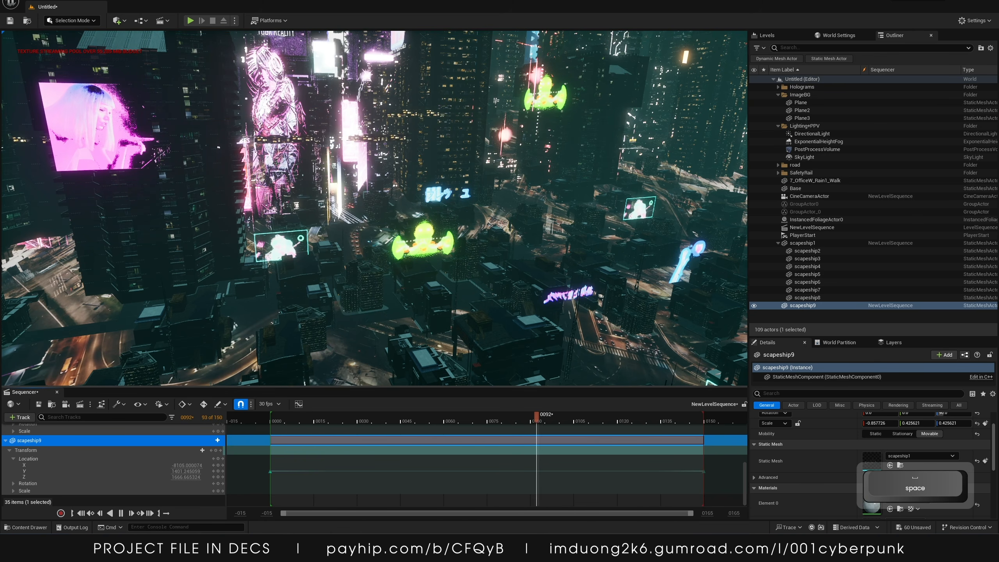
key("space")
left_click(48, 37)
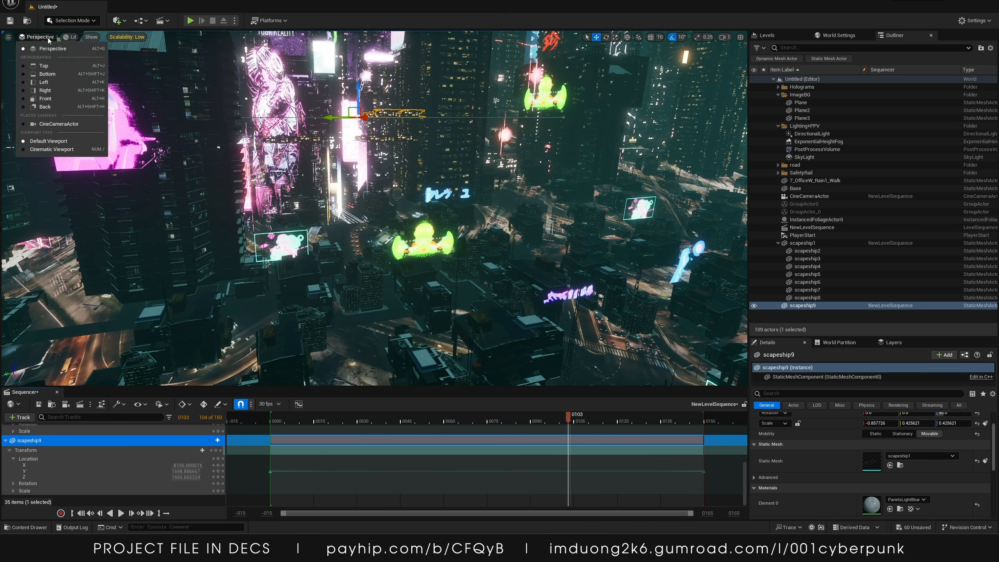
left_click(60, 123)
left_click_drag(523, 419, 625, 417)
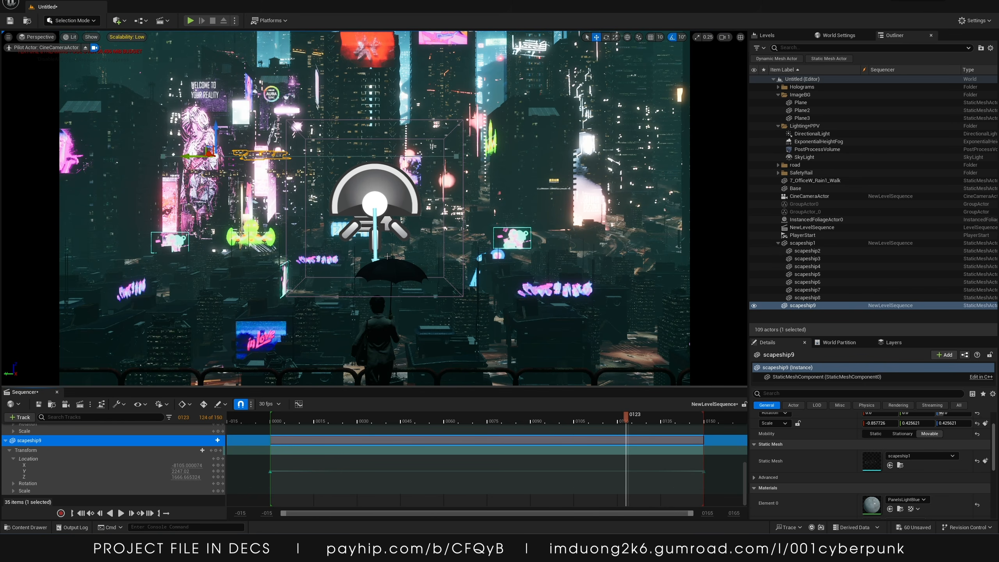
Leave the camera pilot, duplicate the background image Plane and rotate the copy
left_click(376, 192)
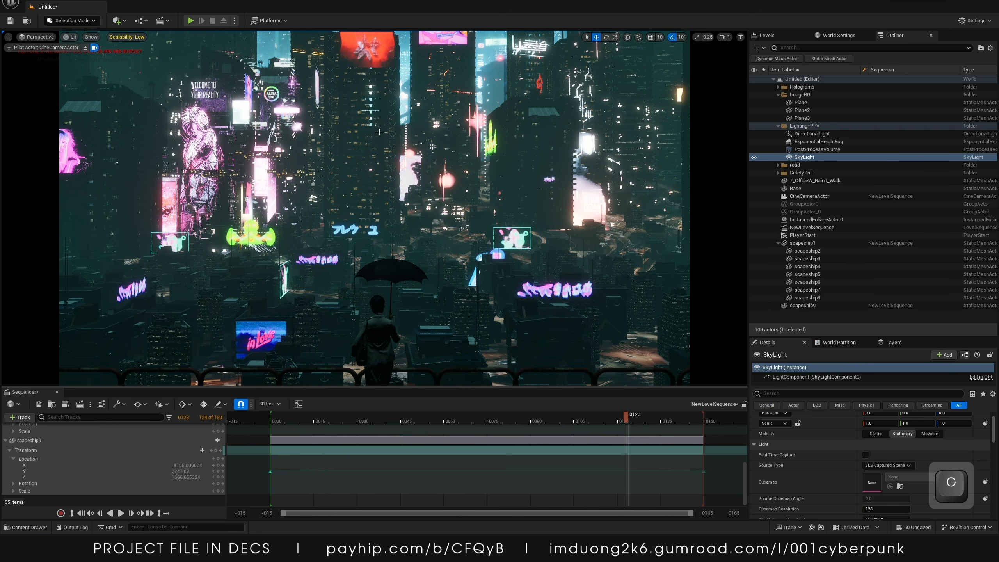
left_click(85, 48)
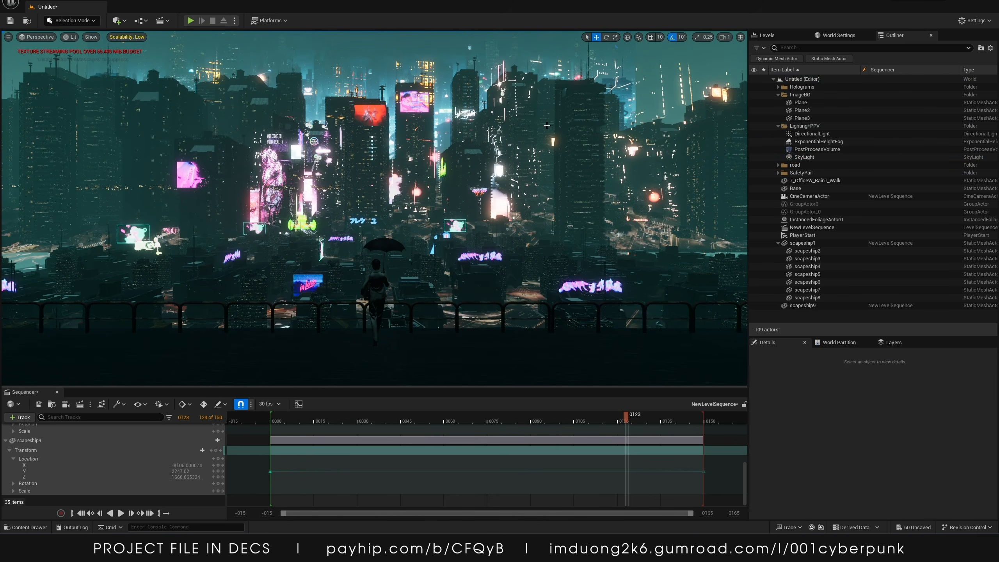
left_click(800, 102)
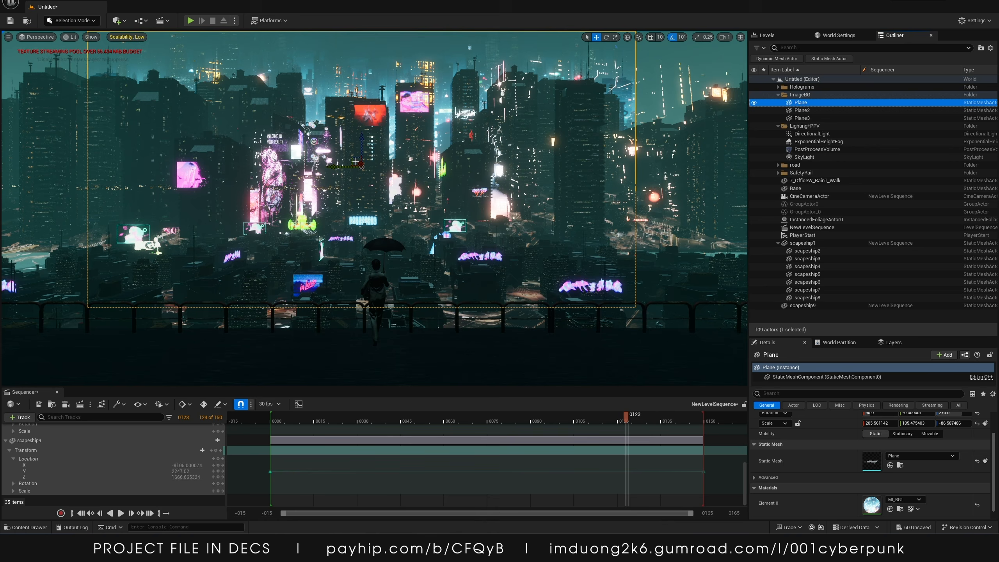
key("alt")
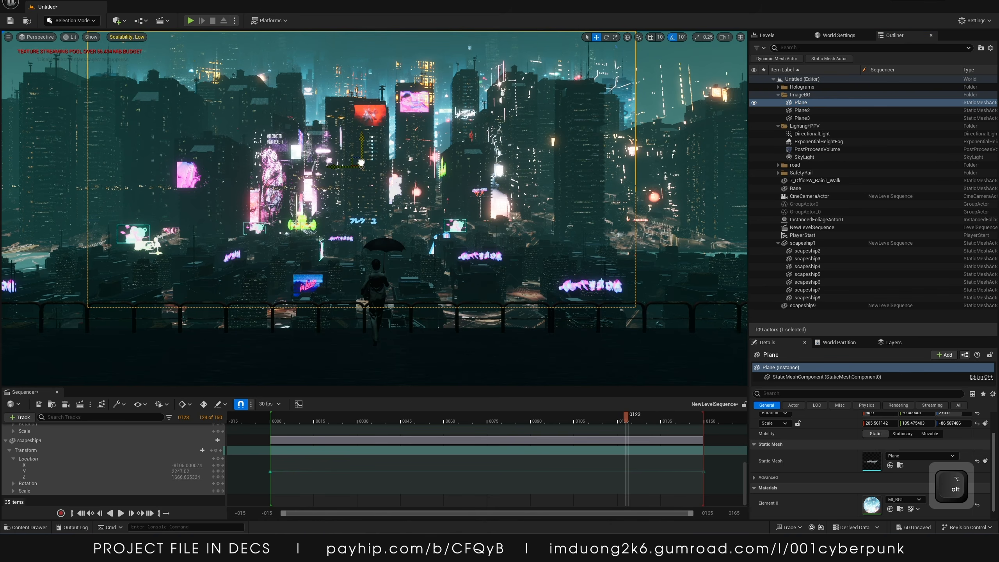
left_click_drag(362, 162, 448, 164, "alt")
key("e")
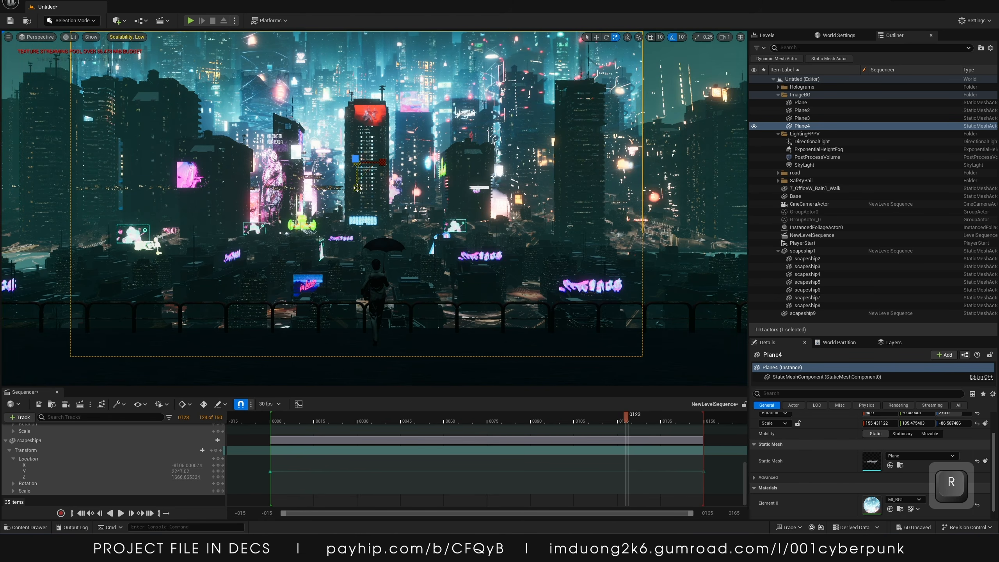
left_click_drag(357, 204, 358, 242)
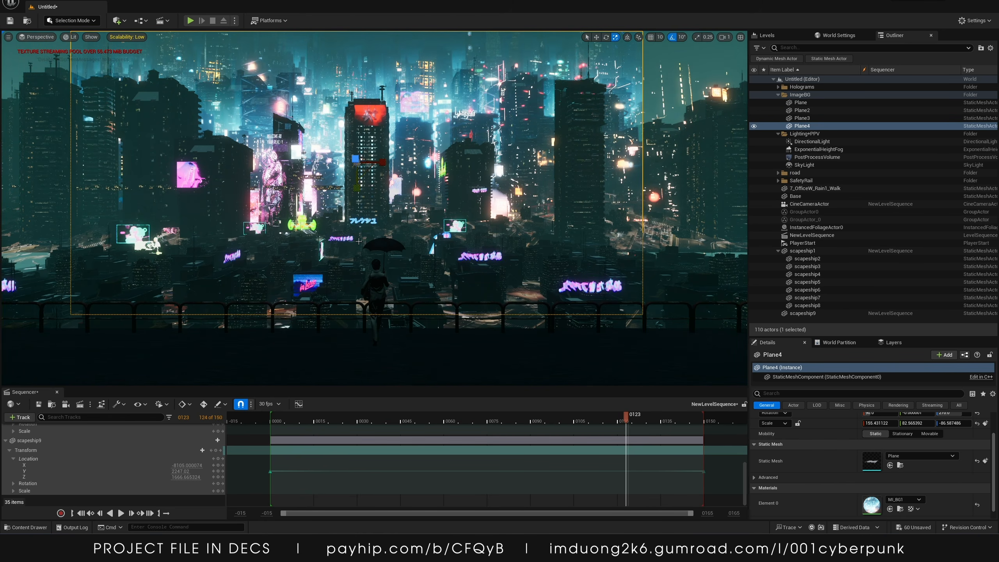
Move and scale the duplicated plane down beneath the railing to fill the lower city backdrop
key("w")
left_click_drag(358, 131, 358, 243)
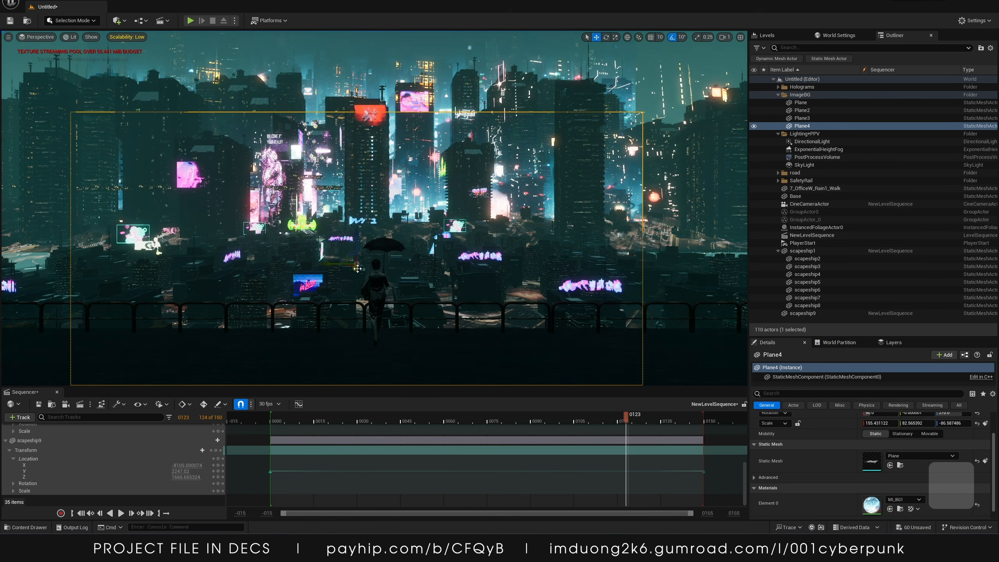
key("s")
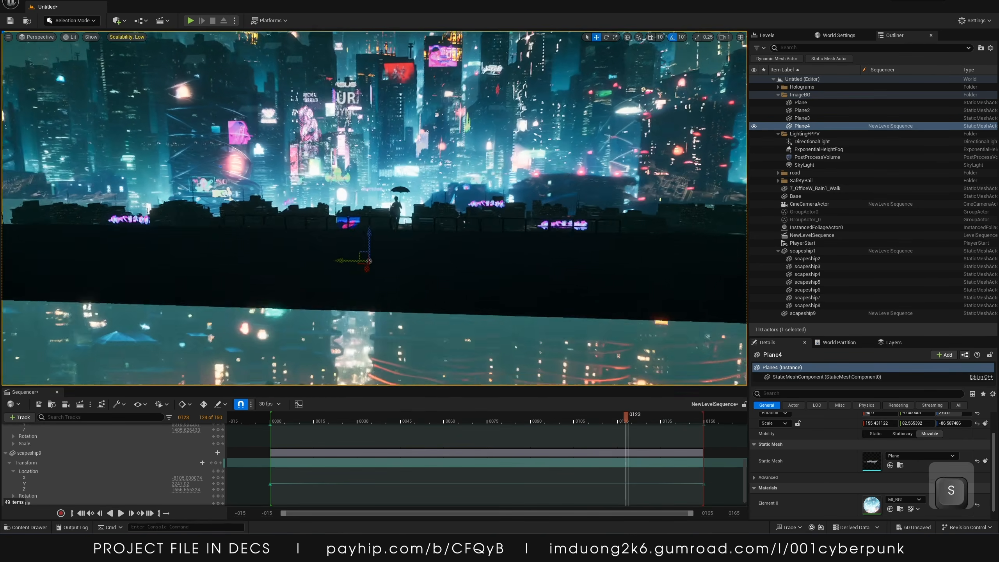
left_click_drag(369, 261, 344, 381)
key("e")
key("r")
key("w")
key("s")
right_click_drag(366, 299, 346, 334)
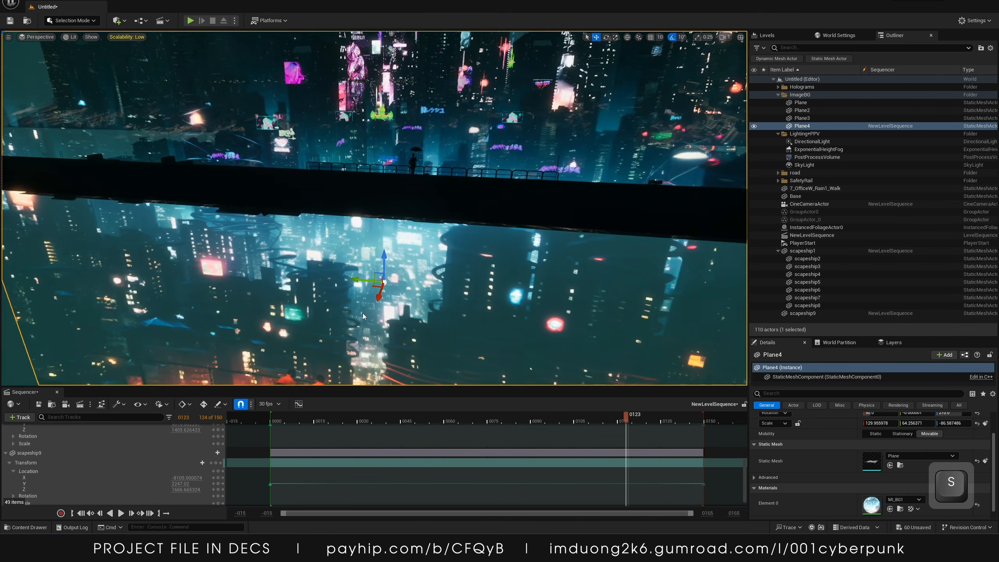
left_click_drag(378, 293, 357, 352)
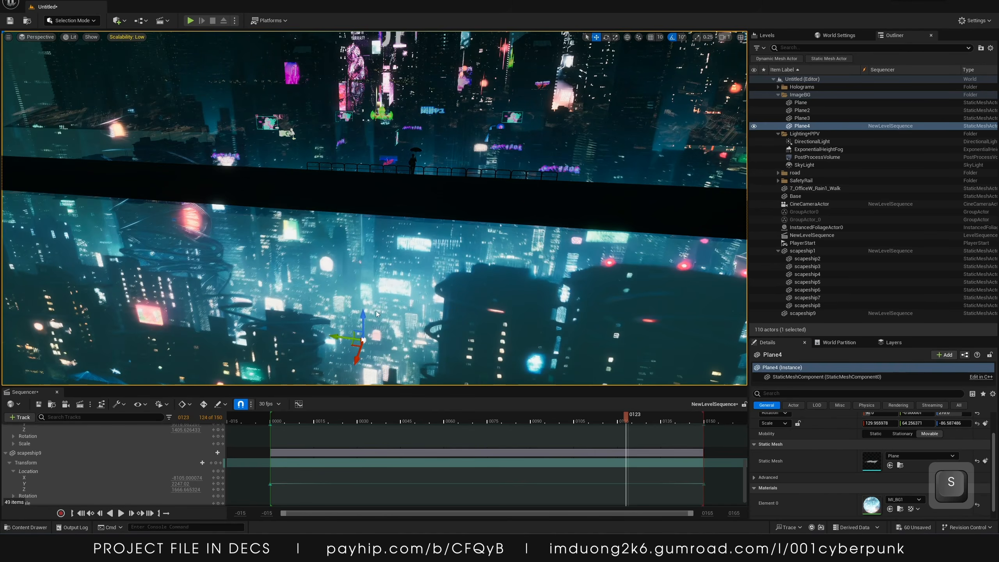
key("s")
right_click_drag(359, 348, 354, 343)
left_click_drag(382, 279, 382, 305)
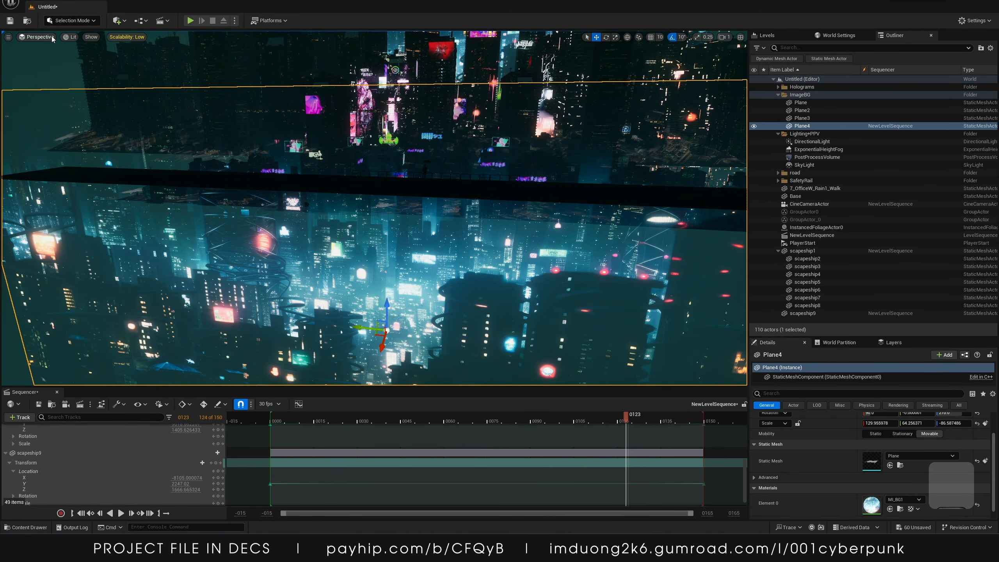
Pilot the CineCameraActor again and set the engine scalability to Cinematic
left_click(38, 37)
left_click(59, 124)
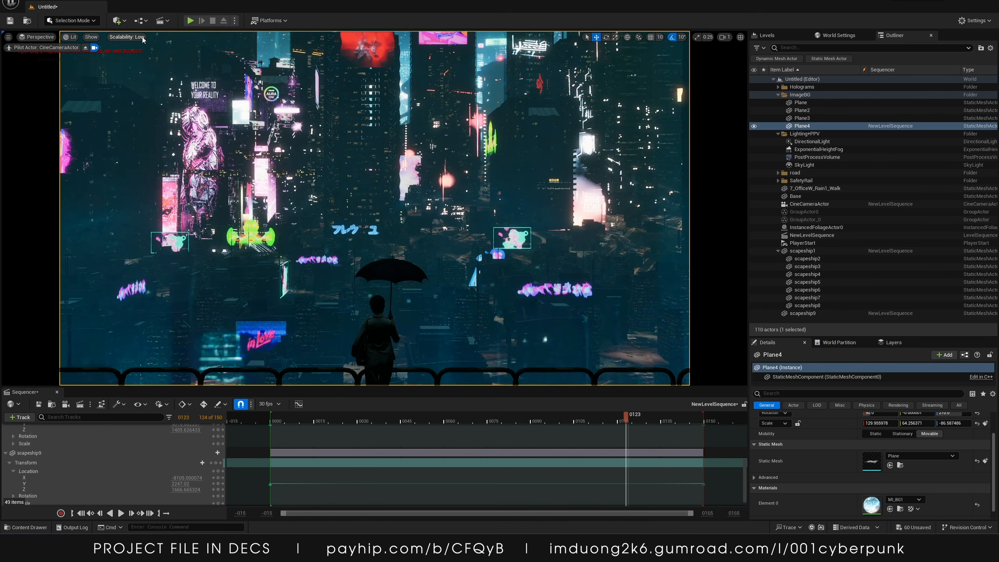
left_click(127, 36)
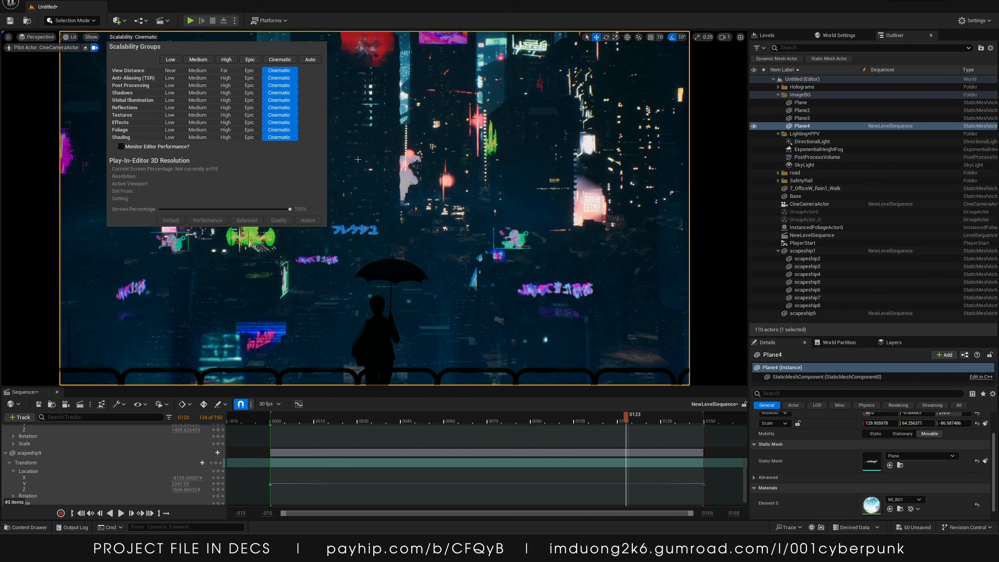
left_click(357, 159)
left_click(357, 159)
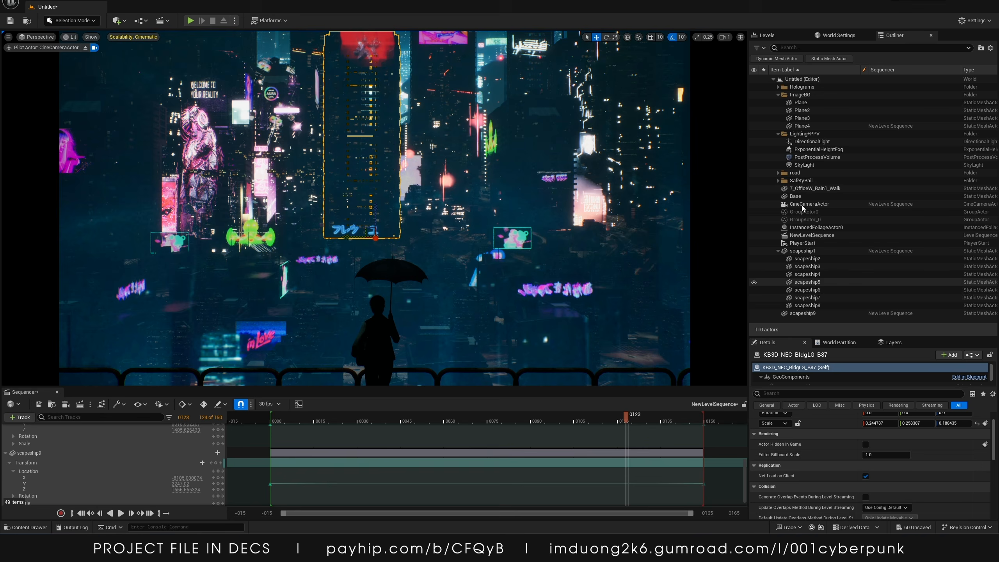
Select Plane4 and lower its Z location to -2337
left_click(804, 127)
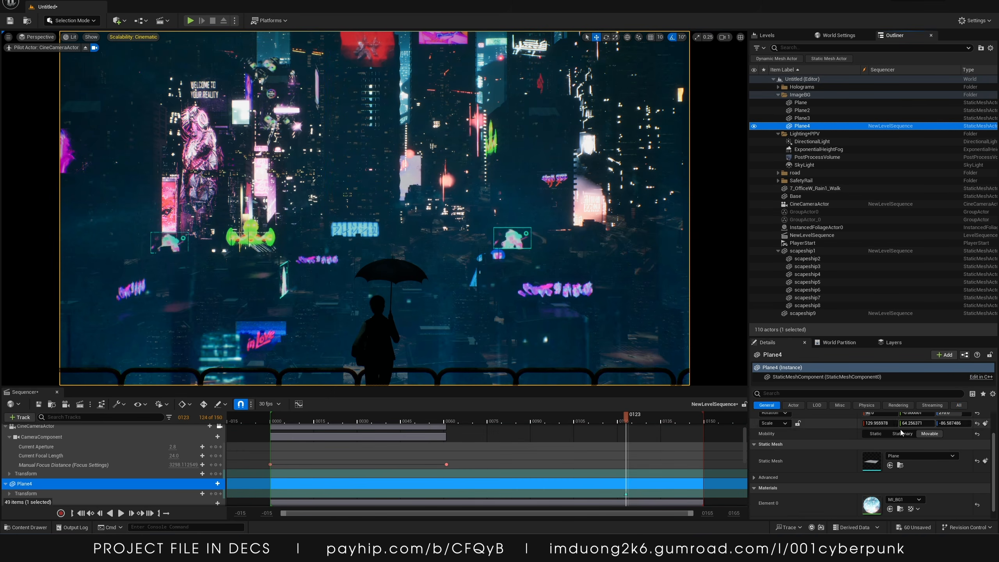
scroll(937, 426, "up", 2)
left_click(953, 428)
left_click_drag(953, 427, 904, 427)
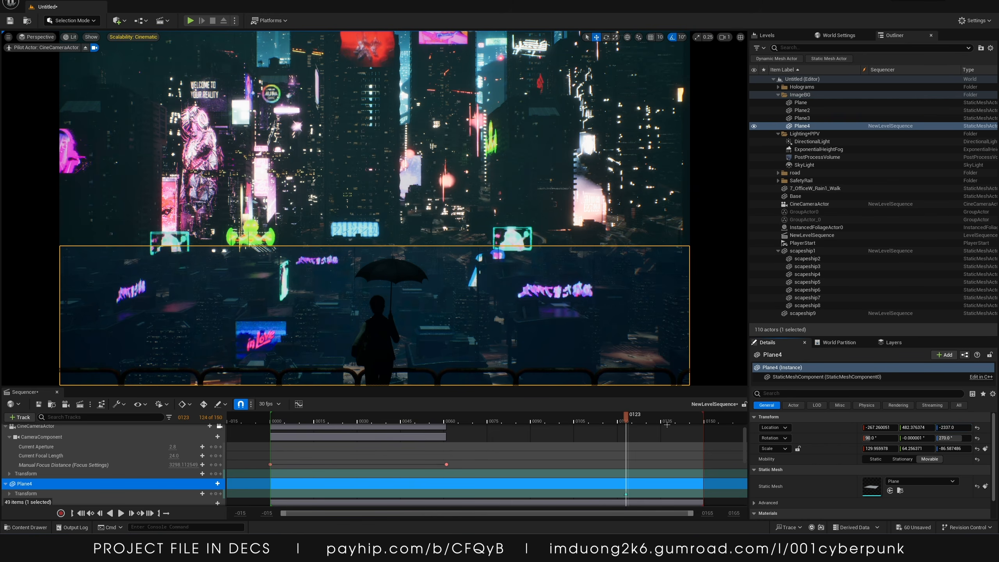
left_click(665, 230)
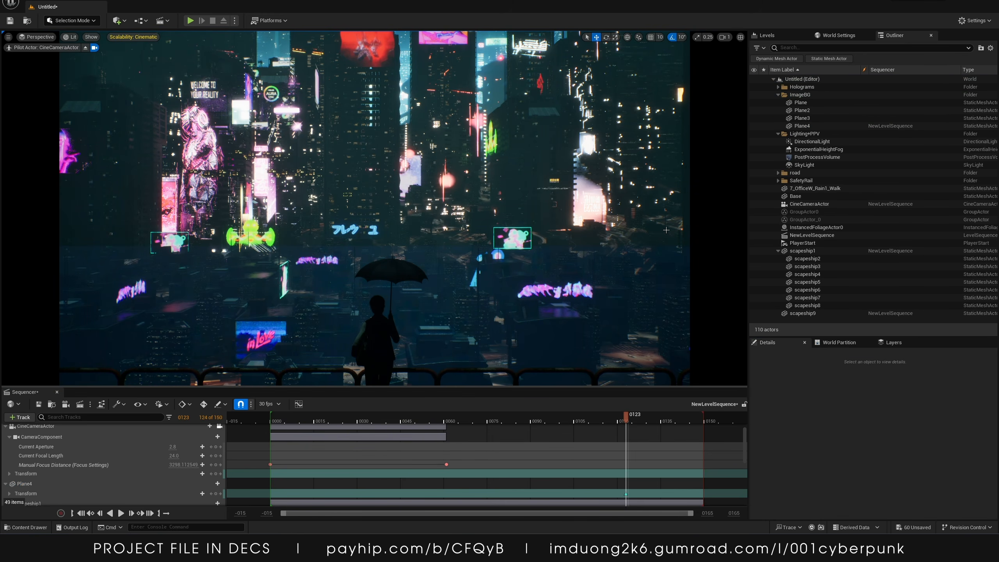
Delete Plane4's track from the level sequence, then undo the deletion
left_click(814, 126)
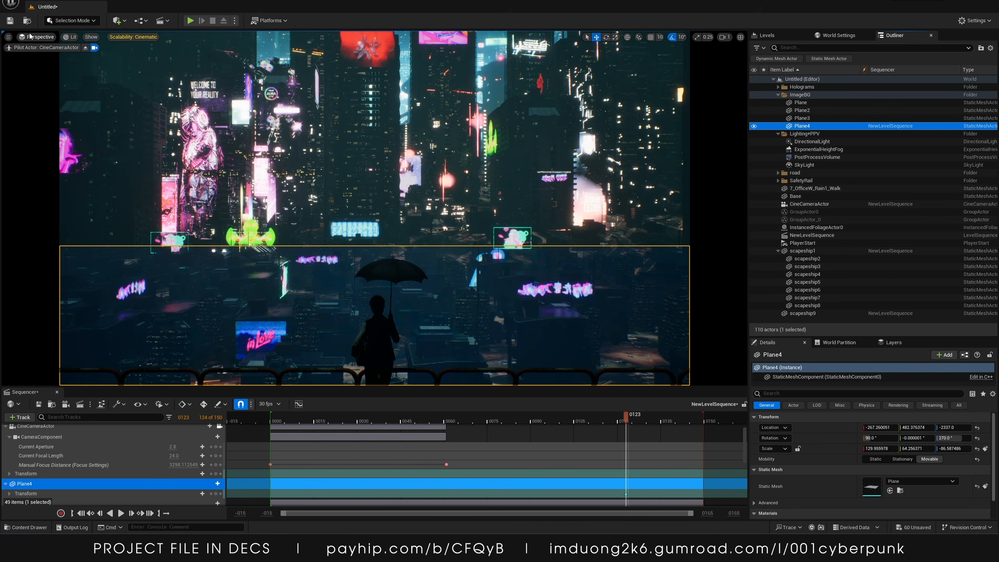
left_click(58, 484)
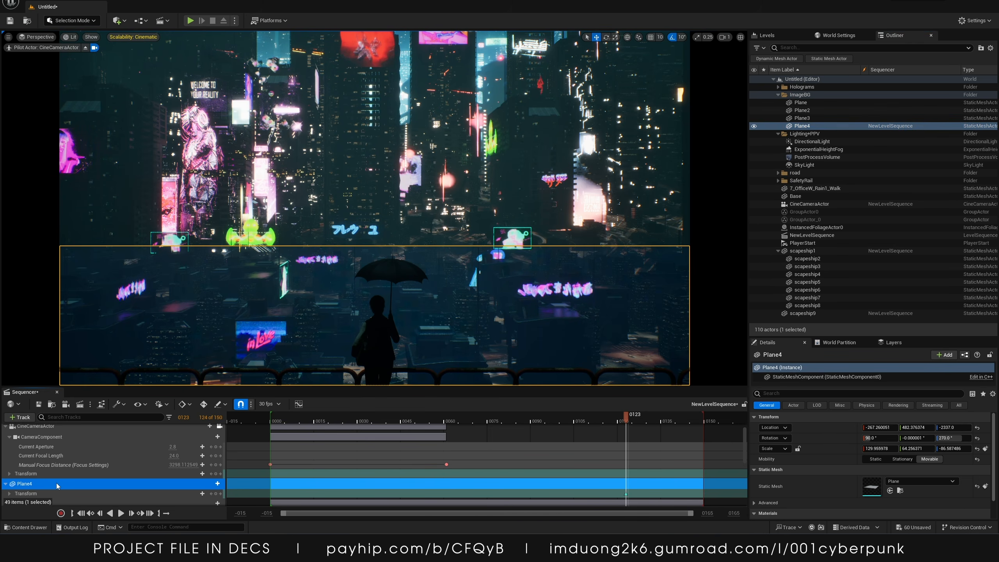
key("Delete")
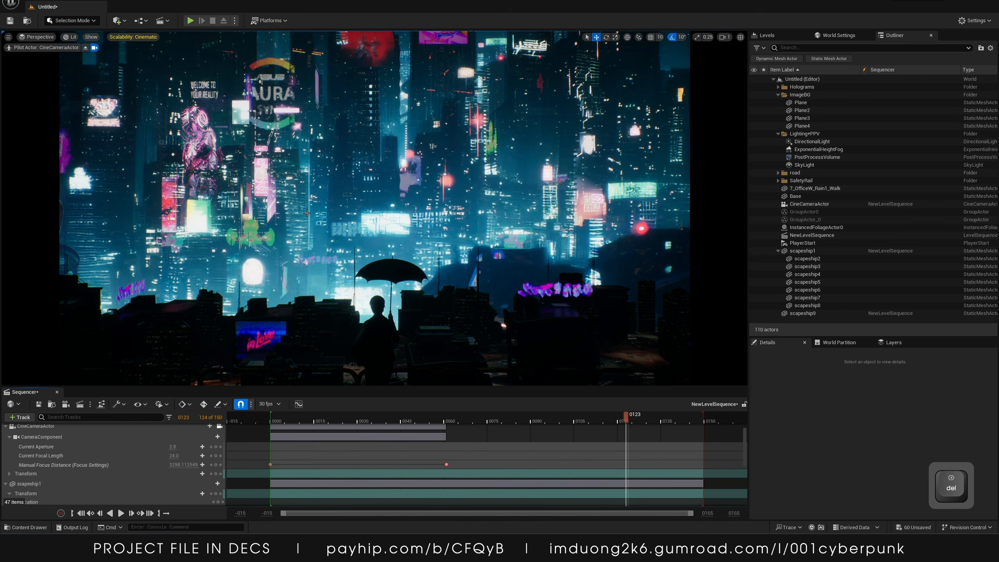
key("ctrl+z")
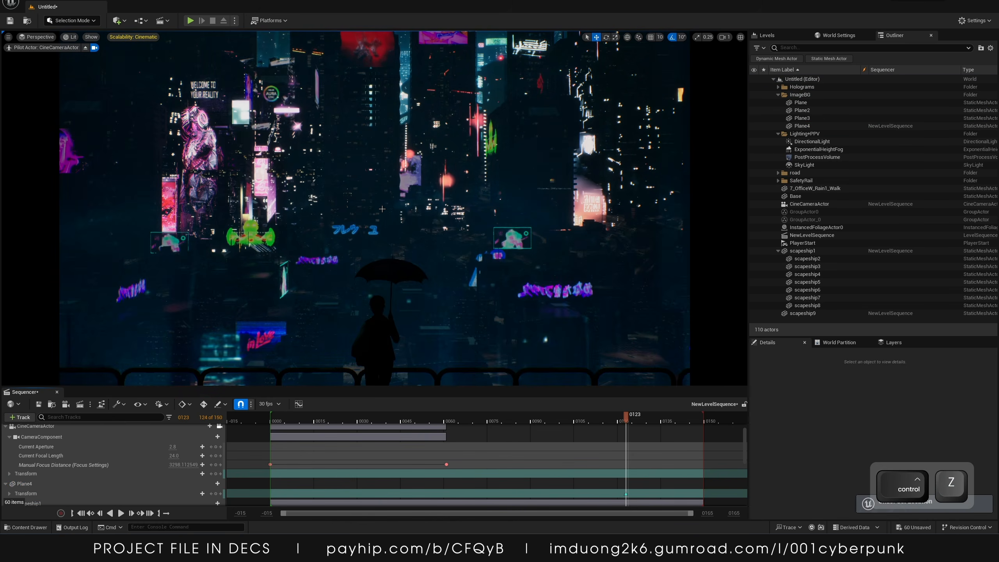
Select a city building in the viewport and undo the two most recent changes
left_click(382, 209)
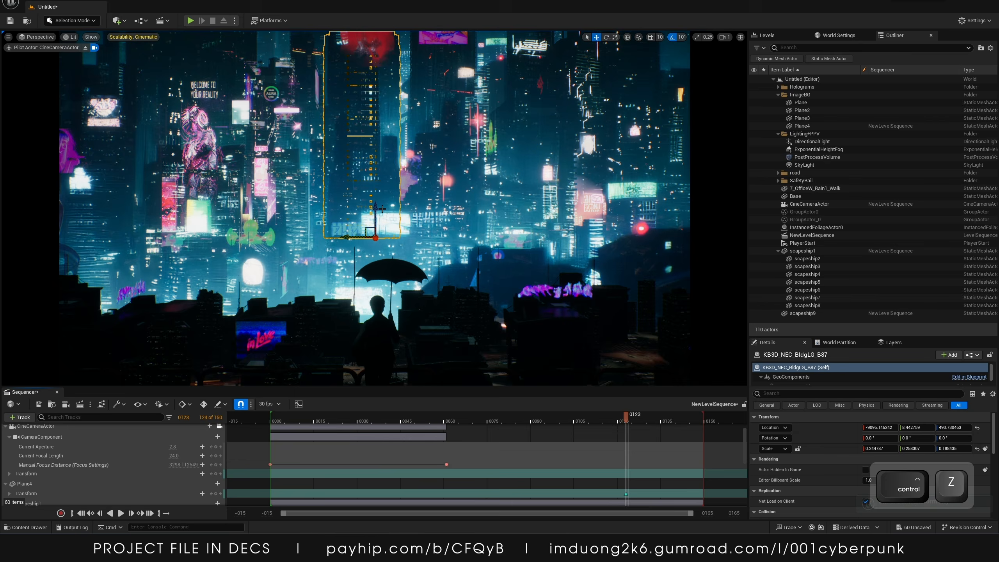
key("ctrl+z")
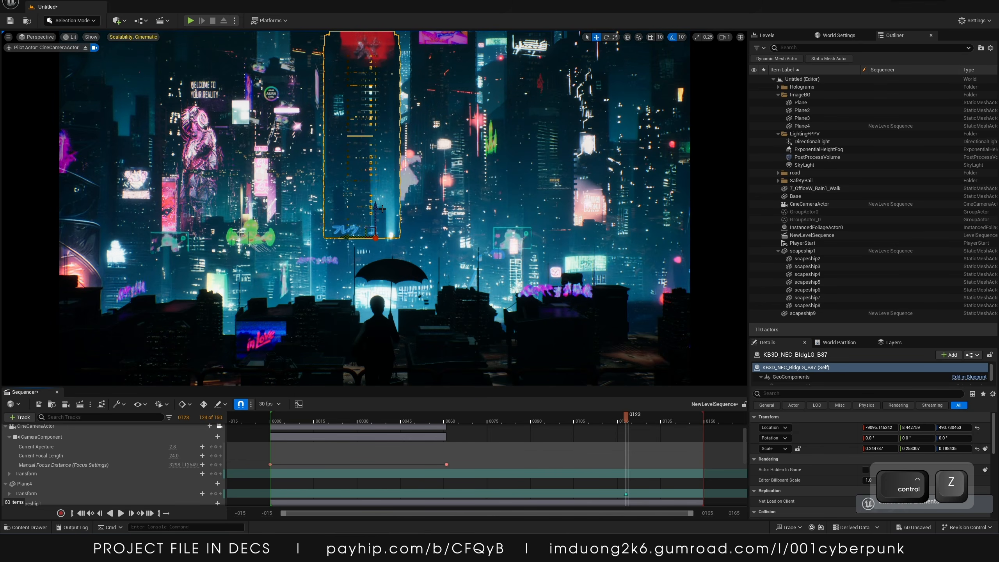
key("ctrl+z")
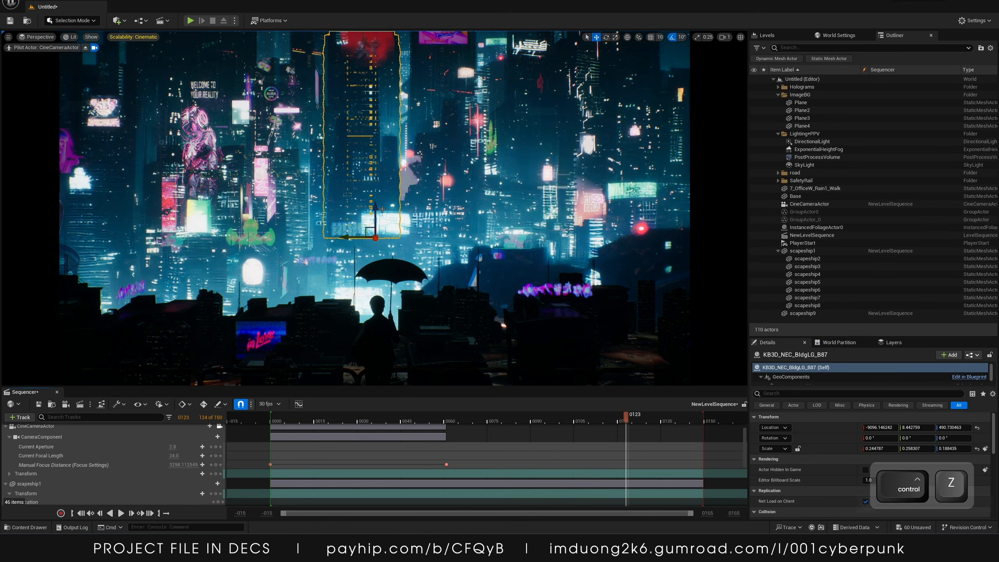